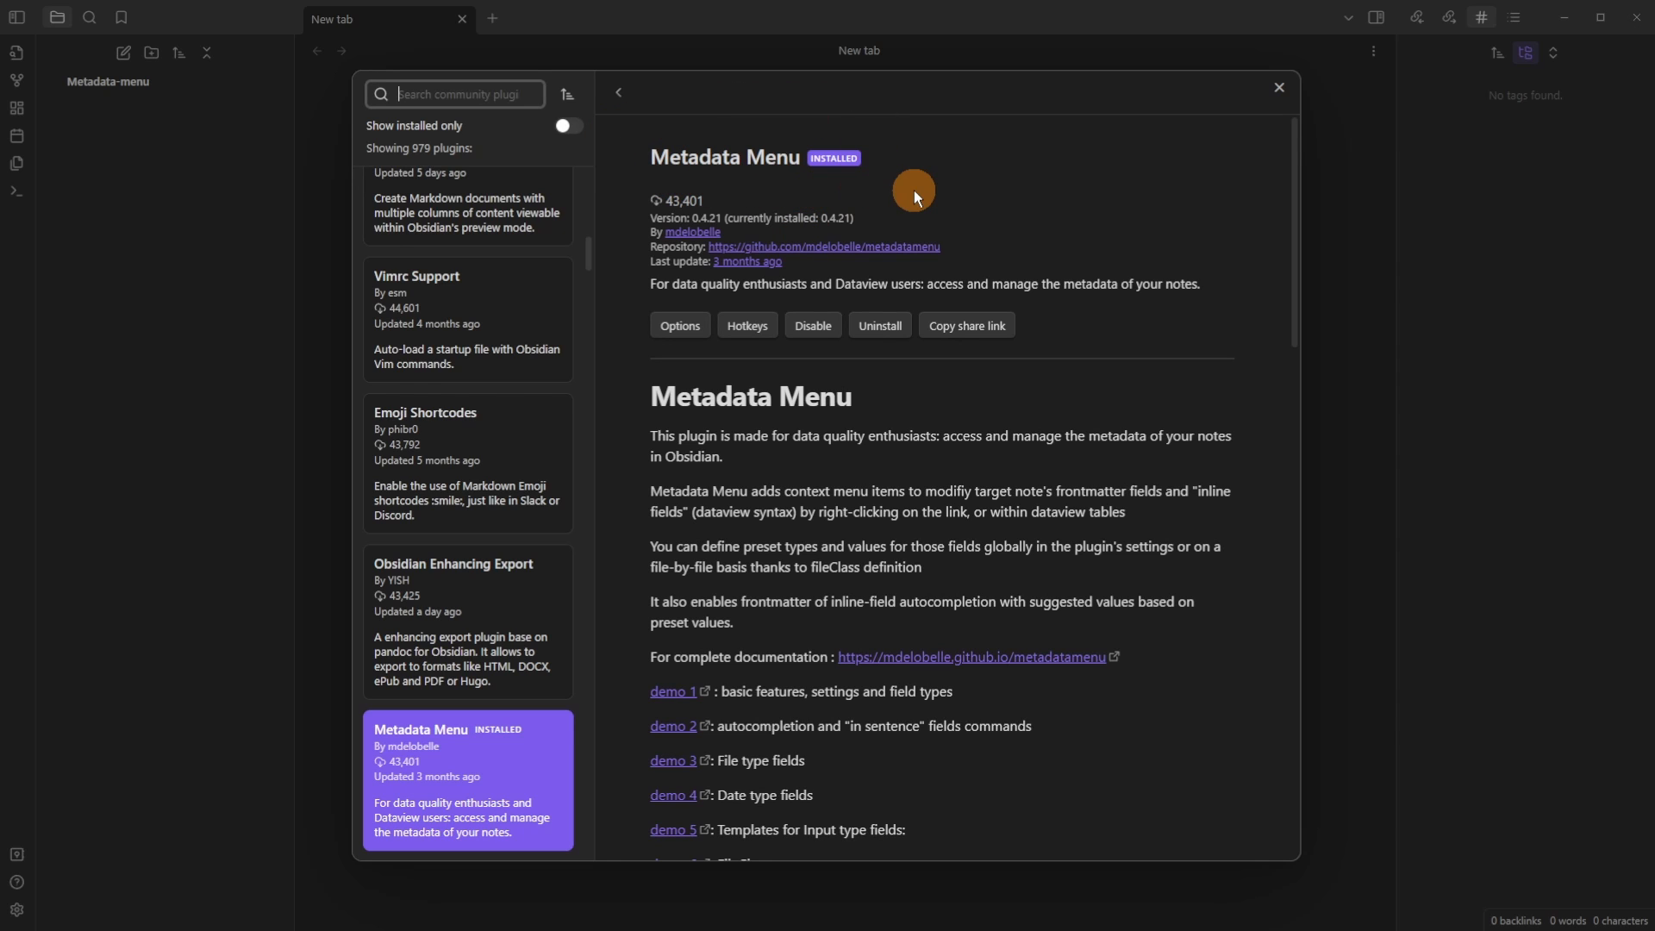
Step: Enable JavaScript queries and inline JavaScript queries in the Dataview plugin settings
{"action": "key", "text": "Escape"}
{"action": "left_click", "coordinate": [421, 616]}
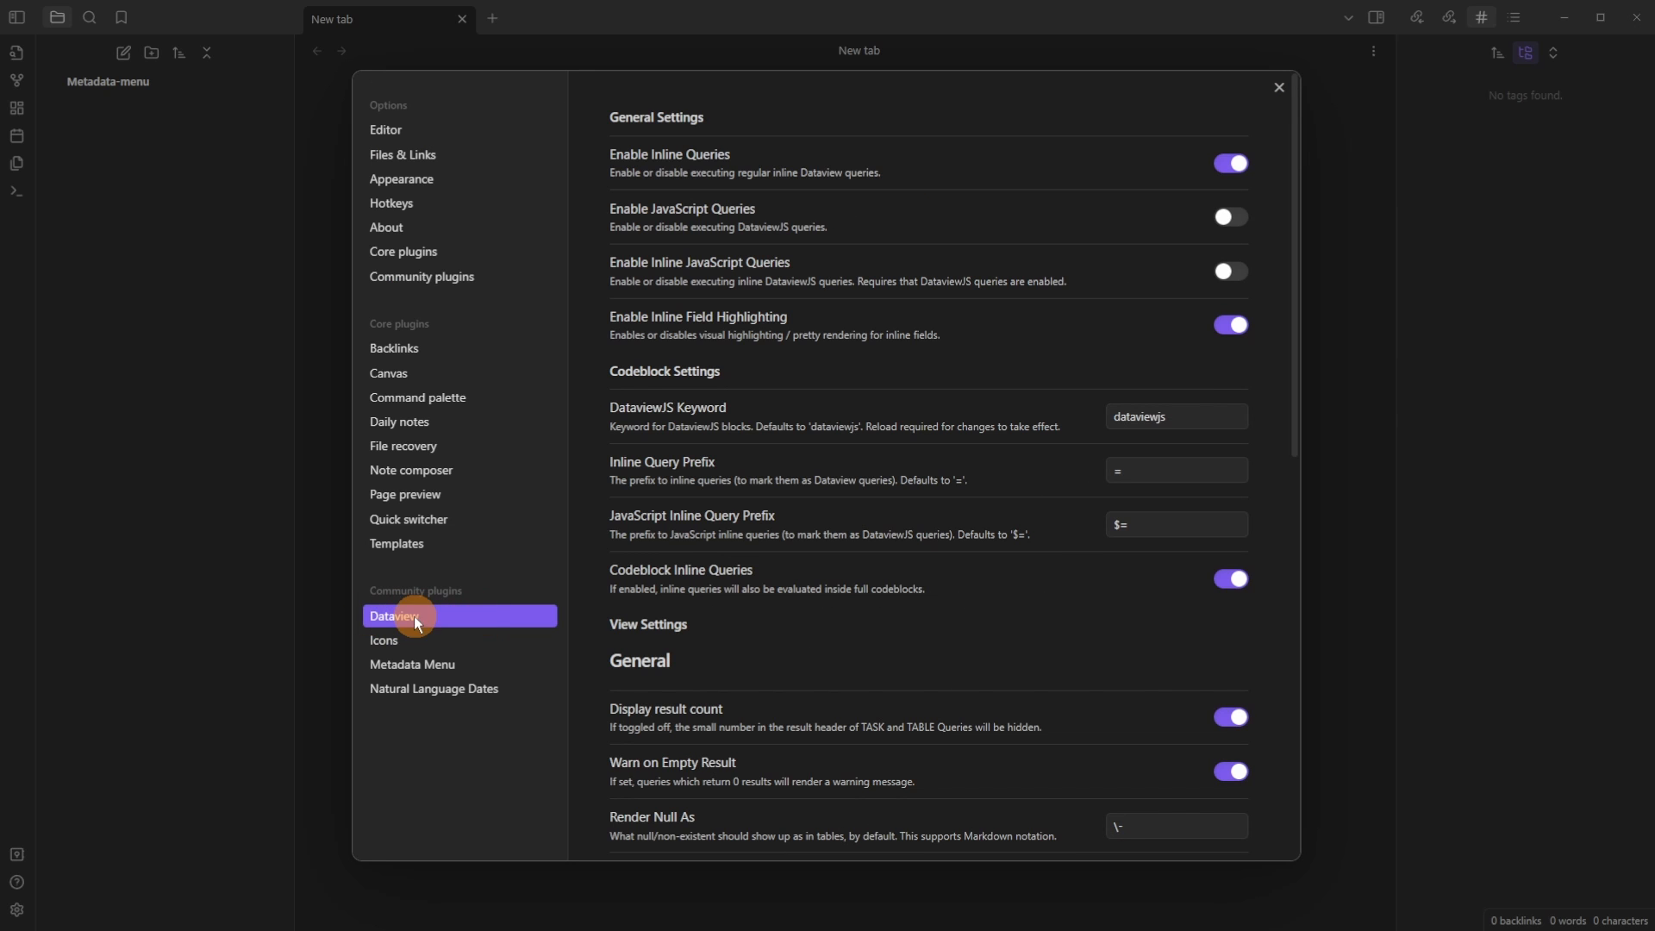
{"action": "left_click", "coordinate": [1231, 217]}
{"action": "left_click", "coordinate": [1232, 272]}
Step: Review the Metadata Menu plugin's global, preset field, FileClass and button settings, including the first day of week and button icon
{"action": "left_click", "coordinate": [436, 663]}
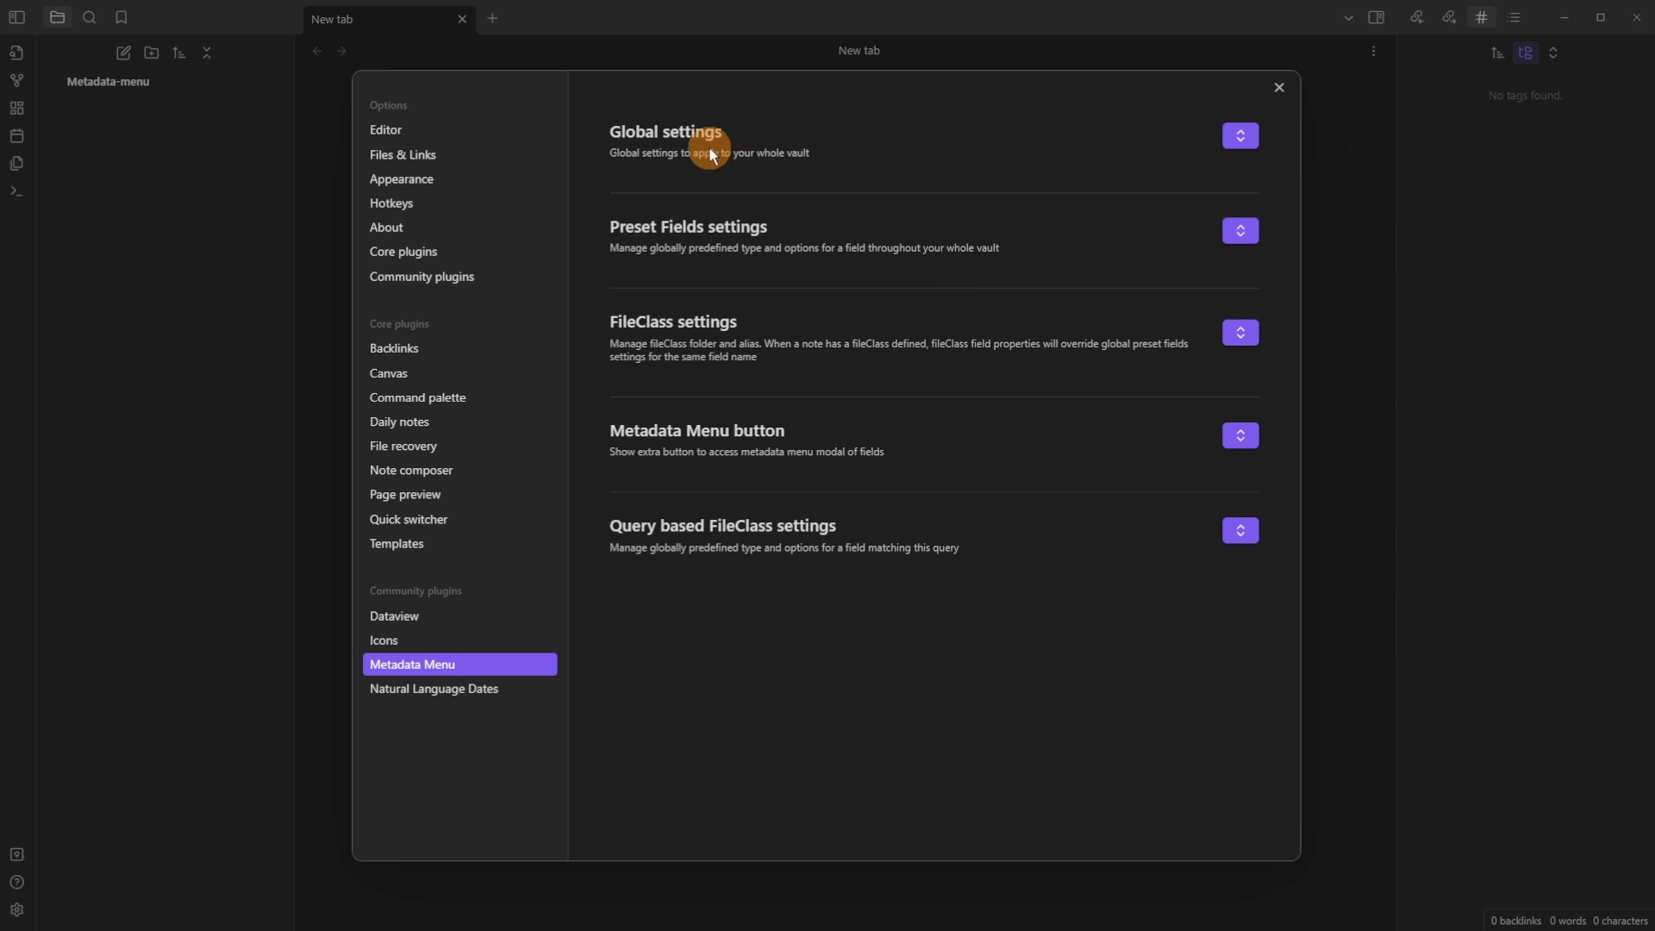
{"action": "left_click", "coordinate": [1167, 141]}
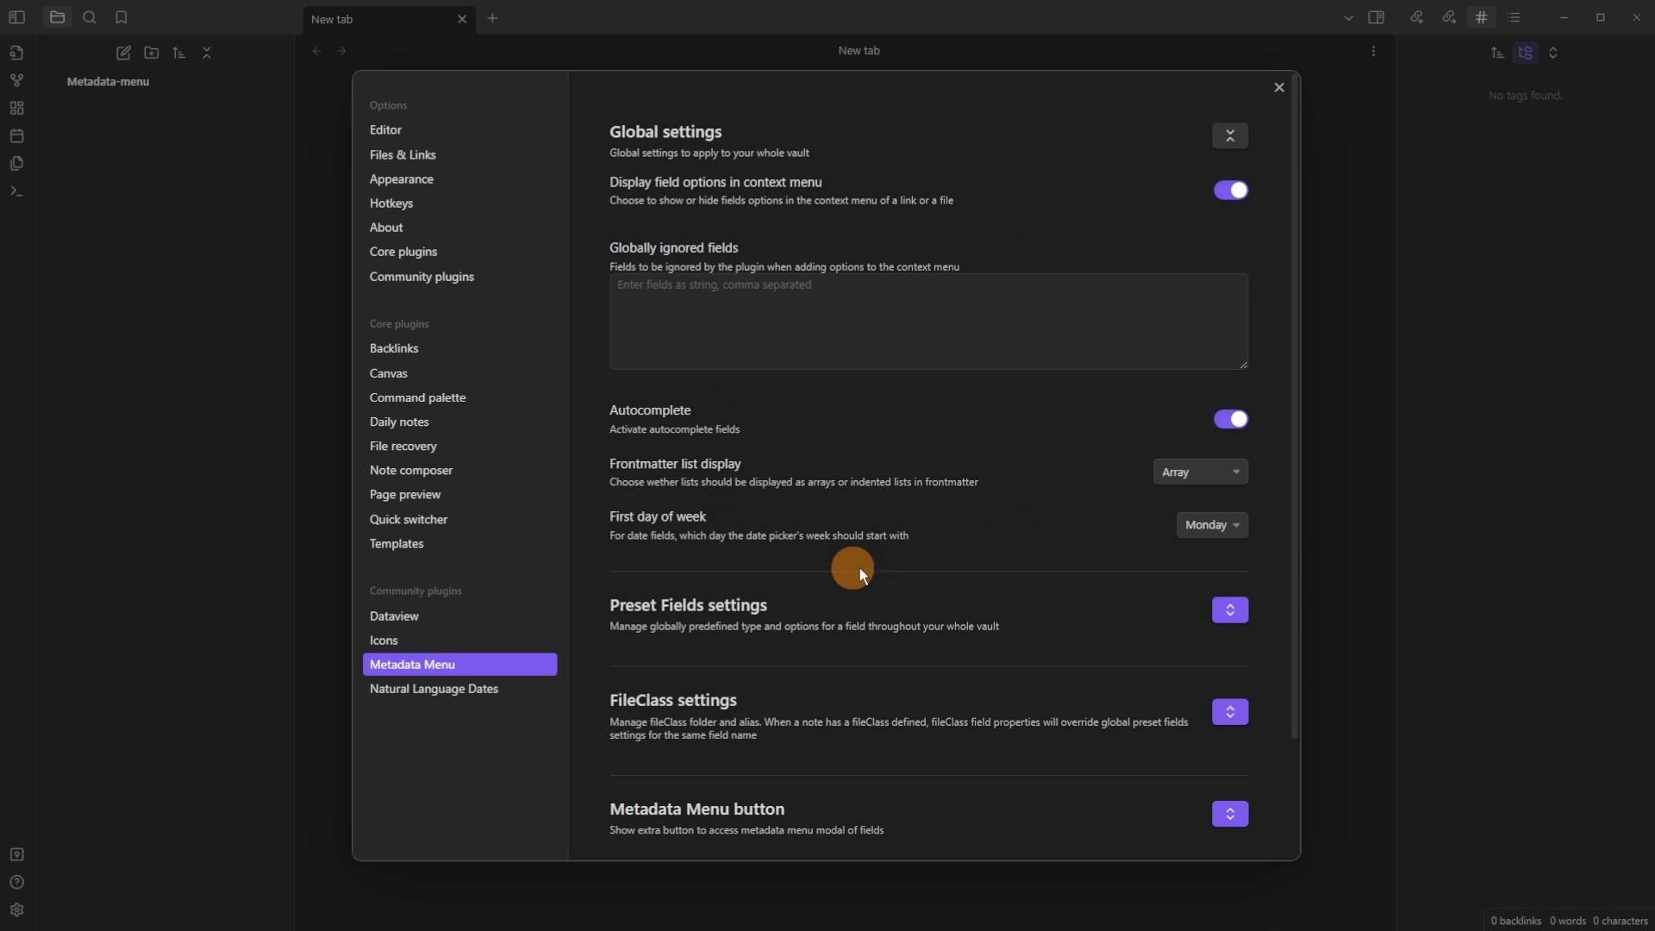
{"action": "left_click", "coordinate": [1224, 525]}
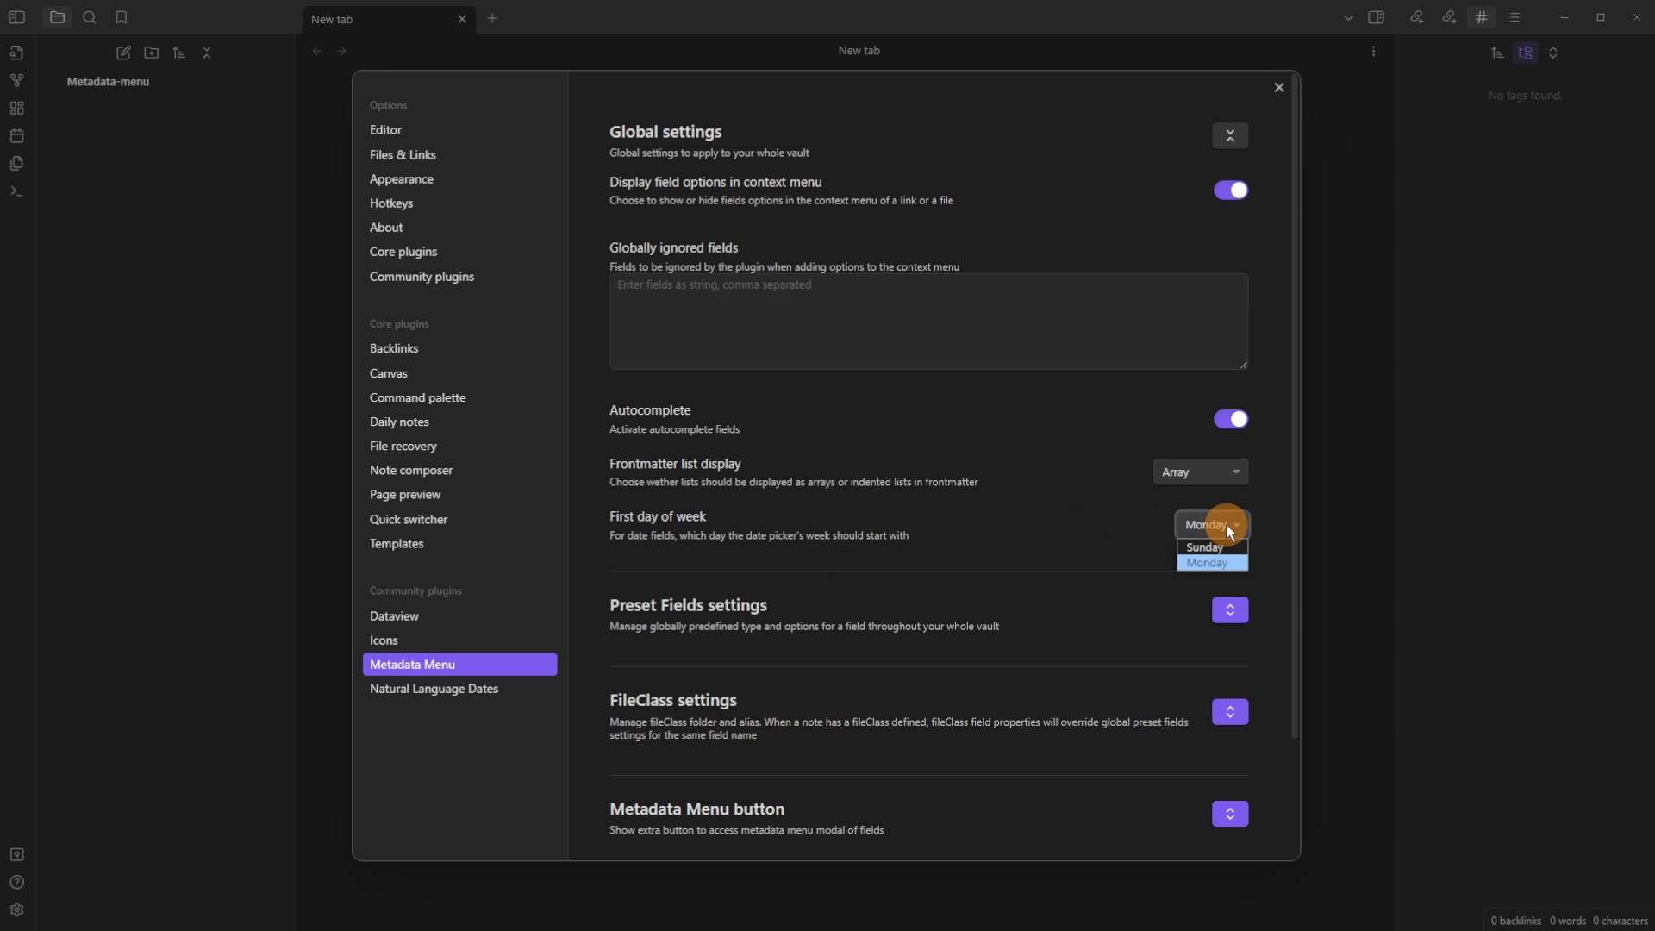
{"action": "left_click", "coordinate": [1214, 562]}
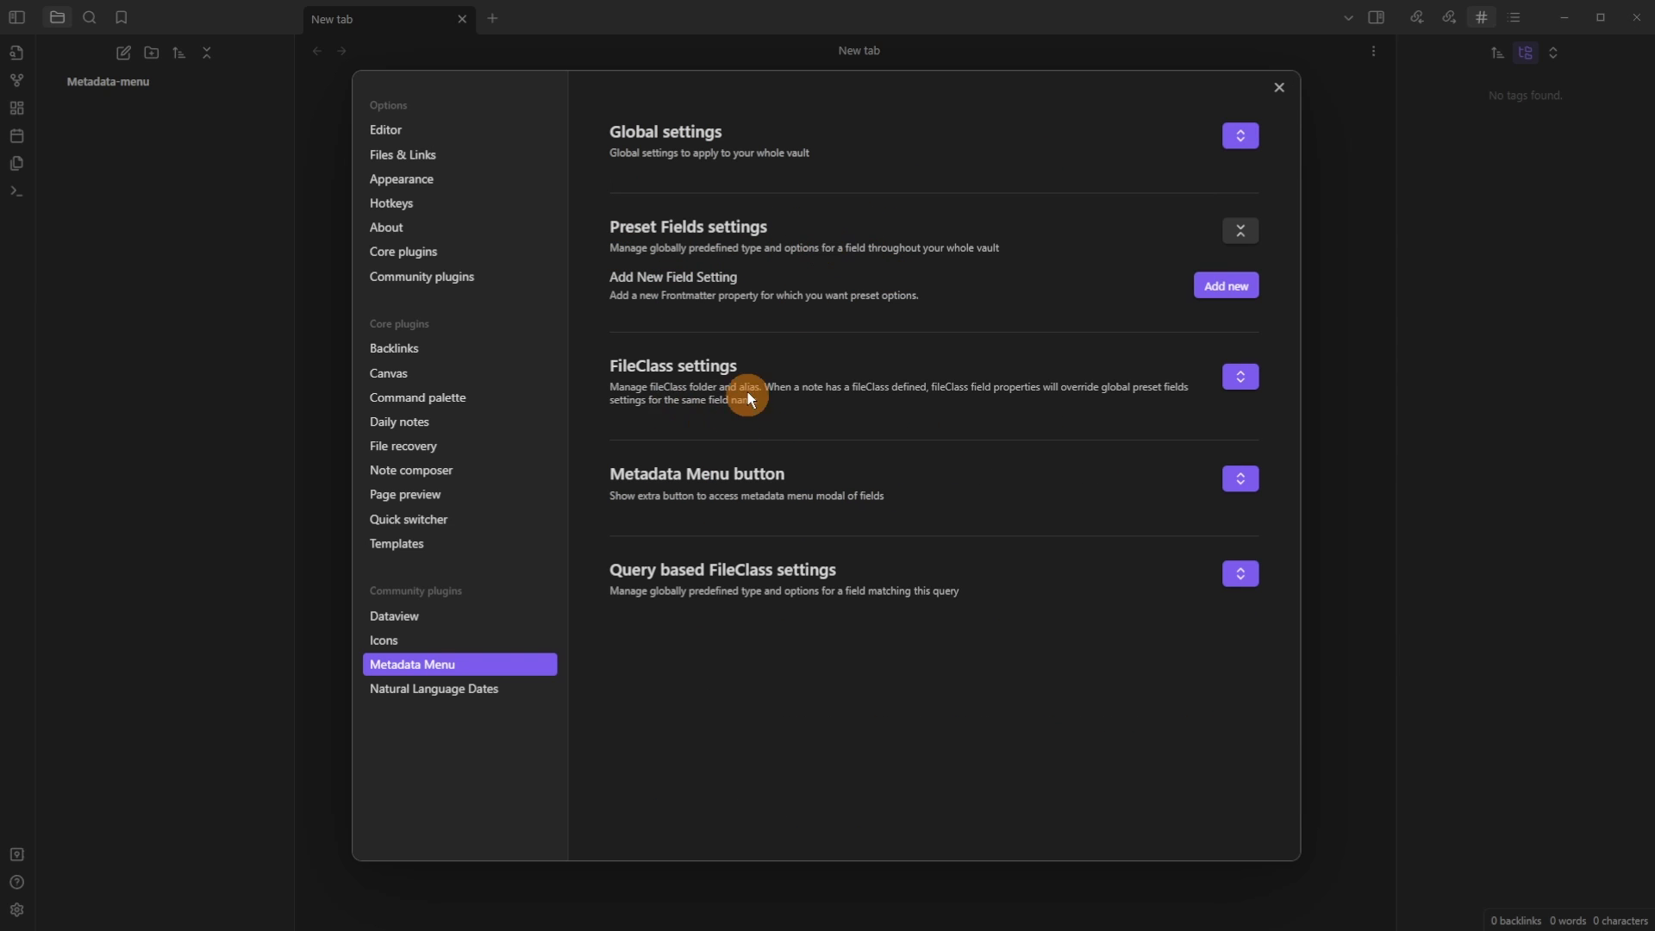
{"action": "left_click", "coordinate": [1239, 380]}
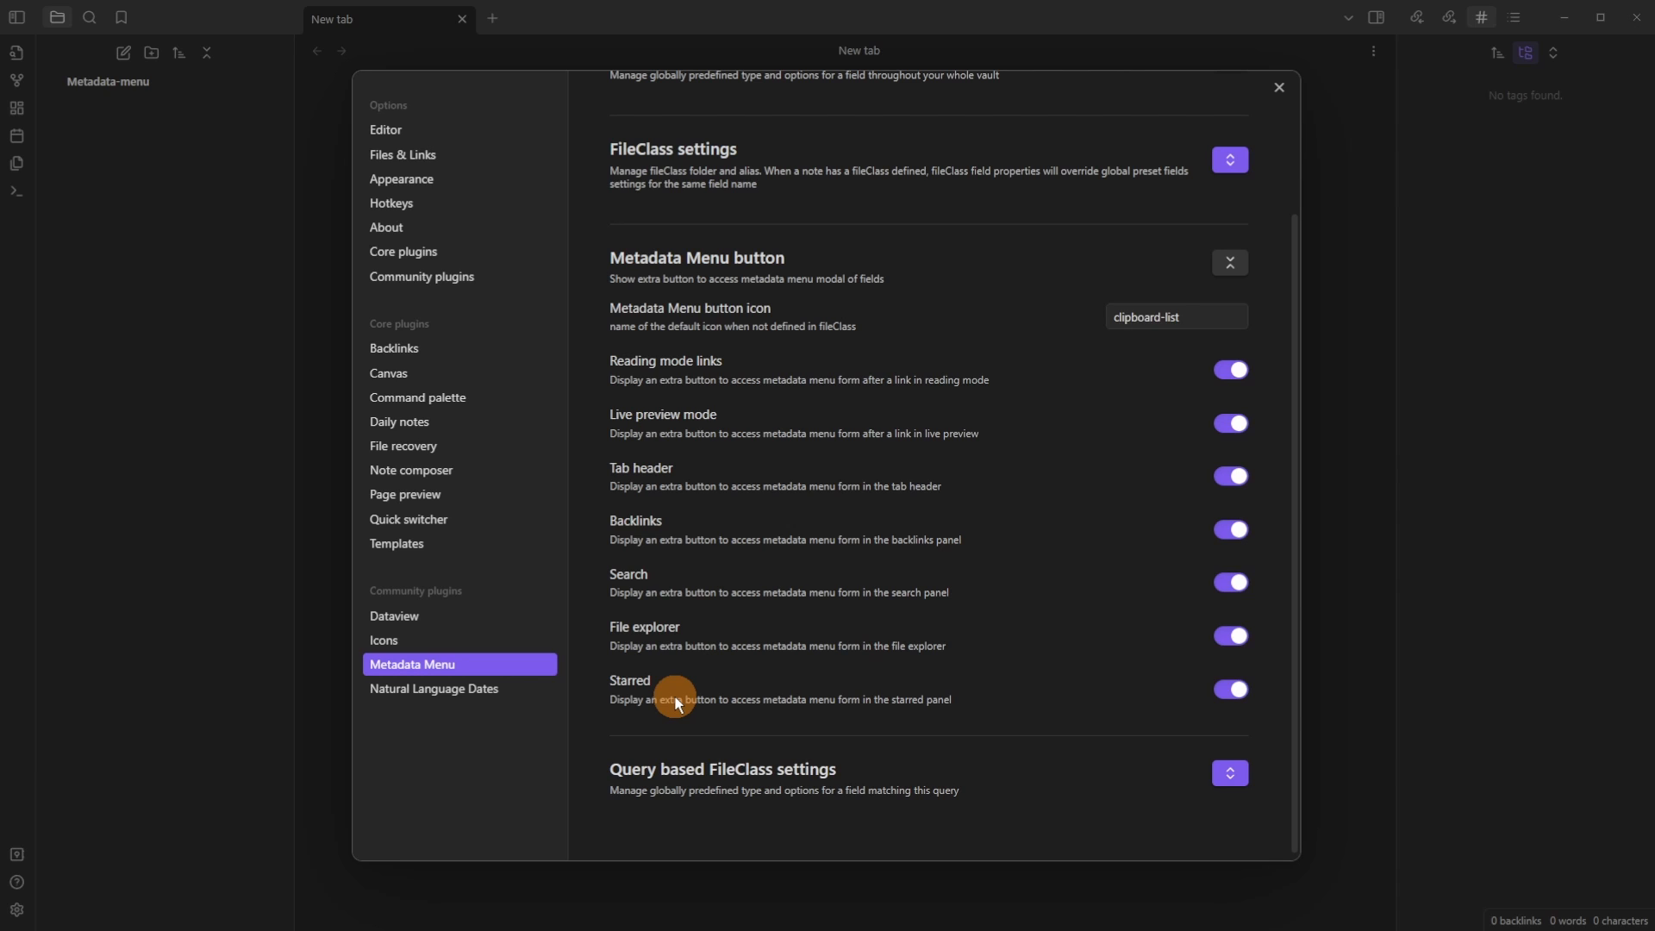
{"action": "left_click", "coordinate": [1222, 317]}
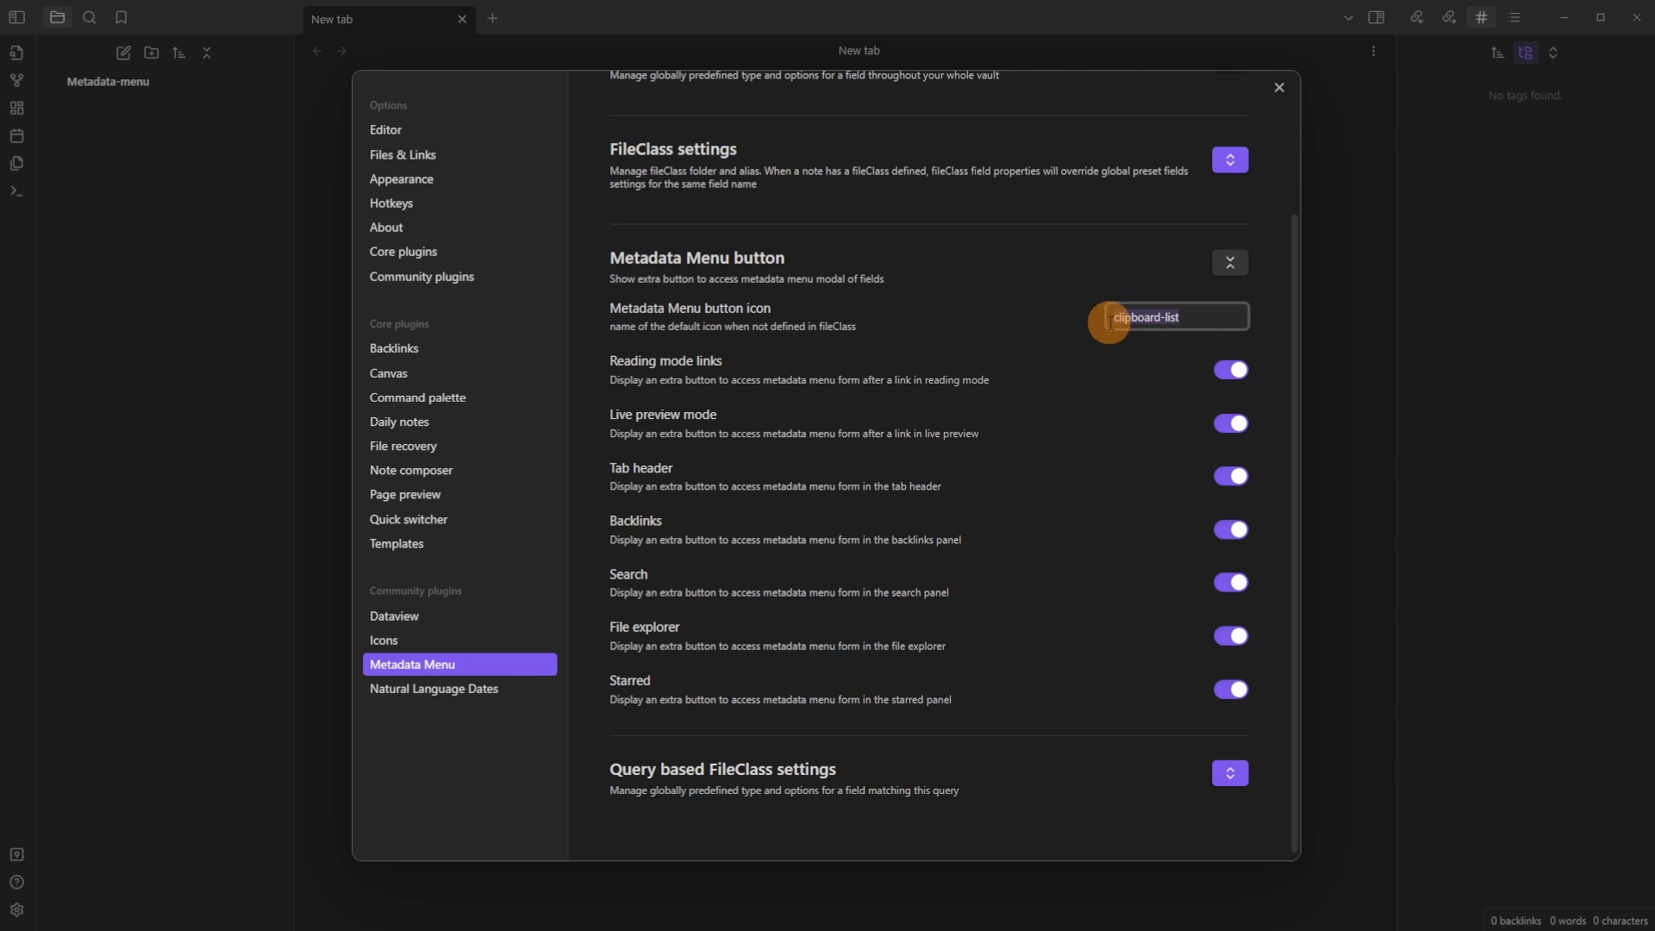
{"action": "left_click", "coordinate": [1073, 323]}
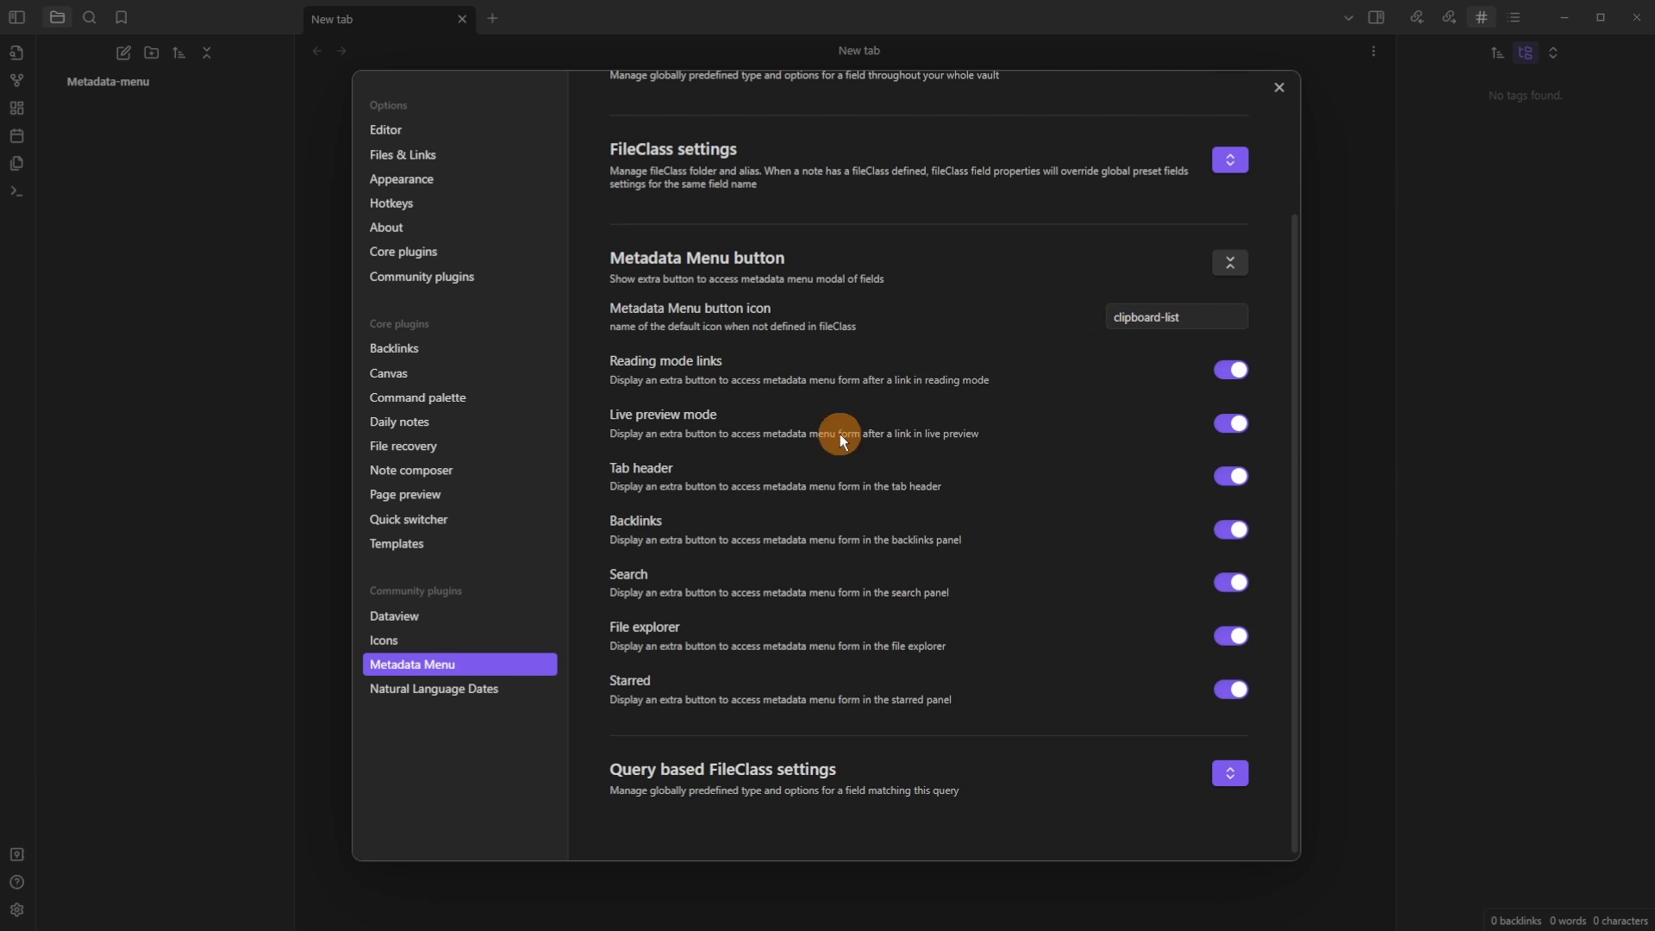
{"action": "key", "text": "Escape"}
Step: Create a new note titled "File" in the vault
{"action": "left_click", "coordinate": [123, 52]}
{"action": "type", "text": "File"}
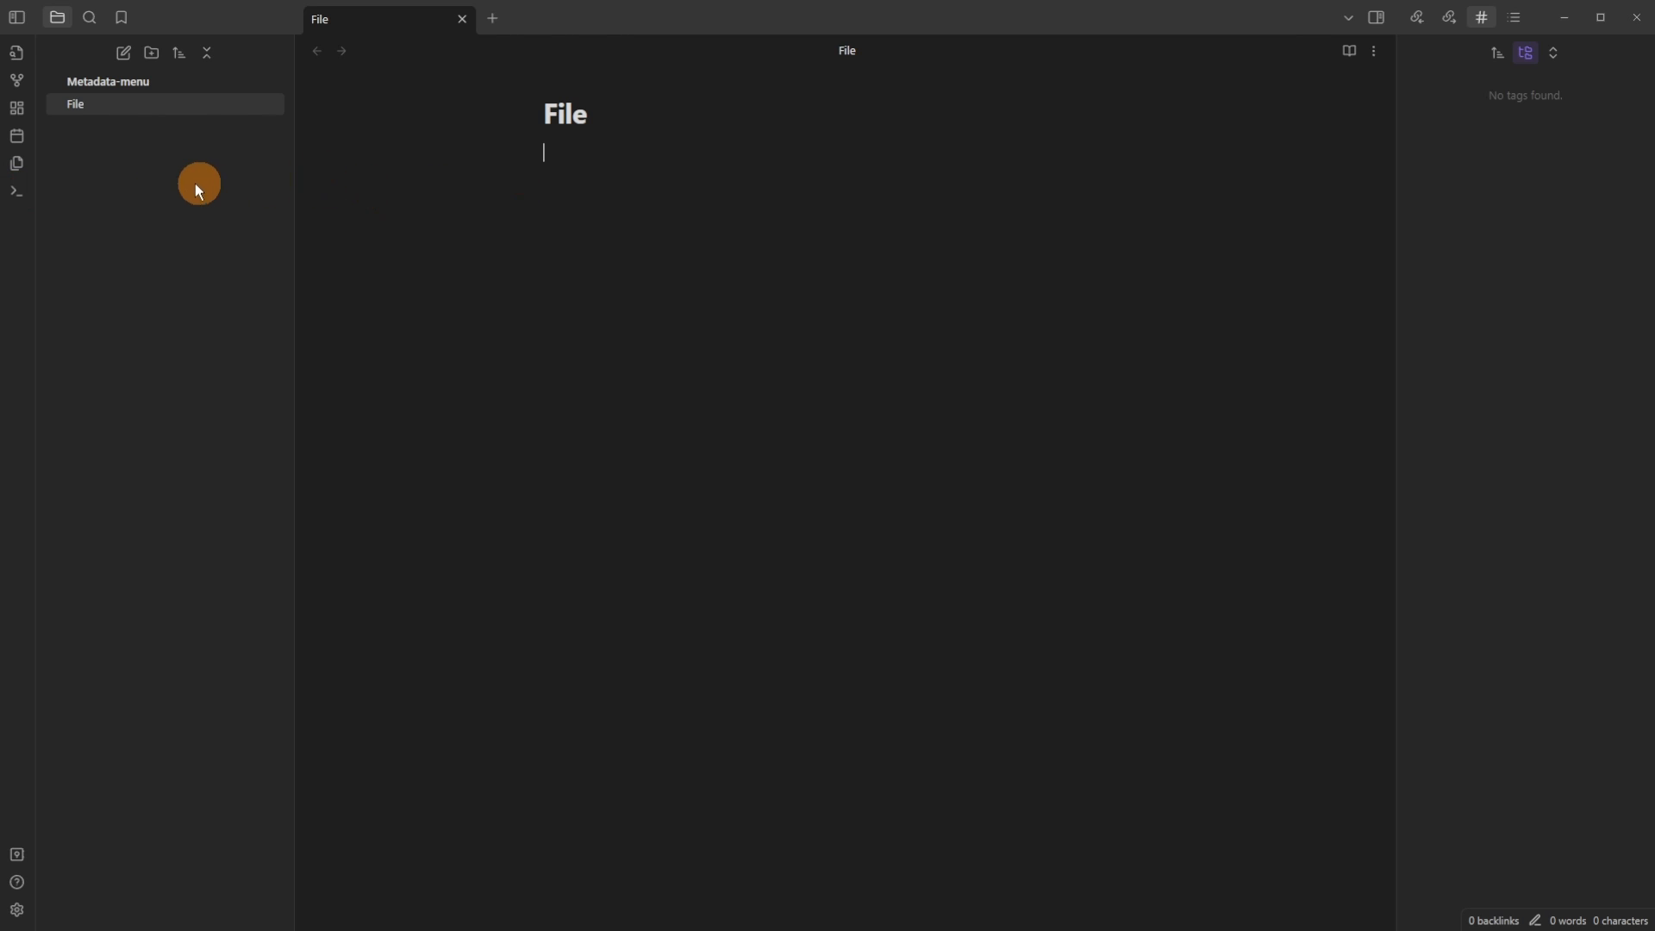
Step: Add a preset field named "Status" that accepts any value, without a template, in the Metadata Menu settings
{"action": "key", "text": "ctrl+comma"}
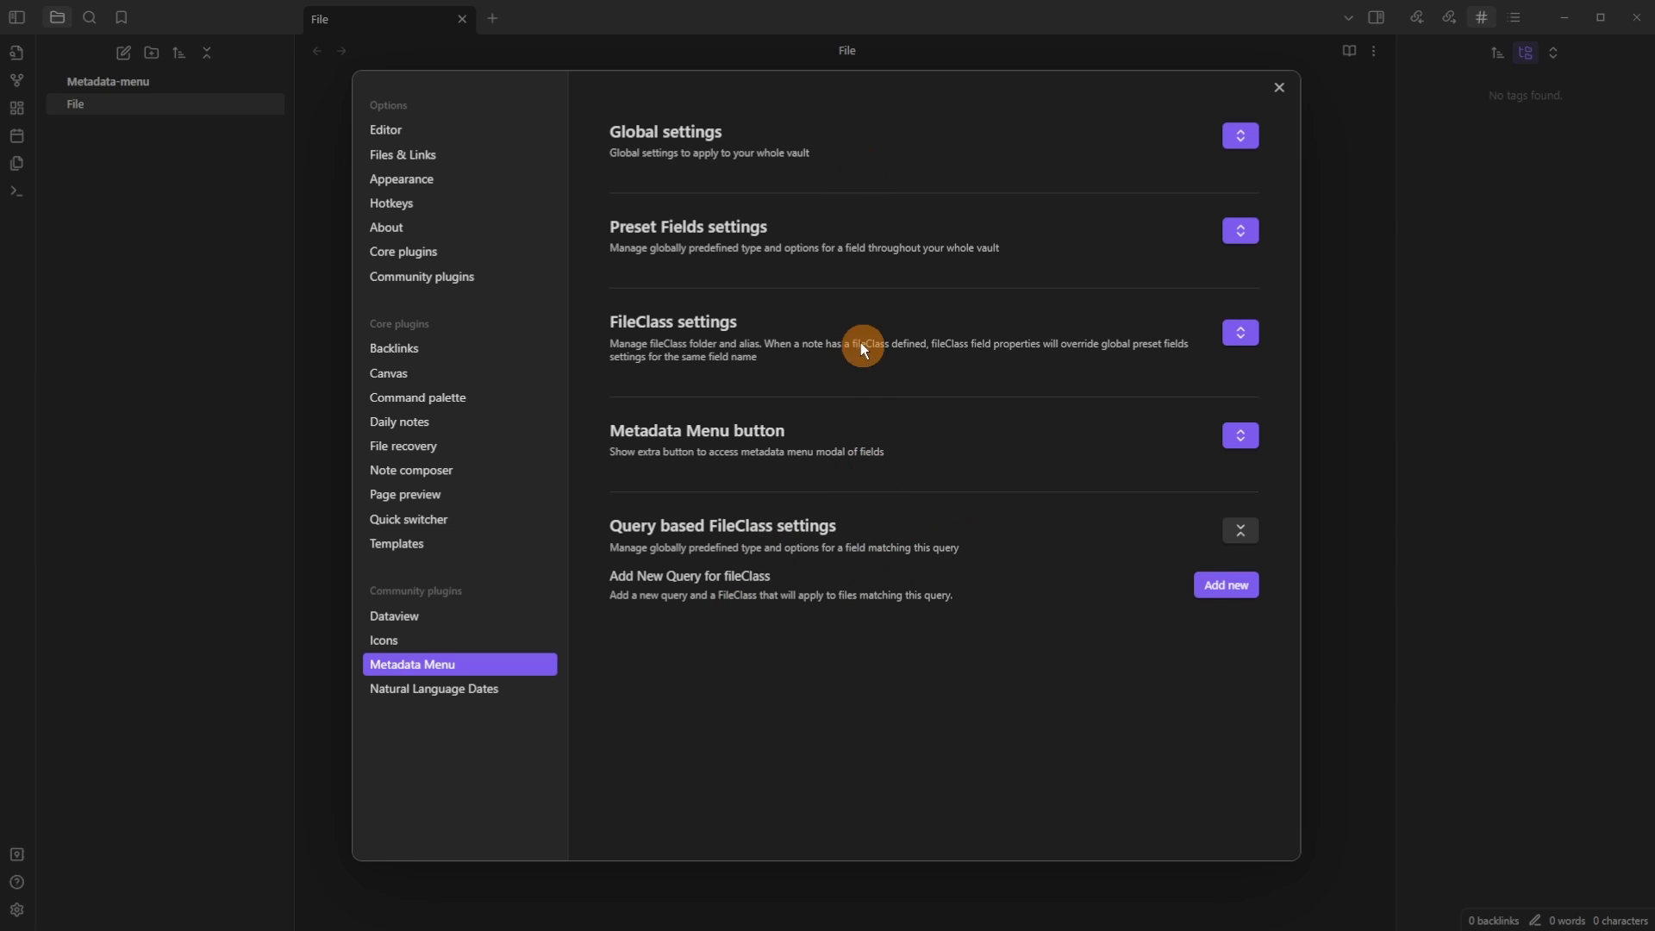
{"action": "left_click", "coordinate": [725, 226]}
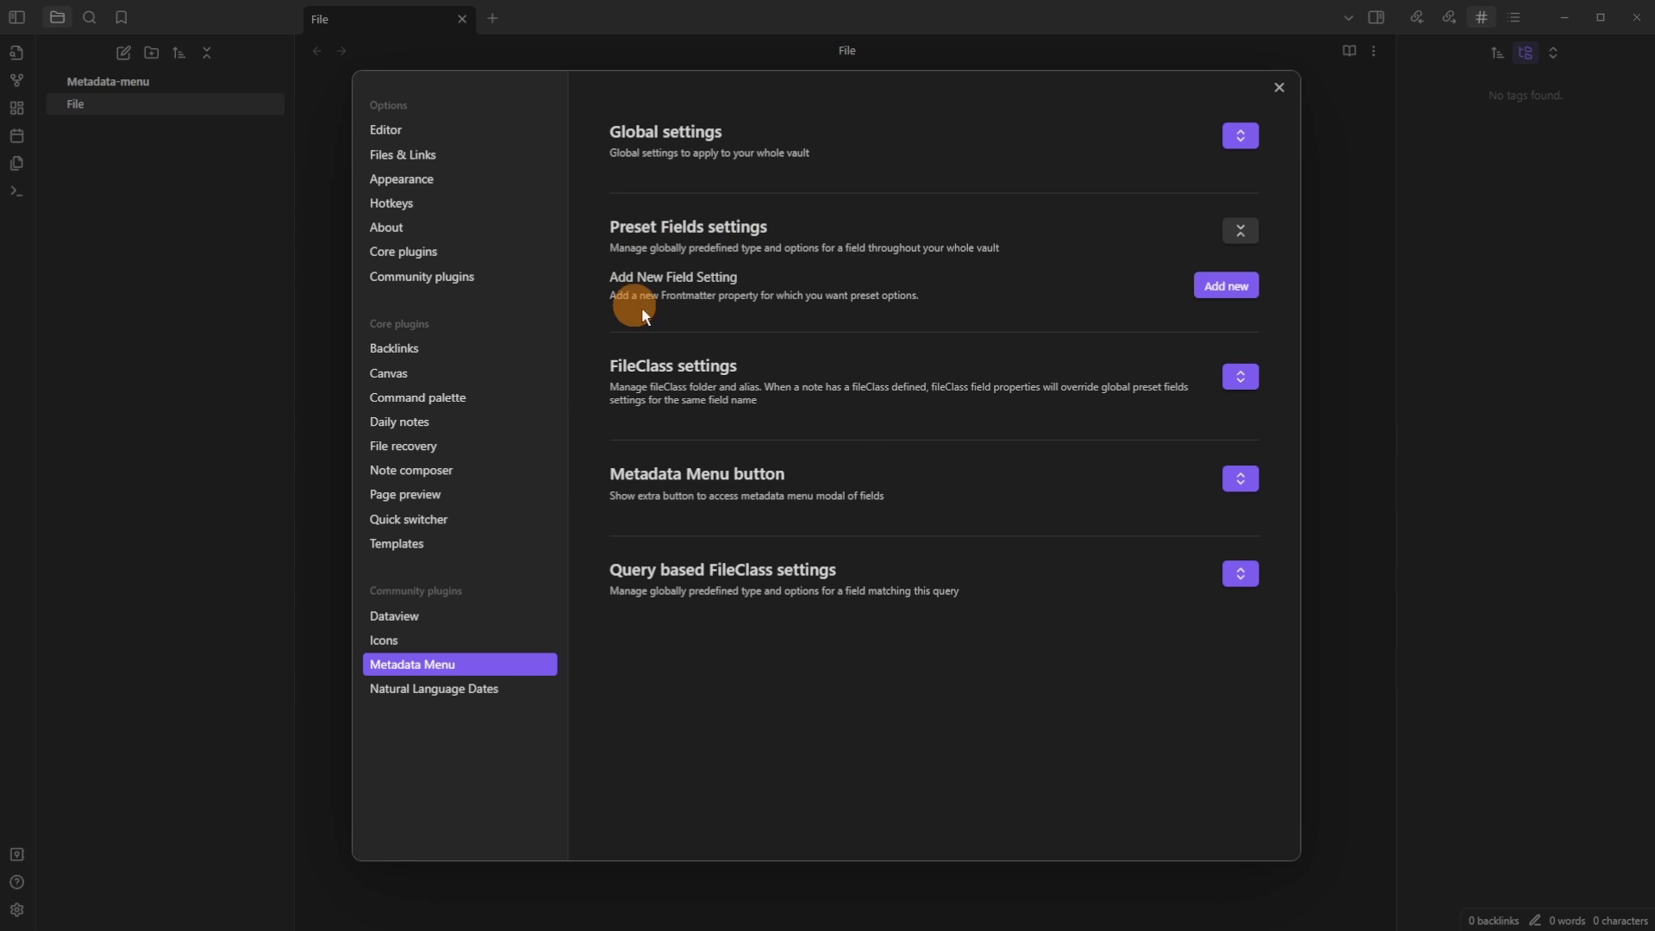
{"action": "left_click", "coordinate": [1227, 287]}
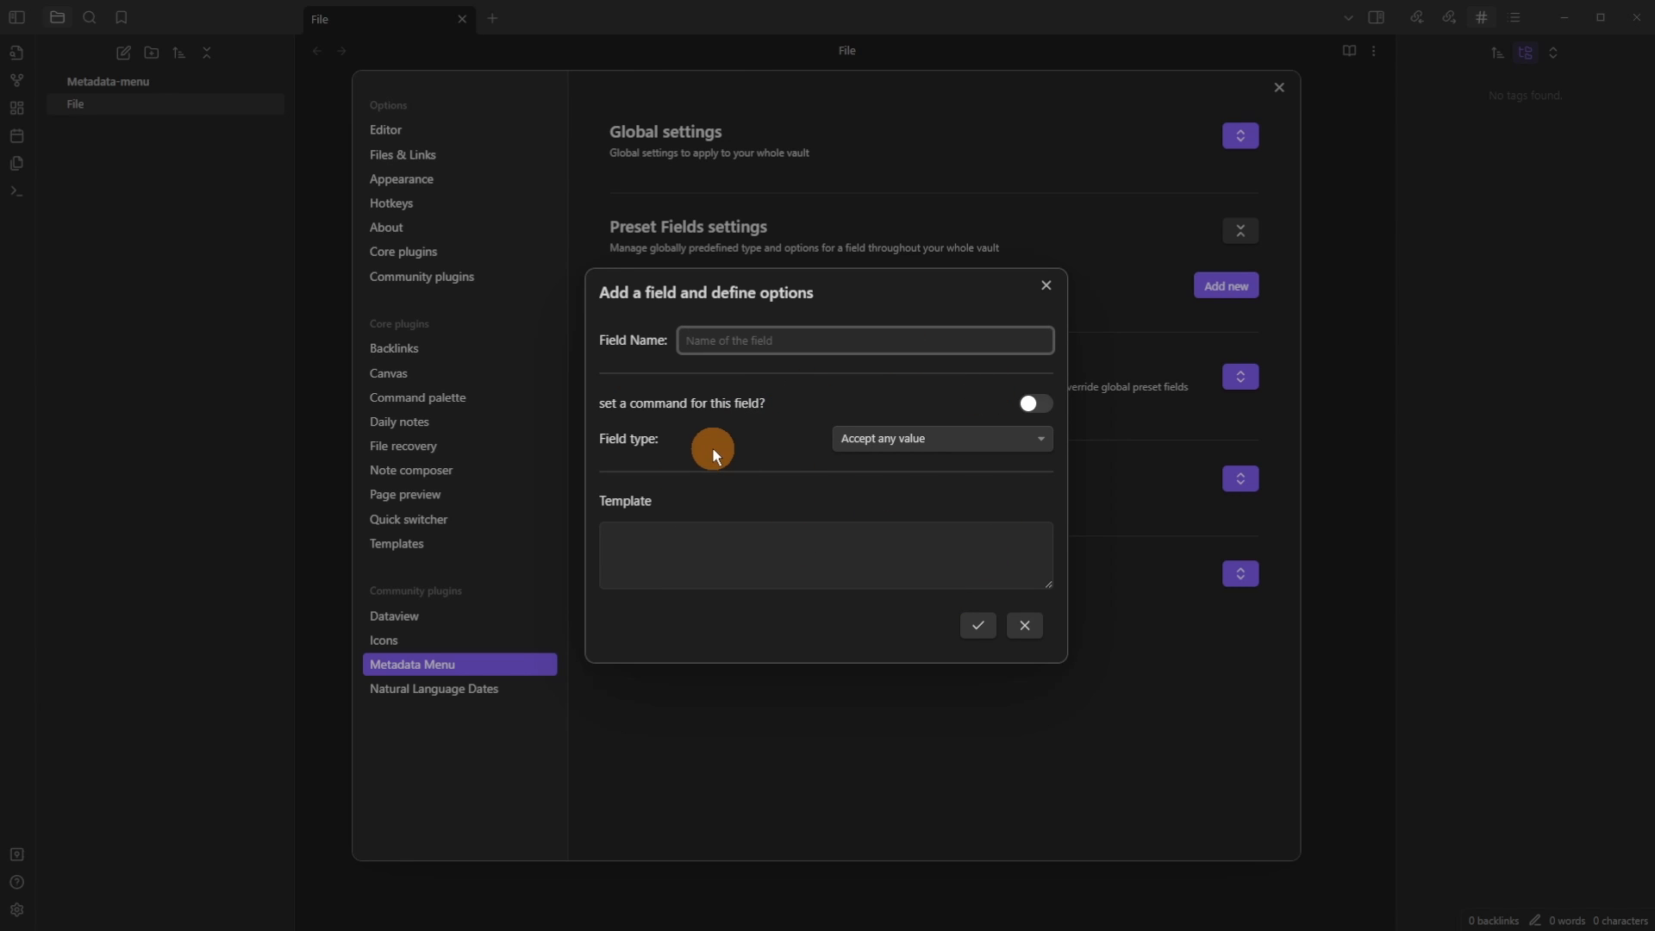
{"action": "type", "text": "Status"}
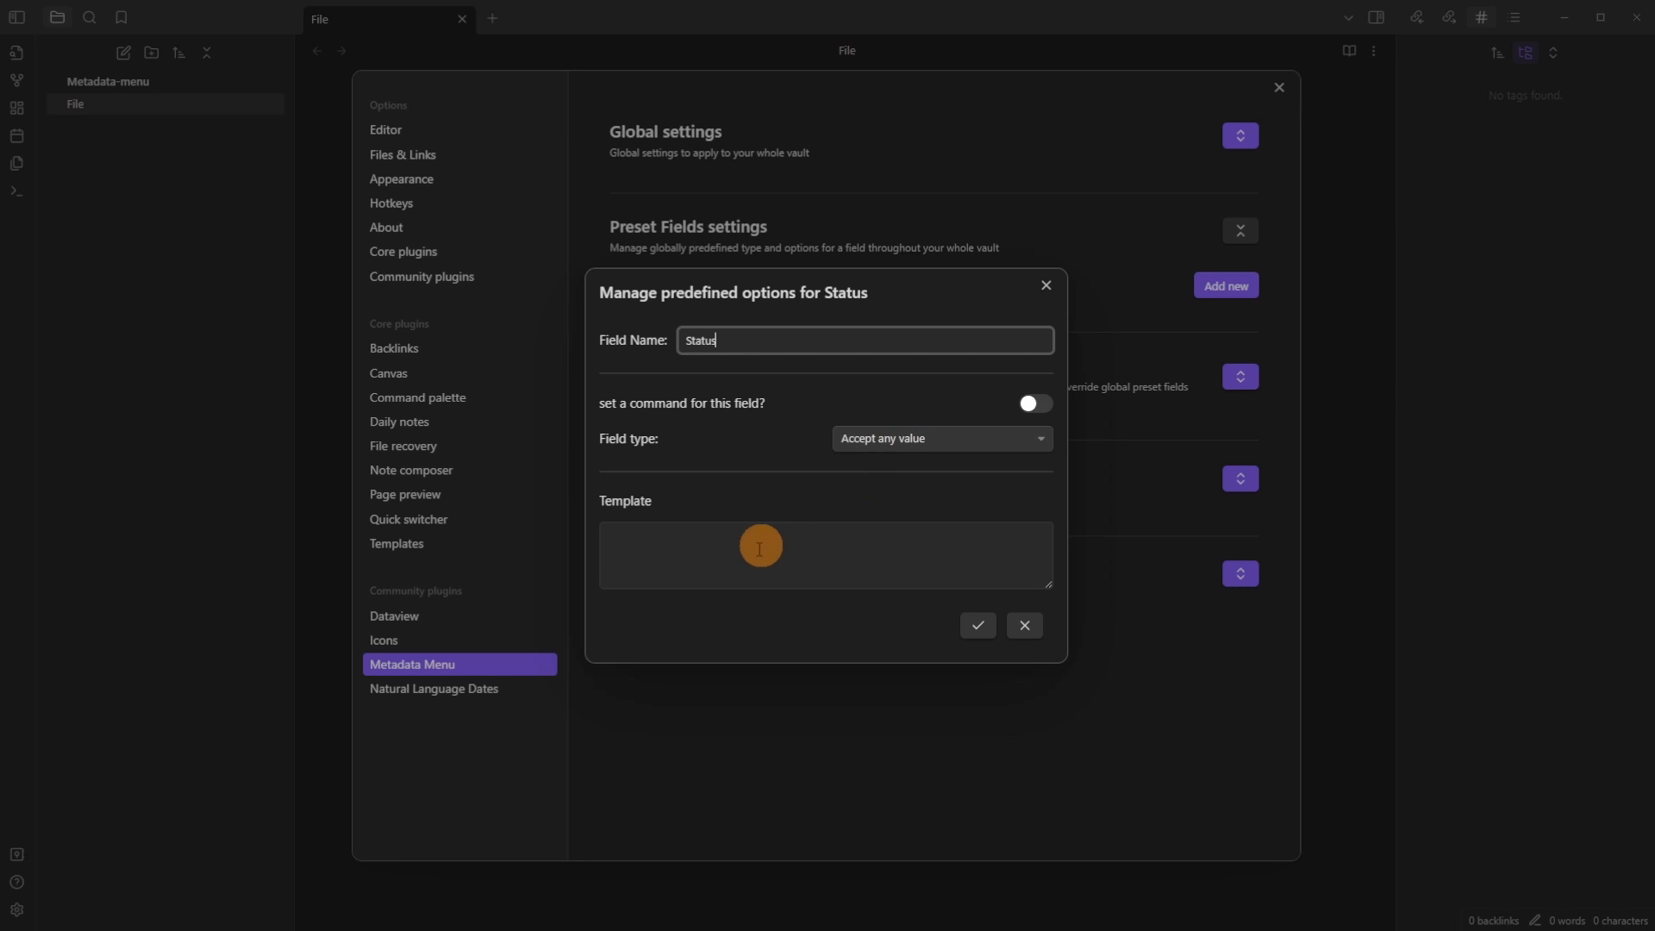
{"action": "left_click", "coordinate": [724, 543]}
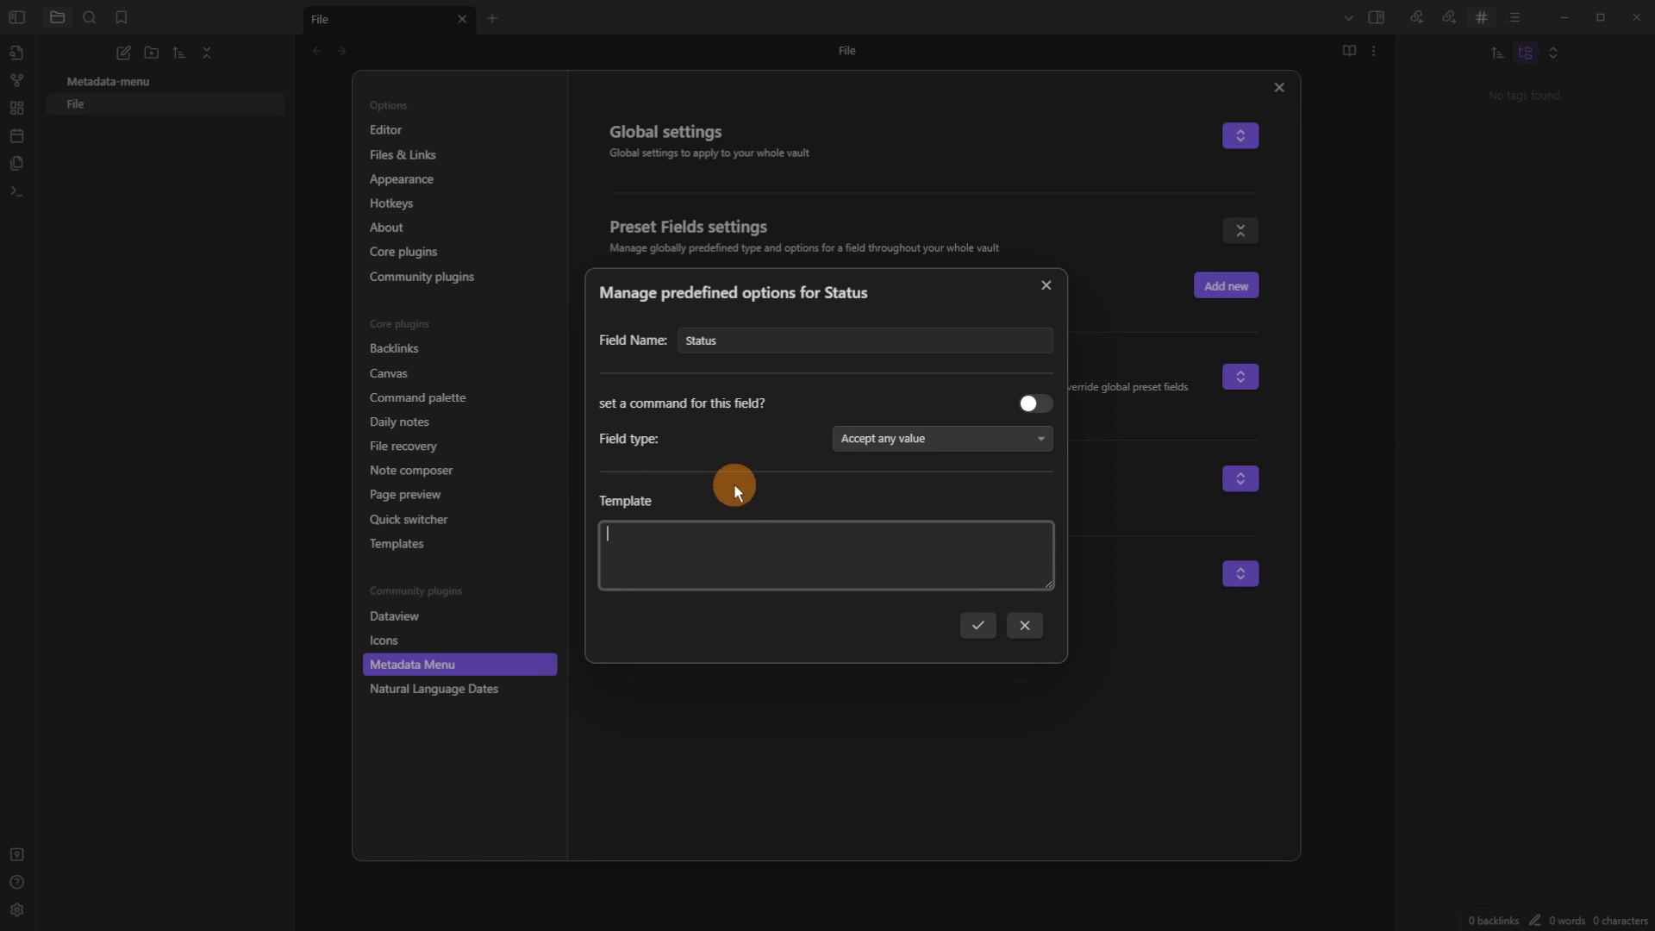
{"action": "left_click", "coordinate": [974, 632]}
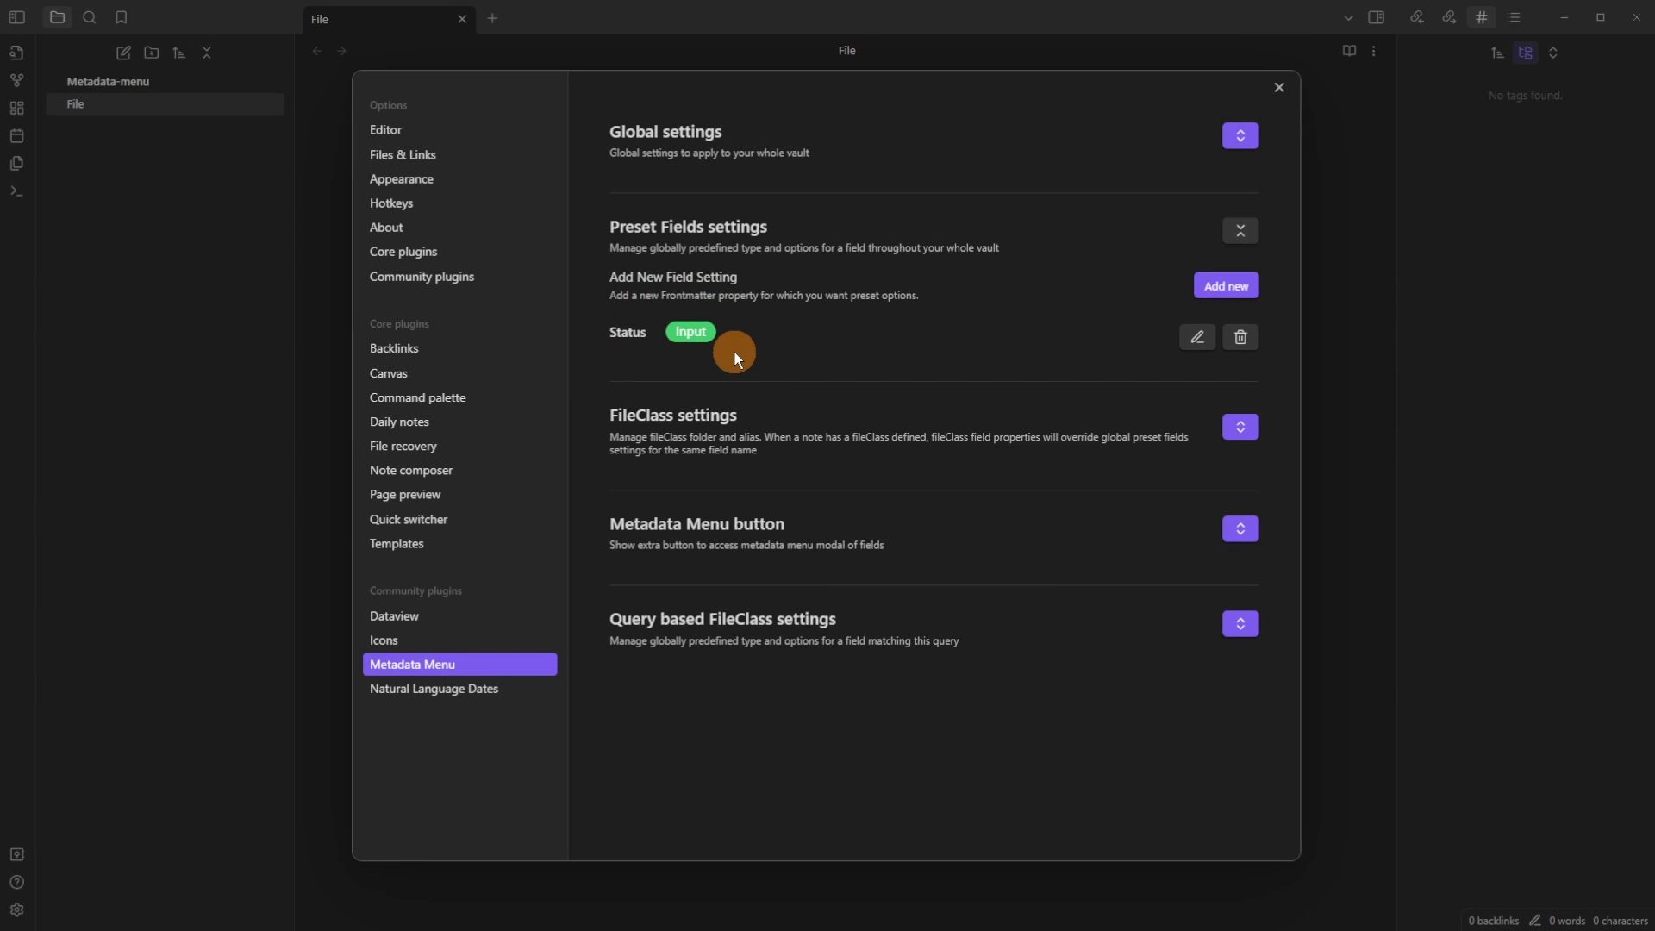
{"action": "key", "text": "Escape"}
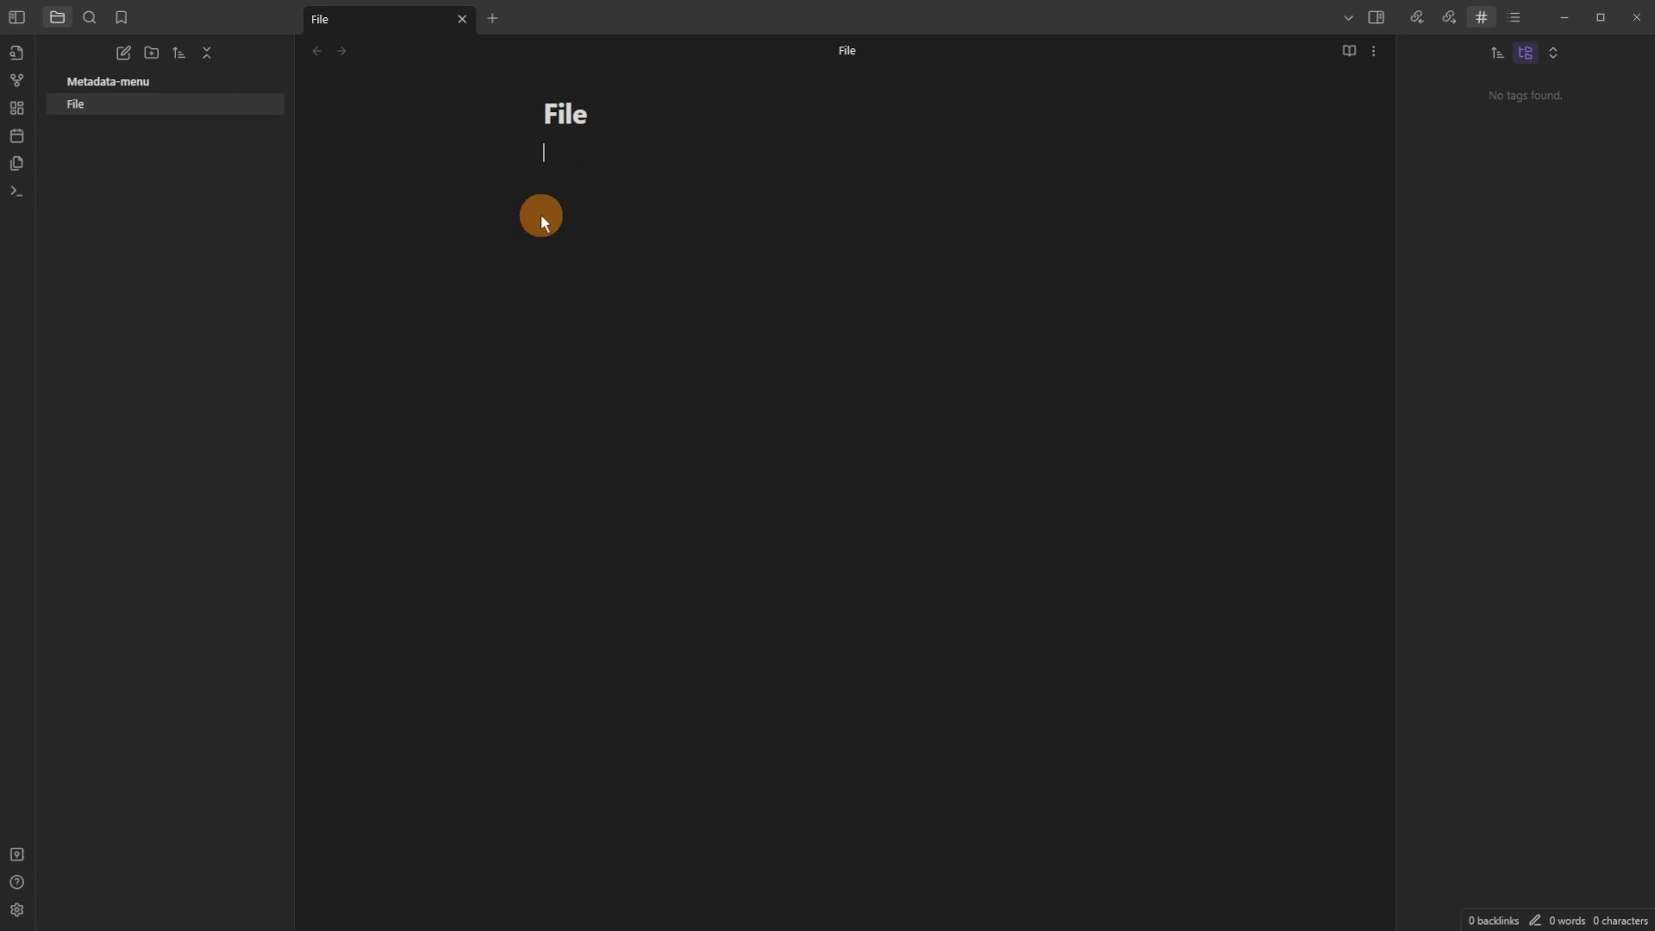
Step: Add the Status field to the frontmatter of the note "File" with the value "To do"
{"action": "right_click", "coordinate": [386, 23]}
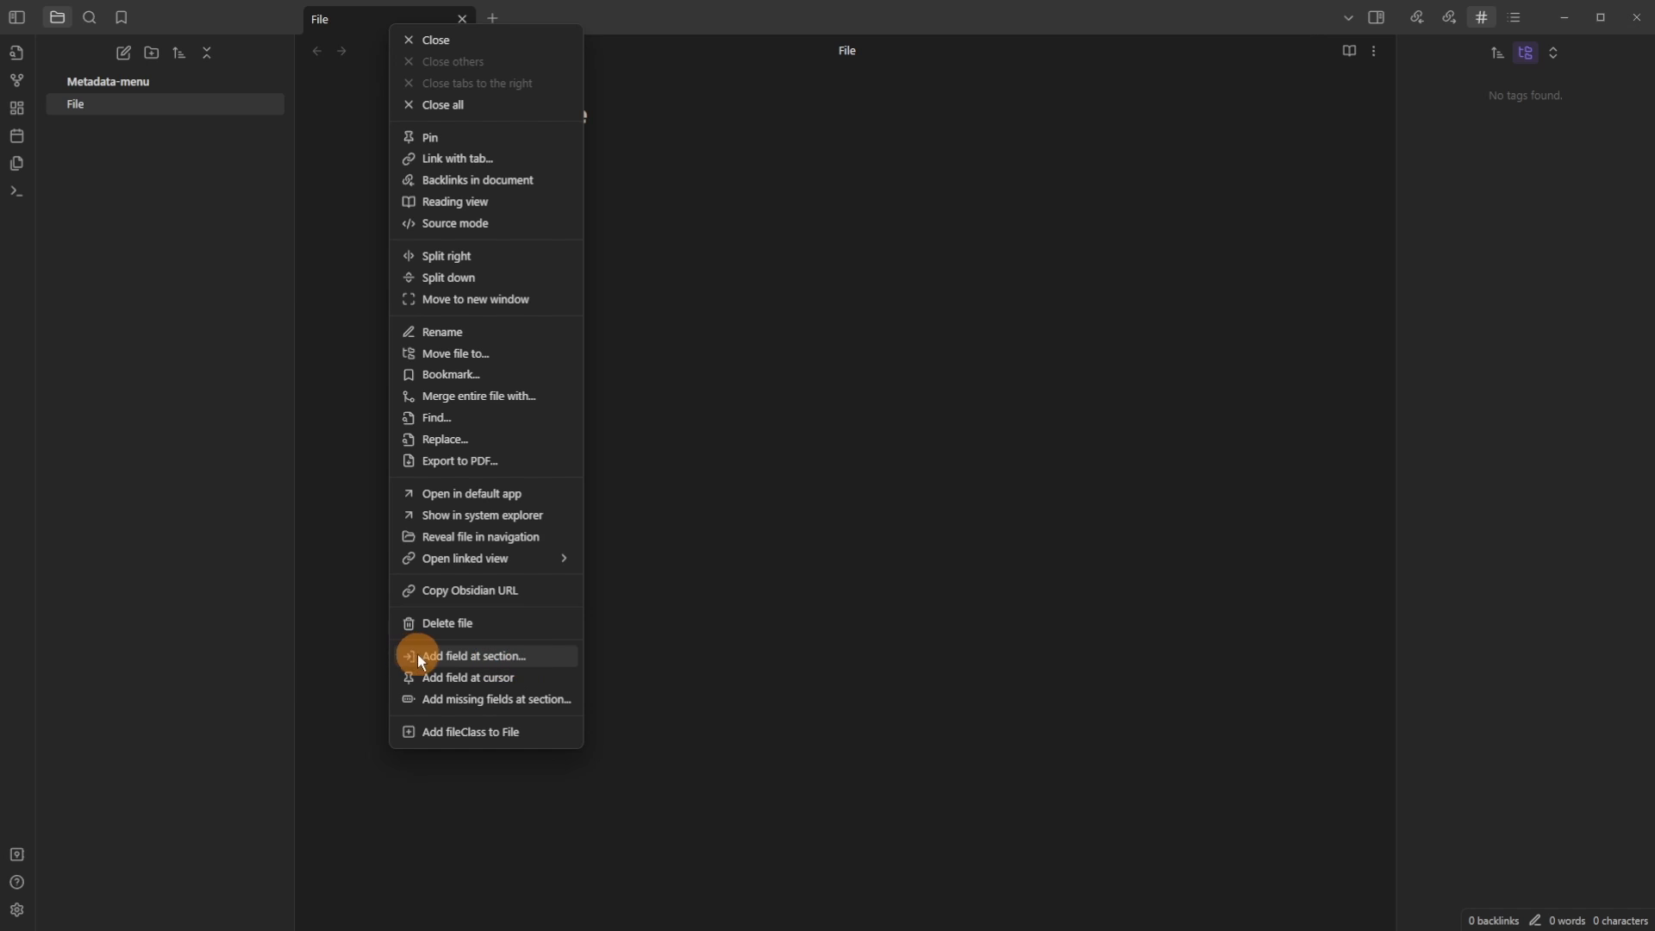
{"action": "left_click", "coordinate": [533, 657]}
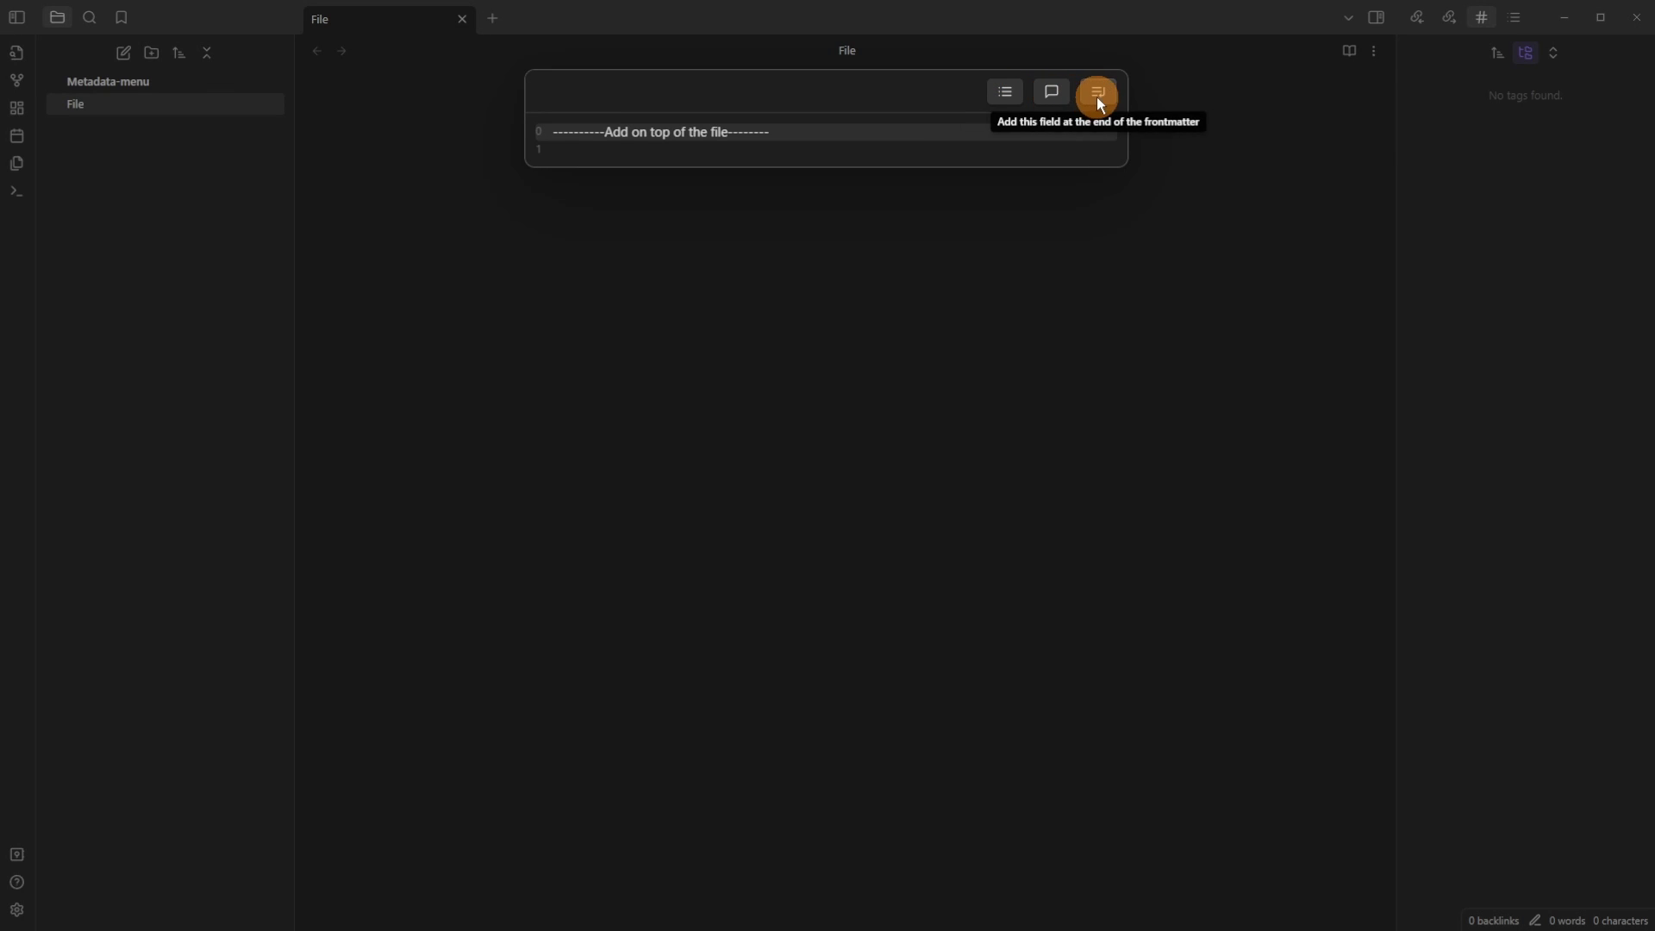
{"action": "left_click", "coordinate": [1005, 93]}
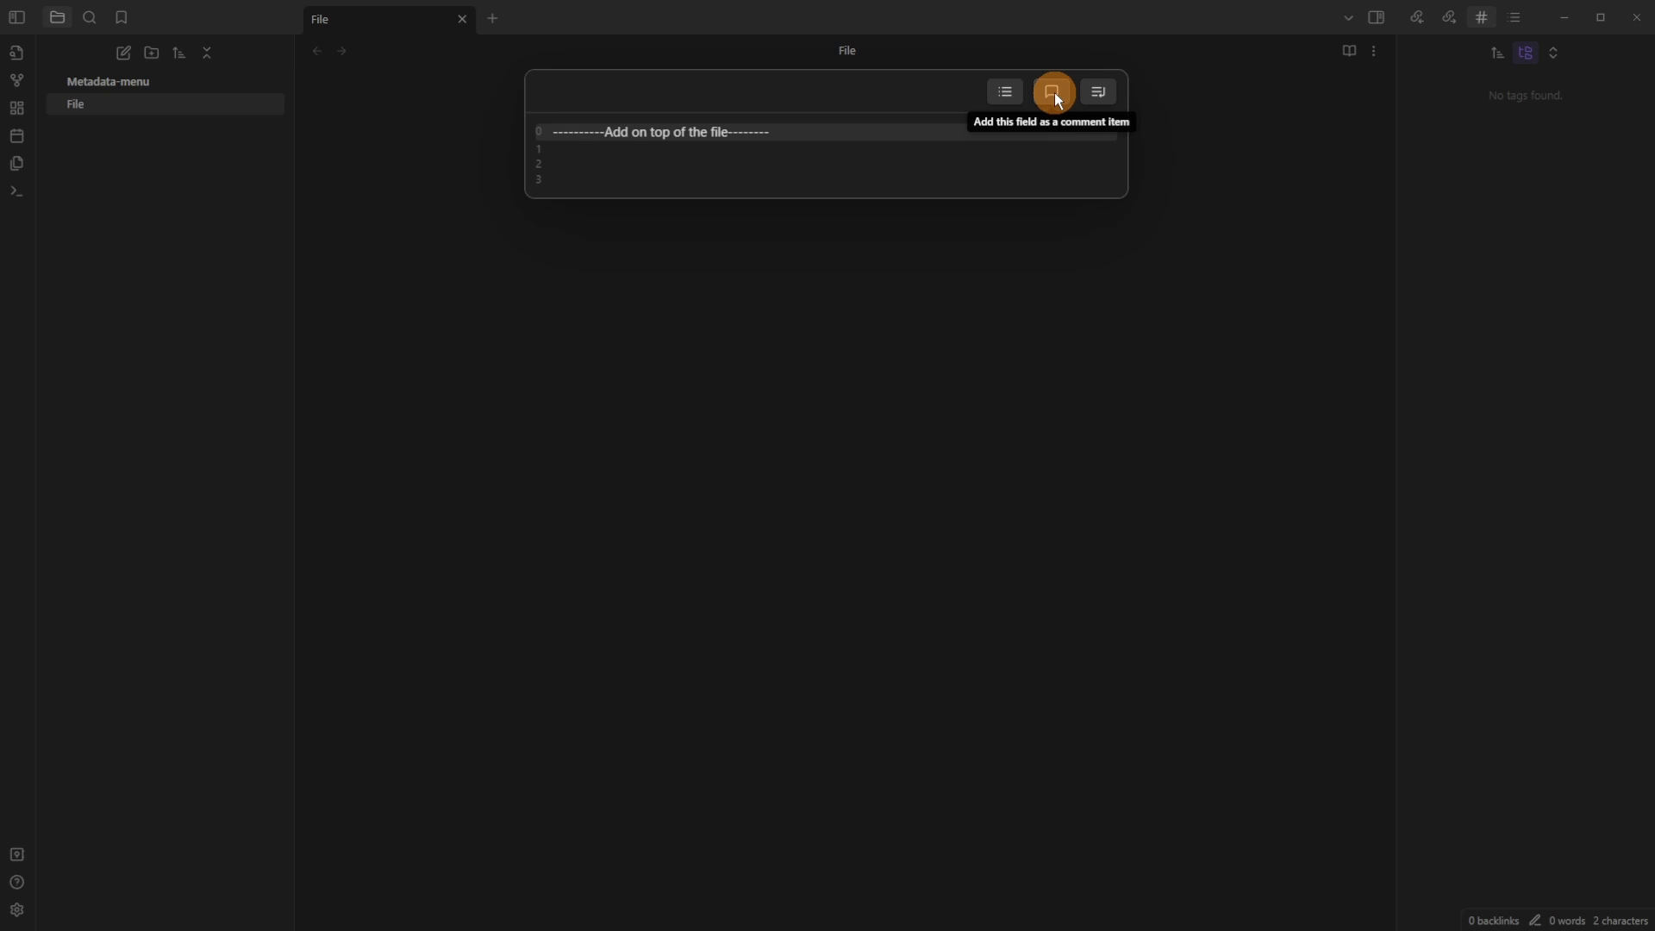
{"action": "left_click", "coordinate": [1110, 91]}
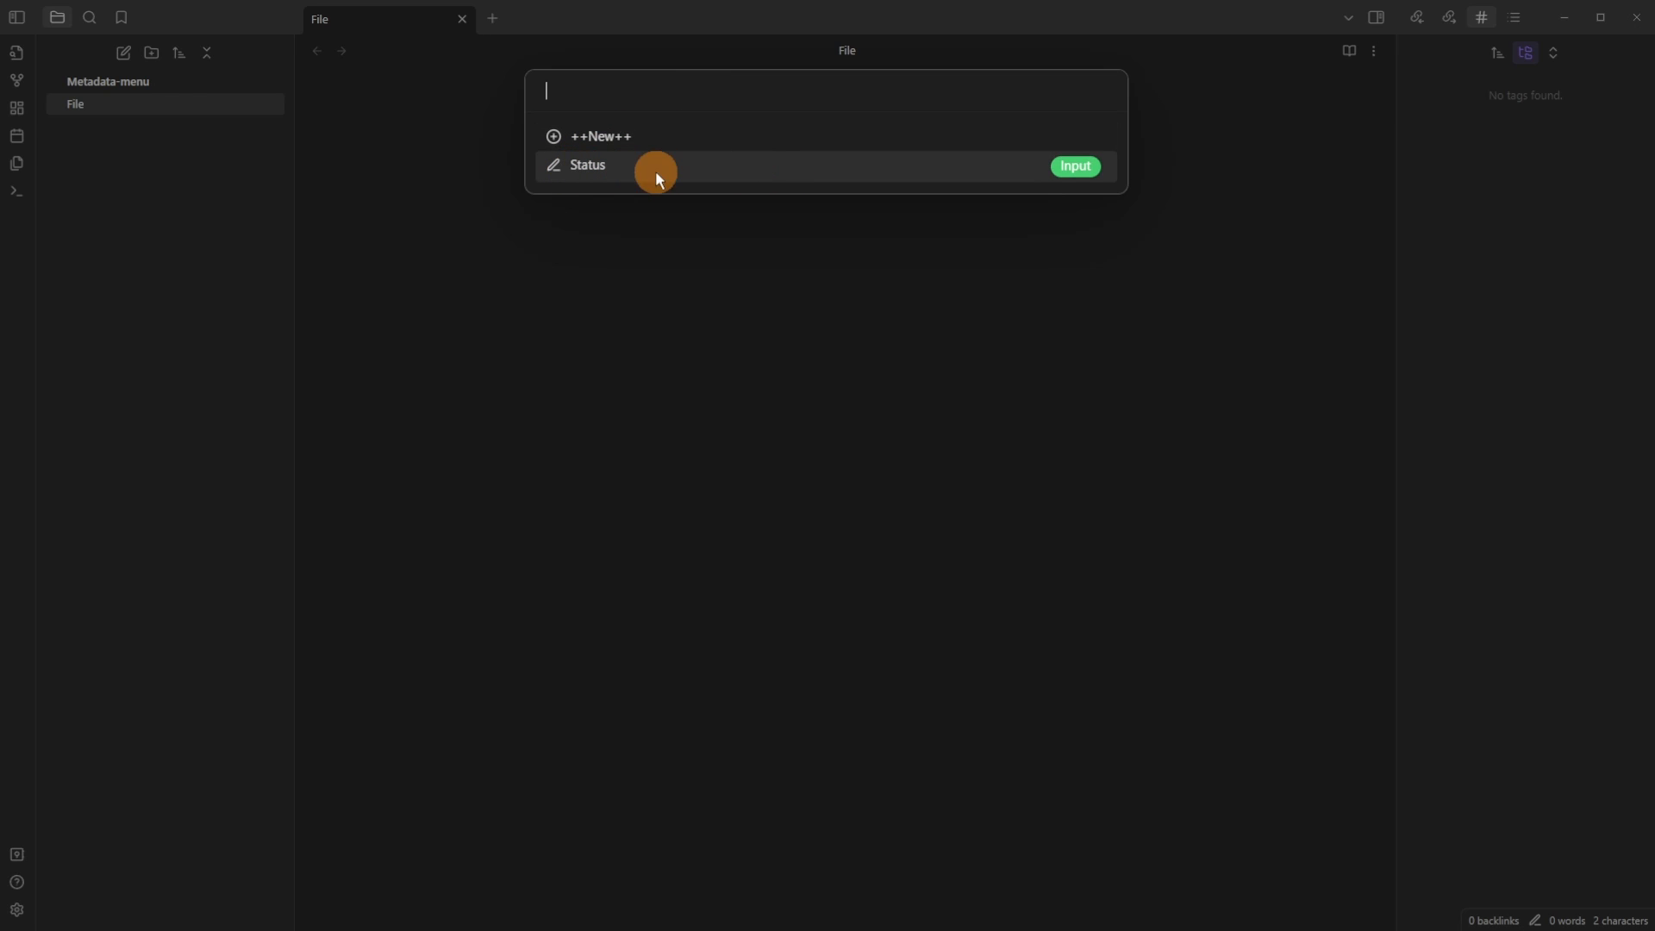
{"action": "left_click", "coordinate": [775, 175]}
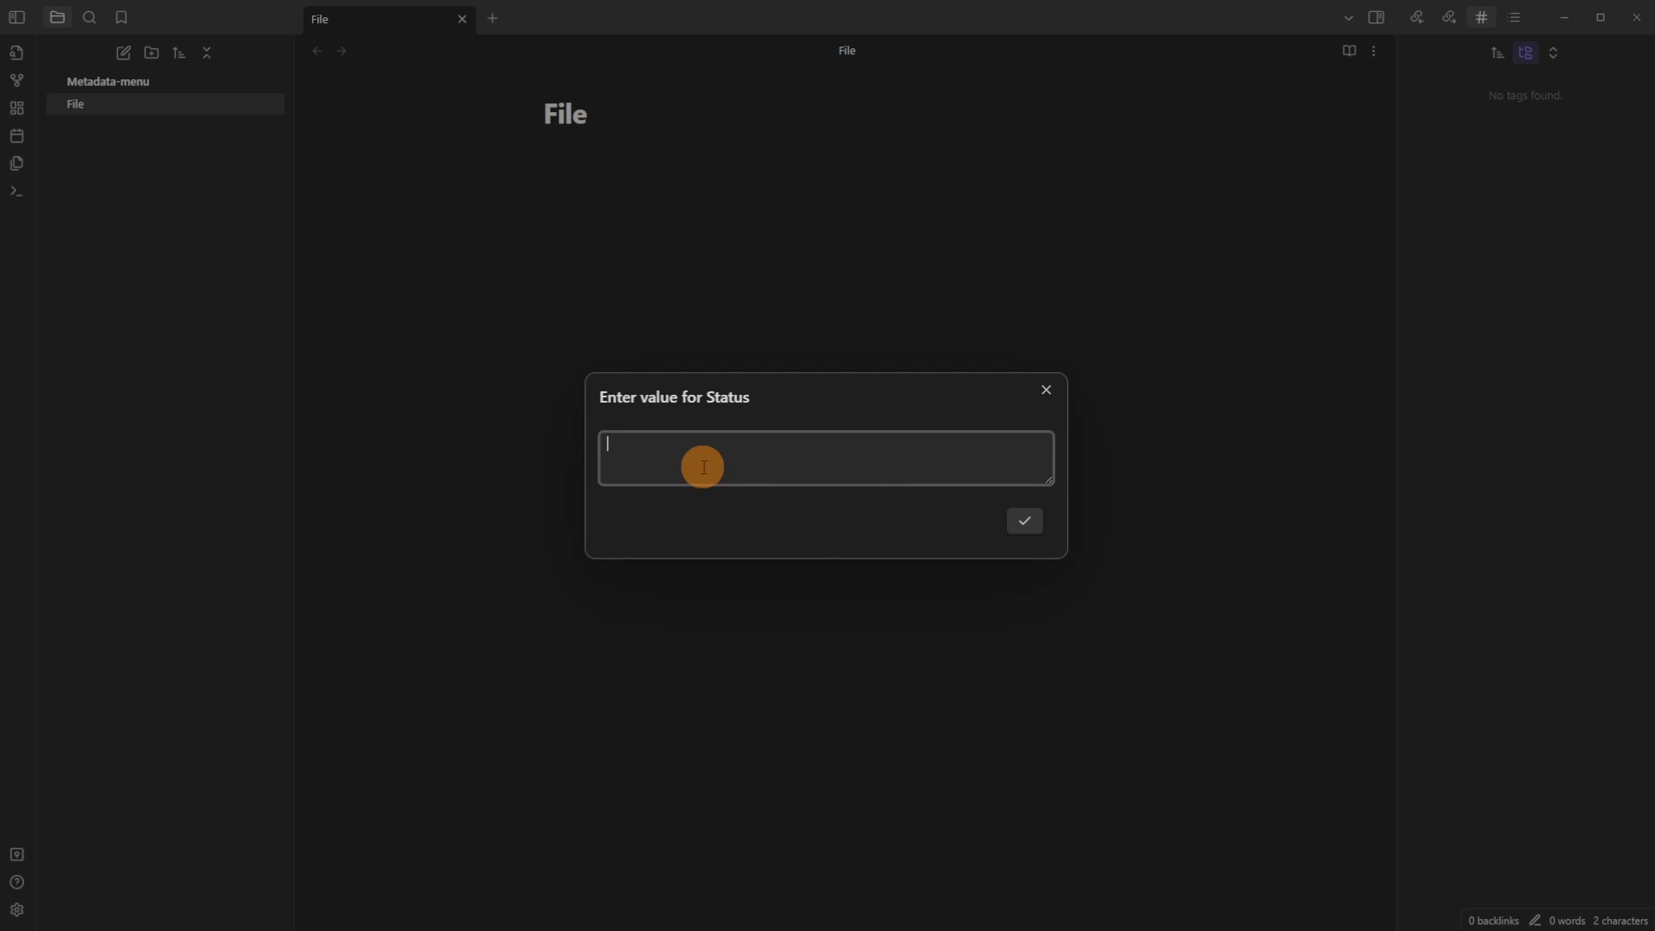
{"action": "type", "text": "To do"}
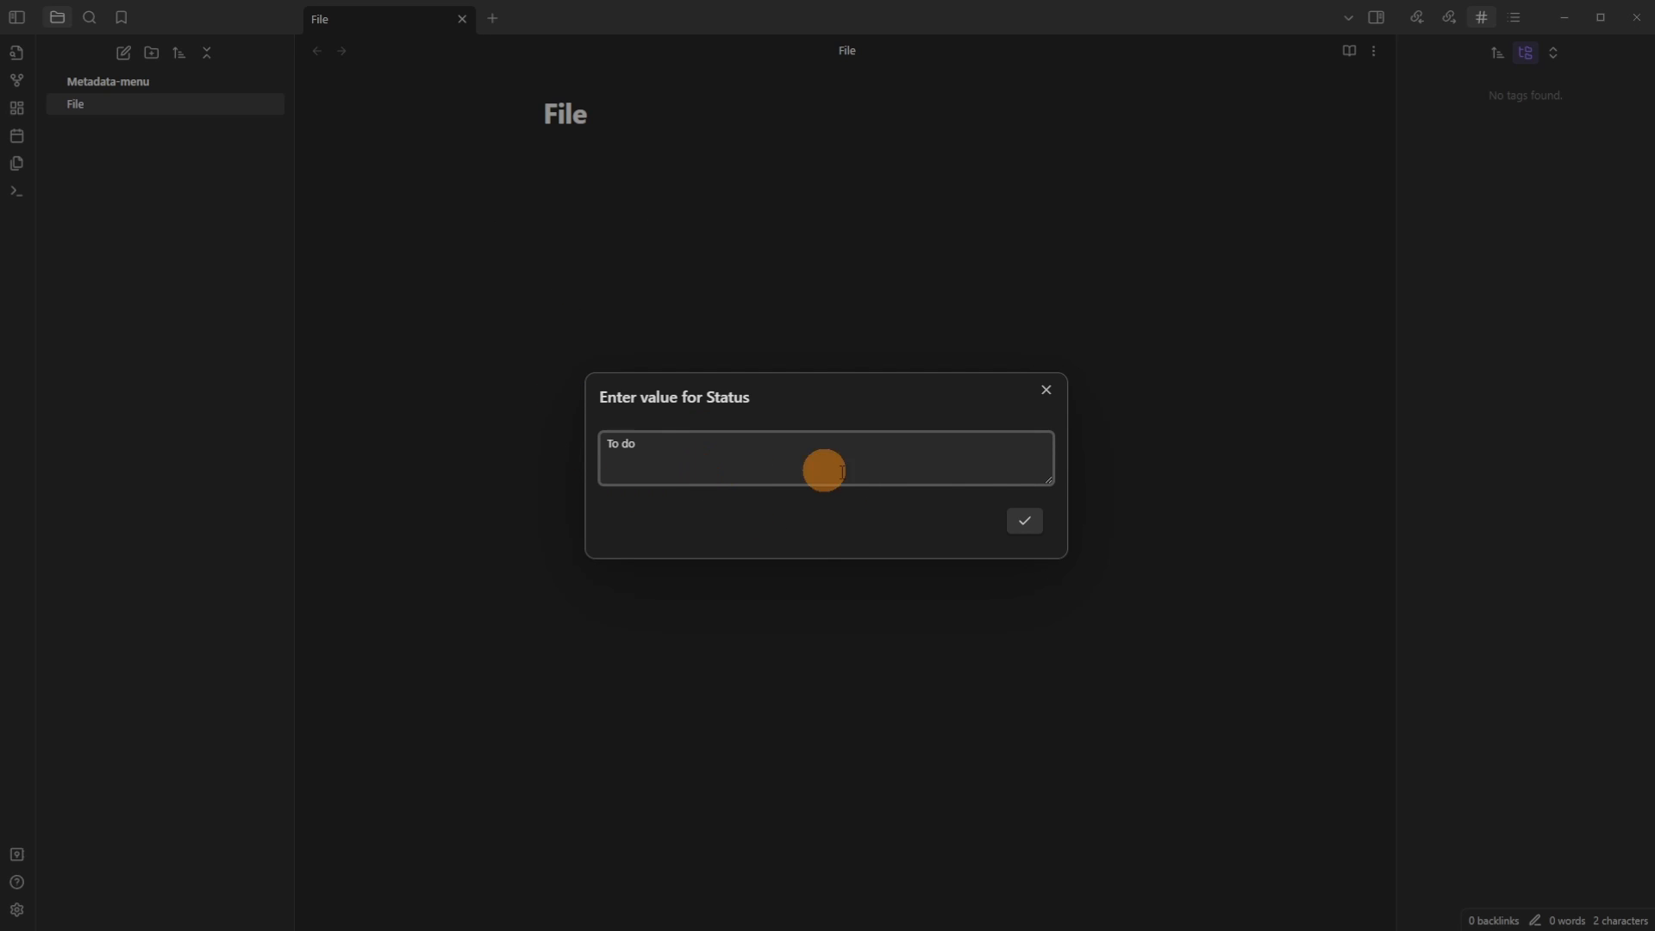
{"action": "left_click", "coordinate": [1026, 519]}
{"action": "left_click_drag", "start_coordinate": [593, 199], "coordinate": [519, 200]}
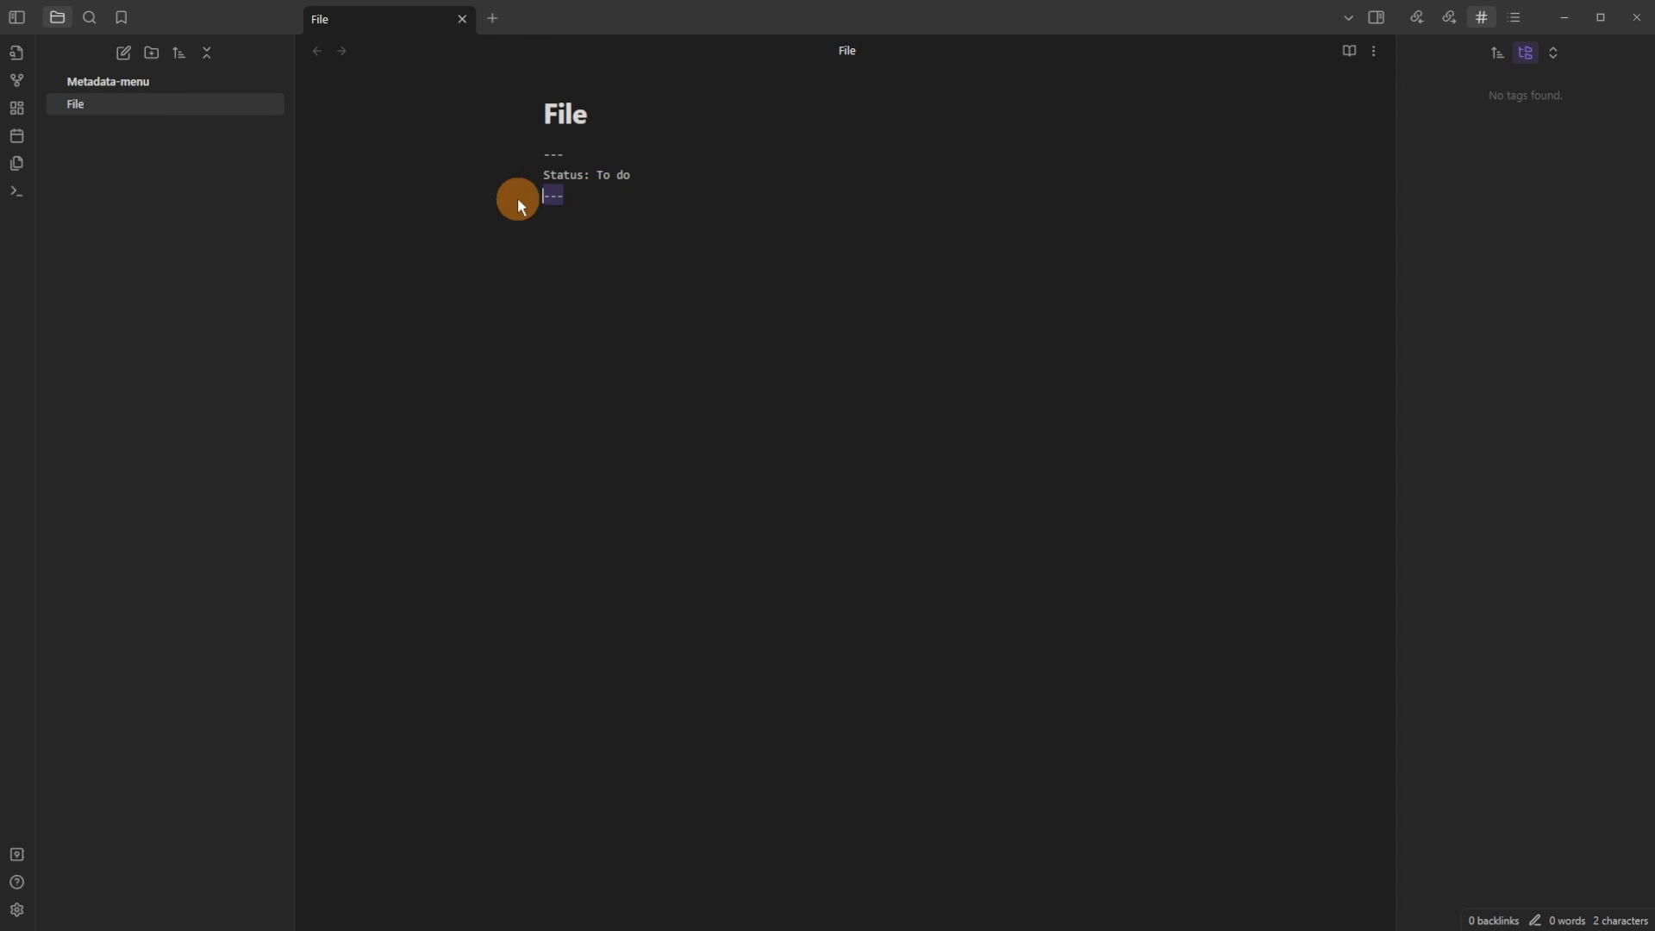
{"action": "left_click_drag", "start_coordinate": [592, 156], "coordinate": [509, 157]}
{"action": "left_click", "coordinate": [685, 187]}
{"action": "left_click", "coordinate": [572, 171]}
{"action": "left_click_drag", "start_coordinate": [595, 179], "coordinate": [720, 181]}
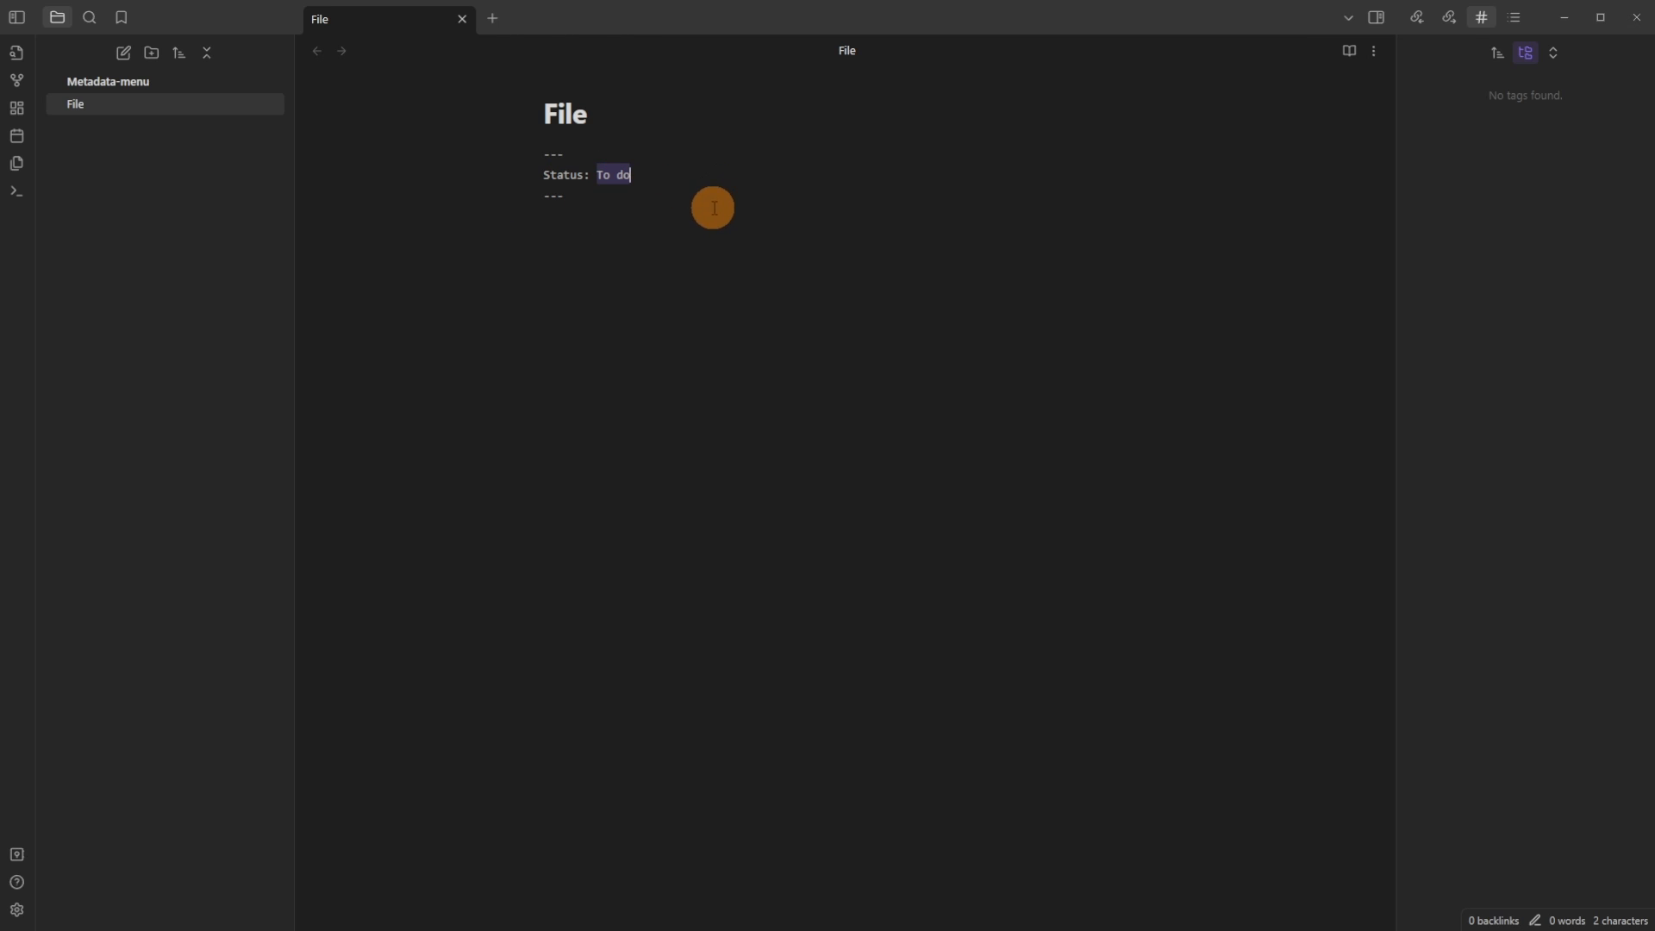
Step: Turn off the display of field options in the context menu in Metadata Menu's global settings
{"action": "key", "text": "ctrl+comma"}
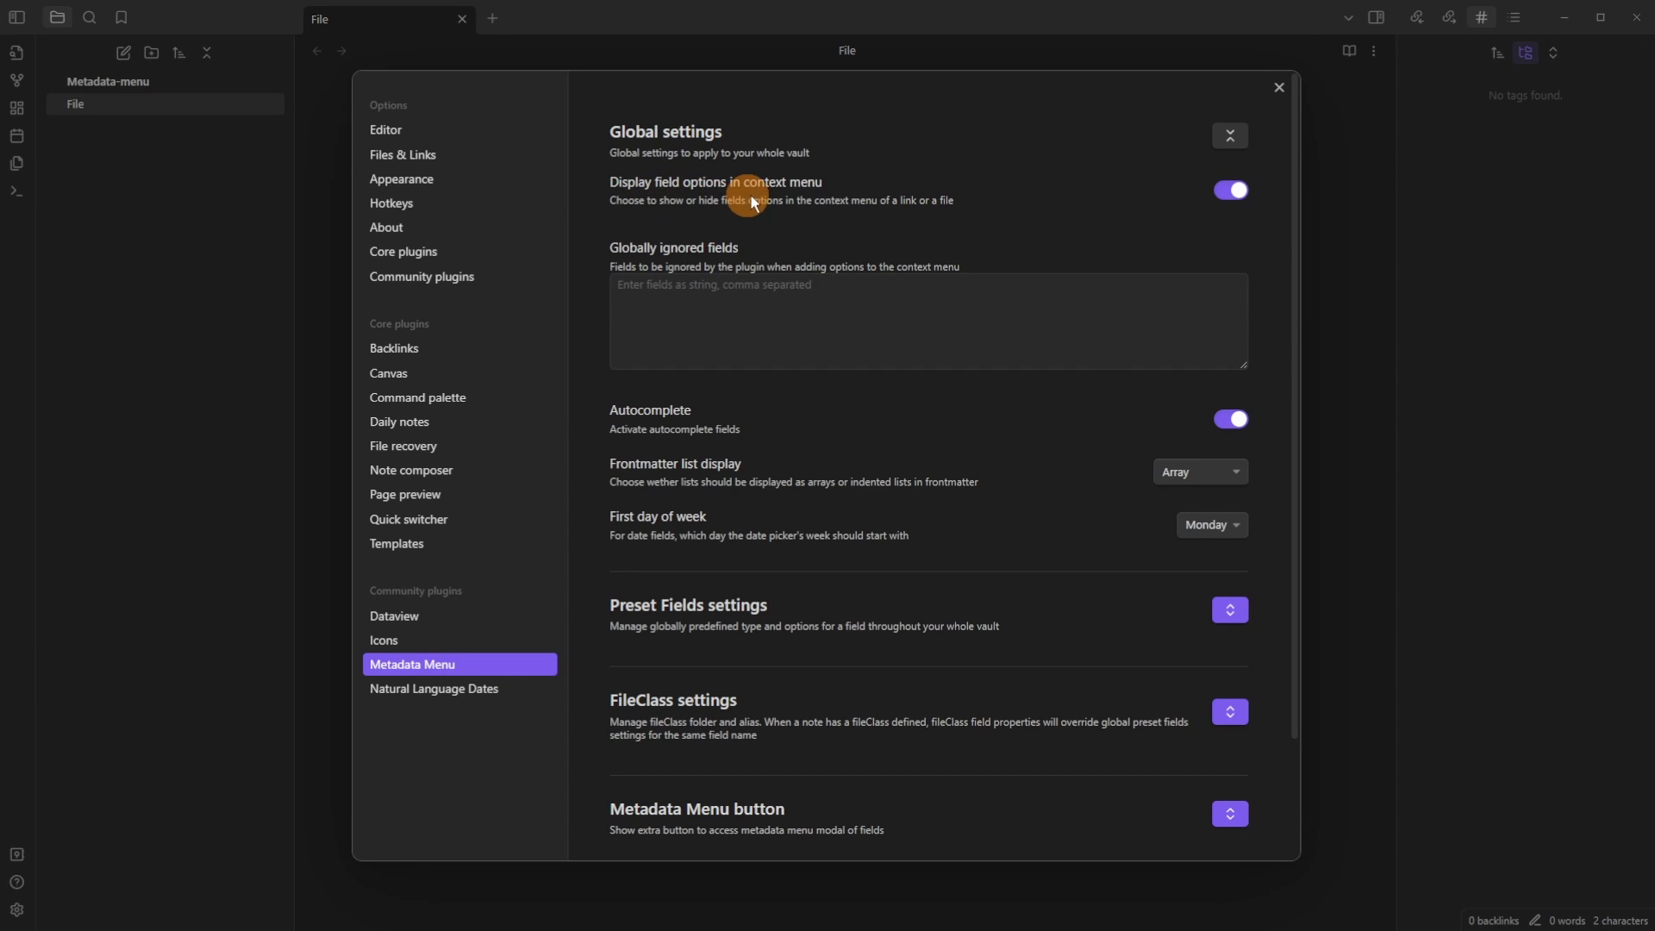
{"action": "left_click", "coordinate": [1229, 191]}
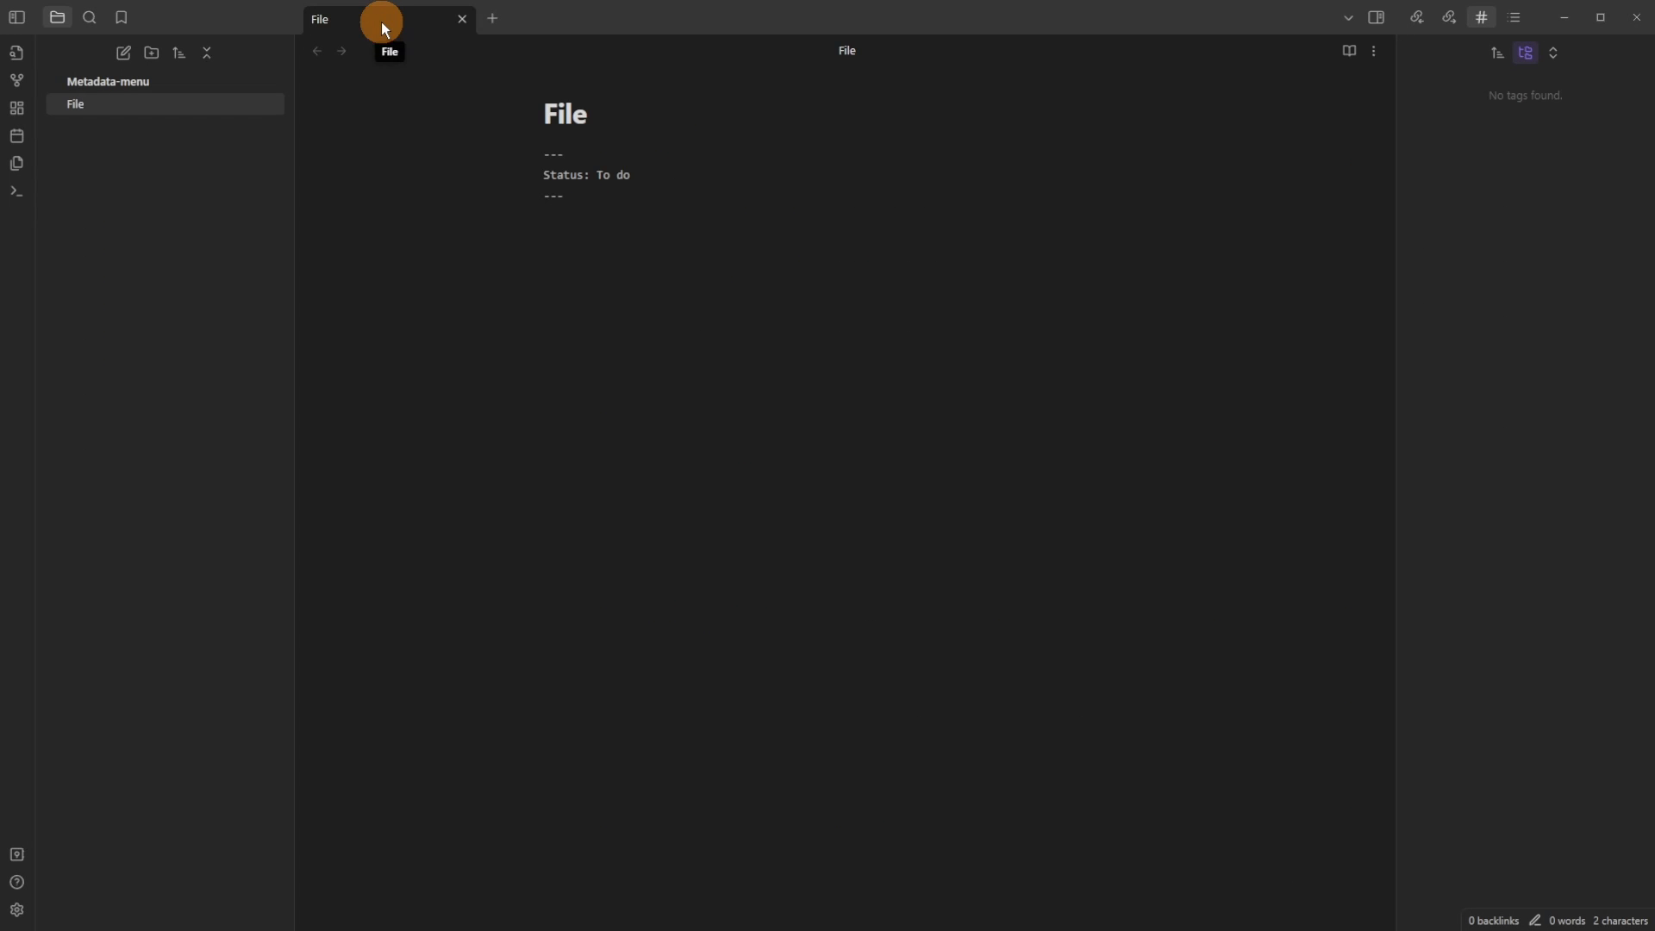
Step: Update the note's Status field to "Working" through its field options
{"action": "right_click", "coordinate": [382, 23]}
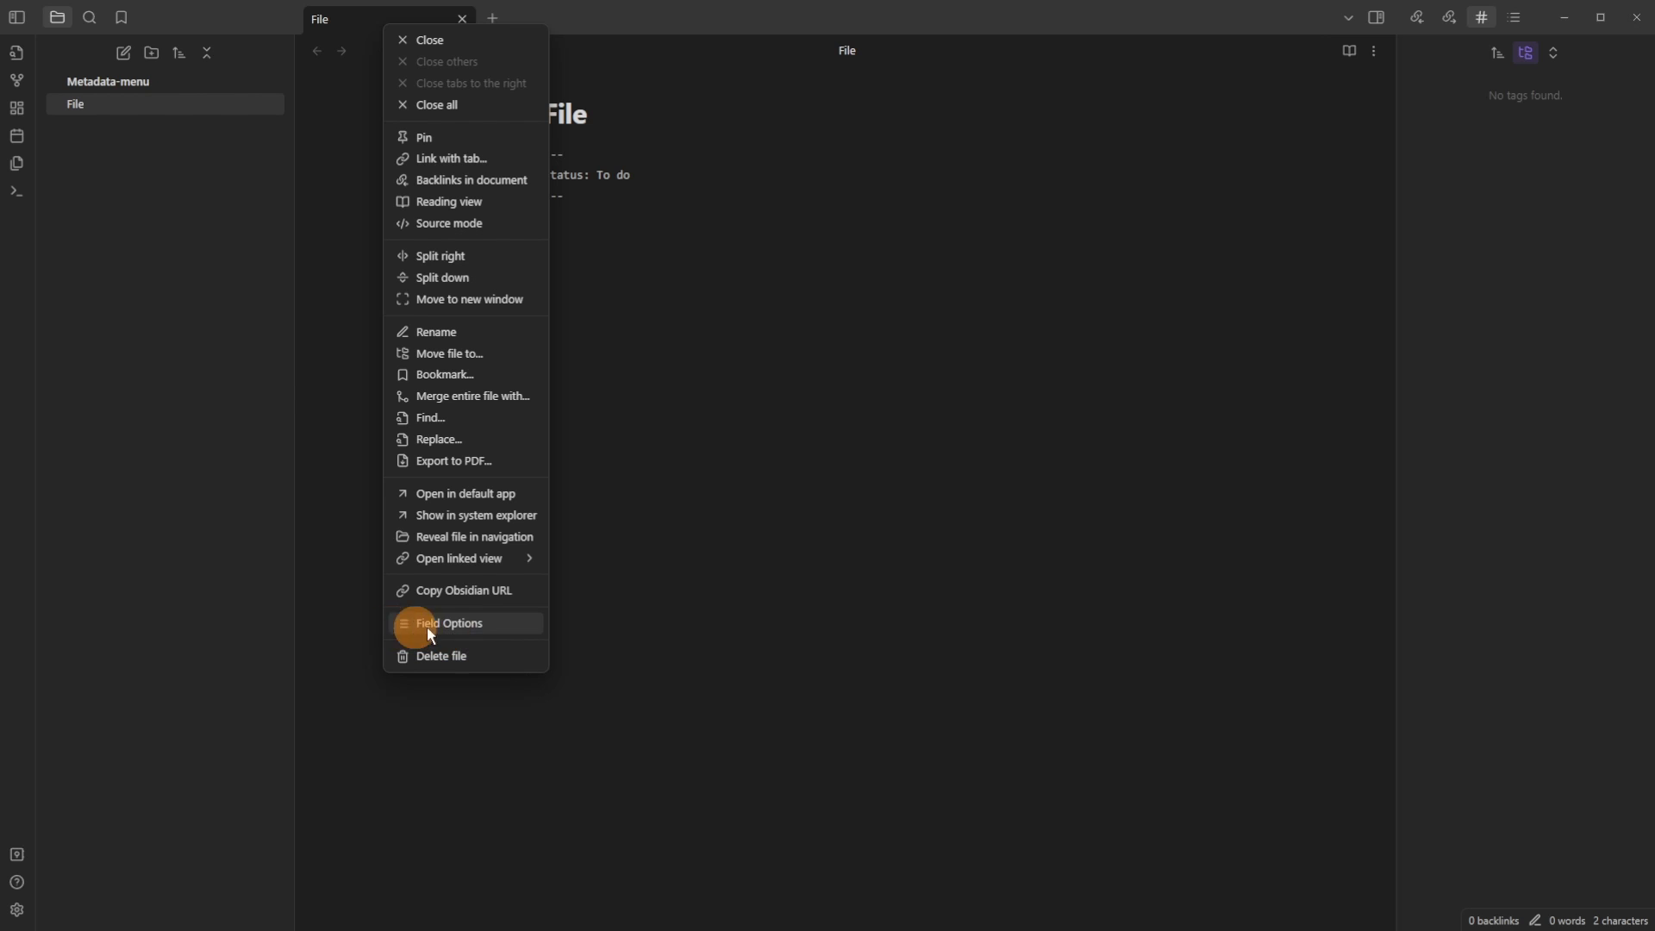
{"action": "left_click", "coordinate": [479, 624]}
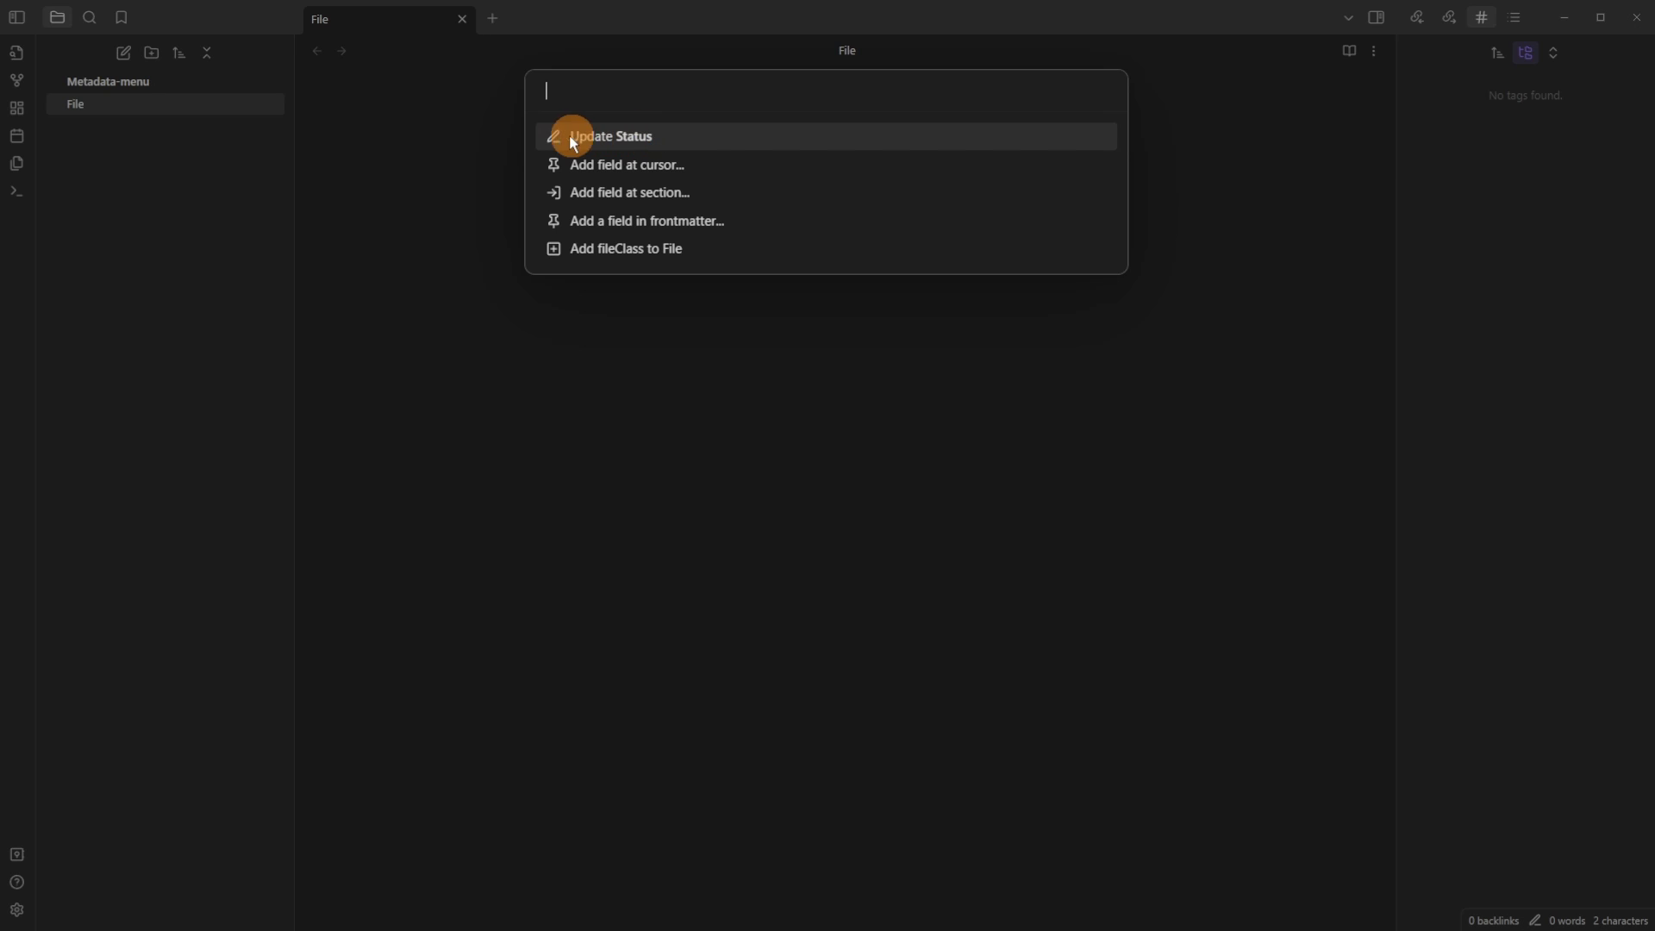
{"action": "left_click", "coordinate": [665, 138]}
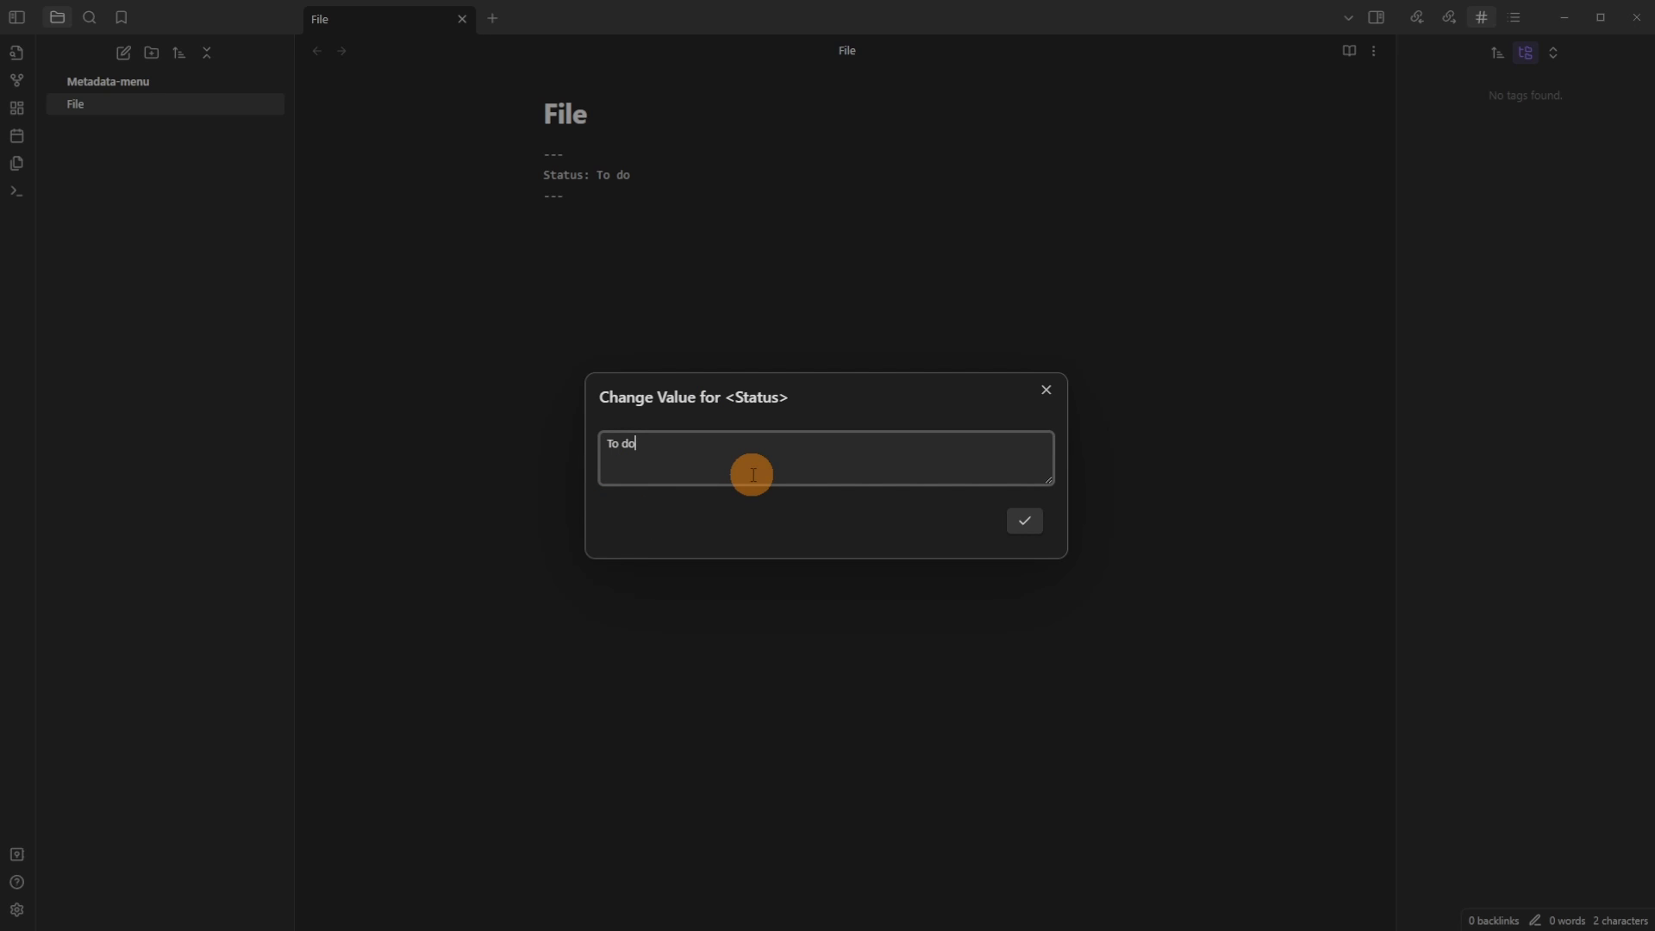
{"action": "key", "text": "ctrl+a"}
{"action": "type", "text": "Working"}
{"action": "left_click", "coordinate": [1026, 523]}
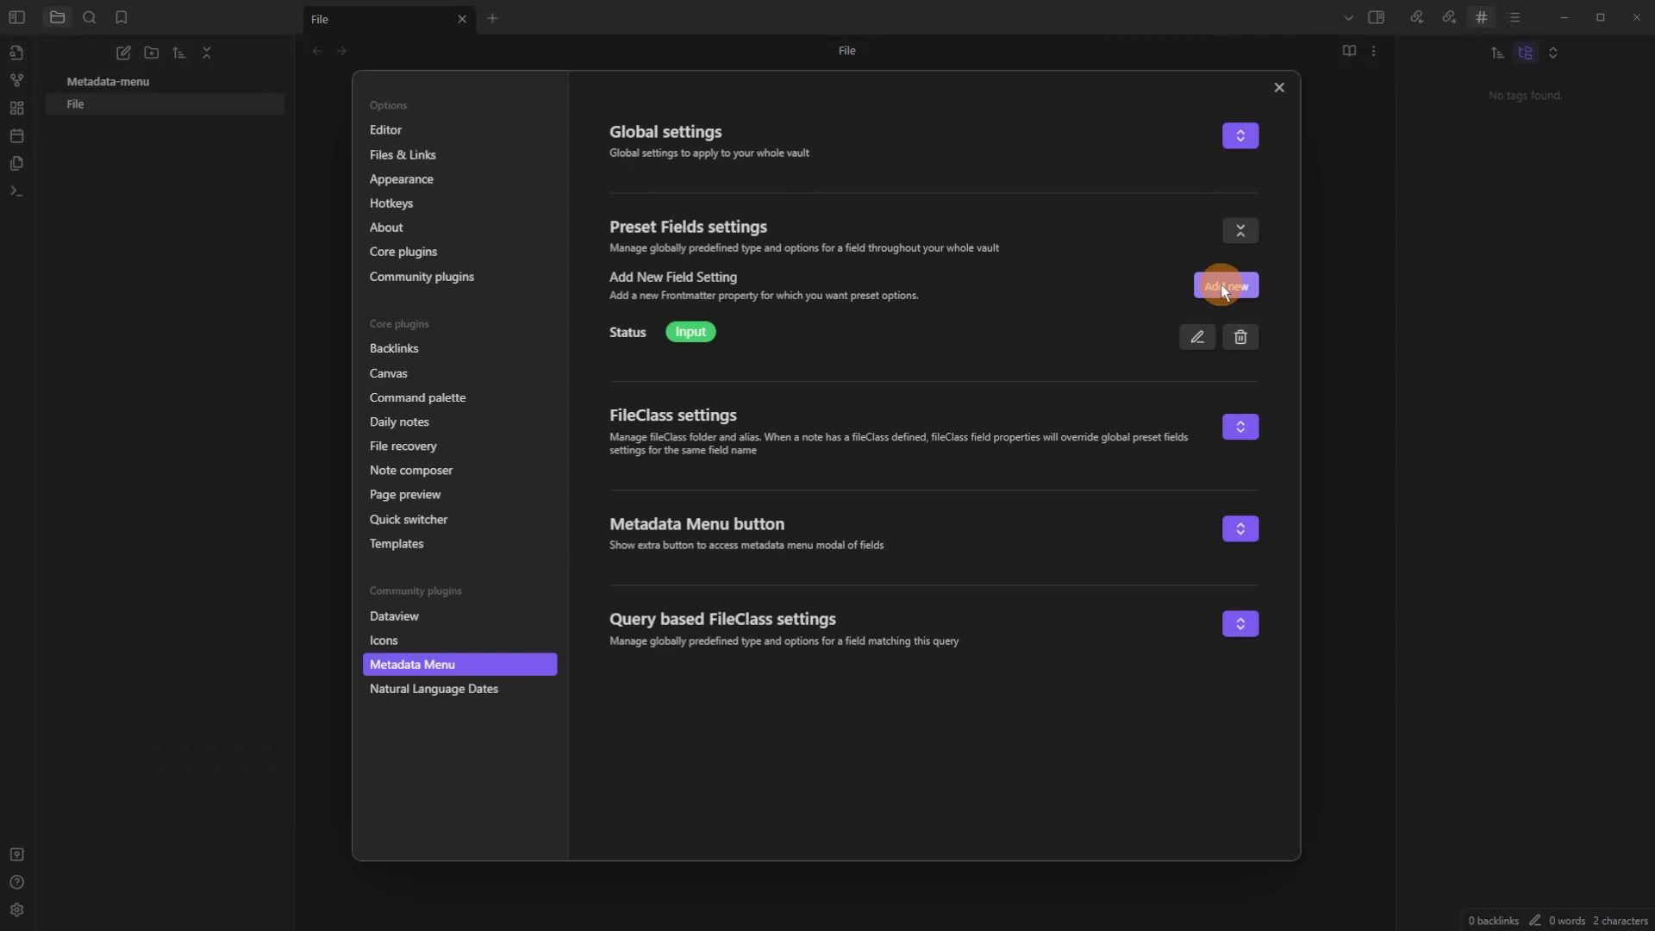
Step: Add a preset field named "Priority" that accepts any value, with the template "This is {{name}}"
{"action": "left_click", "coordinate": [1233, 288]}
{"action": "type", "text": "Priority"}
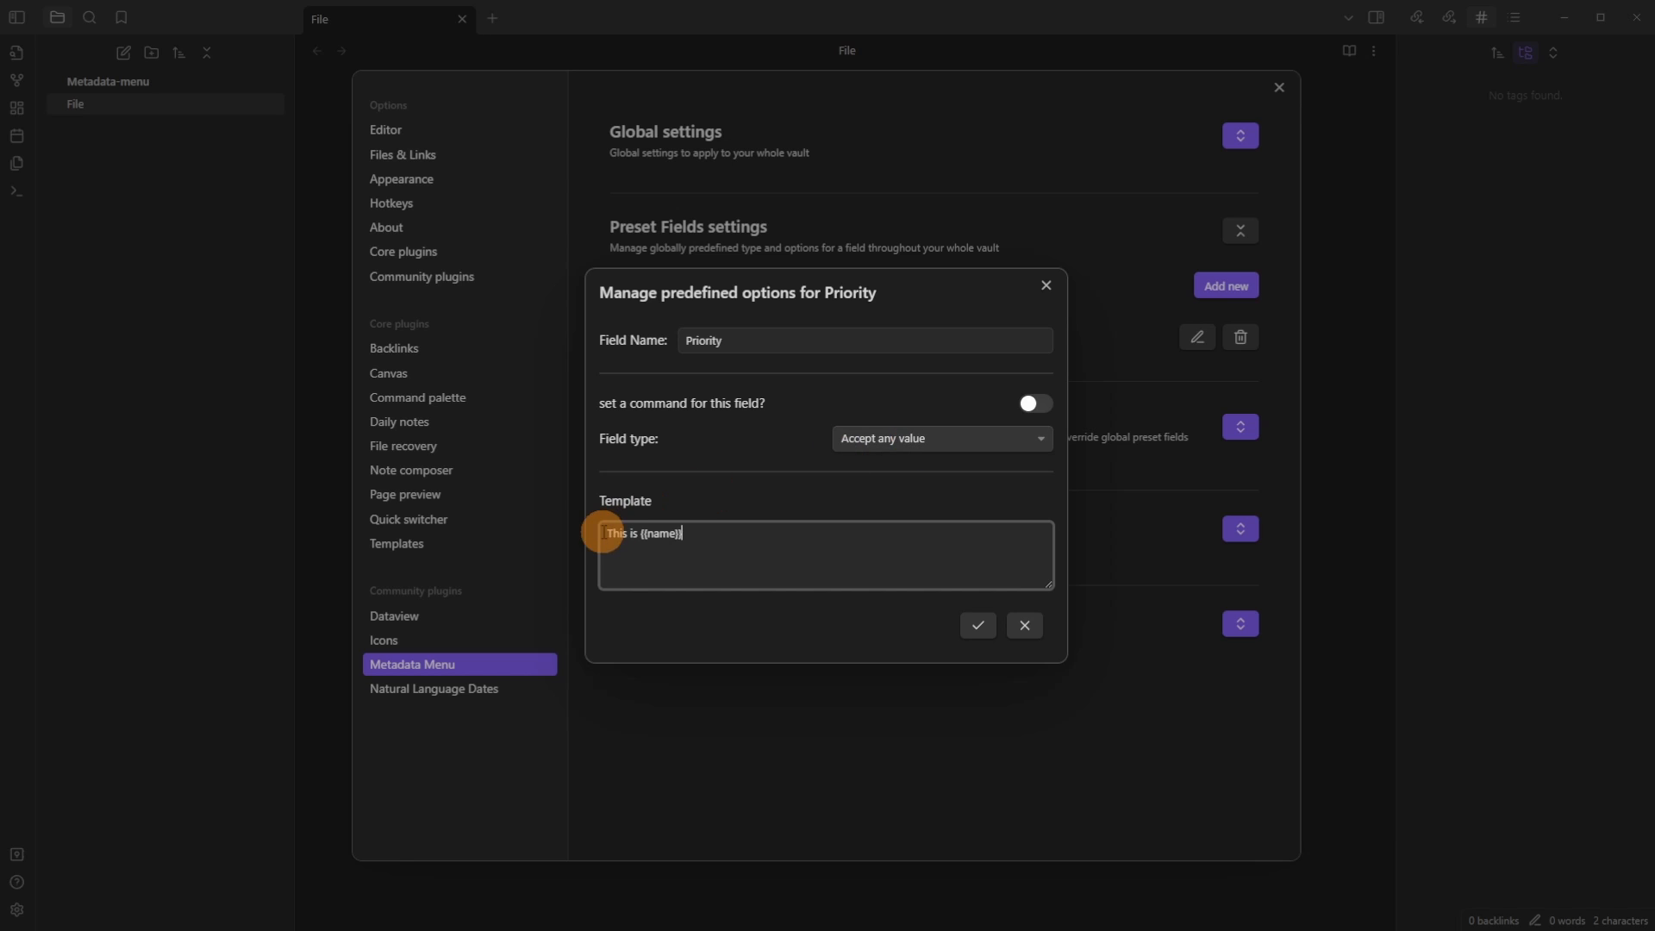
{"action": "left_click", "coordinate": [978, 628]}
Step: Add the Priority field to the note's frontmatter, entering "High" as the name value in its template
{"action": "left_click", "coordinate": [405, 20]}
{"action": "right_click", "coordinate": [406, 21]}
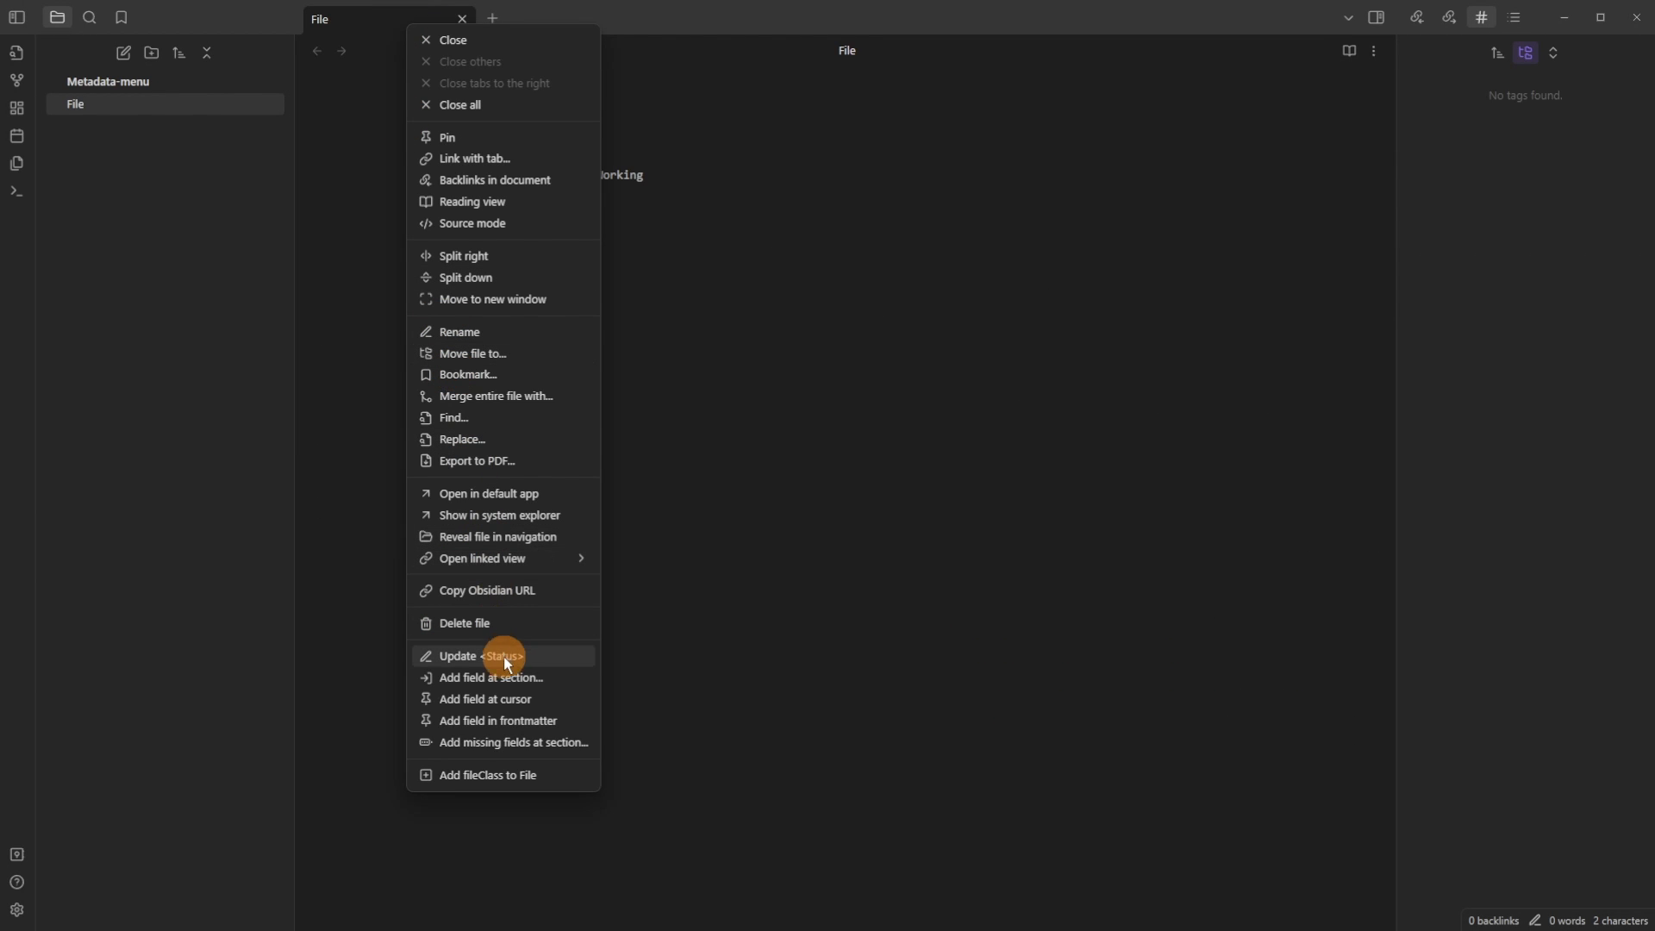
{"action": "left_click", "coordinate": [505, 723]}
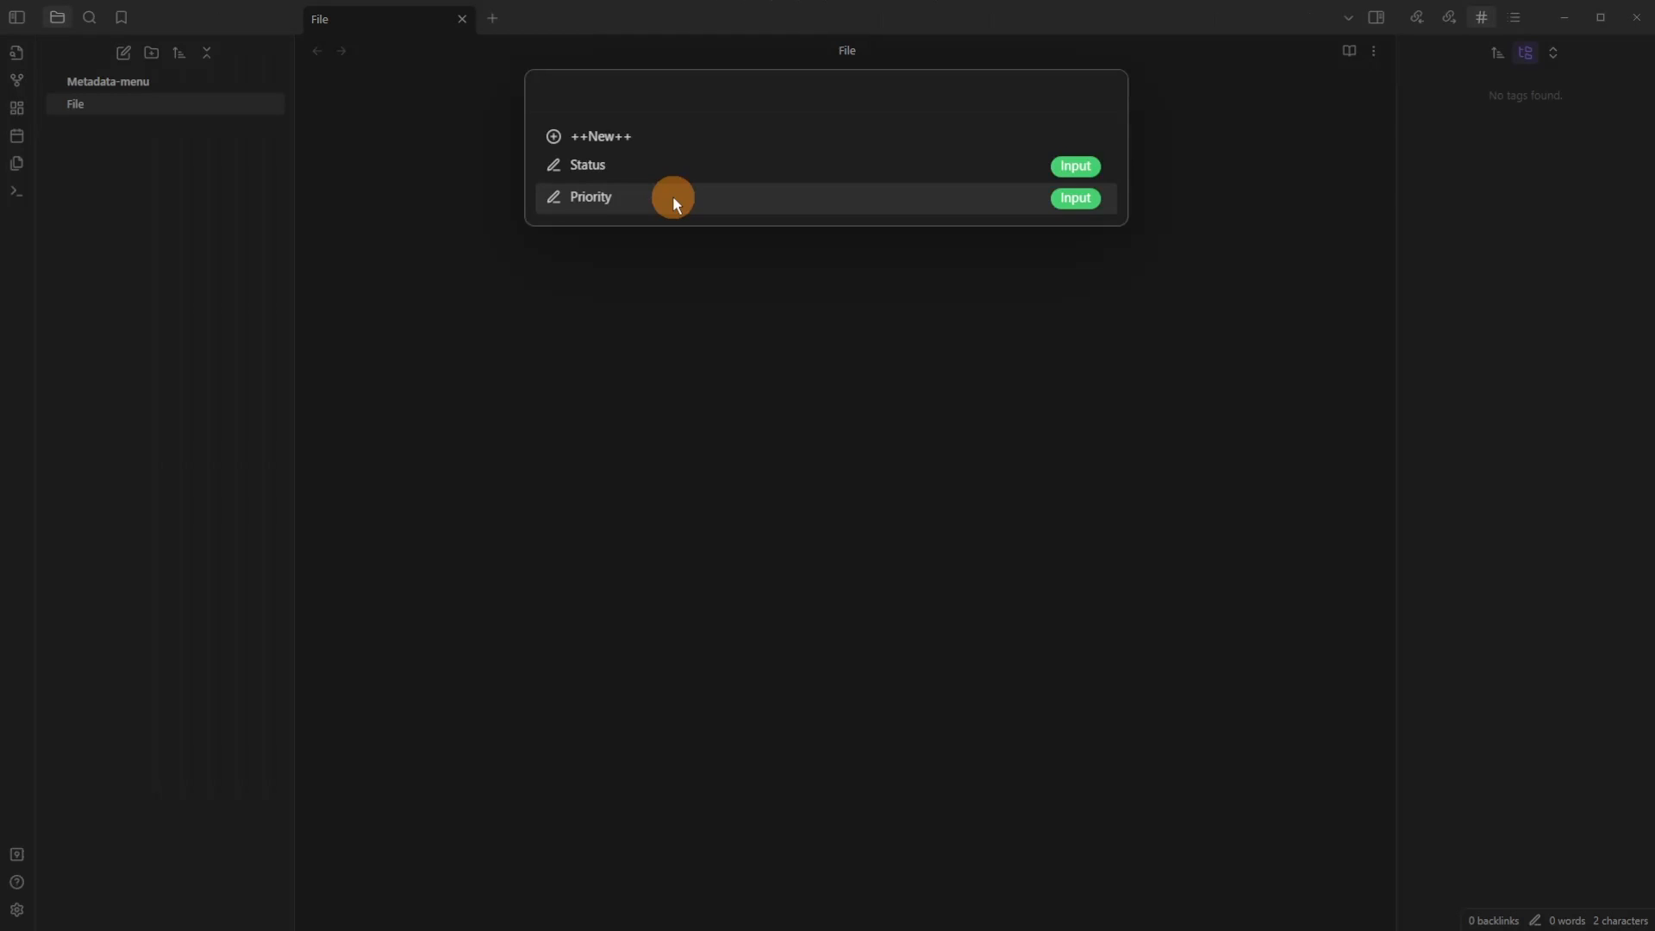
{"action": "left_click", "coordinate": [674, 201]}
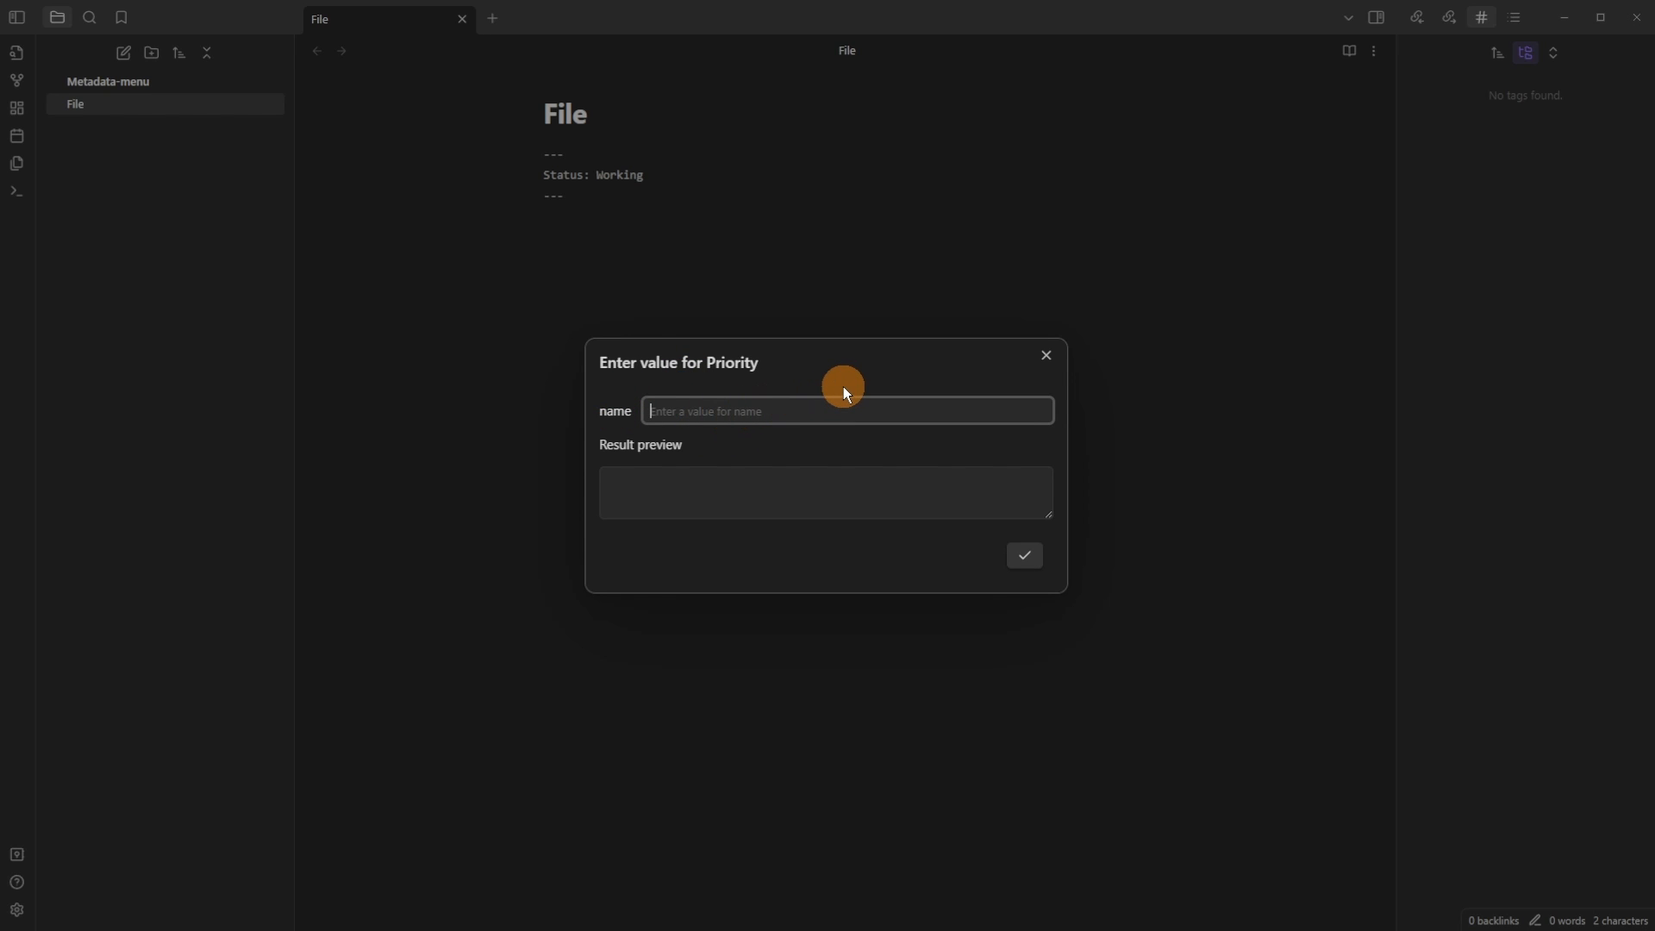
{"action": "type", "text": "High"}
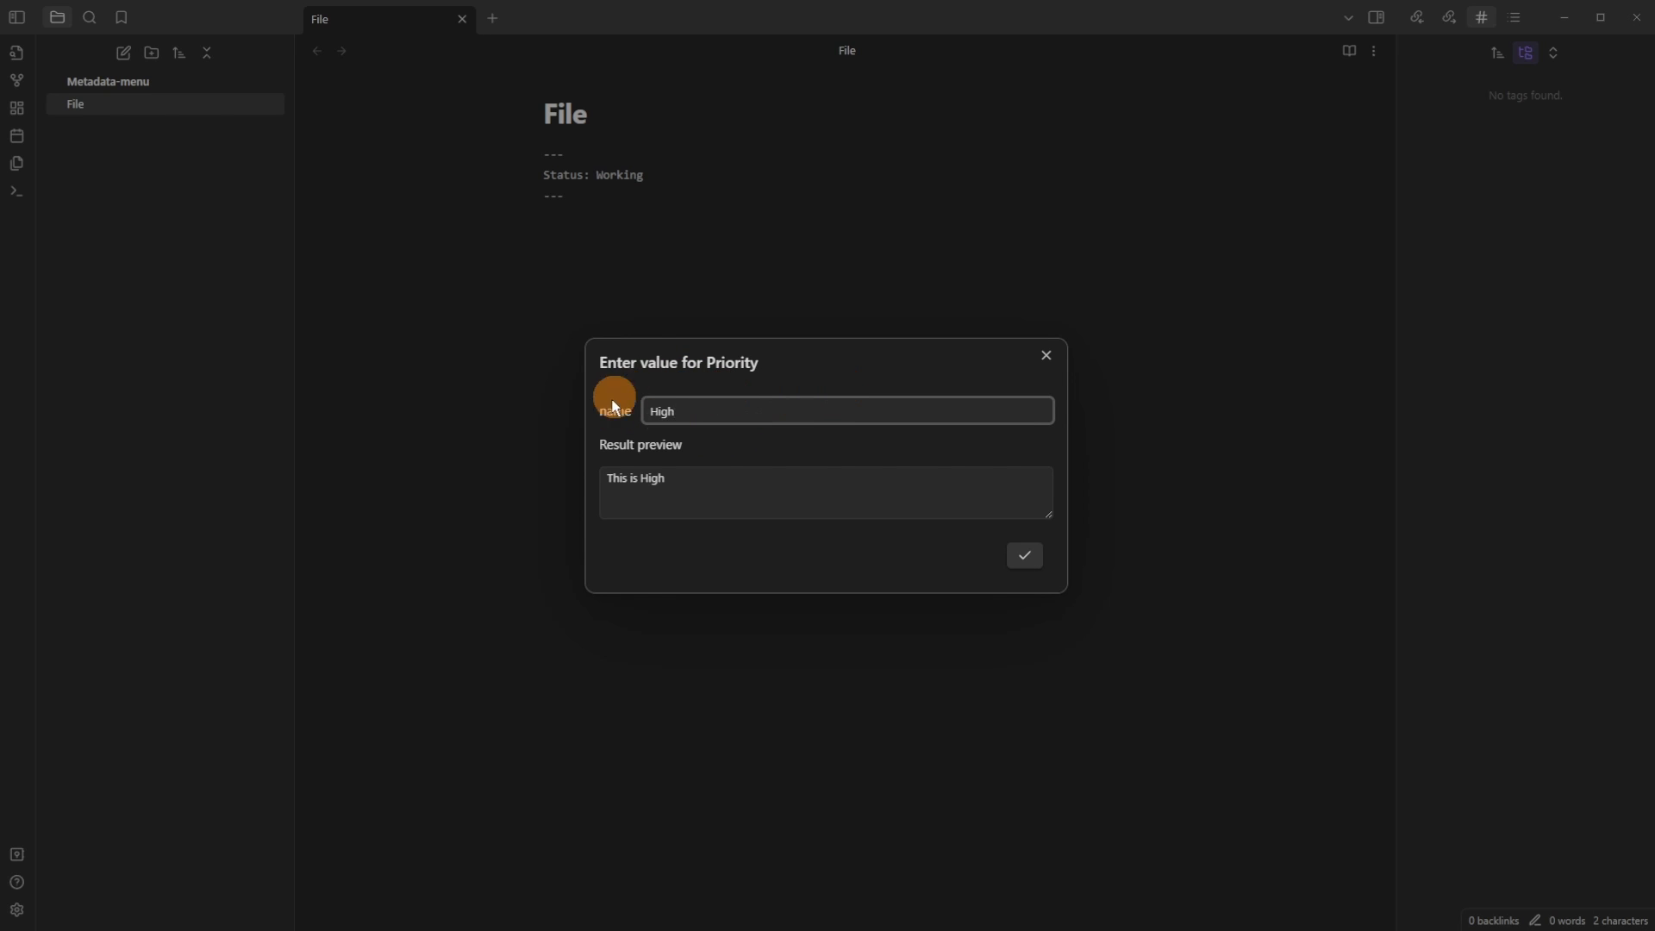
{"action": "left_click", "coordinate": [1028, 556]}
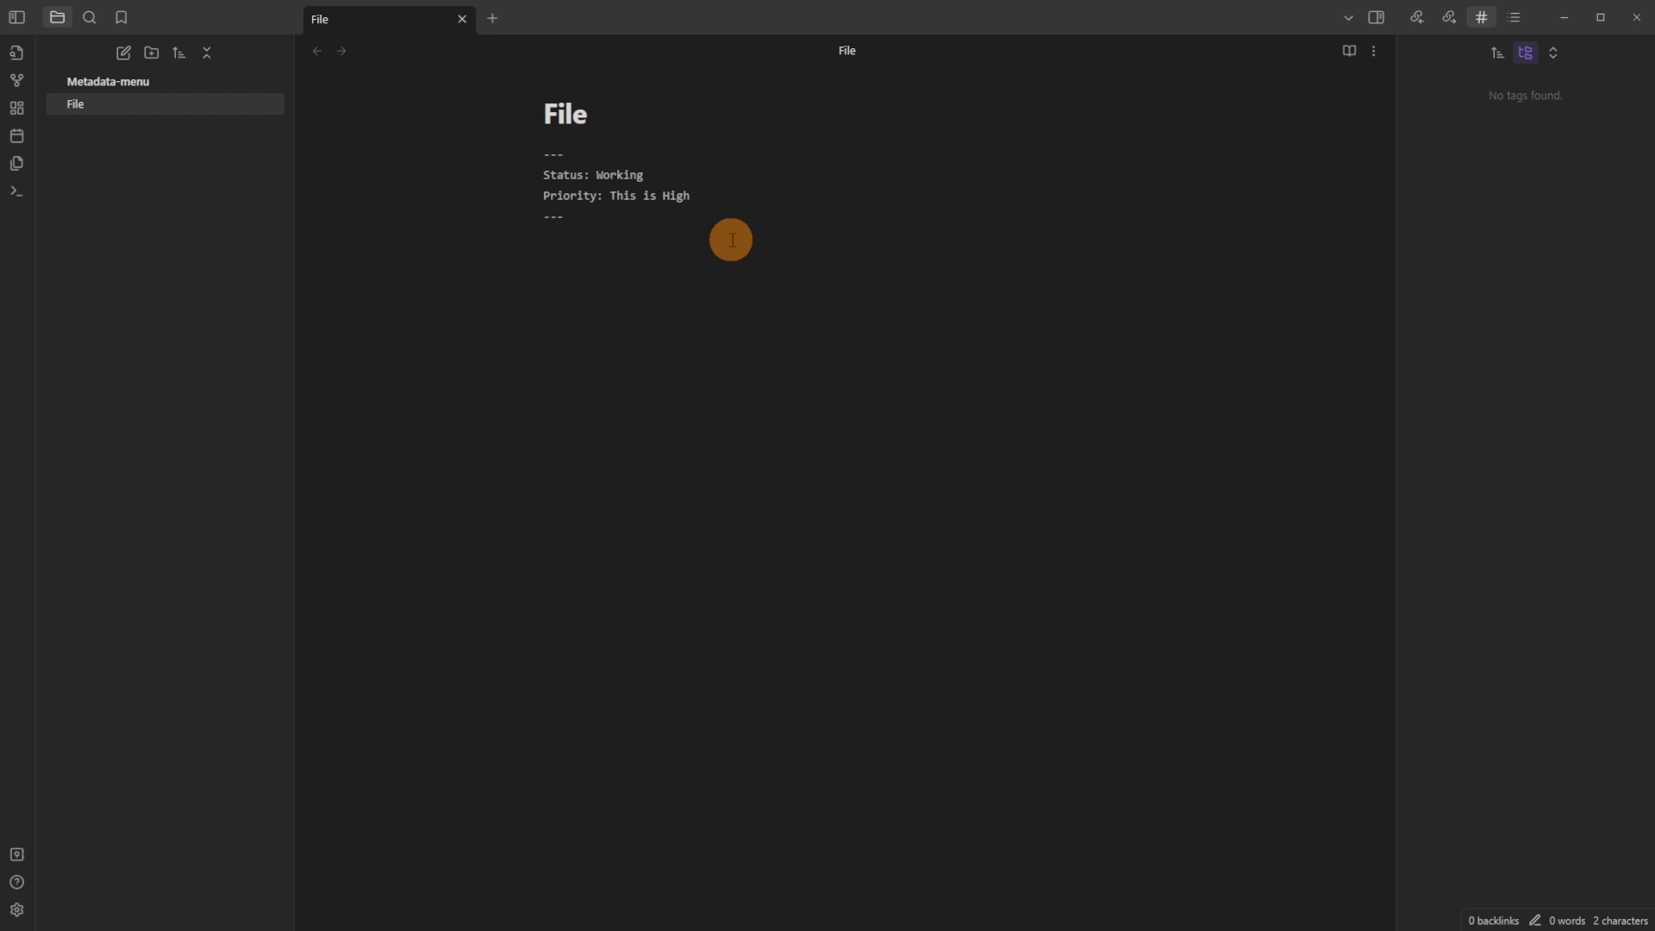
Step: Change the template of the Priority preset field to "This is {{priority}} Priority"
{"action": "key", "text": "ctrl+comma"}
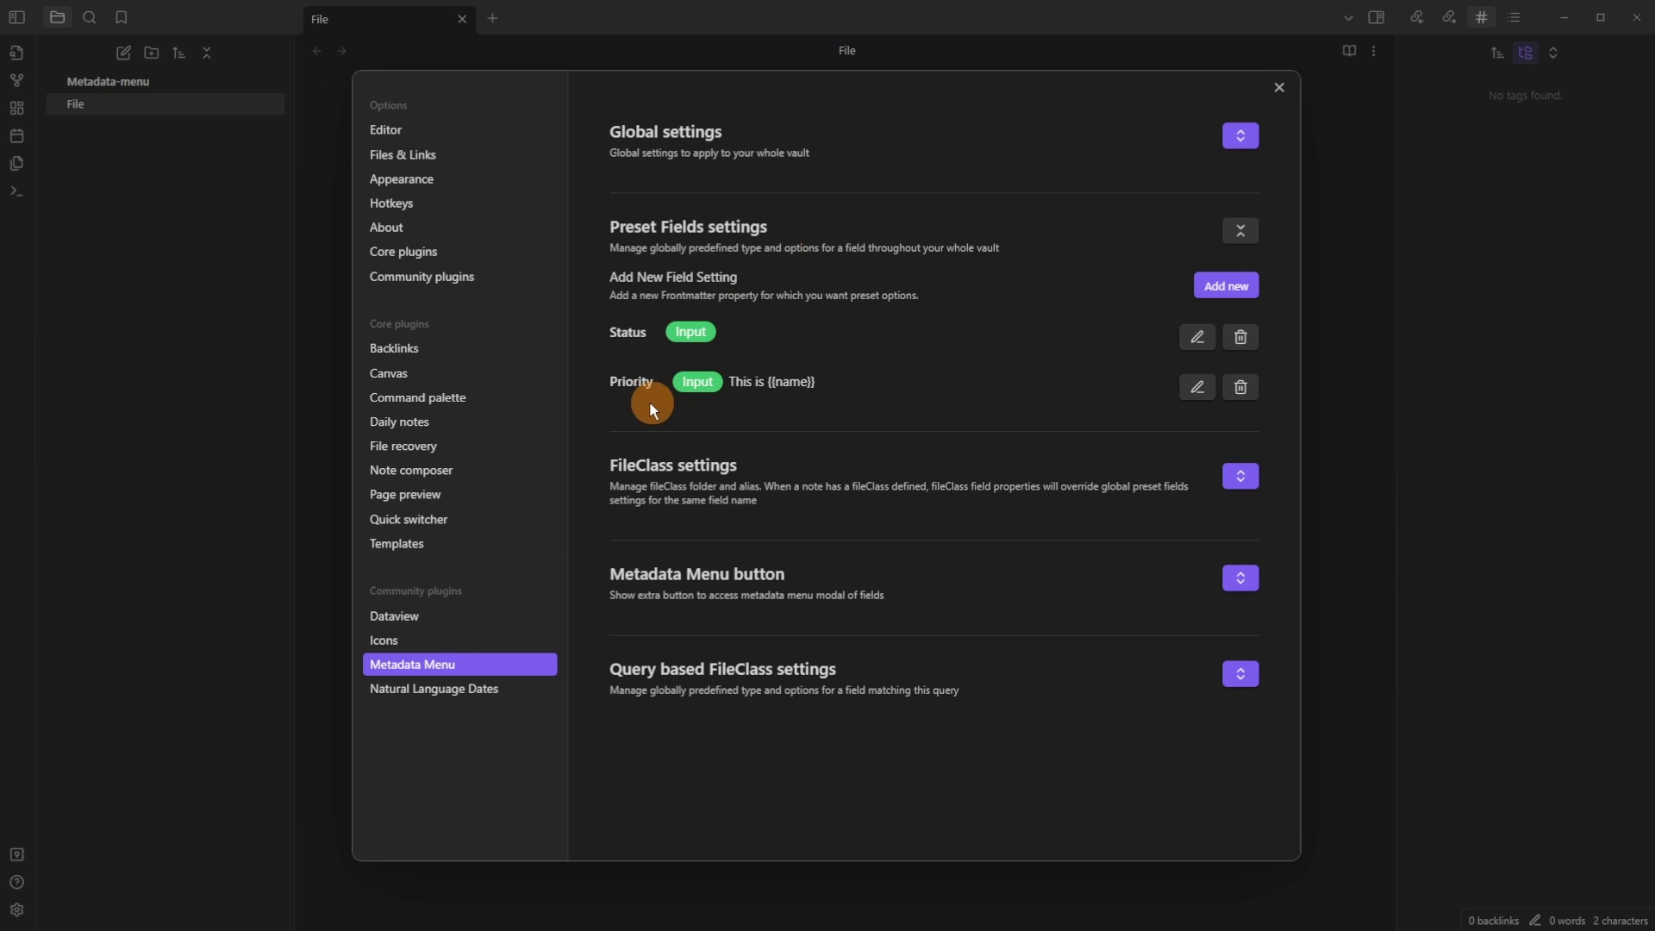
{"action": "left_click", "coordinate": [1199, 387]}
{"action": "left_click", "coordinate": [687, 532]}
{"action": "left_click", "coordinate": [778, 539]}
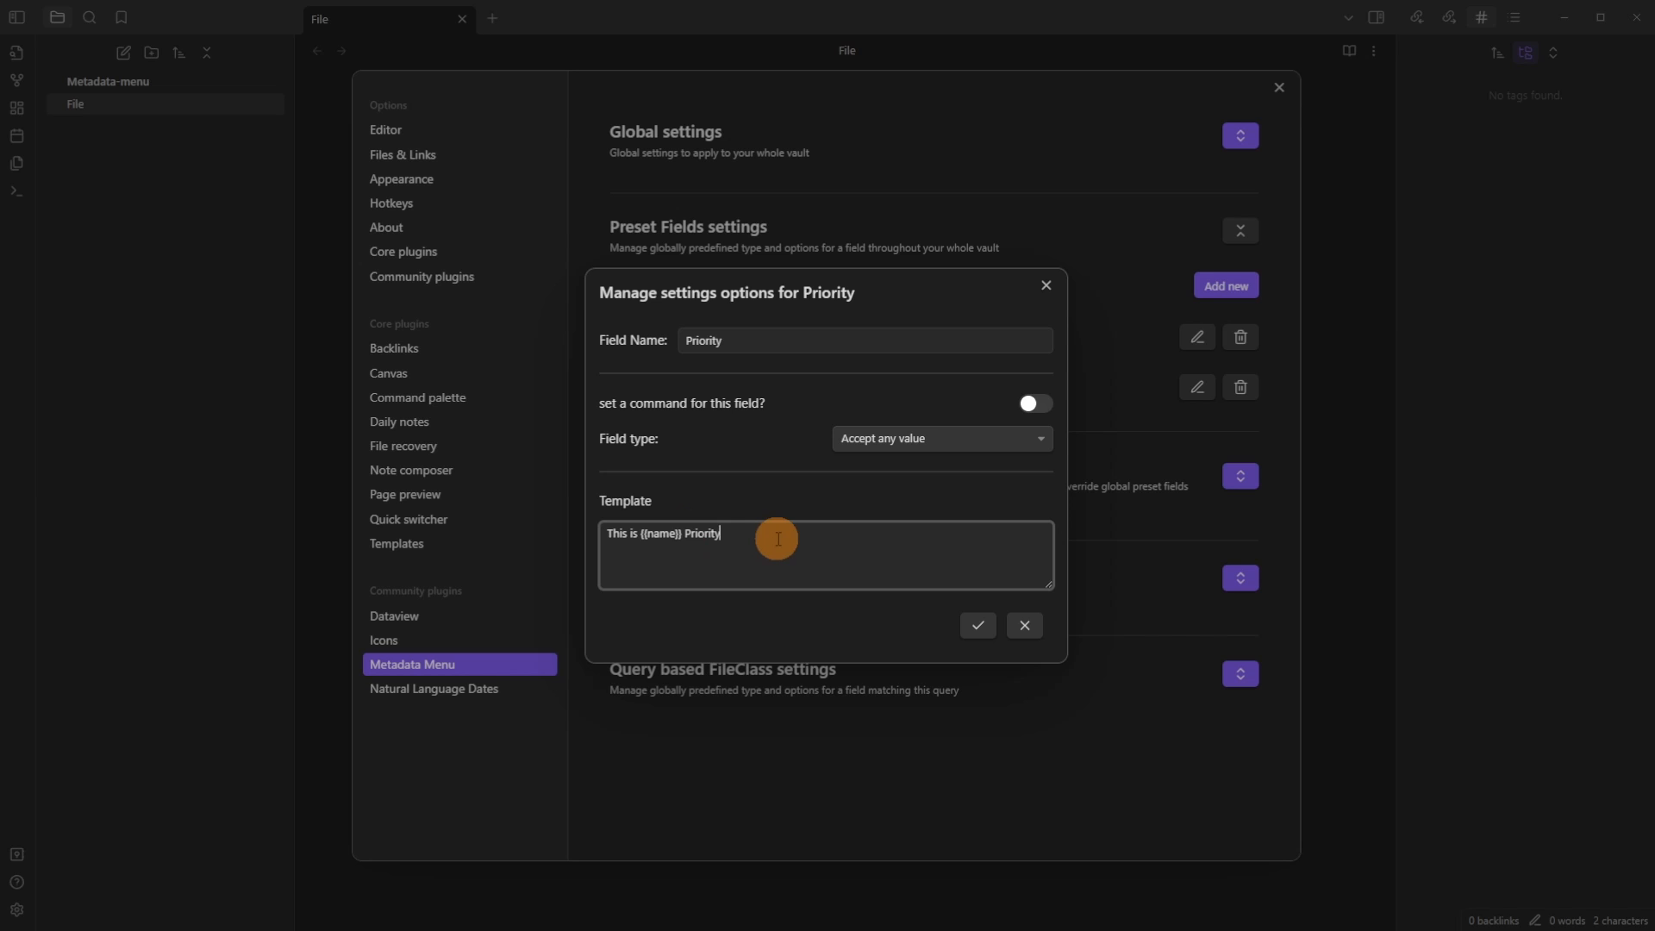
{"action": "double_click", "coordinate": [673, 536]}
{"action": "type", "text": "priority"}
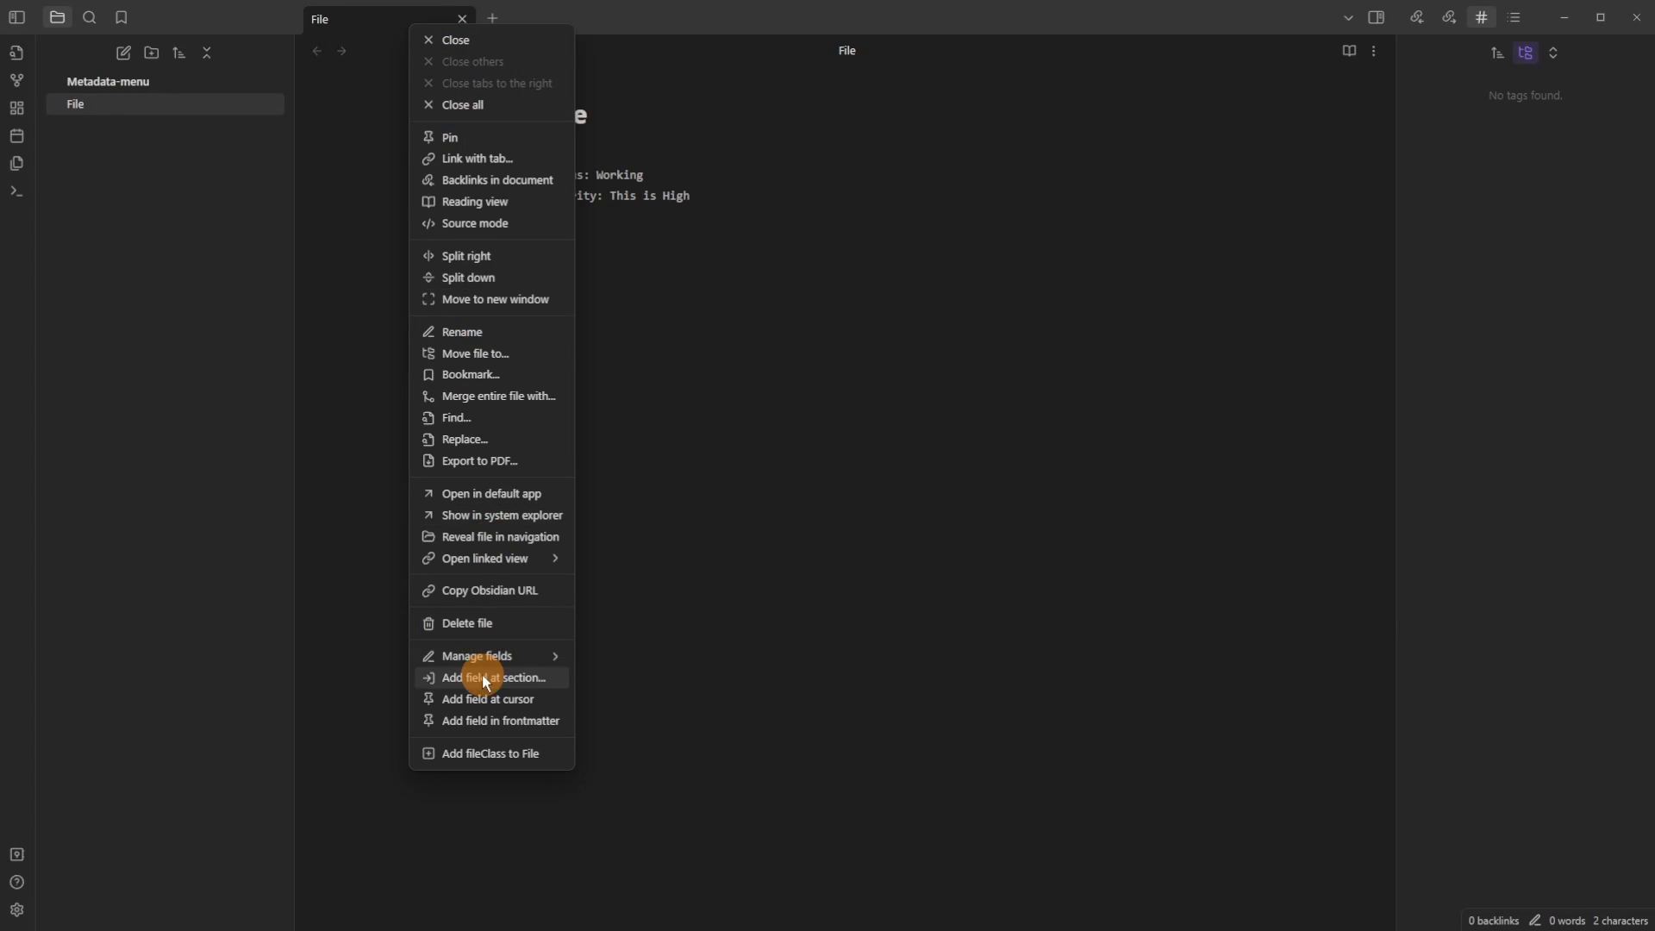
Step: Update the note's Priority field through its field options, entering "High" as the priority value
{"action": "mouse_move", "coordinate": [483, 660]}
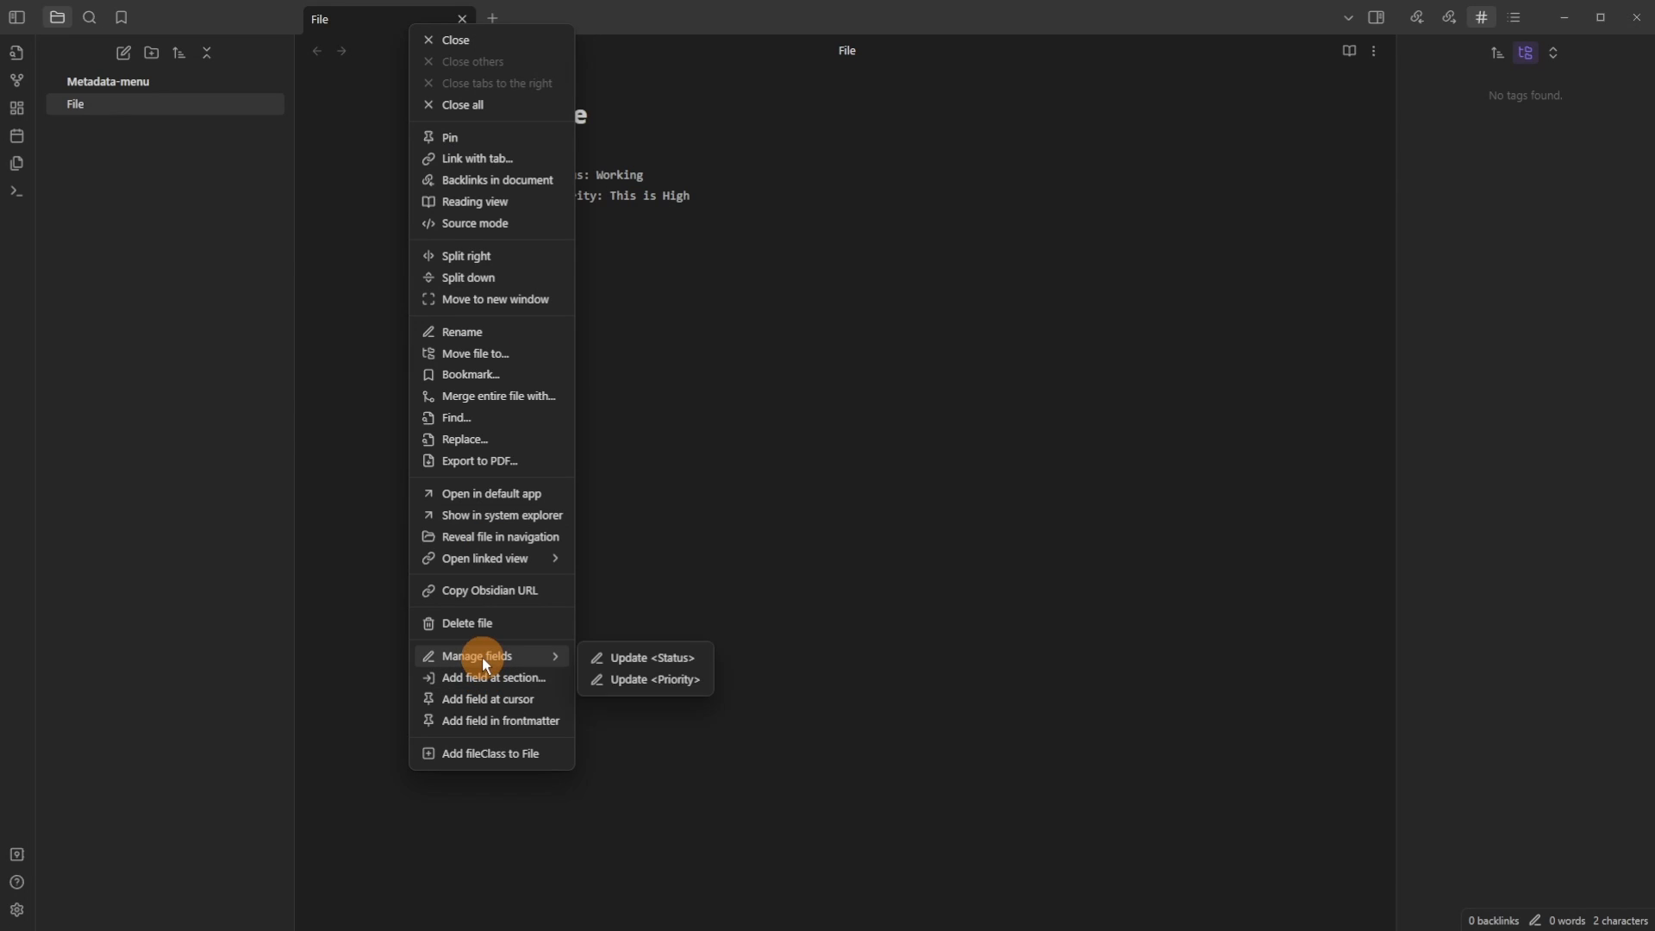
{"action": "left_click", "coordinate": [652, 683]}
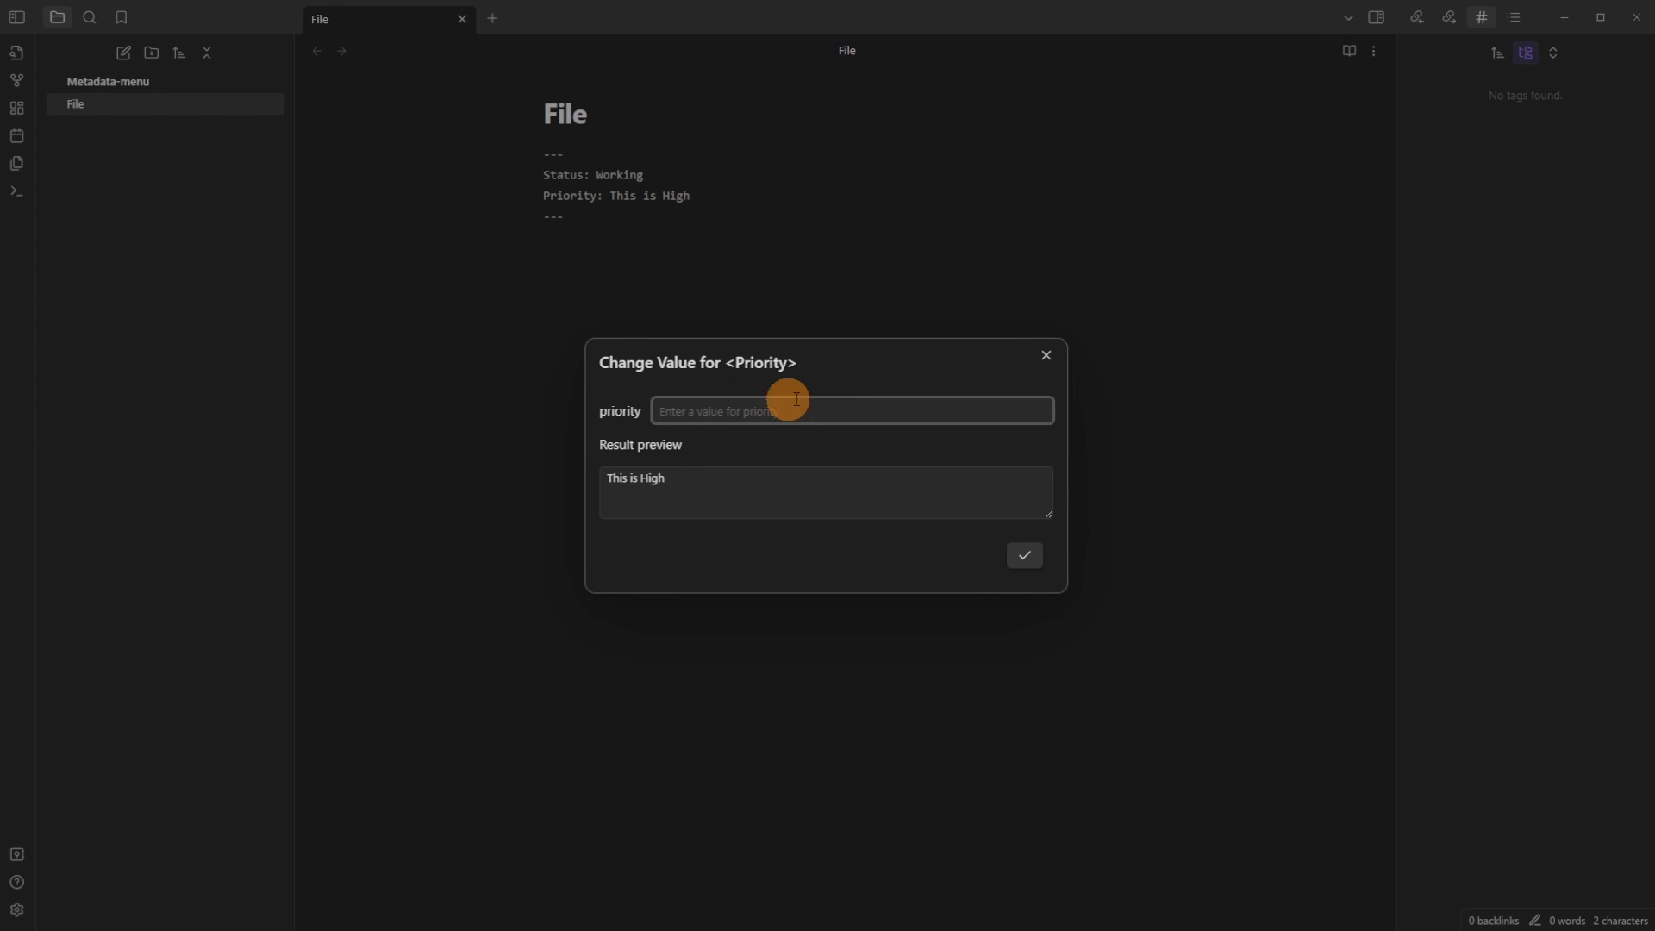
{"action": "type", "text": "High"}
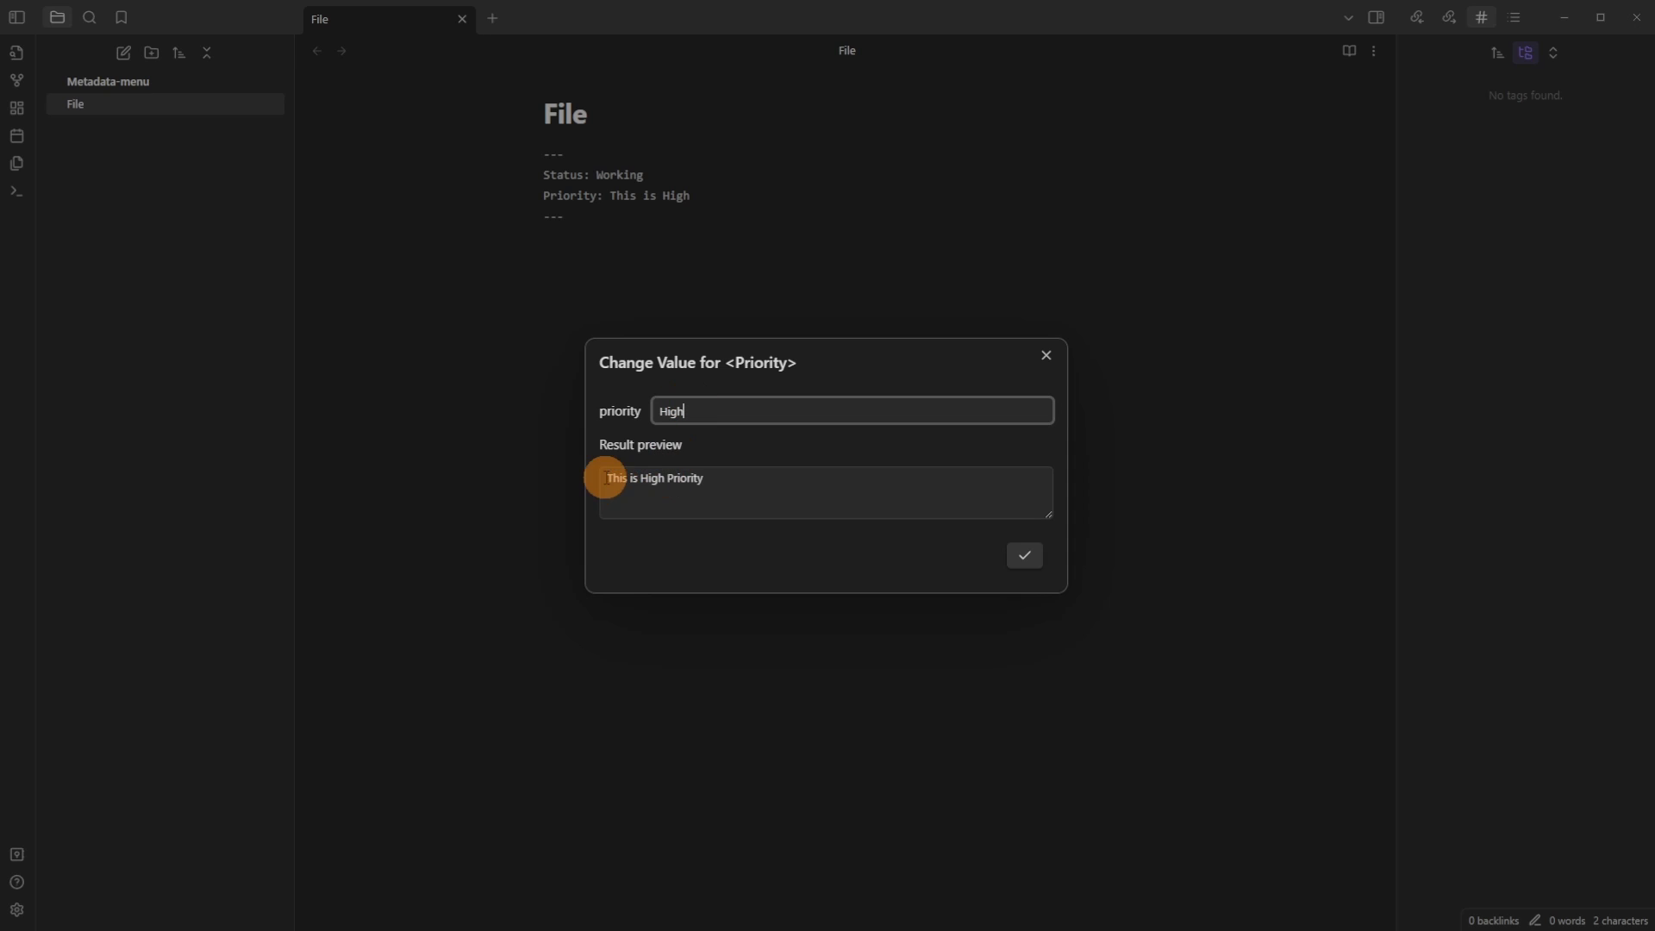
{"action": "left_click", "coordinate": [1024, 555]}
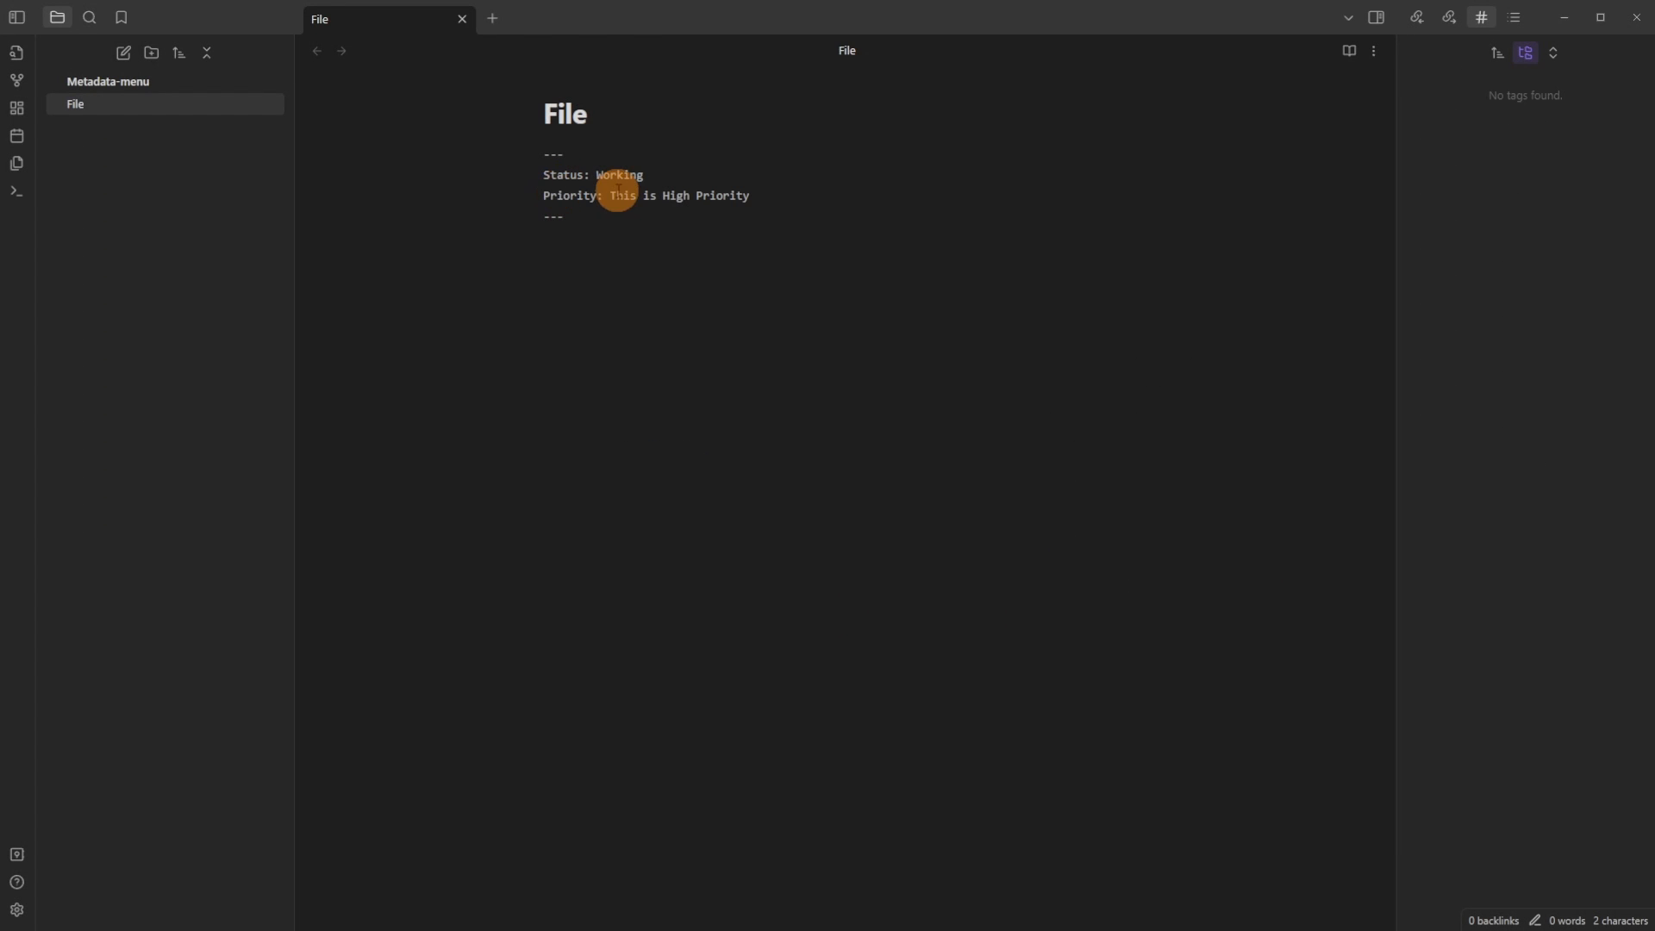
Step: Set "Status, Priority" as the globally ignored fields in Metadata Menu's global settings
{"action": "key", "text": "ctrl+comma"}
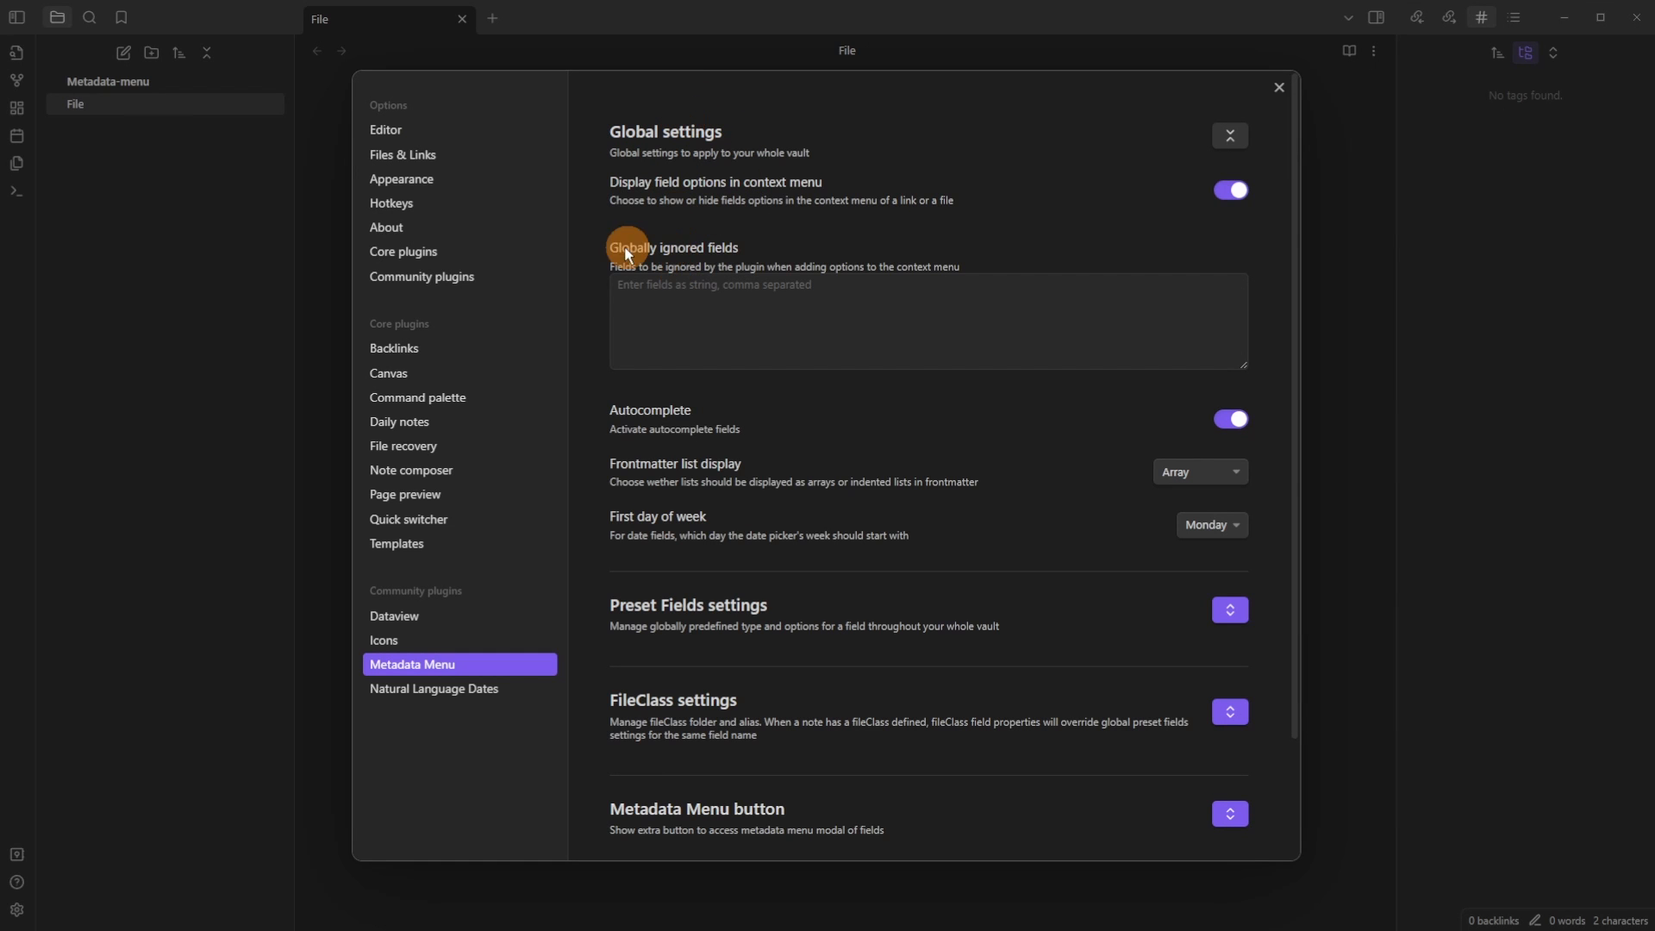
{"action": "left_click", "coordinate": [780, 292]}
{"action": "type", "text": "Status"}
{"action": "left_click", "coordinate": [770, 251]}
{"action": "key", "text": "Escape"}
Step: Check which field options the note's menus offer, and clear the globally ignored fields
{"action": "right_click", "coordinate": [355, 19]}
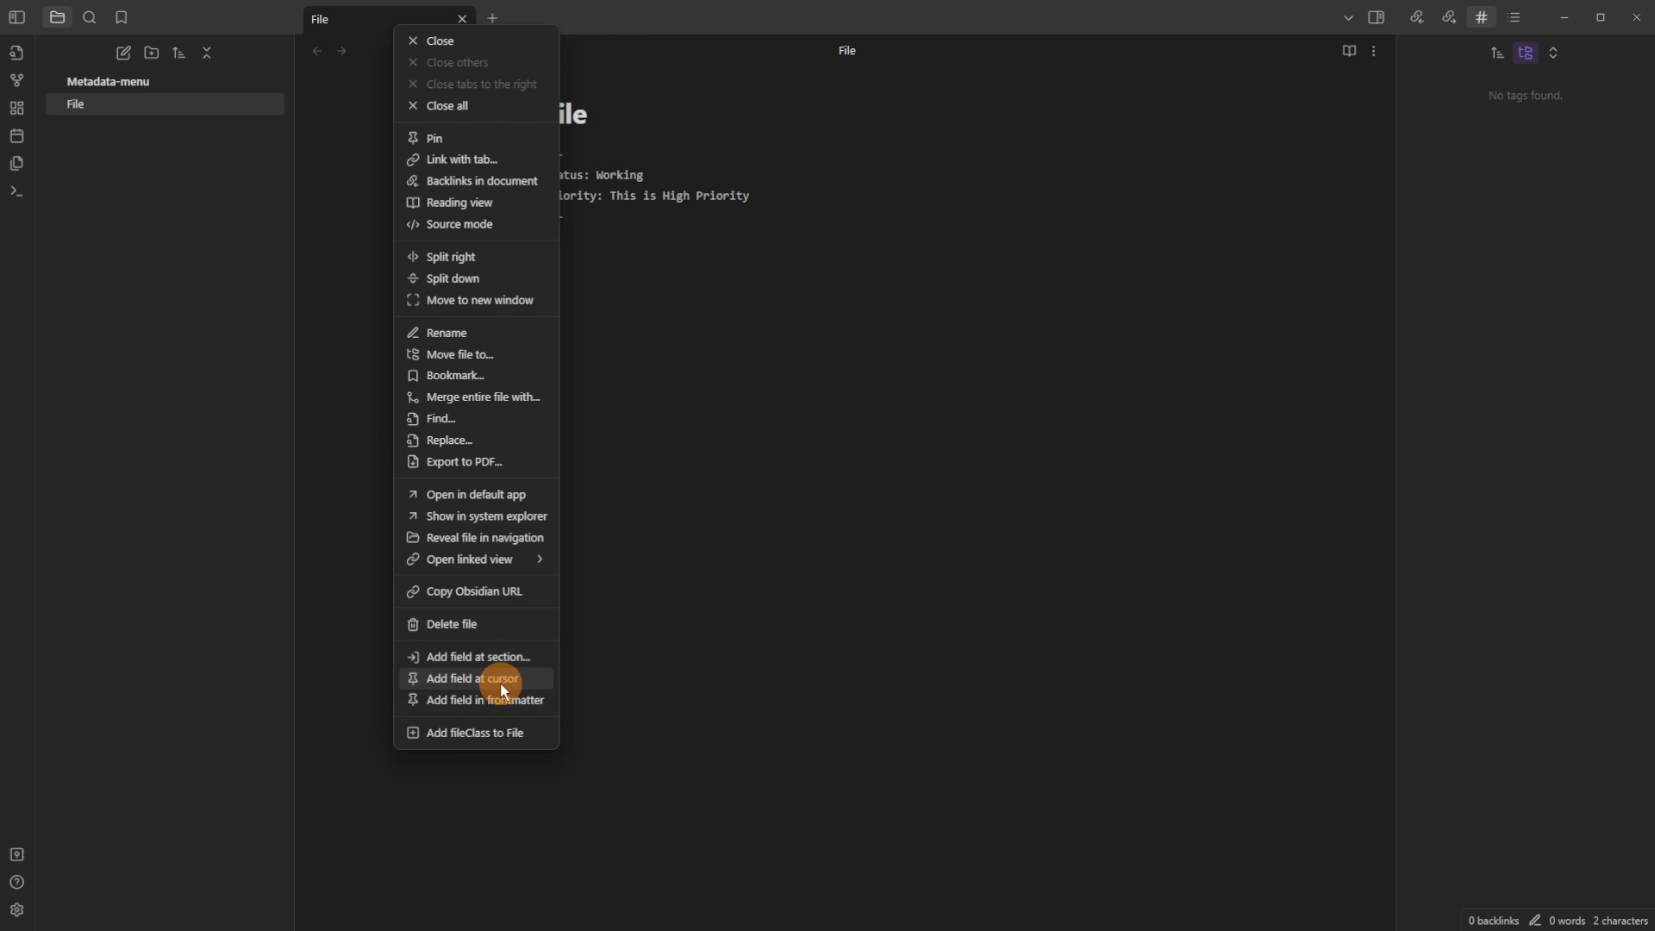
{"action": "left_click", "coordinate": [687, 238]}
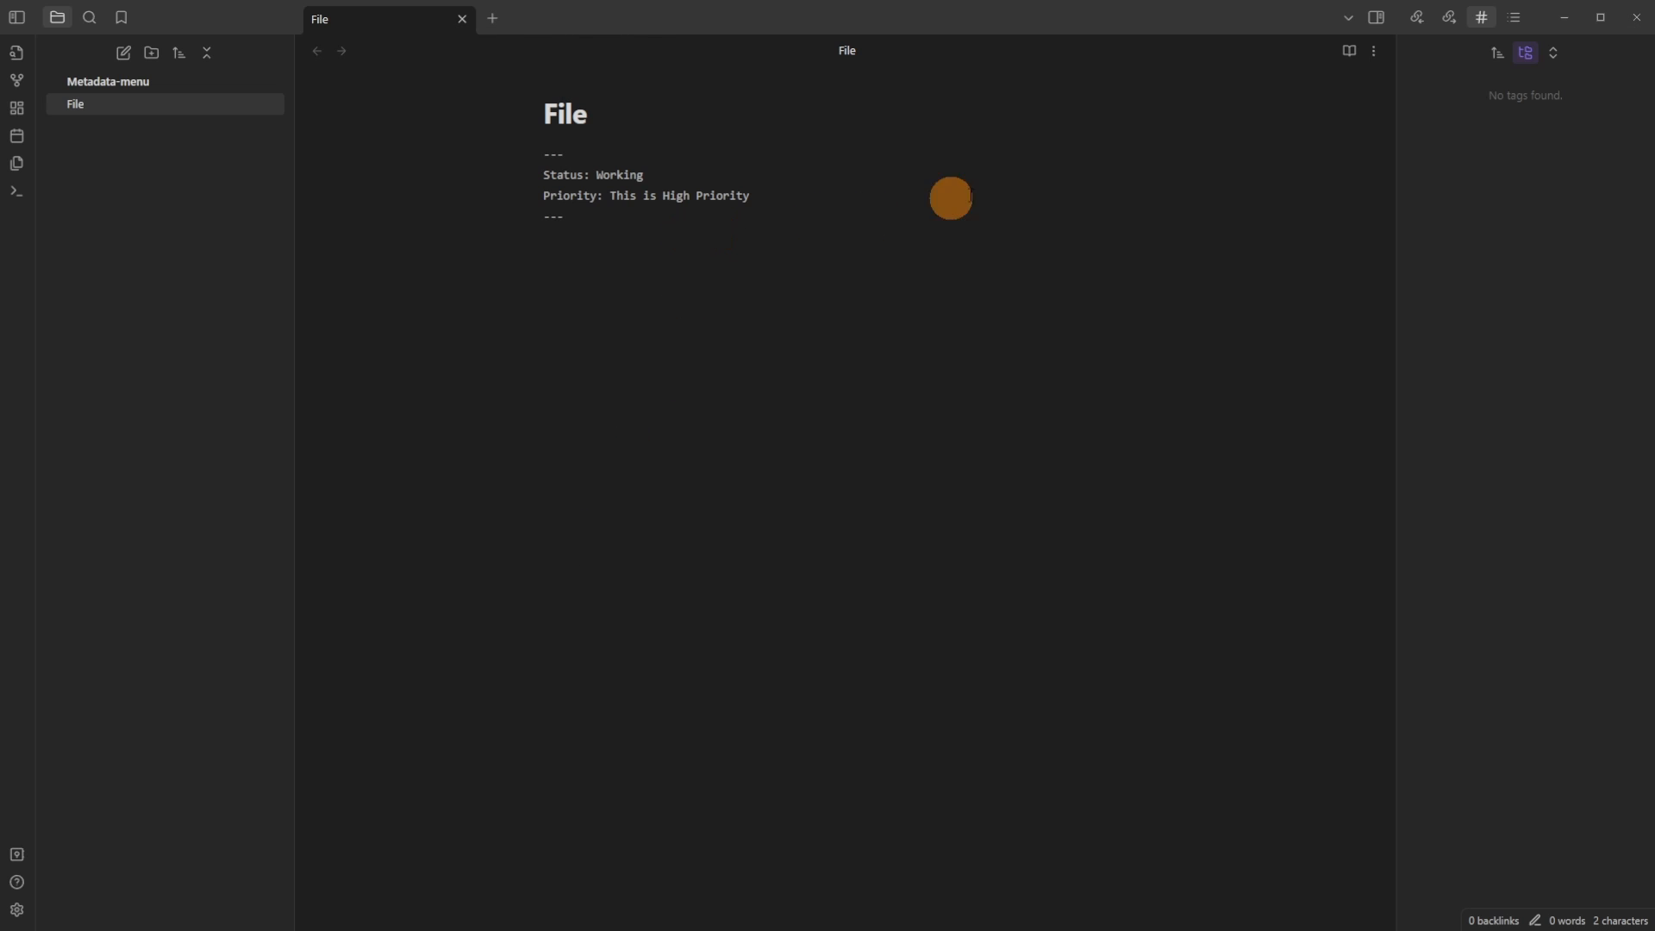
{"action": "left_click", "coordinate": [1376, 51]}
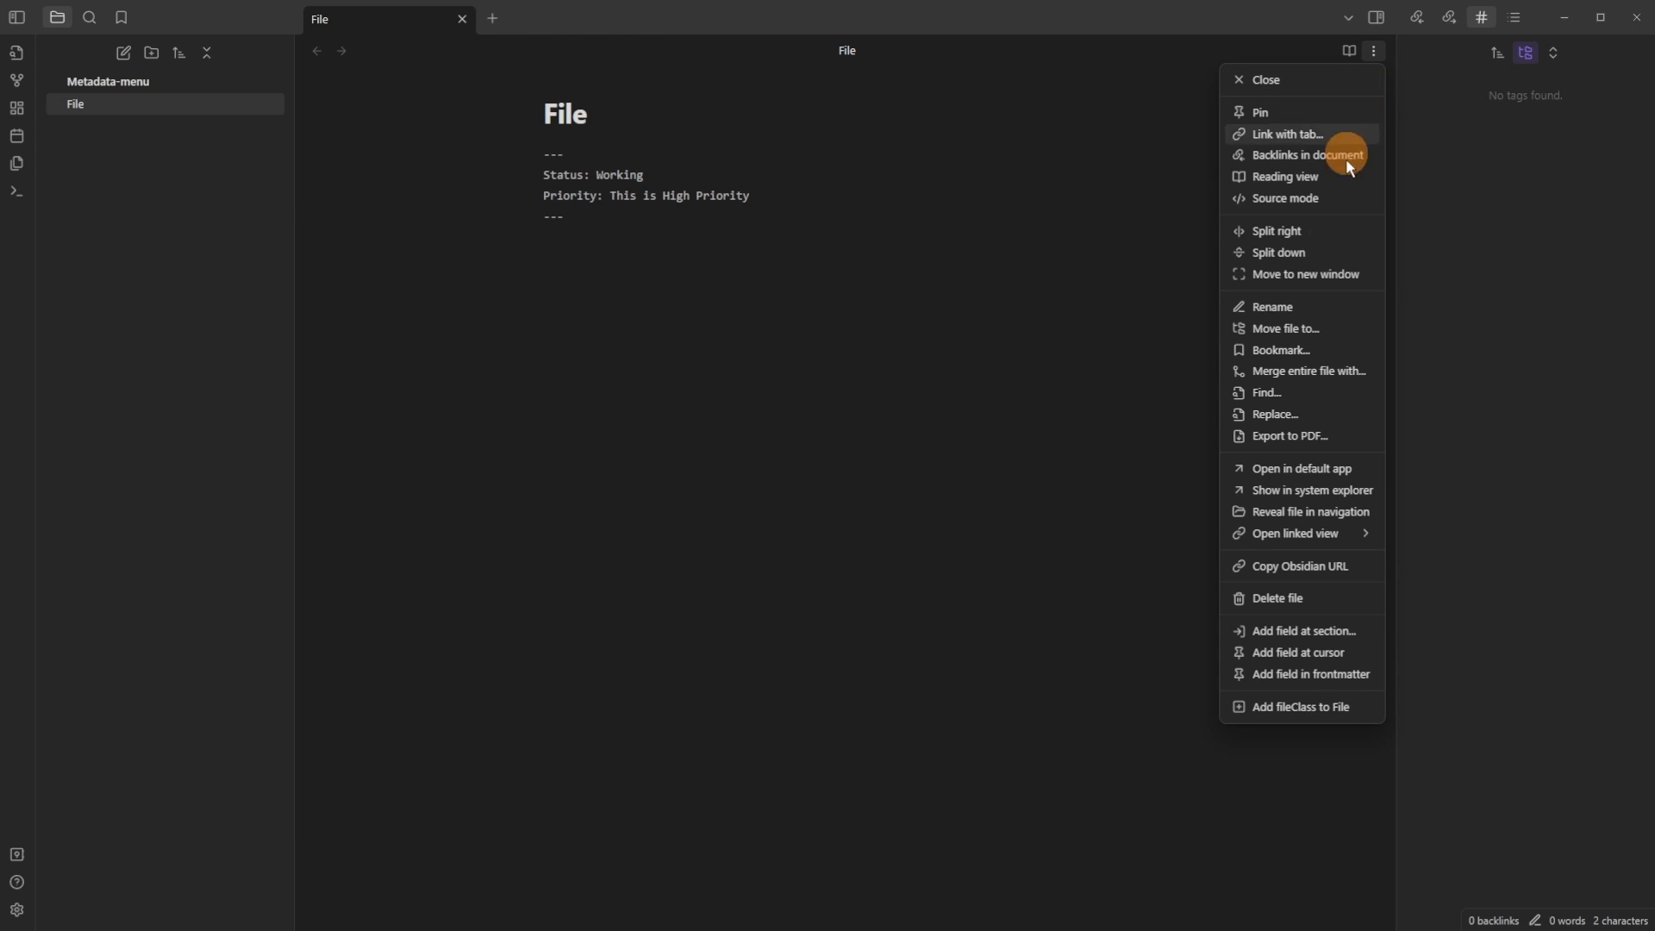
{"action": "left_click", "coordinate": [1298, 685]}
{"action": "left_click", "coordinate": [186, 117]}
{"action": "right_click", "coordinate": [116, 105]}
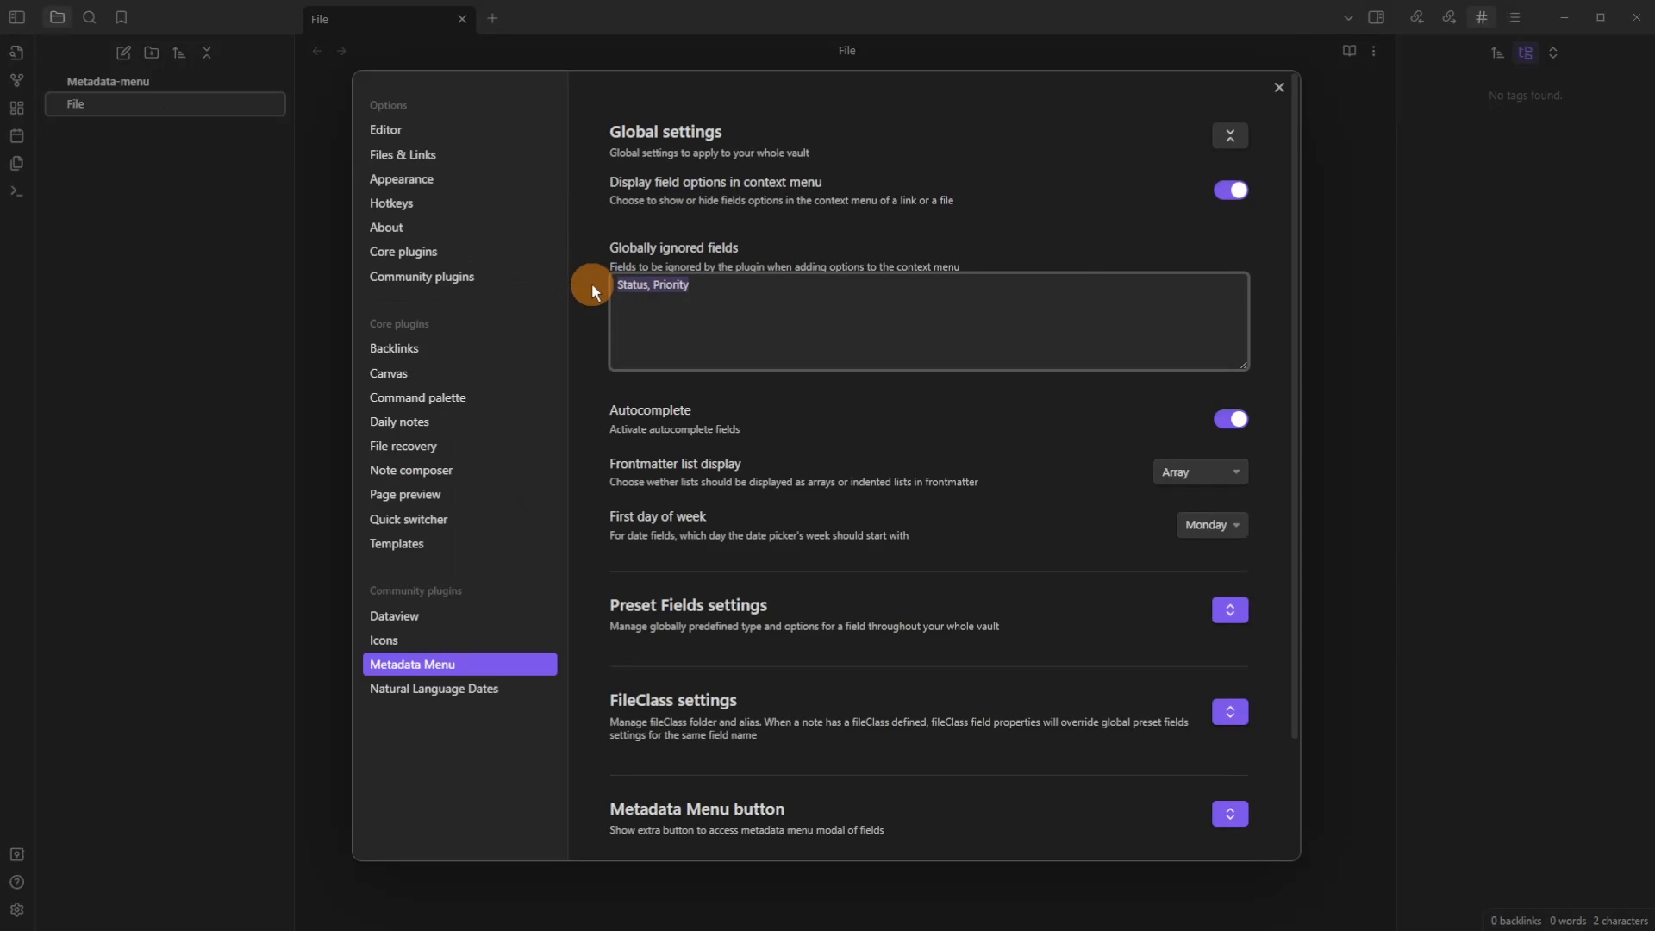
{"action": "key", "text": "BackSpace"}
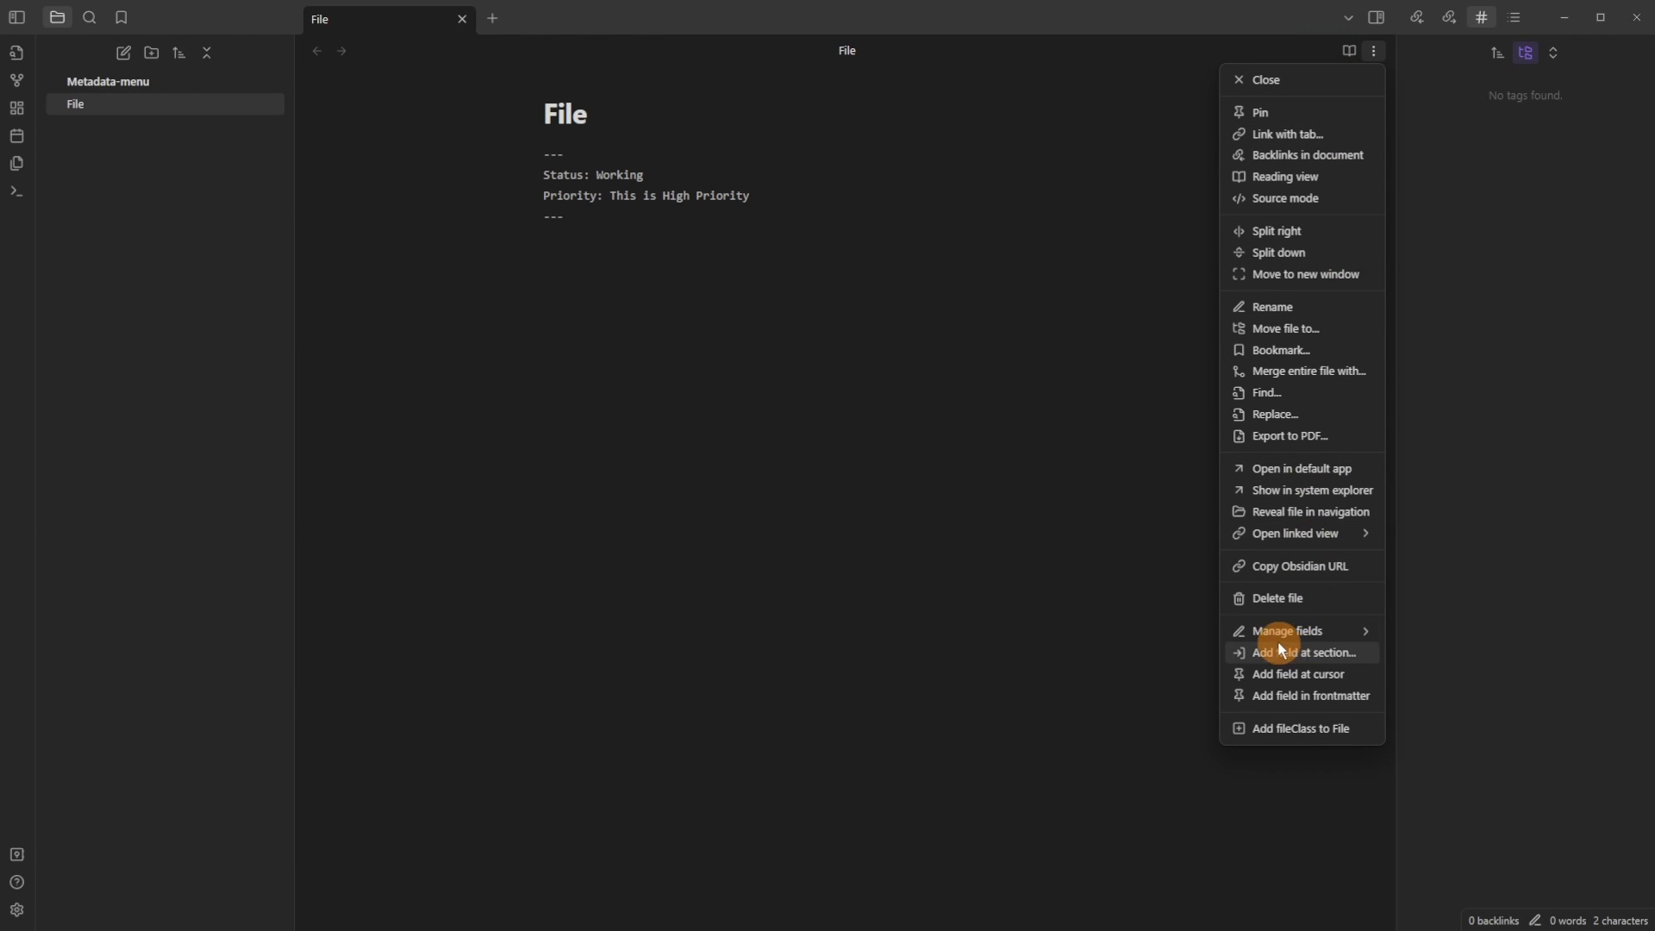
Step: Update the note's Status field to "Done" through its field options
{"action": "mouse_move", "coordinate": [1273, 637]}
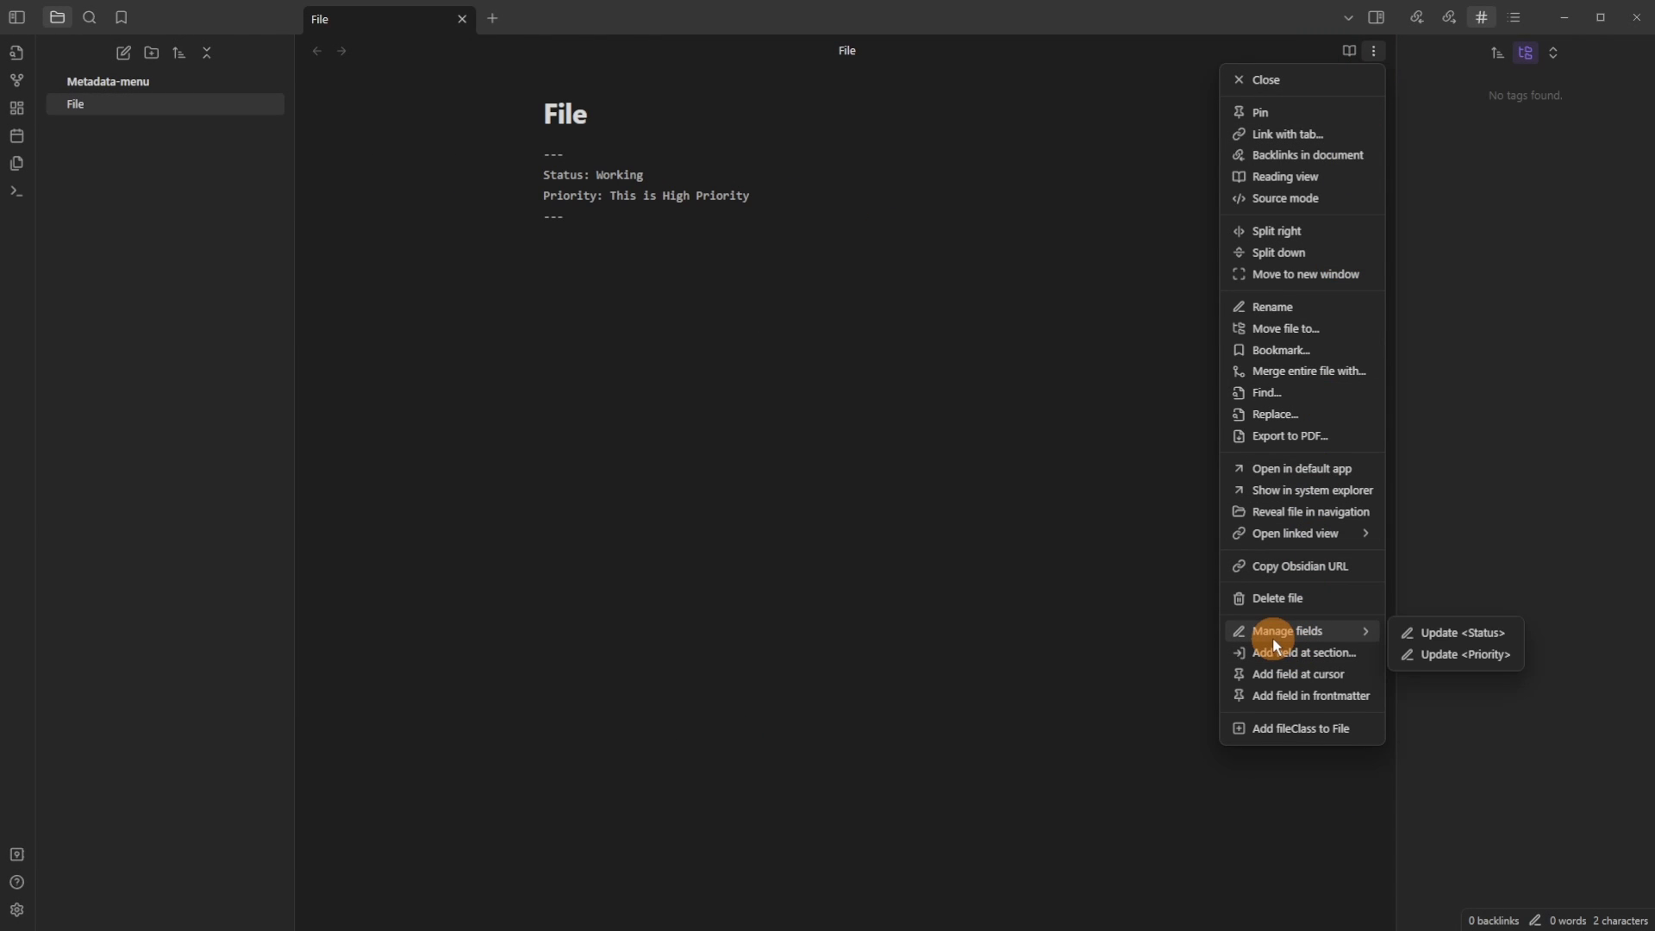
{"action": "left_click", "coordinate": [1474, 638]}
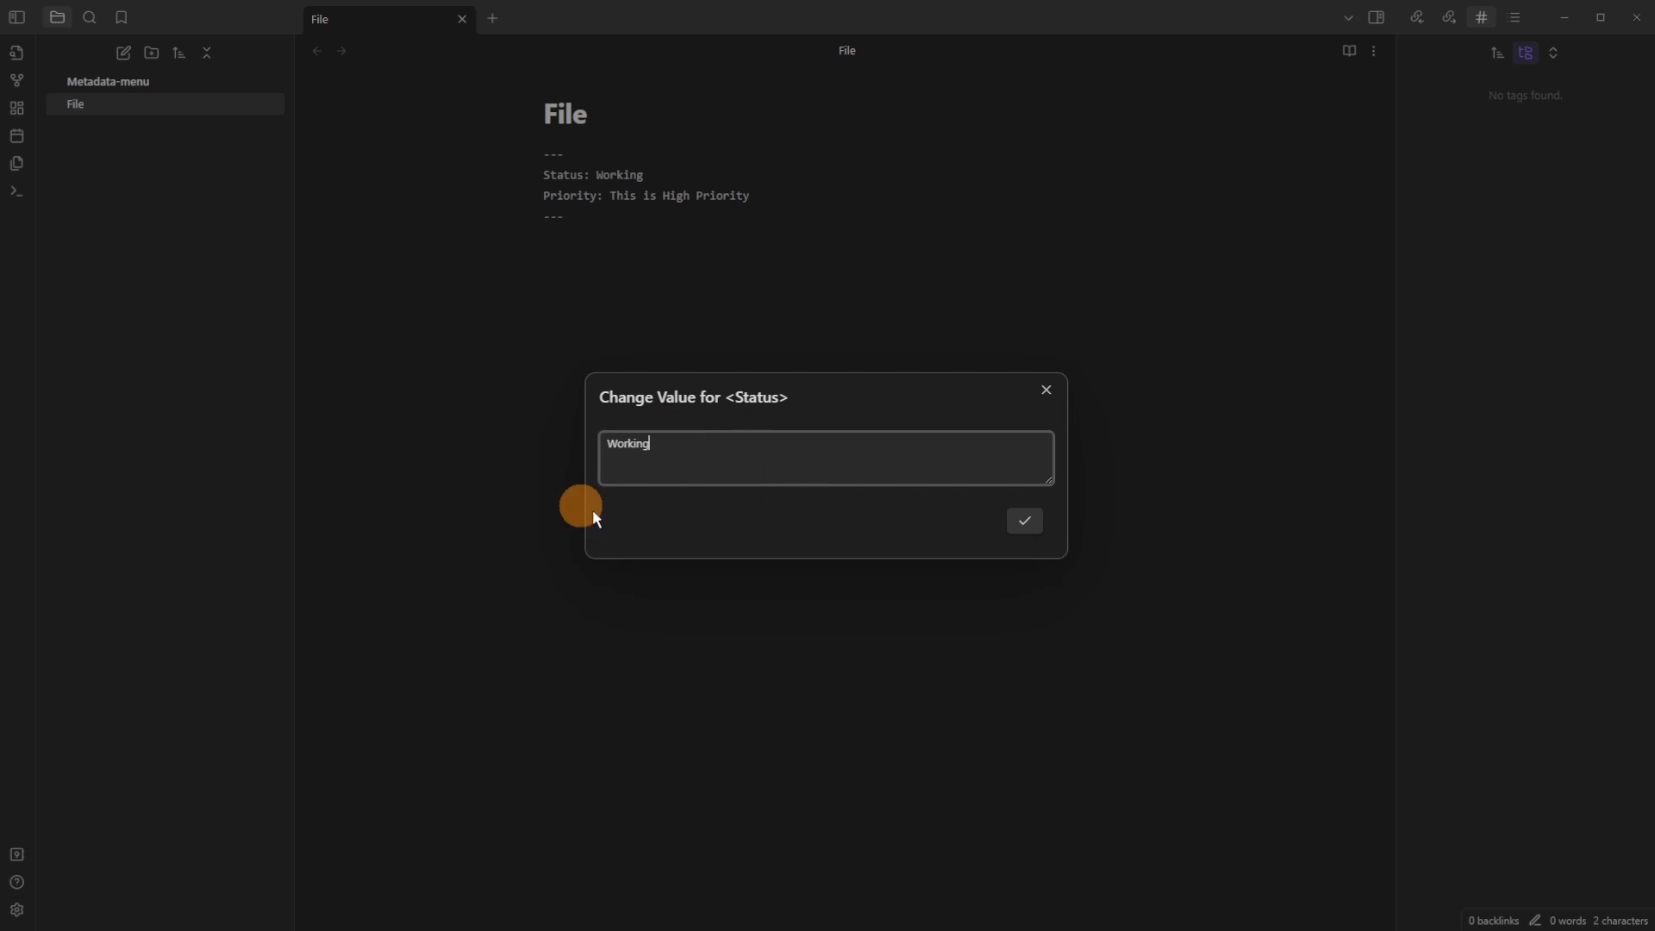
{"action": "key", "text": "ctrl+a"}
{"action": "type", "text": "Done"}
{"action": "left_click", "coordinate": [1025, 521]}
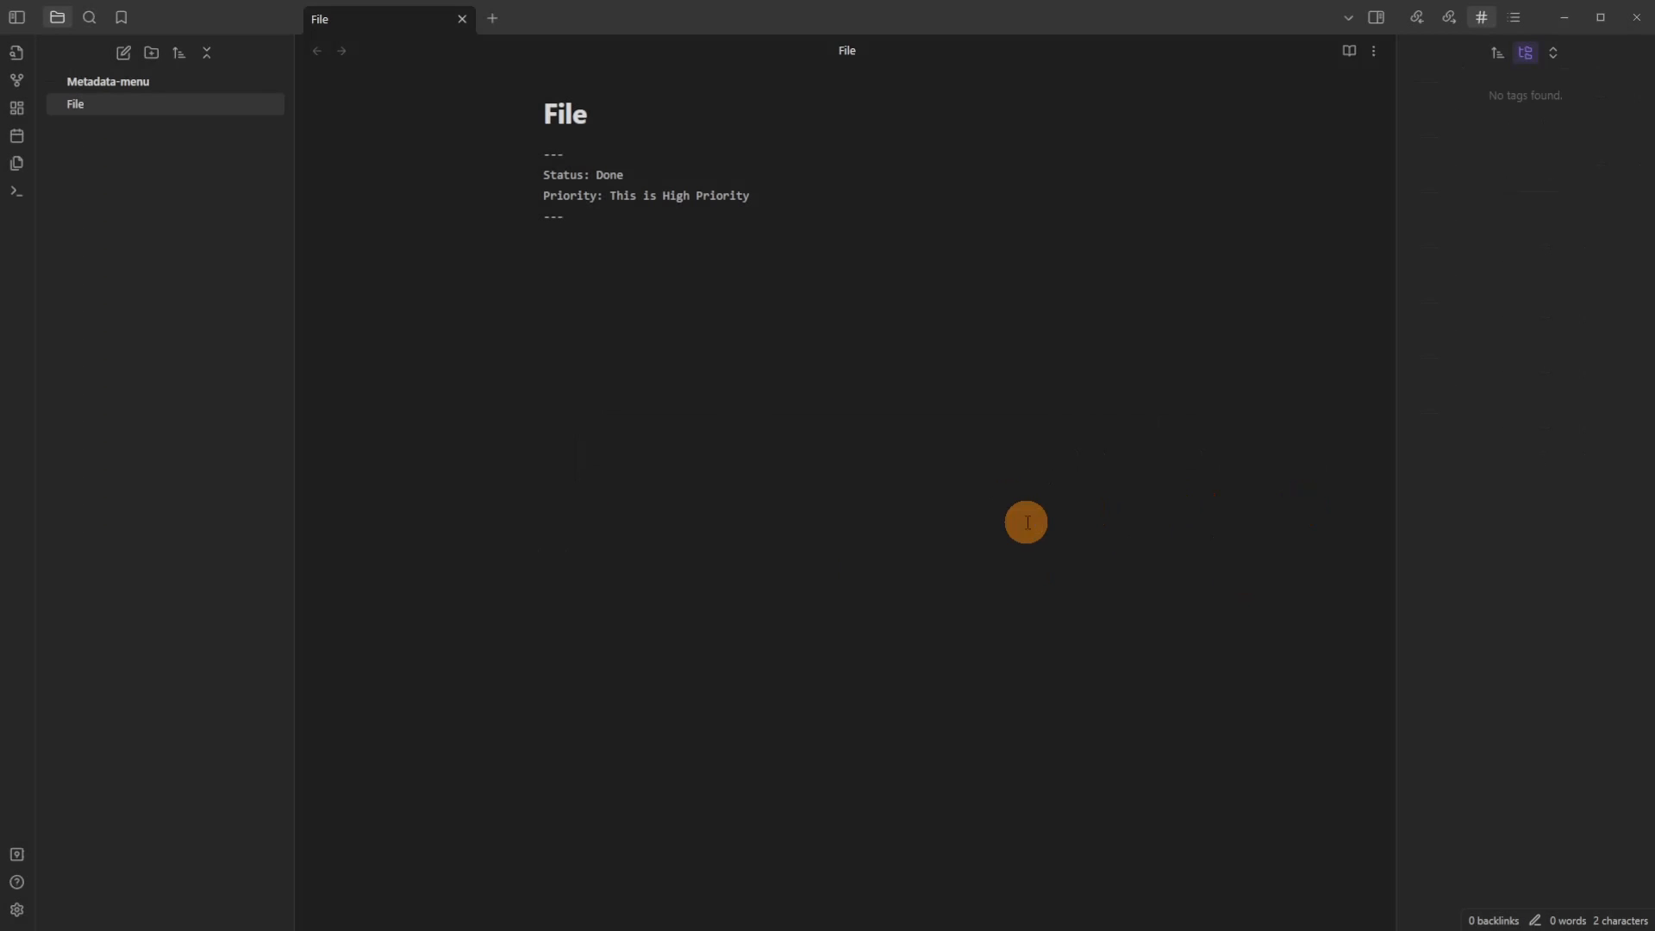
Step: Set the template of the Status preset field to "The status is {{Status: ["To do", "Working", "Done"]}}"
{"action": "key", "text": "ctrl+comma"}
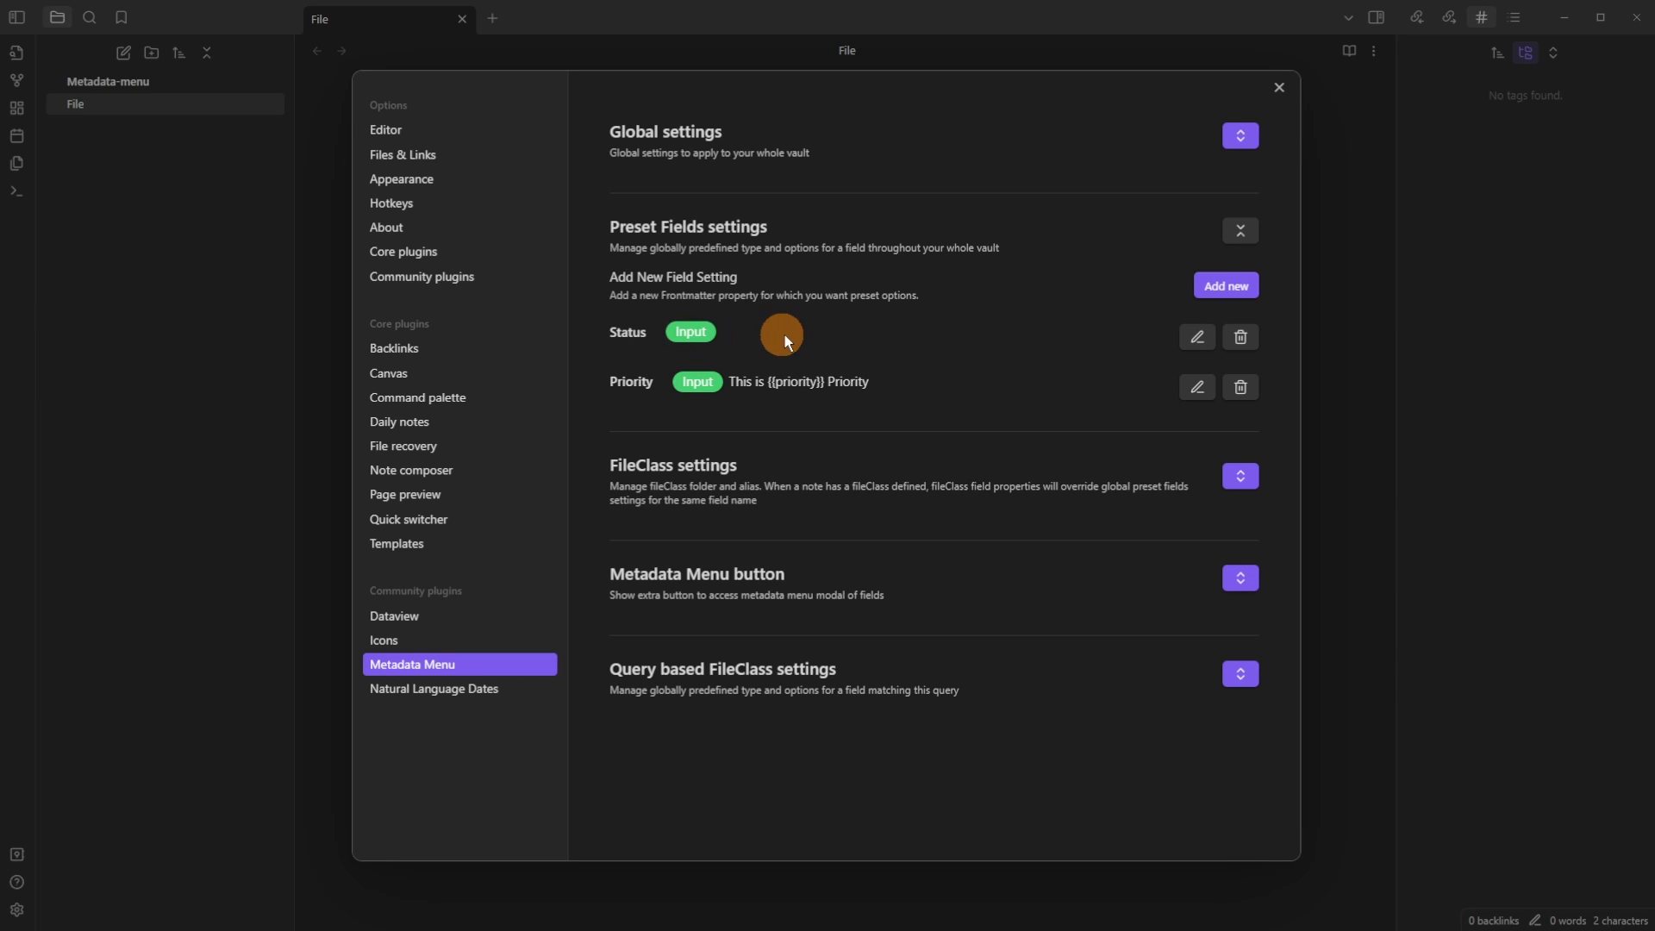
{"action": "left_click", "coordinate": [1197, 338]}
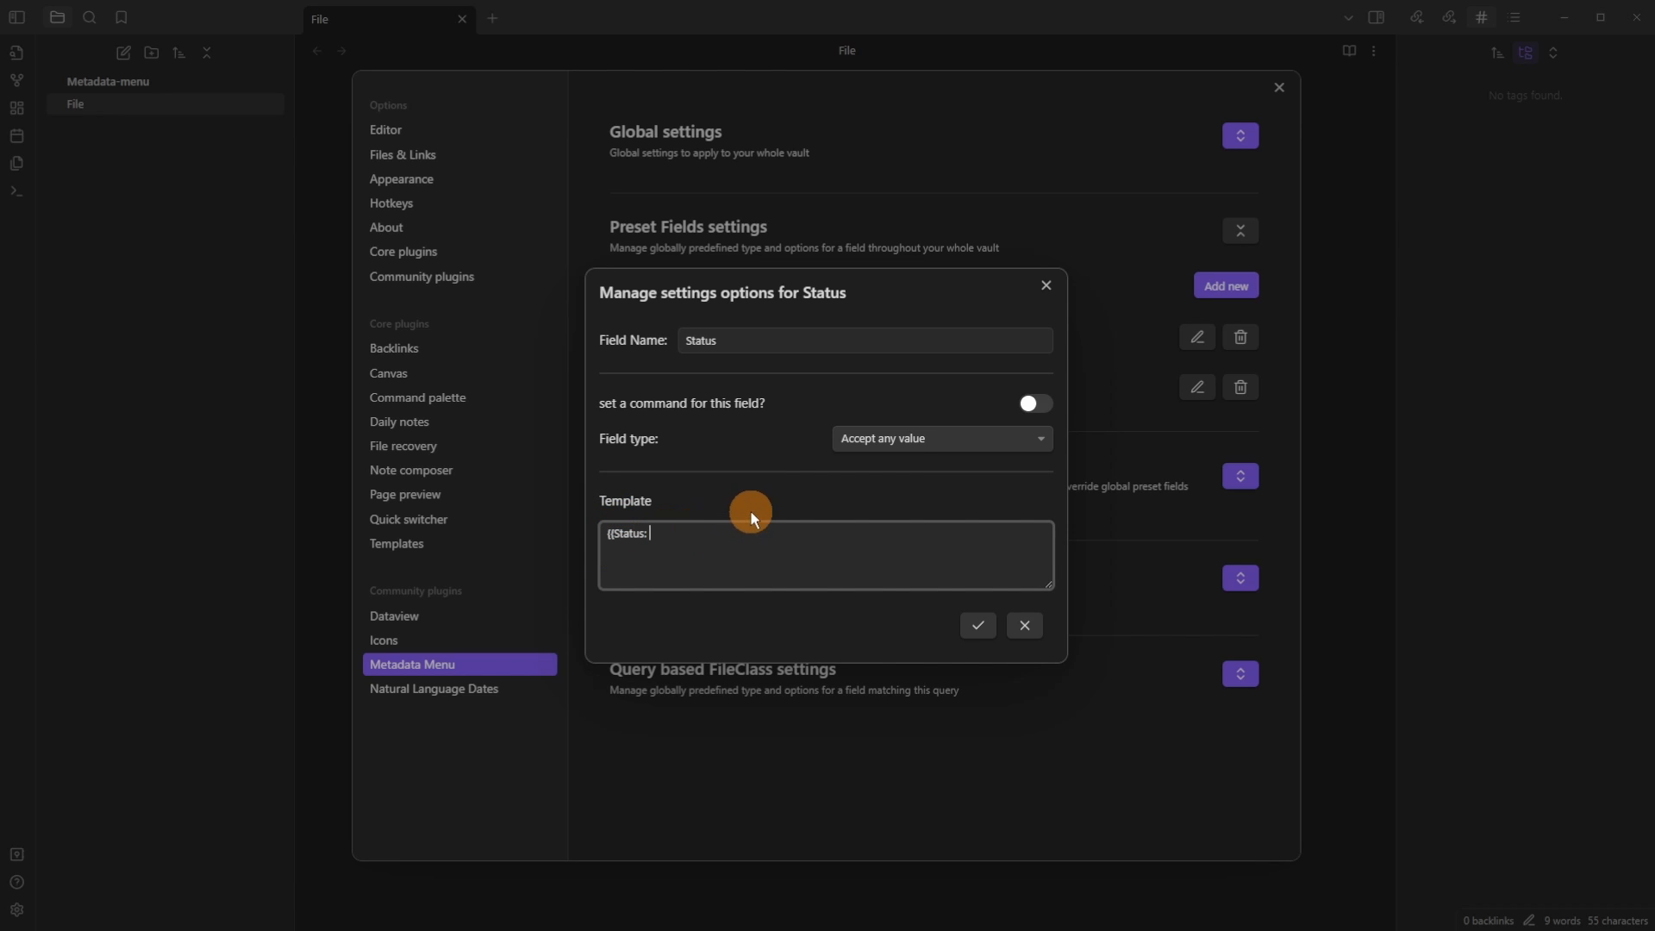
{"action": "type", "text": "\"To do\", \"Working\", \"Done\"]"}
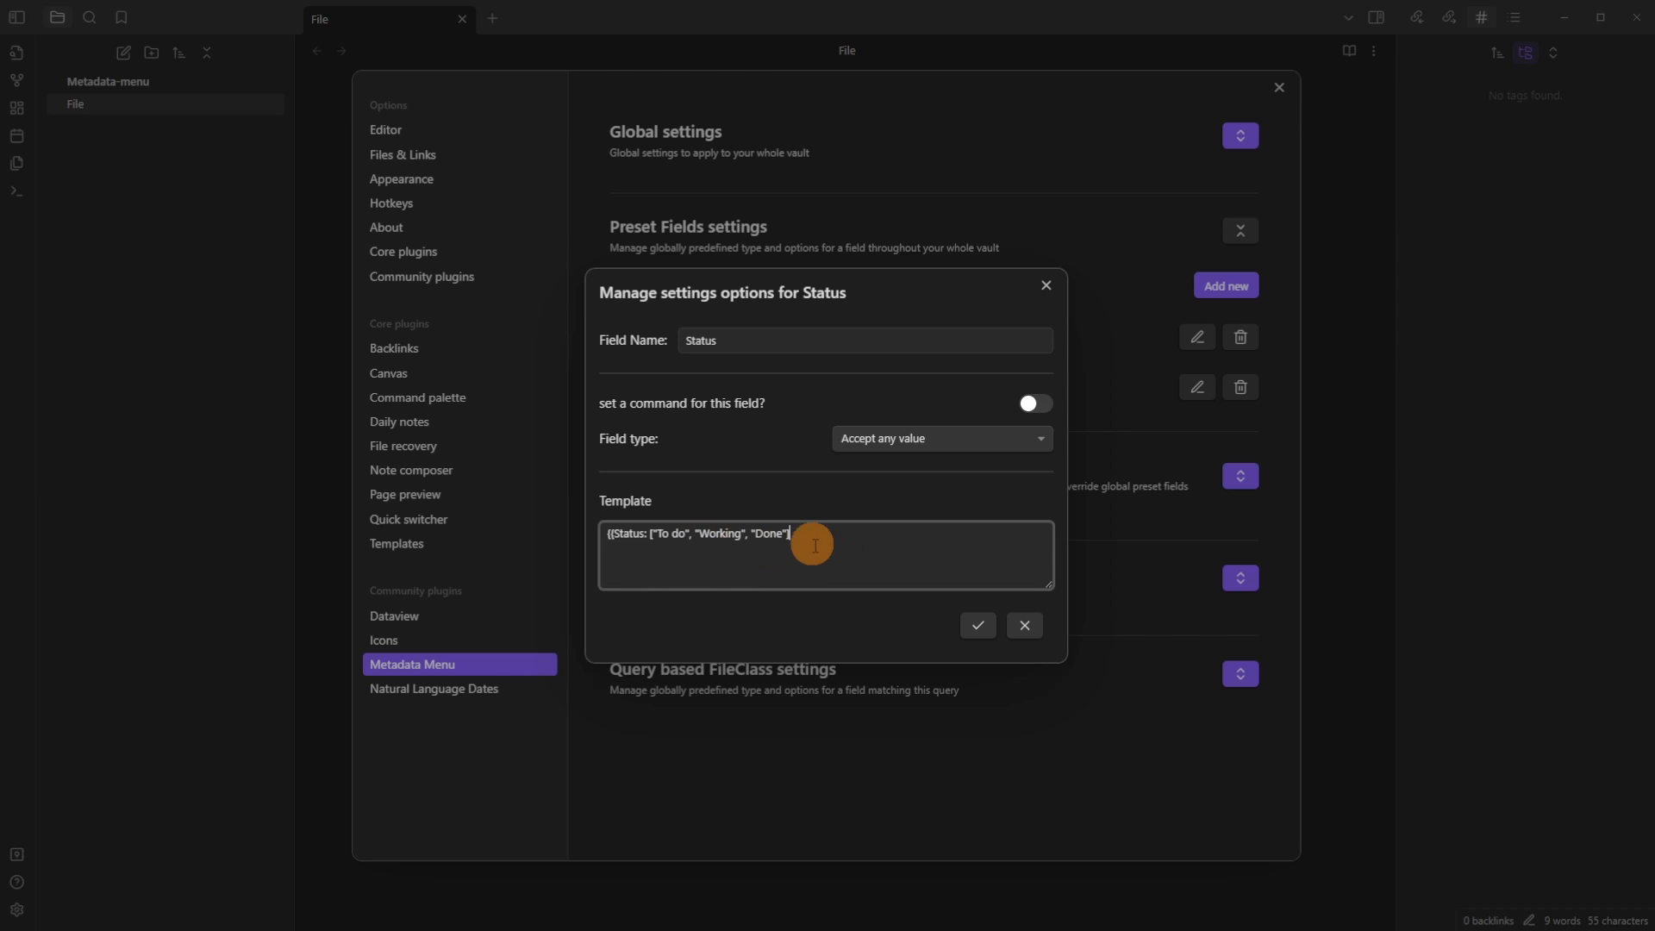
{"action": "type", "text": "}}"}
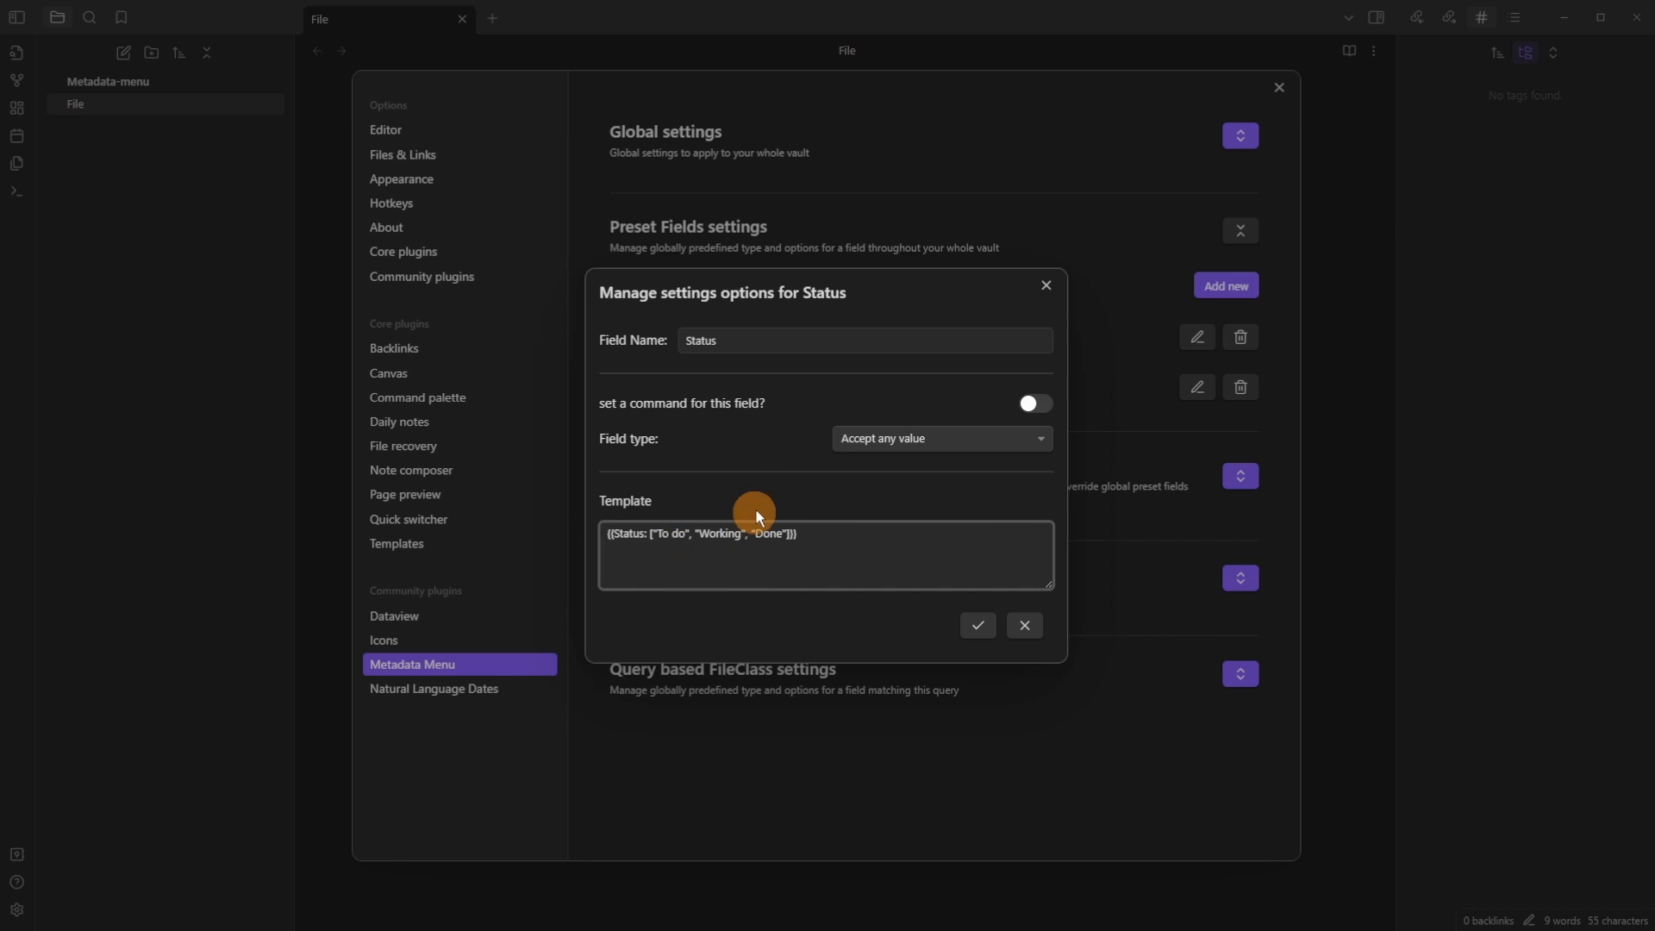
{"action": "type", "text": "The status is"}
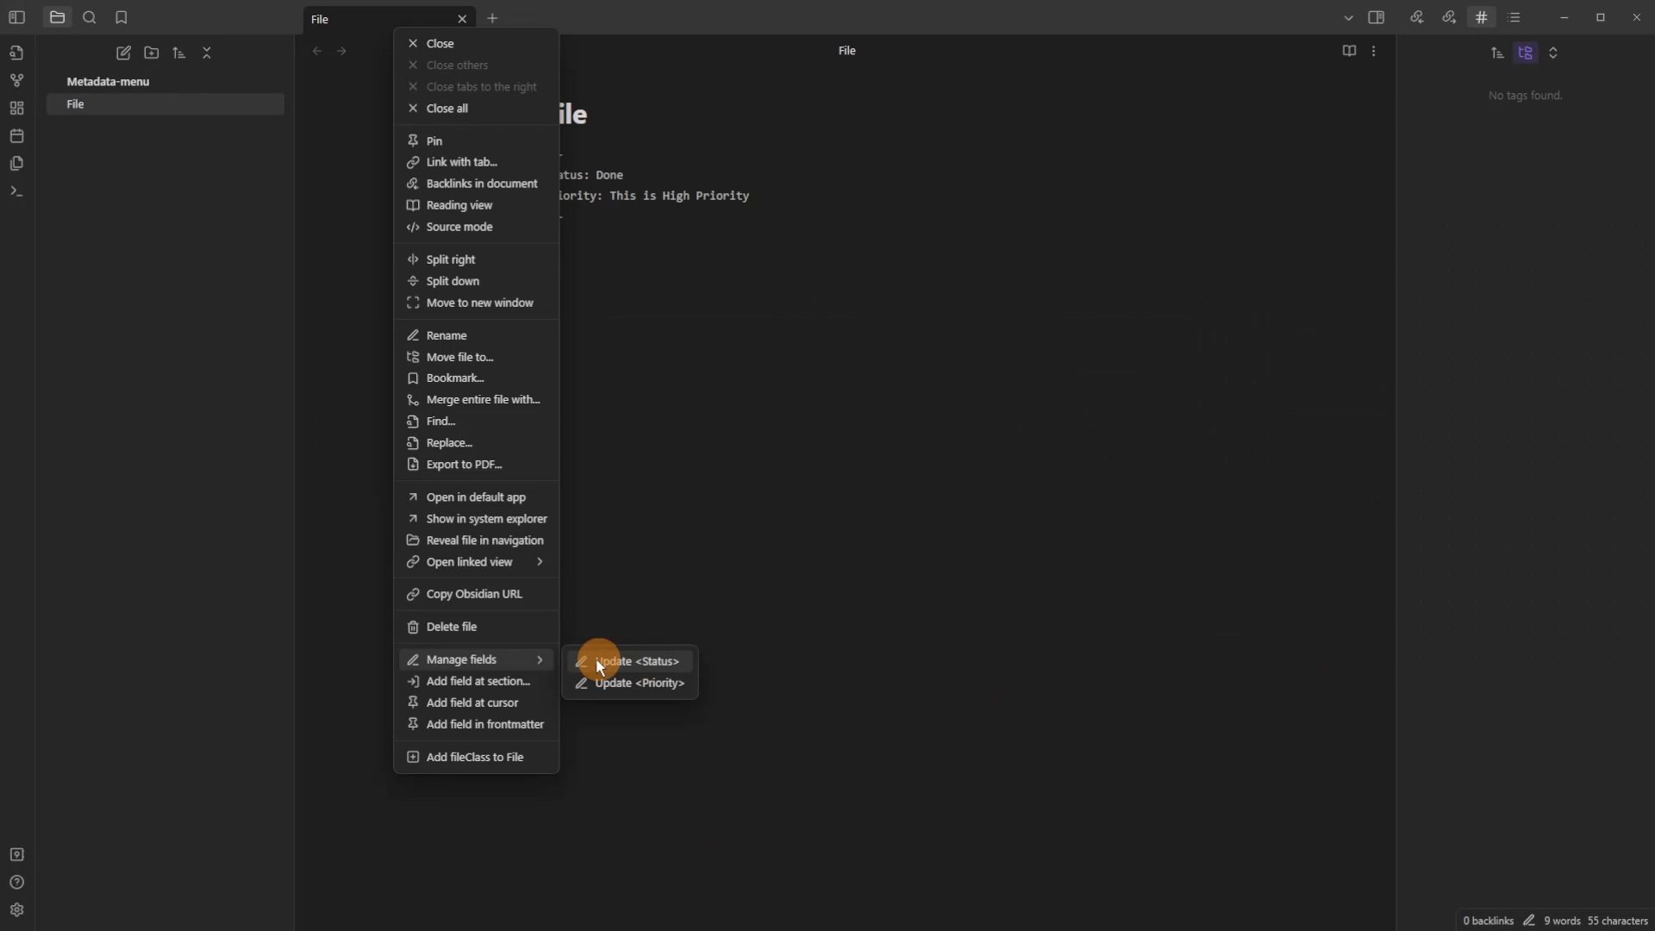
Step: Update the note's Status field by choosing "Working" from the template's value list
{"action": "left_click", "coordinate": [629, 660]}
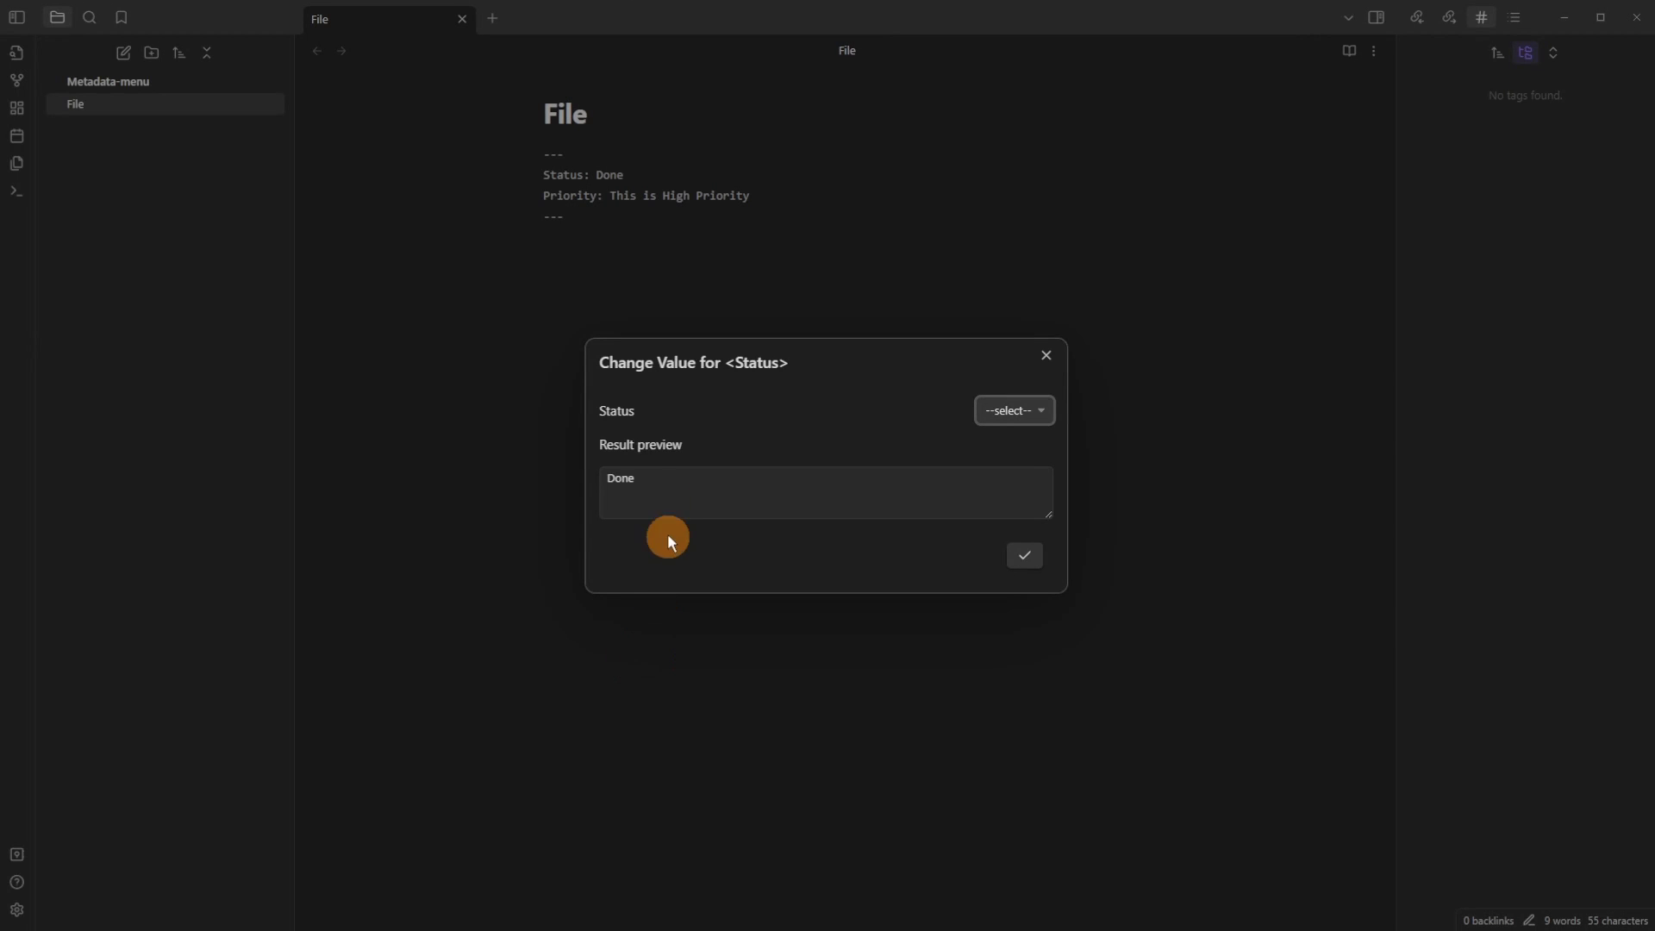
{"action": "left_click", "coordinate": [1032, 410]}
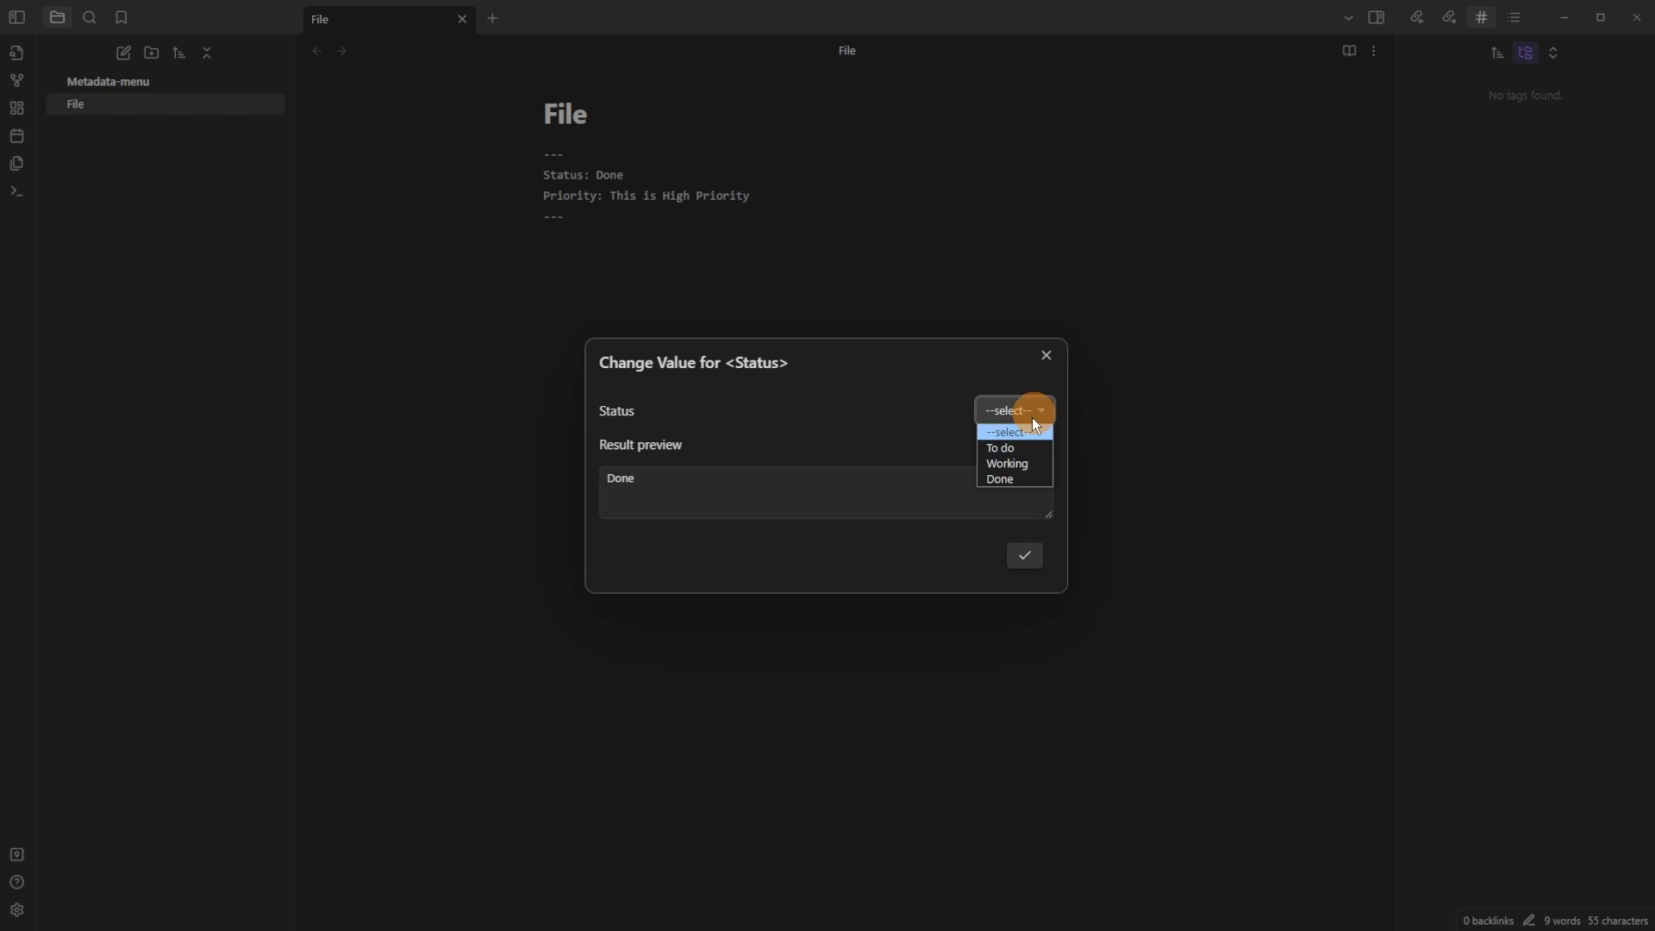
{"action": "left_click", "coordinate": [1022, 467]}
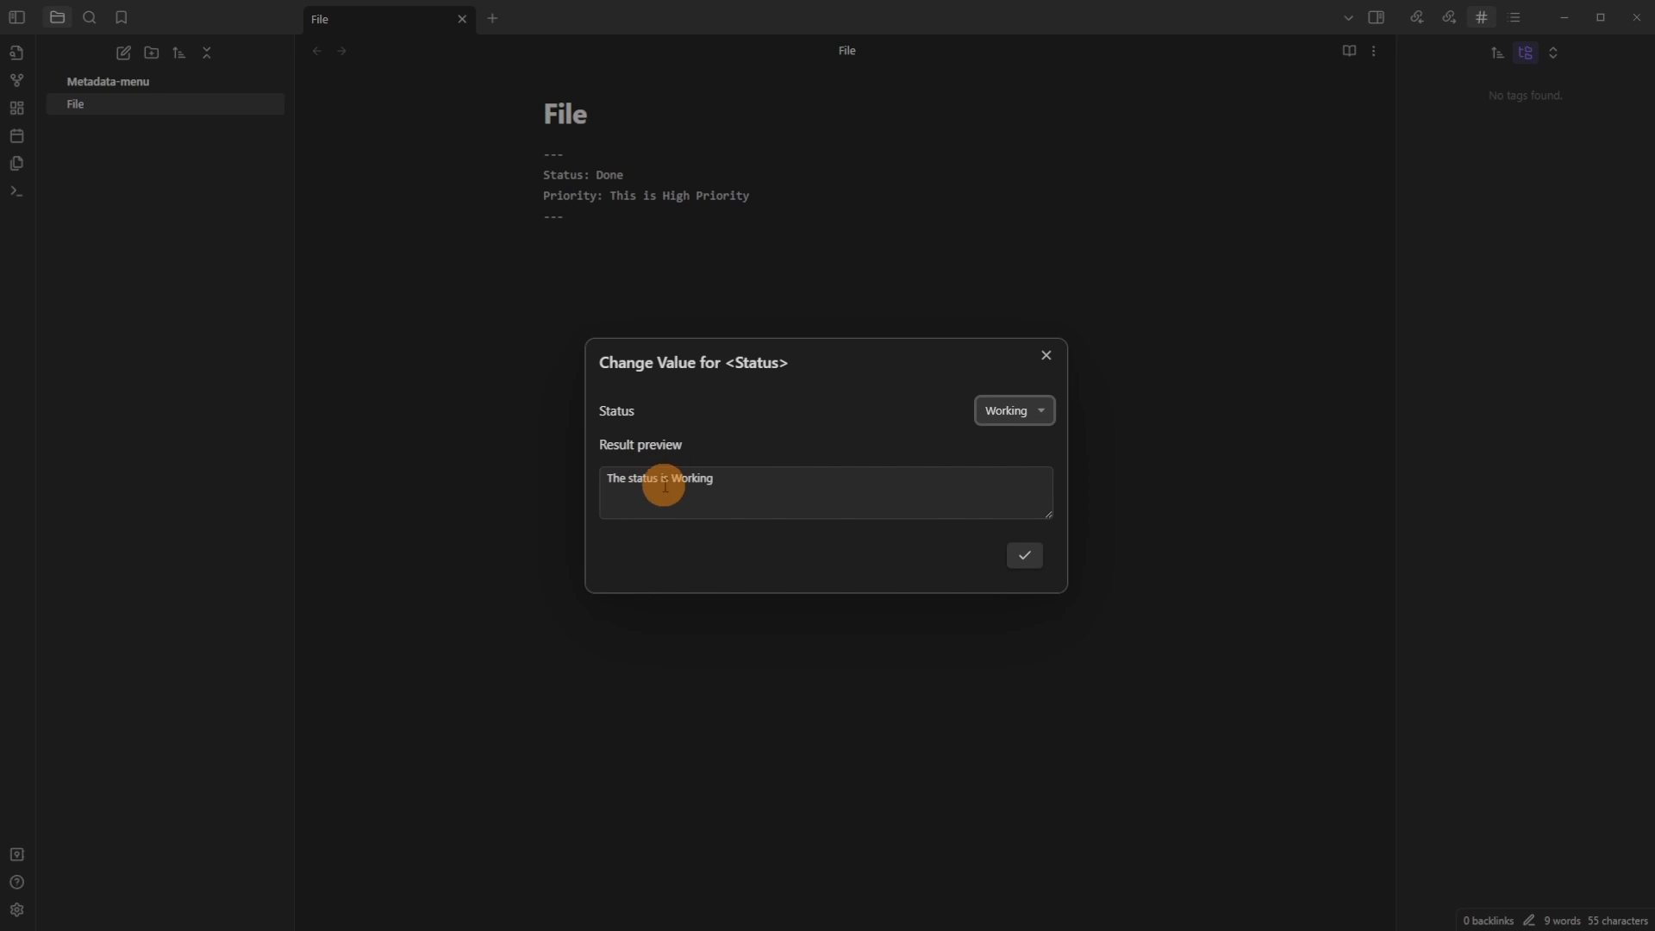
{"action": "left_click", "coordinate": [1031, 552]}
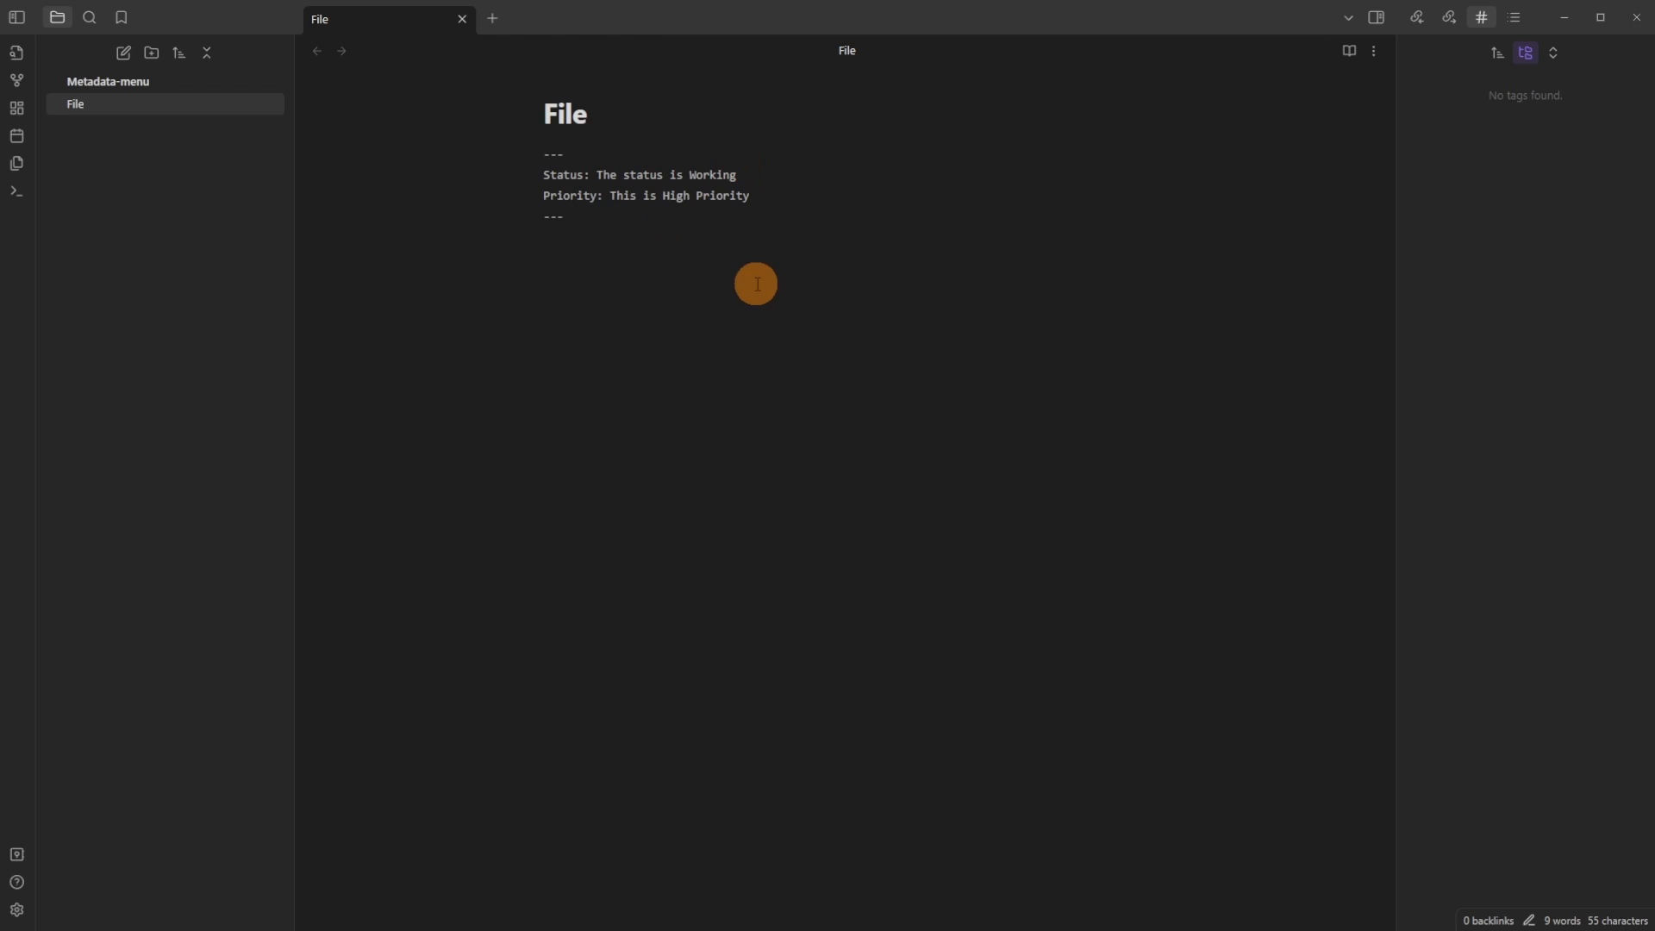
Step: Replace the Status preset field with a new Status field accepting a single value from the list "To do", "Working", "Done"
{"action": "key", "text": "ctrl+comma"}
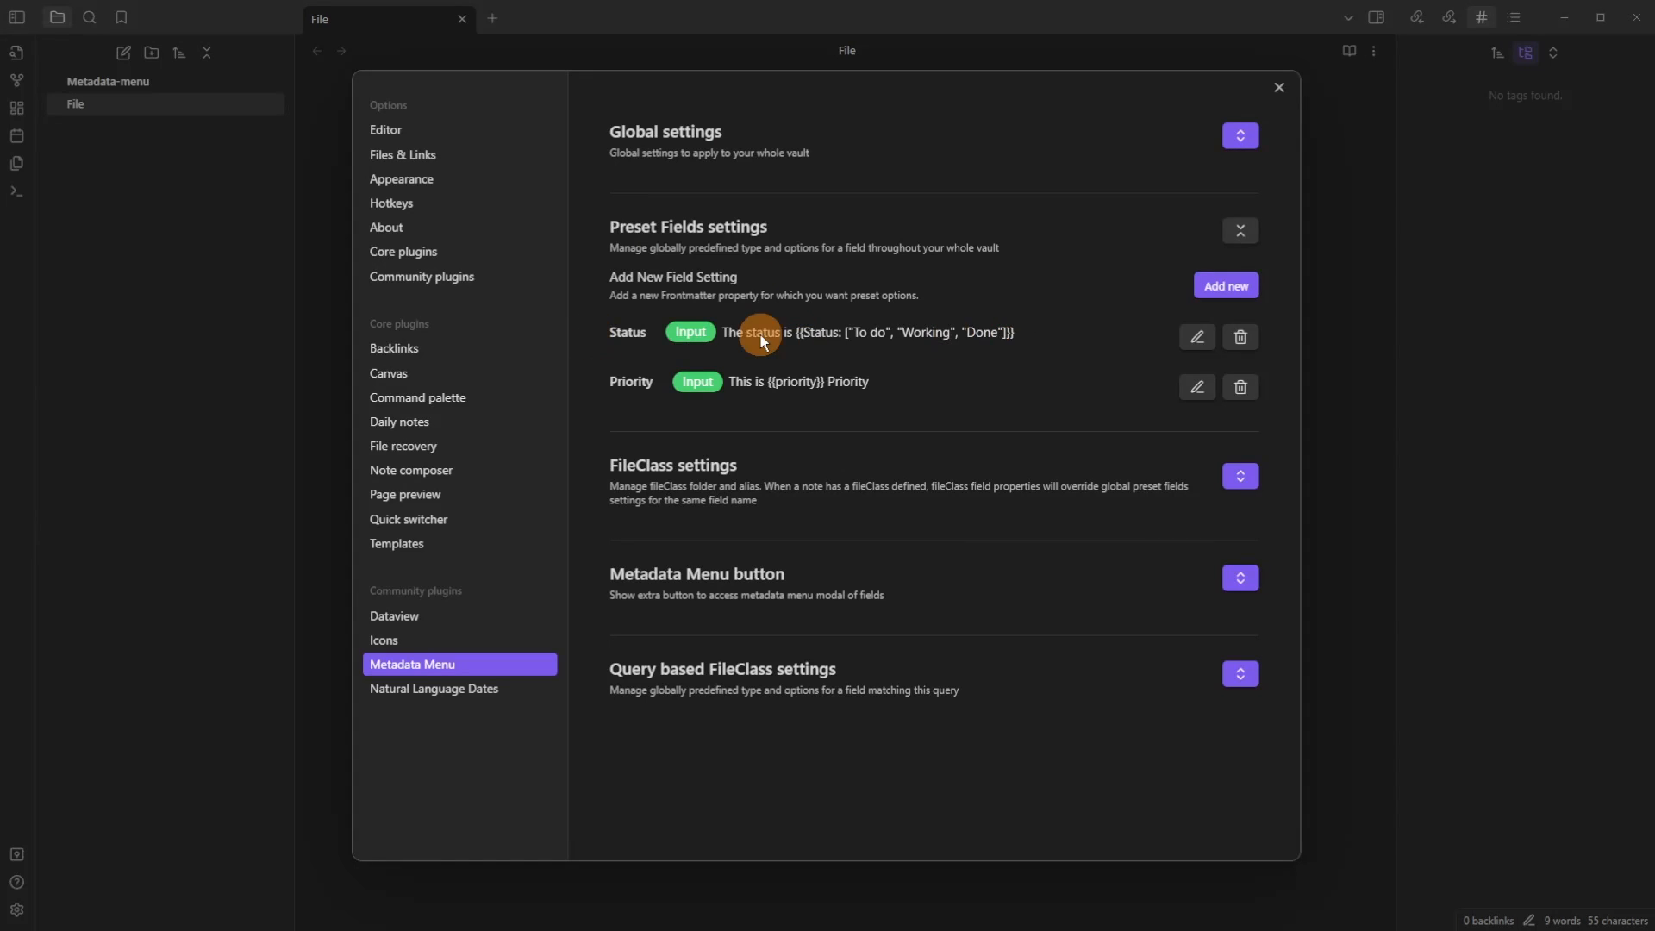
{"action": "left_click", "coordinate": [1250, 341]}
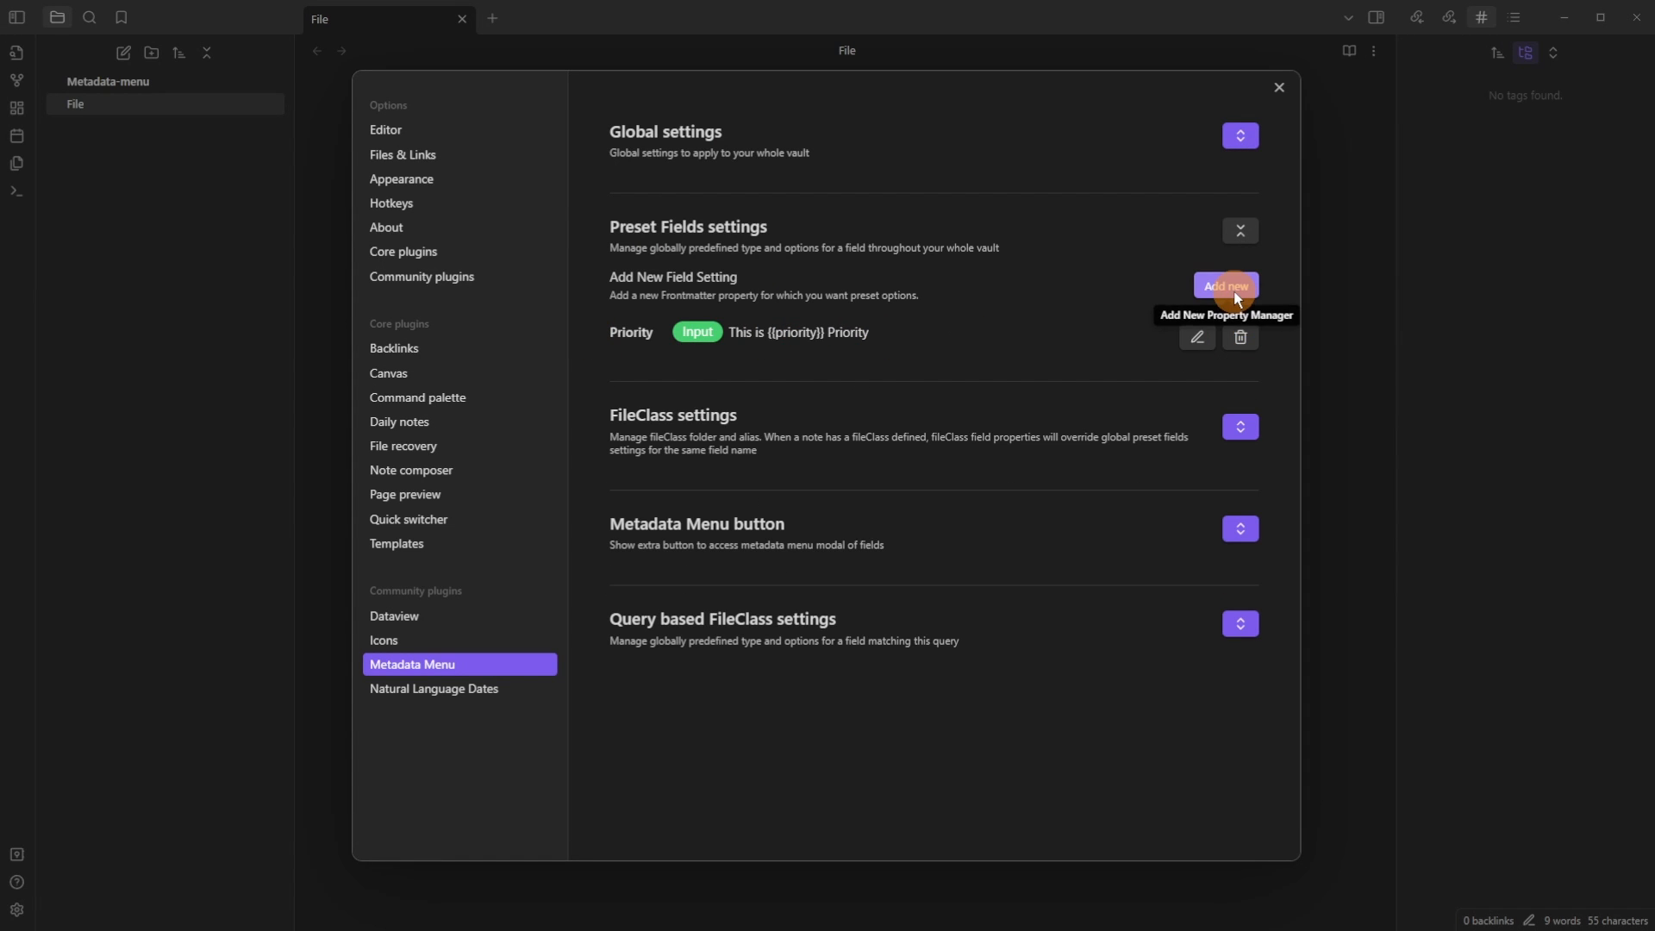
{"action": "left_click", "coordinate": [1238, 299]}
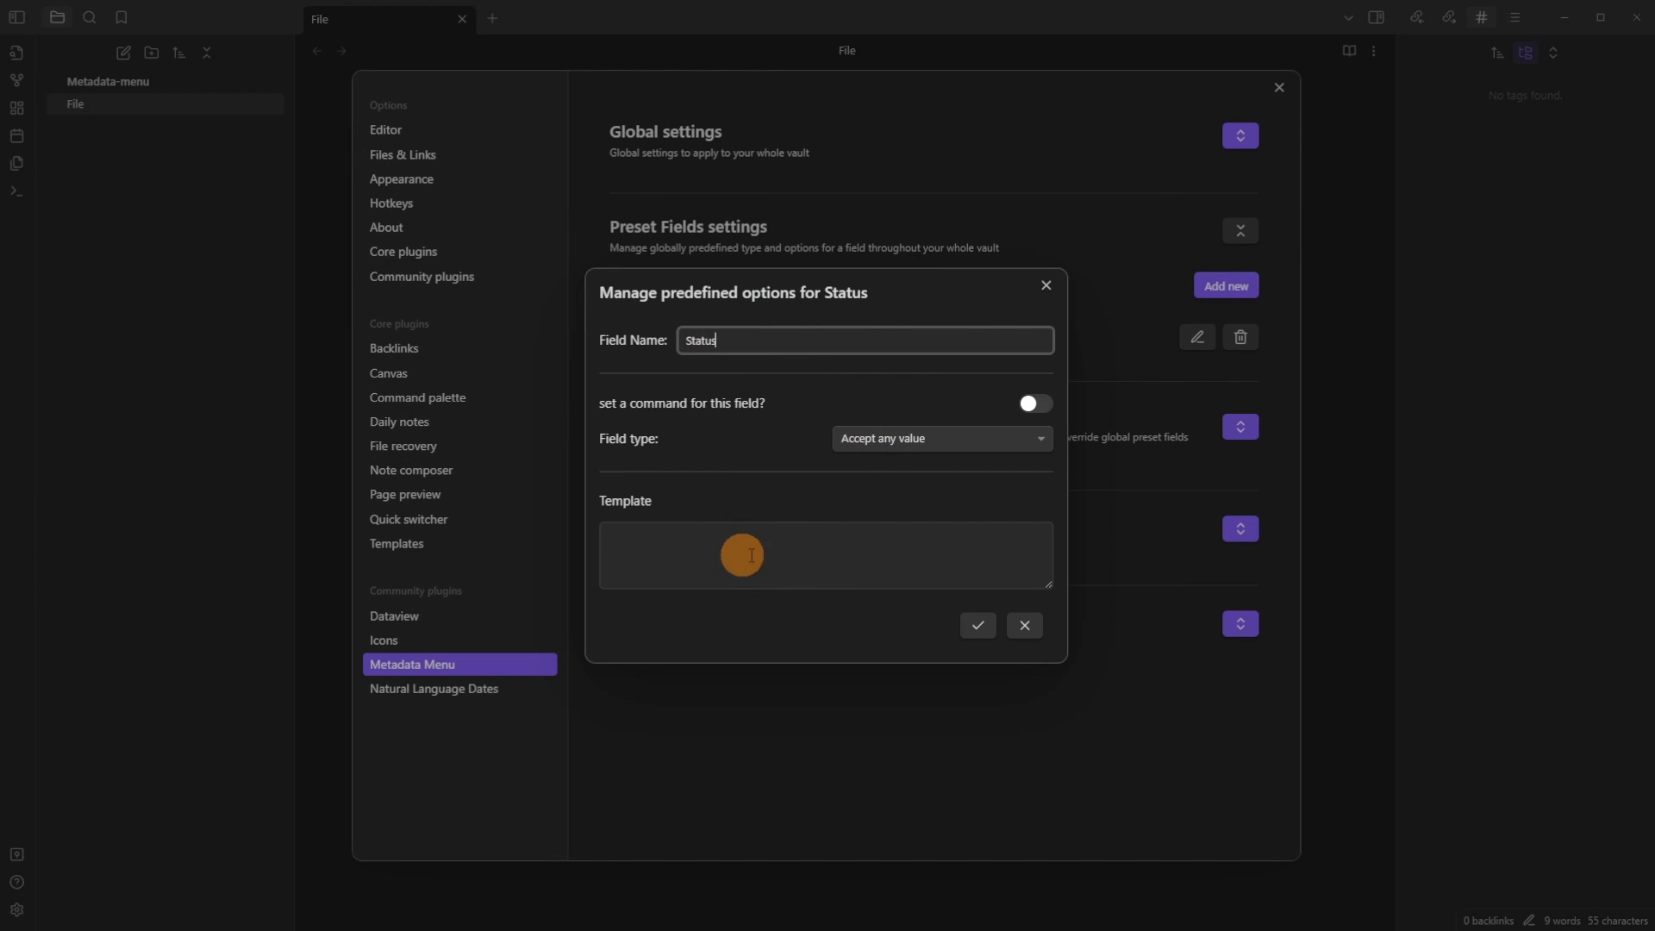
{"action": "left_click", "coordinate": [911, 438]}
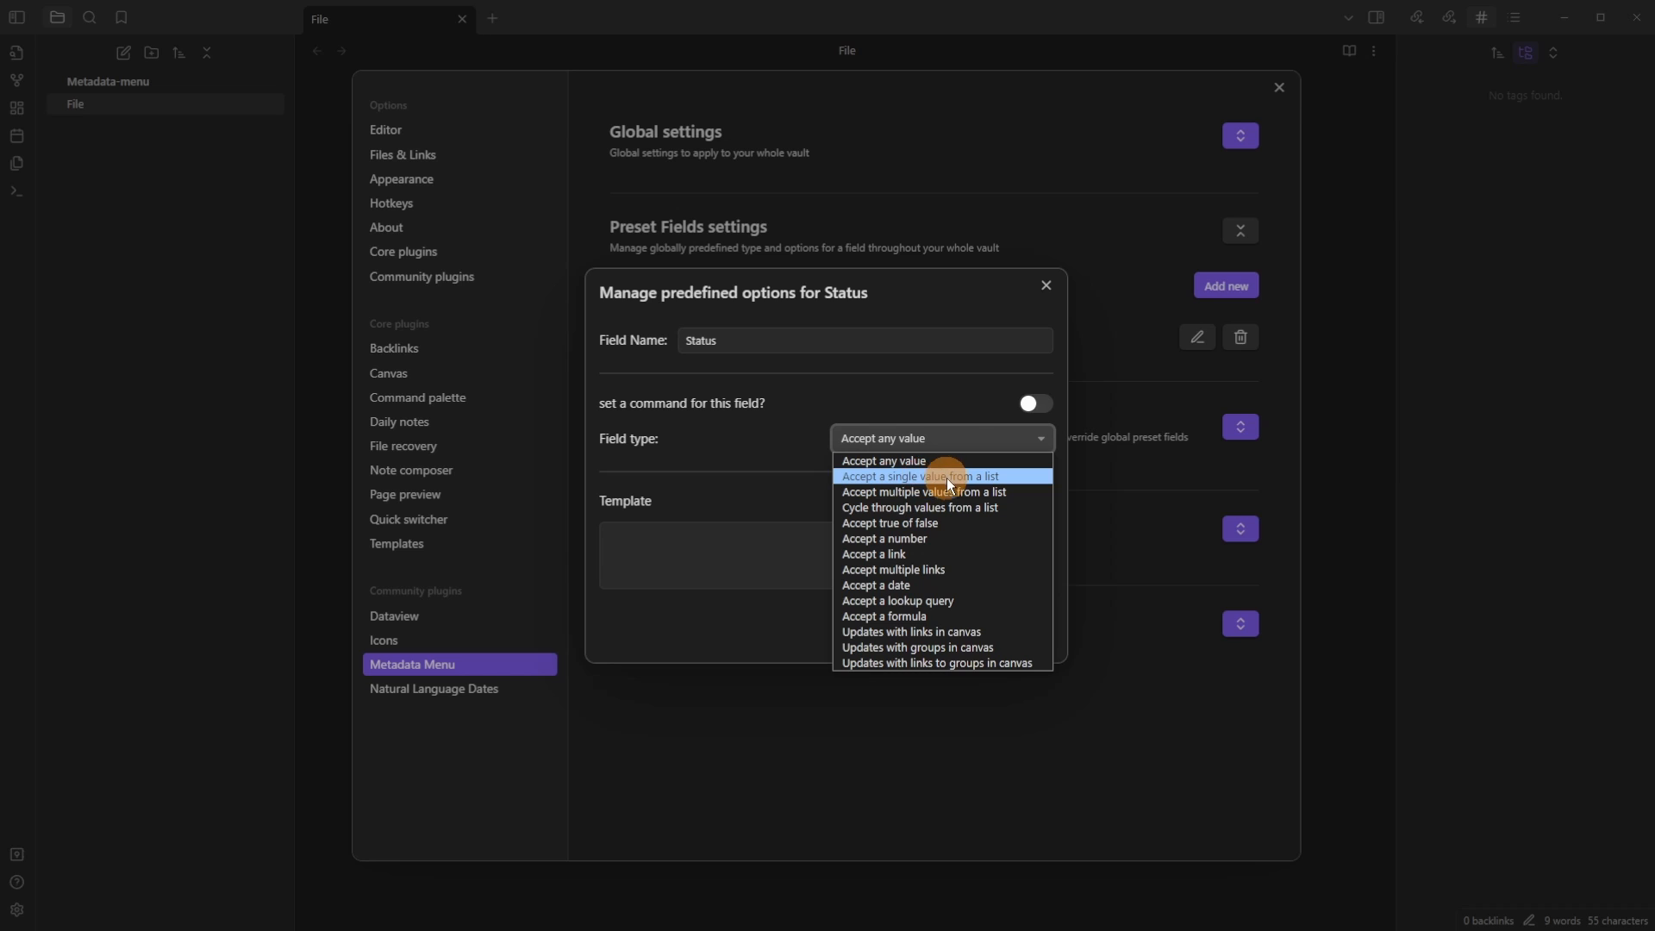
{"action": "left_click", "coordinate": [924, 479]}
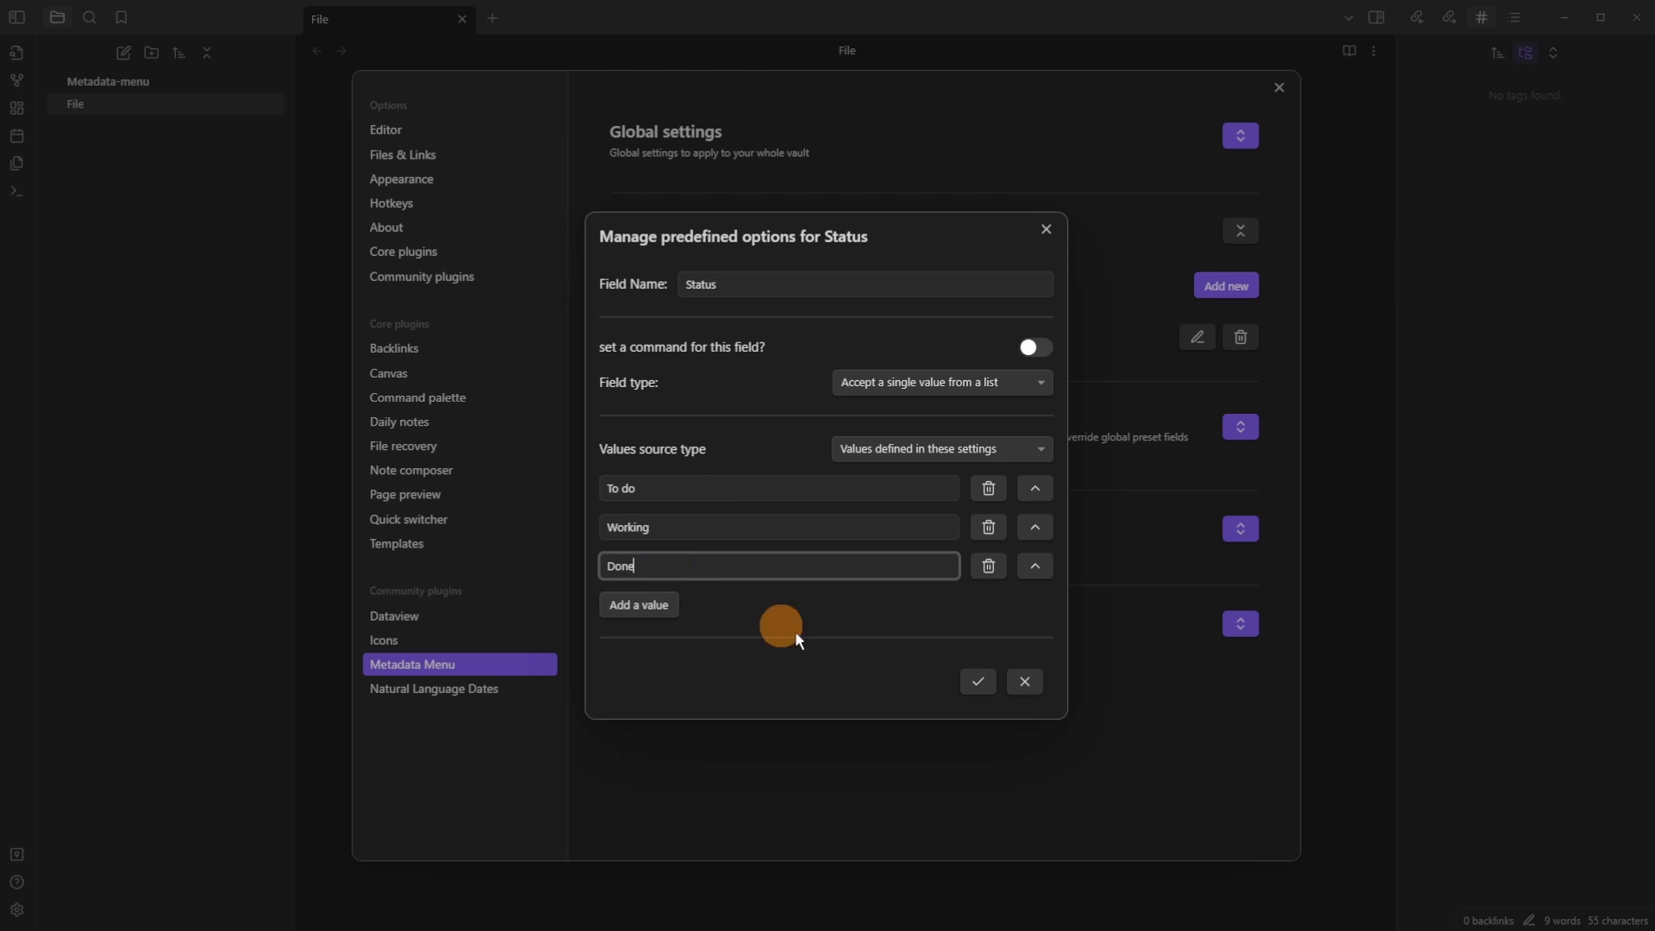
{"action": "left_click", "coordinate": [978, 682]}
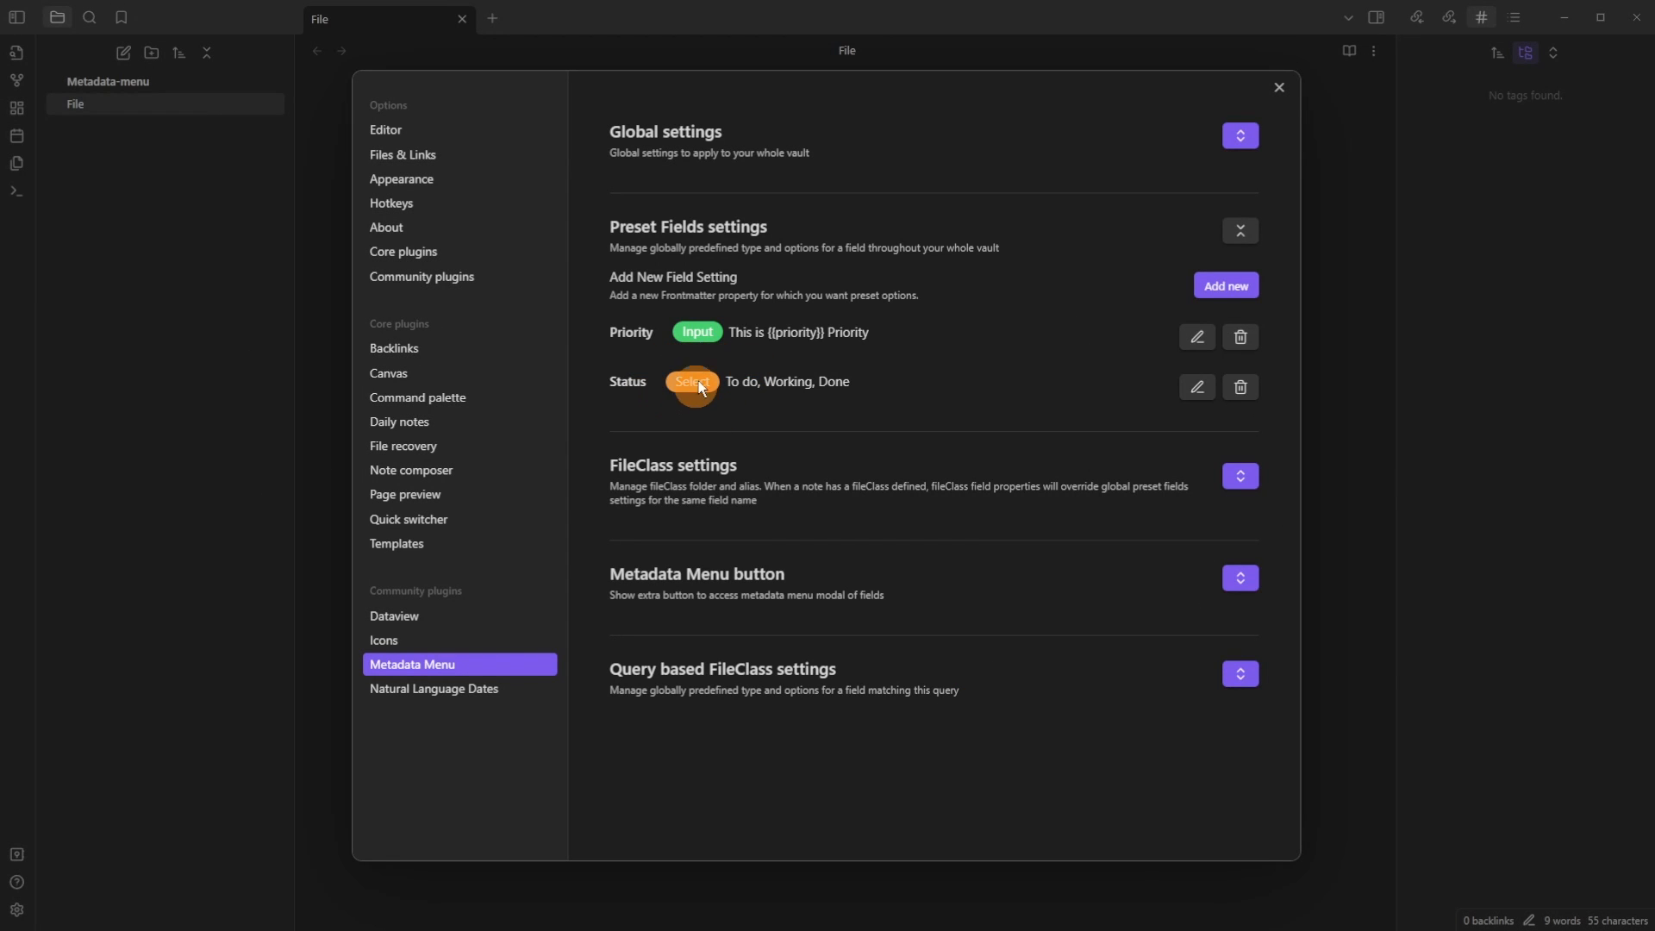
{"action": "key", "text": "Escape"}
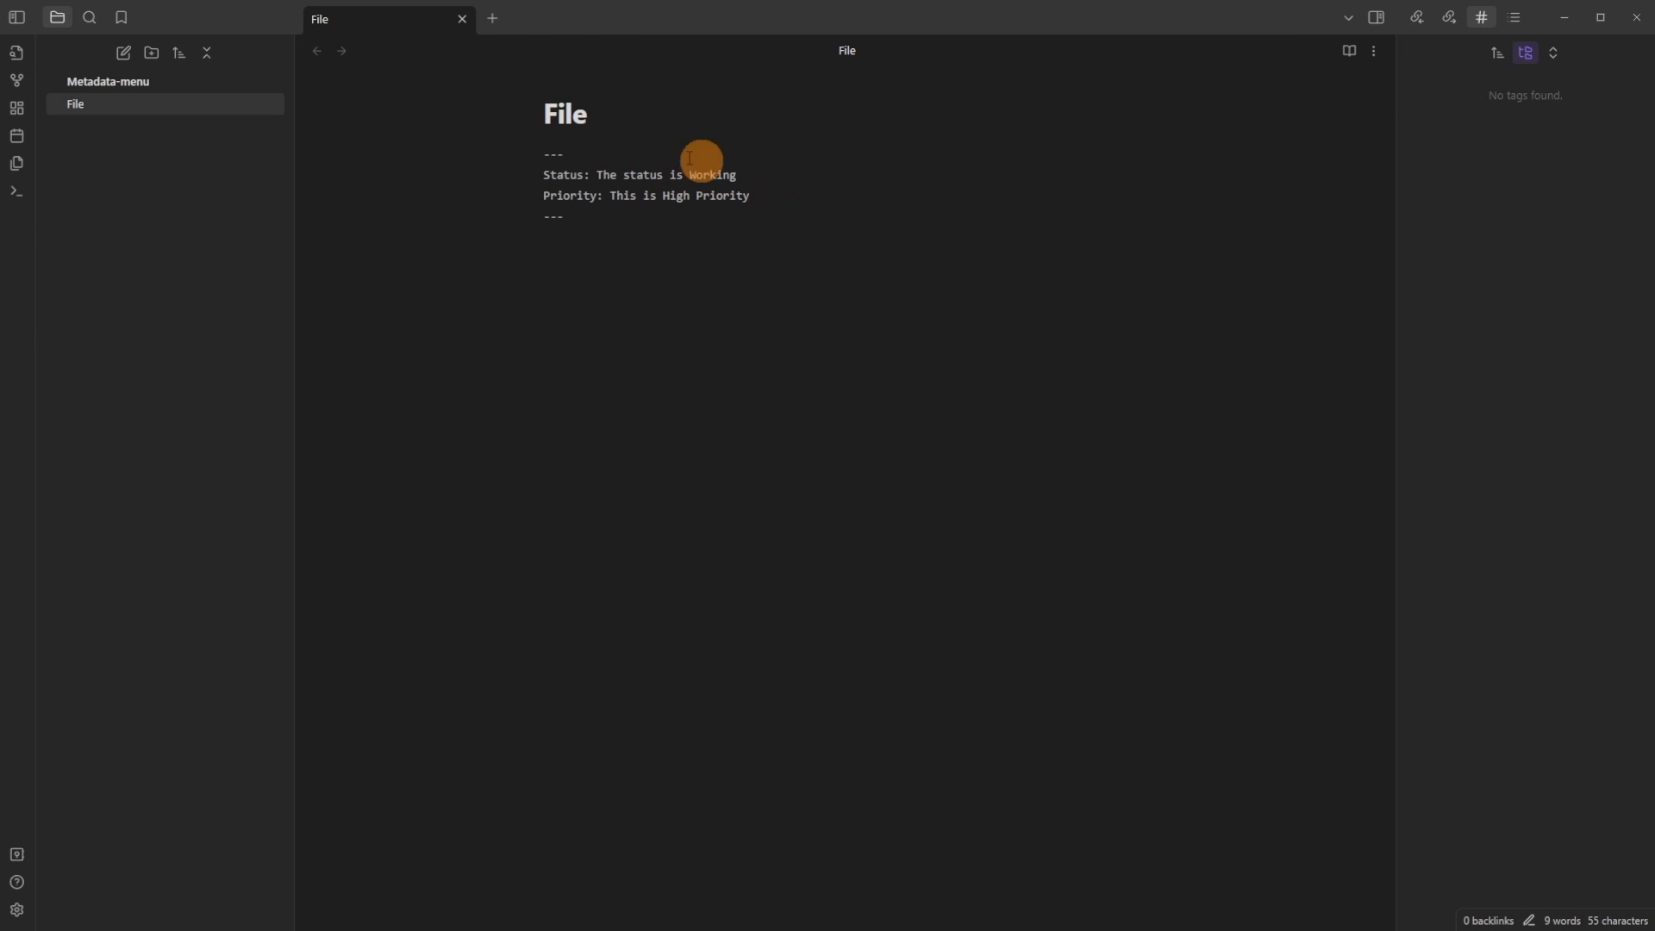
Step: Update the note's Status field to "Working" through its field options
{"action": "right_click", "coordinate": [417, 26]}
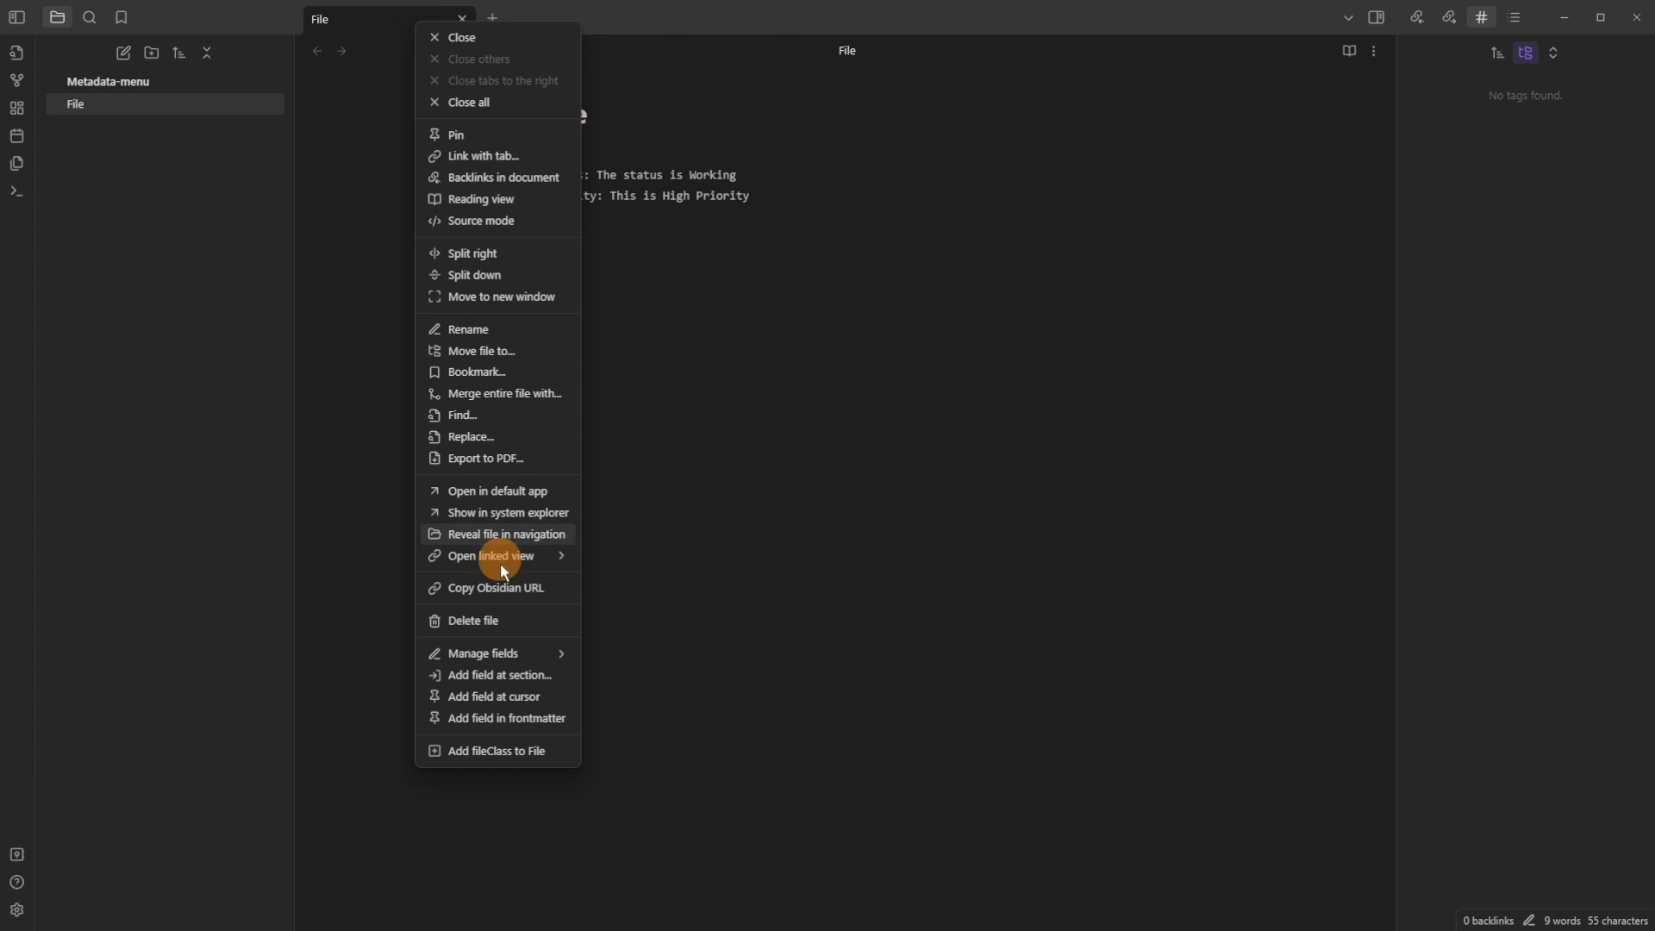
{"action": "mouse_move", "coordinate": [499, 655]}
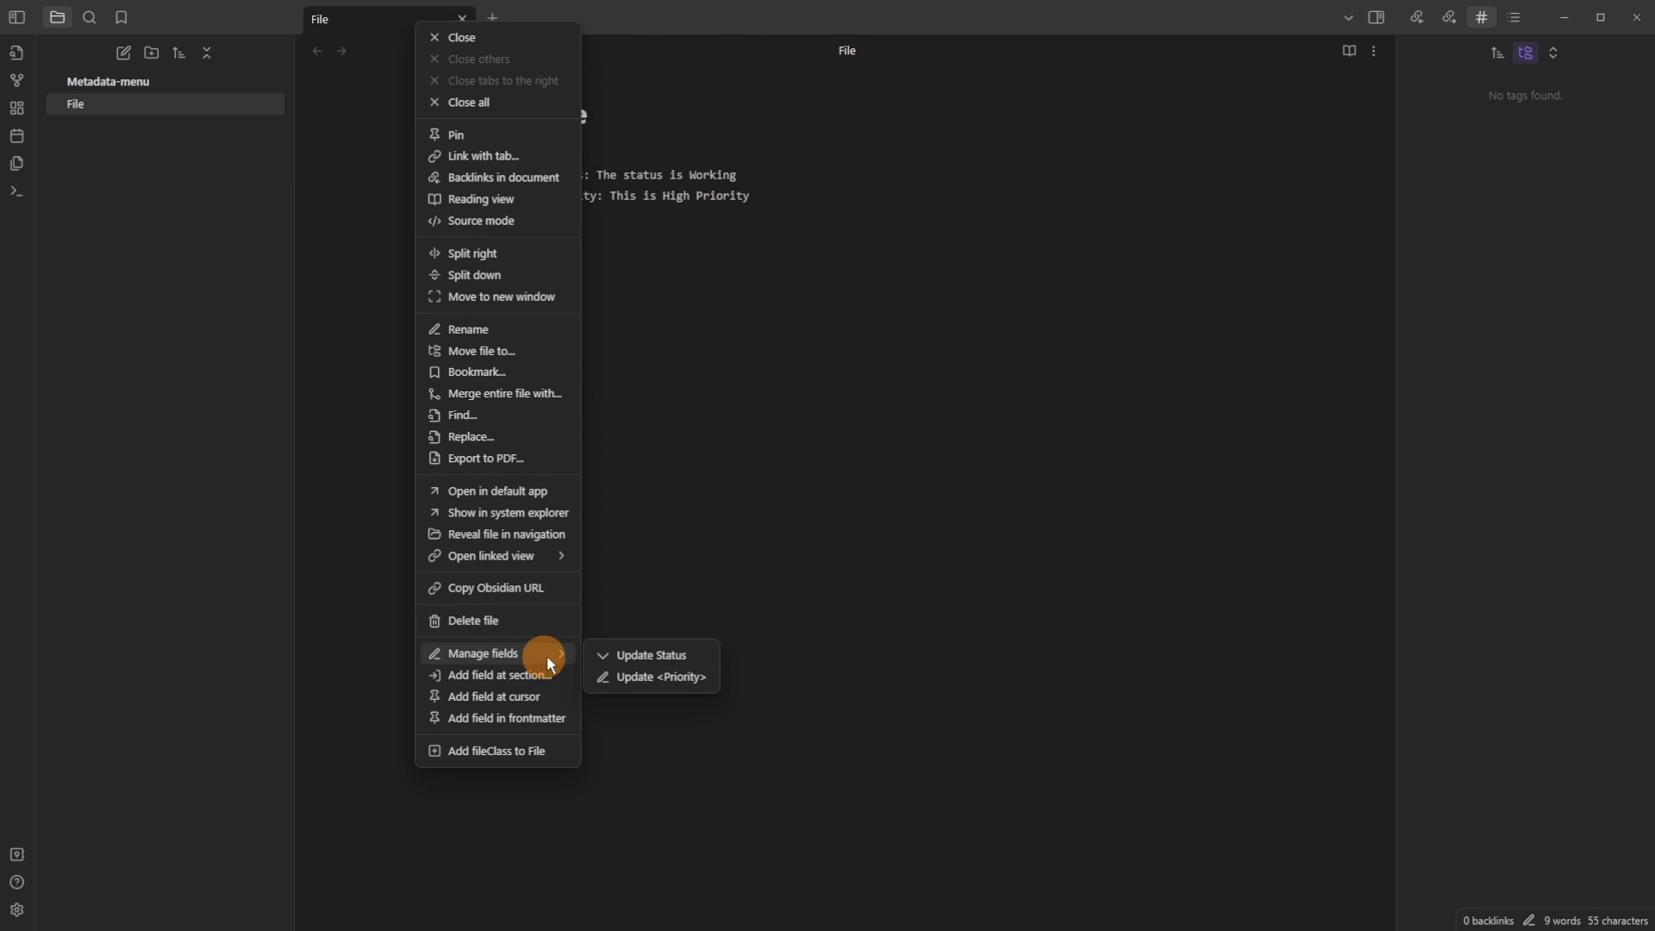
{"action": "left_click", "coordinate": [674, 656]}
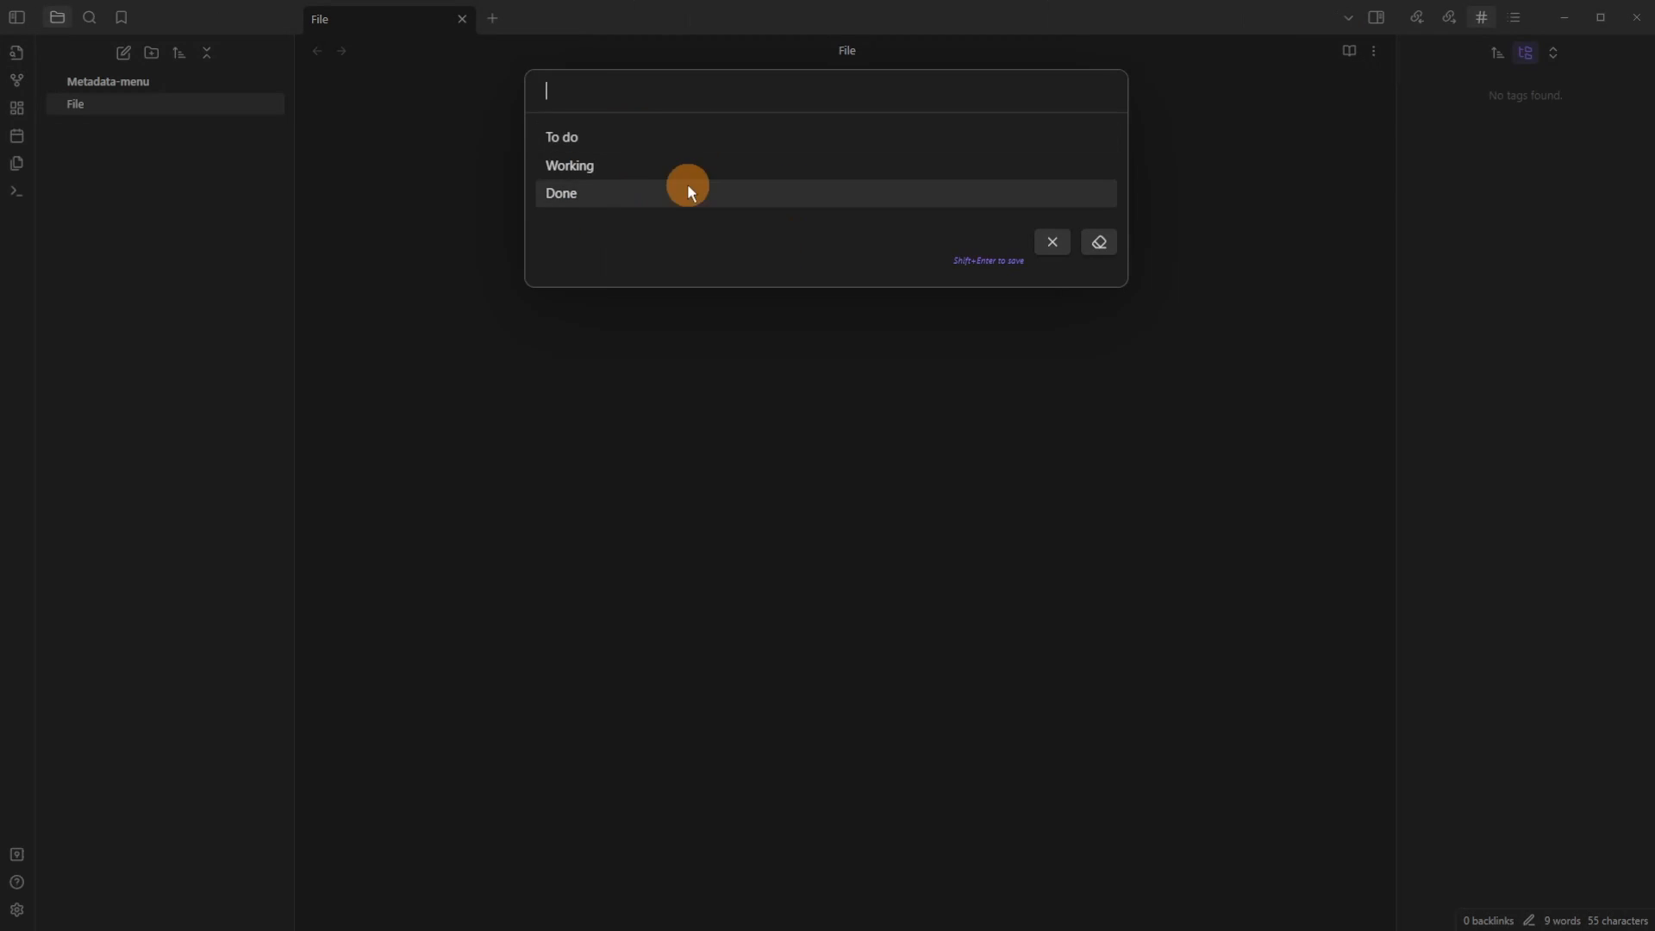
{"action": "left_click", "coordinate": [620, 169]}
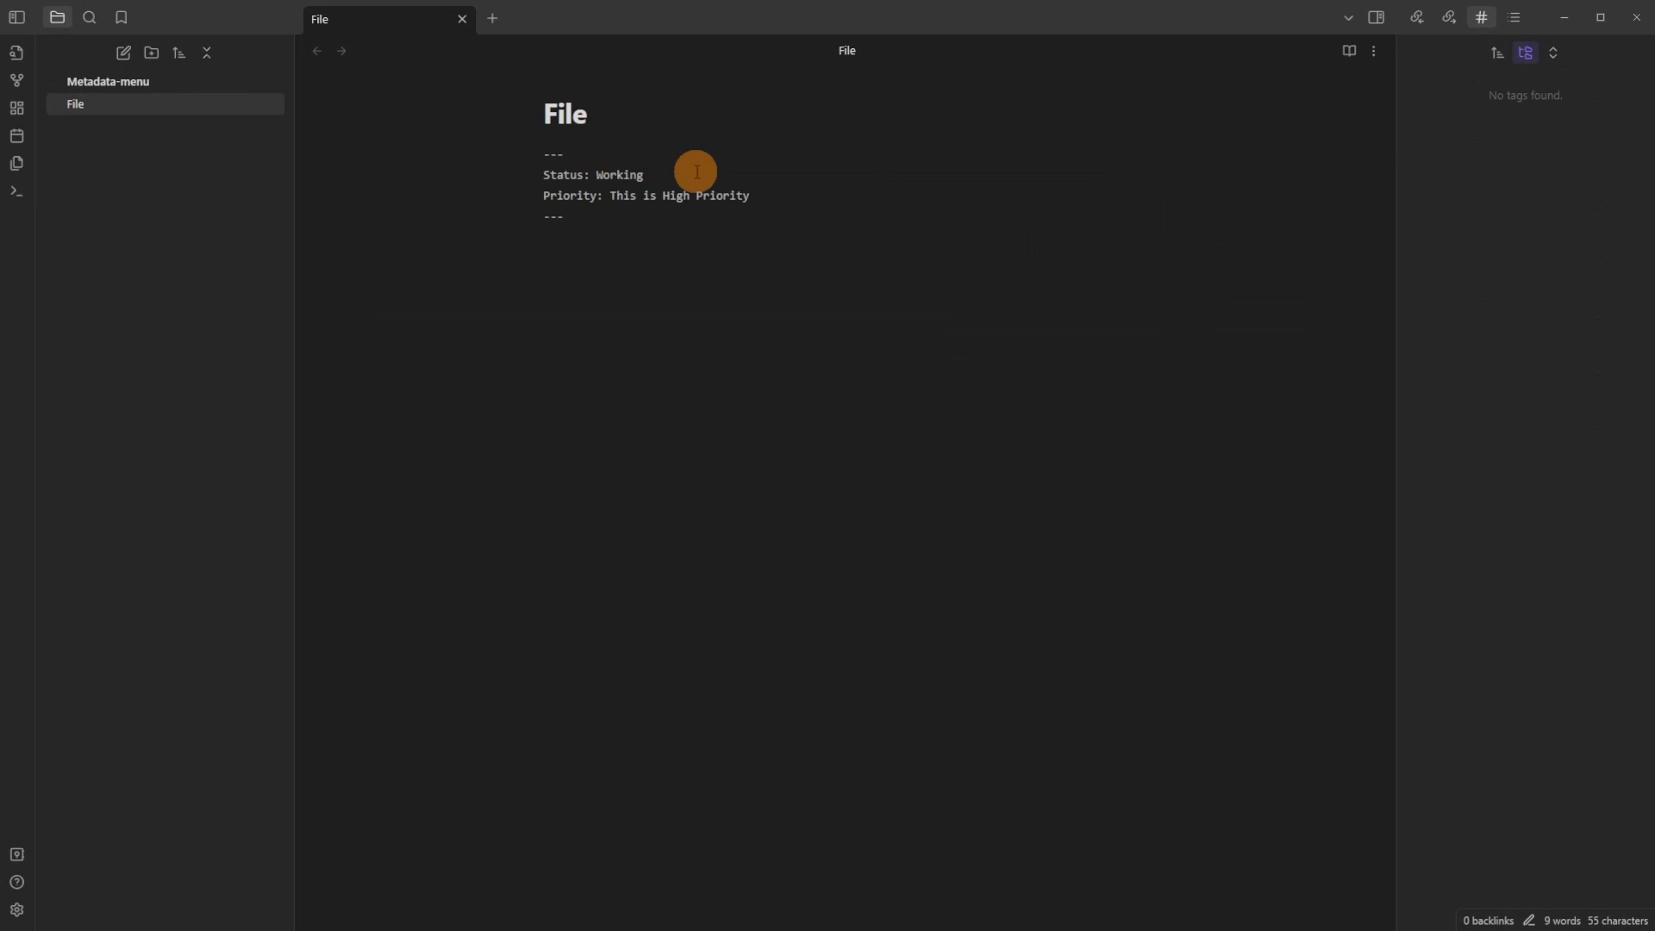
Step: Clear the Status value directly in the frontmatter and pick "To do" from the autocomplete suggestions
{"action": "left_click_drag", "start_coordinate": [698, 172], "coordinate": [514, 173]}
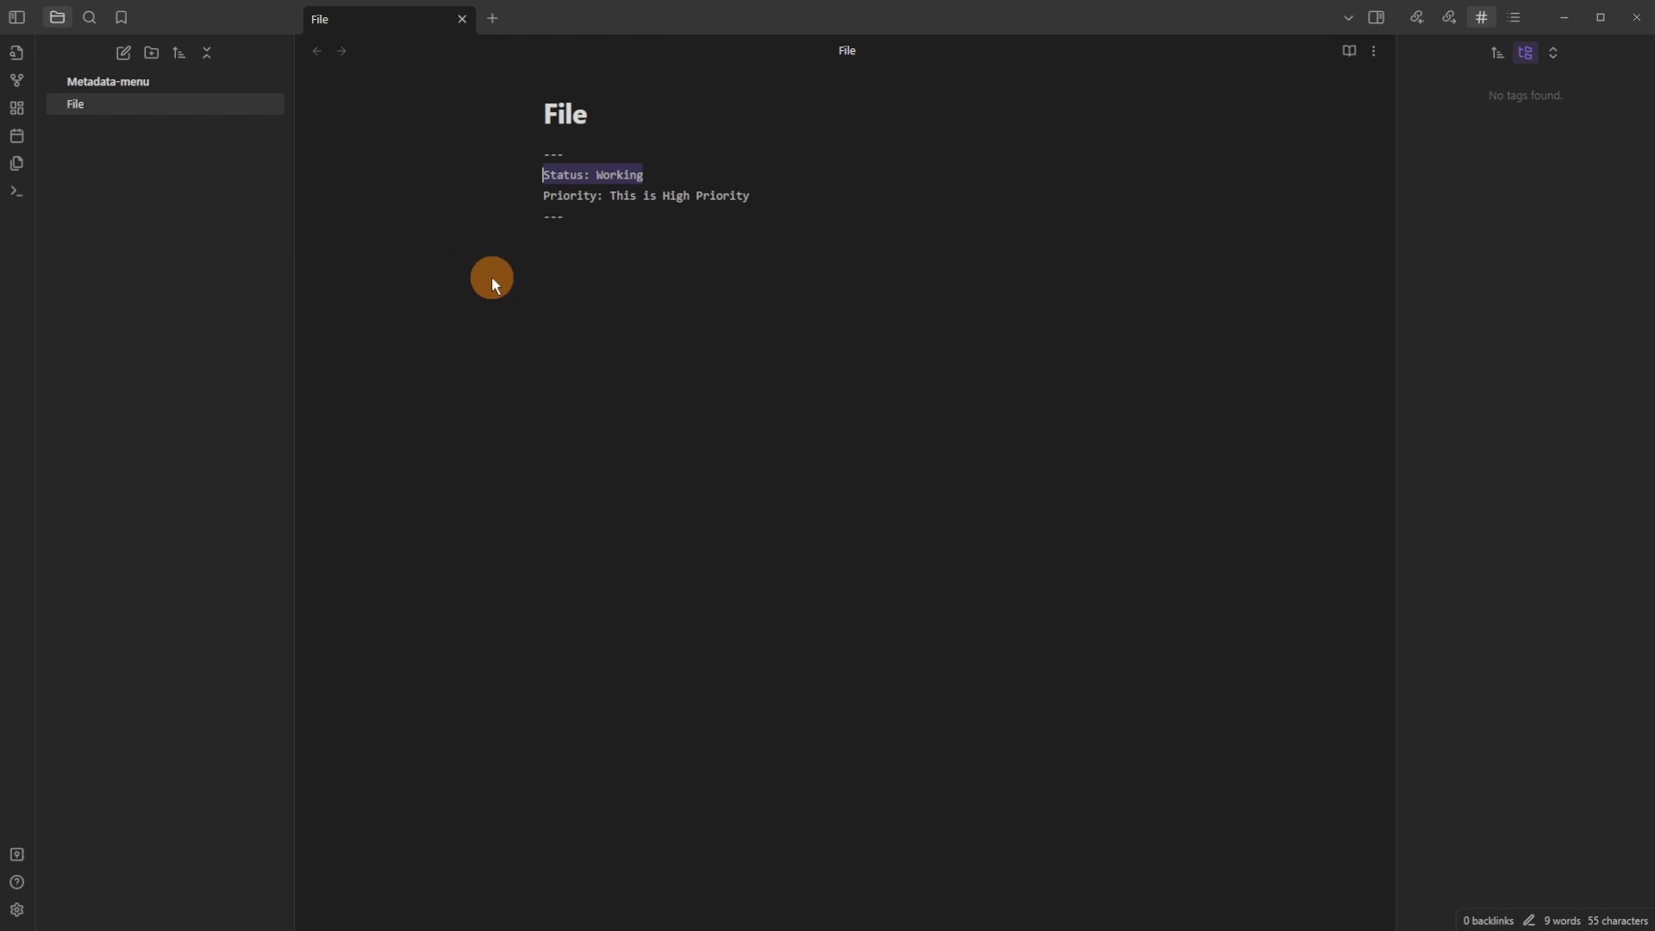
{"action": "left_click", "coordinate": [682, 177]}
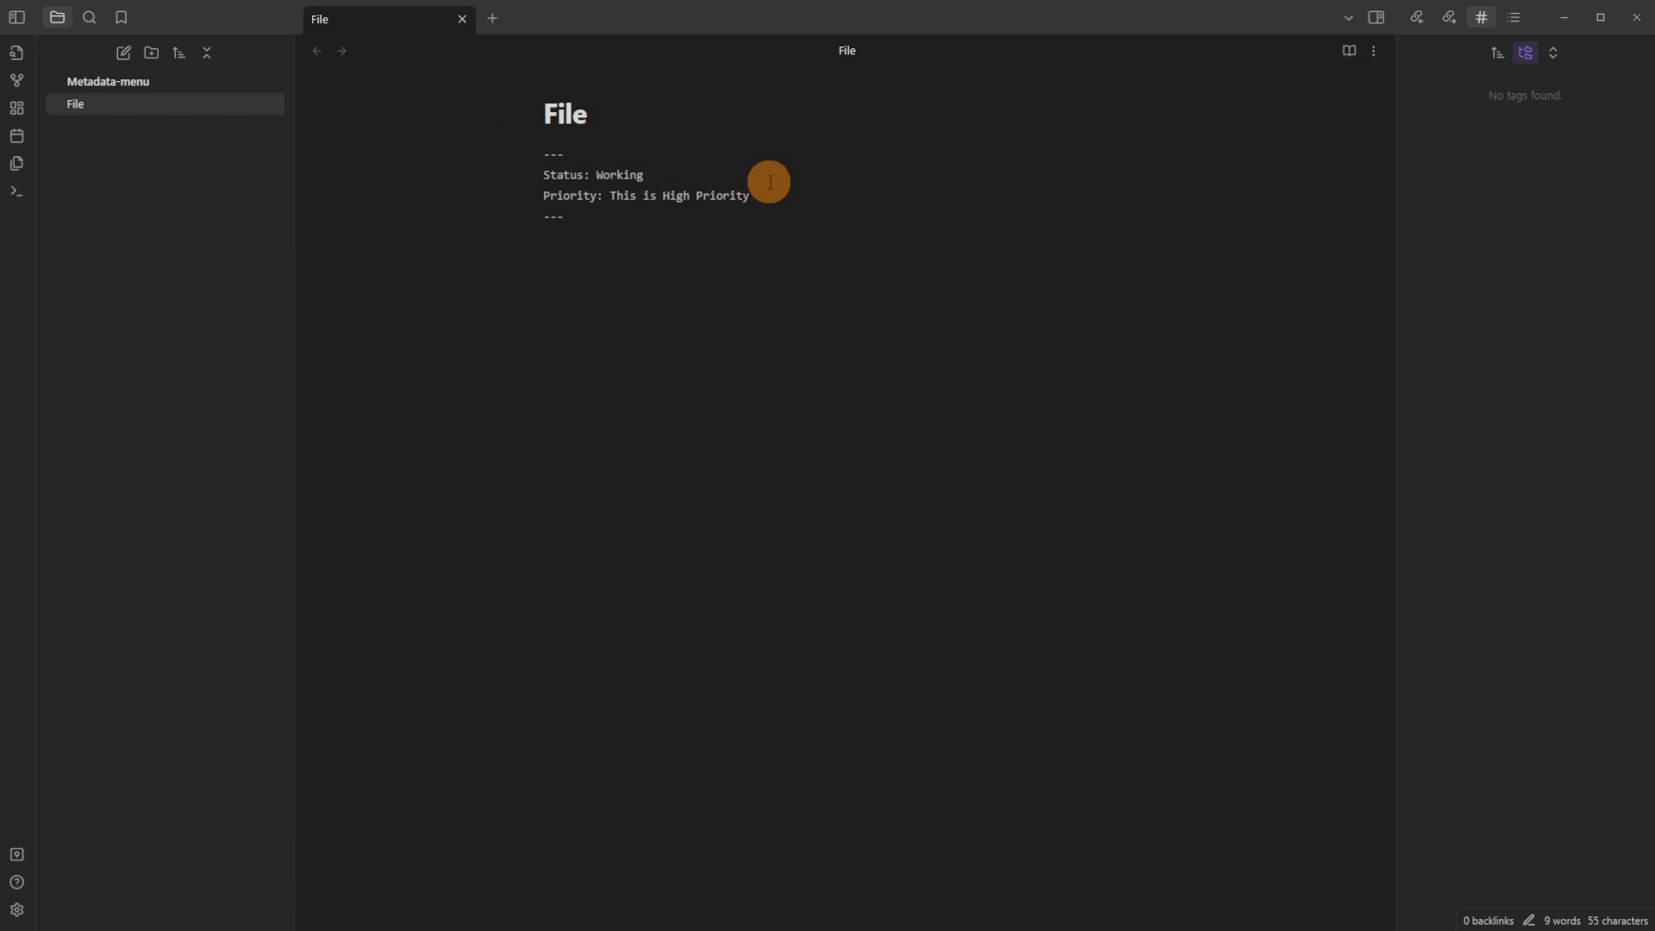
{"action": "key", "text": "ctrl+BackSpace"}
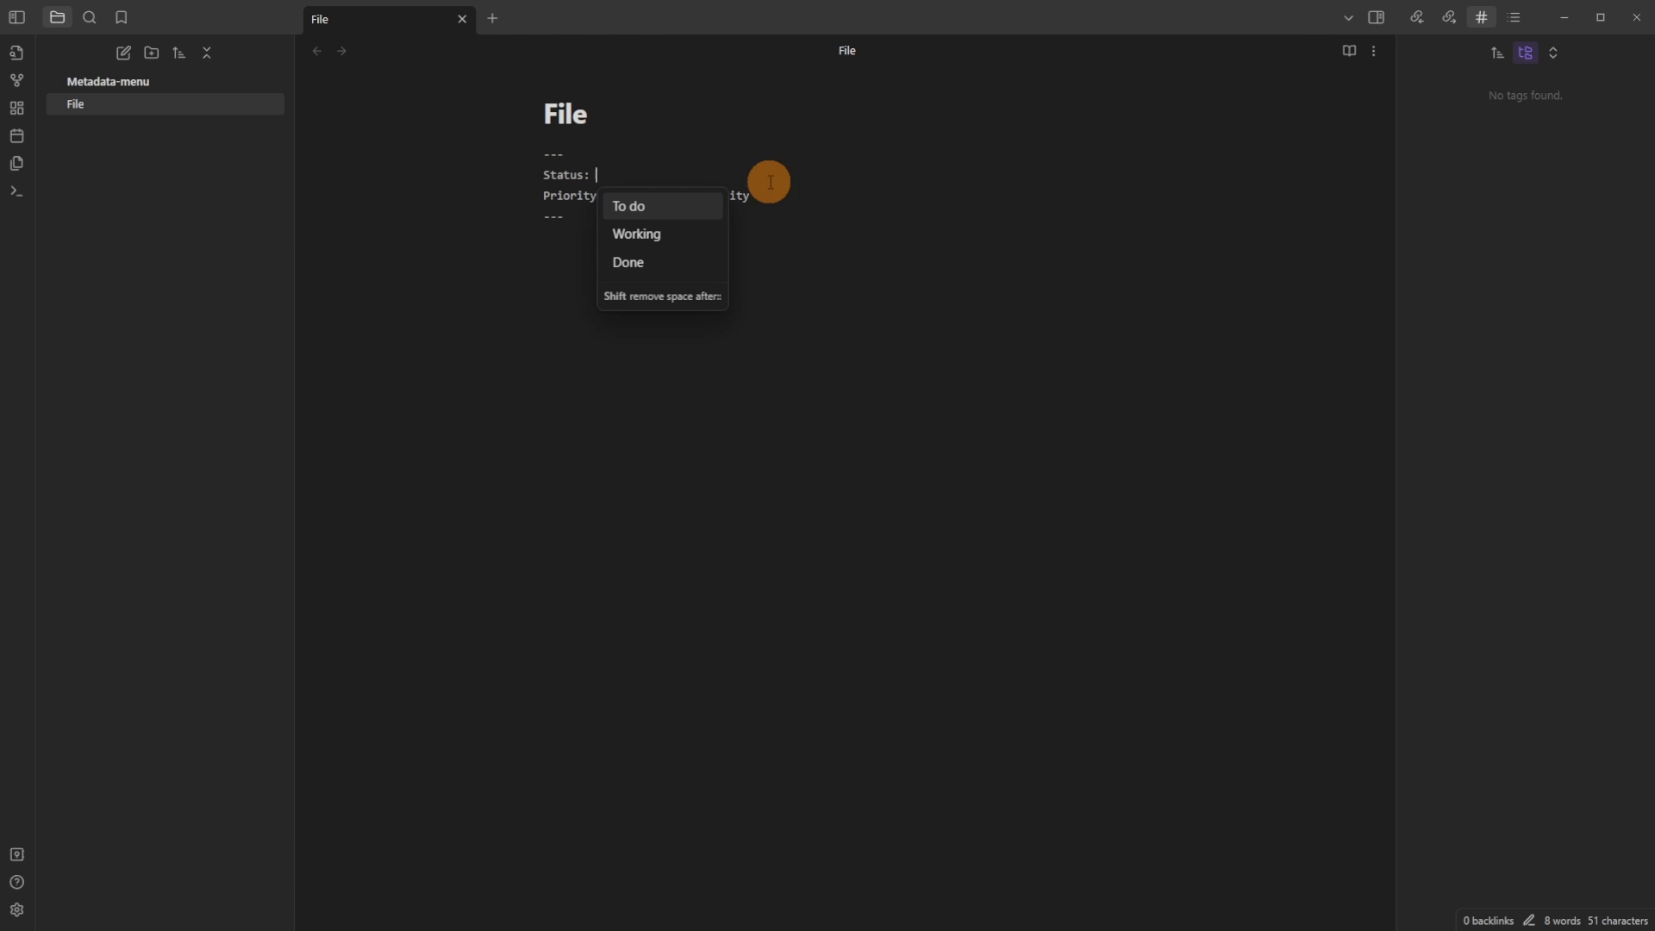
{"action": "left_click", "coordinate": [639, 207]}
Step: Inspect the Autocomplete option in the Metadata Menu global settings
{"action": "key", "text": "ctrl+comma"}
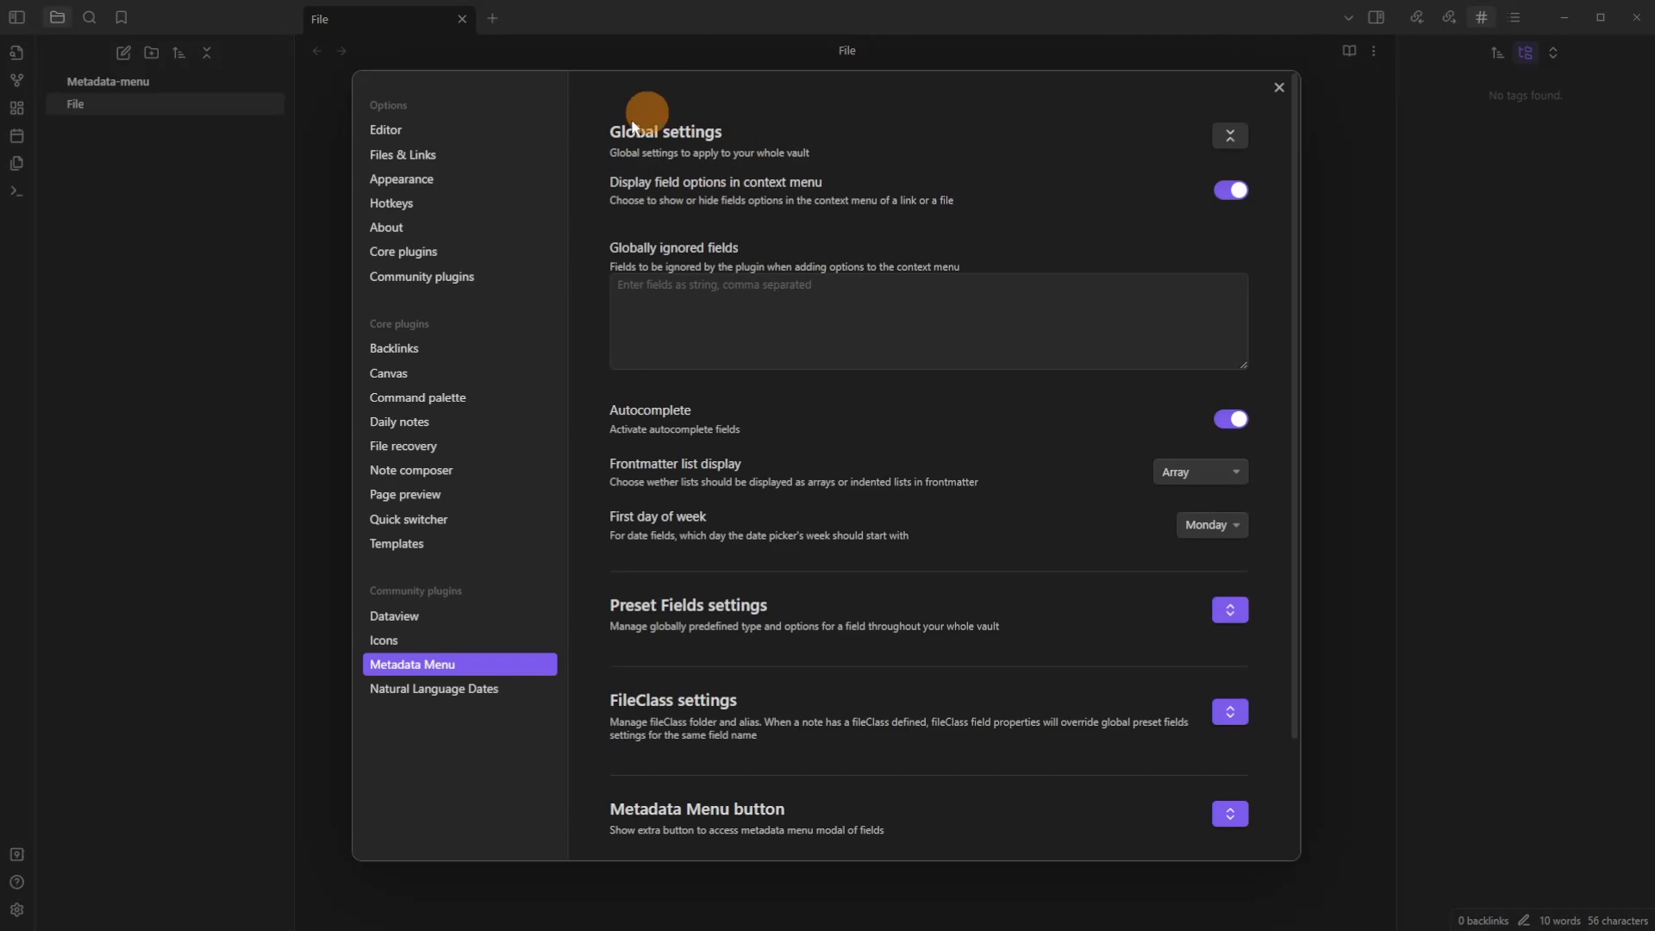
{"action": "left_click", "coordinate": [1229, 424]}
{"action": "left_click", "coordinate": [1322, 350]}
Step: Delete the Status value in the frontmatter and choose "Working" from the autocomplete suggestions
{"action": "key", "text": "BackSpace"}
{"action": "key", "text": "BackSpace"}
{"action": "key", "text": "BackSpace"}
{"action": "key", "text": "BackSpace"}
{"action": "key", "text": "BackSpace"}
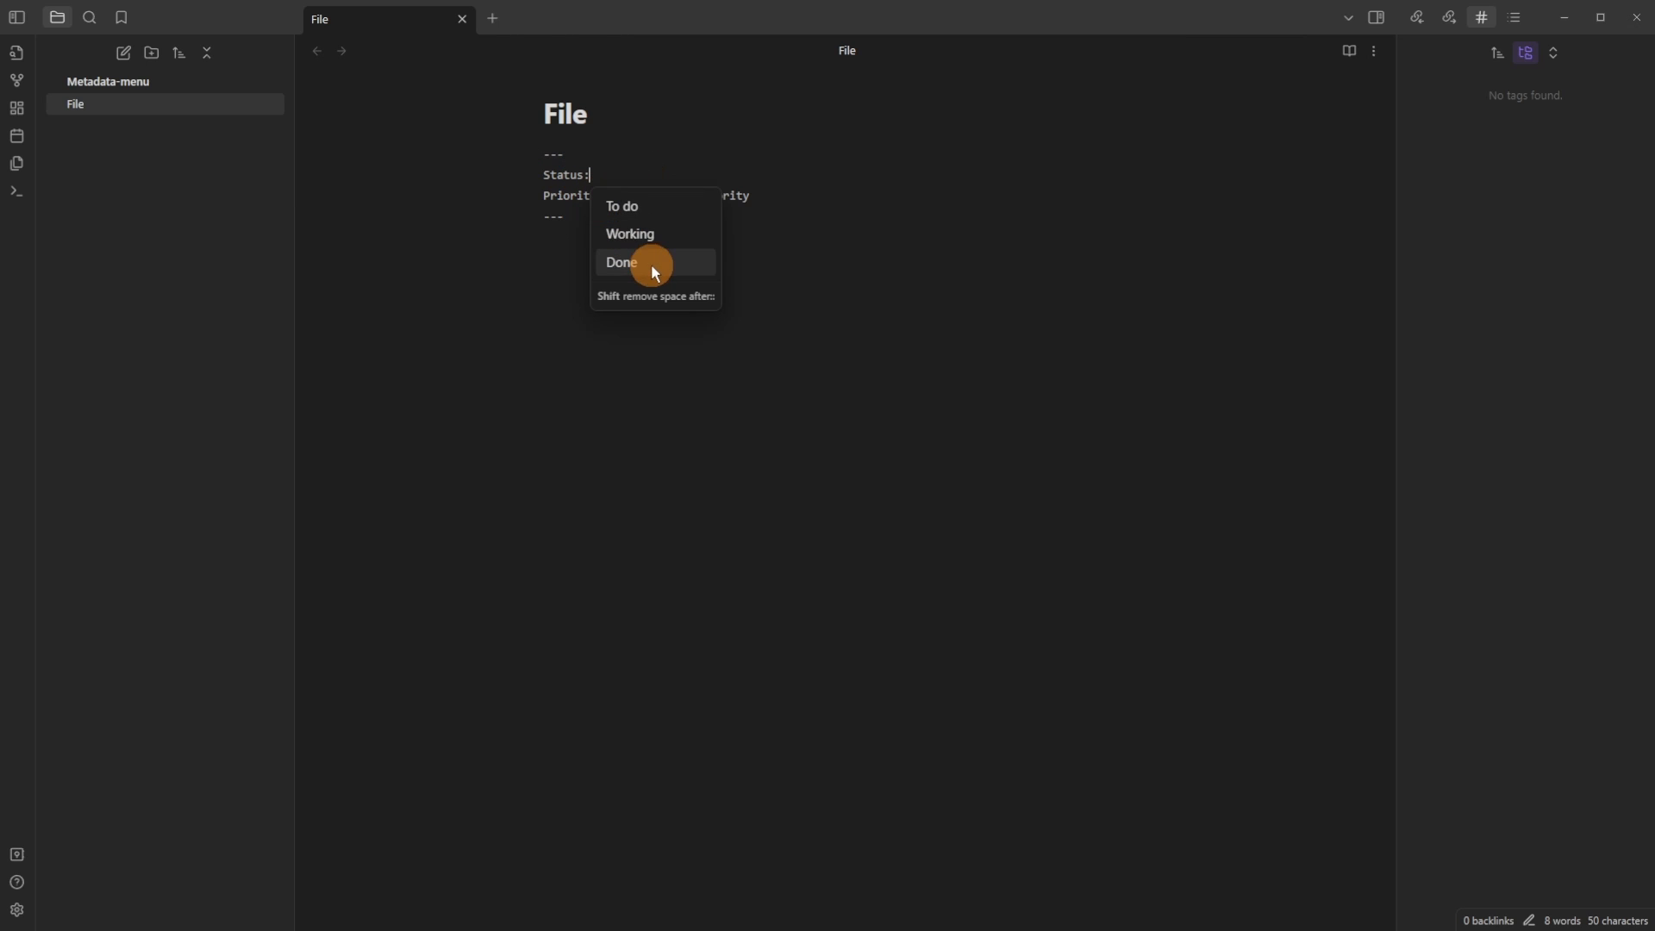
{"action": "left_click", "coordinate": [628, 232]}
Step: Add a preset field "Topic" accepting multiple values from a list: Cognition, Learning, Pedagogy and Andragogy
{"action": "key", "text": "ctrl+comma"}
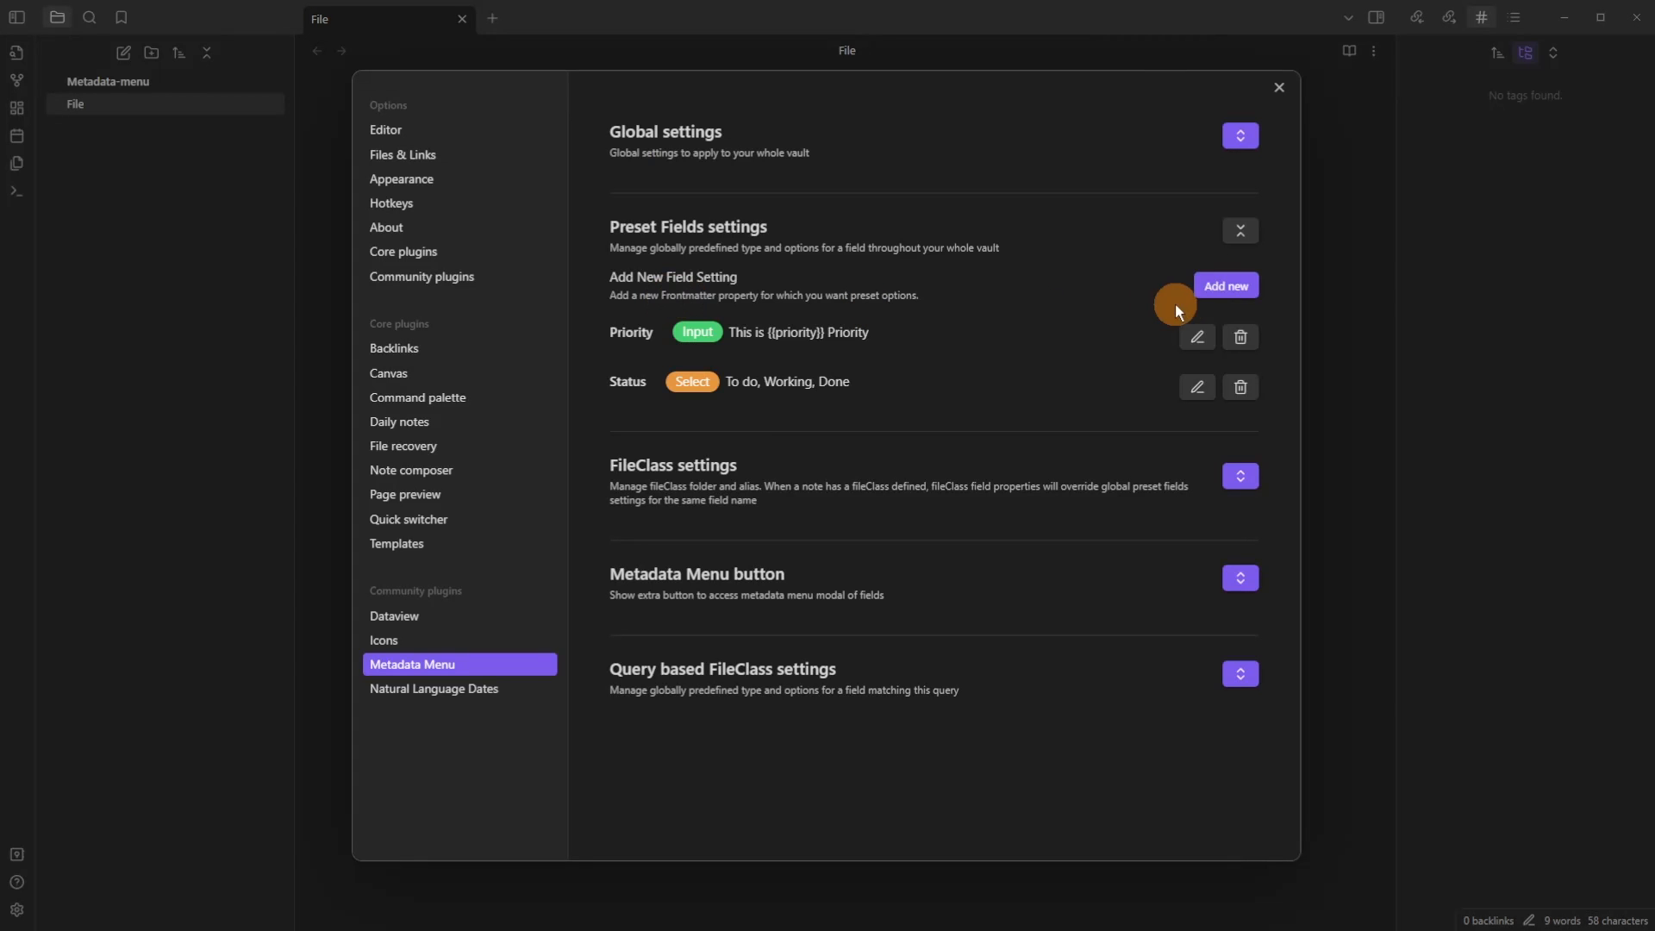
{"action": "left_click", "coordinate": [1227, 288]}
{"action": "type", "text": "Topic"}
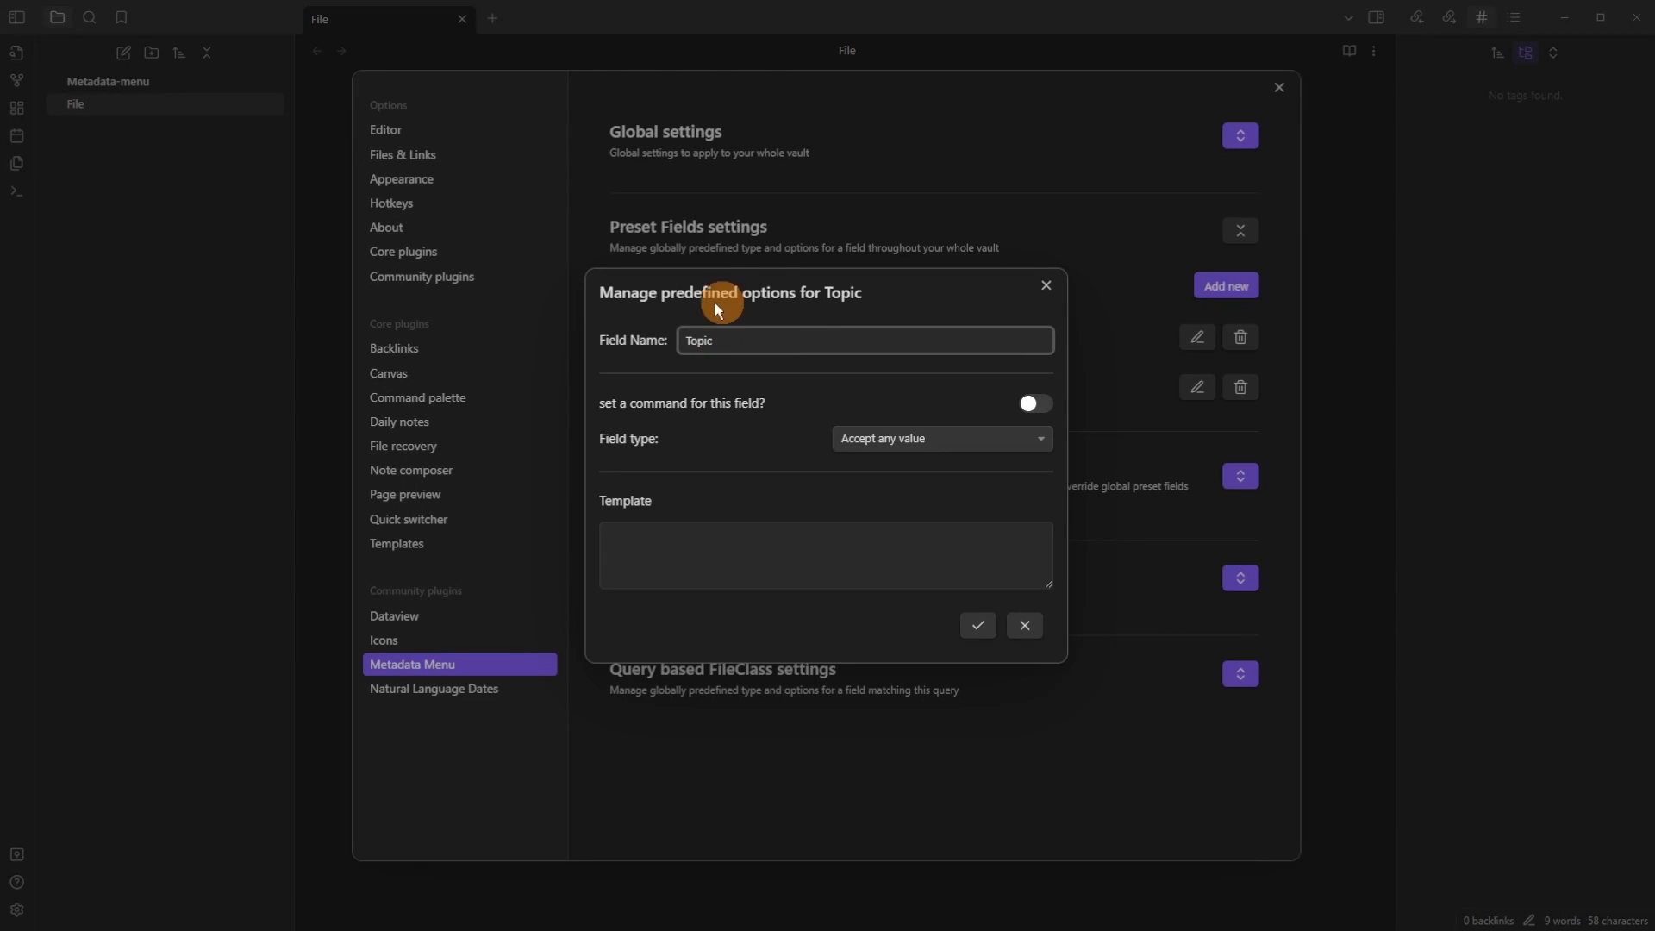
{"action": "left_click", "coordinate": [881, 438]}
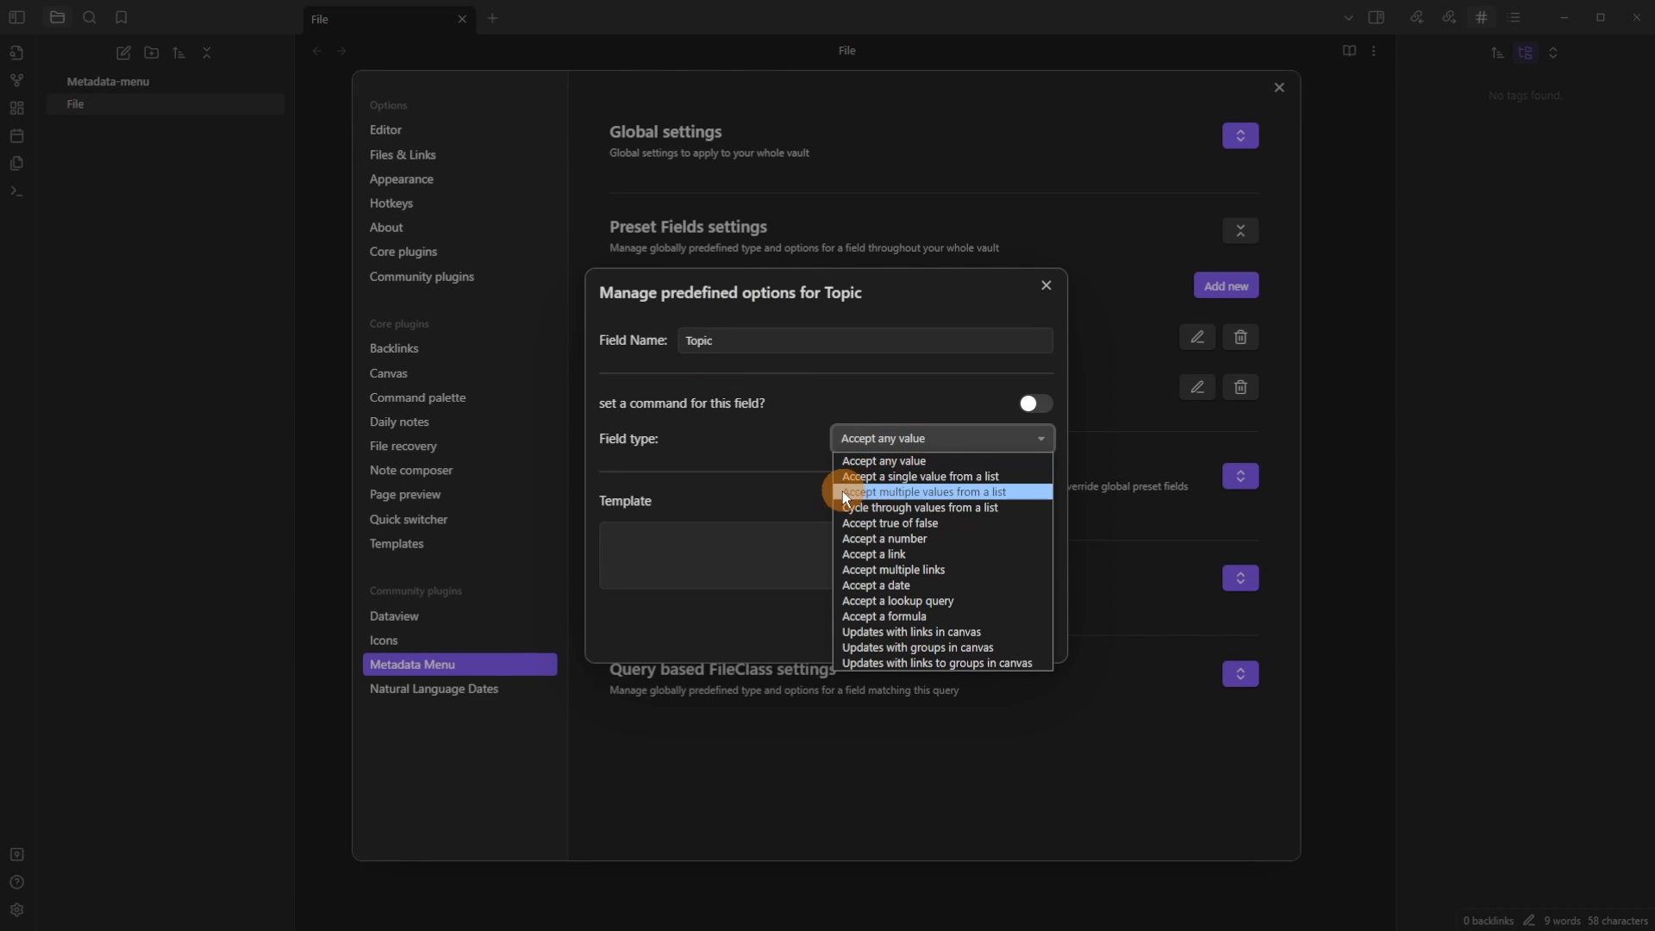
{"action": "left_click", "coordinate": [949, 492]}
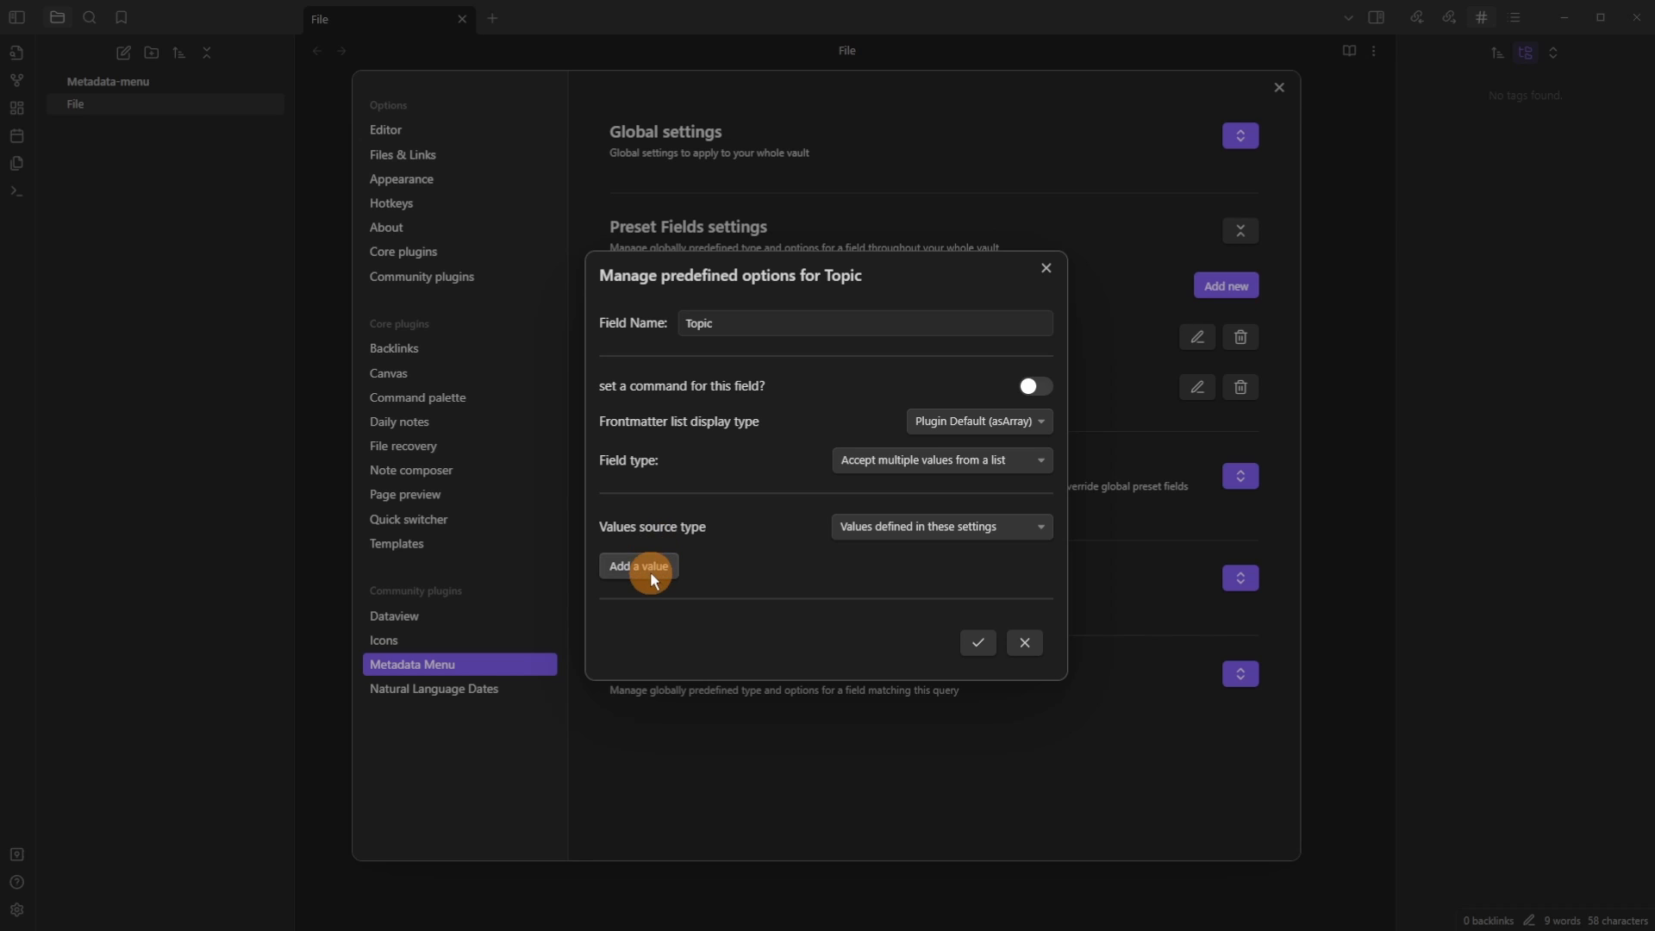
{"action": "left_click", "coordinate": [652, 571]}
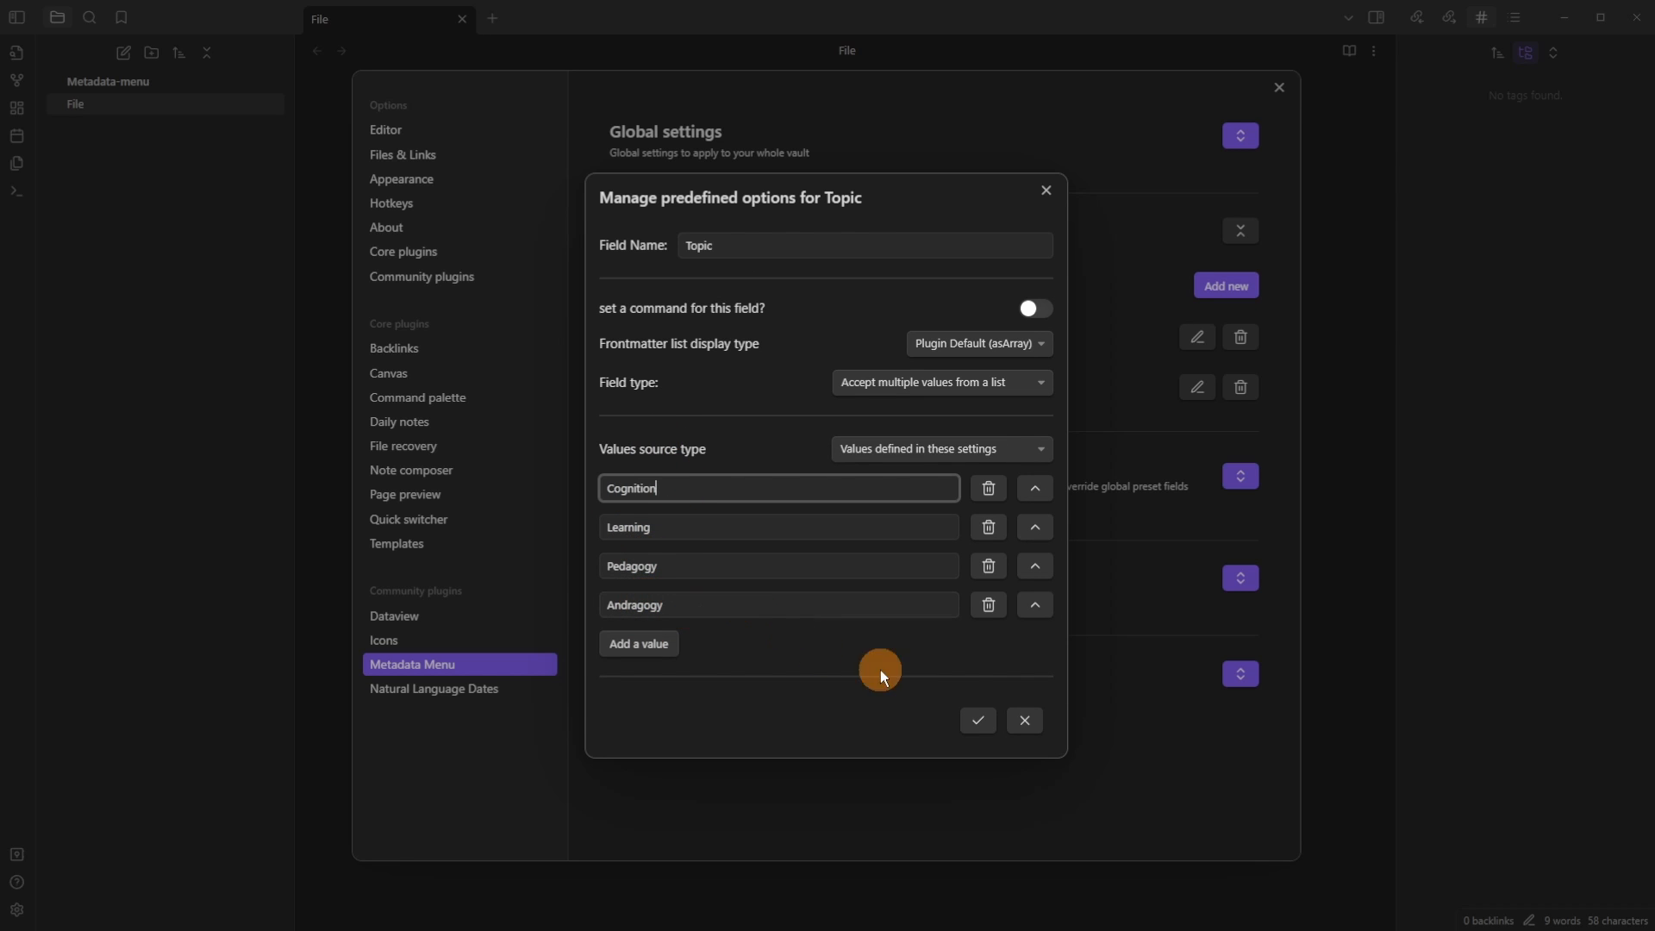
{"action": "left_click", "coordinate": [981, 721]}
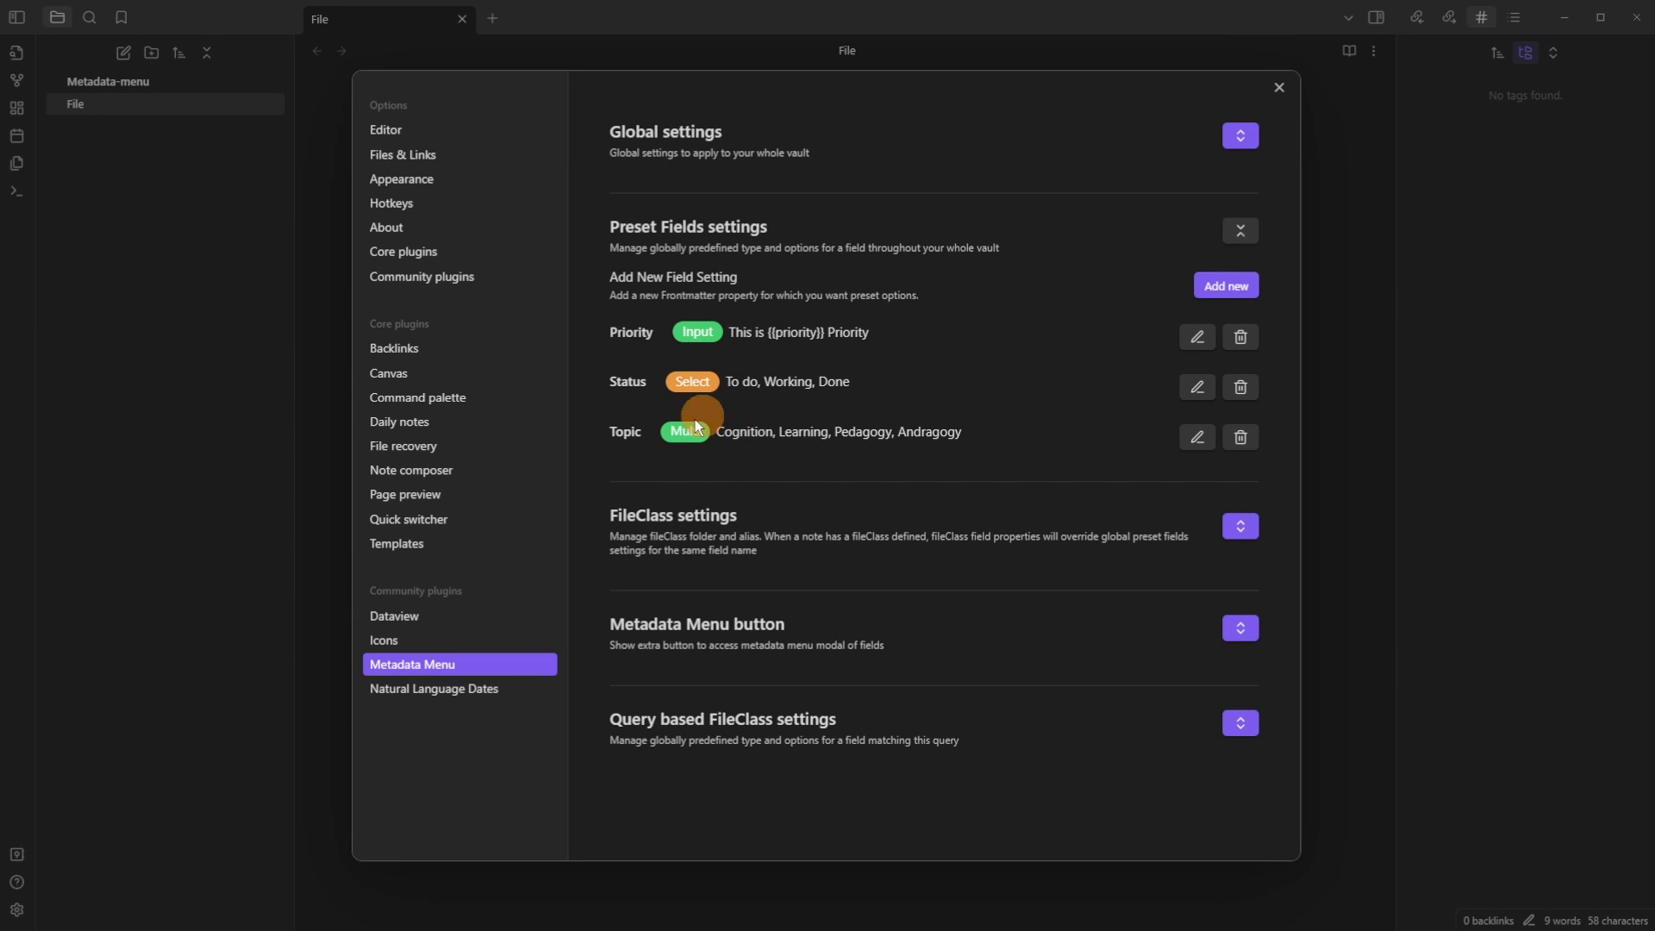
{"action": "key", "text": "Escape"}
Step: Insert the Topic field at the cursor below the note's frontmatter with the values "Learning" and "Pedagogy"
{"action": "right_click", "coordinate": [405, 19]}
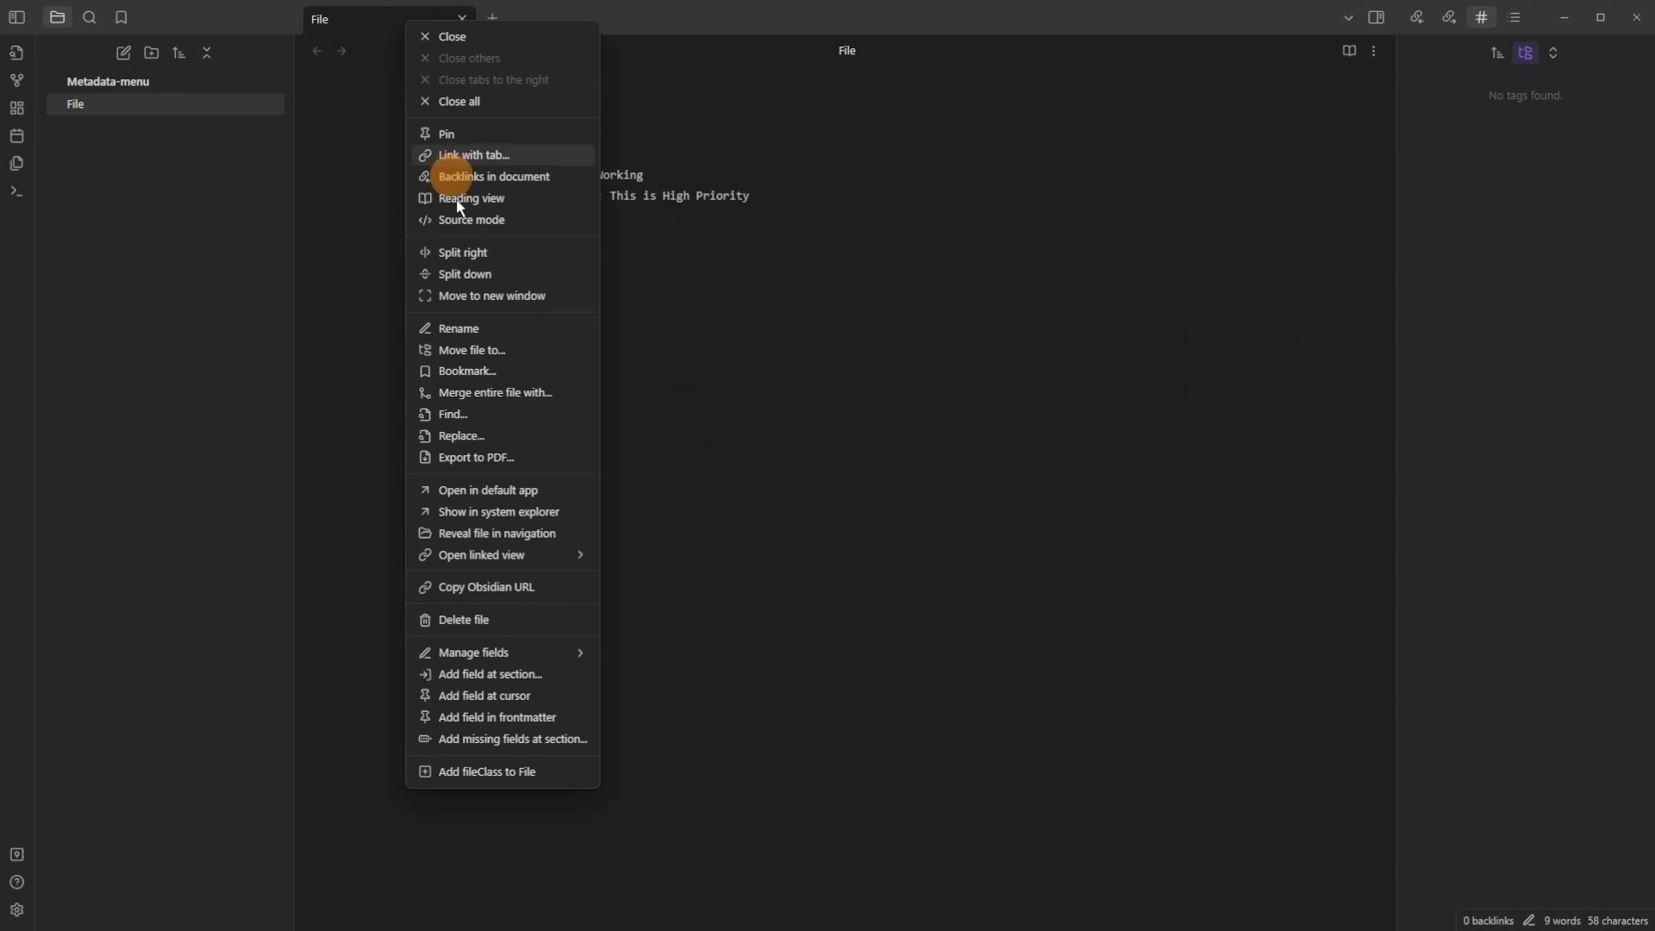
{"action": "mouse_move", "coordinate": [517, 648]}
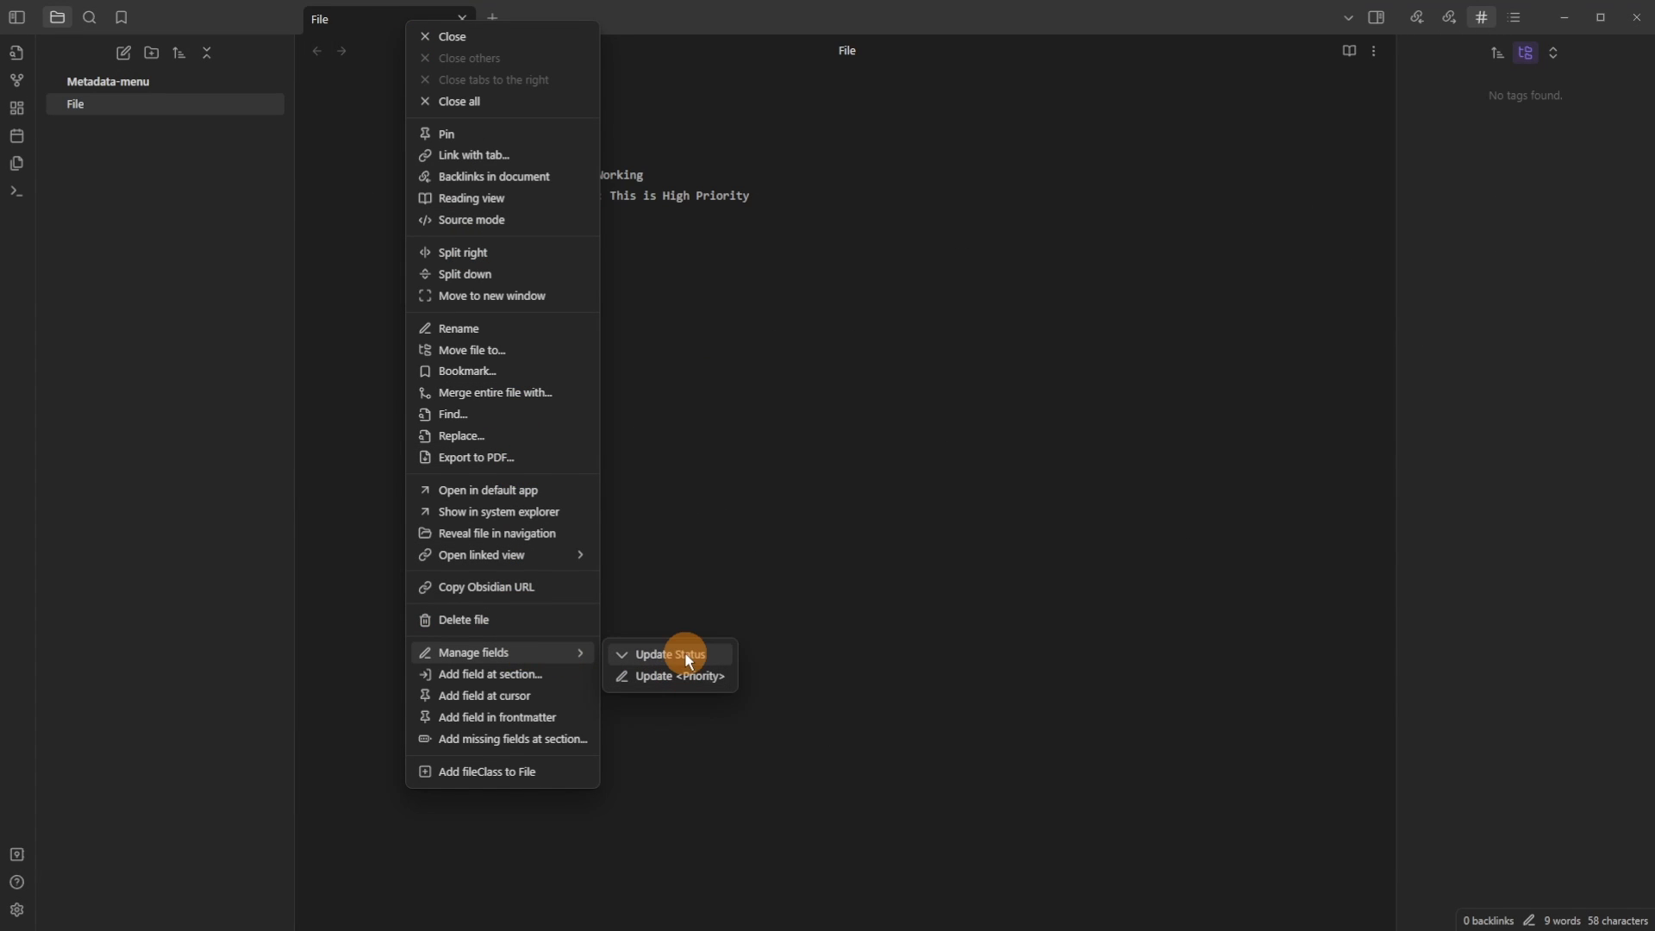
{"action": "left_click", "coordinate": [510, 297]}
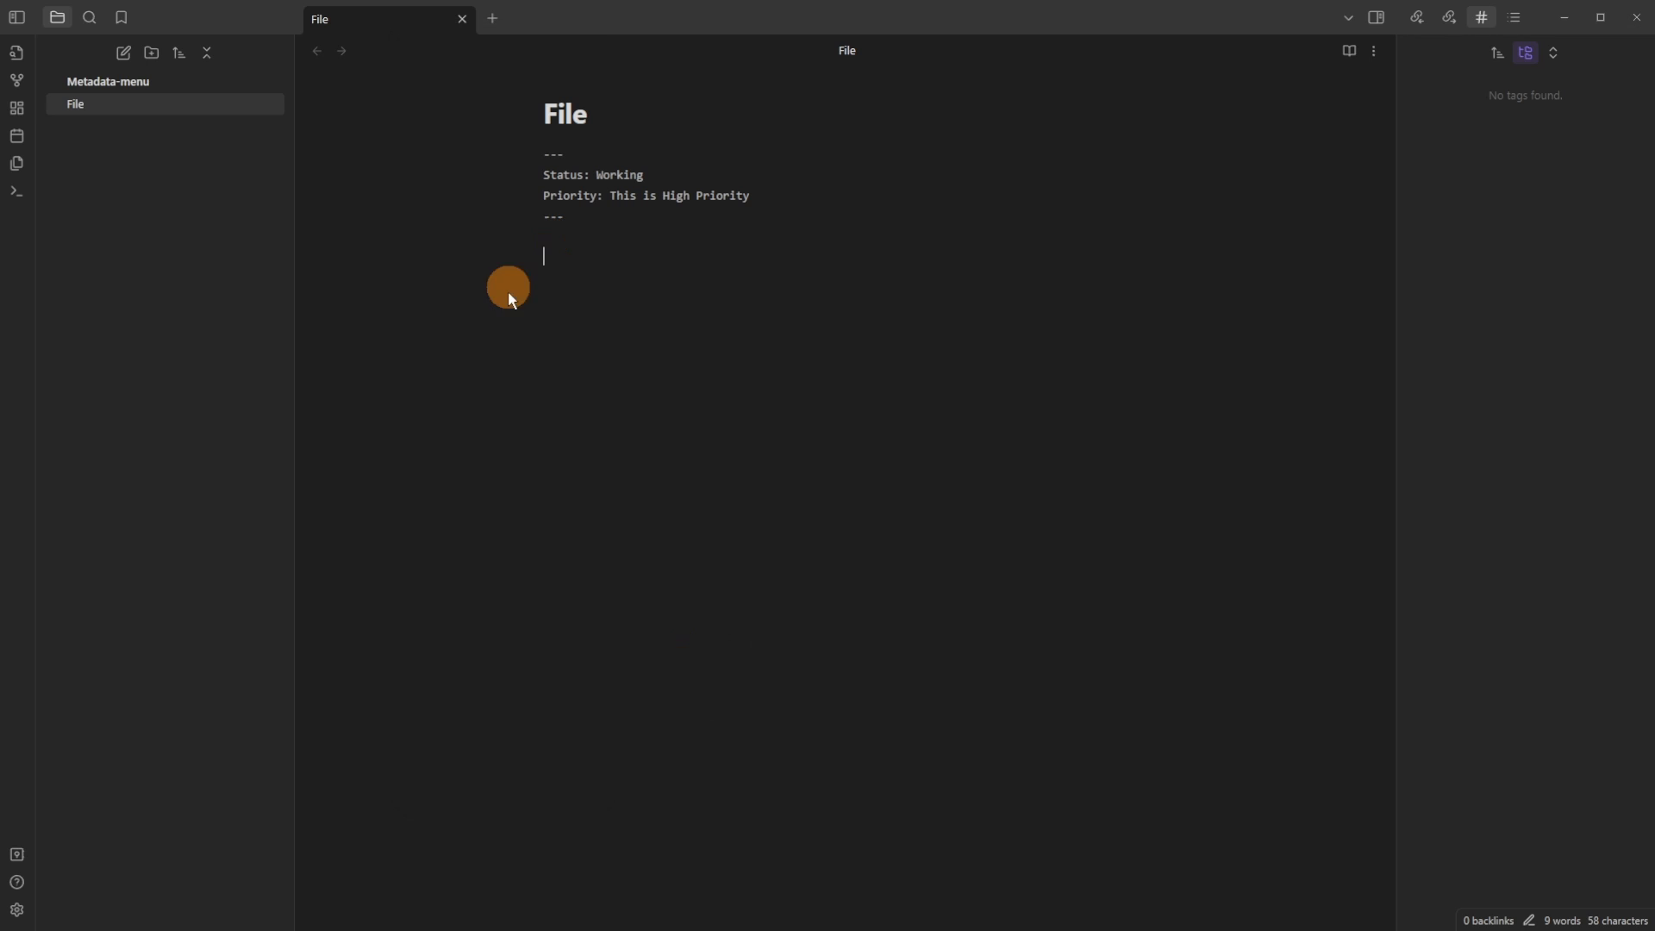
{"action": "right_click", "coordinate": [416, 23]}
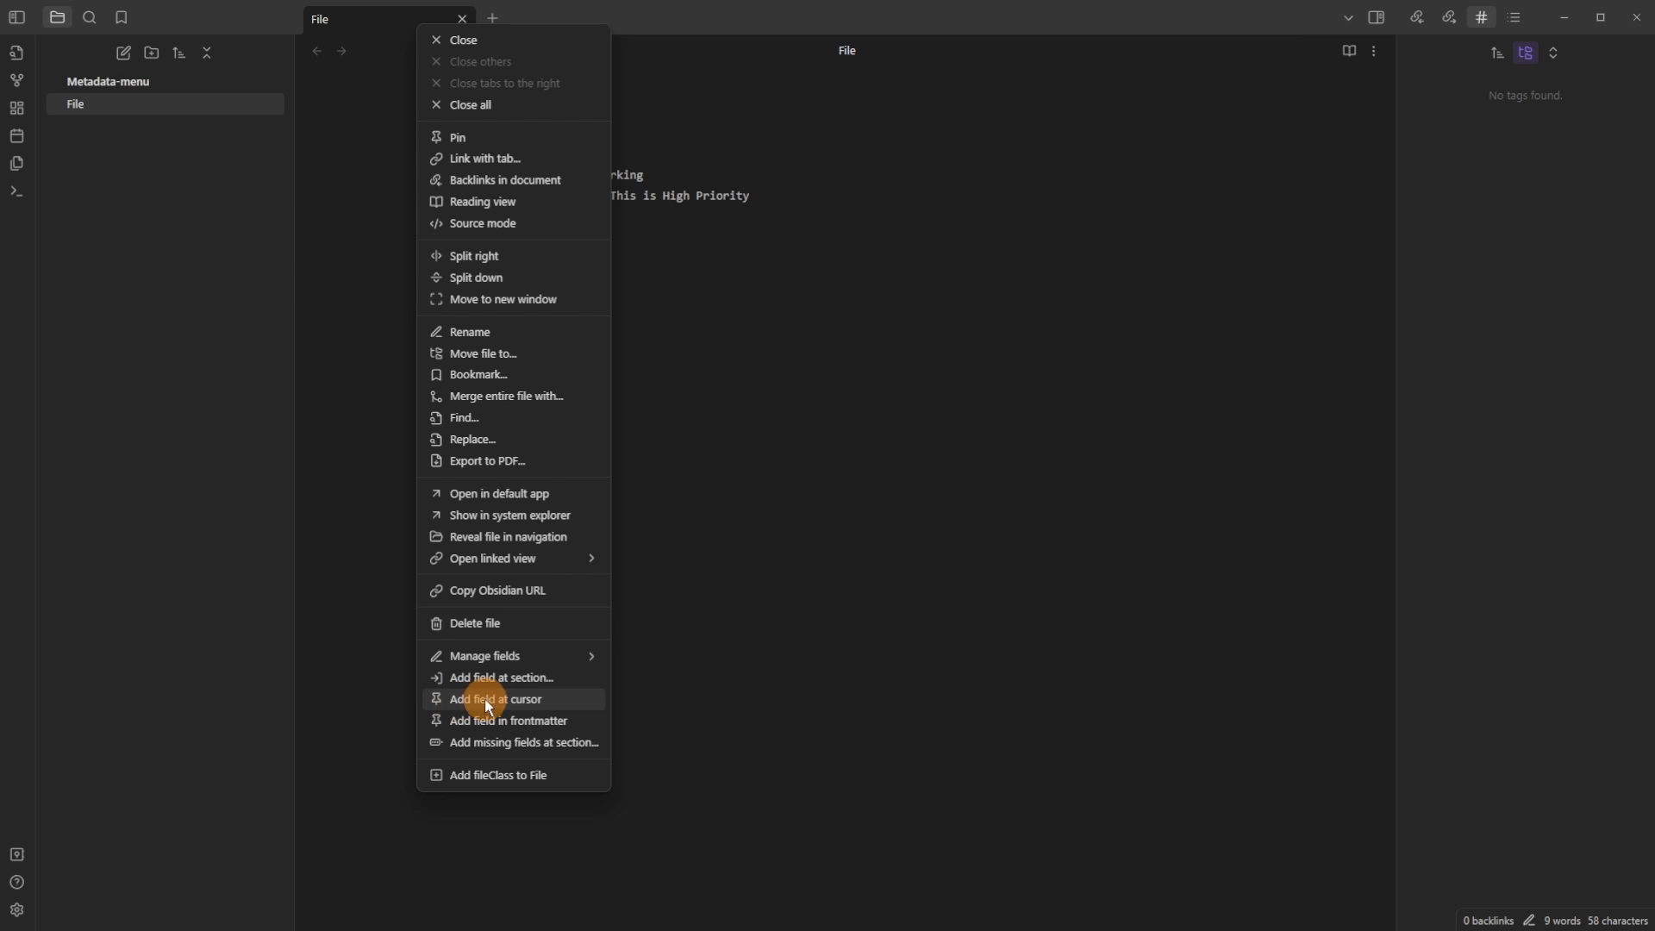
{"action": "left_click", "coordinate": [532, 702]}
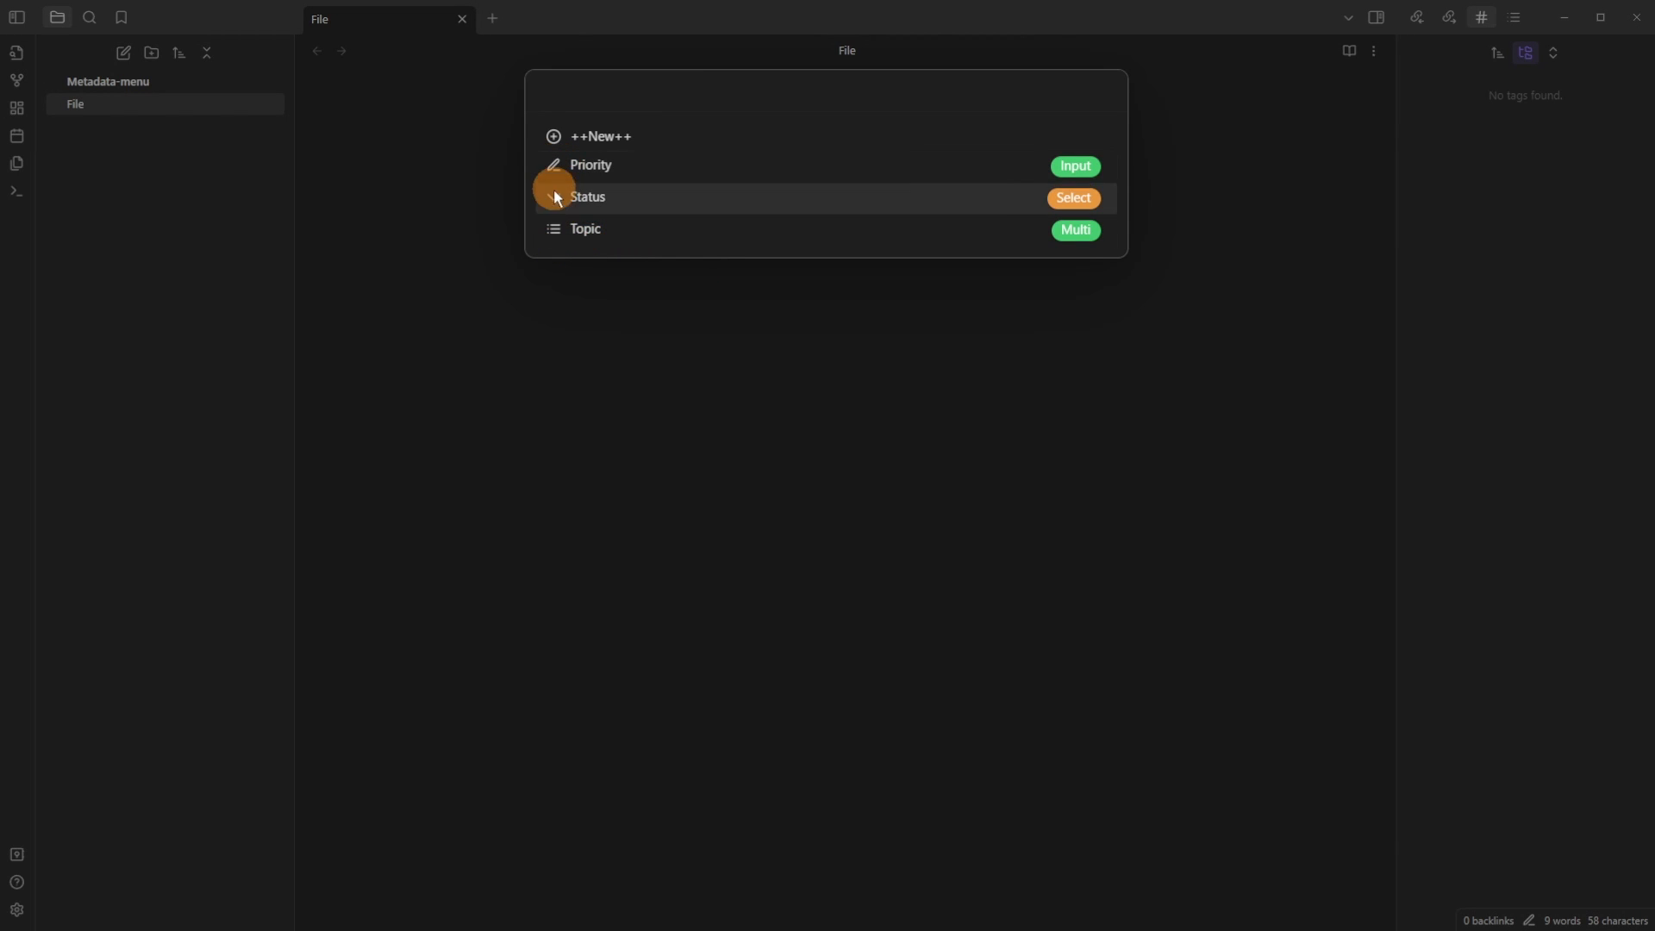
{"action": "left_click", "coordinate": [662, 230]}
{"action": "left_click", "coordinate": [635, 170]}
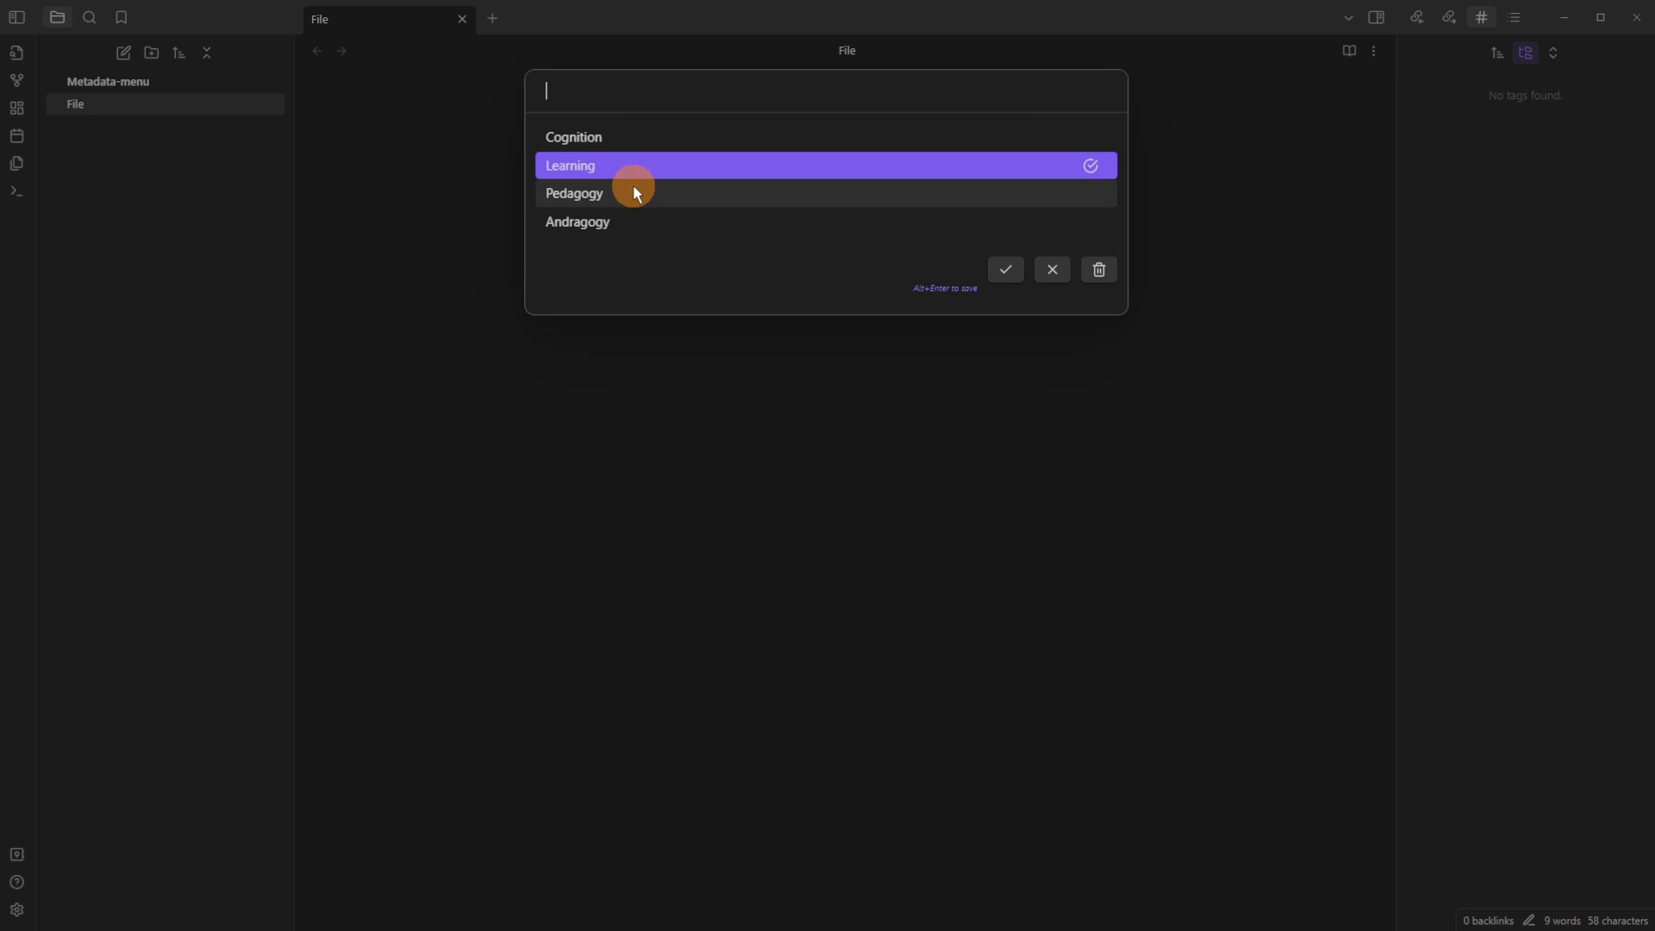
{"action": "left_click", "coordinate": [635, 198]}
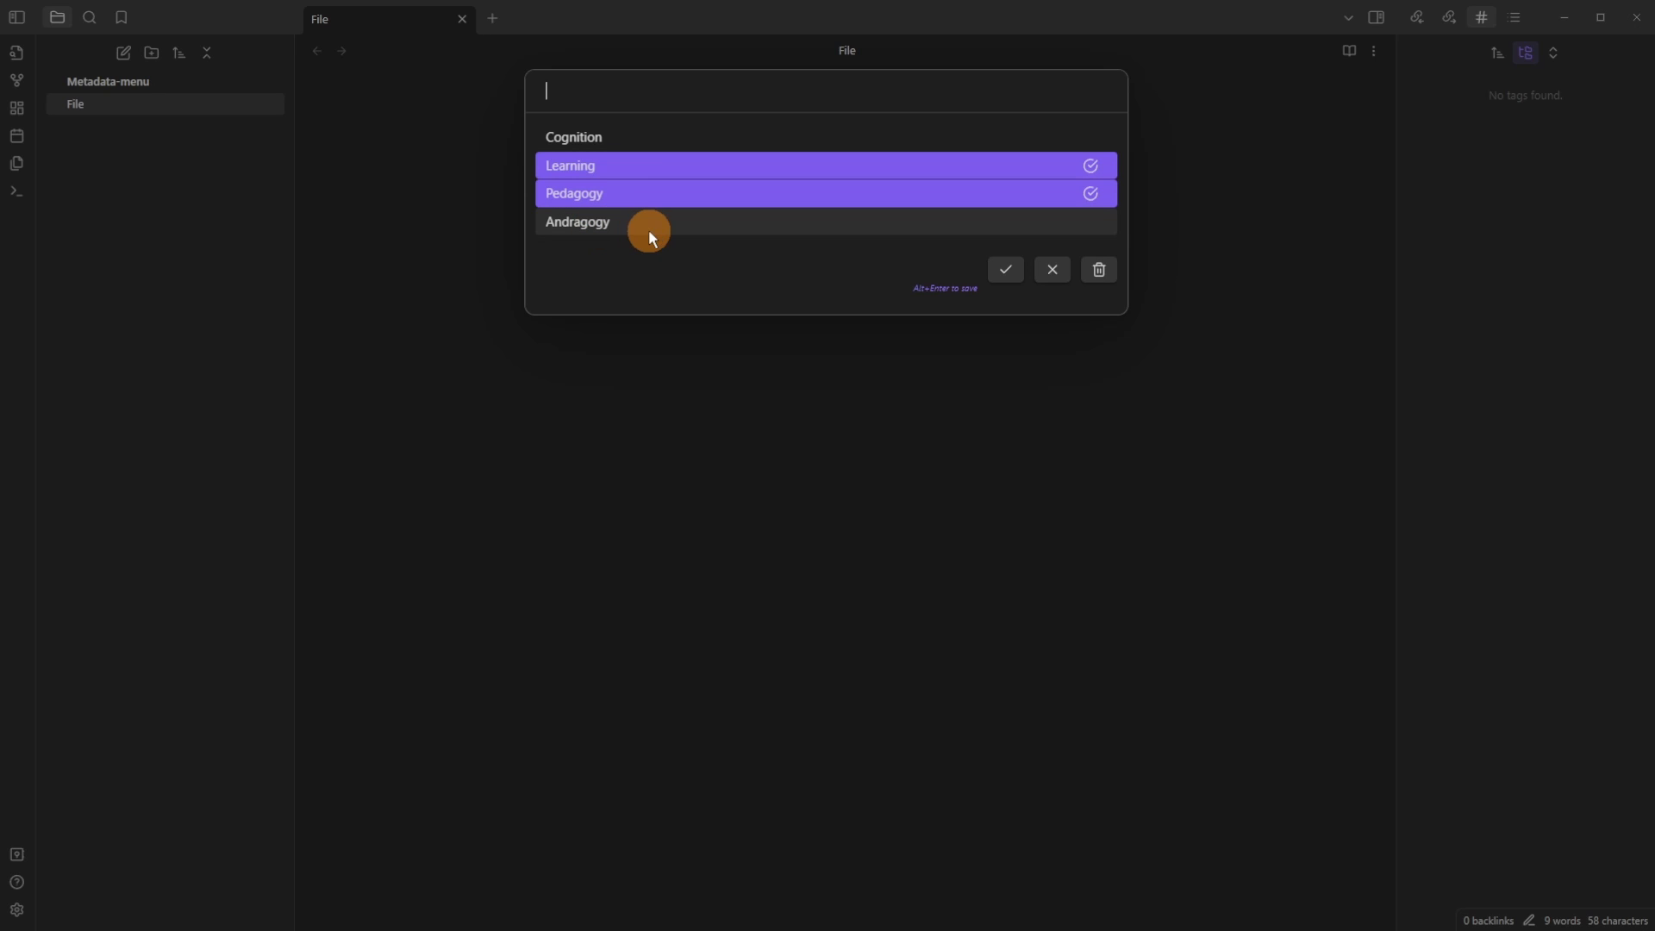
{"action": "left_click", "coordinate": [1005, 271]}
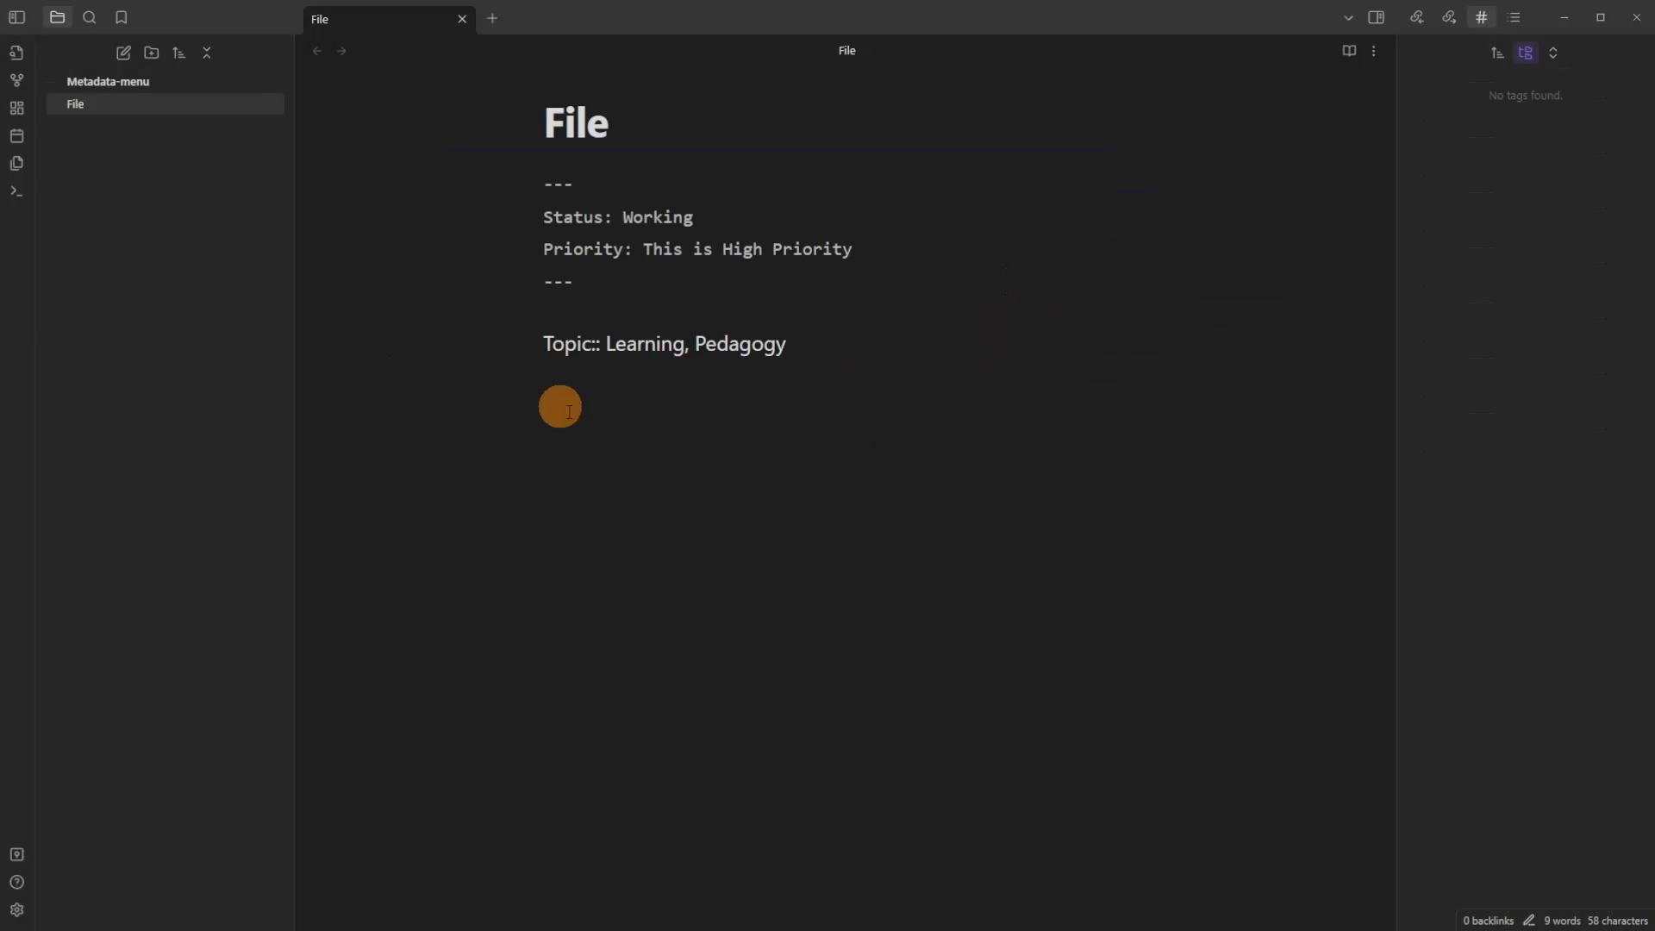
Step: Examine the double-colon syntax of the inline Topic field and the Dataview plugin's settings
{"action": "left_click", "coordinate": [597, 343]}
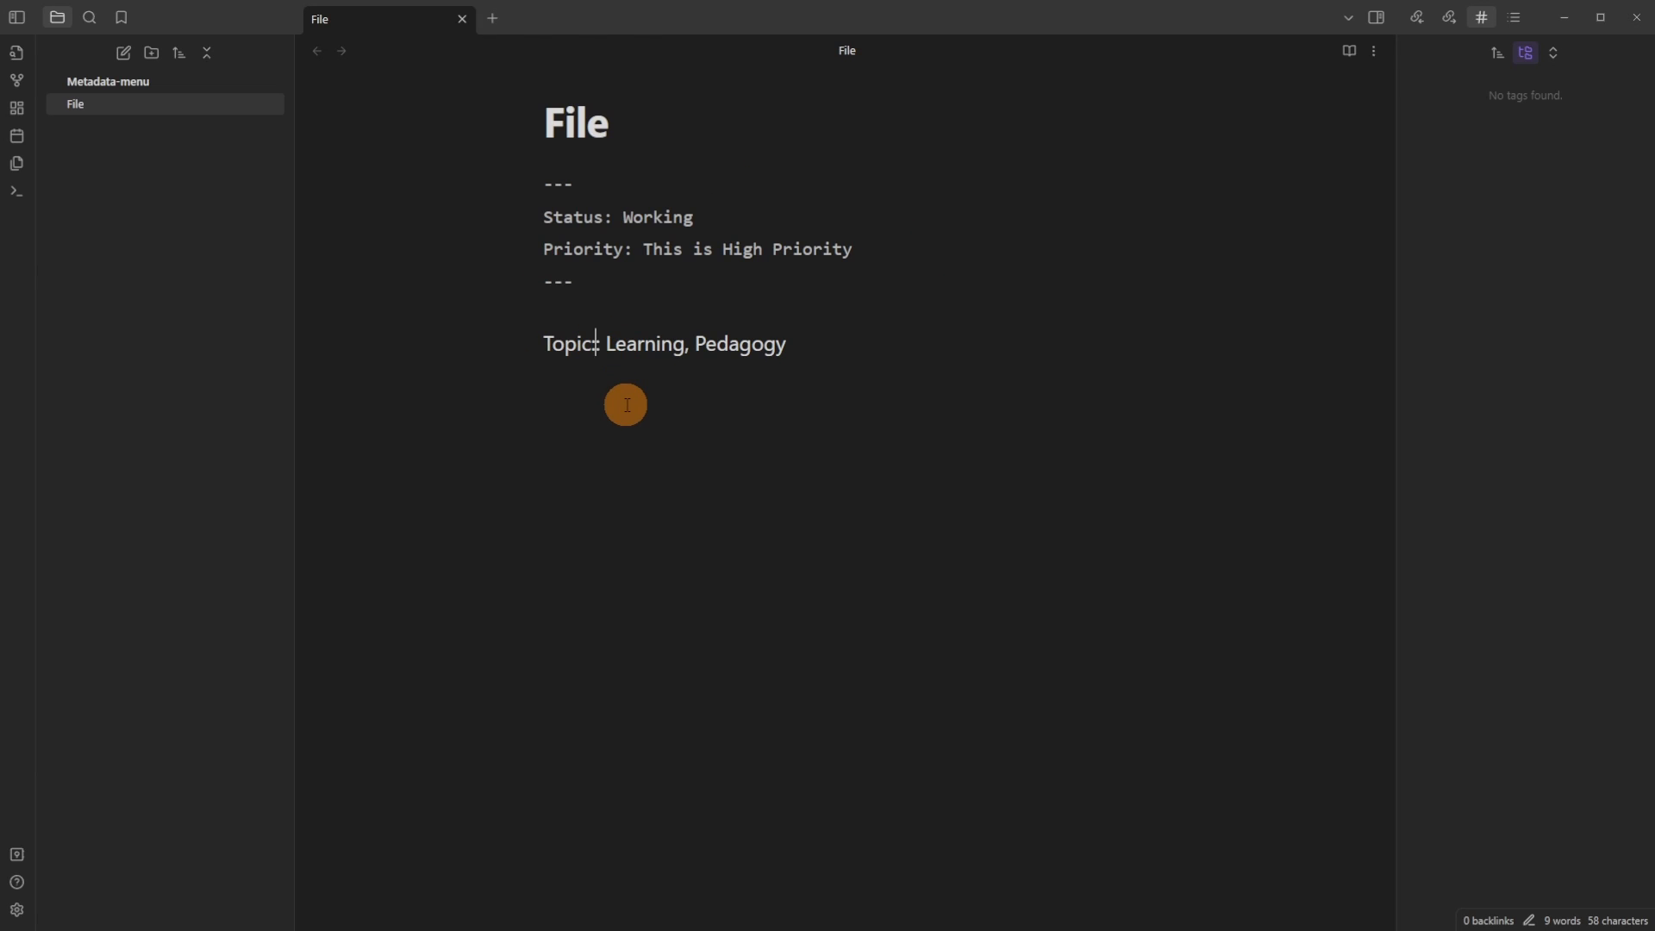
{"action": "key", "text": "Right"}
{"action": "key", "text": "Right"}
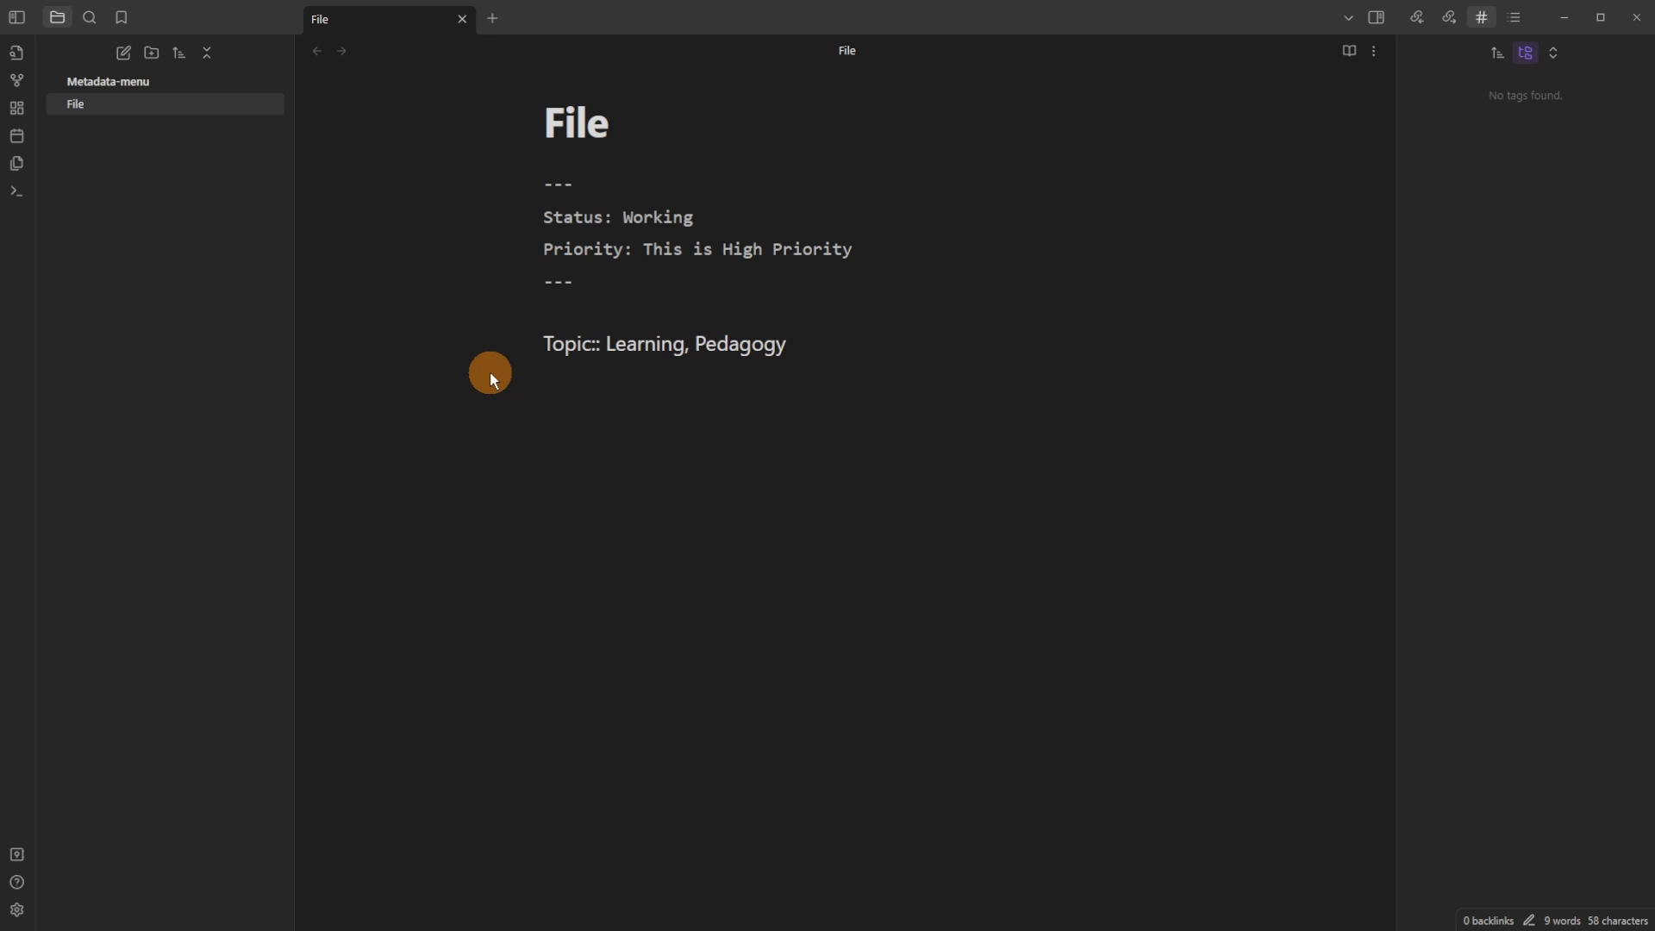
{"action": "left_click", "coordinate": [17, 909]}
{"action": "left_click", "coordinate": [387, 621]}
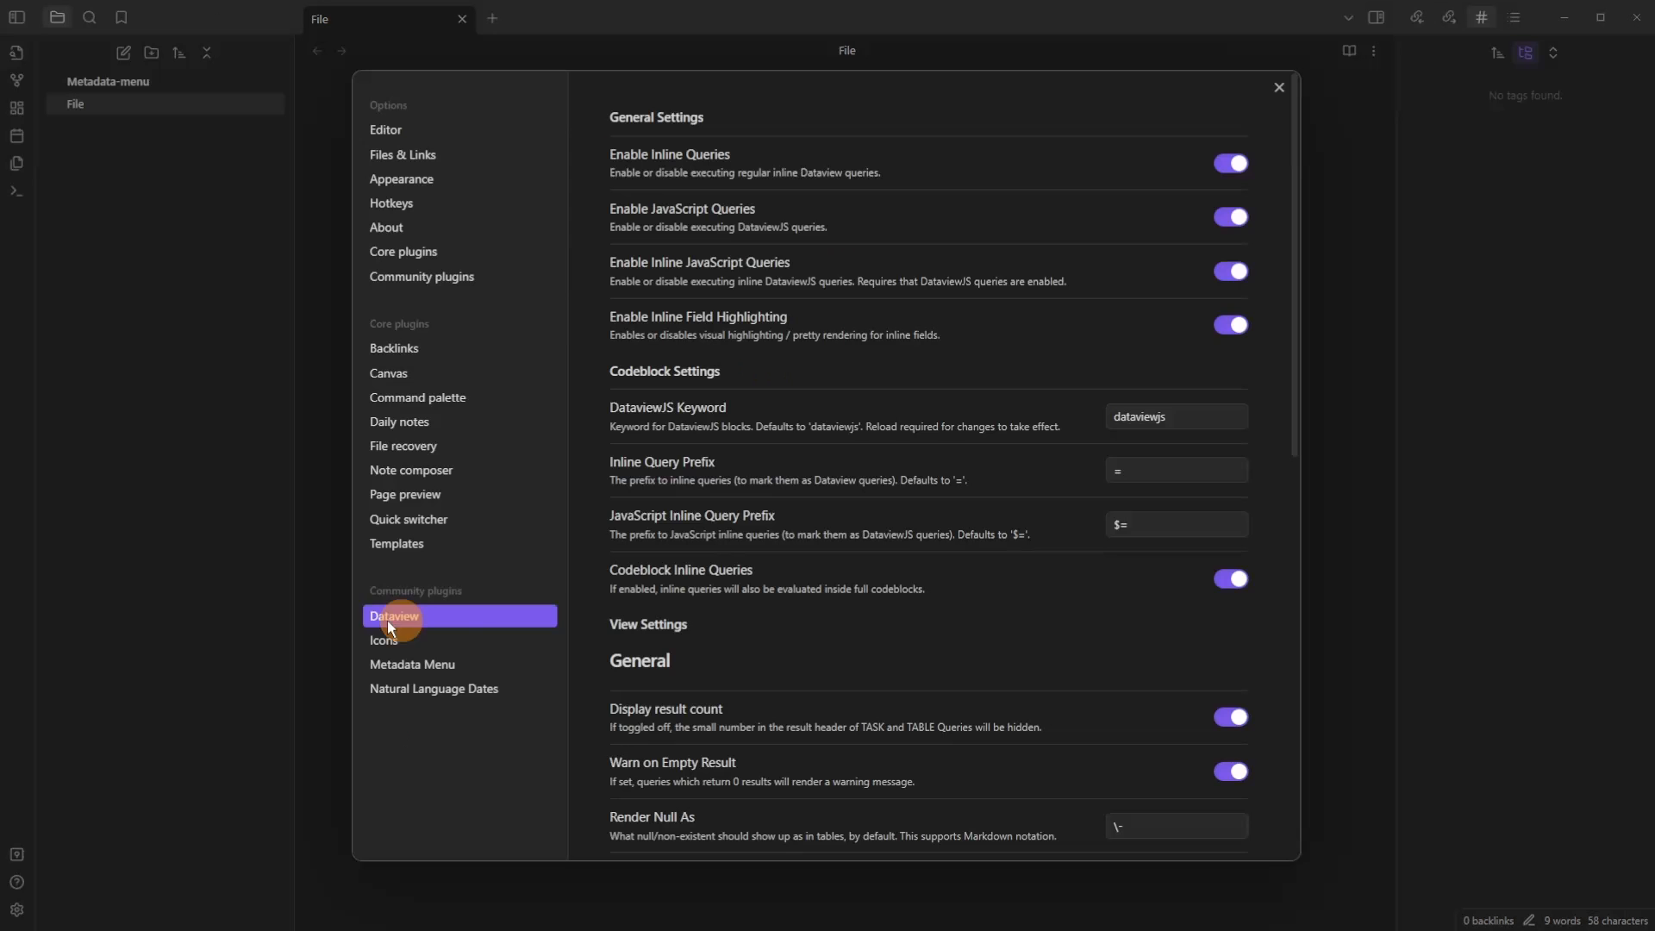
{"action": "key", "text": "Escape"}
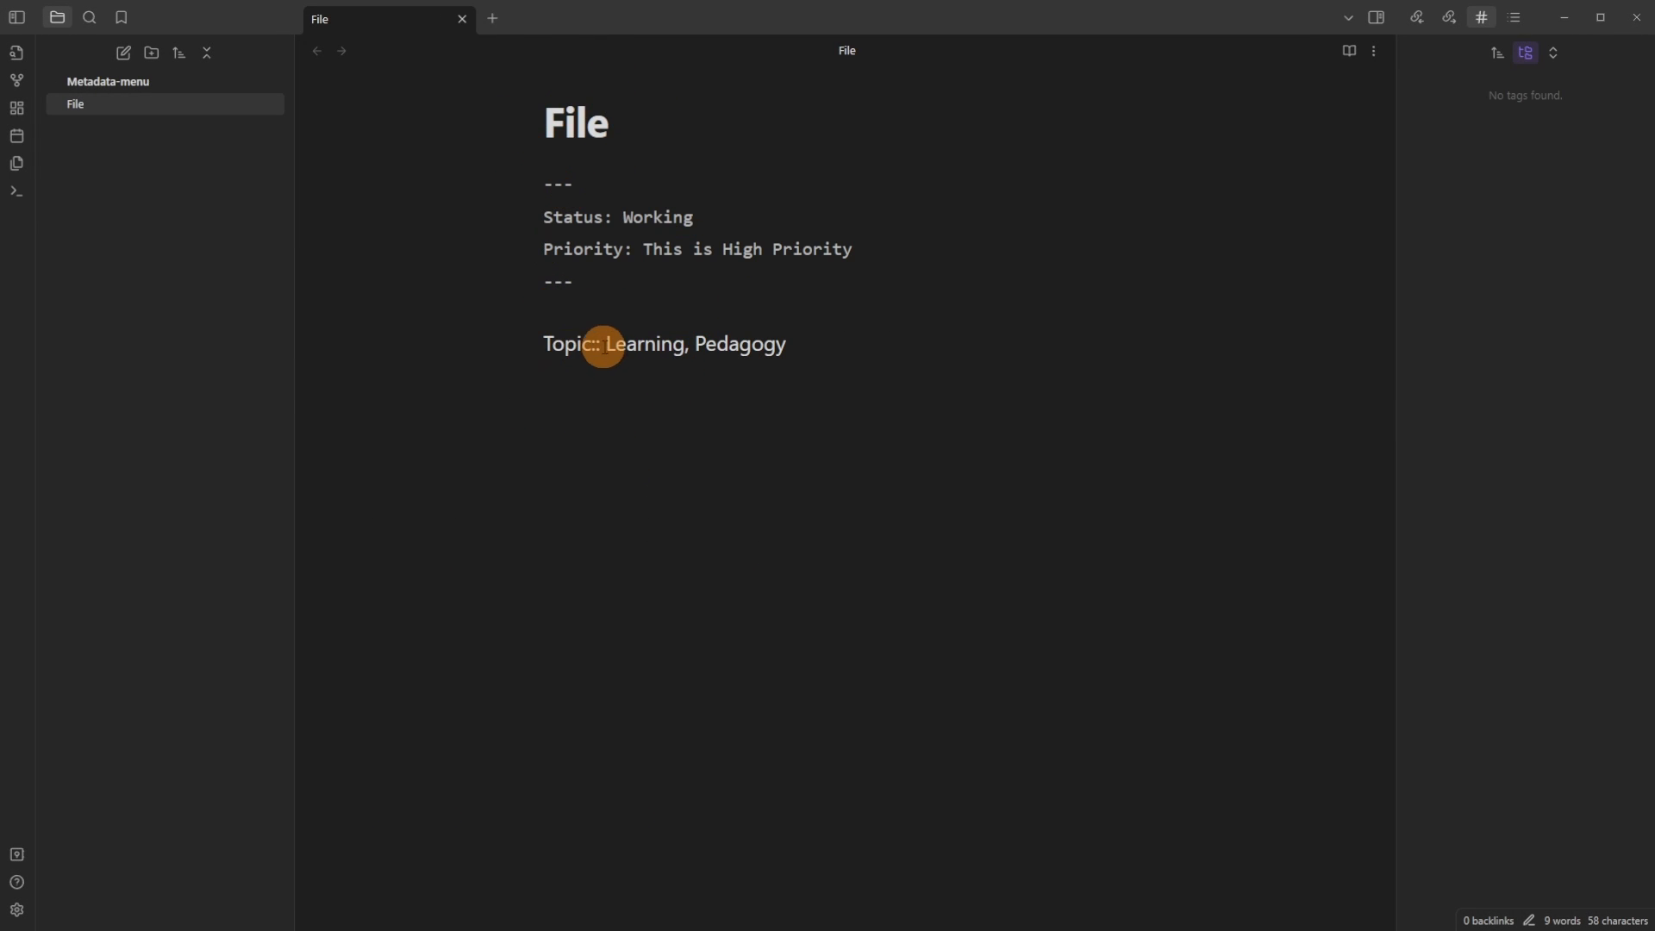
{"action": "left_click", "coordinate": [563, 344]}
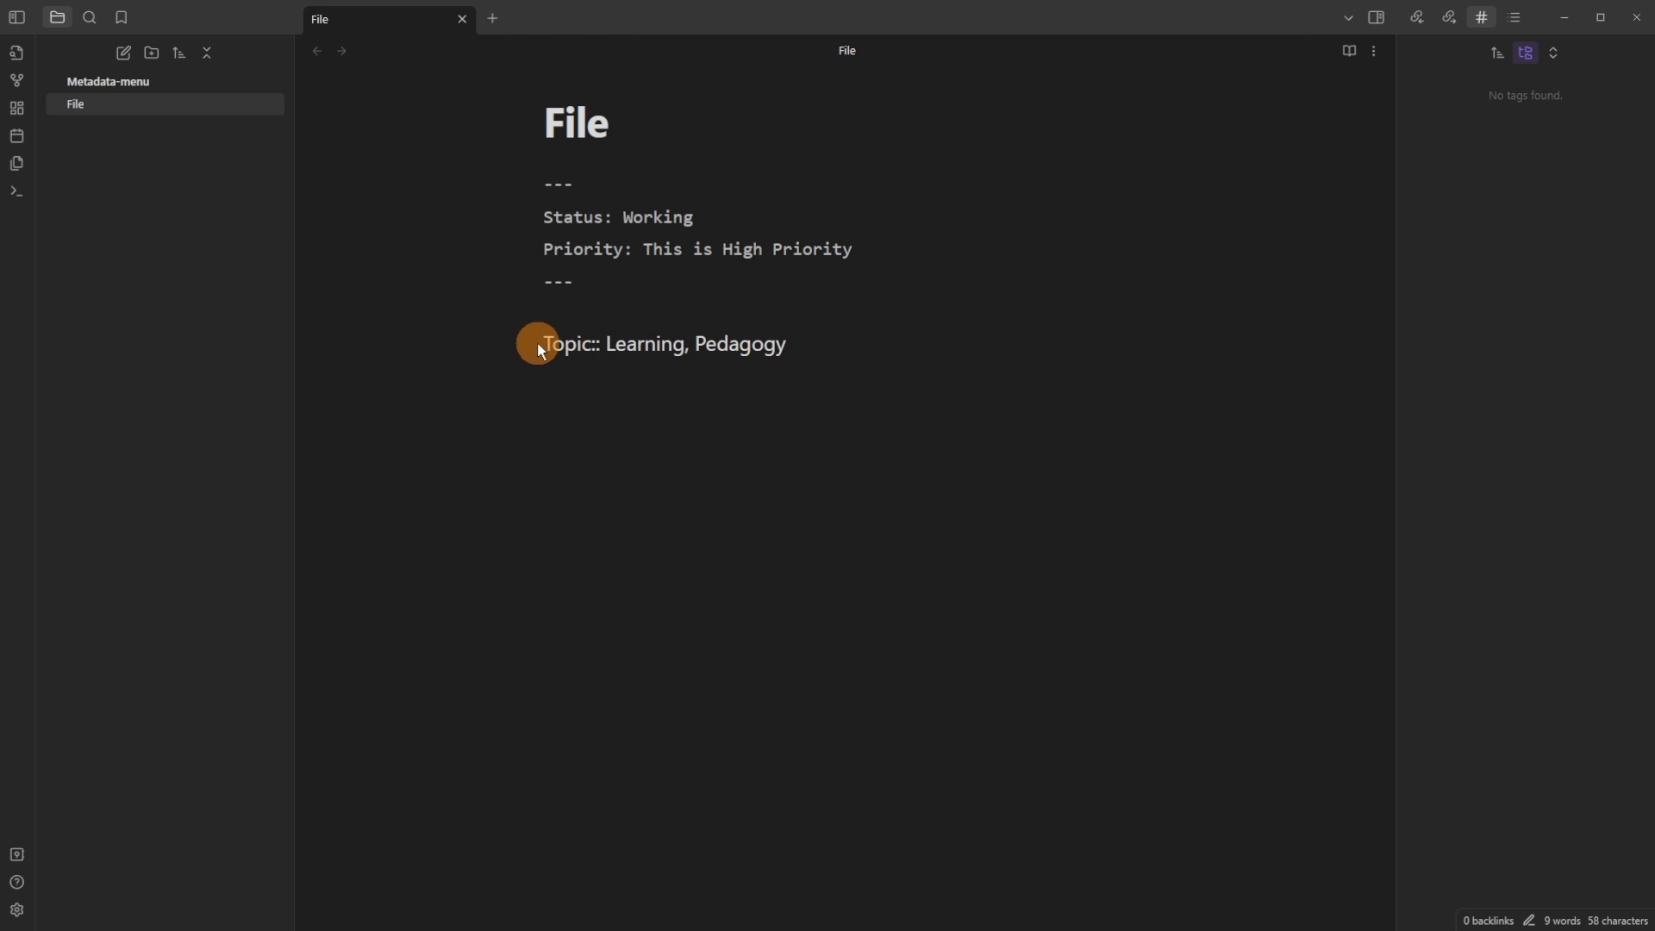
Step: Try to add the Topic field to the note's frontmatter with the values "Learning" and "Pedagogy"
{"action": "right_click", "coordinate": [538, 343]}
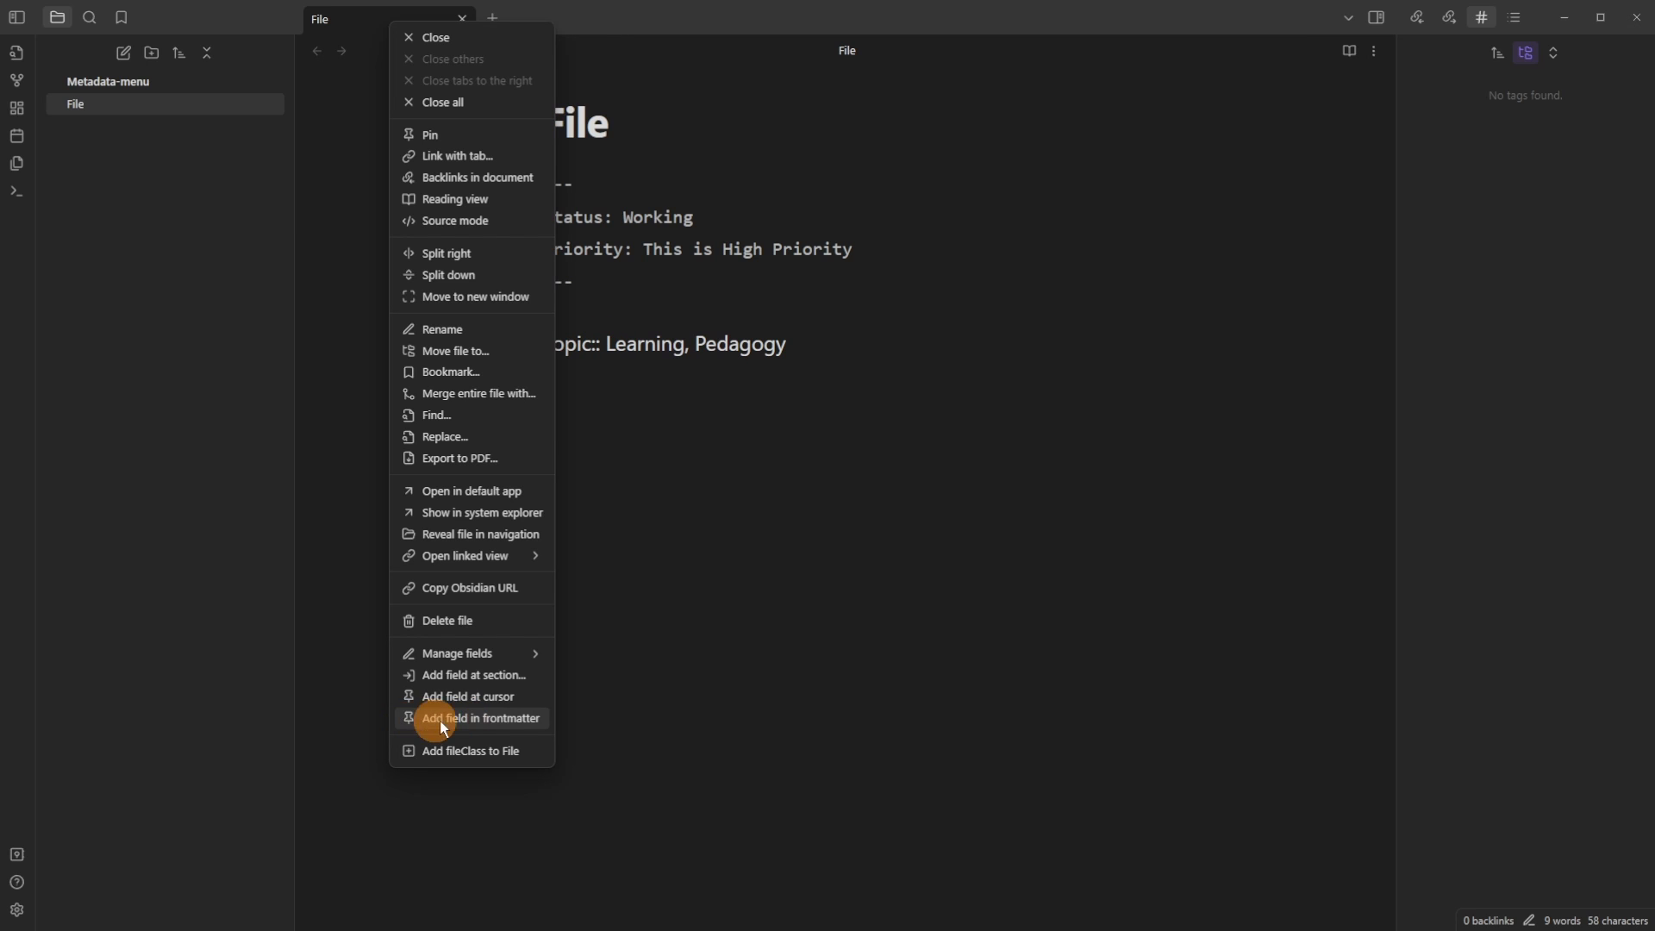
{"action": "left_click", "coordinate": [488, 714]}
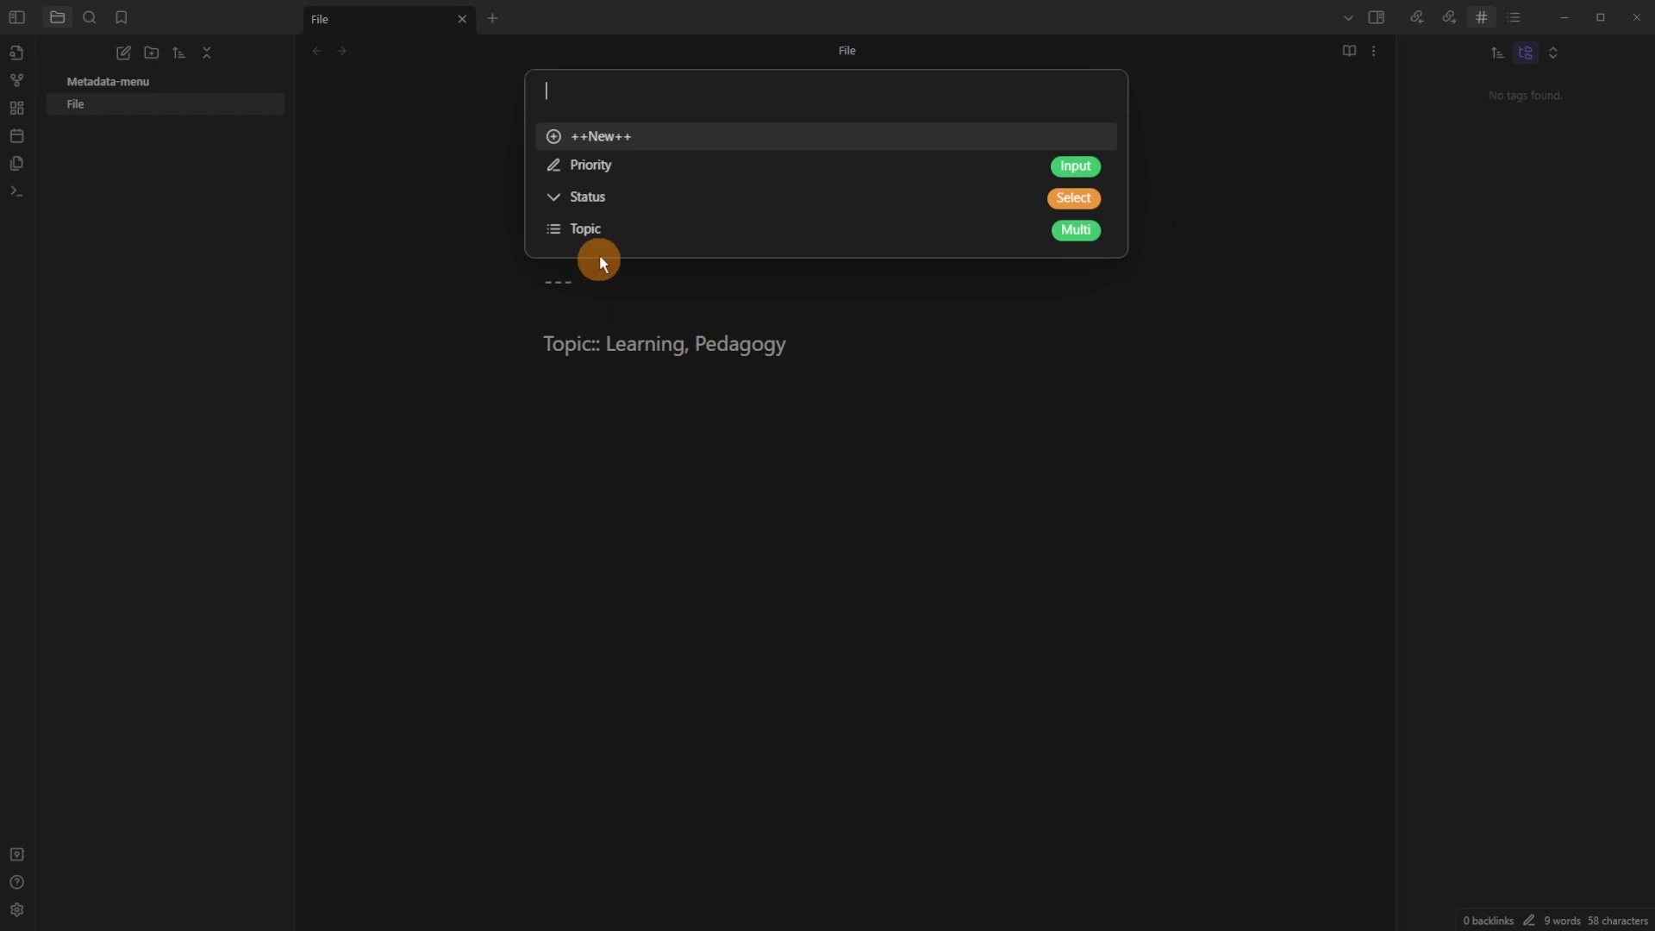
{"action": "left_click", "coordinate": [611, 231]}
{"action": "left_click", "coordinate": [619, 176]}
{"action": "left_click", "coordinate": [624, 194]}
{"action": "left_click", "coordinate": [998, 271]}
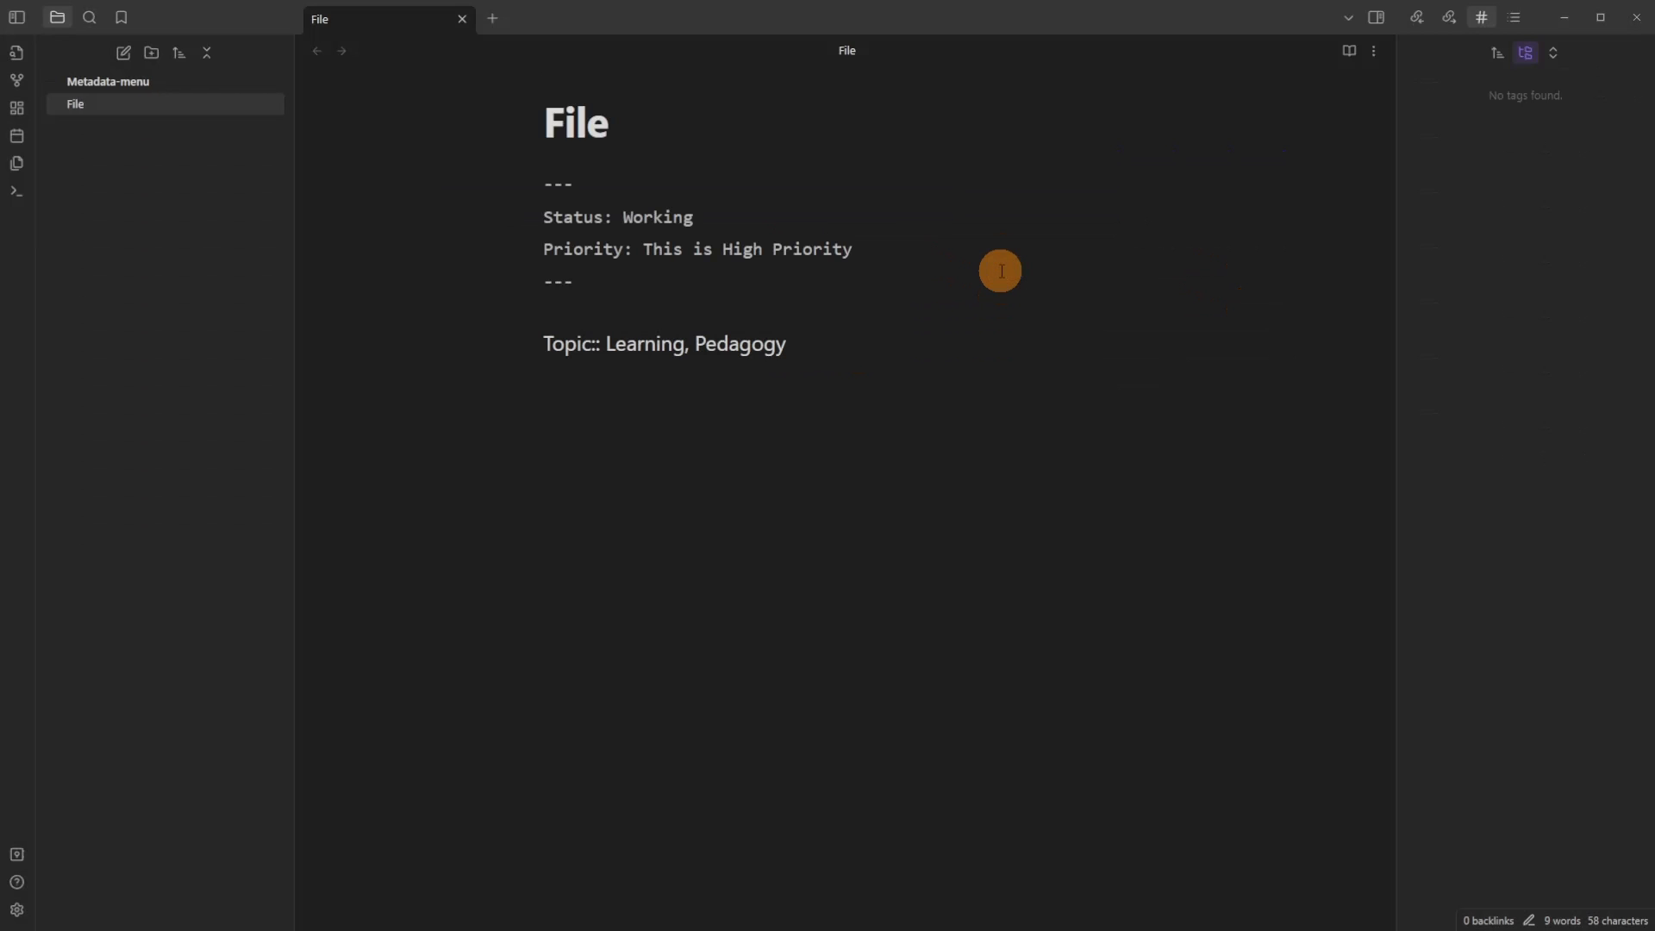
Step: Delete the inline Topic line from the note body and choose Topic as the field to add in the frontmatter
{"action": "left_click", "coordinate": [644, 346]}
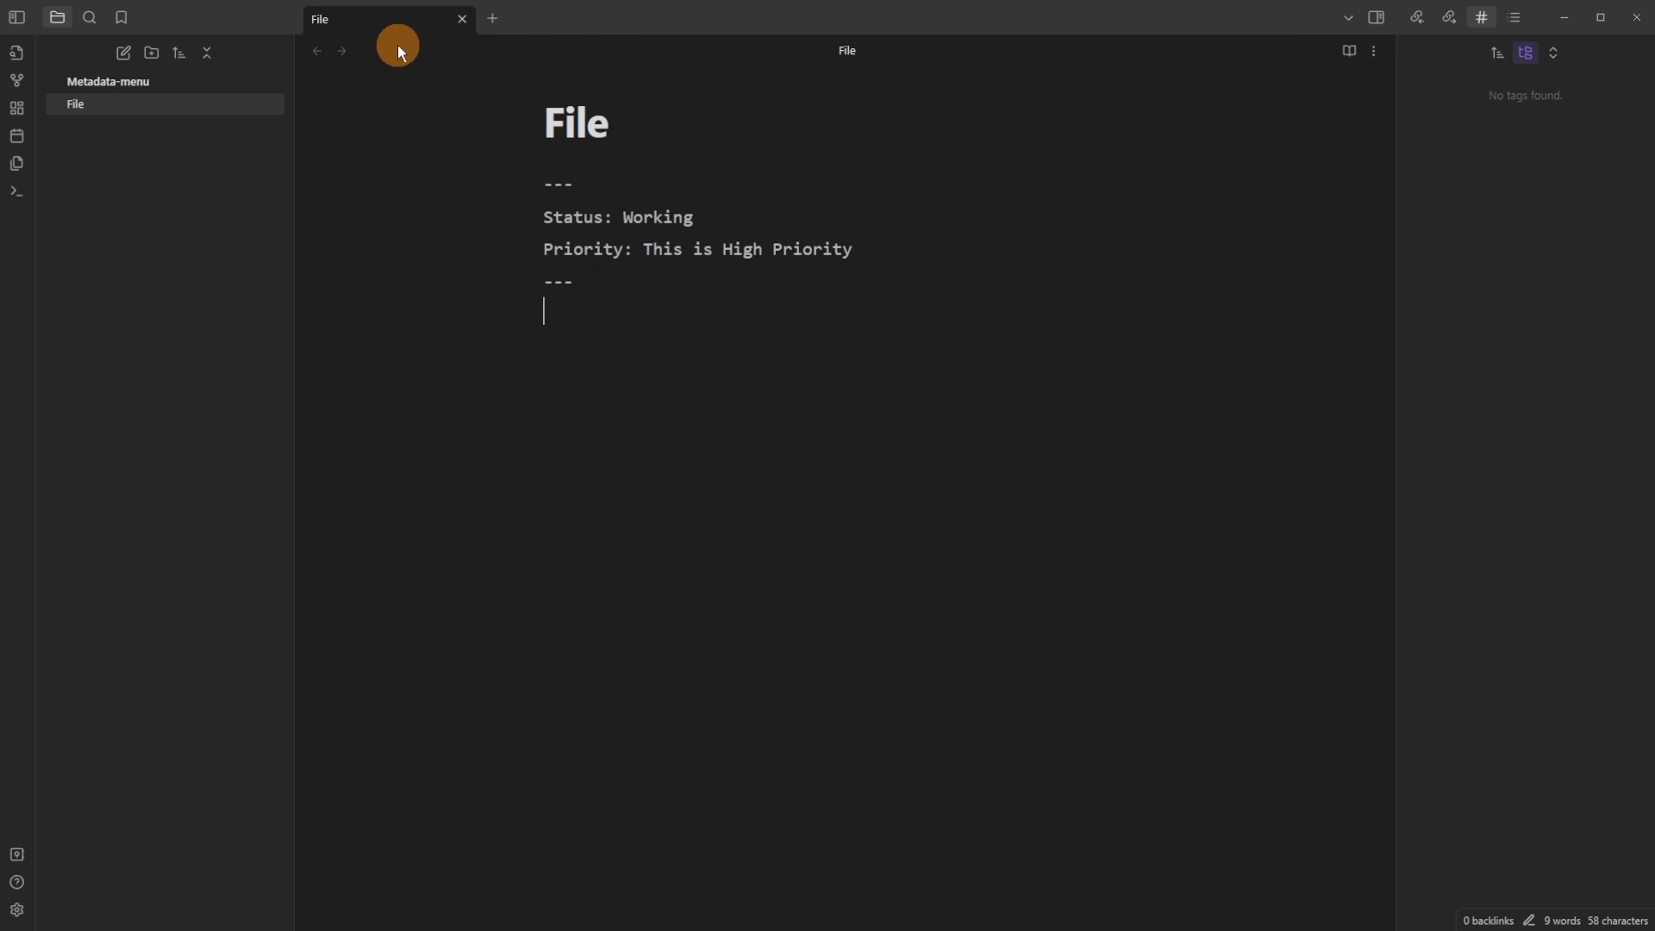
{"action": "right_click", "coordinate": [397, 45]}
{"action": "left_click", "coordinate": [500, 724]}
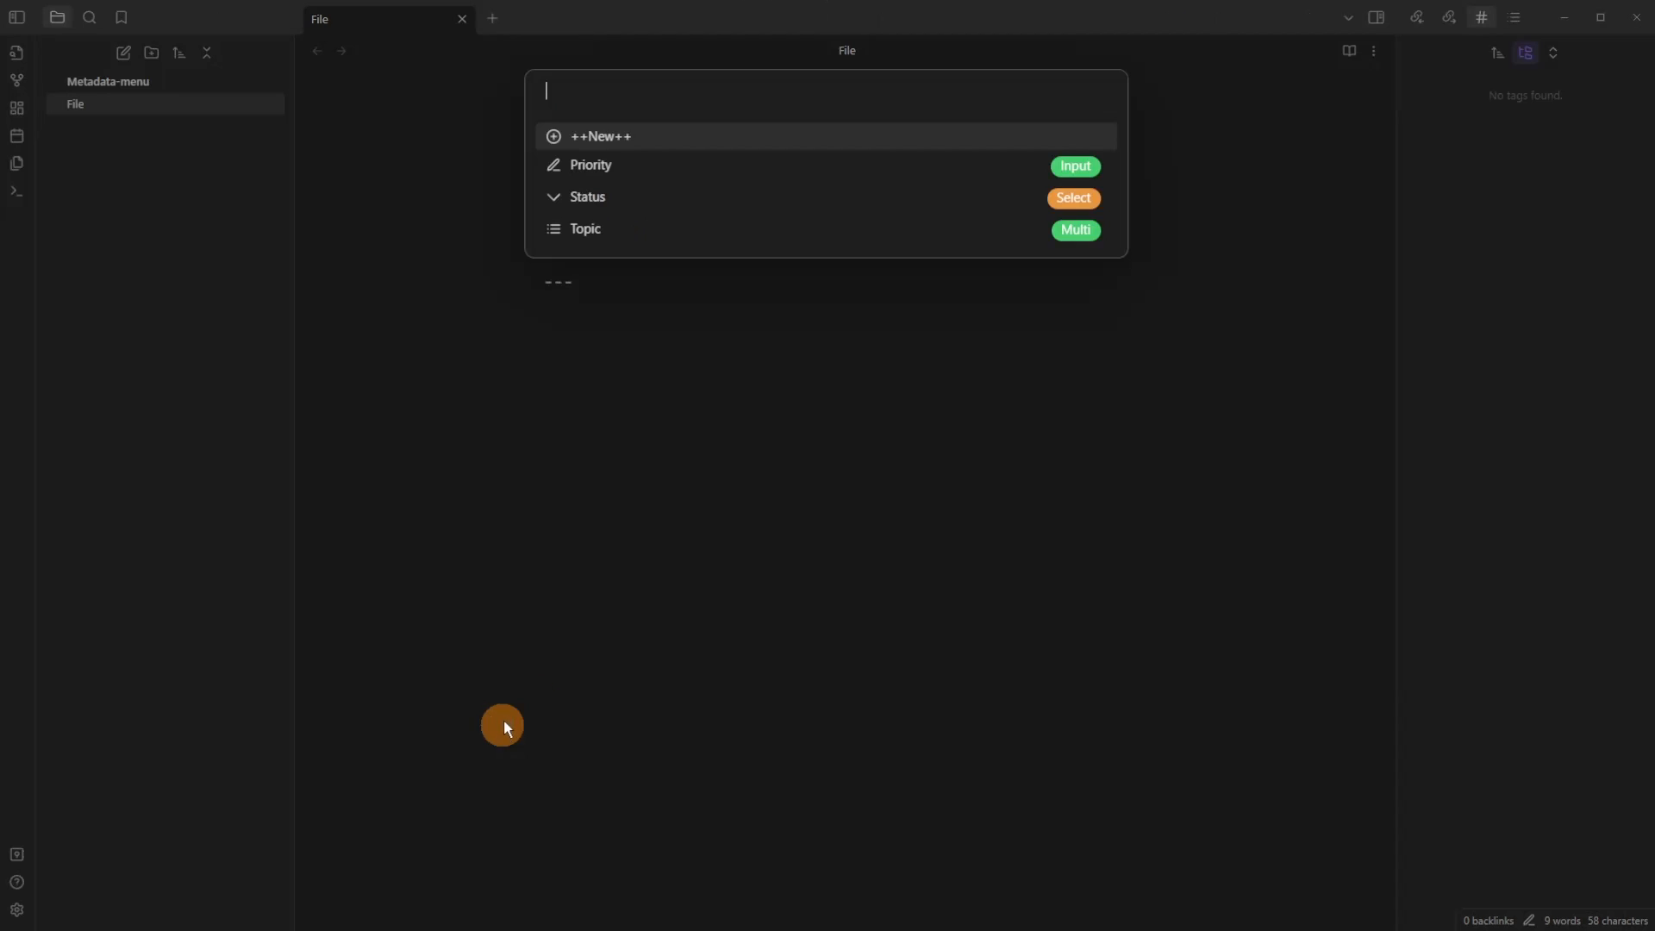
{"action": "left_click", "coordinate": [654, 234]}
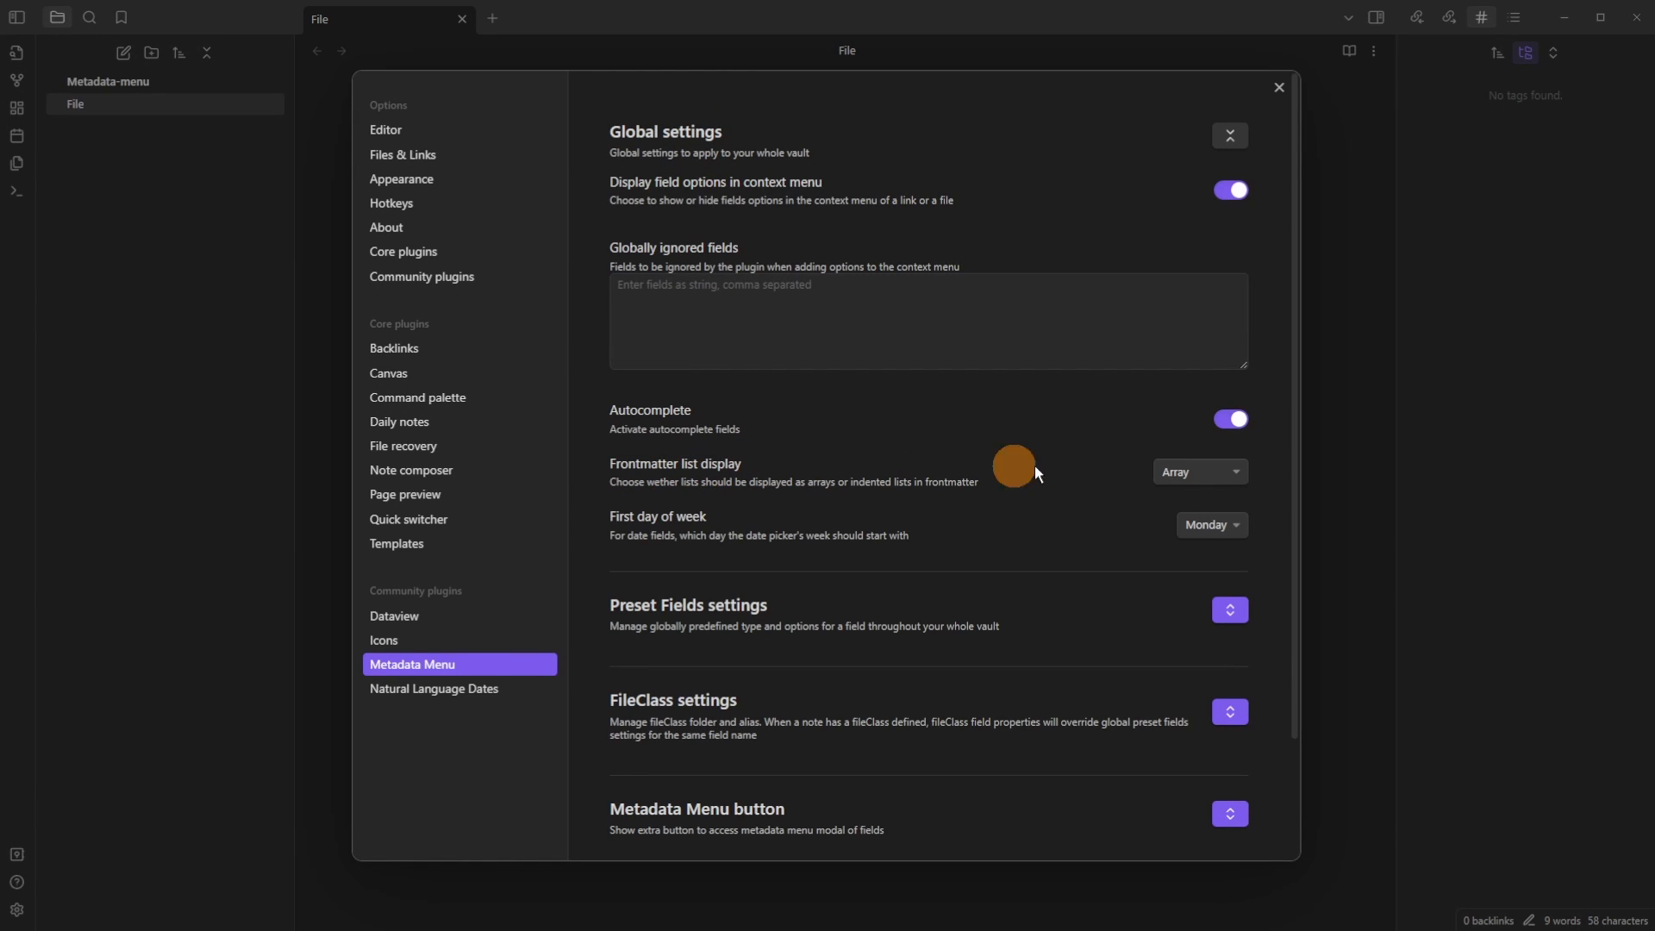
Step: Set Metadata Menu's frontmatter list display to Indented List and save the frontmatter Topic with "Learning" and "Pedagogy"
{"action": "left_click", "coordinate": [1195, 474]}
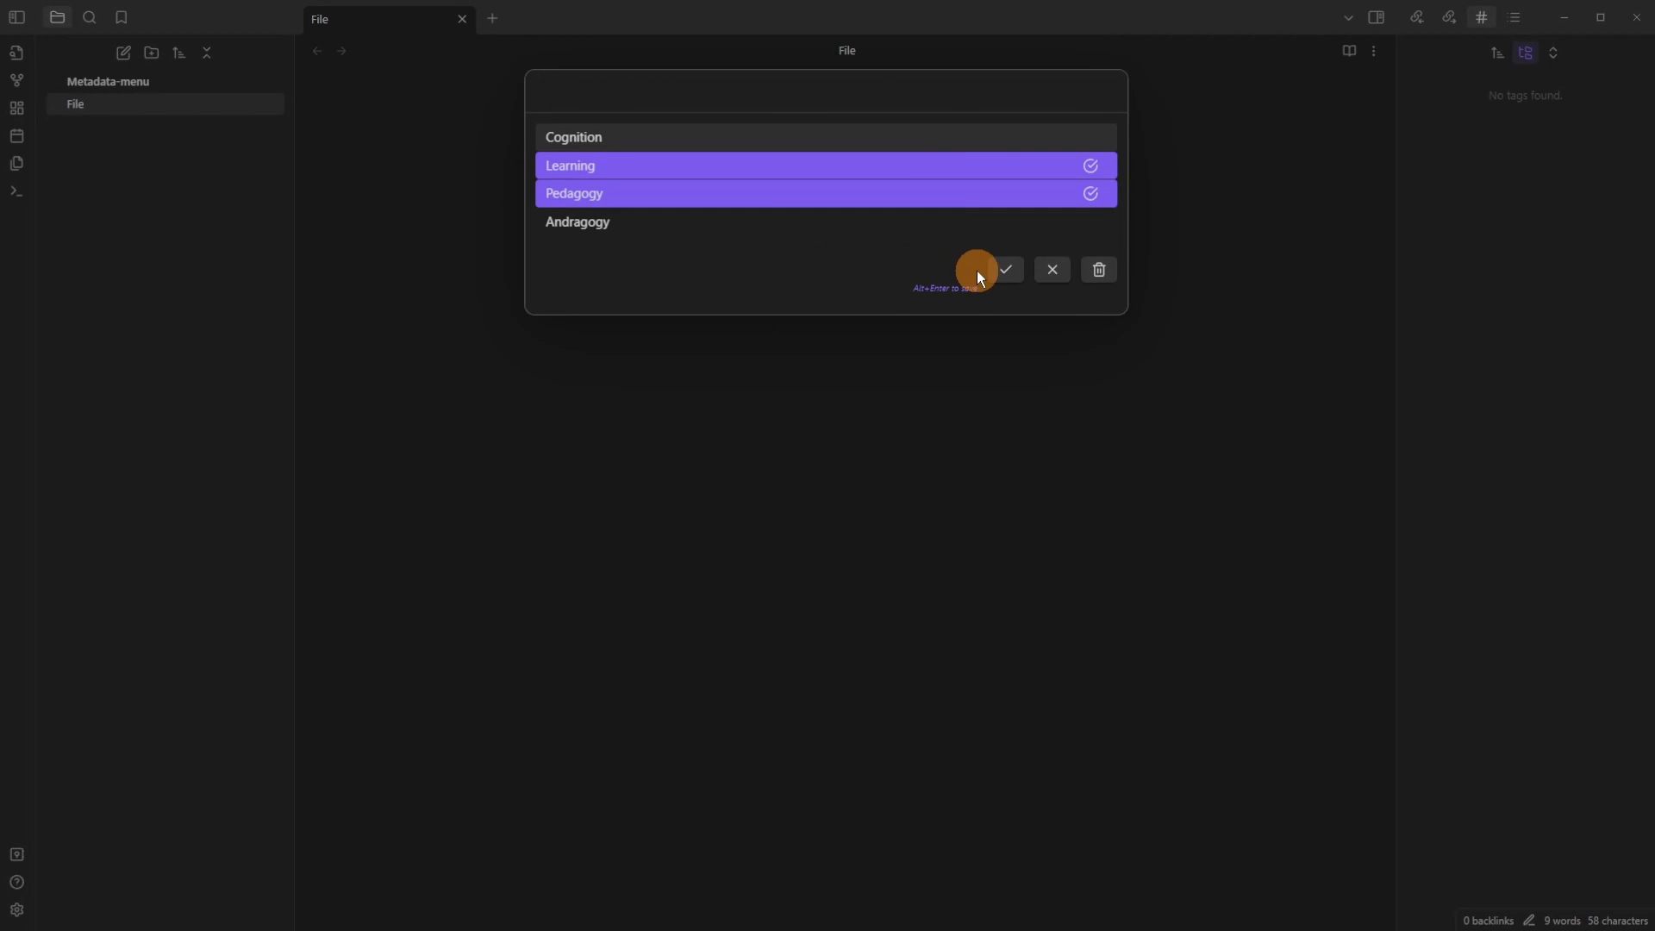
{"action": "left_click", "coordinate": [1000, 272]}
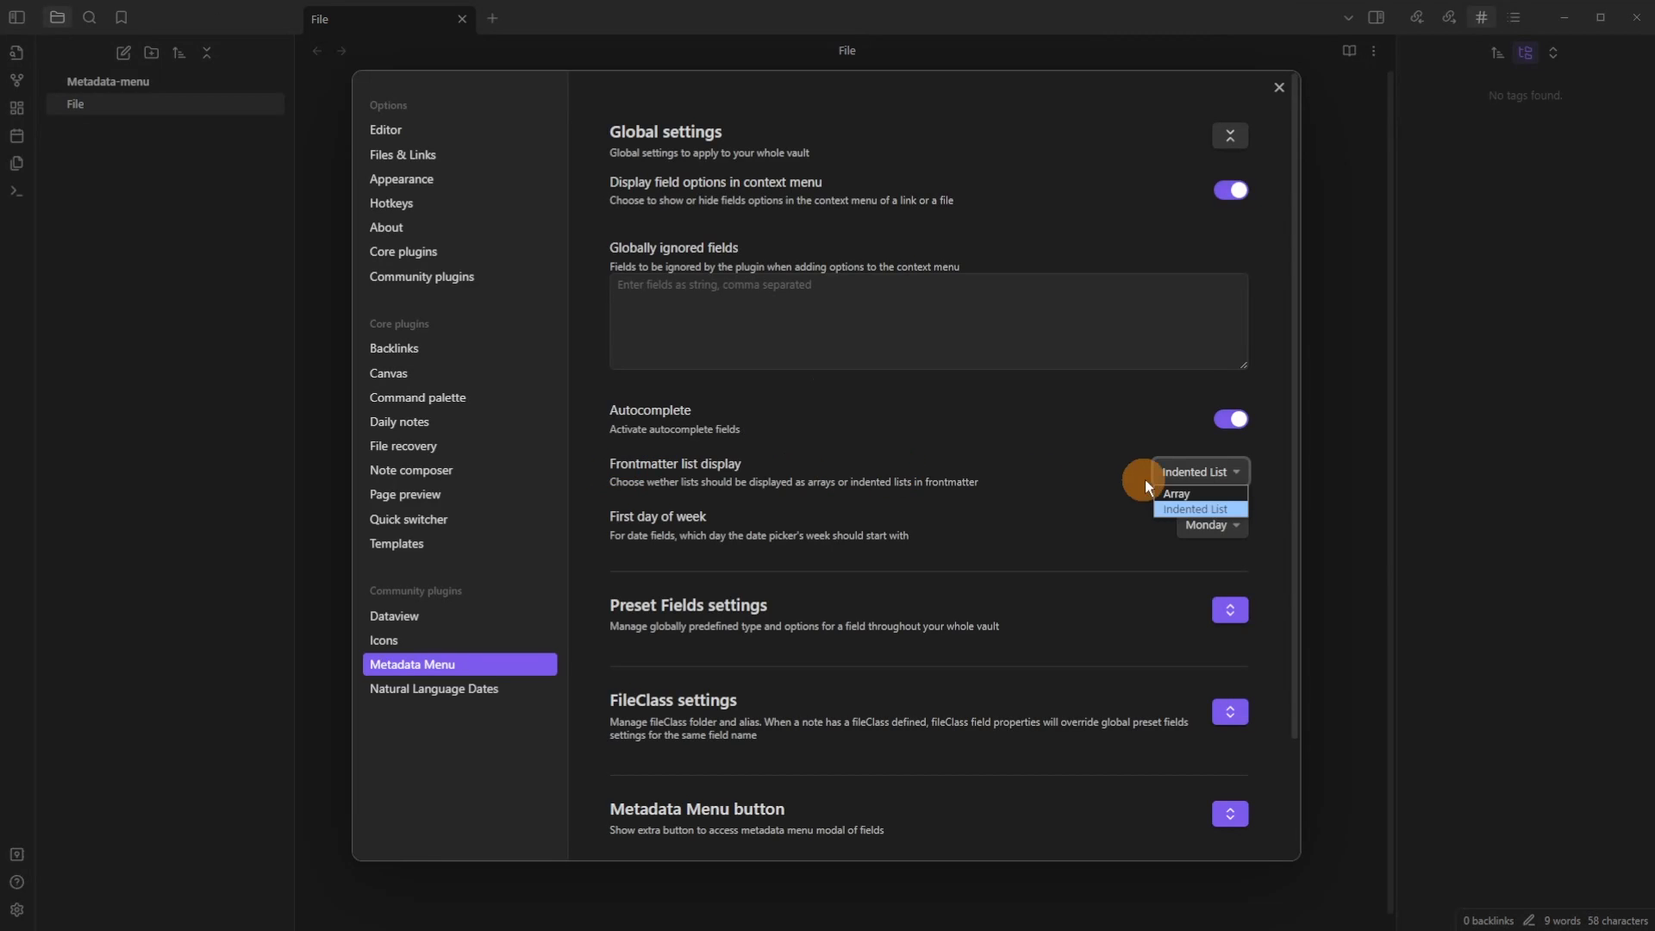
Step: Switch the frontmatter list display to Array and update the Topic field with "Learning" and "Pedagogy"
{"action": "left_click", "coordinate": [1194, 494]}
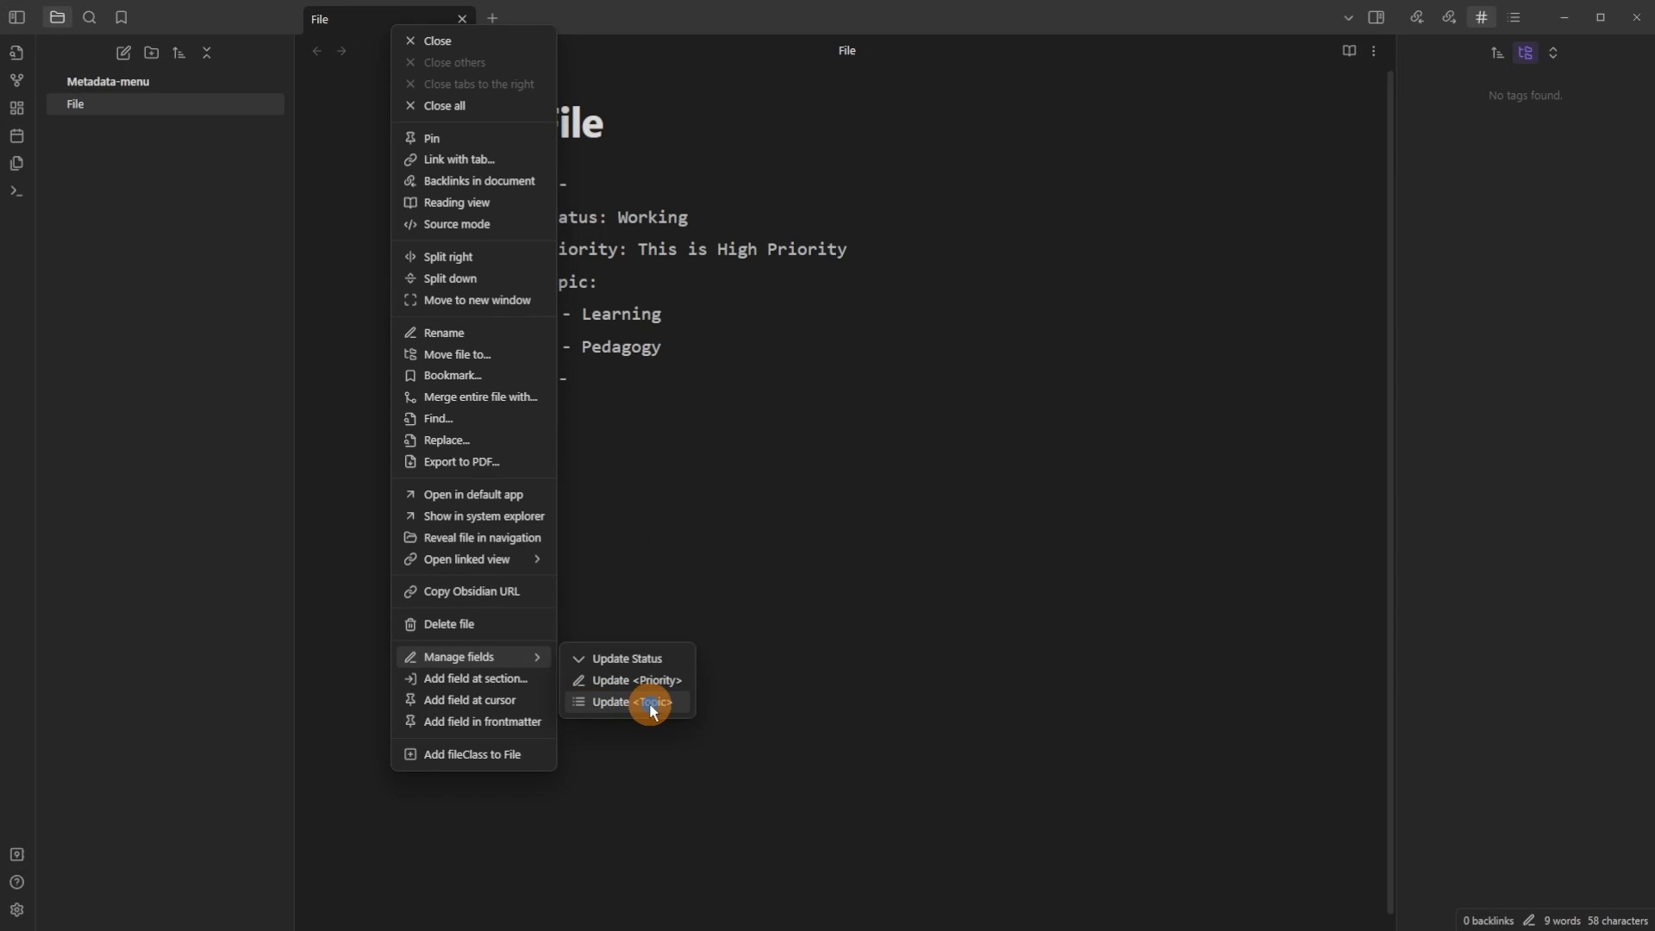
{"action": "left_click", "coordinate": [653, 702]}
{"action": "left_click", "coordinate": [647, 161]}
{"action": "left_click", "coordinate": [674, 163]}
{"action": "left_click", "coordinate": [683, 195]}
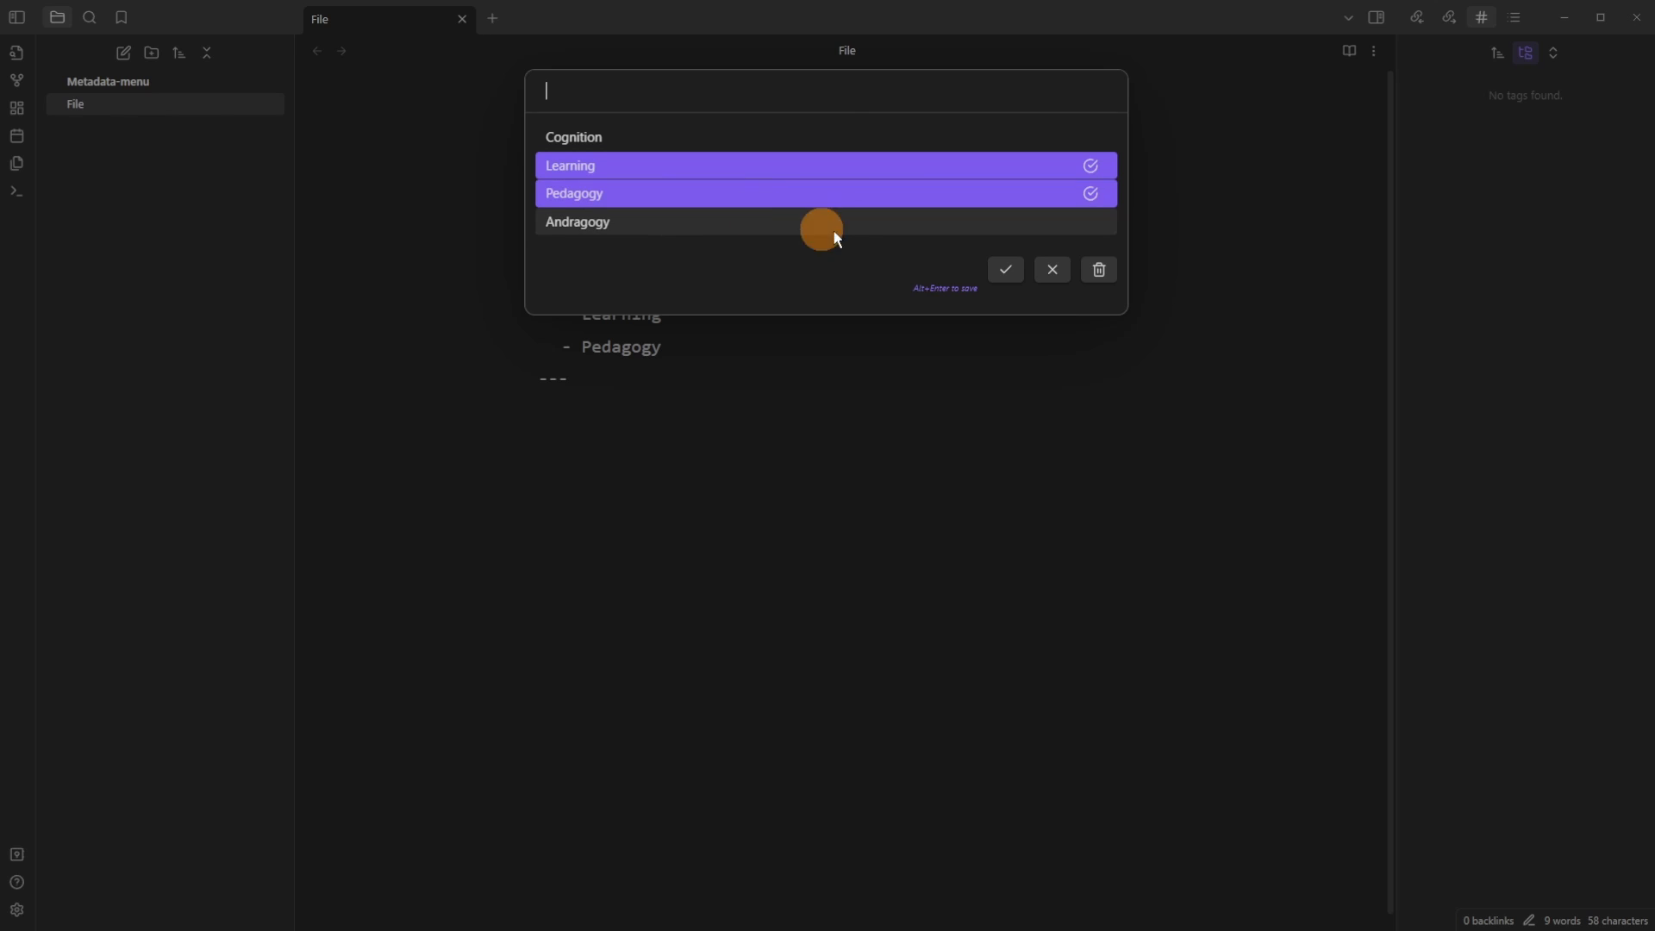
{"action": "left_click", "coordinate": [1006, 270]}
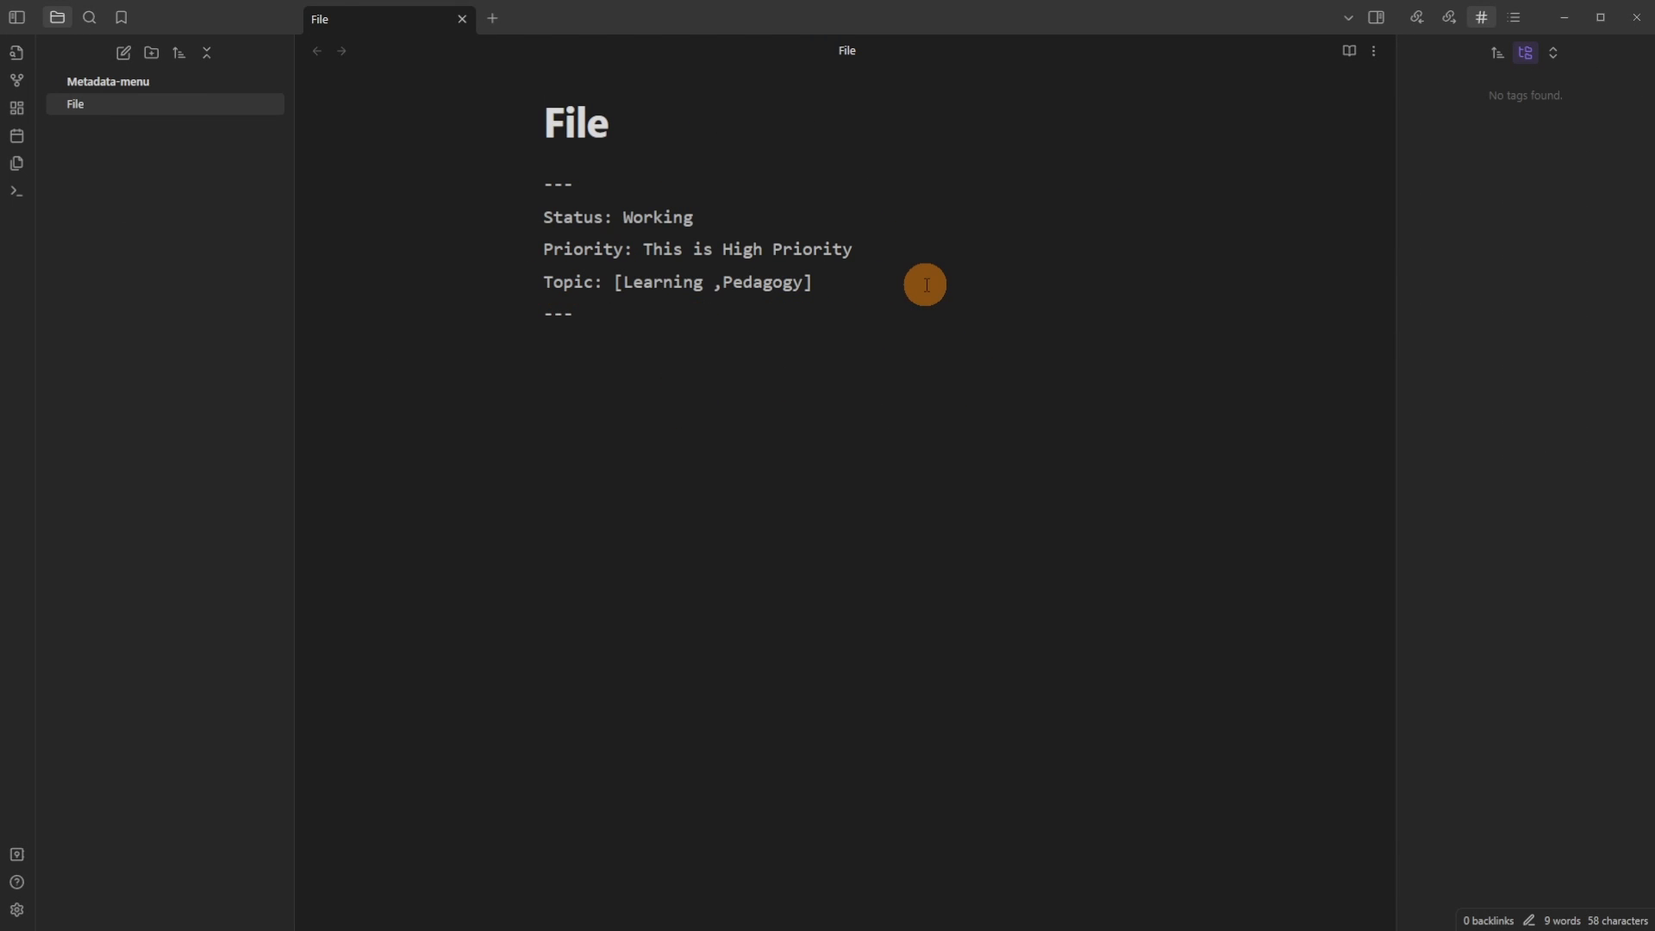
Step: Review the preset fields in the Metadata Menu settings and rename the note as "Project 1"
{"action": "key", "text": "ctrl+comma"}
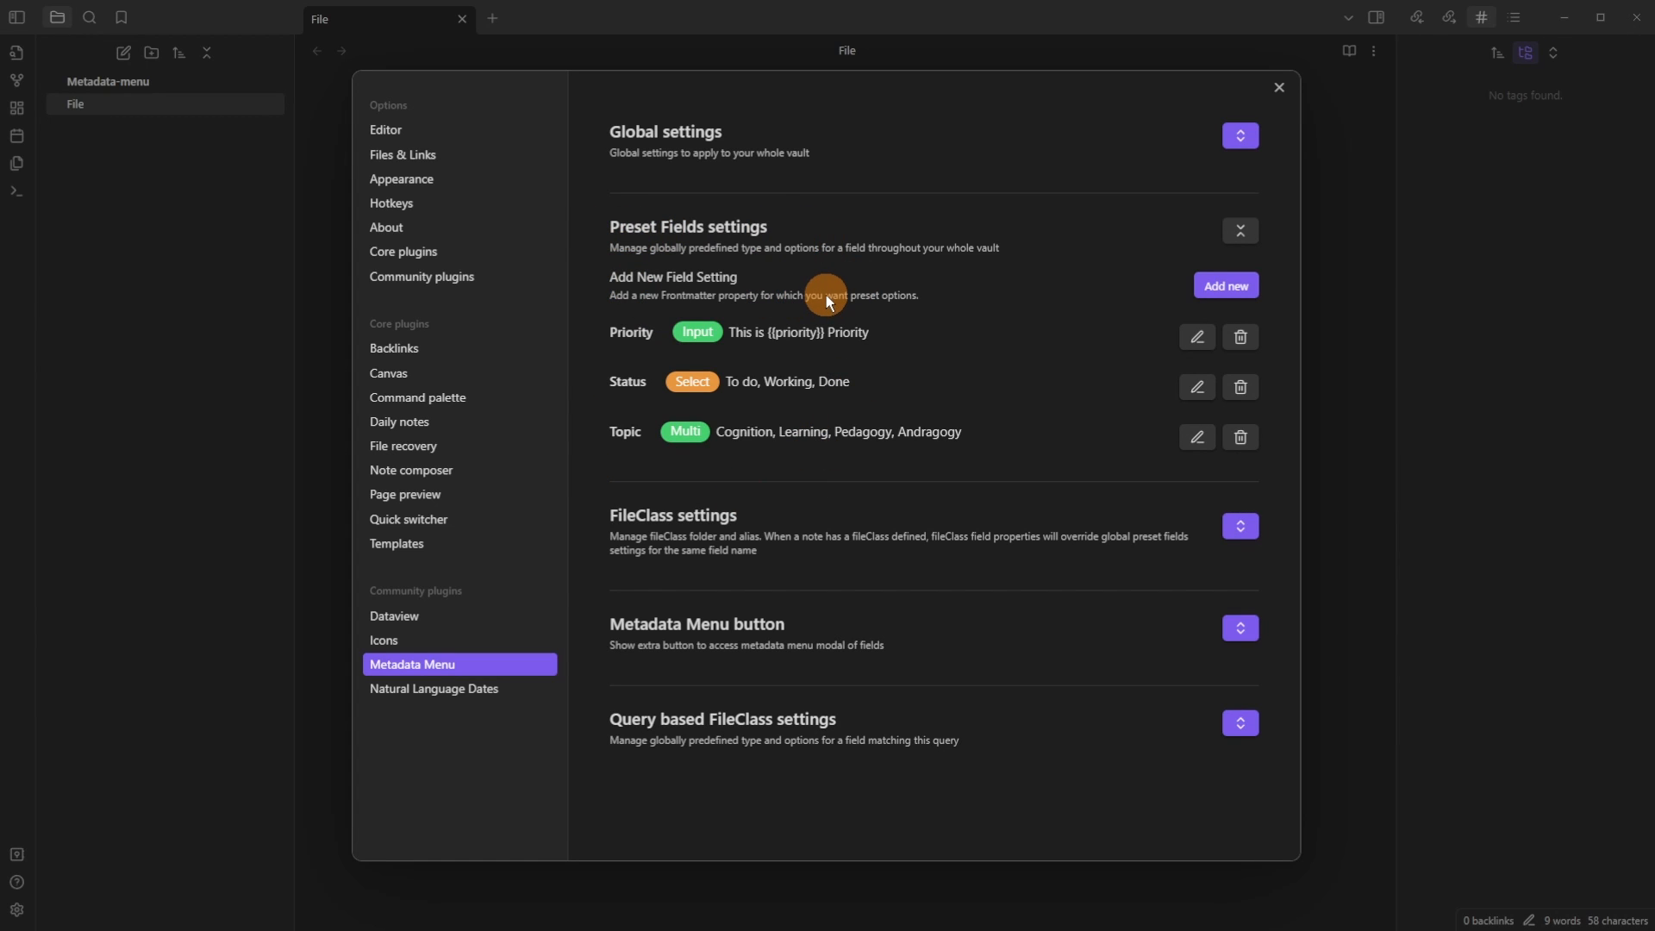
{"action": "left_click", "coordinate": [276, 252]}
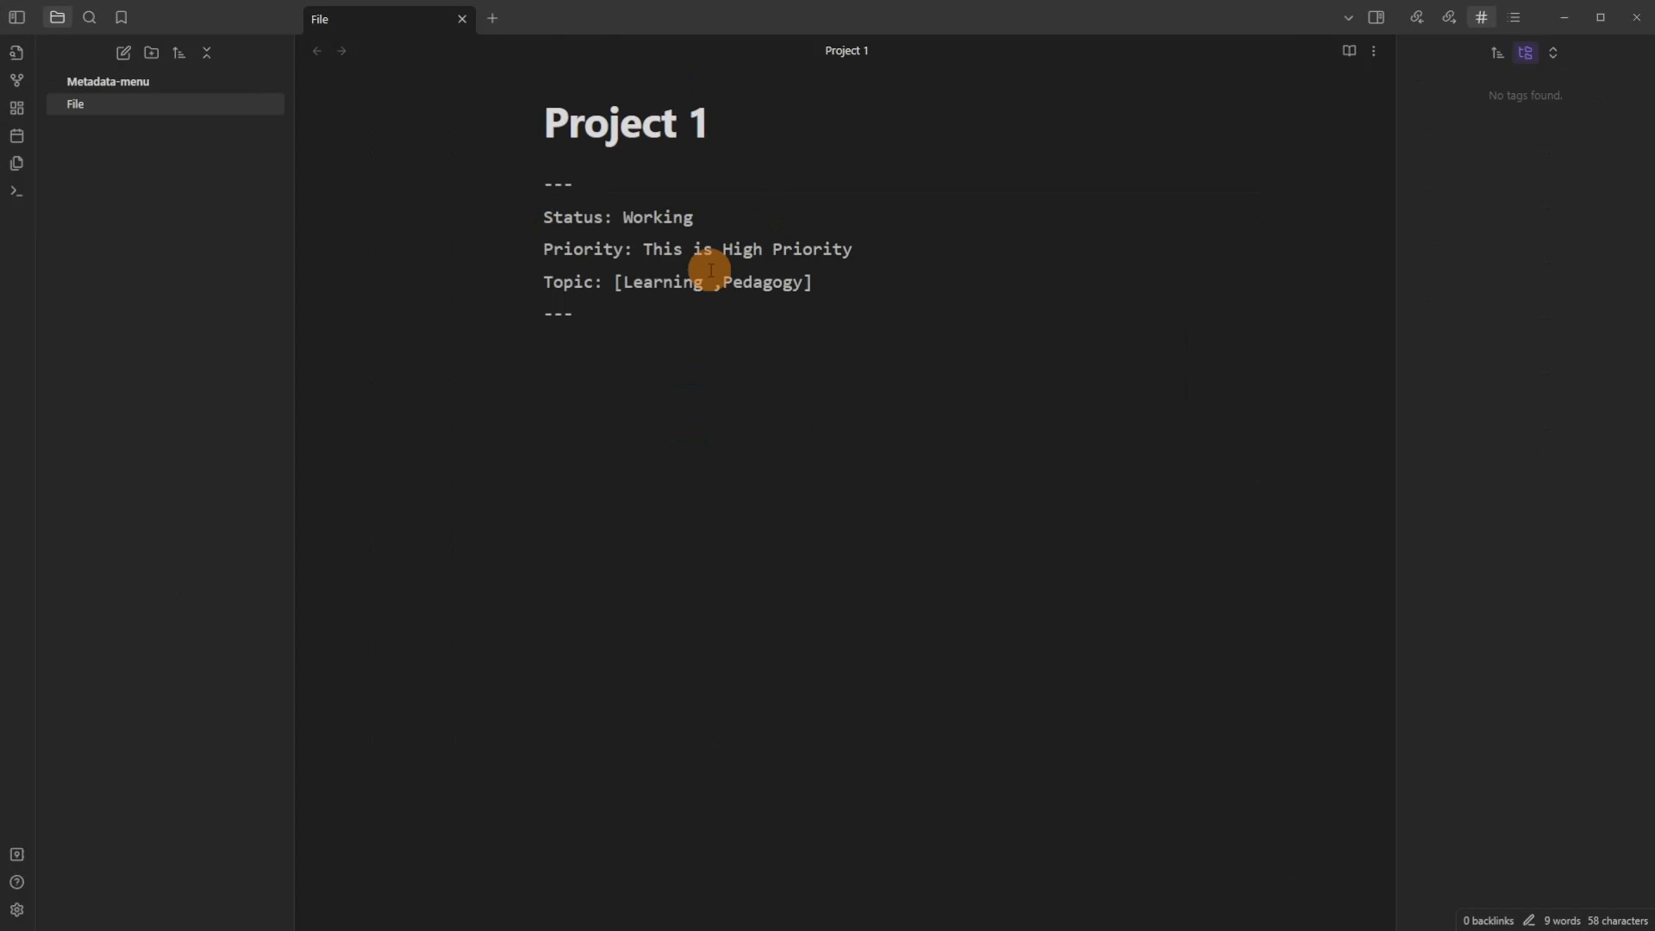
{"action": "left_click", "coordinate": [711, 278]}
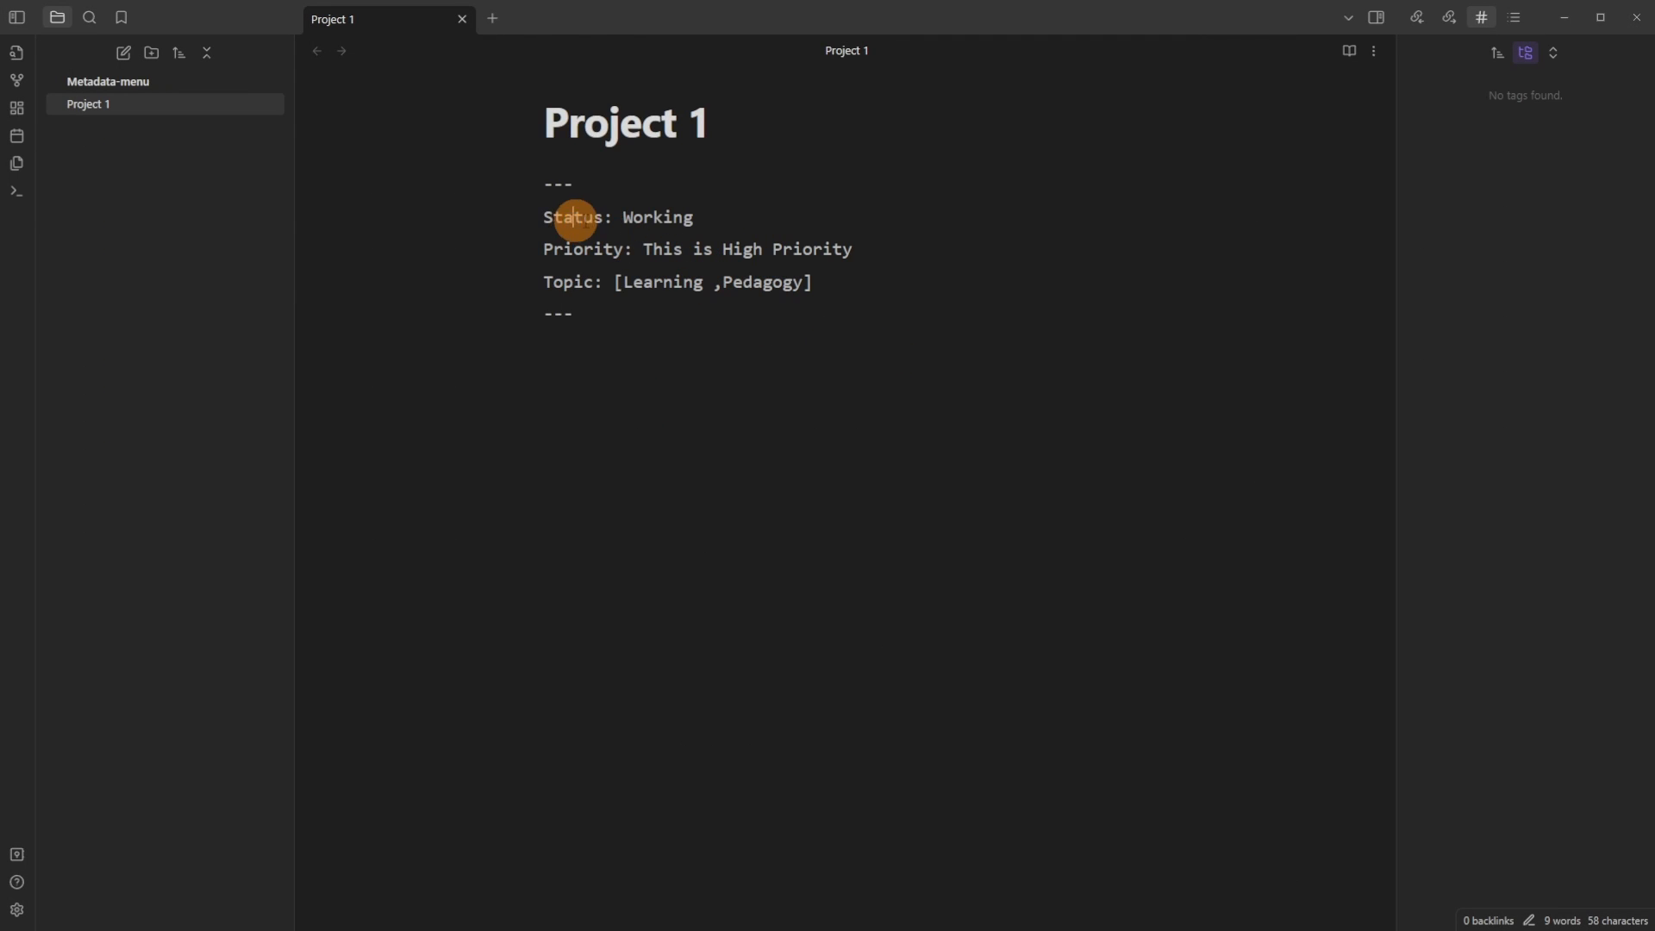
{"action": "left_click", "coordinate": [575, 287]}
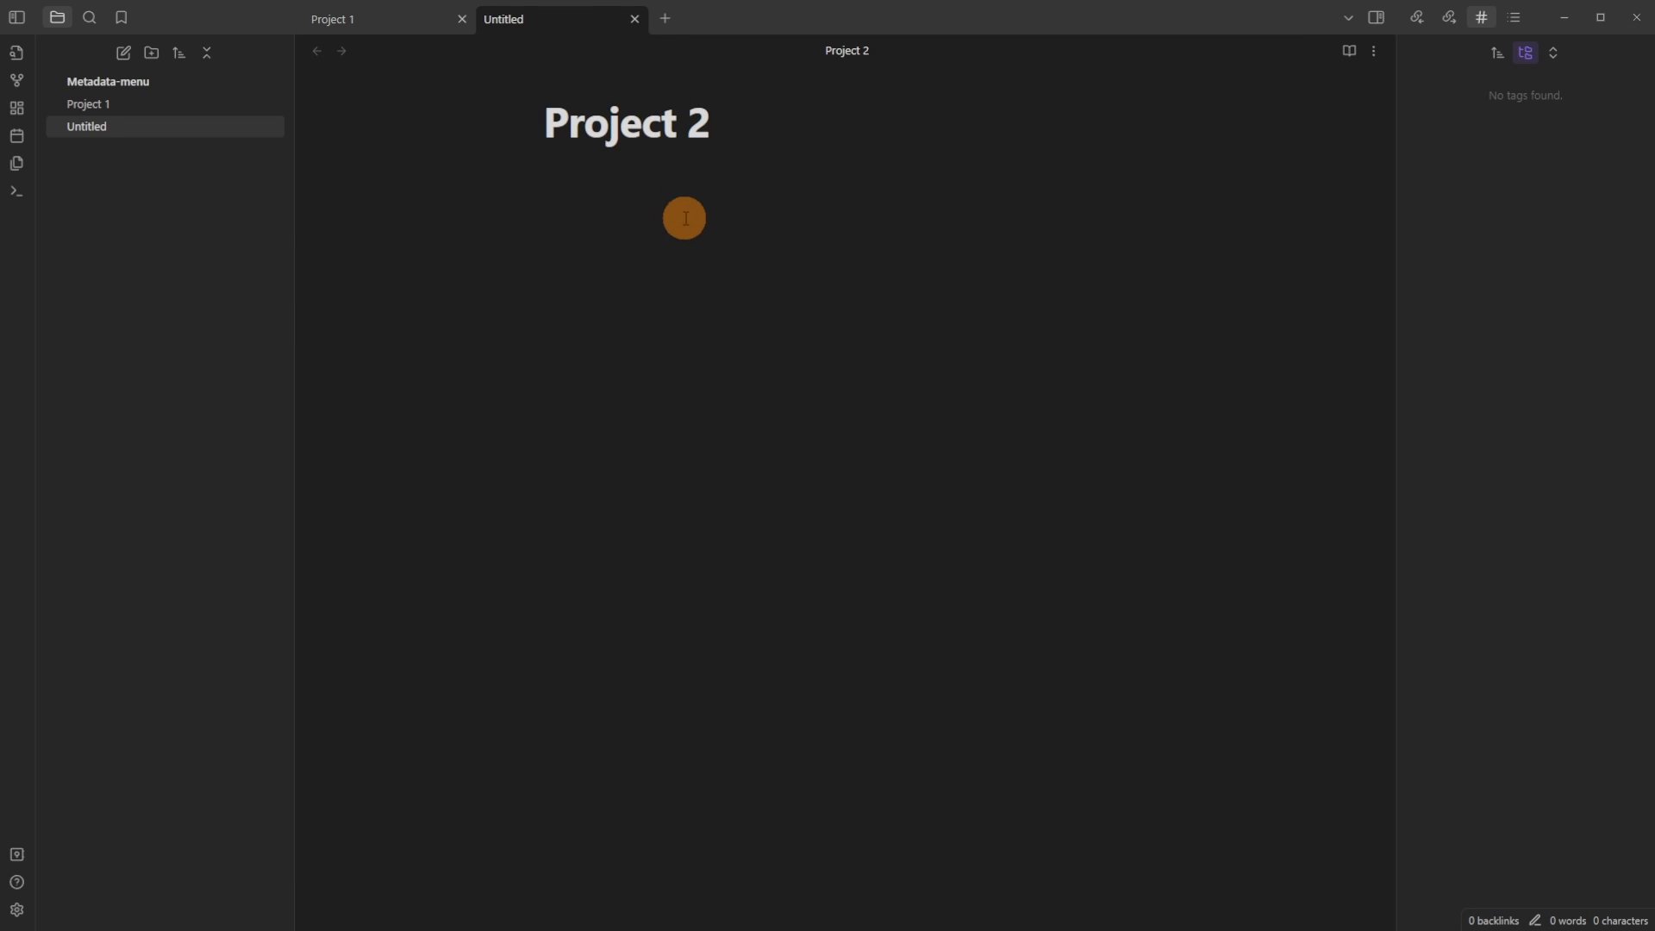
Step: Create a note named "Project 2" and place it in a split pane beside Project 1
{"action": "left_click_drag", "start_coordinate": [566, 26], "coordinate": [1135, 303]}
{"action": "left_click", "coordinate": [446, 131]}
{"action": "left_click", "coordinate": [1146, 299]}
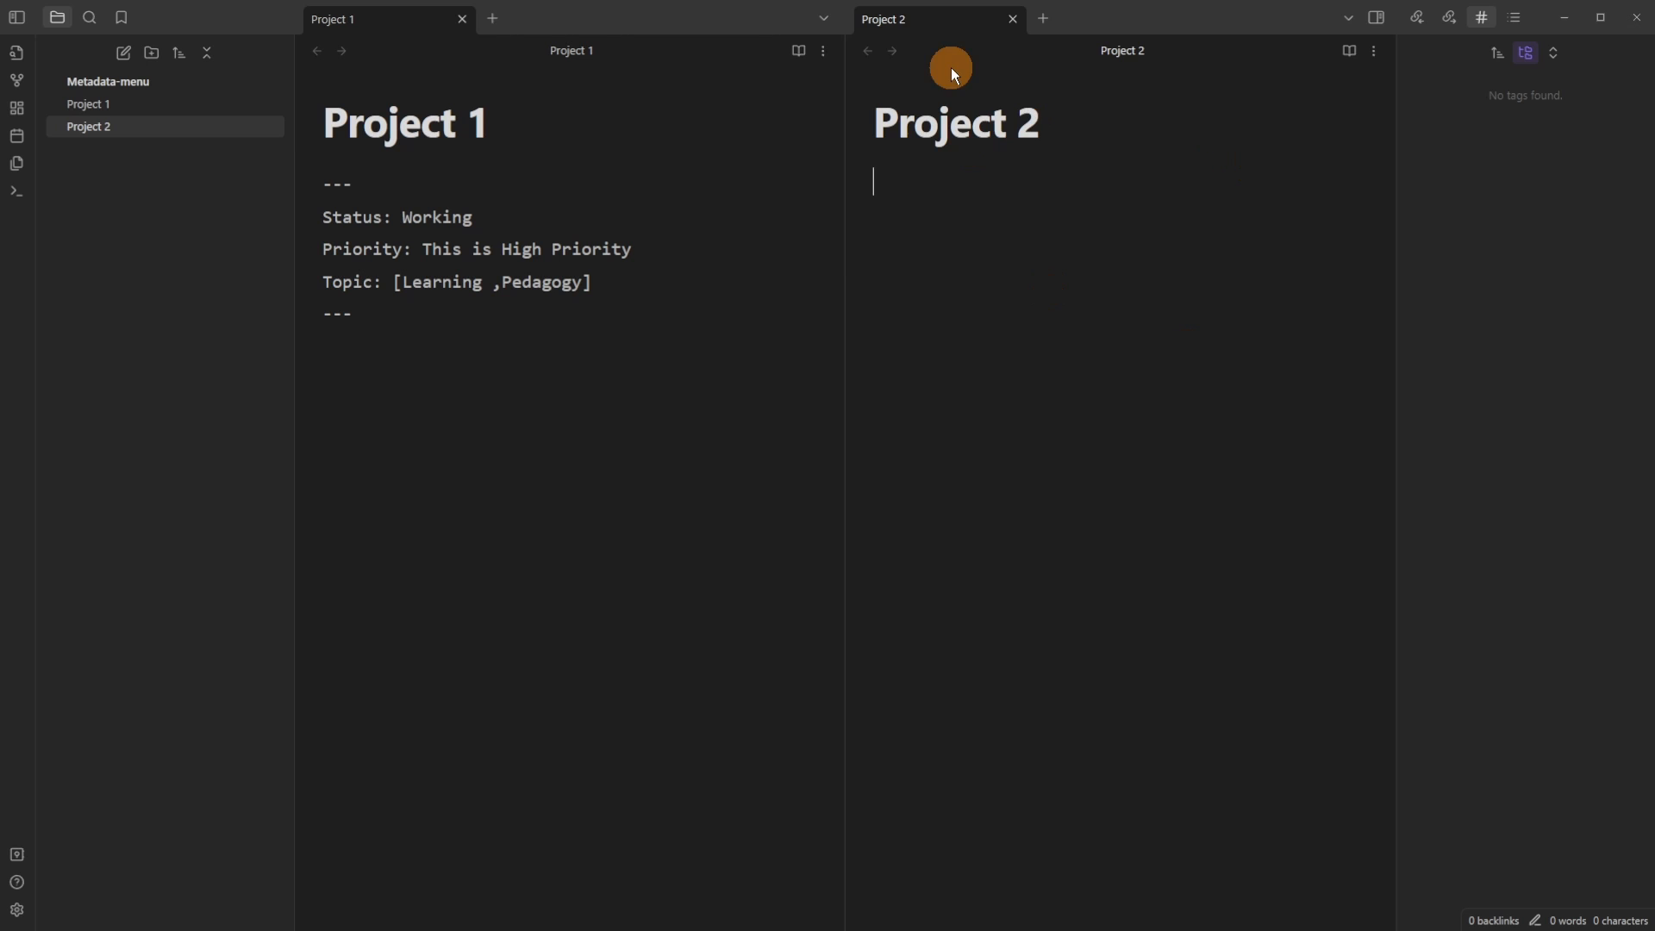
Step: Add all missing preset fields to Project 2's frontmatter and set its Status to "To do"
{"action": "right_click", "coordinate": [931, 22]}
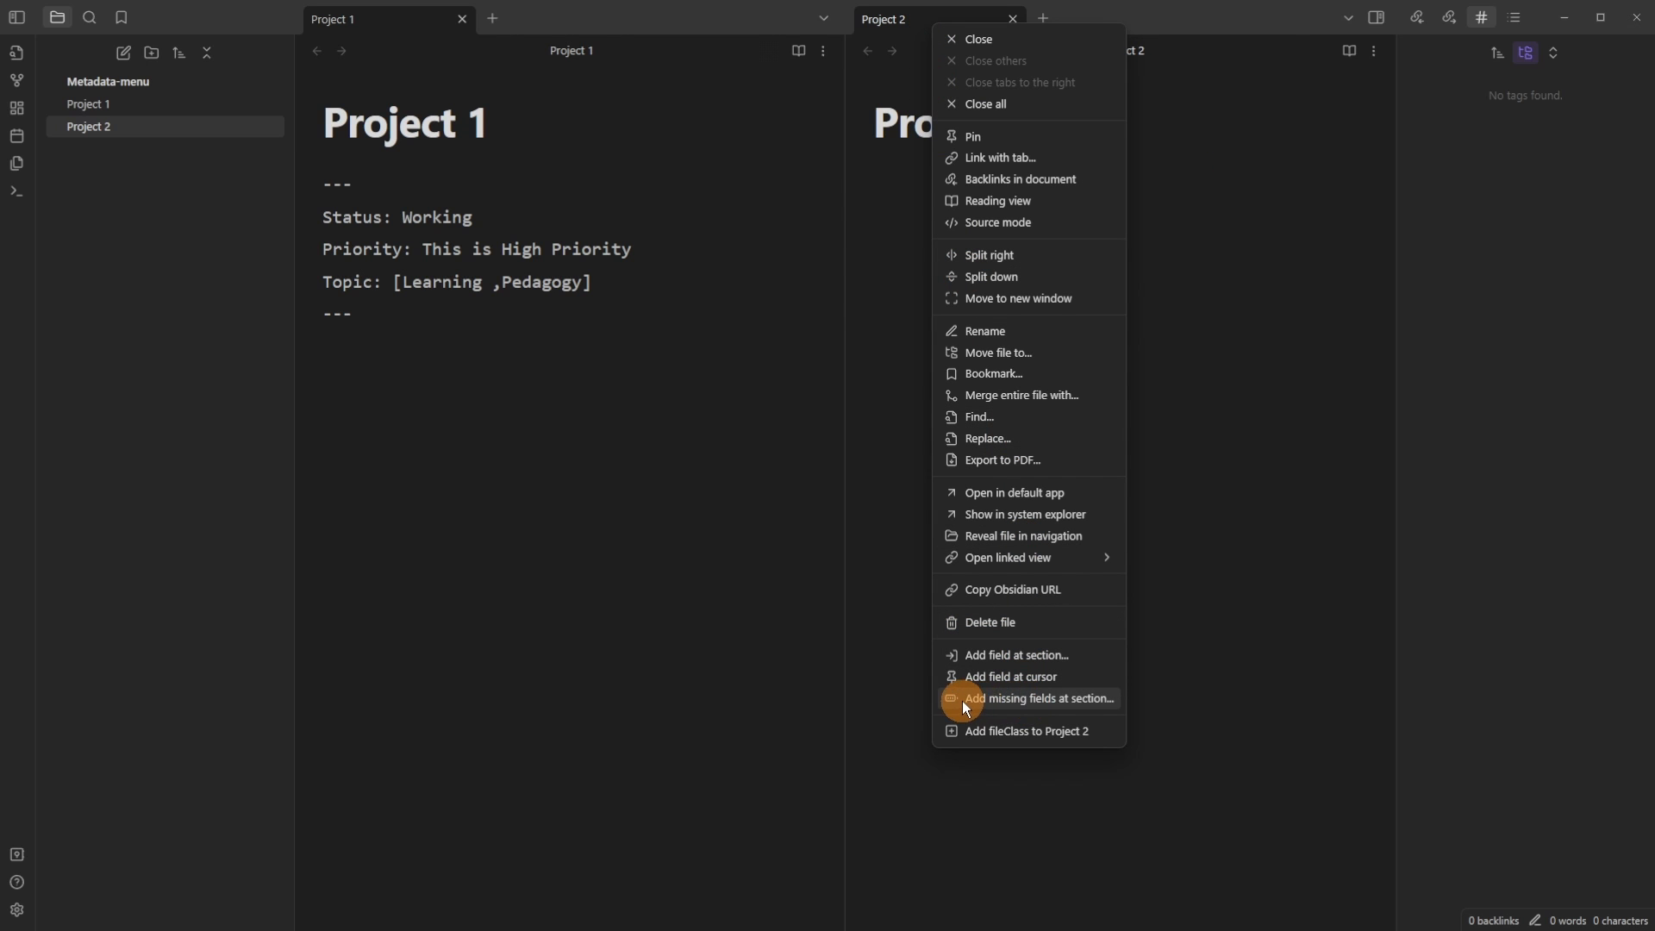
{"action": "left_click", "coordinate": [1068, 701]}
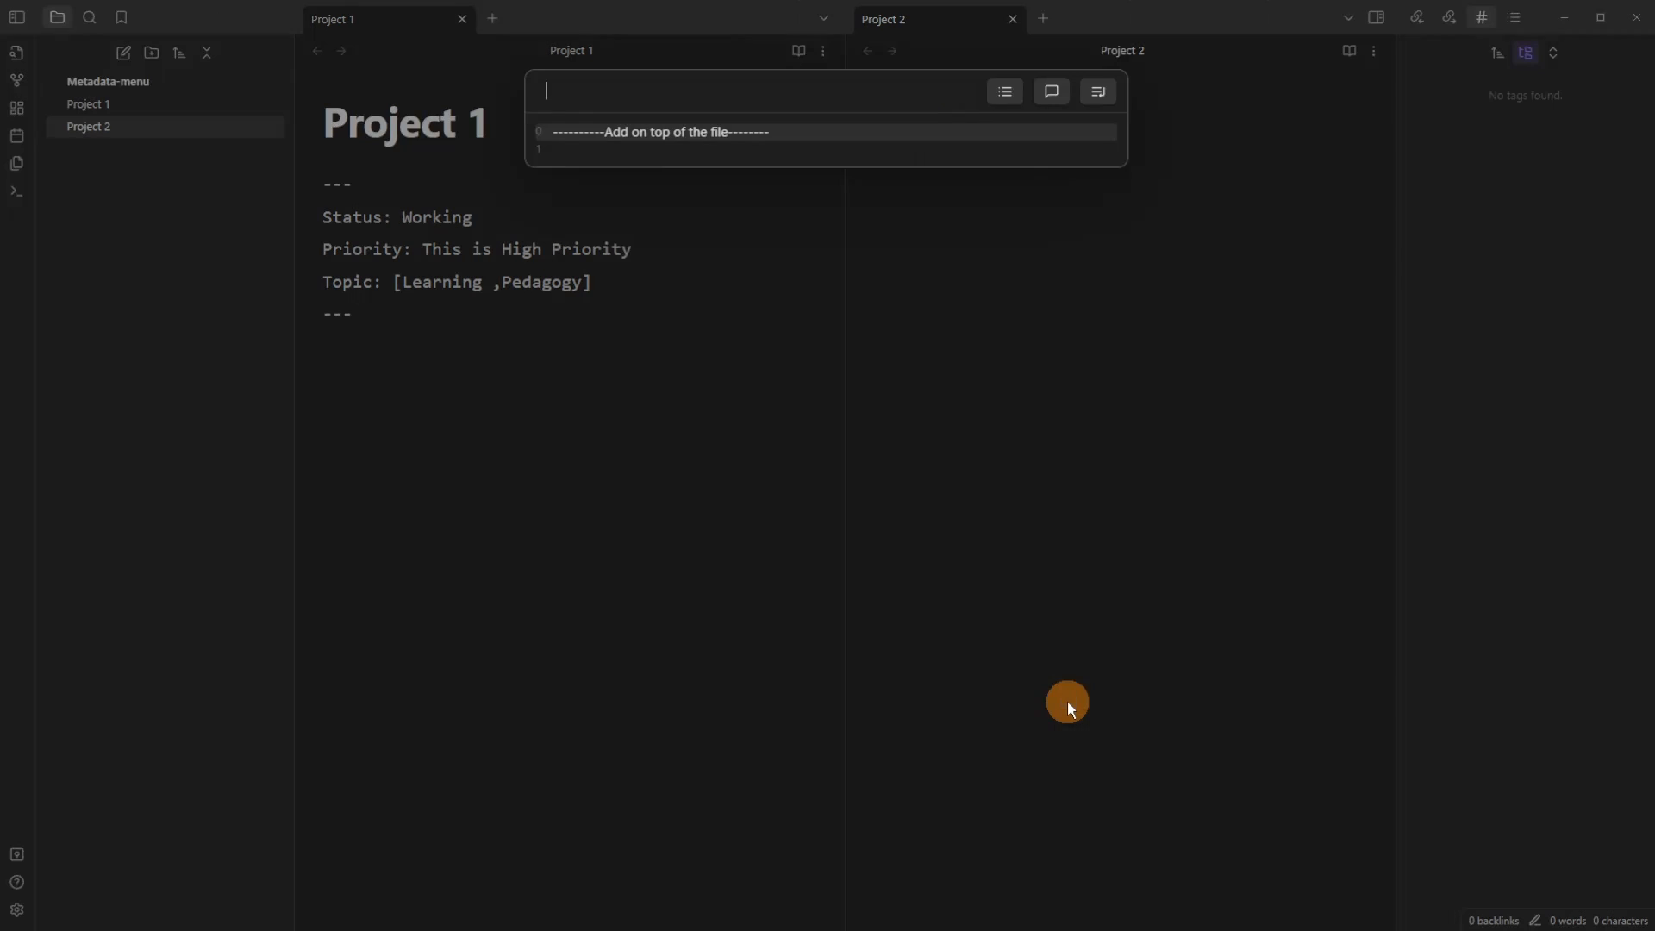
{"action": "left_click", "coordinate": [1098, 91]}
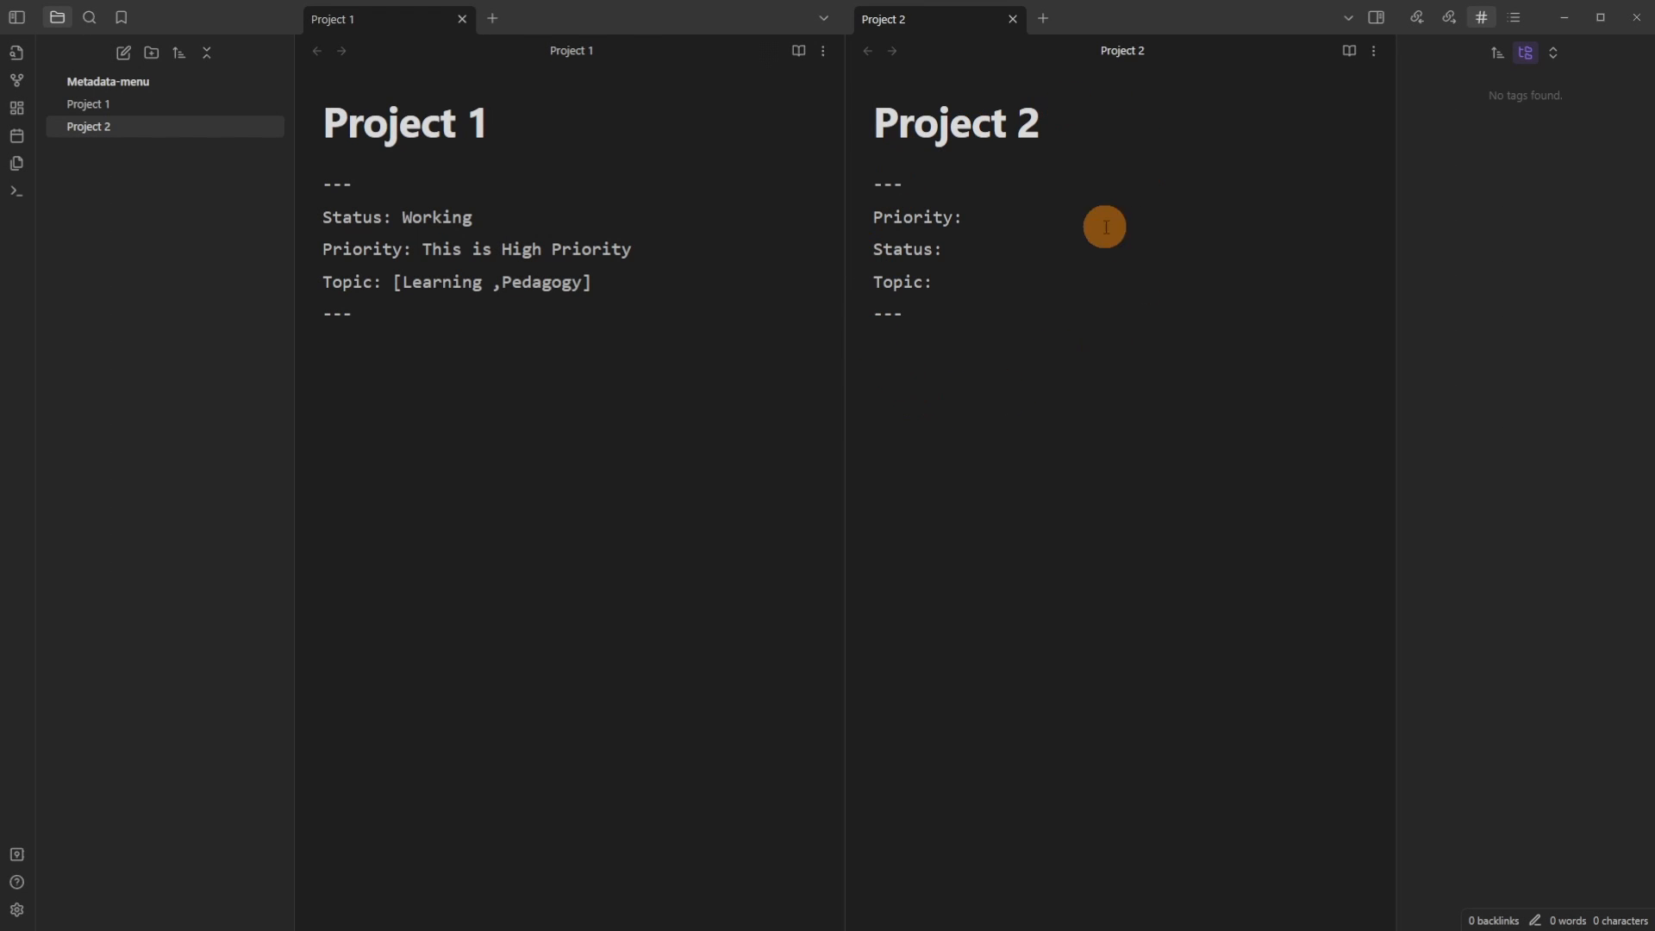
{"action": "left_click", "coordinate": [1008, 260]}
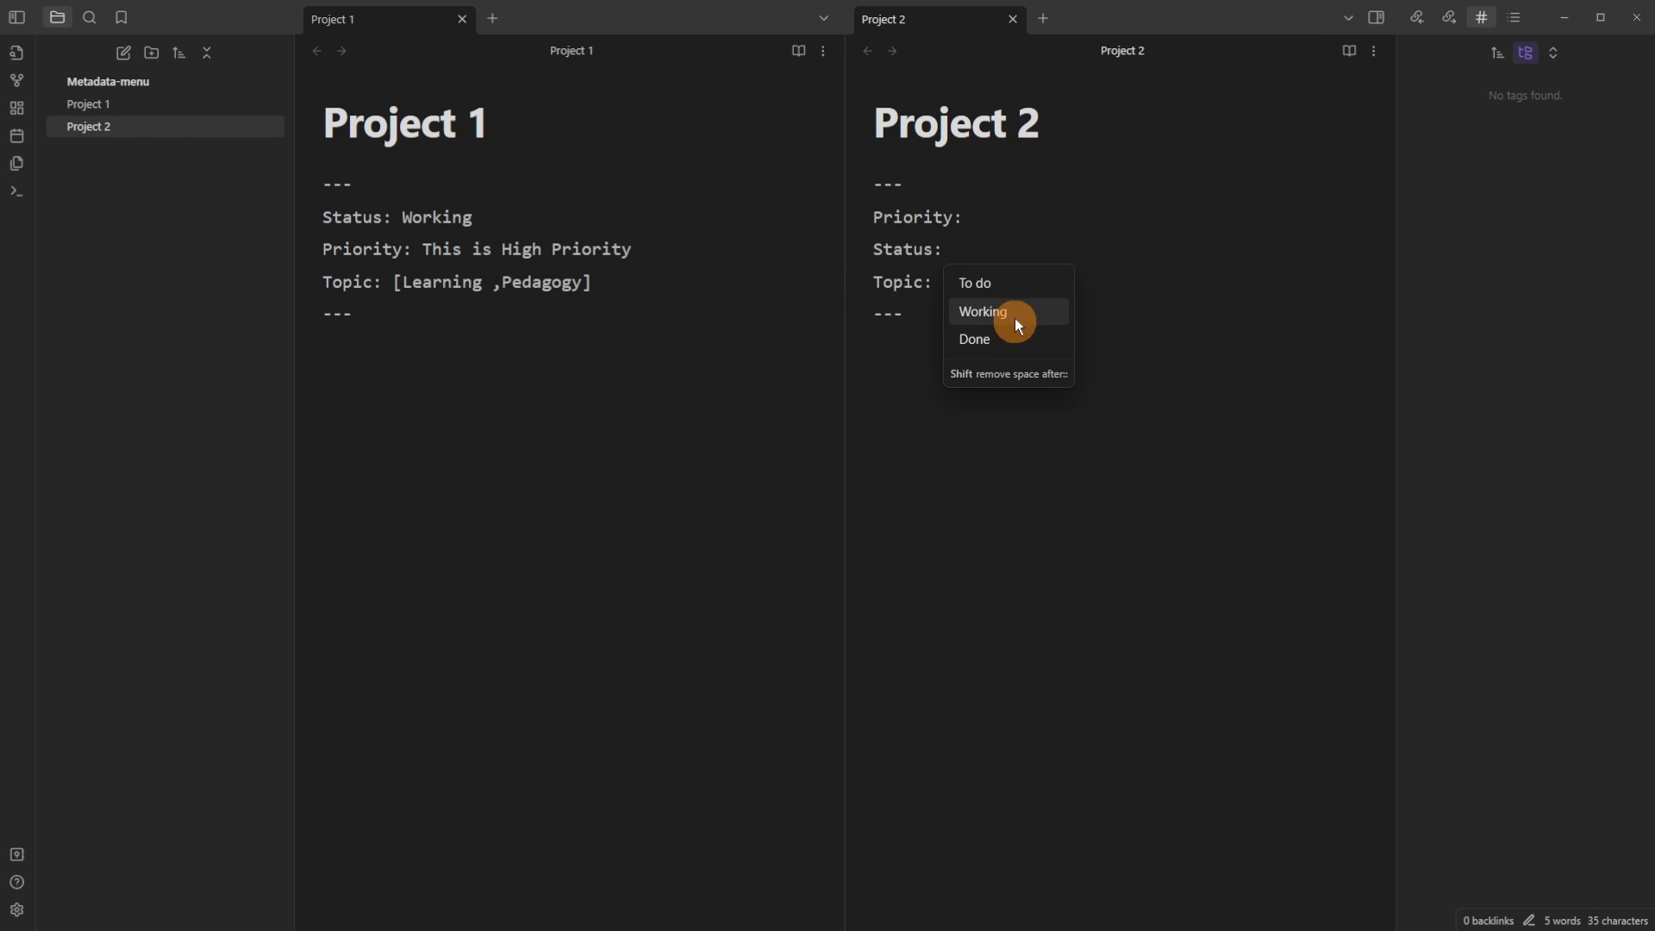
{"action": "left_click", "coordinate": [1000, 285]}
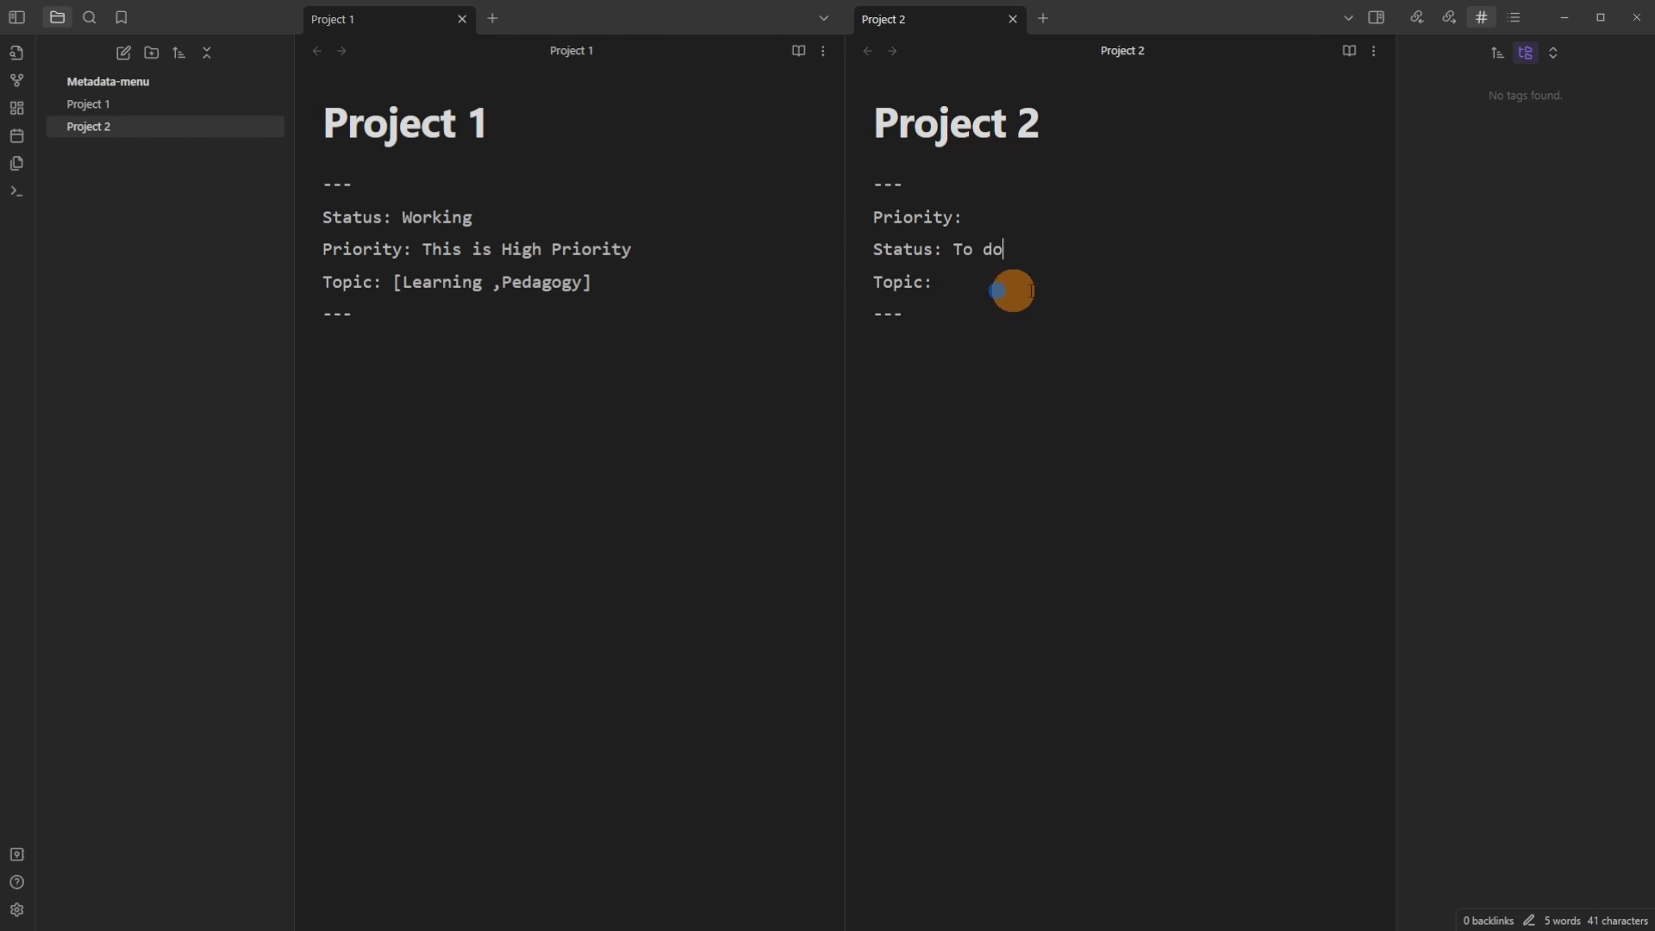
Step: Create a note named "Source 1" and place it in its own pane beside Project 2
{"action": "left_click", "coordinate": [960, 286]}
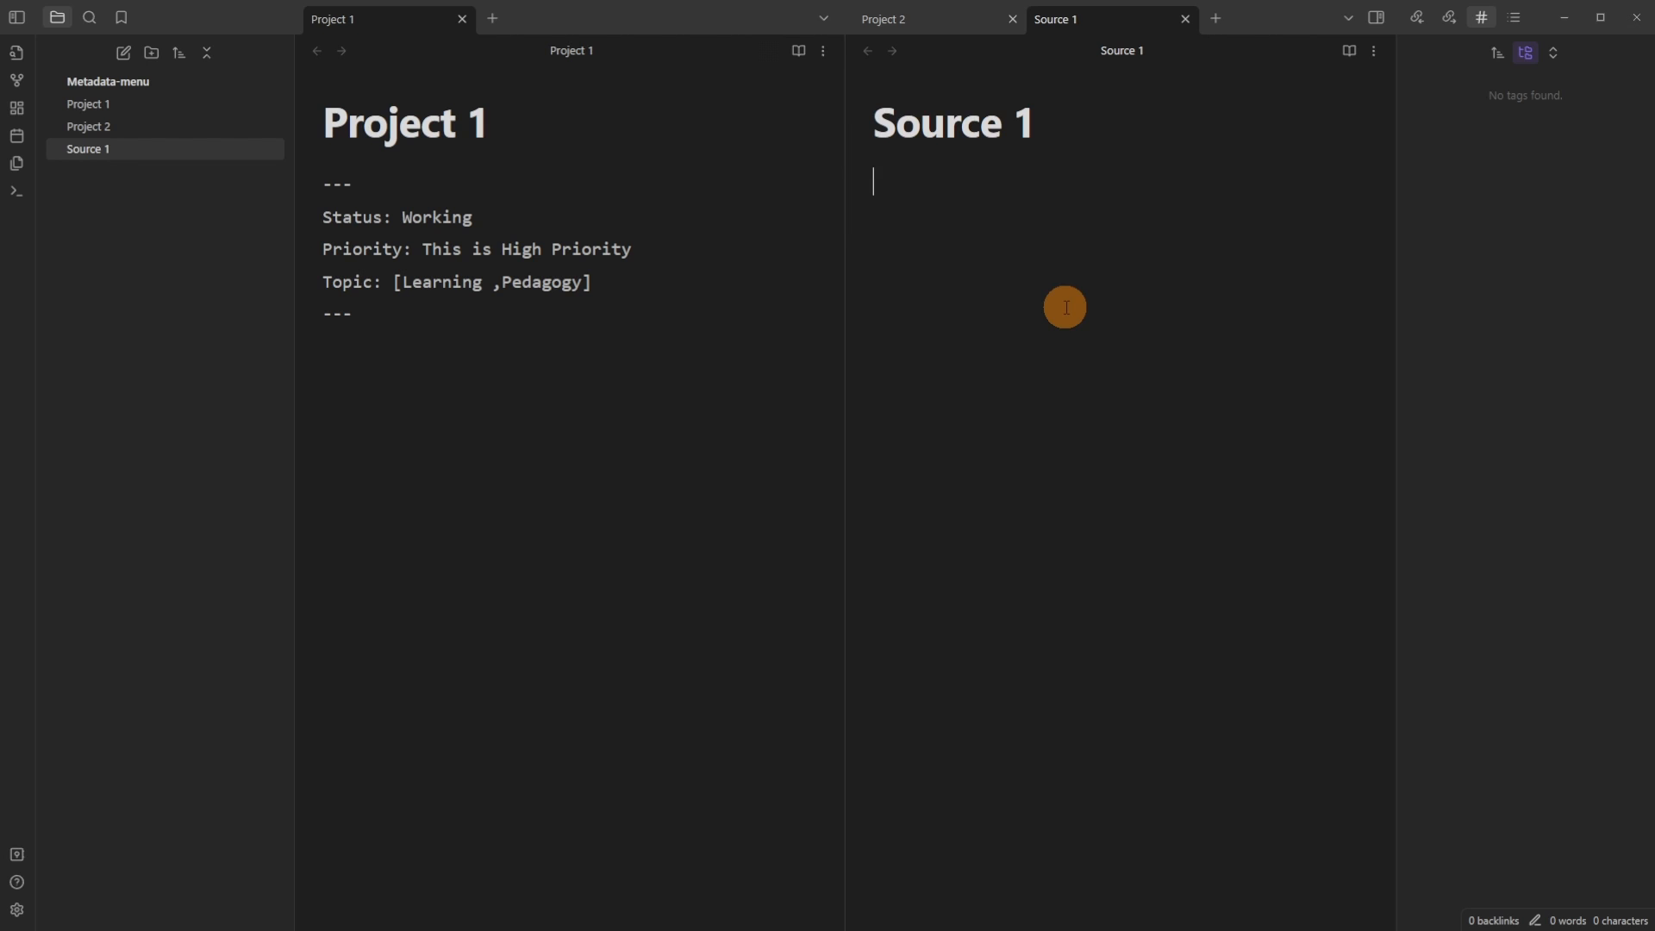
{"action": "left_click", "coordinate": [939, 28]}
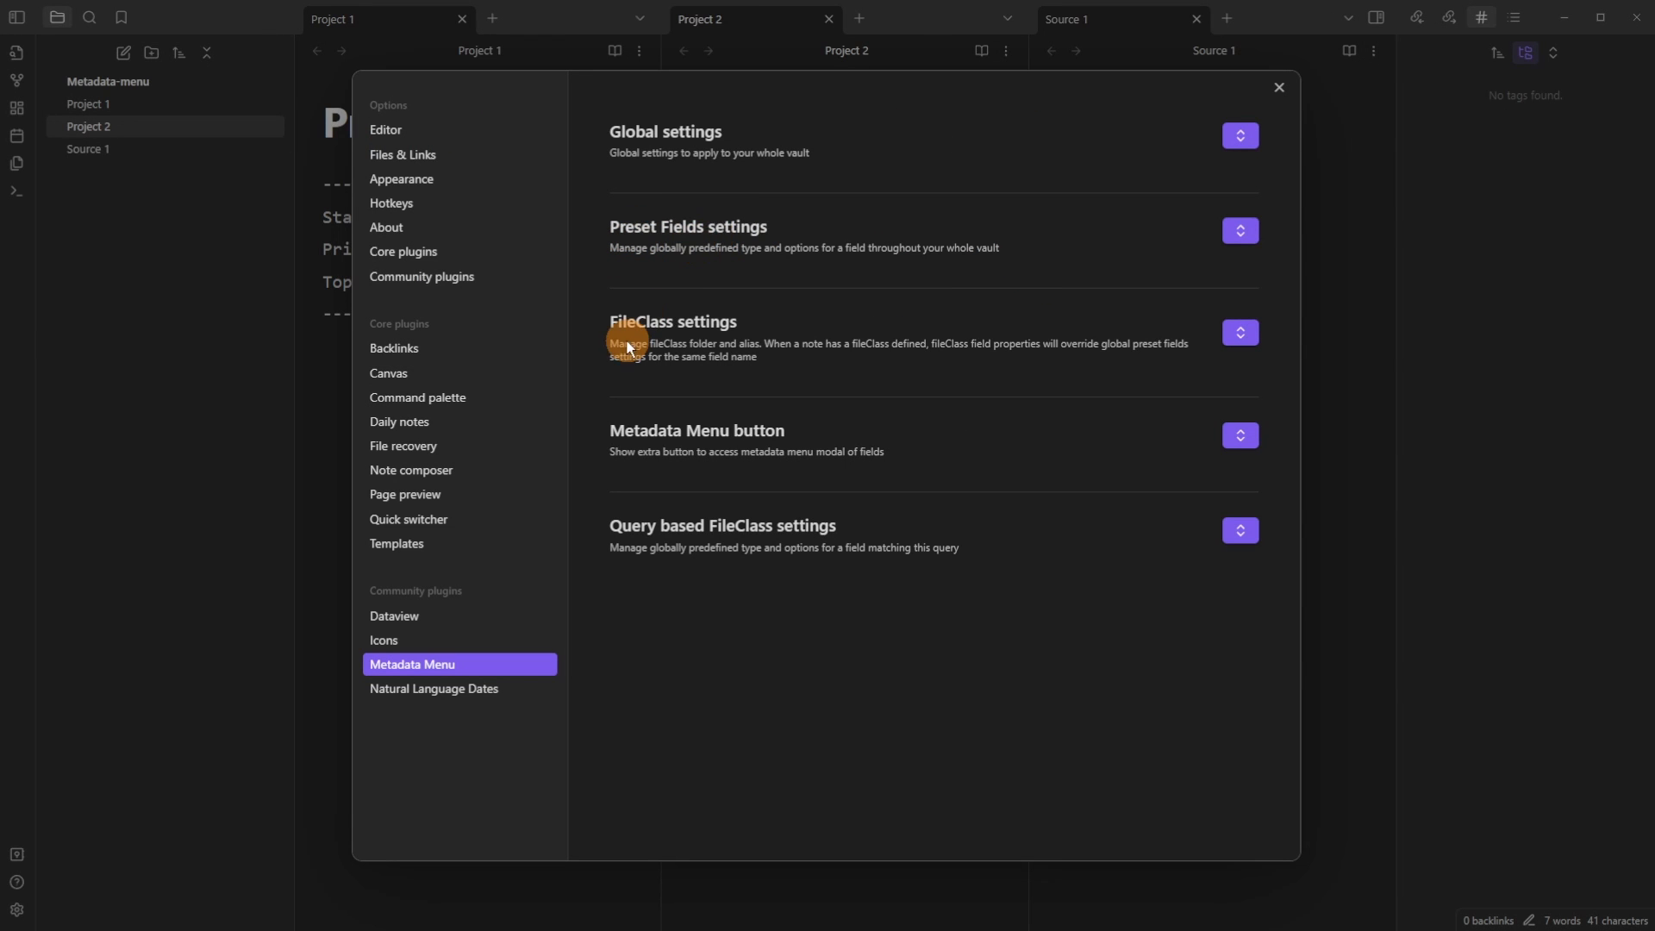
Step: Examine Metadata Menu's FileClass settings, including the class files path and the fileClass field alias
{"action": "left_click", "coordinate": [685, 328]}
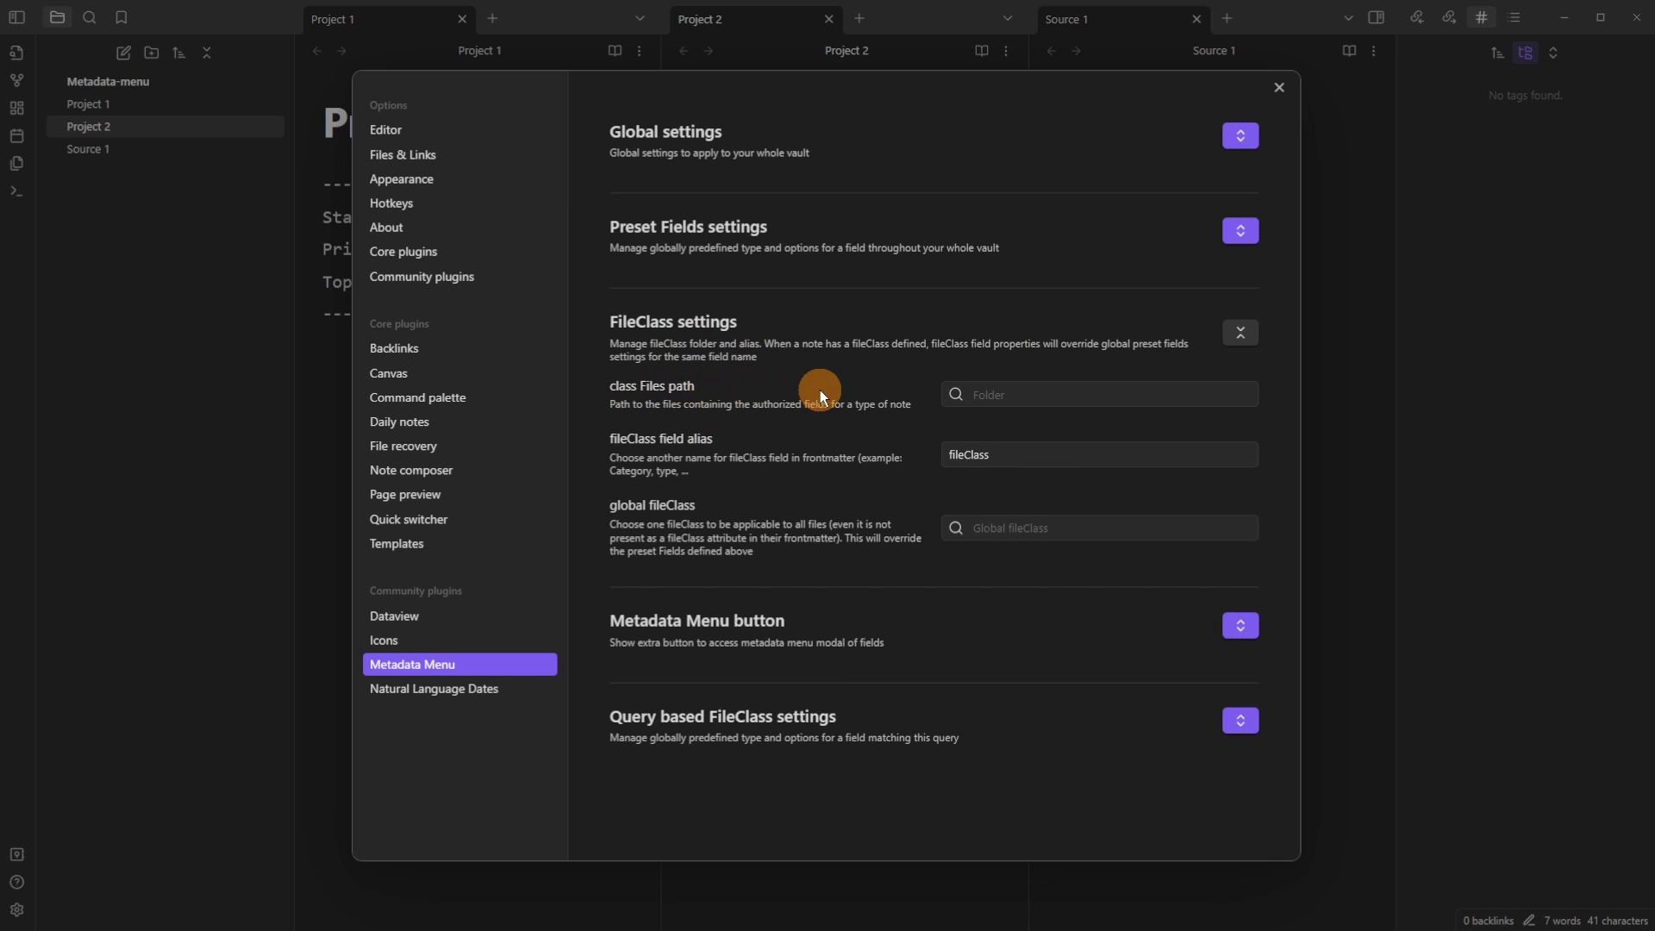
{"action": "left_click", "coordinate": [1019, 397]}
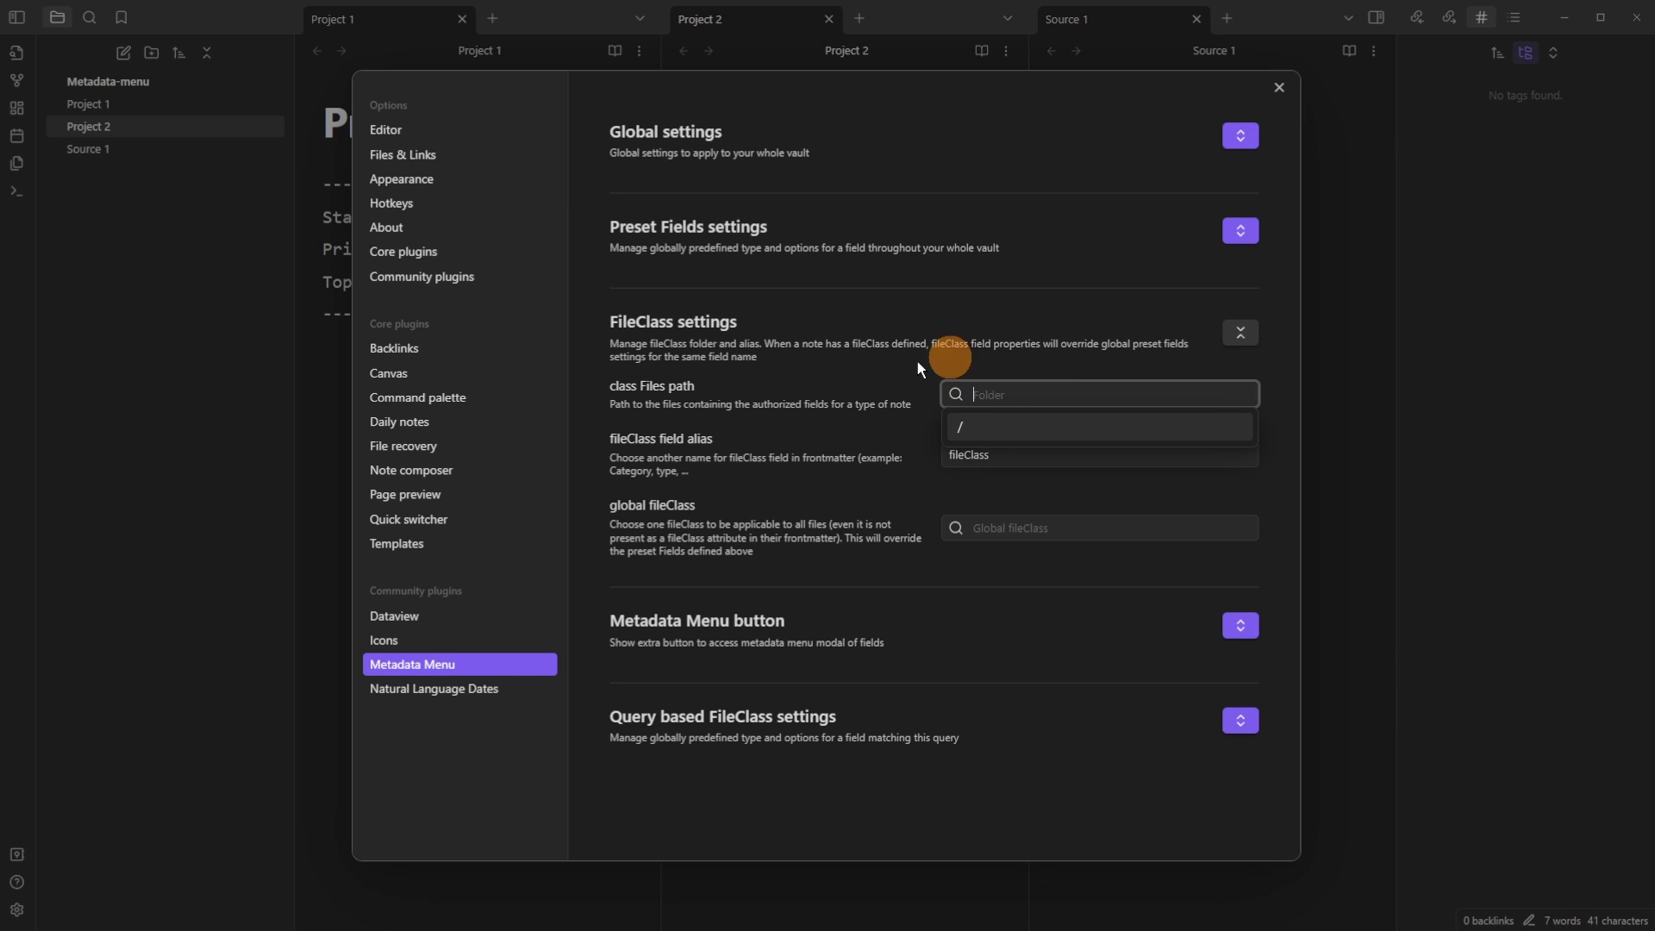
{"action": "left_click", "coordinate": [886, 380]}
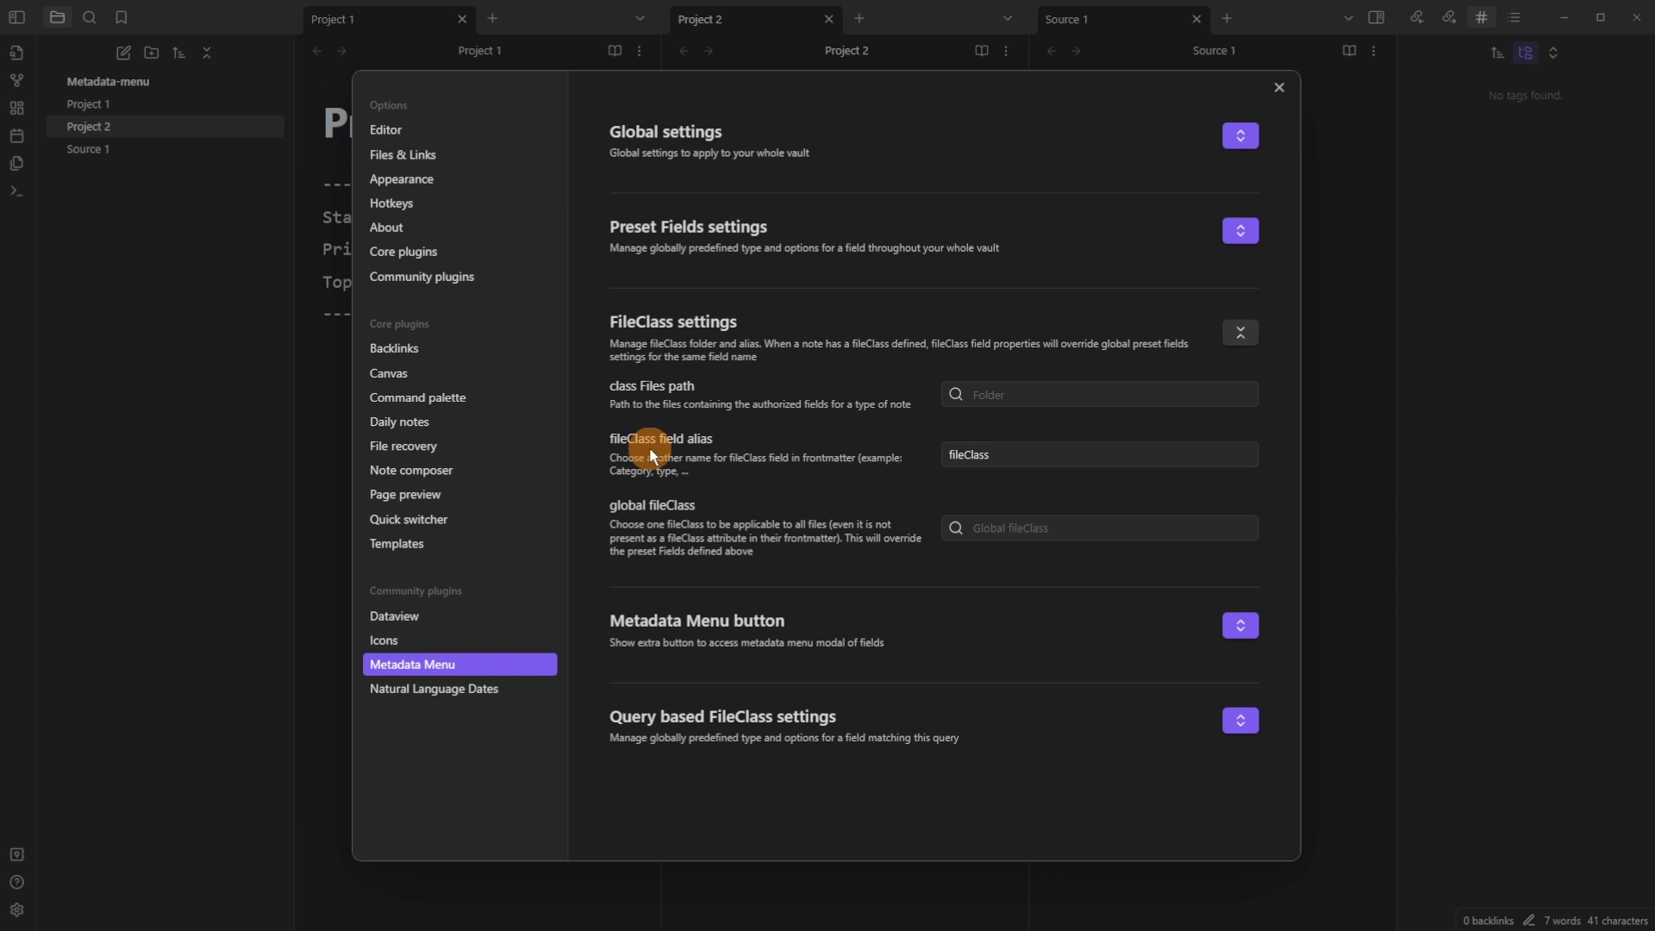
{"action": "key", "text": "Escape"}
Step: Create a folder named "Class" in the vault and add a note named "Project" inside it
{"action": "left_click", "coordinate": [151, 53]}
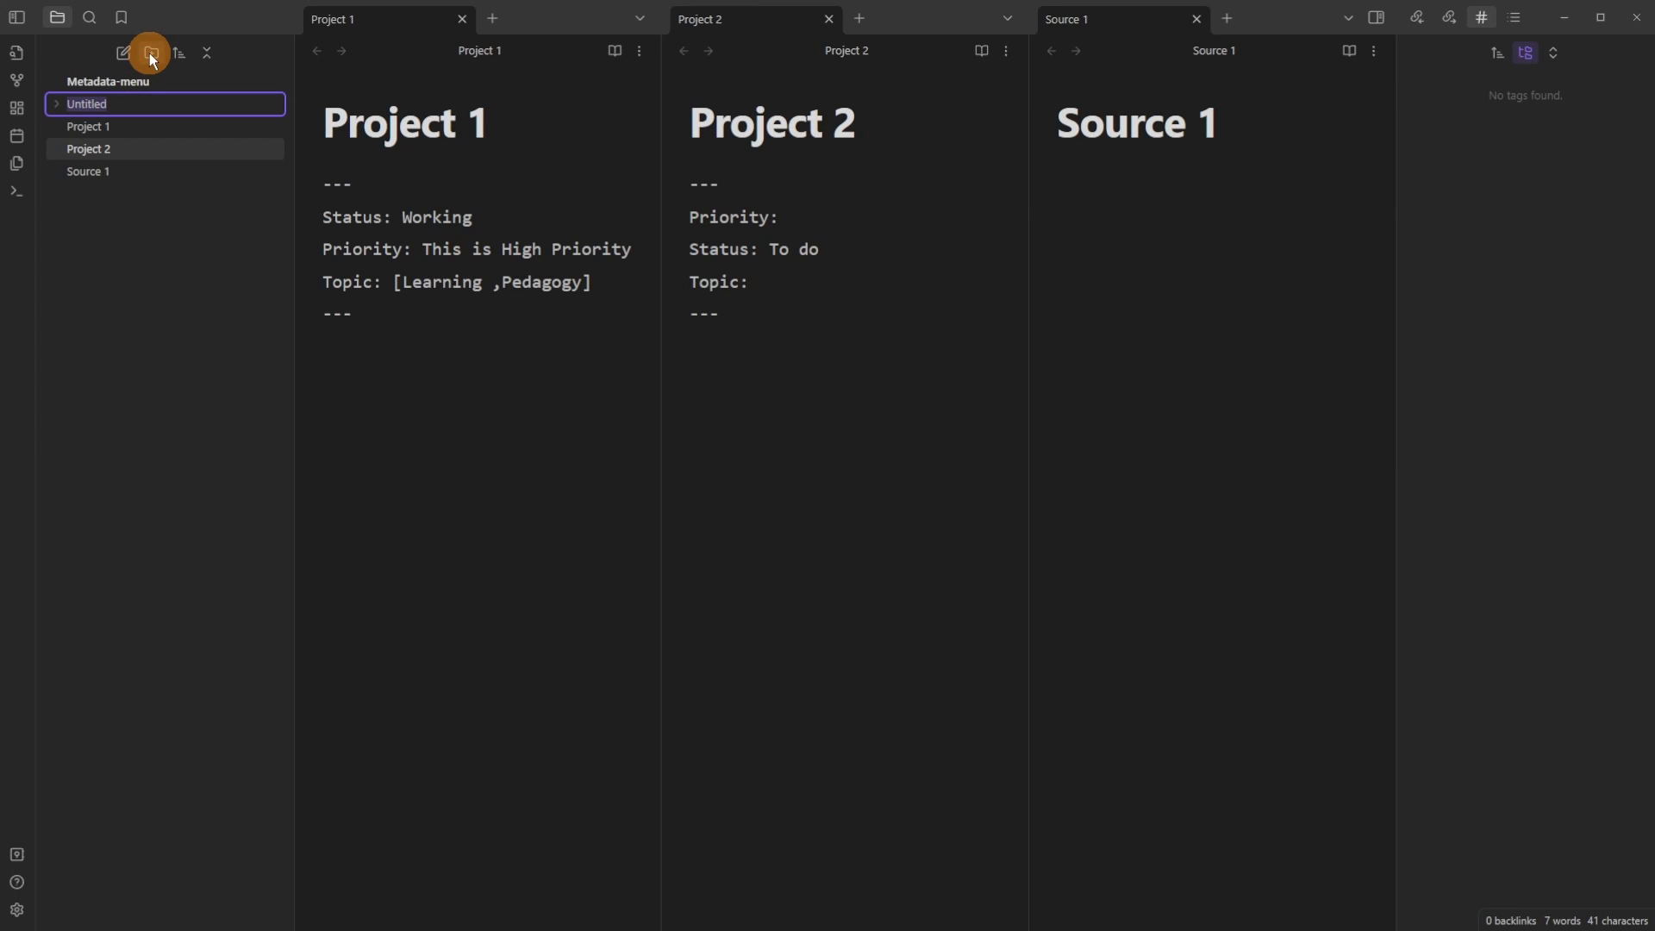
{"action": "type", "text": "Class"}
{"action": "key", "text": "Return"}
{"action": "right_click", "coordinate": [96, 102]}
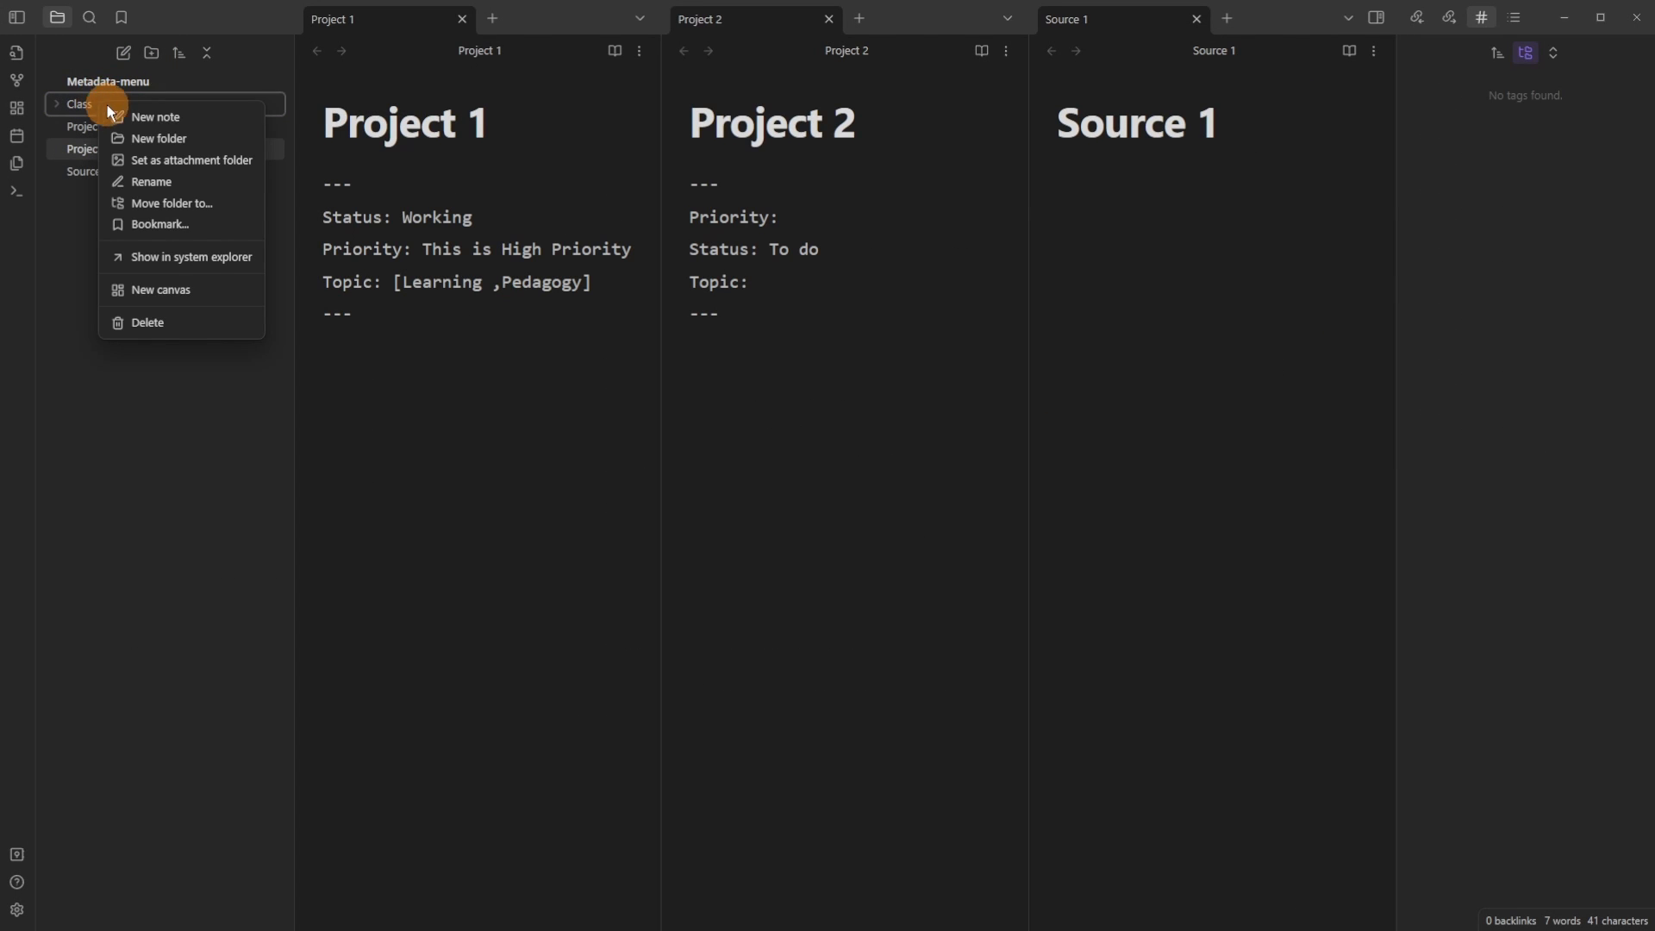
{"action": "left_click", "coordinate": [163, 116]}
{"action": "type", "text": "Project"}
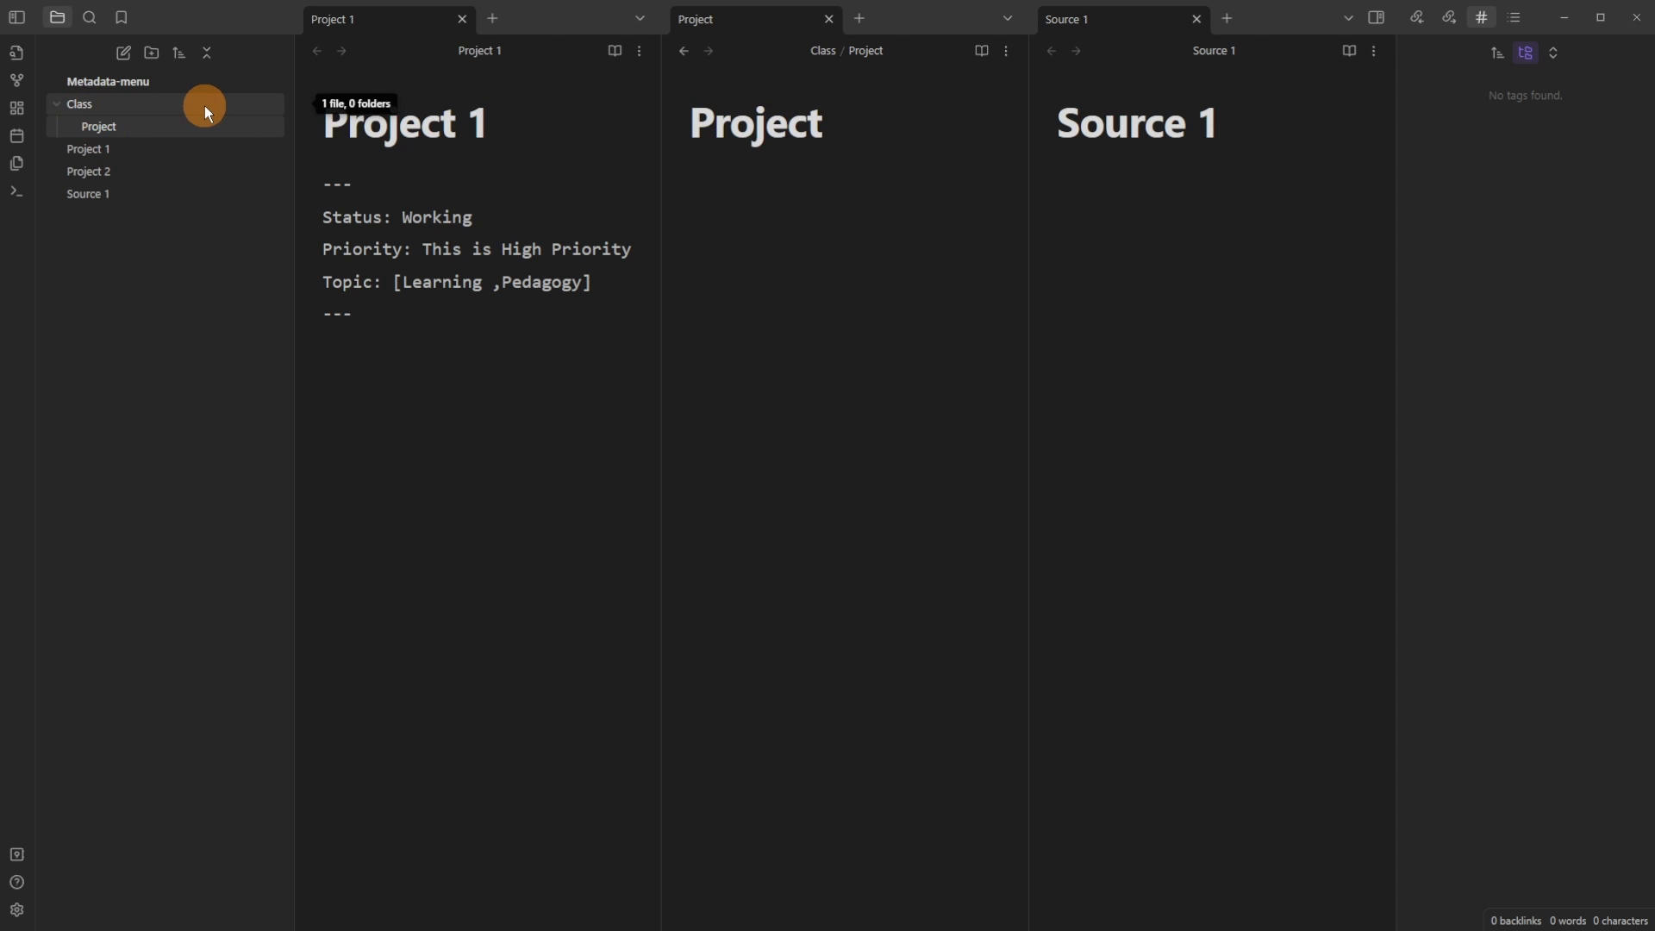
Step: Set the class files path in Metadata Menu's FileClass settings to the Class folder
{"action": "key", "text": "ctrl+comma"}
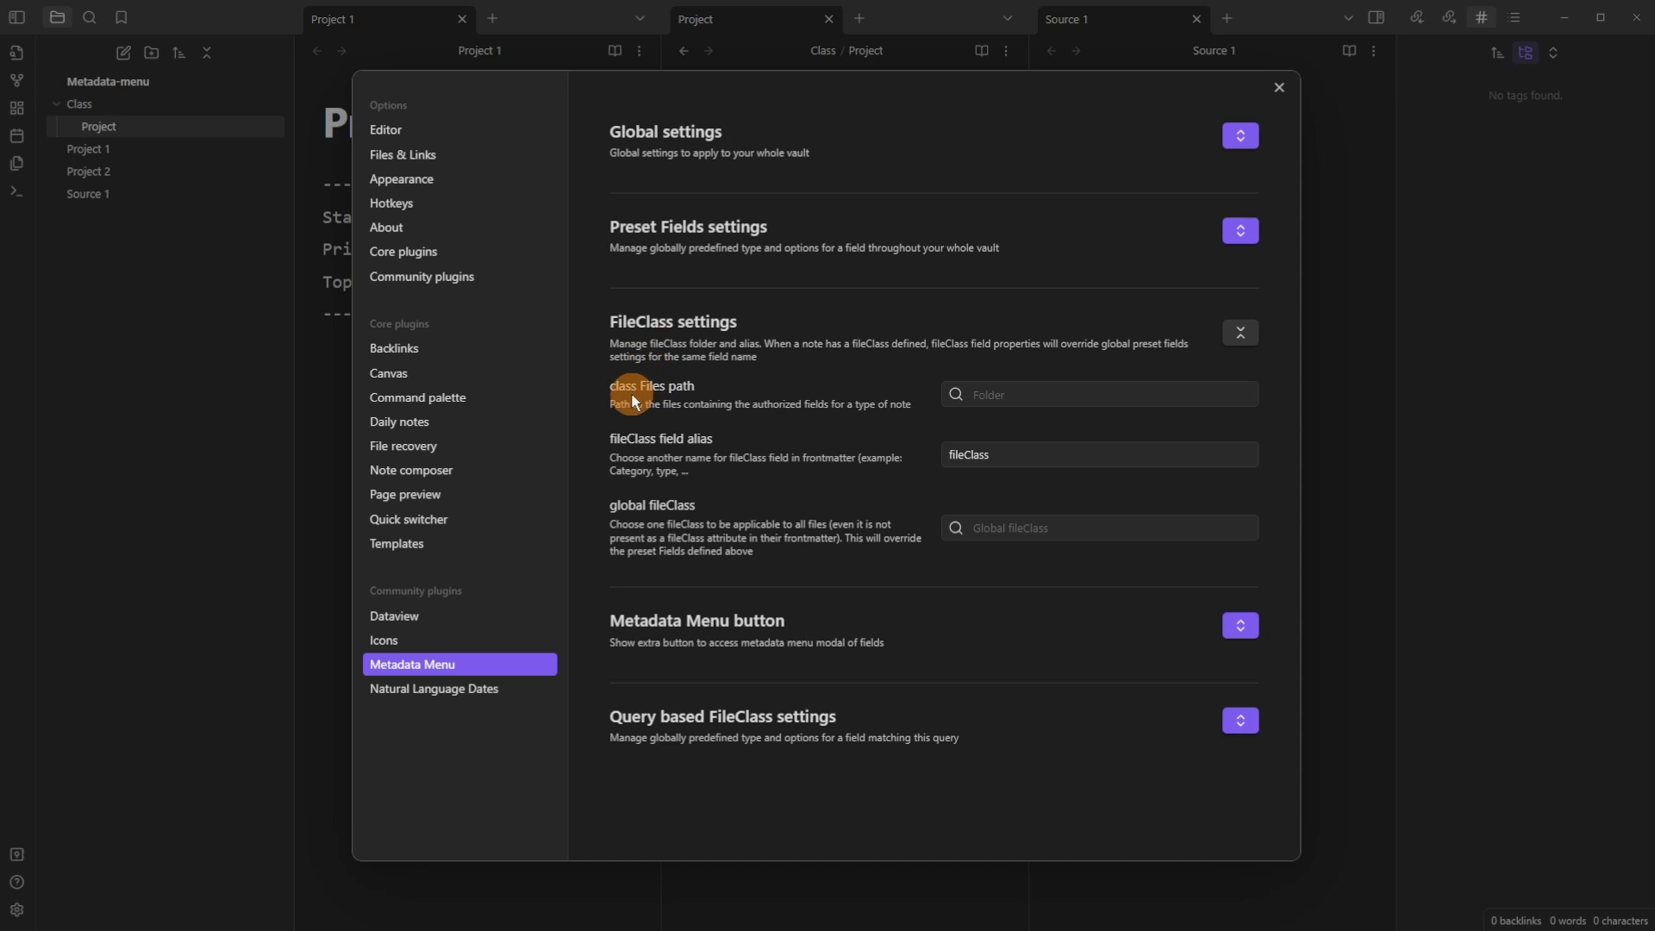
{"action": "left_click", "coordinate": [1005, 390]}
{"action": "left_click", "coordinate": [1009, 456]}
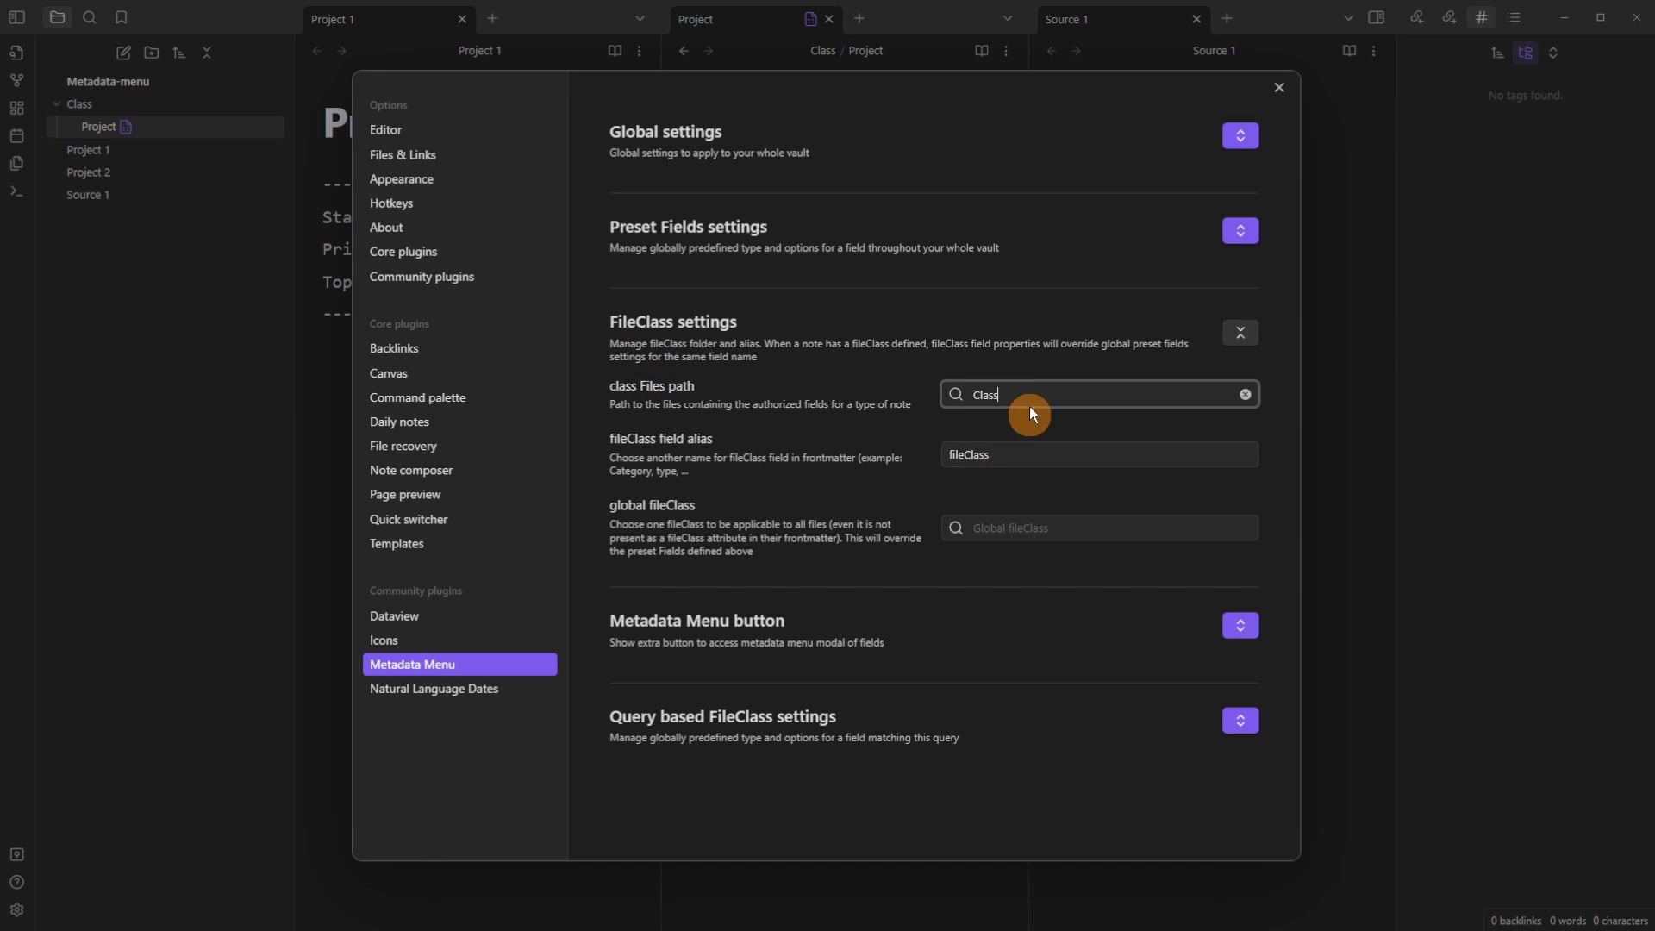
{"action": "left_click", "coordinate": [1010, 371]}
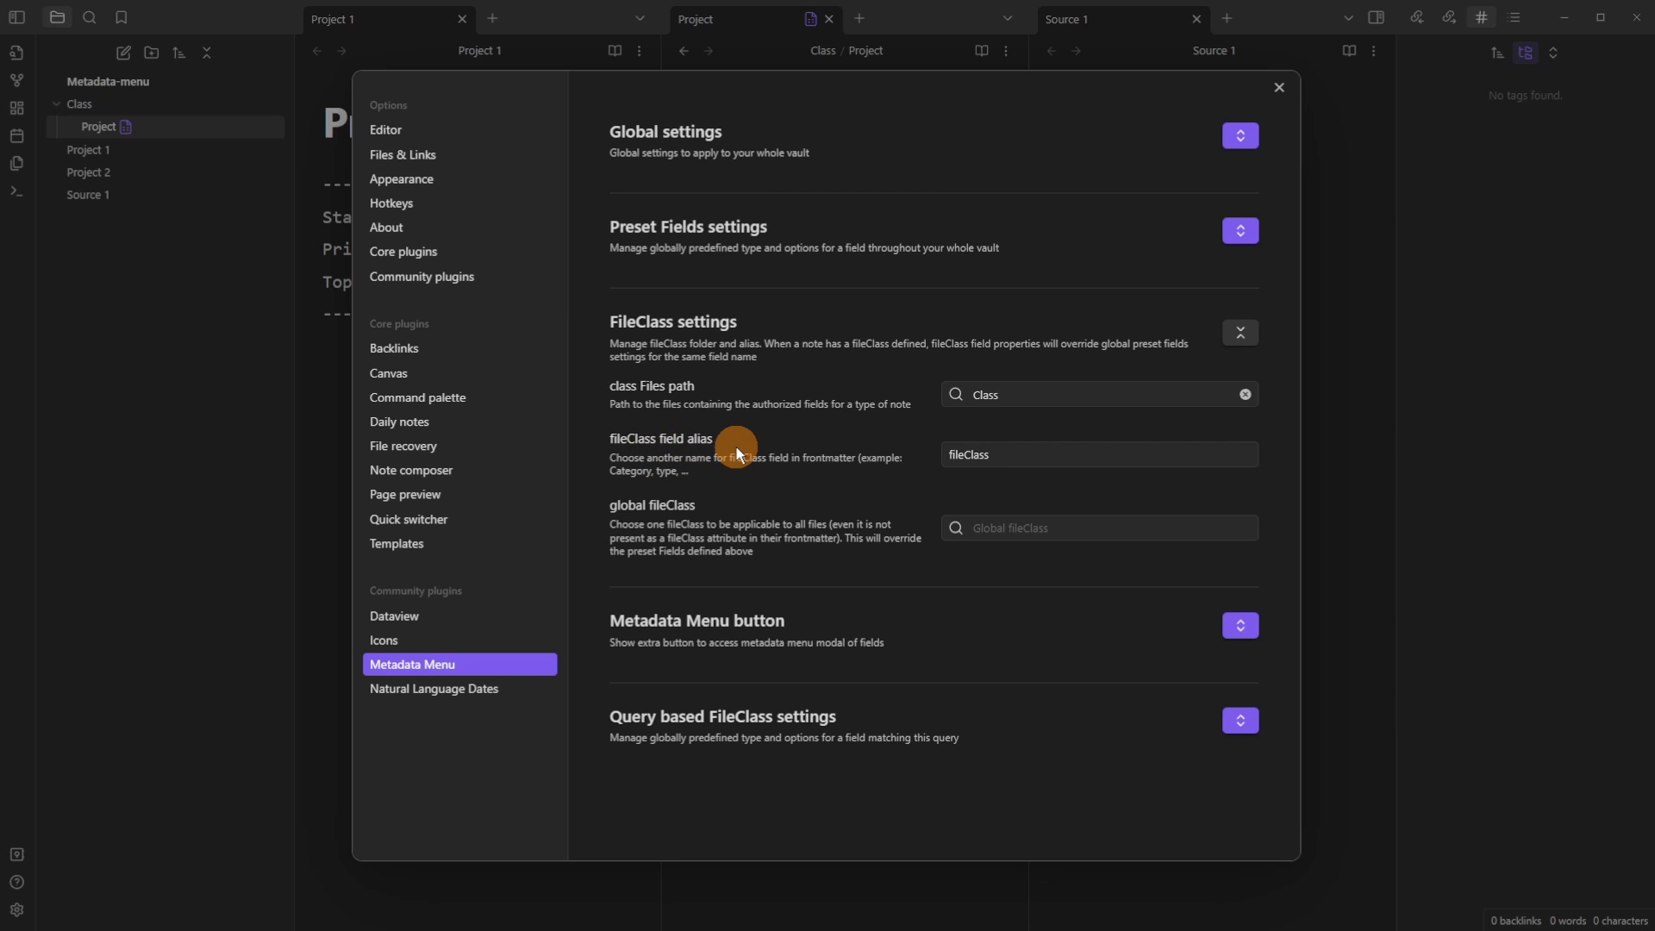
{"action": "left_click", "coordinate": [1336, 402]}
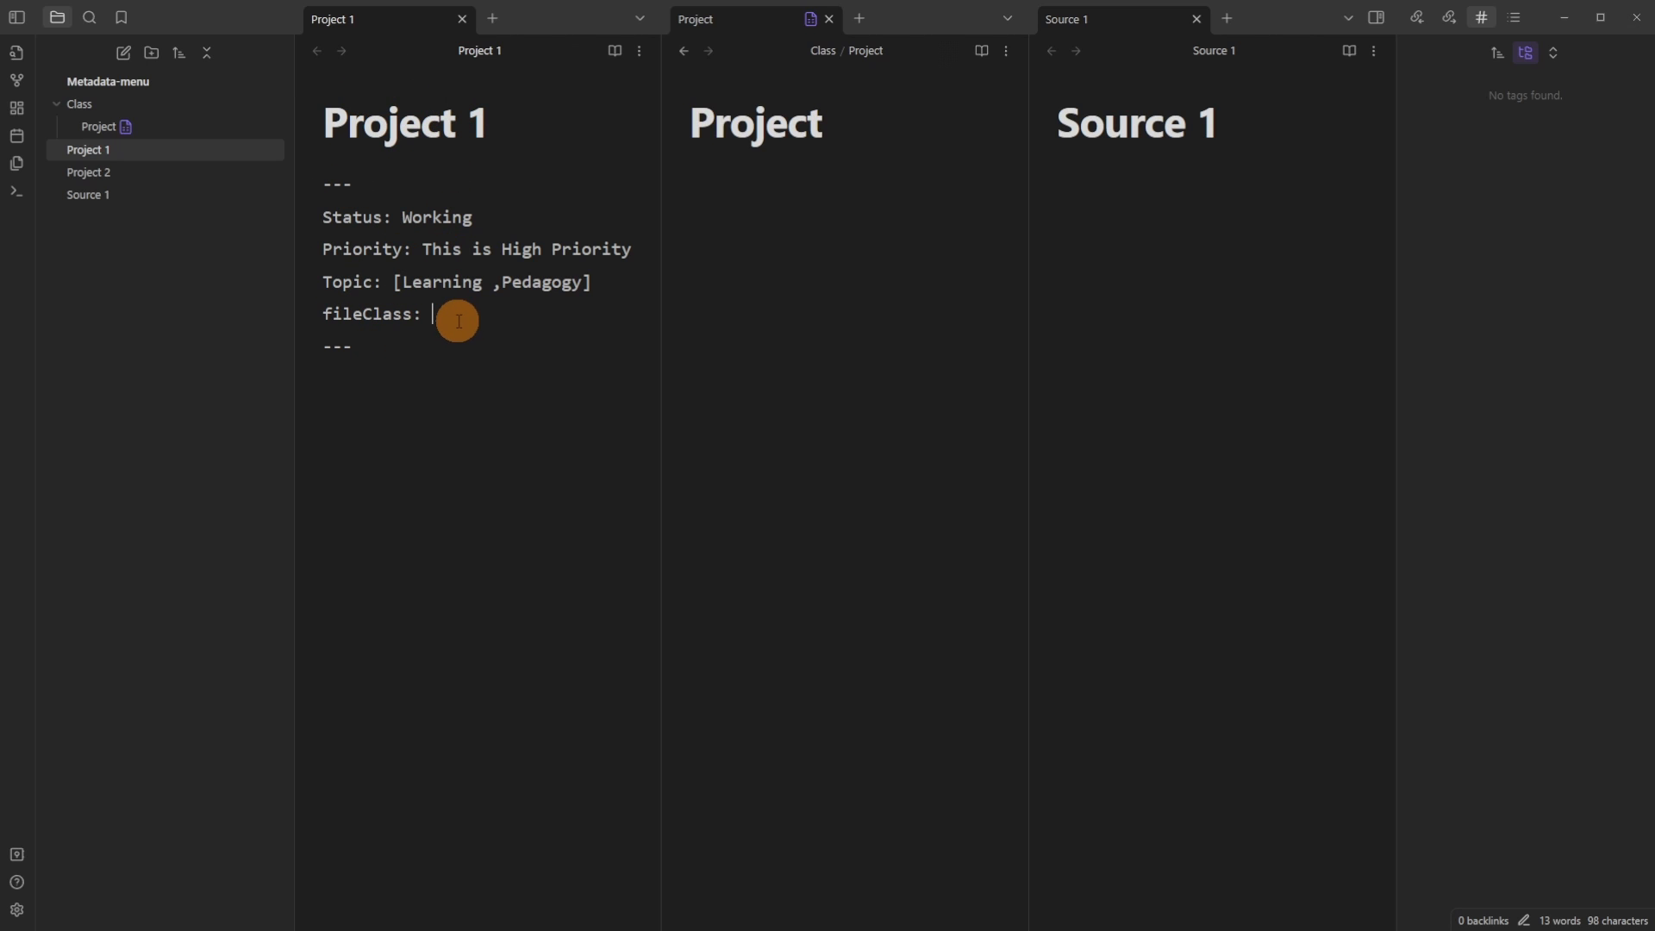
Step: Add the fileClass field with the value "Project" to Project 1's frontmatter, matching the class note's title
{"action": "left_click_drag", "start_coordinate": [700, 122], "coordinate": [887, 155]}
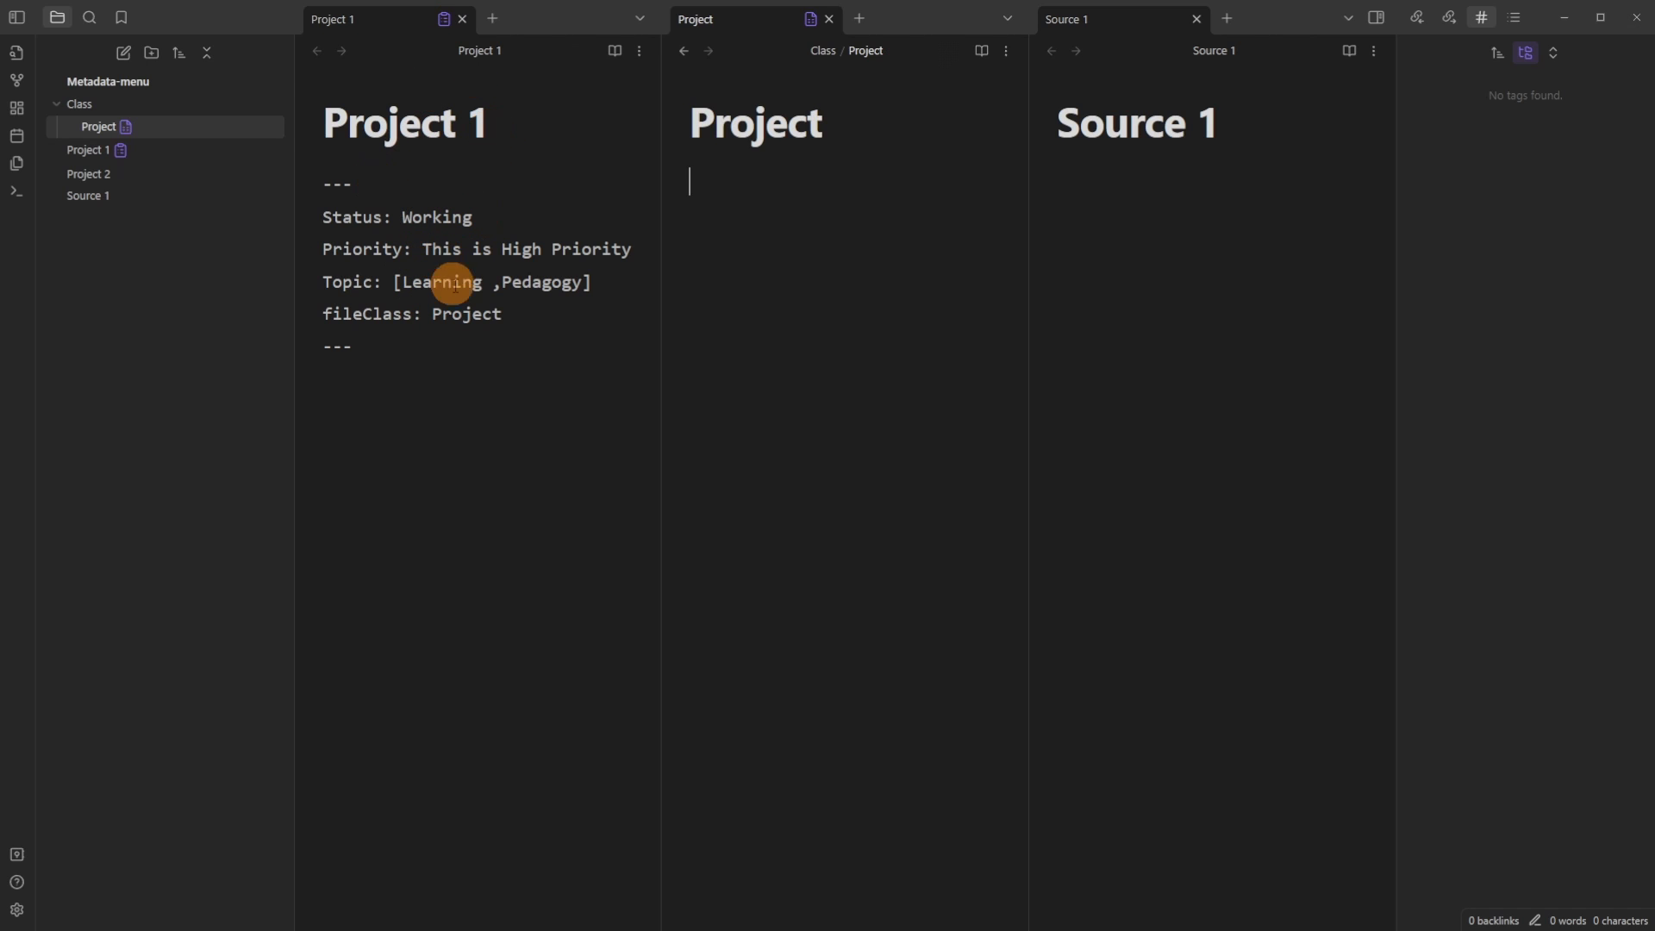
{"action": "left_click", "coordinate": [517, 316]}
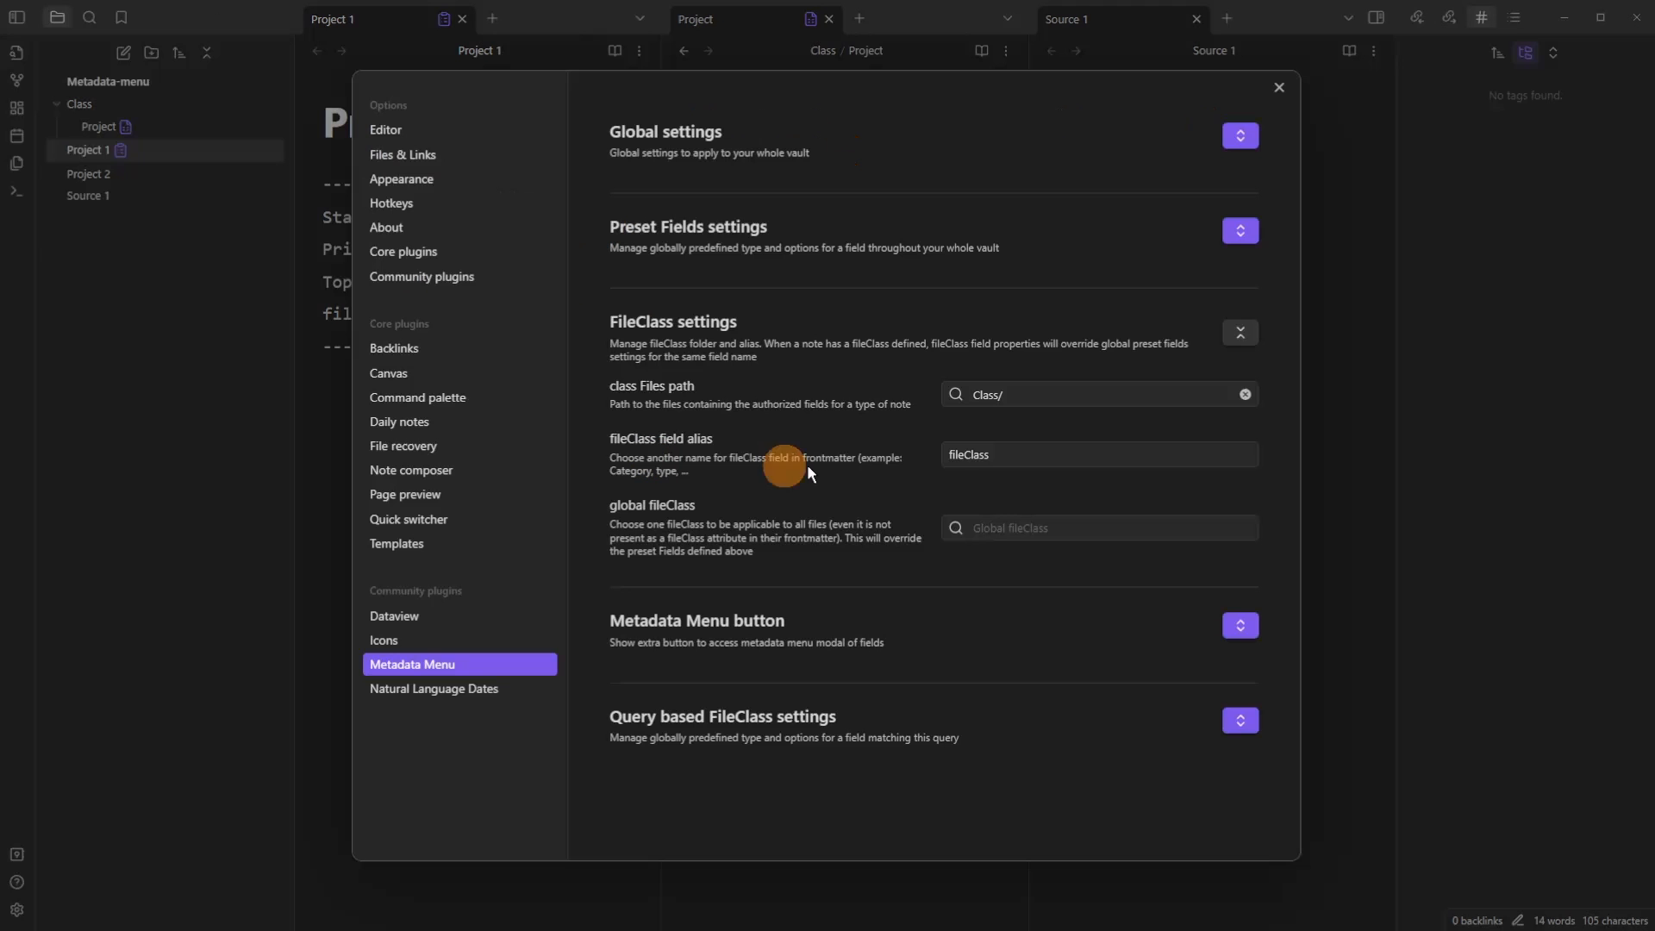
Step: Set the fileClass field alias to "Class" and rename the fileClass key in Project 1's frontmatter to "Class"
{"action": "left_click", "coordinate": [1000, 454]}
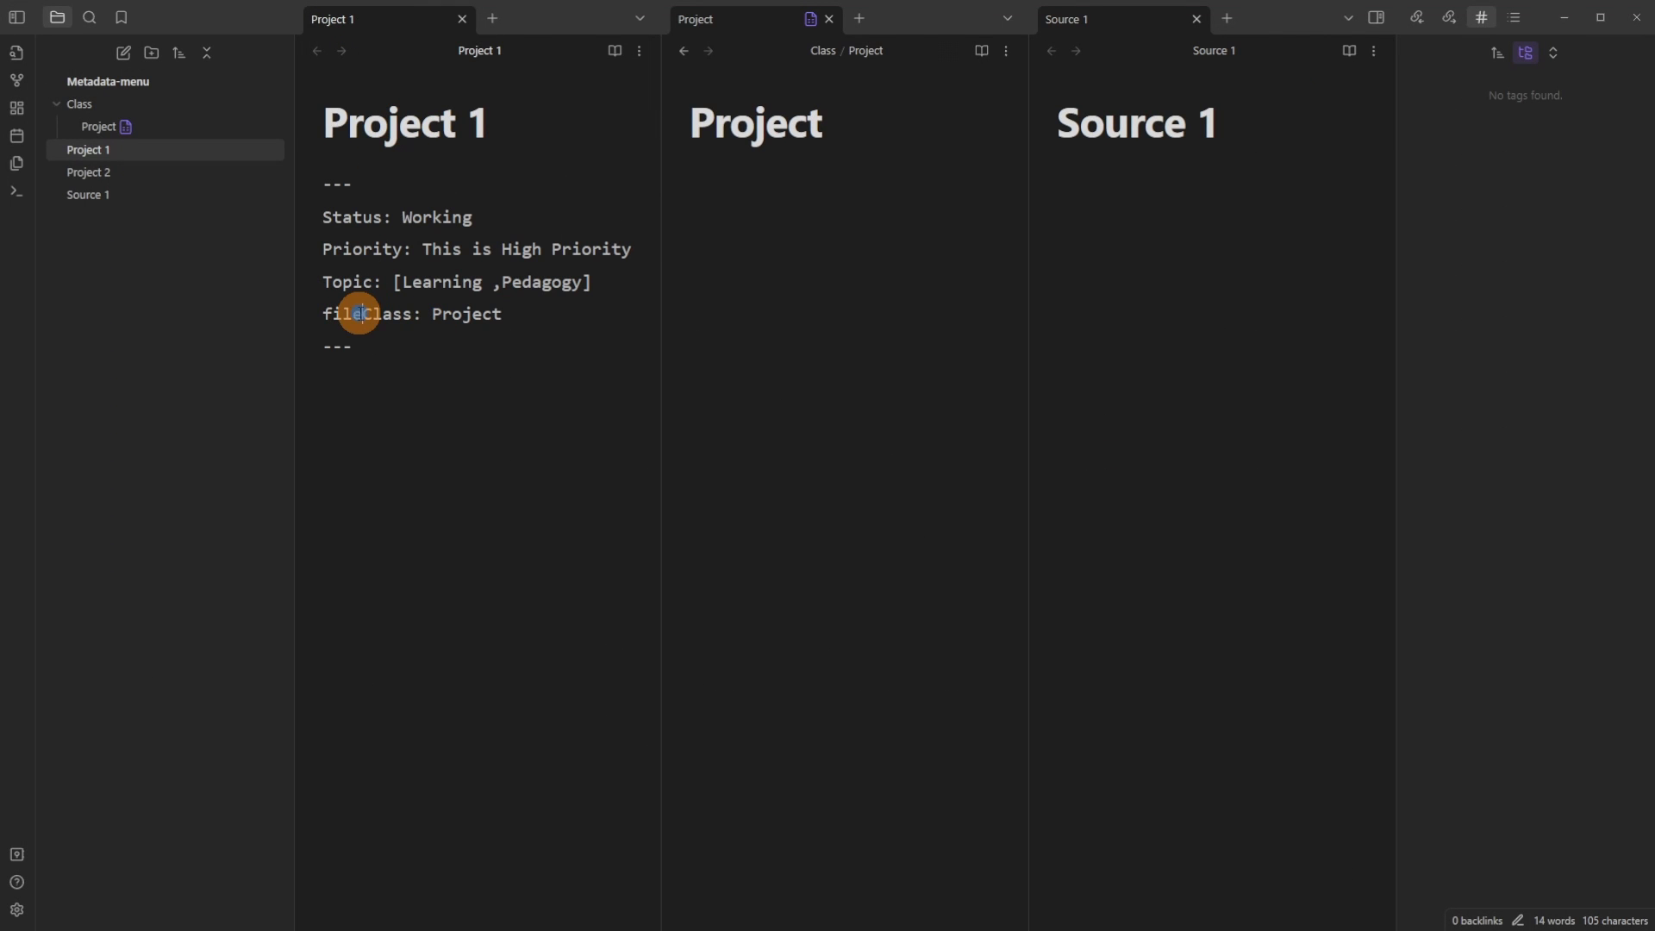
{"action": "left_click", "coordinate": [360, 314]}
{"action": "key", "text": "BackSpace"}
{"action": "key", "text": "BackSpace"}
{"action": "key", "text": "BackSpace"}
{"action": "key", "text": "BackSpace"}
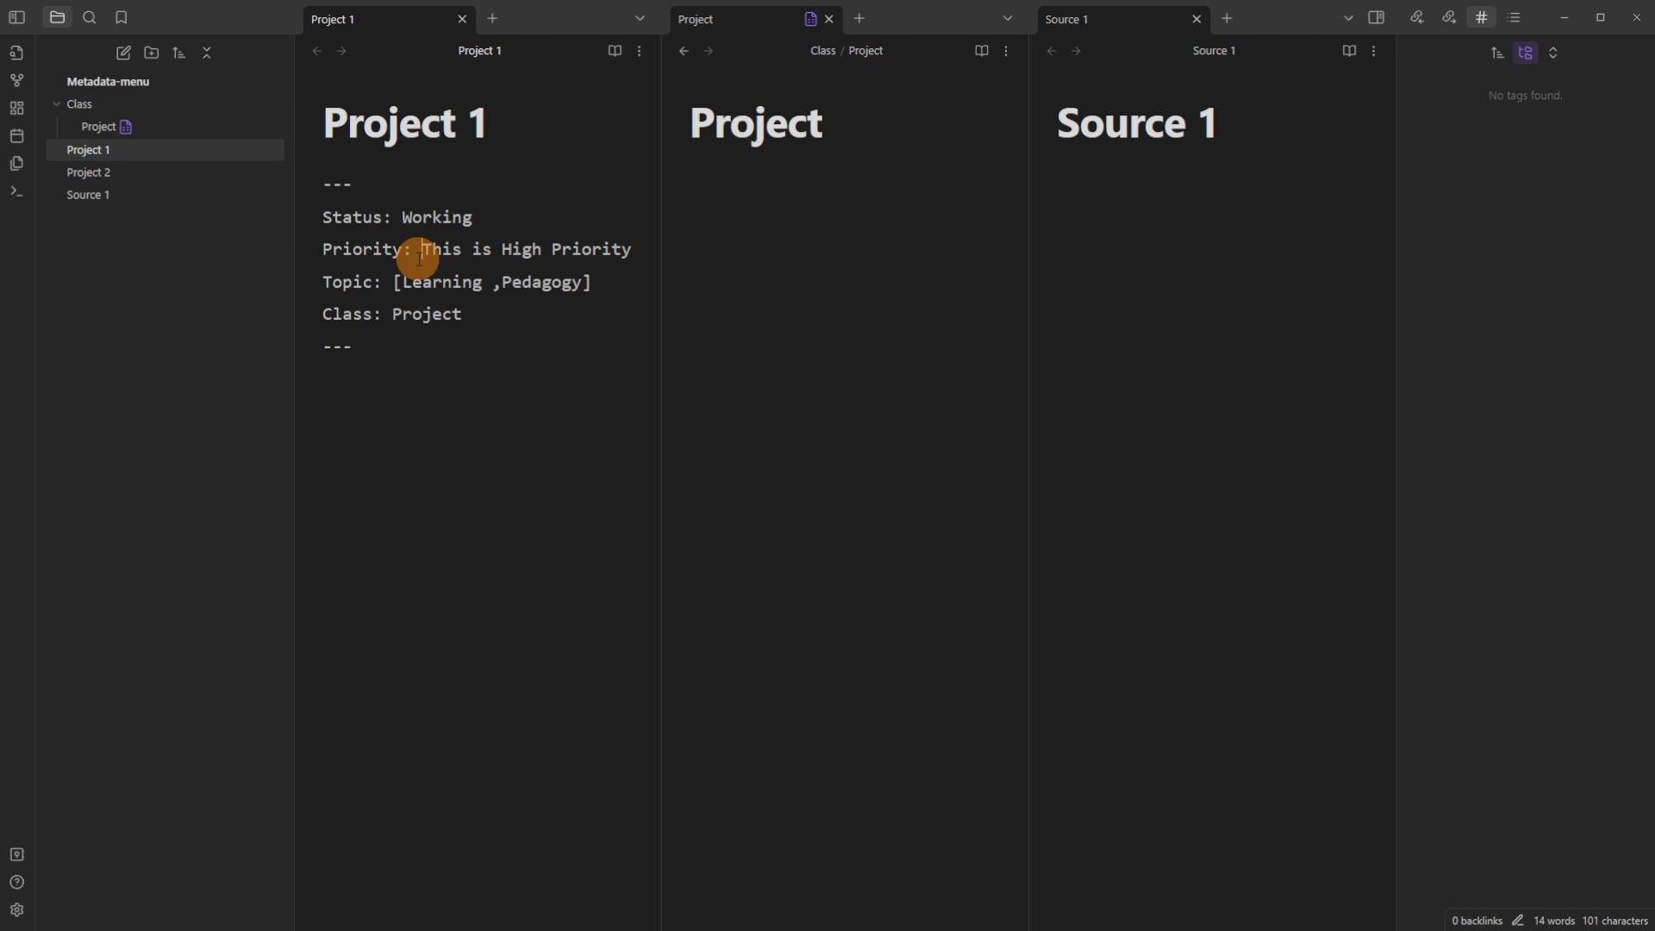
{"action": "left_click", "coordinate": [439, 469]}
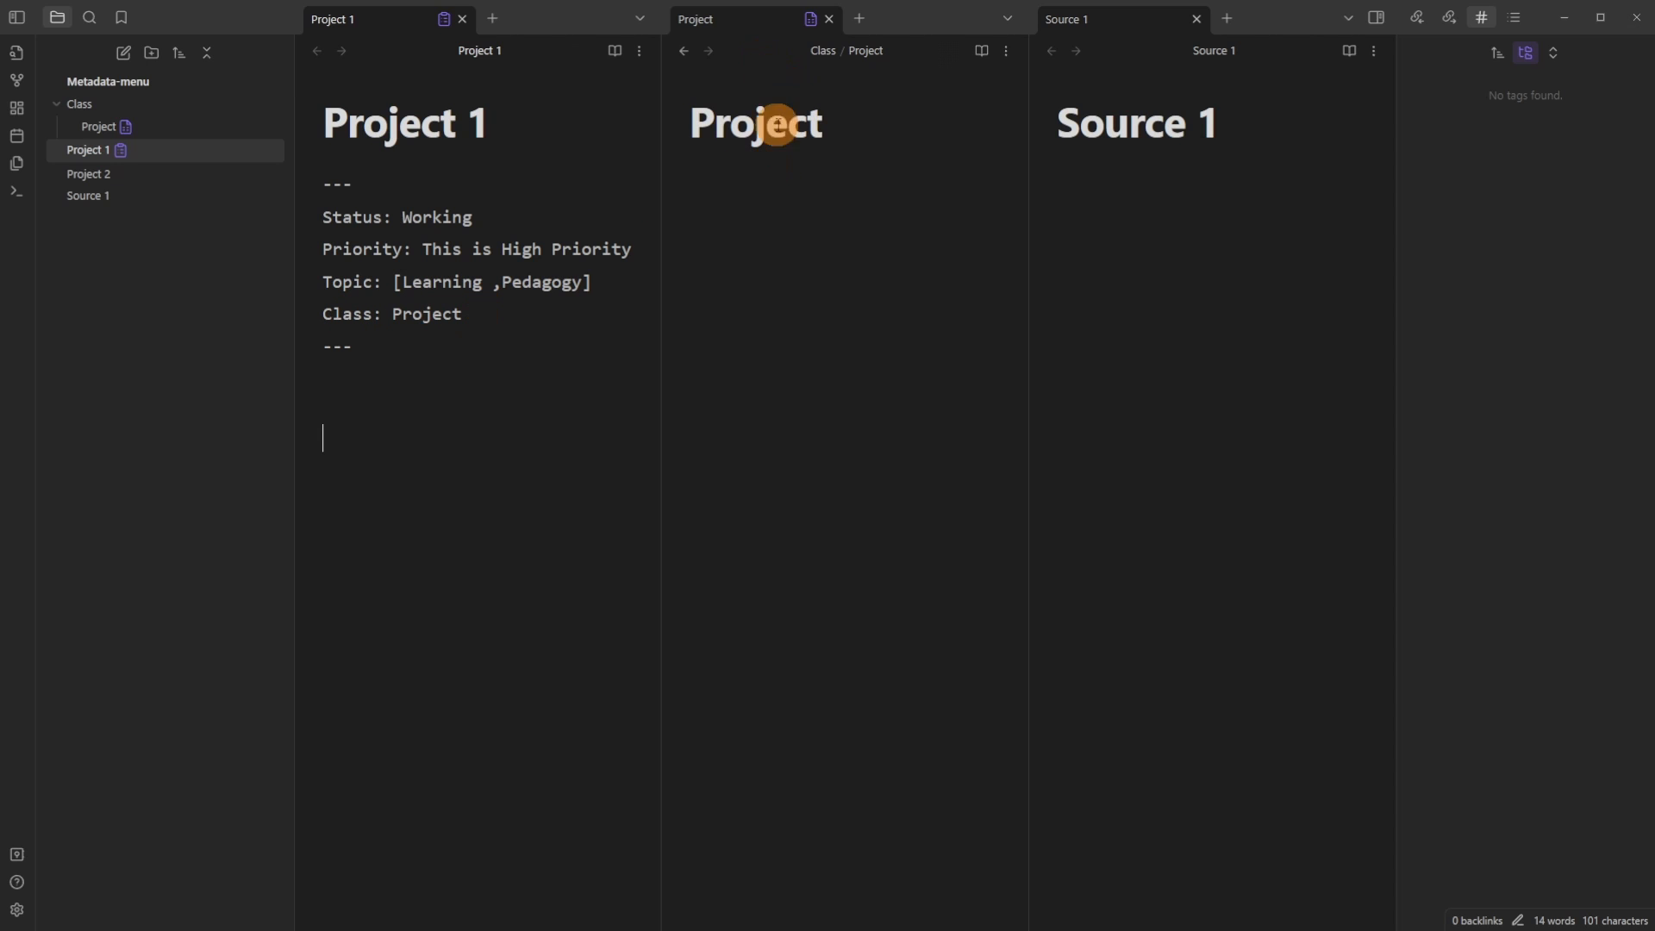
Step: Open the Project class note's fileClass view and examine its table view, fields and settings
{"action": "left_click_drag", "start_coordinate": [591, 282], "coordinate": [316, 220]}
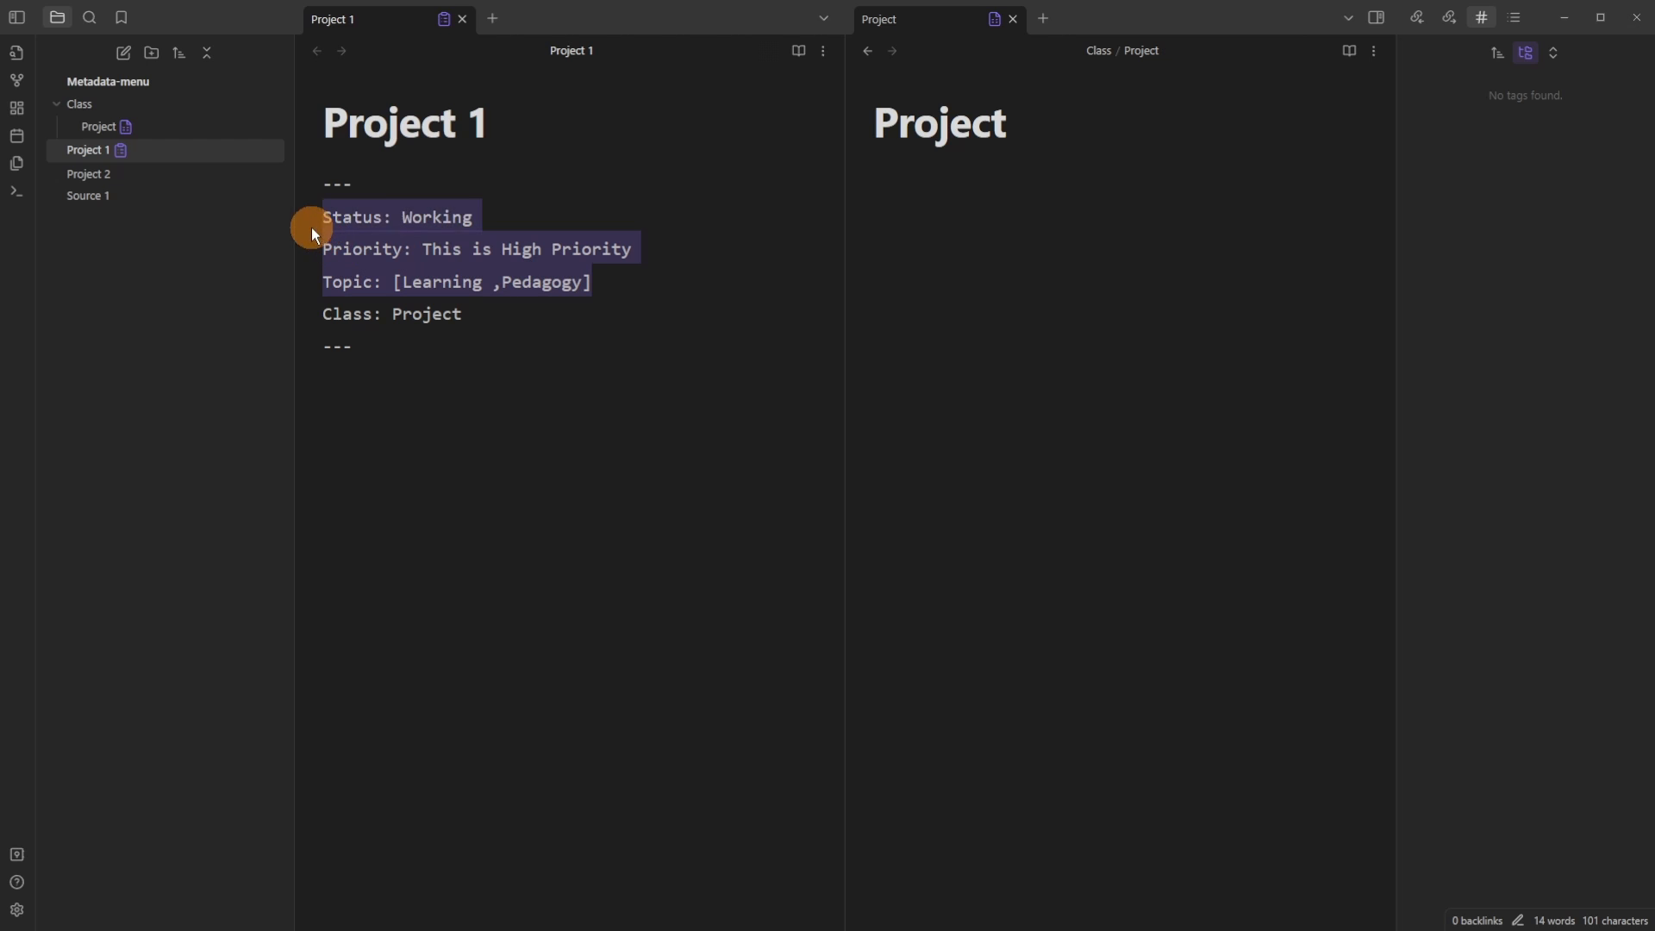
{"action": "left_click", "coordinate": [486, 248]}
{"action": "left_click", "coordinate": [873, 181]}
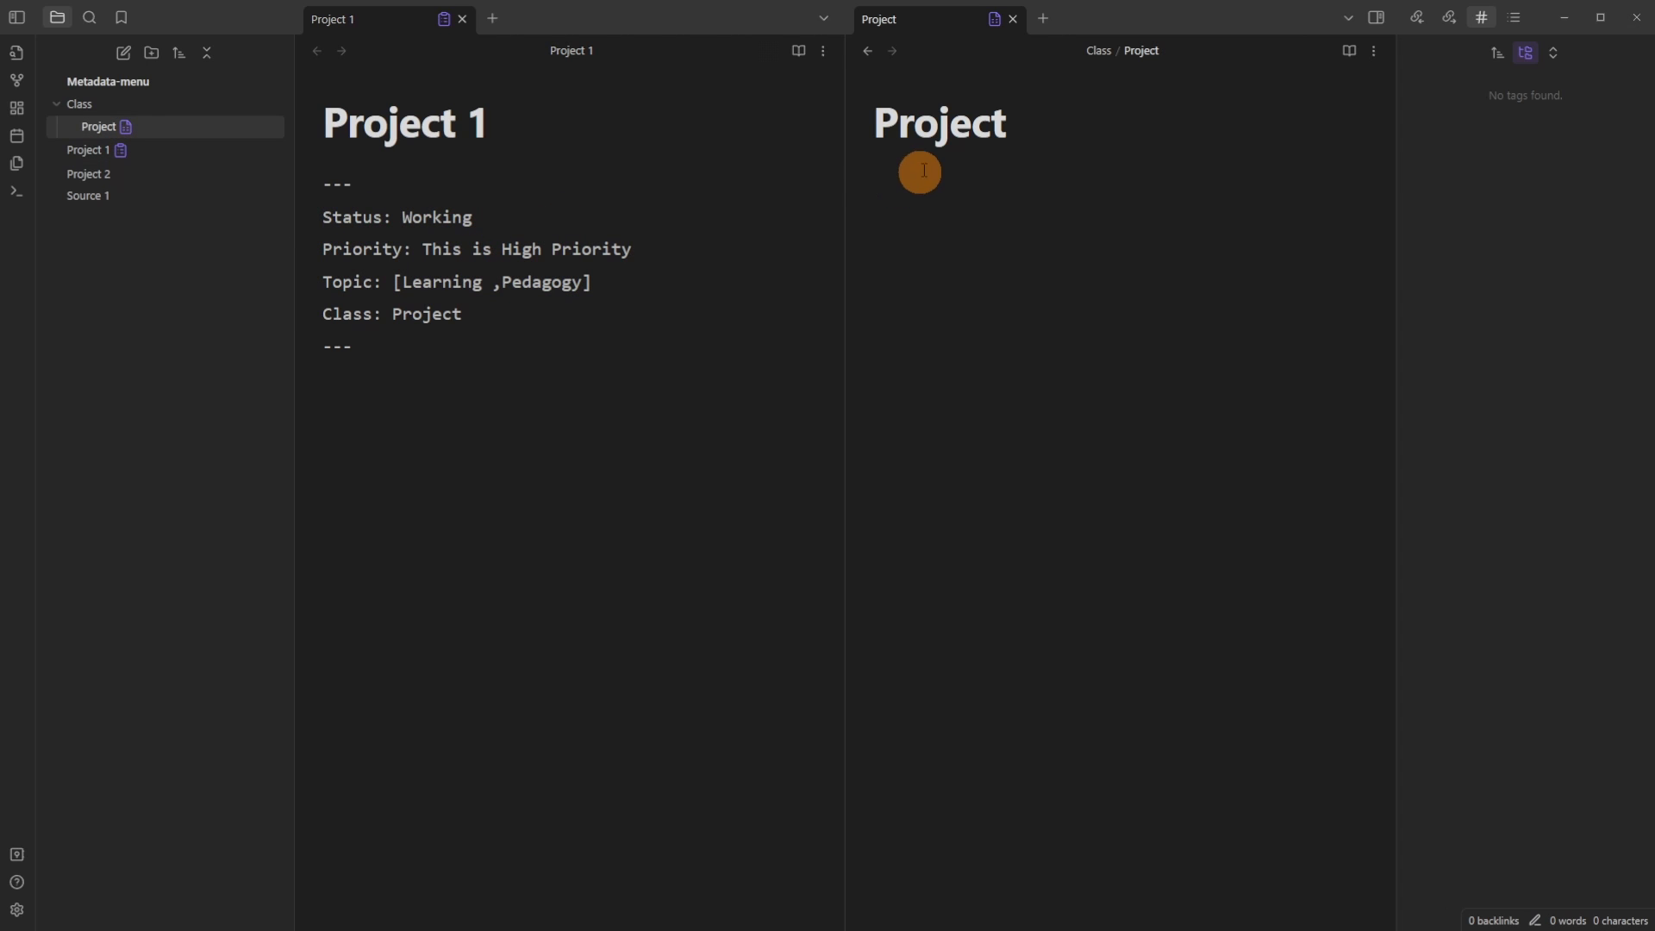
{"action": "left_click", "coordinate": [997, 19]}
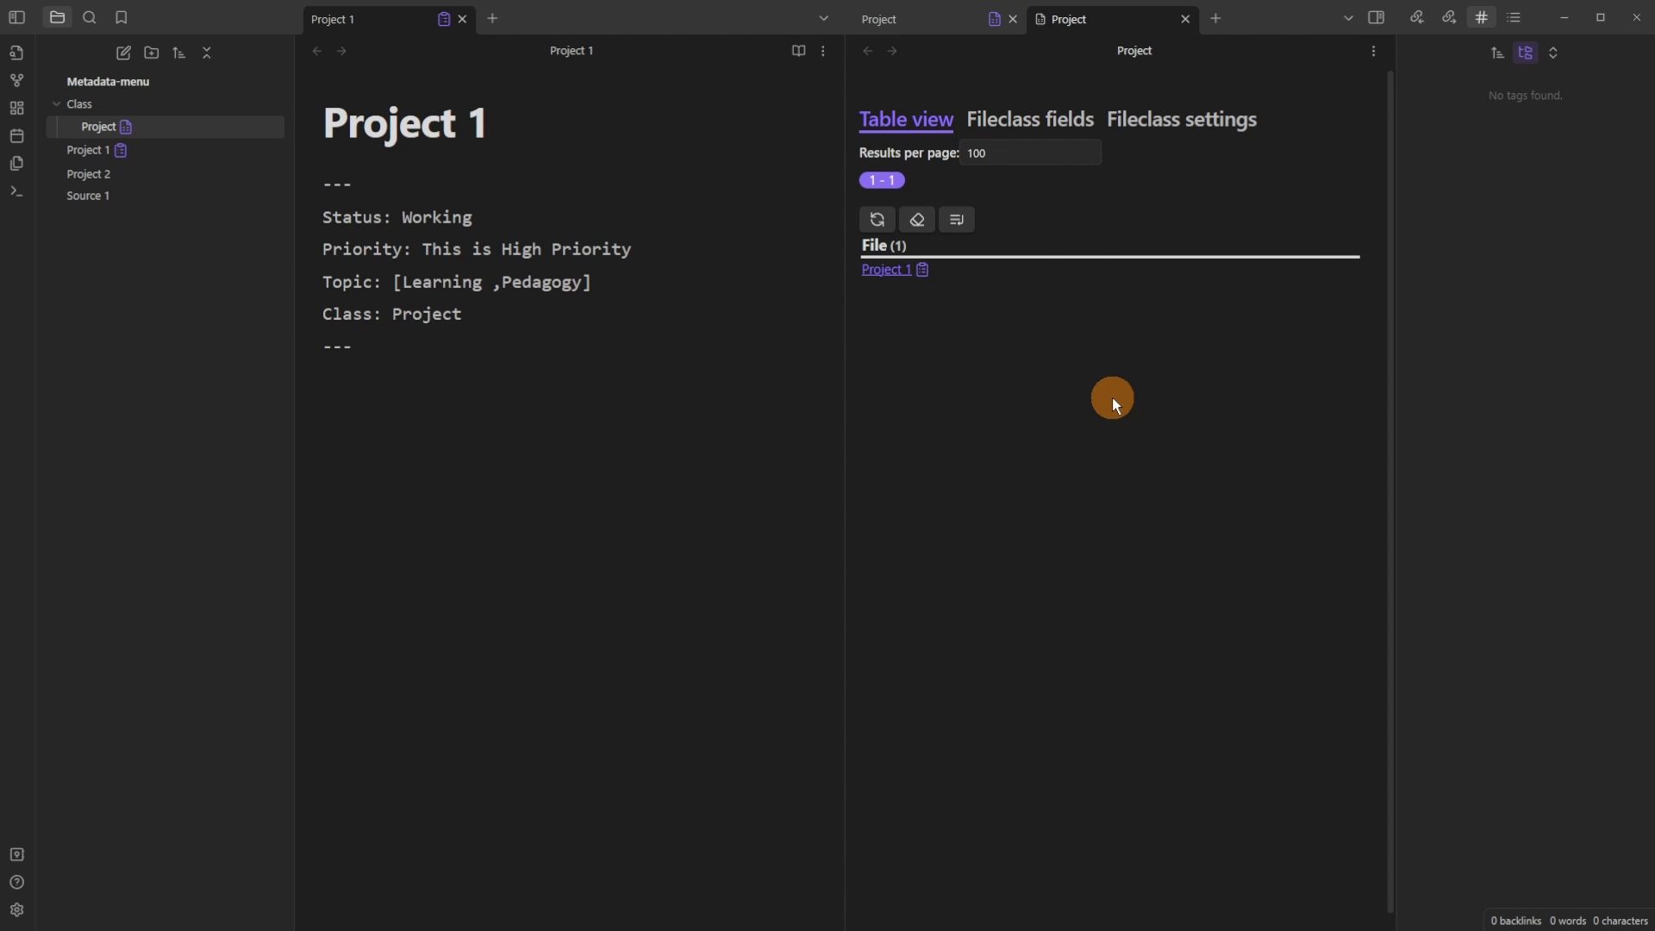
{"action": "left_click", "coordinate": [1034, 118]}
{"action": "left_click", "coordinate": [1193, 123]}
{"action": "left_click", "coordinate": [921, 127]}
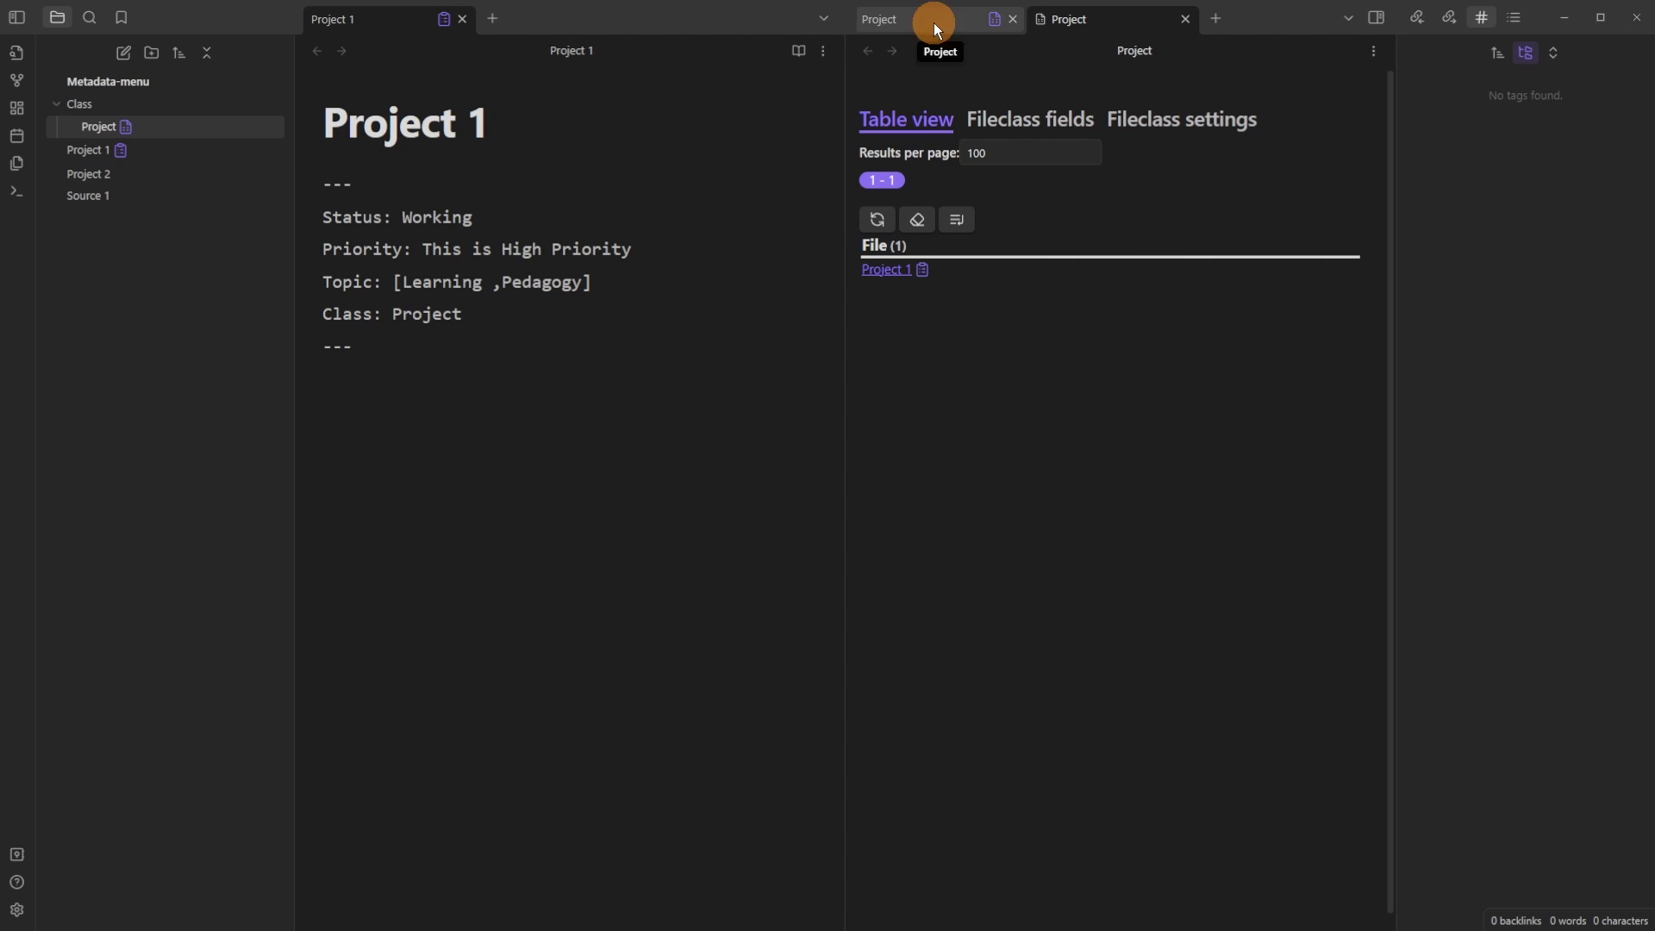
Step: Add a Status field to the Project fileClass accepting a single value from the list To do, Working, Done
{"action": "left_click", "coordinate": [982, 126]}
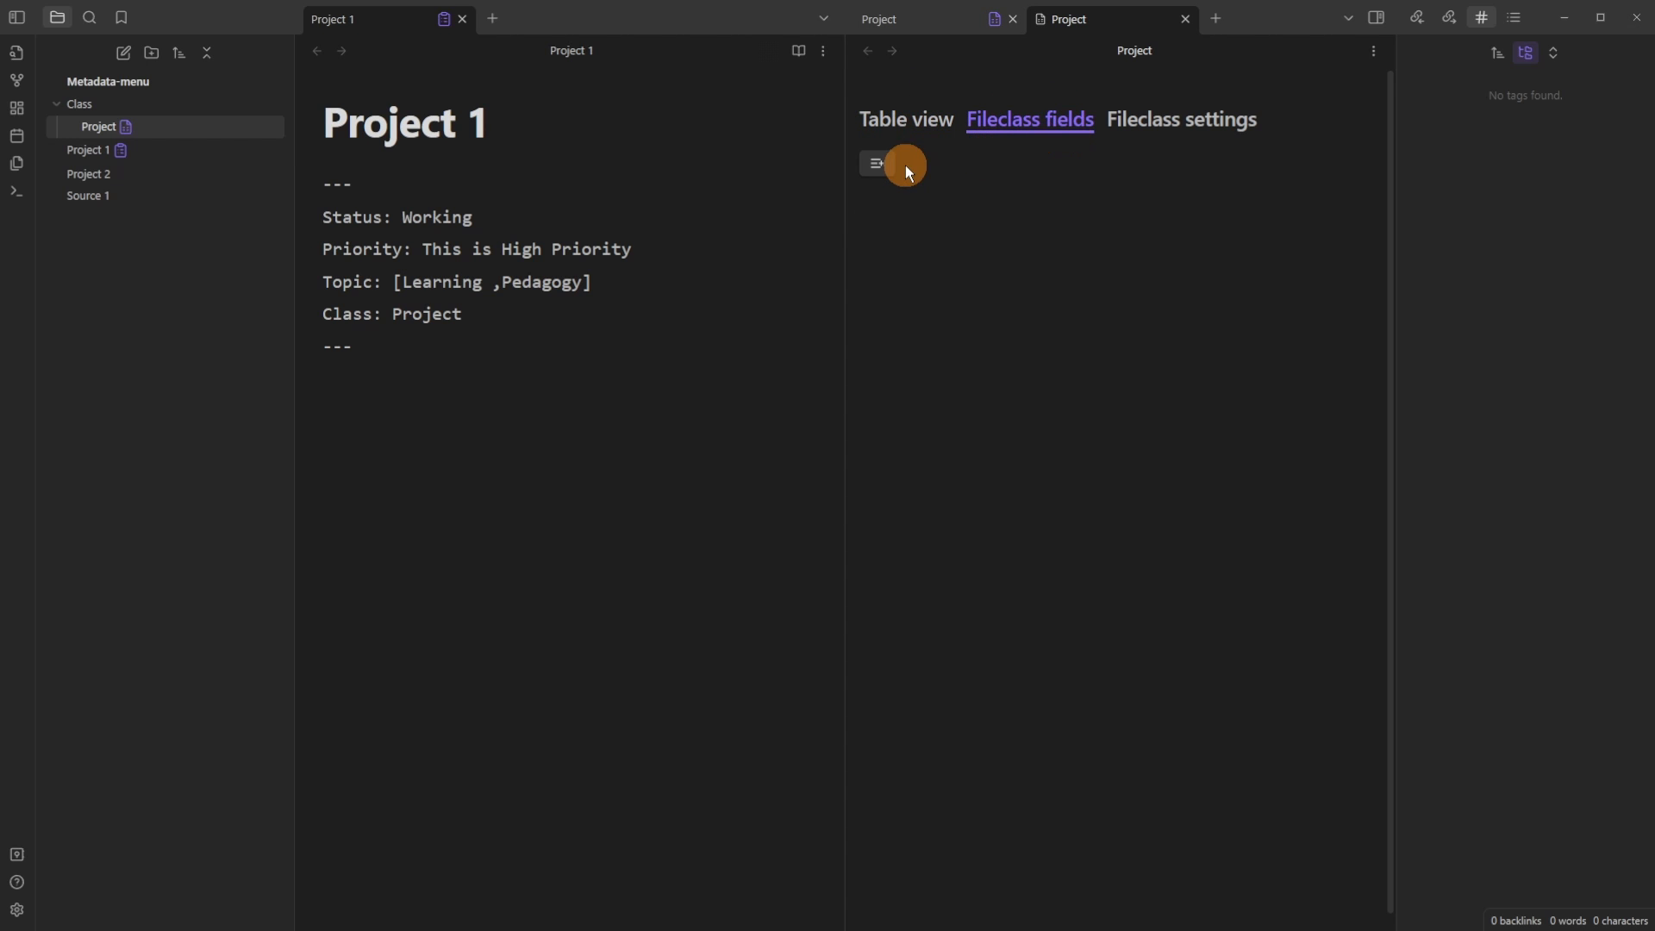
{"action": "left_click", "coordinate": [877, 163]}
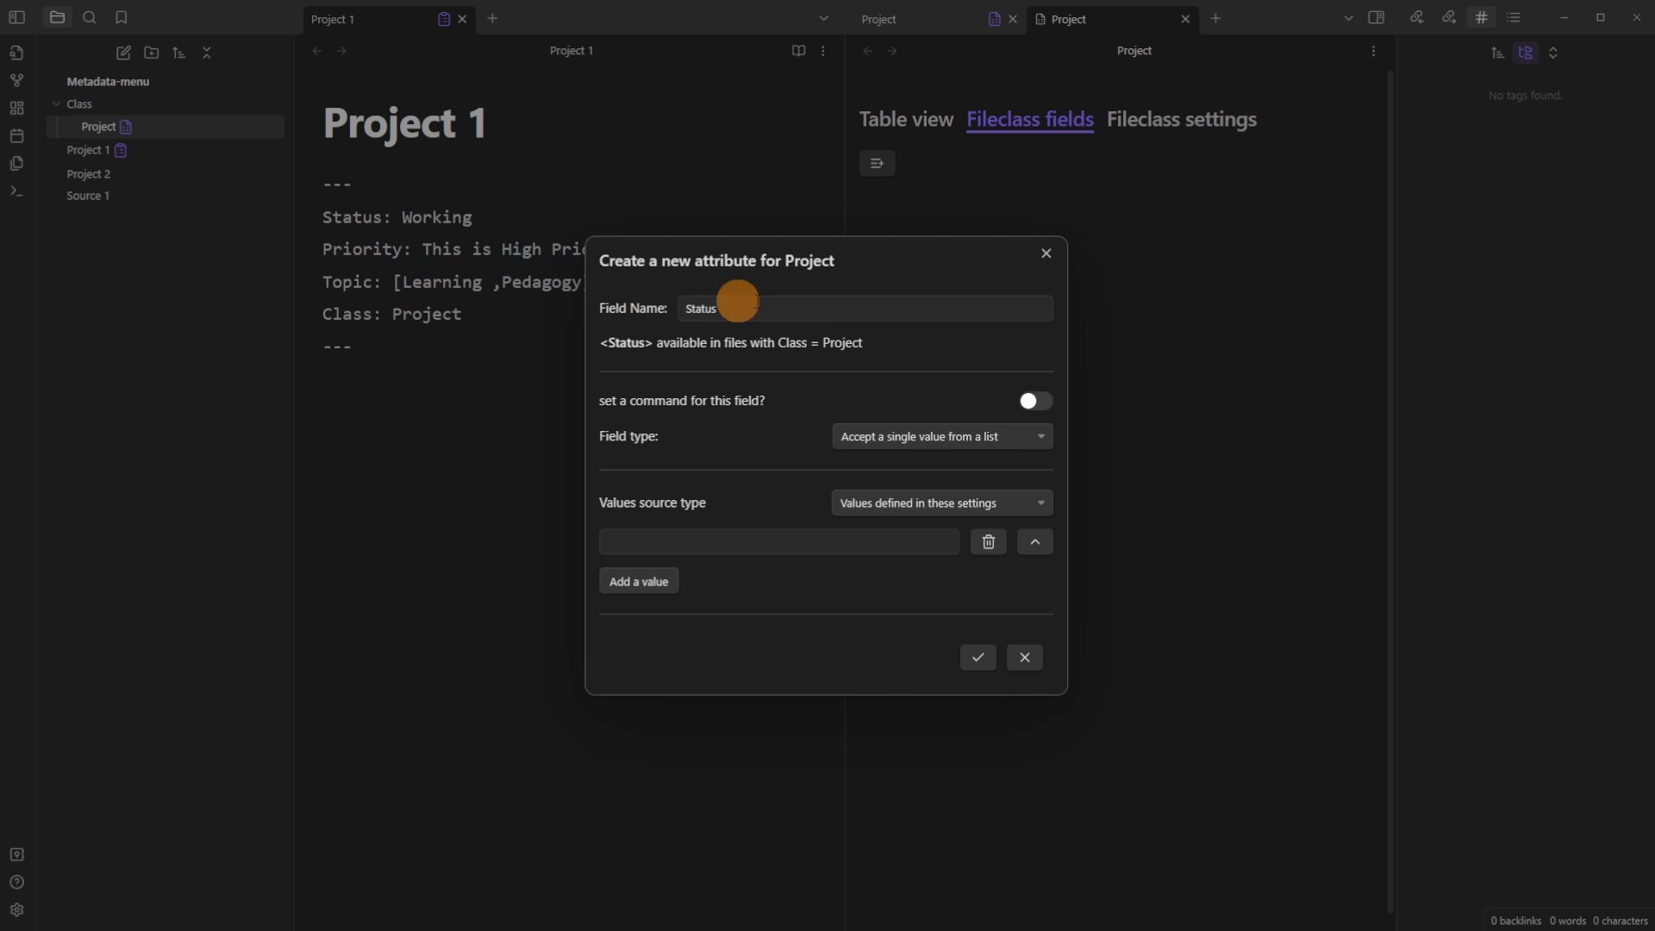
{"action": "left_click", "coordinate": [702, 543]}
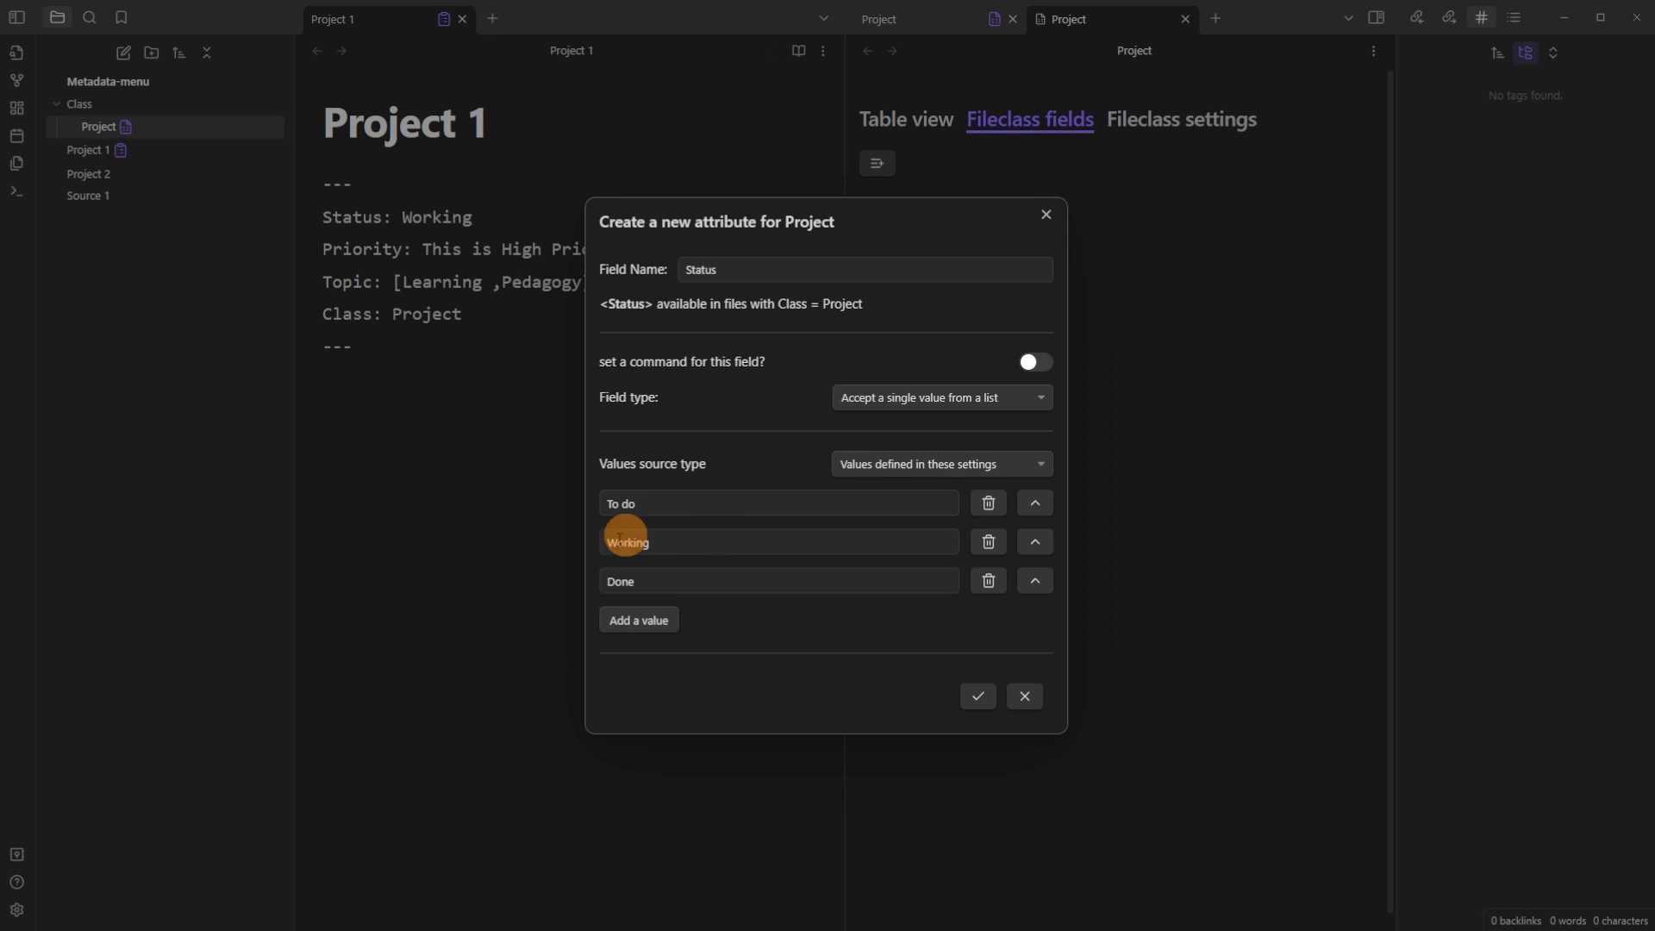
{"action": "left_click", "coordinate": [978, 698]}
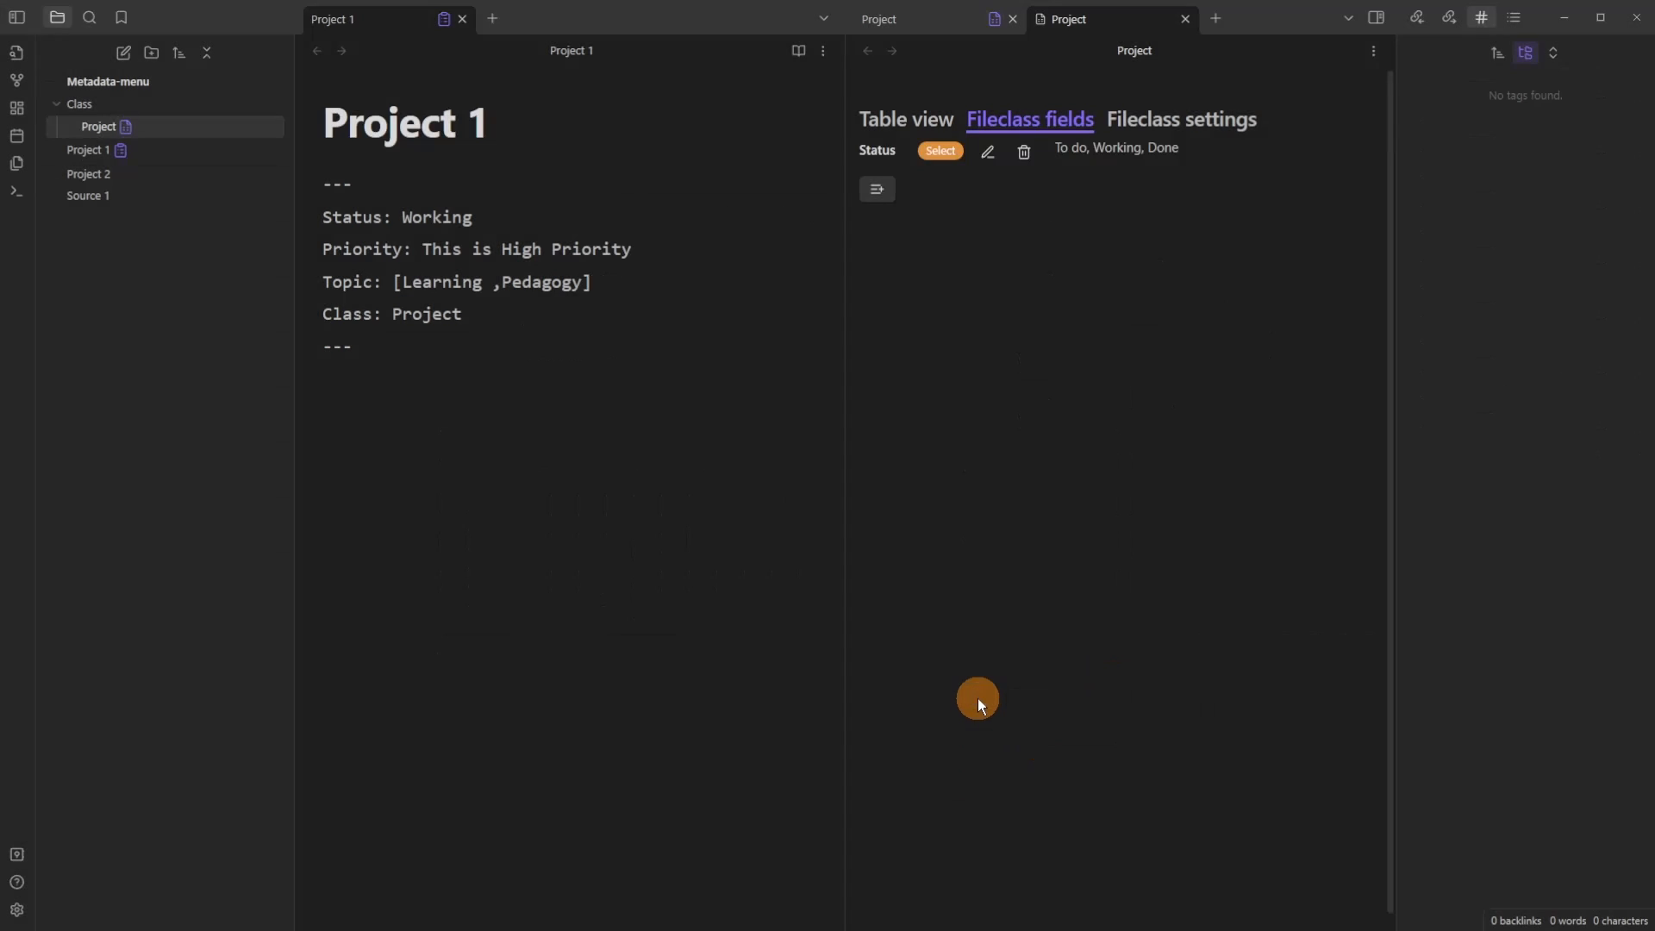
Step: Add a Priority field to the Project fileClass accepting a single value from the list High, Medium, Low
{"action": "left_click", "coordinate": [877, 186]}
{"action": "left_click", "coordinate": [851, 321]}
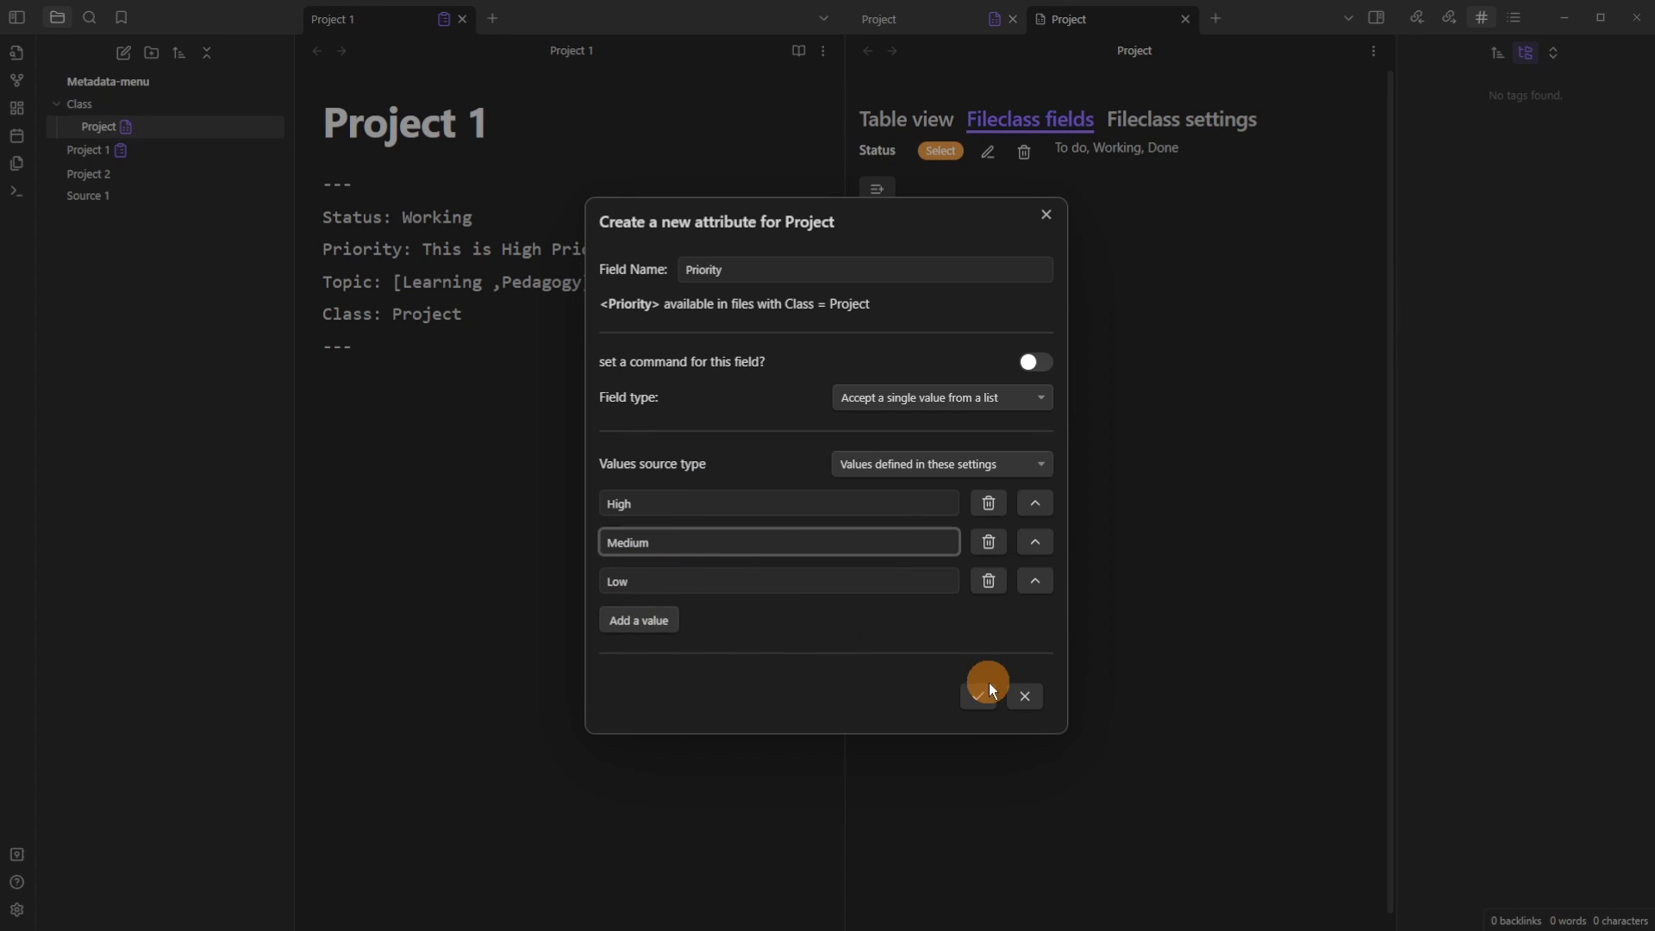
{"action": "left_click", "coordinate": [984, 694]}
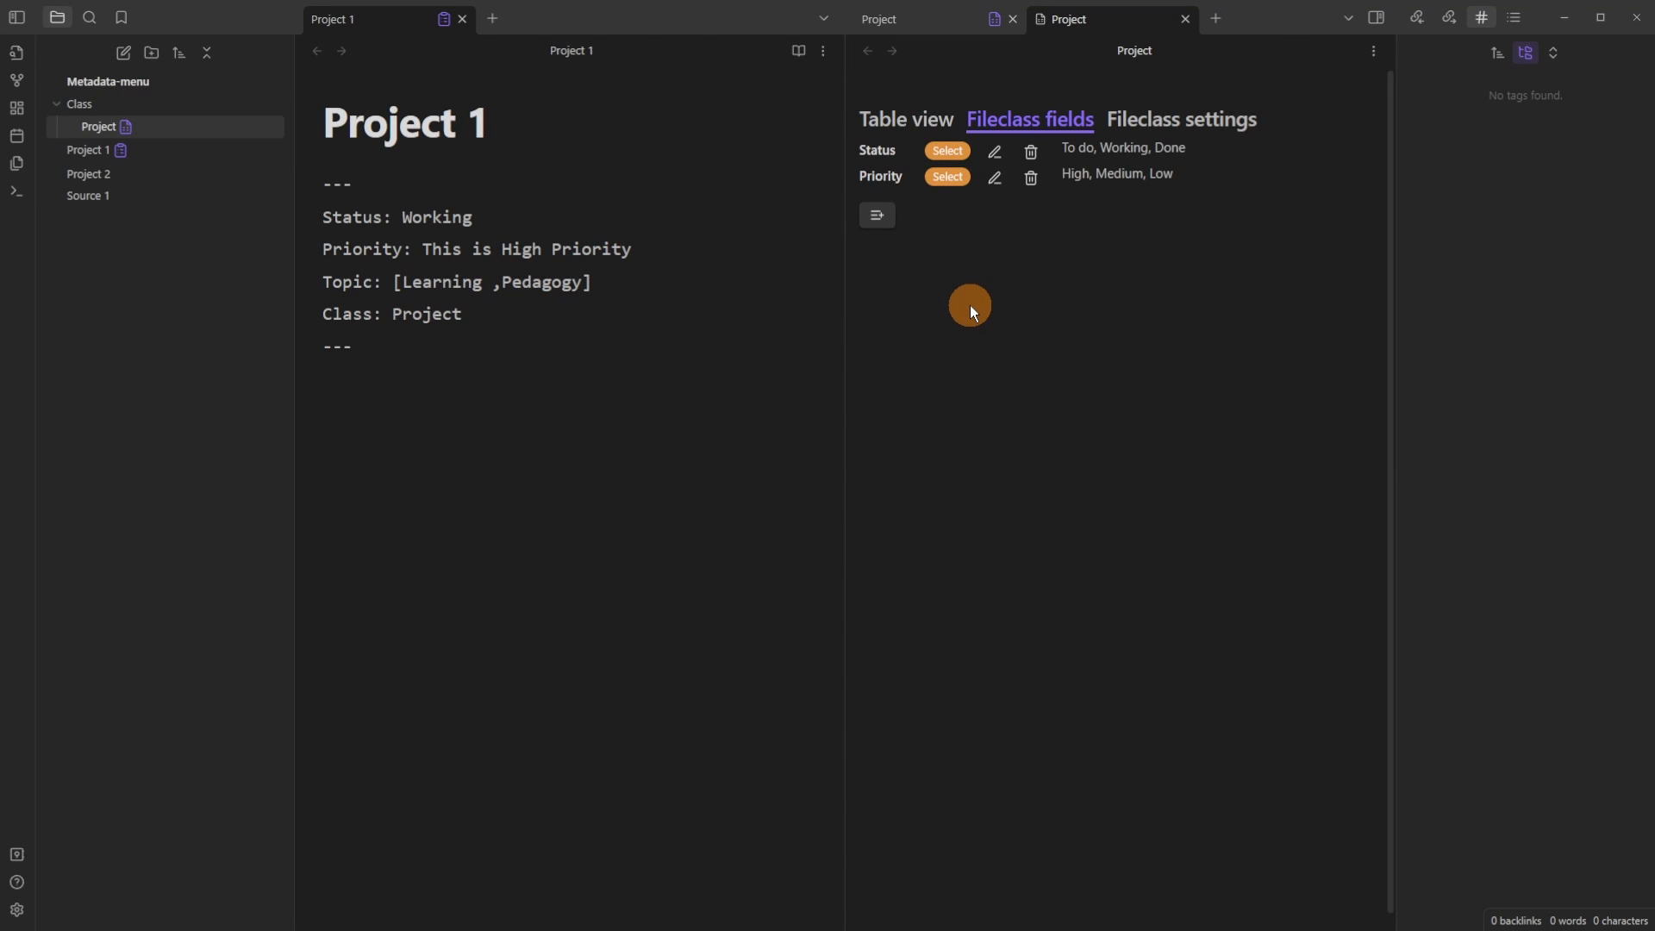
Step: Set Project 1's Status to "To do" and its Priority to "Low" through the note's fields modal
{"action": "left_click", "coordinate": [500, 111]}
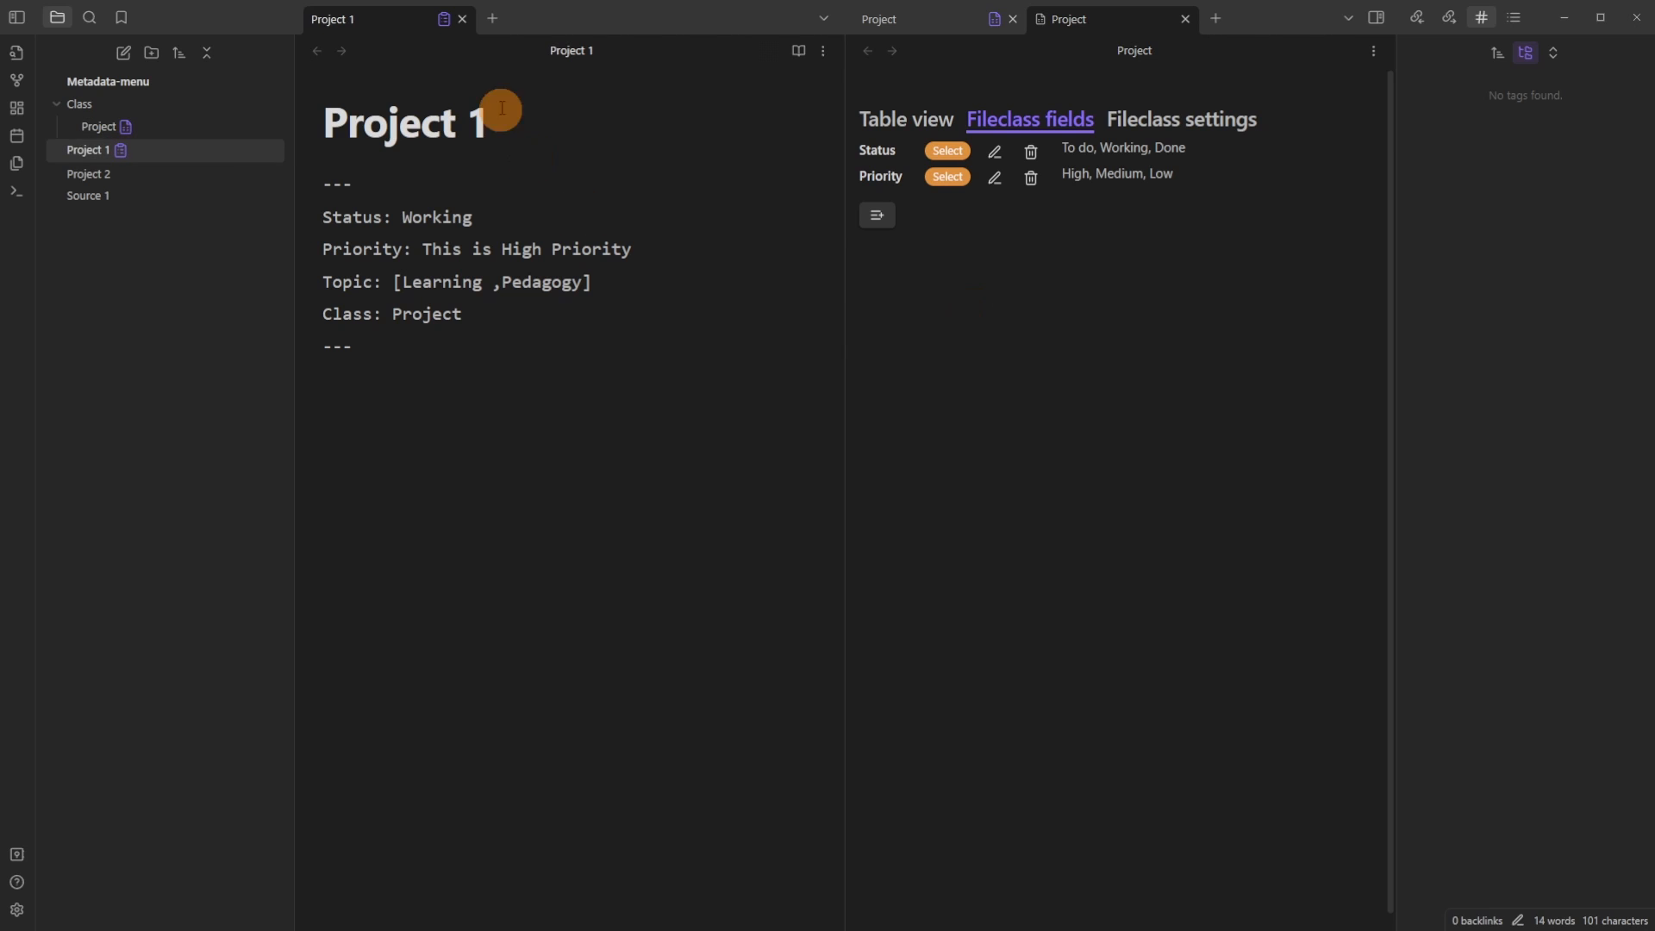
{"action": "left_click", "coordinate": [448, 20]}
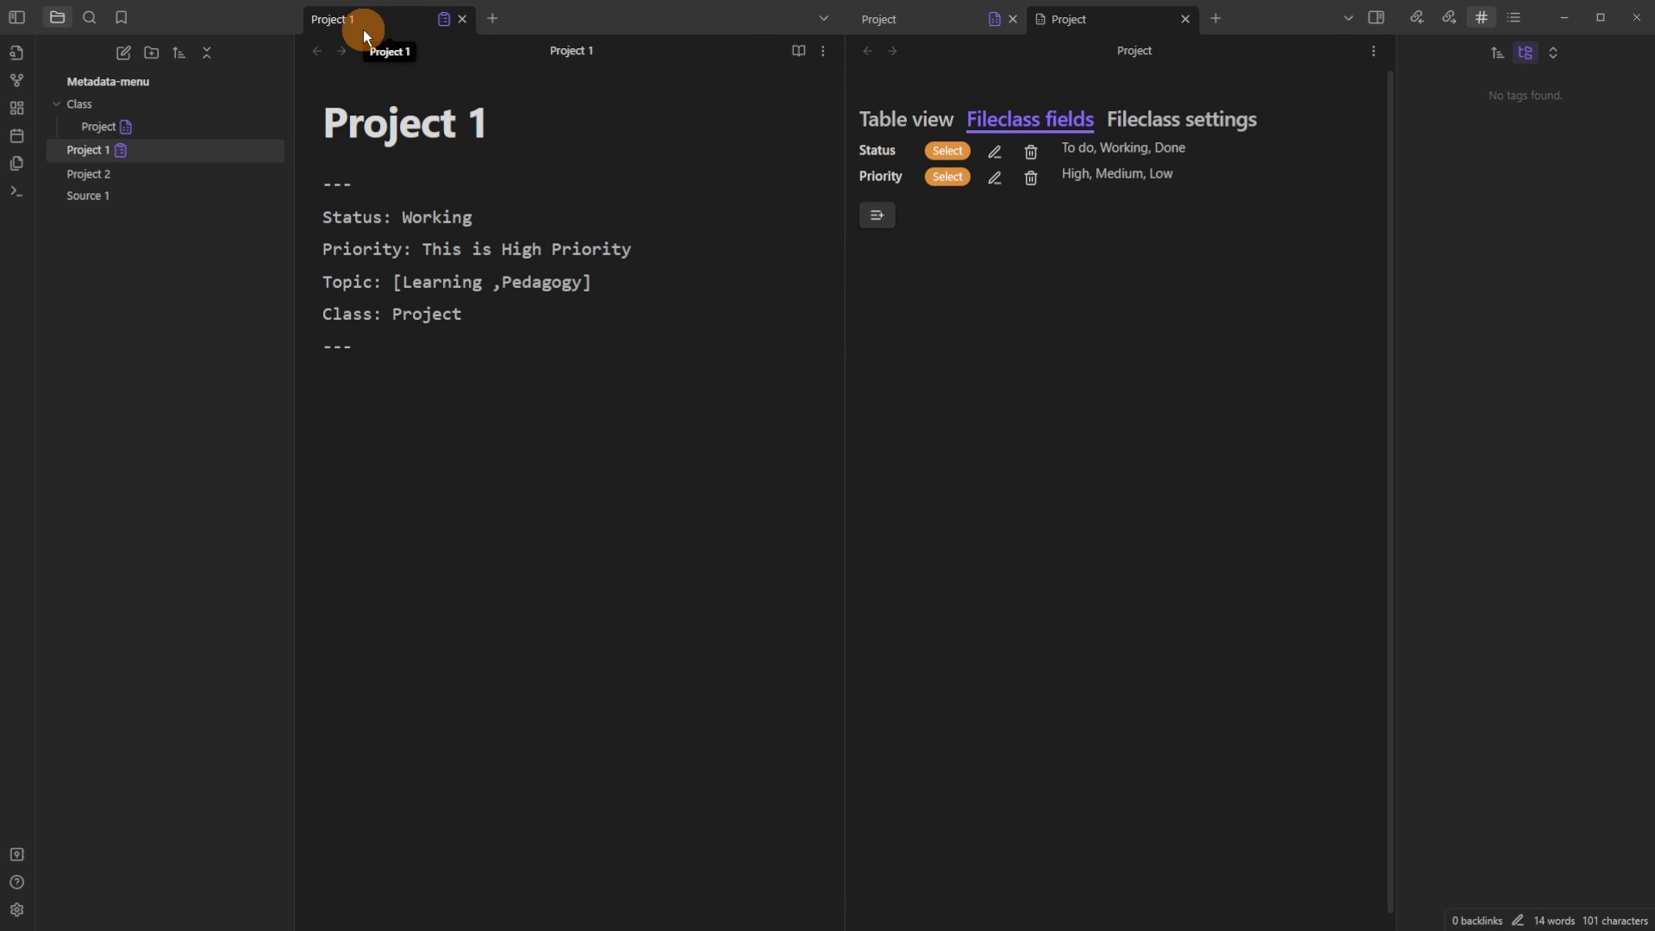
{"action": "left_click", "coordinate": [444, 20]}
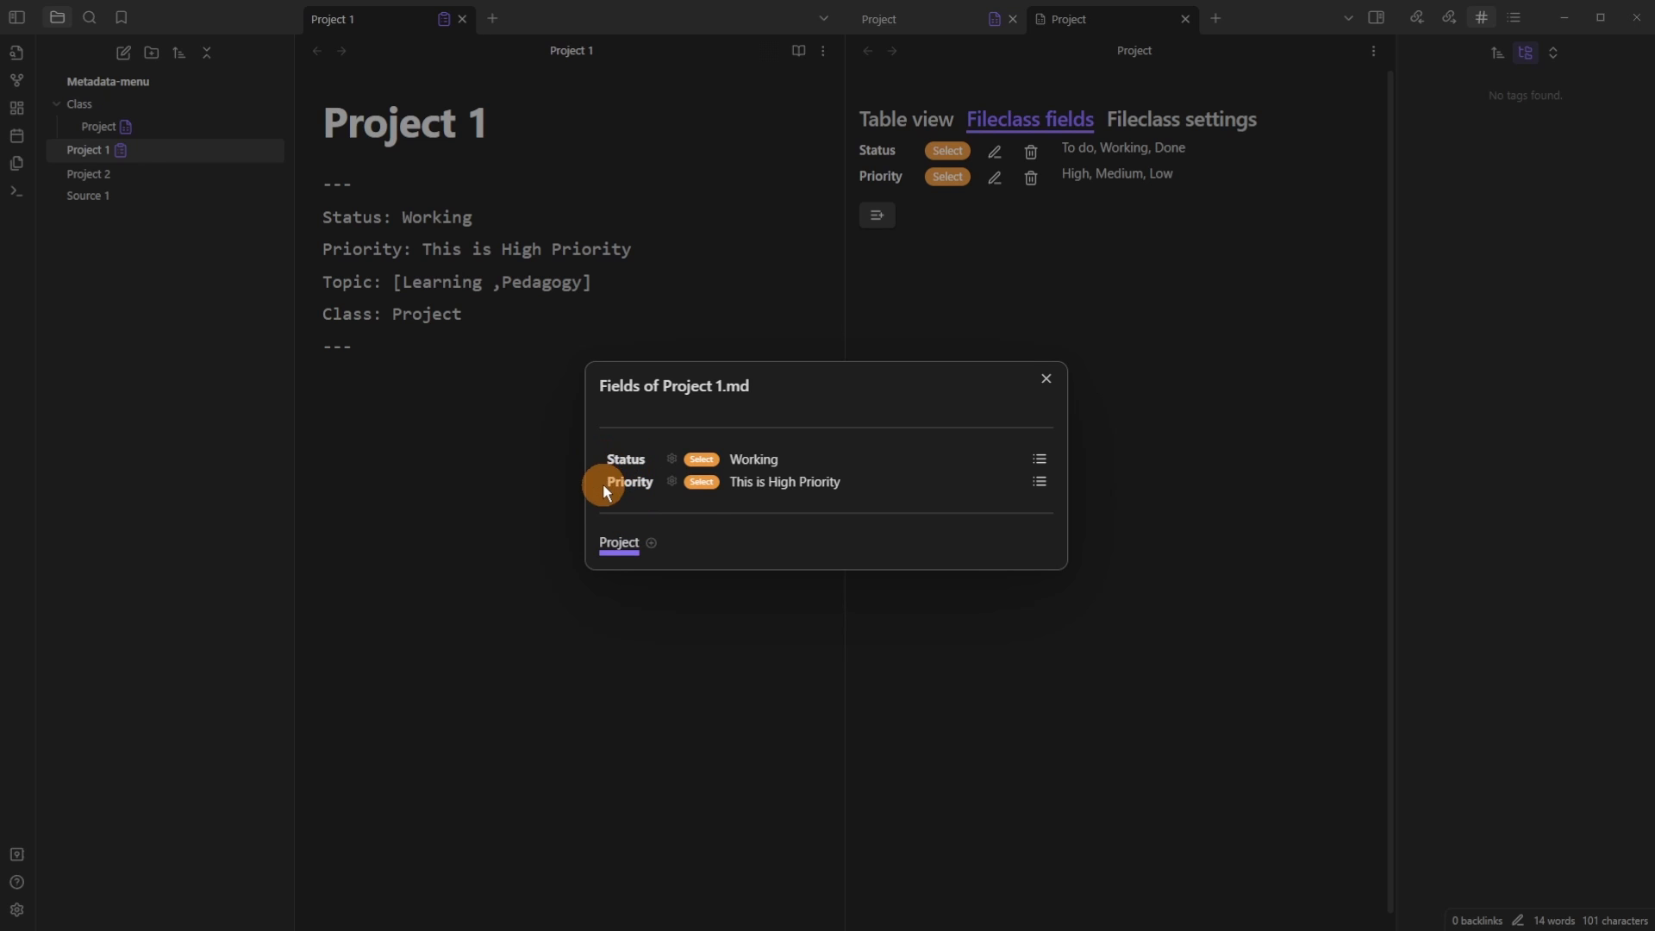
{"action": "left_click", "coordinate": [1040, 459]}
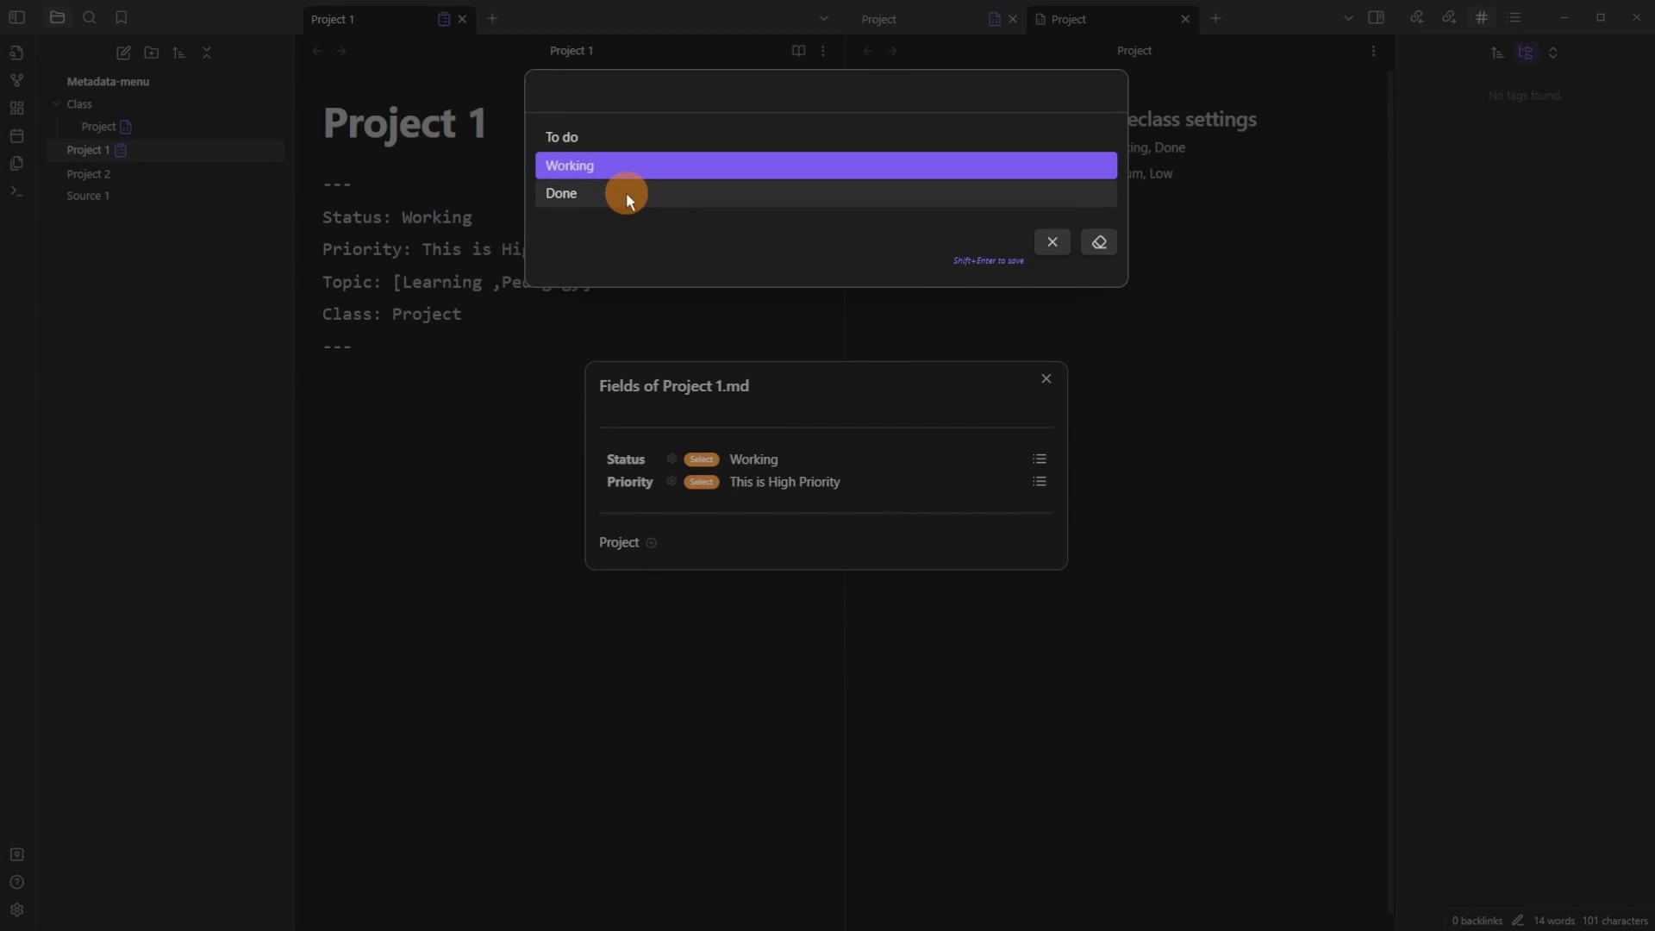
{"action": "left_click", "coordinate": [603, 142]}
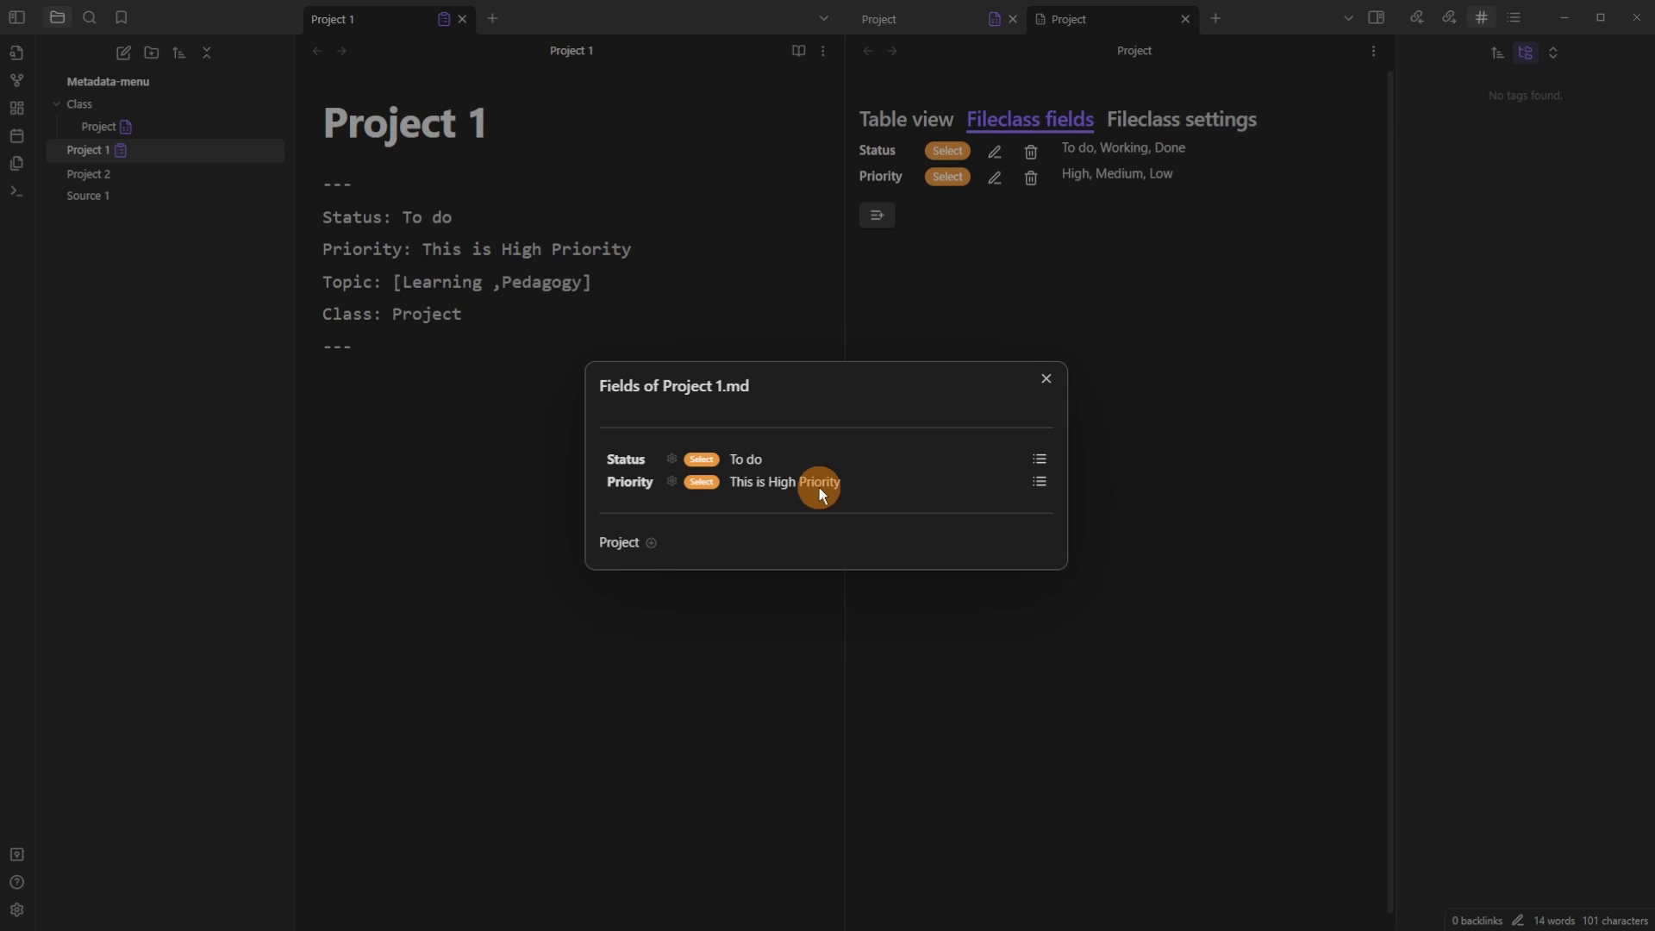
{"action": "left_click", "coordinate": [1041, 483]}
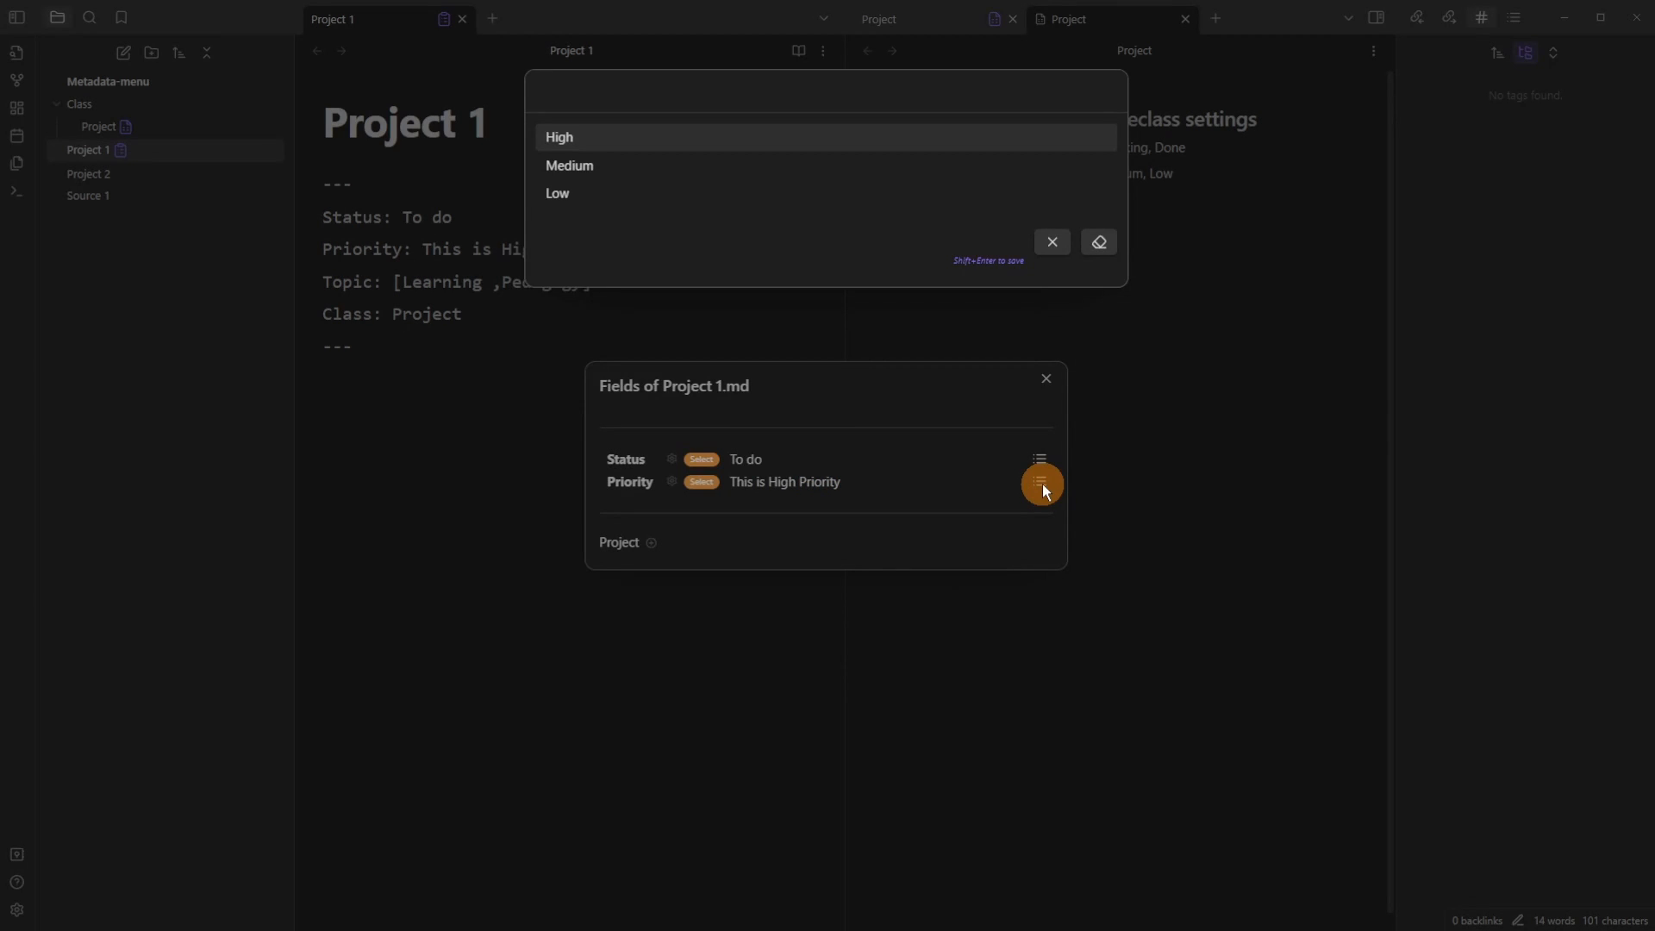
{"action": "left_click", "coordinate": [597, 191]}
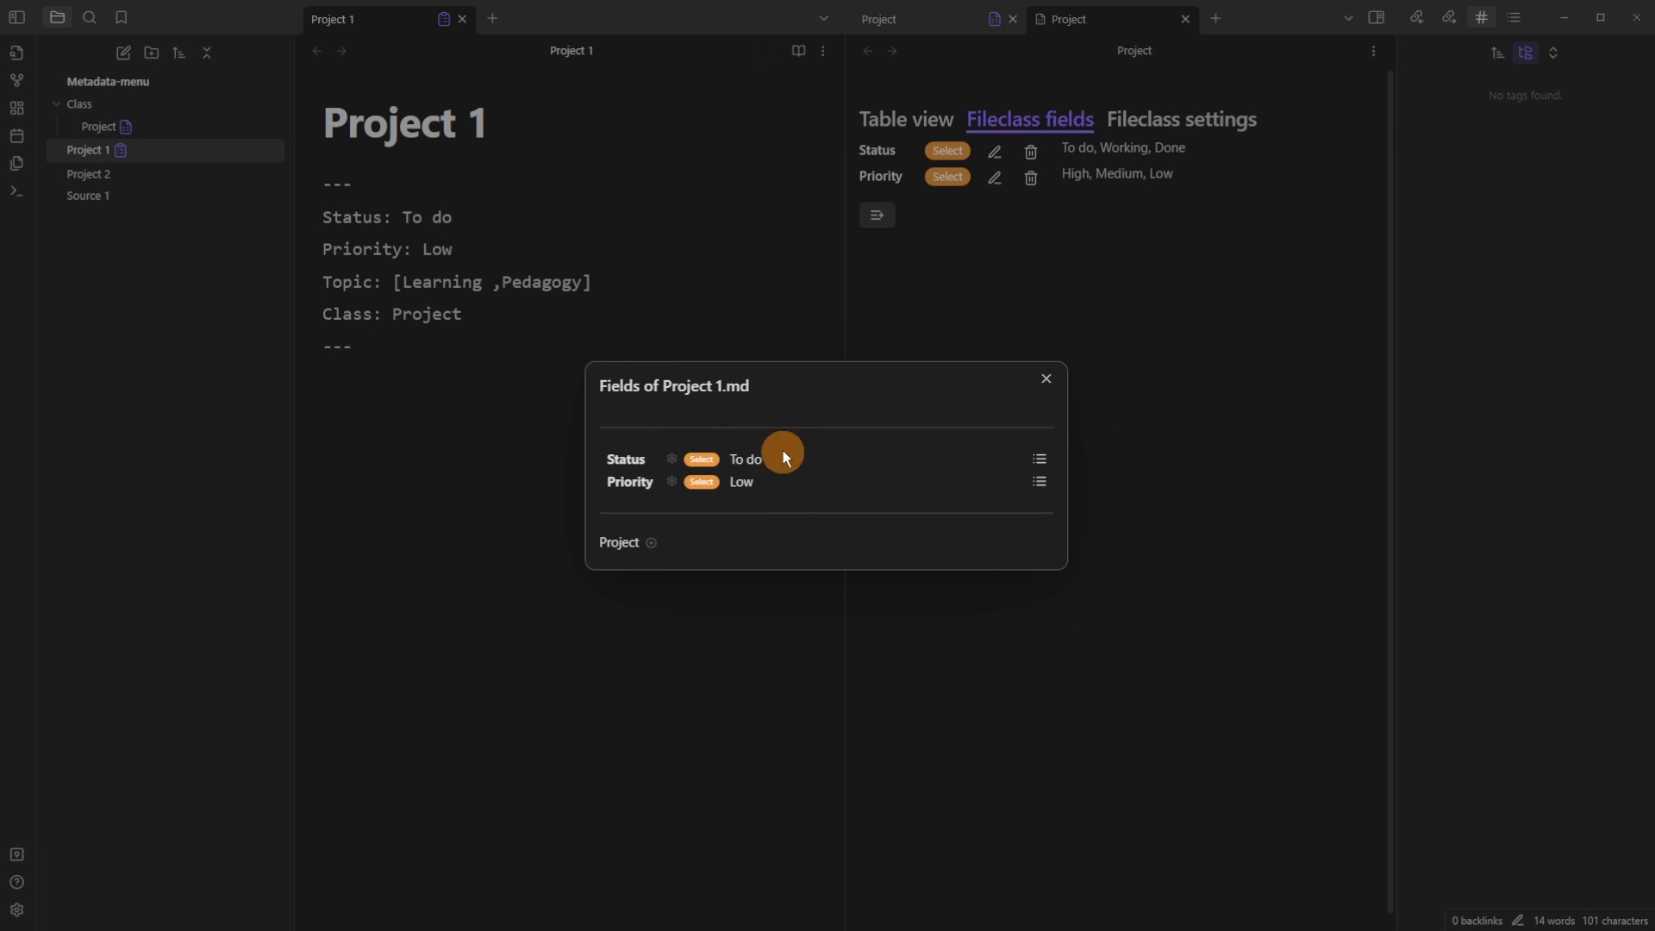
{"action": "left_click", "coordinate": [575, 307]}
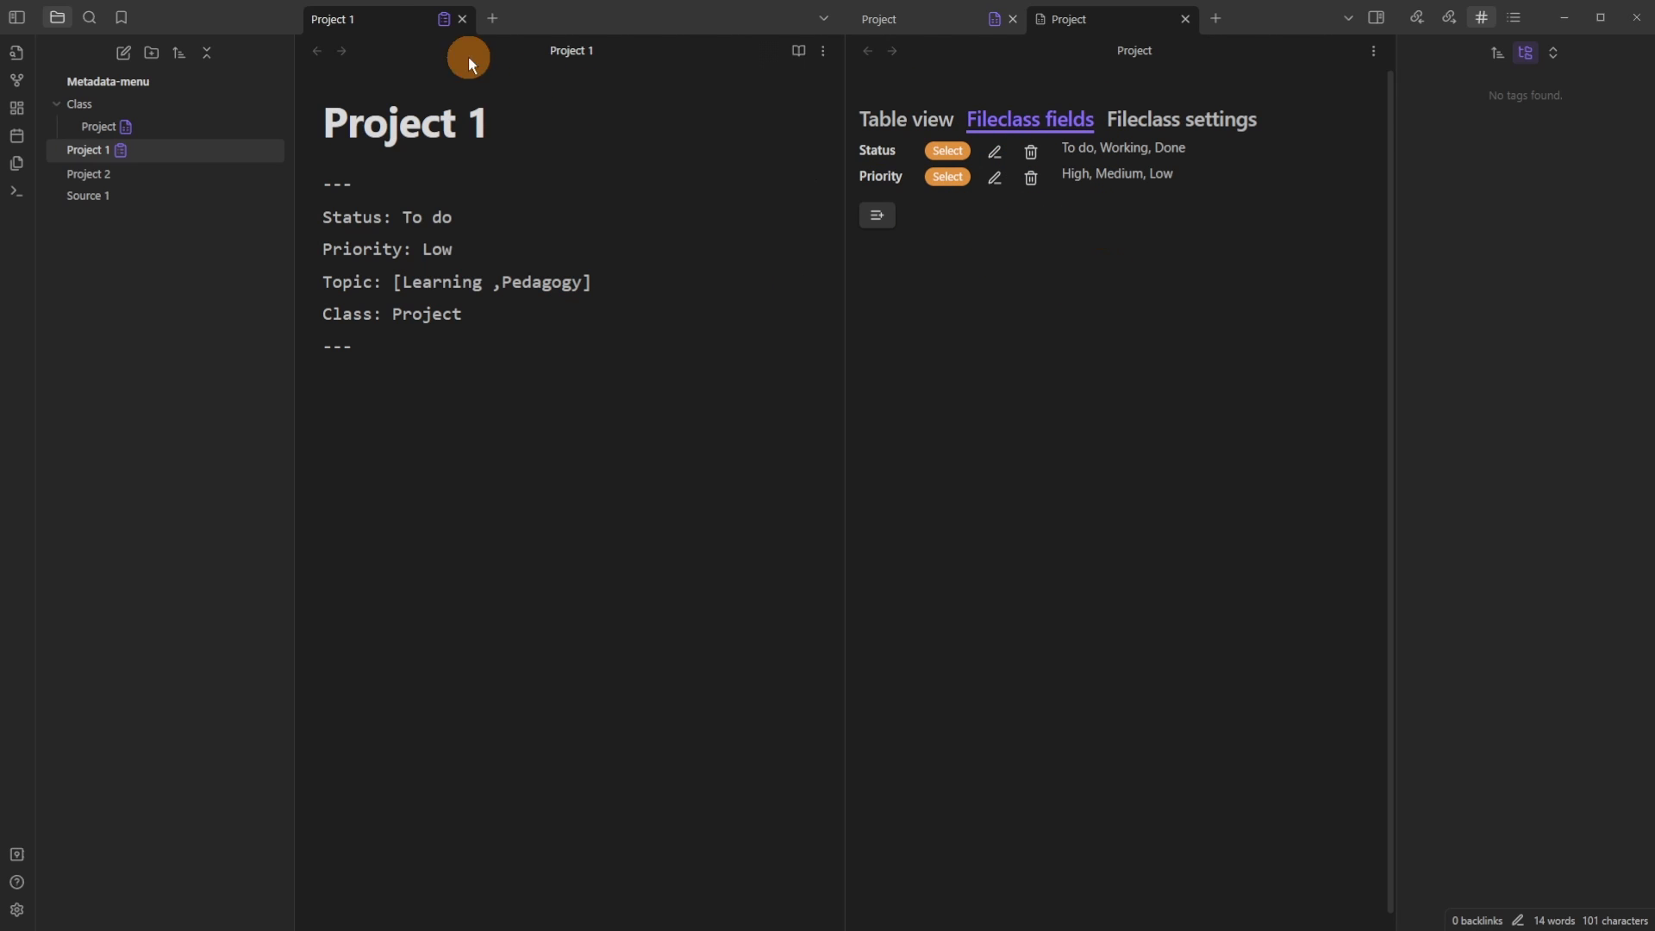
Step: Look through Project 1's field management options and choose to update its Topic field
{"action": "right_click", "coordinate": [386, 19]}
{"action": "mouse_move", "coordinate": [488, 766]}
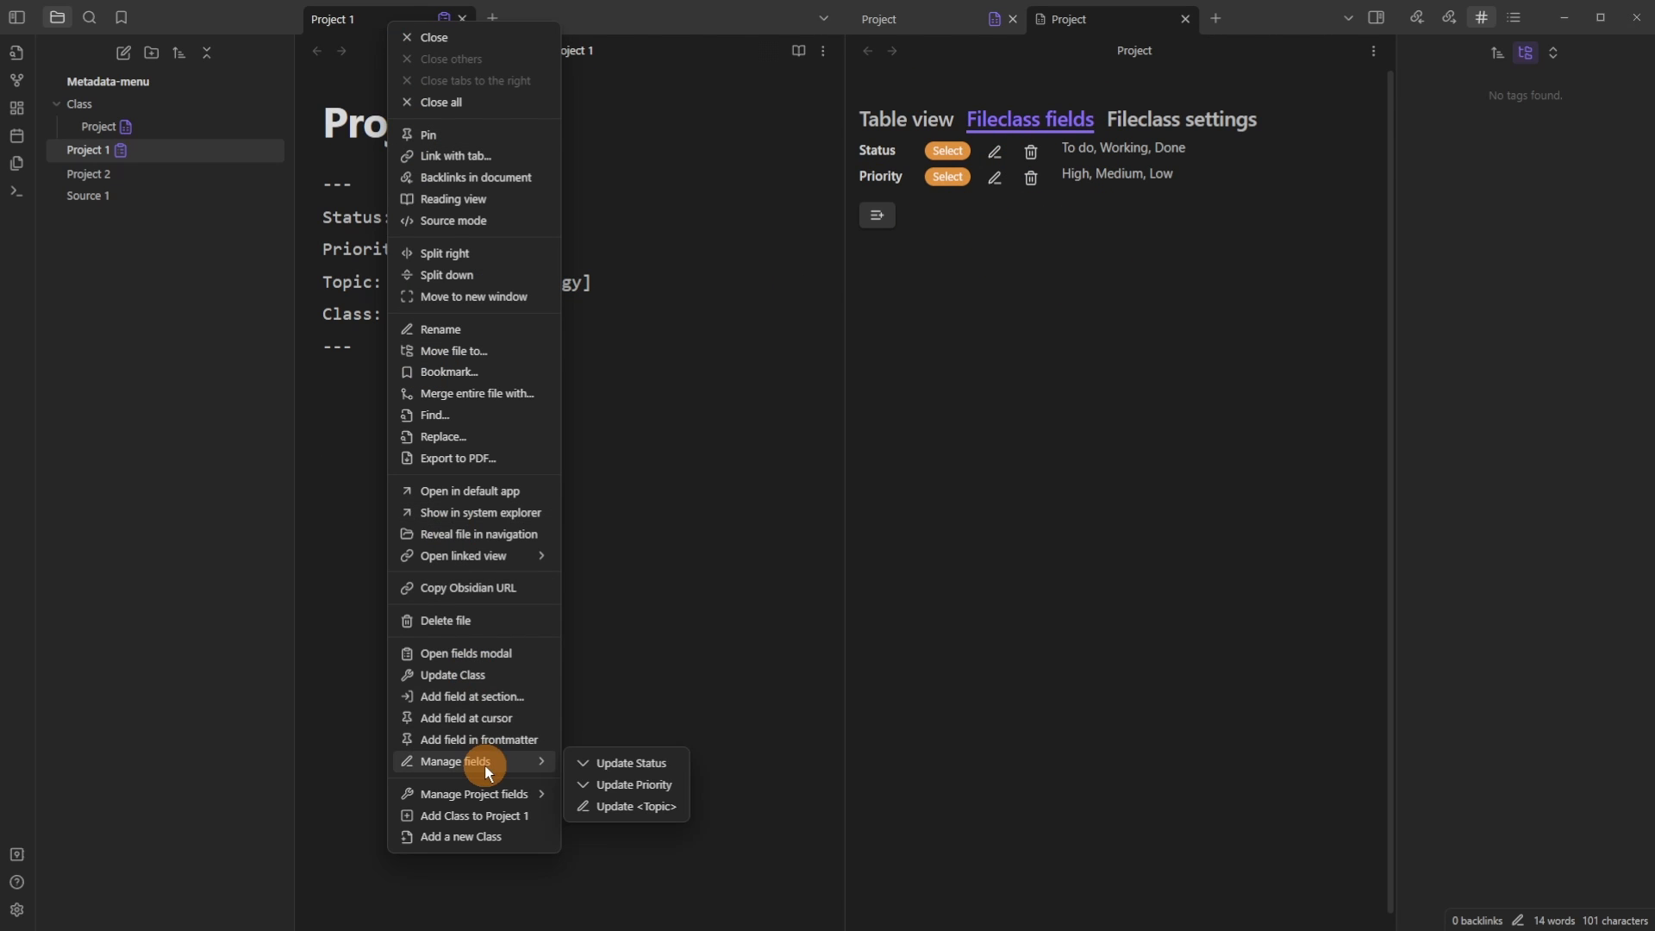
{"action": "left_click", "coordinate": [641, 812]}
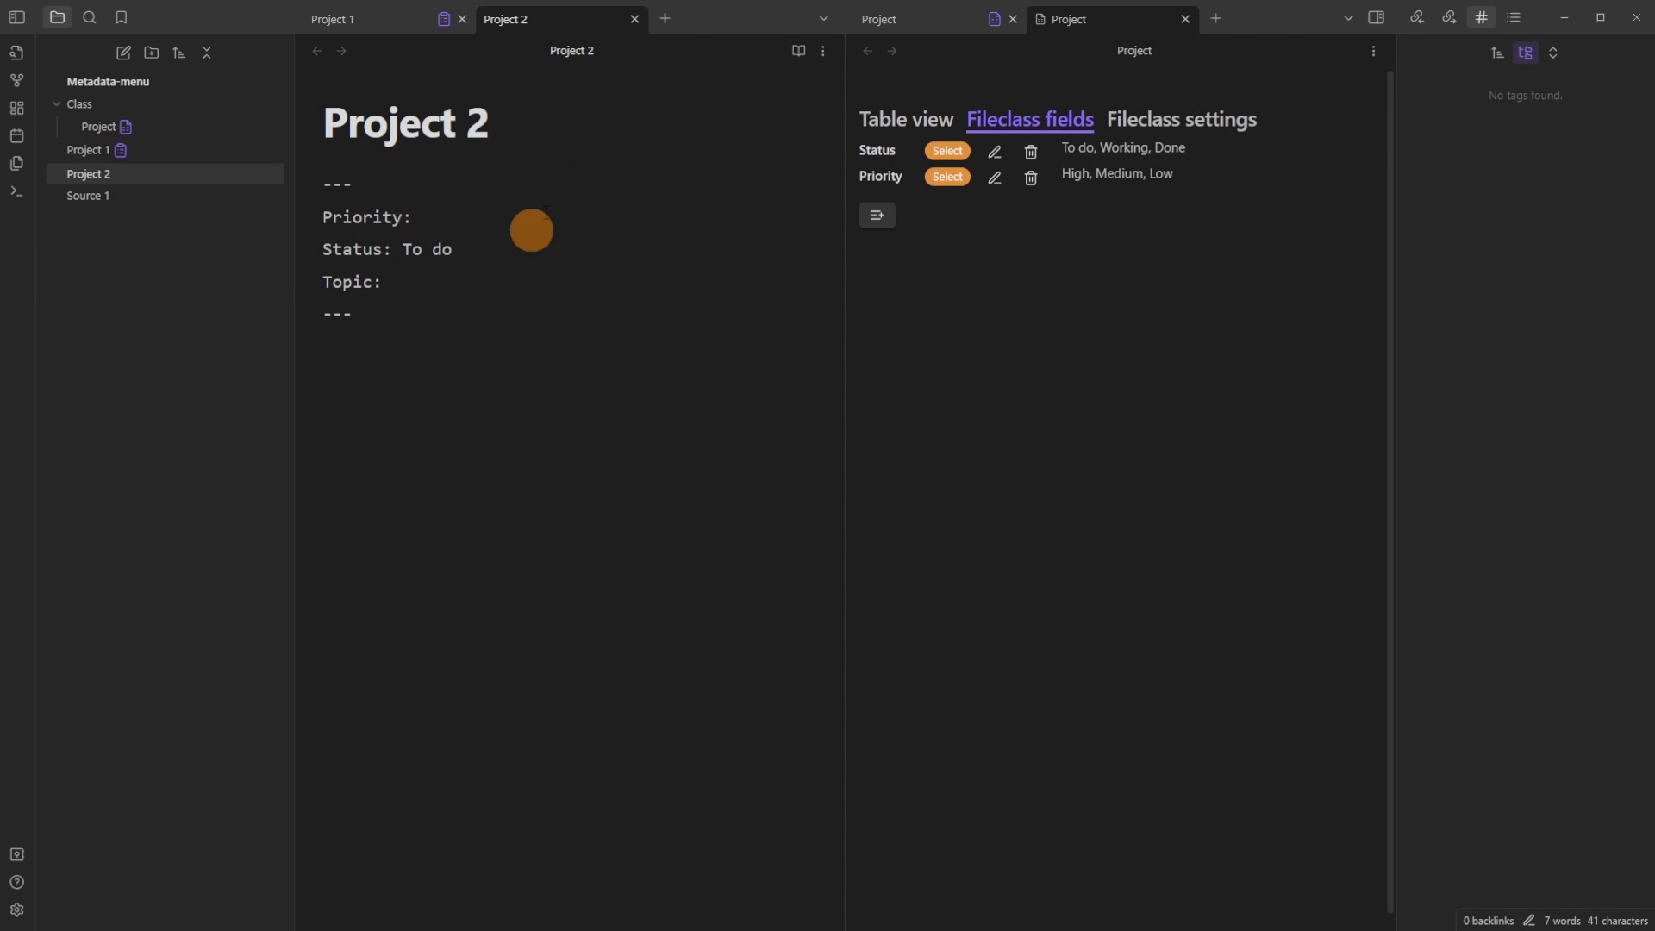
Step: Open Project 2 and review the Priority, Status and Topic fields in its frontmatter
{"action": "left_click", "coordinate": [453, 220]}
{"action": "left_click", "coordinate": [478, 249]}
{"action": "left_click", "coordinate": [429, 286]}
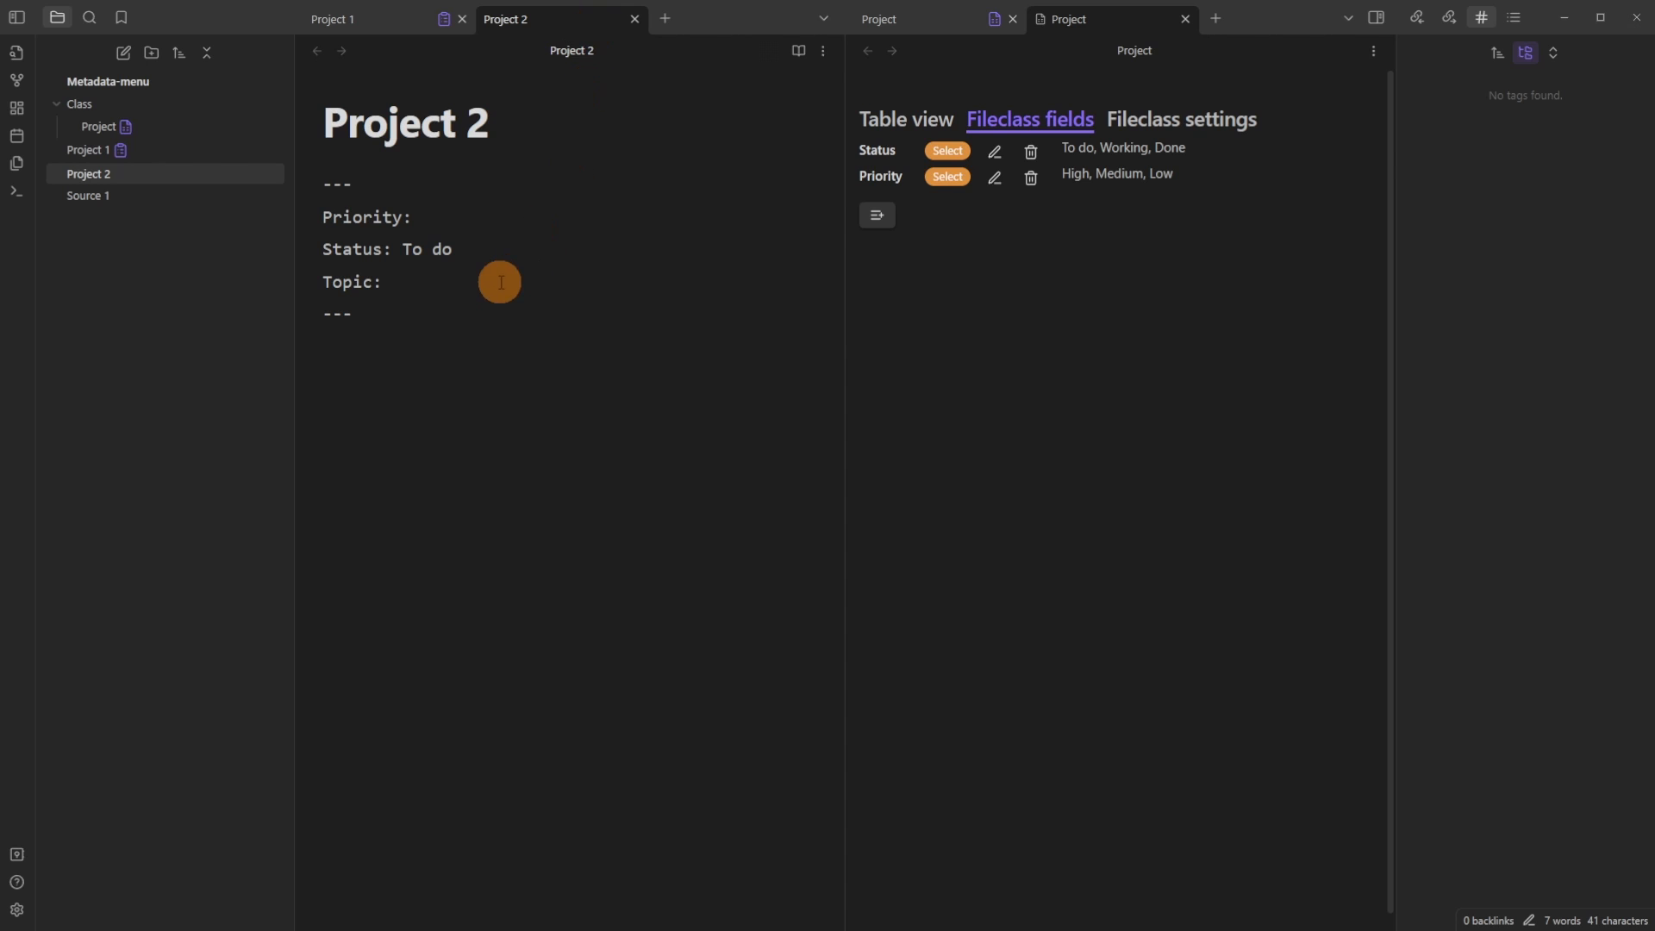
{"action": "left_click", "coordinate": [455, 359]}
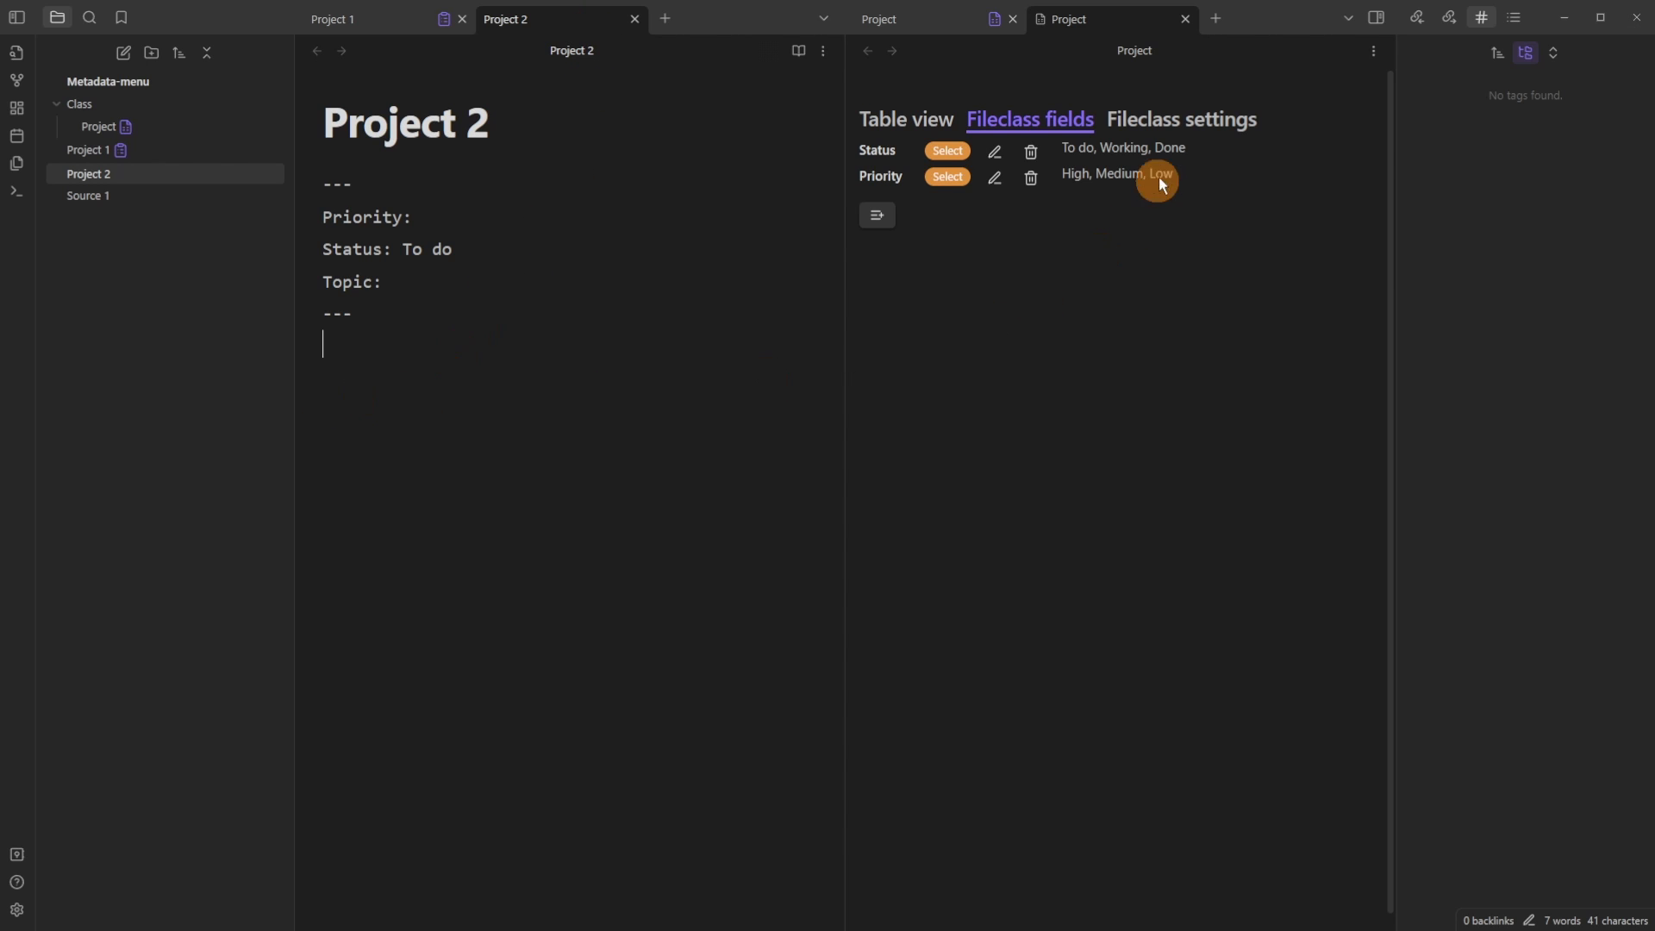
Step: Enable Map with tag in the Project fileClass settings and save them
{"action": "left_click", "coordinate": [1204, 119]}
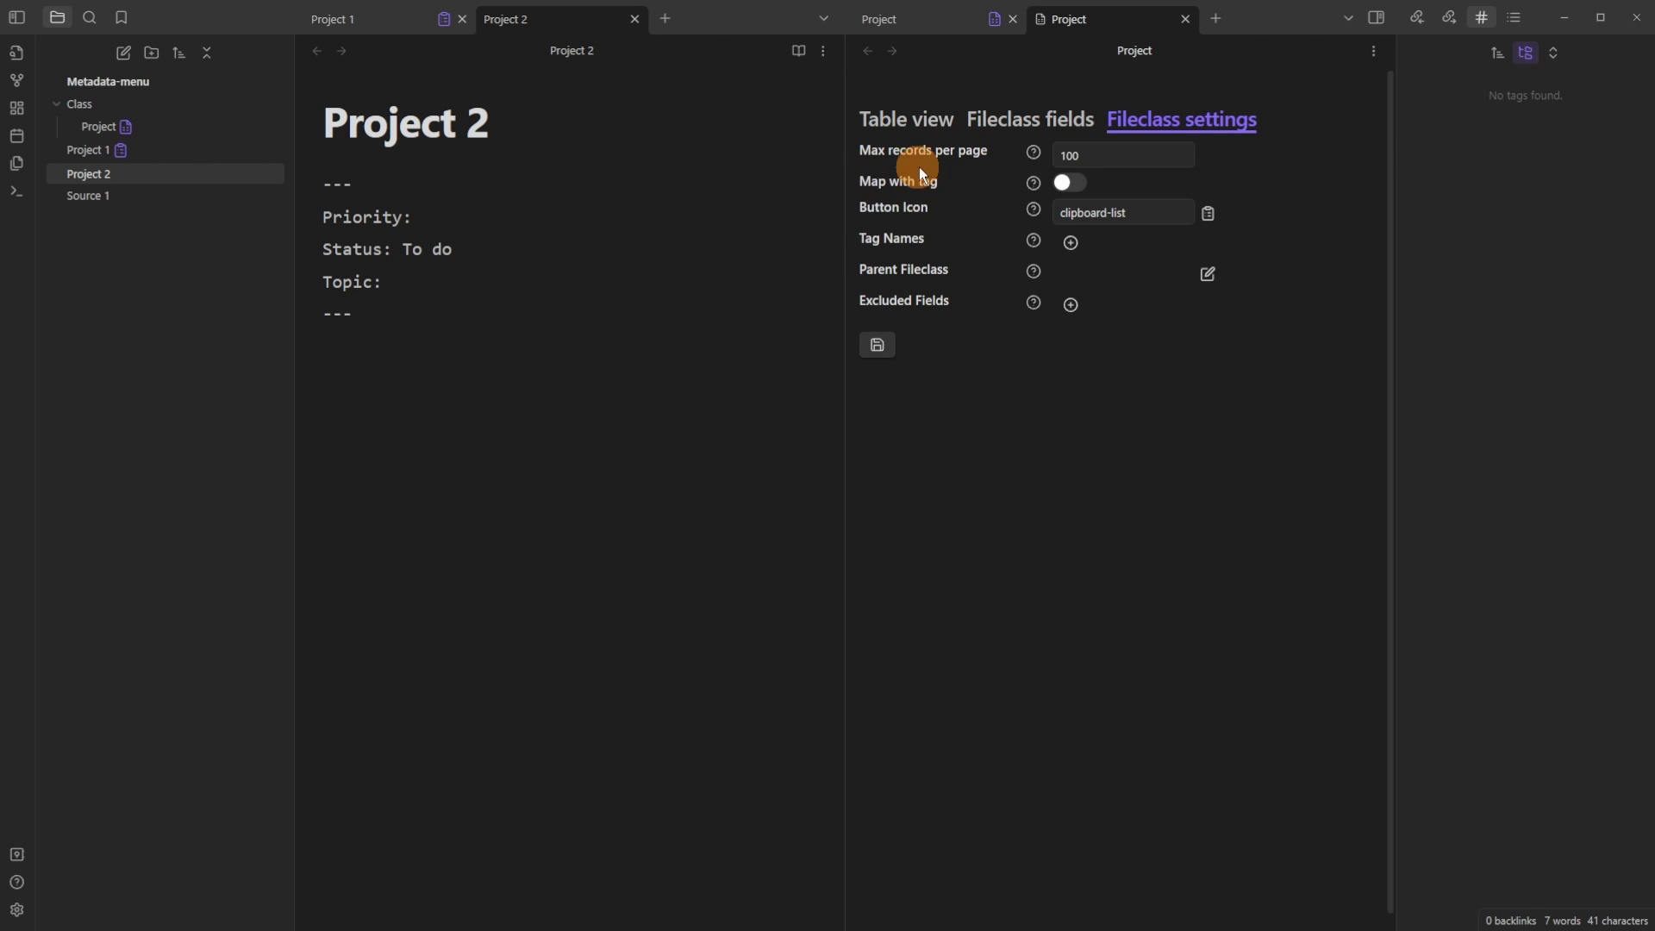
{"action": "left_click", "coordinate": [1074, 184]}
{"action": "left_click", "coordinate": [878, 348]}
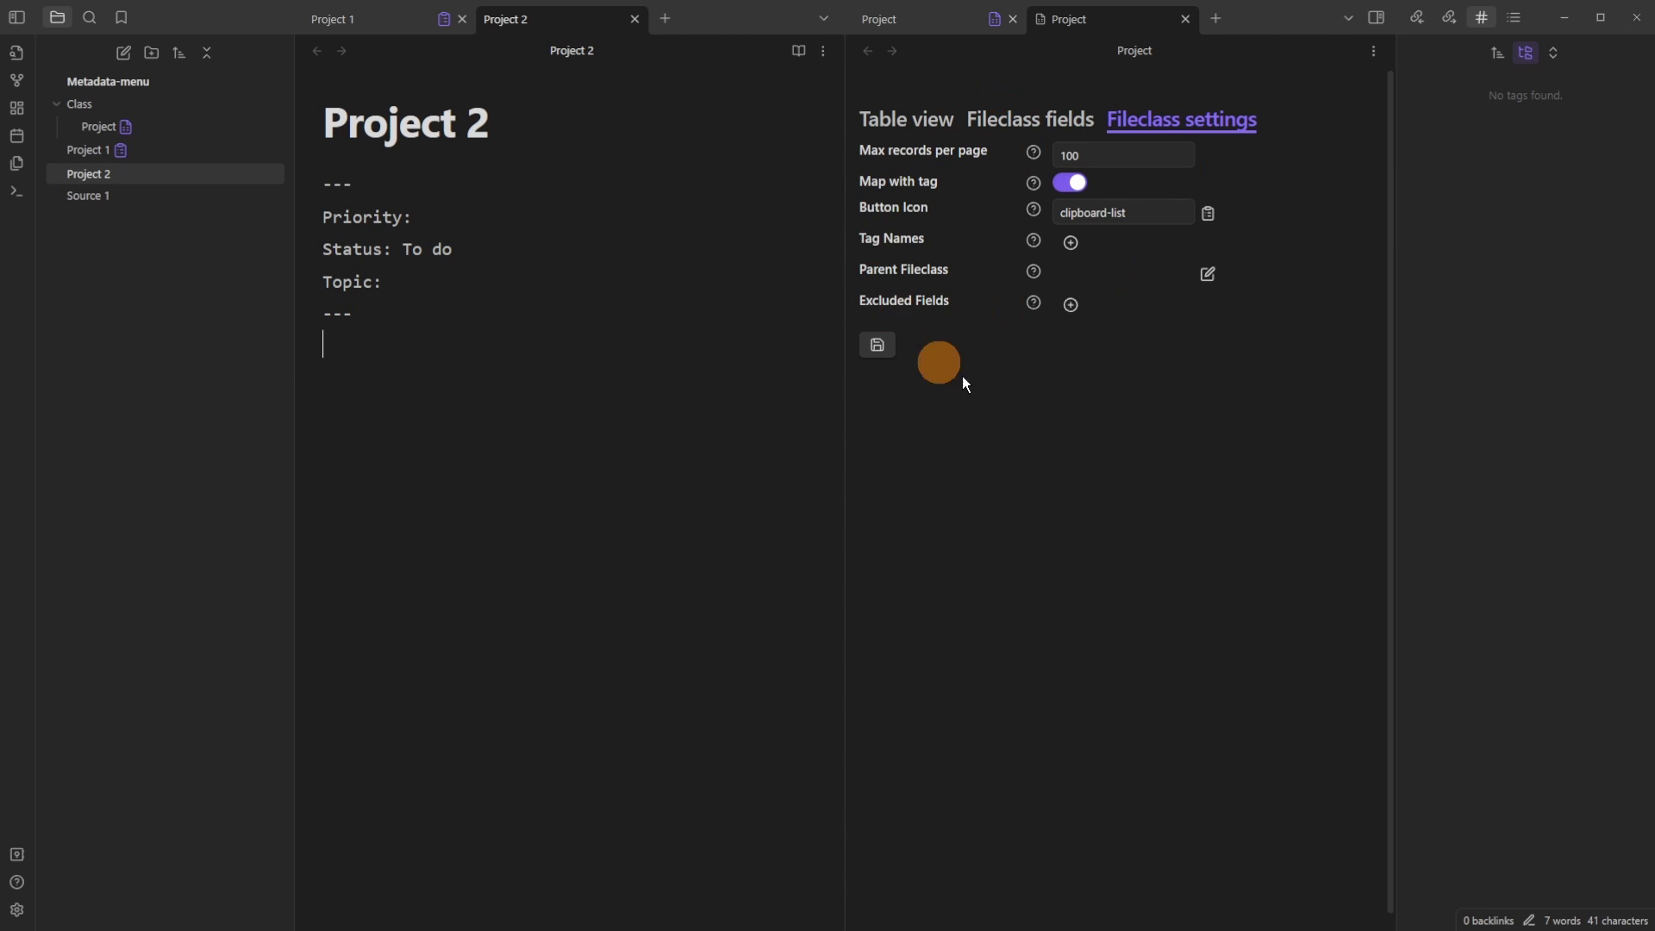
Step: Add the tag #Project below Project 2's frontmatter and check it against the Project class note's title
{"action": "left_click", "coordinate": [415, 350]}
{"action": "type", "text": "#Project"}
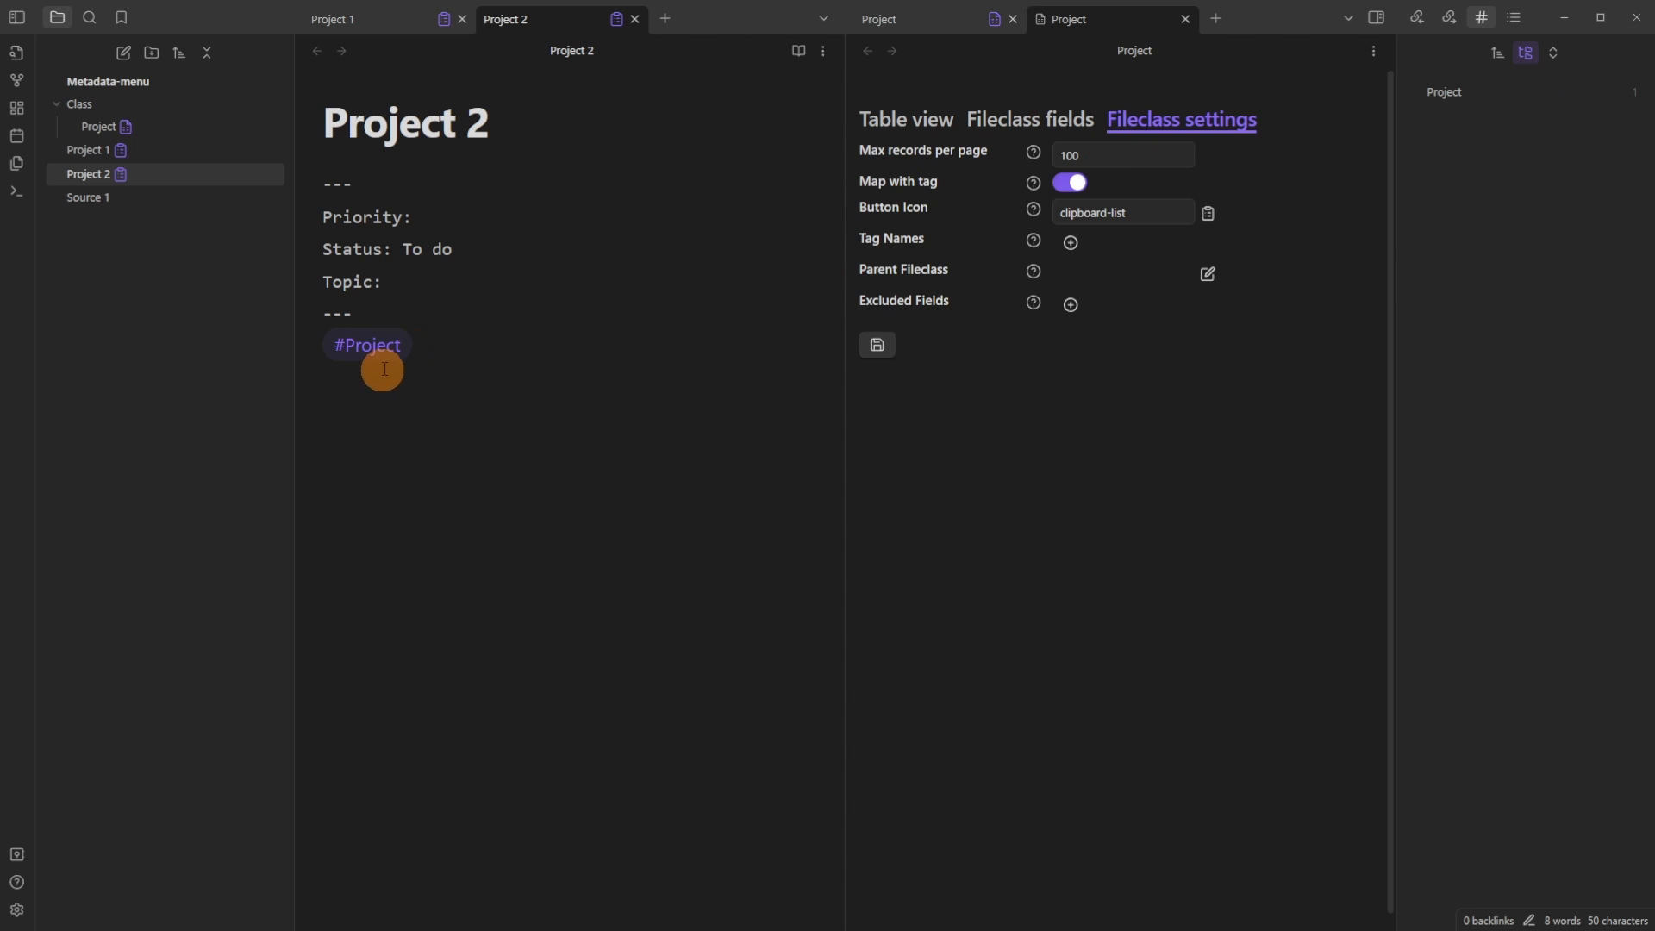
{"action": "key", "text": "Return"}
{"action": "left_click", "coordinate": [1451, 94]}
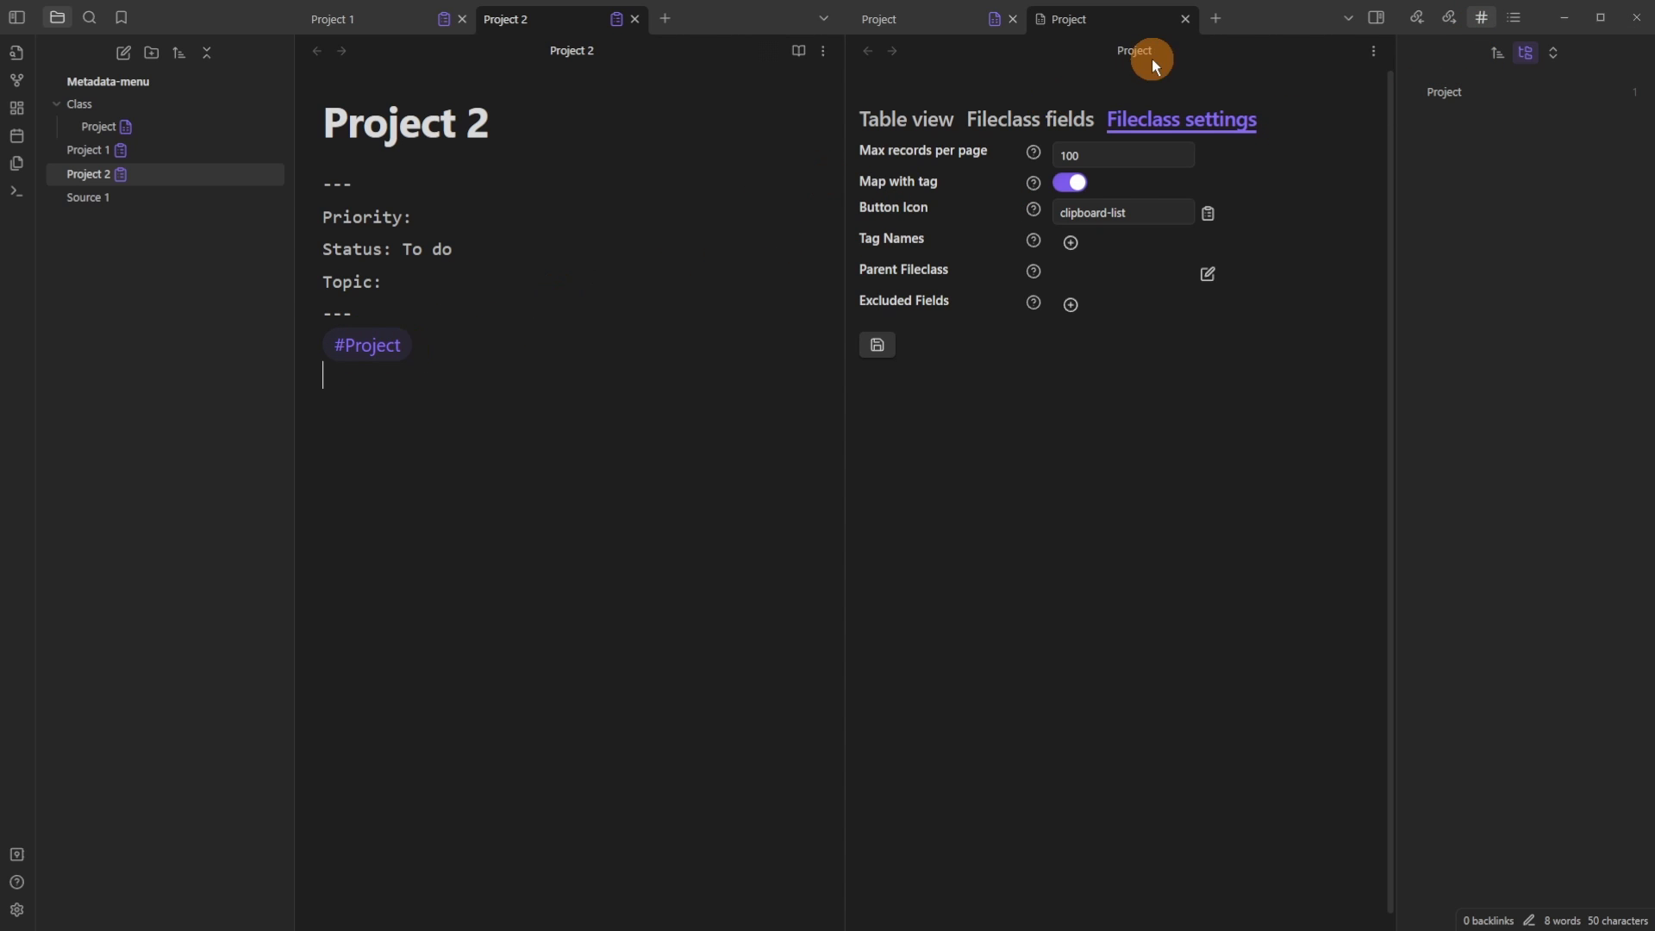
{"action": "left_click", "coordinate": [926, 23]}
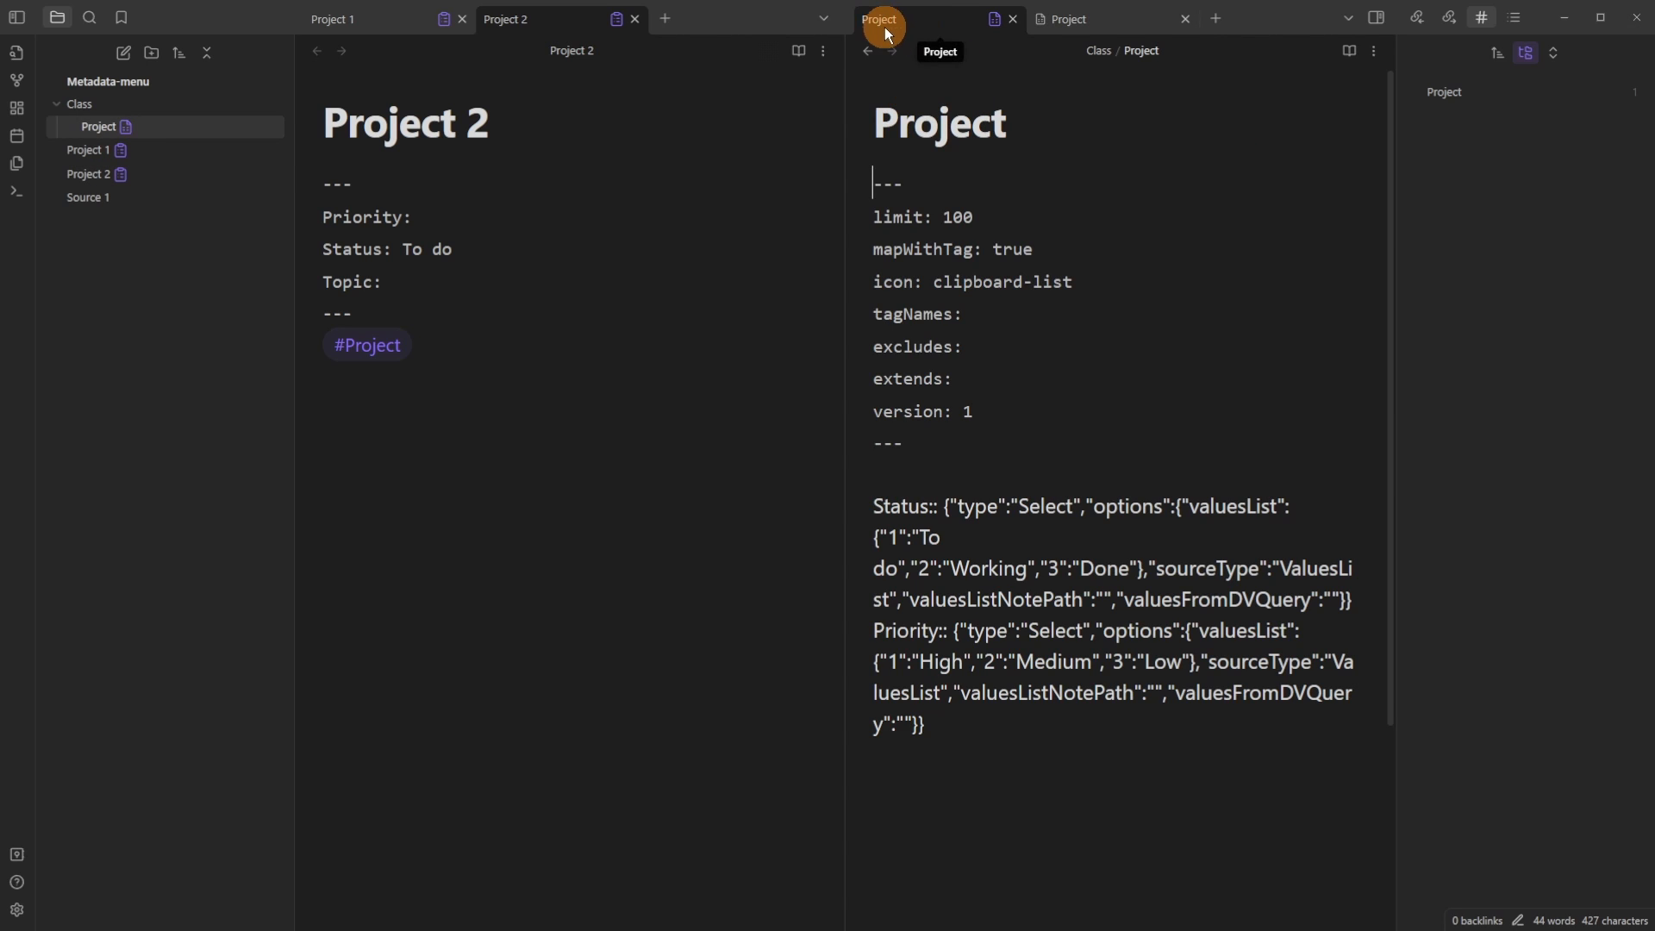
{"action": "left_click", "coordinate": [1081, 23]}
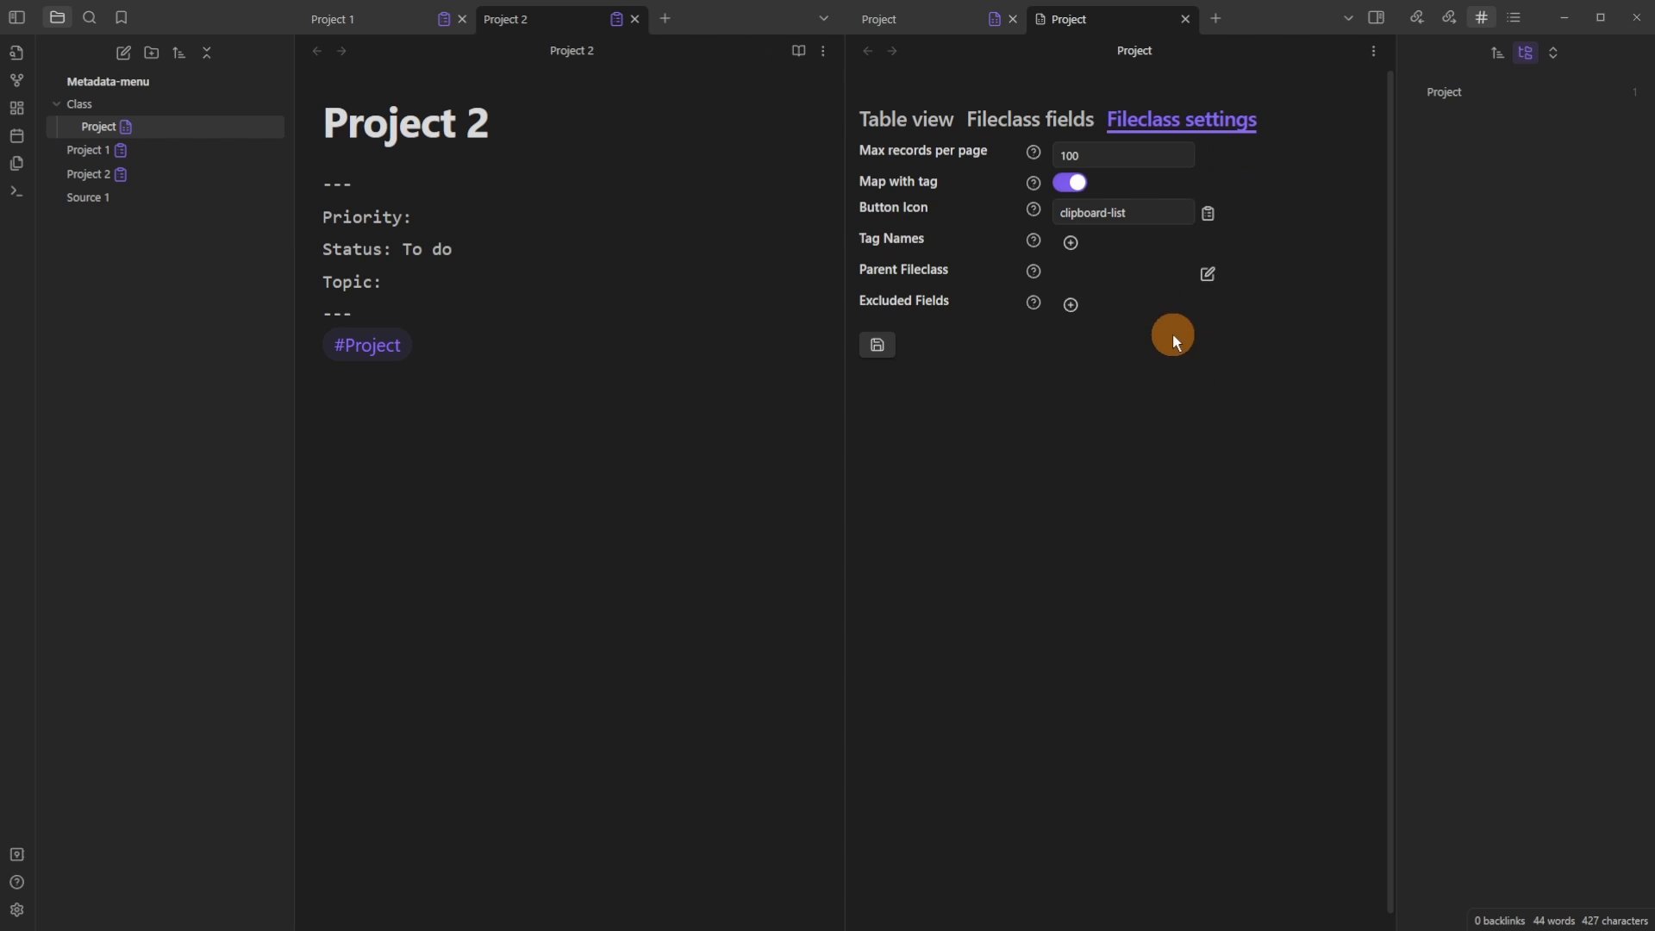
Step: Set Project 2's Priority to "High" through the note's fields modal
{"action": "left_click", "coordinate": [618, 21]}
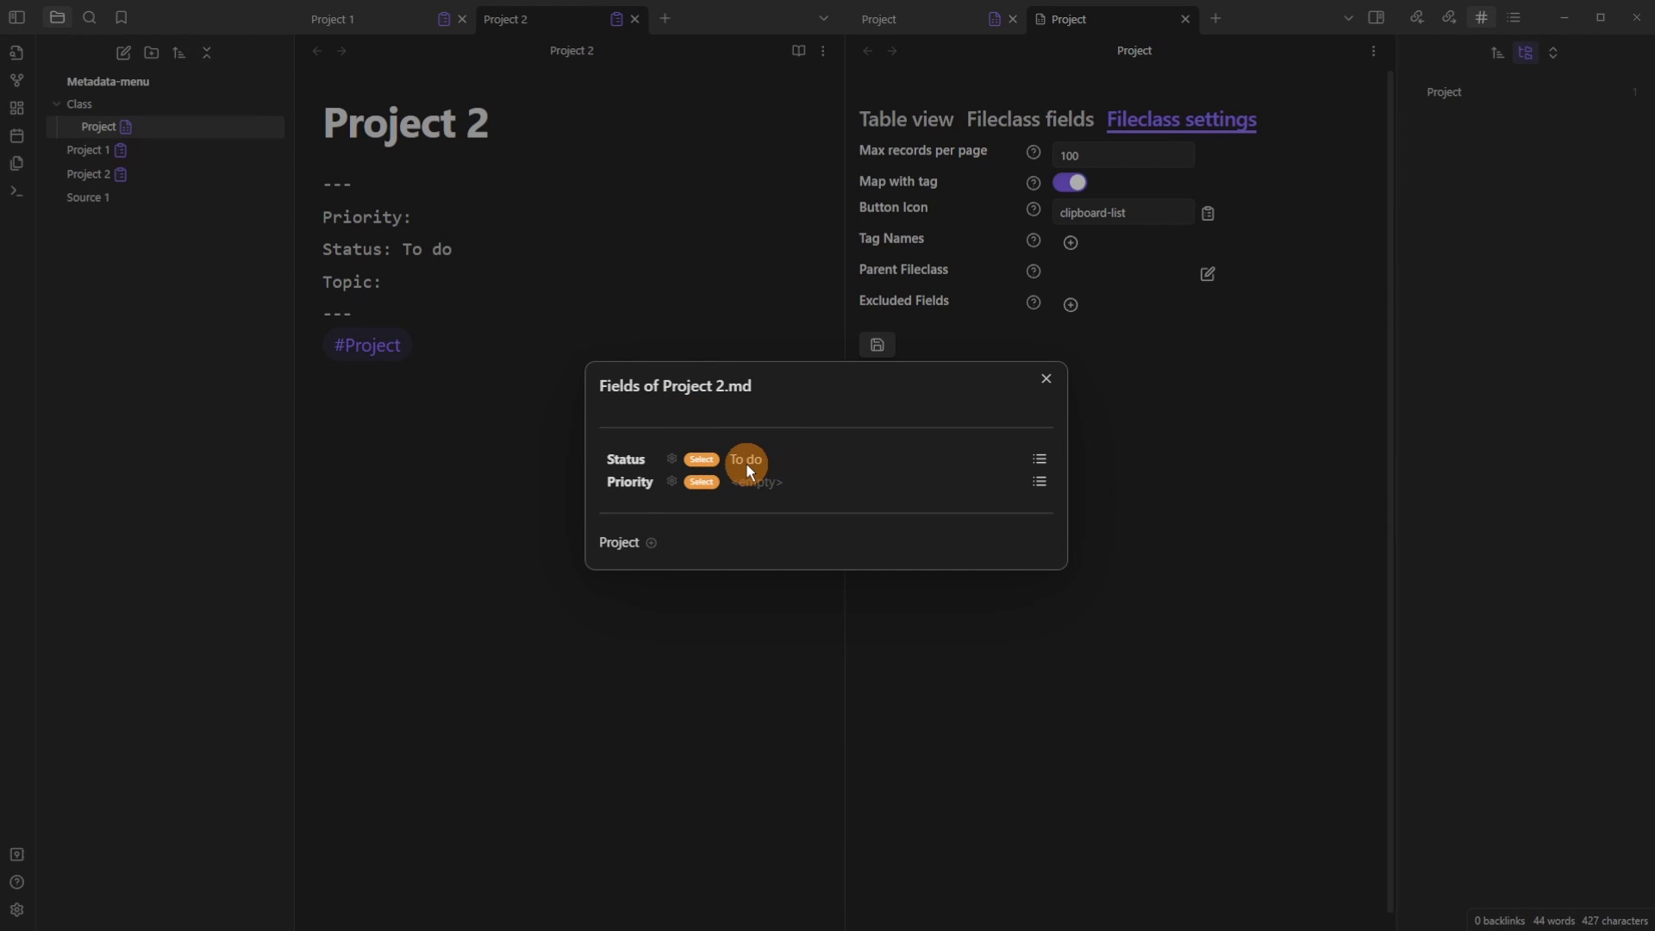
{"action": "left_click", "coordinate": [1040, 481]}
{"action": "left_click", "coordinate": [618, 283]}
{"action": "left_click", "coordinate": [617, 283]}
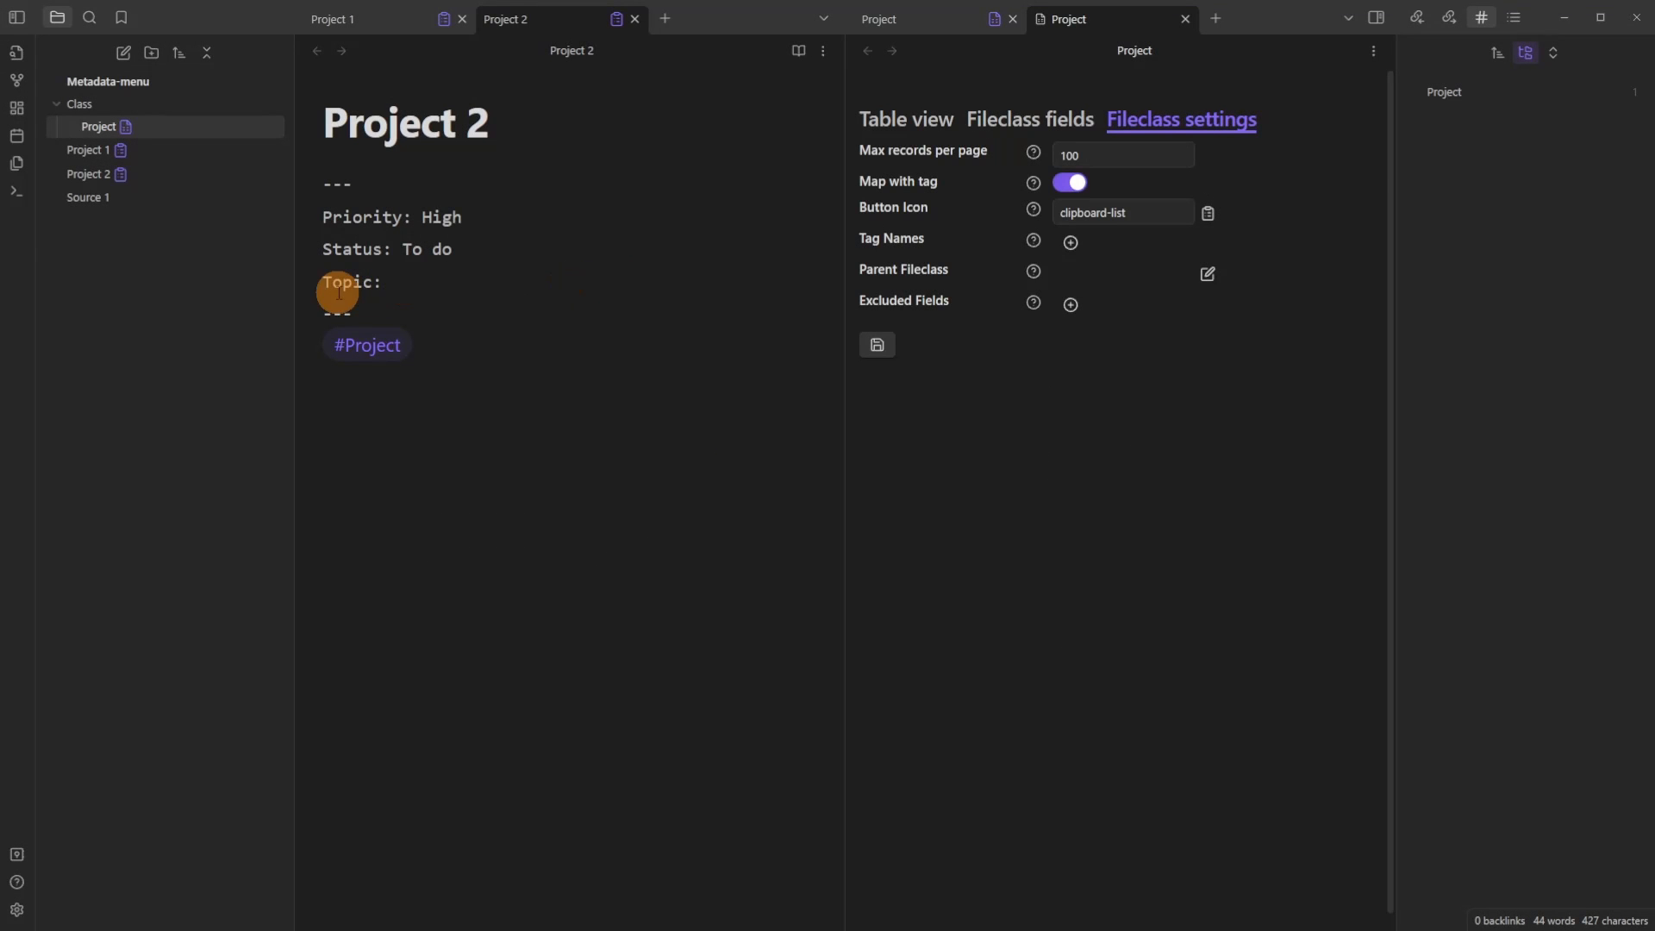
Step: Remove the Topic field from the frontmatter of Project 2 and Project 1
{"action": "left_click", "coordinate": [418, 283]}
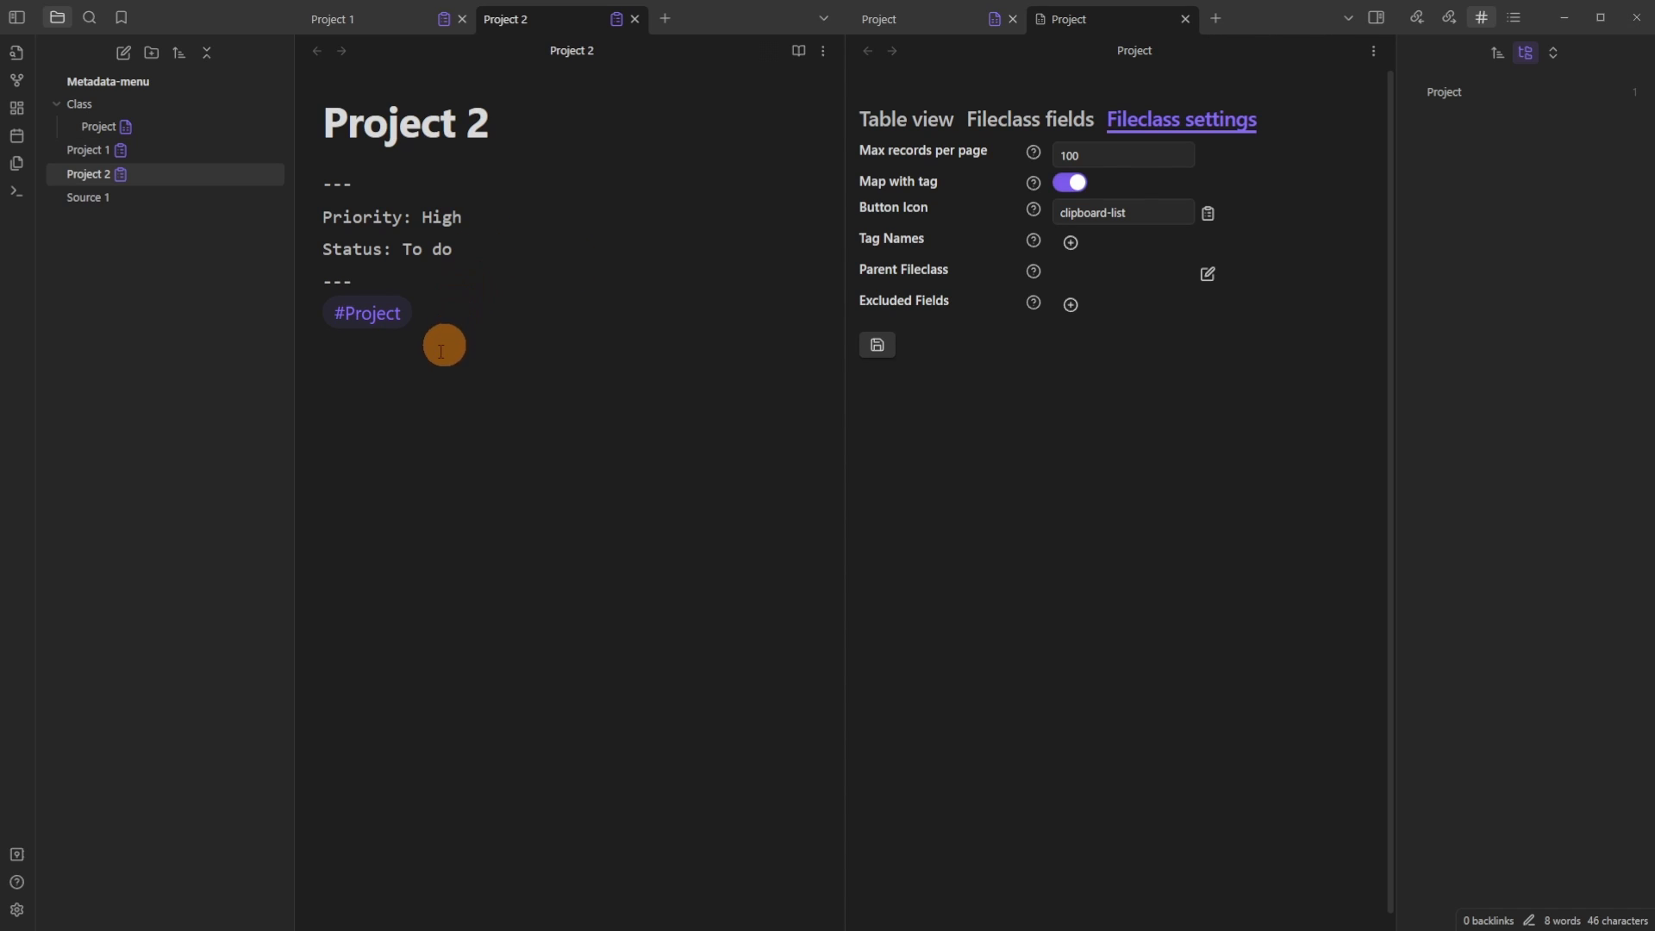
{"action": "left_click", "coordinate": [426, 362]}
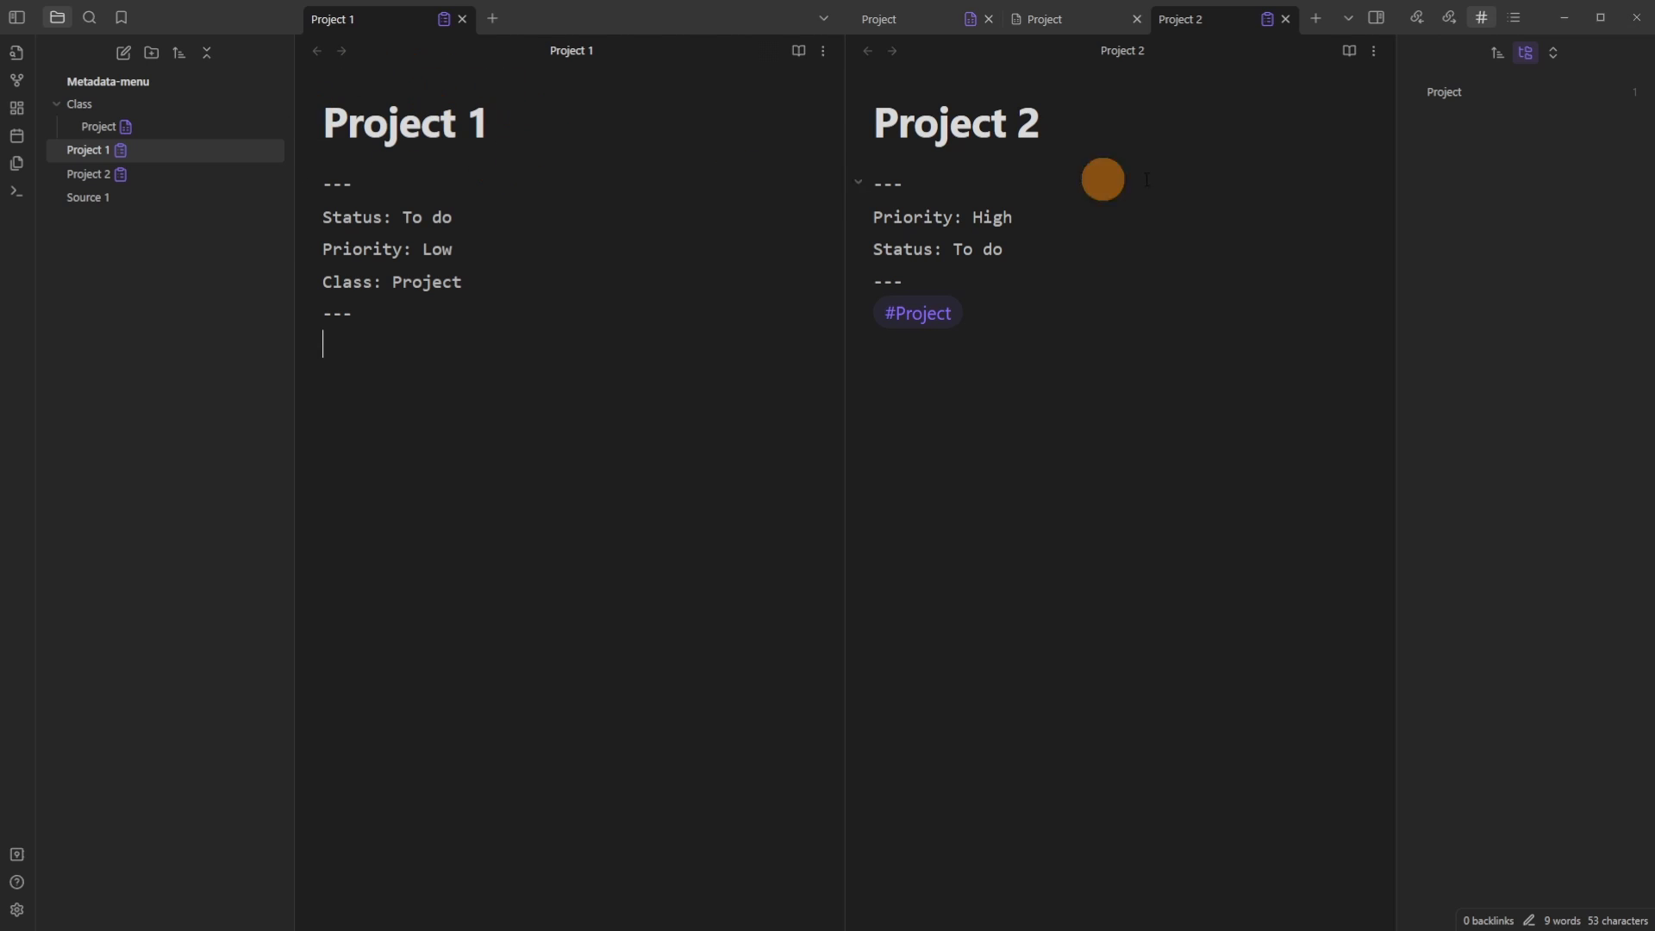
{"action": "left_click", "coordinate": [999, 305]}
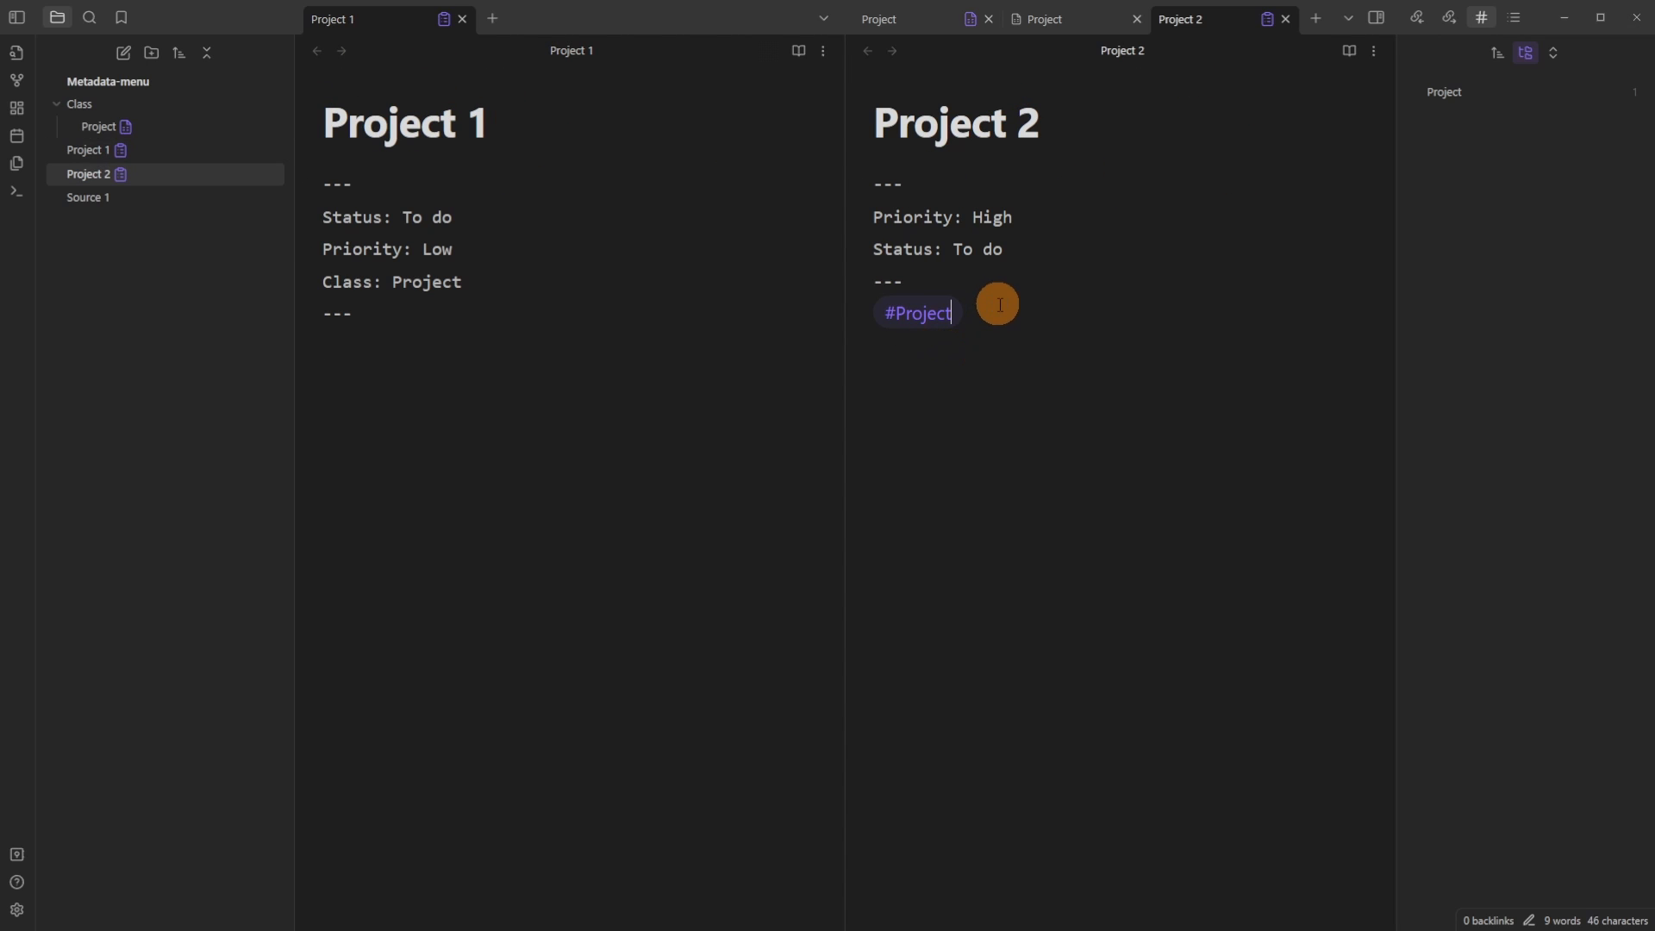
{"action": "left_click", "coordinate": [485, 286]}
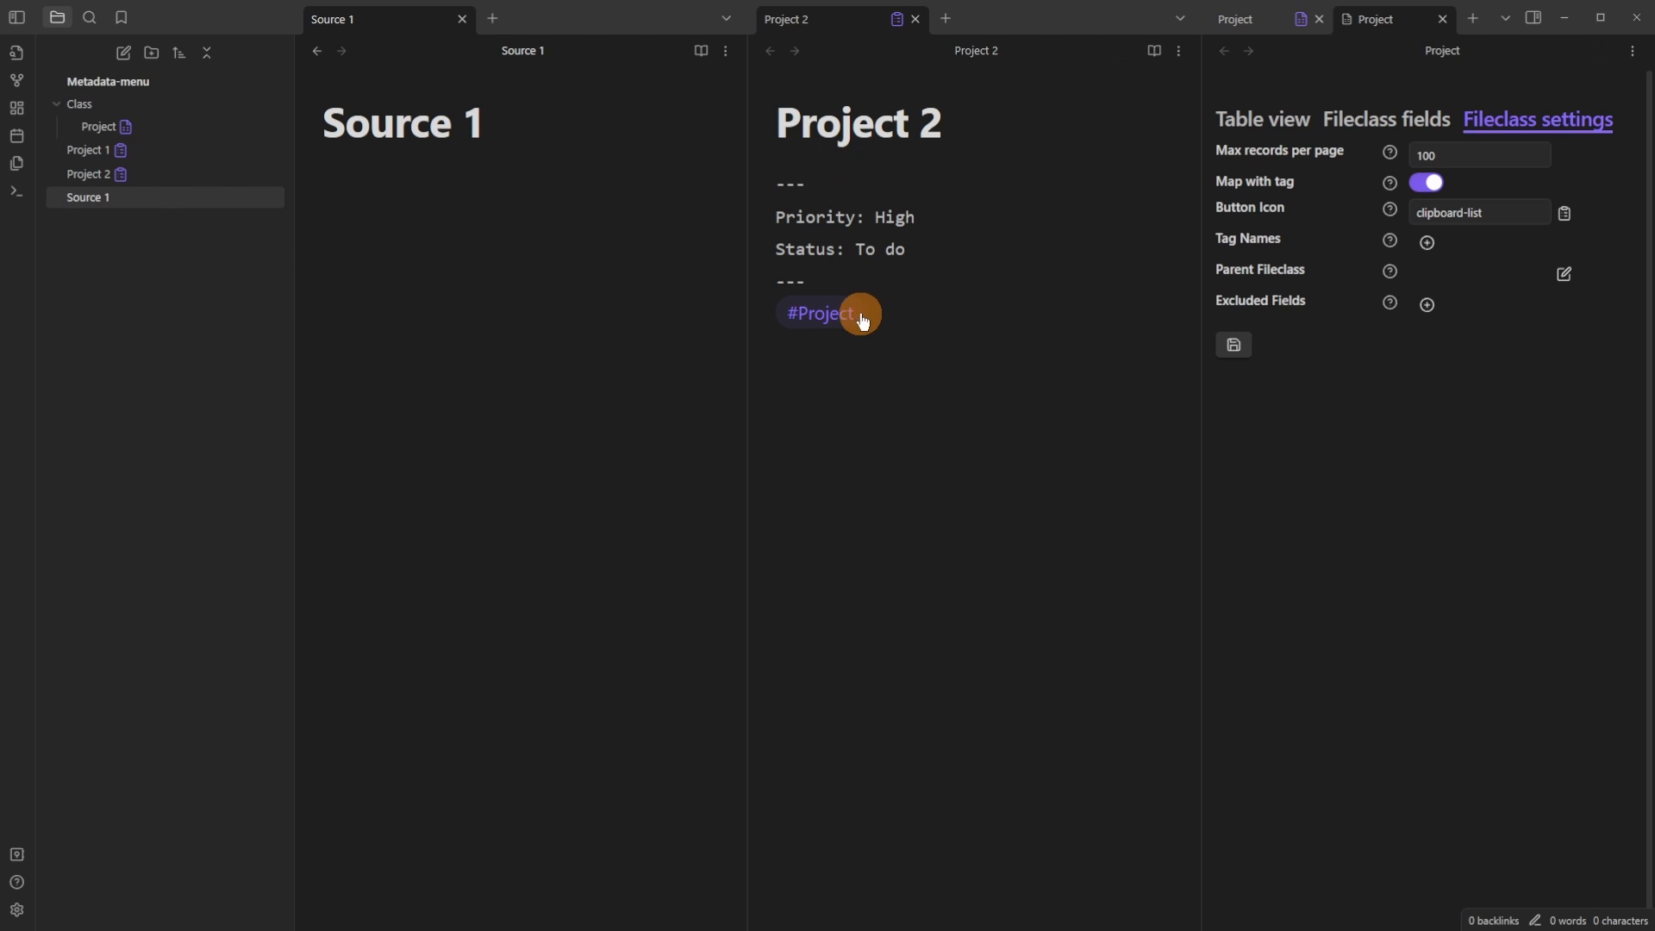
Step: Create a new note named "All" inside the Class folder
{"action": "right_click", "coordinate": [113, 104]}
{"action": "left_click", "coordinate": [199, 116]}
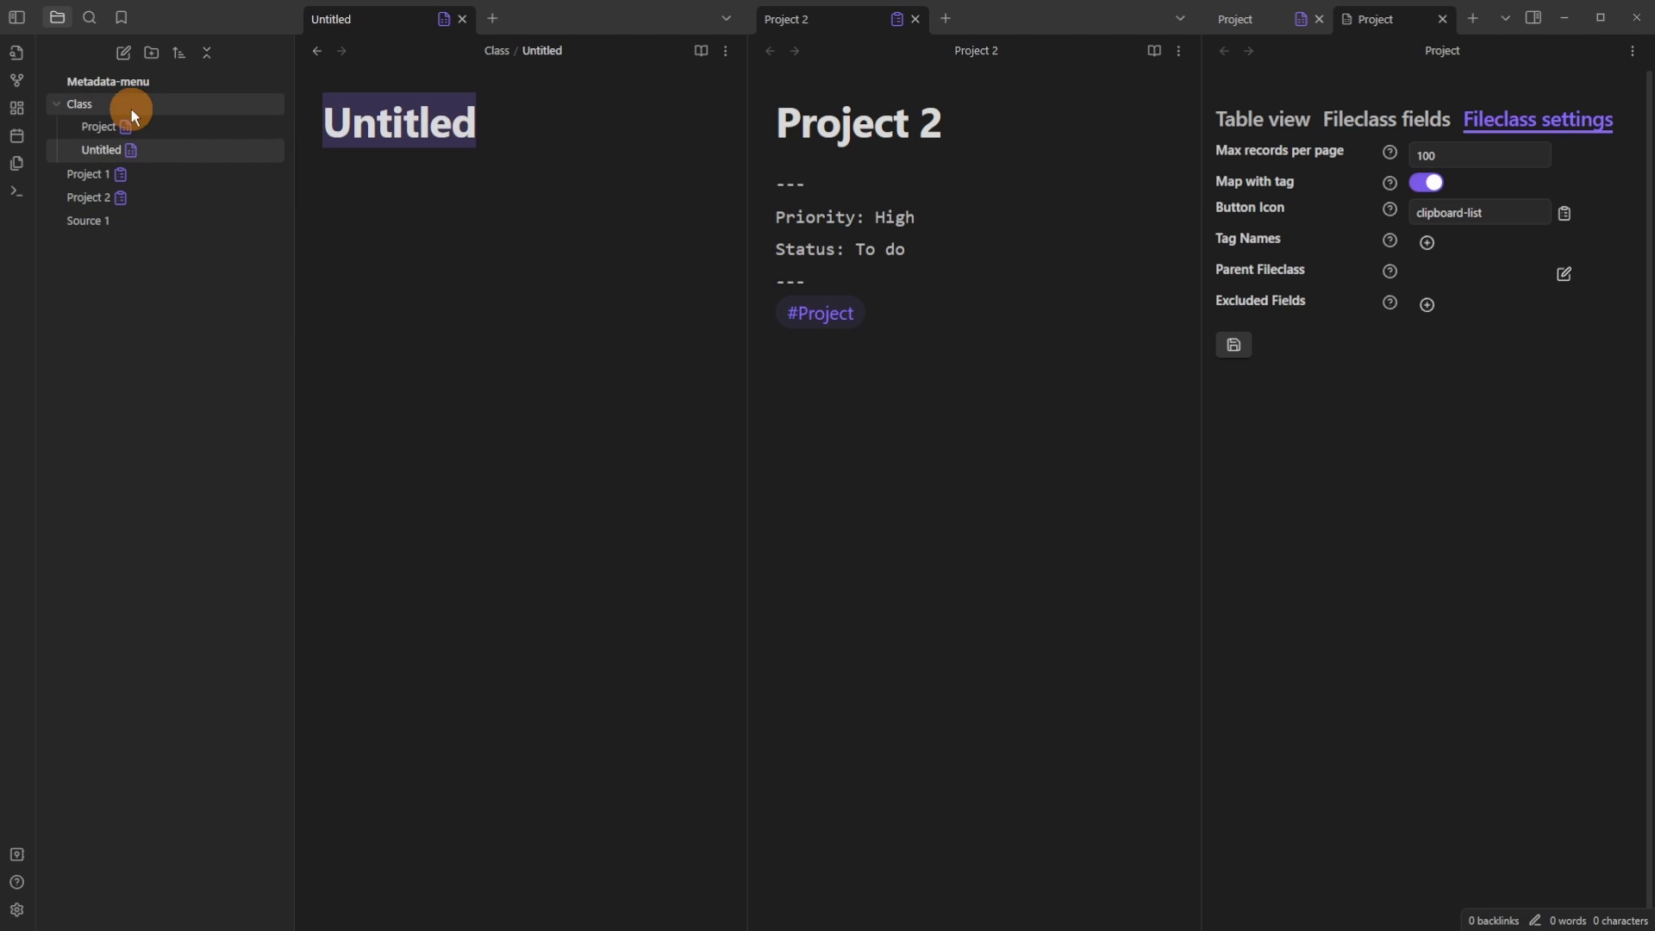
{"action": "type", "text": "All"}
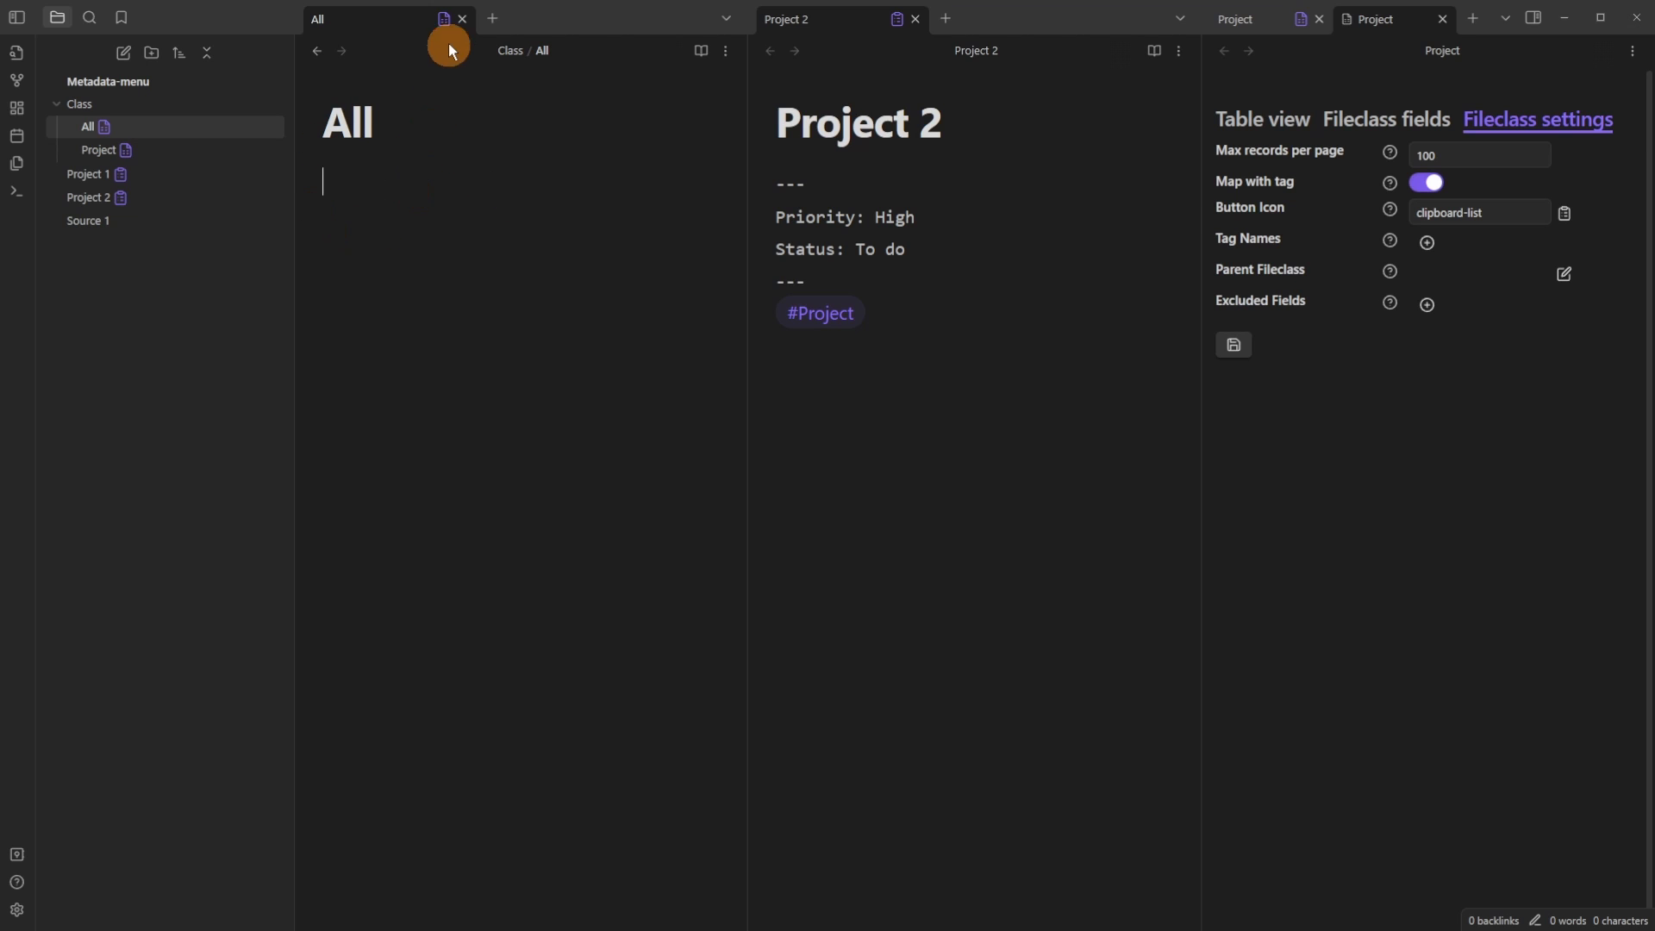
Step: Add a single-value list field "Status" with values To do, Working and Done to the All fileClass
{"action": "left_click", "coordinate": [443, 19]}
{"action": "left_click", "coordinate": [470, 129]}
{"action": "left_click", "coordinate": [333, 164]}
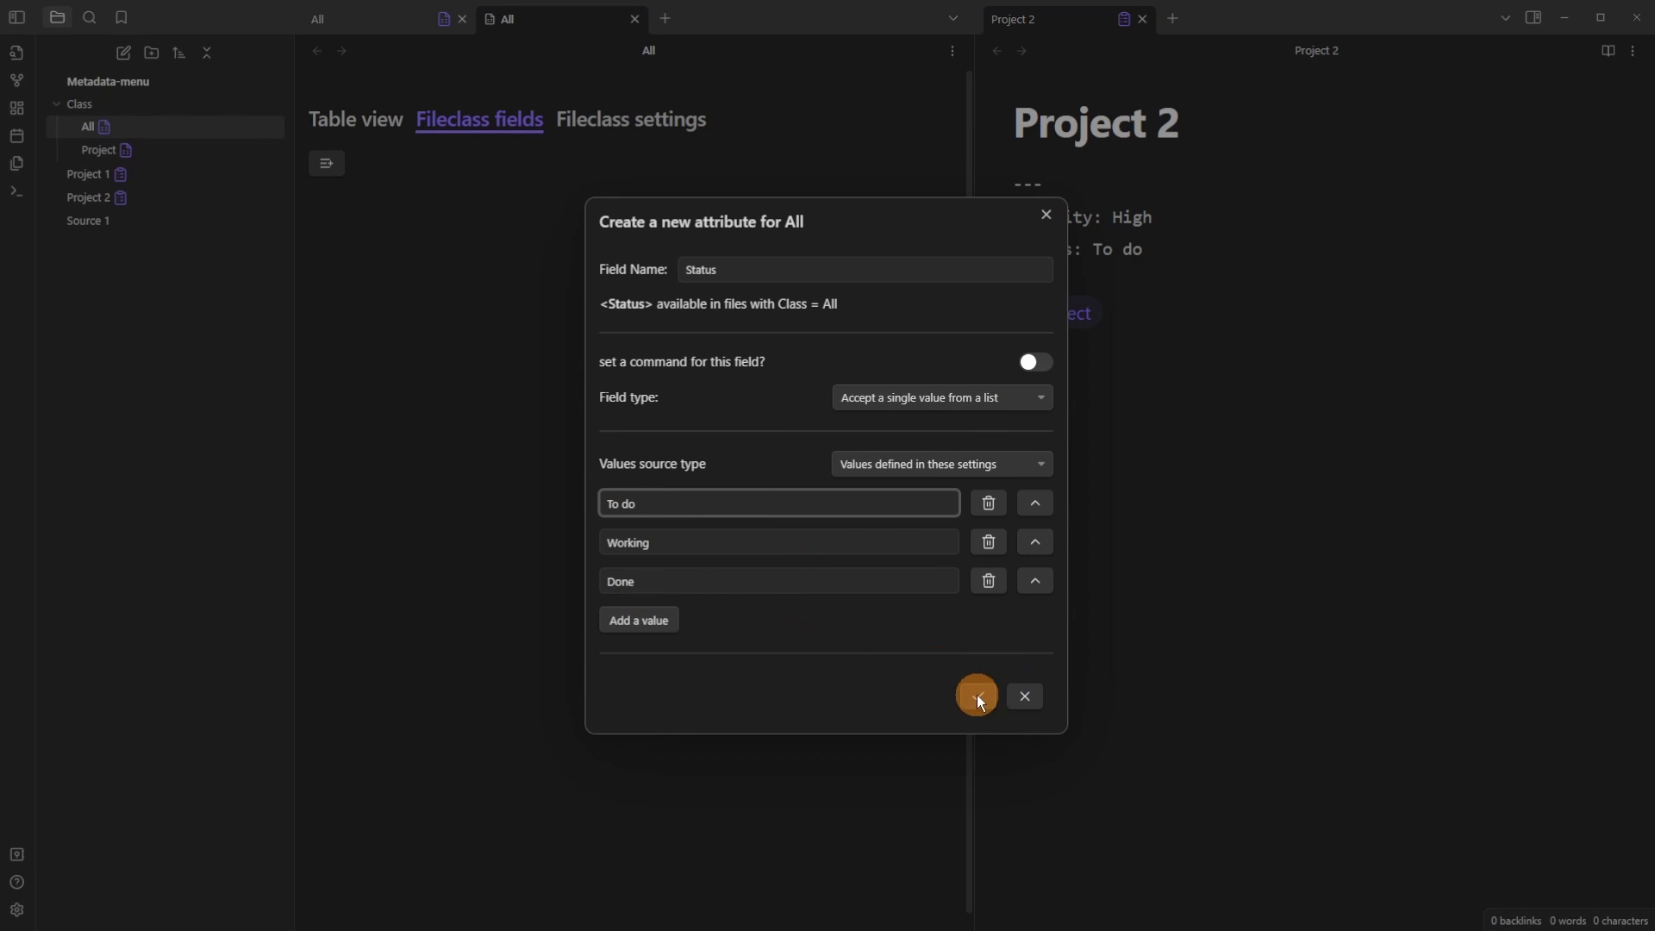
{"action": "left_click", "coordinate": [978, 695]}
Step: Set the global fileClass to Class/All.md in the Metadata Menu FileClass settings
{"action": "key", "text": "ctrl+comma"}
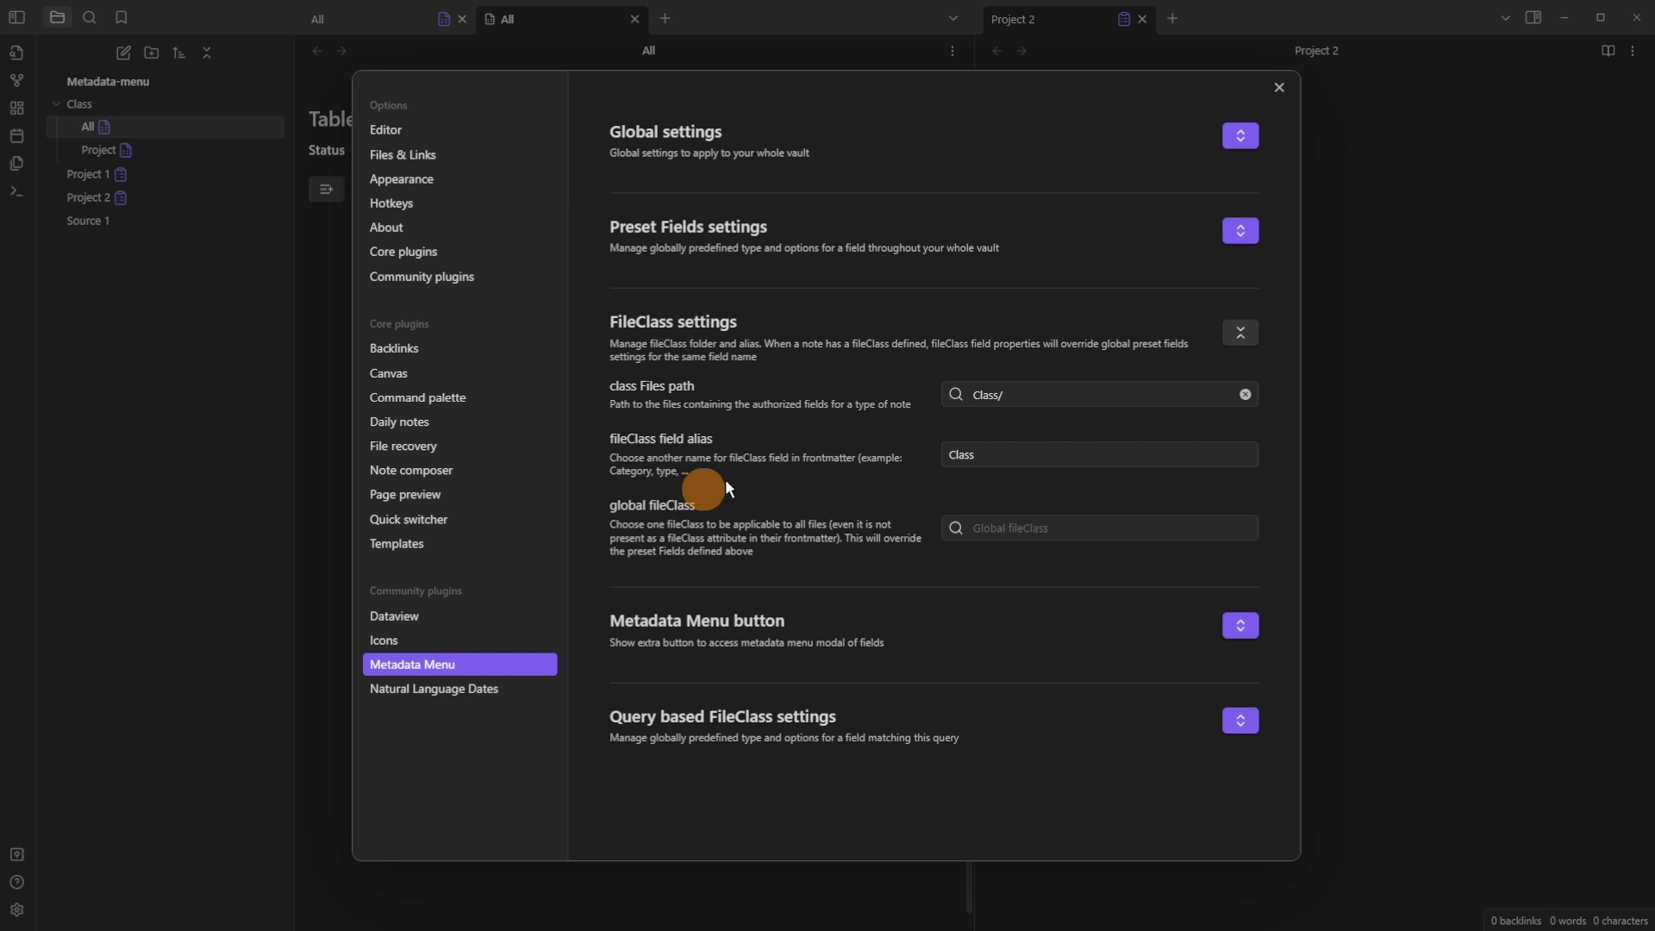
{"action": "left_click", "coordinate": [1069, 531]}
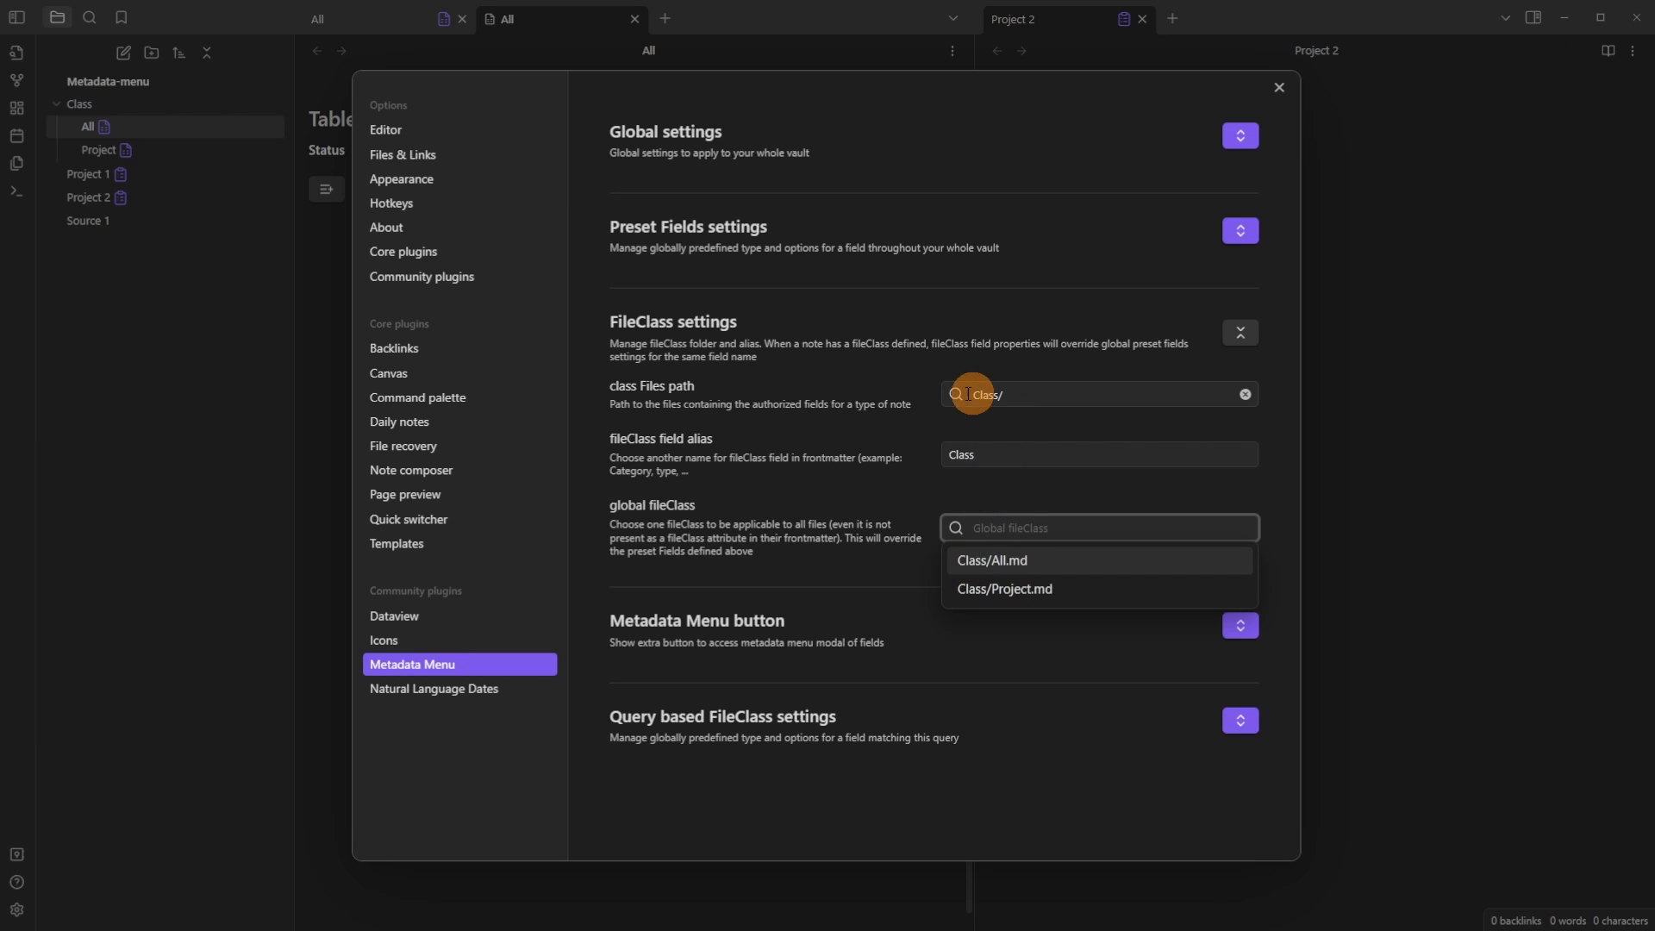
{"action": "left_click", "coordinate": [1006, 560]}
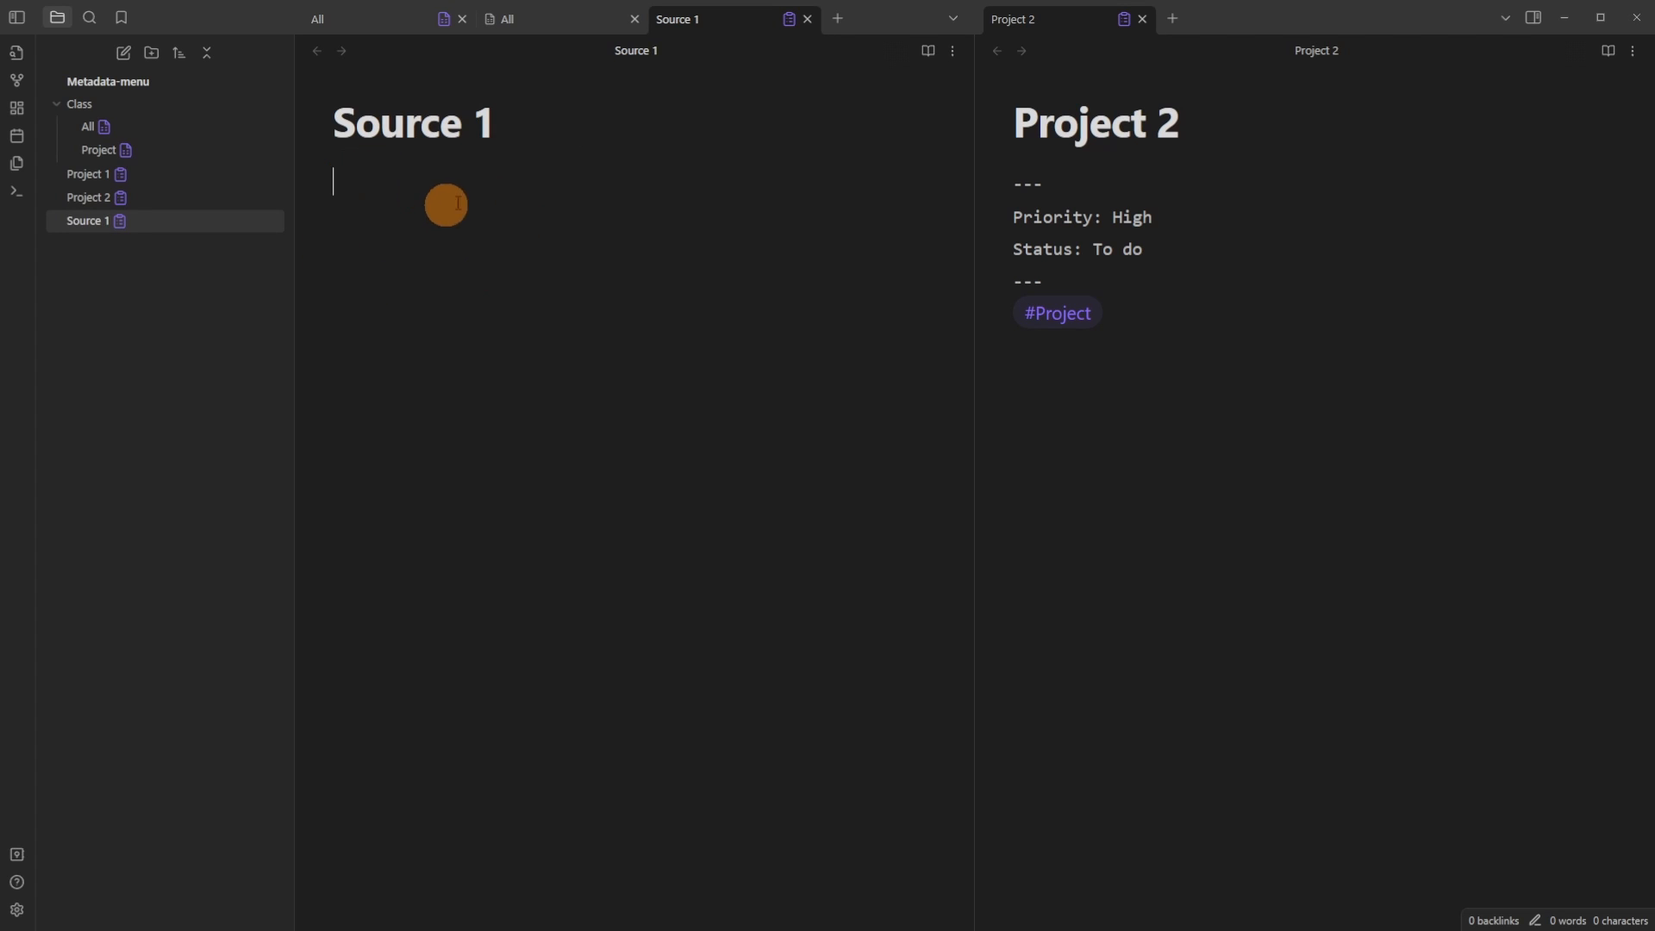
Step: Add the Status field with the value "To do" to Source 1 through the note's fields modal
{"action": "left_click", "coordinate": [790, 20]}
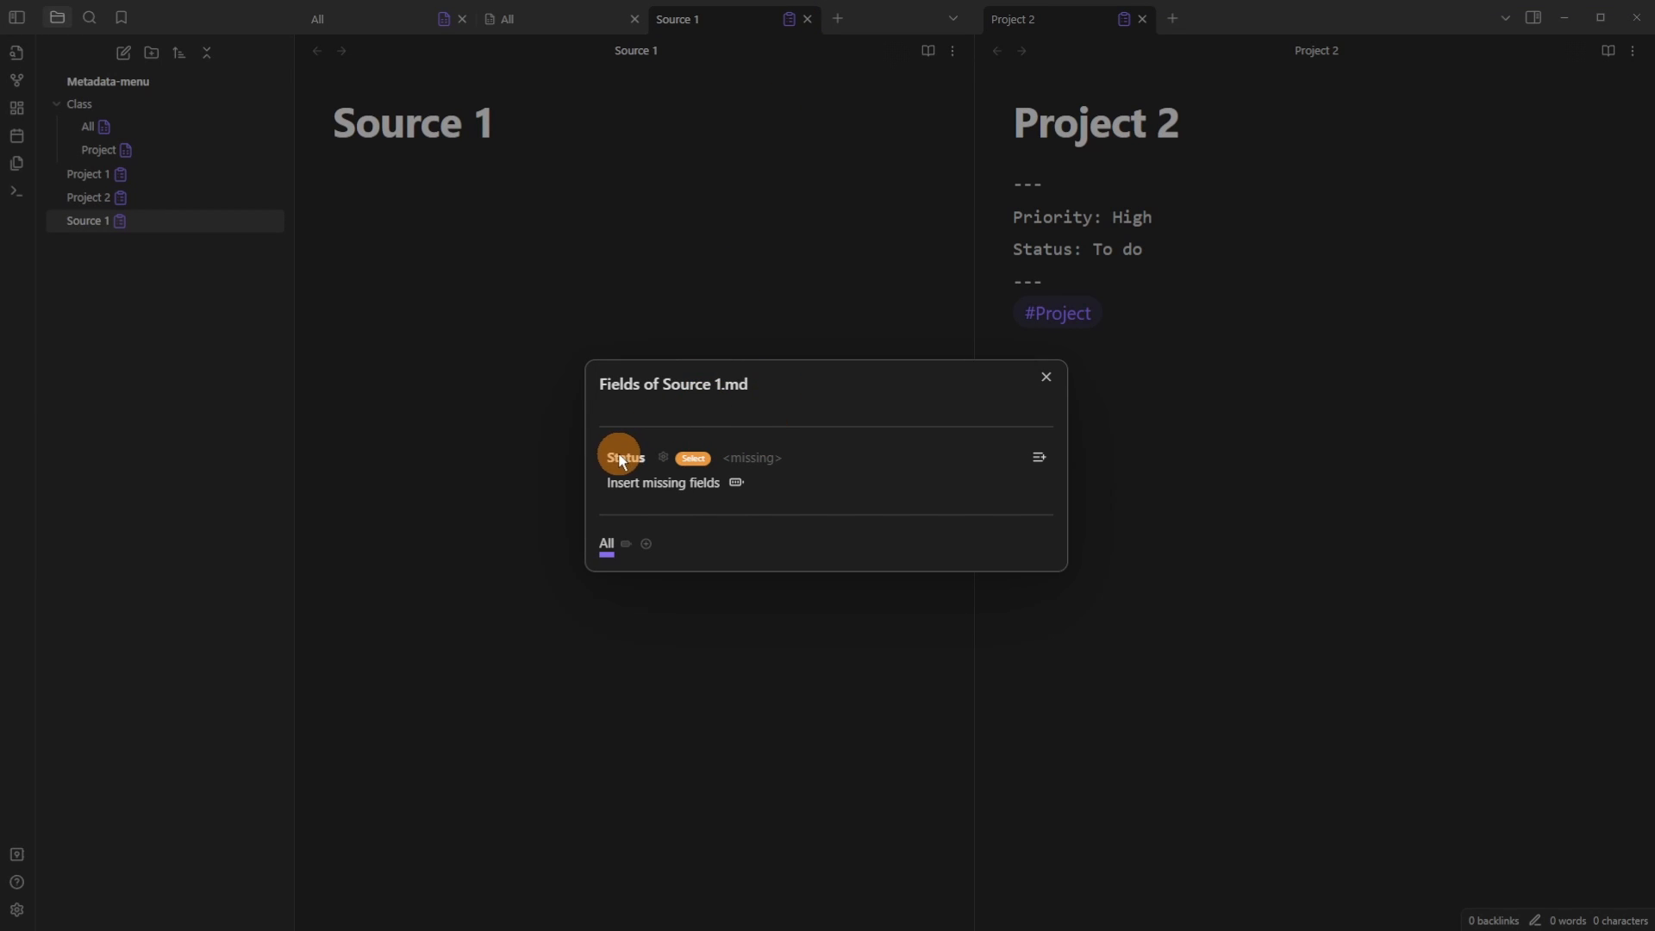
{"action": "left_click", "coordinate": [1038, 456]}
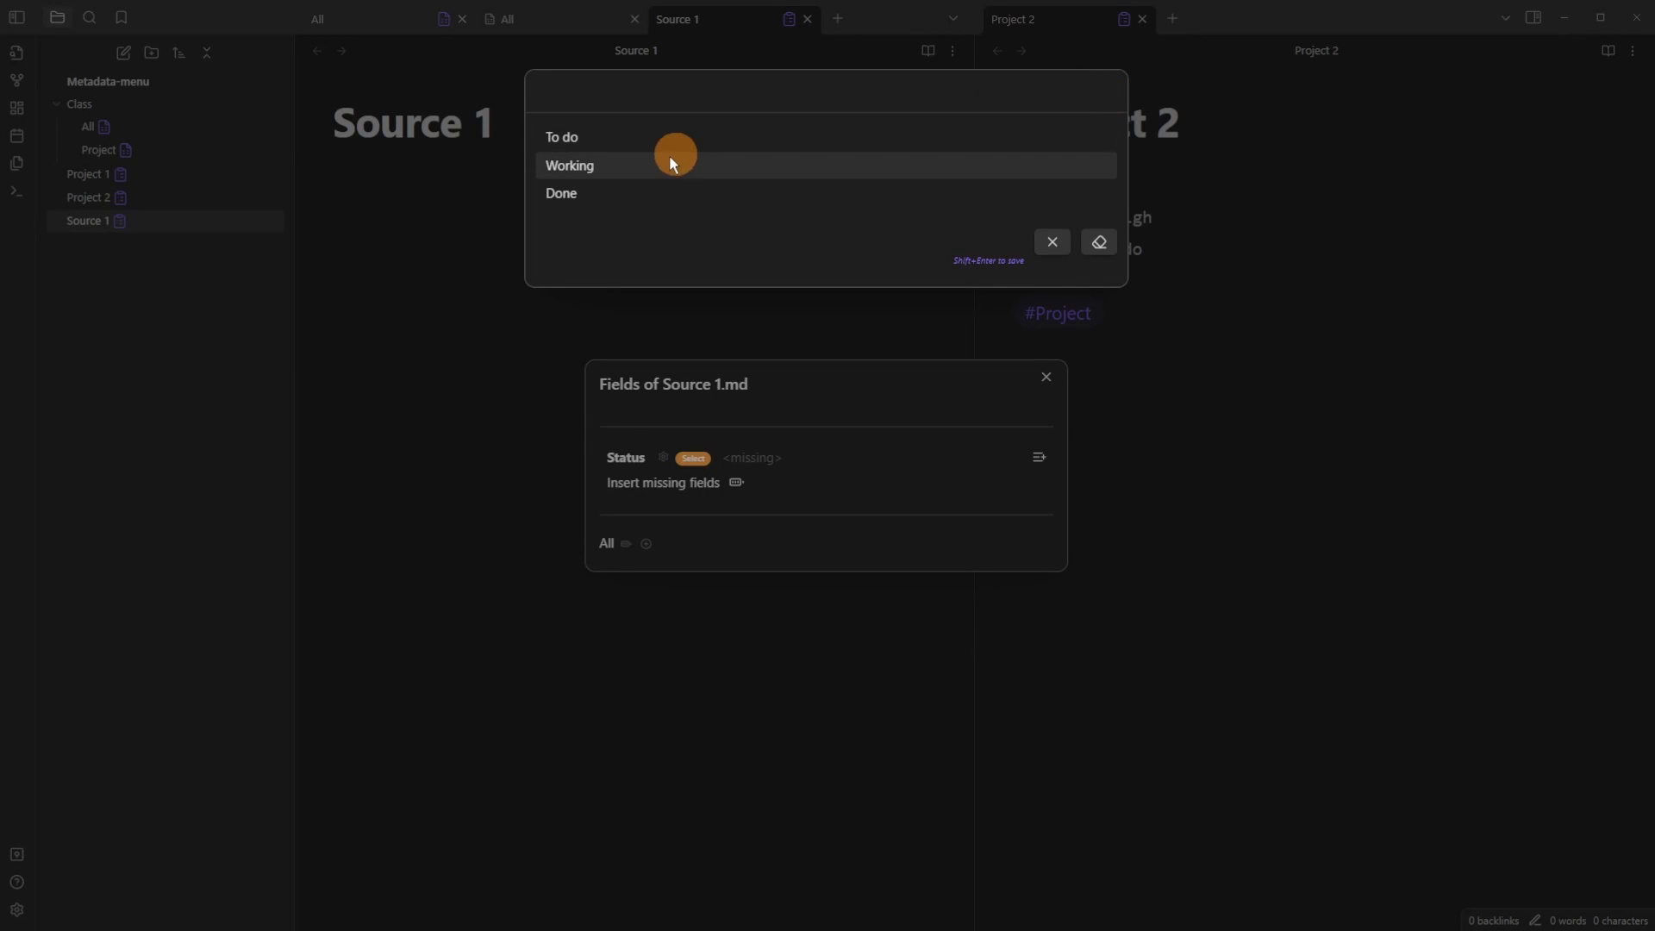
{"action": "left_click", "coordinate": [598, 139]}
{"action": "left_click", "coordinate": [446, 291]}
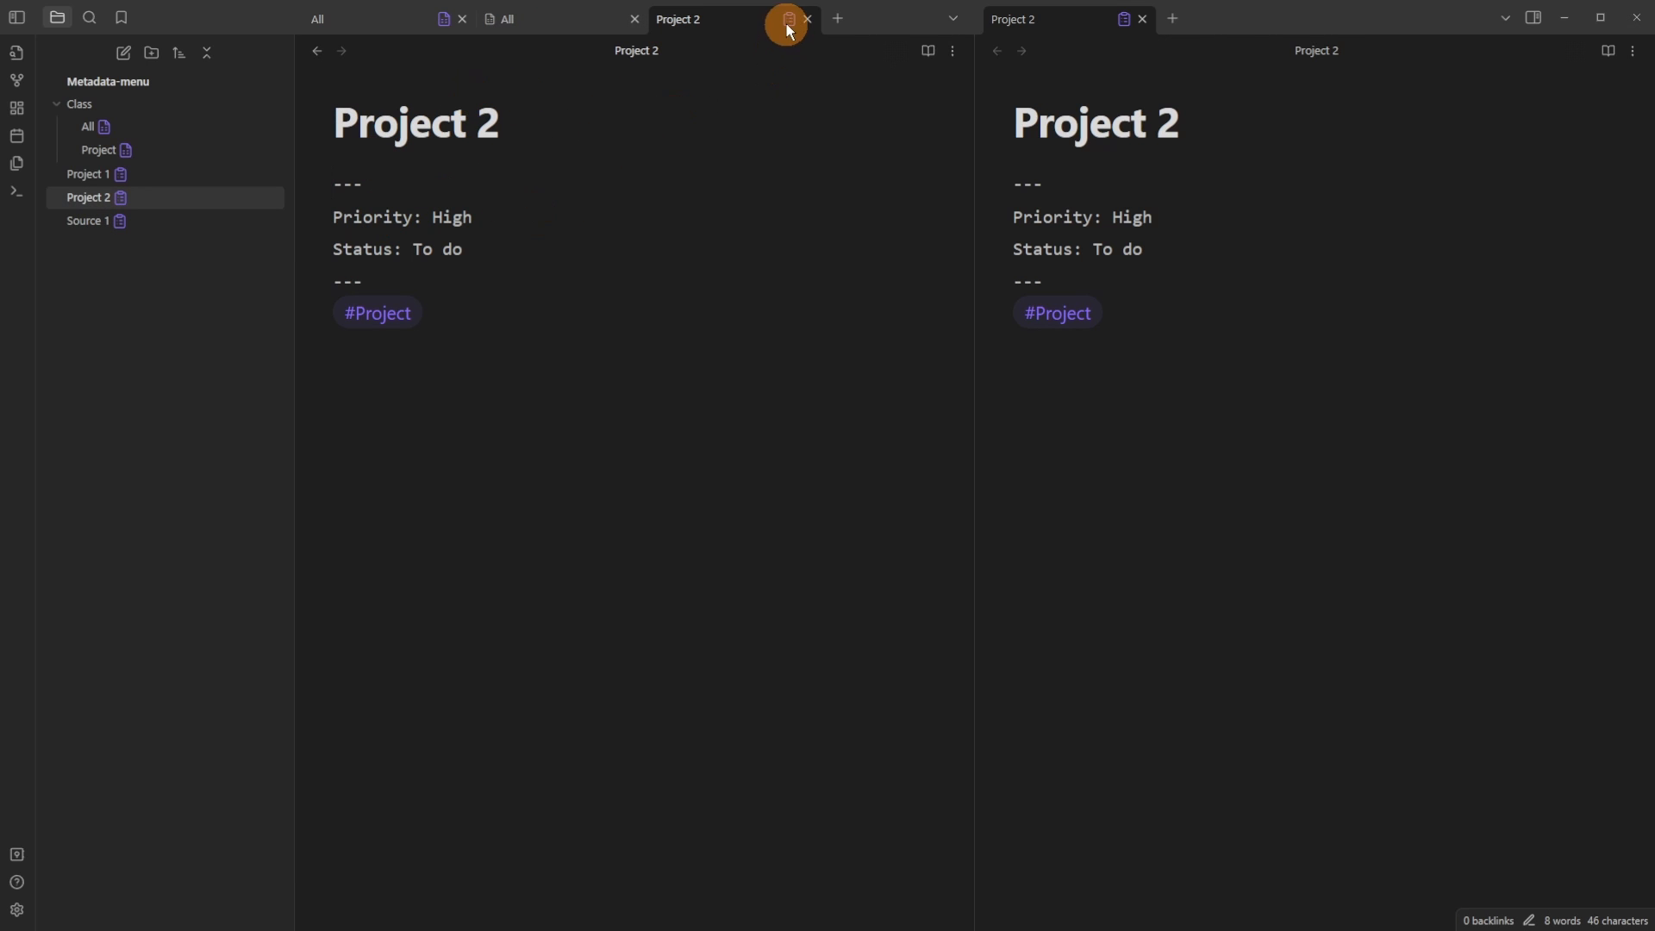
Step: Review Project 2's fields and change the Project fileClass's Status values to To do, WIP and Done
{"action": "left_click", "coordinate": [789, 21]}
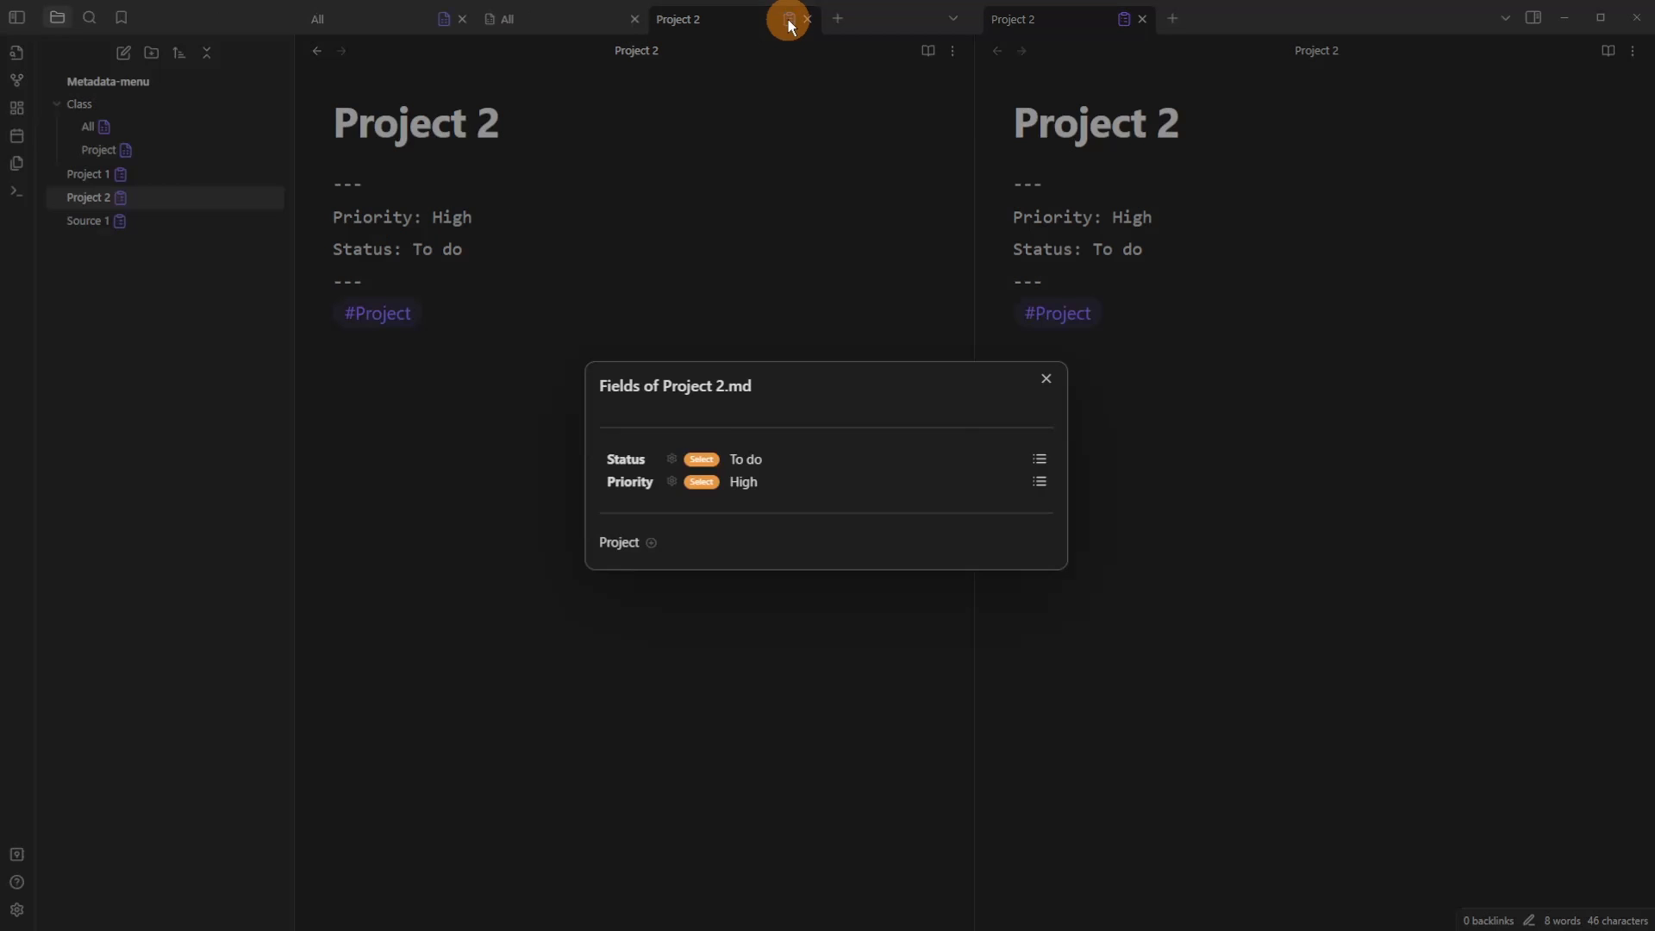
{"action": "left_click", "coordinate": [620, 459]}
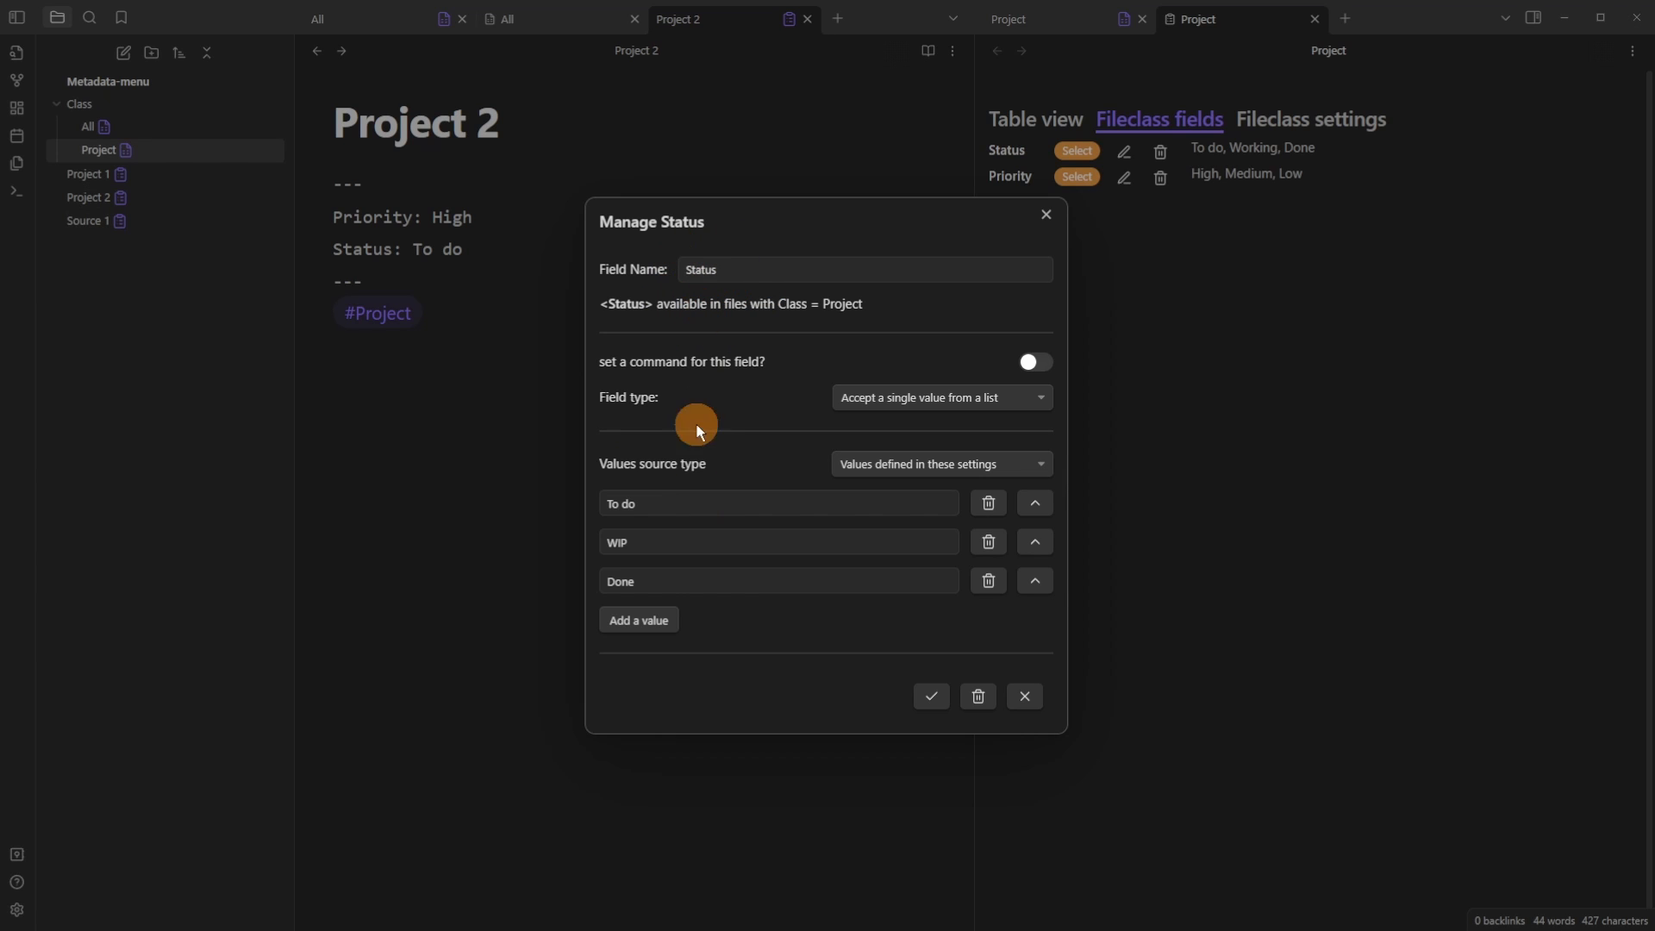
{"action": "left_click", "coordinate": [931, 696]}
Step: Set Project 2's Status to "WIP" through the note's fields modal
{"action": "left_click", "coordinate": [789, 19]}
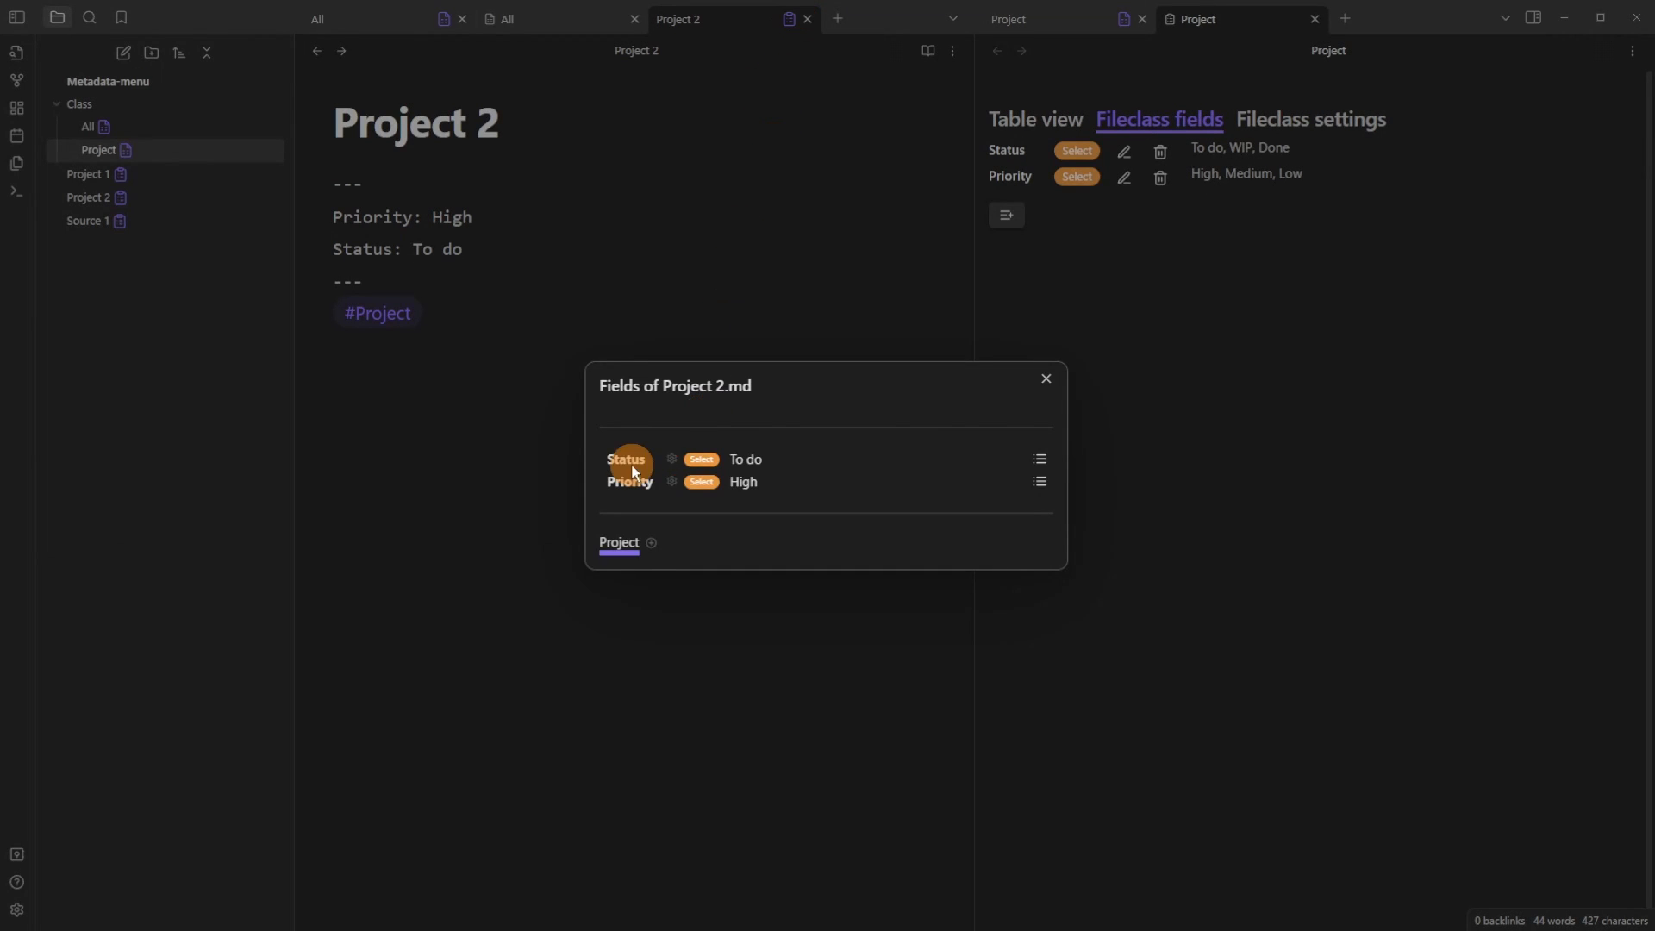
{"action": "left_click", "coordinate": [1040, 458]}
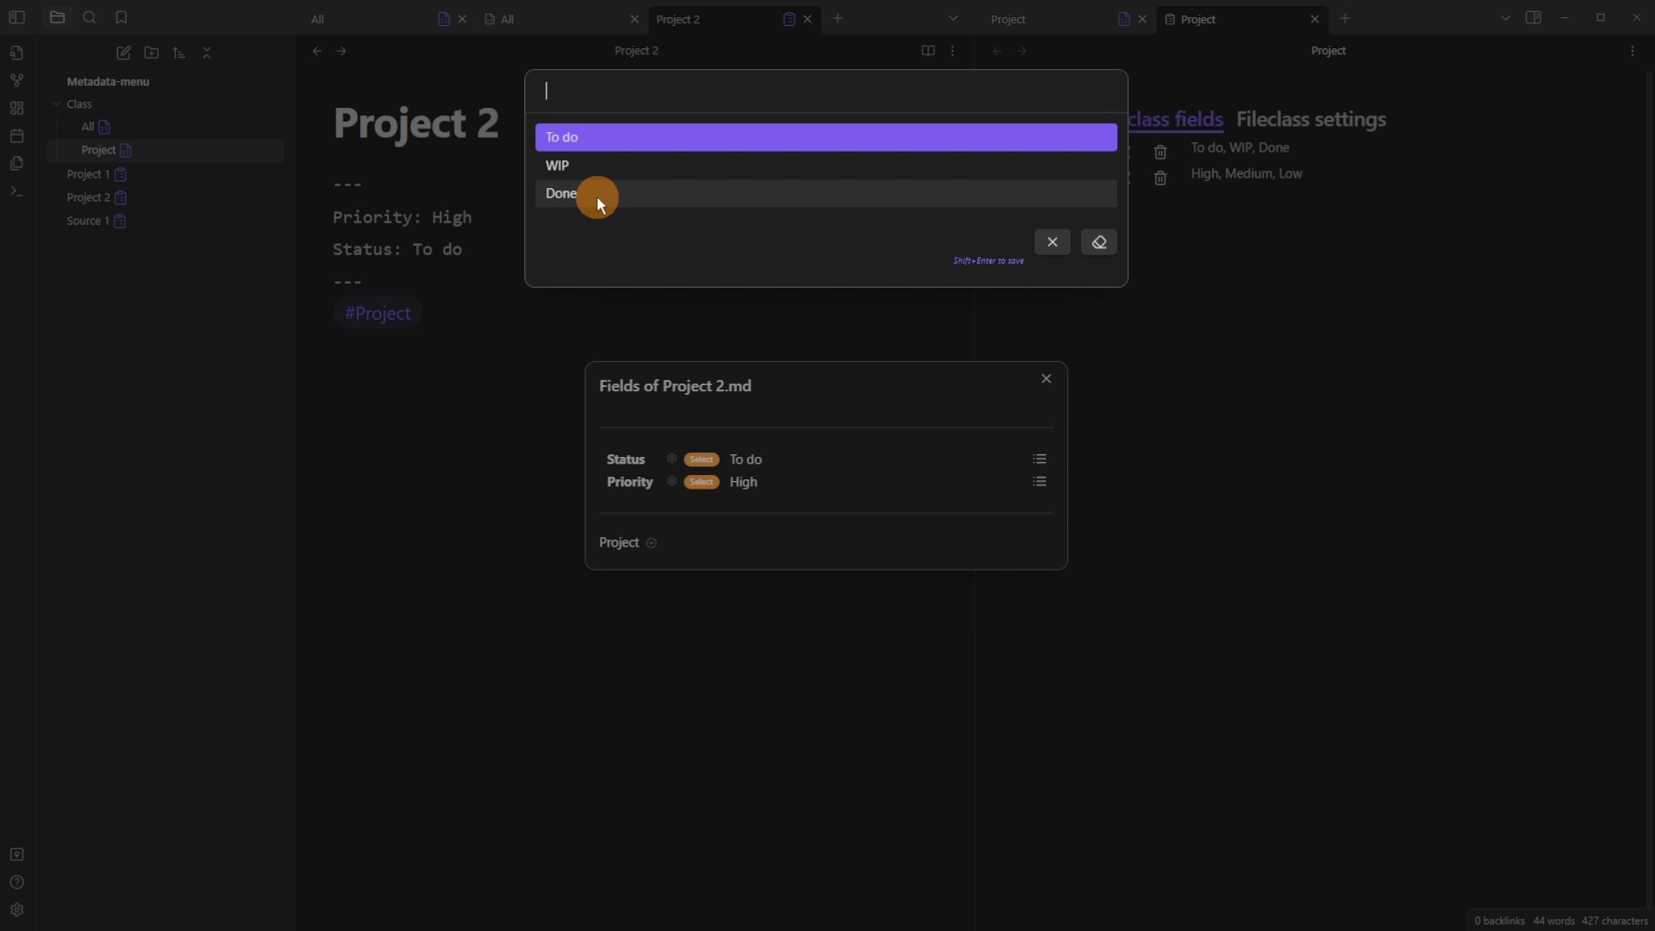
{"action": "left_click", "coordinate": [597, 167]}
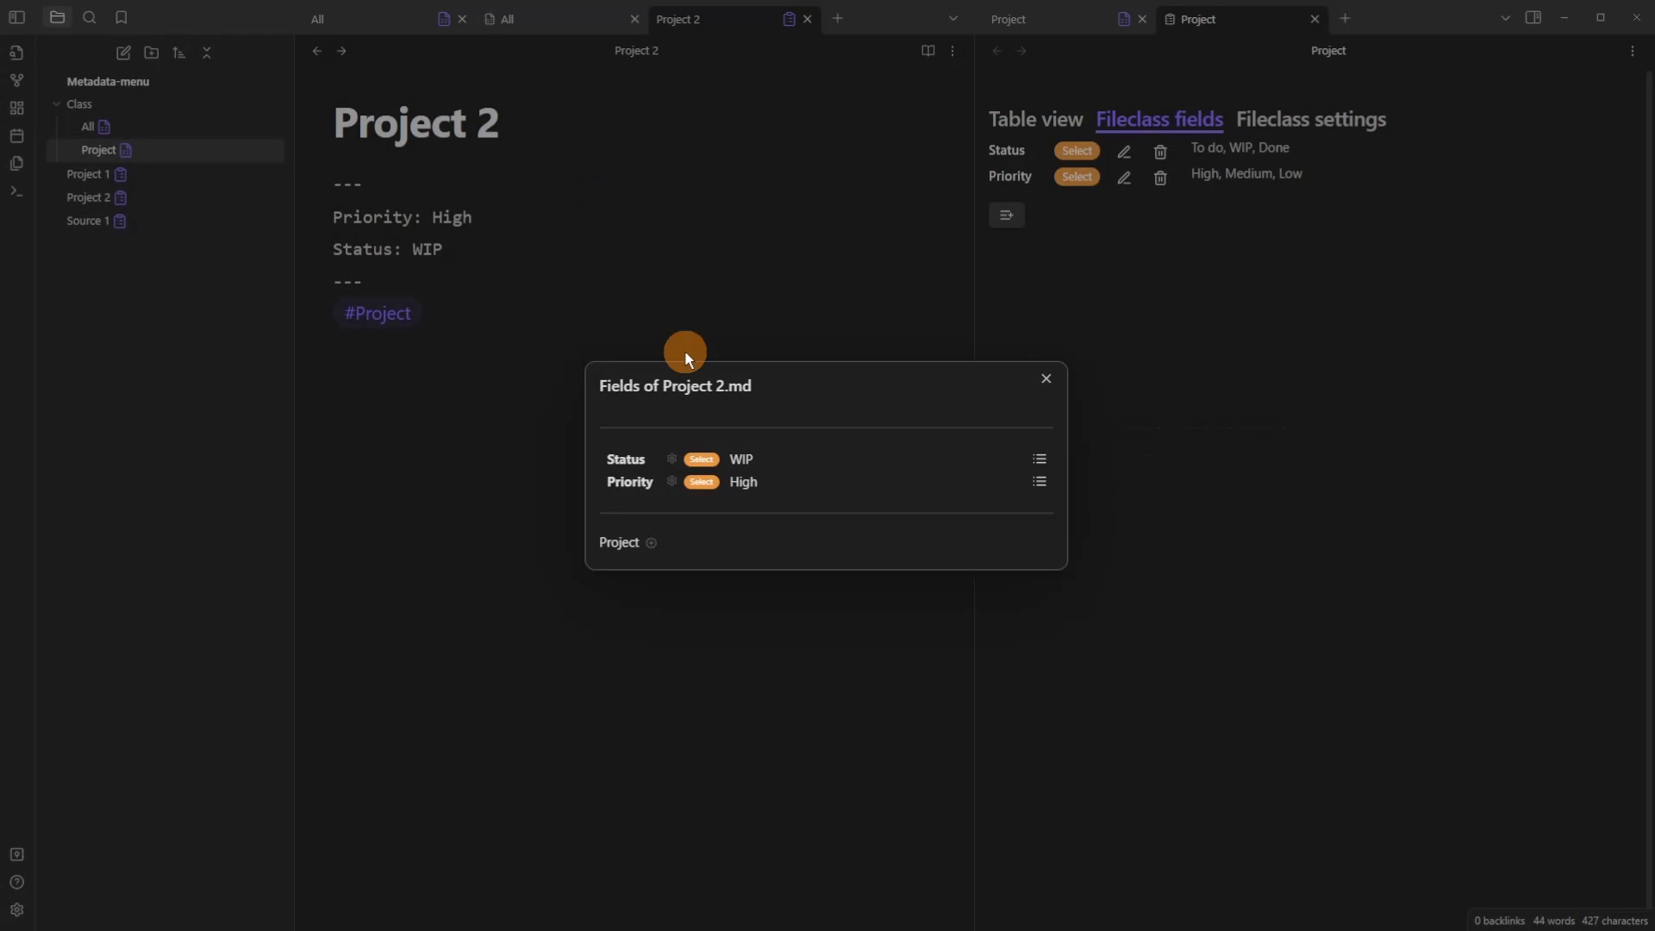
{"action": "left_click", "coordinate": [707, 321]}
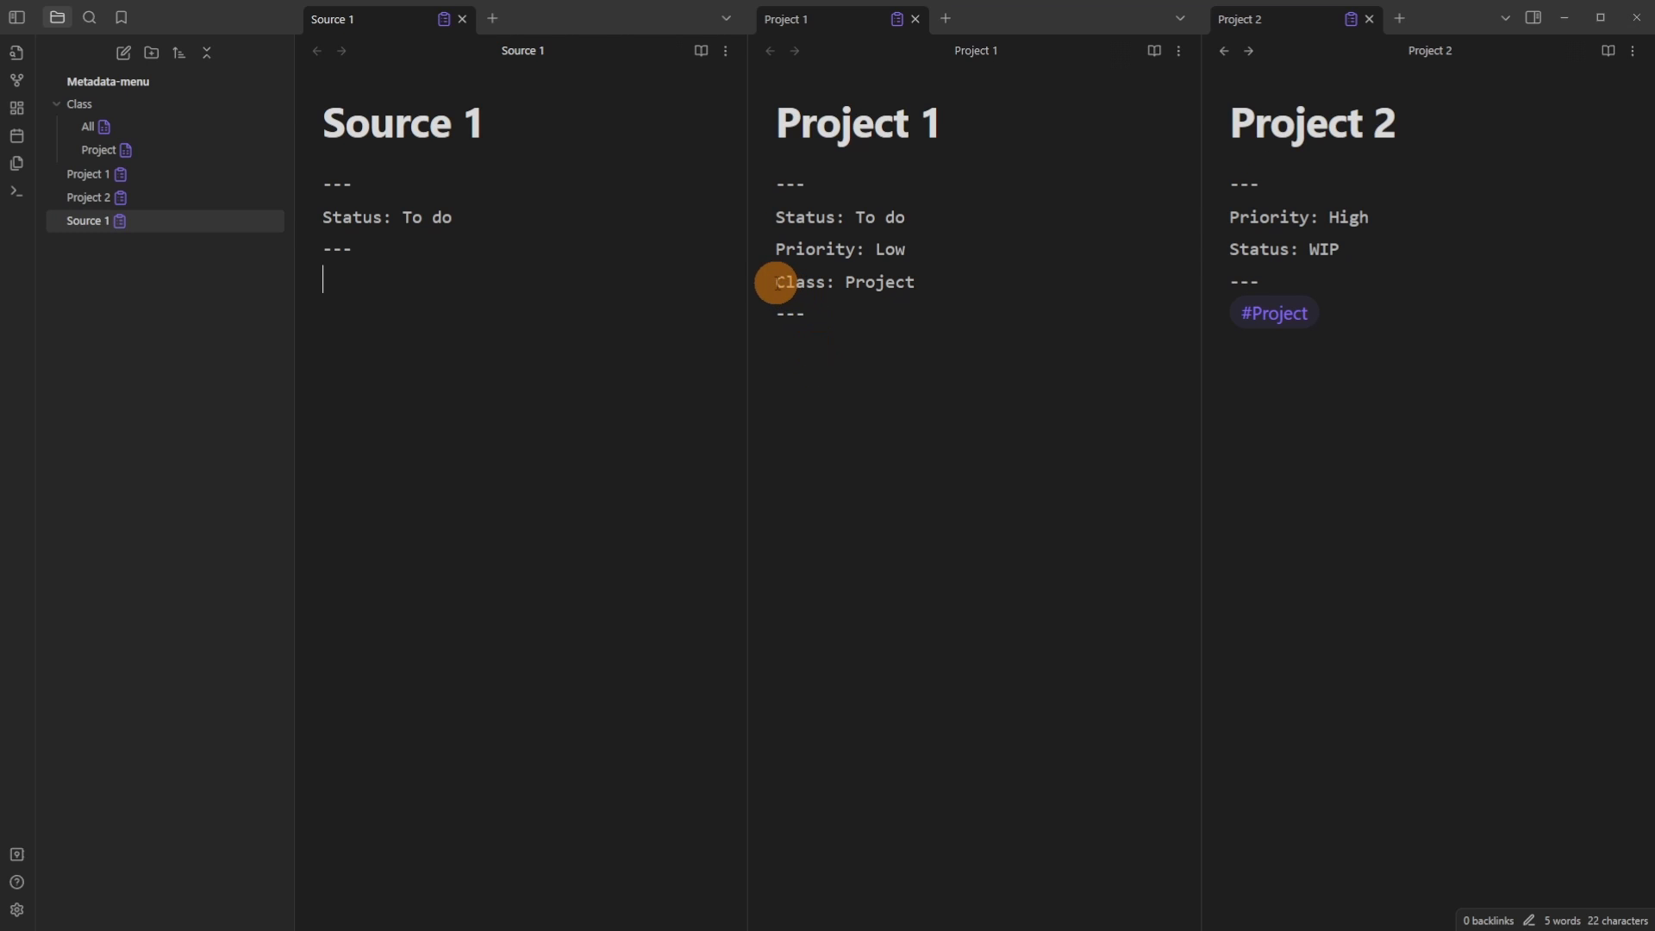
Step: Compare the Class field in Project 1 with the #Project tag in Project 2
{"action": "left_click_drag", "start_coordinate": [774, 282], "coordinate": [1010, 284]}
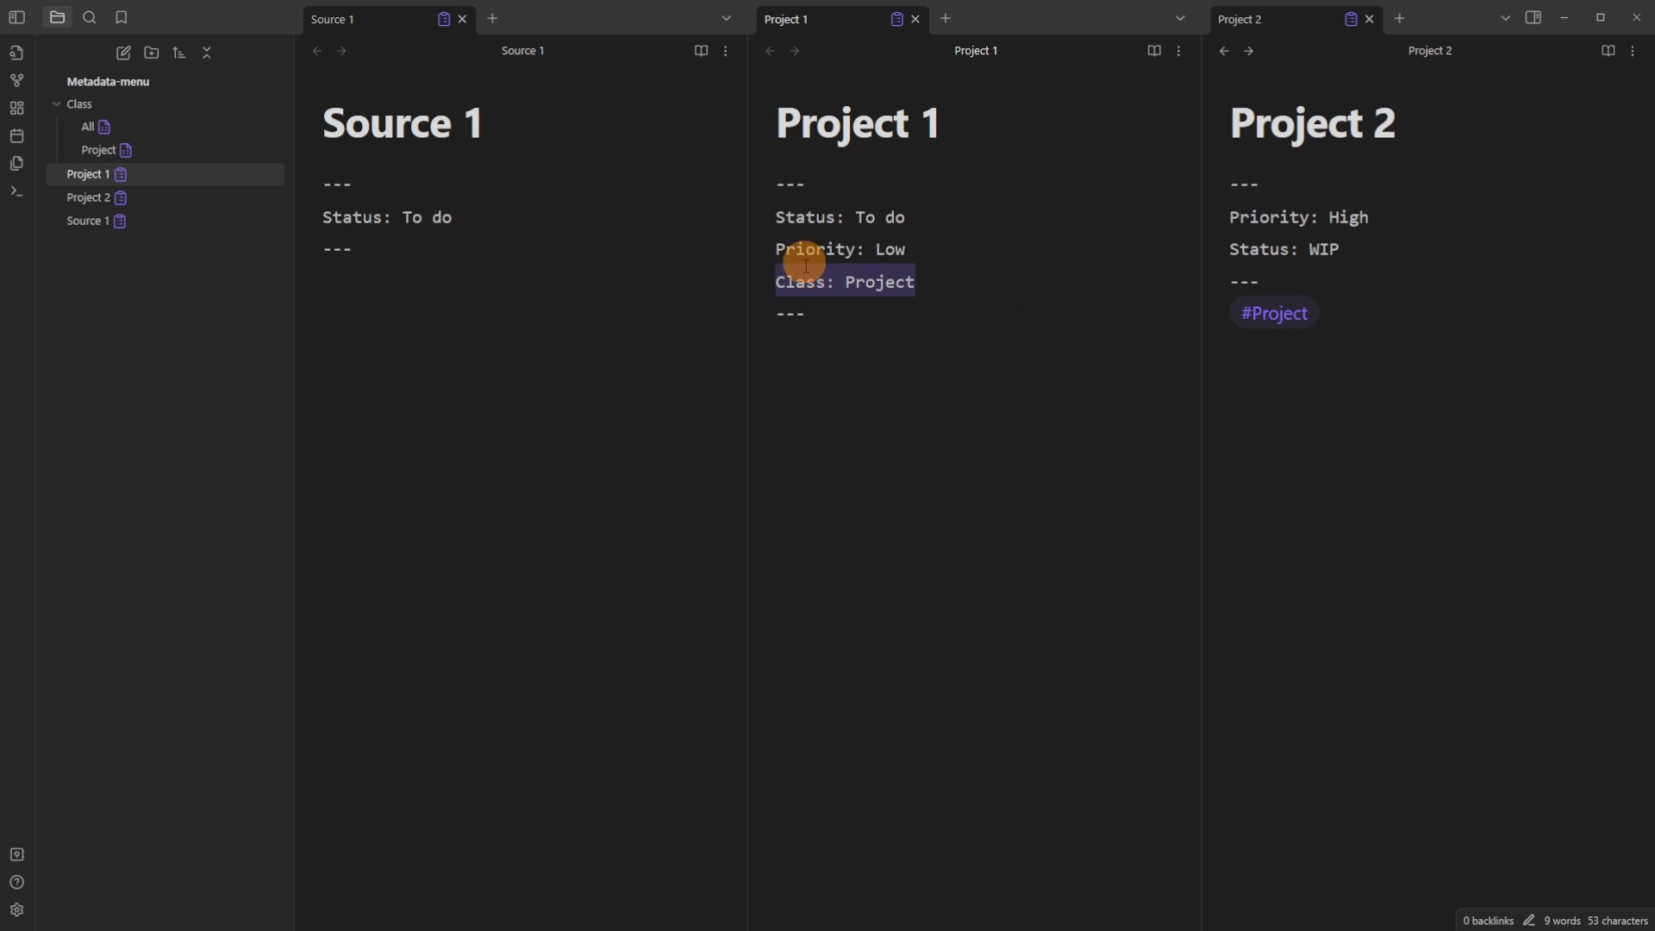
{"action": "left_click", "coordinate": [1358, 313]}
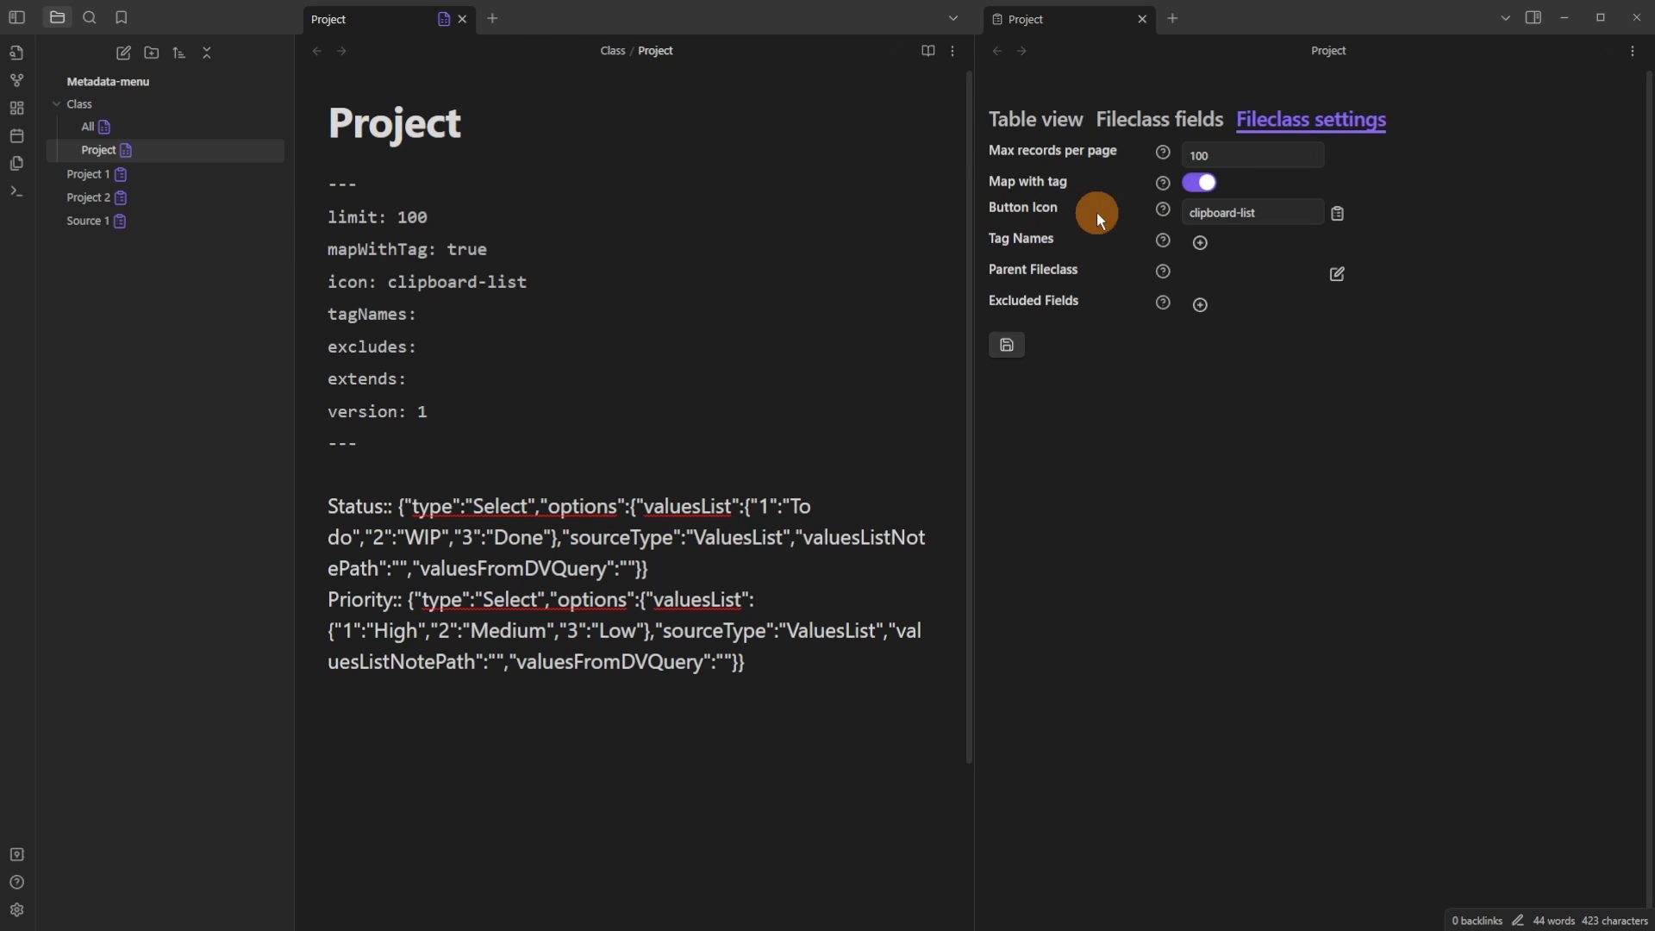
Step: Set the Project fileClass's button icon to "check" and save the settings
{"action": "left_click", "coordinate": [1334, 212]}
{"action": "type", "text": "check"}
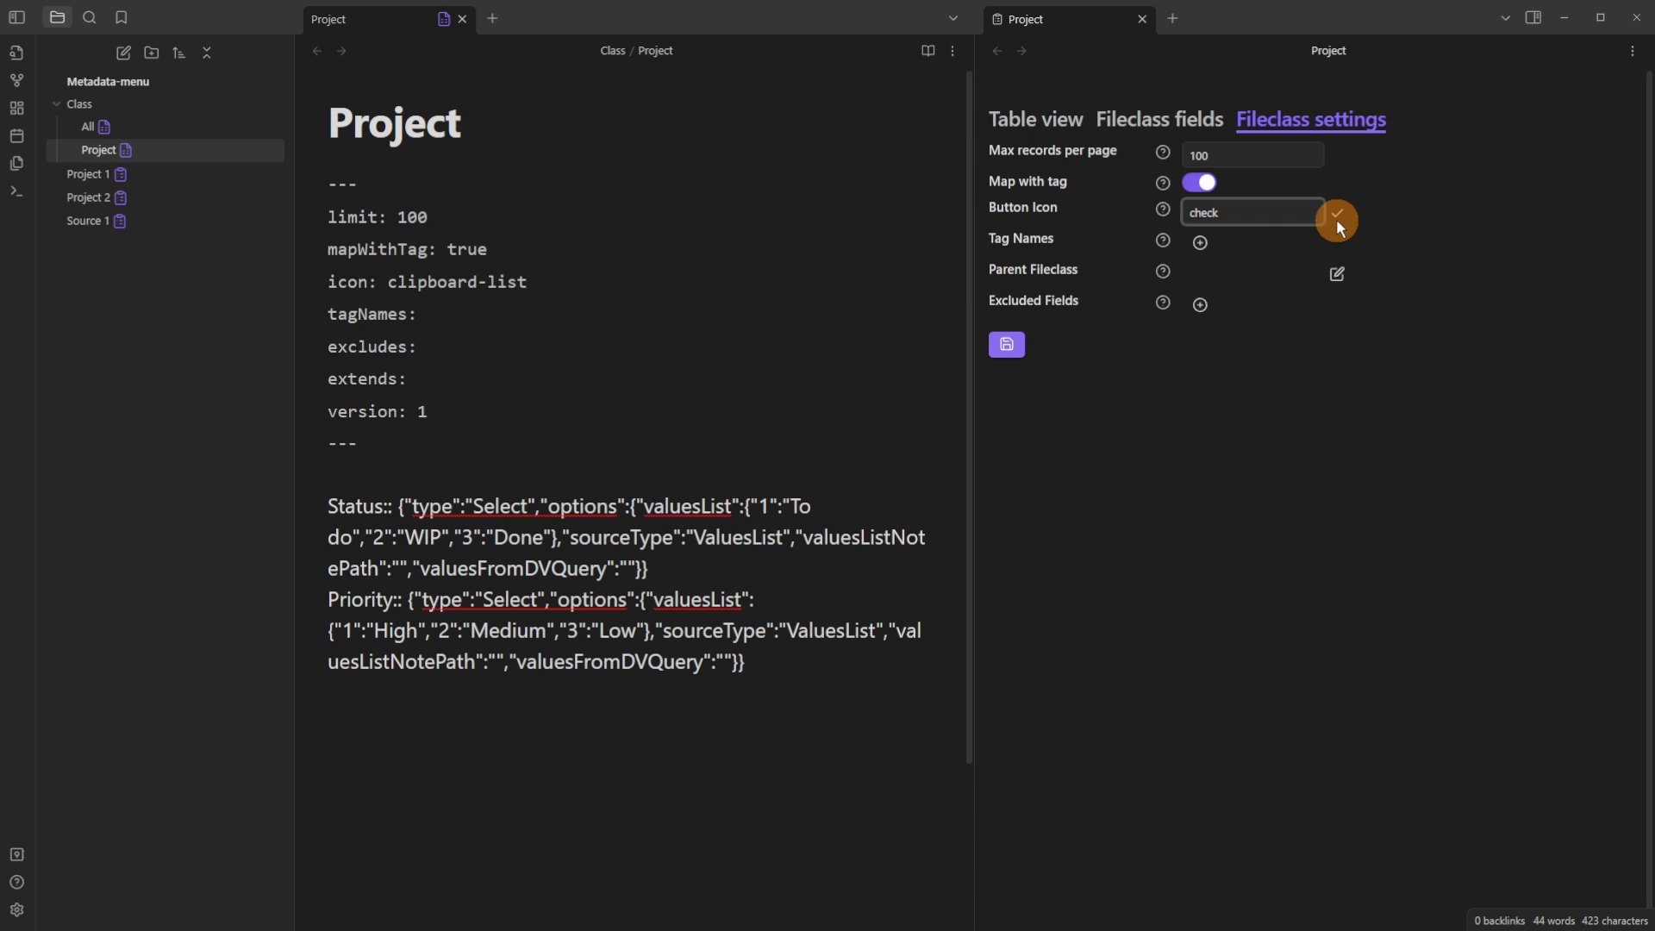
{"action": "left_click", "coordinate": [1007, 345]}
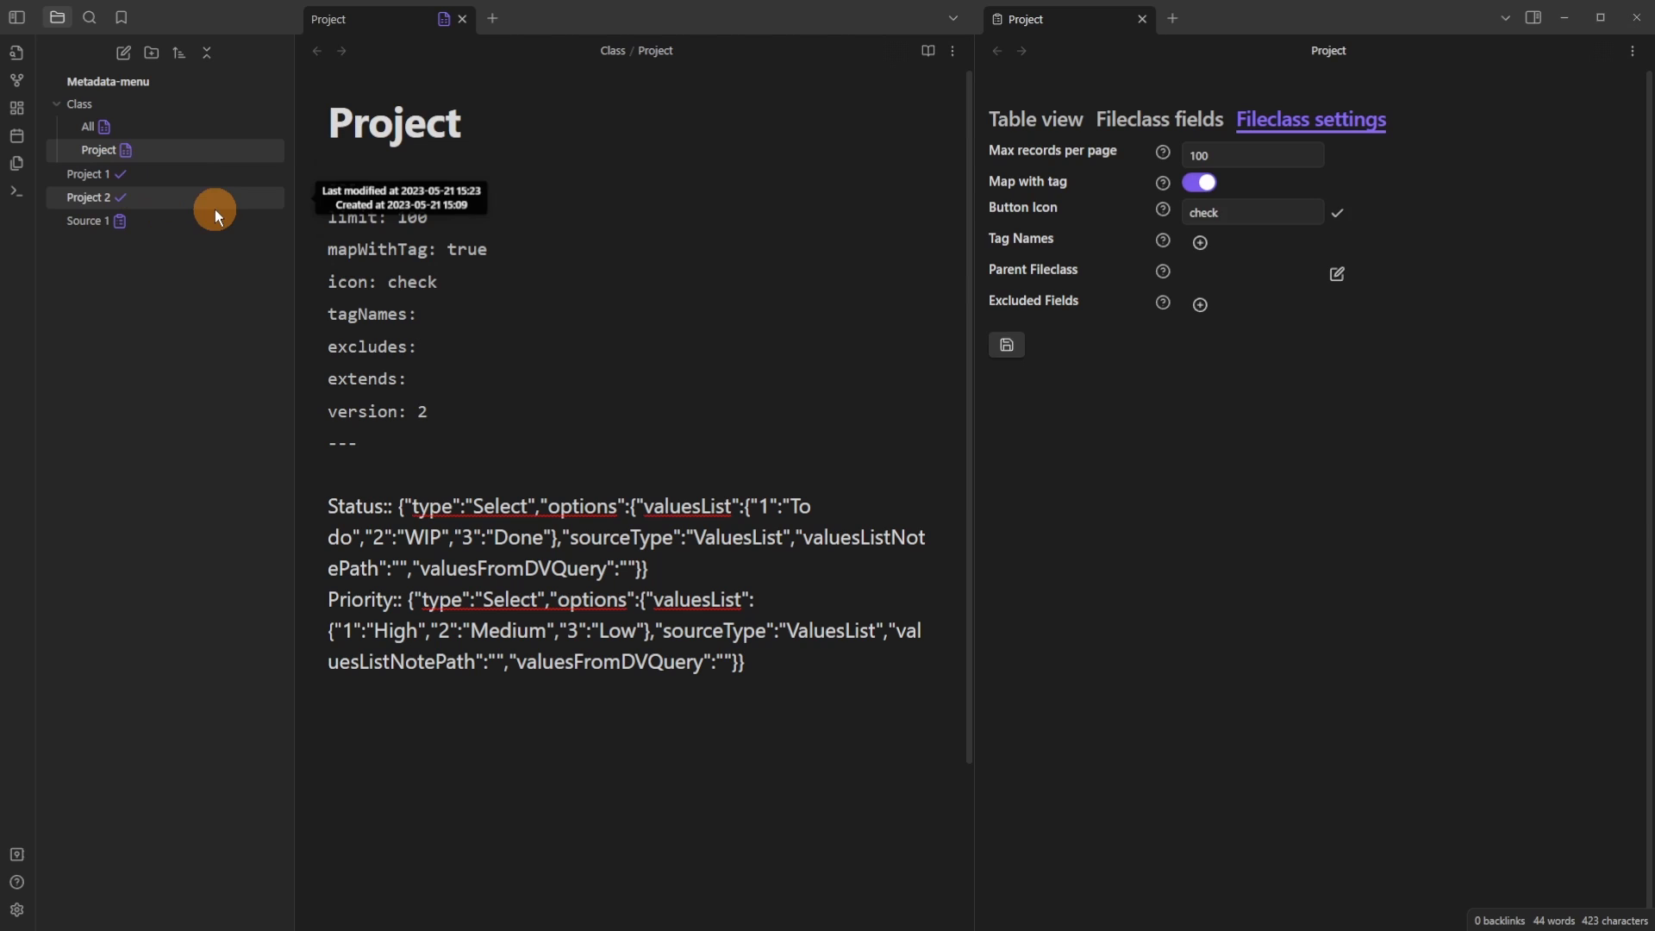
Step: Set the Project fileClass's button icon to "file-check" and save the settings
{"action": "type", "text": "file-check"}
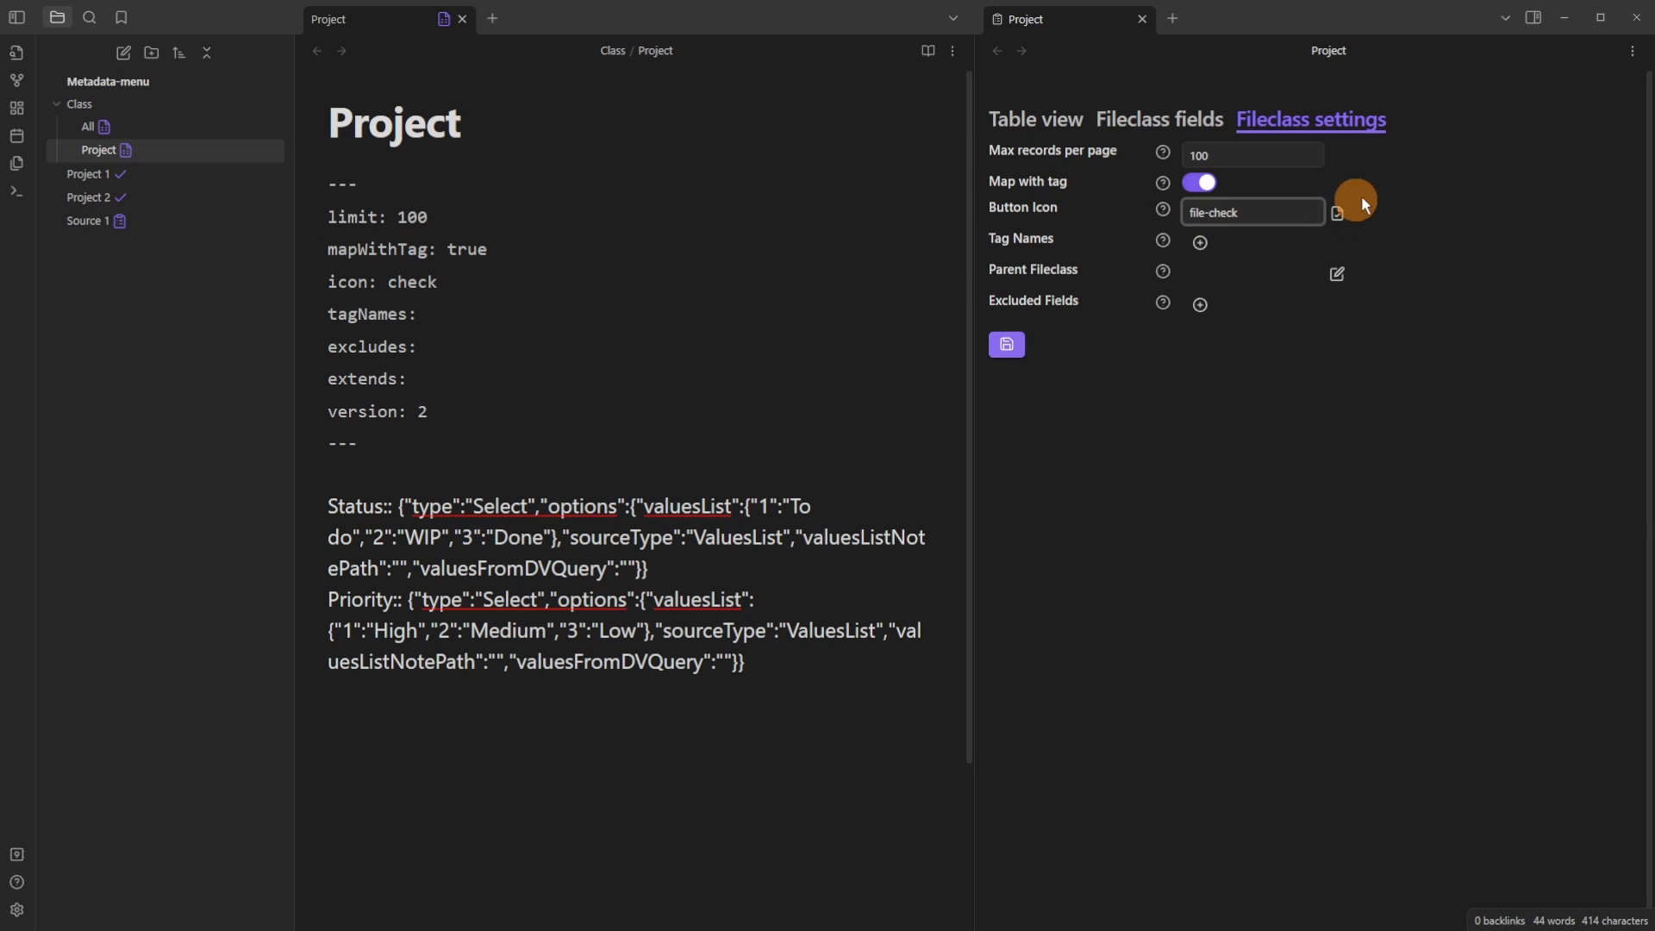
{"action": "left_click", "coordinate": [1007, 345]}
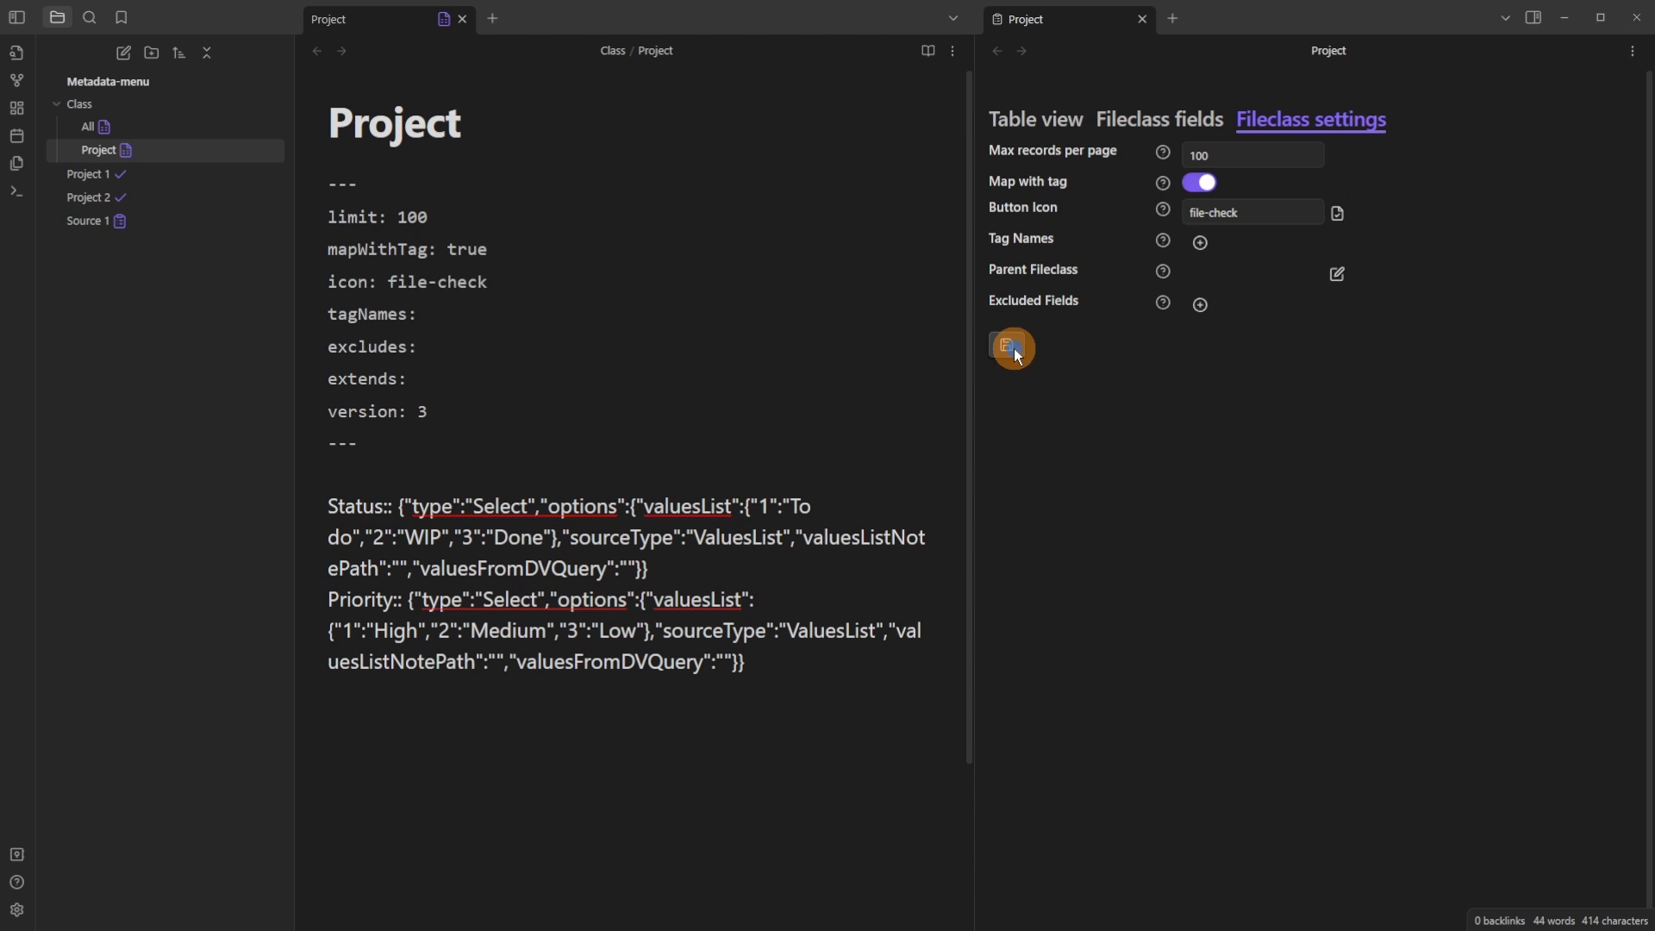
Step: Browse the icon list for a new "Save current file" command and preview "album" as the Project fileClass's button icon
{"action": "key", "text": "ctrl+comma"}
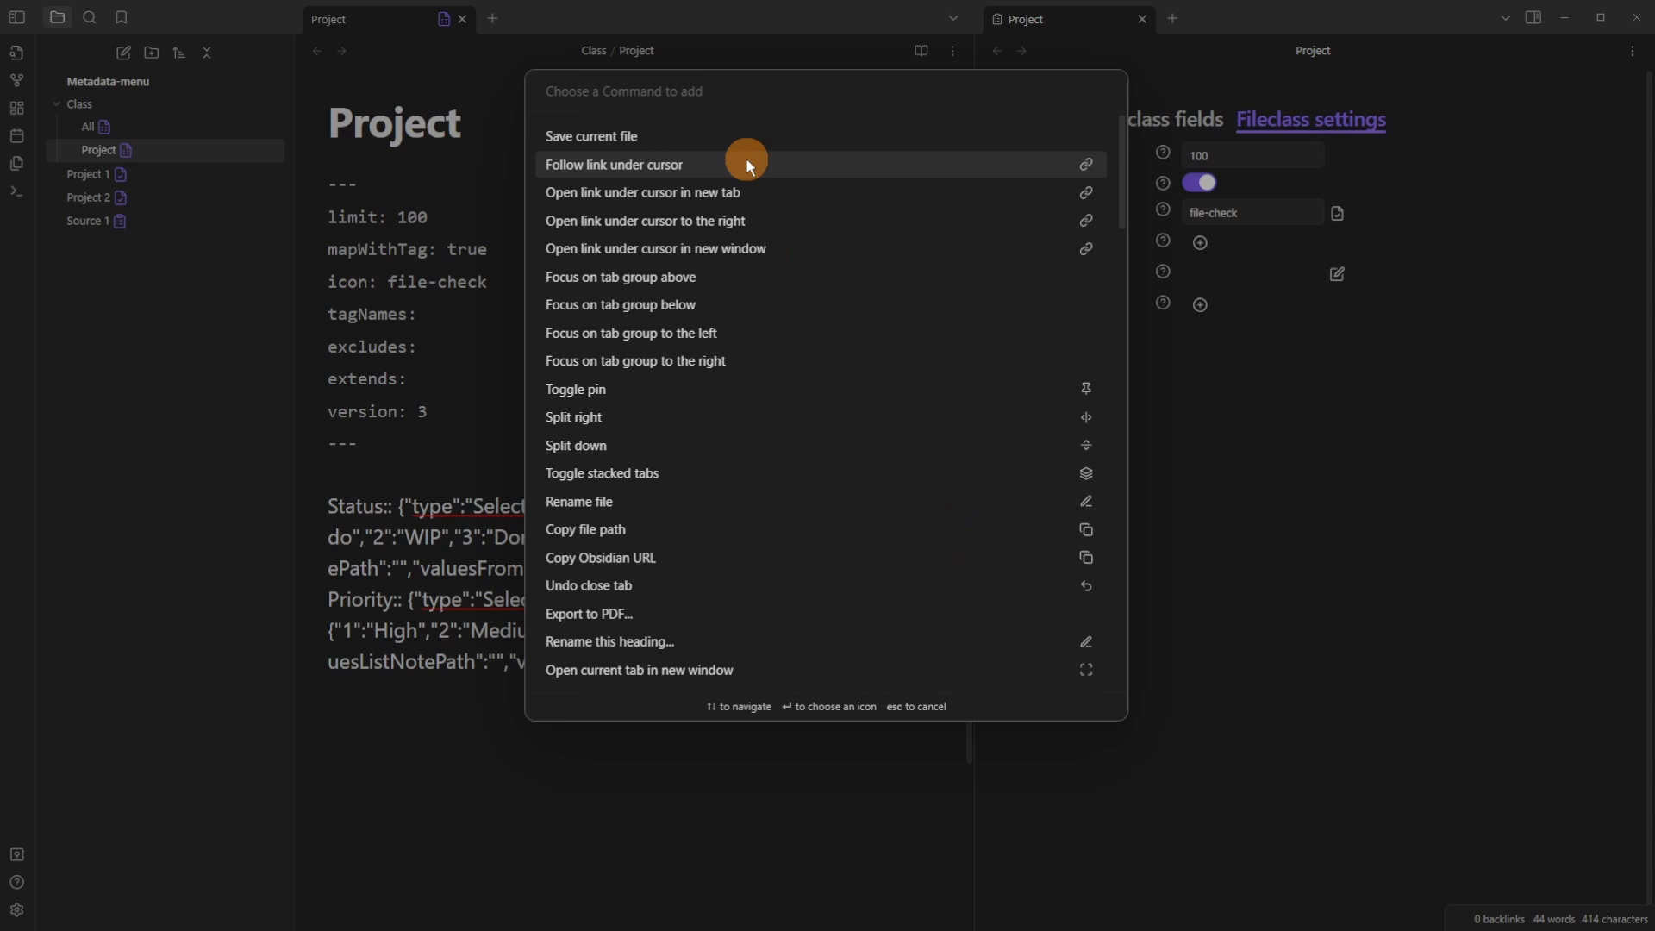
{"action": "left_click", "coordinate": [748, 141]}
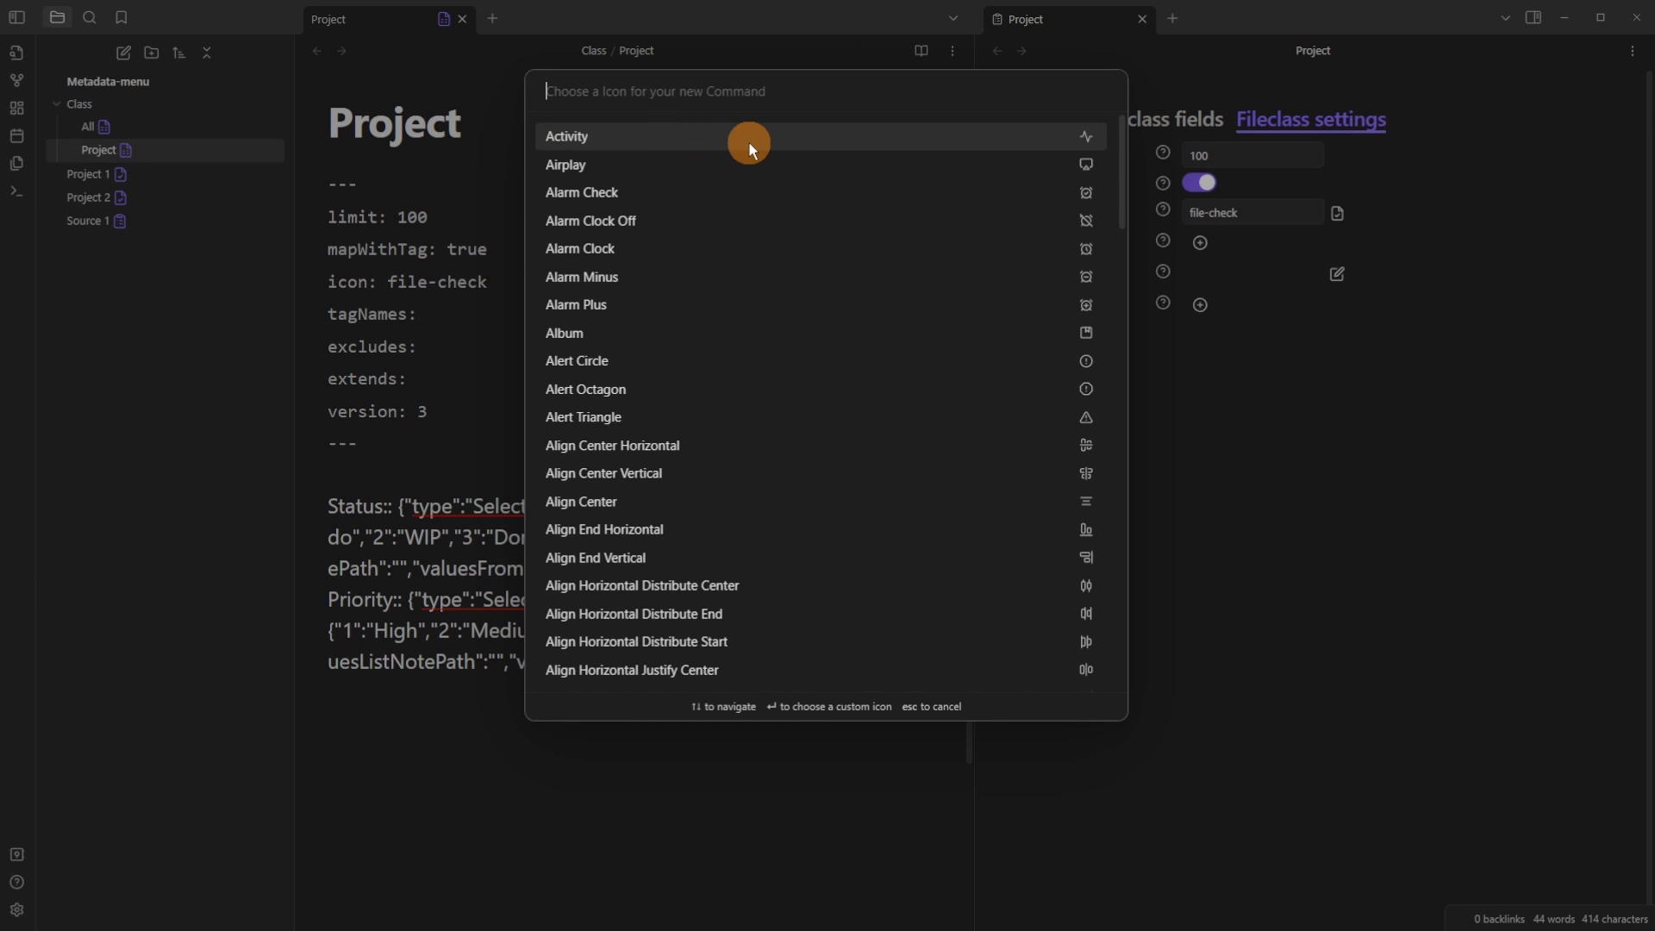
{"action": "scroll", "coordinate": [699, 395], "scroll_direction": "down", "scroll_amount": 8}
{"action": "scroll", "coordinate": [705, 411], "scroll_direction": "down", "scroll_amount": 12}
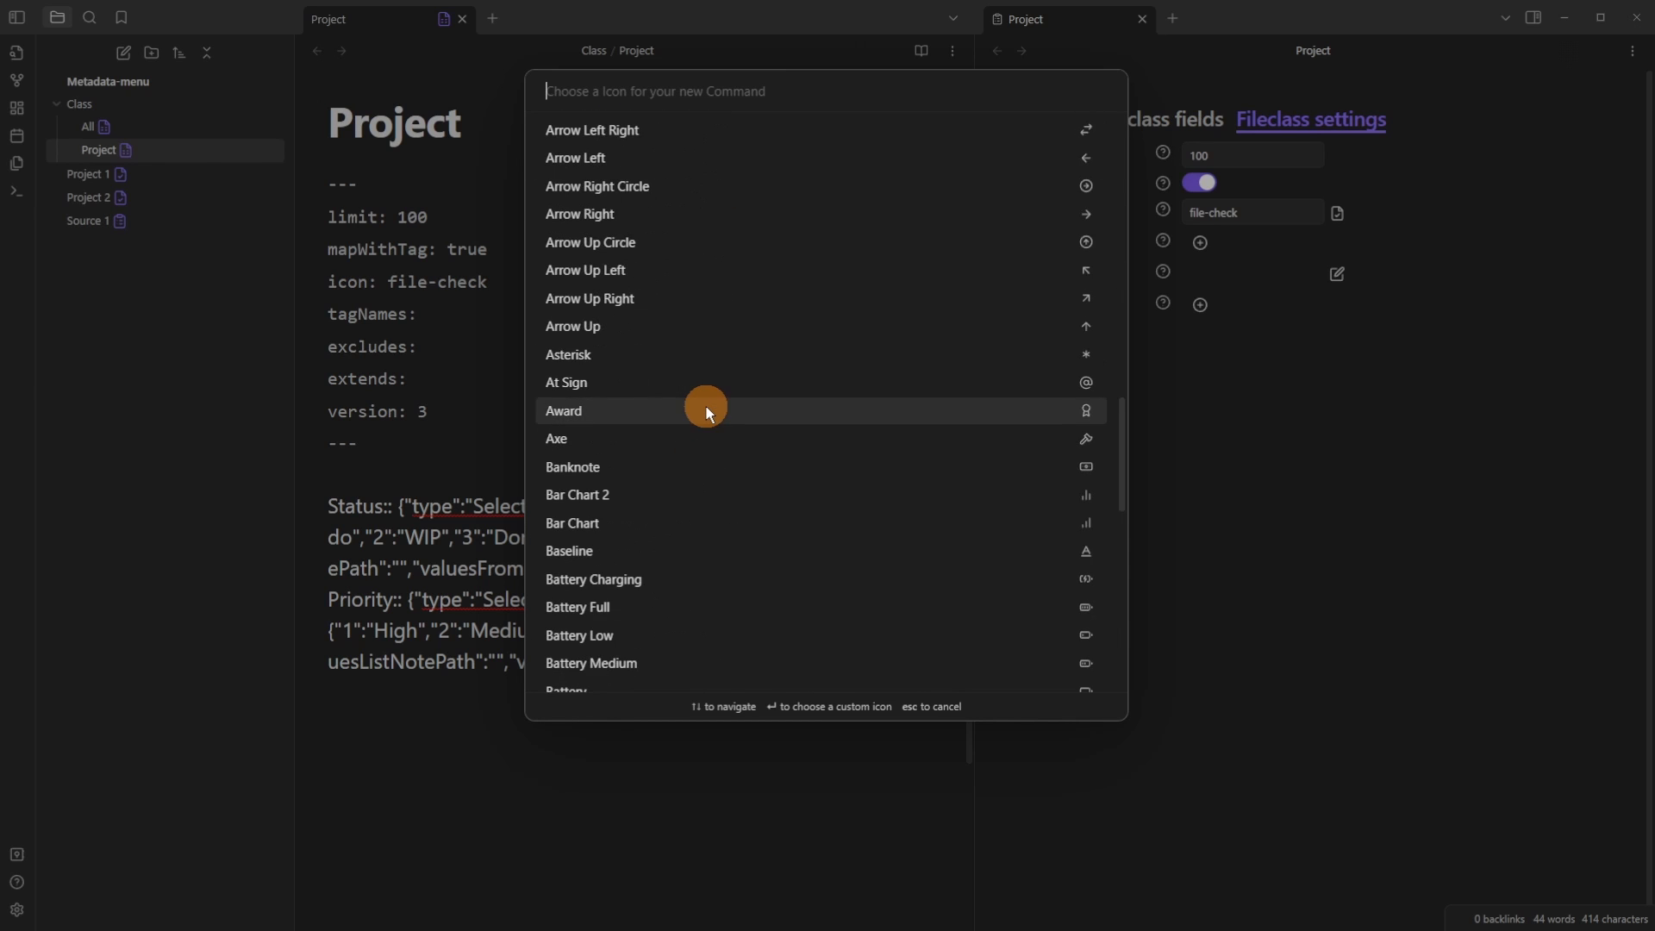
{"action": "scroll", "coordinate": [673, 224], "scroll_direction": "up", "scroll_amount": 8}
{"action": "scroll", "coordinate": [702, 328], "scroll_direction": "up", "scroll_amount": 8}
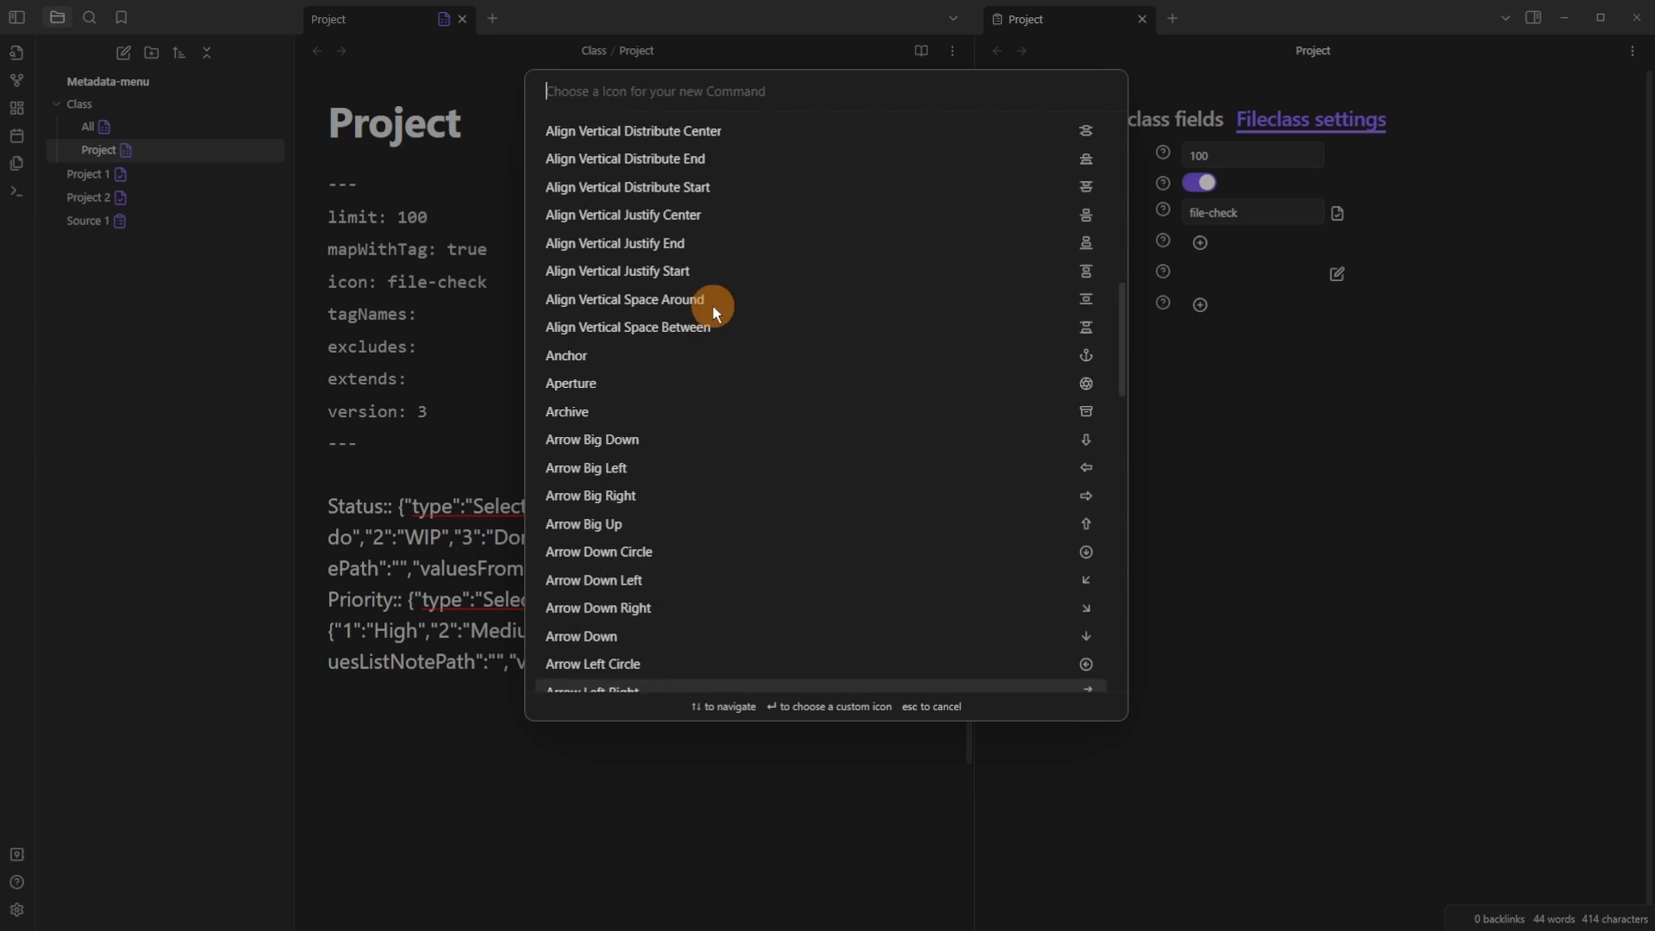
{"action": "scroll", "coordinate": [757, 326], "scroll_direction": "up", "scroll_amount": 2}
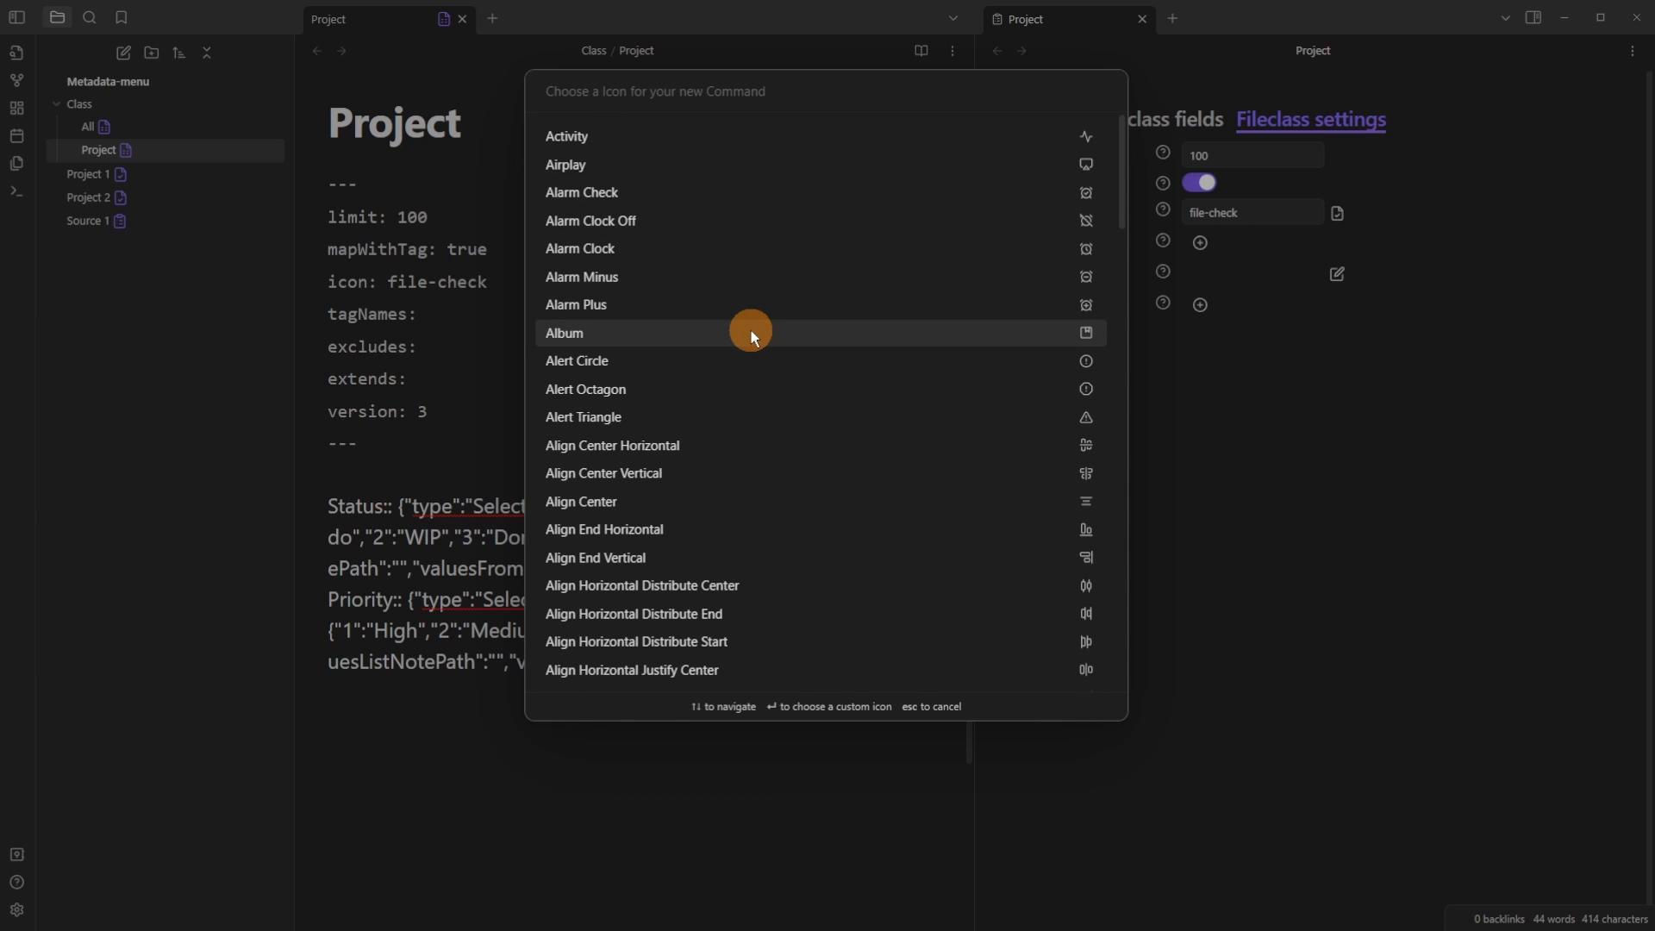
{"action": "left_click", "coordinate": [752, 331]}
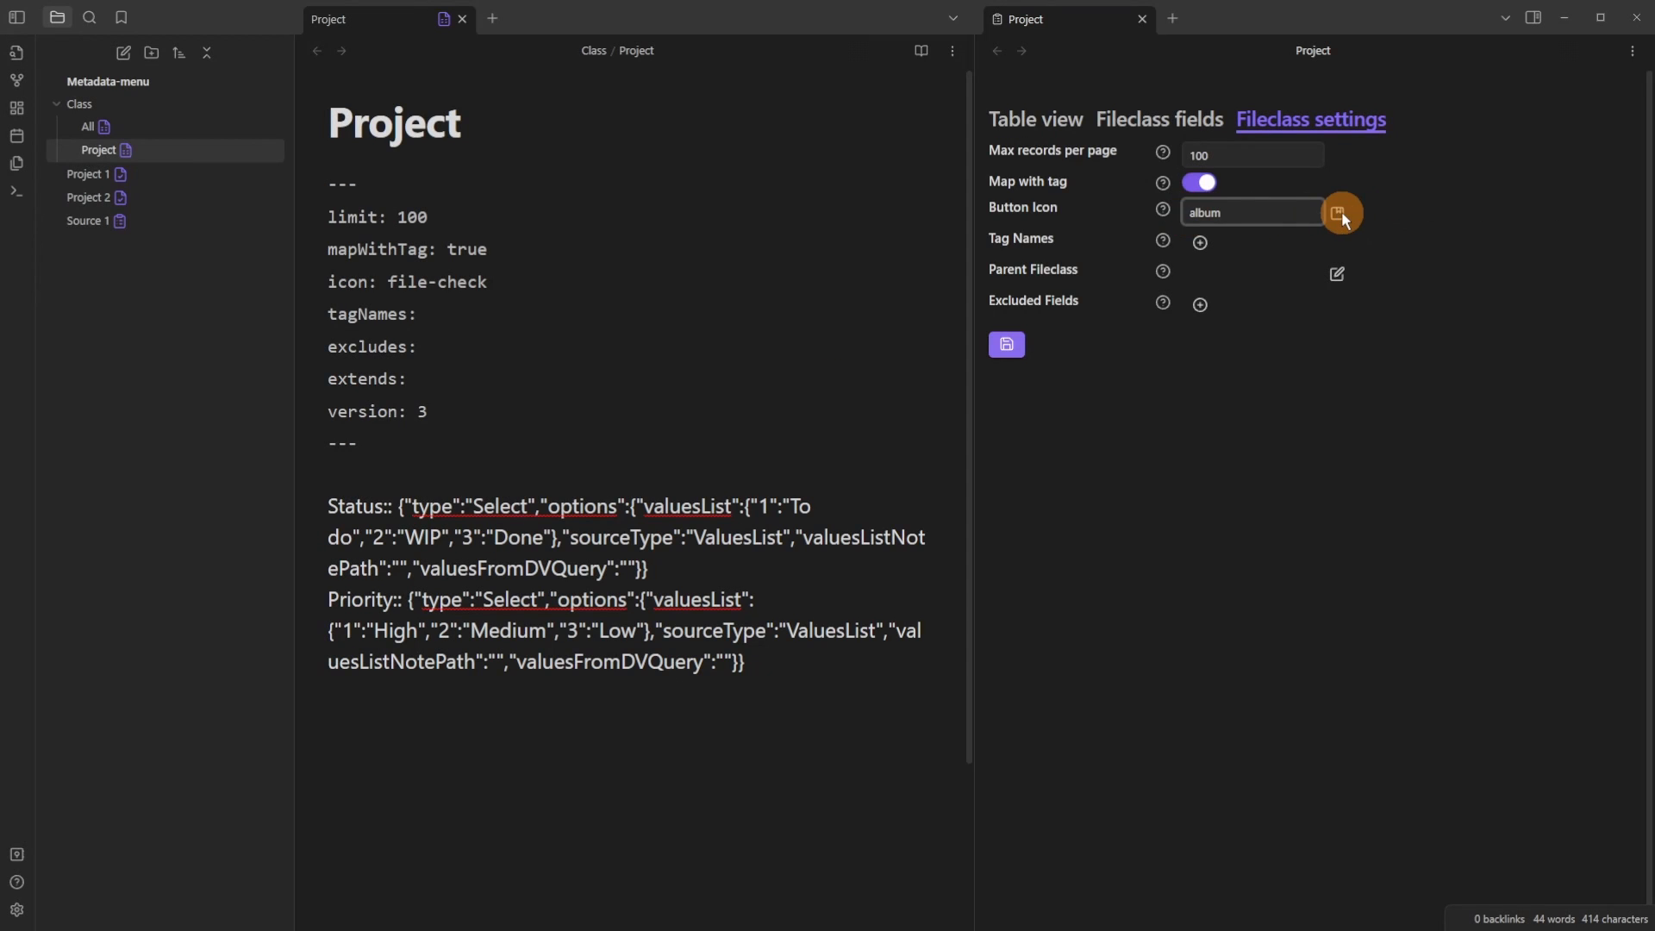
{"action": "left_click", "coordinate": [1341, 213]}
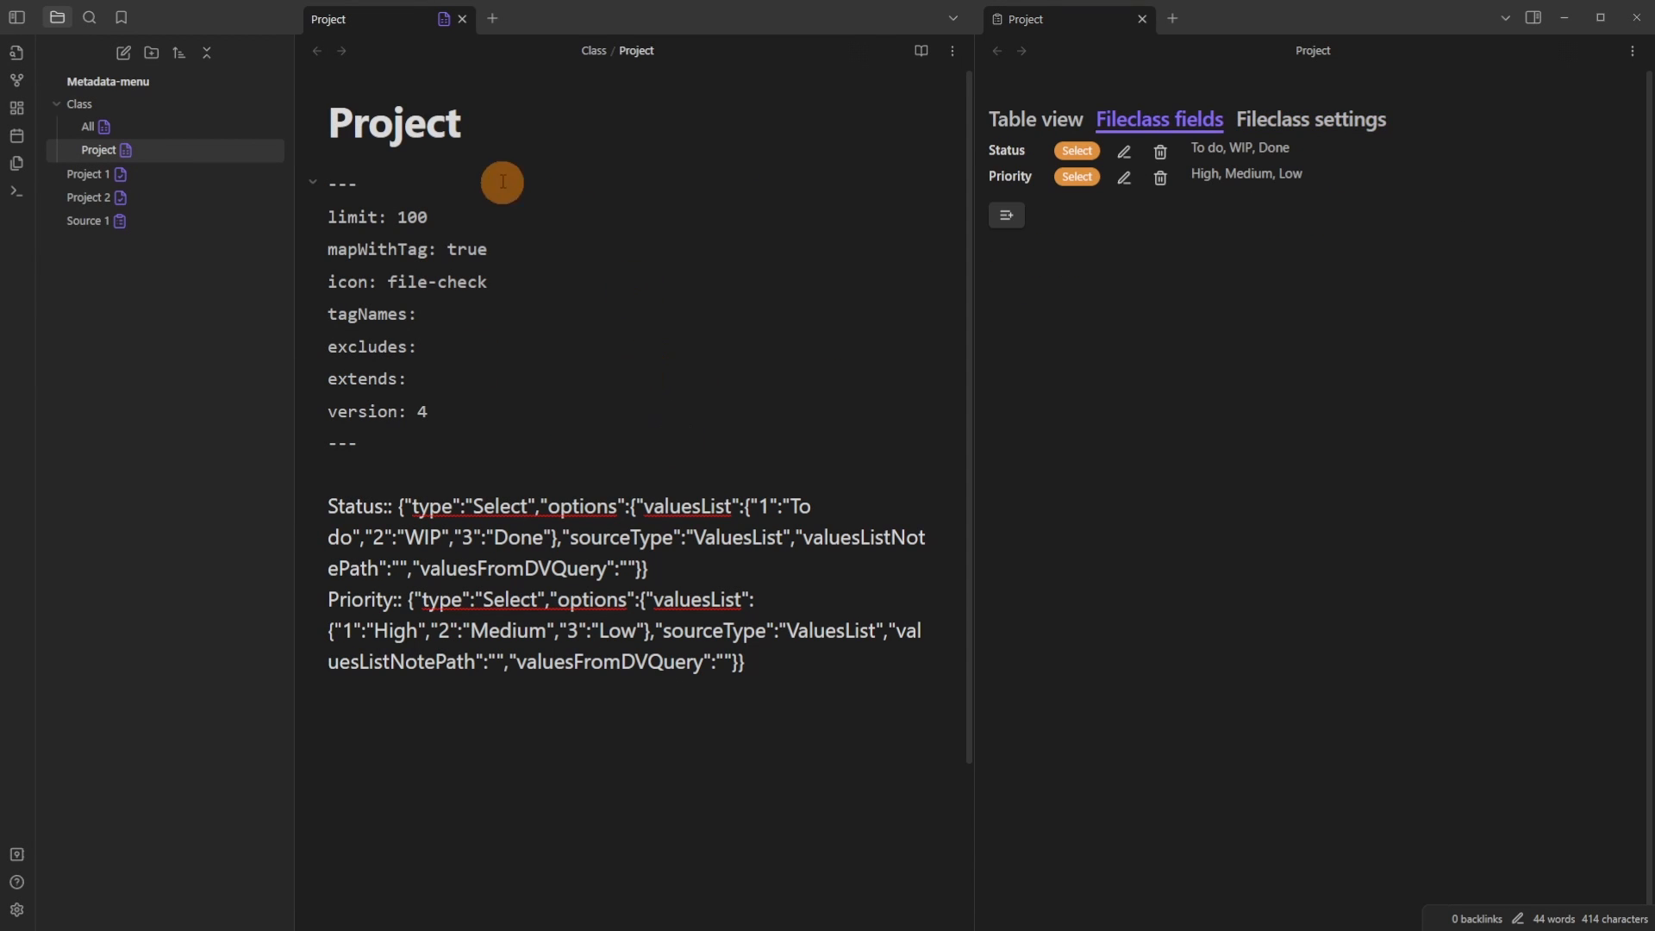
Step: Compare the Project class note's frontmatter with its fileClass settings, and its Status and Priority definitions with the fileClass fields
{"action": "left_click_drag", "start_coordinate": [384, 443], "coordinate": [362, 185]}
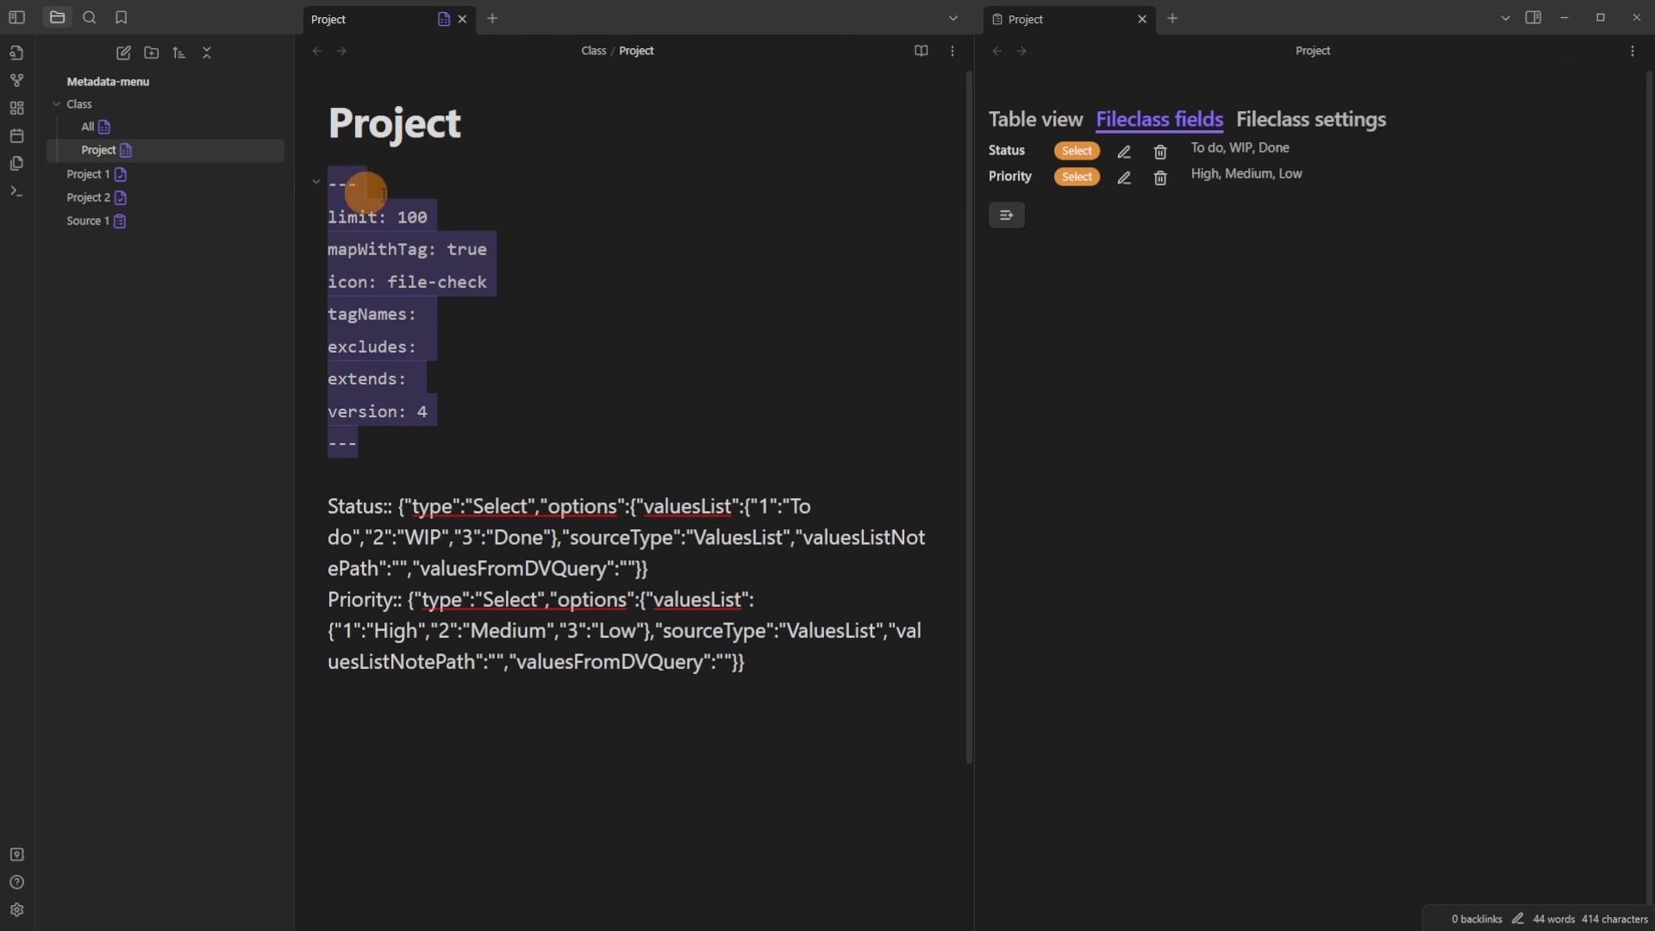
{"action": "left_click", "coordinate": [1328, 120]}
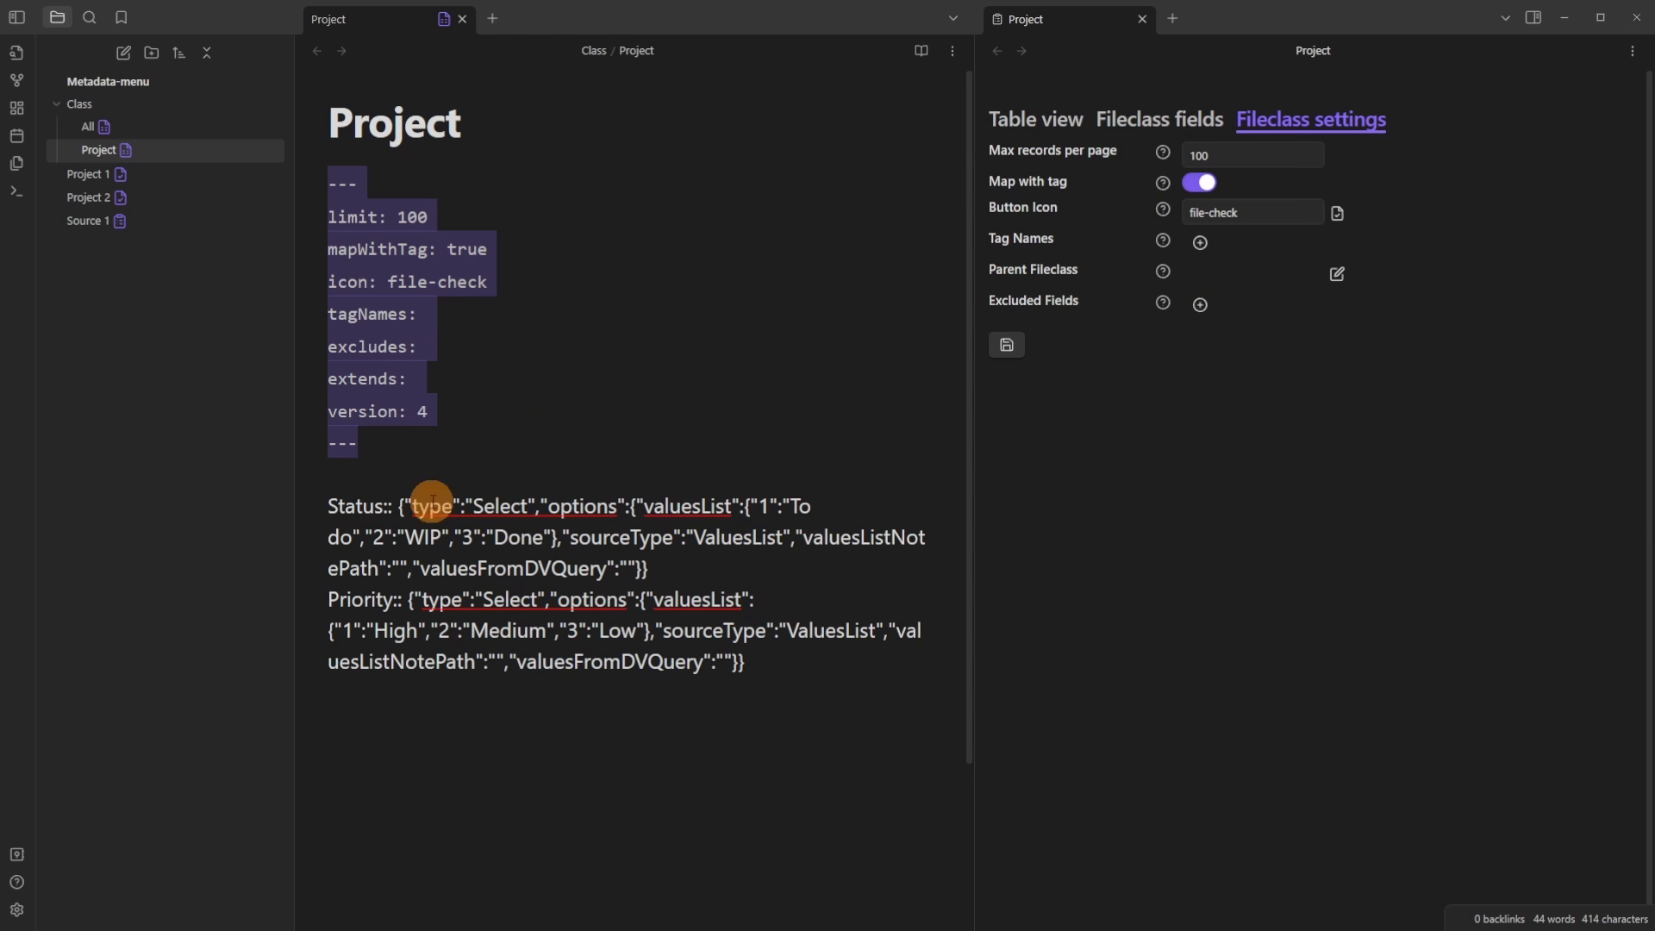
{"action": "left_click", "coordinate": [540, 275]}
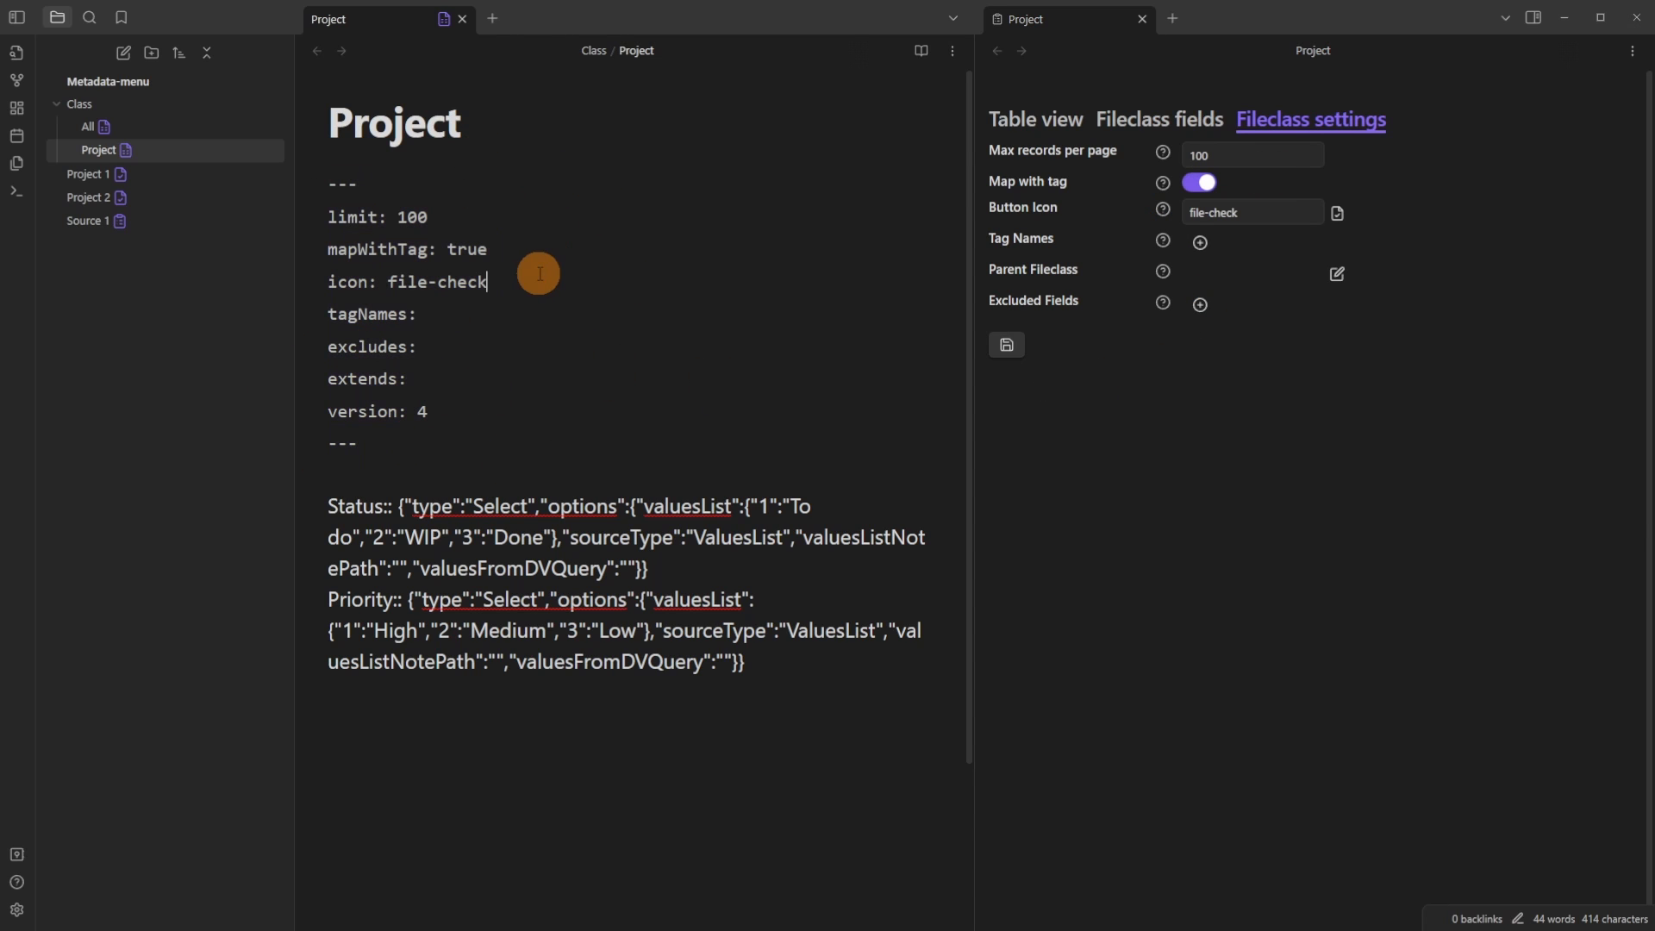
{"action": "left_click", "coordinate": [1166, 125]}
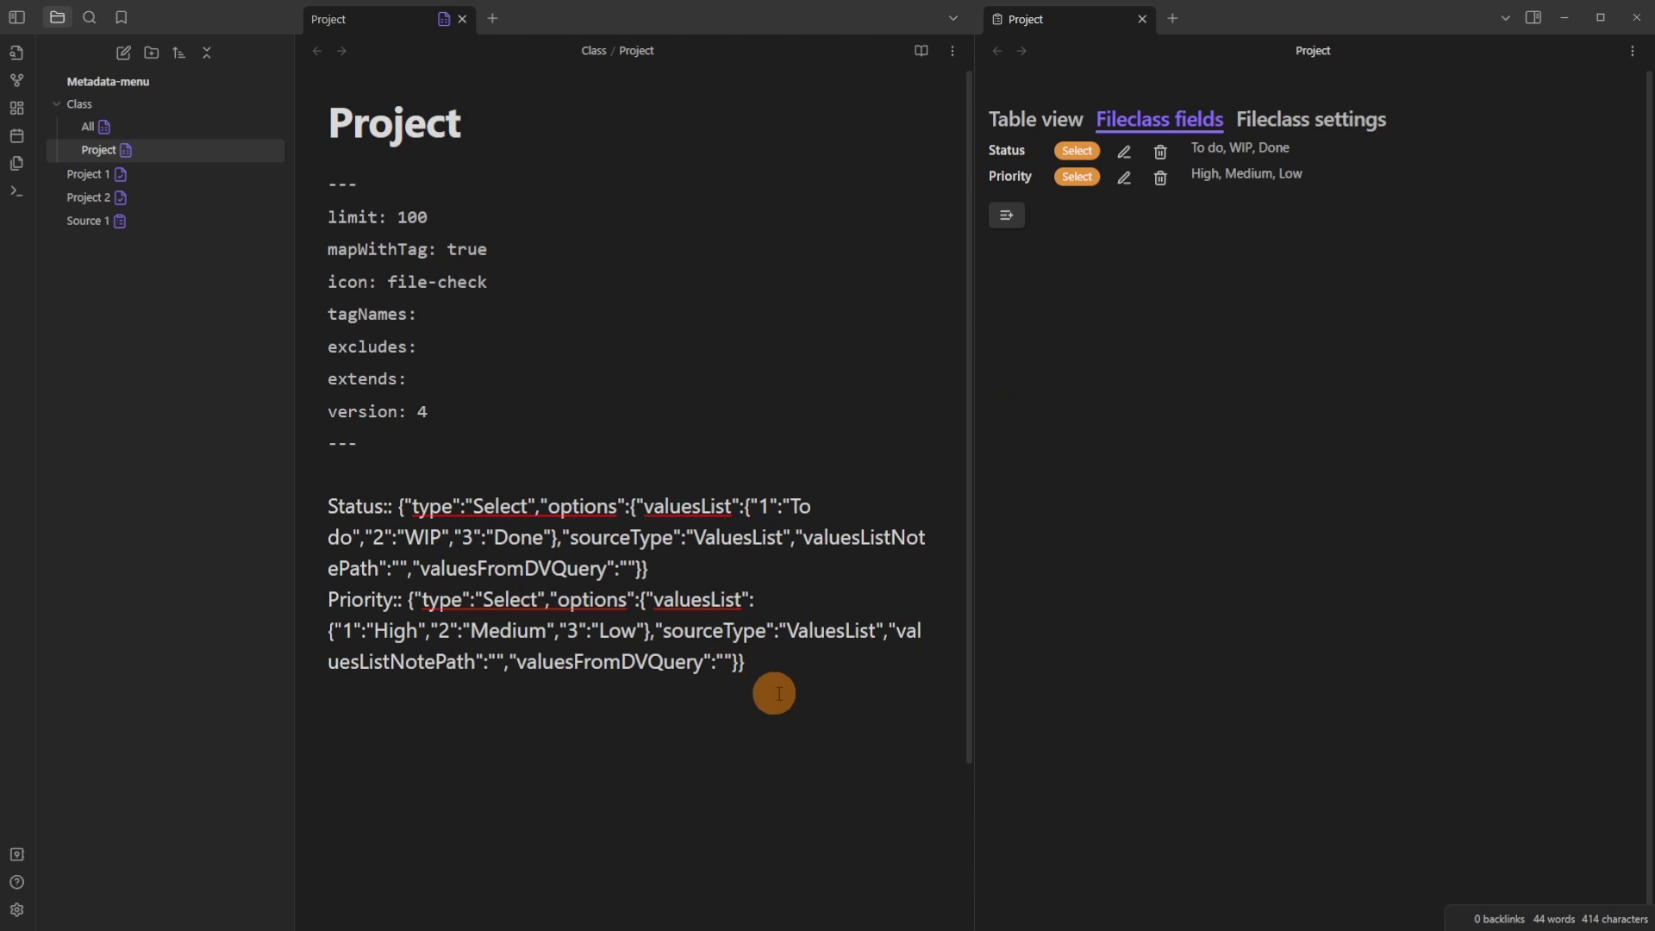
{"action": "left_click_drag", "start_coordinate": [746, 662], "coordinate": [319, 509]}
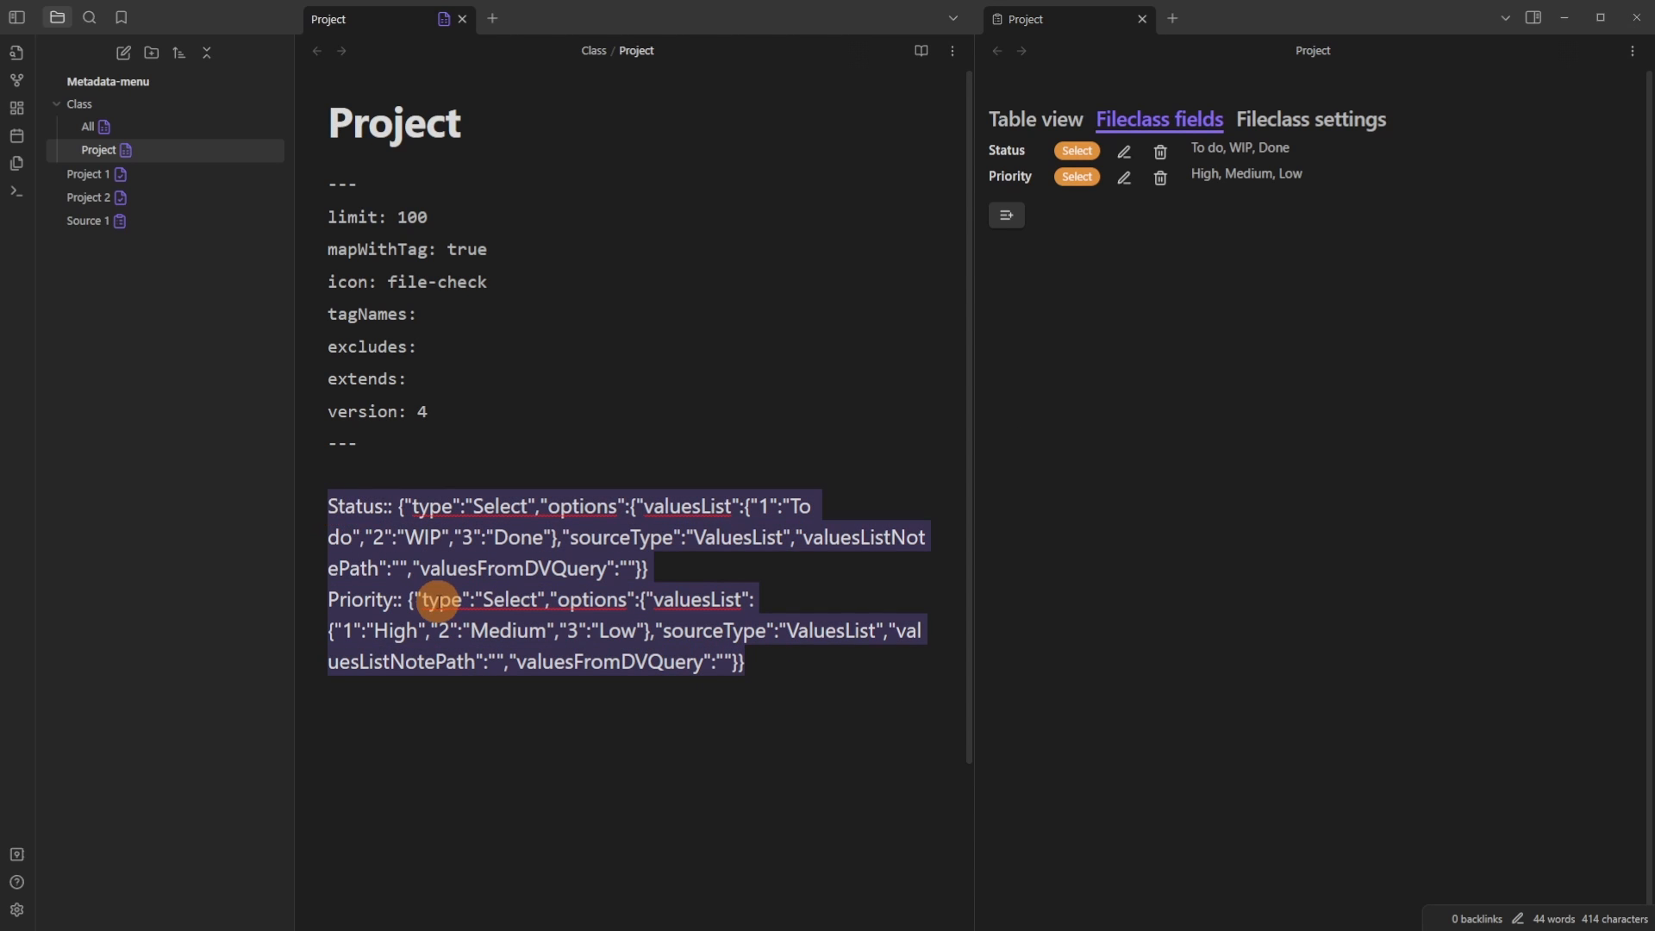
Step: Examine the type and options definition of the Status field in the Project class note
{"action": "left_click", "coordinate": [344, 510]}
{"action": "left_click_drag", "start_coordinate": [399, 507], "coordinate": [759, 563]}
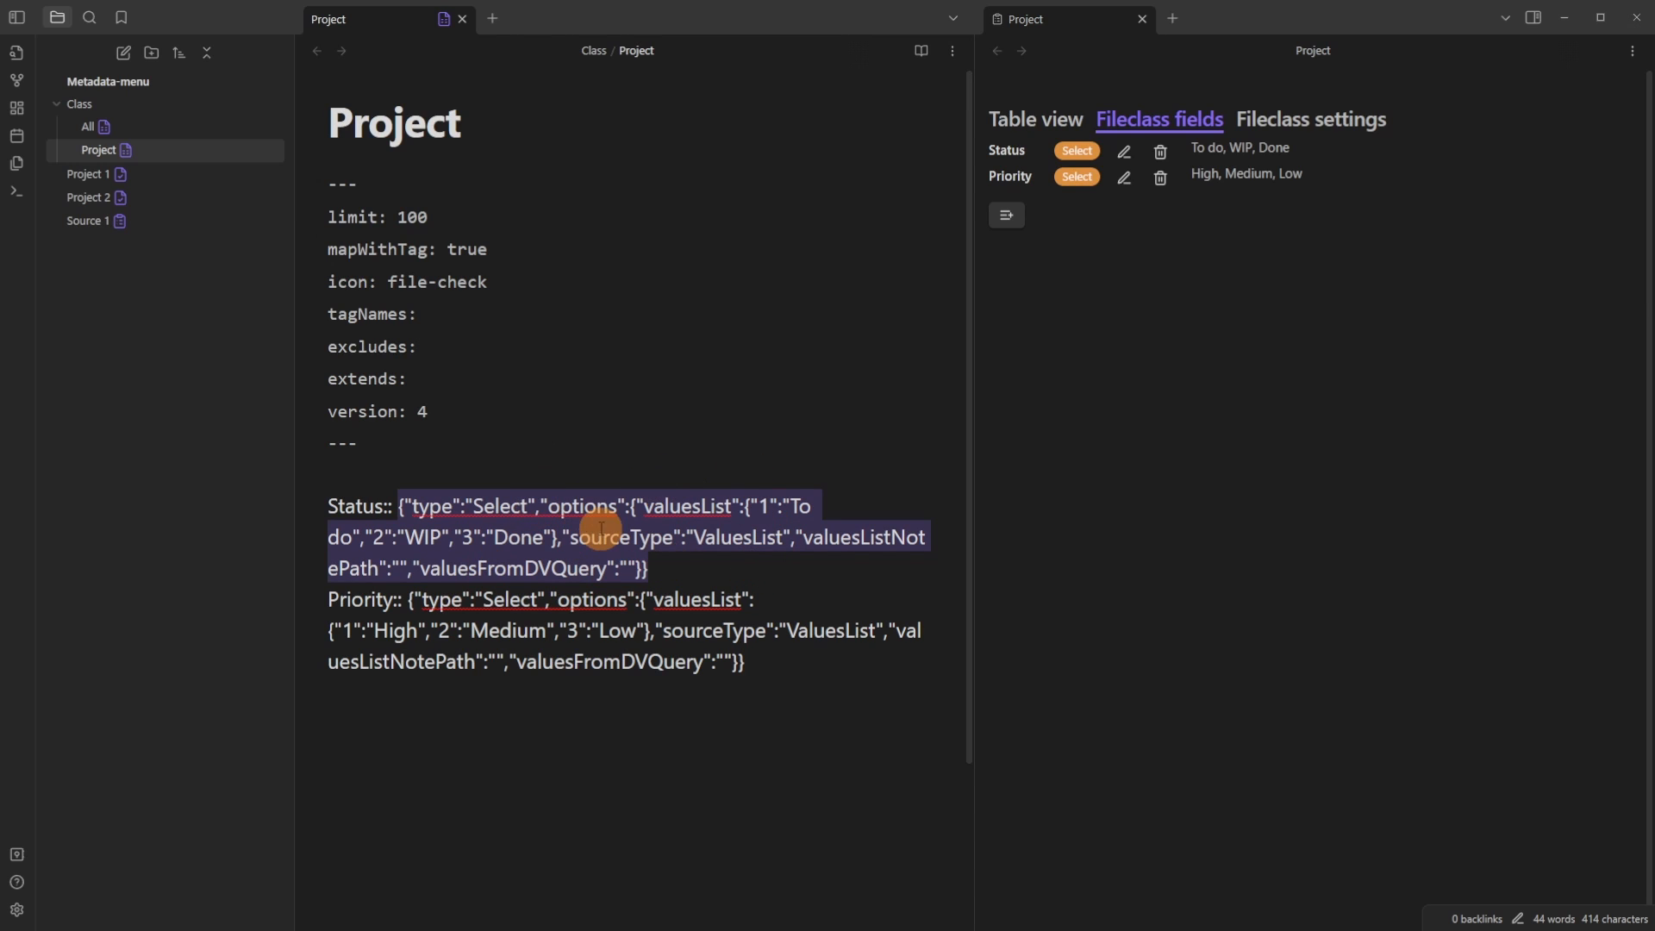
{"action": "left_click", "coordinate": [536, 474]}
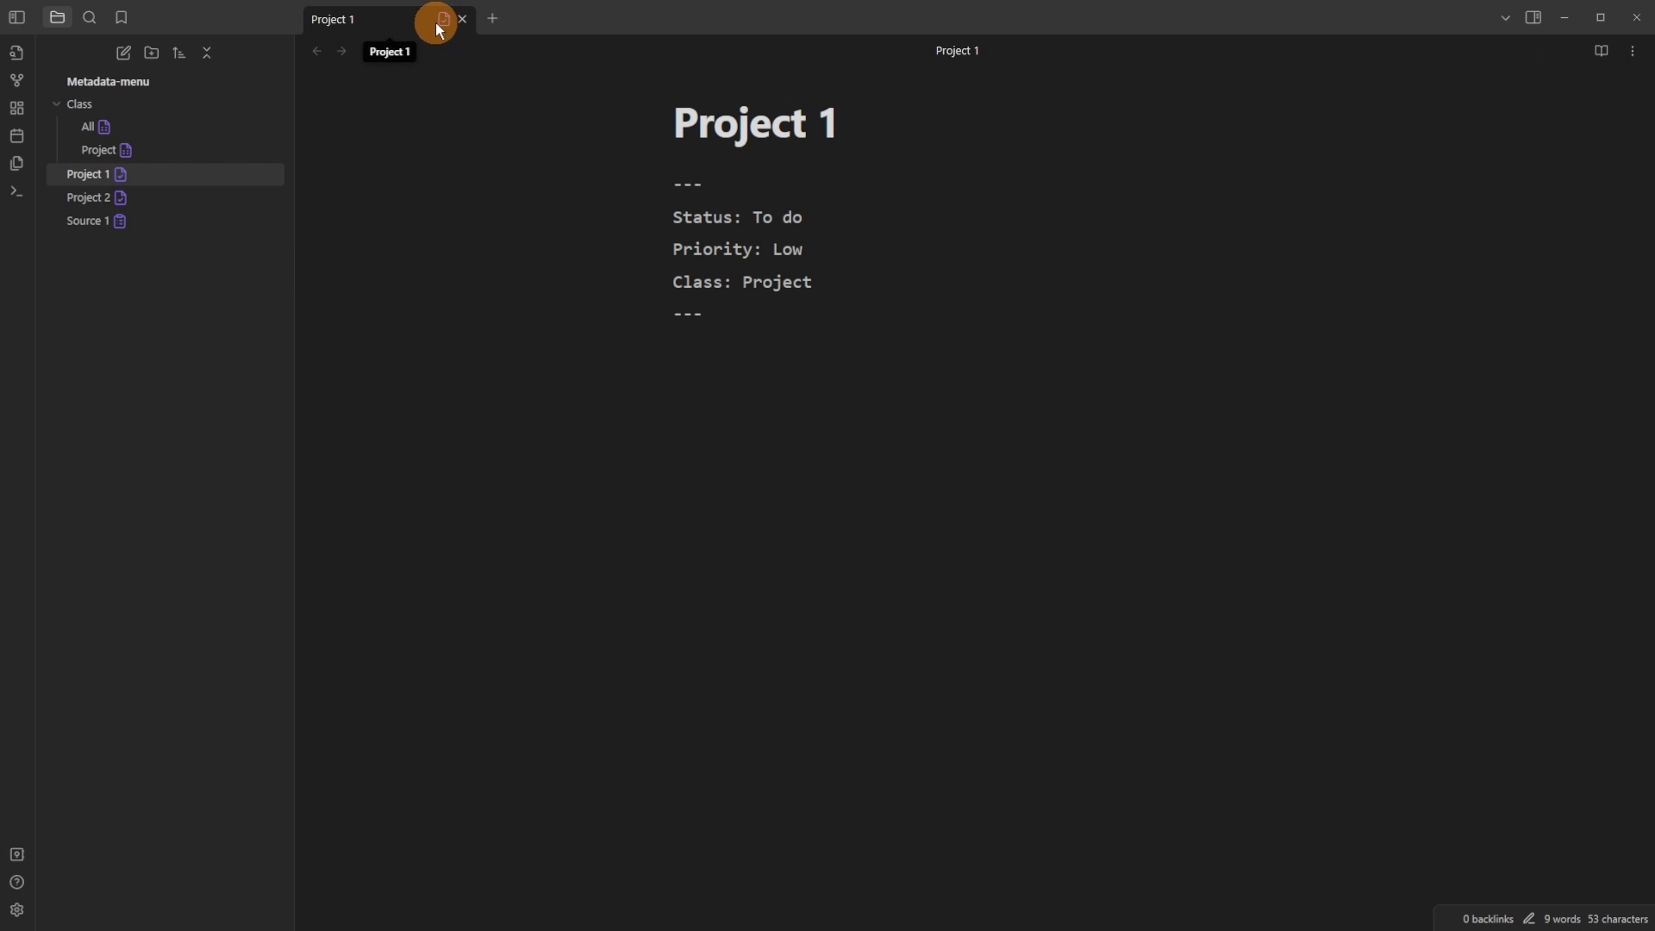
Step: Check the Project 1 note's context menu and toggle "Display field options in context menu" in the Metadata Menu global settings
{"action": "right_click", "coordinate": [392, 22]}
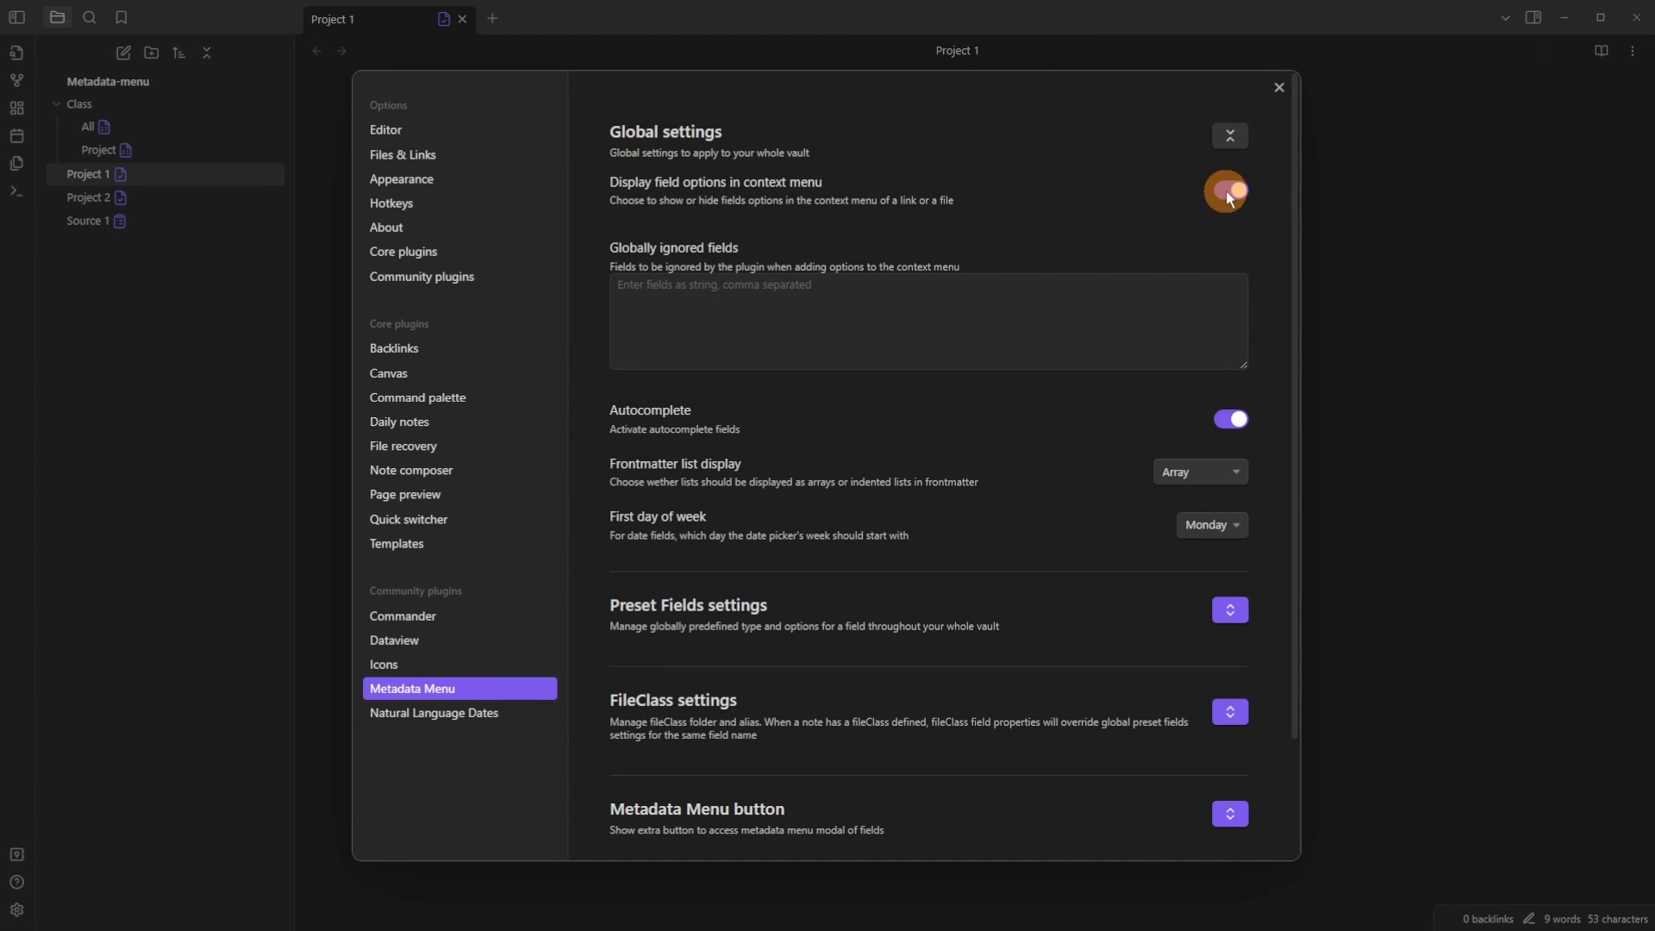
{"action": "left_click", "coordinate": [1226, 190]}
{"action": "left_click", "coordinate": [1232, 135]}
Step: Delete the Priority, Status and Topic preset fields in the Metadata Menu settings, and review the FileClass settings
{"action": "left_click", "coordinate": [860, 261]}
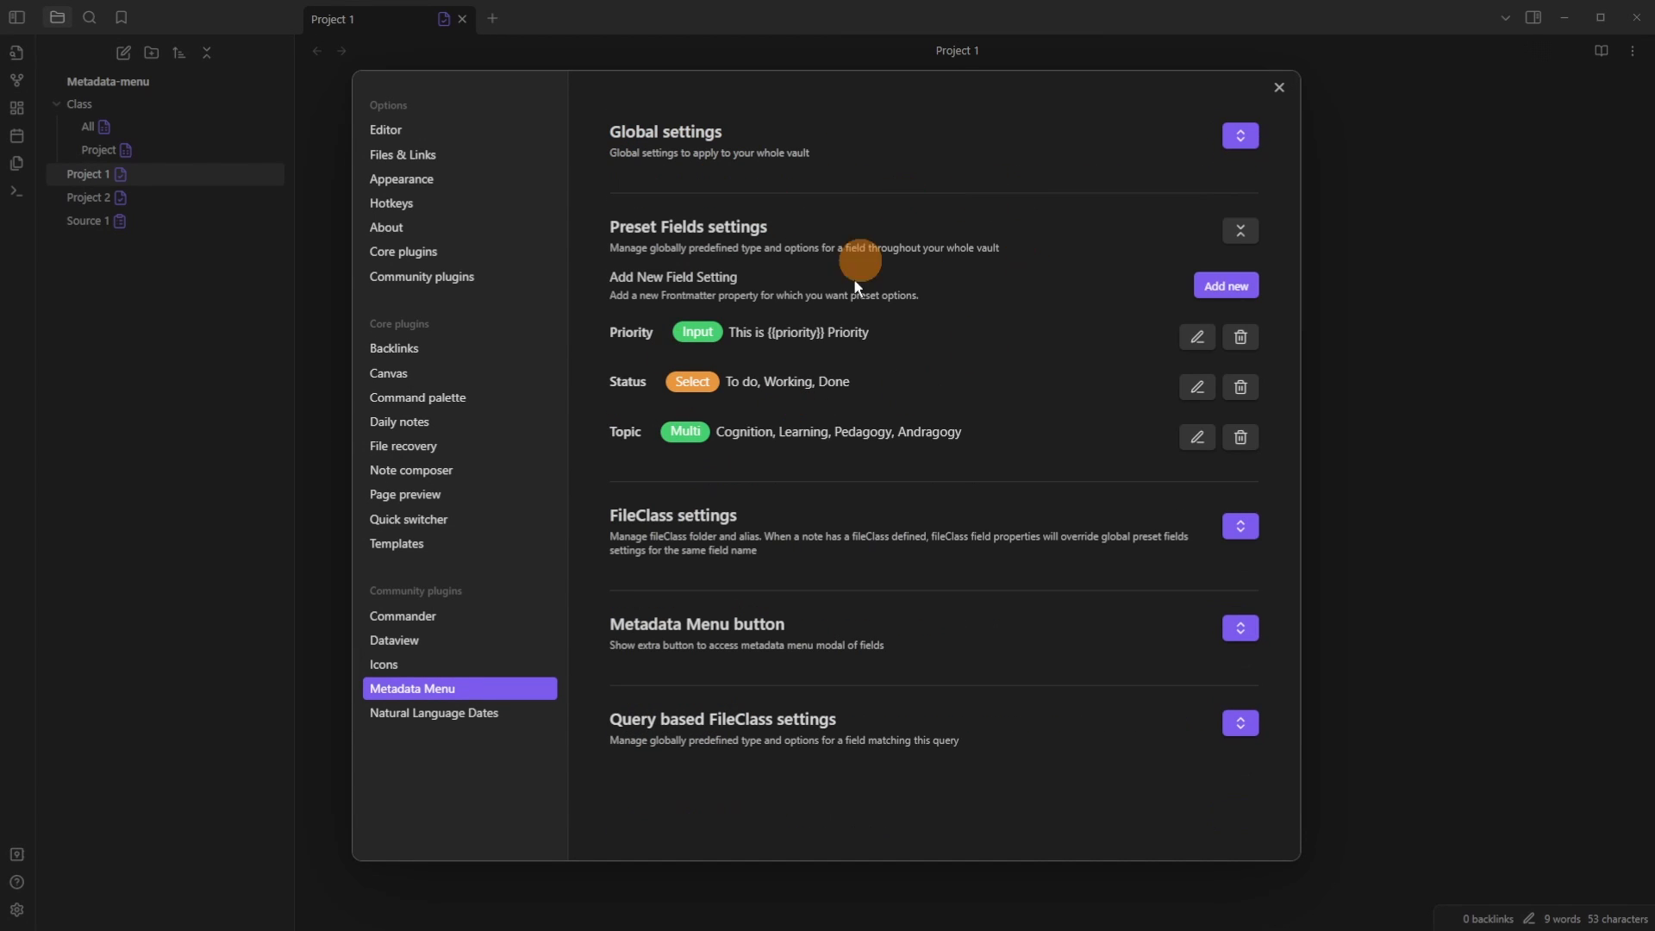
{"action": "left_click", "coordinate": [1242, 336]}
{"action": "left_click", "coordinate": [1241, 337]}
{"action": "left_click", "coordinate": [1241, 336]}
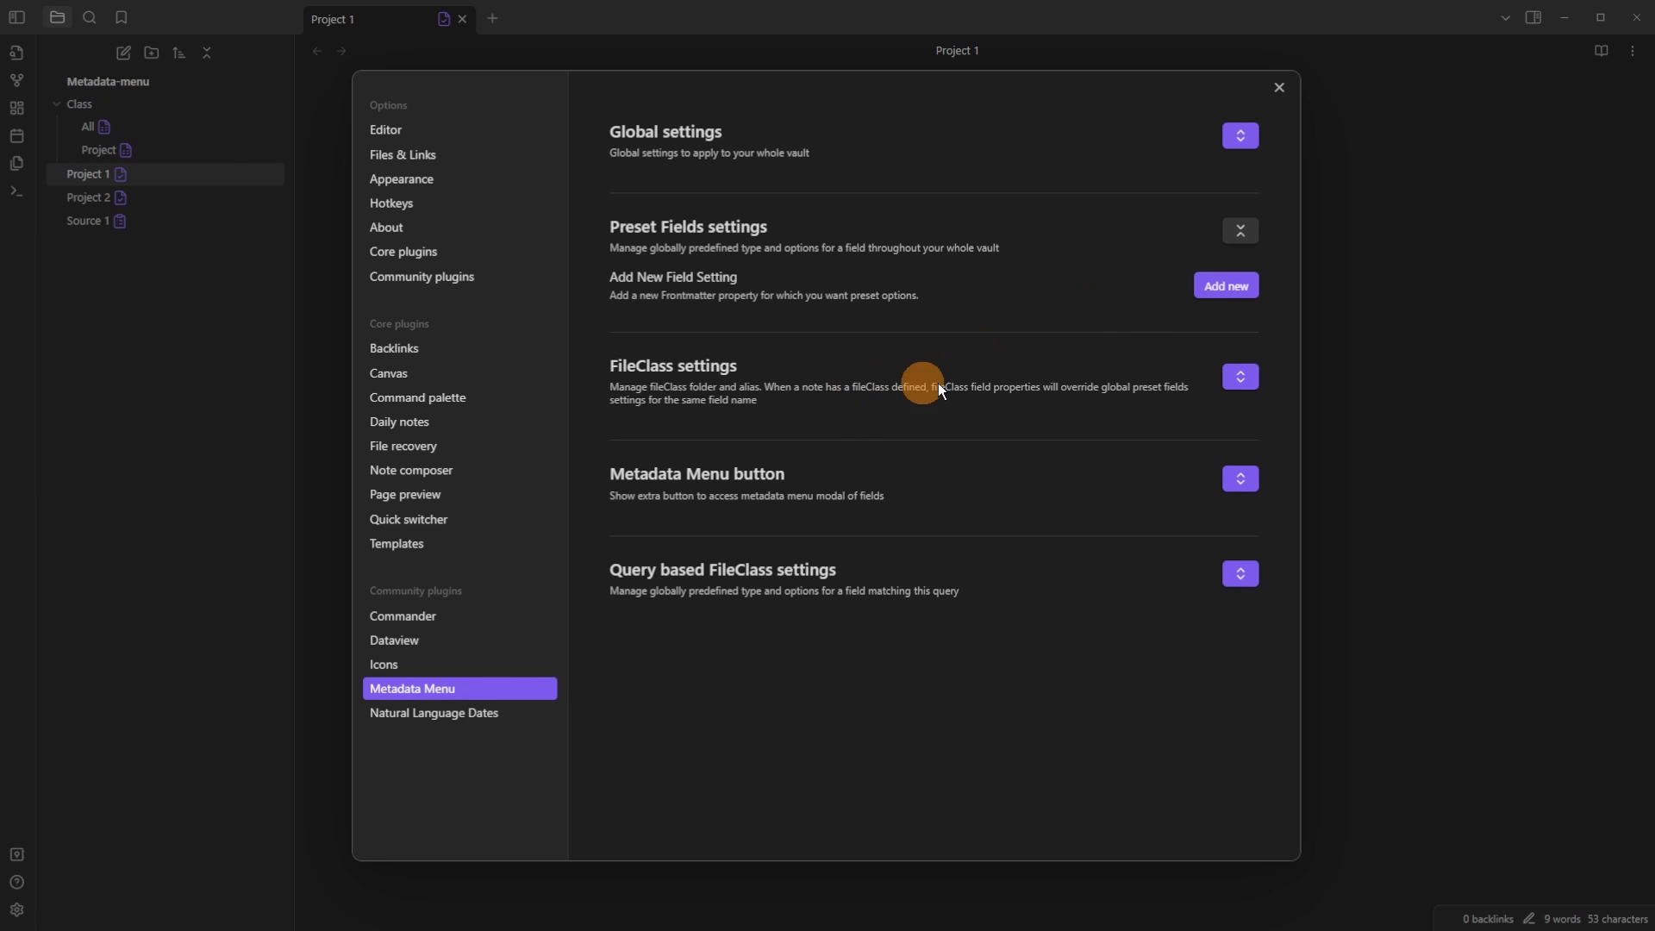
{"action": "left_click", "coordinate": [1240, 380]}
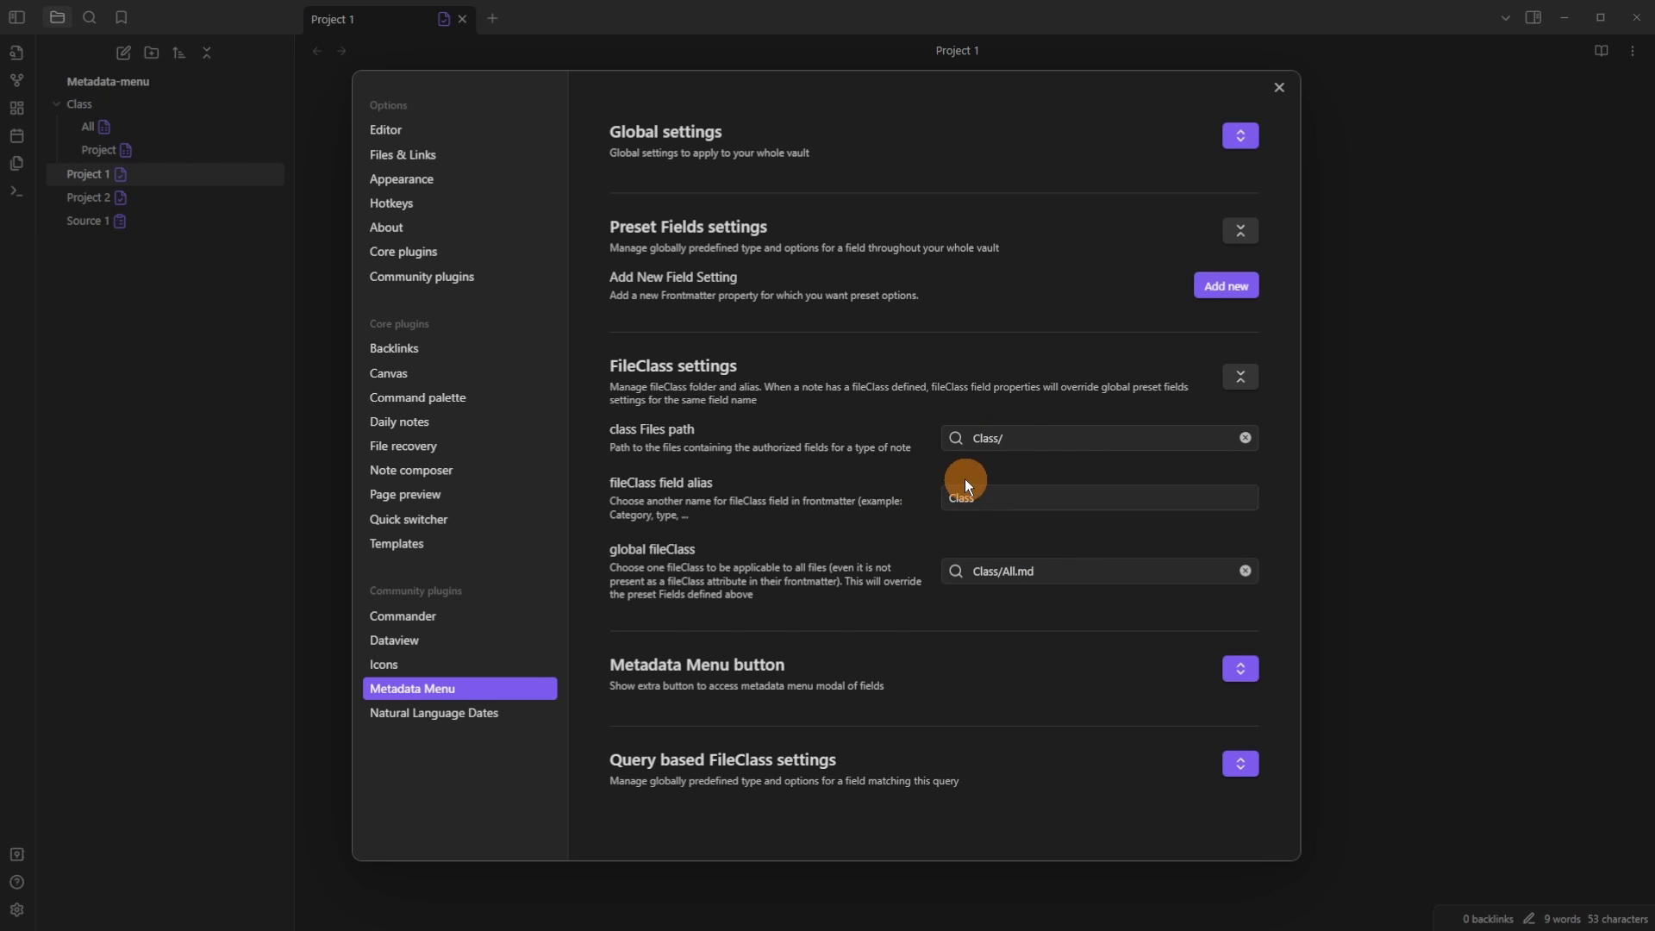
{"action": "key", "text": "Escape"}
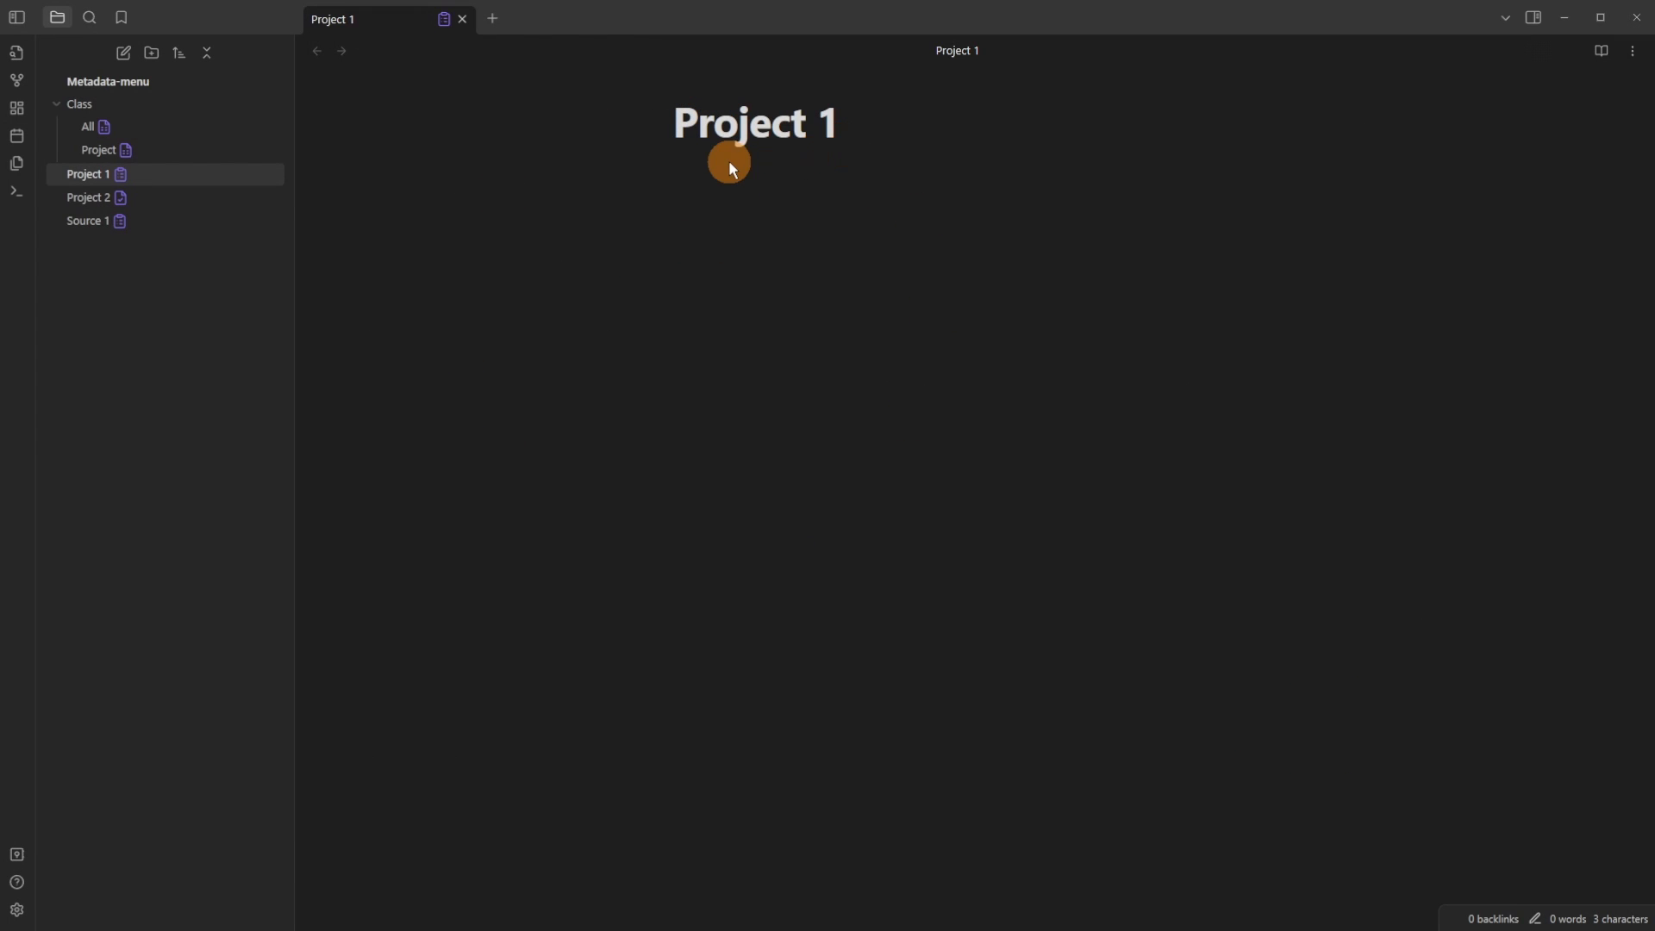
Step: Rename the All fileClass's Status field to Class, replace its list values with the single value "Proejct", and save it
{"action": "left_click", "coordinate": [443, 28]}
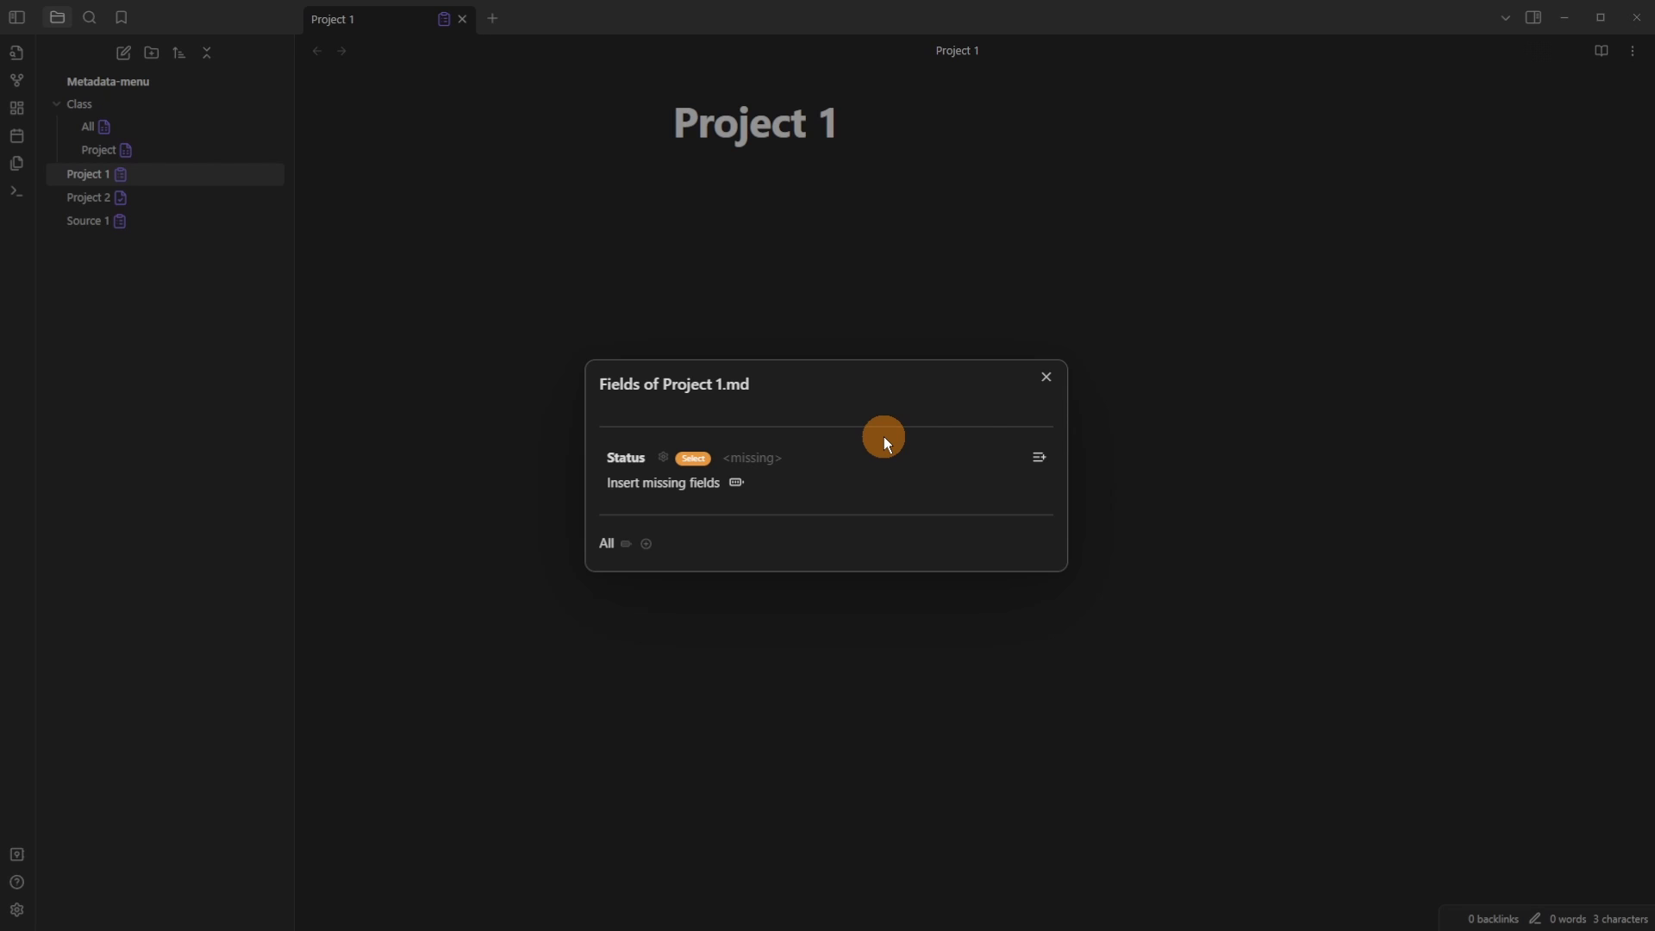
{"action": "left_click", "coordinate": [665, 457]}
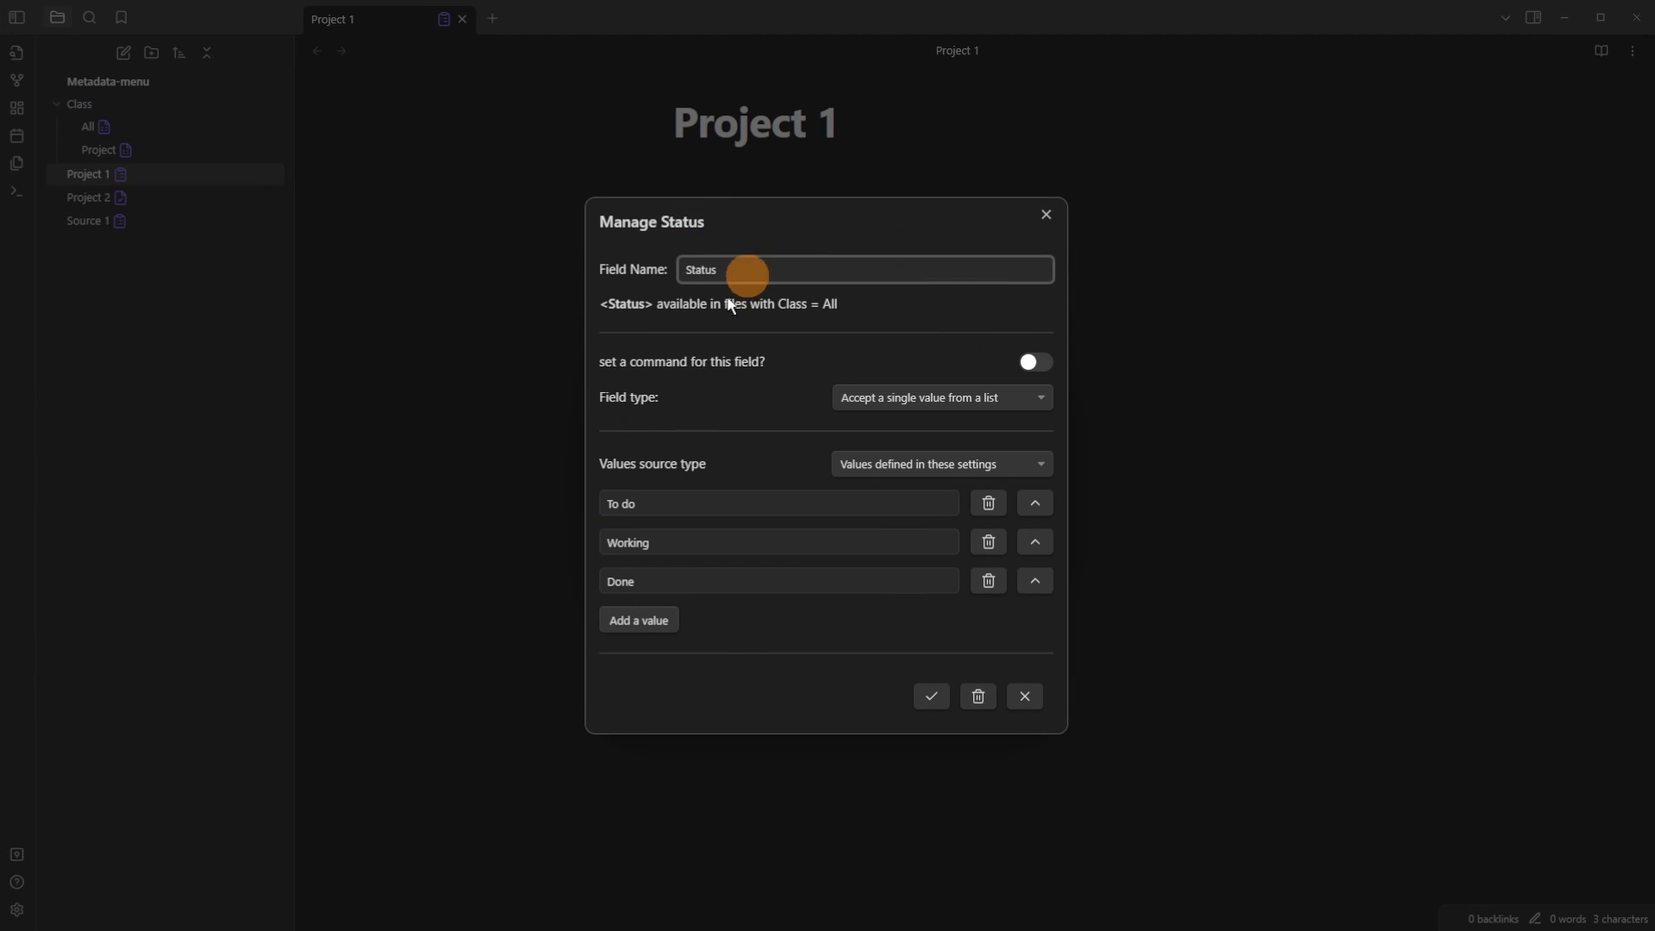
{"action": "left_click_drag", "start_coordinate": [777, 269], "coordinate": [641, 286]}
{"action": "type", "text": "Class"}
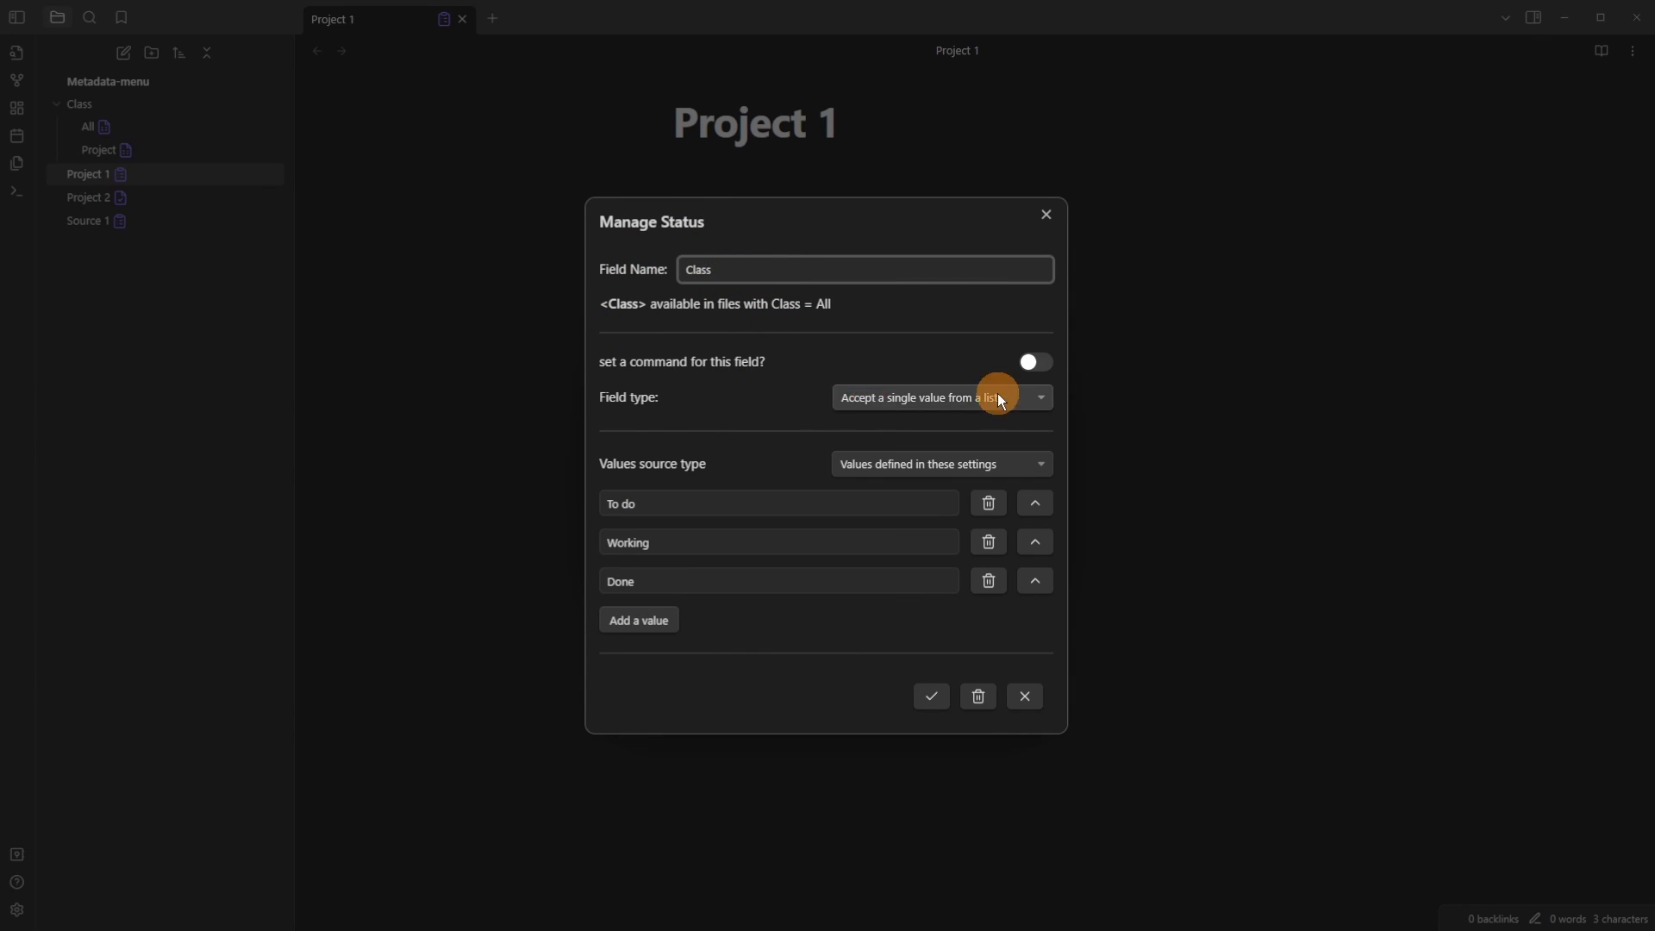
{"action": "left_click", "coordinate": [651, 509]}
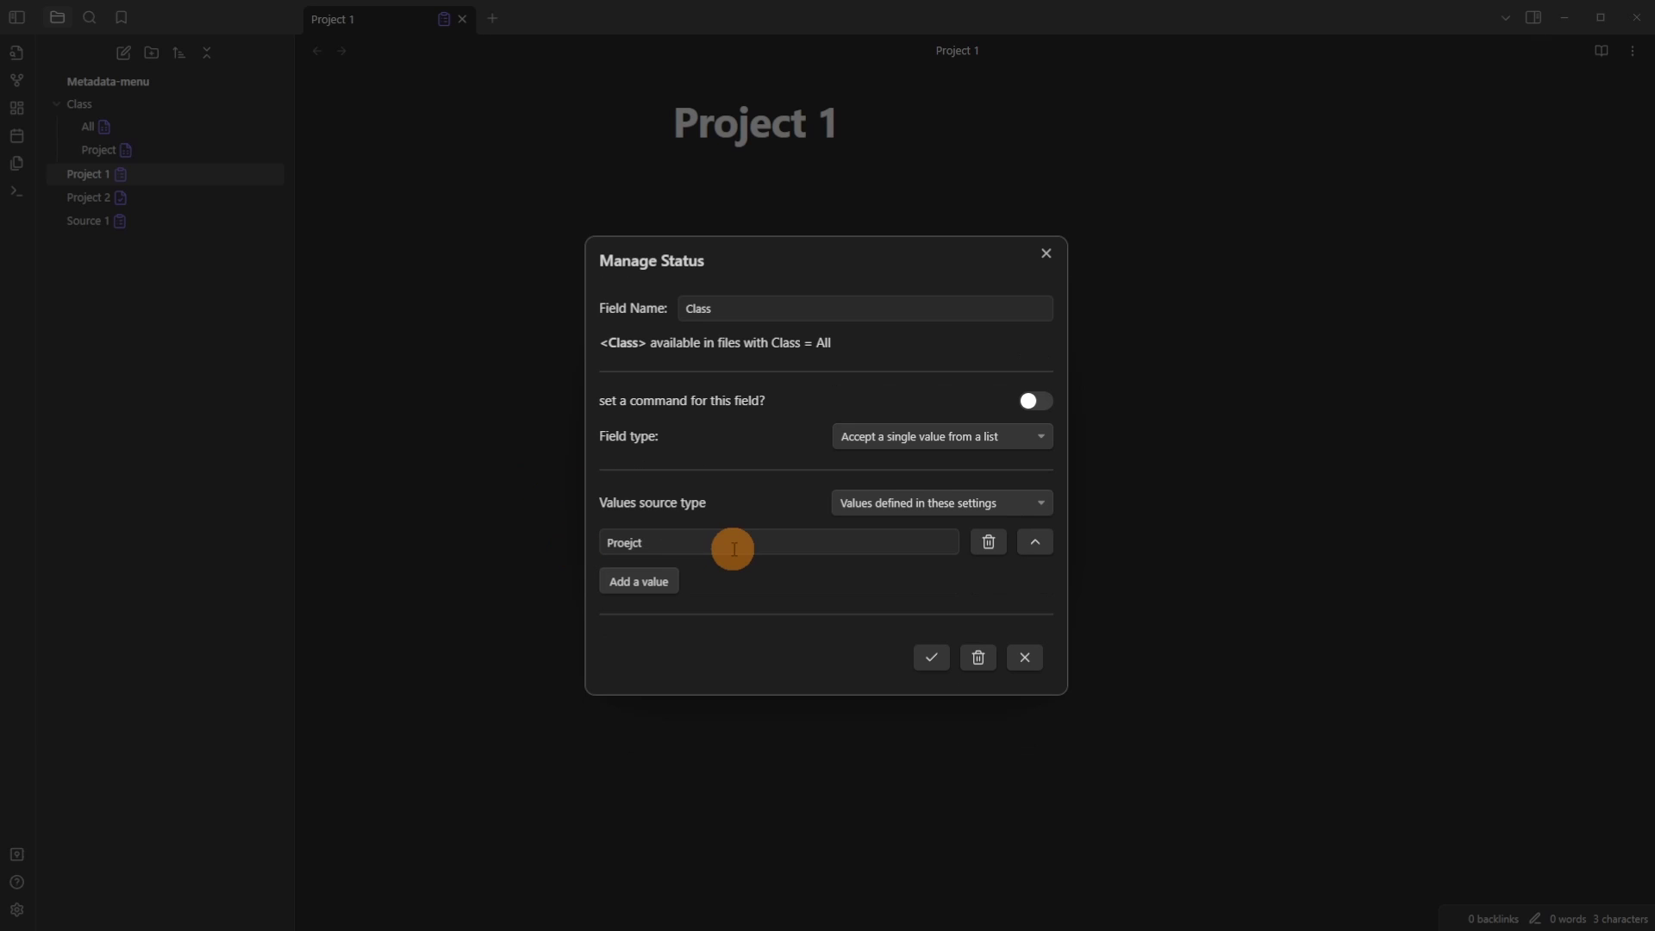
{"action": "left_click", "coordinate": [935, 658]}
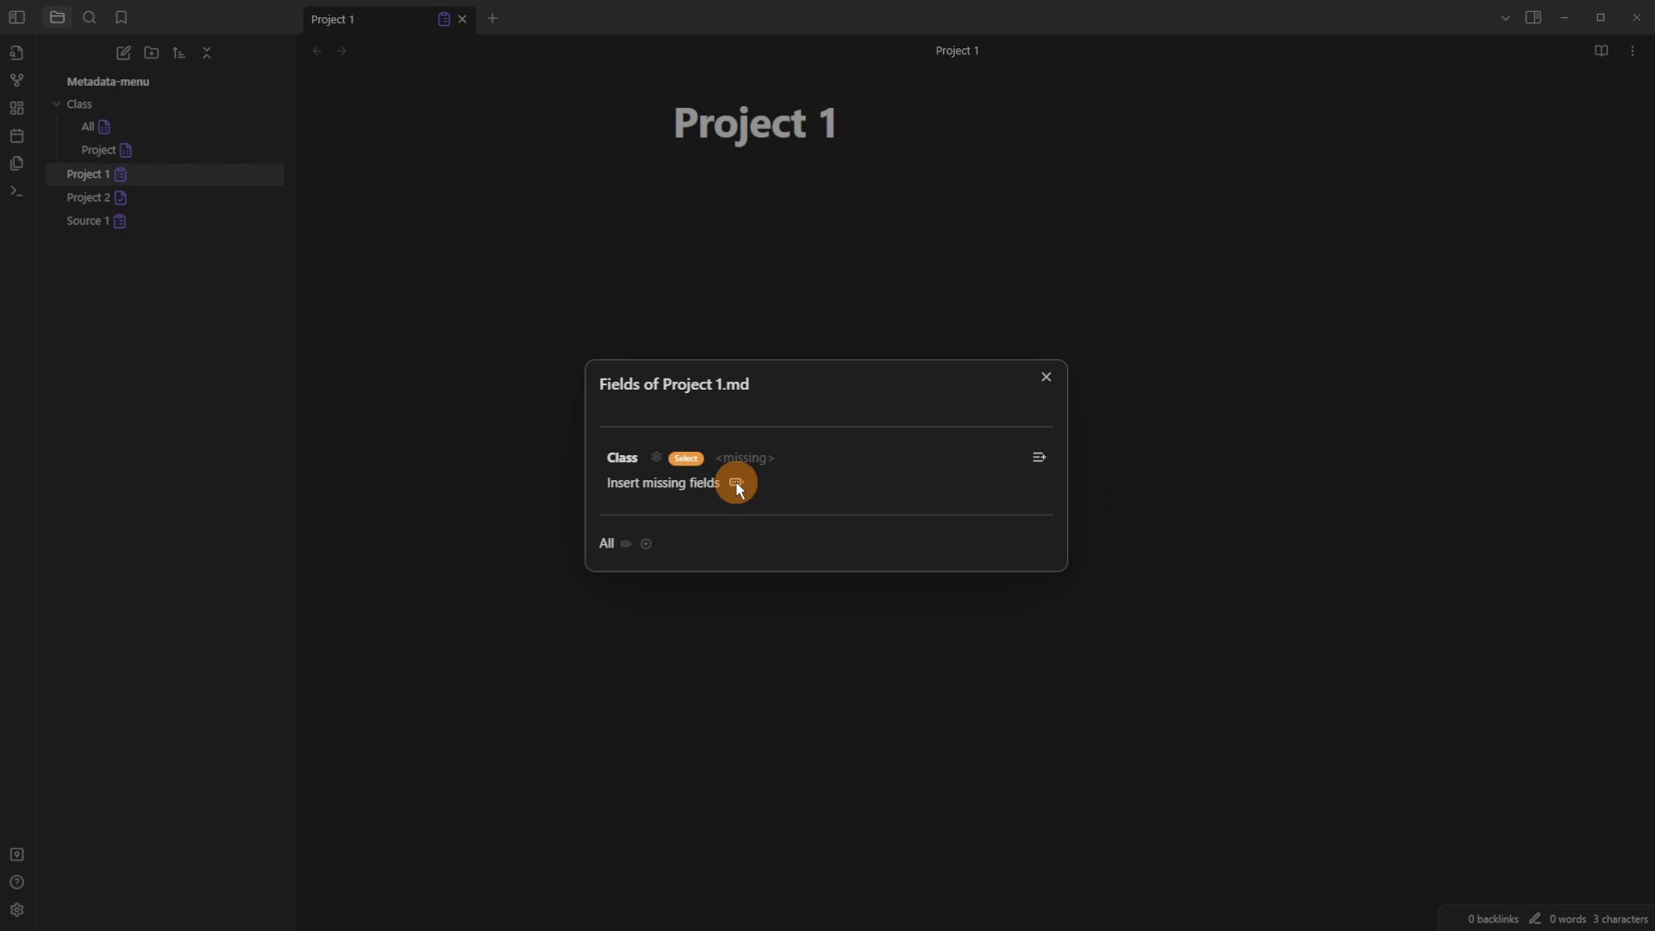
Step: Insert the missing Class field into Project 1's frontmatter with the value Project, and check the All fileClass's fields
{"action": "left_click", "coordinate": [737, 483]}
{"action": "left_click", "coordinate": [794, 223]}
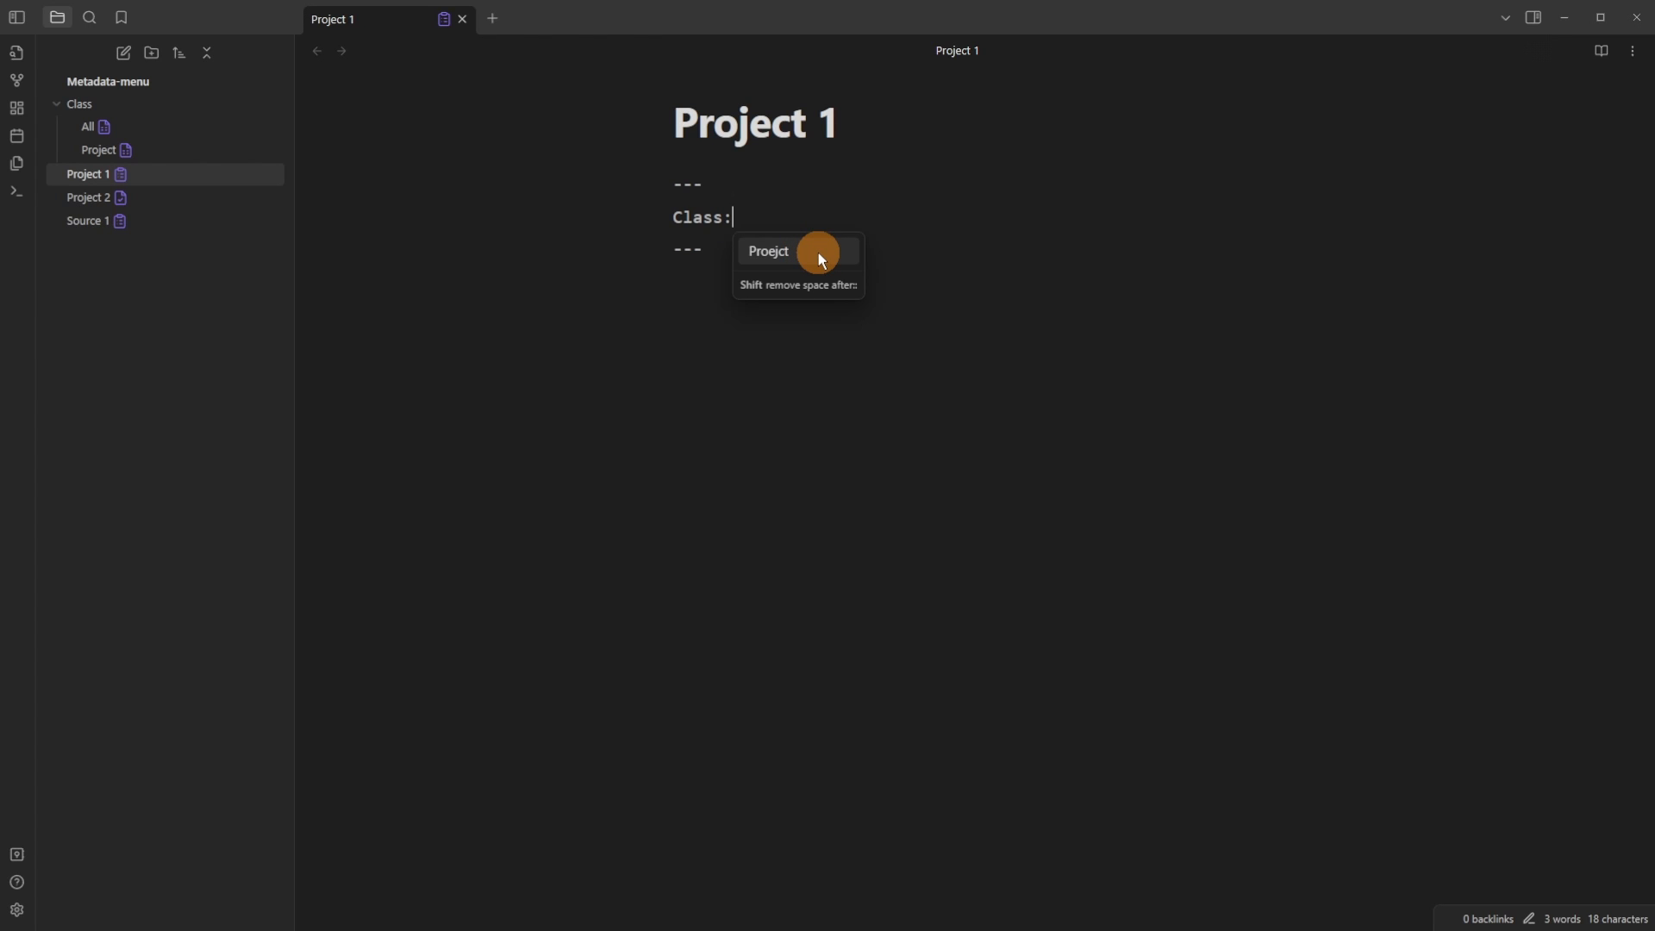
{"action": "left_click", "coordinate": [805, 252]}
{"action": "left_click", "coordinate": [776, 329]}
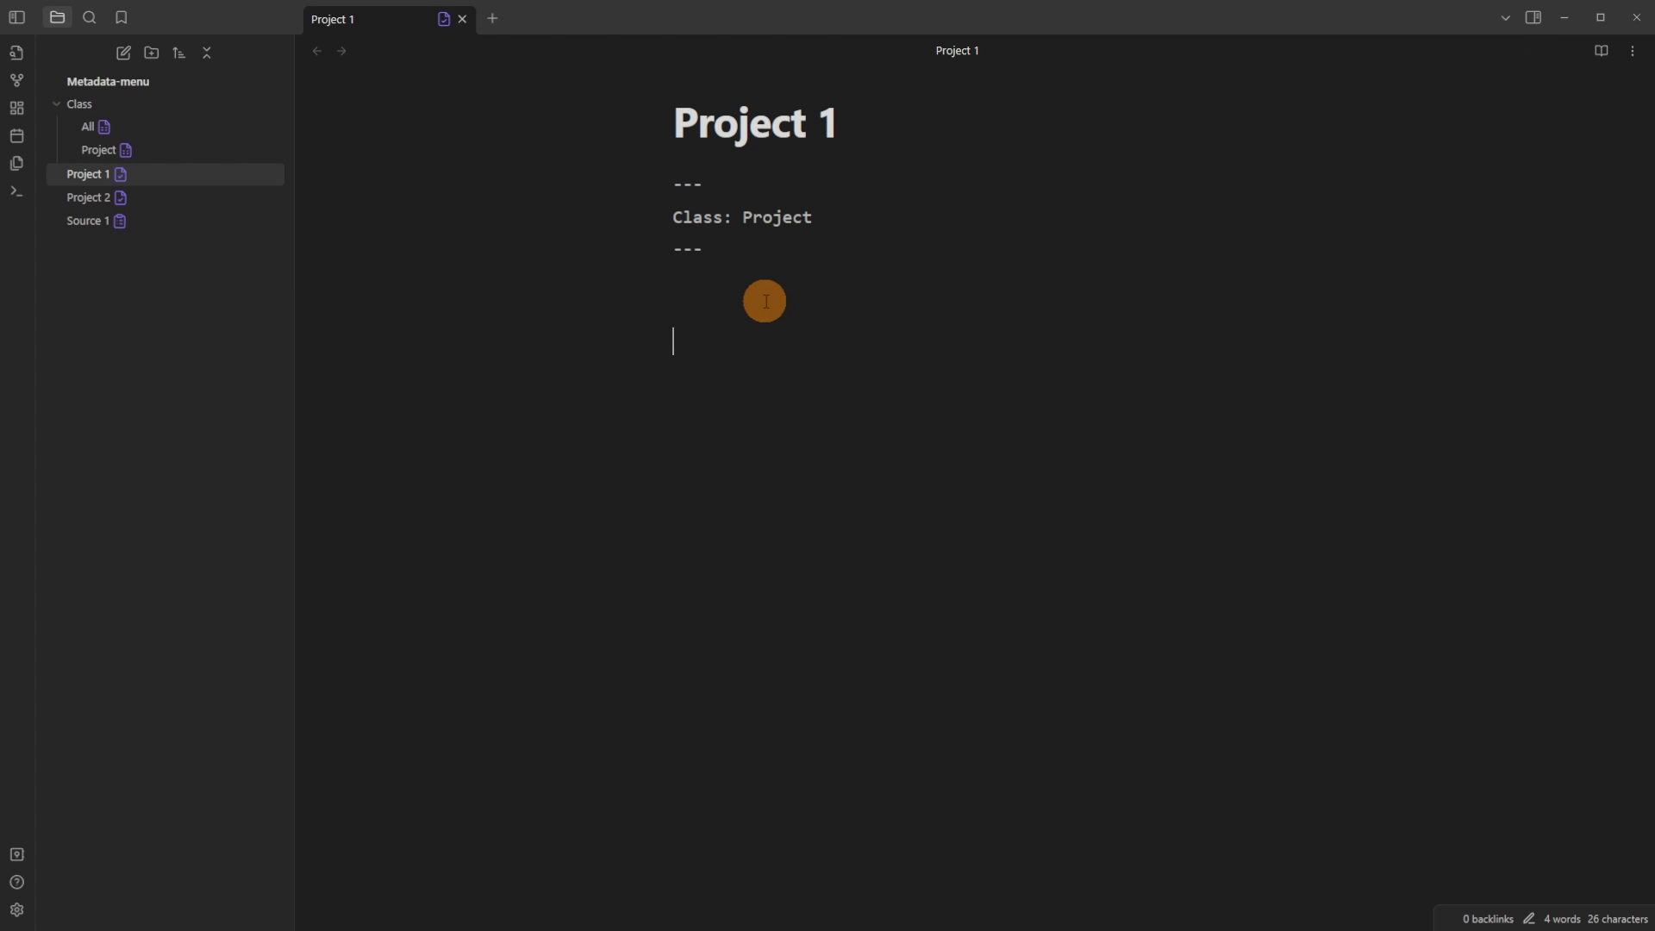
{"action": "left_click", "coordinate": [16, 910]}
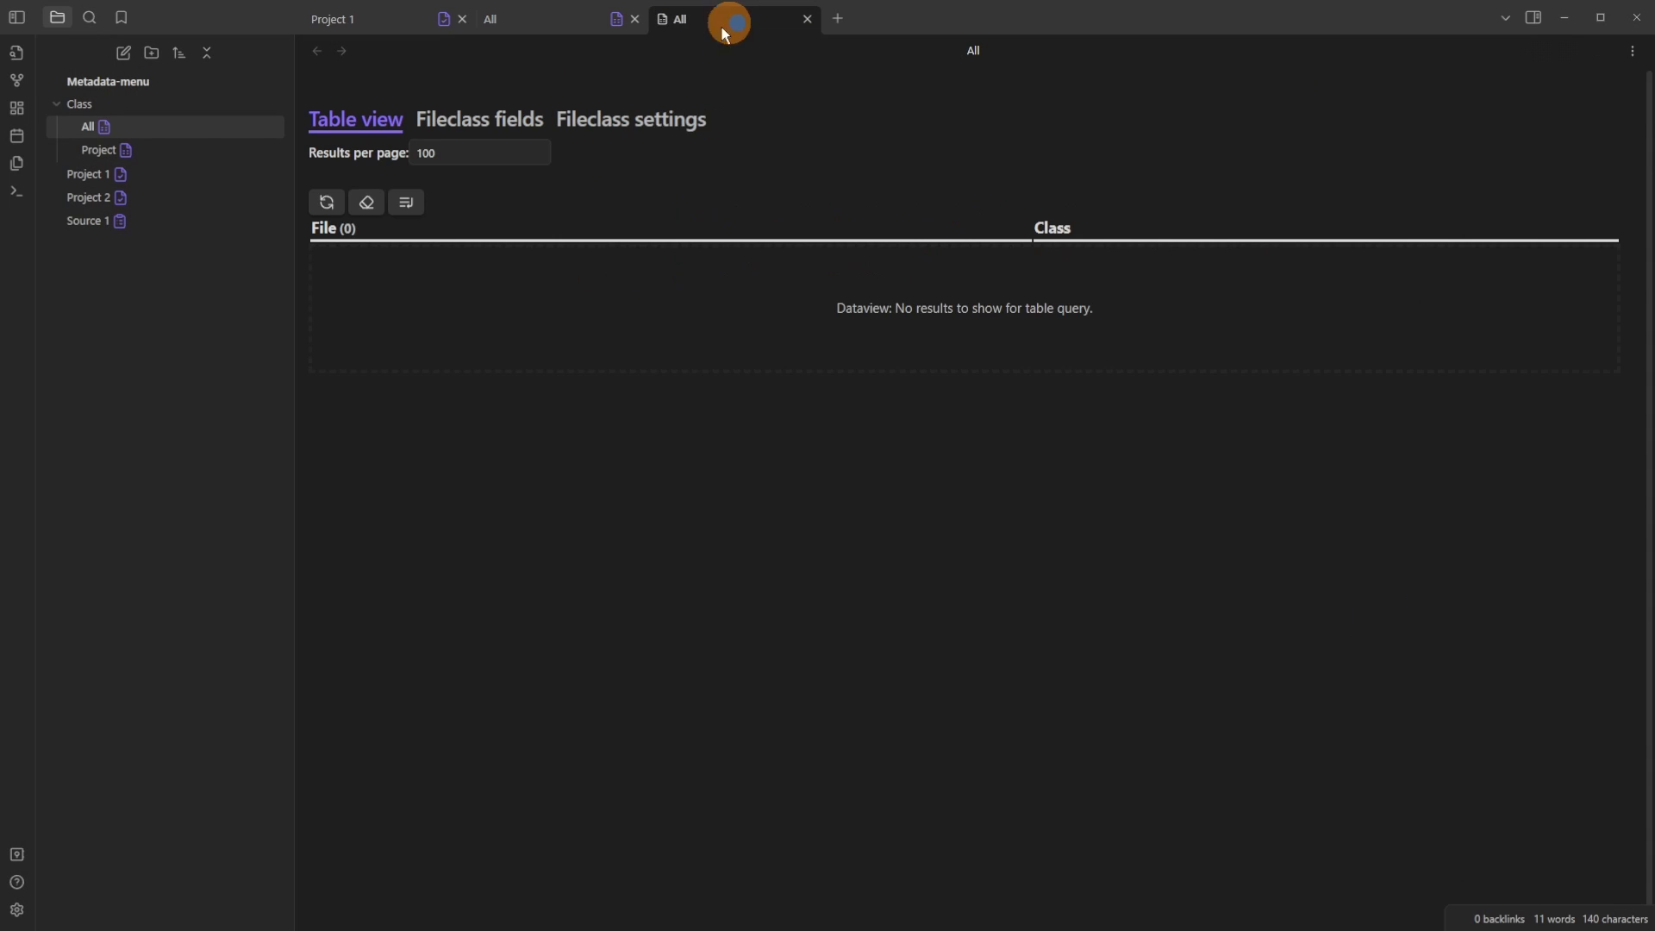
{"action": "left_click", "coordinate": [503, 124]}
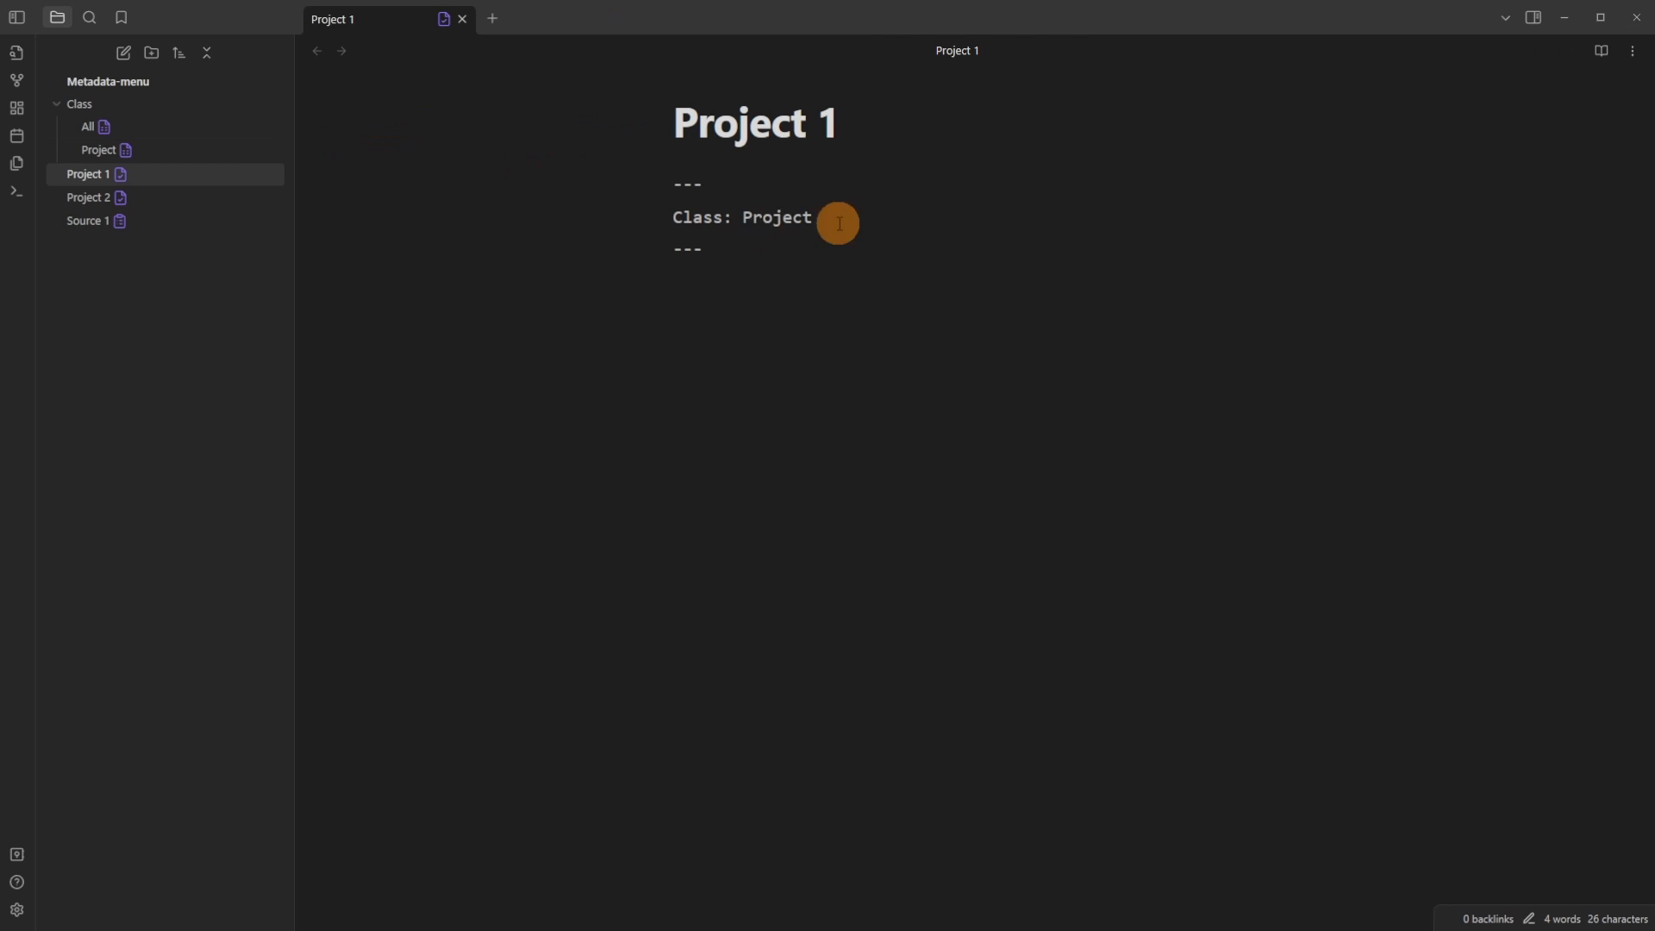
Step: Insert the Project fileClass's missing Status and Priority fields into the frontmatter of Project 1
{"action": "left_click", "coordinate": [443, 19]}
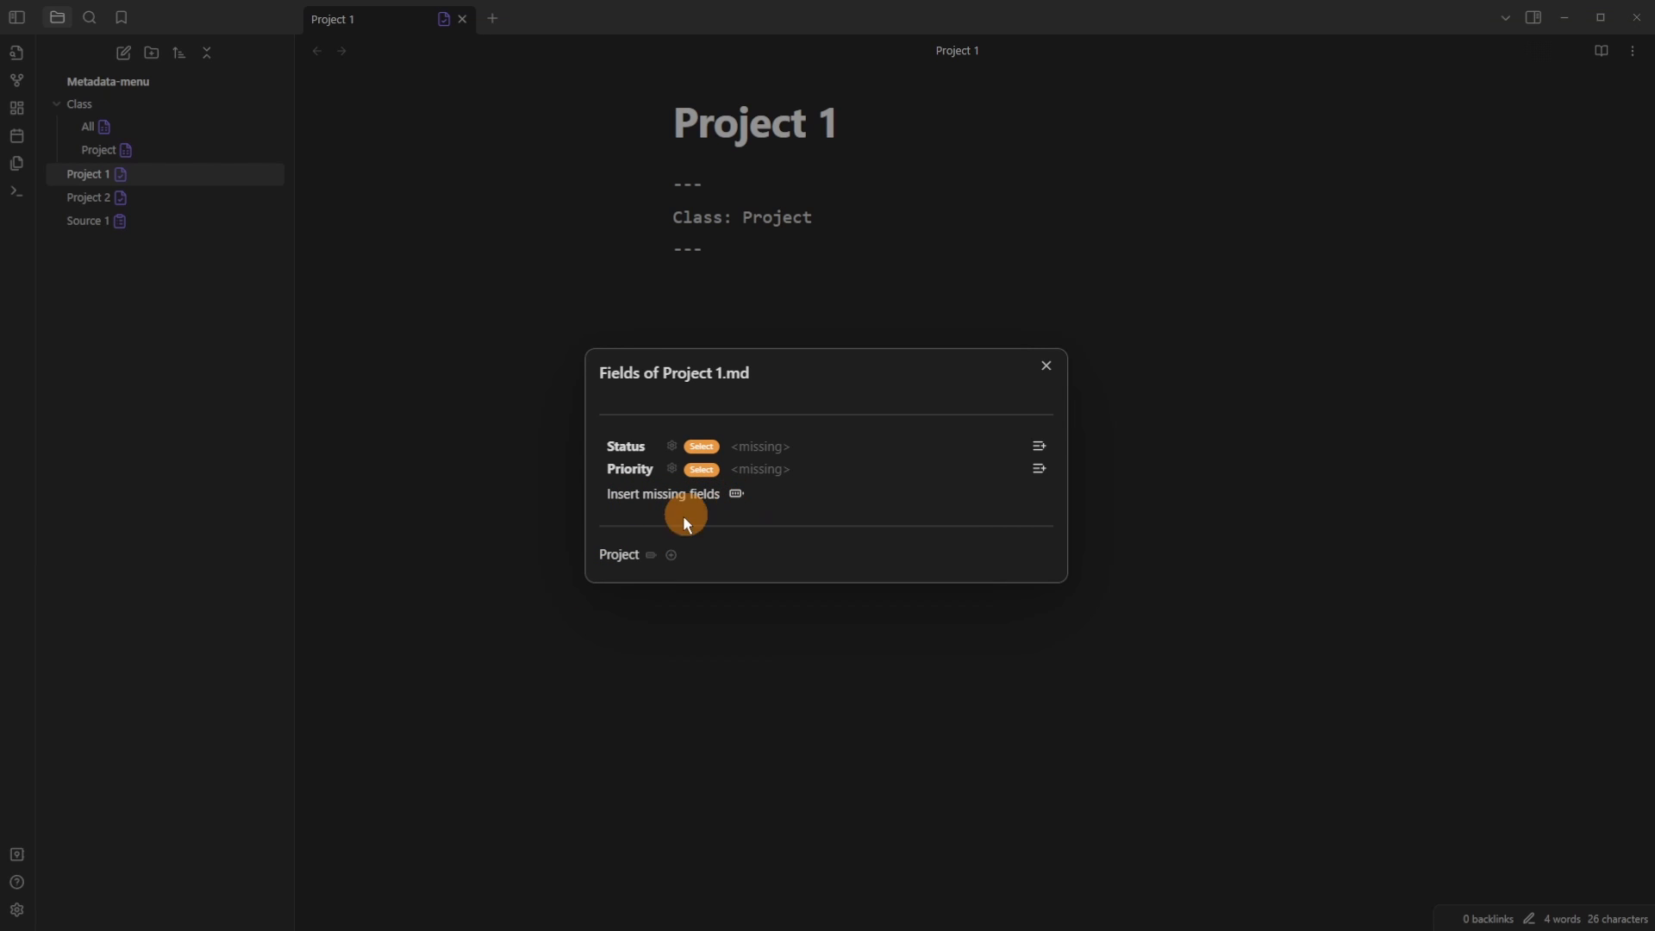
{"action": "left_click", "coordinate": [650, 554]}
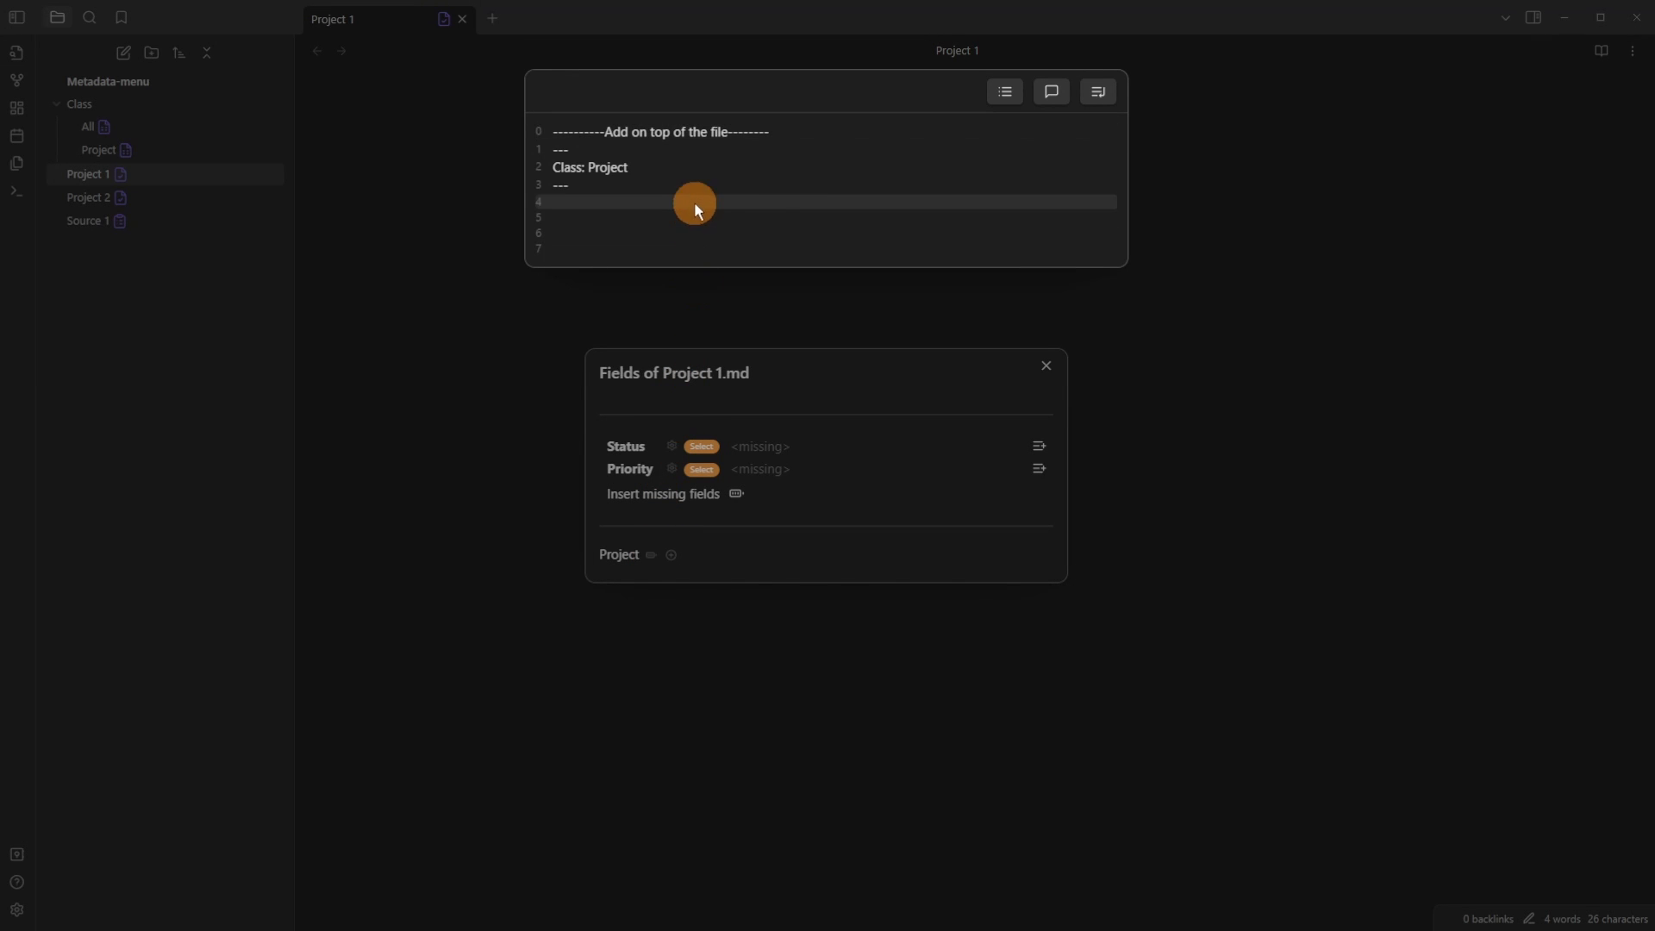
{"action": "left_click", "coordinate": [1106, 98]}
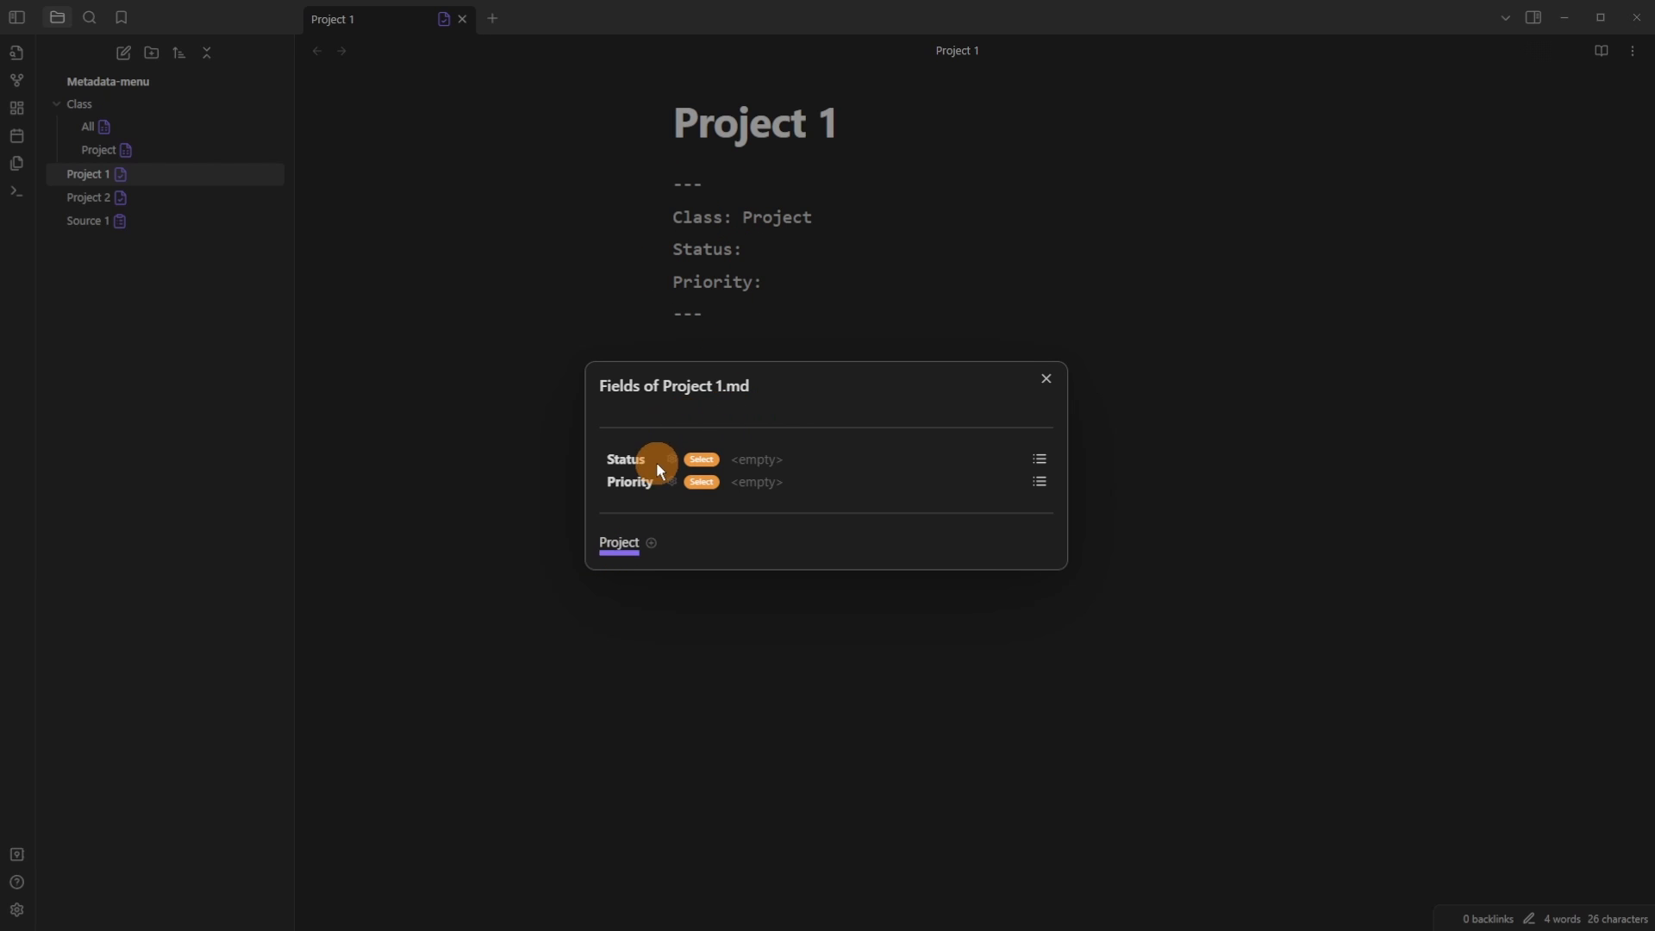
Step: Add a Type field to the Project fileClass accepting a single value from the list Video, Blog, Podcast
{"action": "left_click", "coordinate": [652, 540]}
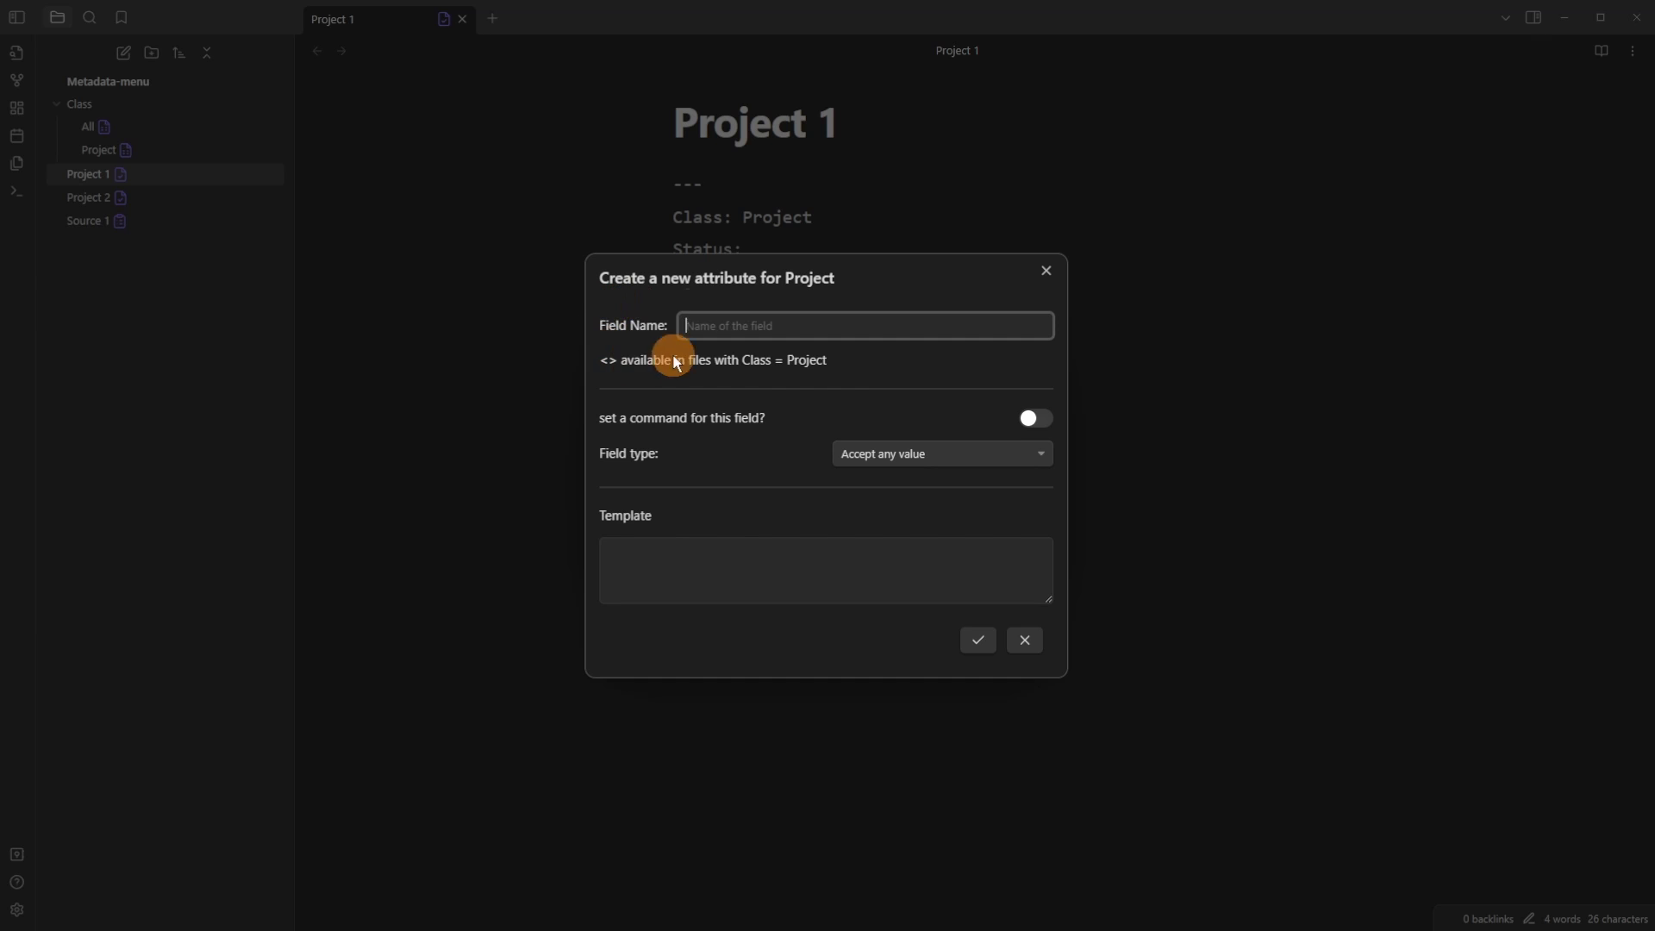
{"action": "type", "text": "Type"}
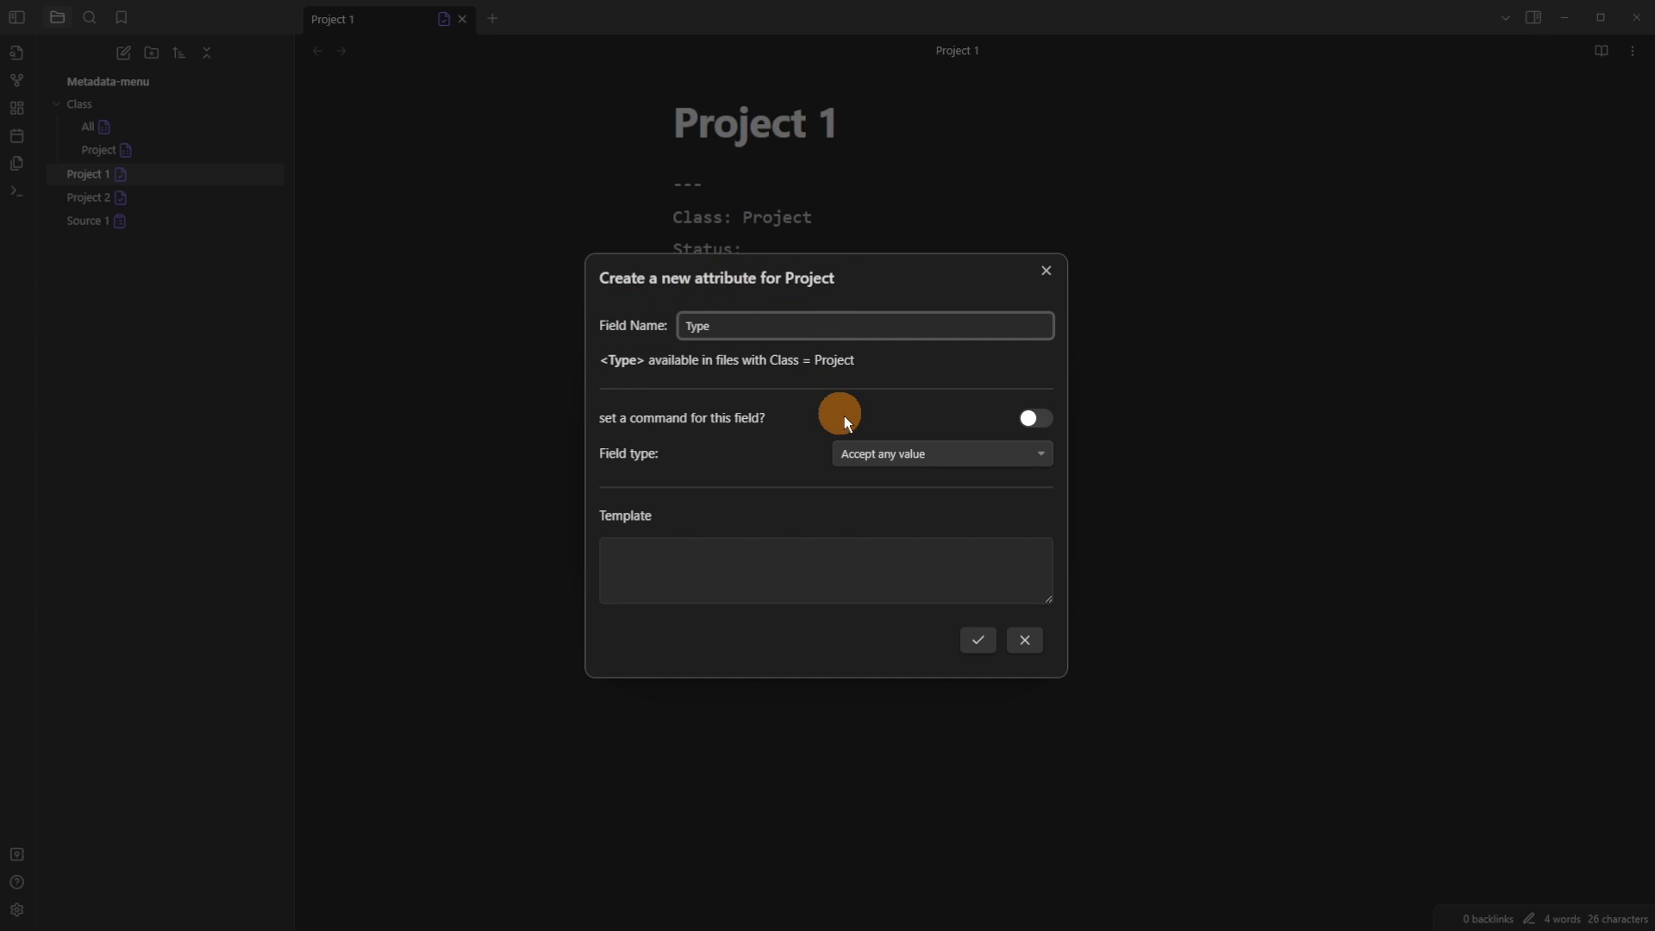
{"action": "left_click", "coordinate": [934, 454]}
{"action": "left_click", "coordinate": [905, 492]}
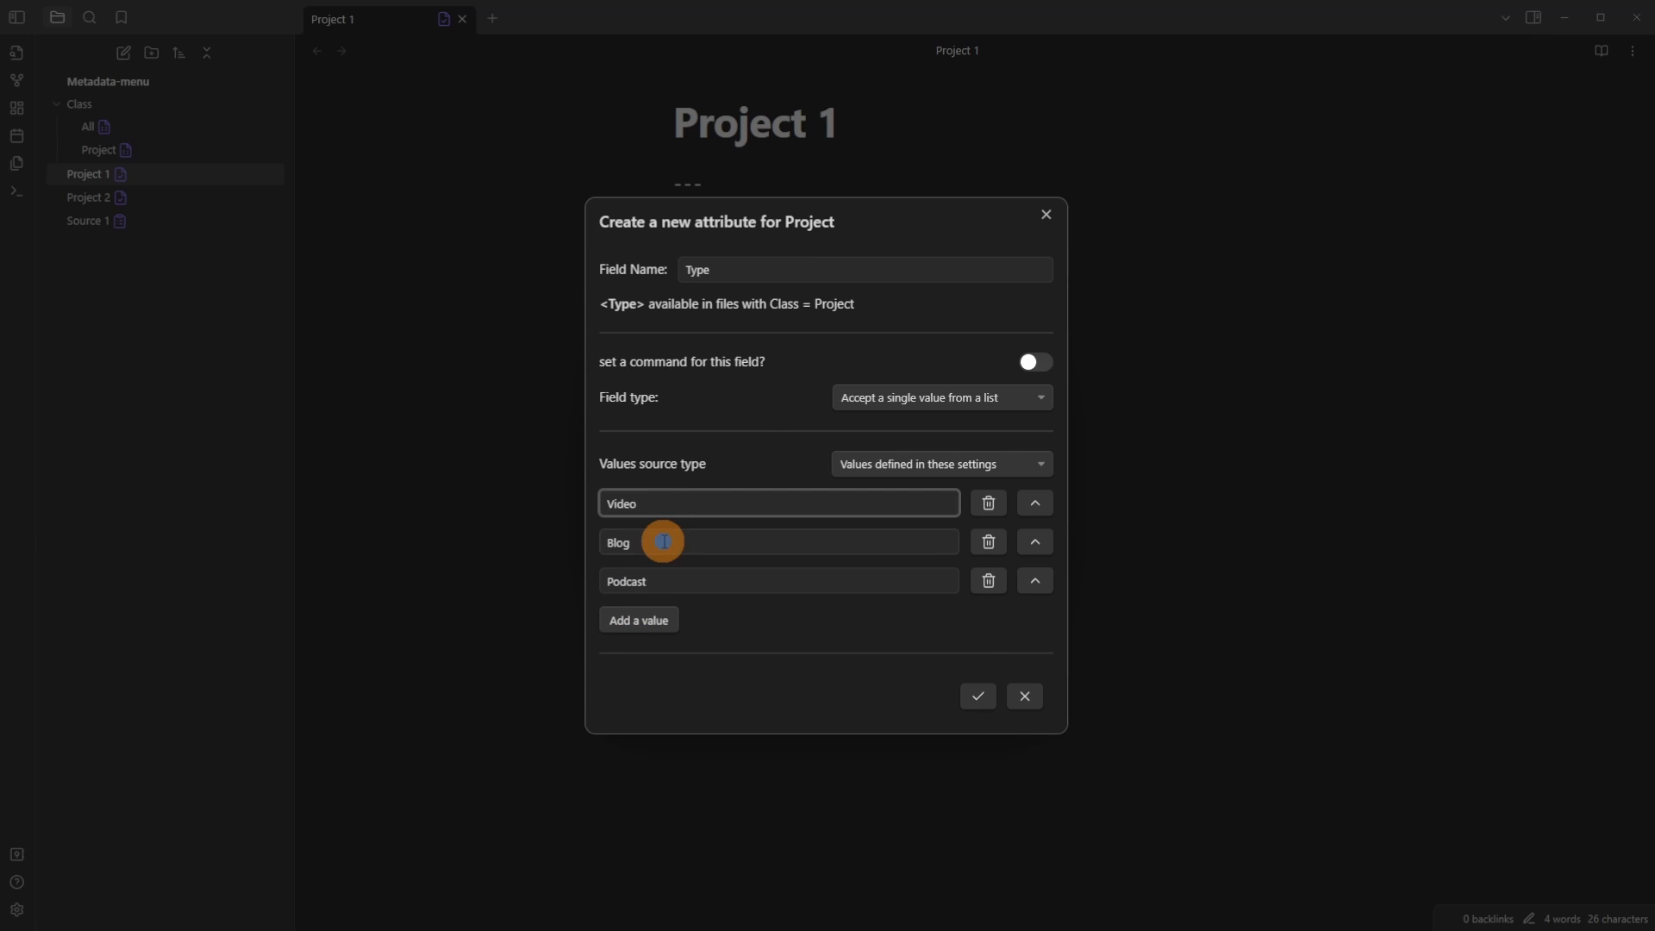
{"action": "left_click", "coordinate": [664, 541]}
{"action": "left_click", "coordinate": [658, 580]}
{"action": "left_click", "coordinate": [998, 709]}
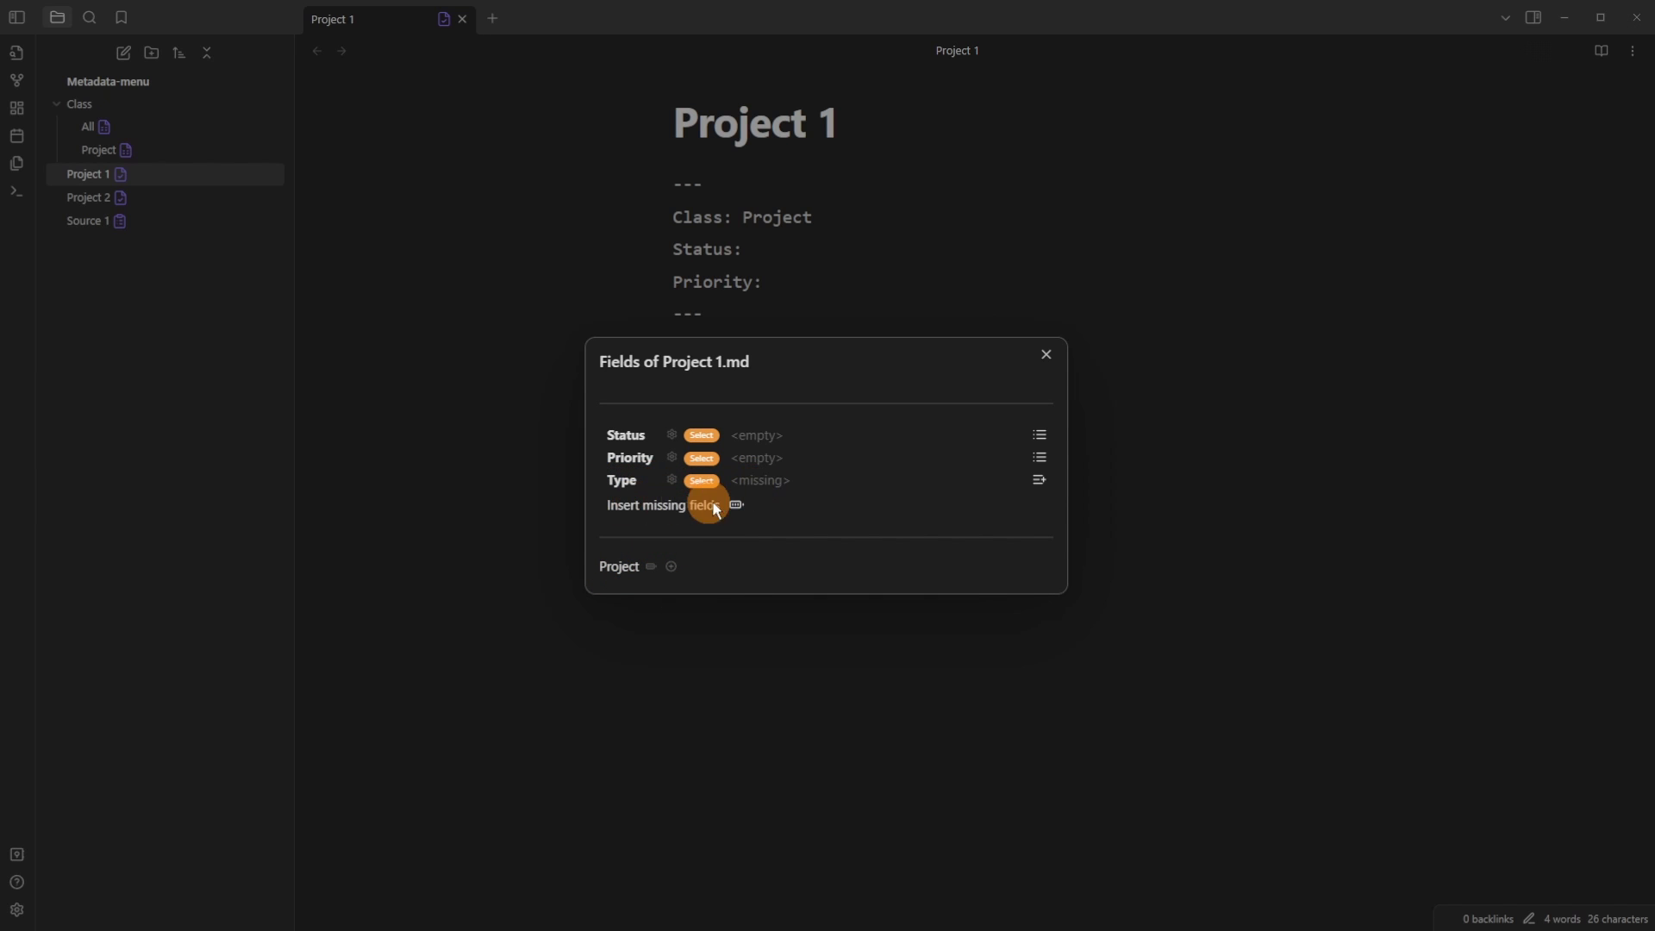
Step: Insert the missing Type field into the frontmatter of Project 1
{"action": "left_click", "coordinate": [737, 507]}
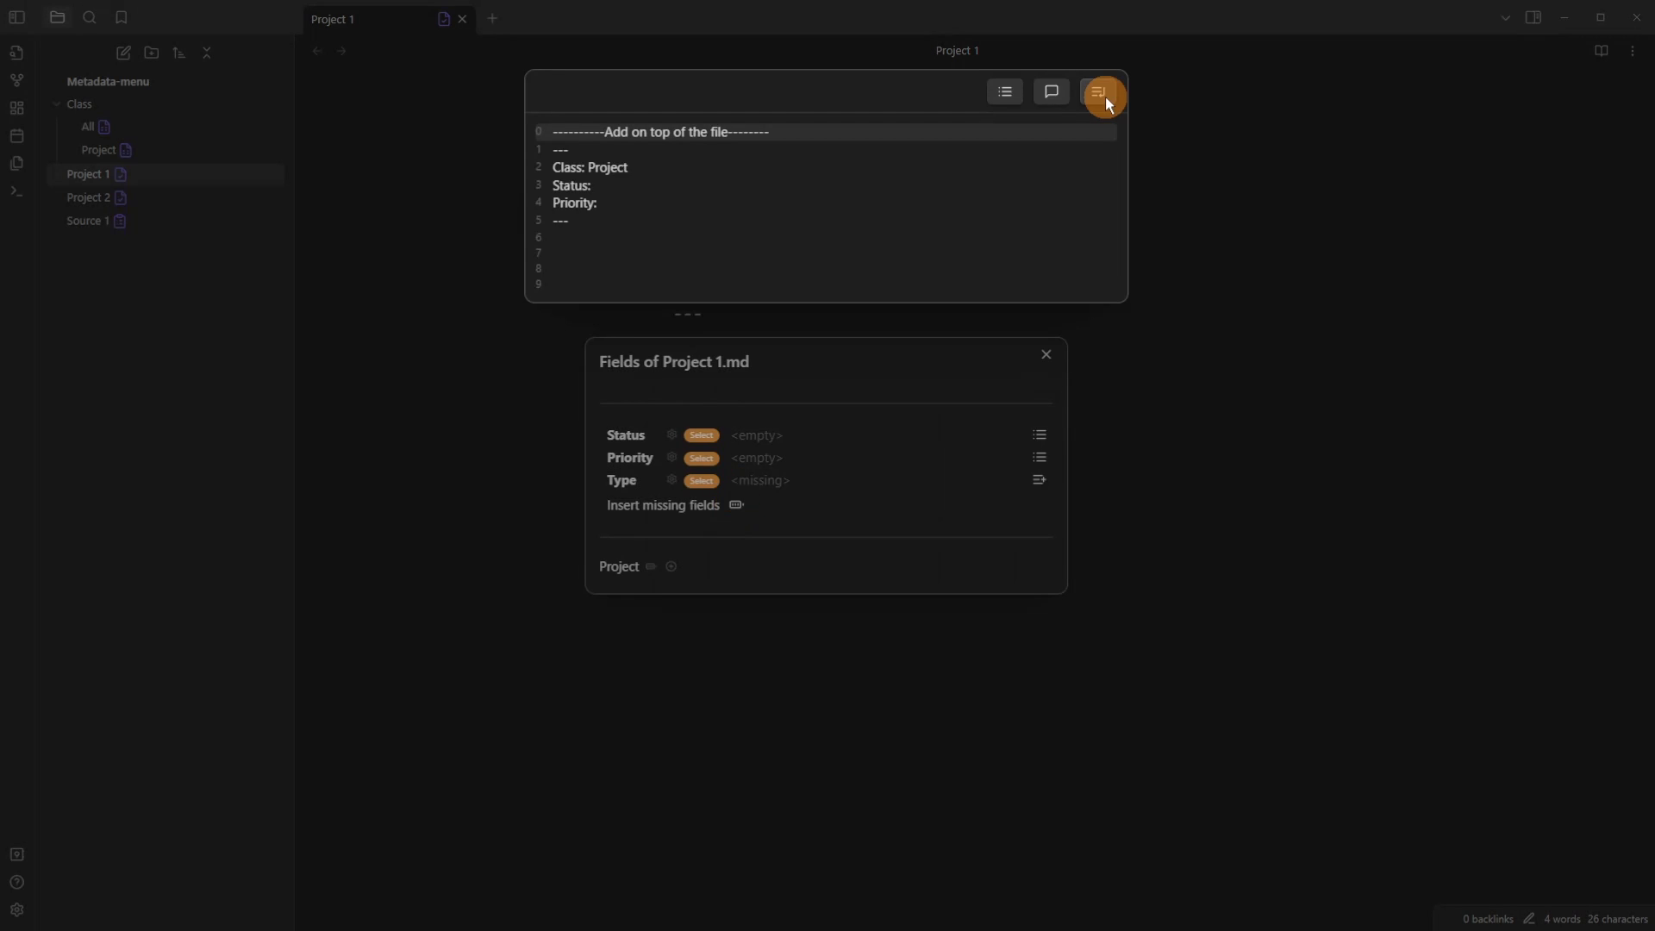
{"action": "left_click", "coordinate": [1105, 97]}
{"action": "left_click", "coordinate": [882, 178]}
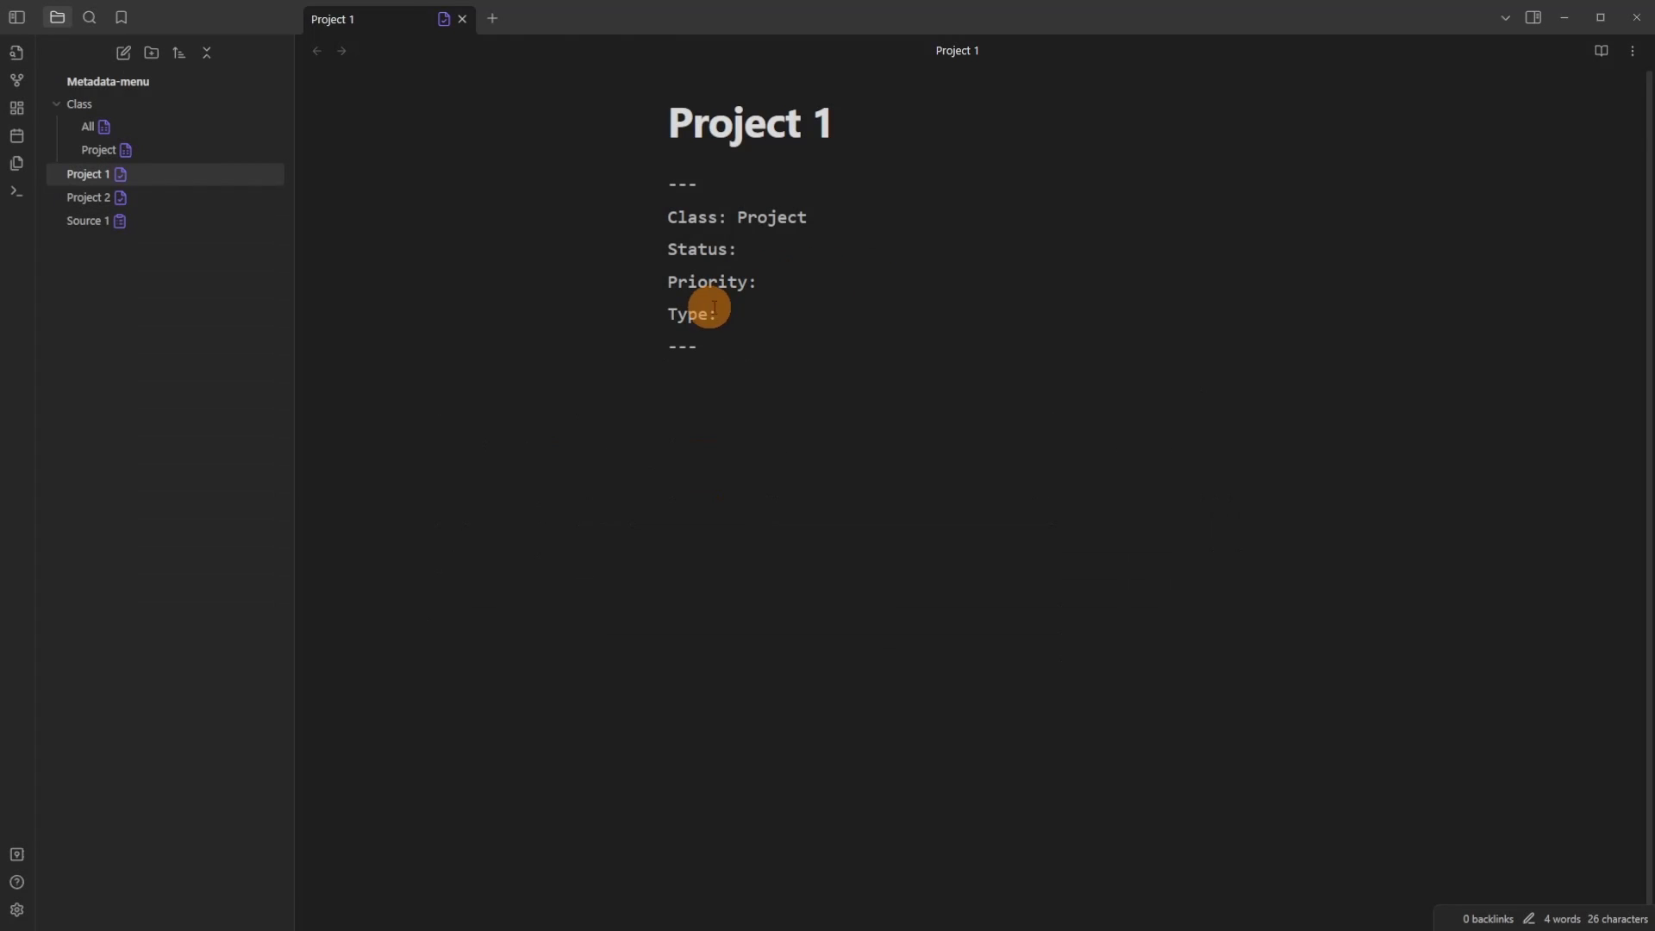
Step: Set Project 1's Type to Blog, Priority to Medium and Status to To do from the suggested values
{"action": "left_click", "coordinate": [874, 332]}
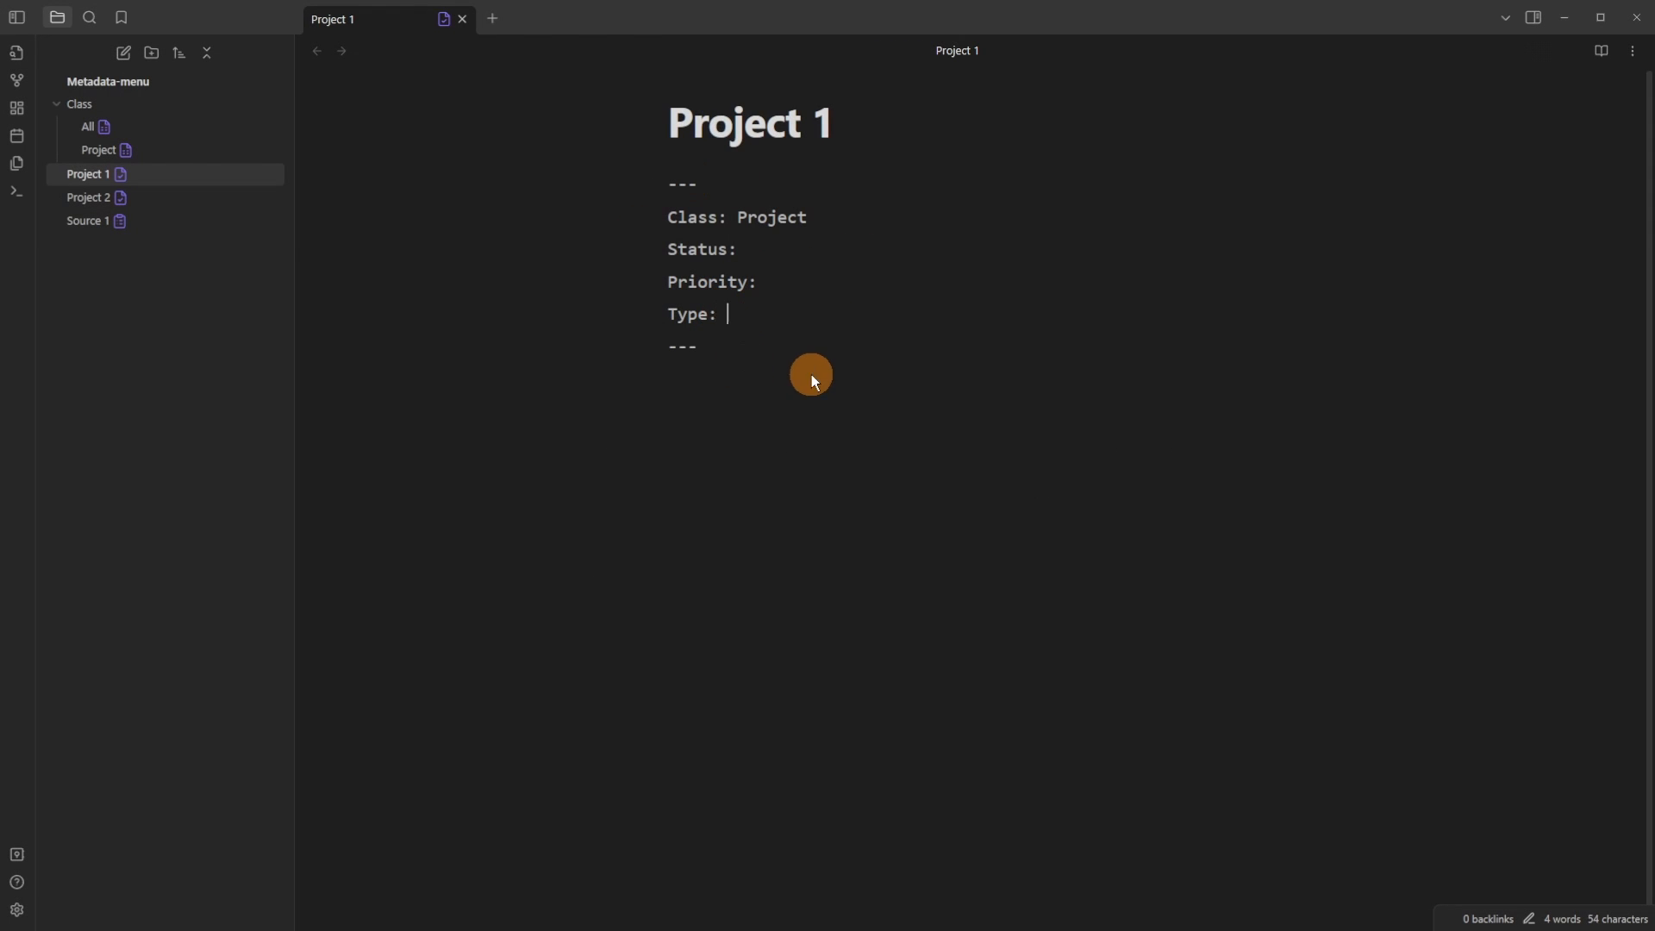
{"action": "left_click", "coordinate": [813, 379]}
{"action": "left_click", "coordinate": [799, 280]}
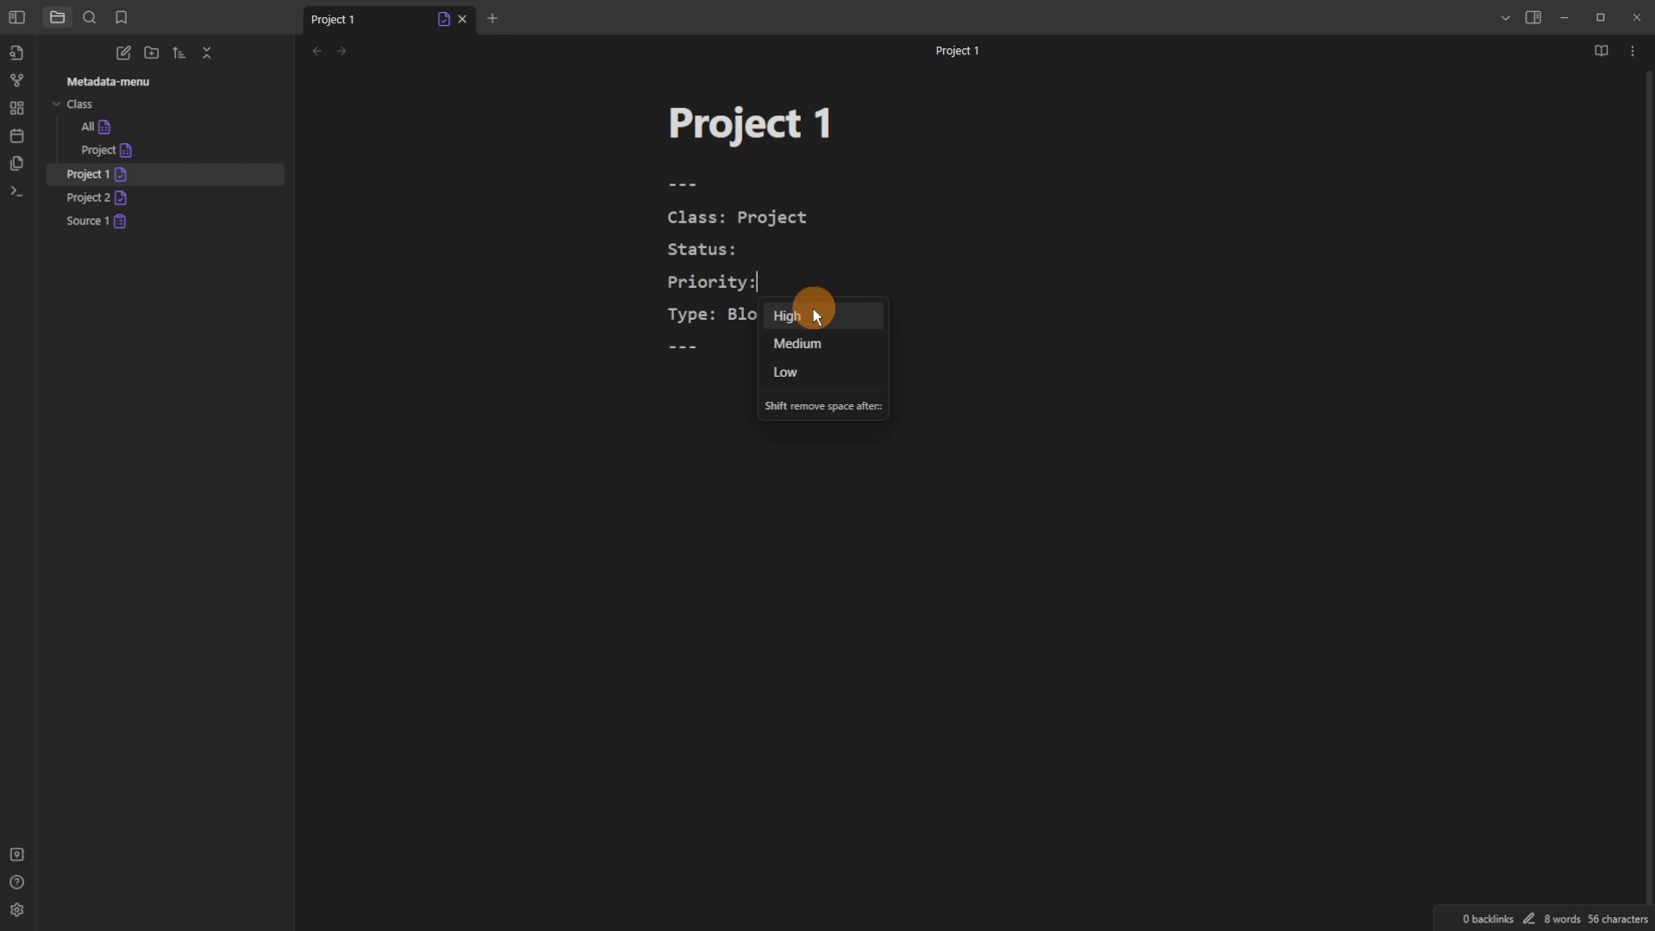
{"action": "left_click", "coordinate": [826, 344]}
{"action": "left_click", "coordinate": [763, 251]}
{"action": "key", "text": "BackSpace"}
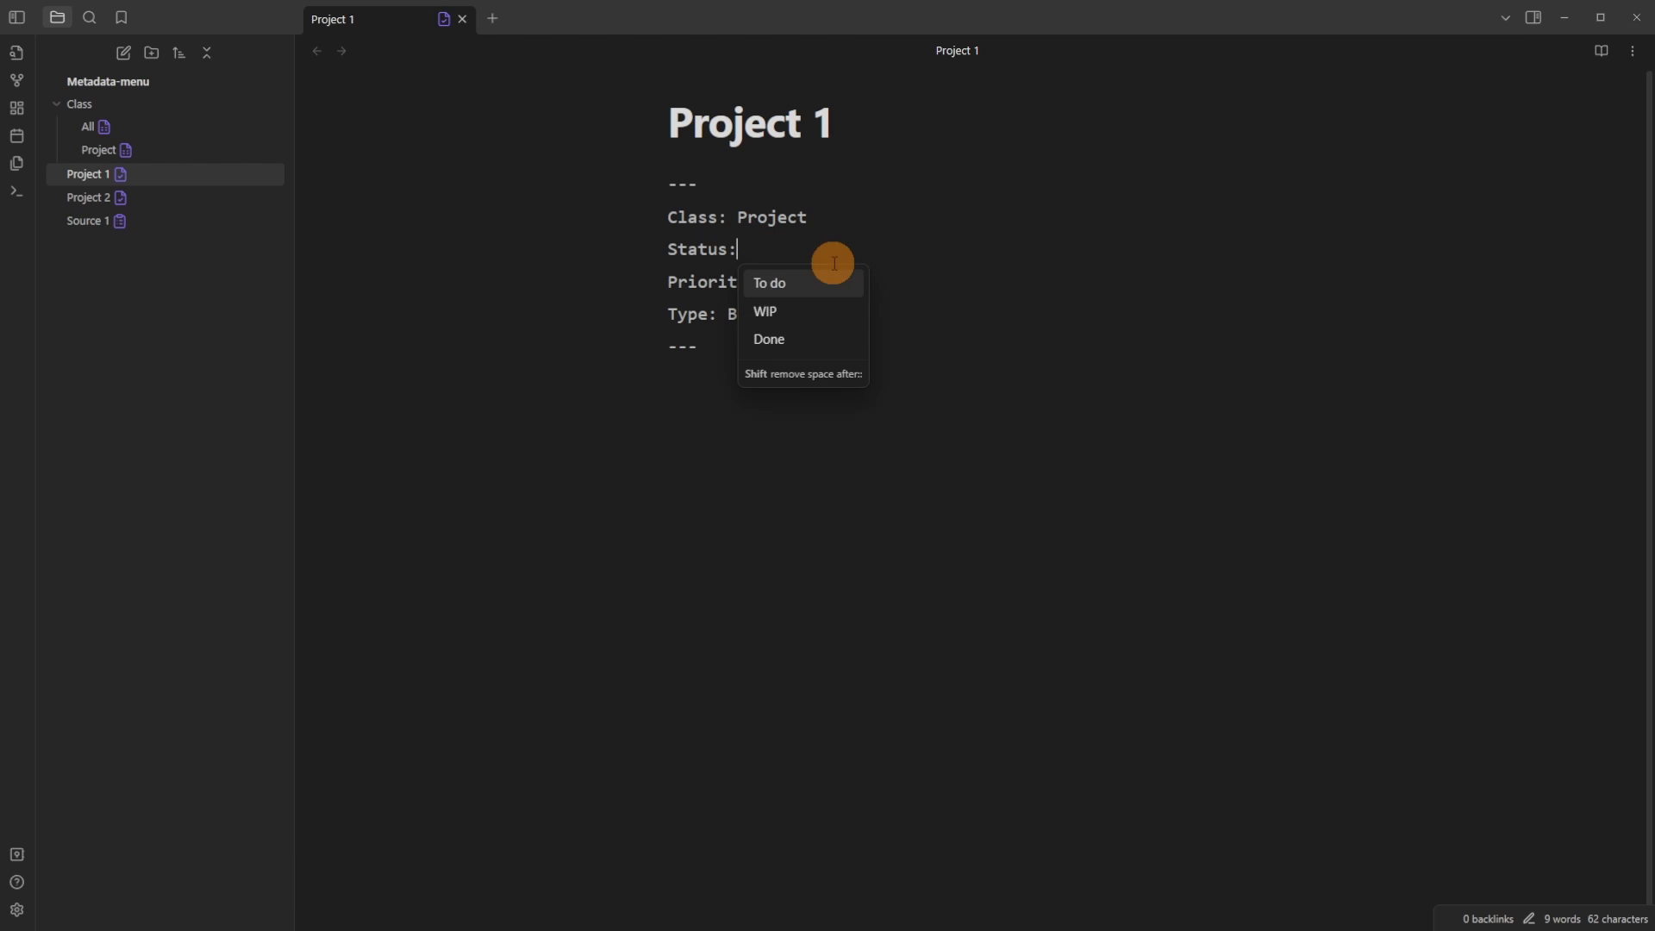
{"action": "left_click", "coordinate": [807, 289]}
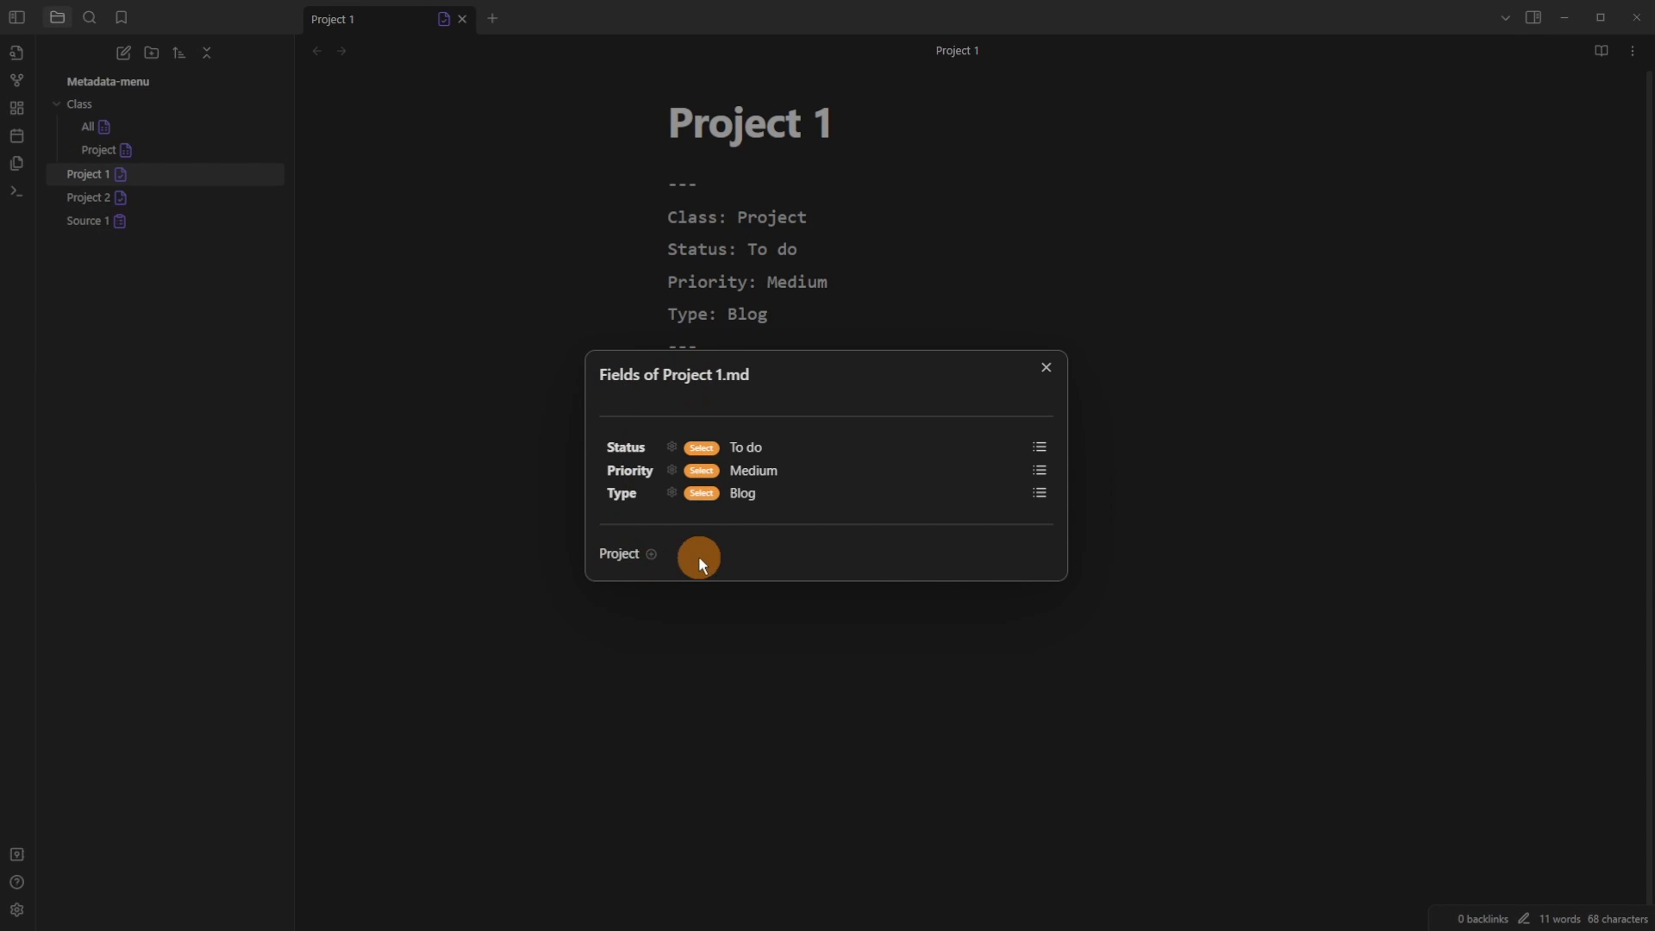
Step: Review the Project fileClass's table of notes beside Project 1, and open its fileClass settings
{"action": "left_click", "coordinate": [746, 557]}
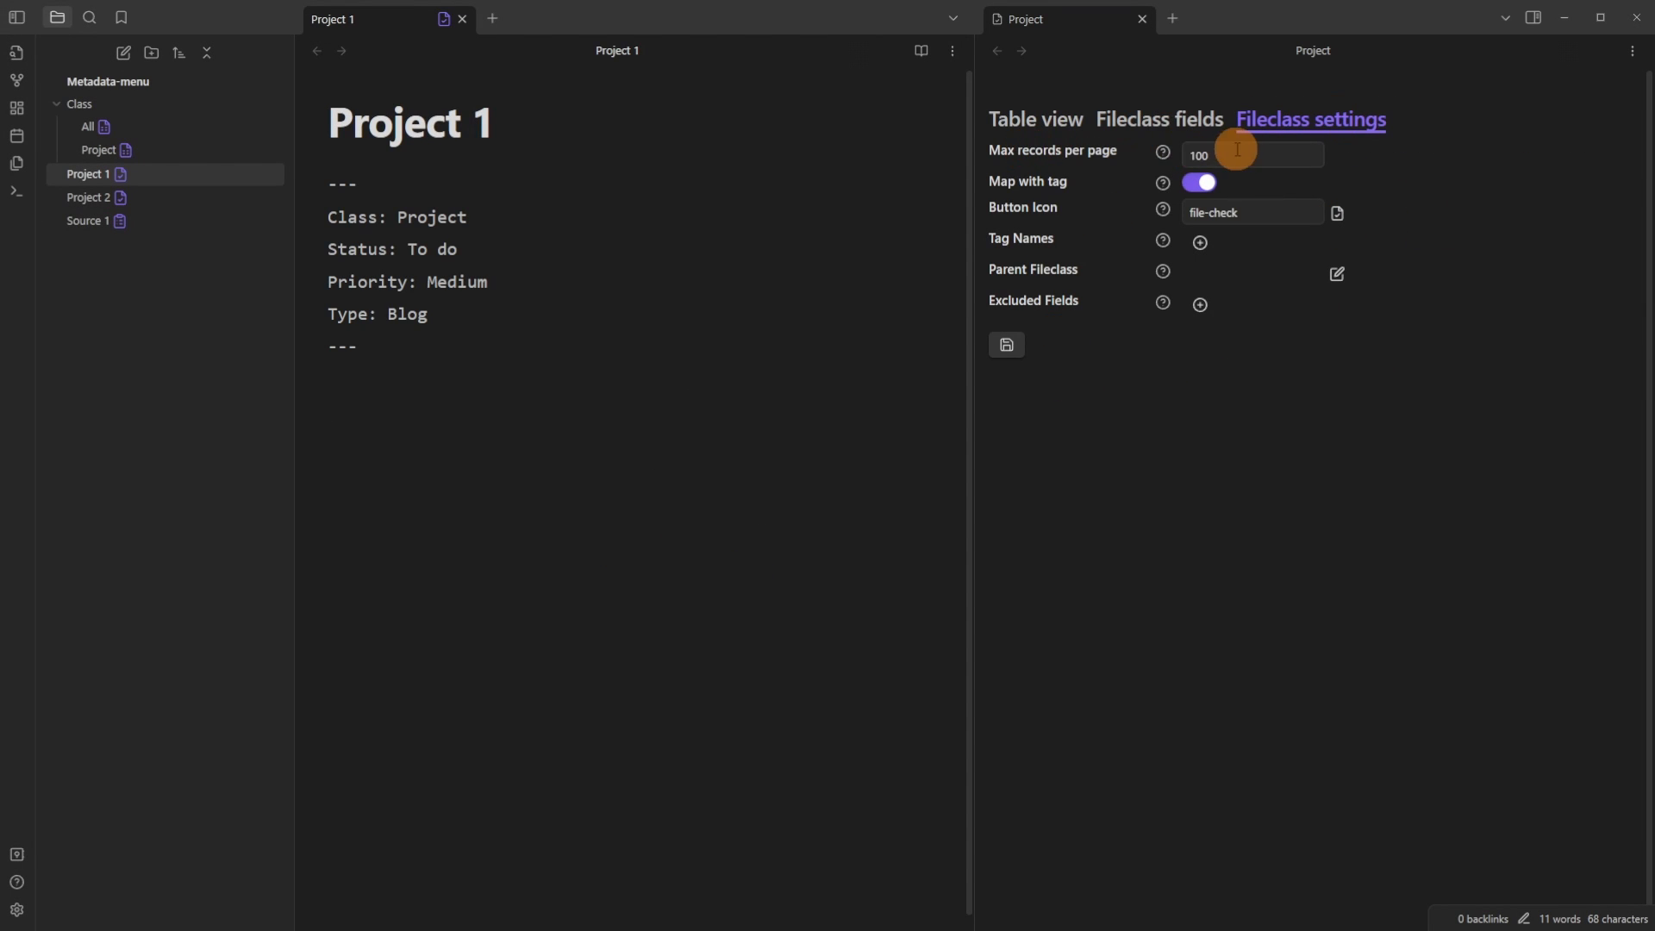
{"action": "left_click", "coordinate": [1045, 130]}
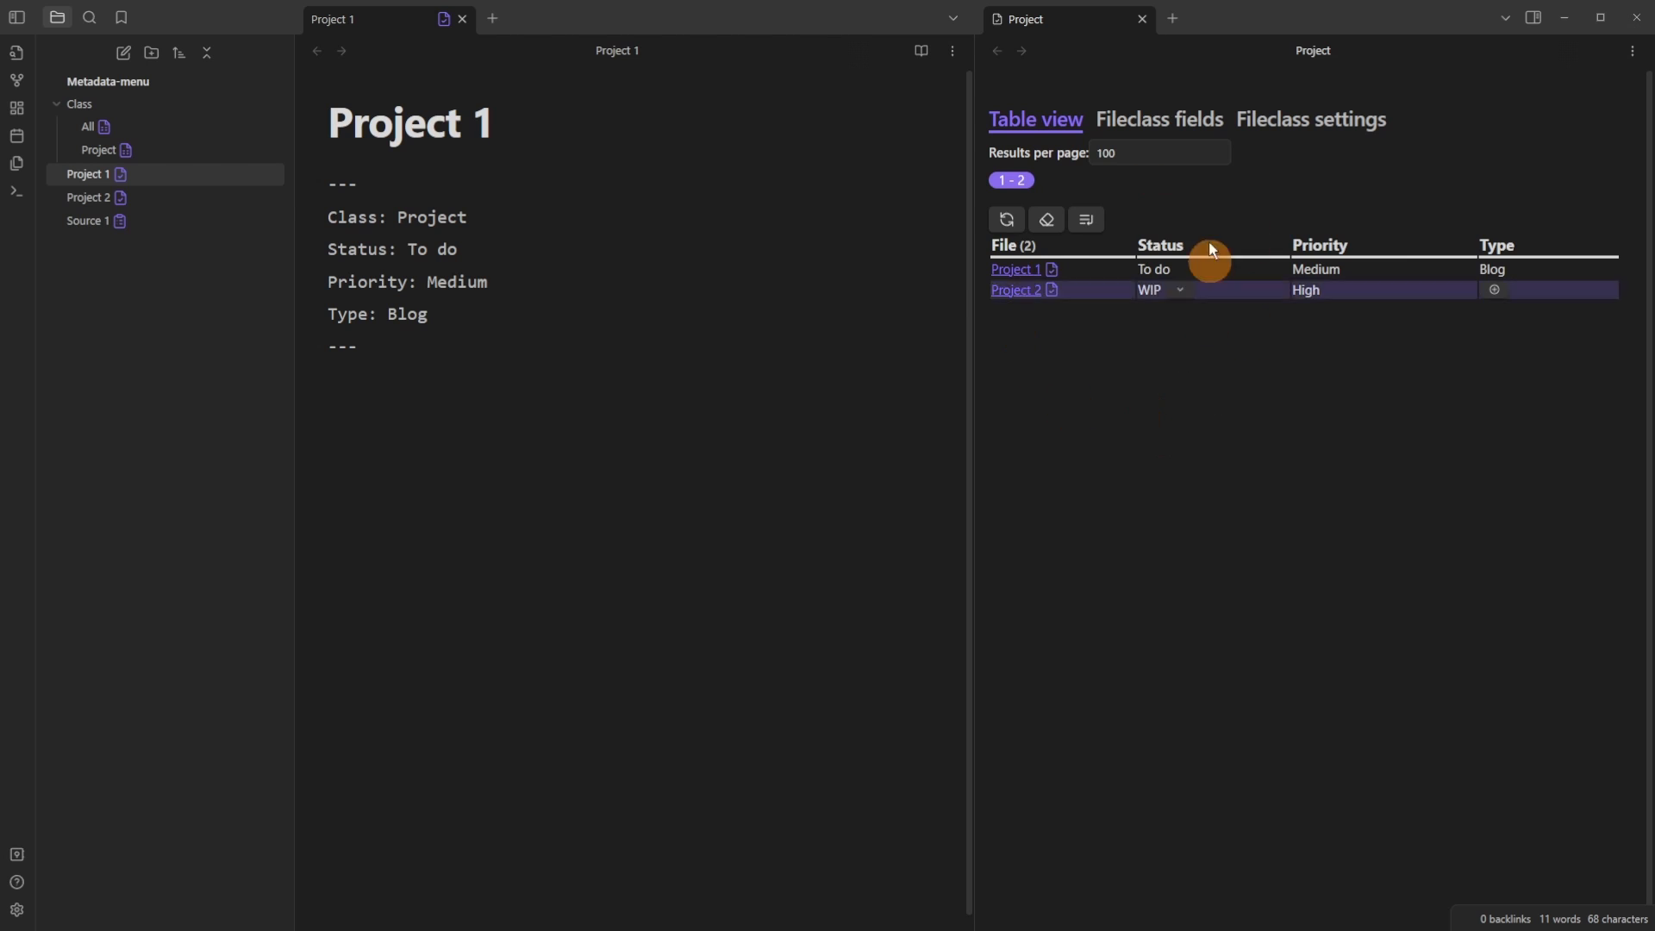
{"action": "left_click", "coordinate": [1317, 125]}
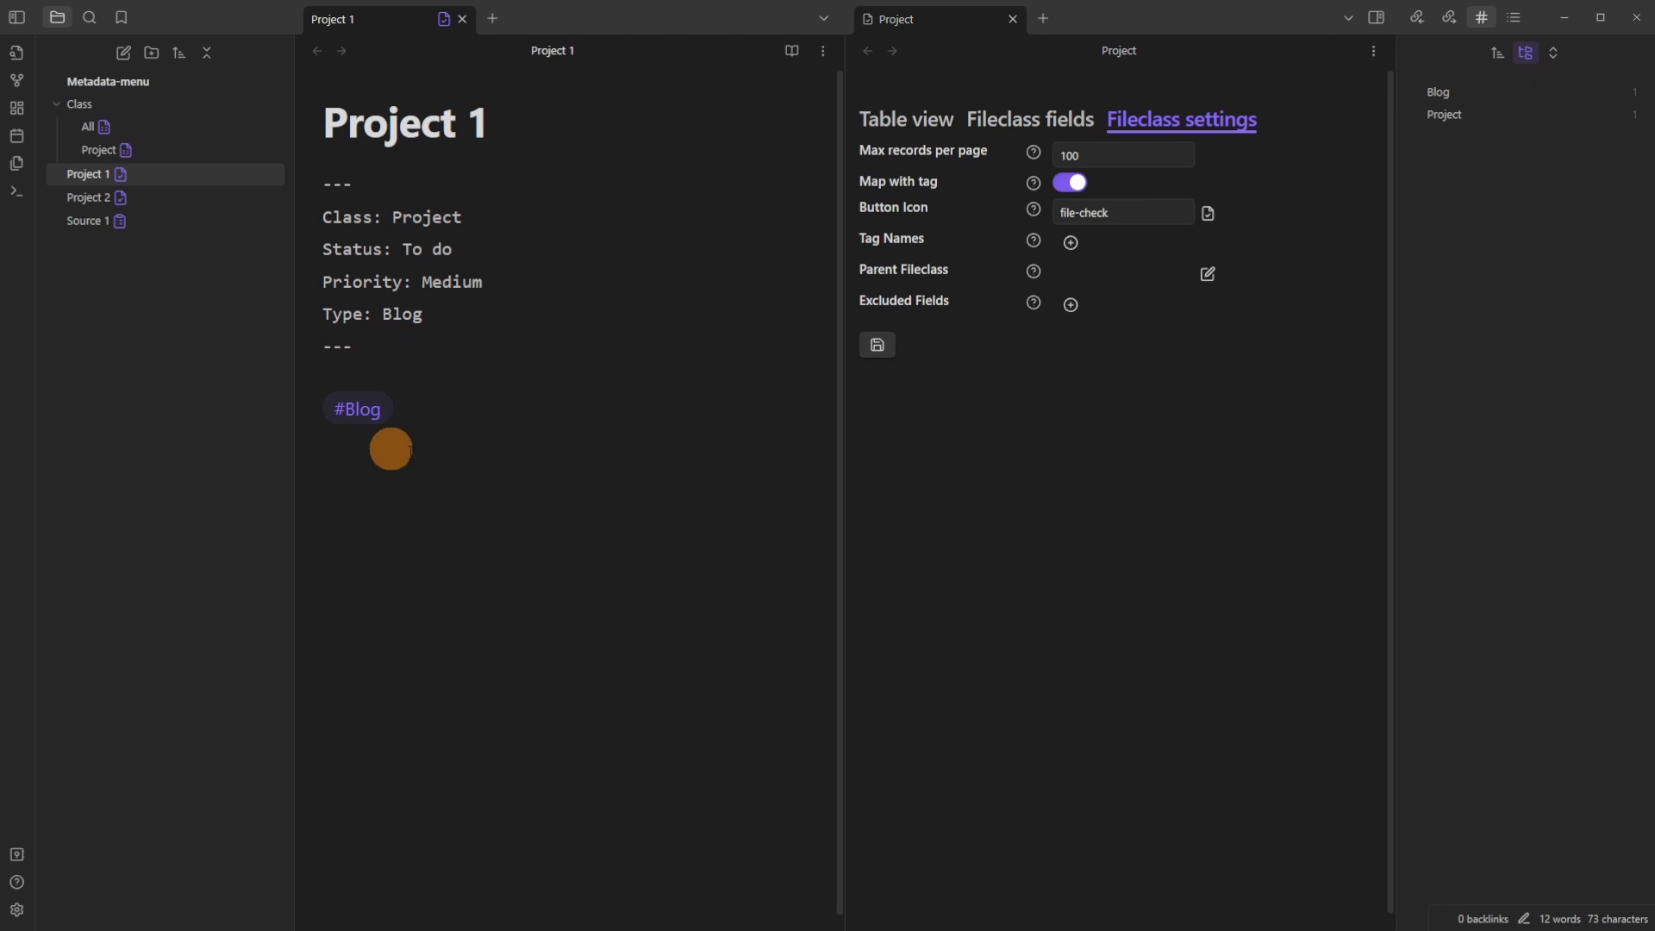
Step: Add the Blog tag to the Tag Names in the Project fileClass settings
{"action": "left_click", "coordinate": [447, 380]}
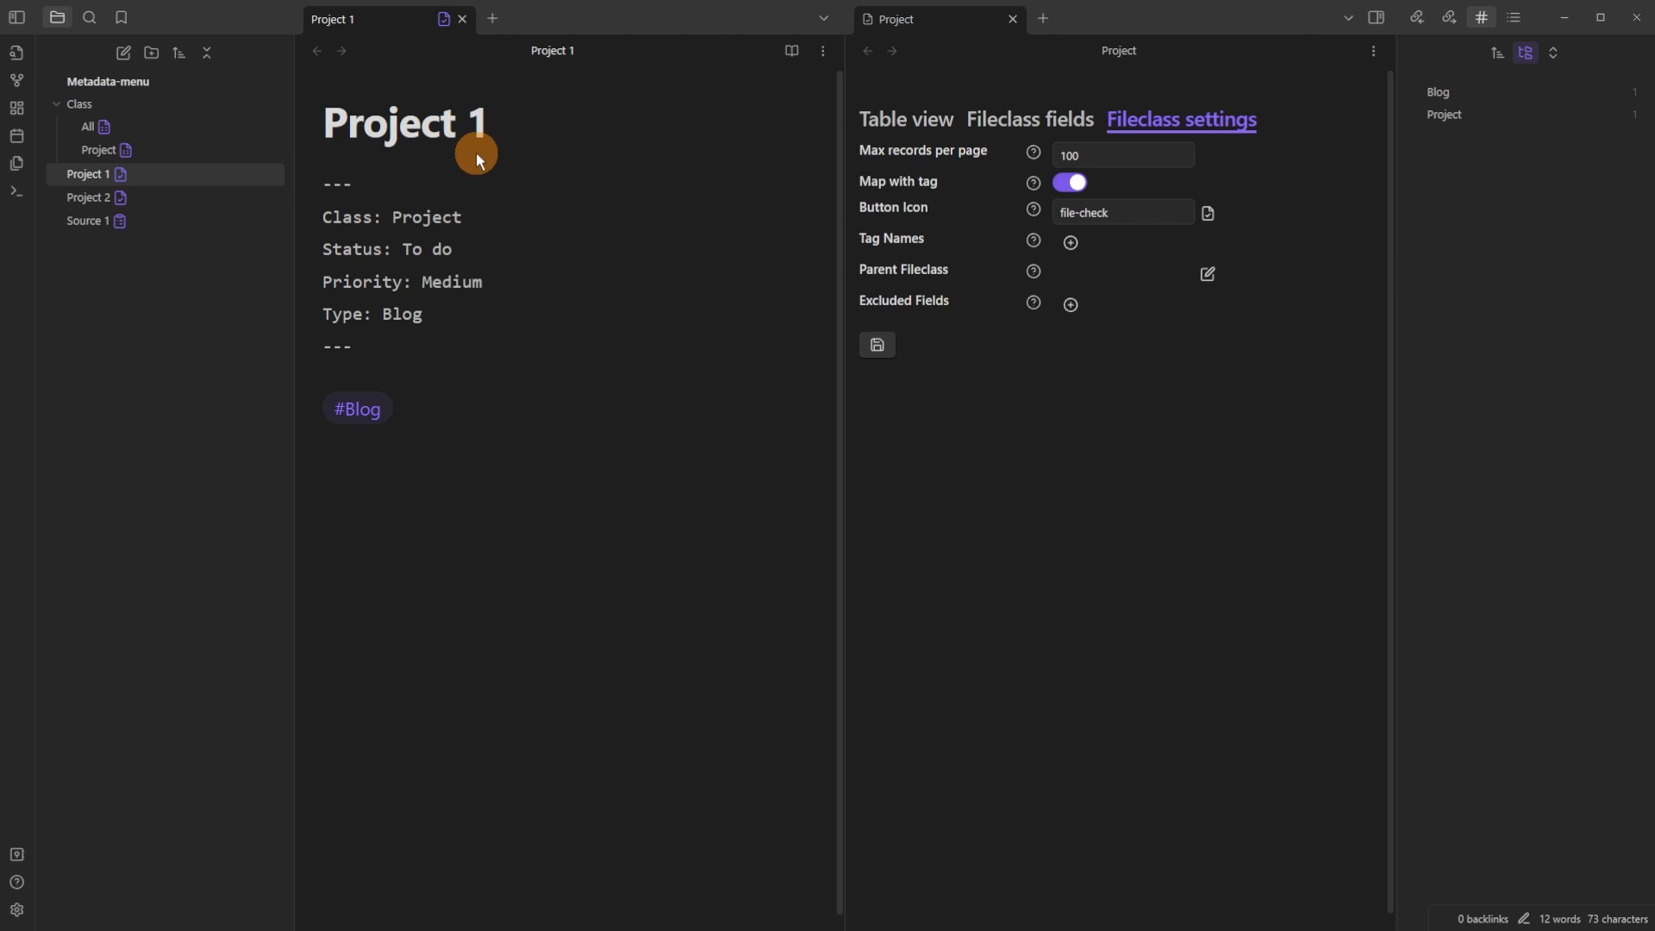
{"action": "left_click", "coordinate": [1066, 244]}
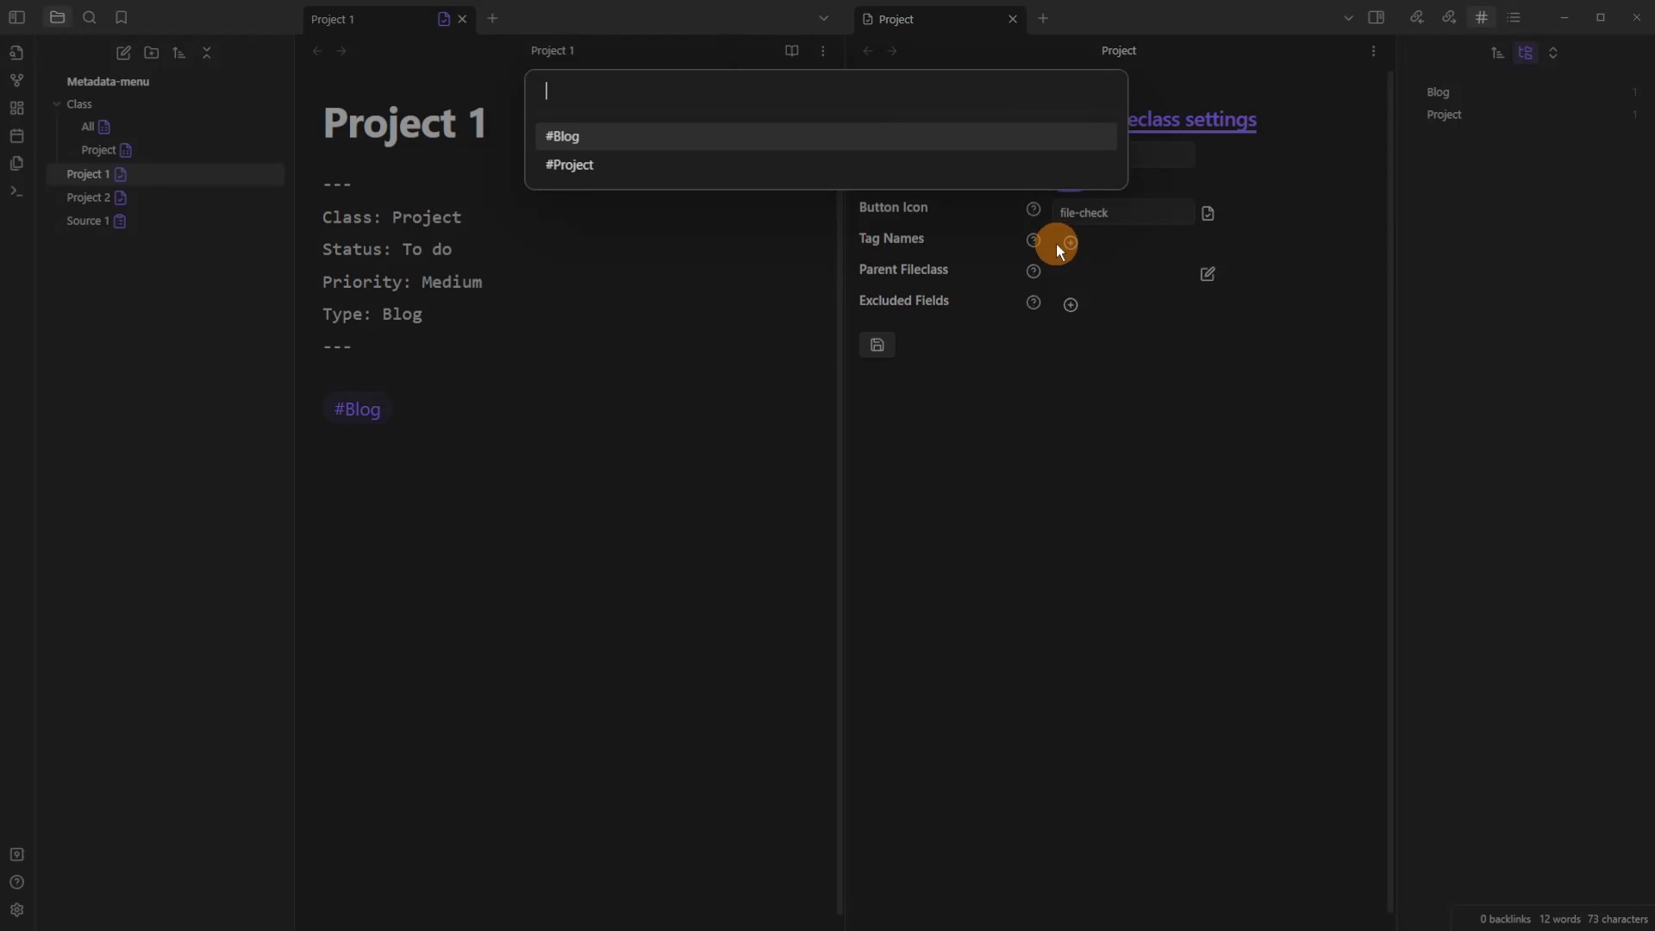
{"action": "left_click", "coordinate": [638, 138]}
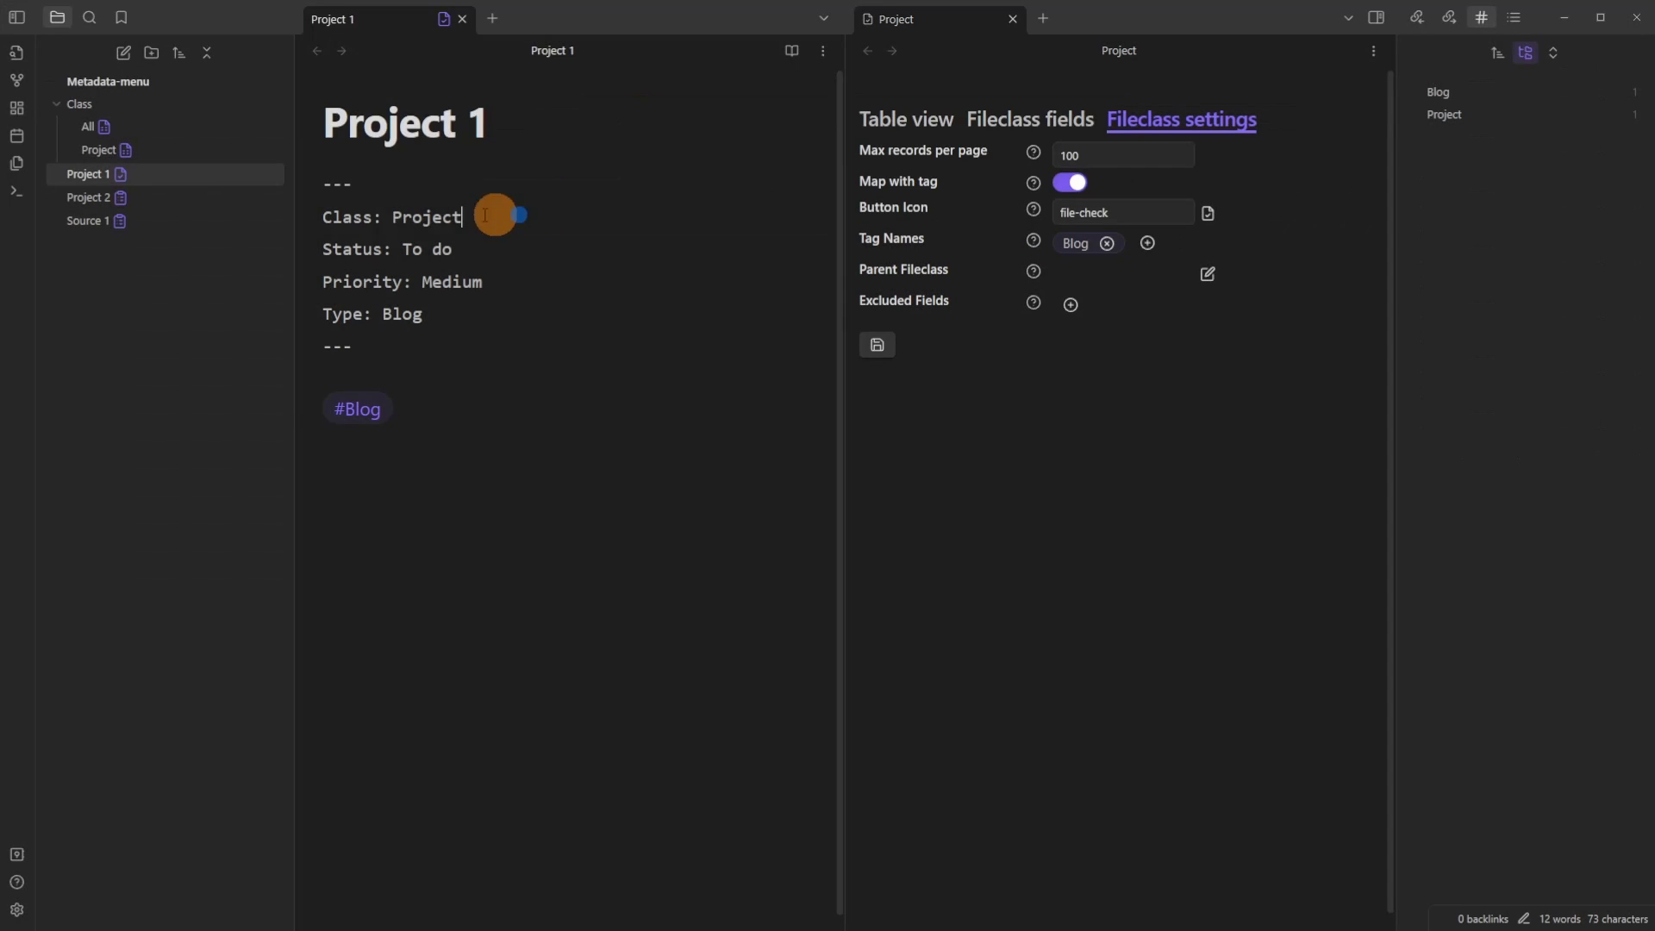
Step: Delete the Class: Project line from Project 1's frontmatter
{"action": "left_click_drag", "start_coordinate": [495, 216], "coordinate": [315, 216]}
{"action": "key", "text": "BackSpace"}
{"action": "key", "text": "BackSpace"}
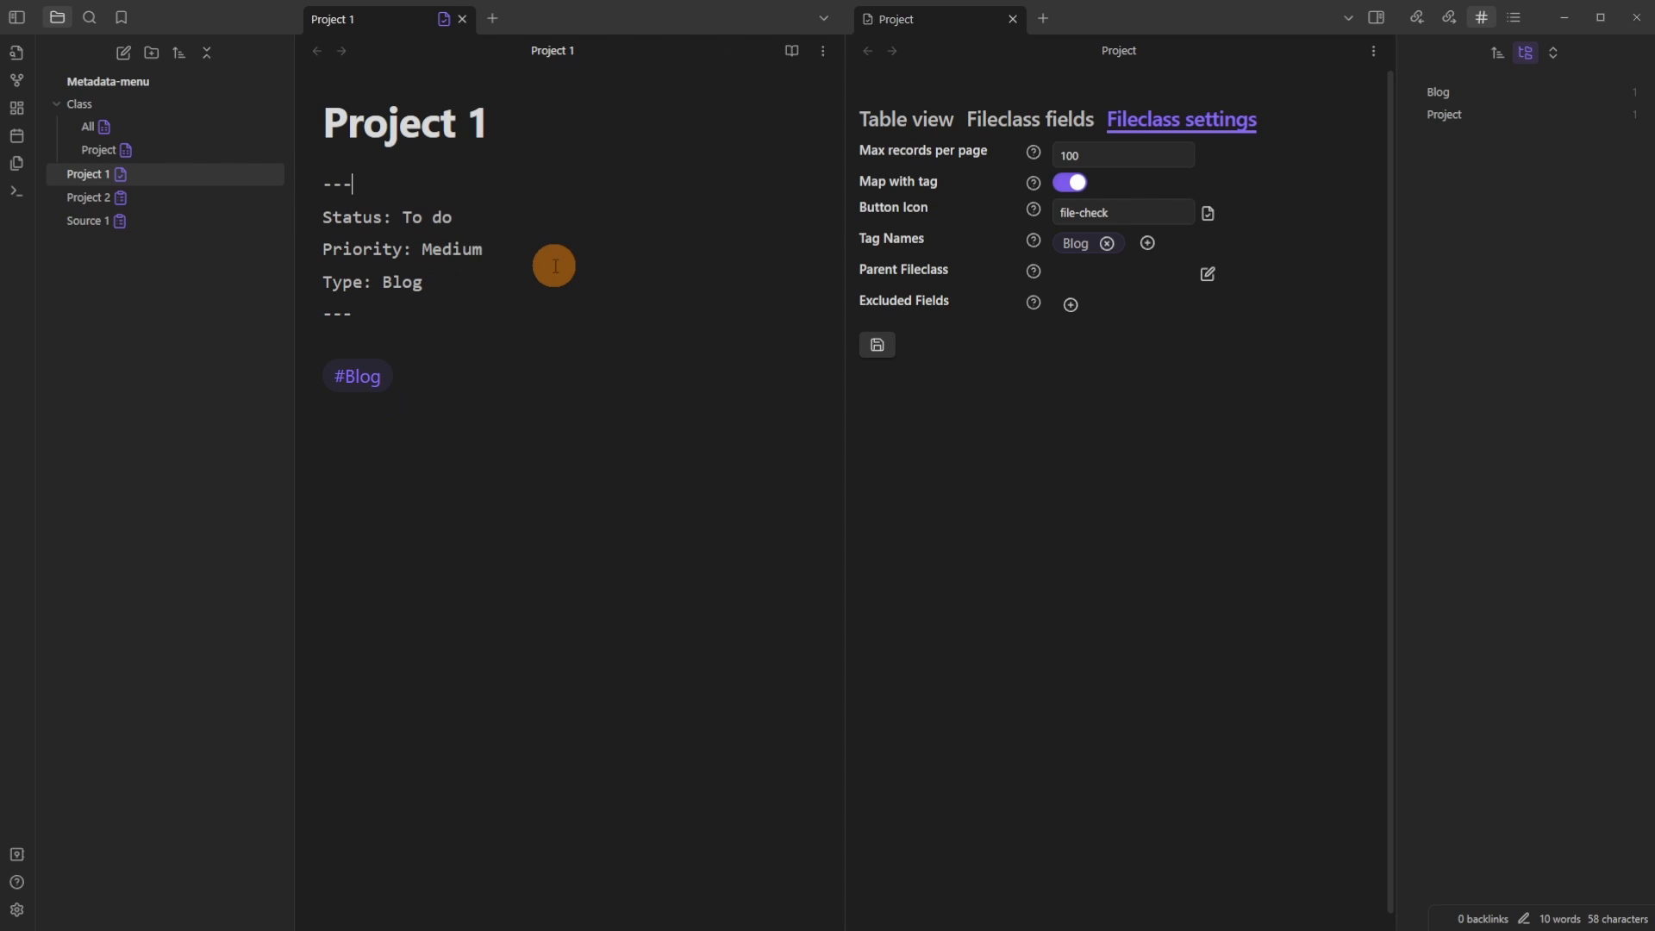
{"action": "left_click", "coordinate": [530, 282]}
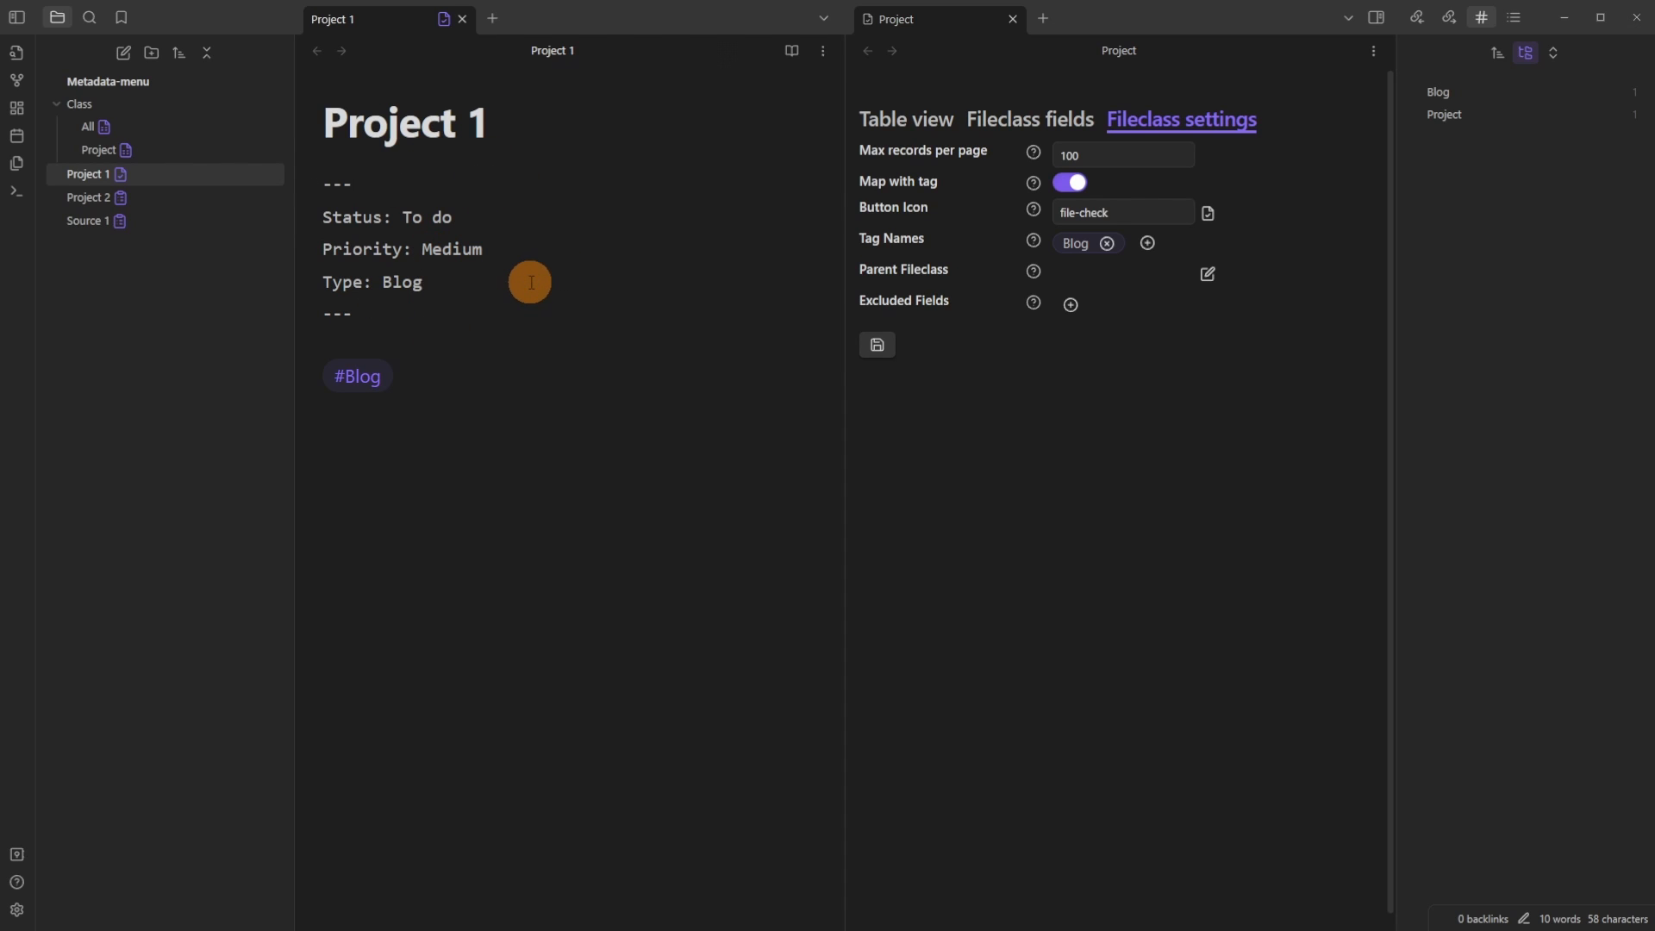
Step: Remove the #Blog tag from the body of Project 1 and put it back below the frontmatter
{"action": "left_click", "coordinate": [457, 339]}
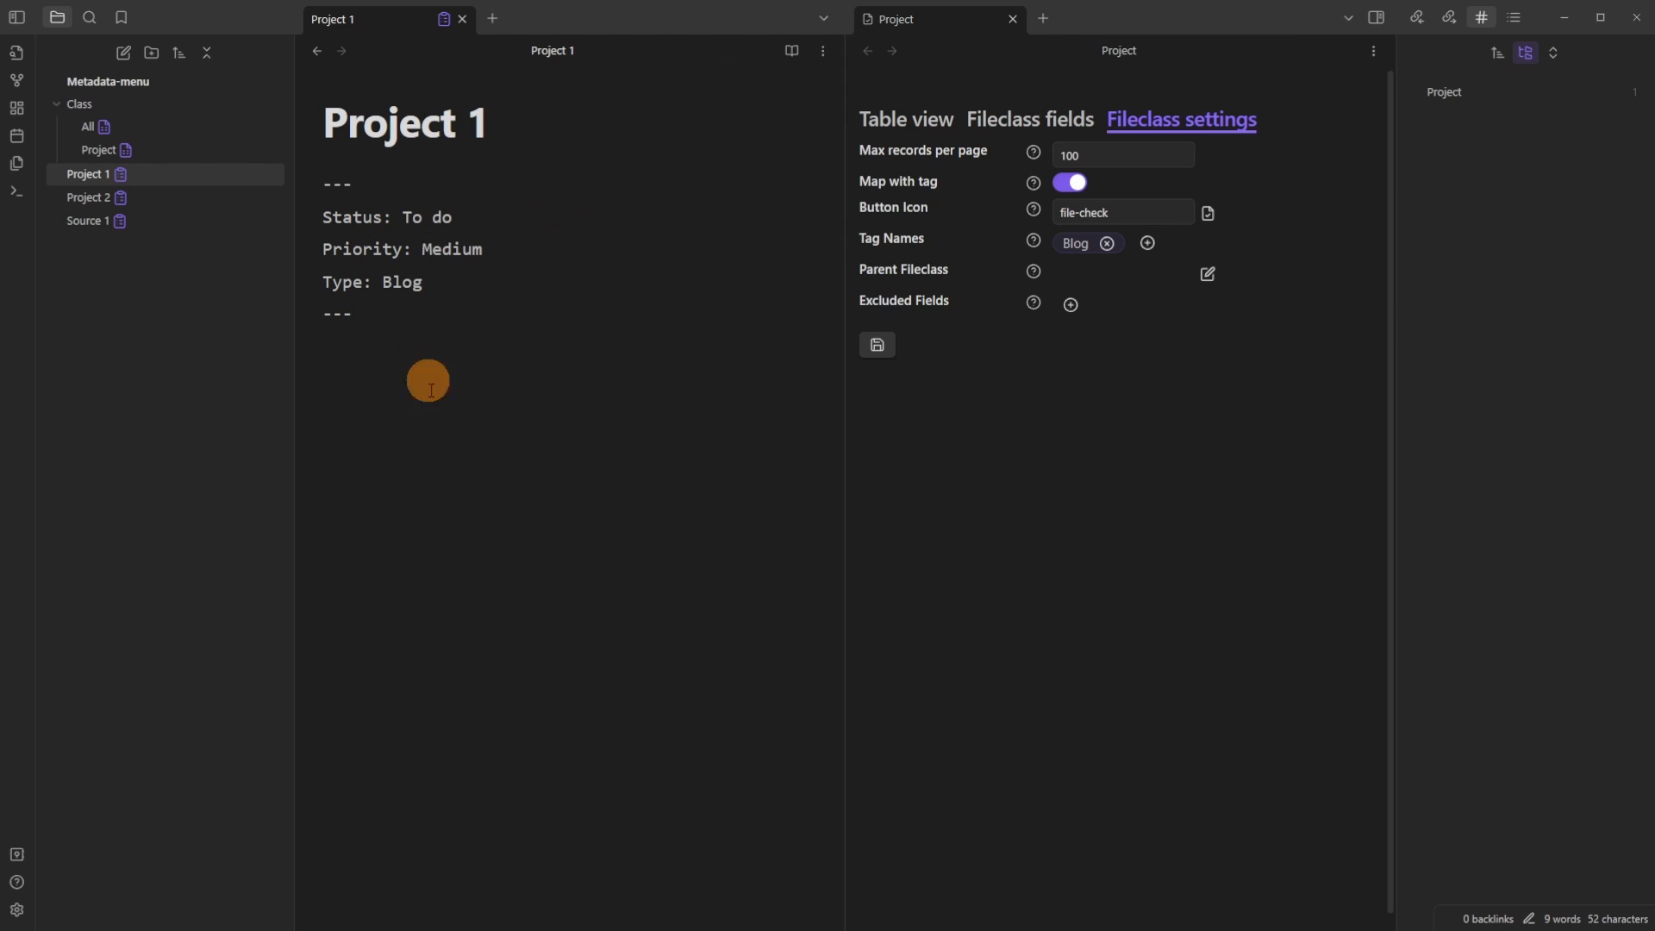
{"action": "key", "text": "Return"}
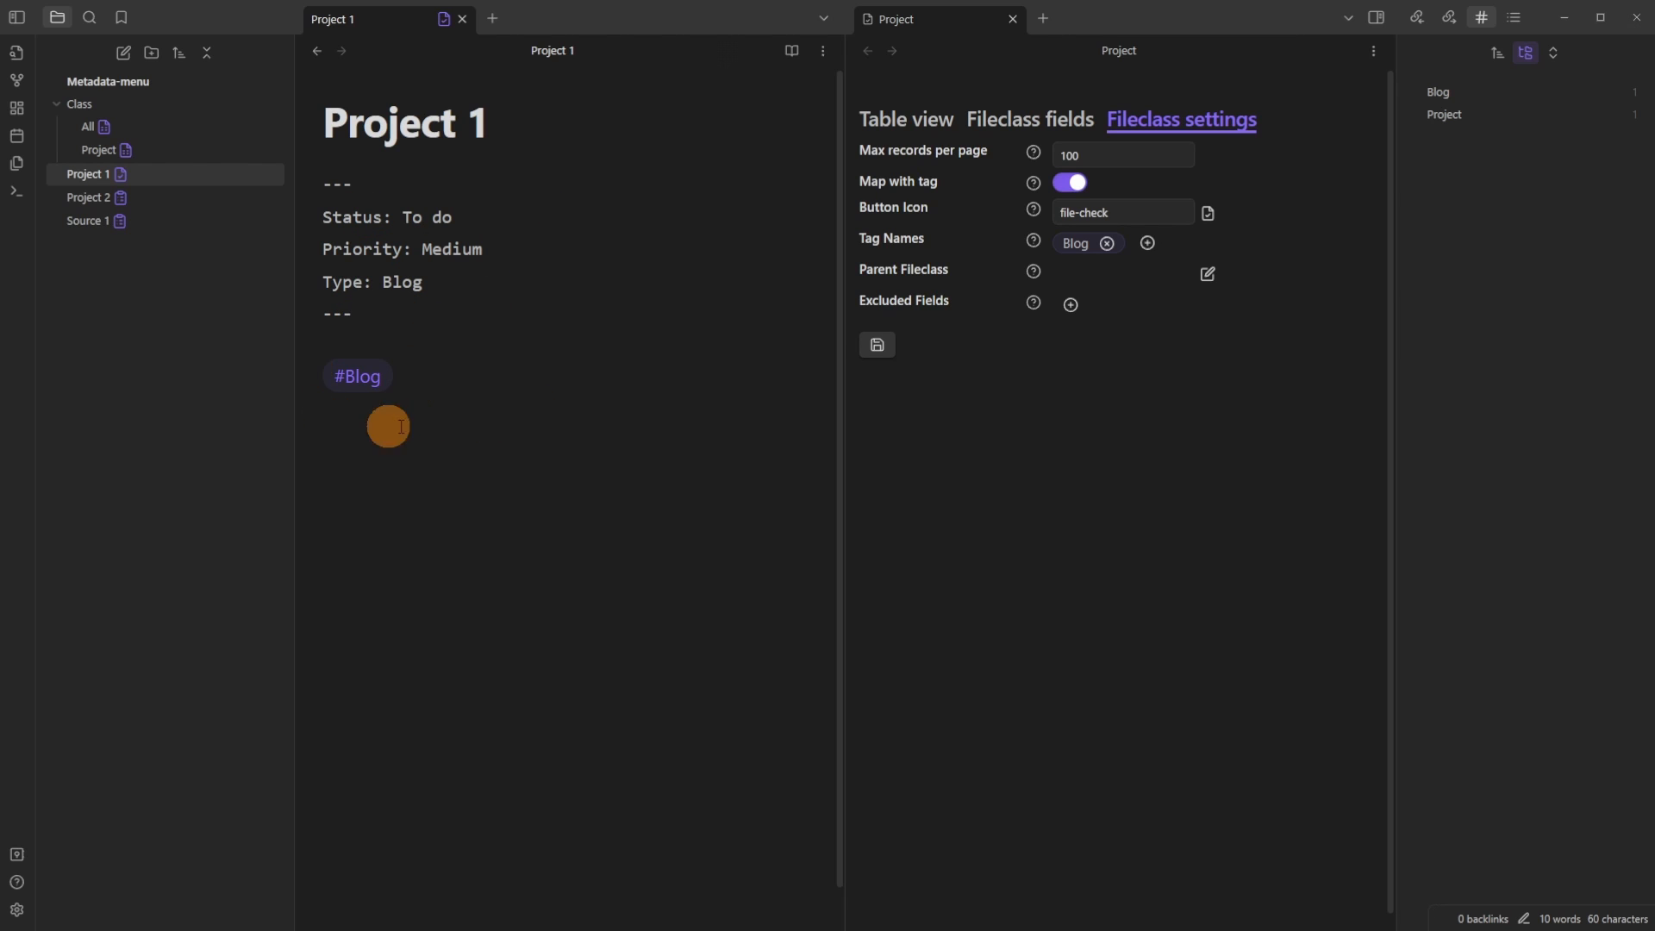
{"action": "left_click", "coordinate": [337, 333]}
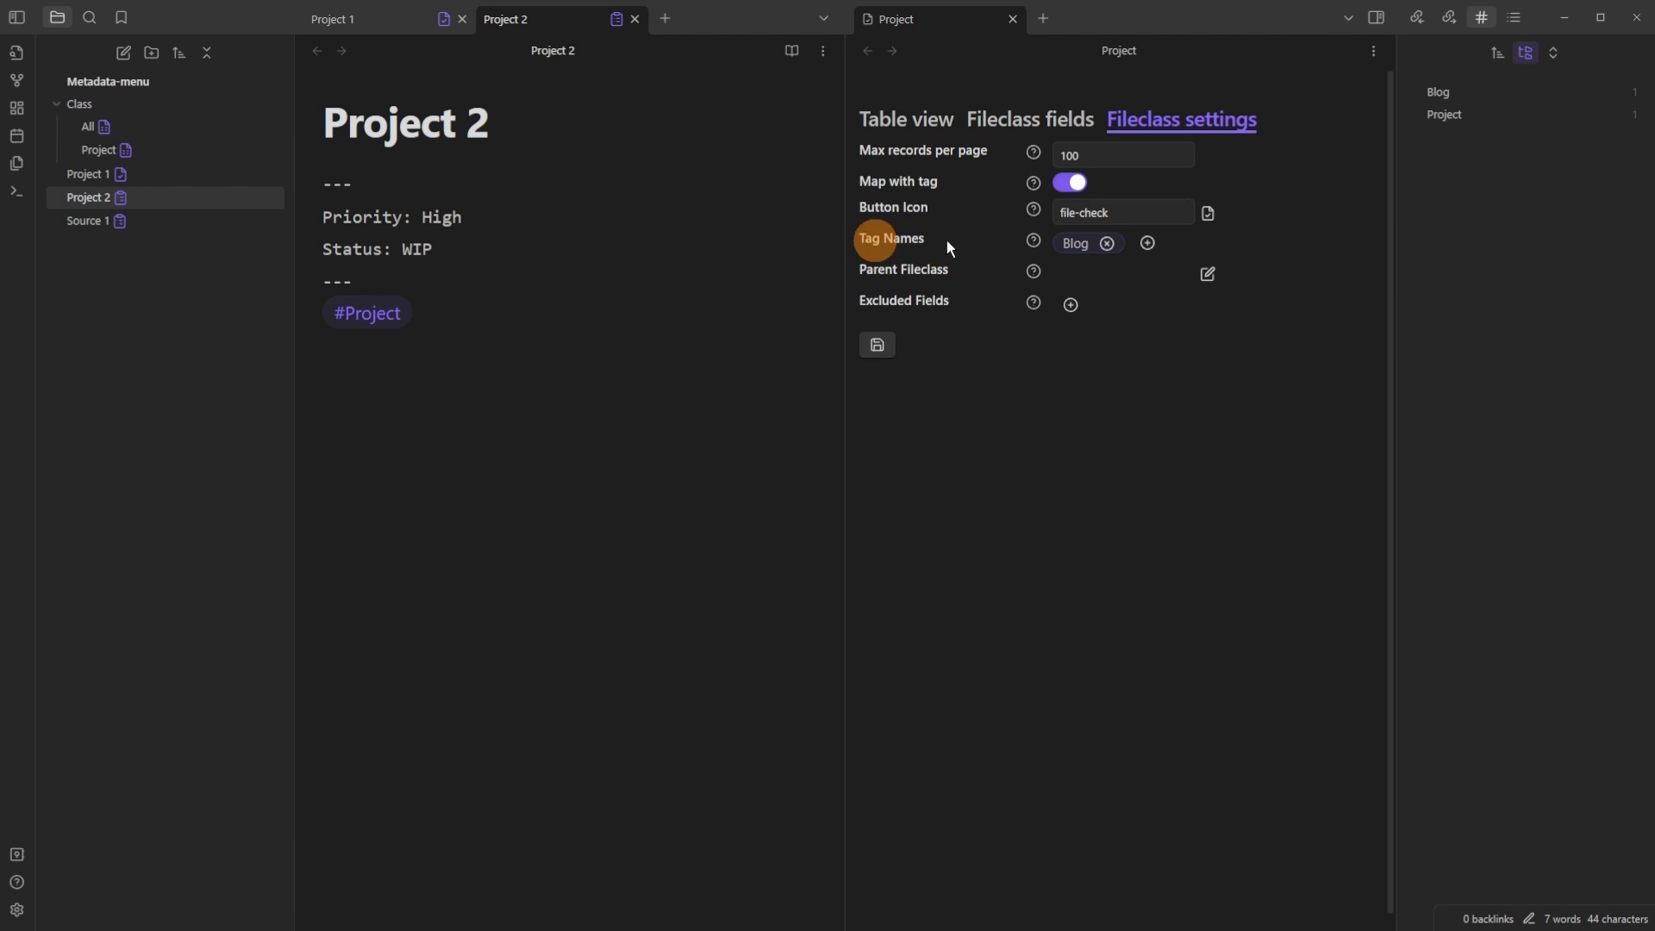
Step: Add the Project tag to the Tag Names of the Project fileClass
{"action": "left_click", "coordinate": [1148, 244]}
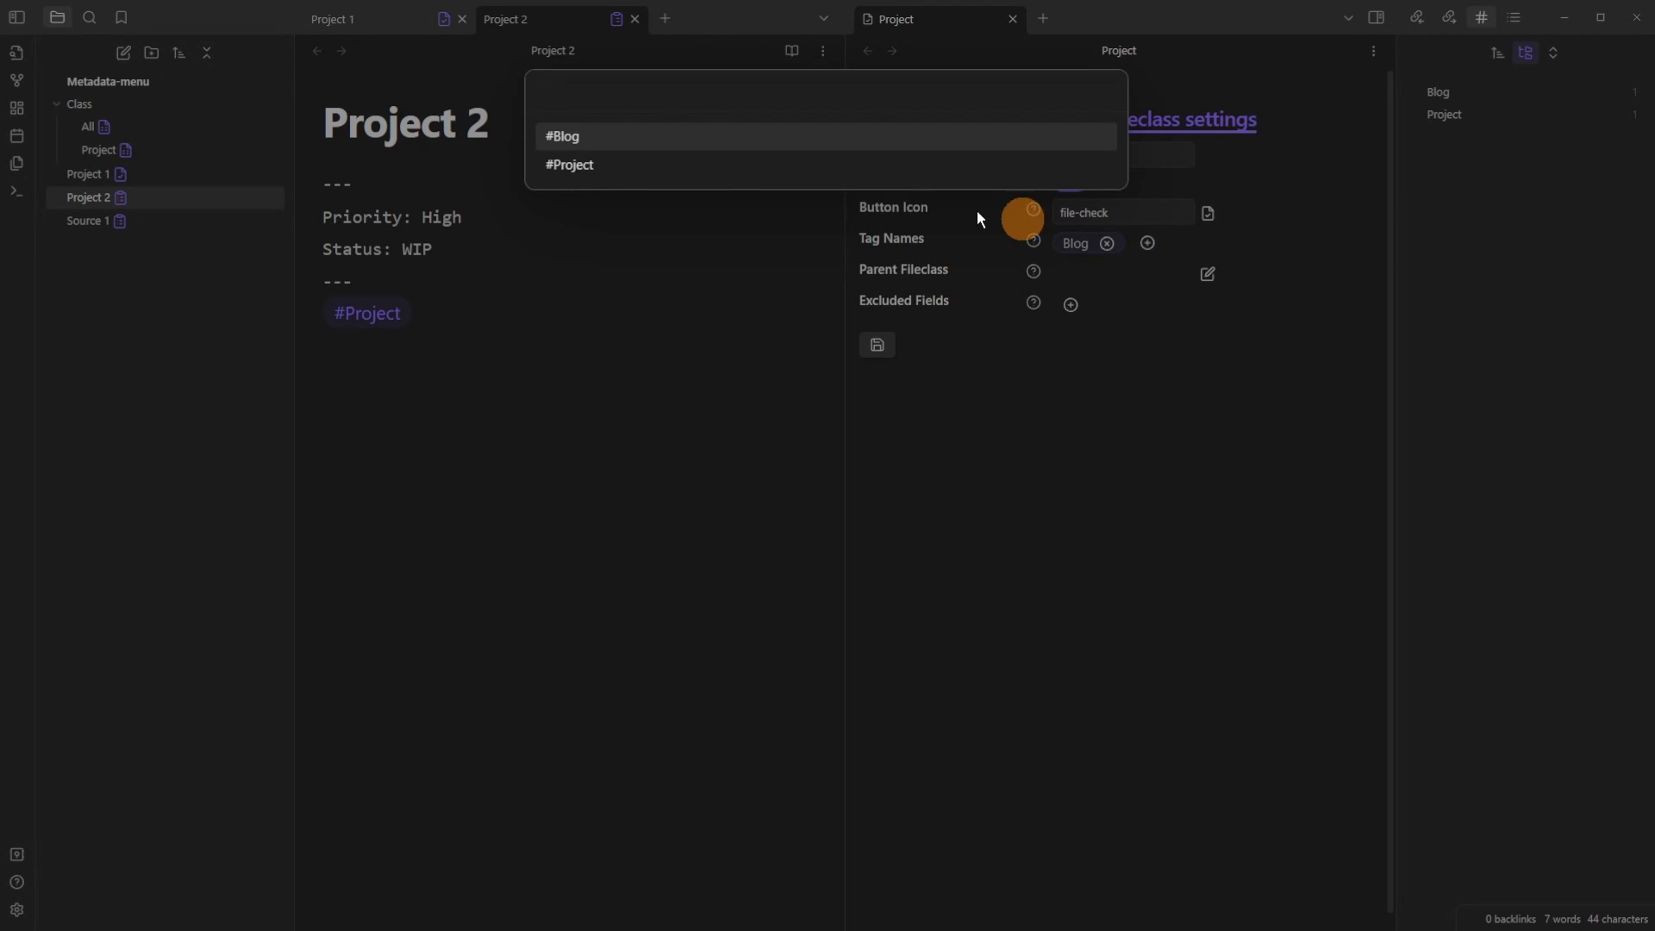
{"action": "left_click", "coordinate": [657, 168]}
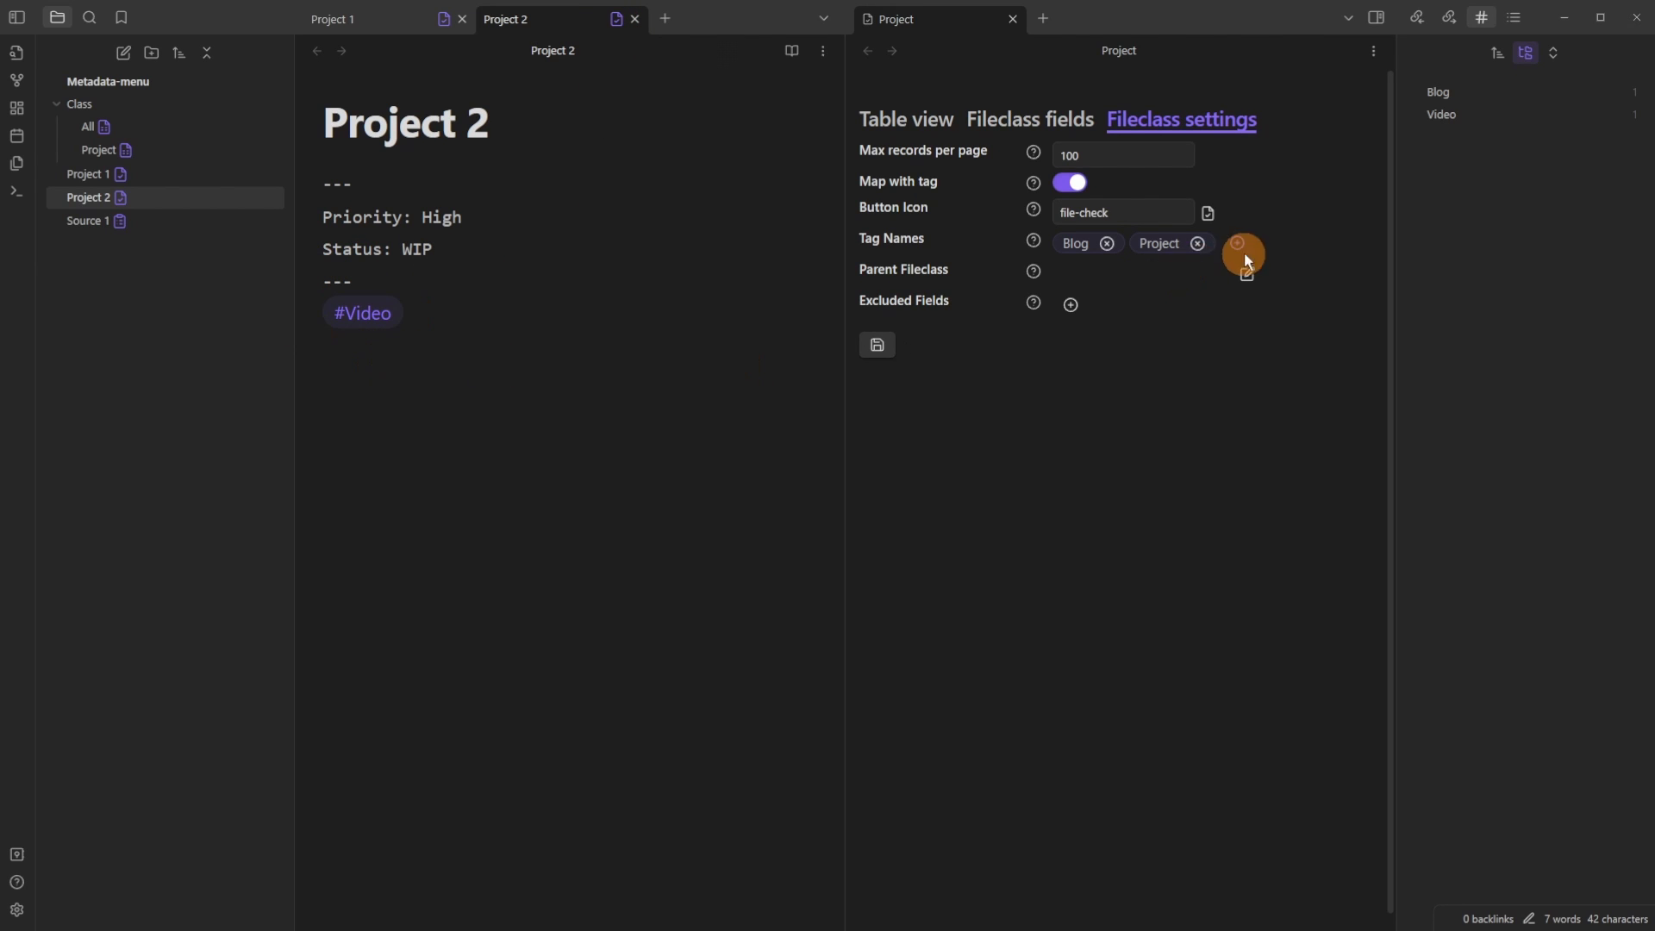
Step: Replace the Project tag with Video in the Project fileClass's Tag Names
{"action": "left_click", "coordinate": [1198, 245]}
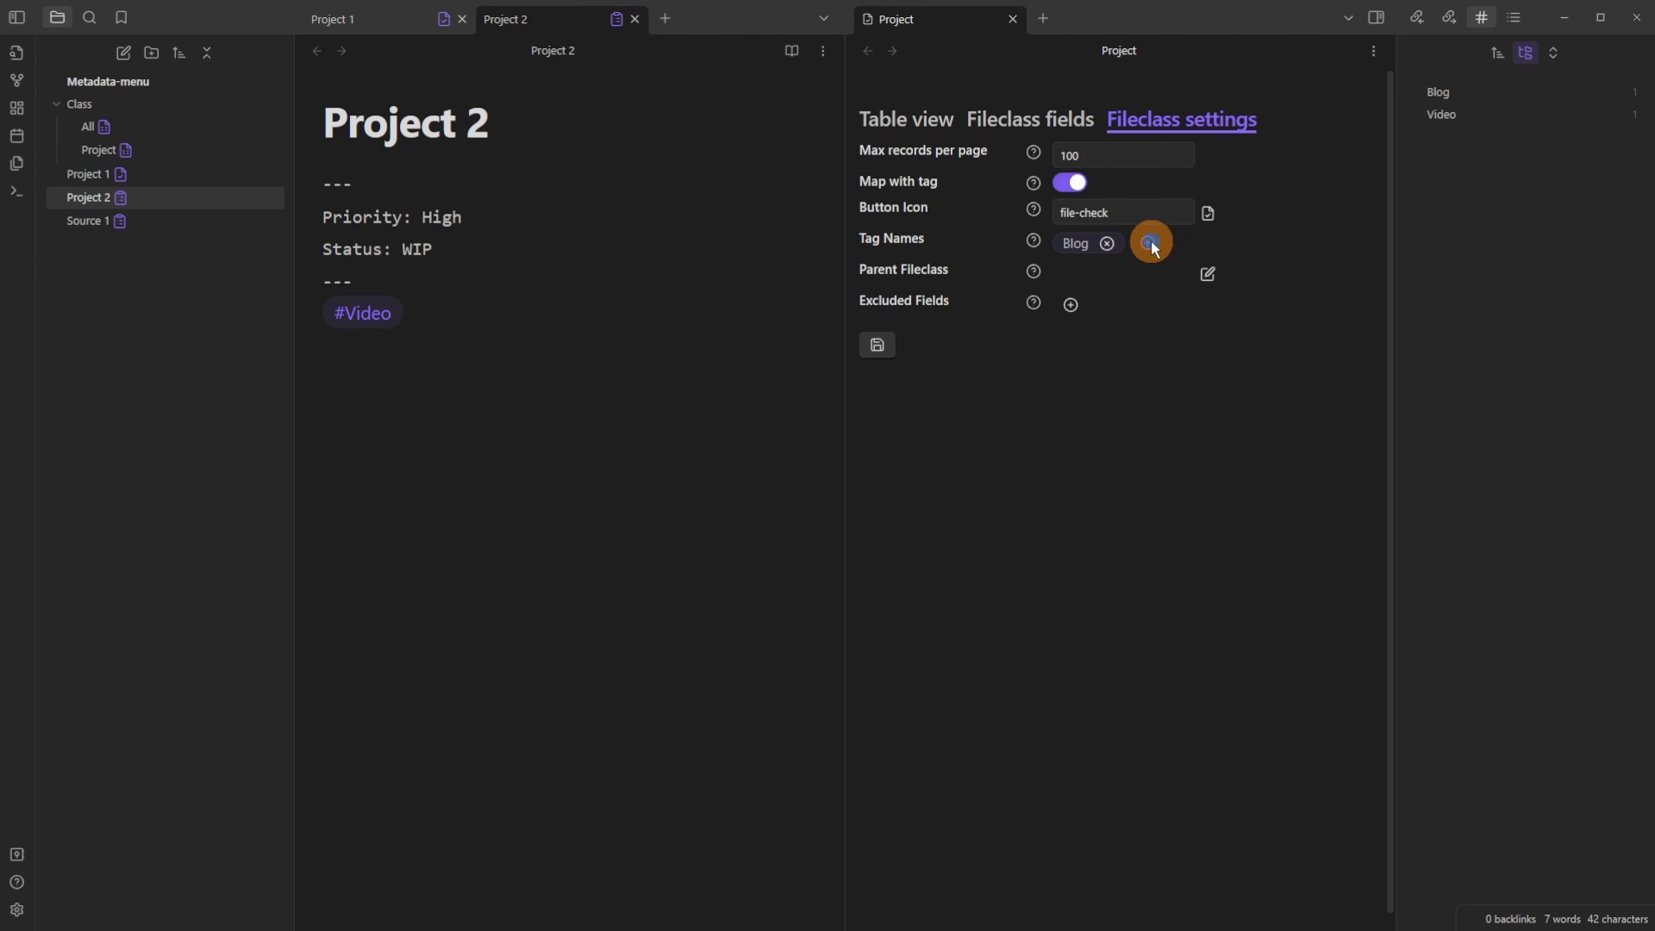
{"action": "left_click", "coordinate": [1151, 244]}
{"action": "left_click", "coordinate": [591, 163]}
Step: Rename the Type field of the Project fileClass to tag and save the field
{"action": "left_click", "coordinate": [1018, 118]}
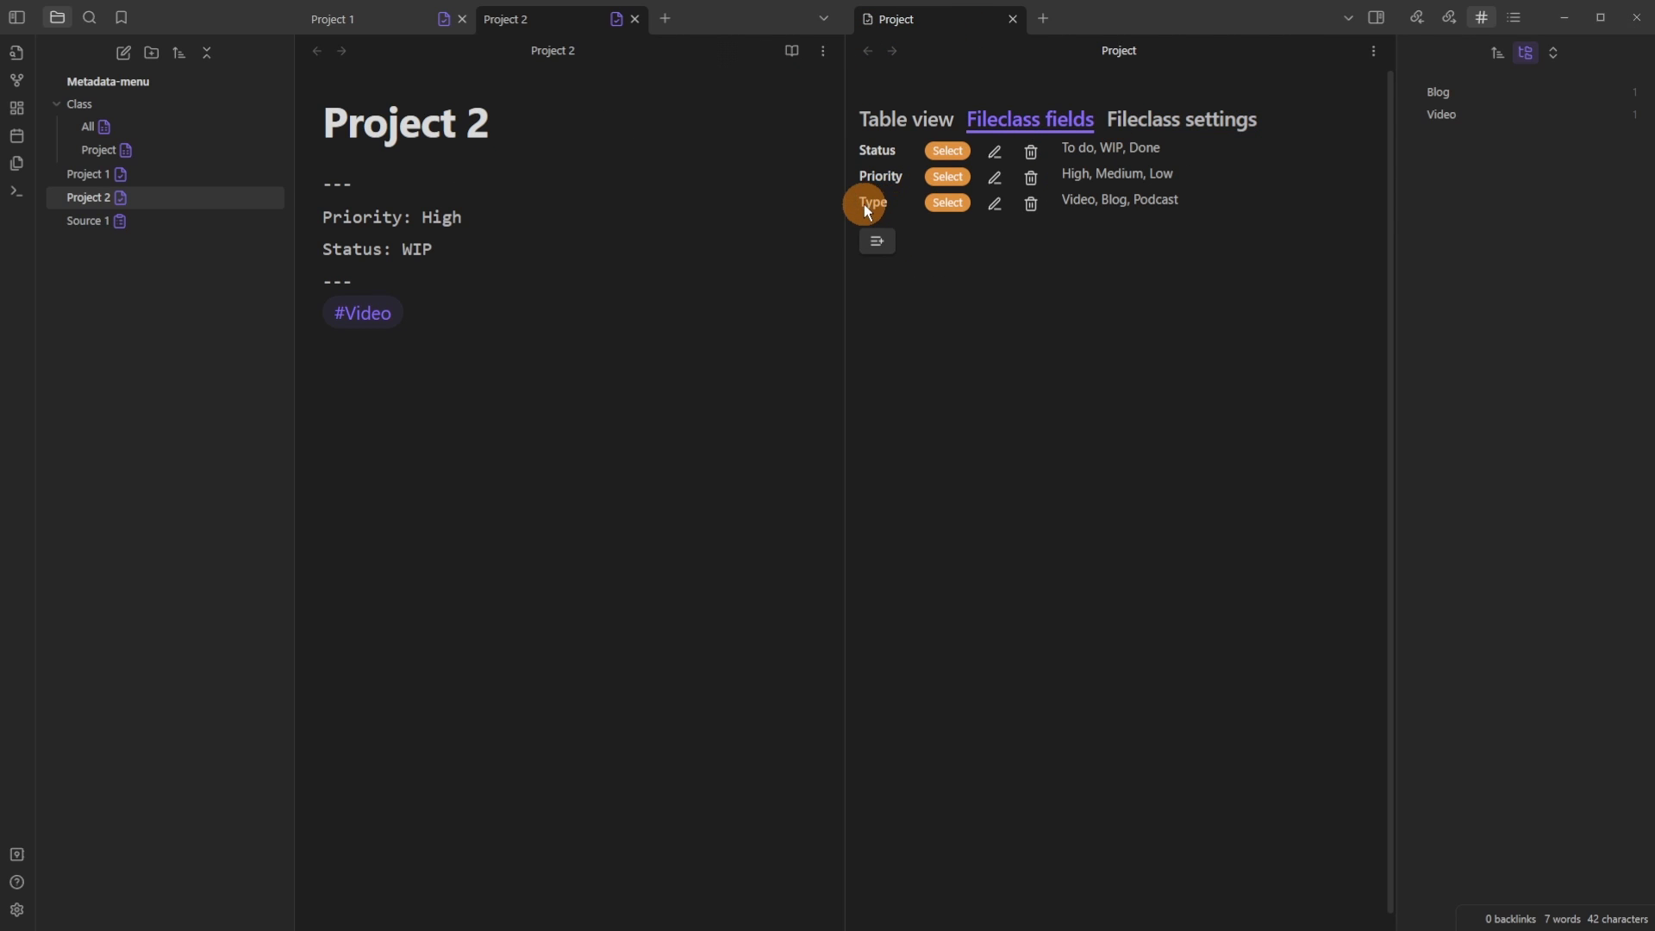
{"action": "left_click", "coordinate": [995, 202]}
{"action": "key", "text": "BackSpace"}
{"action": "key", "text": "BackSpace"}
{"action": "key", "text": "BackSpace"}
{"action": "key", "text": "BackSpace"}
{"action": "type", "text": "tag"}
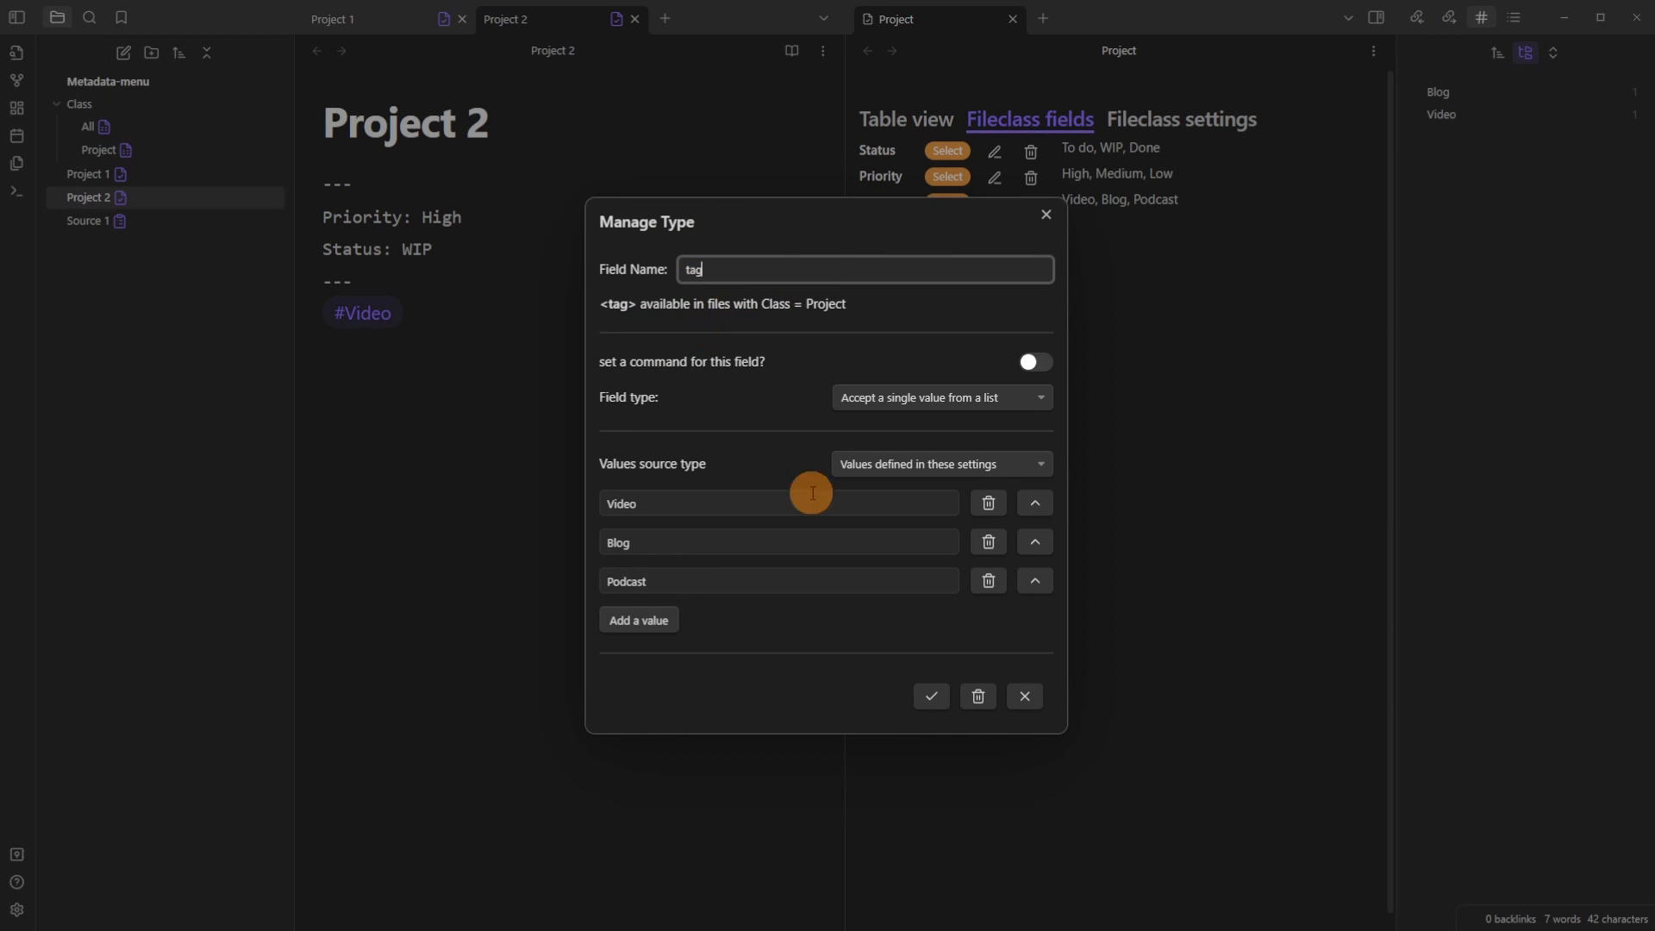
{"action": "left_click", "coordinate": [932, 696]}
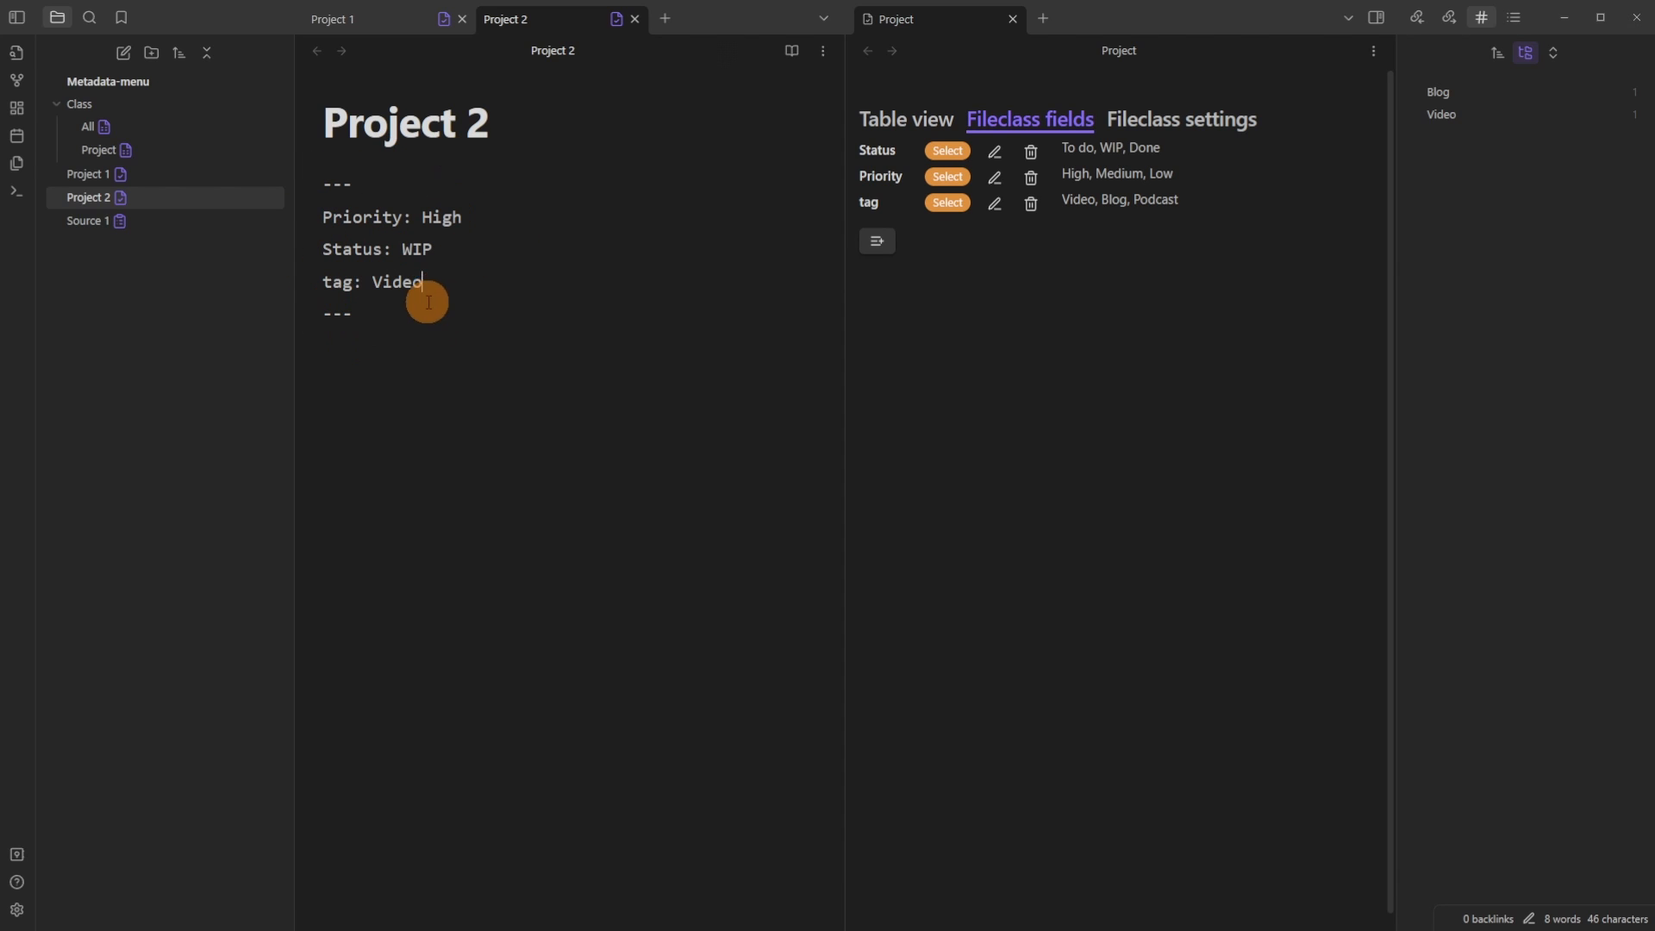
Step: Compare the tag line in Project 2's frontmatter with the Project fileClass's Tag Names and with Project 1's inline tag
{"action": "left_click_drag", "start_coordinate": [374, 282], "coordinate": [481, 281]}
{"action": "left_click", "coordinate": [540, 278]}
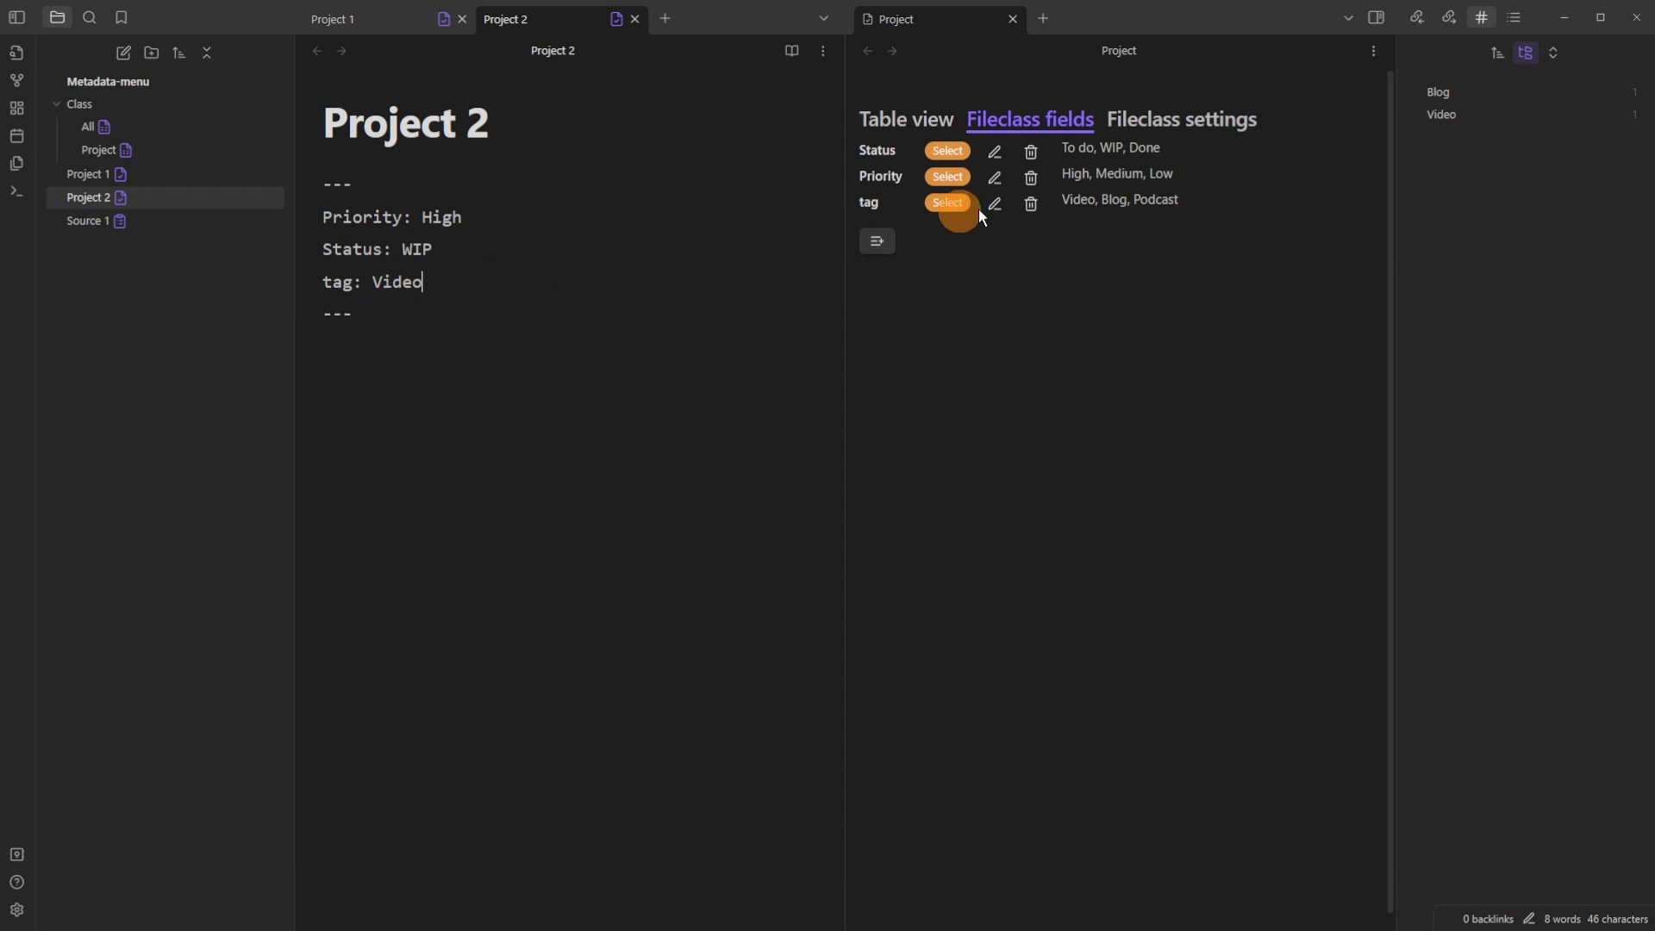
{"action": "left_click", "coordinate": [1138, 119]}
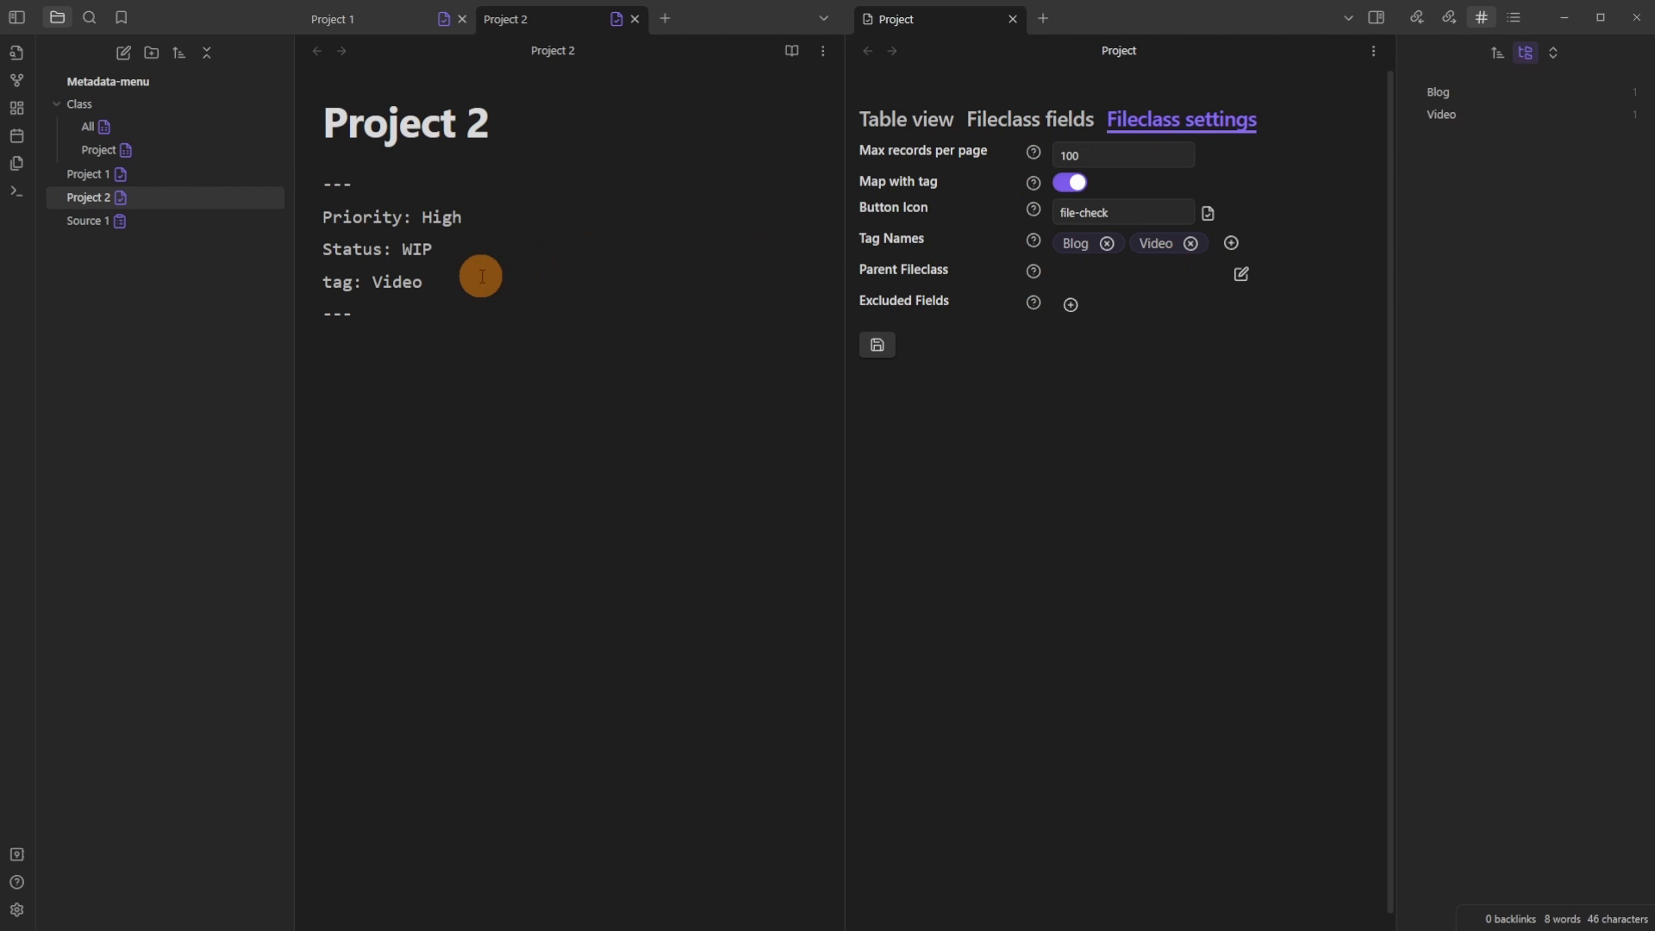
{"action": "left_click", "coordinate": [462, 255]}
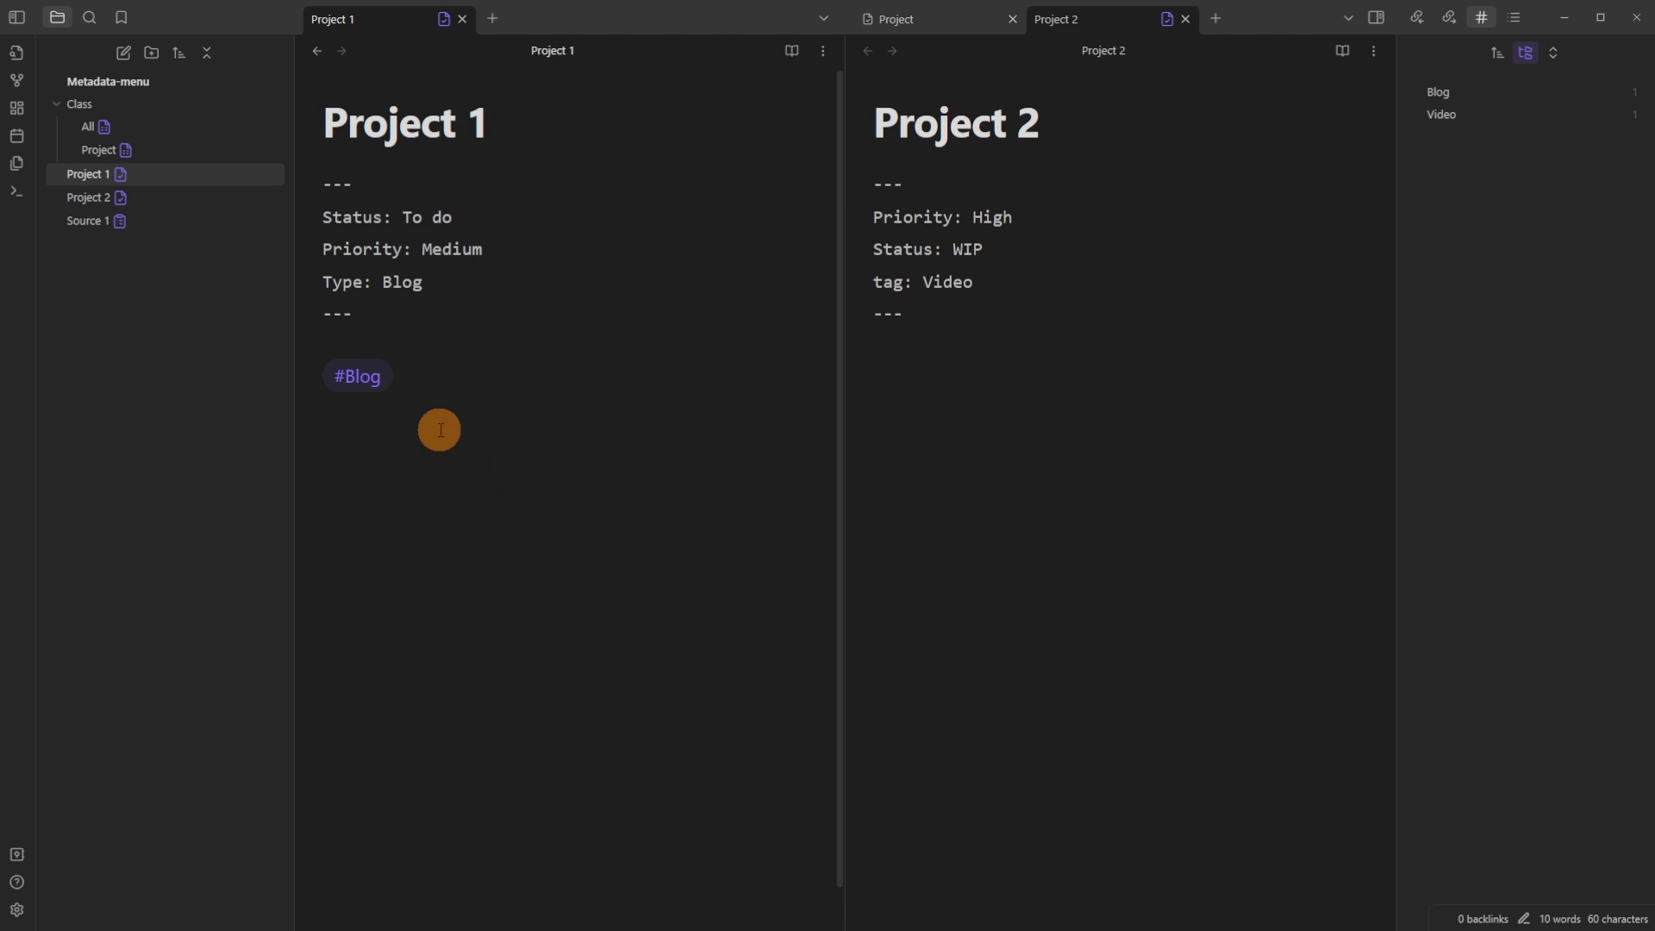
{"action": "left_click", "coordinate": [942, 282]}
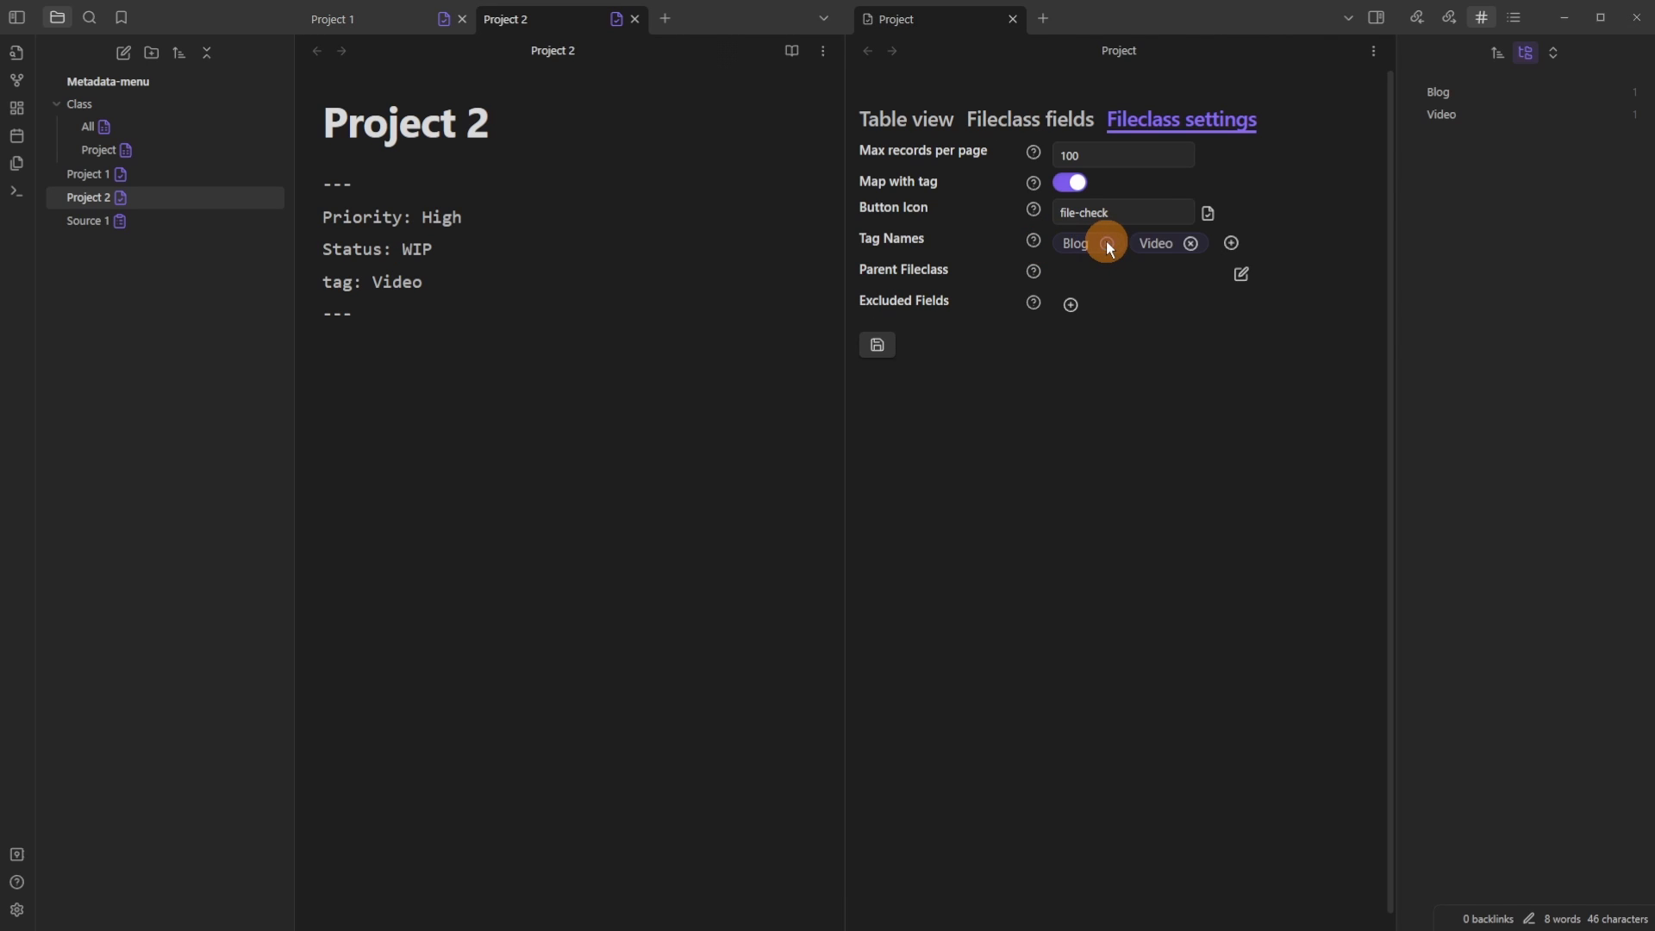
Step: Remove the Blog and Video tags from the Project fileClass's Tag Names
{"action": "left_click", "coordinate": [1109, 244]}
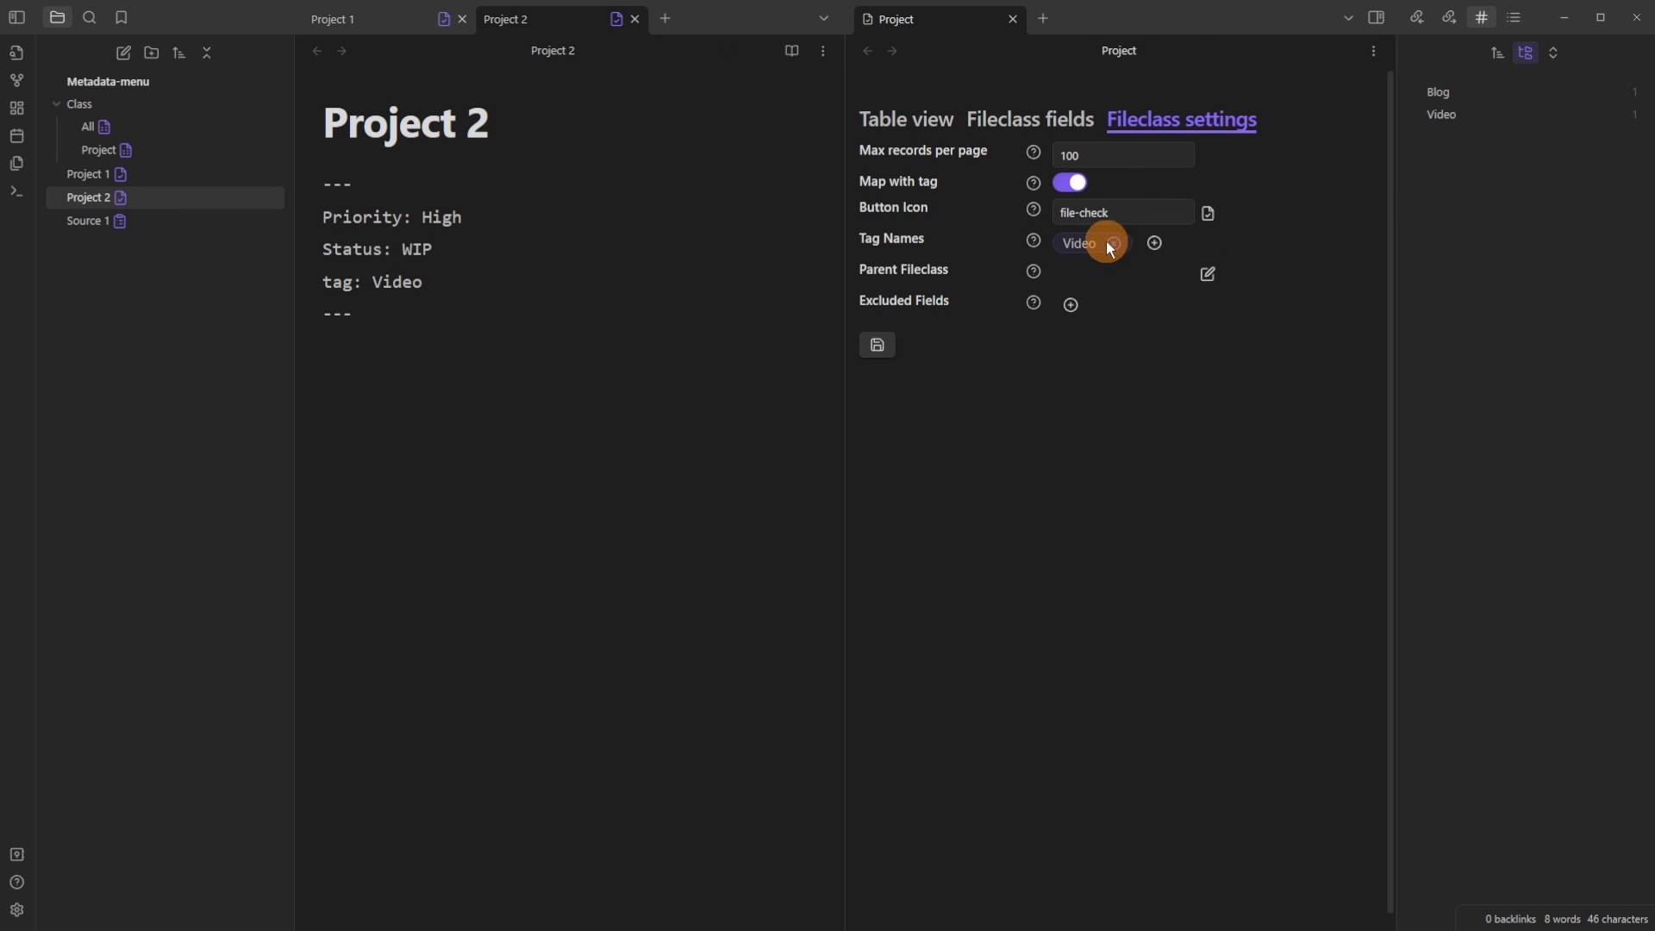
{"action": "left_click", "coordinate": [1108, 244]}
{"action": "left_click", "coordinate": [573, 241]}
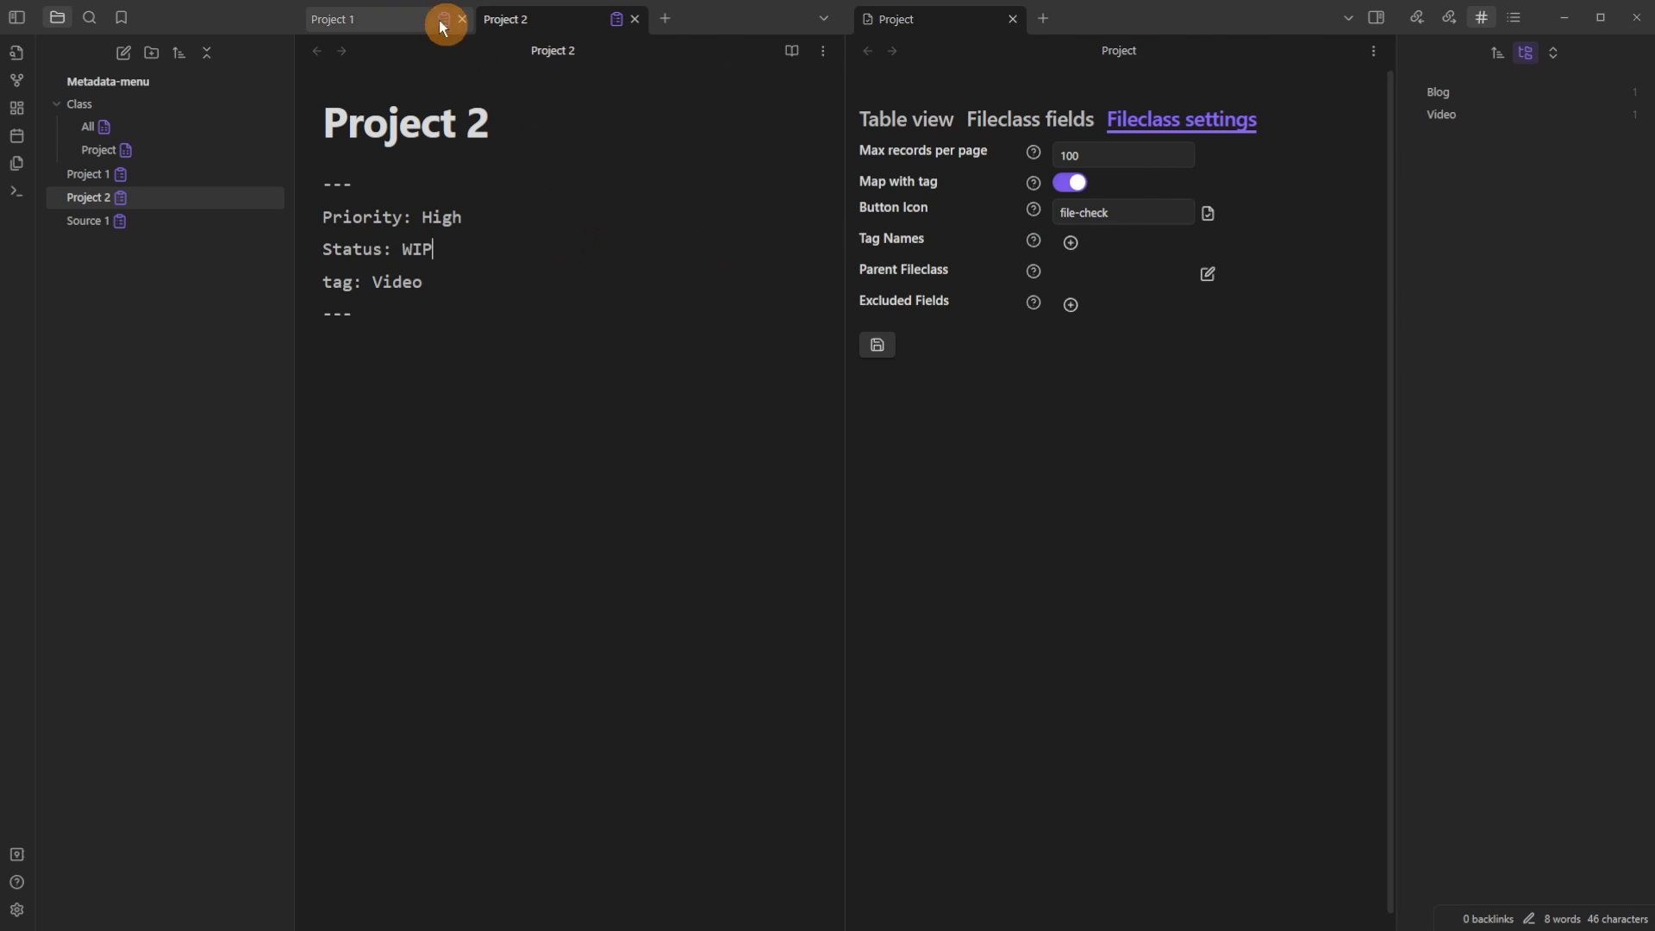
Step: Tag Project 1 with #Project and replace the tag line in Project 2's frontmatter with Class: Project
{"action": "left_click", "coordinate": [382, 282]}
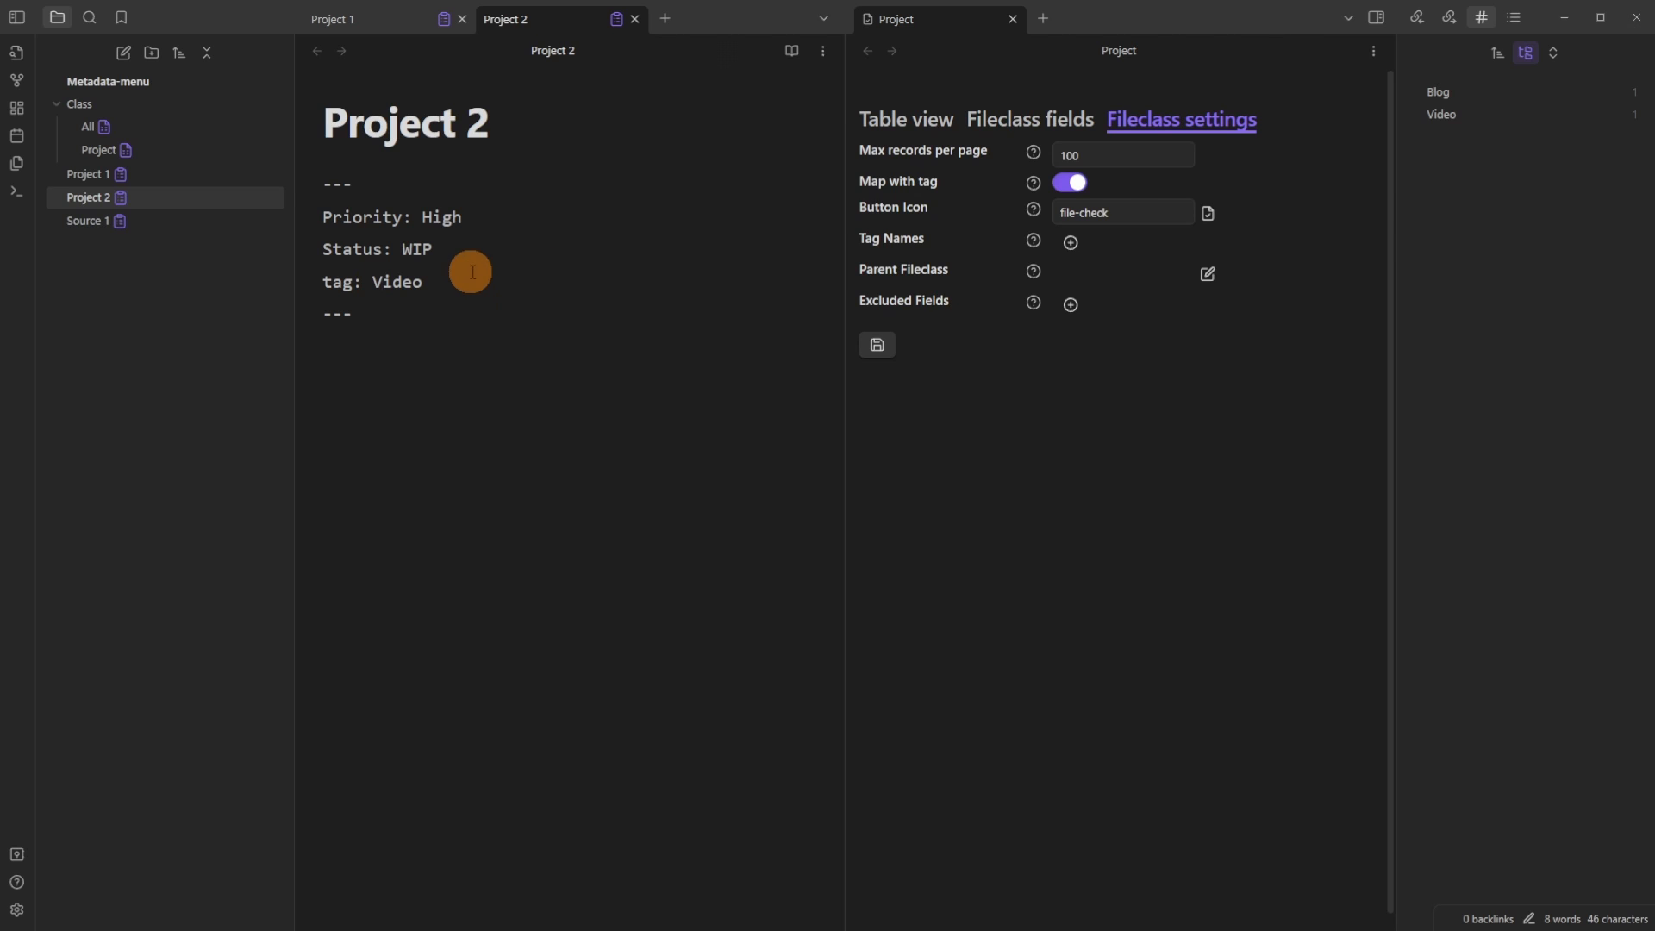
{"action": "left_click", "coordinate": [336, 21]}
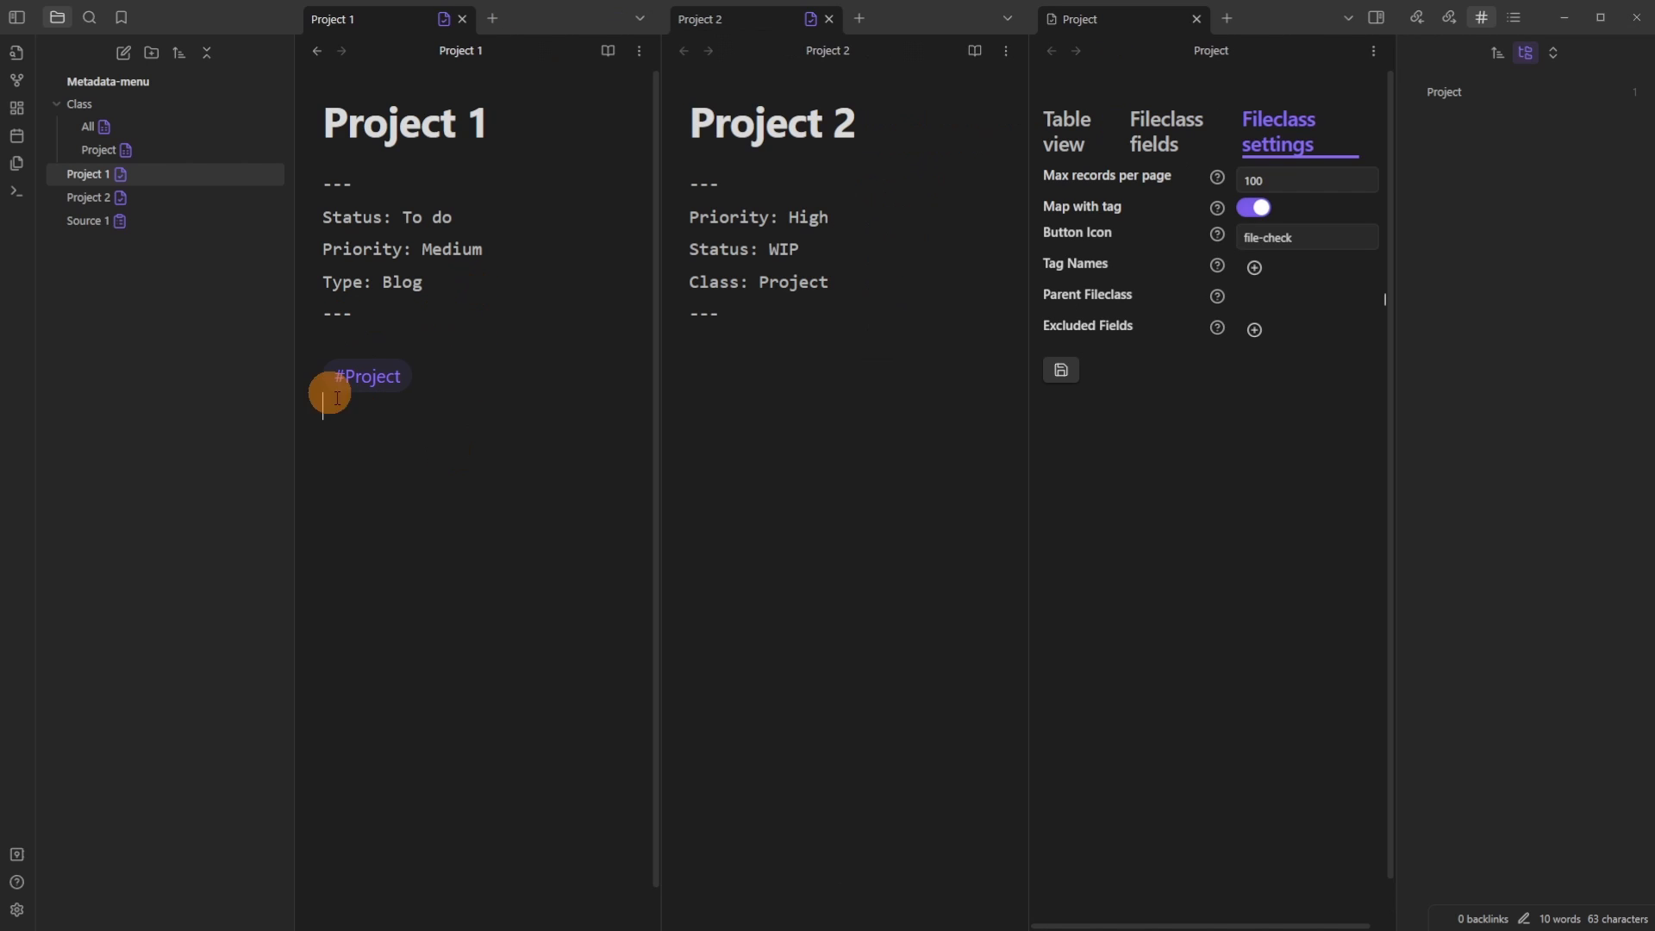
{"action": "left_click", "coordinate": [843, 325]}
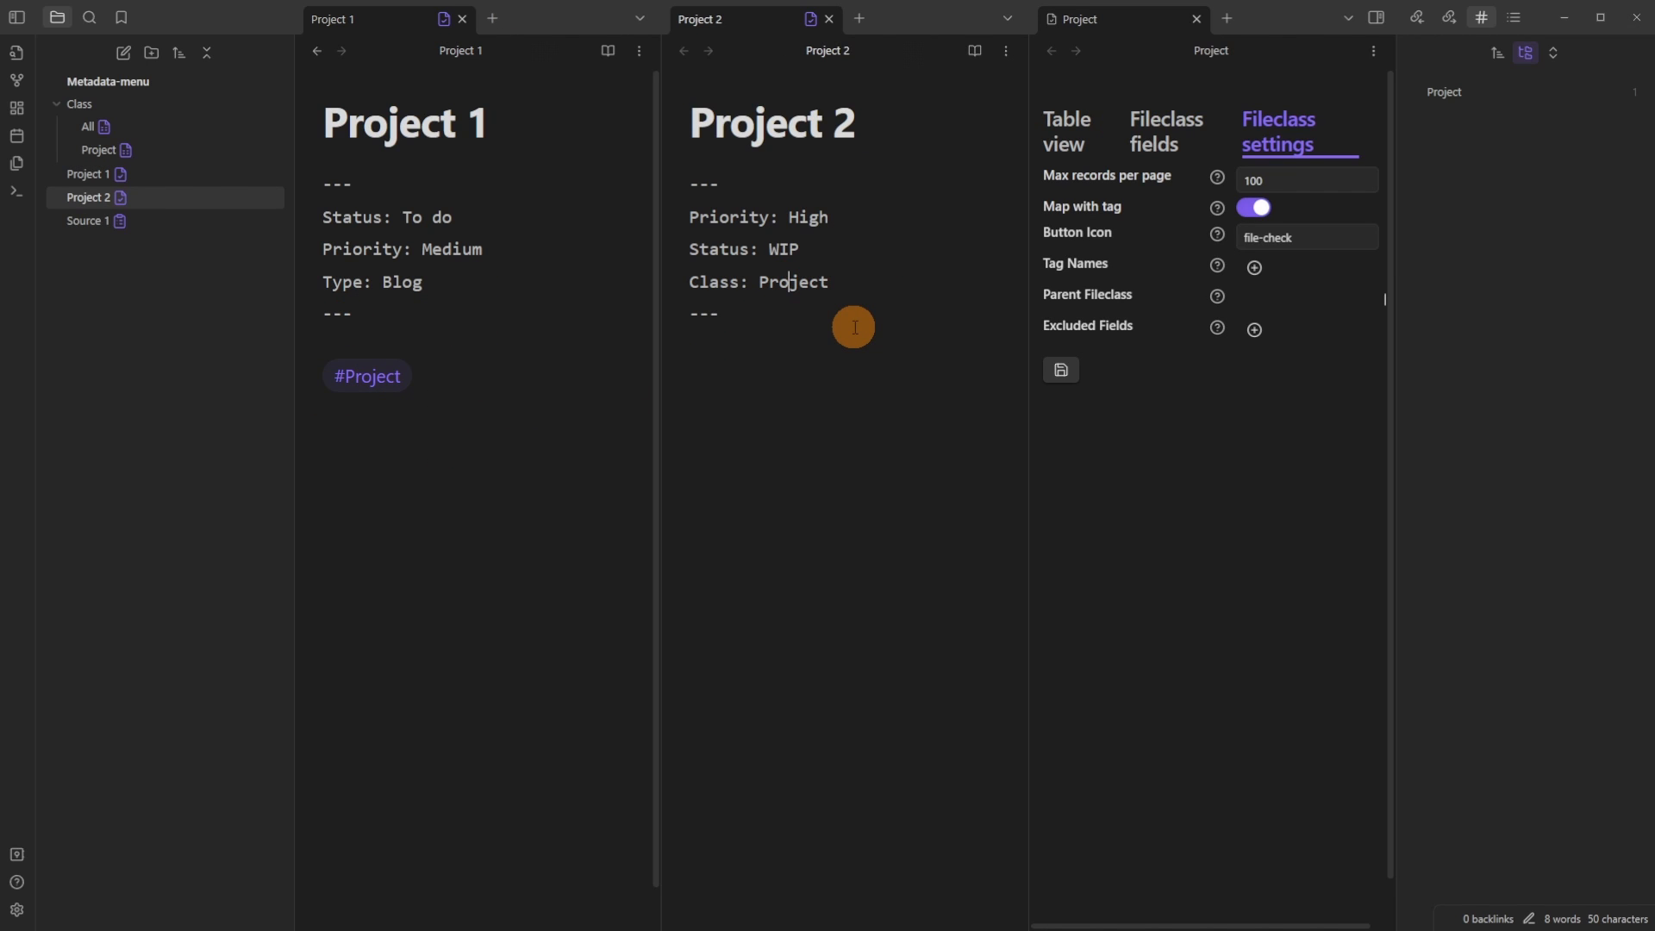
Step: Create Blog and Video fileClass notes in the Class folder and show them in split panes
{"action": "right_click", "coordinate": [137, 103]}
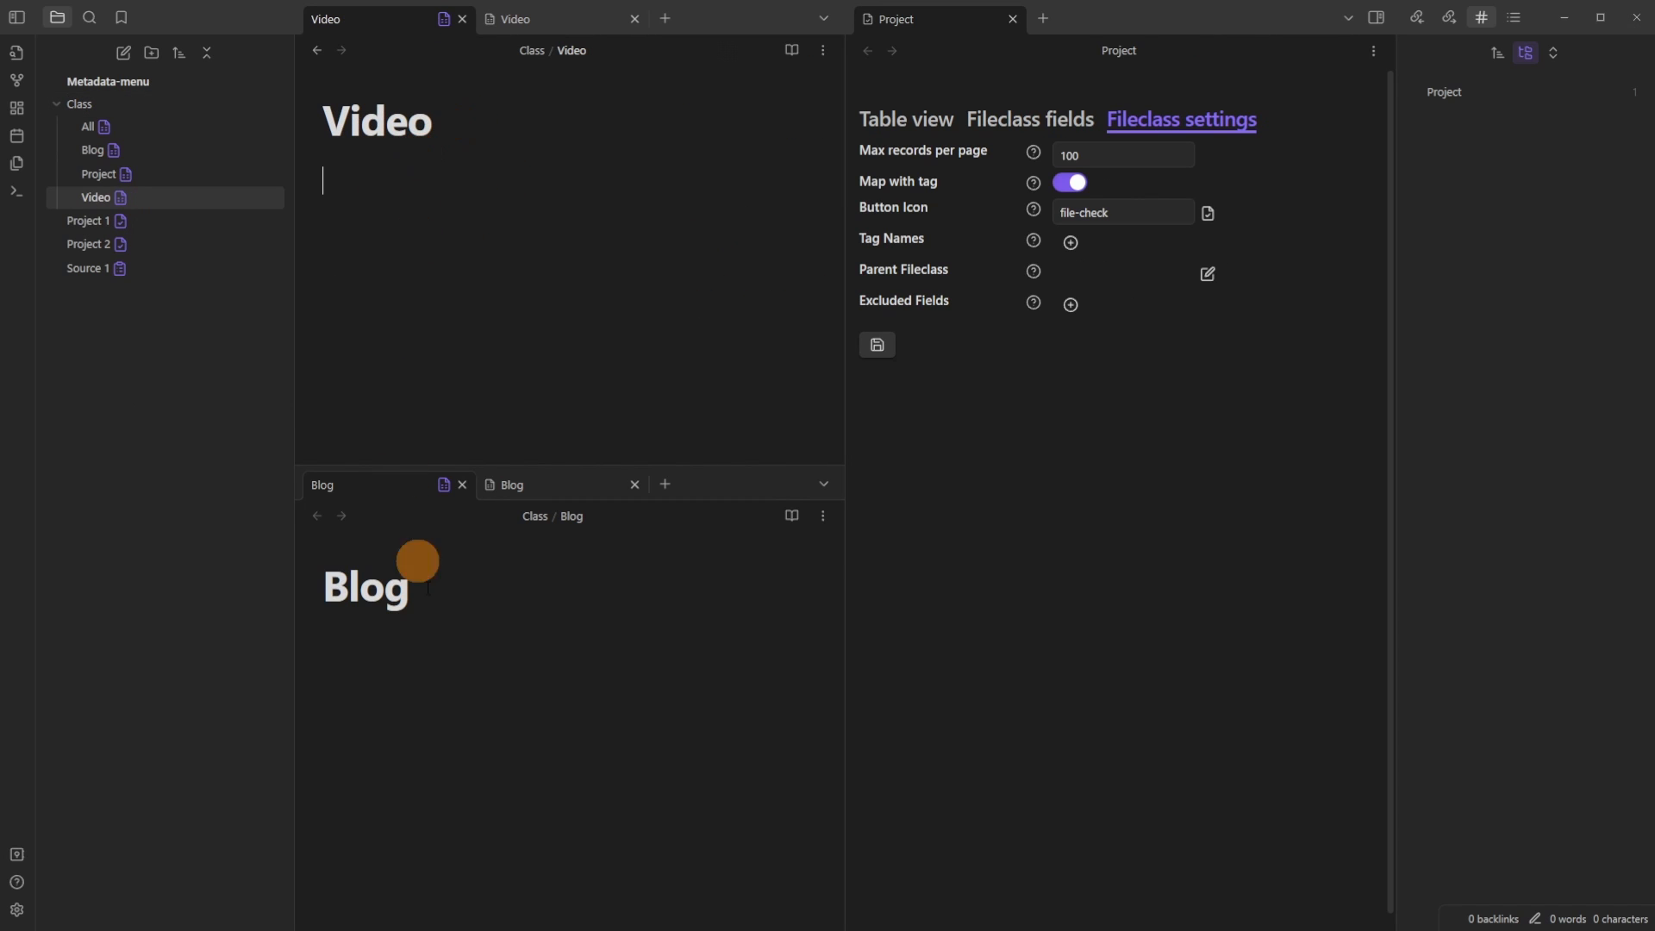
{"action": "left_click", "coordinate": [472, 660]}
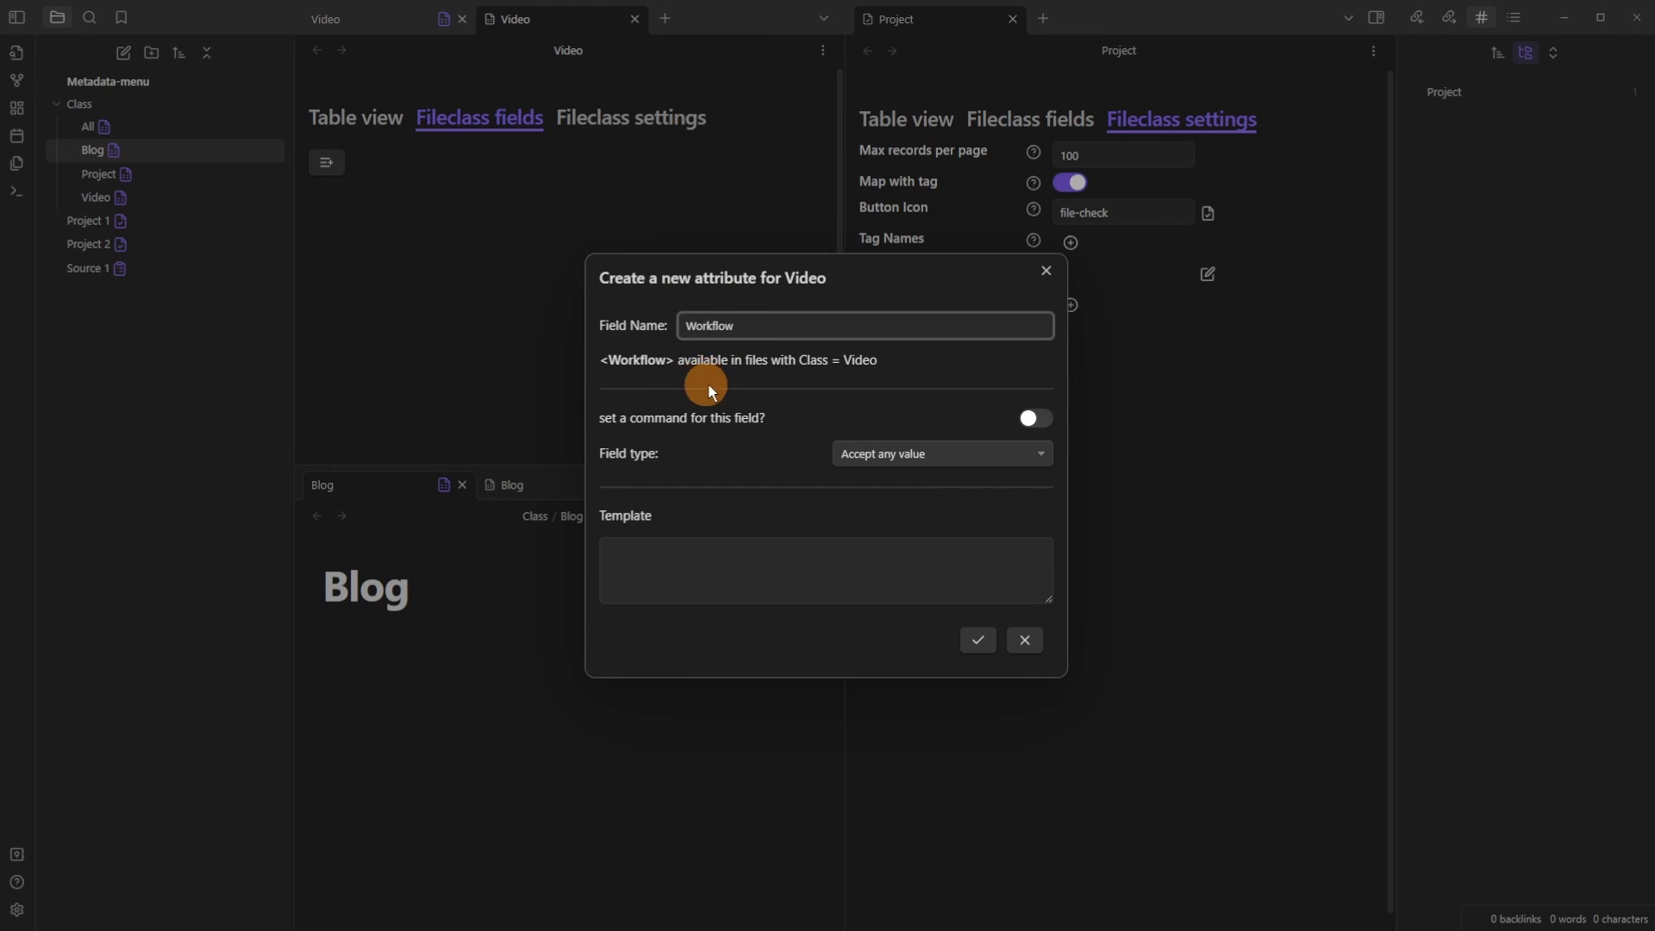
Step: Create the Video fileClass's Workflow field as a single-value list with Research, Script, Record, Edit, Thumbnail and Publish, in that order
{"action": "left_click", "coordinate": [907, 455]}
{"action": "left_click", "coordinate": [888, 463]}
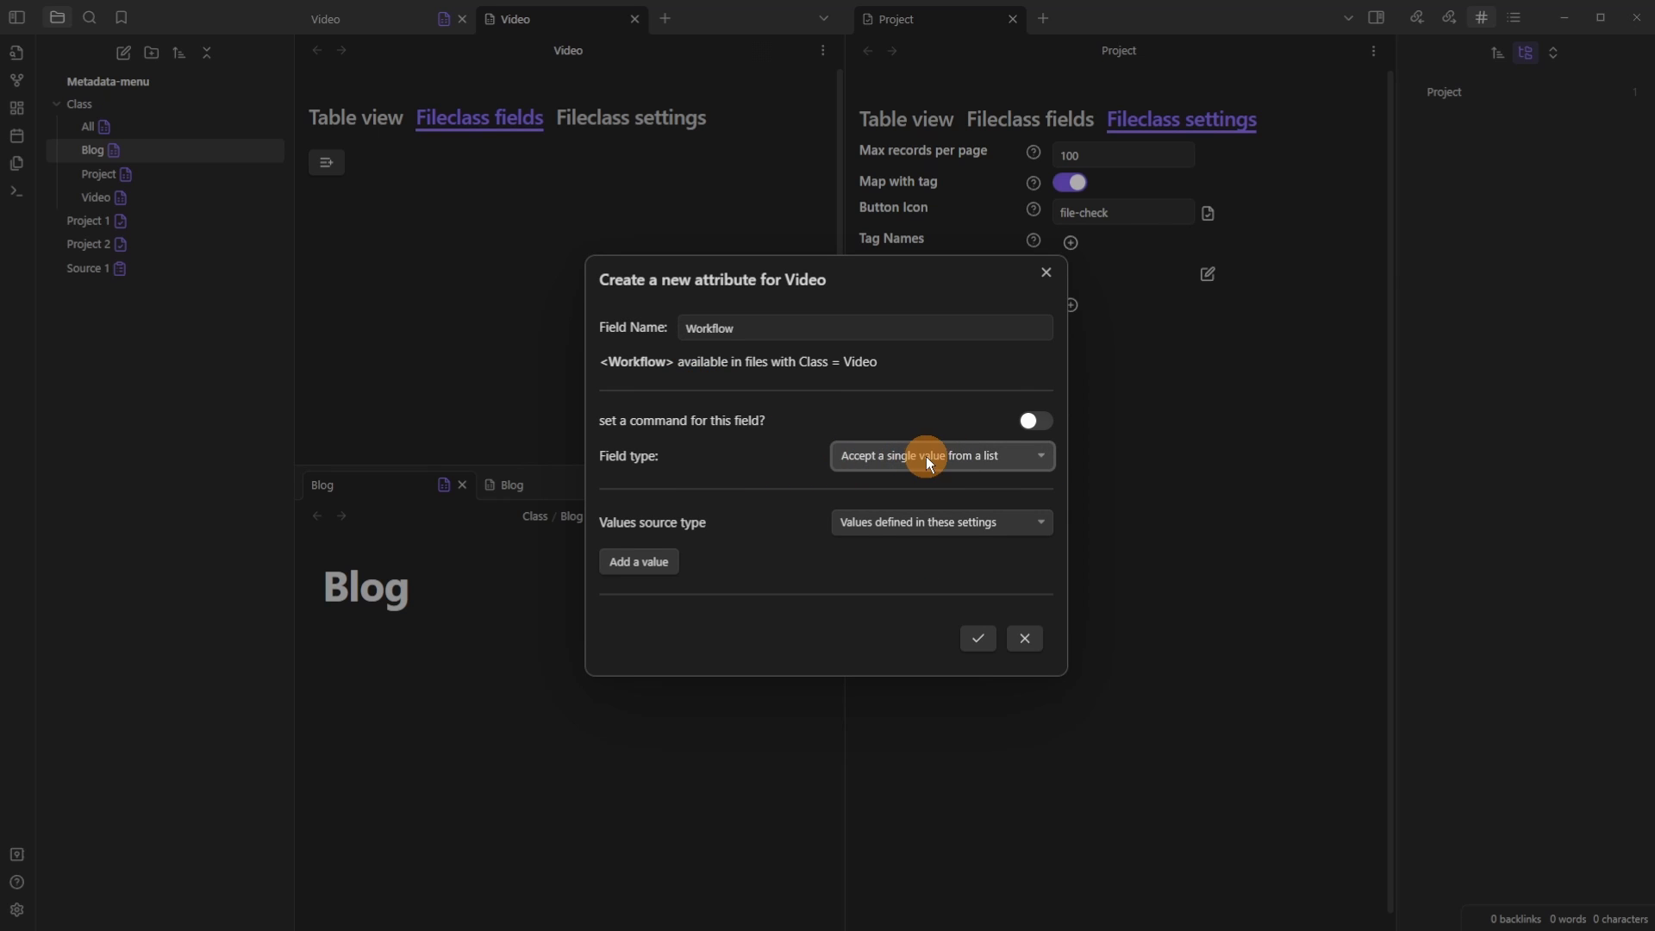
{"action": "left_click", "coordinate": [639, 561]}
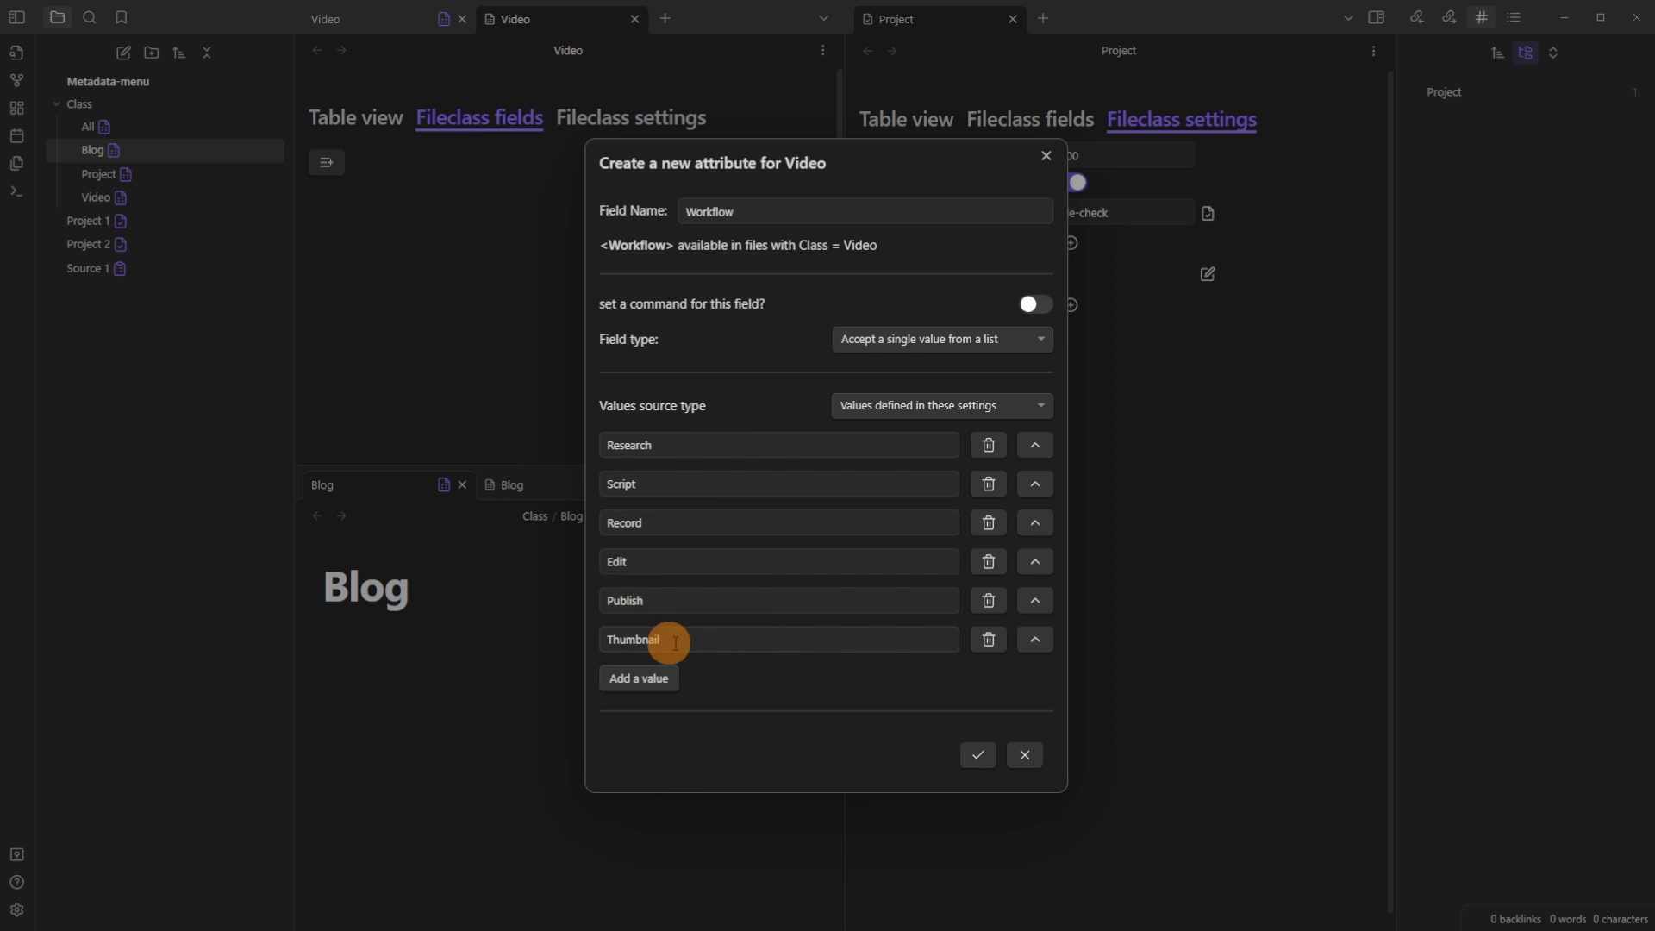
{"action": "left_click", "coordinate": [1035, 639]}
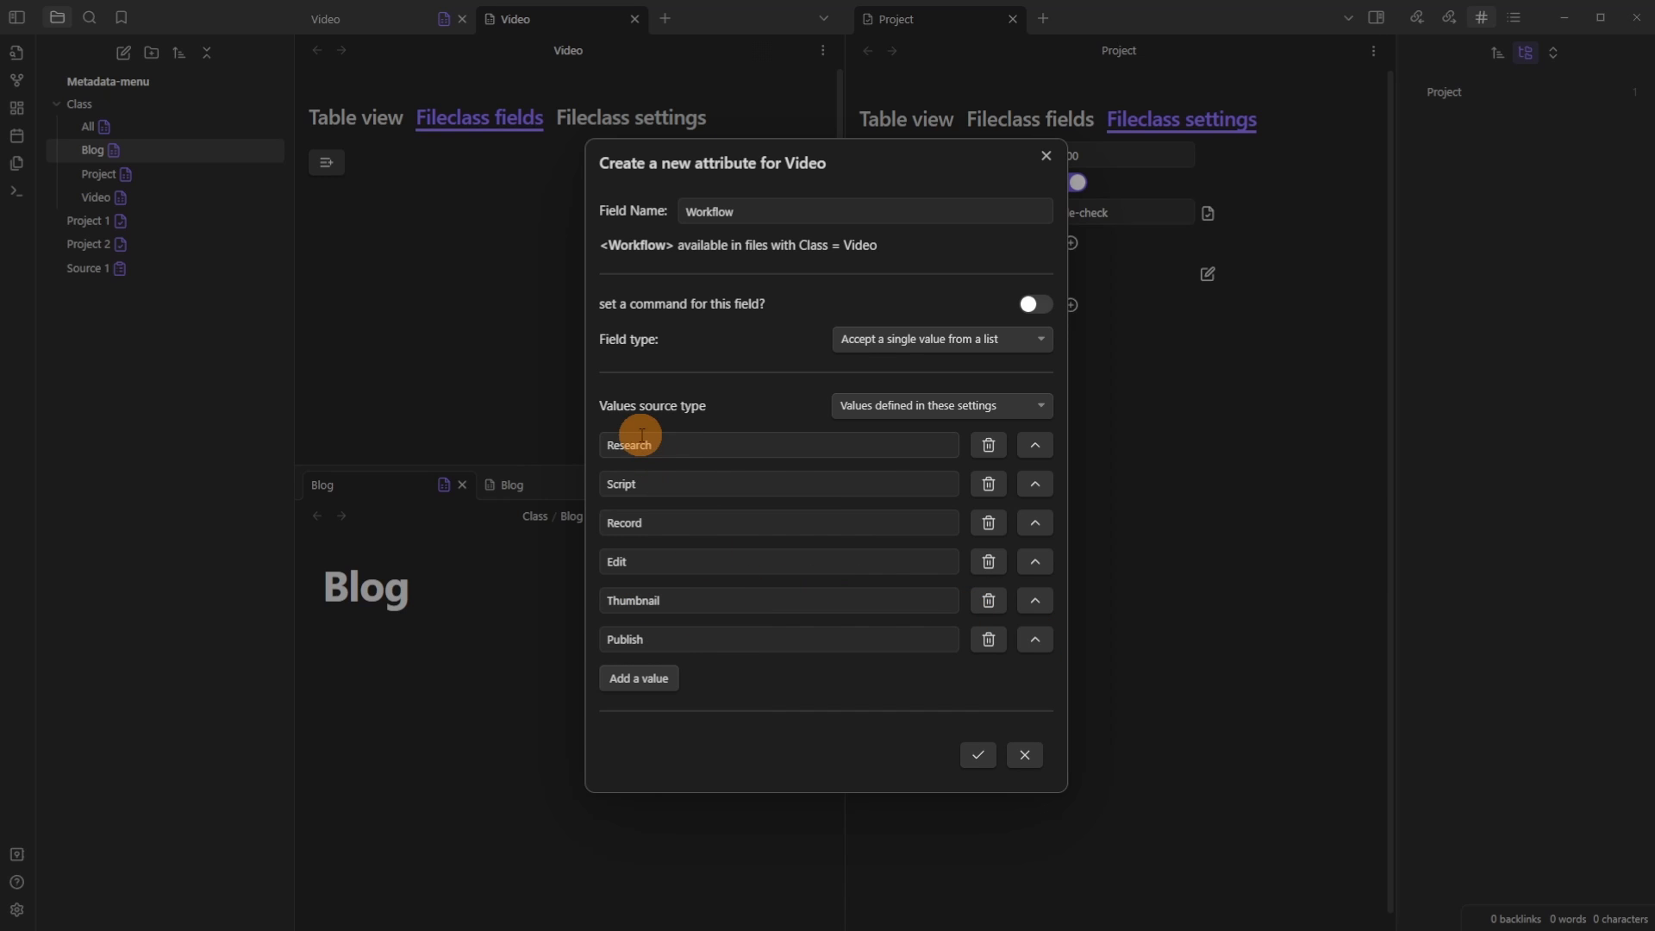
{"action": "left_click", "coordinate": [976, 757]}
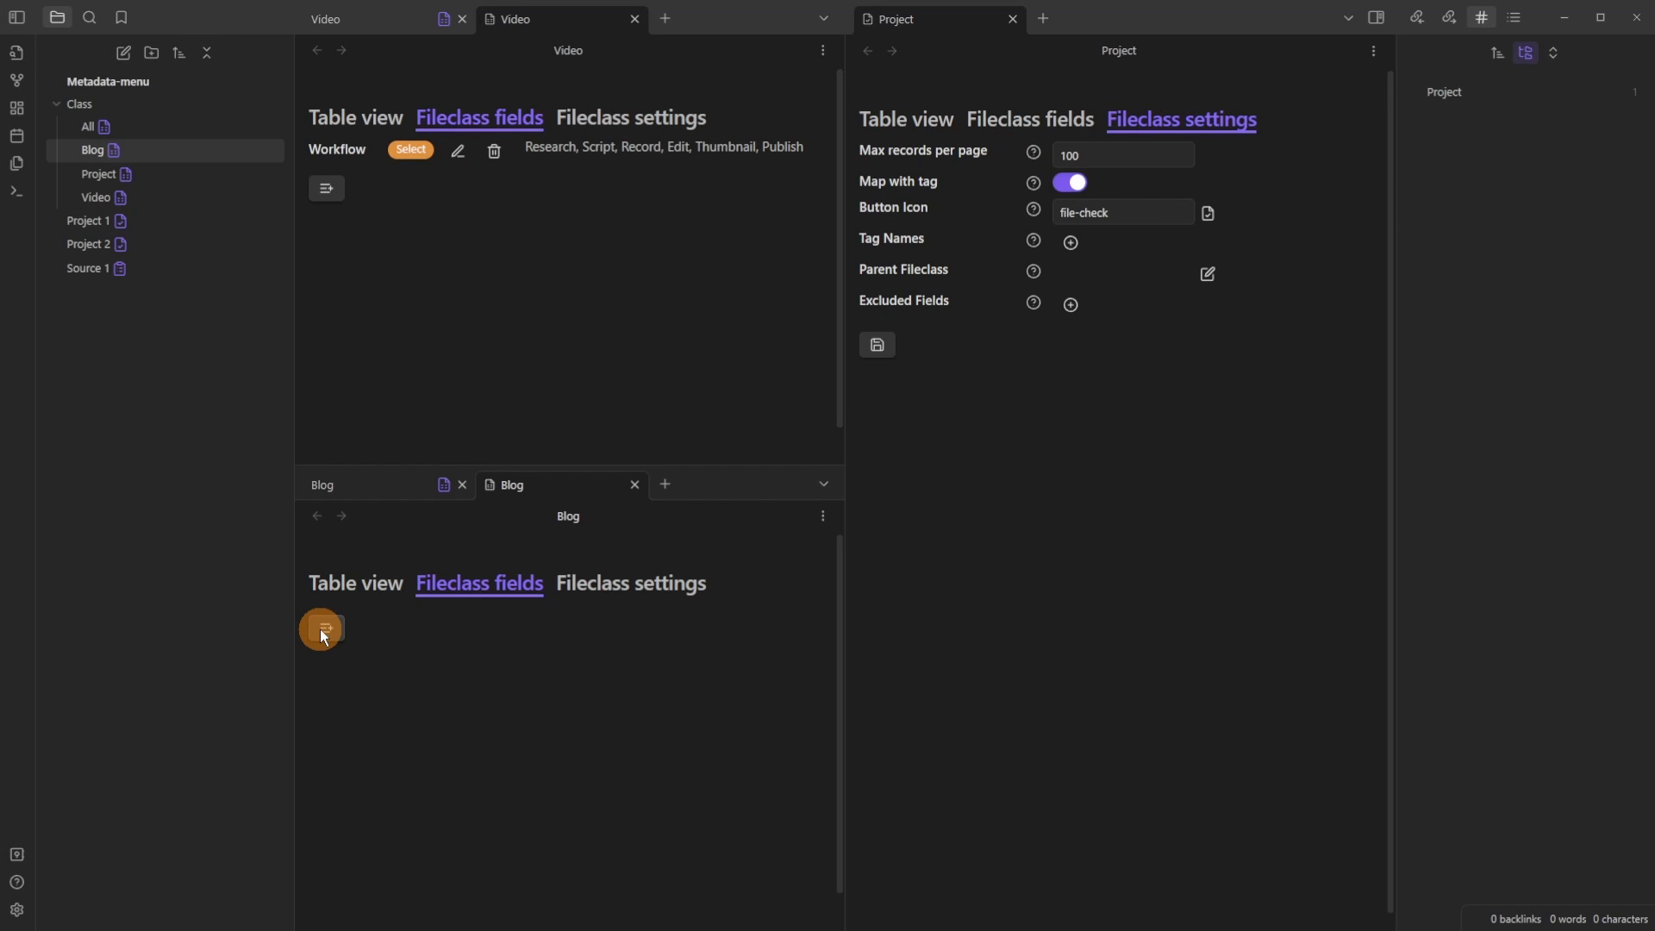
Step: Start a new field for the Blog fileClass
{"action": "left_click", "coordinate": [325, 628]}
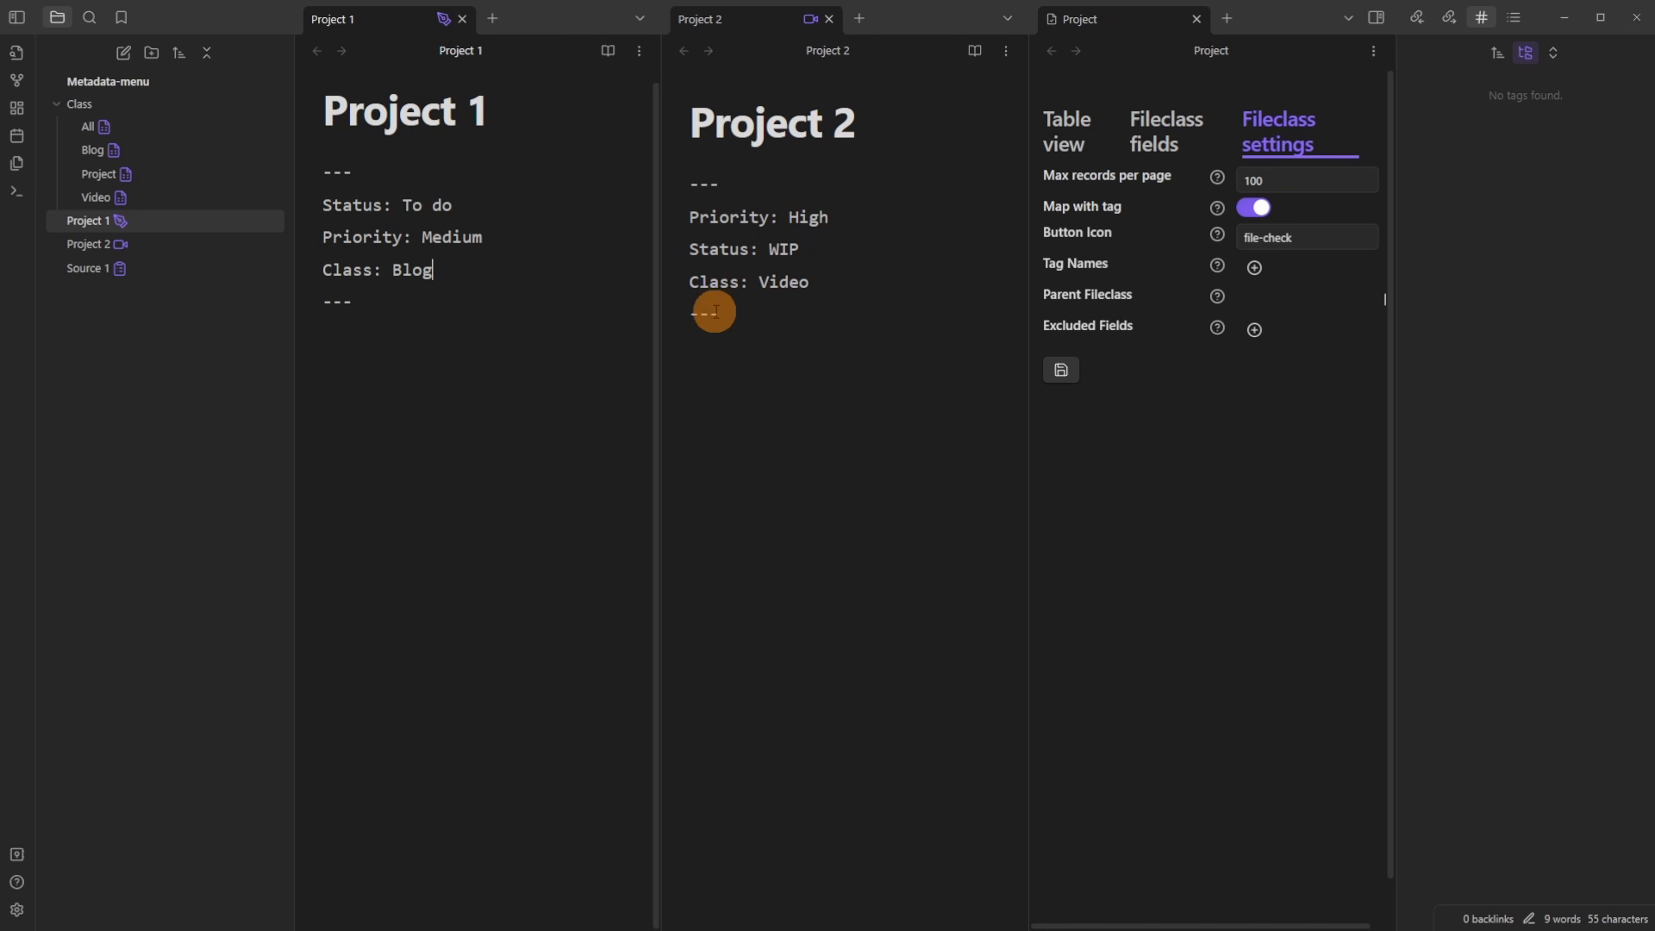
Step: Check the fields of Project 2, and set Project as the Parent Fileclass of the Video fileClass
{"action": "left_click", "coordinate": [811, 21]}
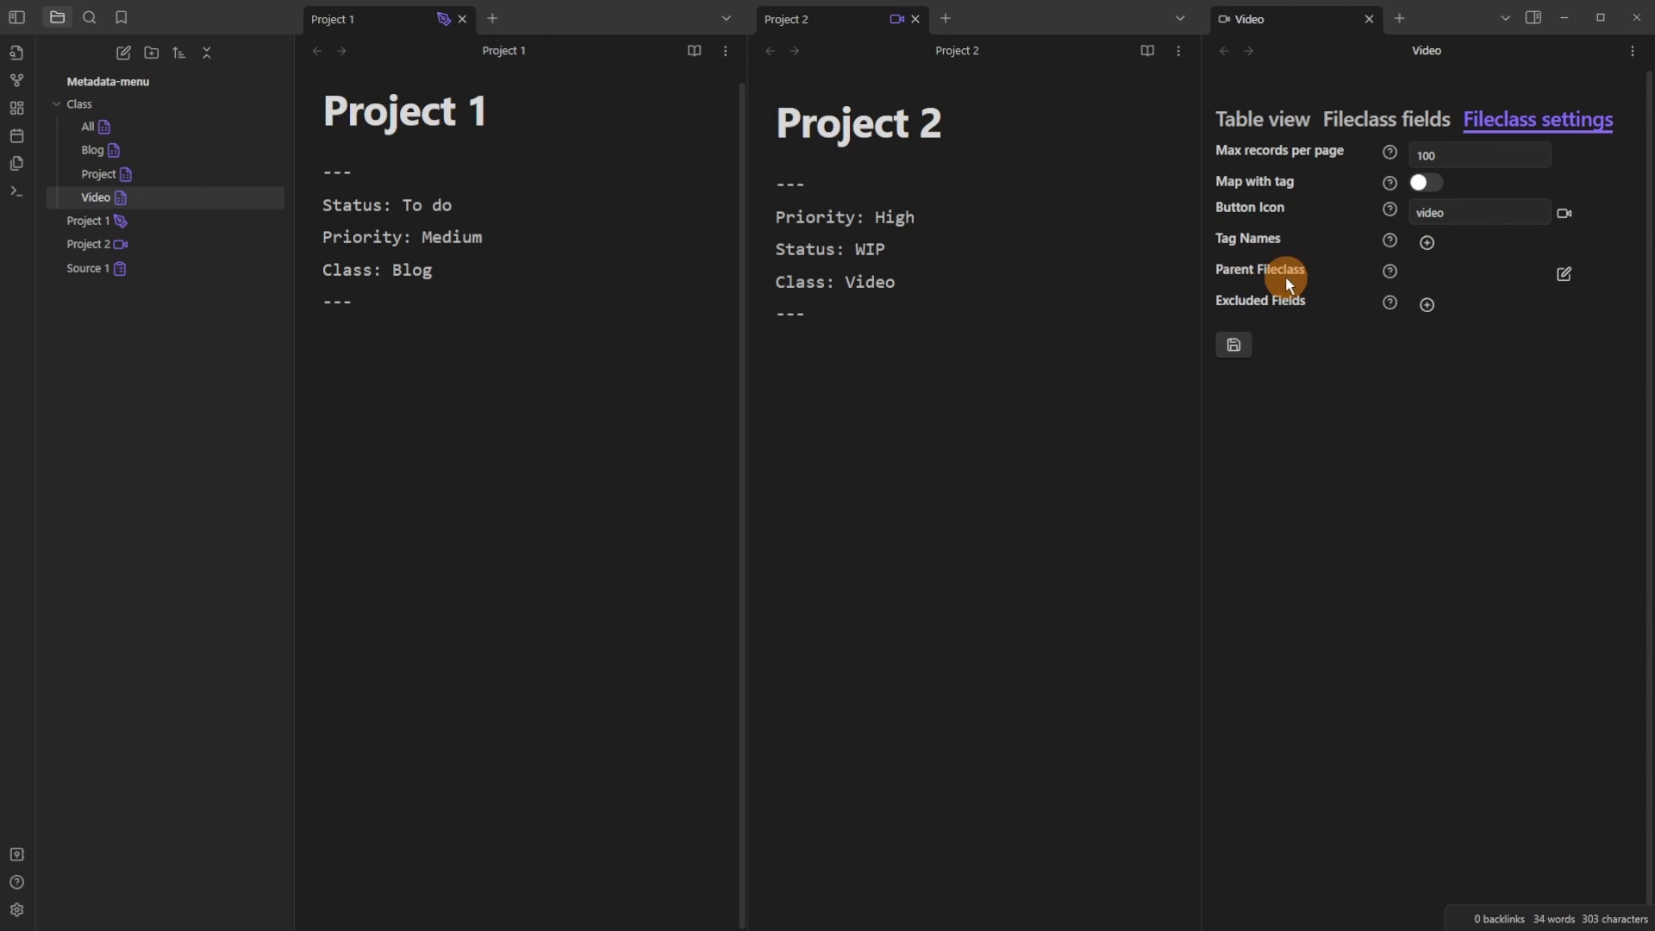
{"action": "left_click", "coordinate": [1563, 276]}
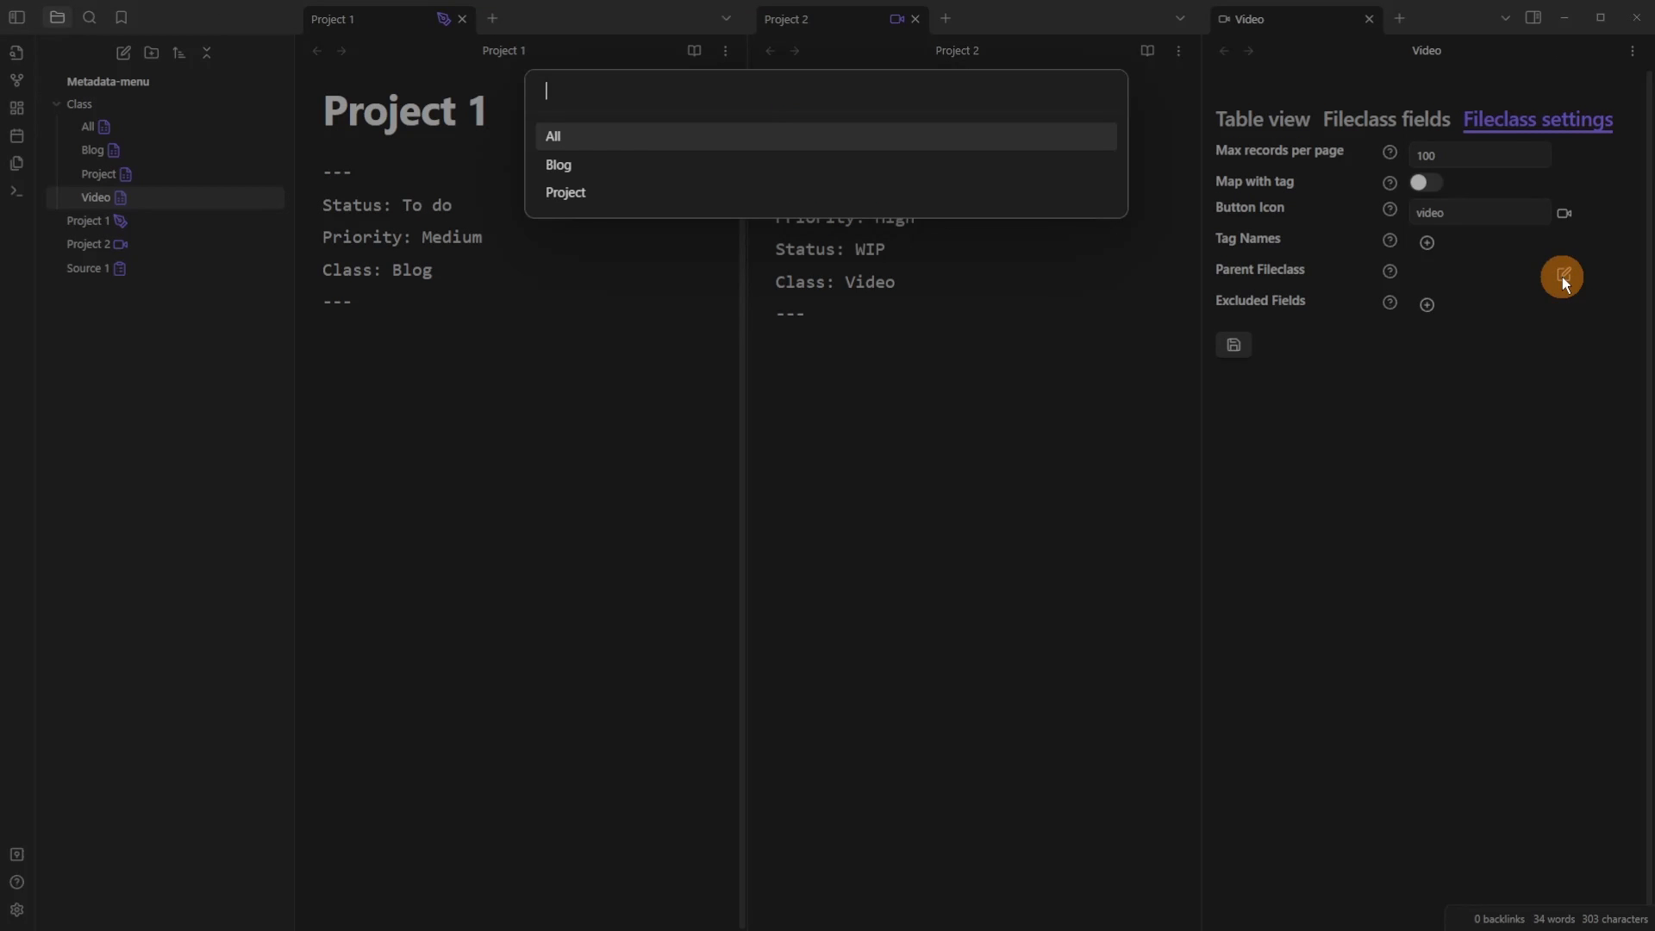
{"action": "left_click", "coordinate": [569, 193]}
{"action": "left_click", "coordinate": [794, 30]}
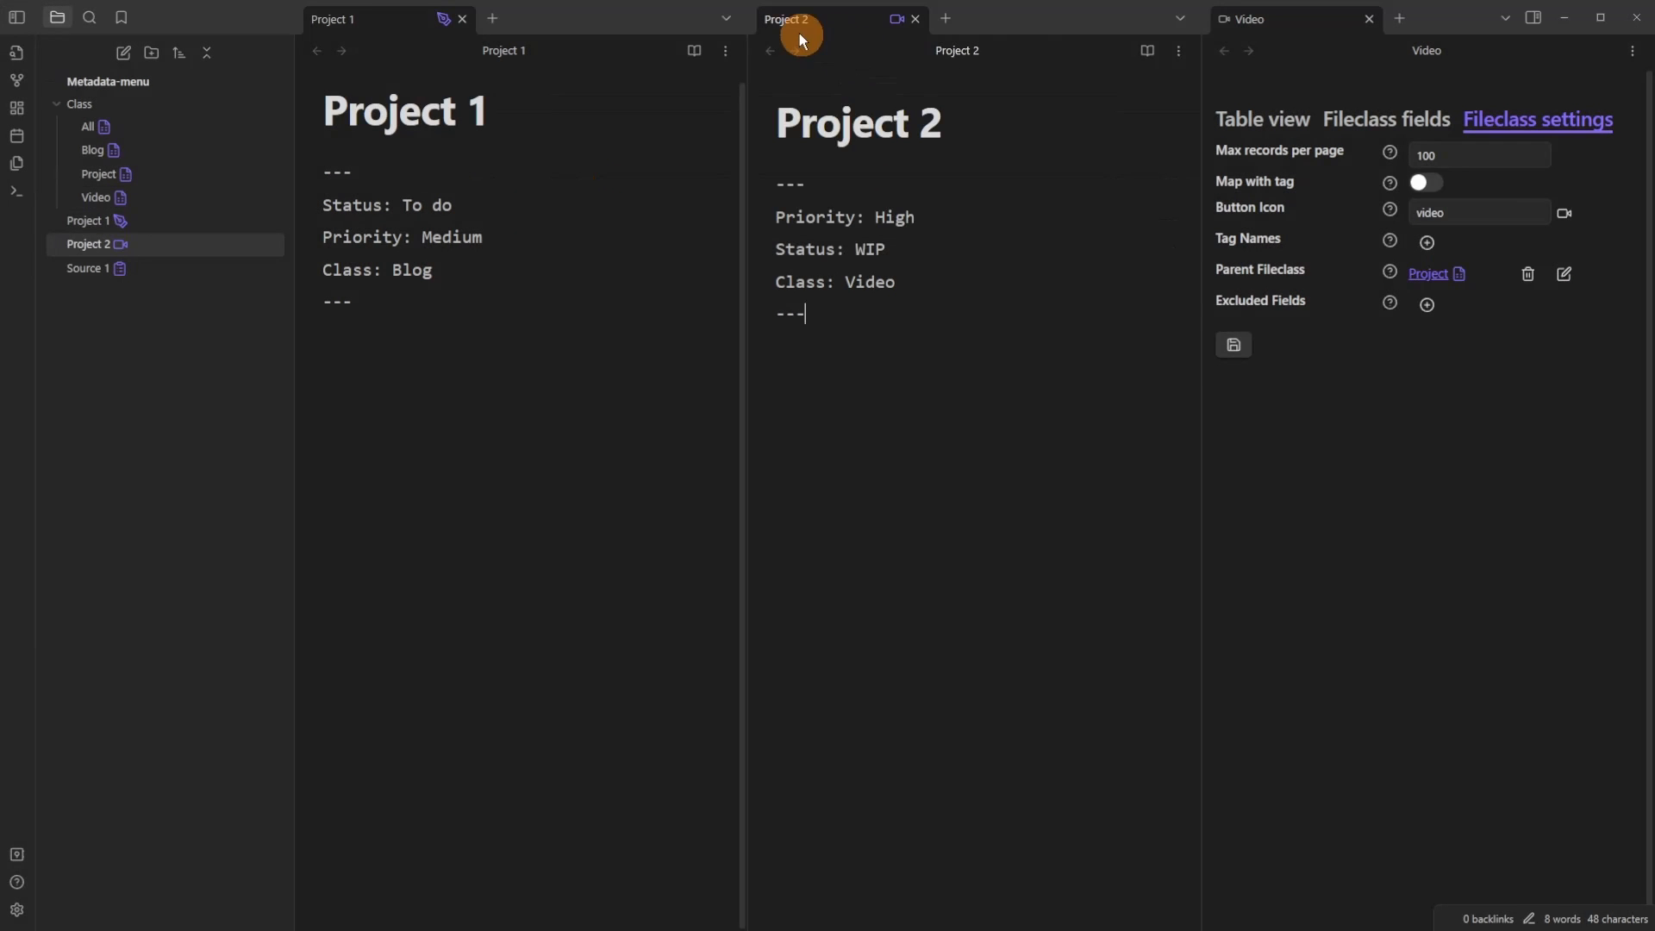
Step: Insert the missing fields into Project 2's frontmatter and set its Workflow to Script
{"action": "left_click", "coordinate": [899, 20]}
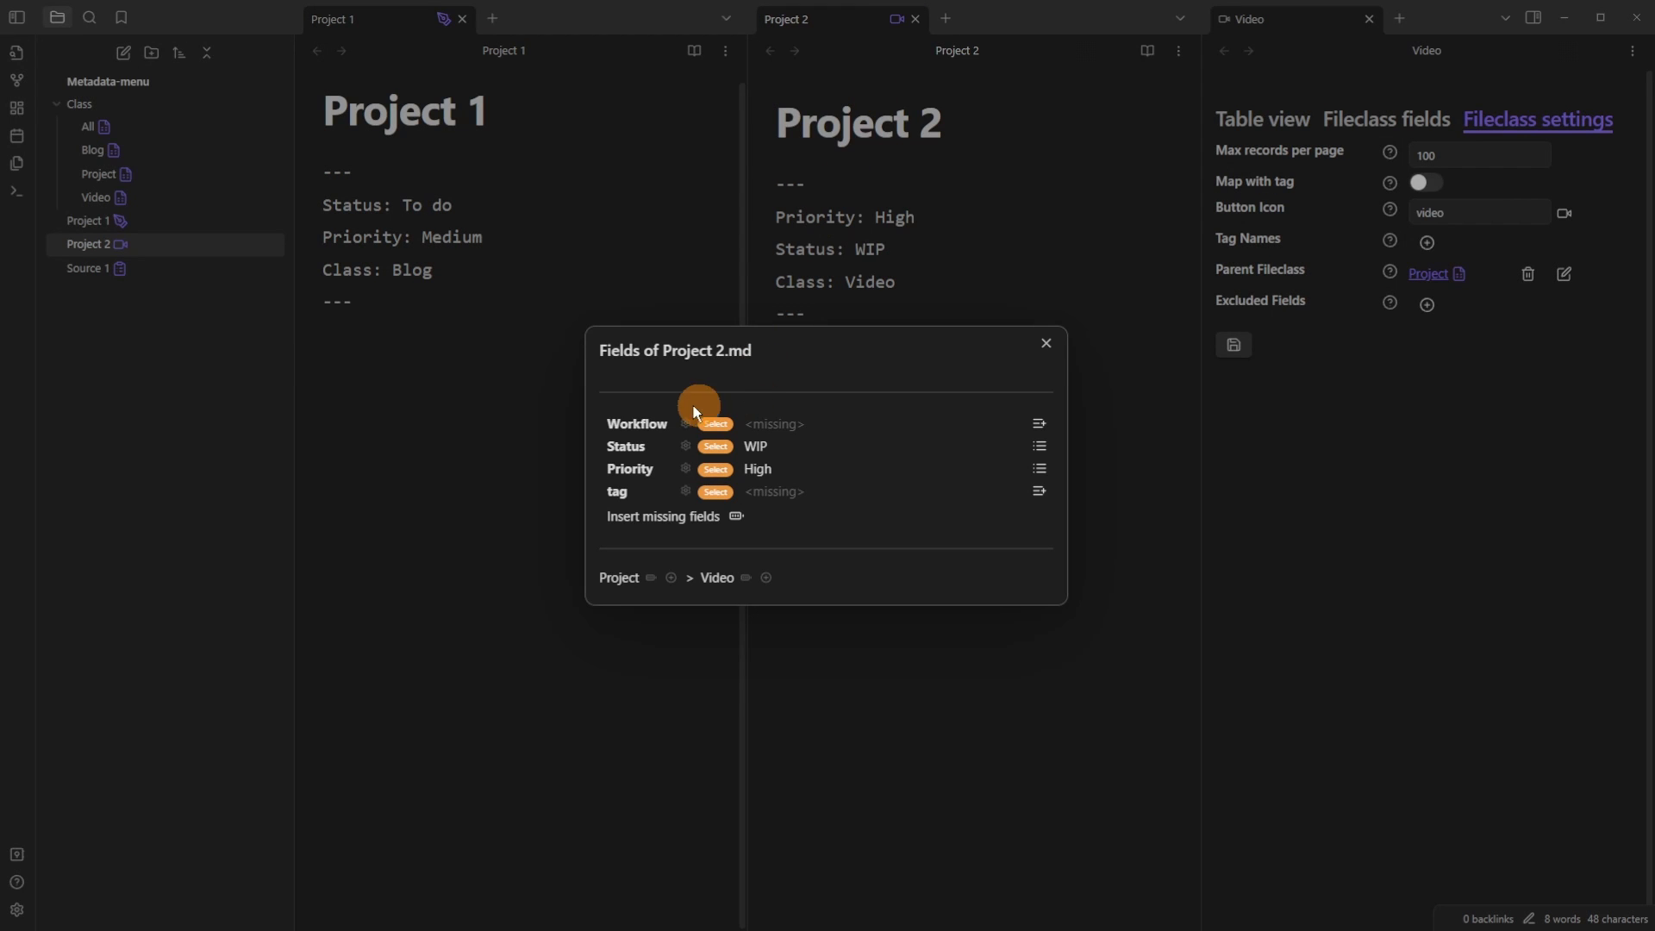
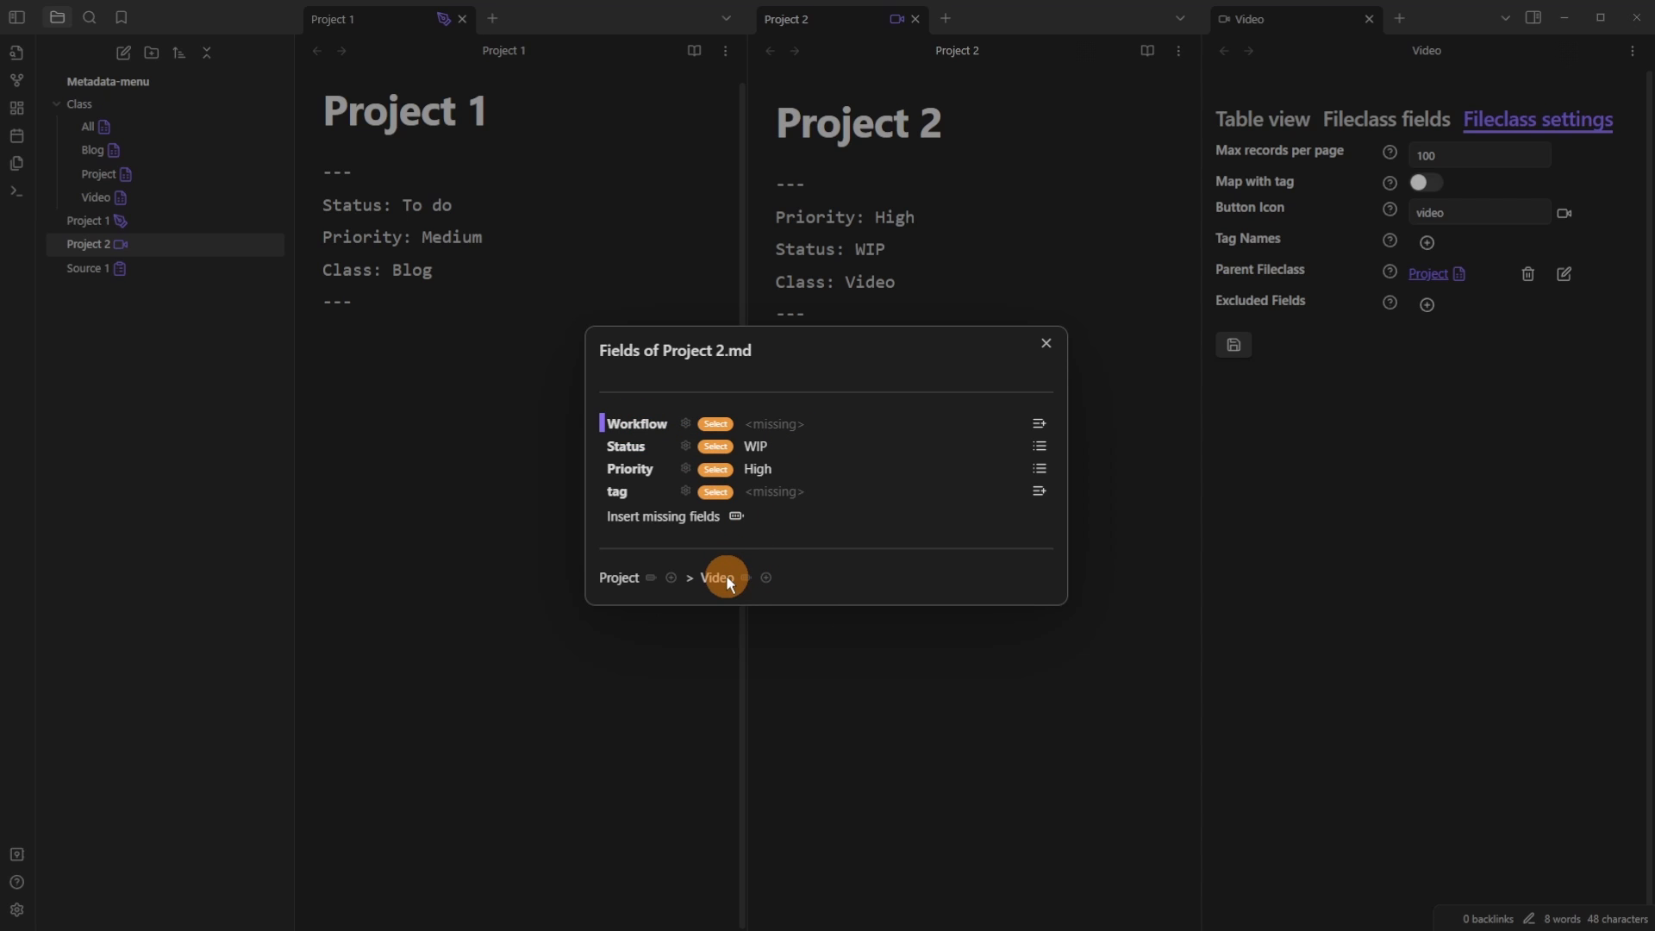
{"action": "left_click", "coordinate": [735, 517]}
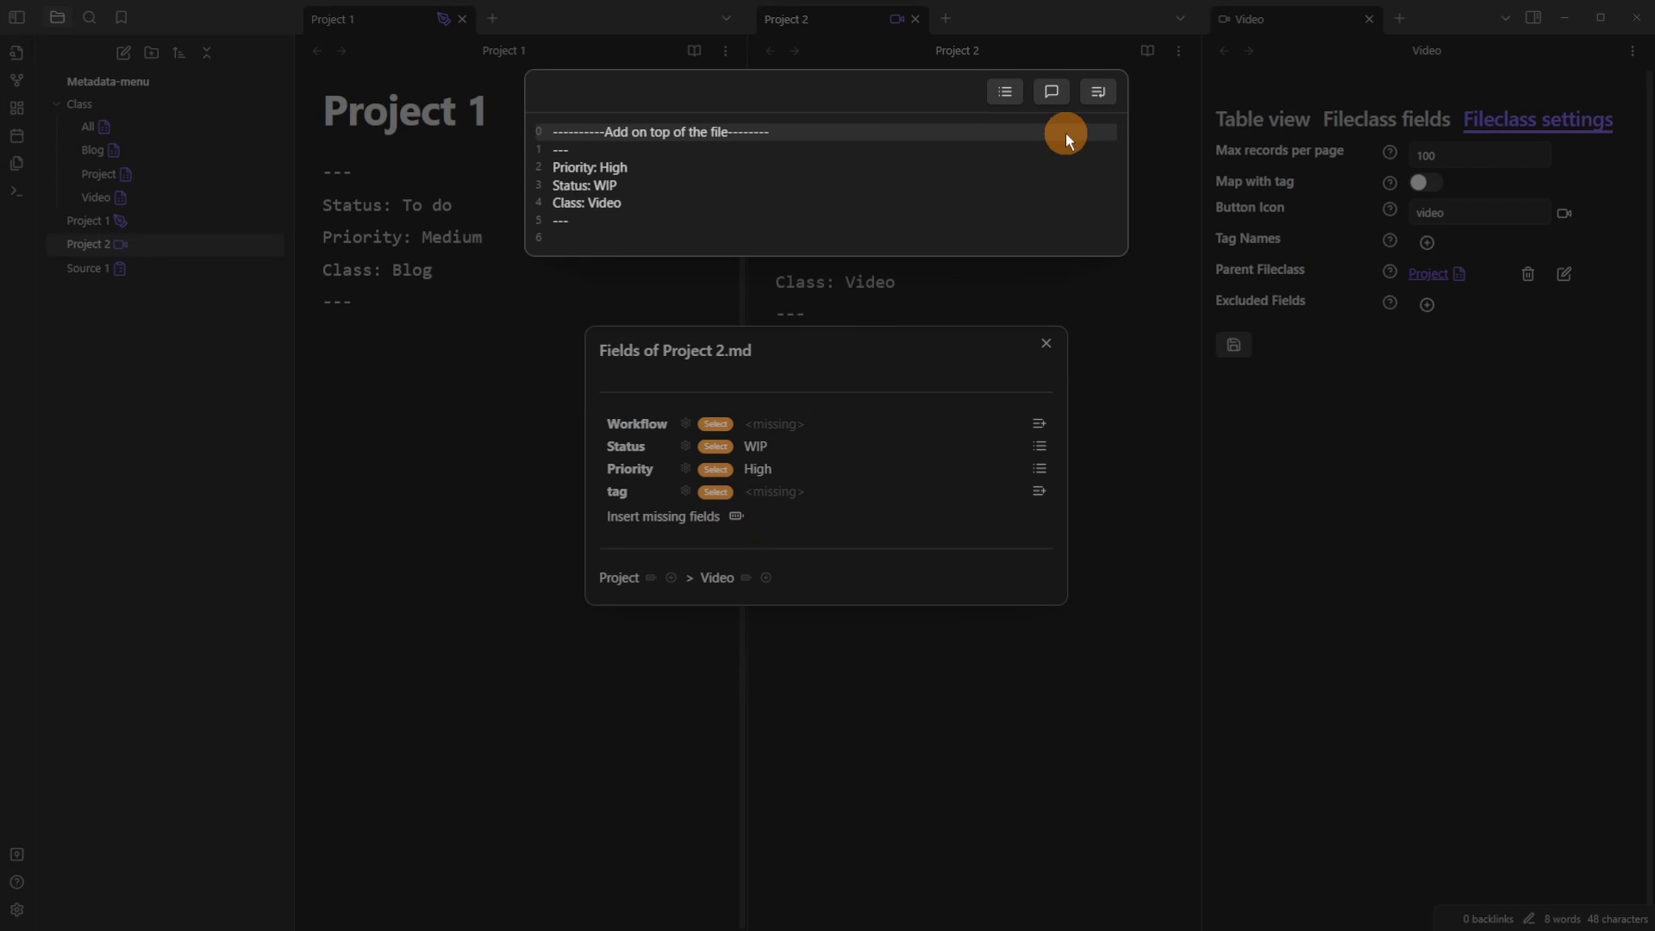
{"action": "left_click", "coordinate": [1098, 94]}
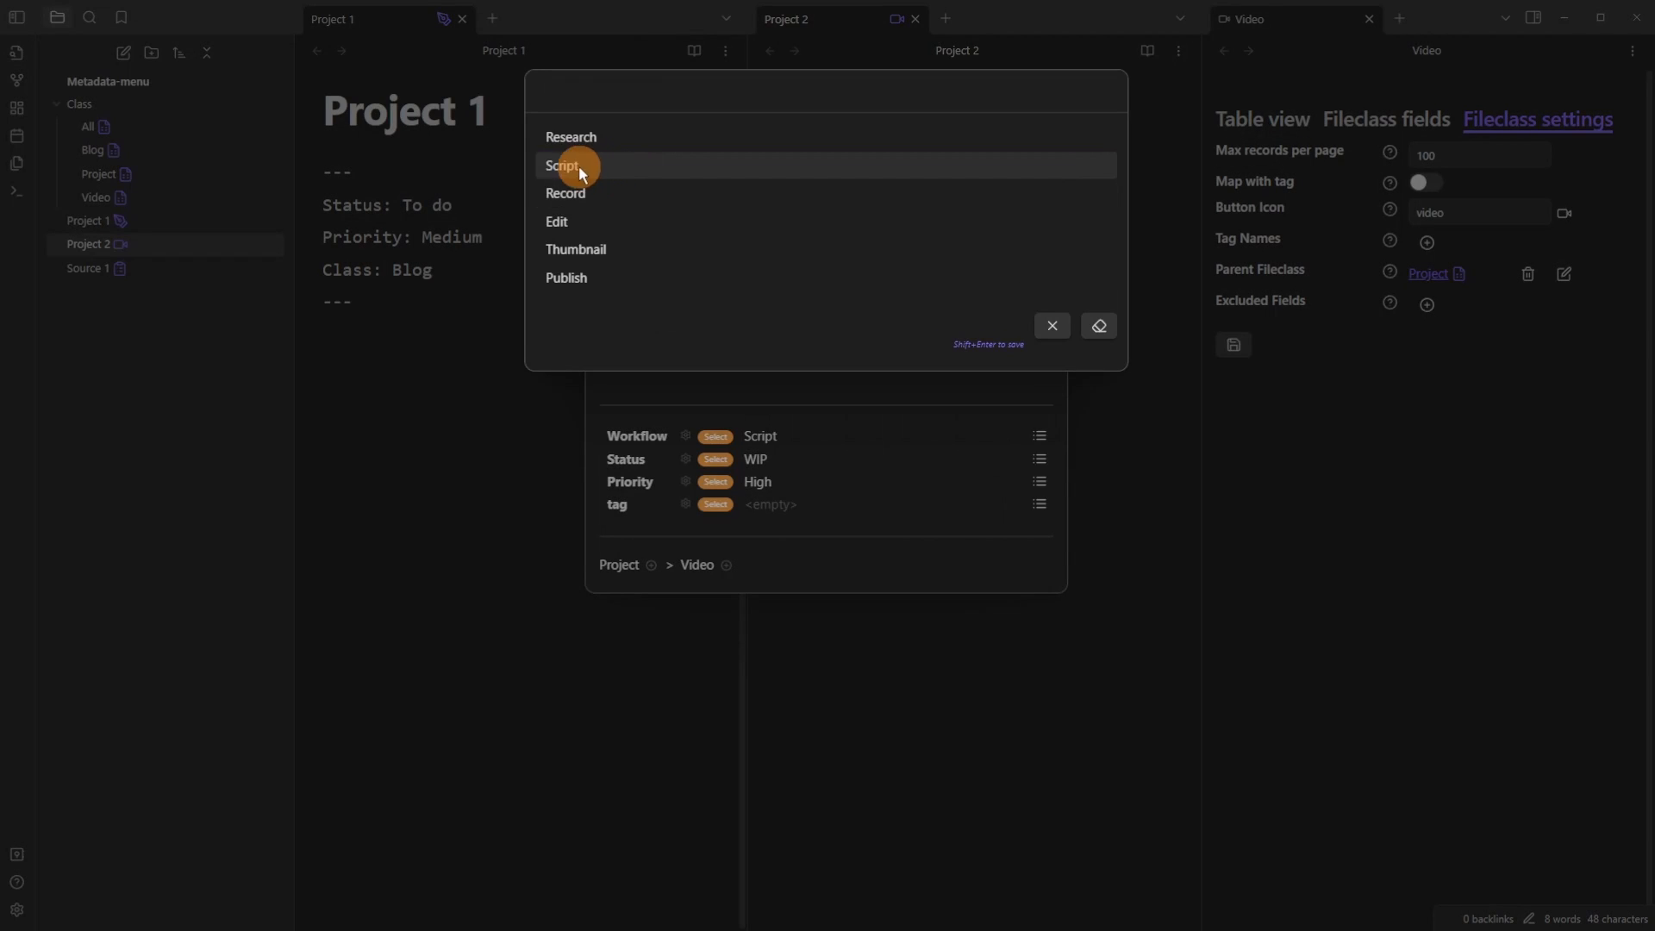
{"action": "left_click", "coordinate": [596, 166]}
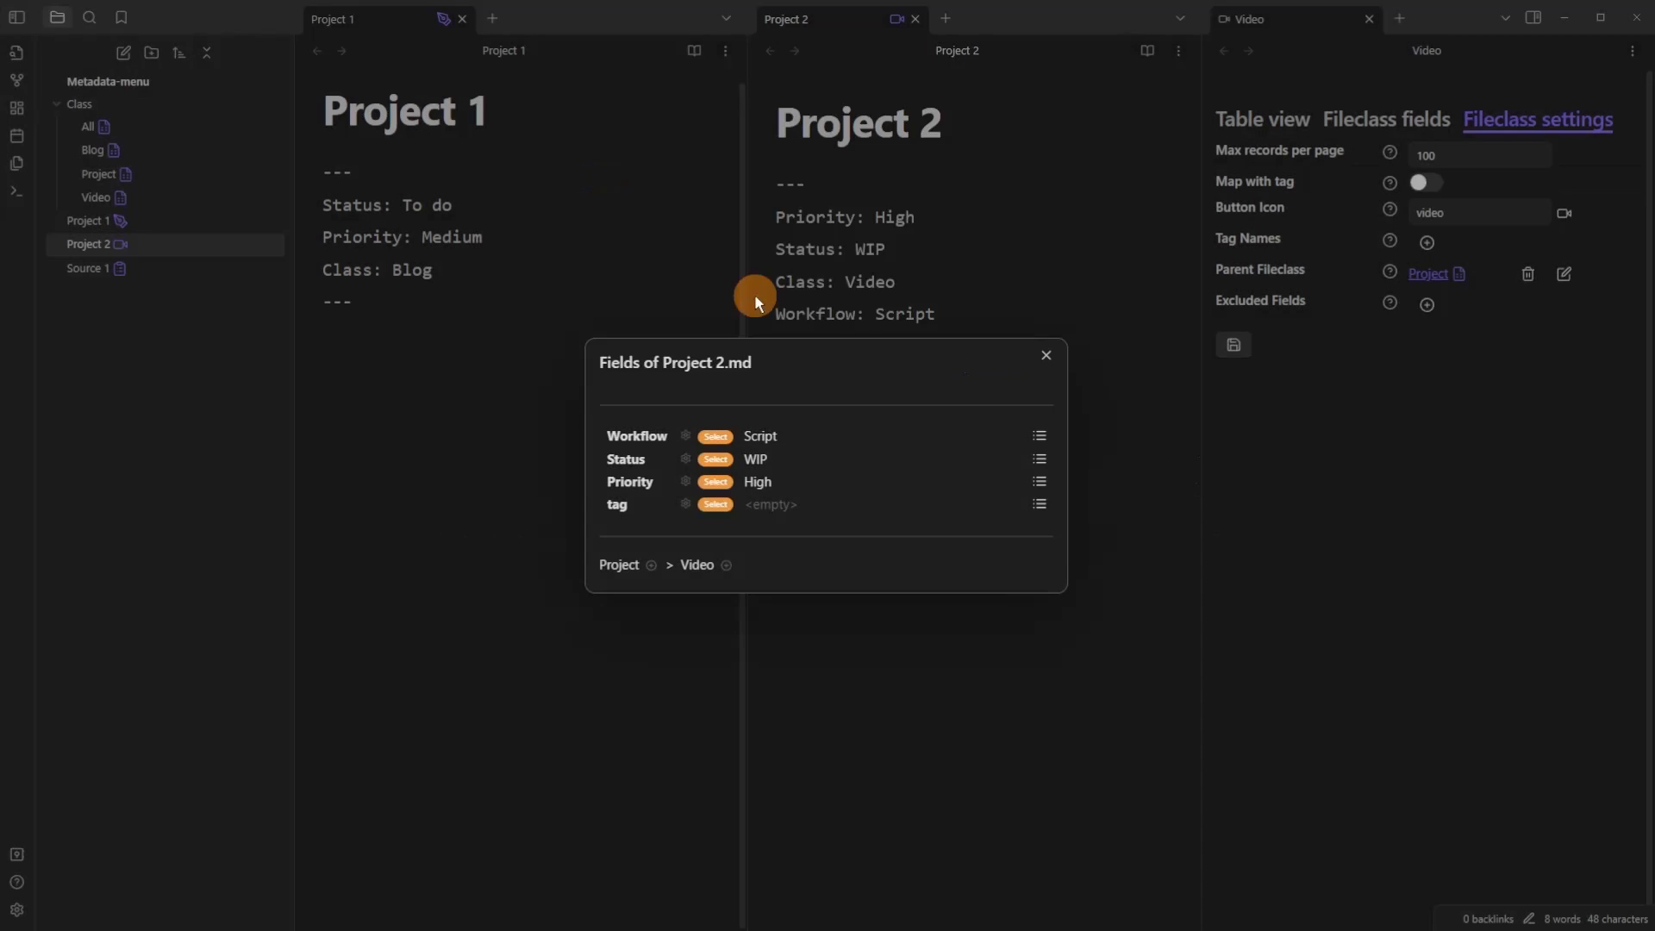
Step: Set Project as the Parent Fileclass of the Blog fileClass
{"action": "left_click", "coordinate": [1026, 291]}
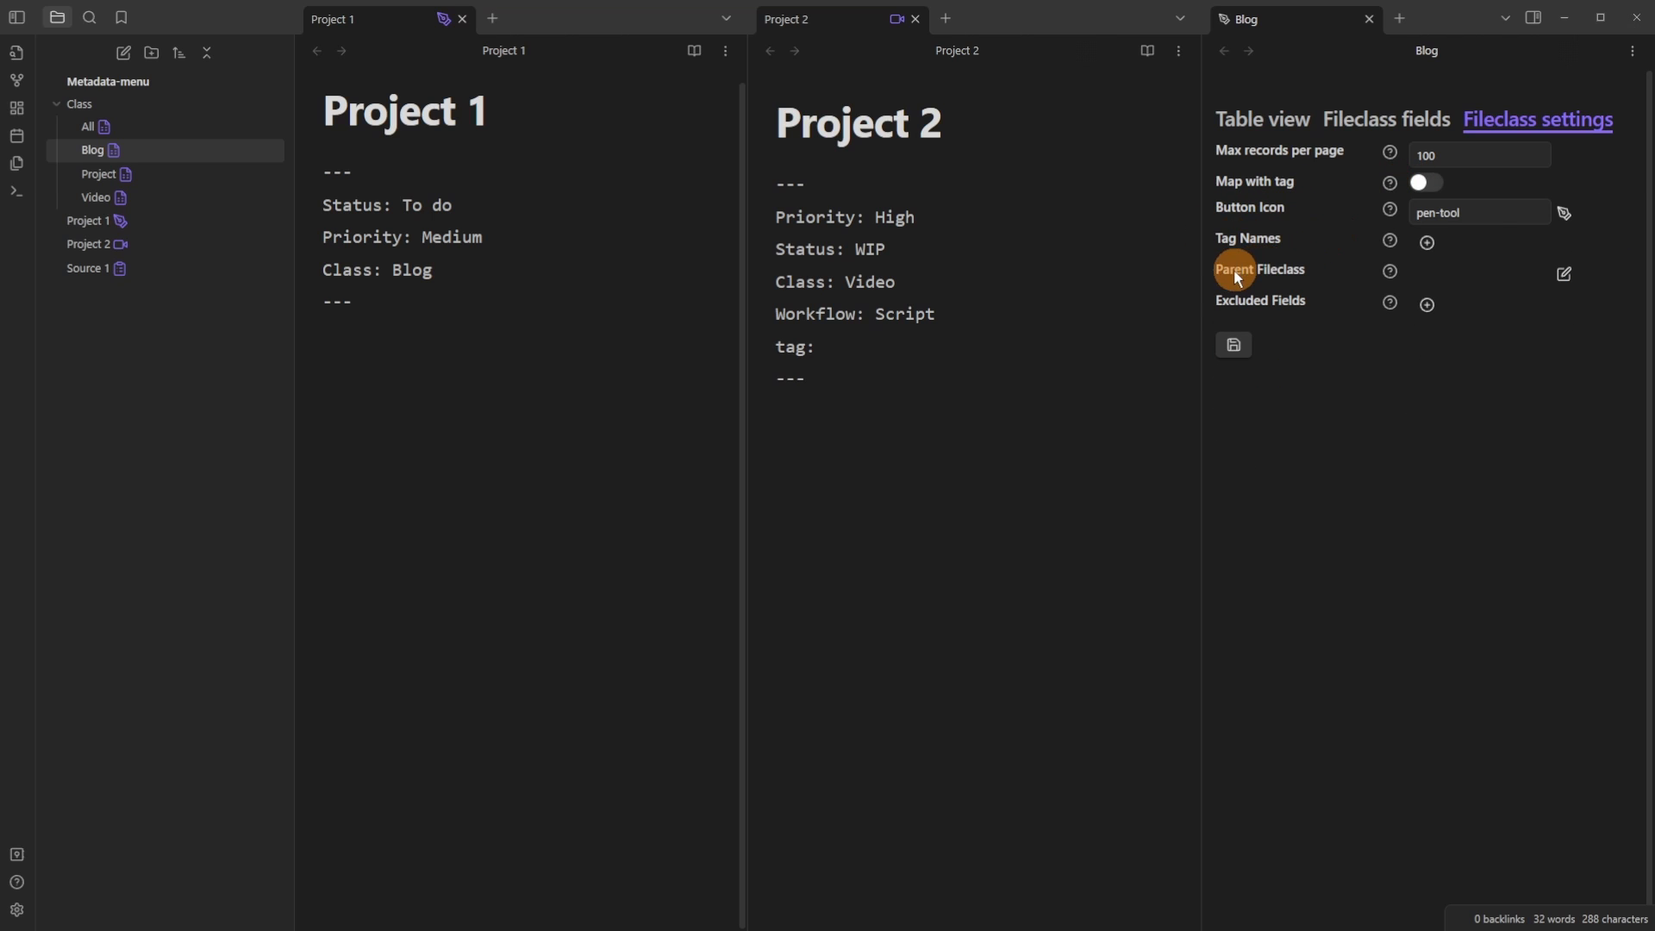
{"action": "left_click", "coordinate": [1567, 276]}
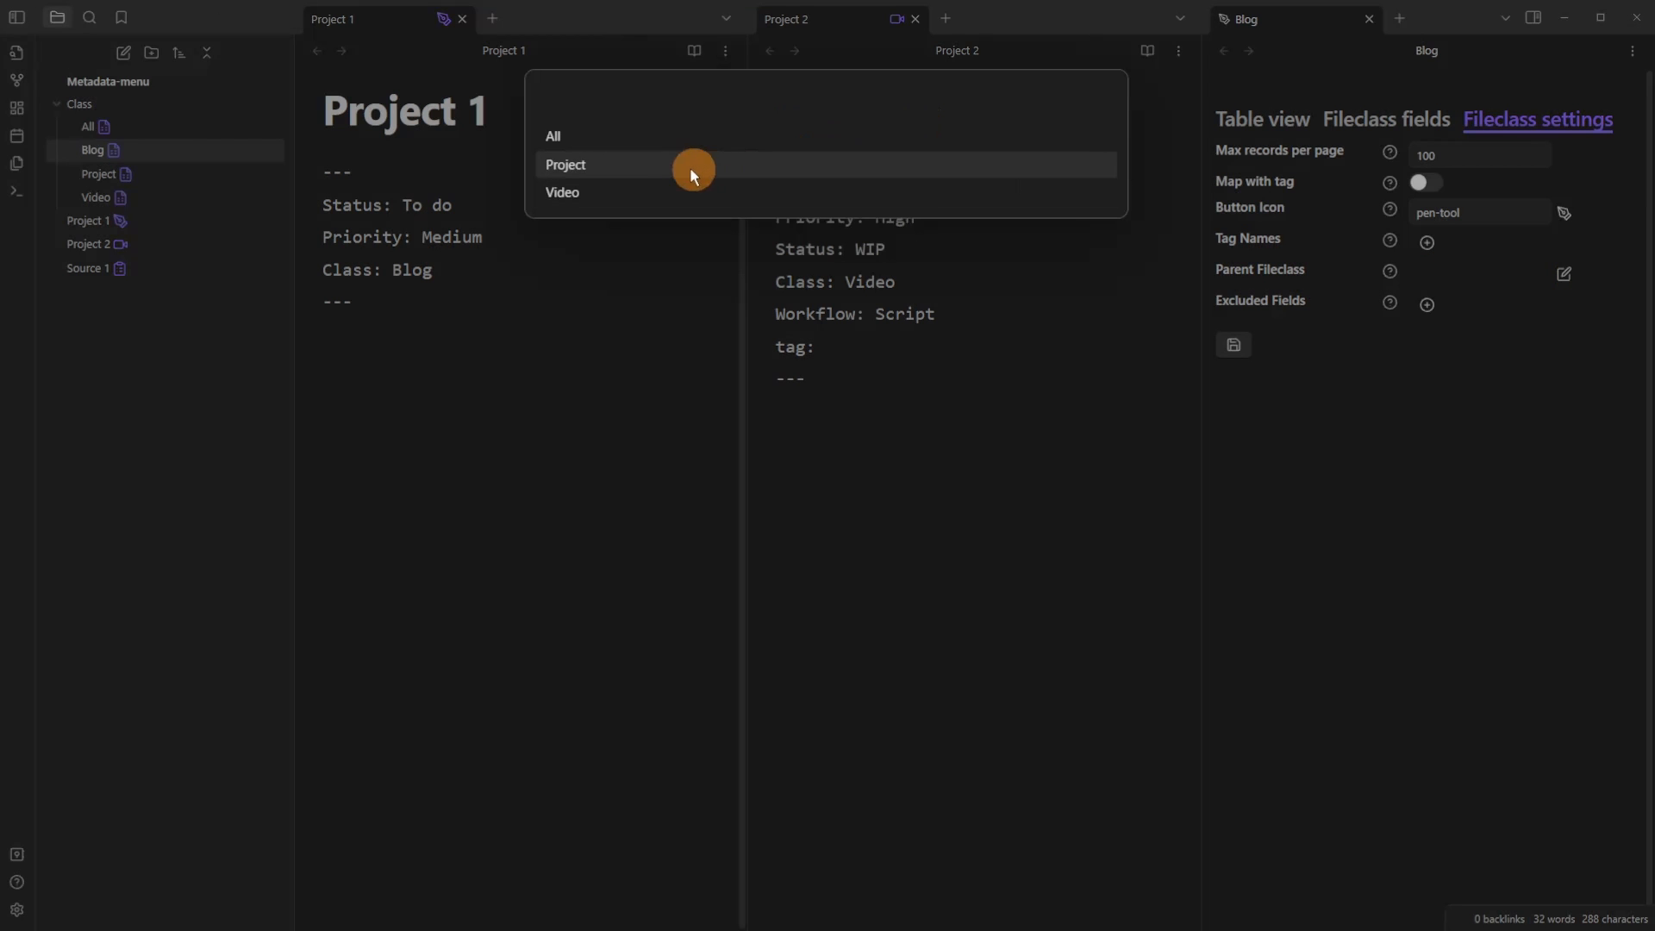
{"action": "left_click", "coordinate": [638, 165]}
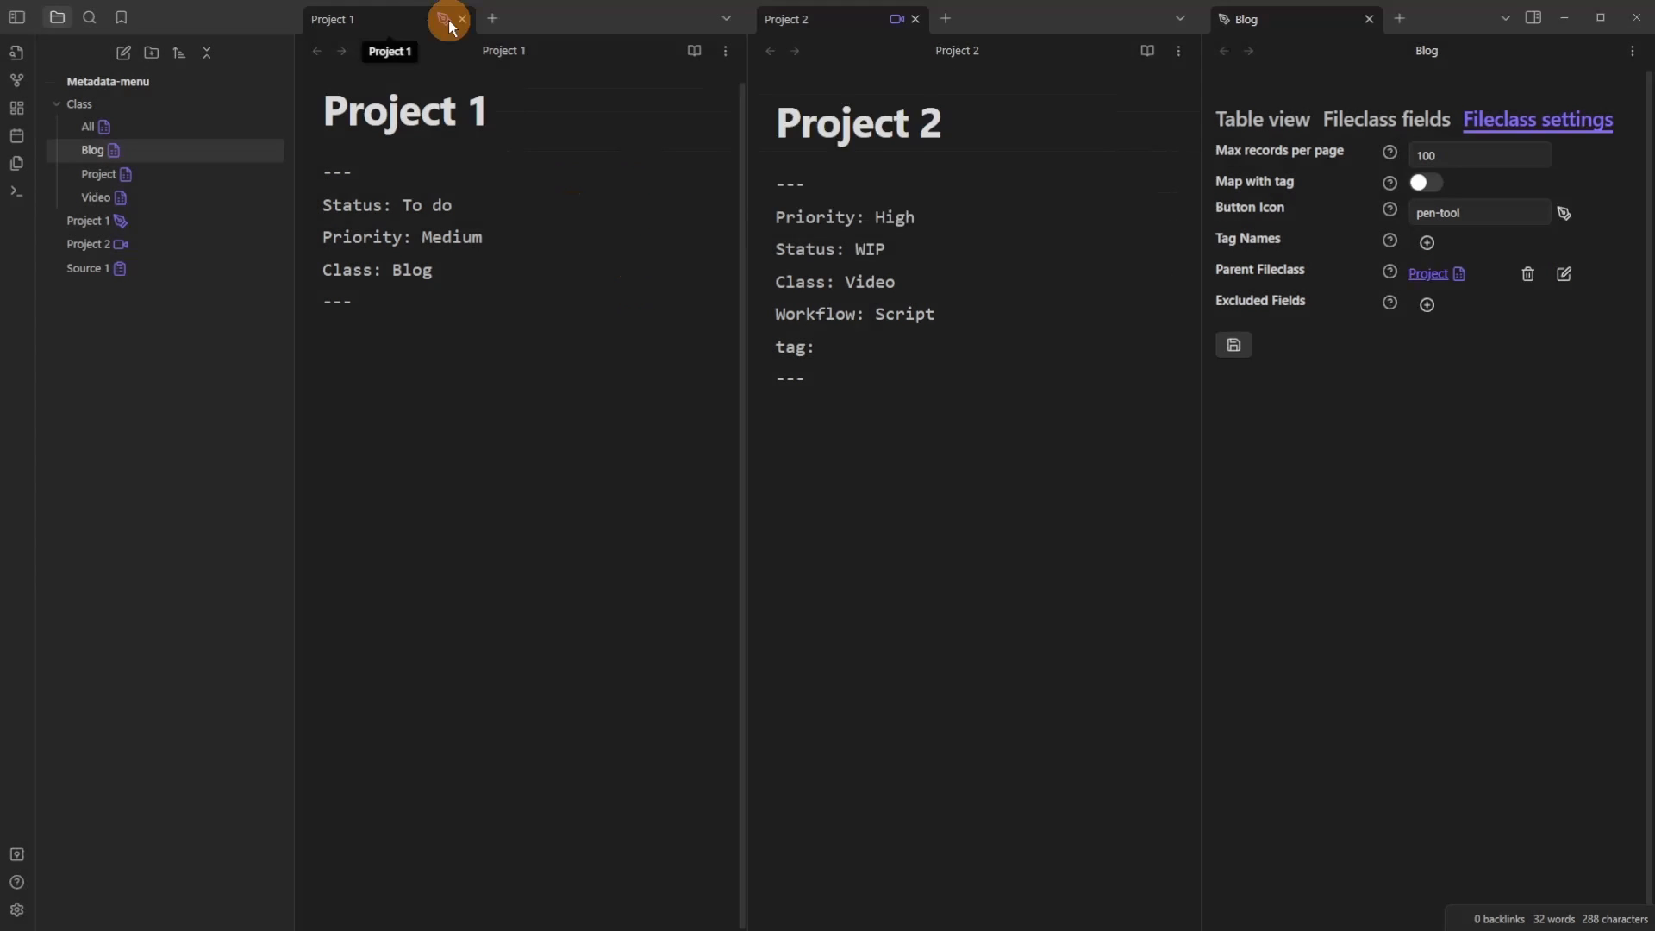
Step: Insert the missing fields into Project 1's frontmatter and set its Workflow to Draft
{"action": "left_click", "coordinate": [443, 18]}
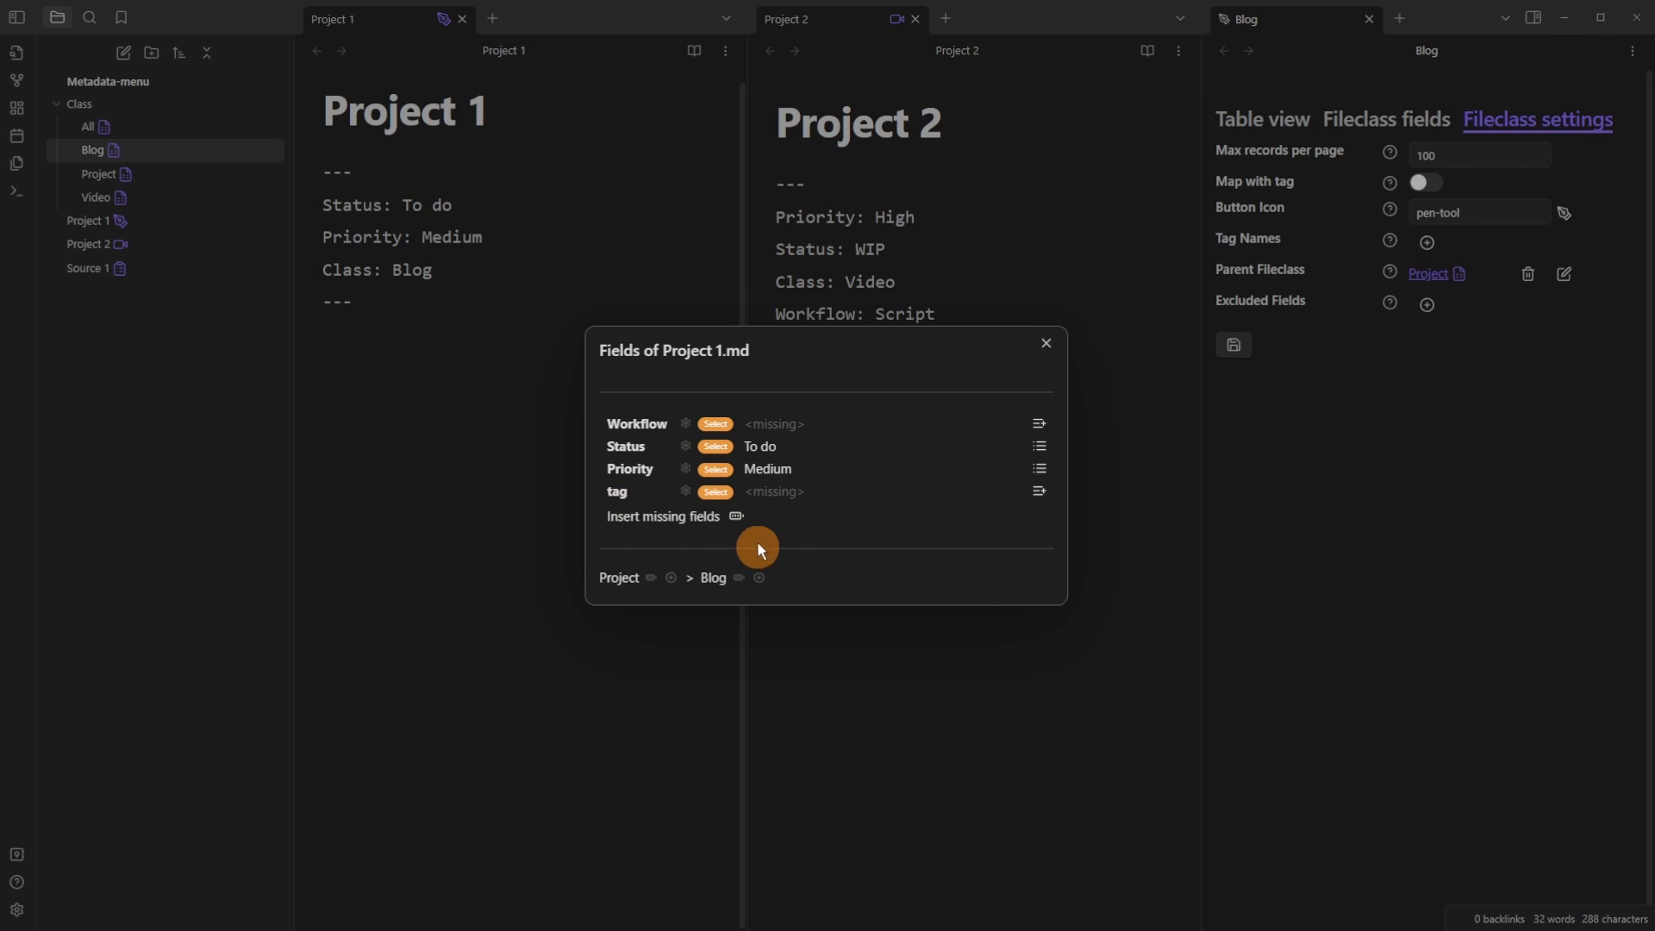
{"action": "left_click", "coordinate": [737, 516]}
{"action": "key", "text": "Return"}
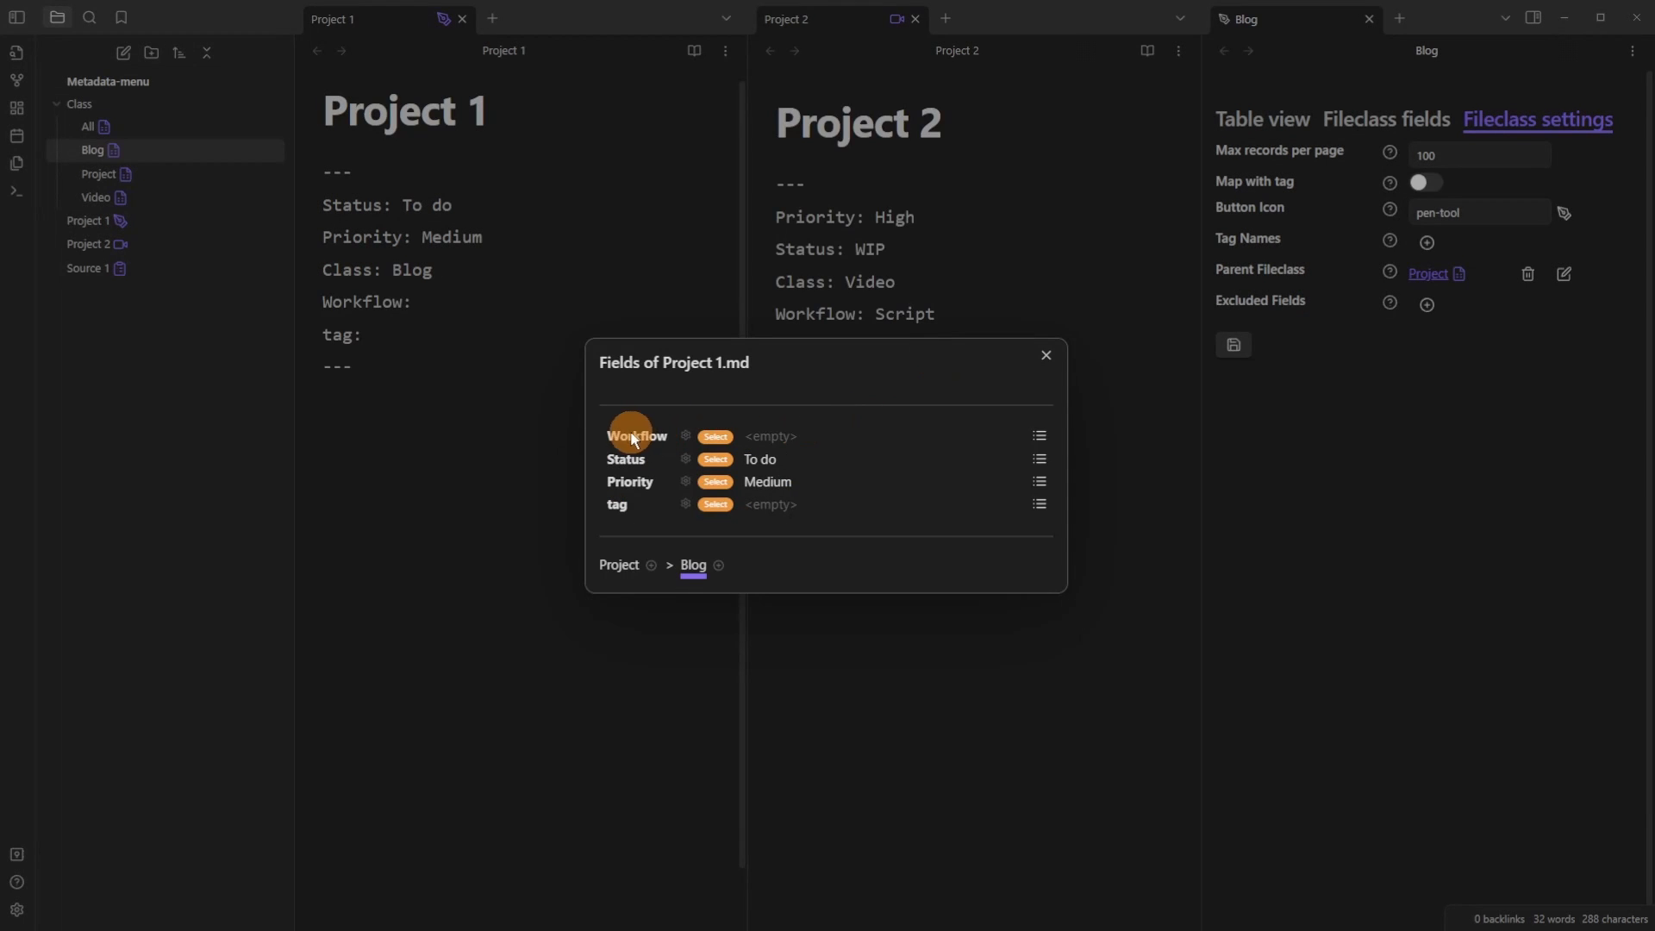
{"action": "left_click", "coordinate": [1038, 436]}
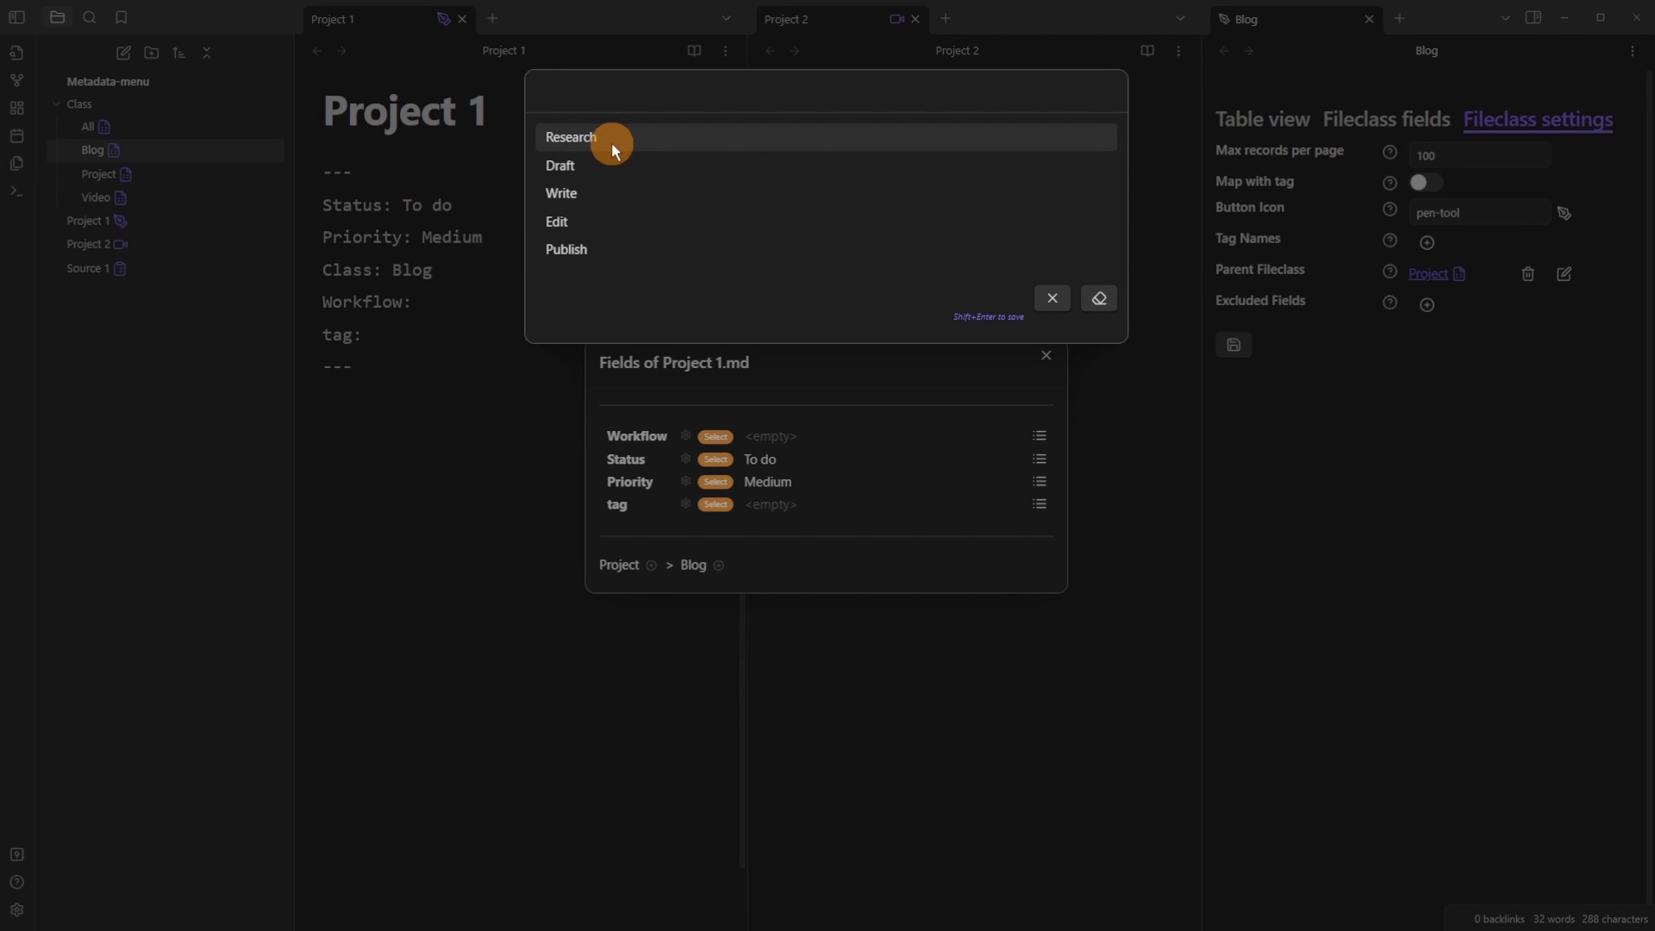
{"action": "left_click", "coordinate": [610, 165]}
{"action": "left_click", "coordinate": [356, 137]}
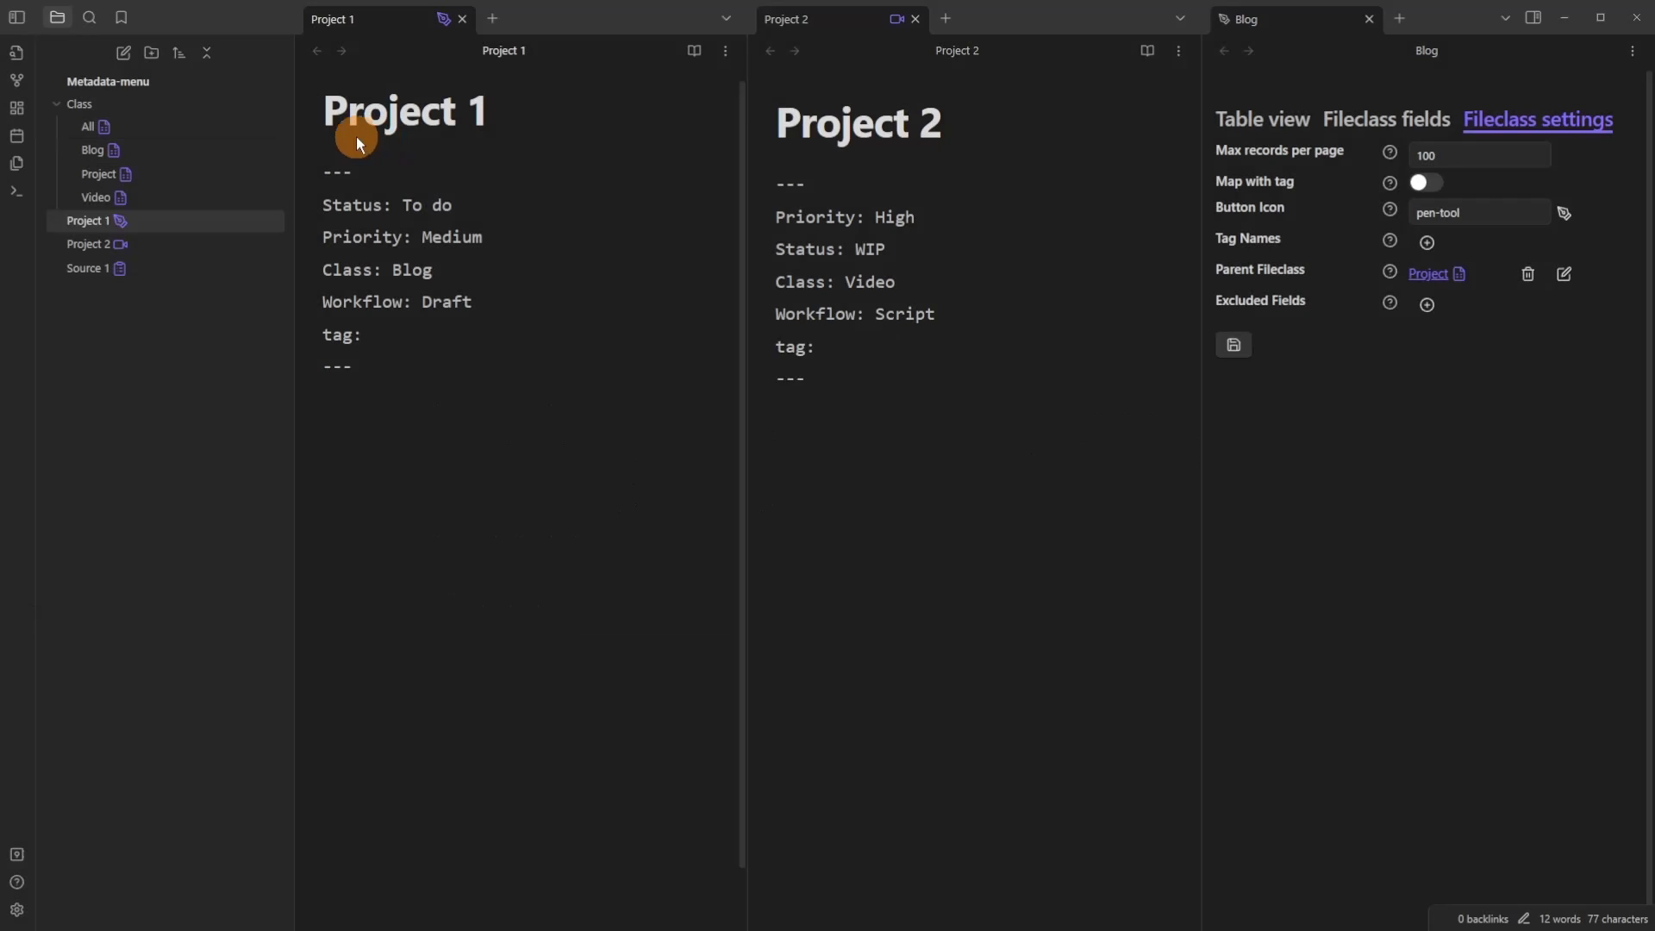
{"action": "left_click", "coordinate": [506, 210]}
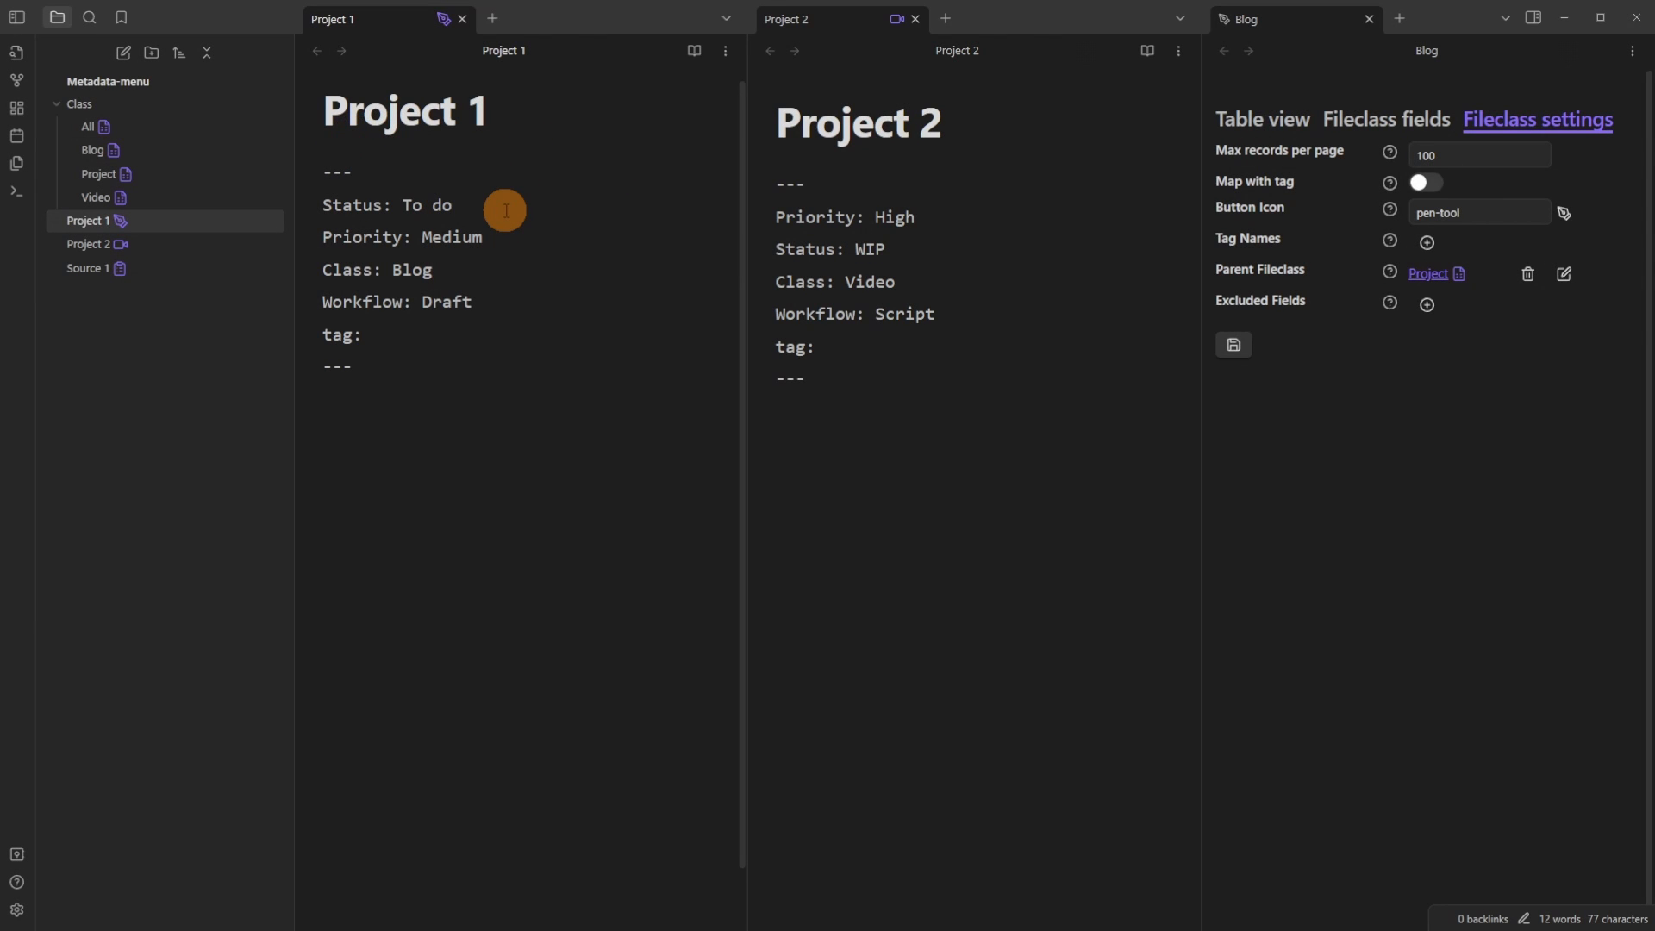
{"action": "left_click", "coordinate": [921, 213]}
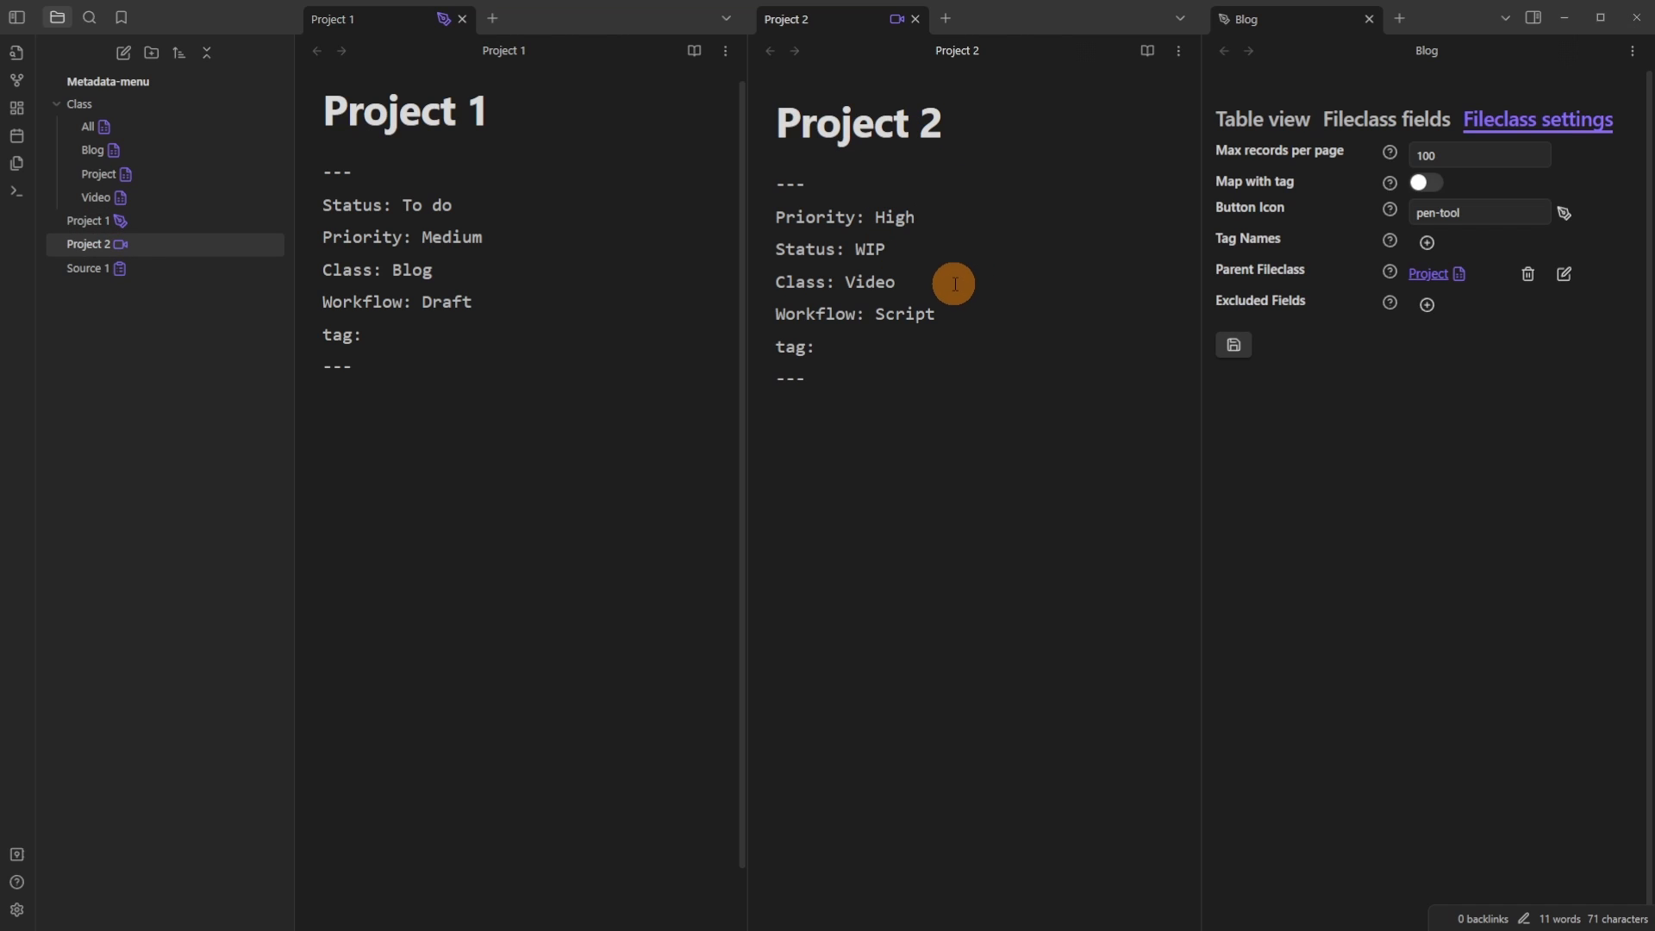
{"action": "left_click", "coordinate": [918, 286]}
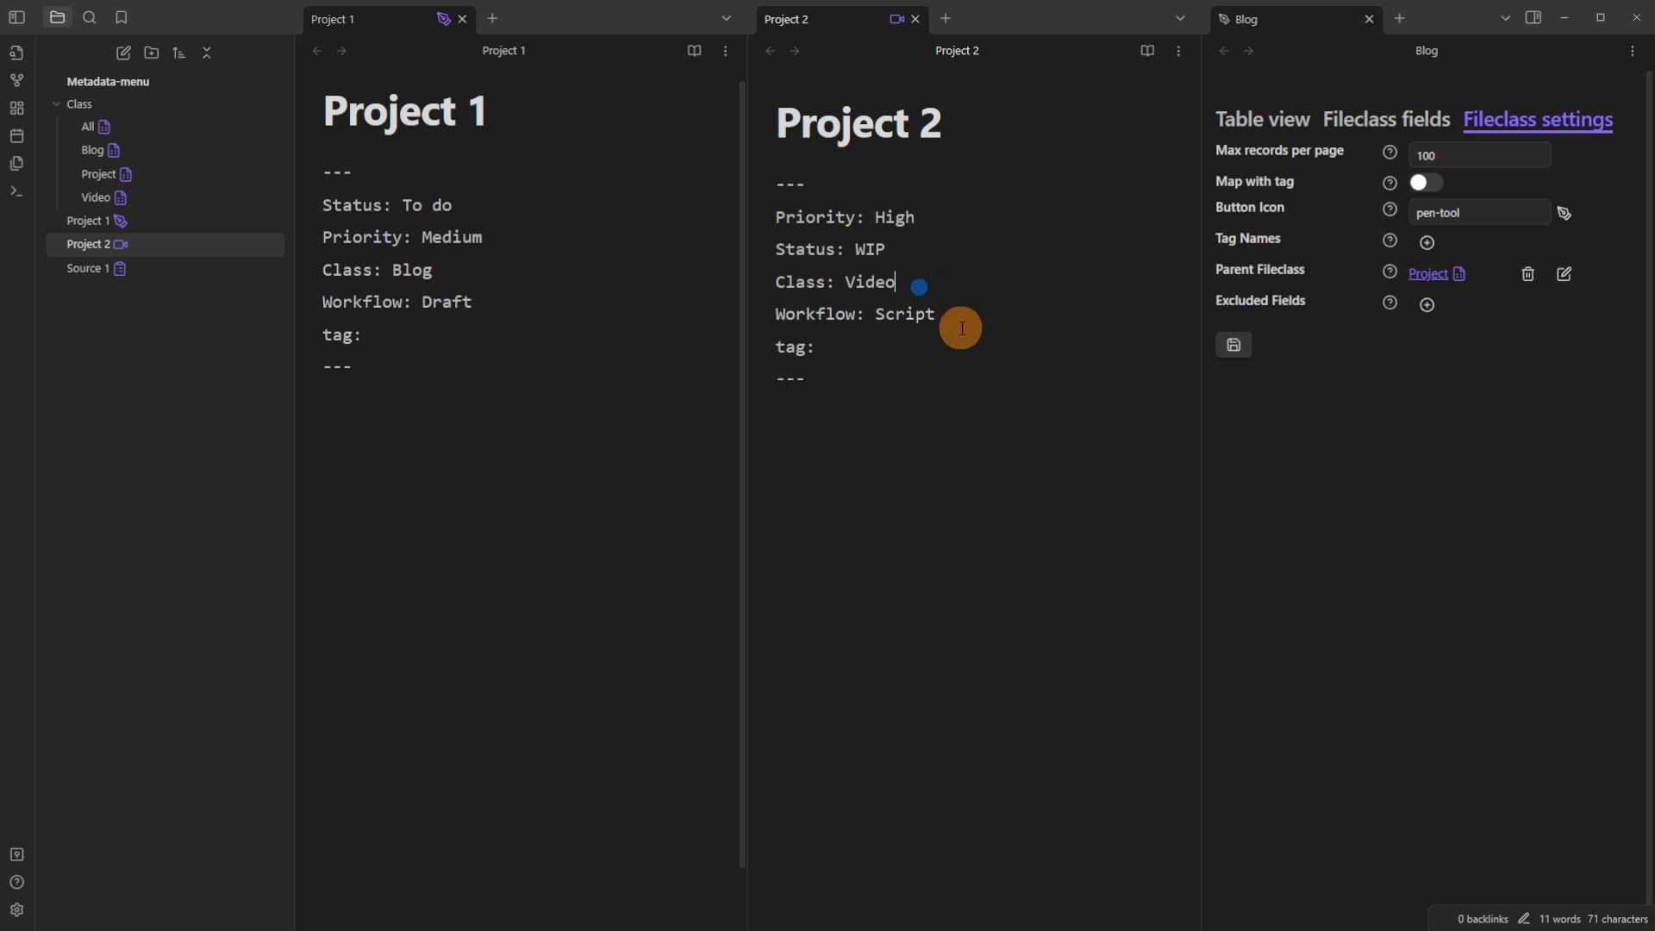
{"action": "left_click", "coordinate": [456, 270]}
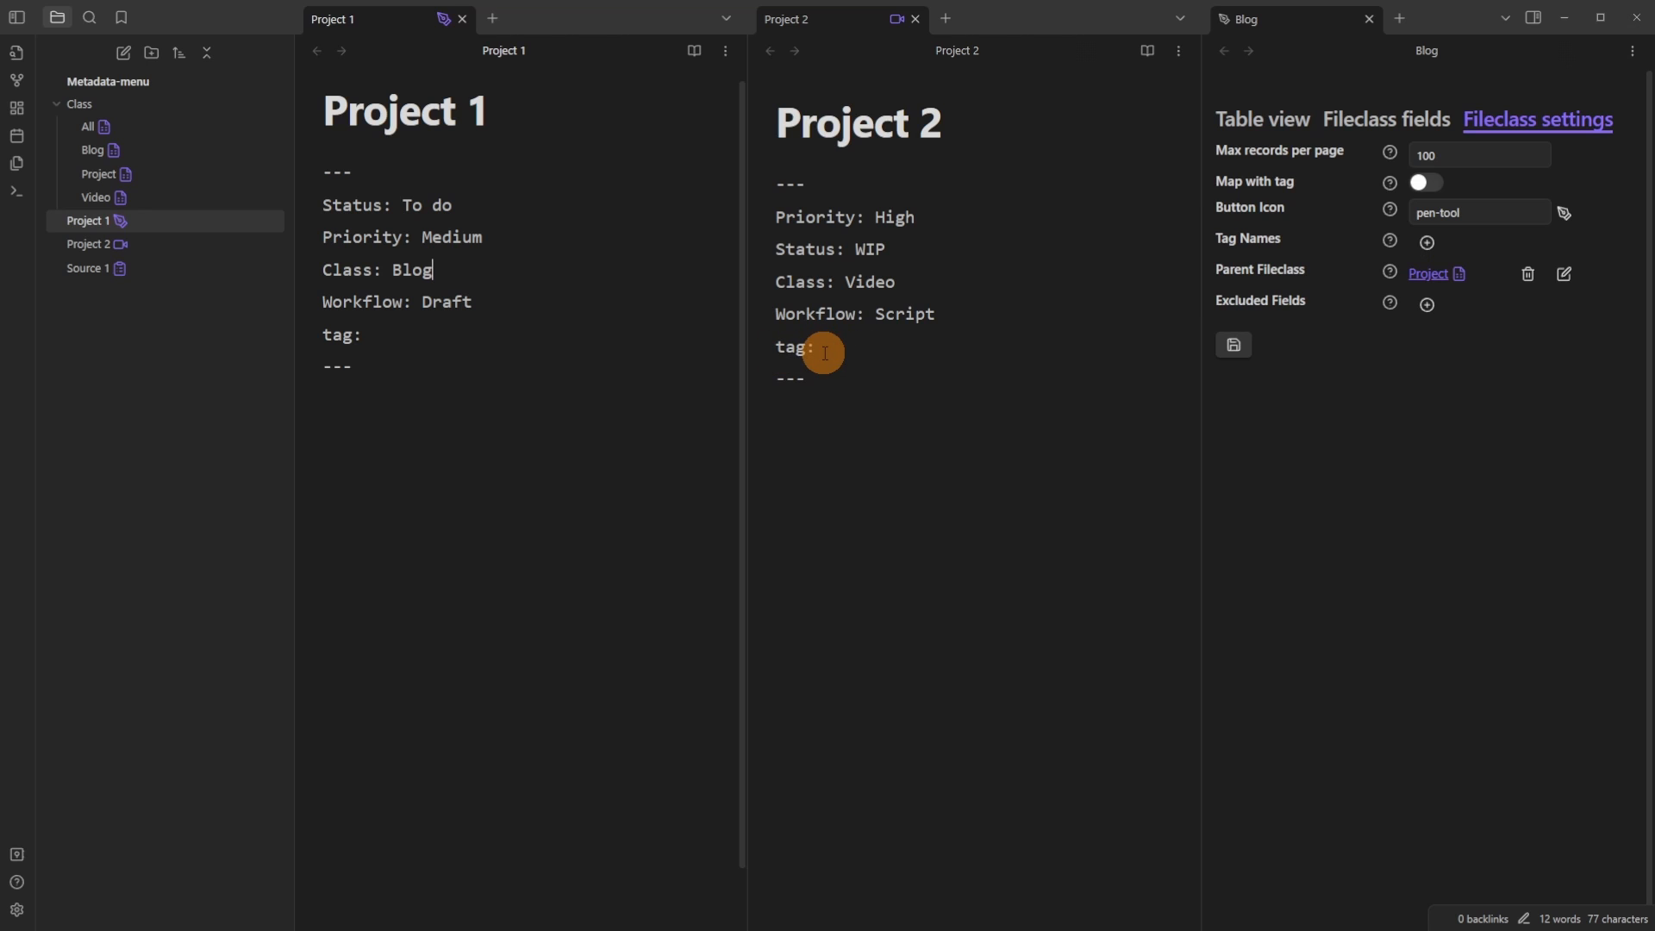
Step: Remove the inherited tag field from the Project fileClass by way of Project 2's field list
{"action": "left_click", "coordinate": [896, 21]}
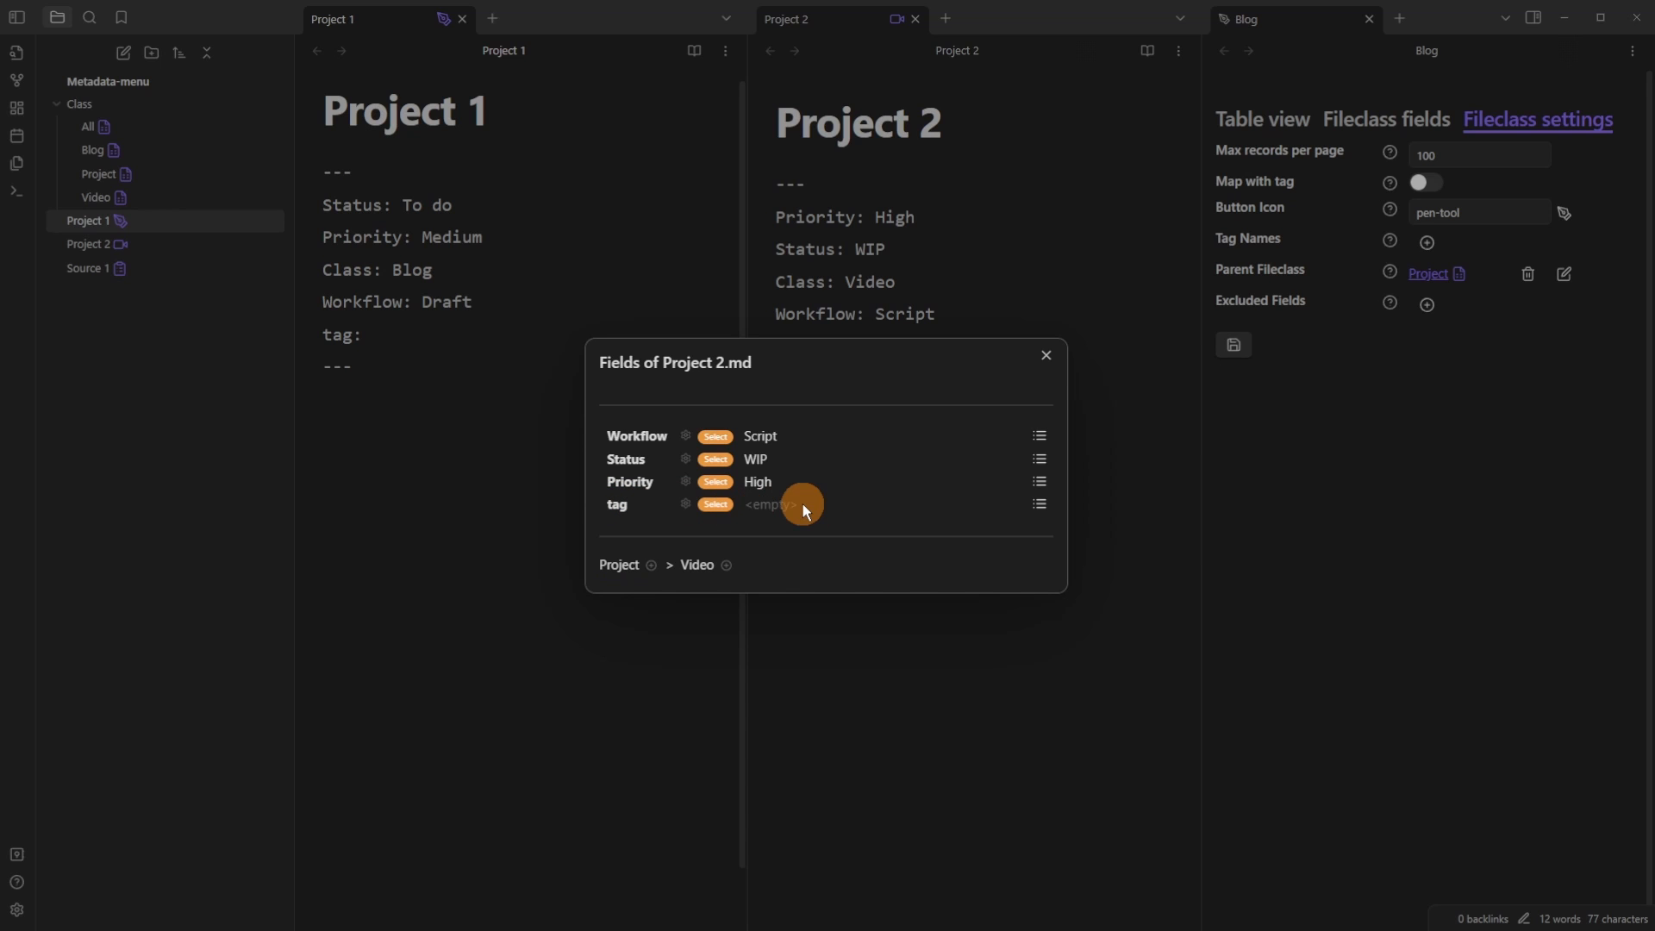
{"action": "left_click", "coordinate": [683, 504]}
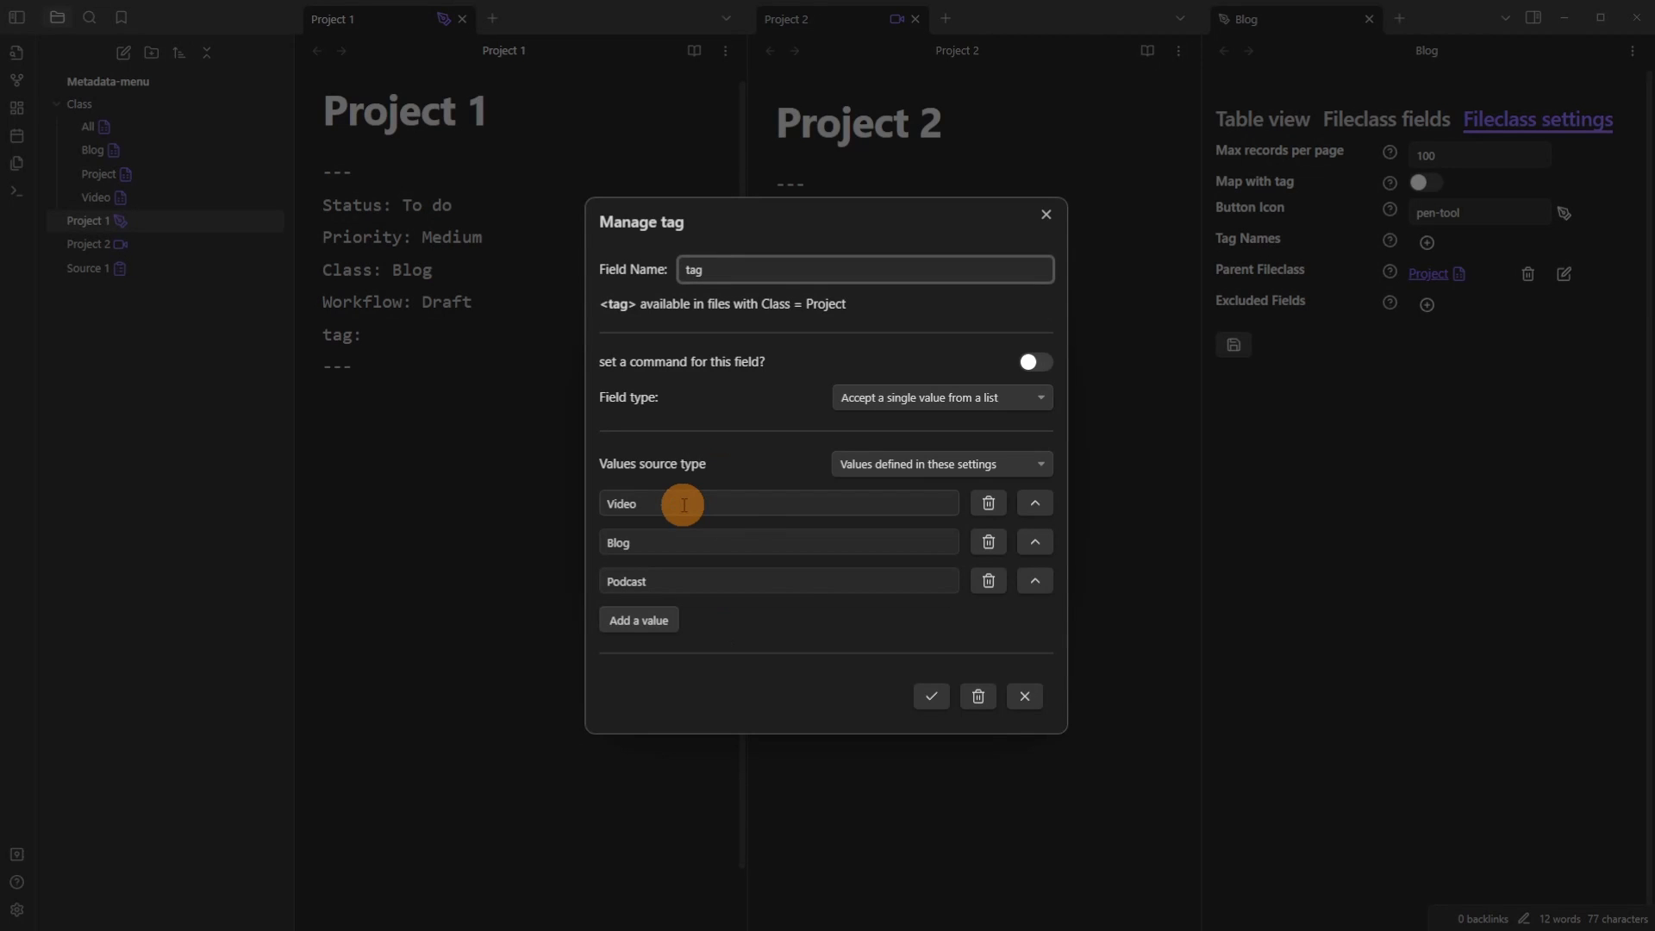
{"action": "left_click", "coordinate": [979, 695]}
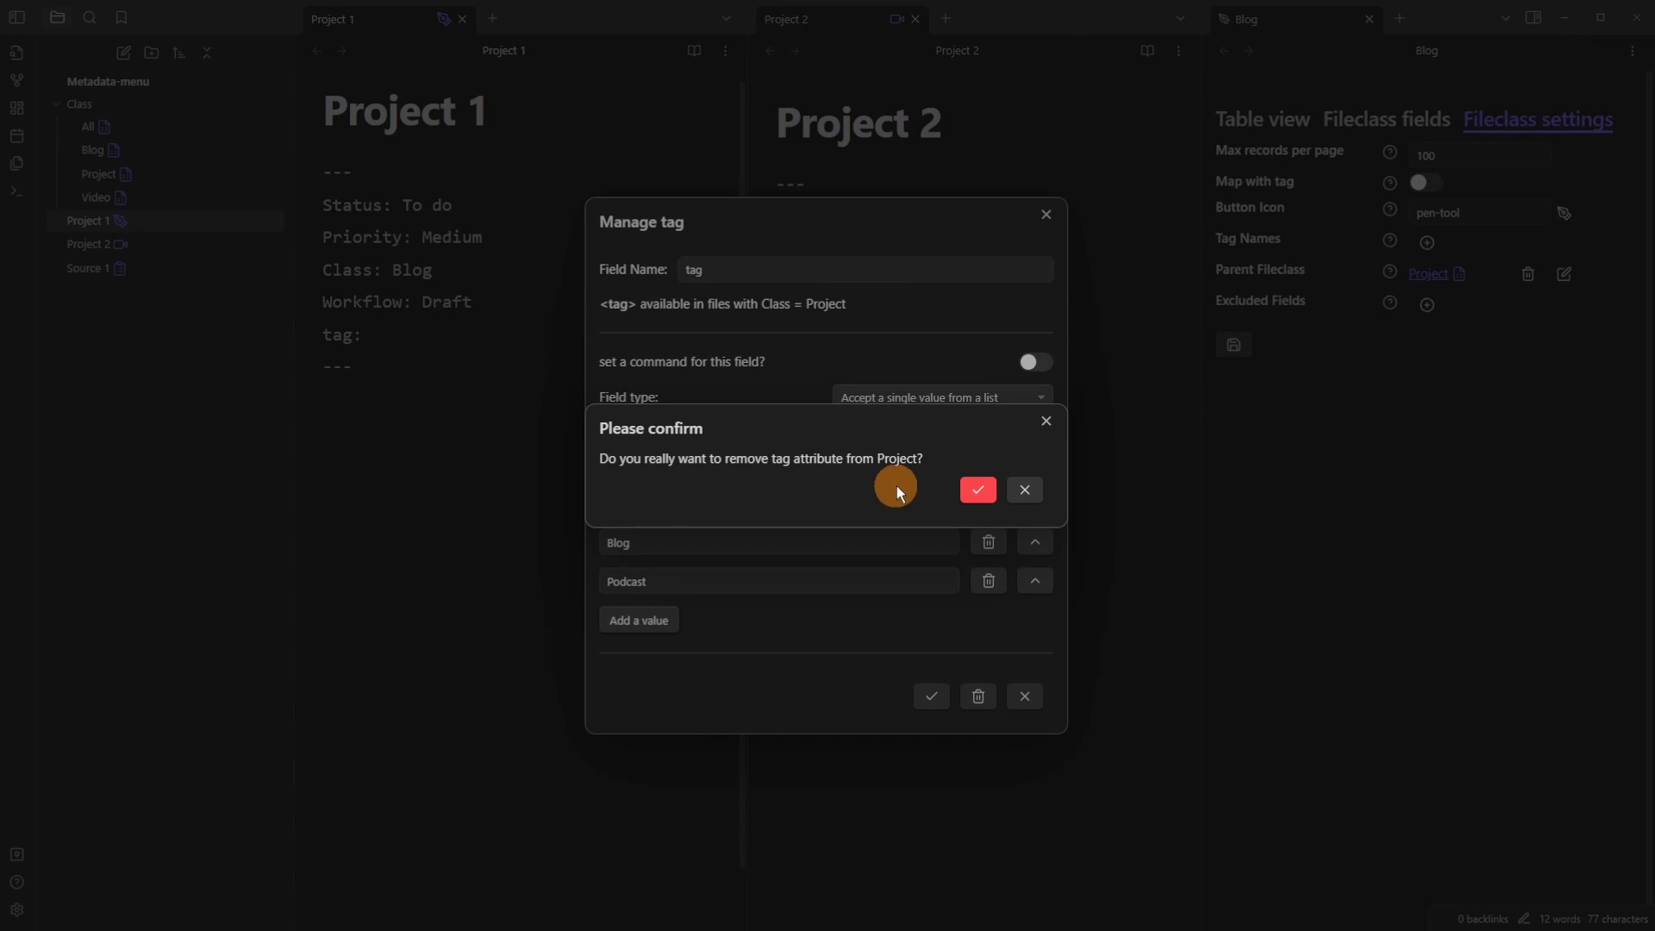
{"action": "left_click", "coordinate": [976, 491]}
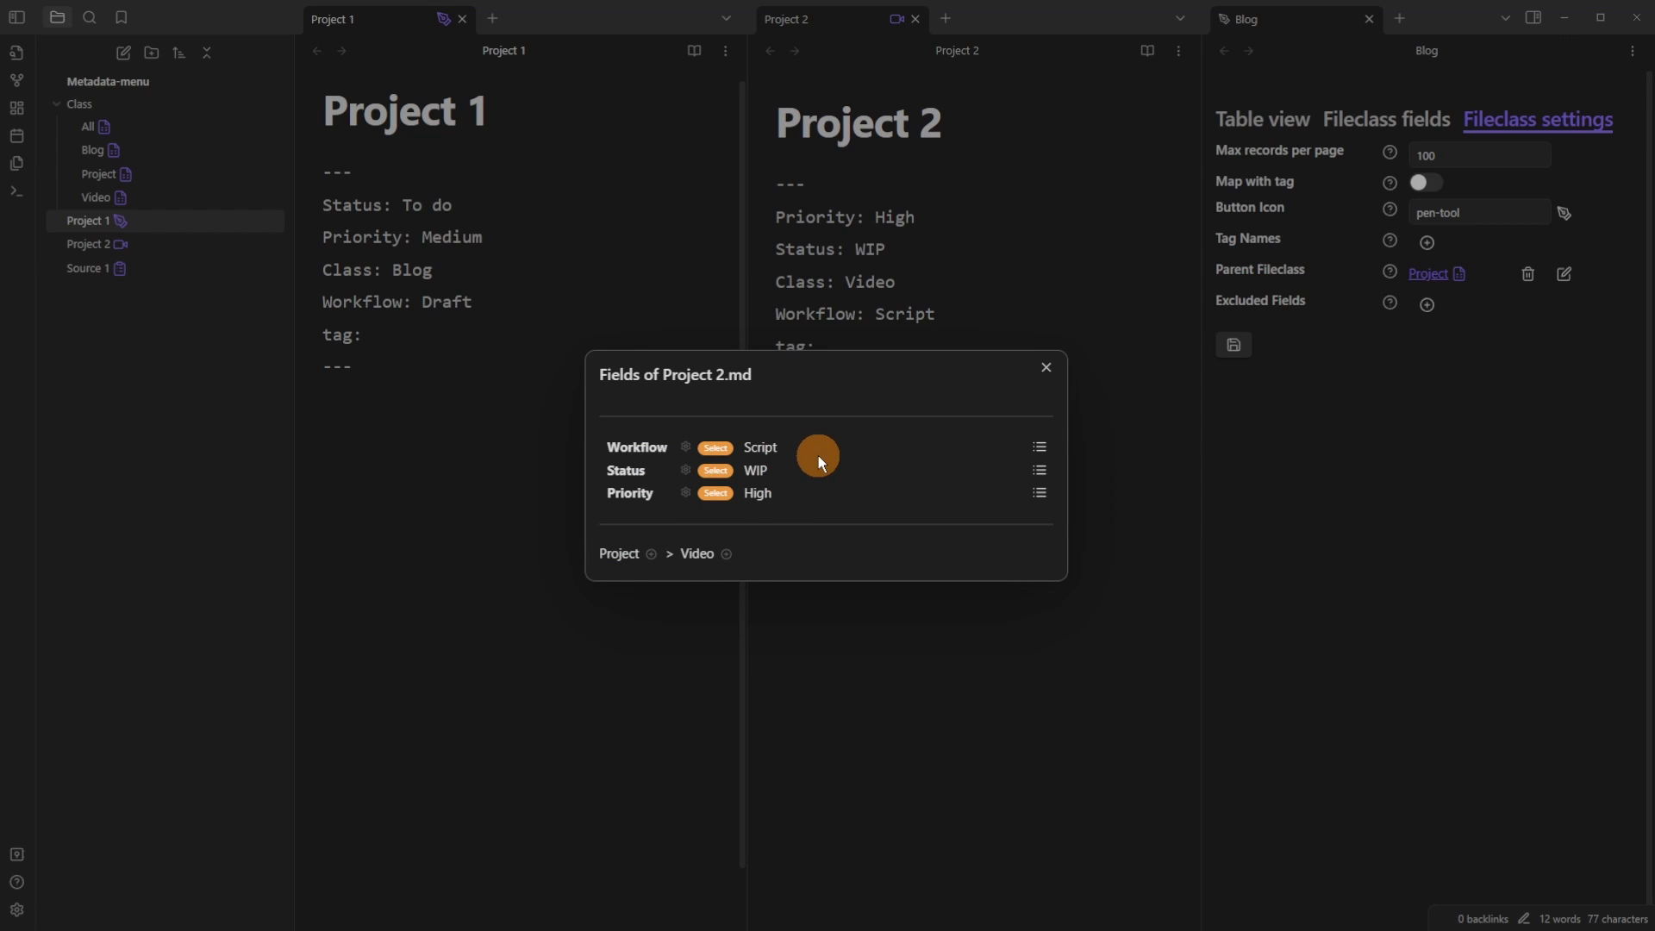
{"action": "left_click", "coordinate": [444, 19]}
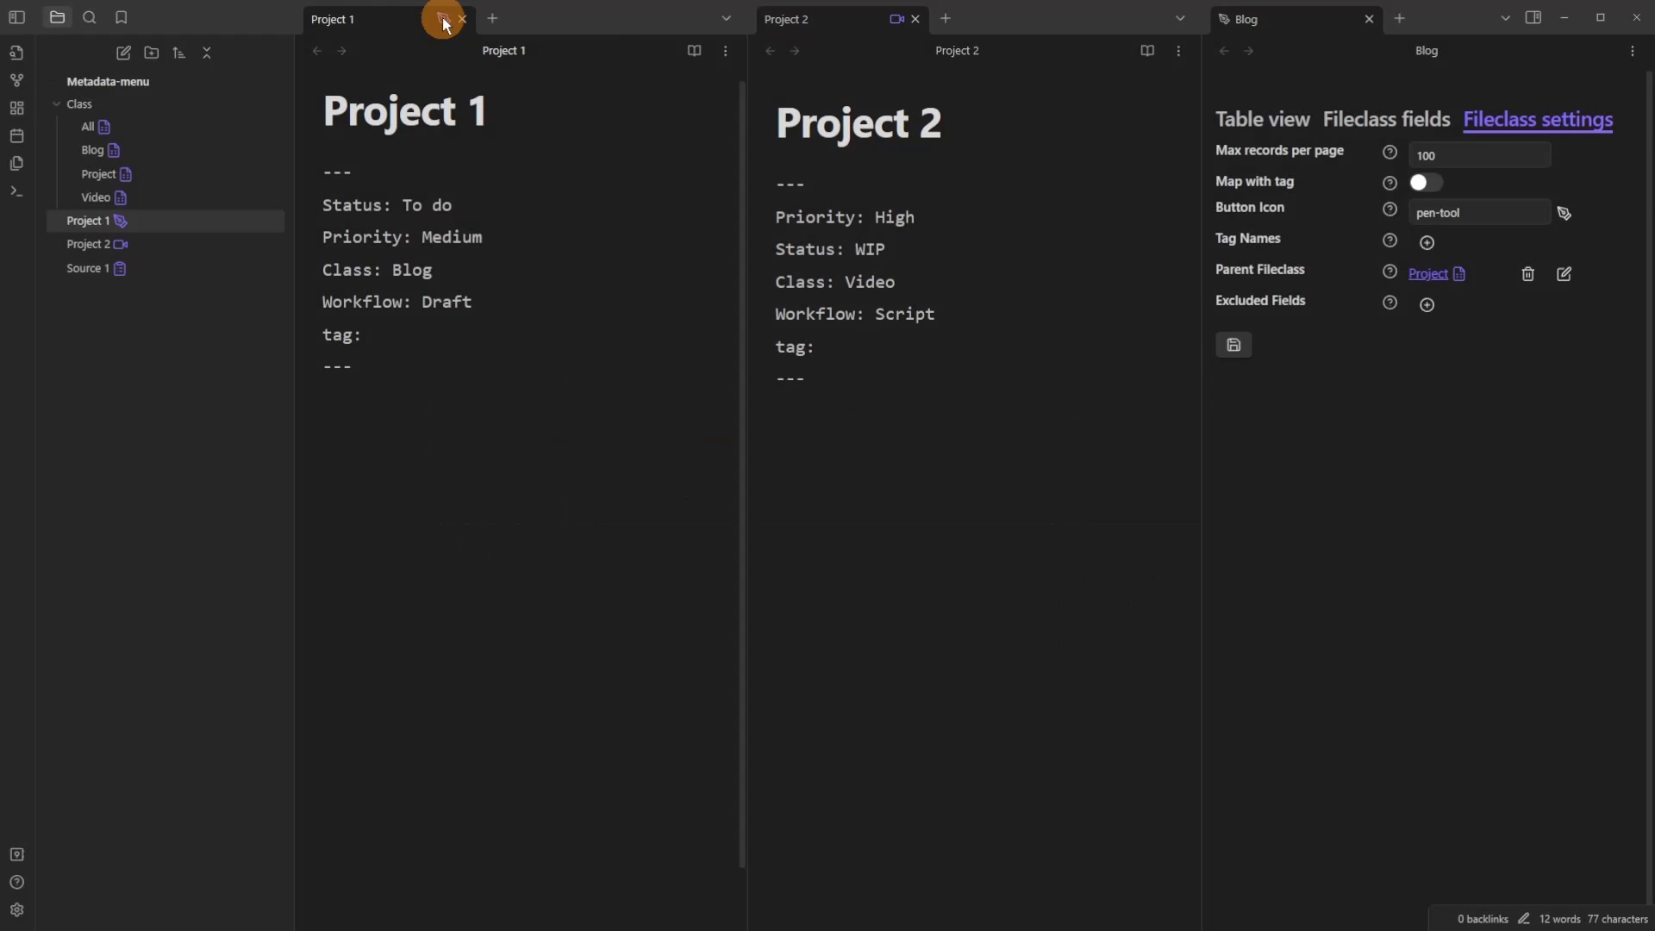
Step: Check the fields of Project 1, and delete the empty tag line from the frontmatter of Project 1 and Project 2
{"action": "left_click", "coordinate": [443, 19]}
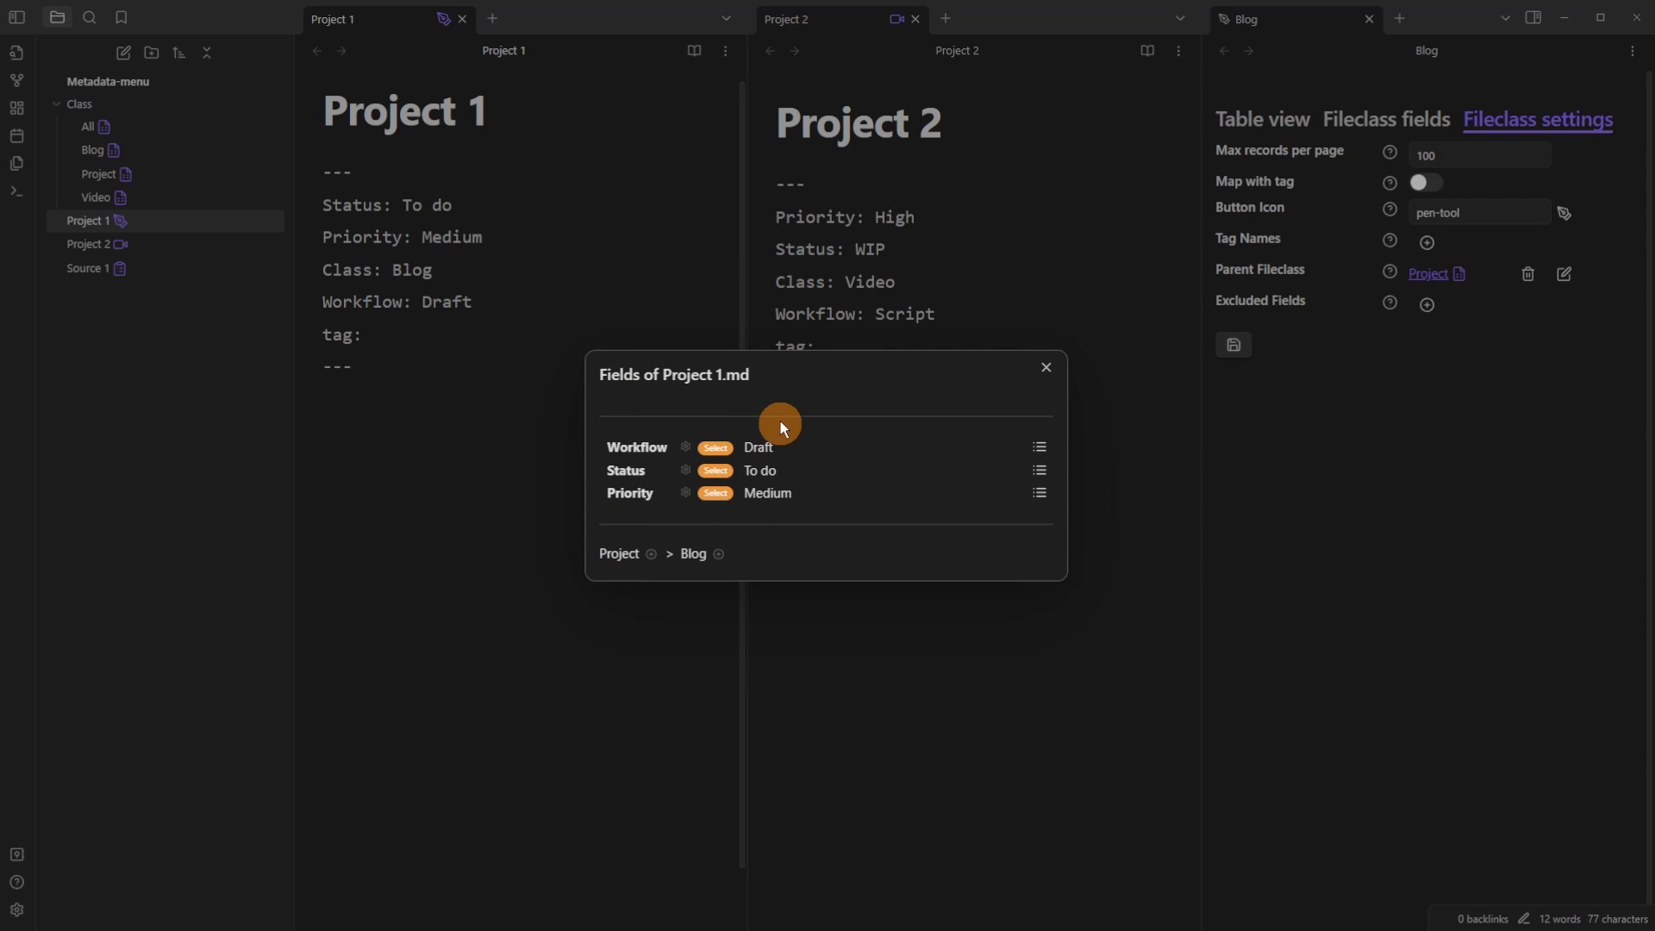
{"action": "left_click", "coordinate": [637, 320]}
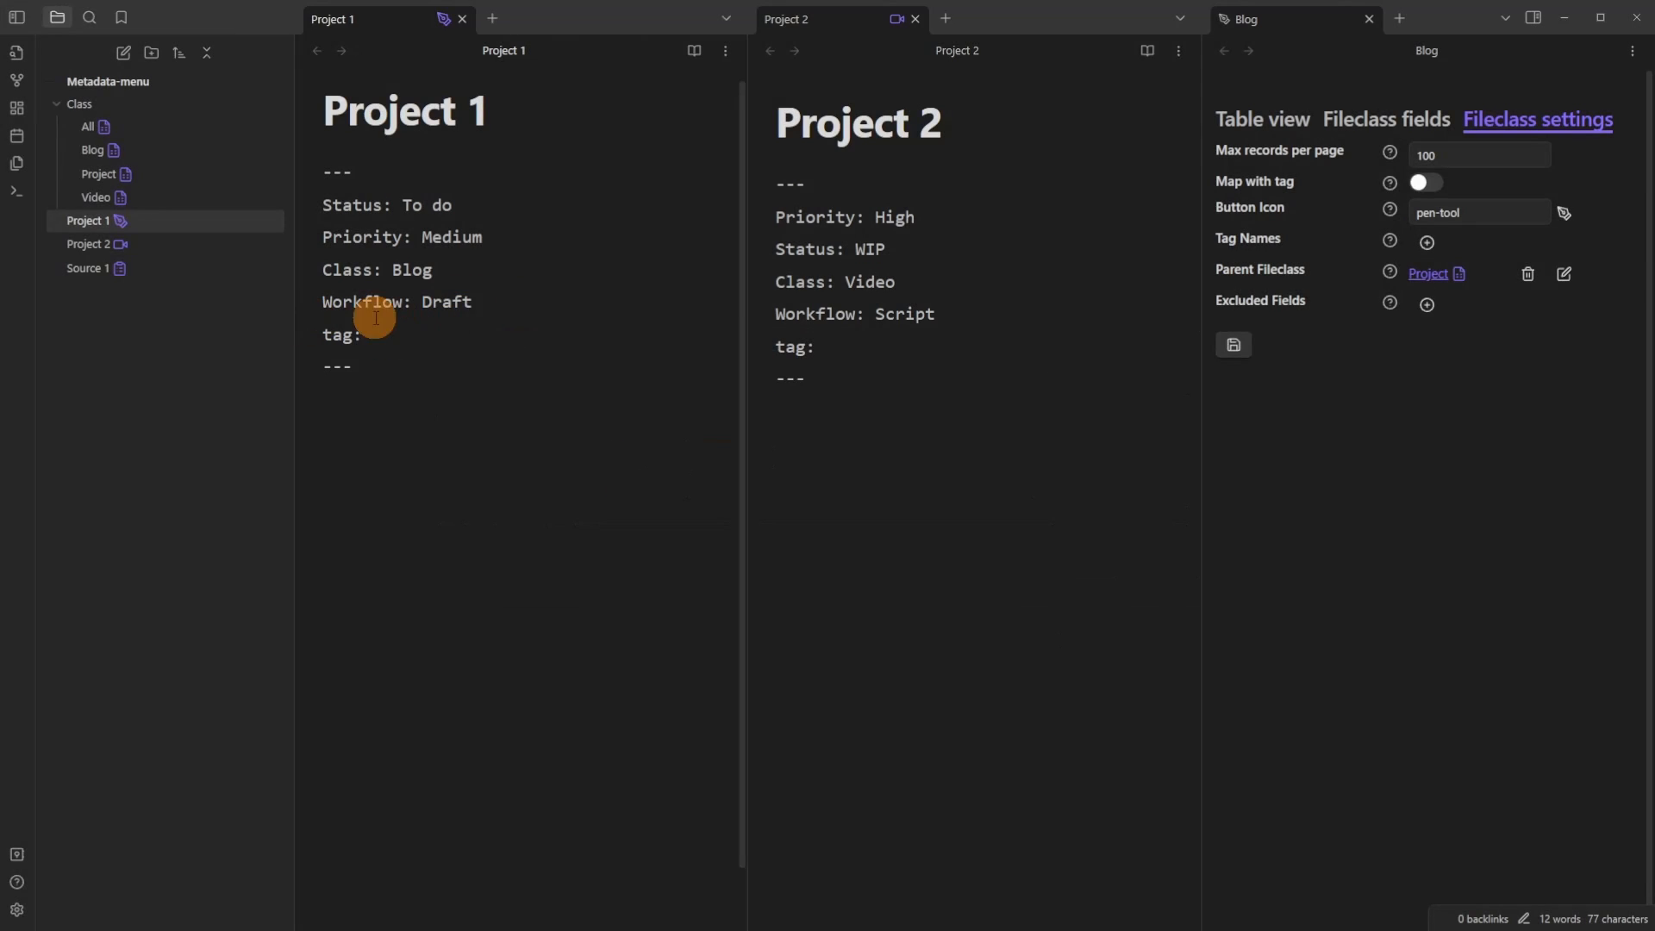
{"action": "left_click", "coordinate": [398, 342]}
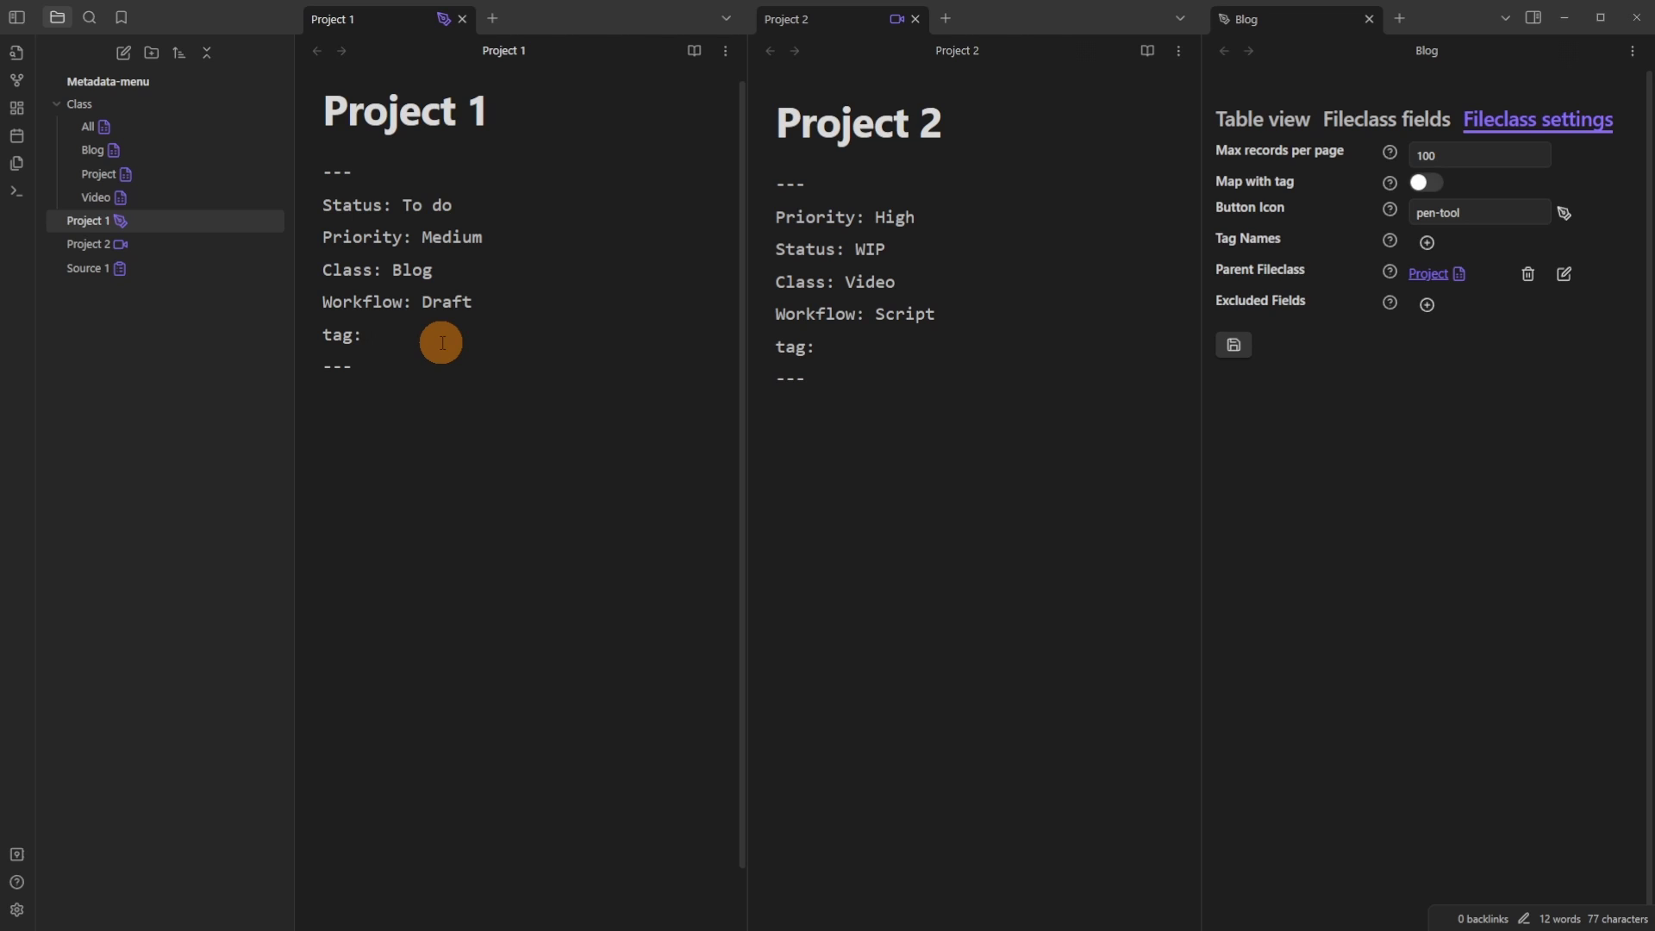
{"action": "key", "text": "ctrl+d"}
{"action": "left_click", "coordinate": [888, 355]}
{"action": "key", "text": "ctrl+d"}
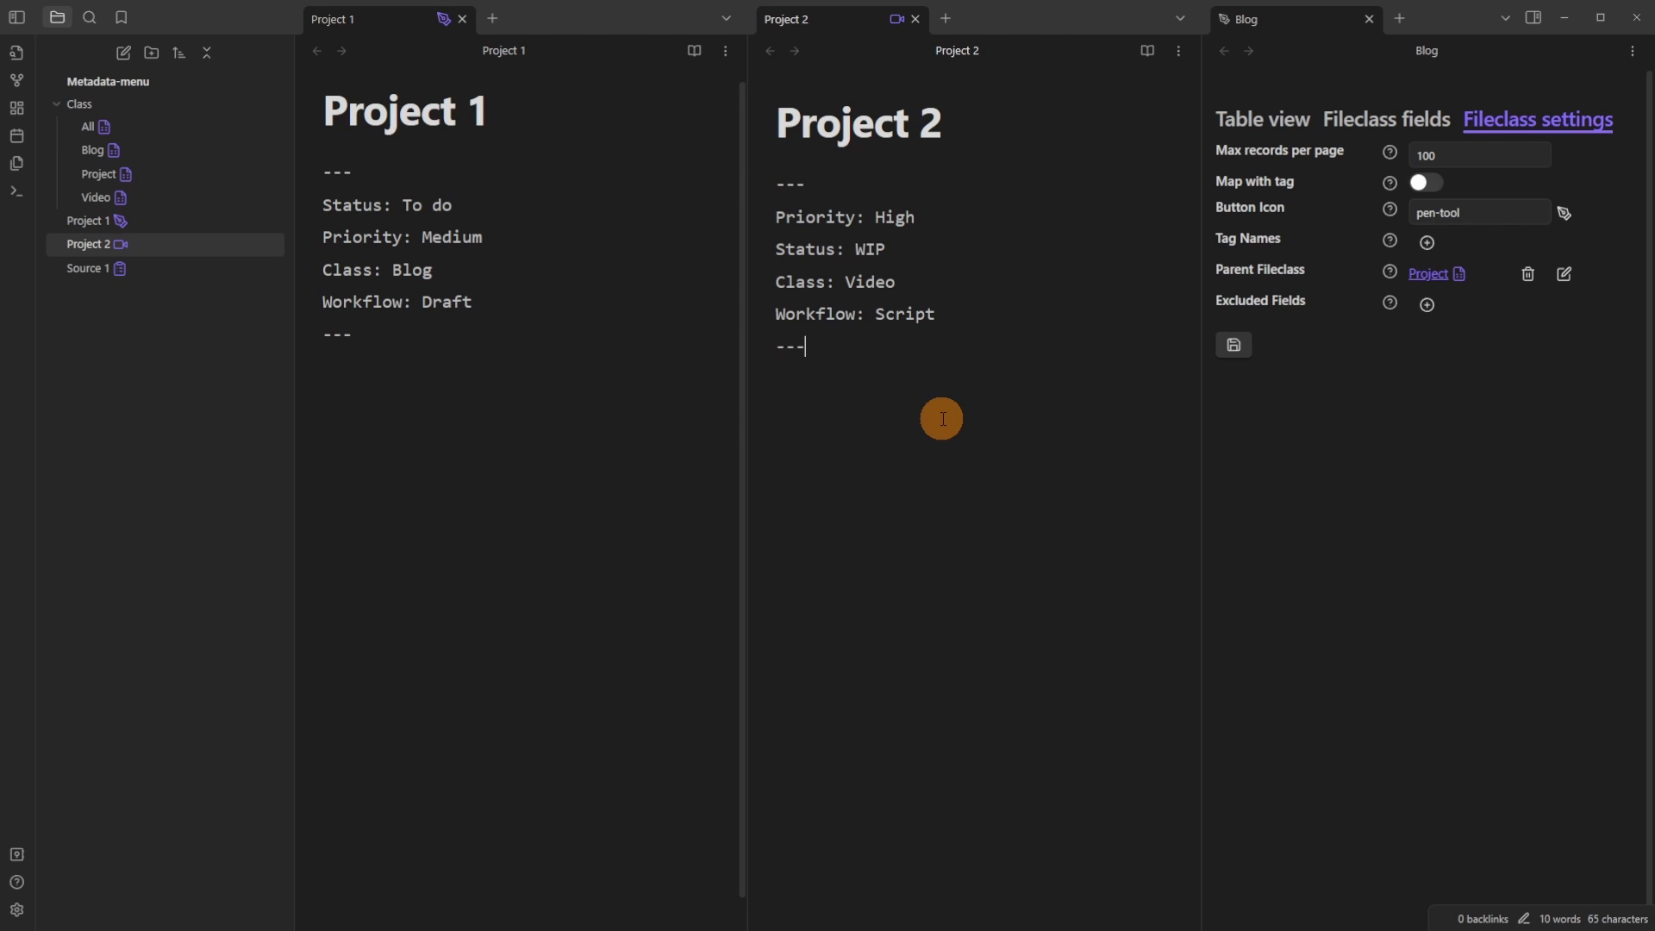
Step: Exclude the inherited Priority field from the Blog fileClass
{"action": "left_click", "coordinate": [522, 309]}
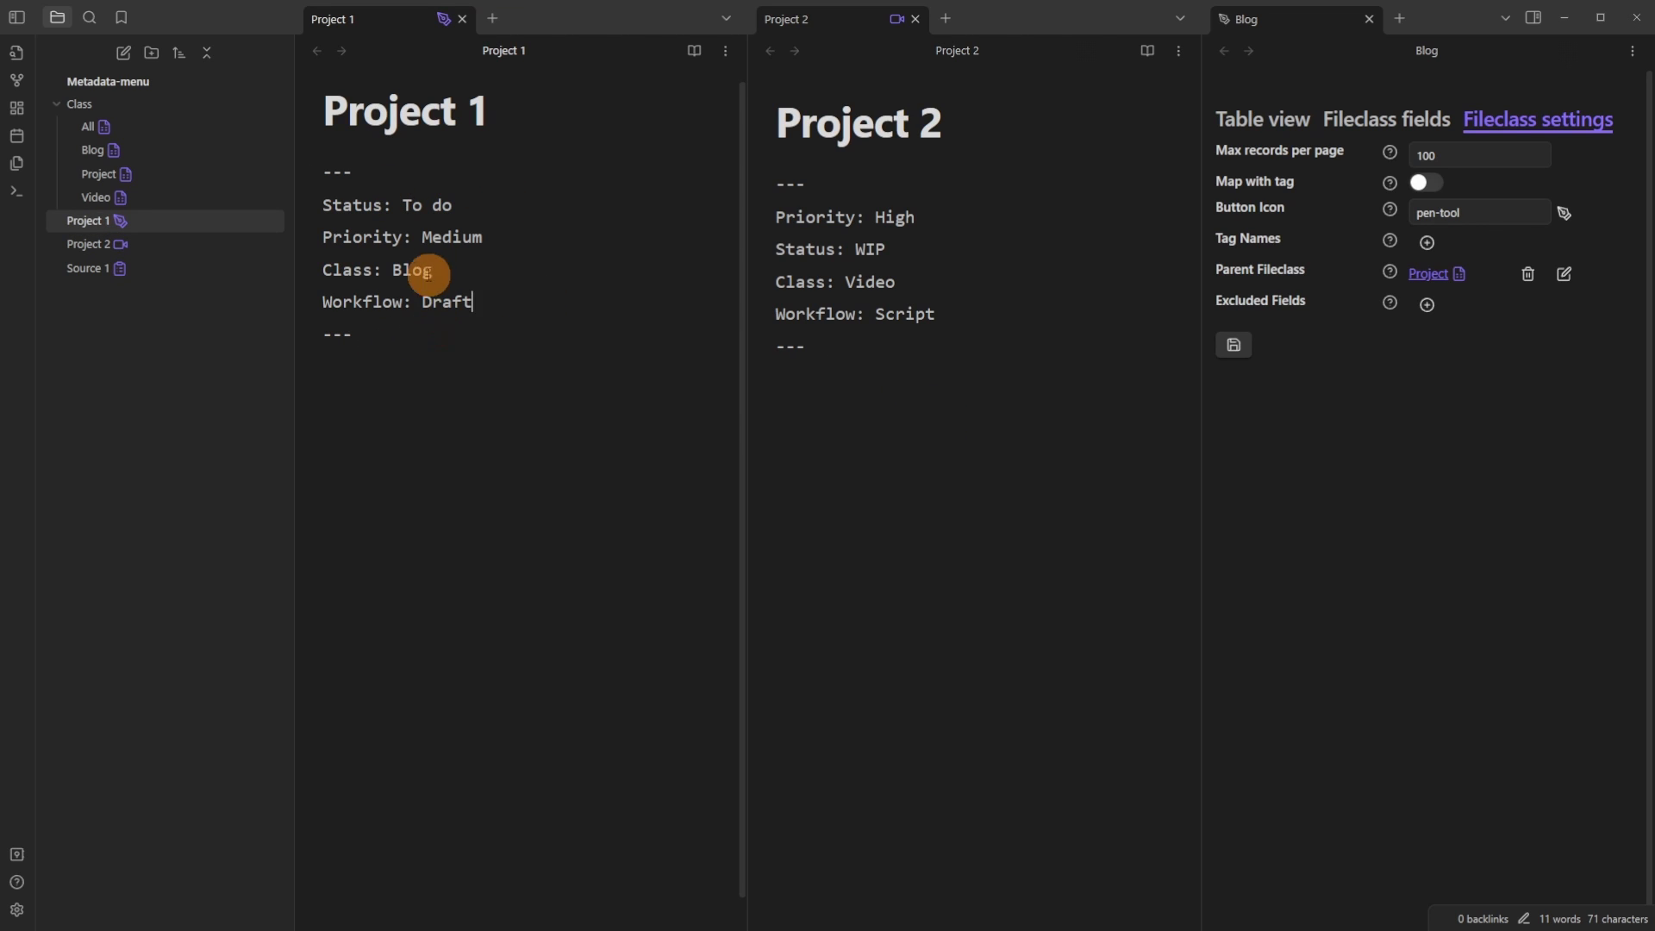
{"action": "left_click_drag", "start_coordinate": [481, 235], "coordinate": [325, 236]}
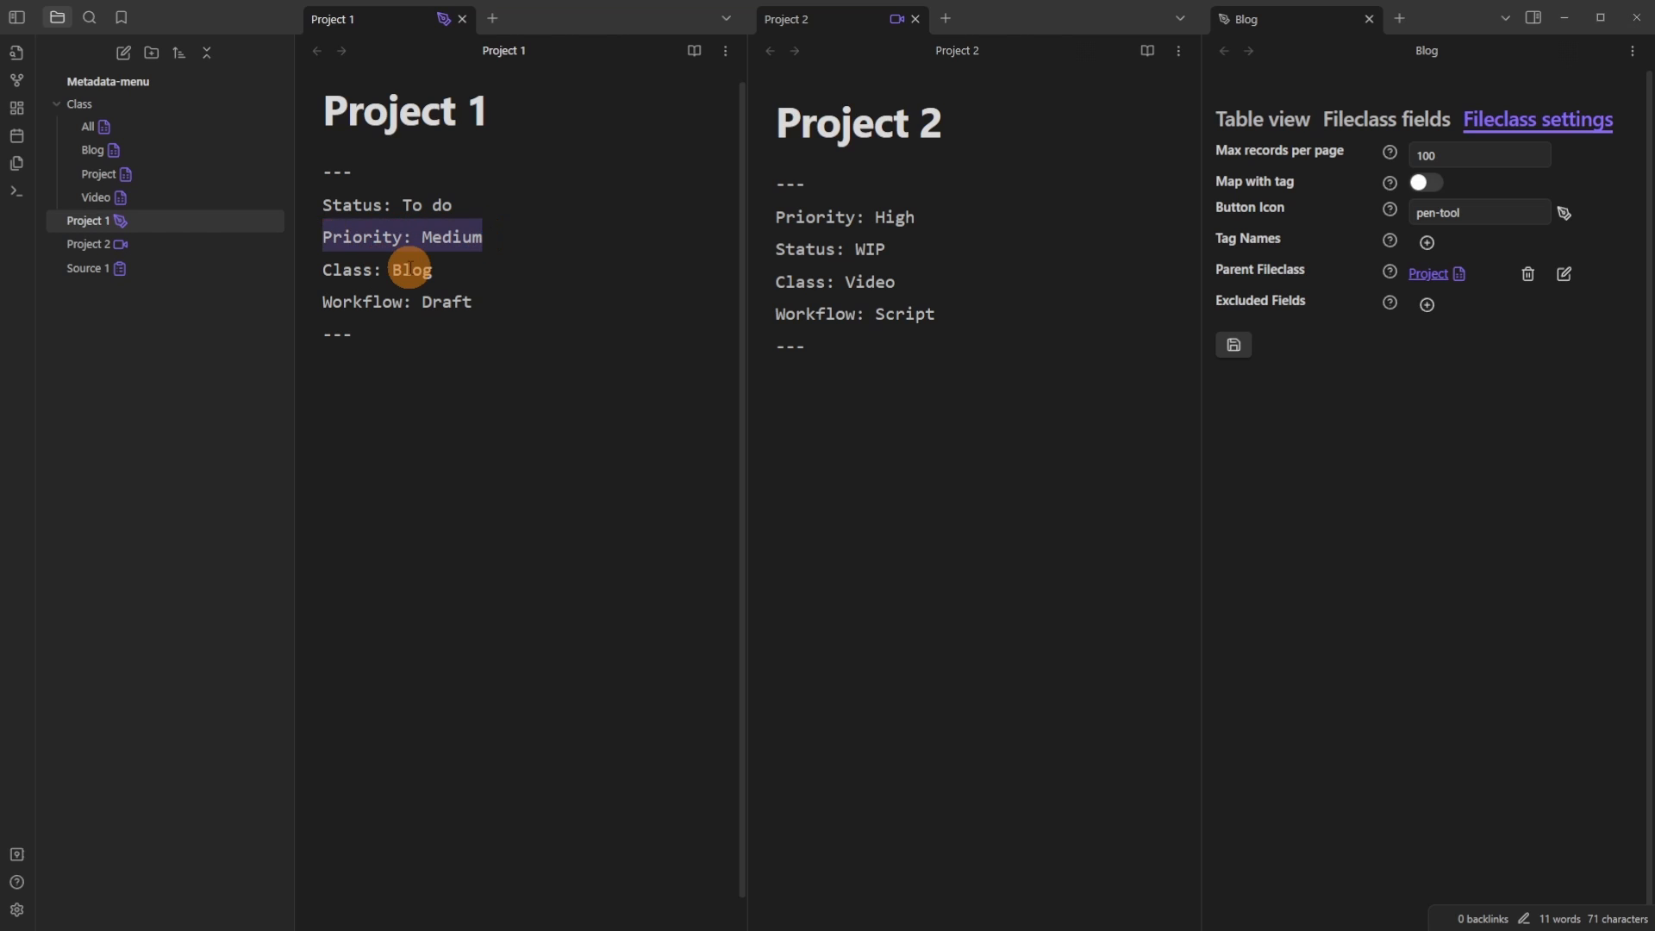
{"action": "left_click", "coordinate": [412, 269]}
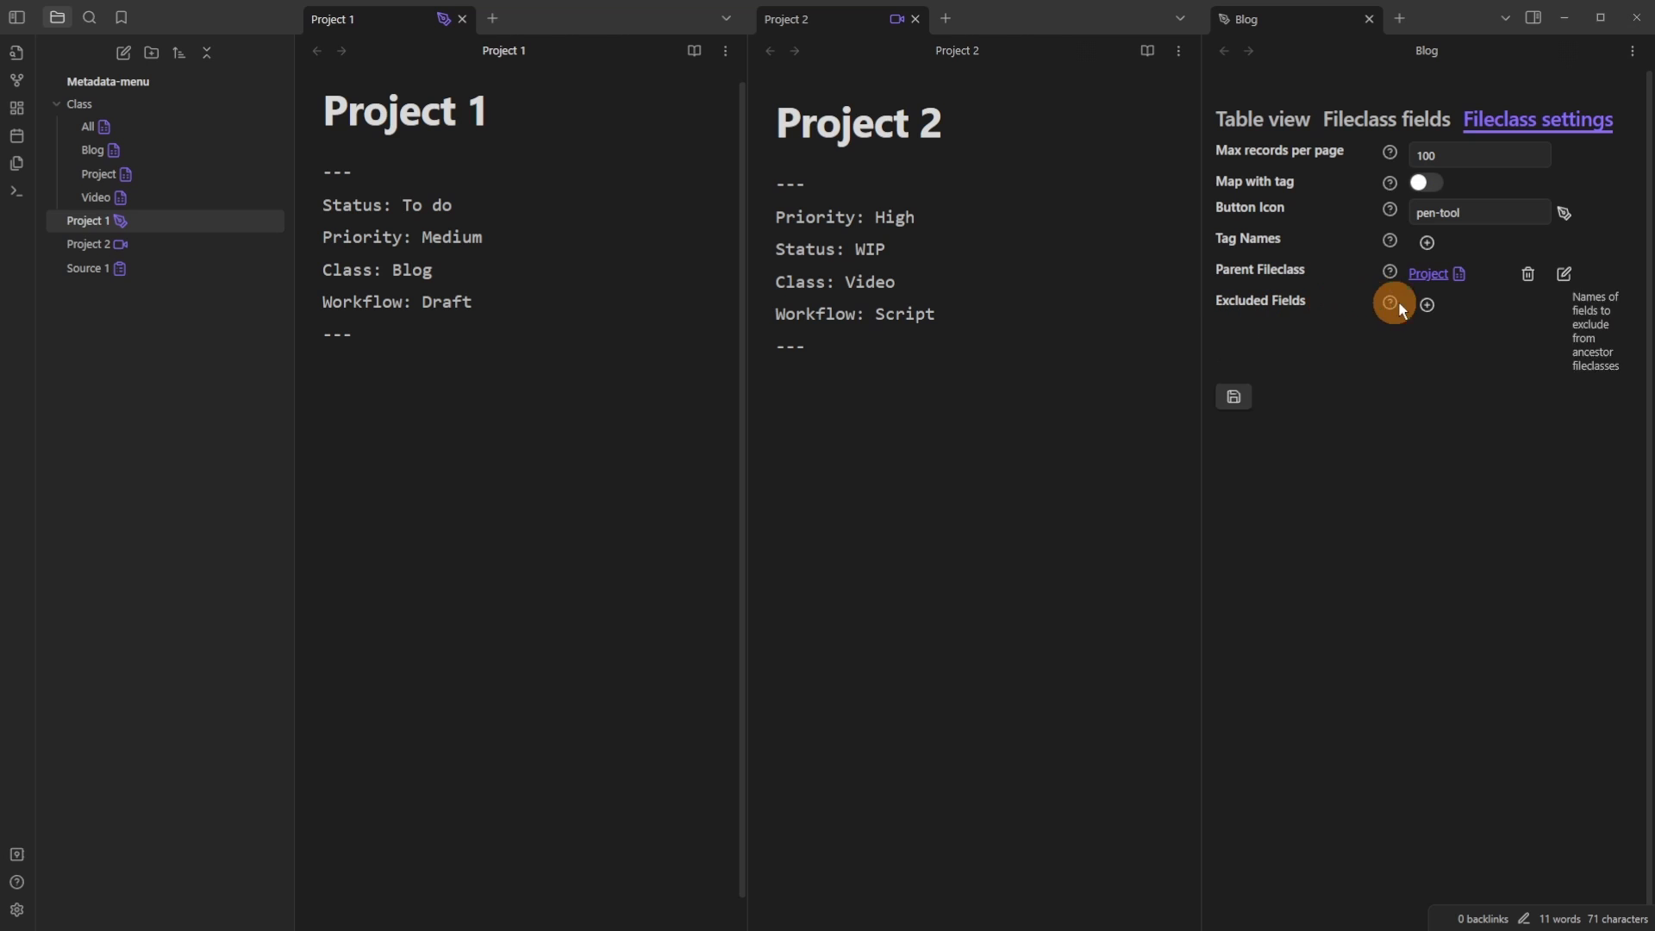
{"action": "left_click", "coordinate": [1428, 306]}
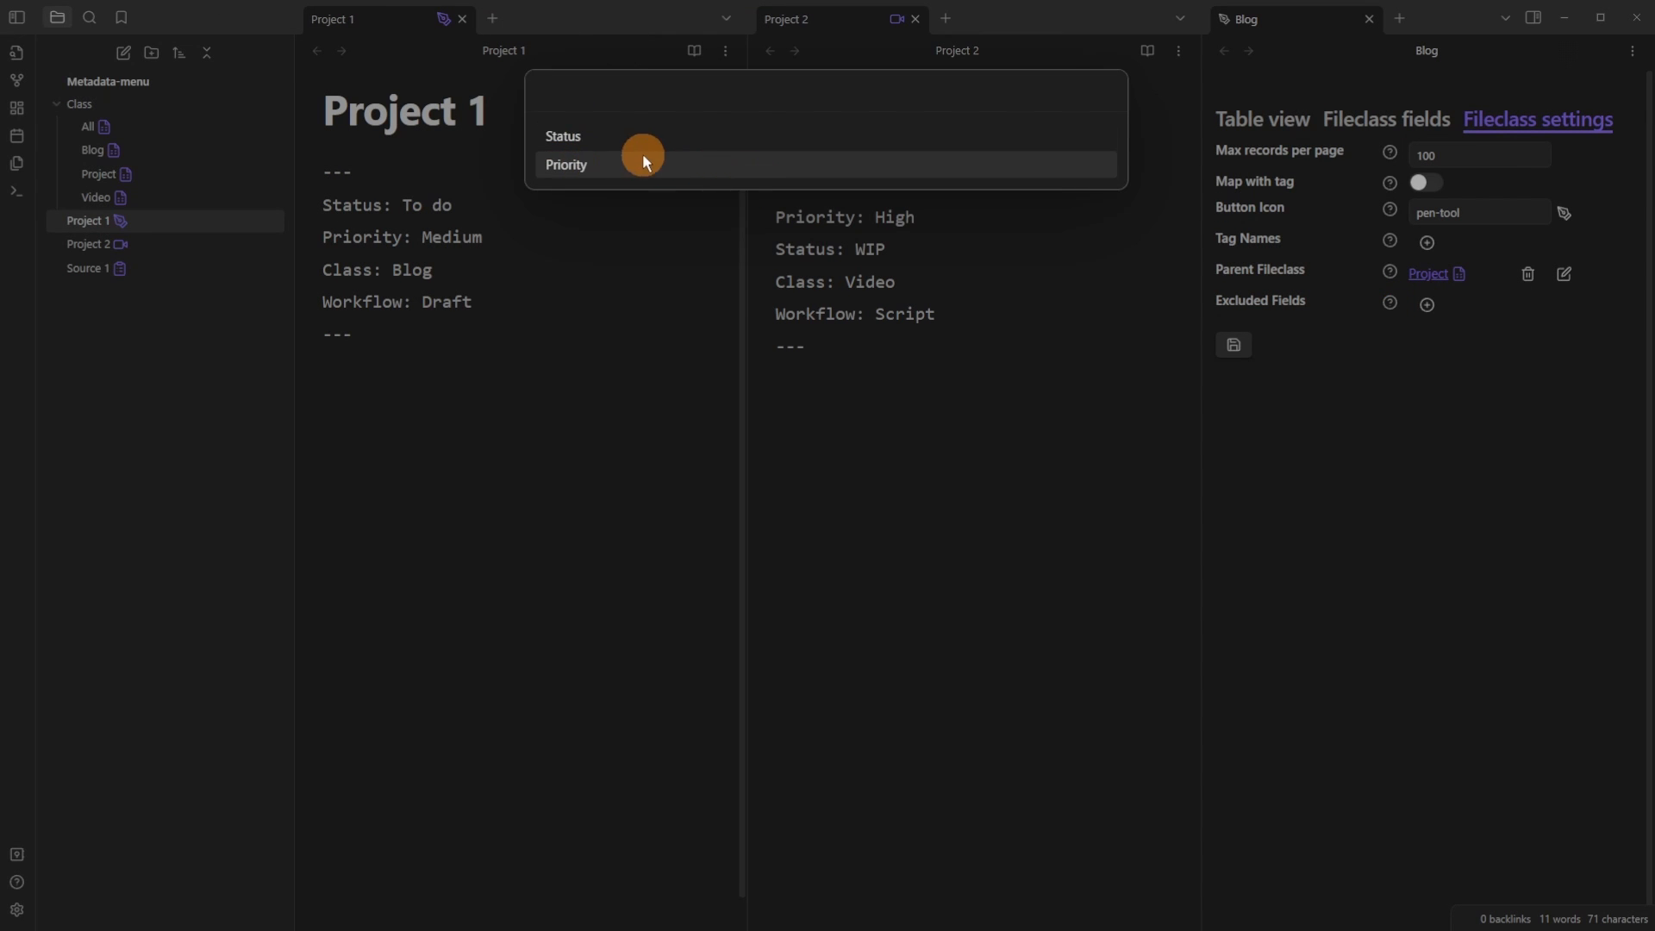
{"action": "left_click", "coordinate": [608, 164]}
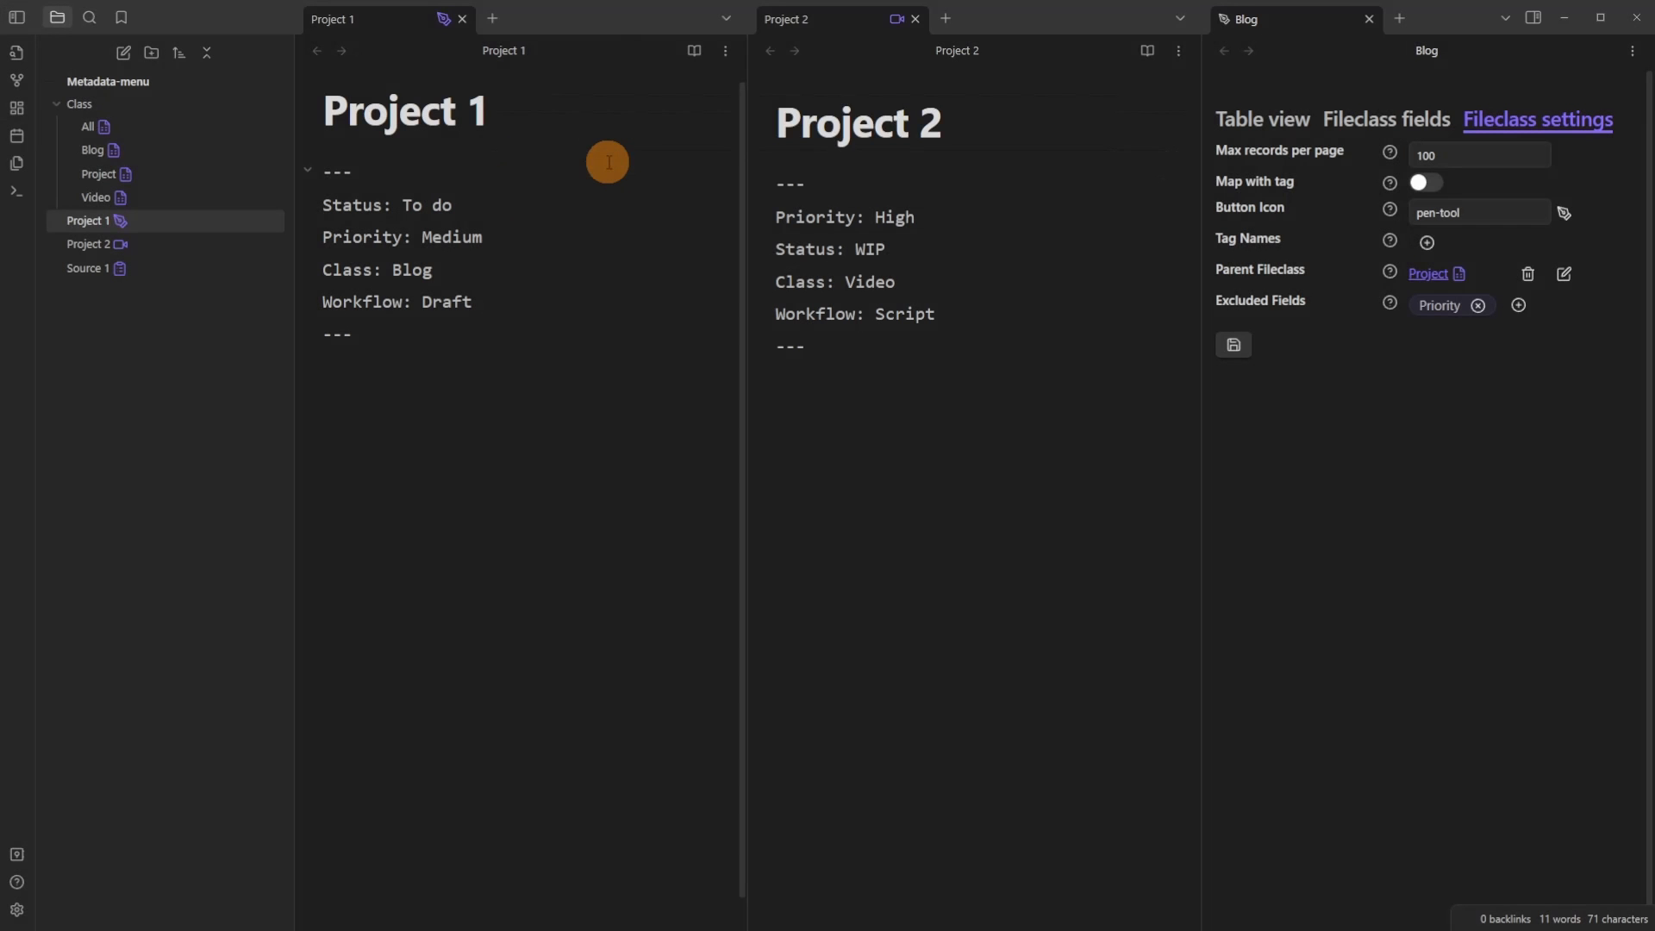
Step: Delete the Priority line from Project 1's frontmatter and check the note's fields
{"action": "left_click", "coordinate": [443, 20]}
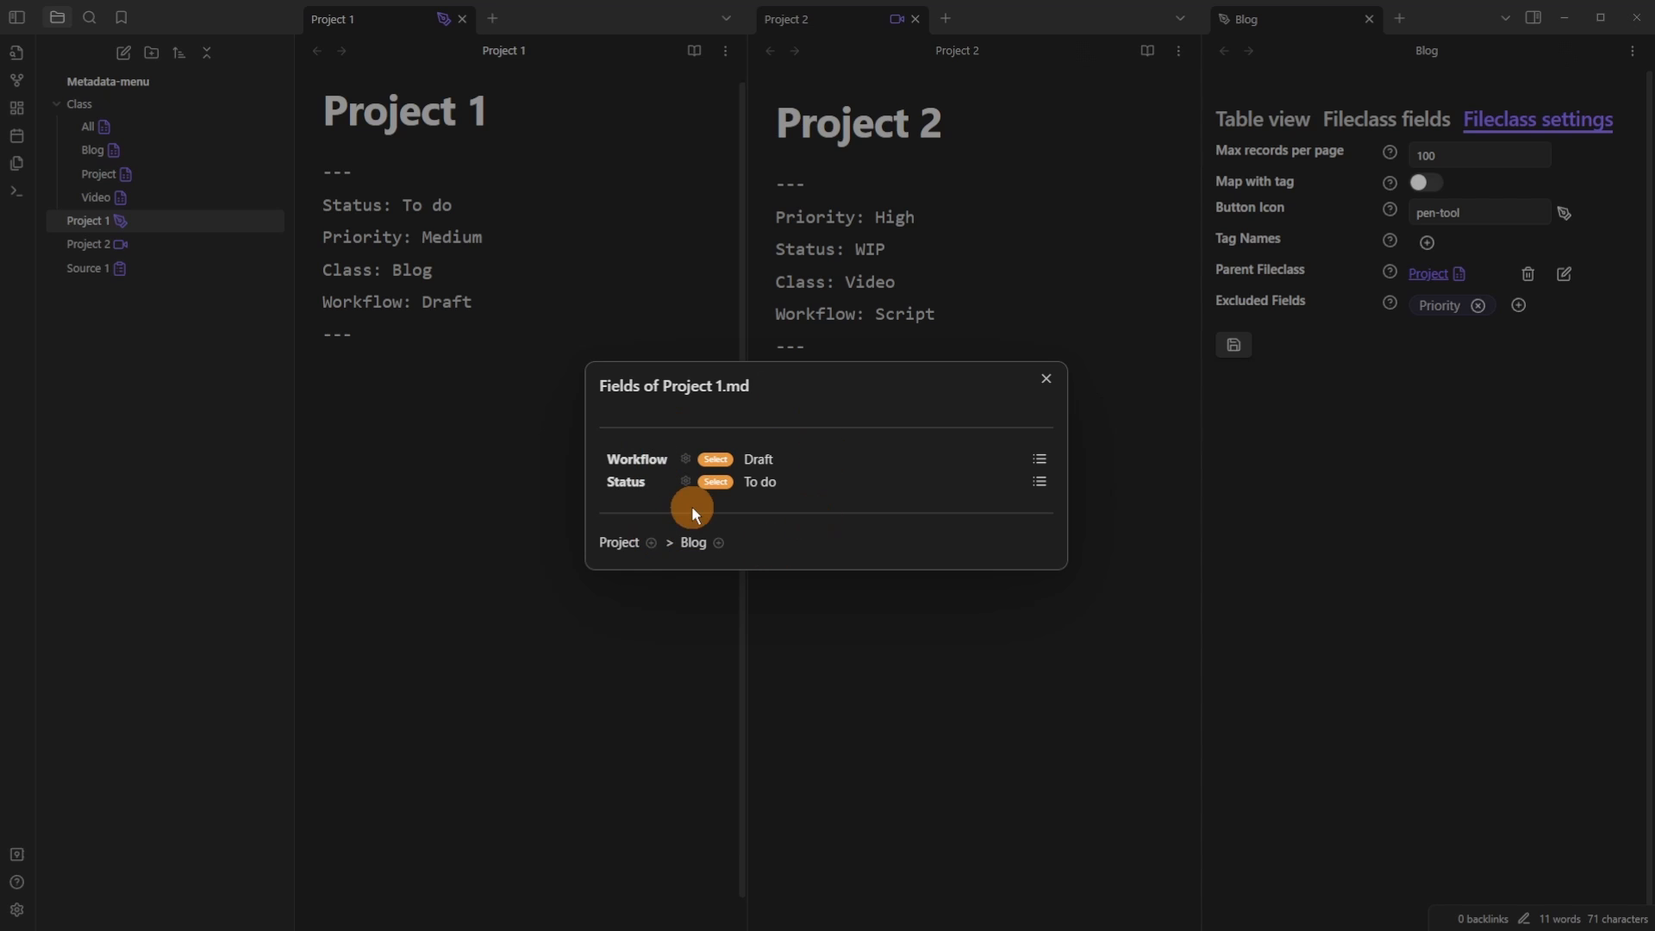
{"action": "key", "text": "ctrl+d"}
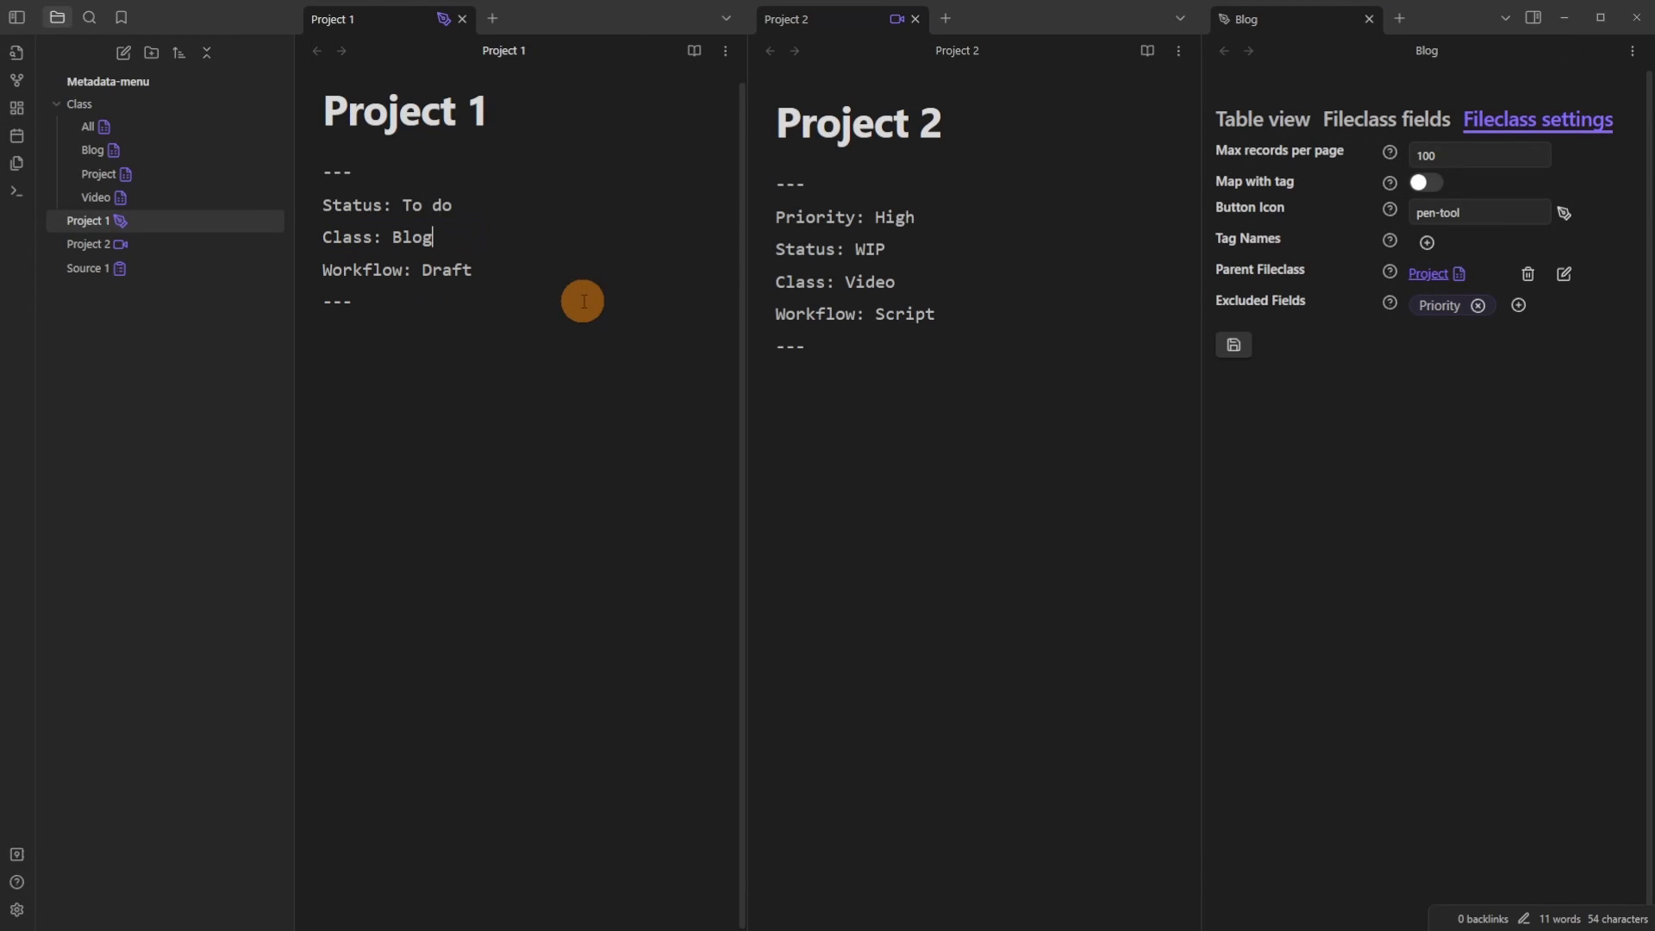
{"action": "left_click", "coordinate": [475, 333]}
{"action": "left_click", "coordinate": [444, 19]}
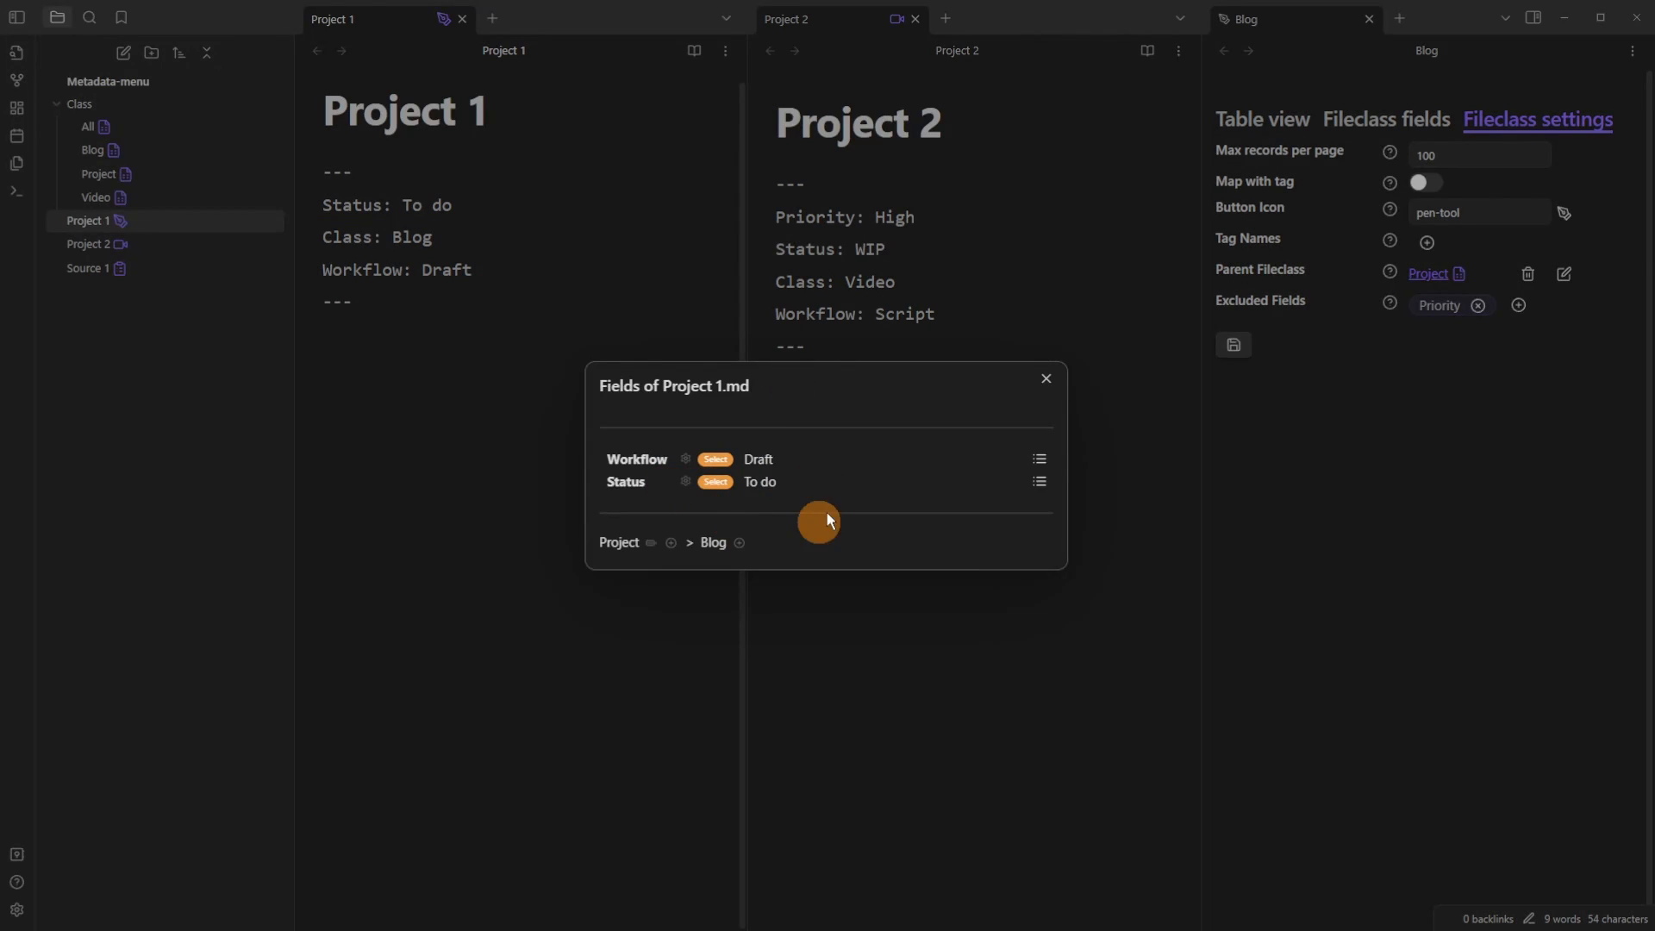
{"action": "left_click", "coordinate": [1373, 414]}
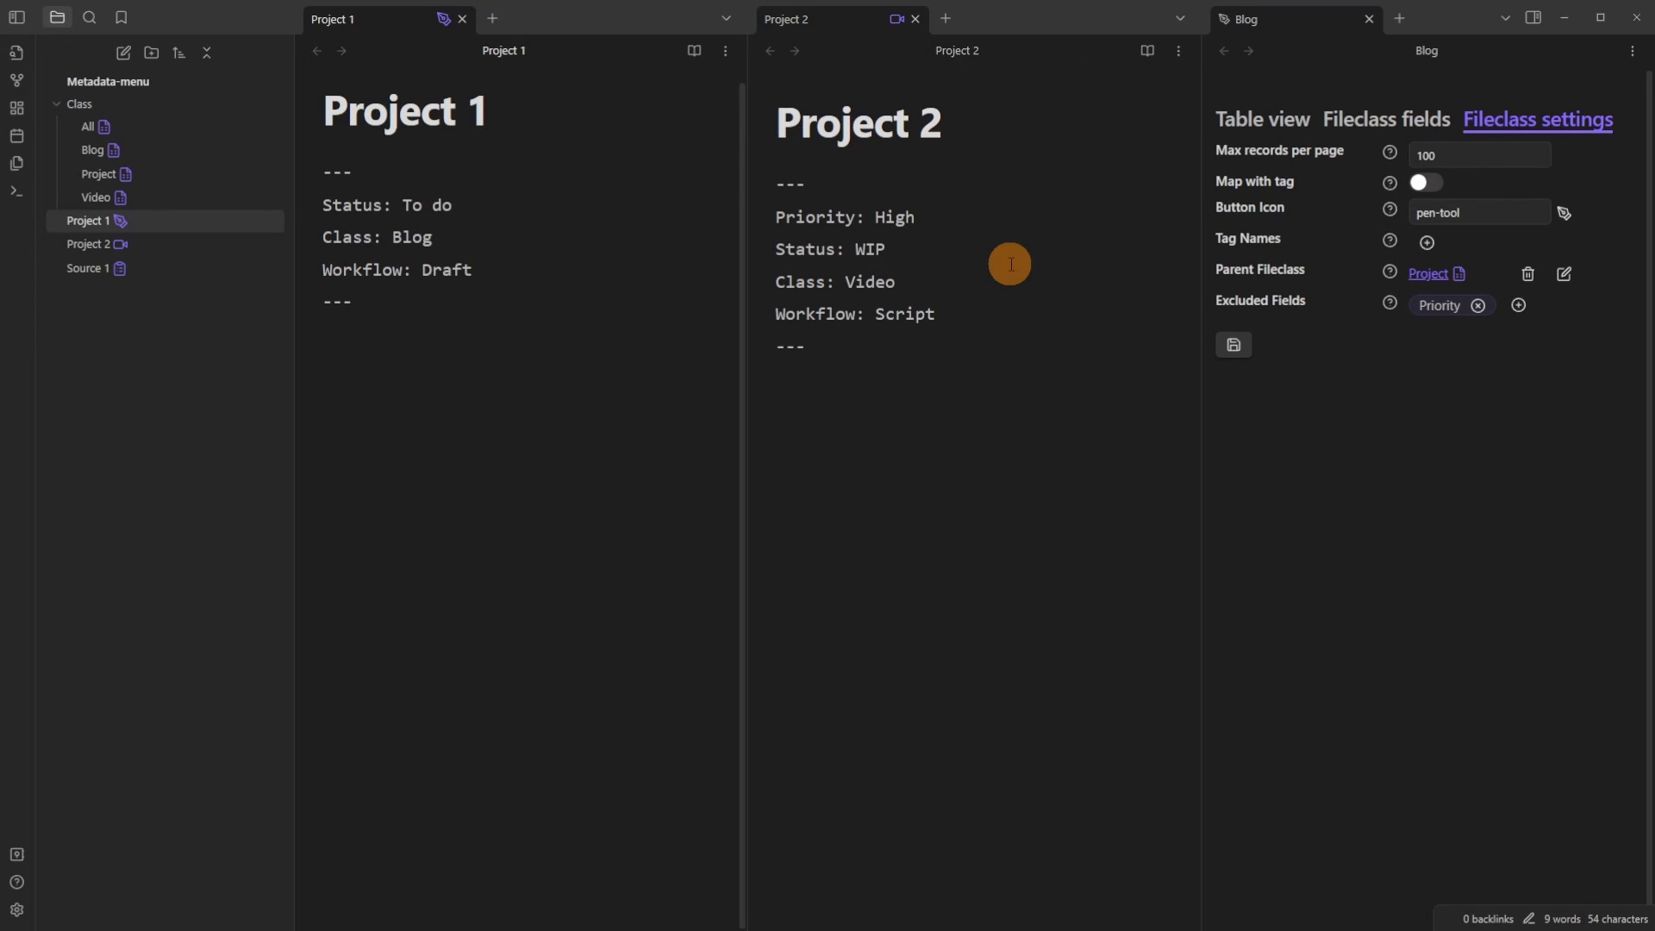
Step: Check which fields Project 2 has under the Video fileClass
{"action": "left_click", "coordinate": [933, 361]}
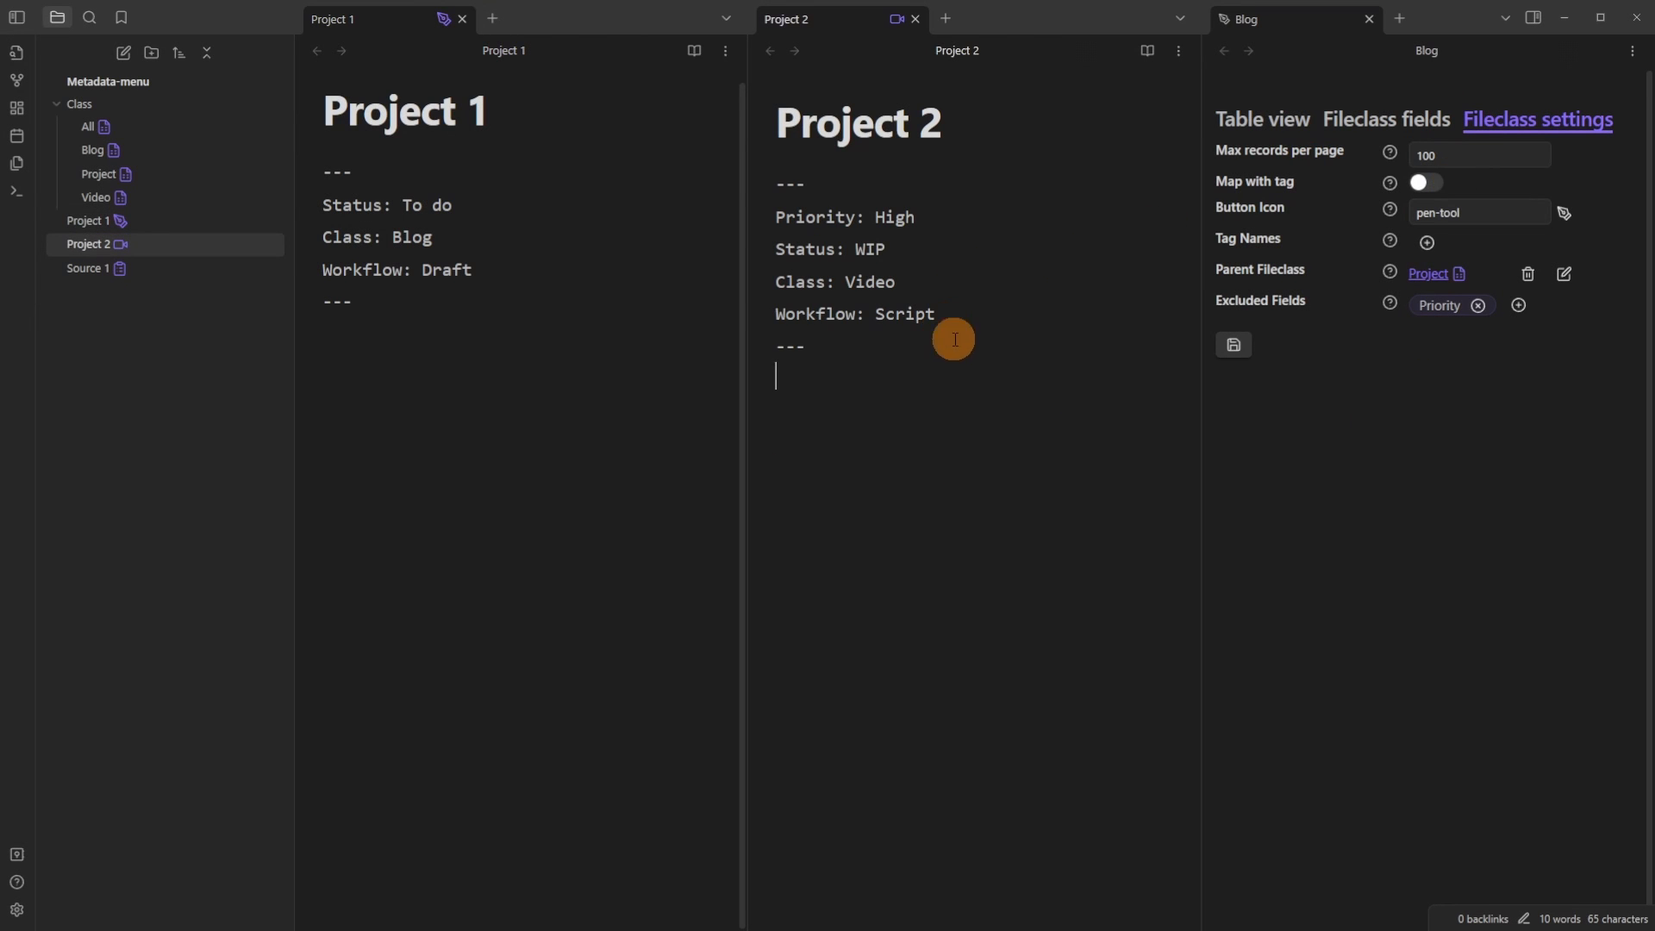
{"action": "left_click", "coordinate": [896, 19]}
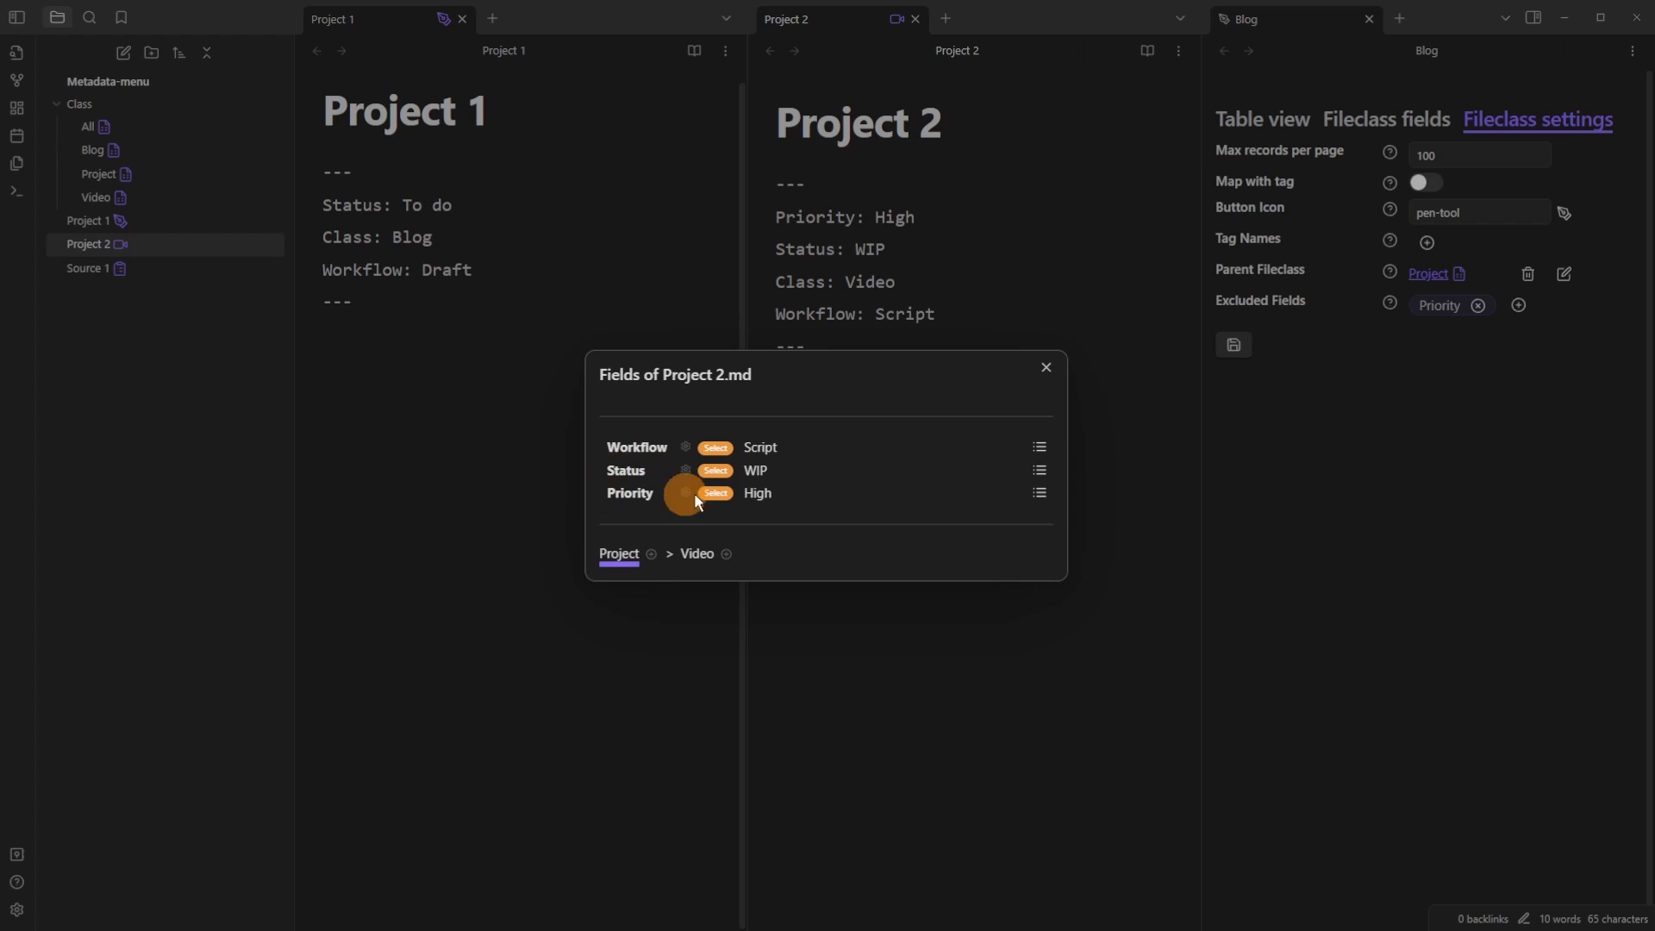
{"action": "left_click", "coordinate": [890, 293]}
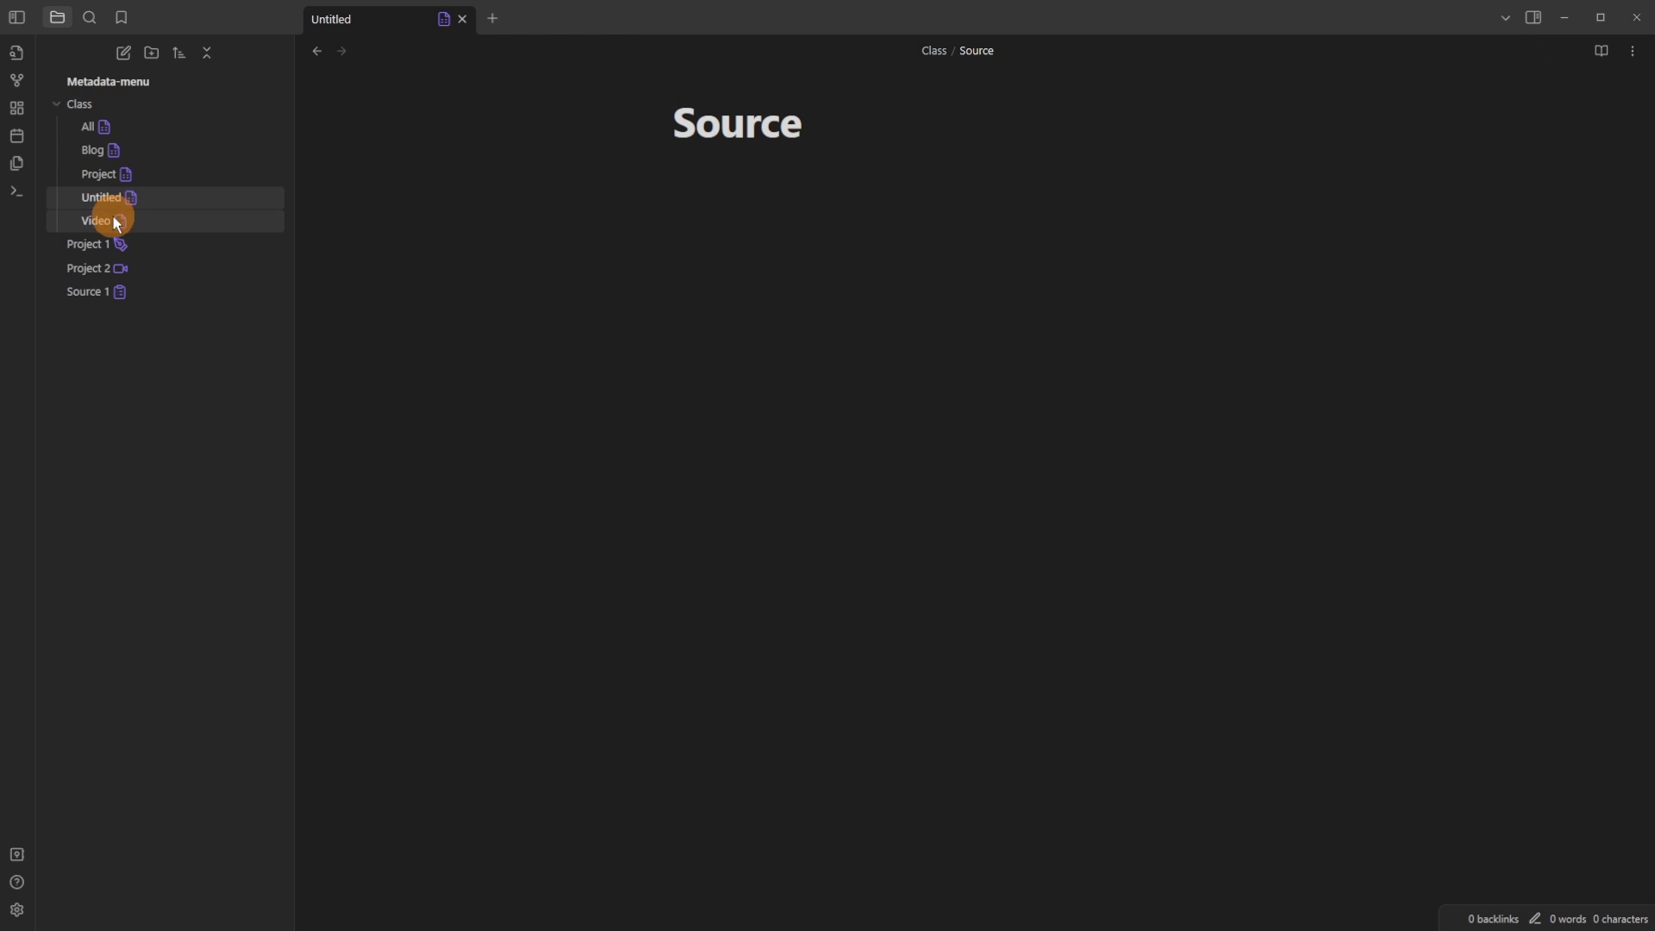
Step: Add a field named Notes that accepts any value to the Source fileClass
{"action": "left_click", "coordinate": [444, 19]}
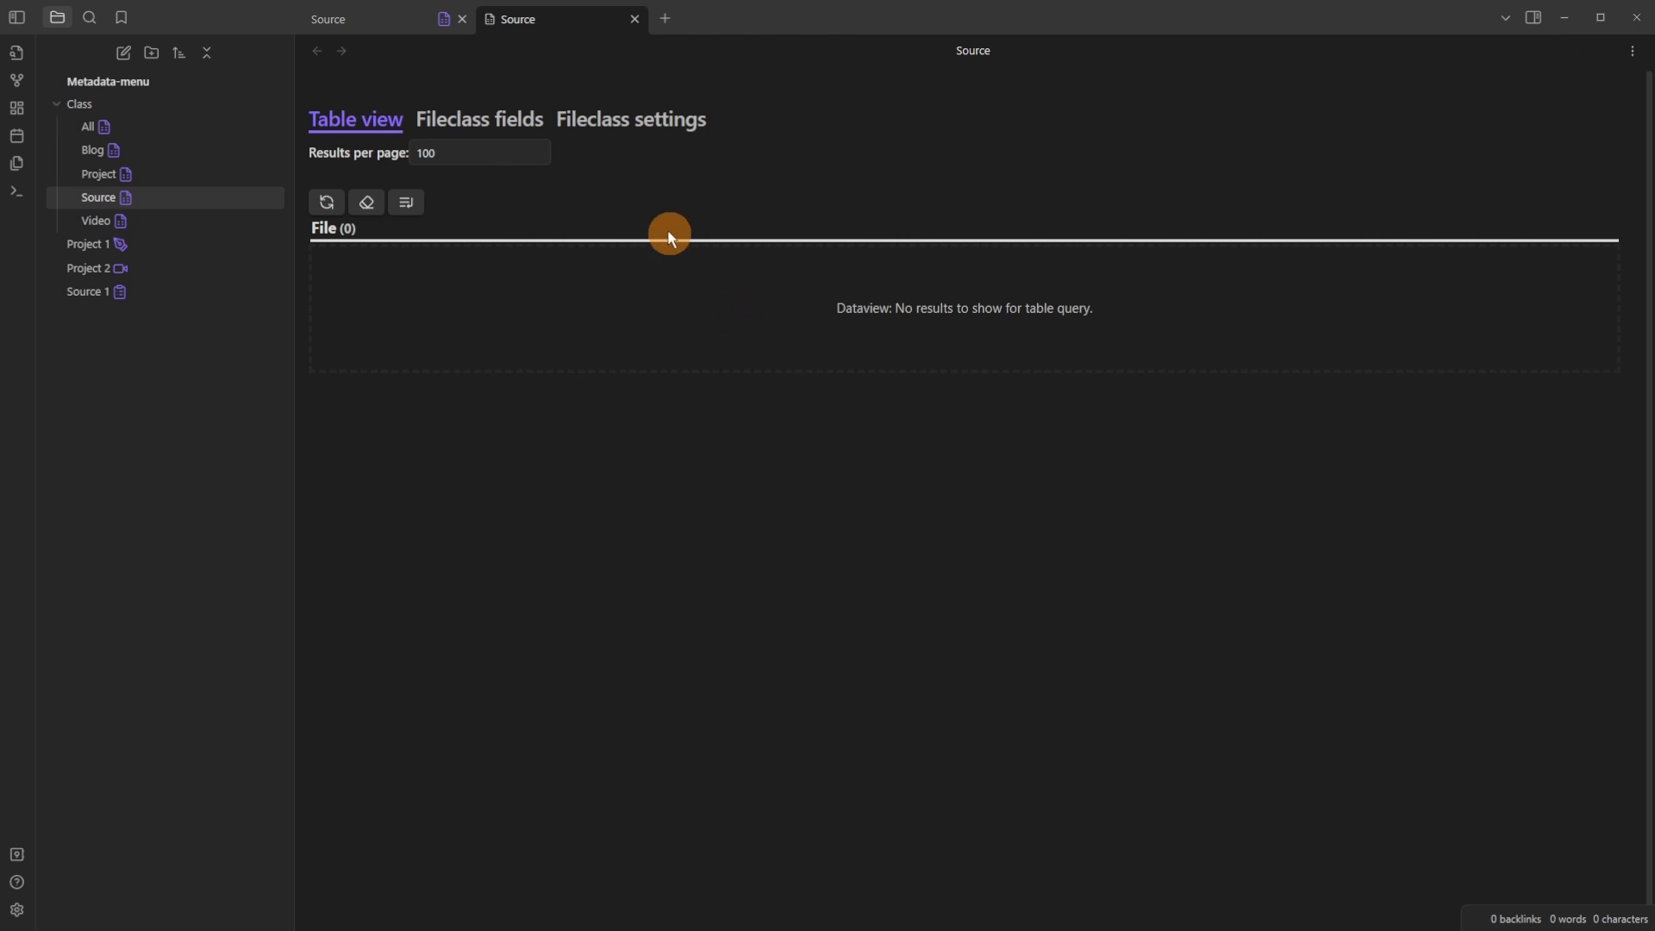
{"action": "left_click", "coordinate": [480, 120]}
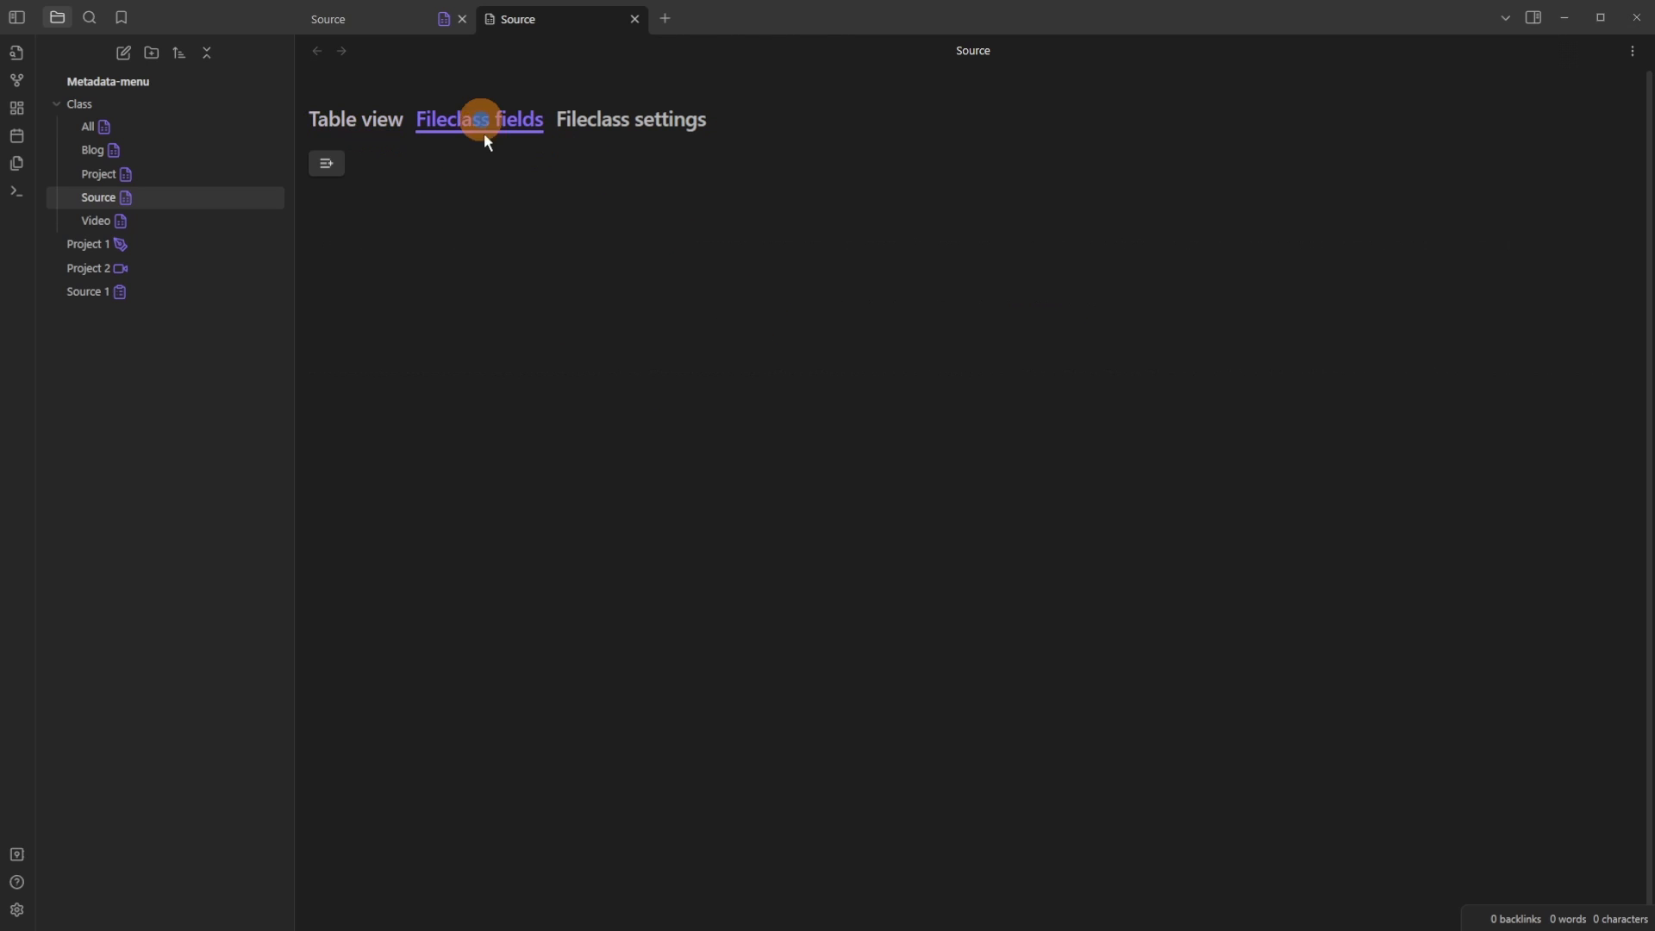
{"action": "left_click", "coordinate": [327, 167]}
{"action": "type", "text": "Notes"}
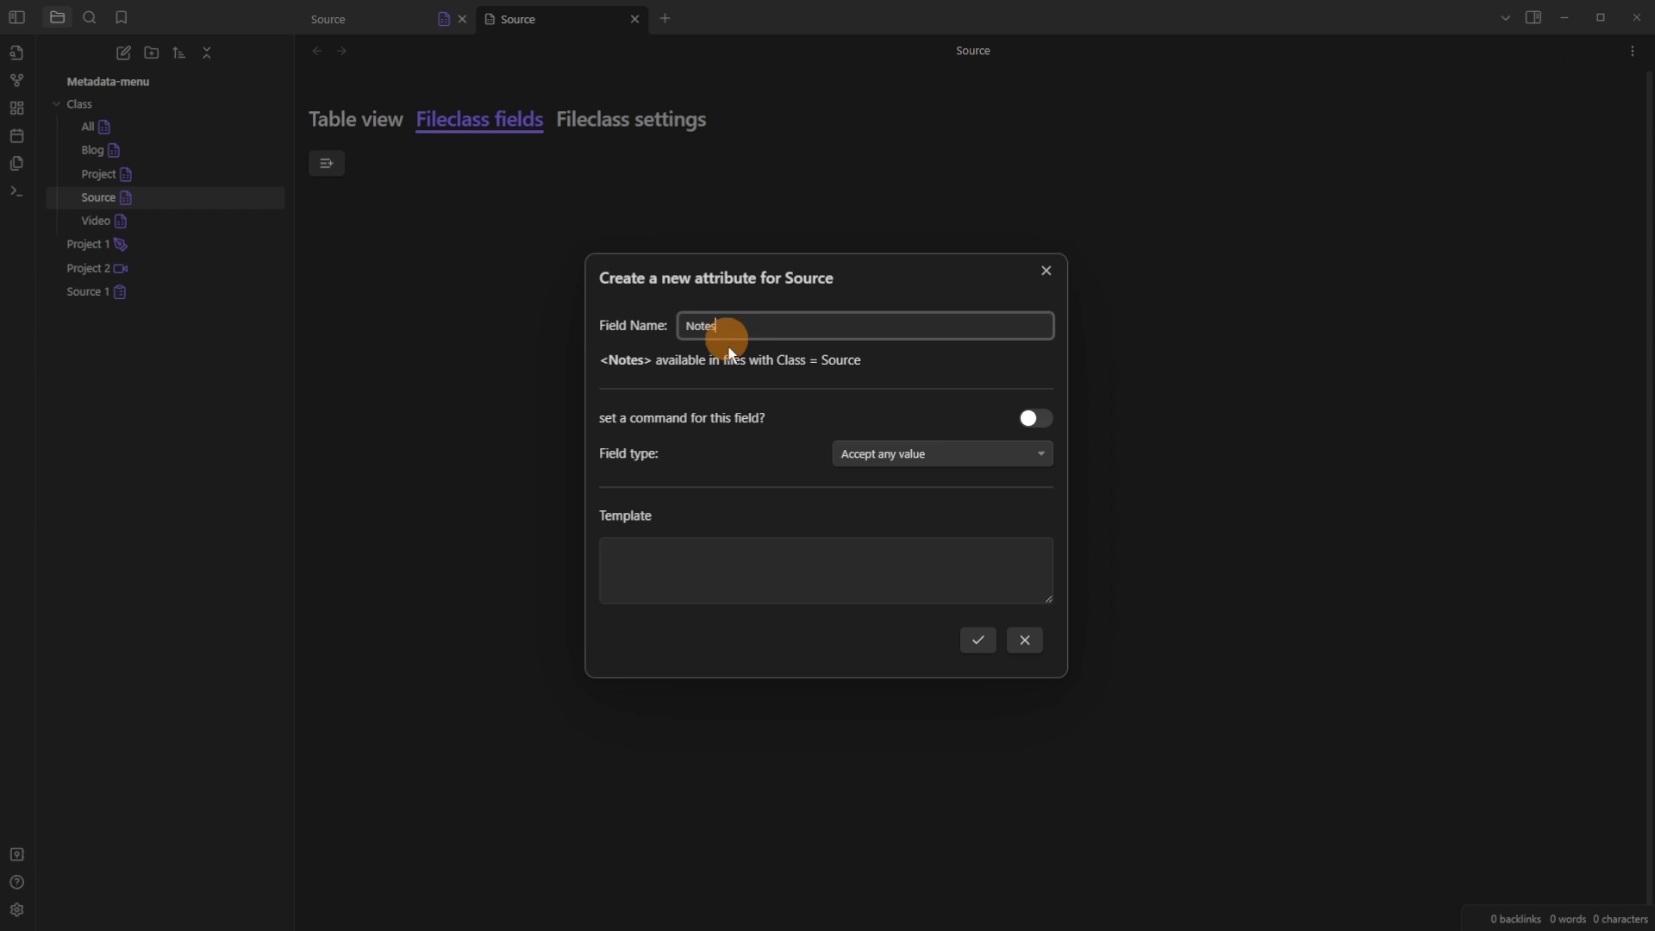
{"action": "left_click", "coordinate": [978, 638]}
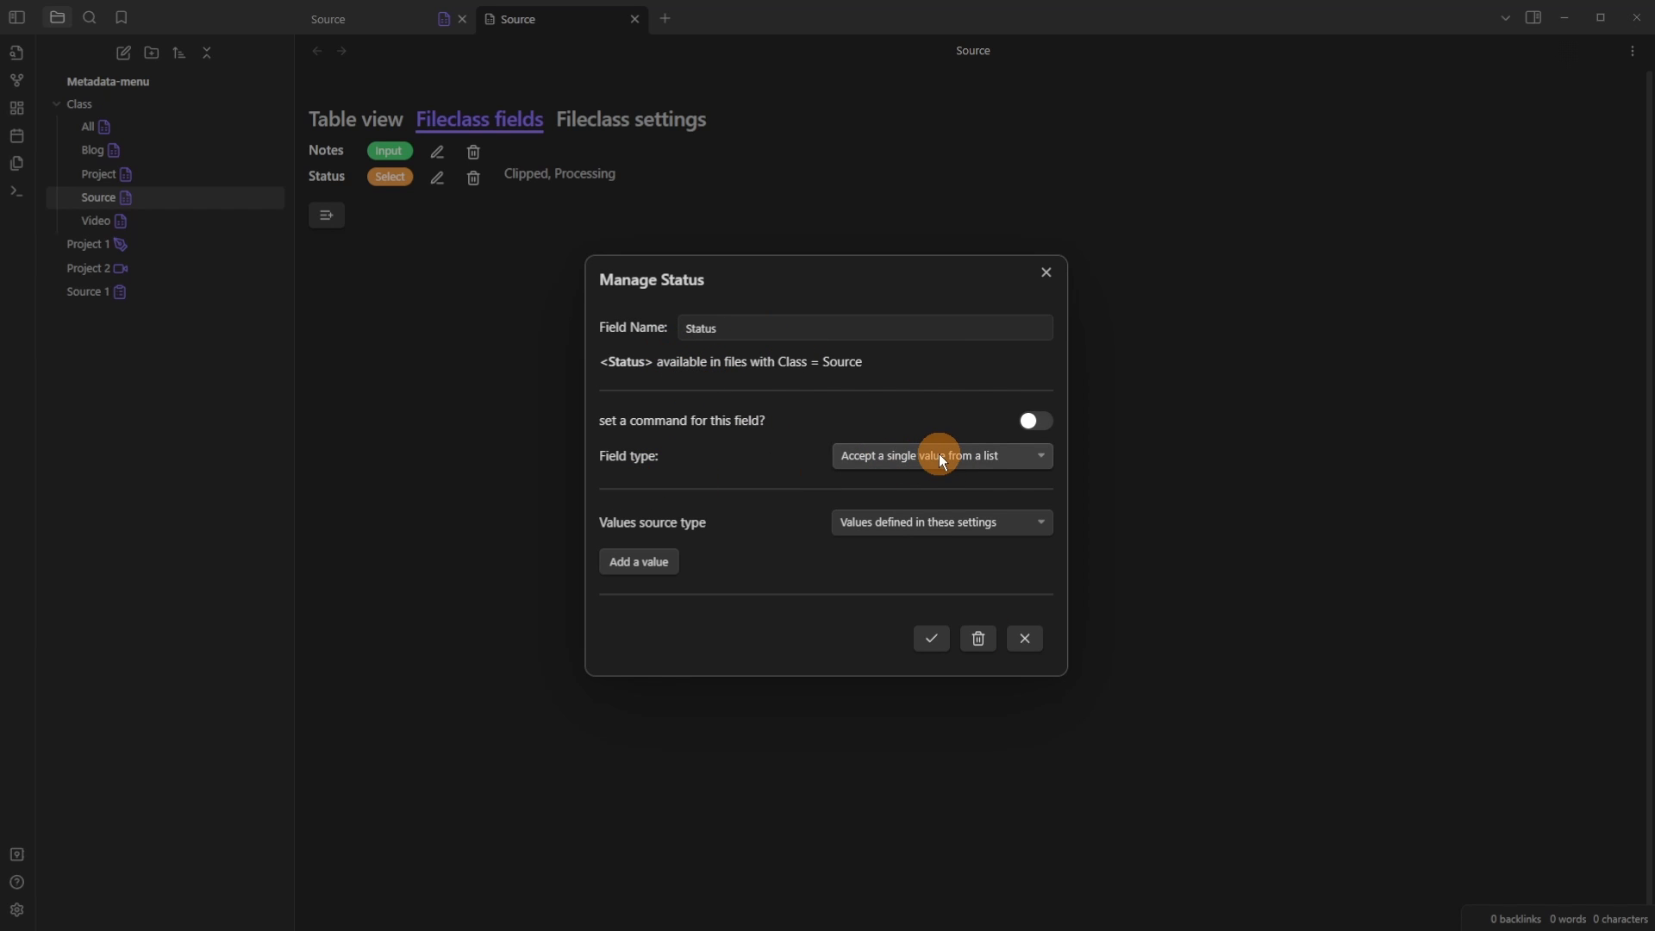
Step: Set the values source type of the Source fileClass's Status field to Values from a note and save the field
{"action": "left_click", "coordinate": [877, 526]}
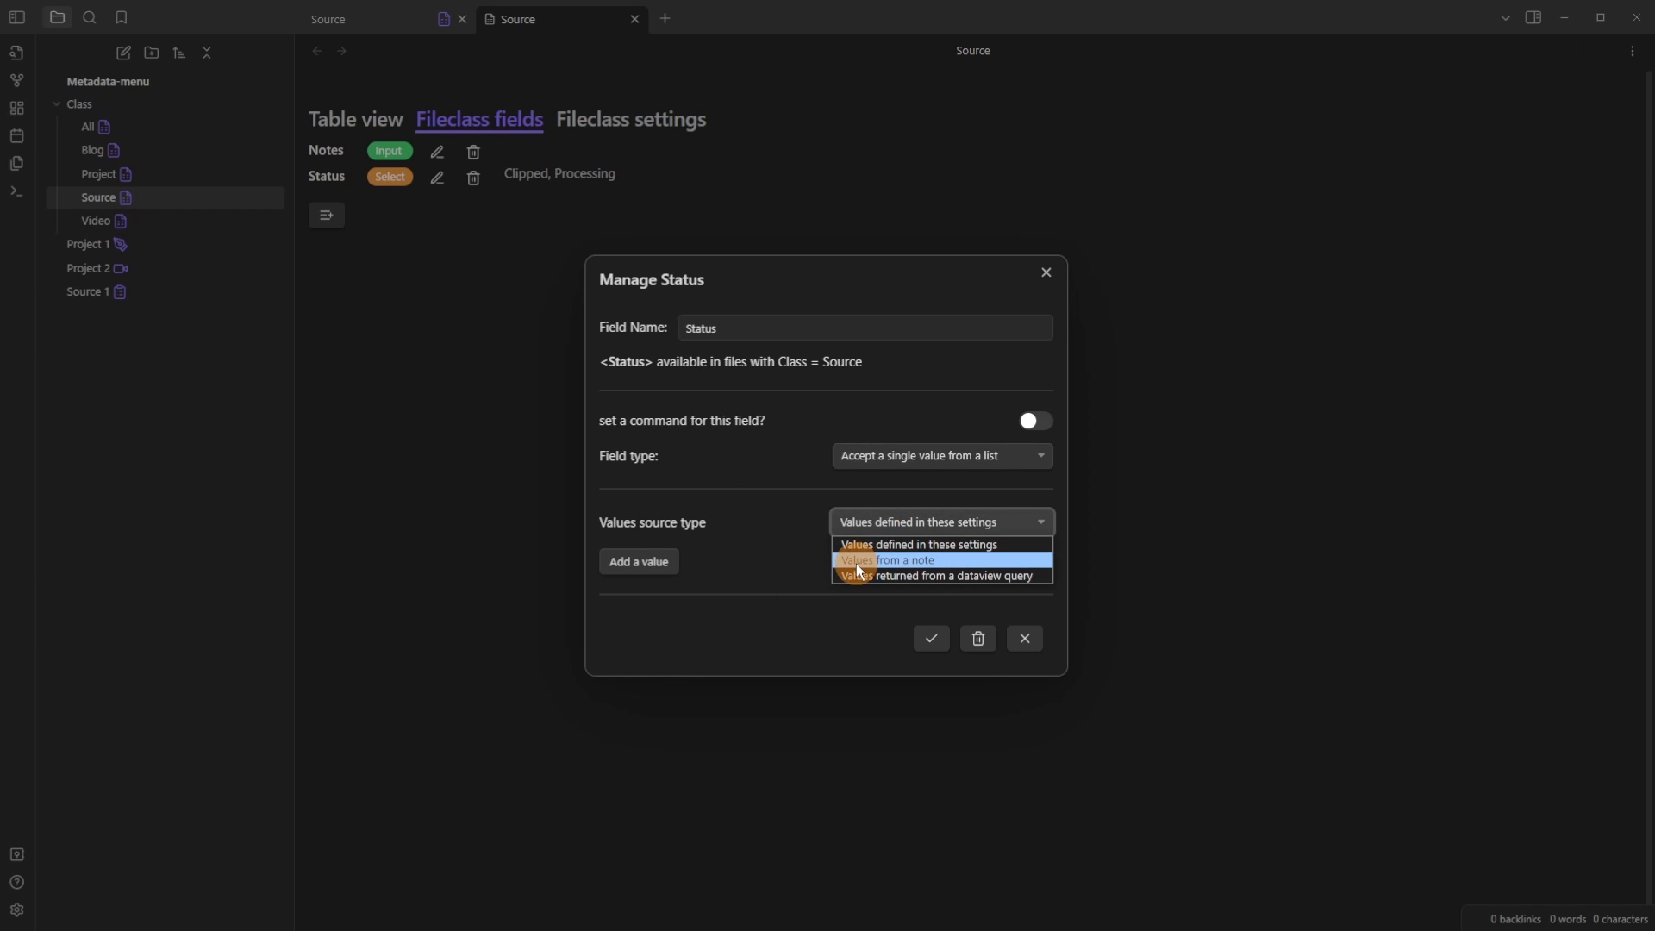
{"action": "left_click", "coordinate": [937, 566]}
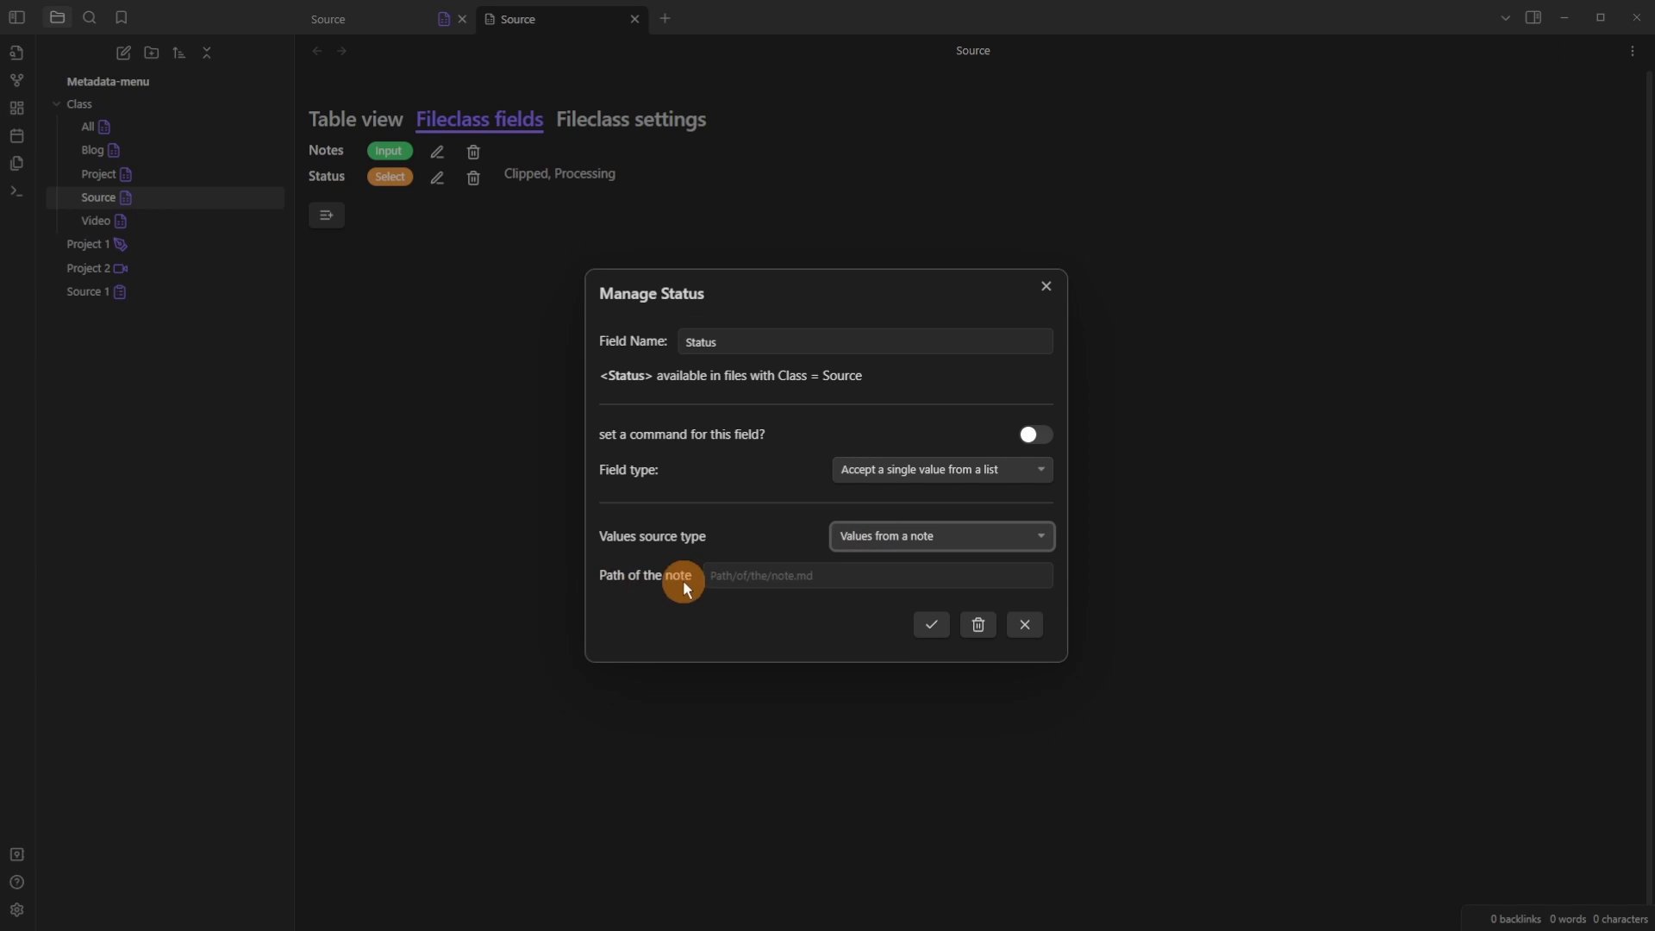
{"action": "left_click", "coordinate": [931, 626]}
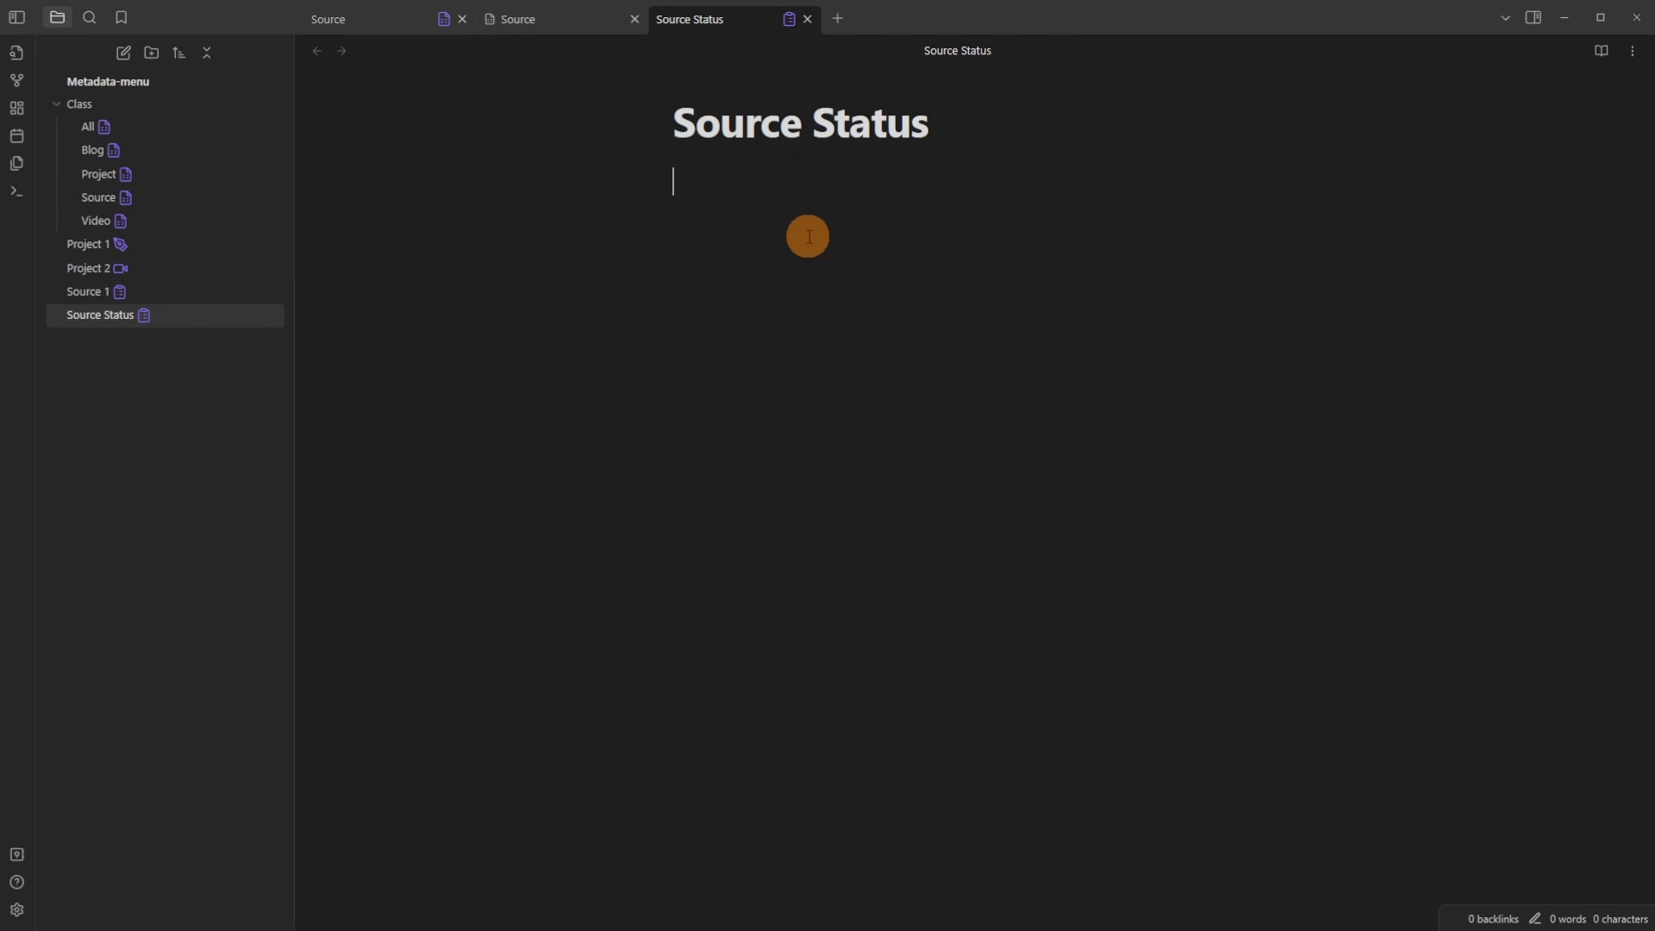
Step: List Clipped and Processing in the Source Status note, and use Source Status.md as the value source of the Source class's Status field
{"action": "type", "text": "Clipped Processing"}
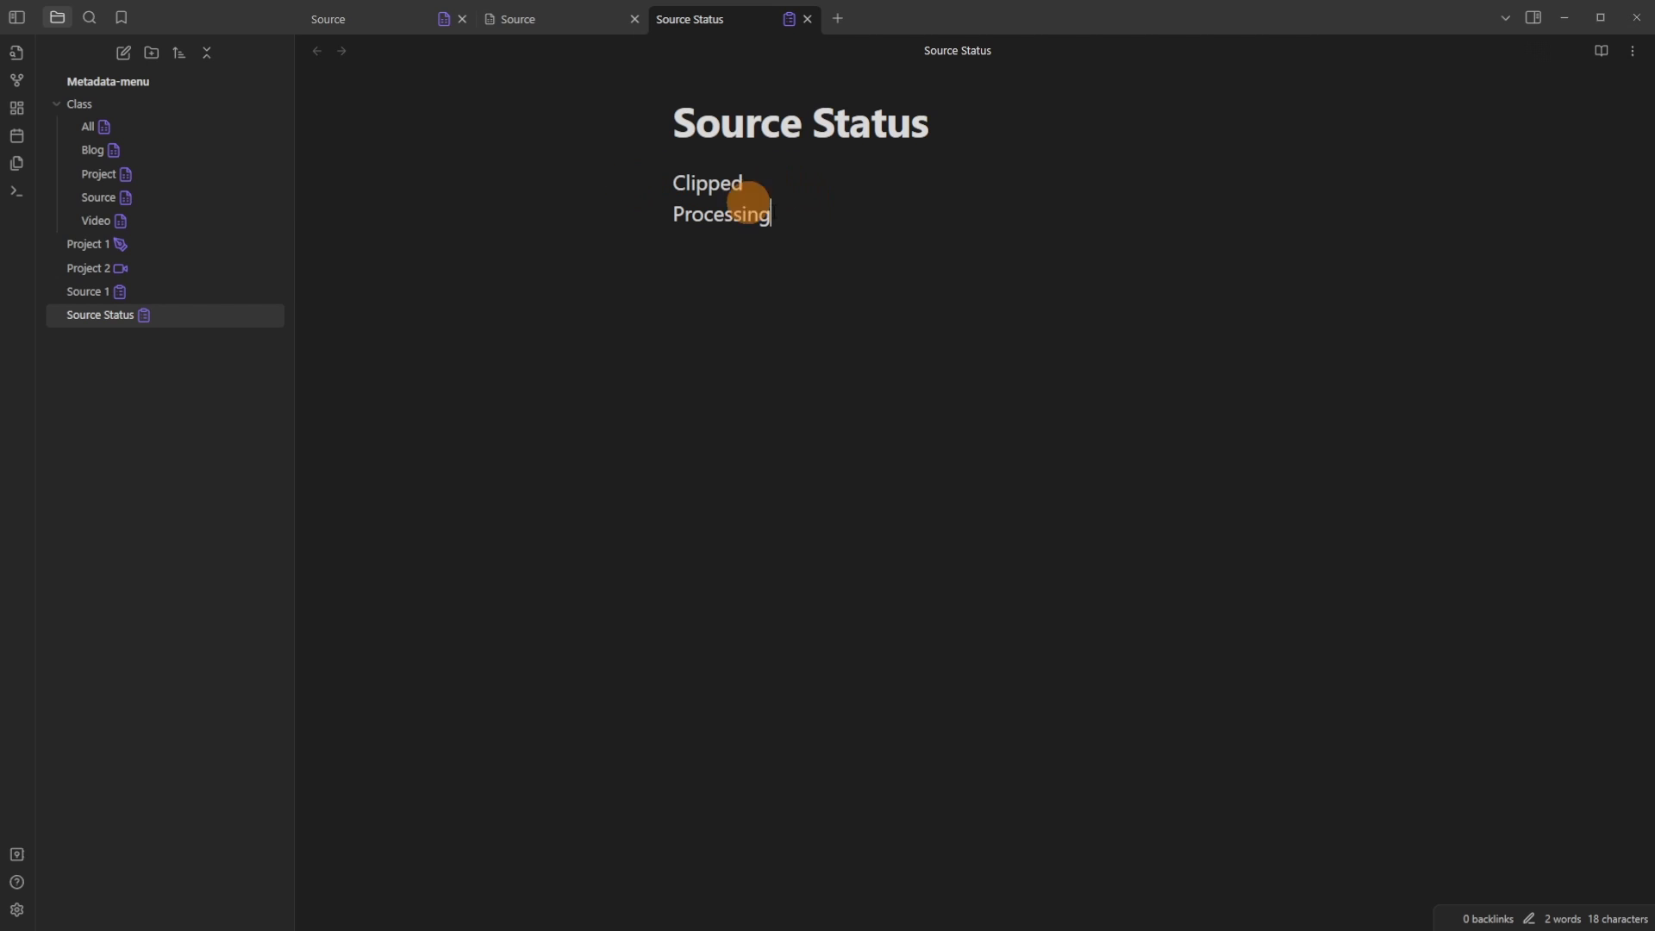
{"action": "key", "text": "ctrl+shift+Tab"}
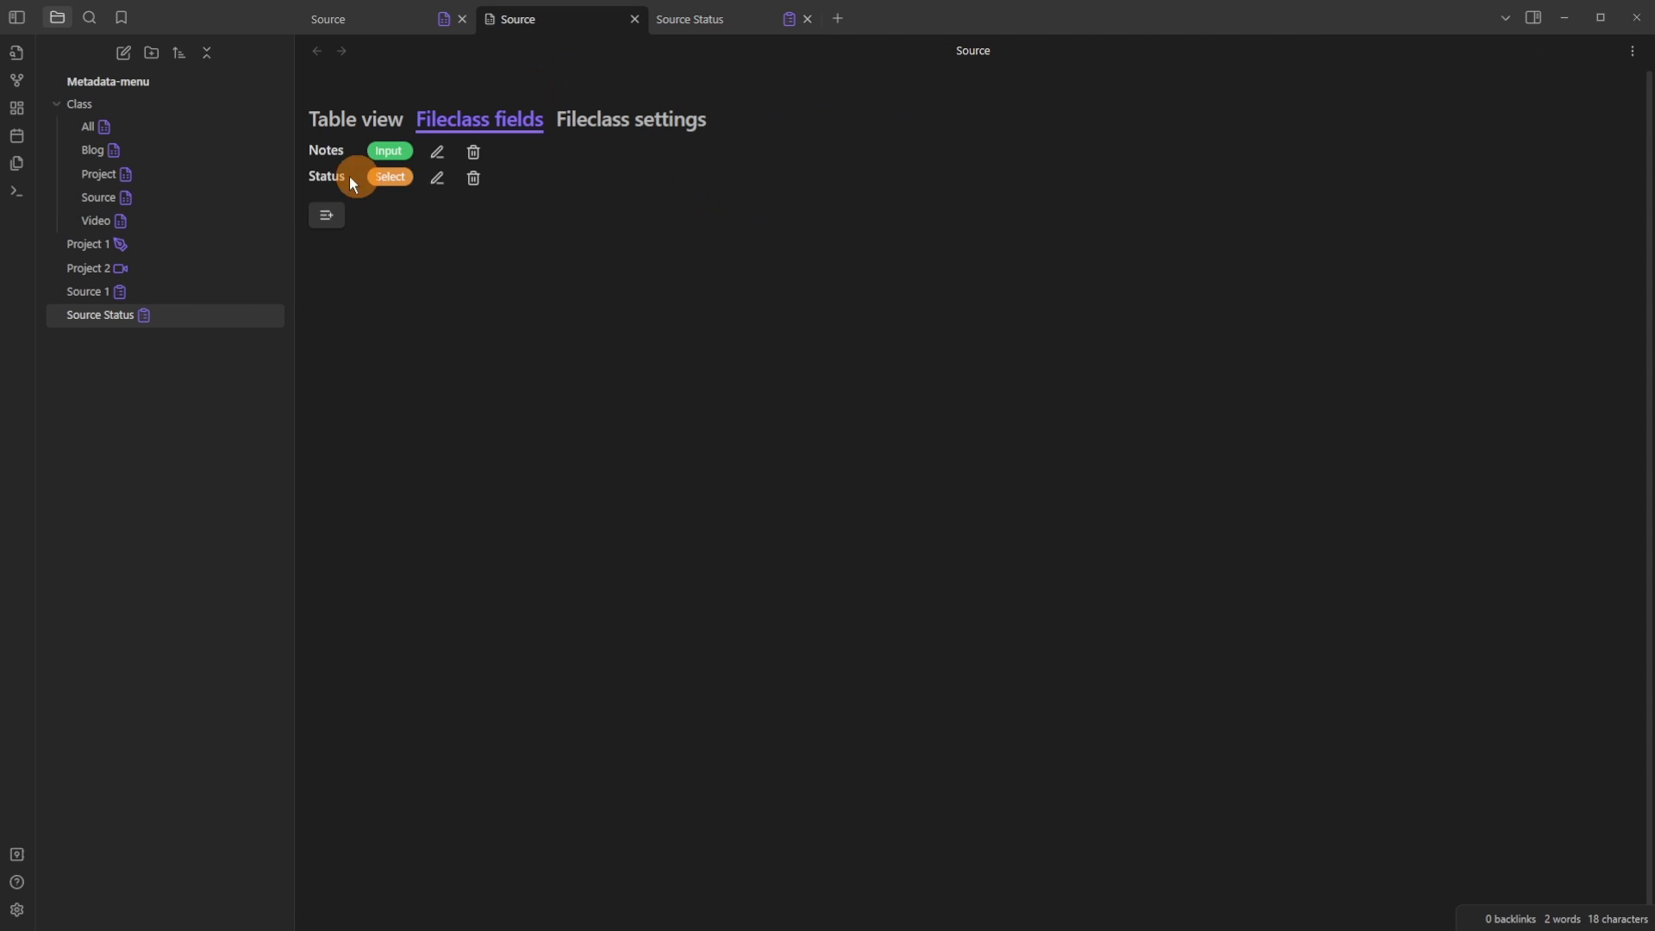
{"action": "left_click", "coordinate": [437, 179]}
{"action": "left_click", "coordinate": [768, 574]}
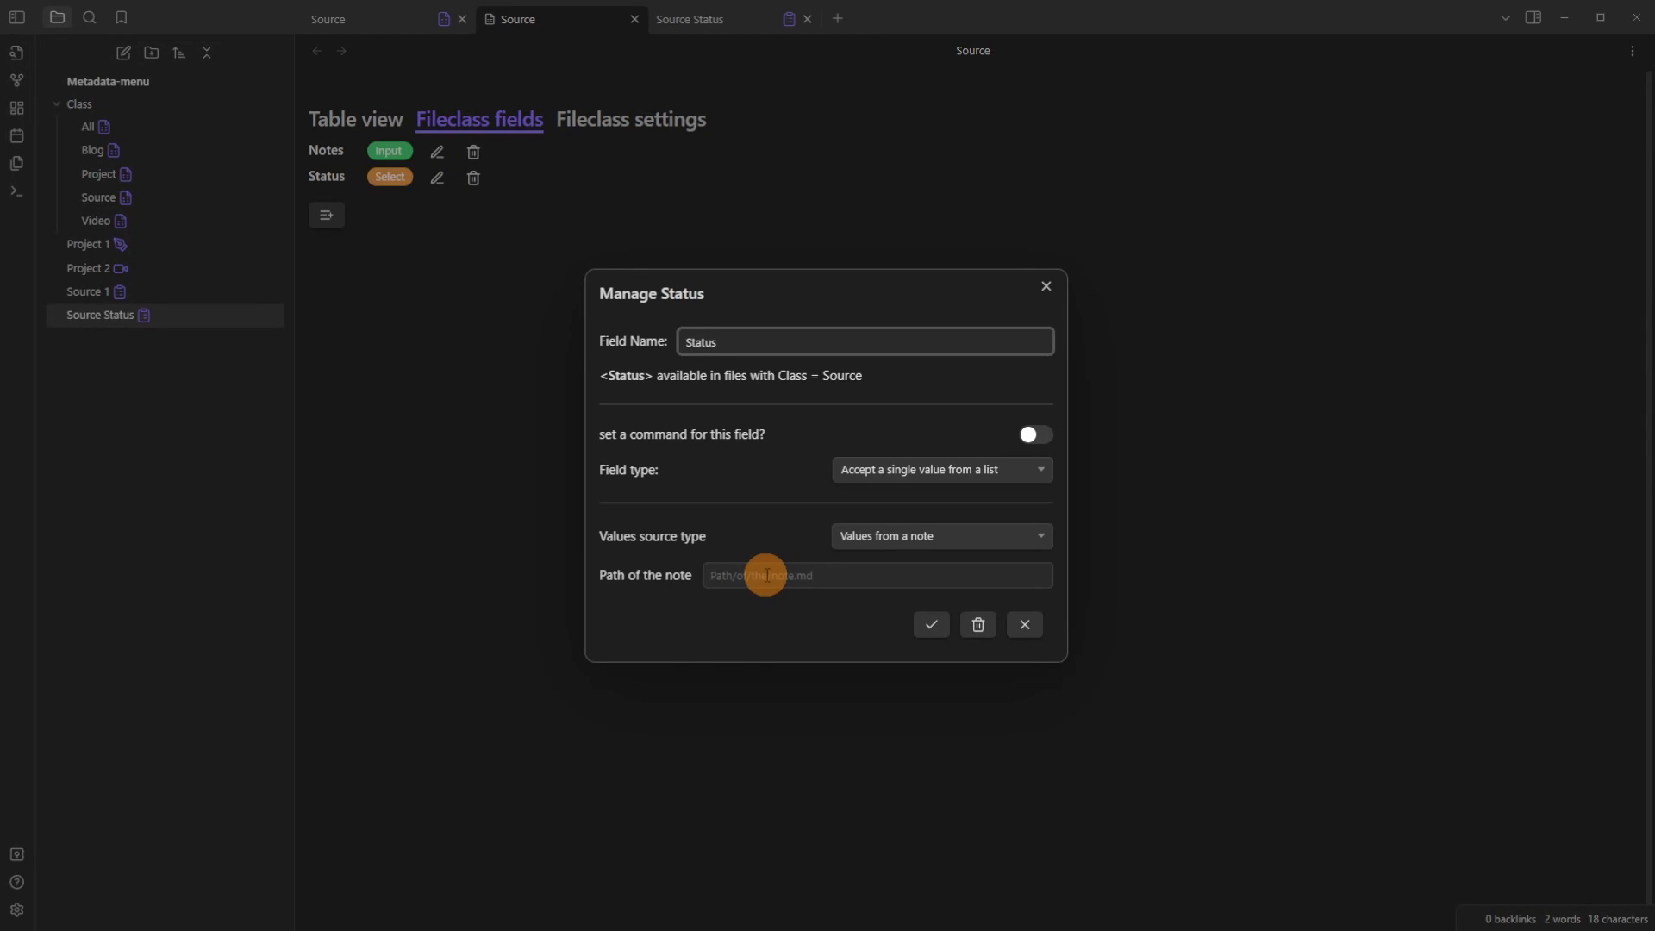
{"action": "type", "text": "sour"}
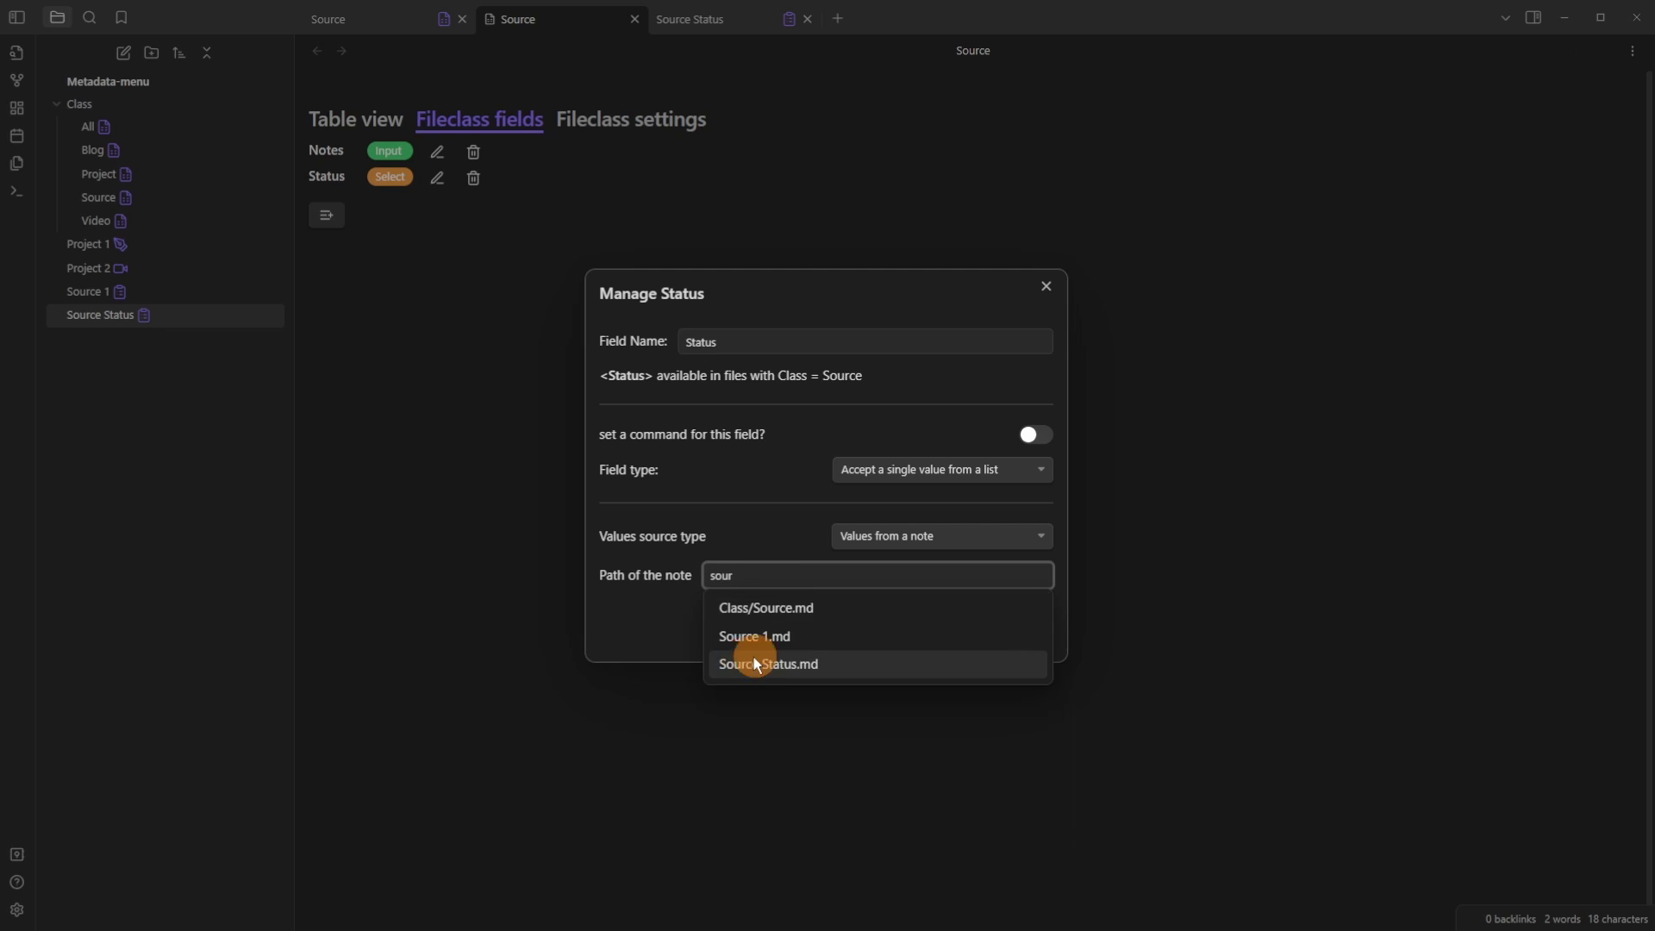
{"action": "left_click", "coordinate": [799, 665]}
{"action": "left_click", "coordinate": [924, 627]}
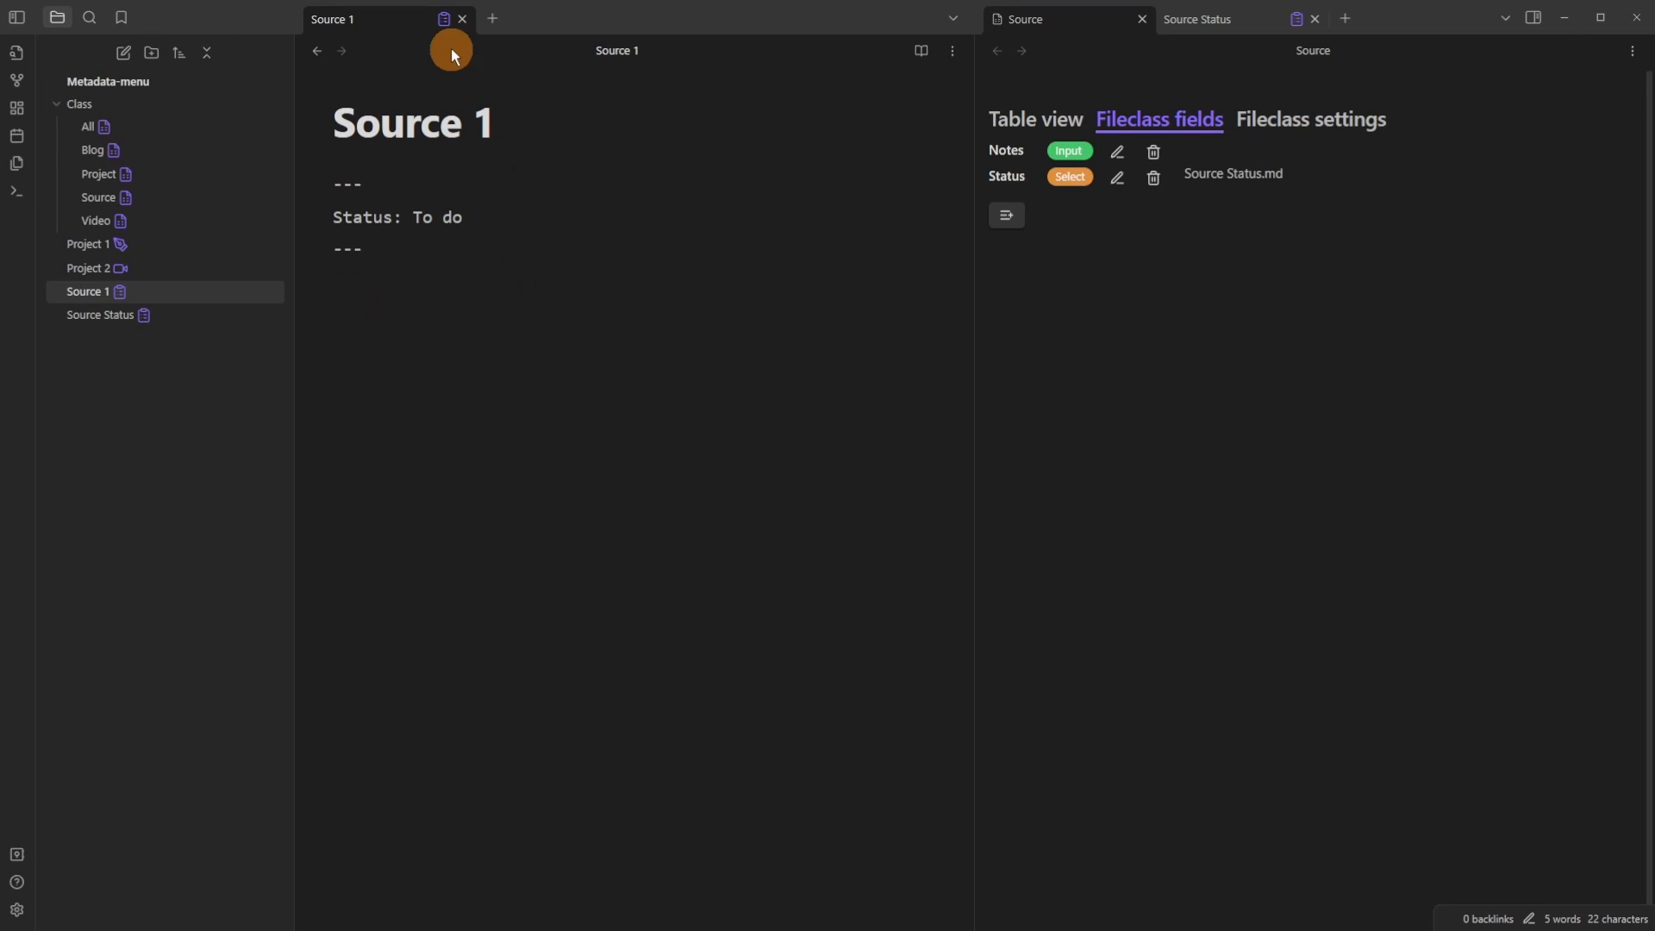
Step: Replace the Status line in Source 1's frontmatter with a Class field set to Source
{"action": "left_click", "coordinate": [444, 23]}
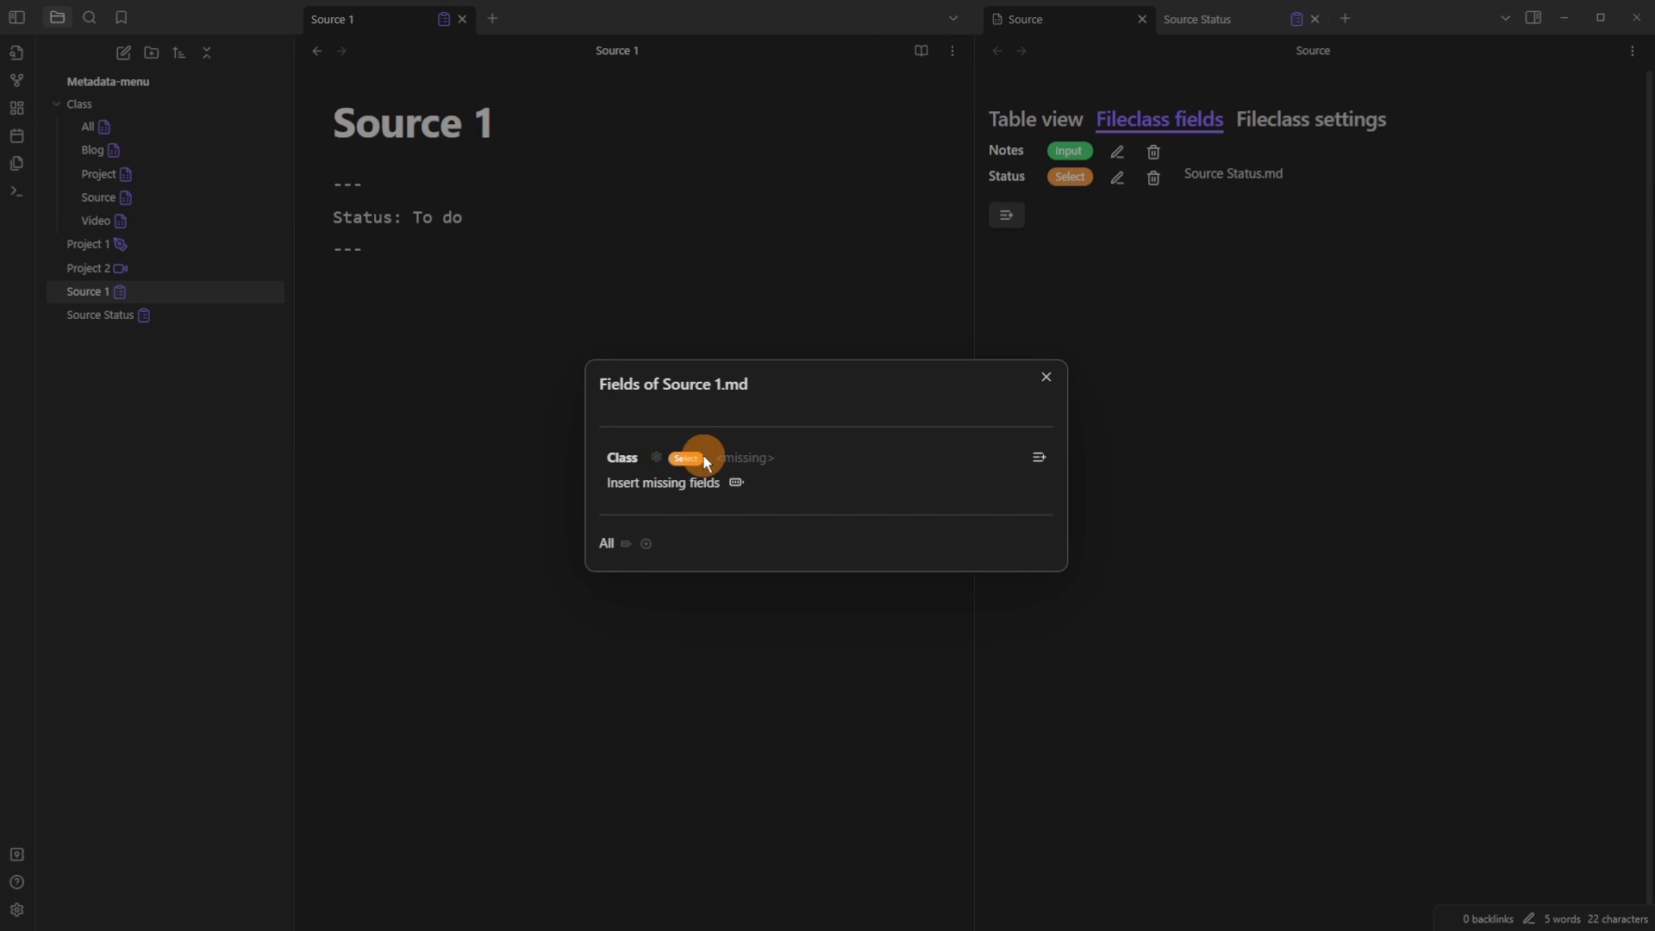
{"action": "left_click", "coordinate": [703, 458]}
{"action": "left_click", "coordinate": [421, 218]}
Step: Insert the missing Notes and Status fields into Source 1's frontmatter and set Status to Processing
{"action": "left_click", "coordinate": [444, 23]}
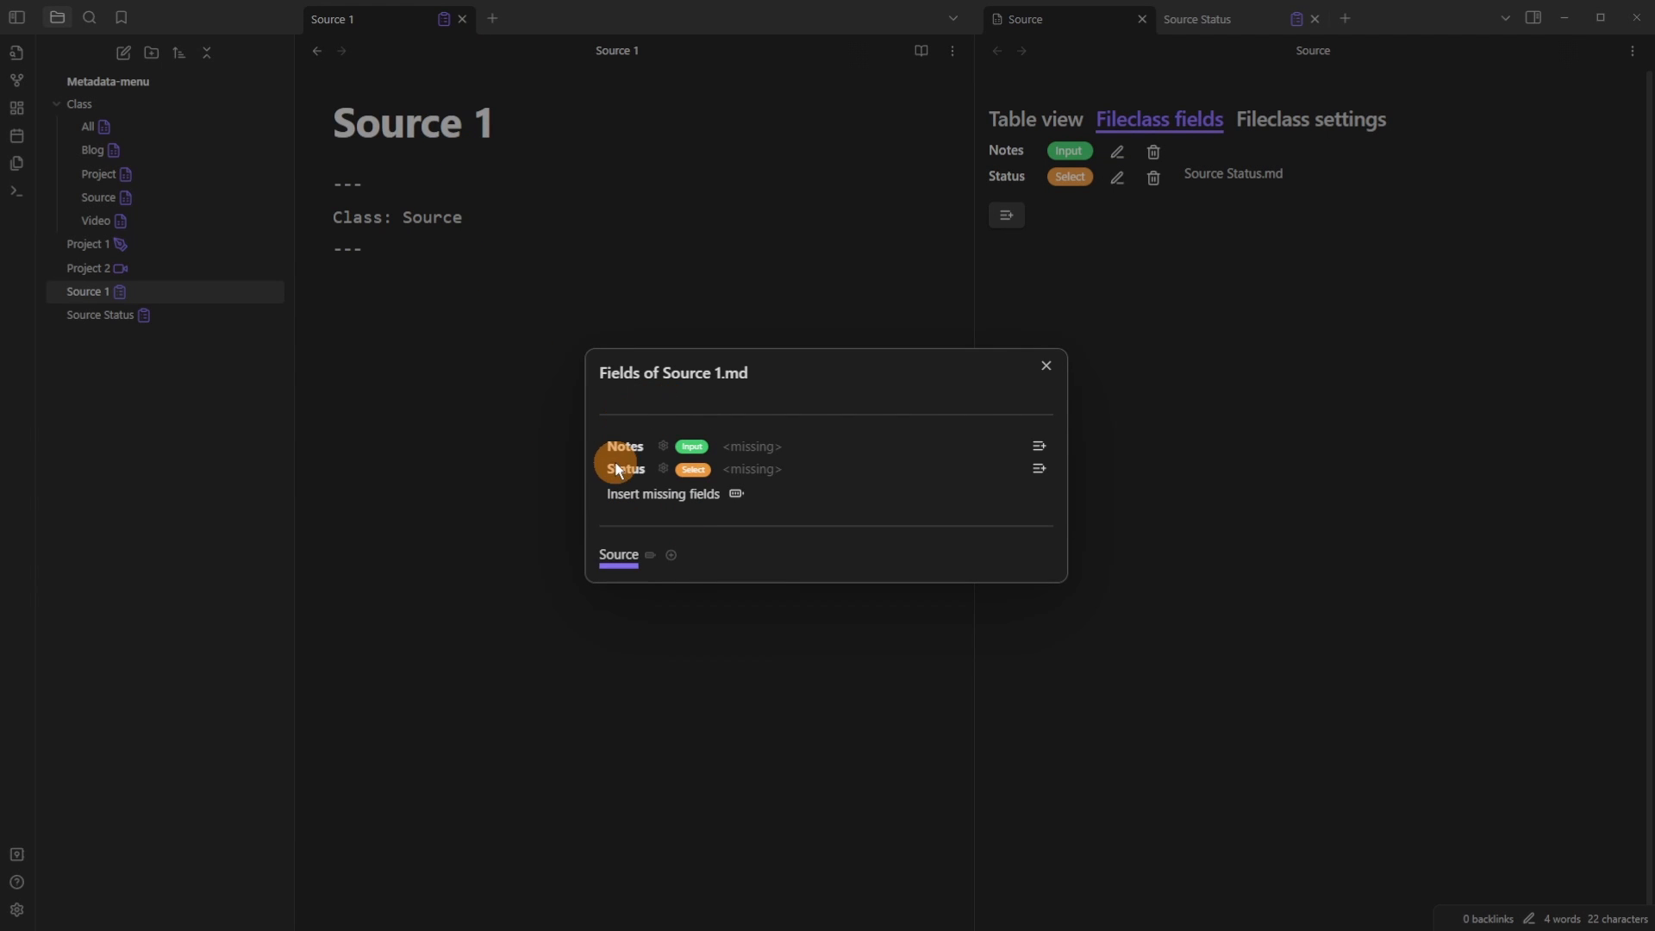
{"action": "left_click", "coordinate": [752, 445]}
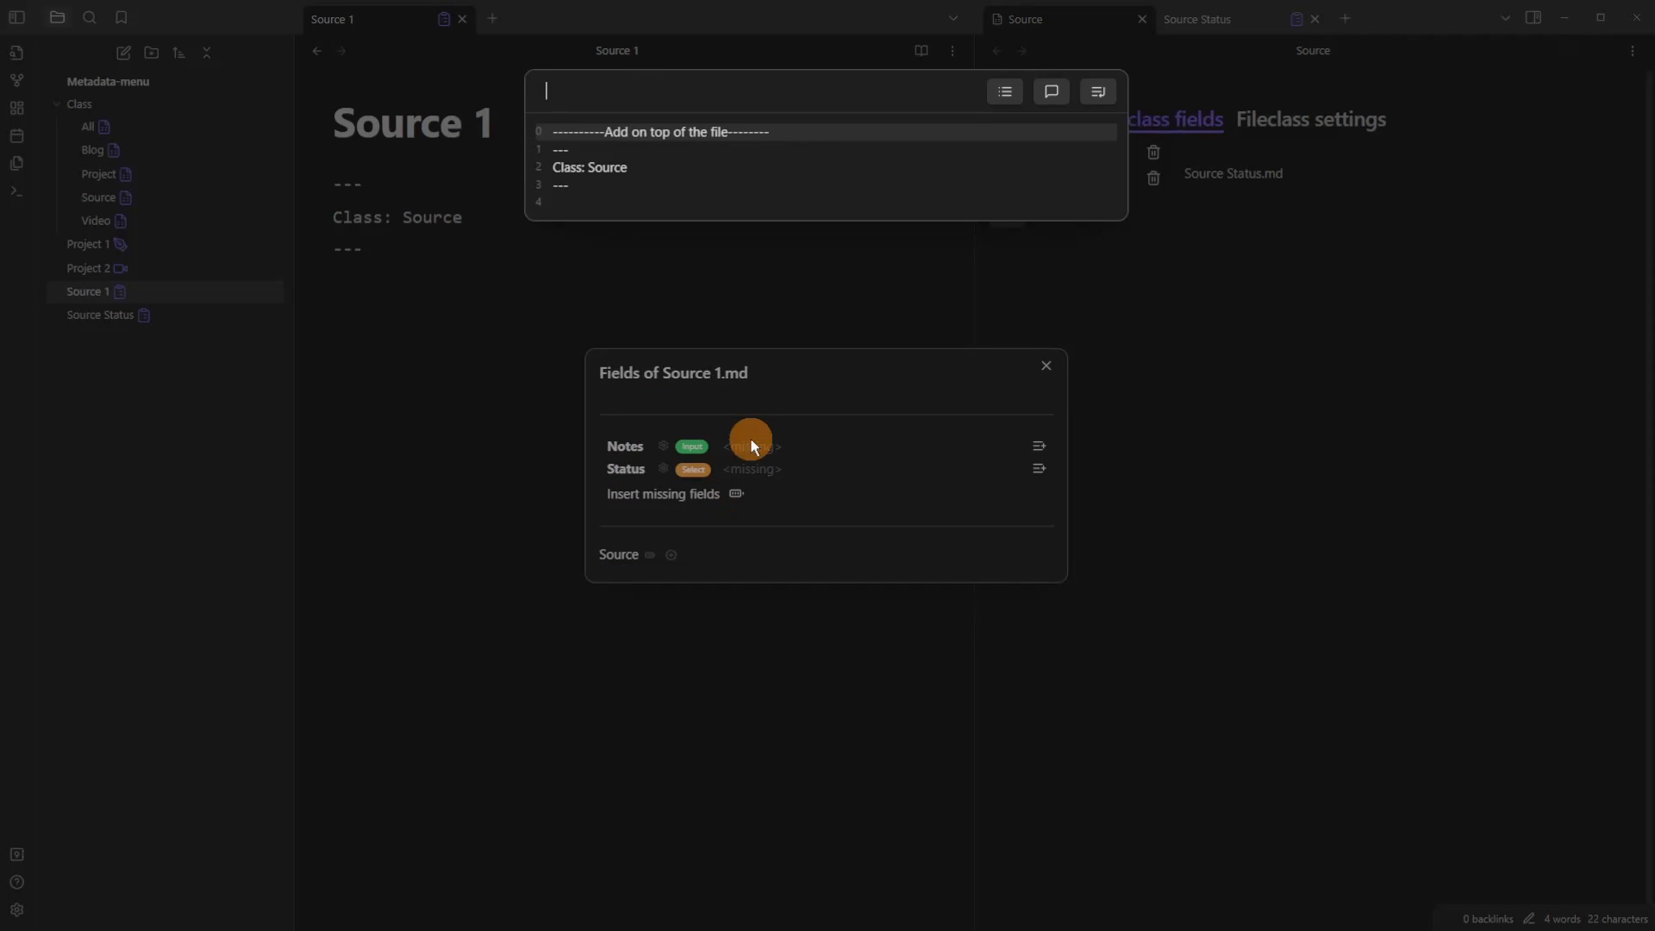
{"action": "left_click", "coordinate": [1098, 93]}
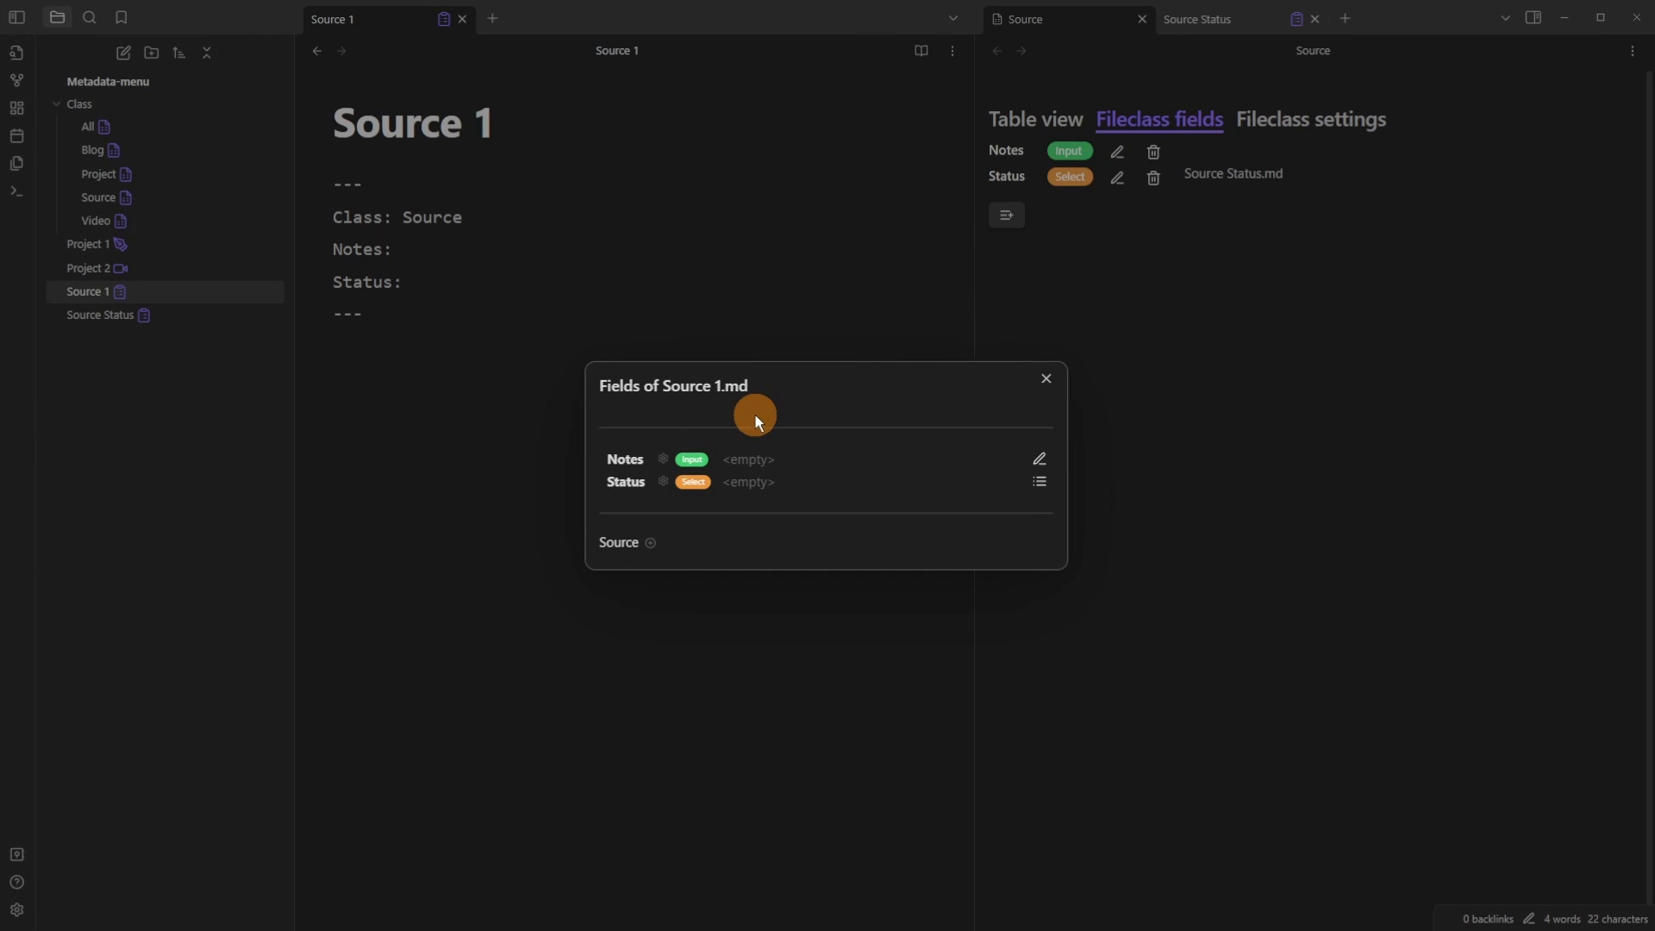
{"action": "left_click", "coordinate": [1039, 481]}
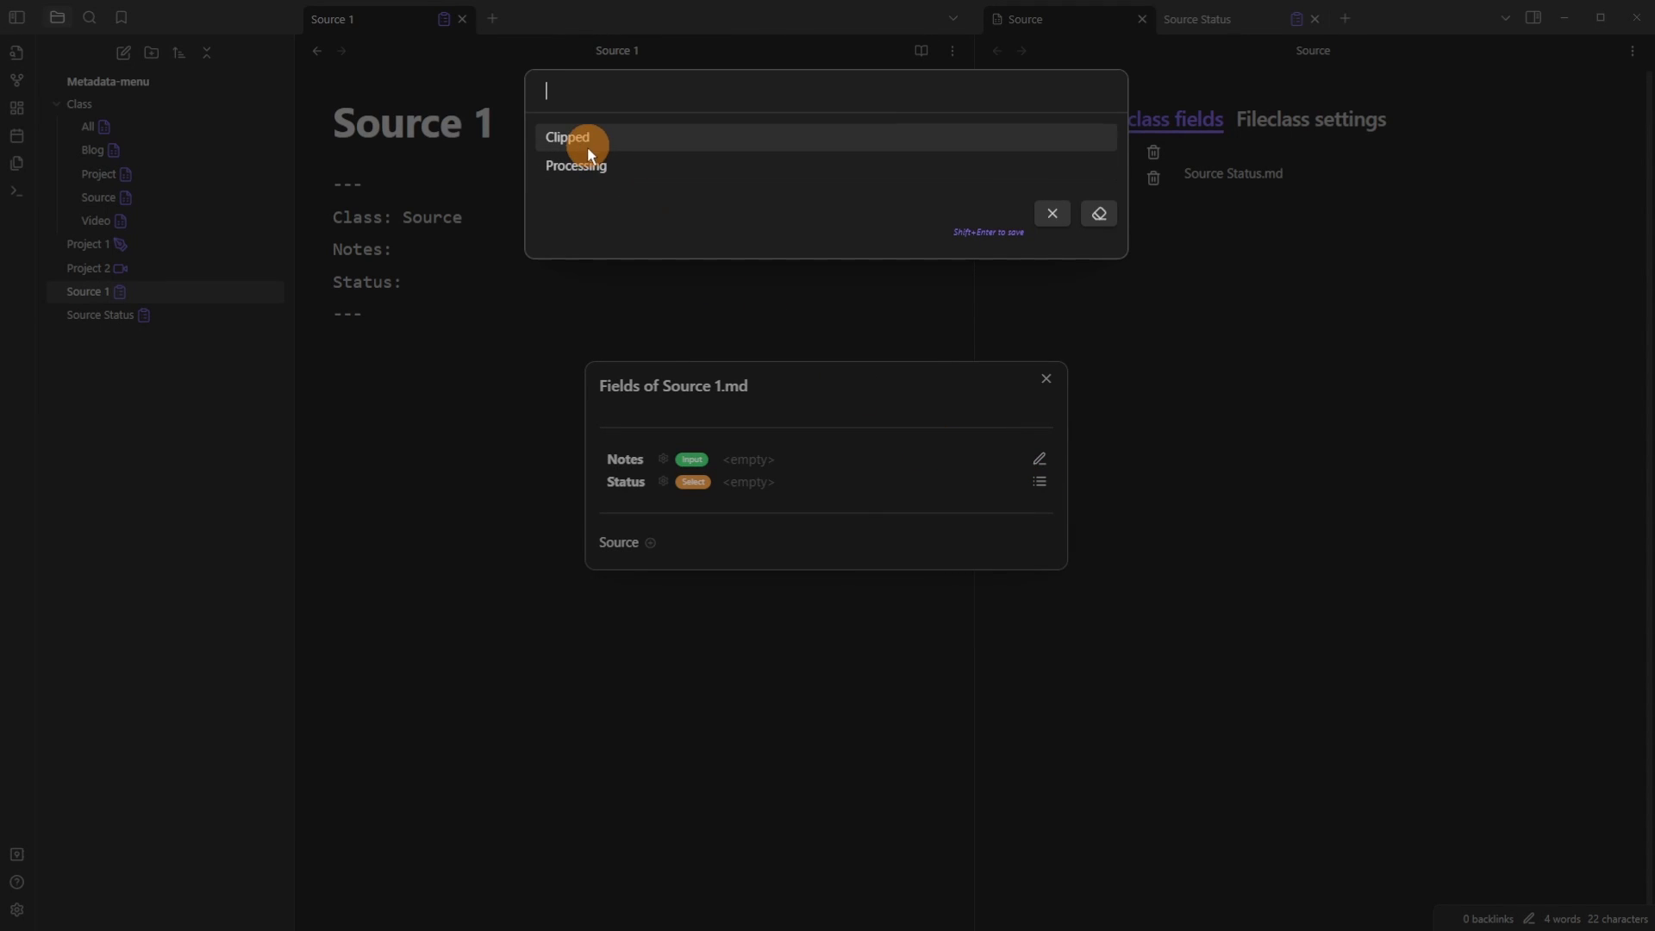
{"action": "left_click", "coordinate": [595, 172]}
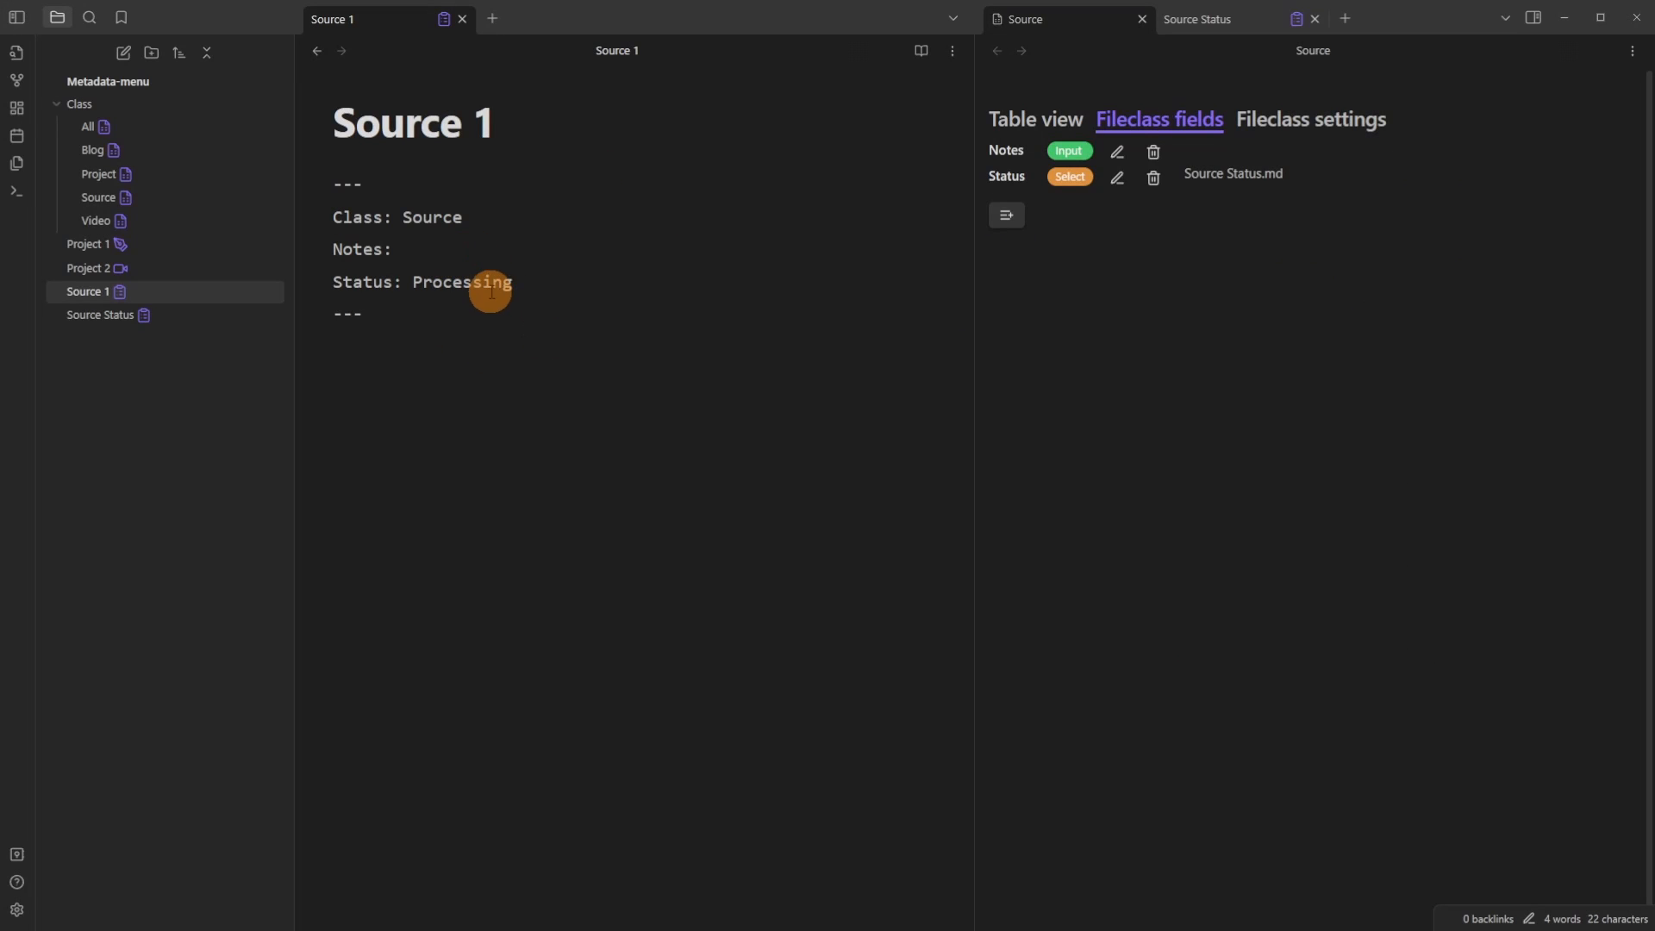
Step: Add Reading as a new line below Processing in the Source Status note
{"action": "left_click", "coordinate": [1200, 20]}
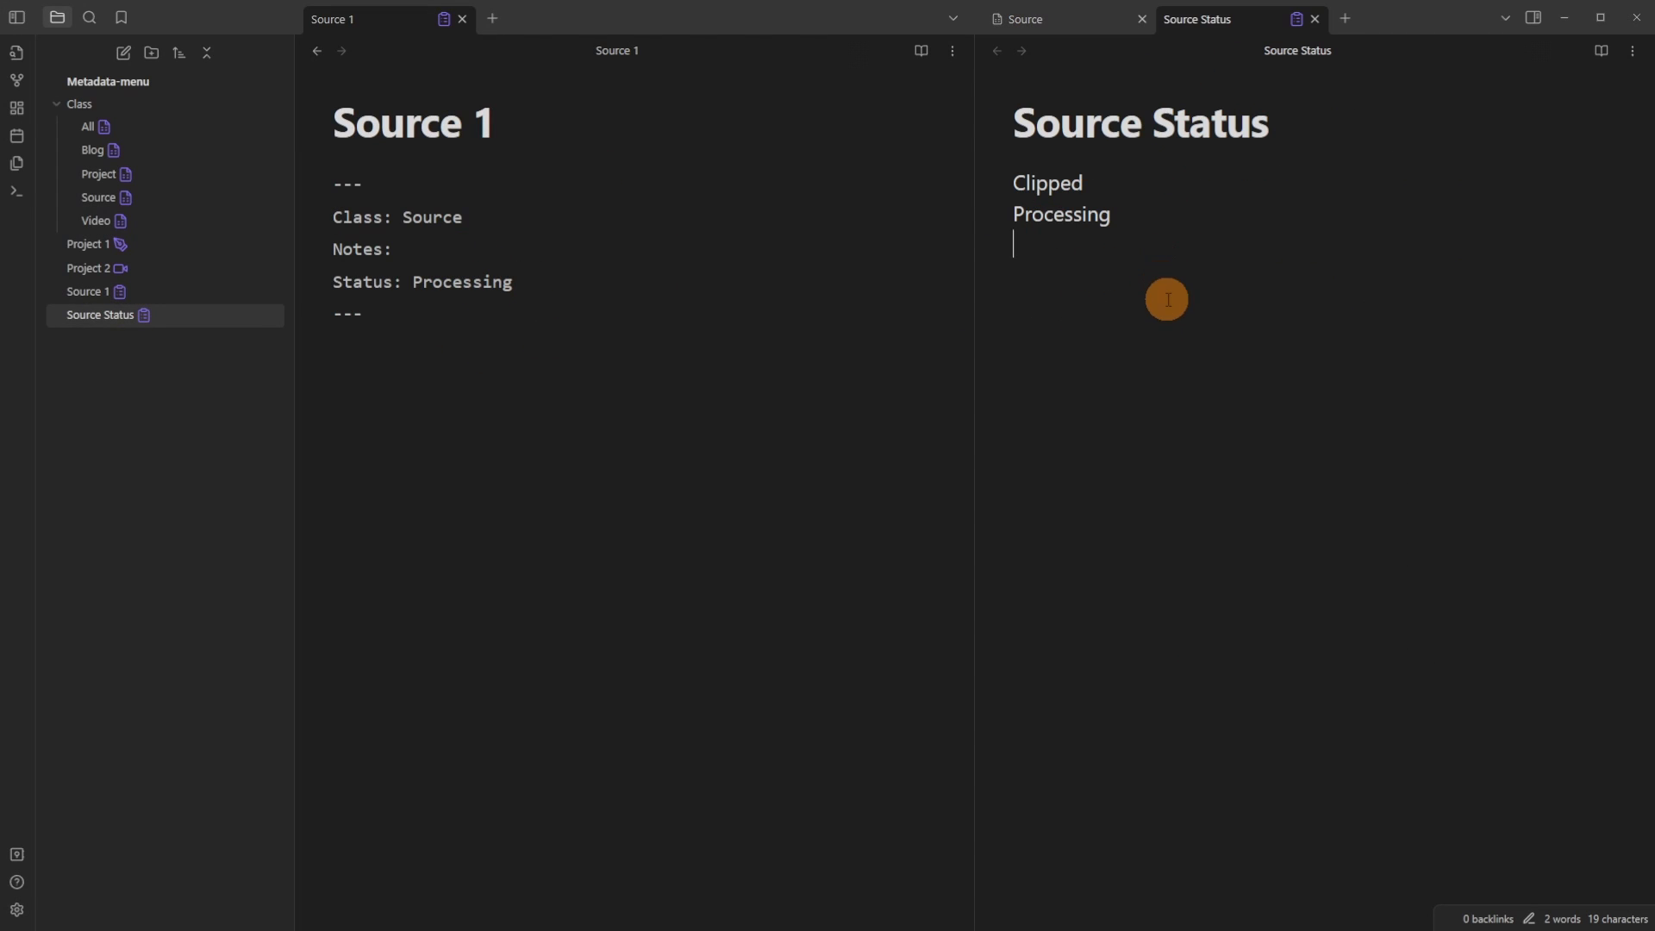
{"action": "type", "text": "Reading"}
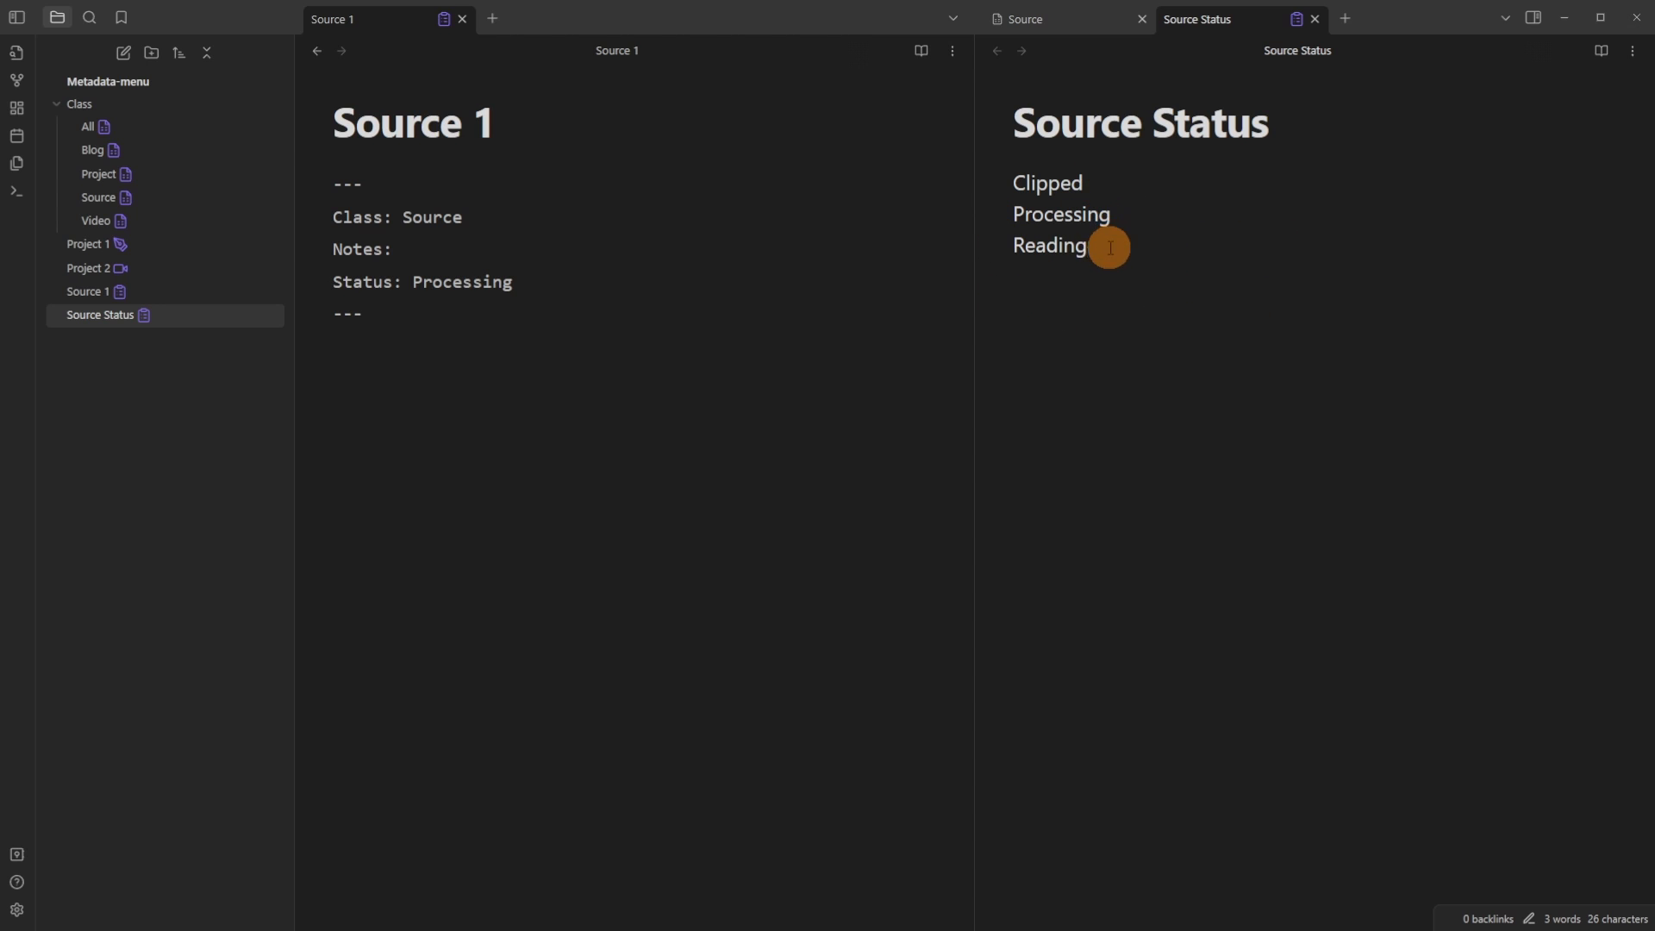
{"action": "left_click_drag", "start_coordinate": [1105, 247], "coordinate": [1003, 250]}
Step: Assign the hotkeys Ctrl+Up to Move line up and Ctrl+Down to Move line down
{"action": "key", "text": "ctrl+comma"}
{"action": "left_click", "coordinate": [1174, 121]}
{"action": "type", "text": "up"}
{"action": "left_click", "coordinate": [1248, 610]}
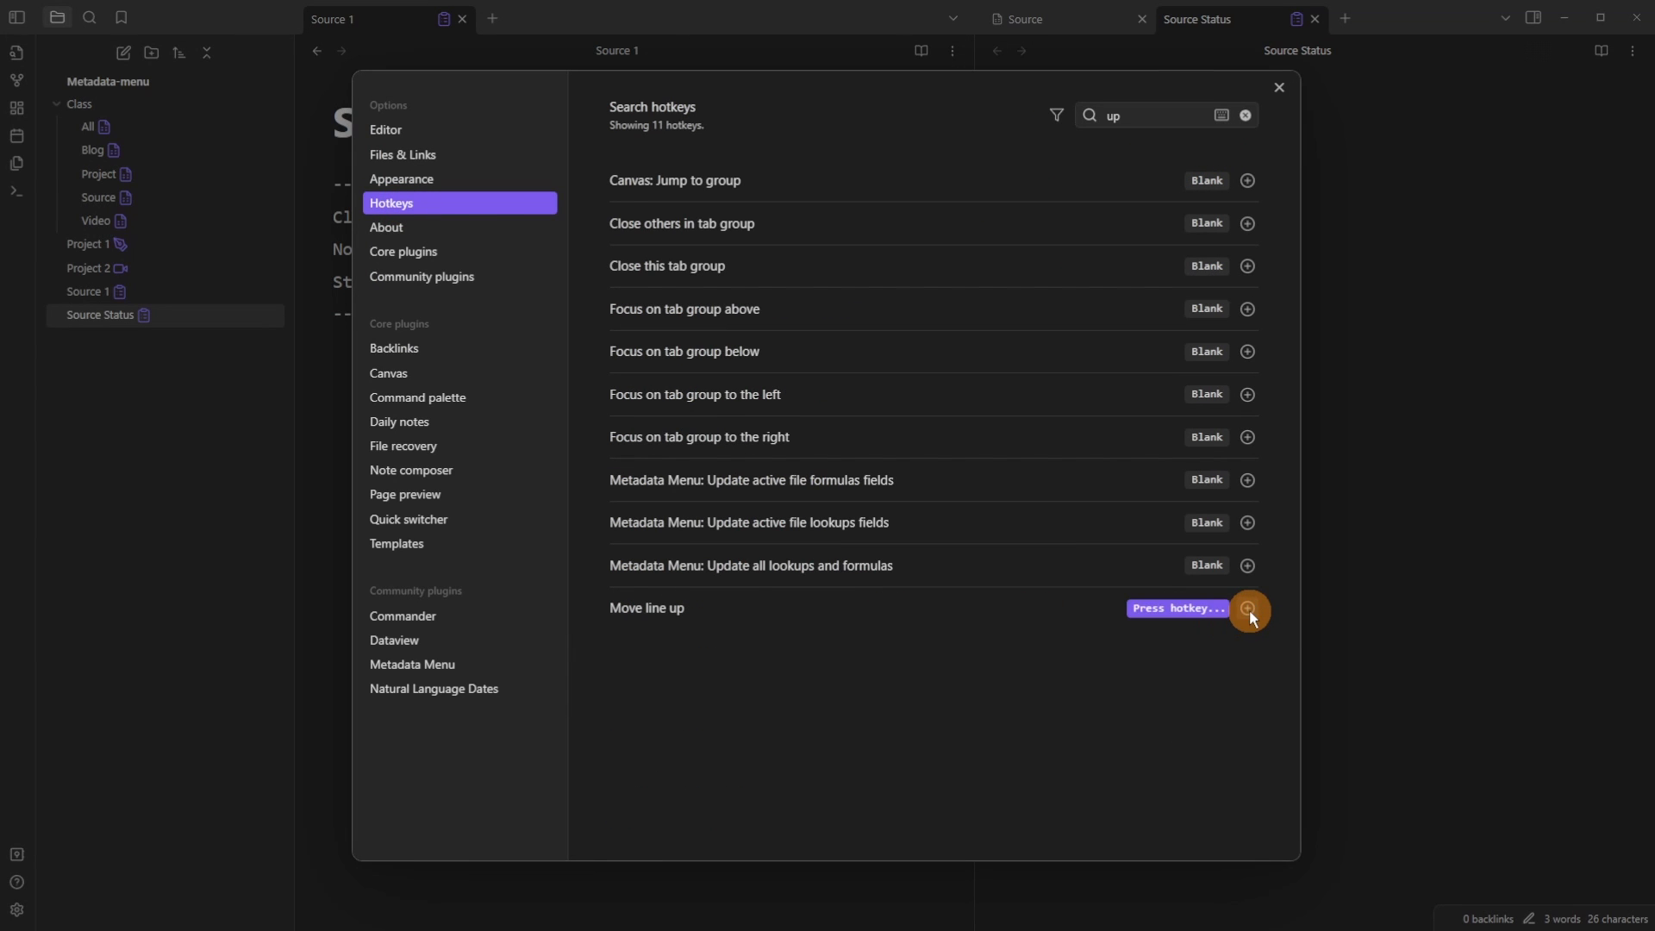
{"action": "key", "text": "alt+Up"}
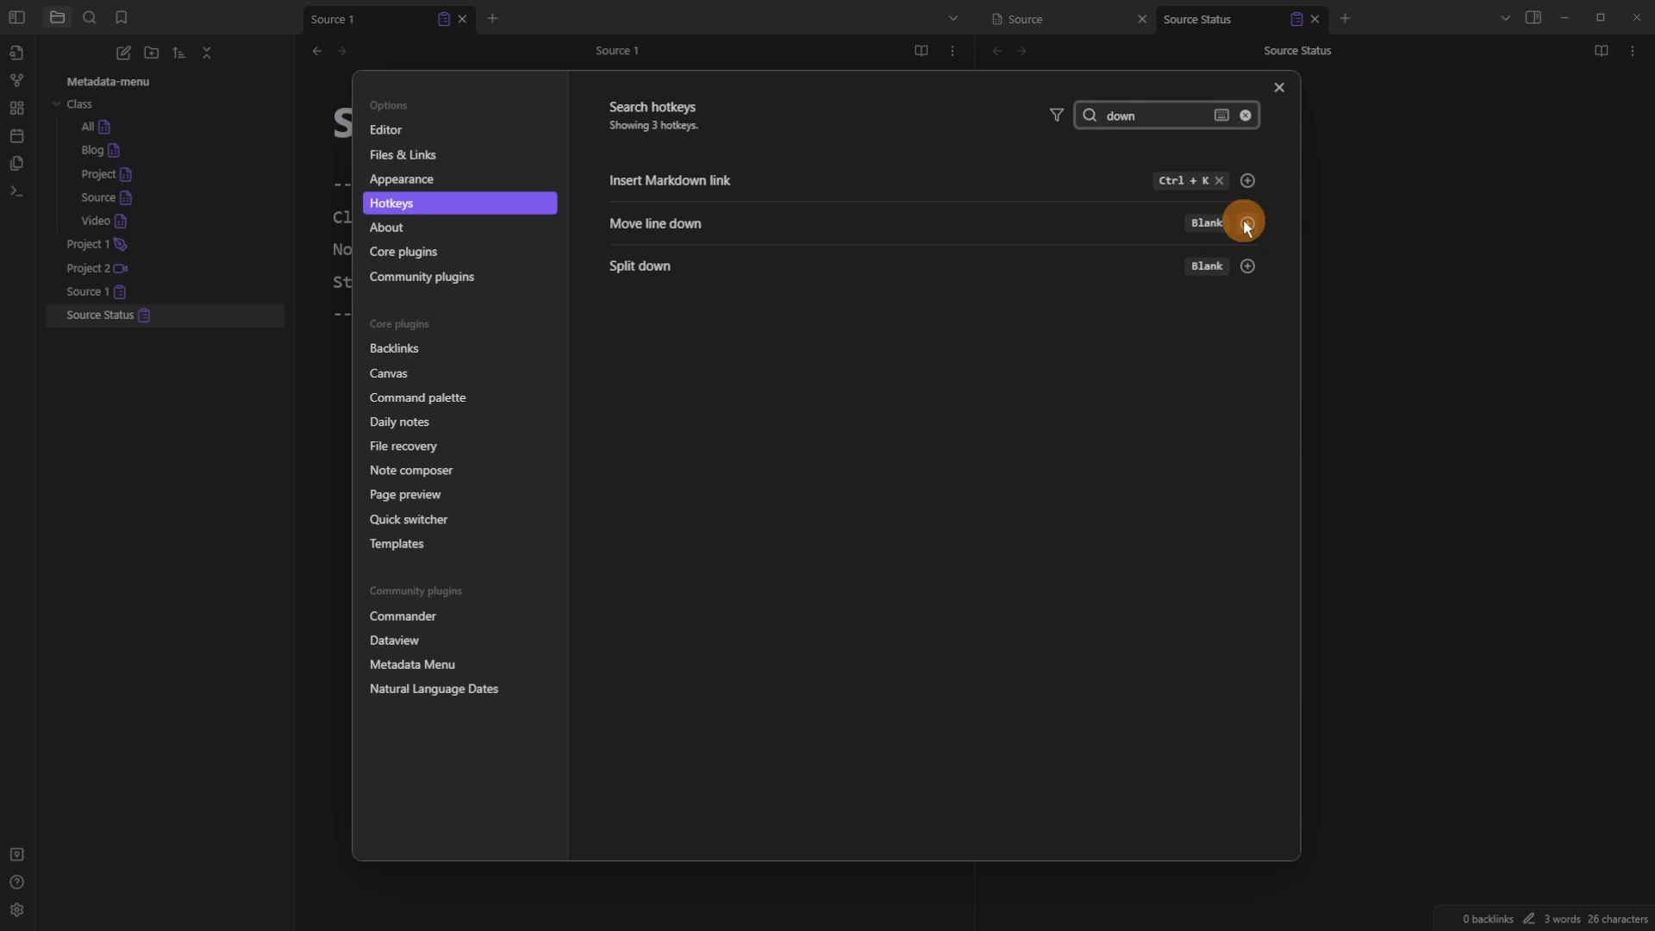
{"action": "left_click", "coordinate": [1247, 225]}
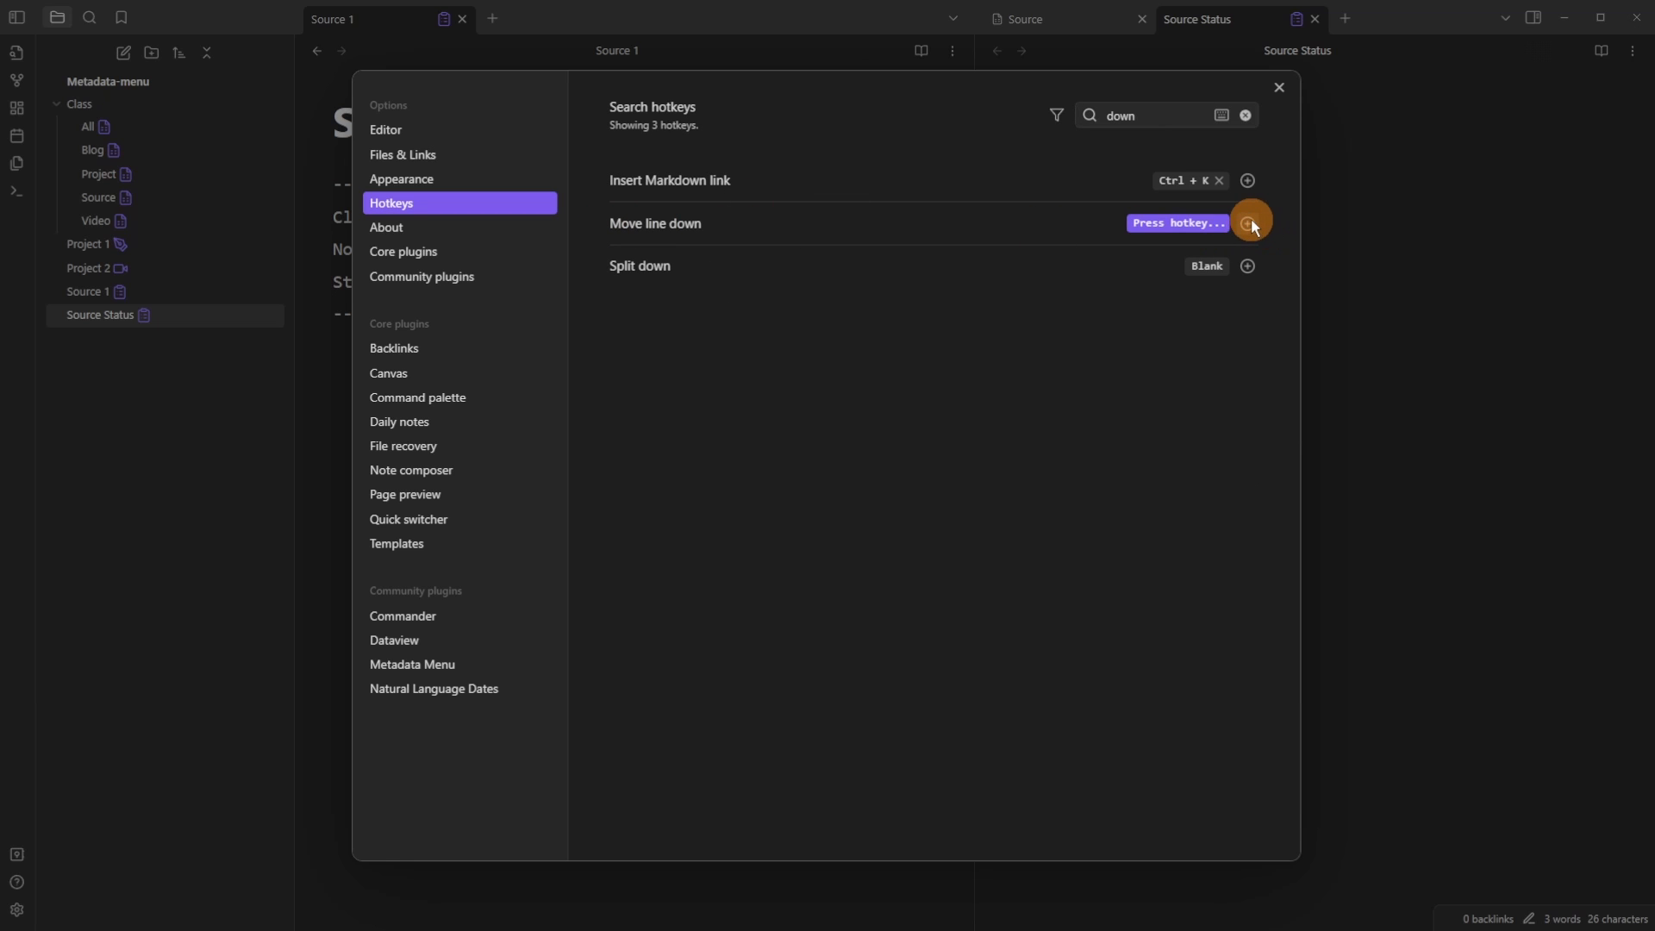
{"action": "key", "text": "ctrl+Down"}
{"action": "left_click", "coordinate": [1412, 239]}
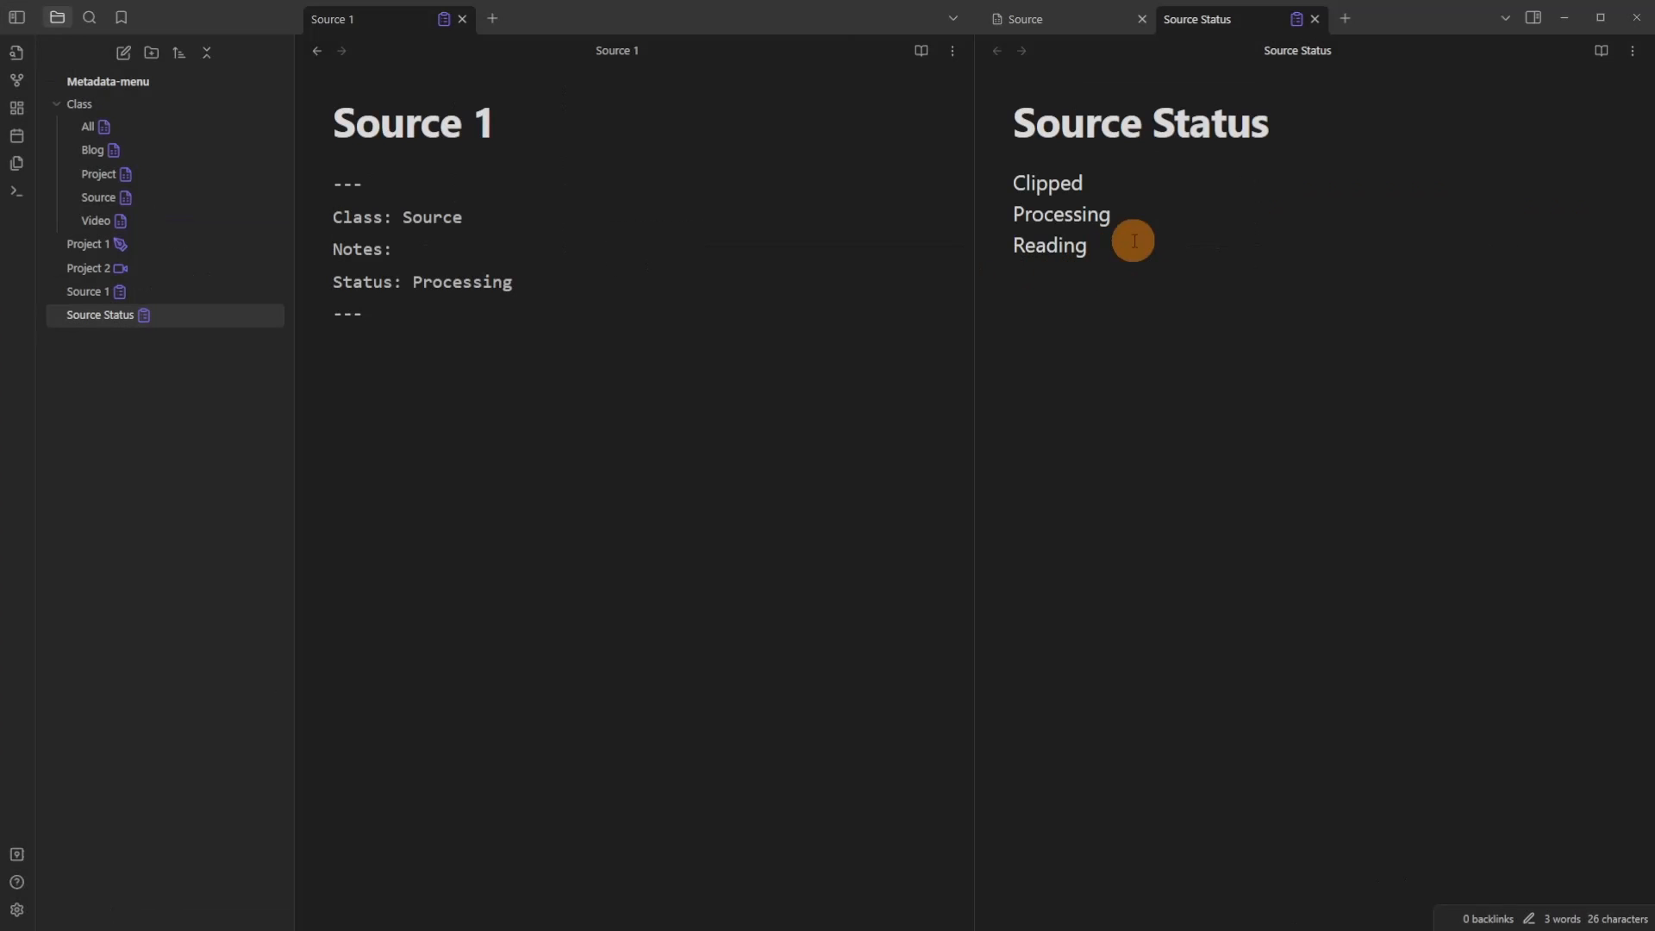
Step: Move the Reading line above Clipped in the Source Status note
{"action": "key", "text": "ctrl+Up"}
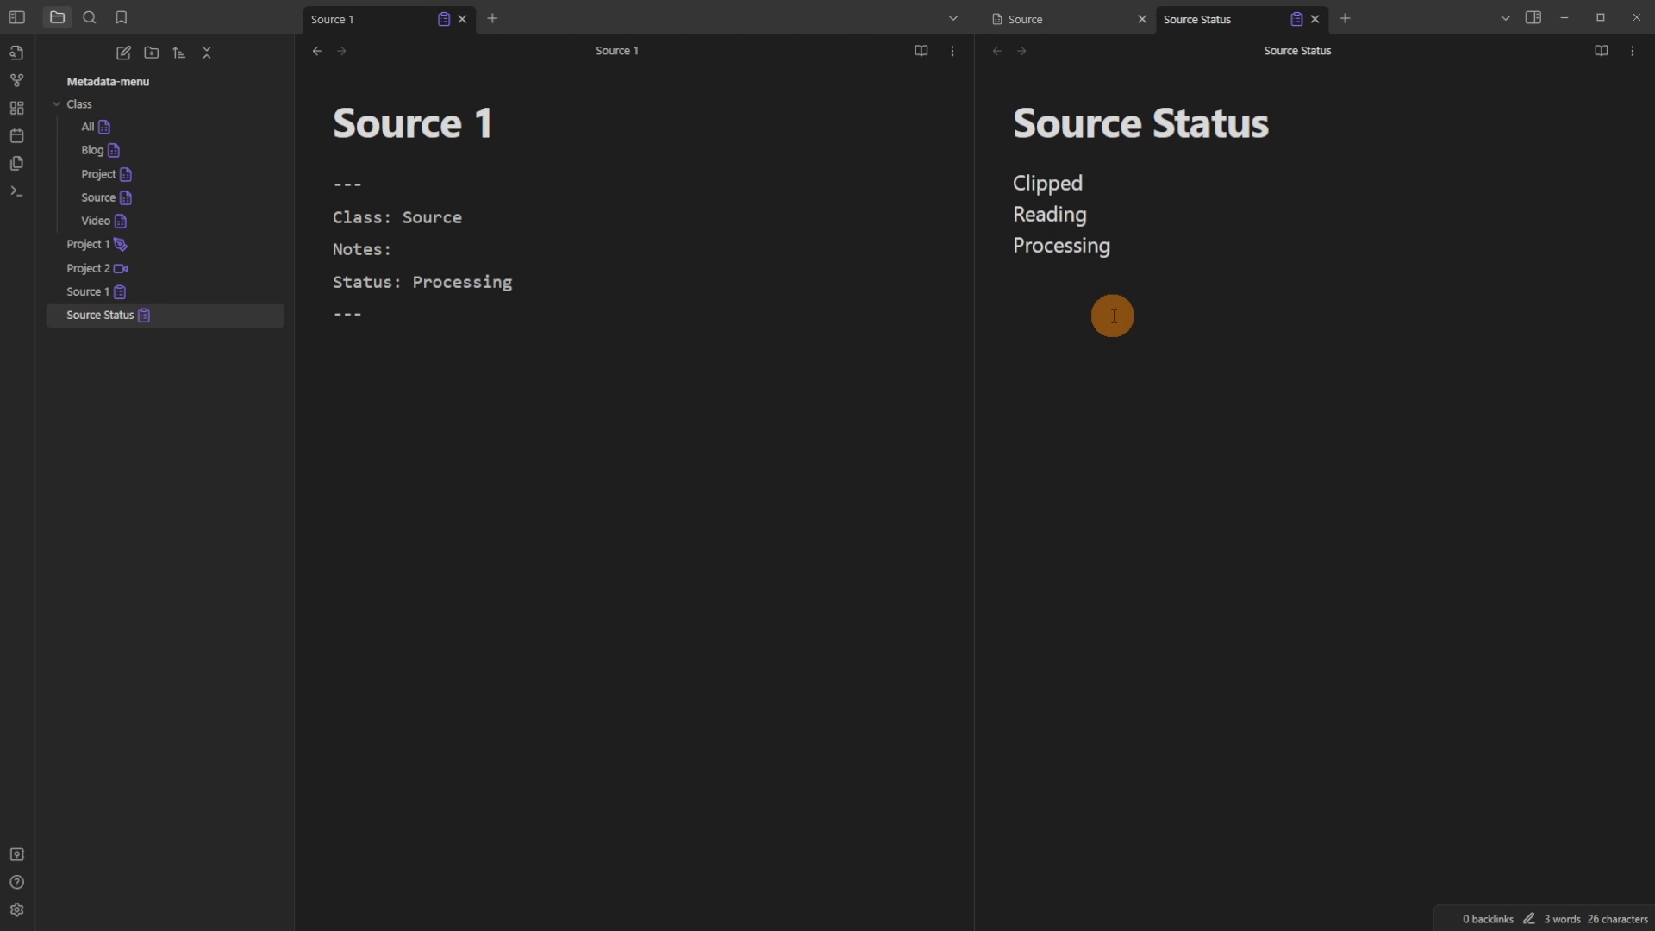
{"action": "key", "text": "ctrl+Up"}
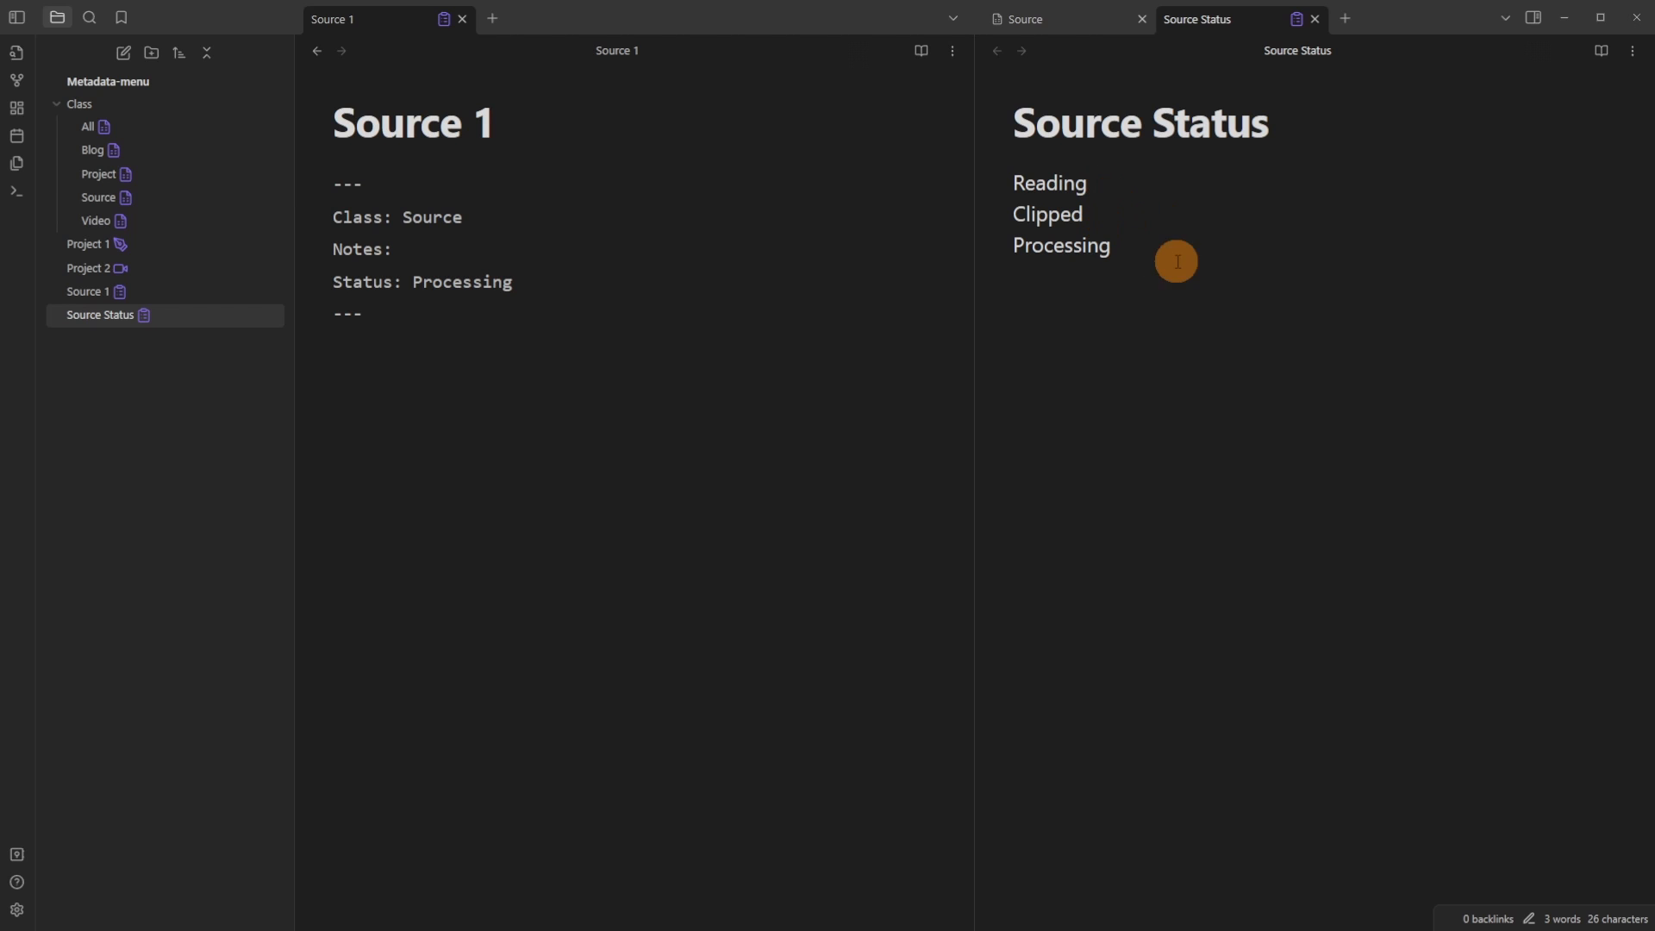
Step: Set the Status field of Source 1 to Reading from its list of allowed values
{"action": "left_click", "coordinate": [621, 330]}
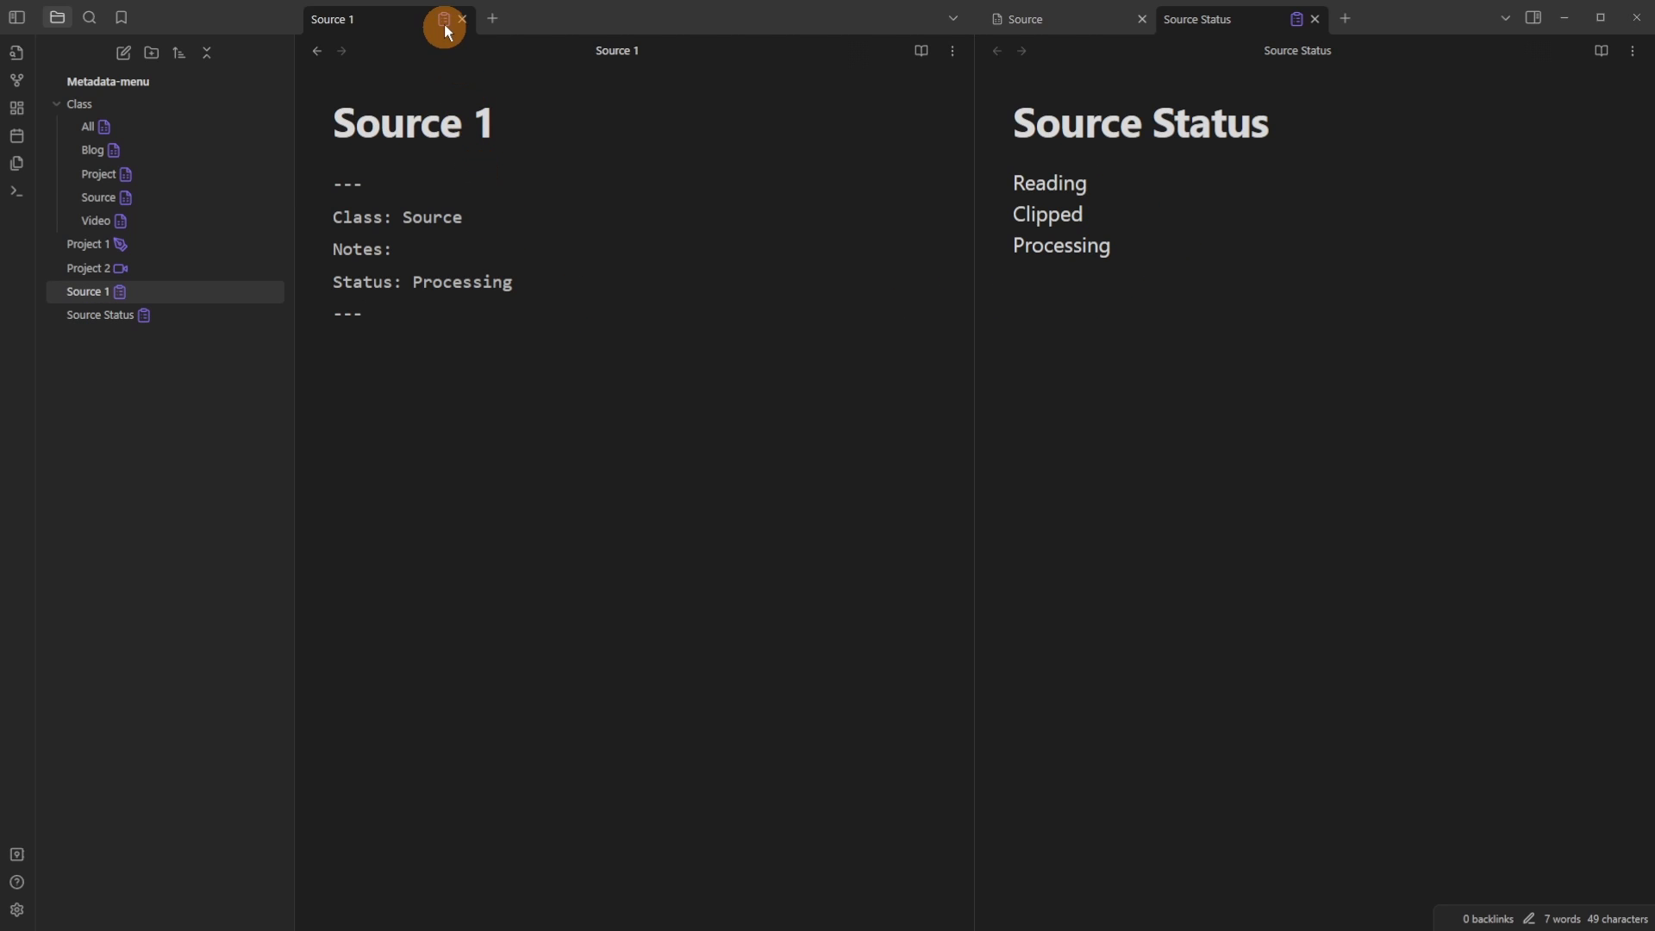
{"action": "left_click", "coordinate": [444, 21]}
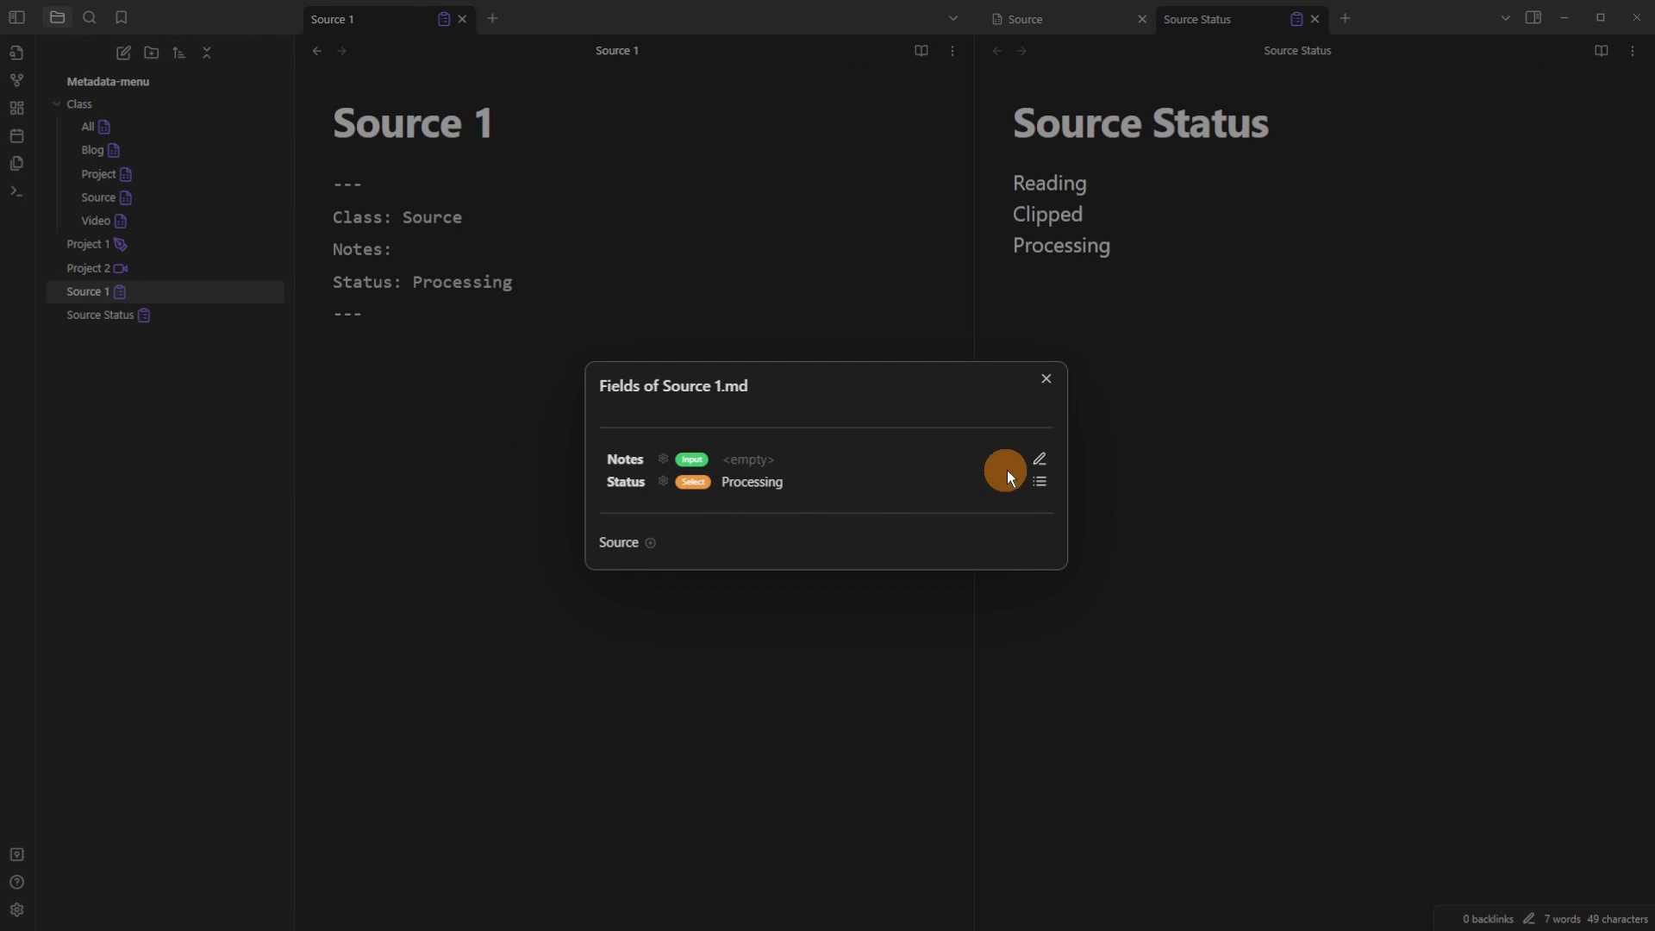
{"action": "left_click", "coordinate": [1039, 481]}
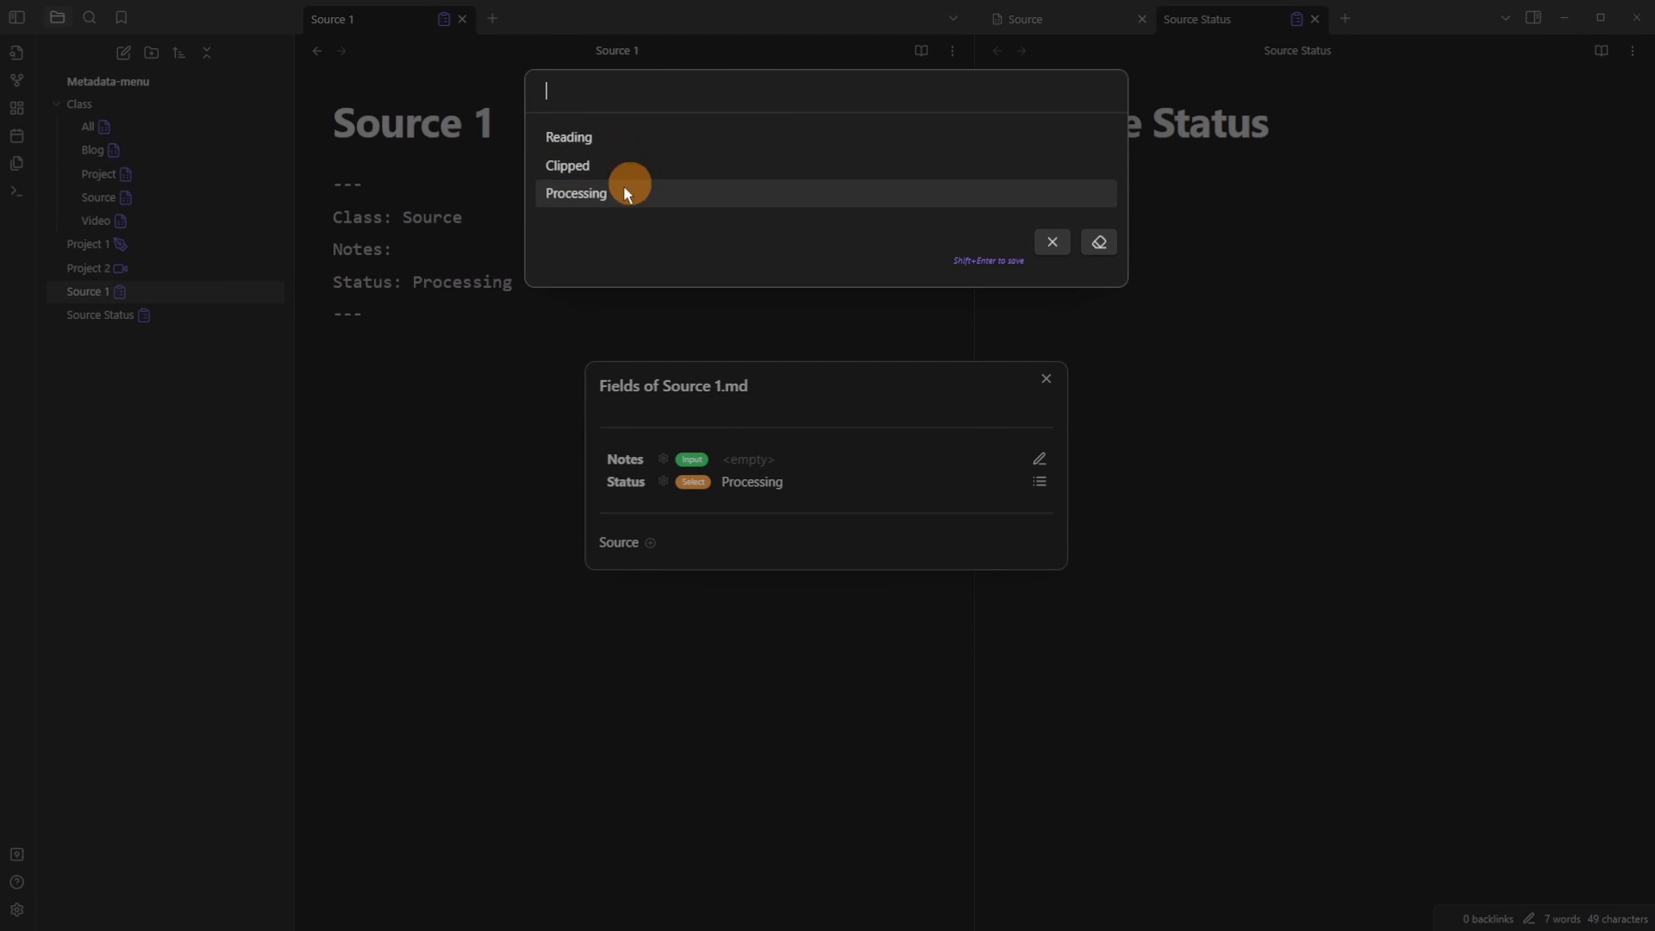
{"action": "left_click", "coordinate": [617, 137]}
{"action": "left_click", "coordinate": [411, 267]}
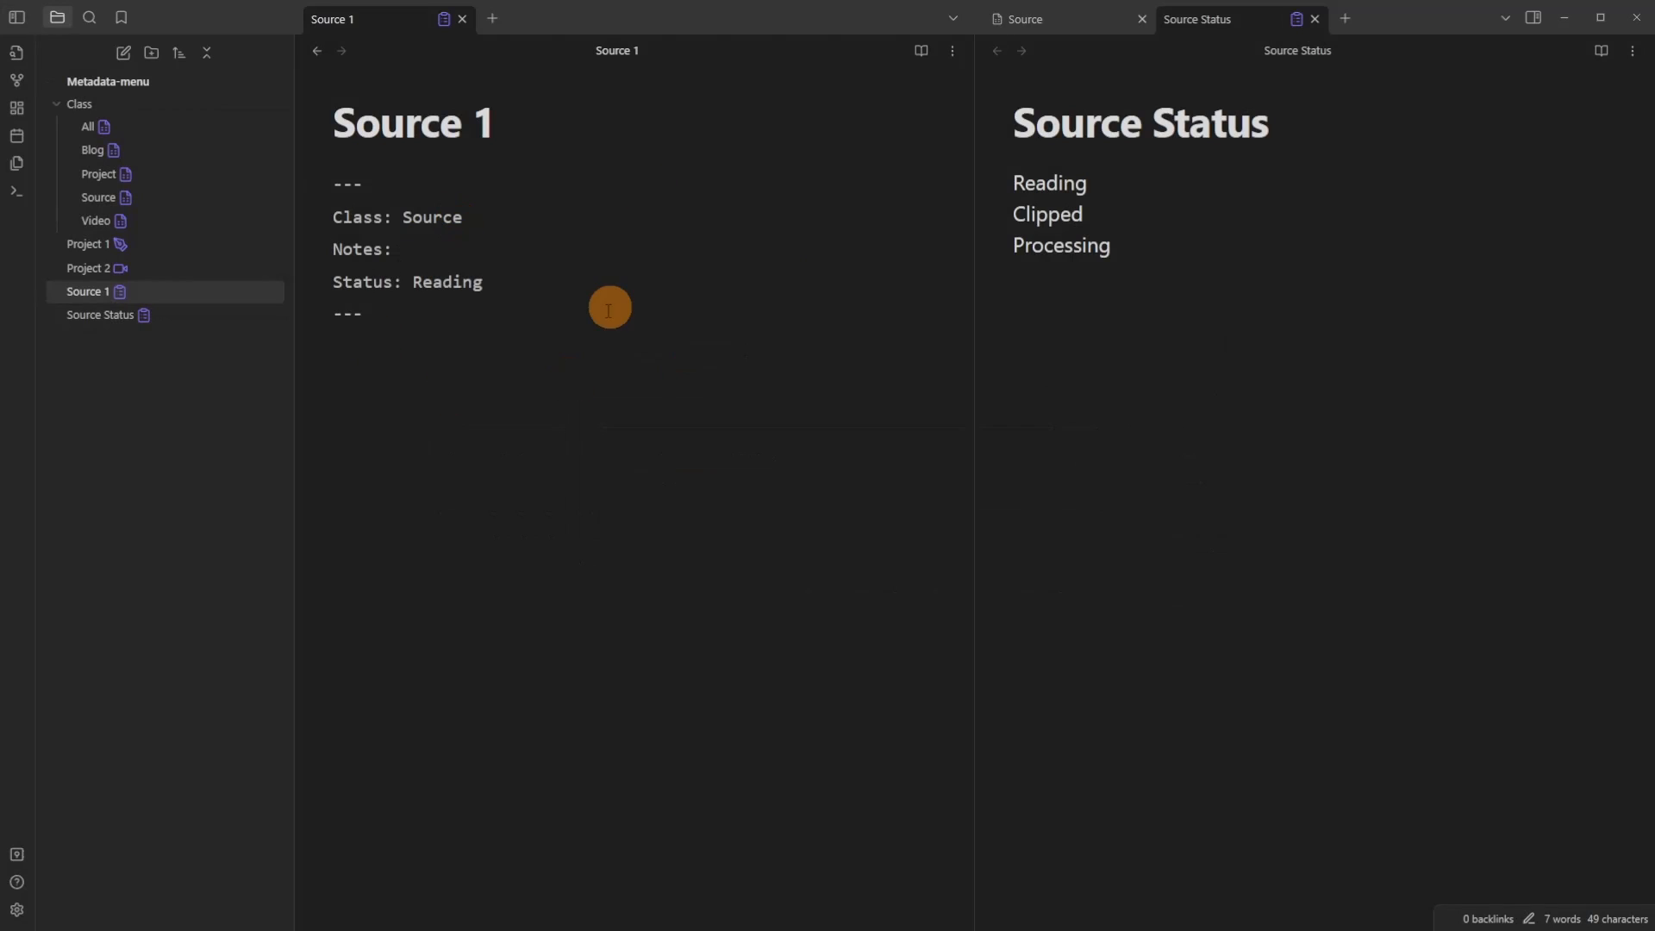
Step: Create a Topic field for the Source class that accepts multiple values from a list, with values returned from a dataview query
{"action": "left_click", "coordinate": [1026, 19]}
{"action": "left_click", "coordinate": [1009, 215]}
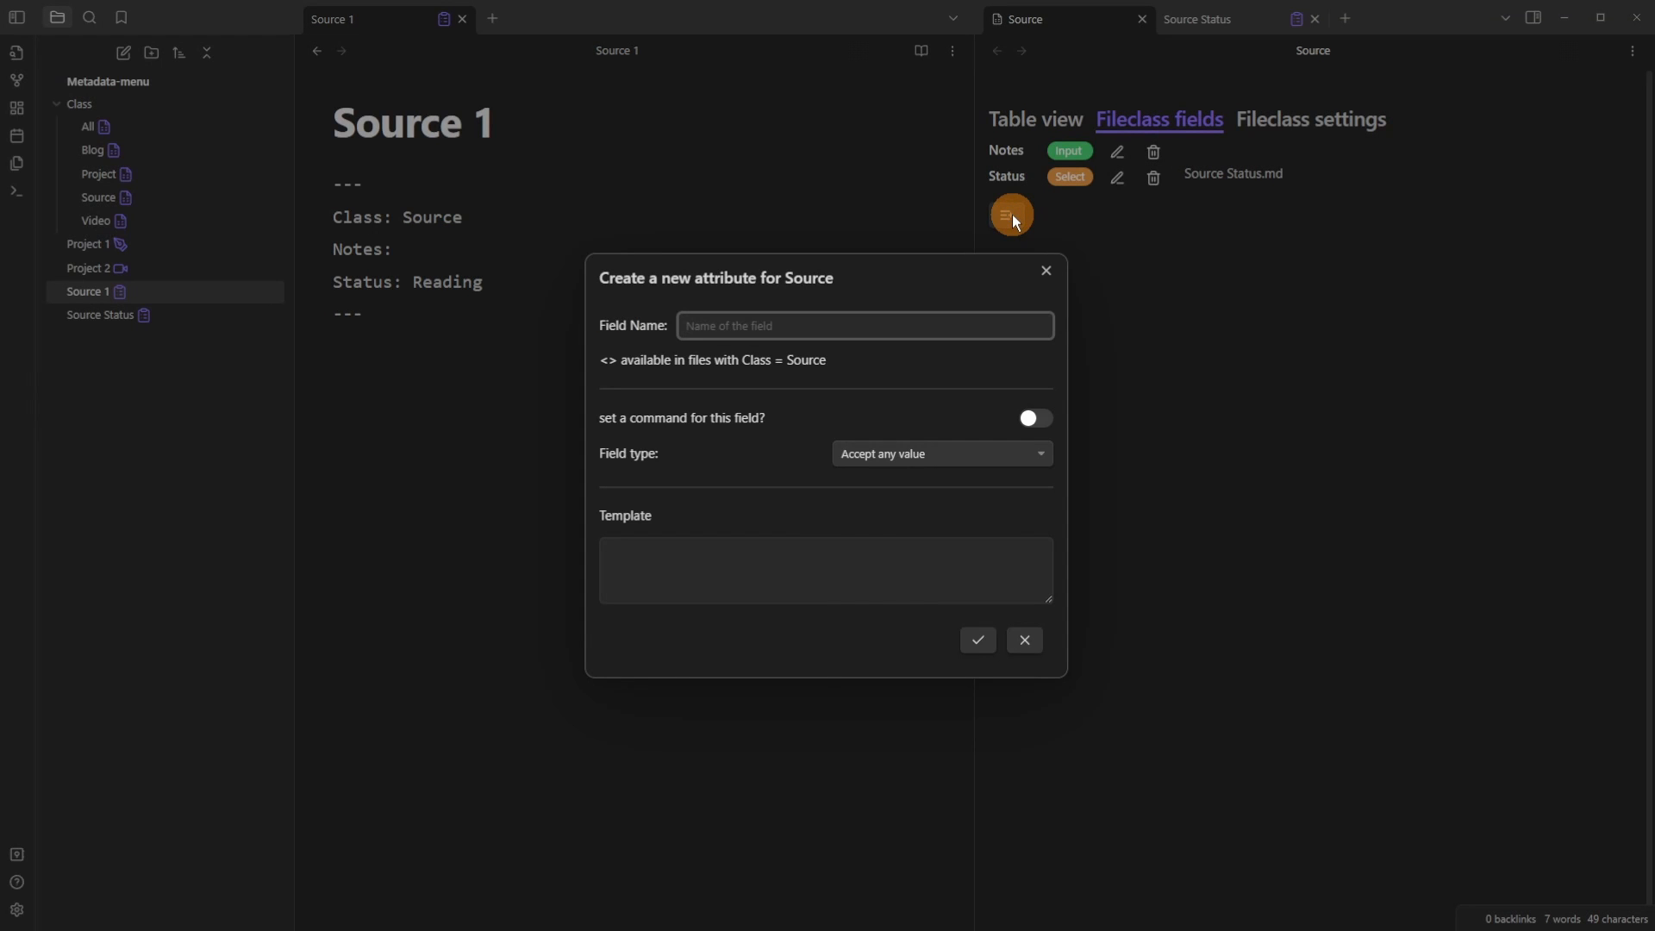
{"action": "type", "text": "Topic"}
{"action": "left_click", "coordinate": [940, 454]}
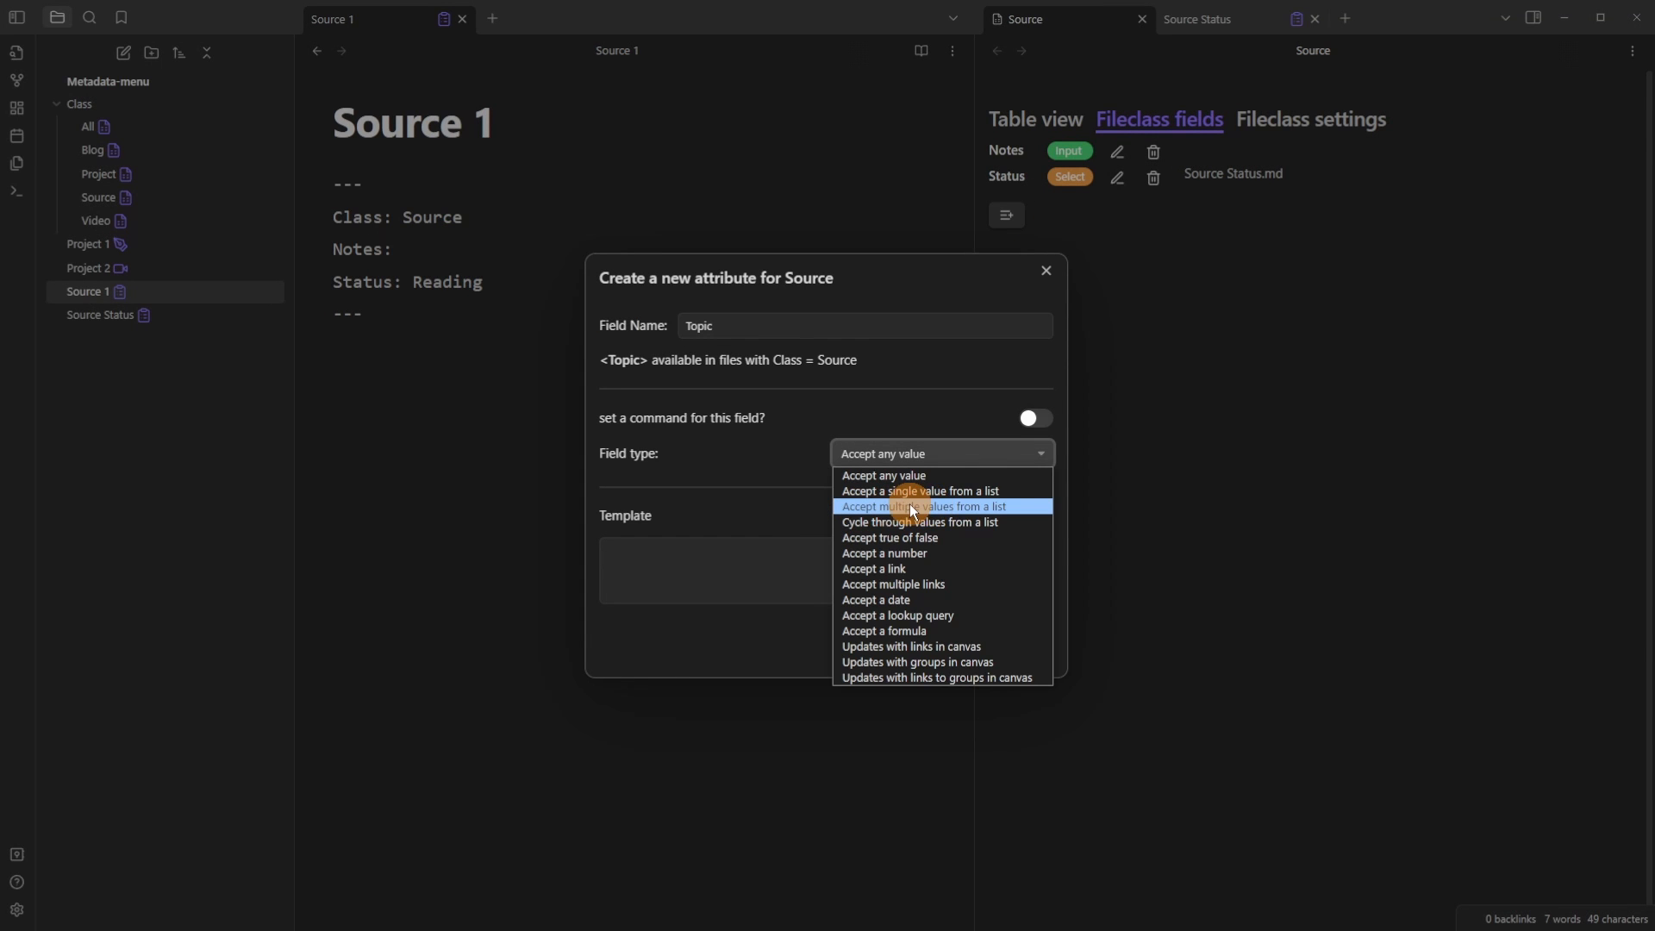
{"action": "left_click", "coordinate": [912, 507]}
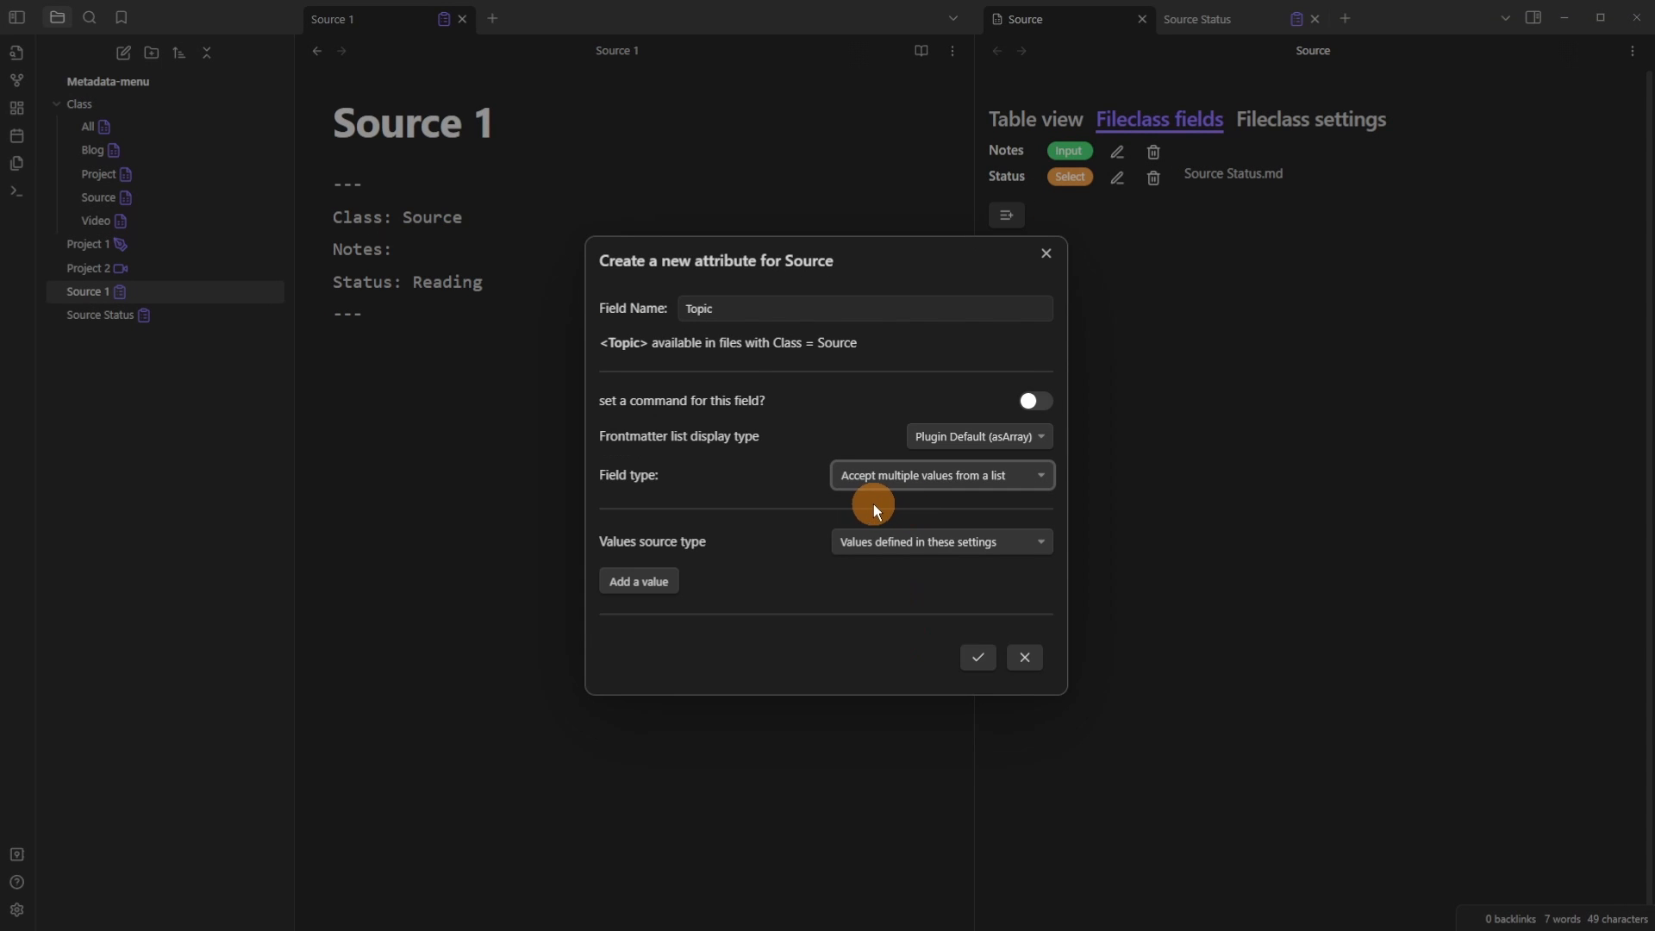
{"action": "left_click", "coordinate": [942, 541]}
{"action": "left_click", "coordinate": [913, 512]}
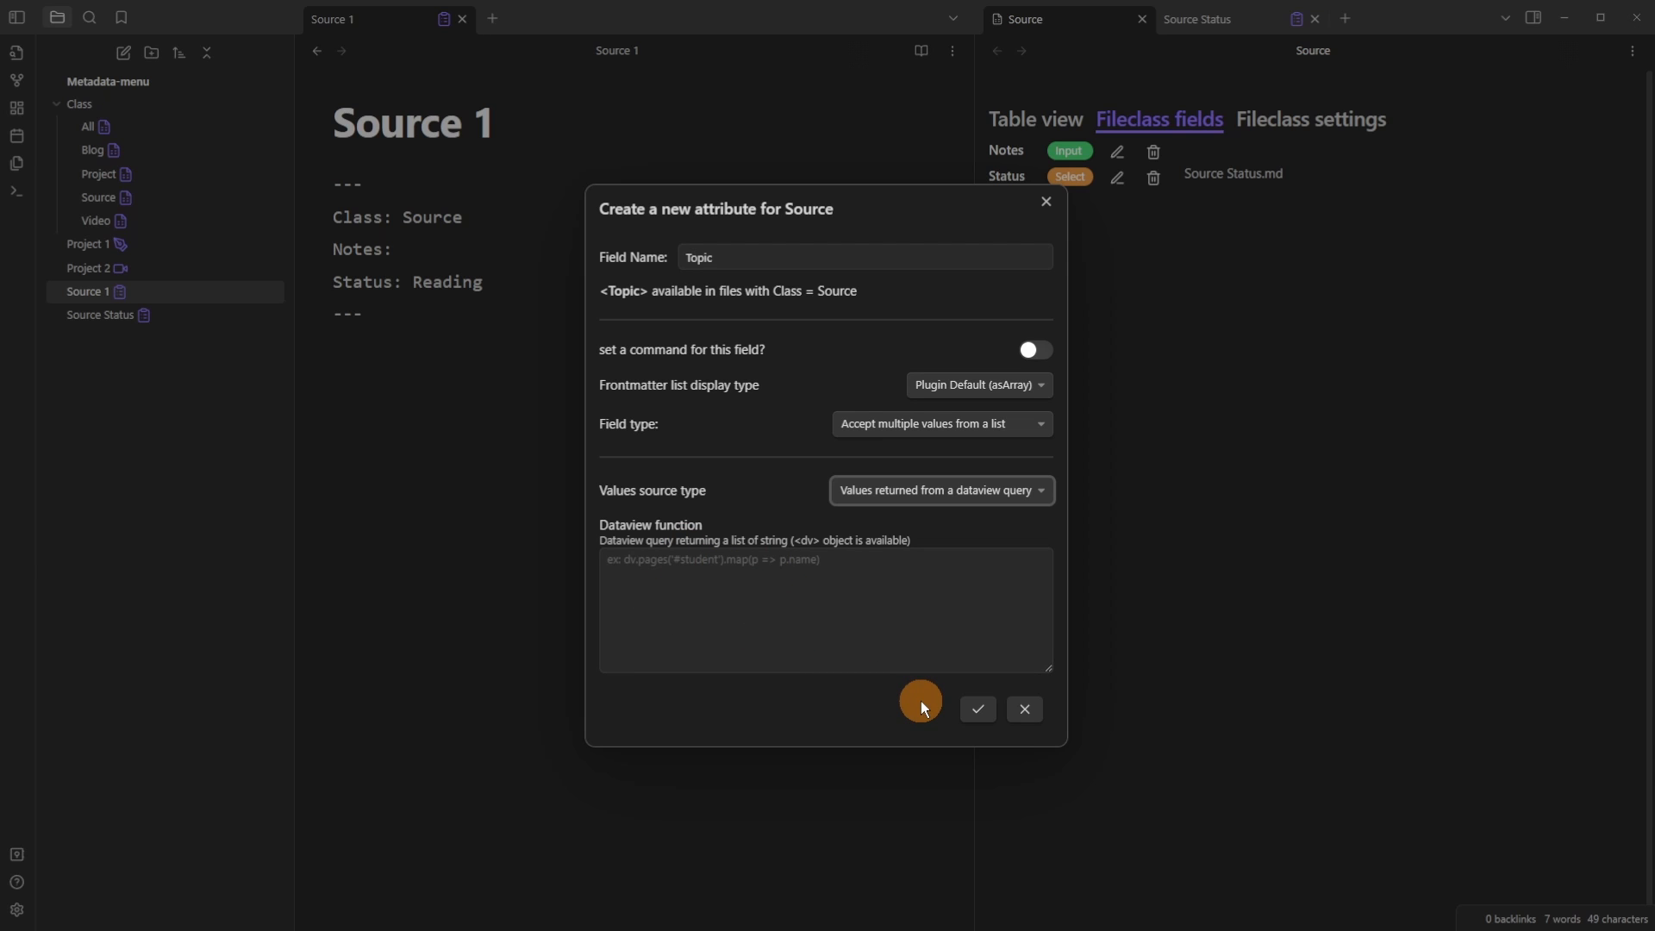
{"action": "left_click", "coordinate": [979, 710]}
Step: Create a Subjects folder at the root of the vault and open it
{"action": "left_click", "coordinate": [120, 245]}
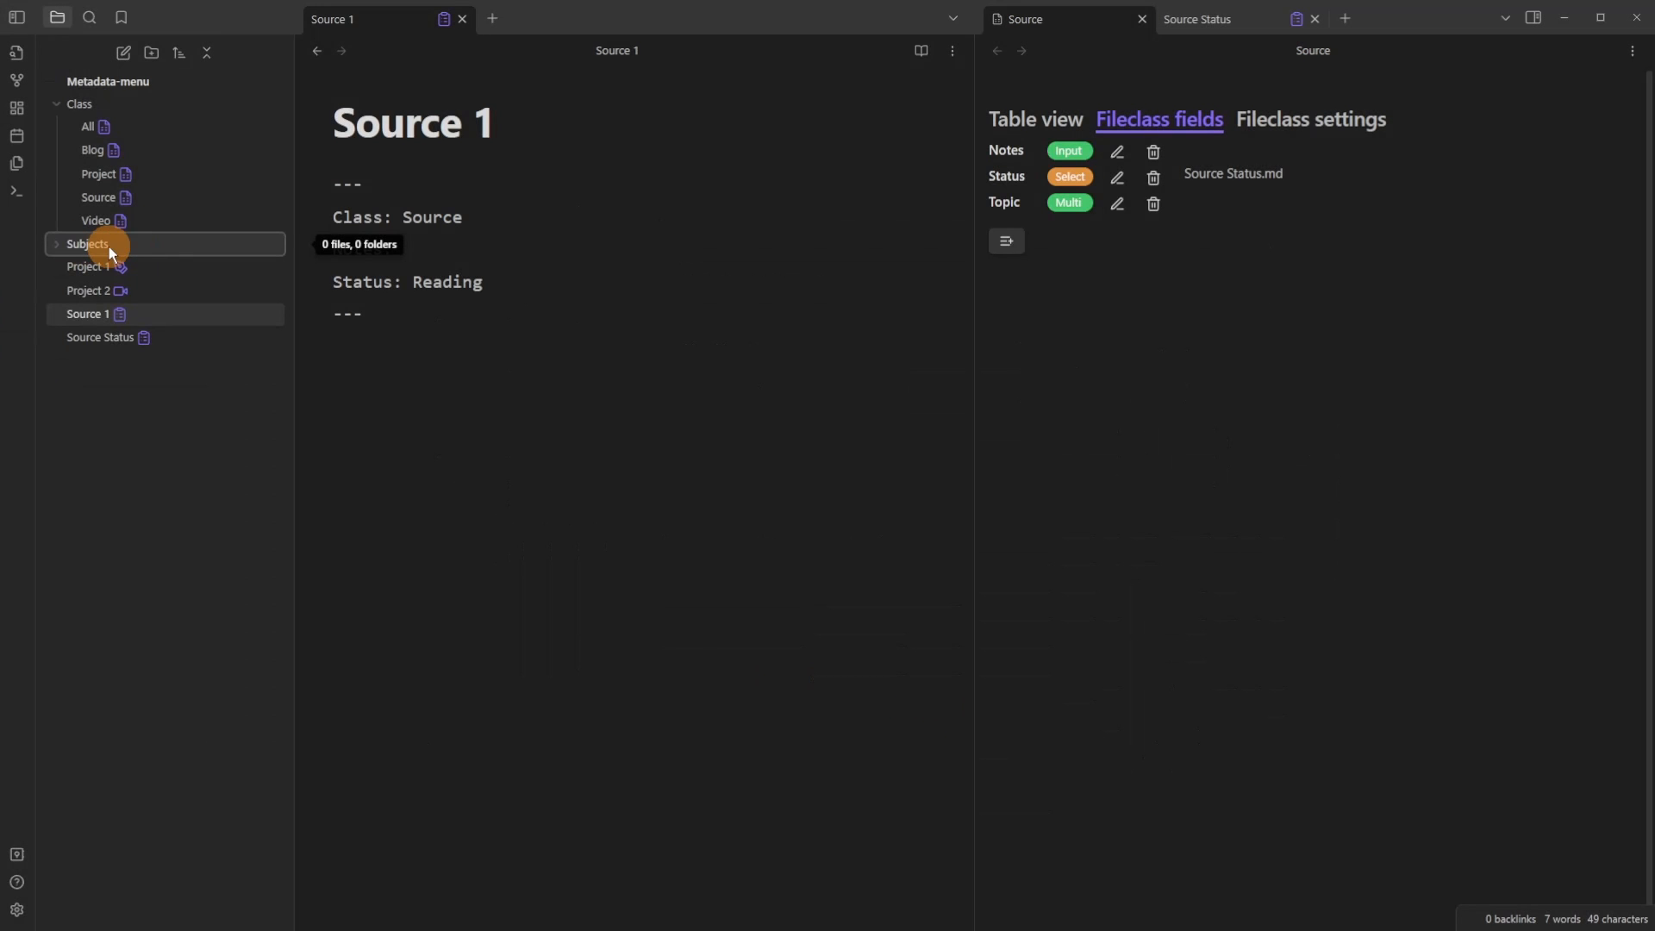
{"action": "left_click", "coordinate": [111, 246]}
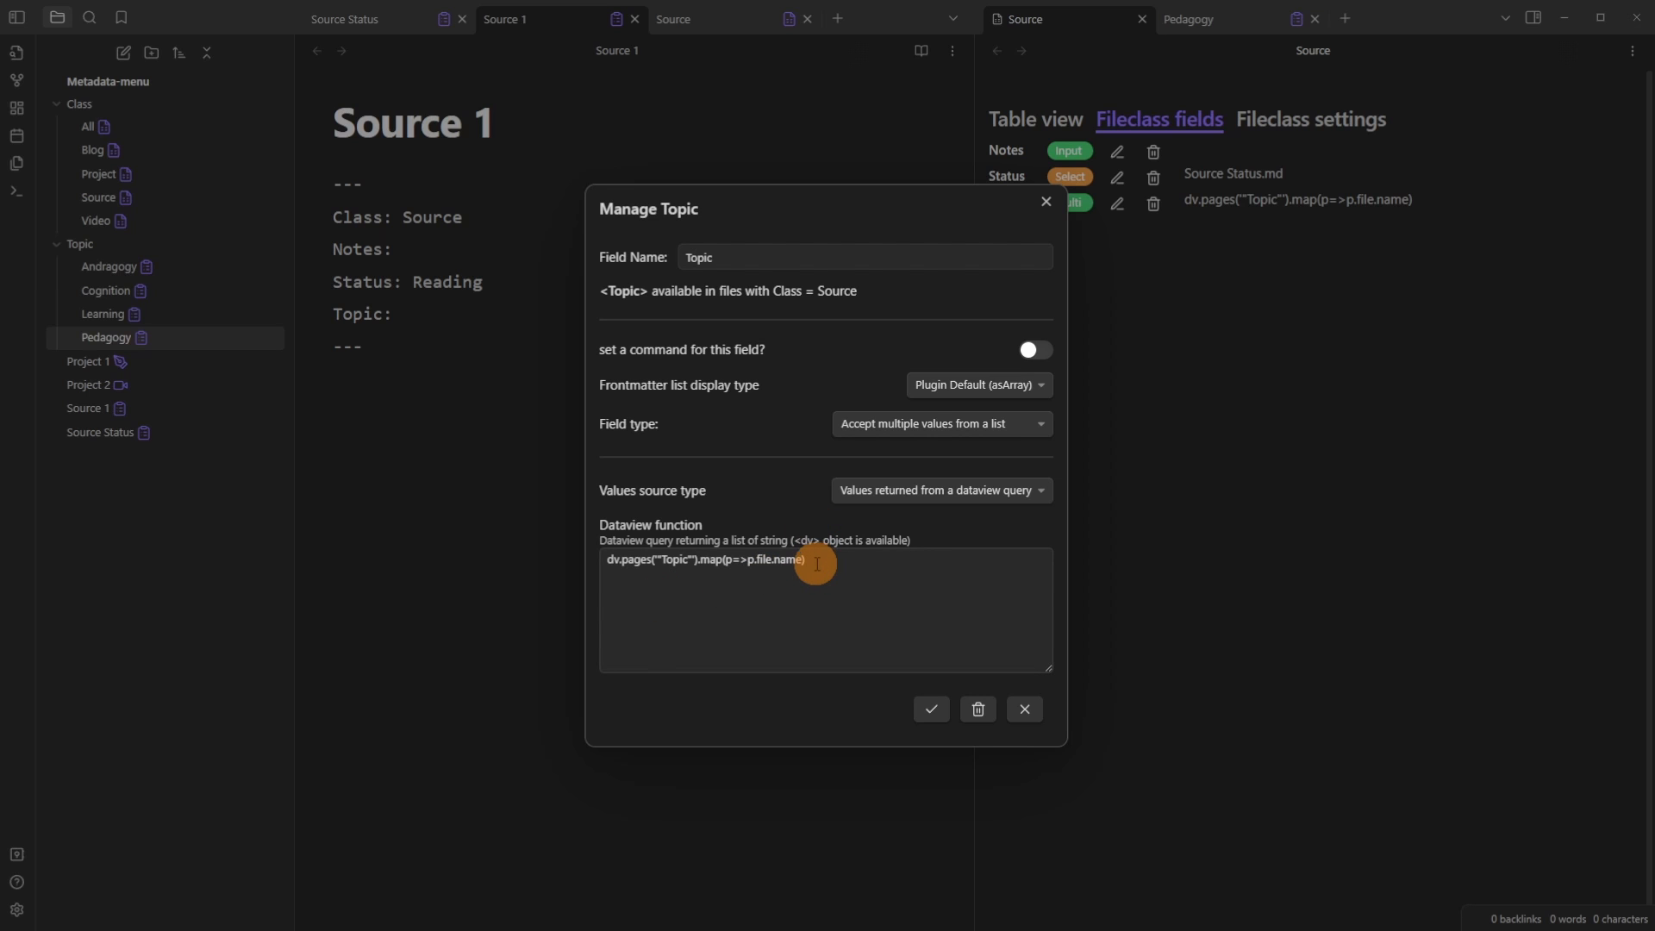
Step: Review the Topic field's Dataview function that maps the Topic folder's pages to their file names, and save the field settings
{"action": "left_click_drag", "start_coordinate": [820, 564], "coordinate": [594, 565]}
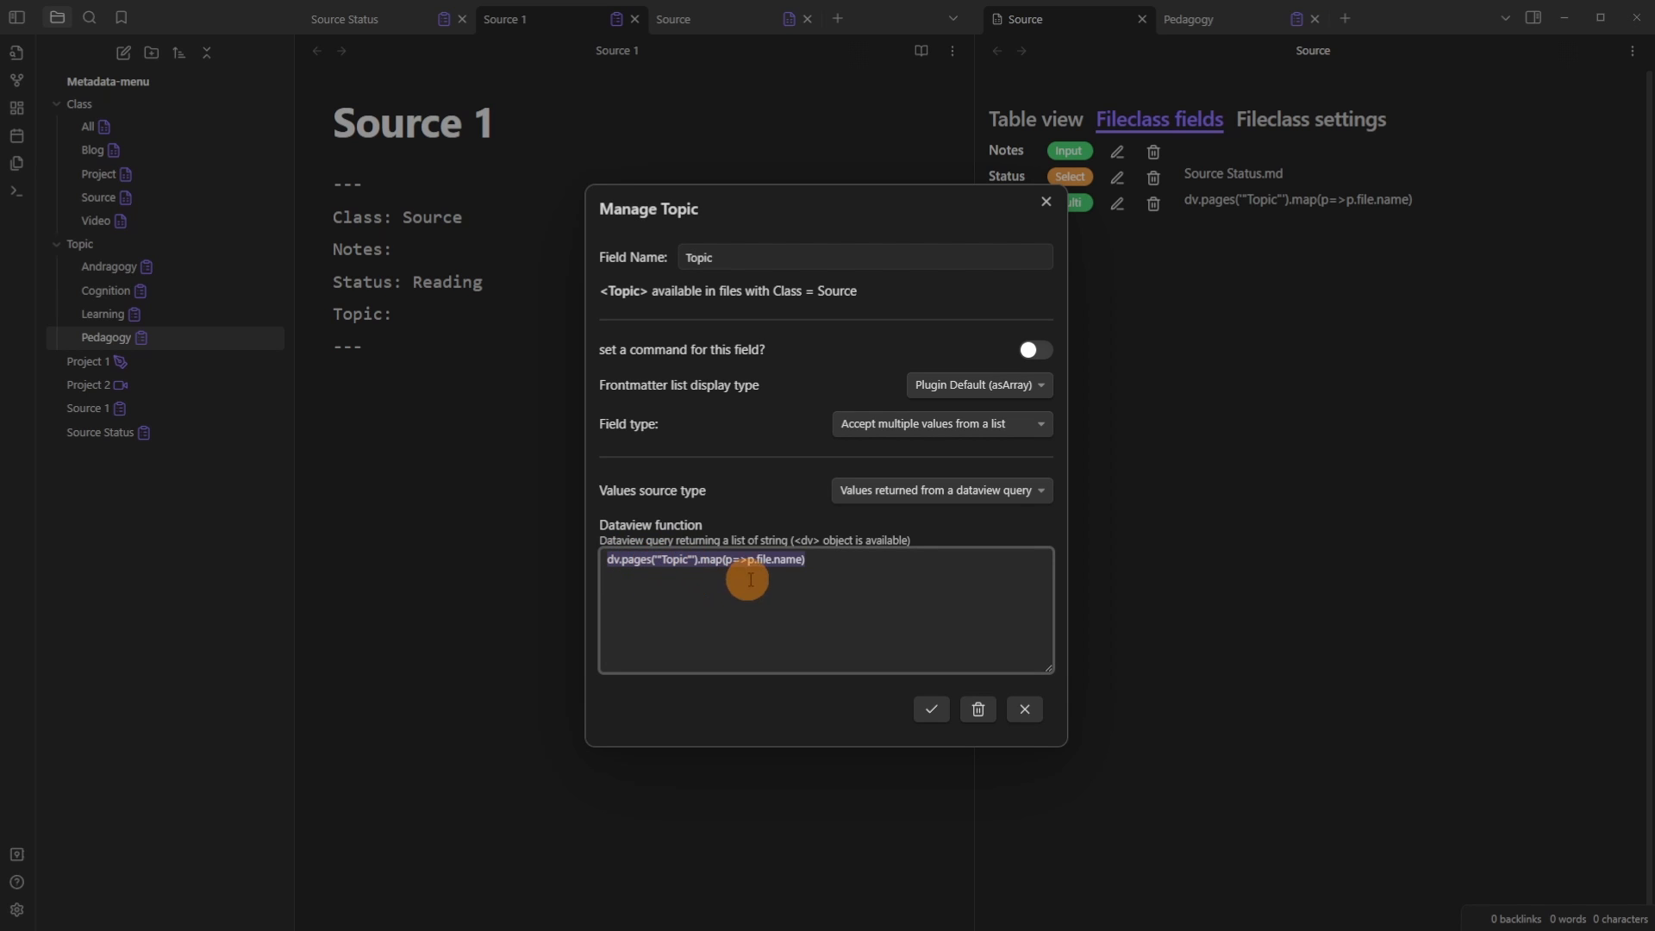
{"action": "left_click", "coordinate": [783, 543]}
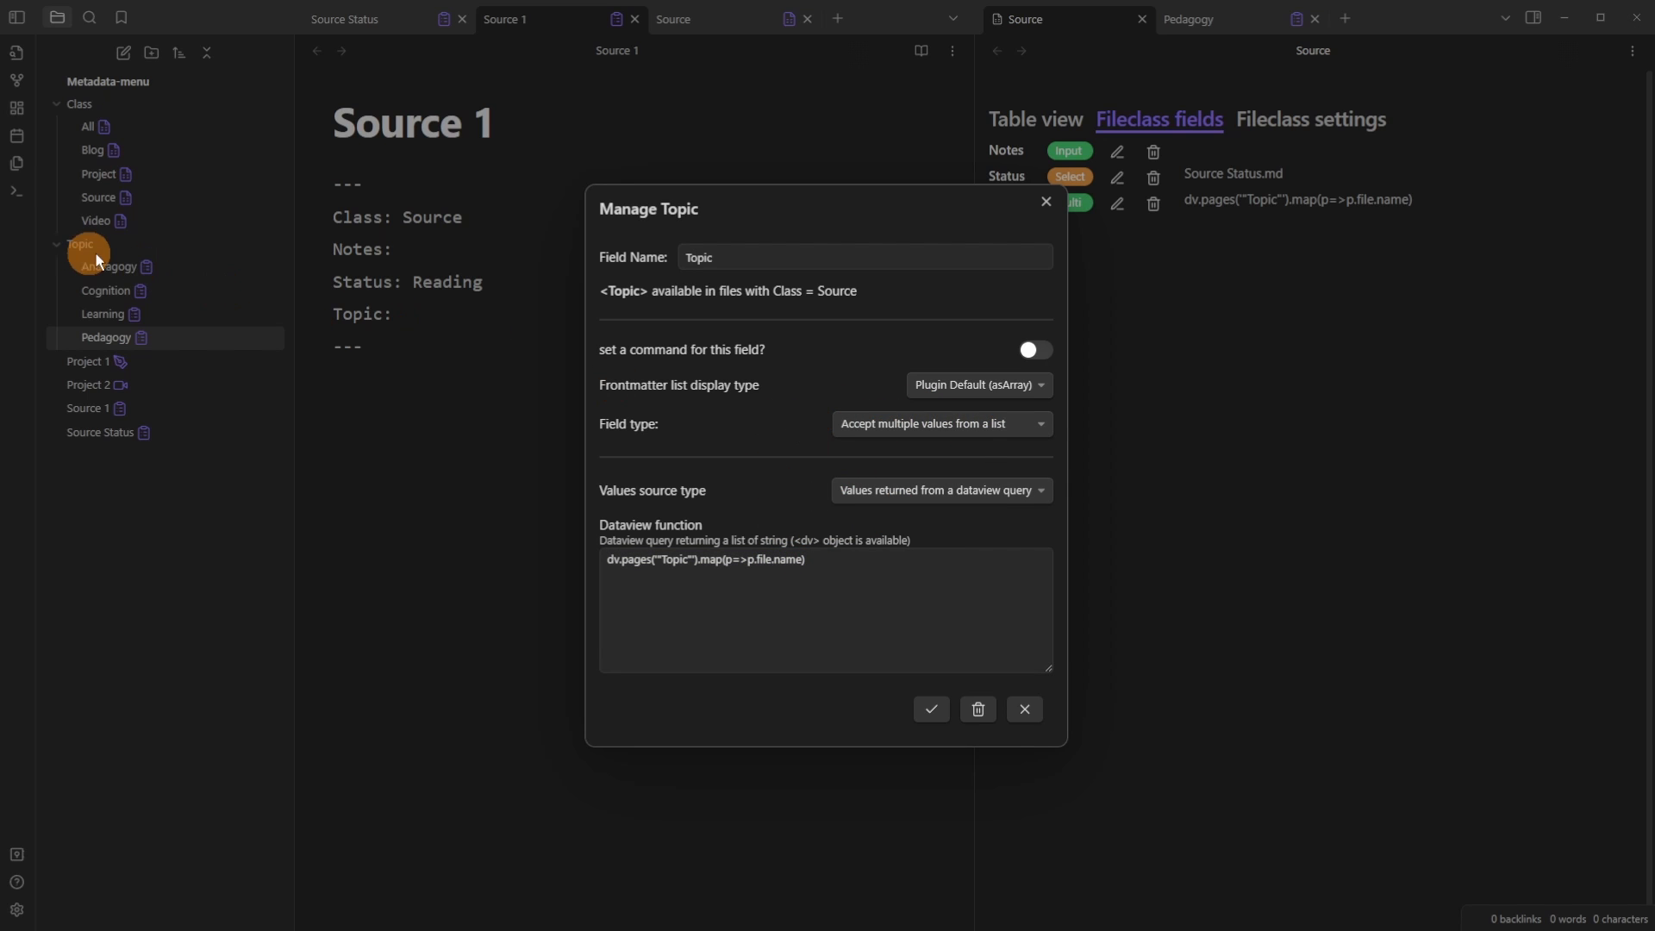
{"action": "left_click", "coordinate": [932, 709]}
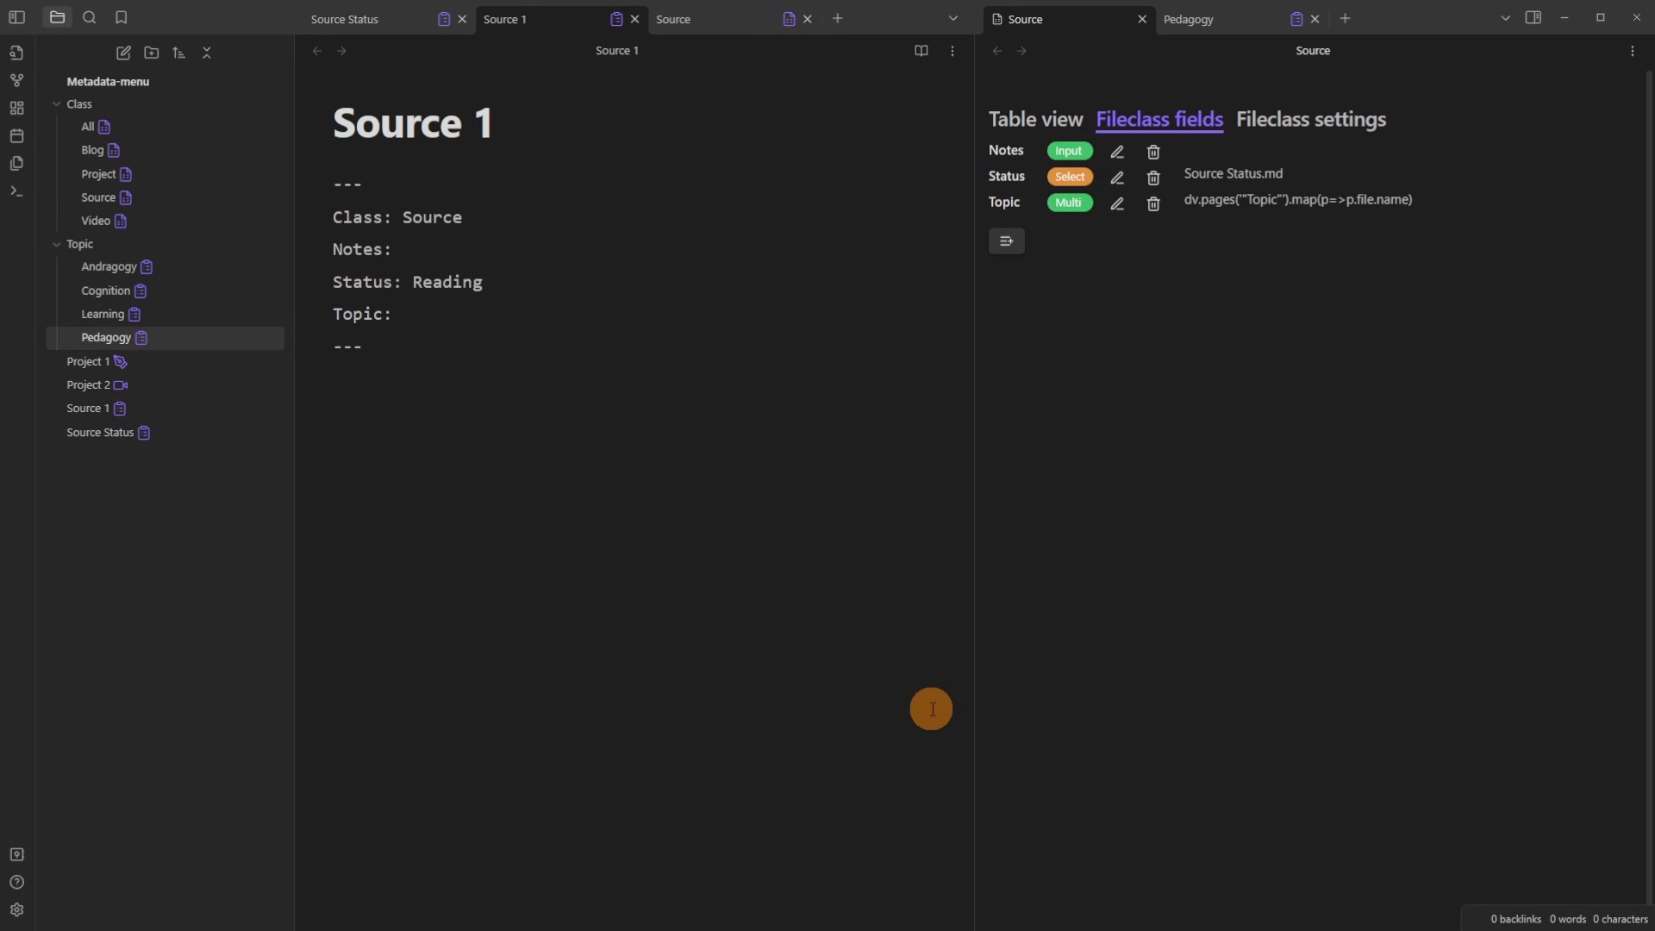
Step: Set the Topic field of Source 1 to Learning and Pedagogy from its list of allowed values
{"action": "left_click", "coordinate": [331, 122]}
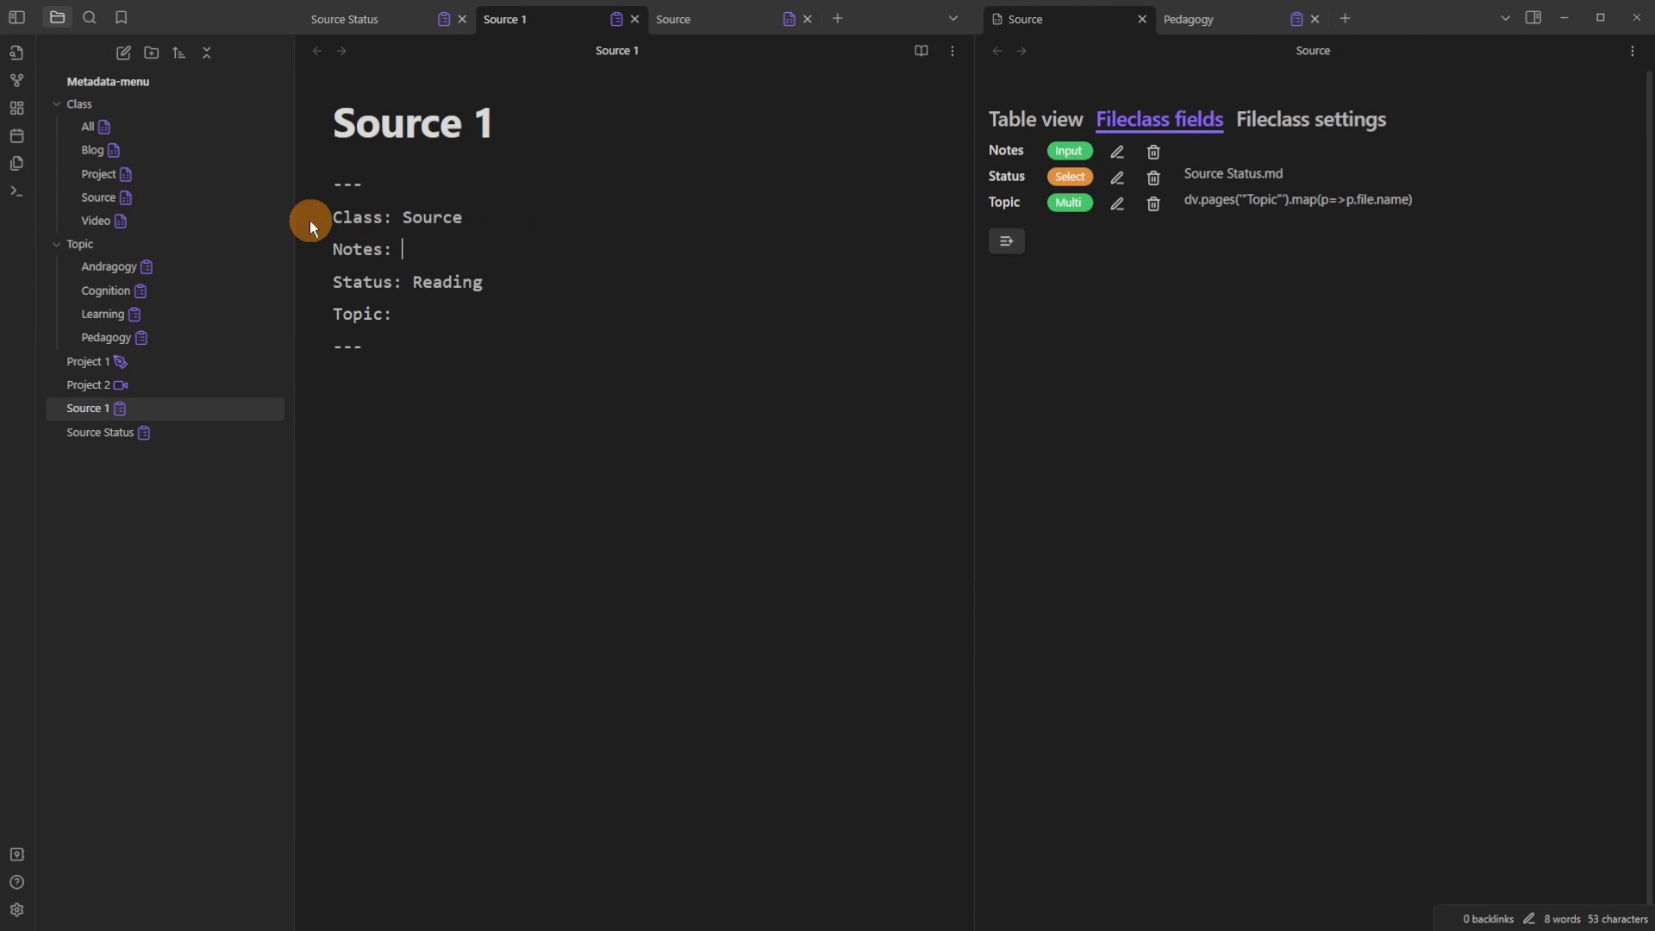
{"action": "left_click", "coordinate": [617, 20]}
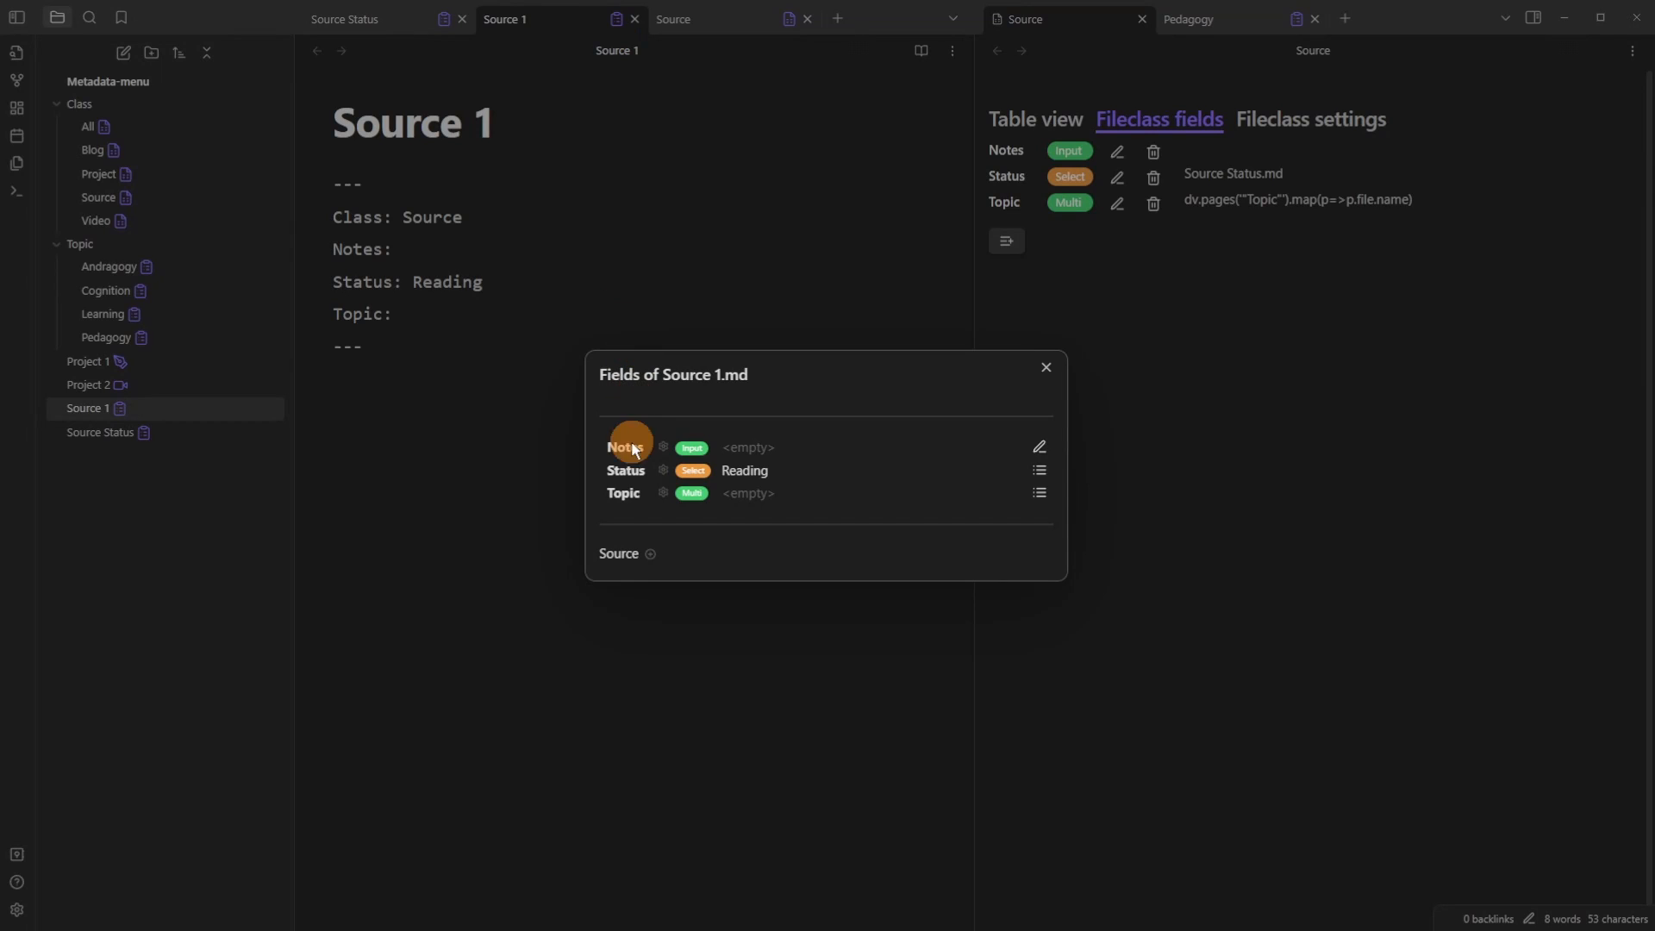
{"action": "left_click", "coordinate": [1041, 492]}
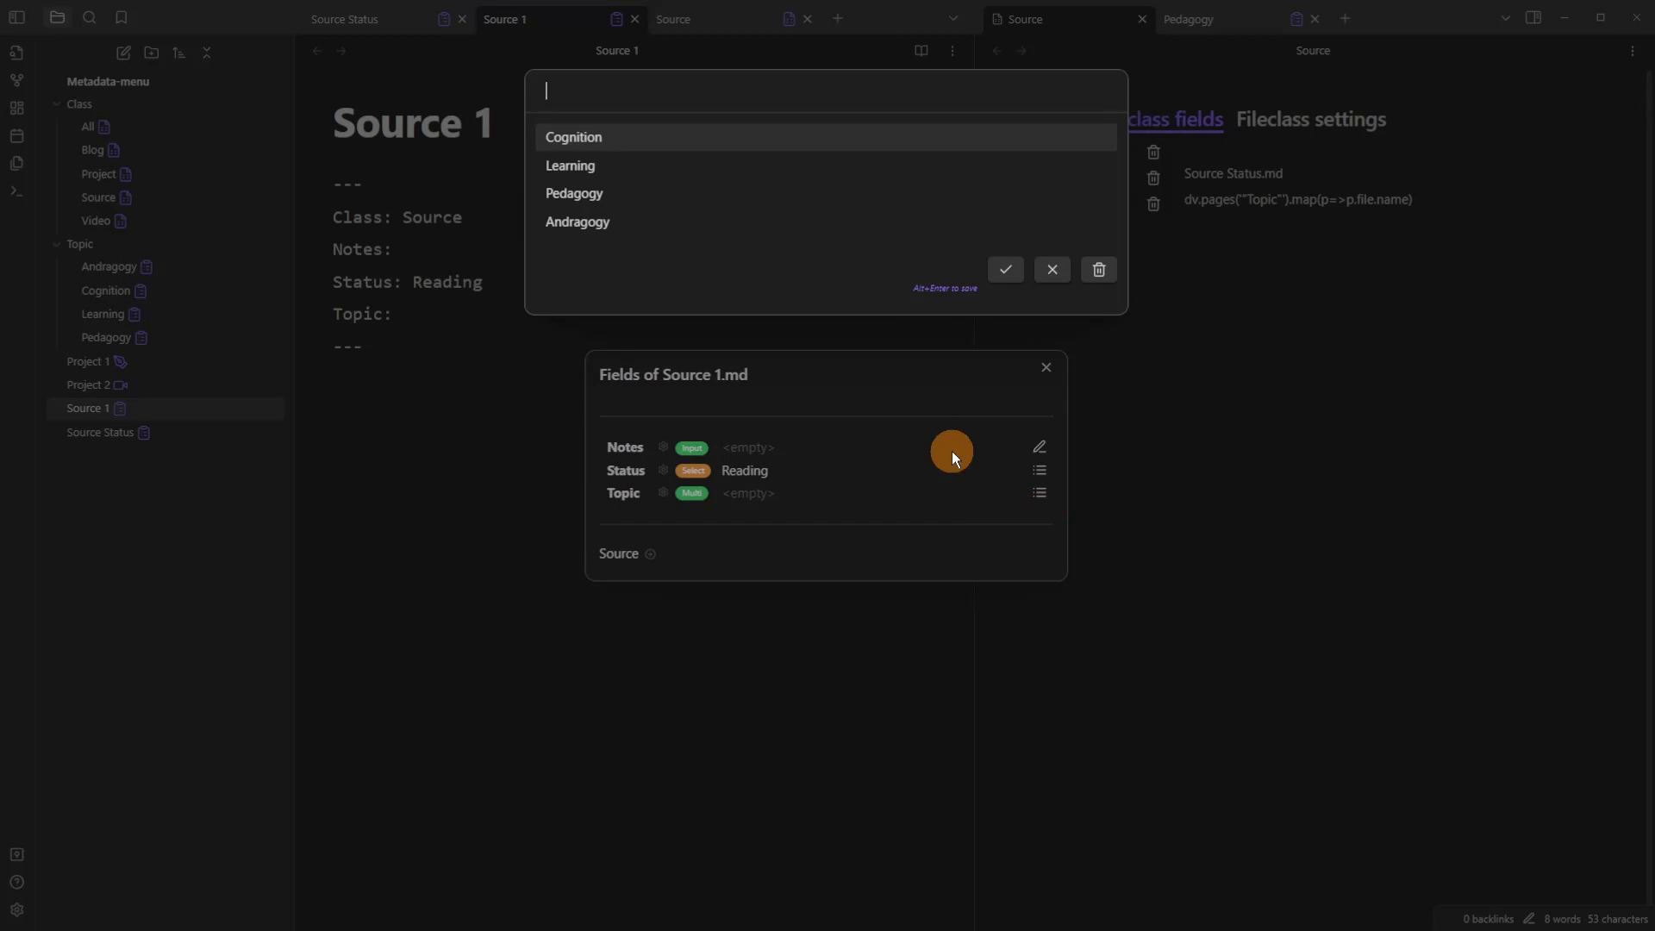
{"action": "left_click", "coordinate": [643, 169]}
{"action": "left_click", "coordinate": [584, 197]}
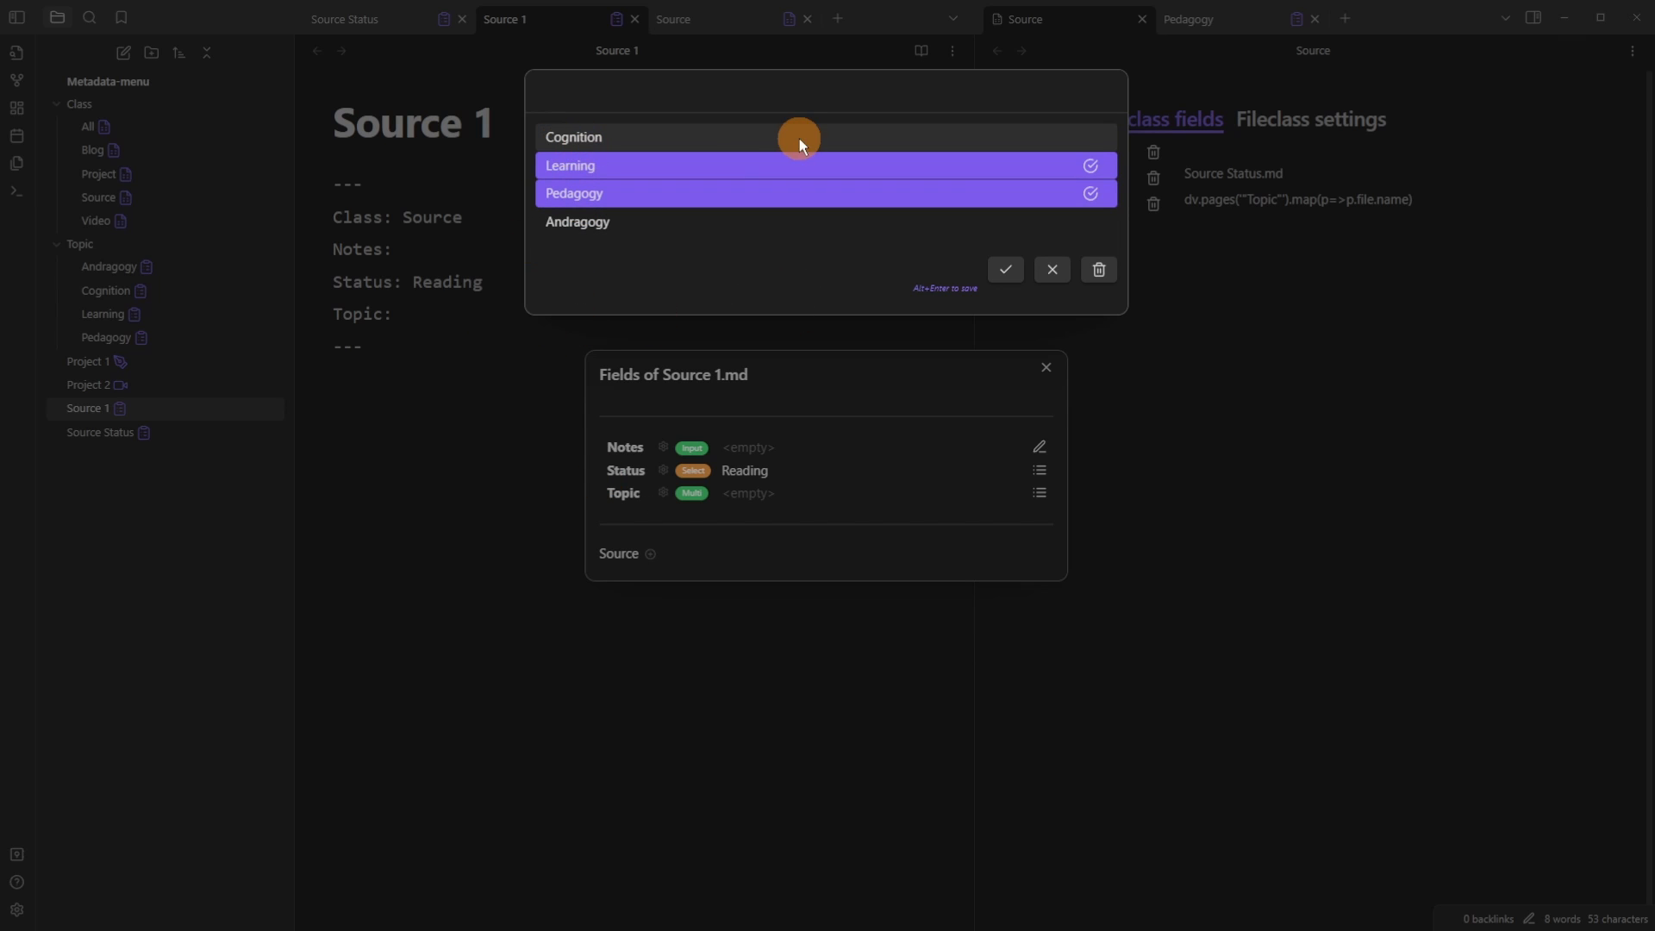
{"action": "left_click", "coordinate": [1007, 271]}
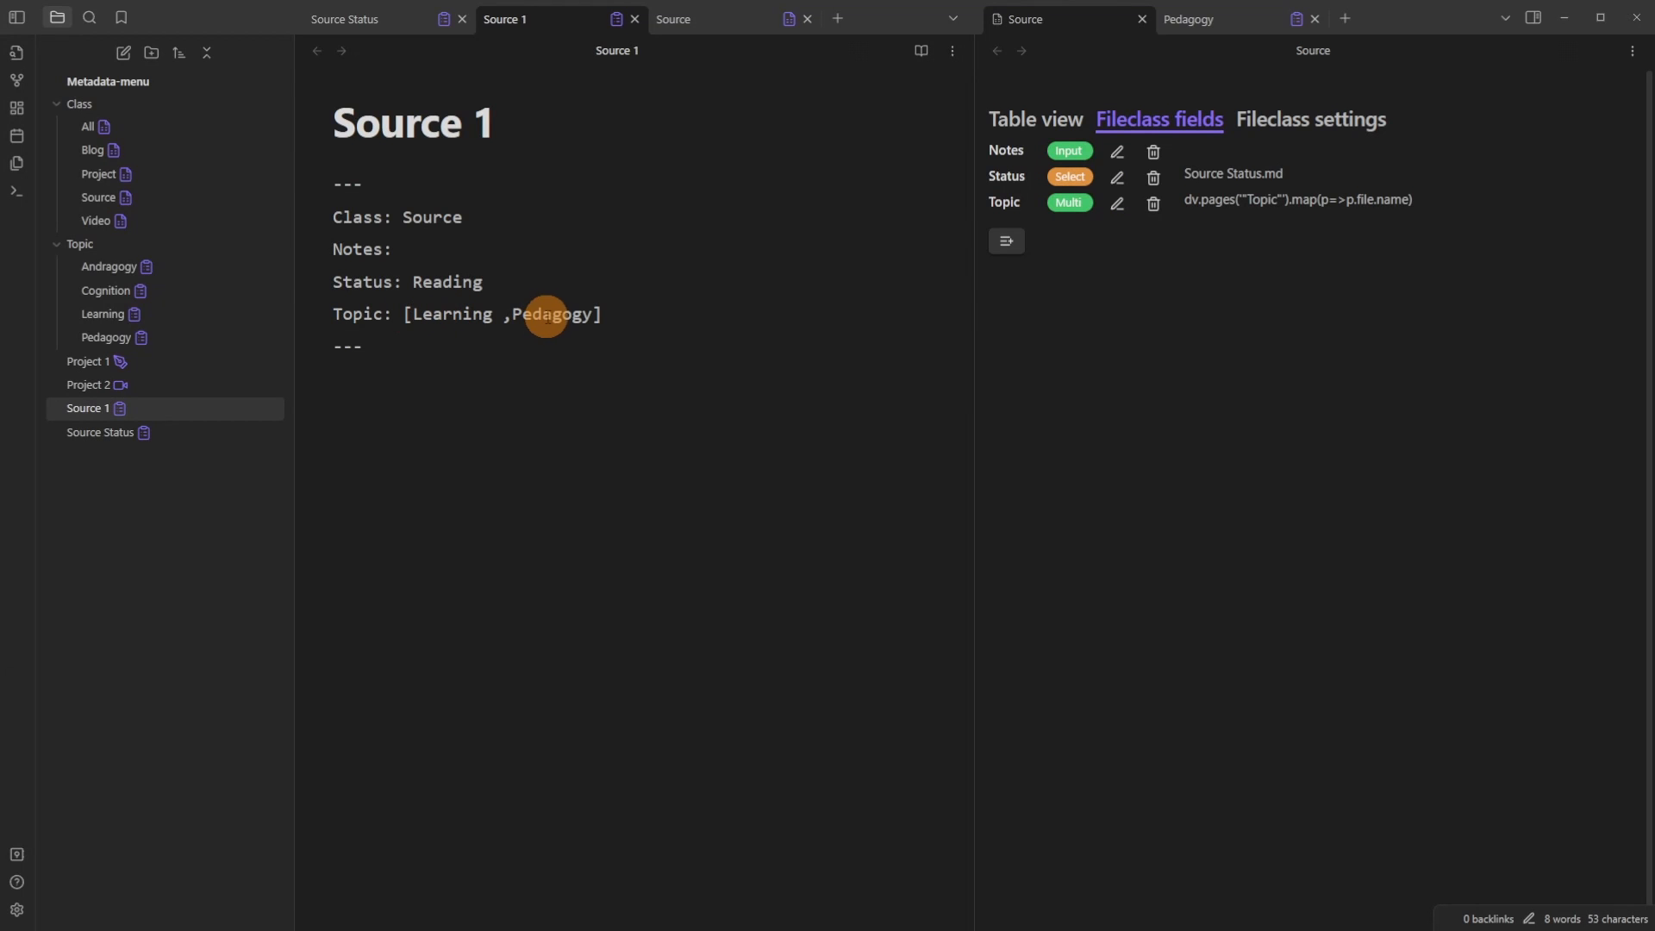
Step: Create a note named Cognitive Psychology in the Topic folder and return to Source 1
{"action": "right_click", "coordinate": [128, 251]}
{"action": "left_click", "coordinate": [198, 269]}
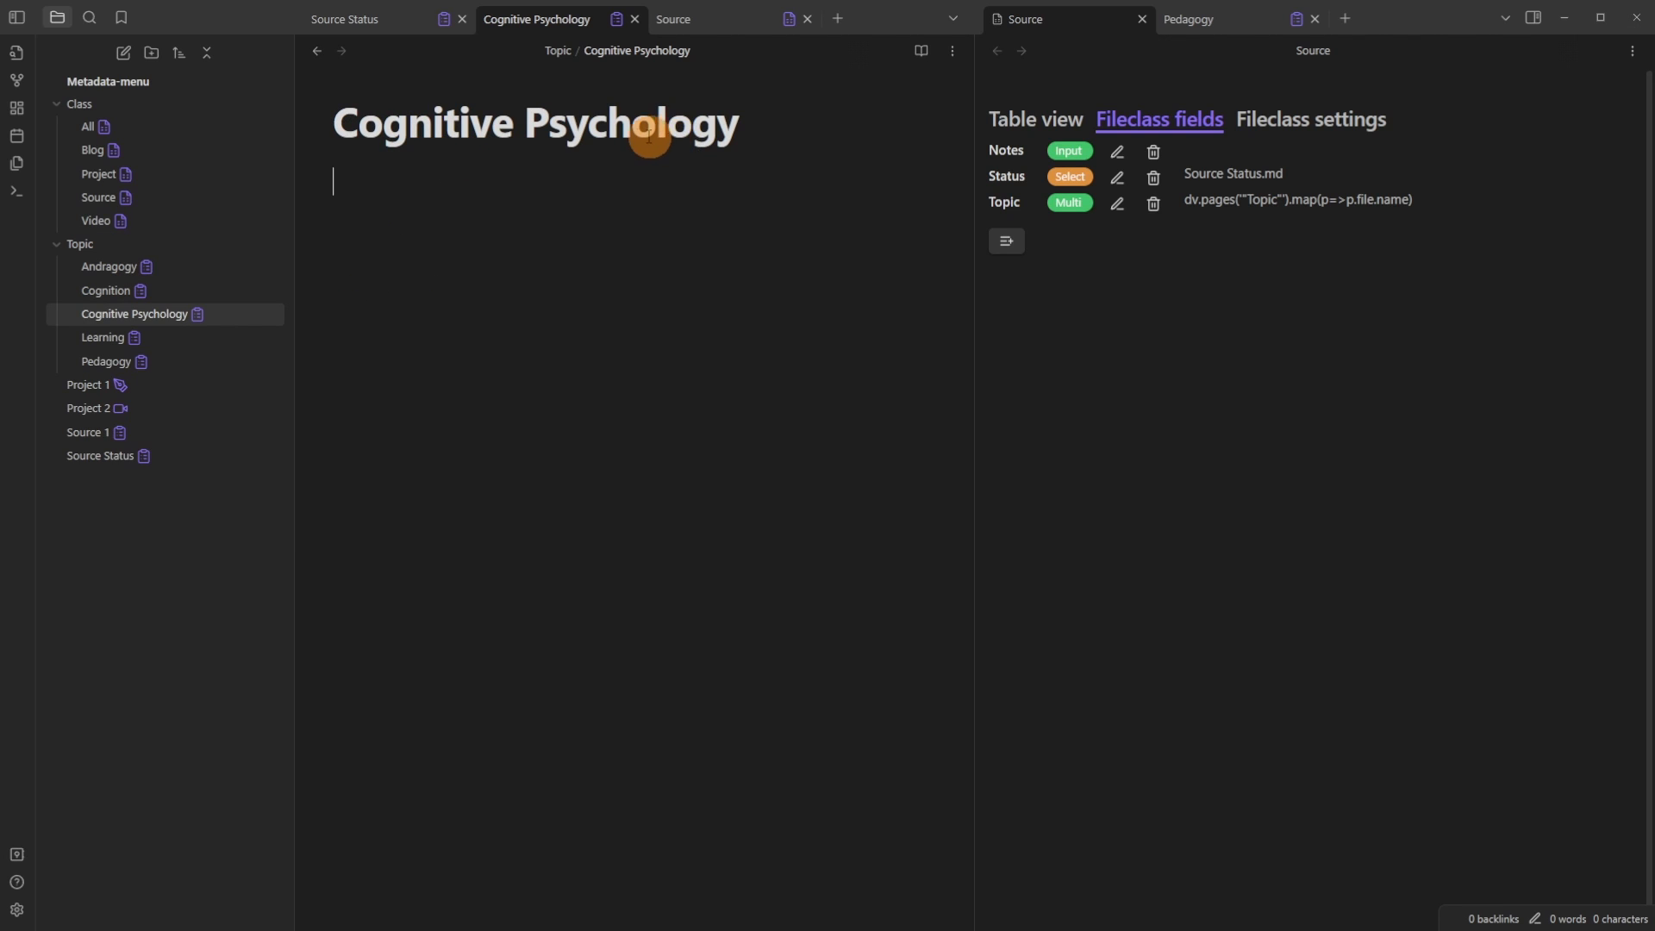
{"action": "left_click", "coordinate": [317, 51]}
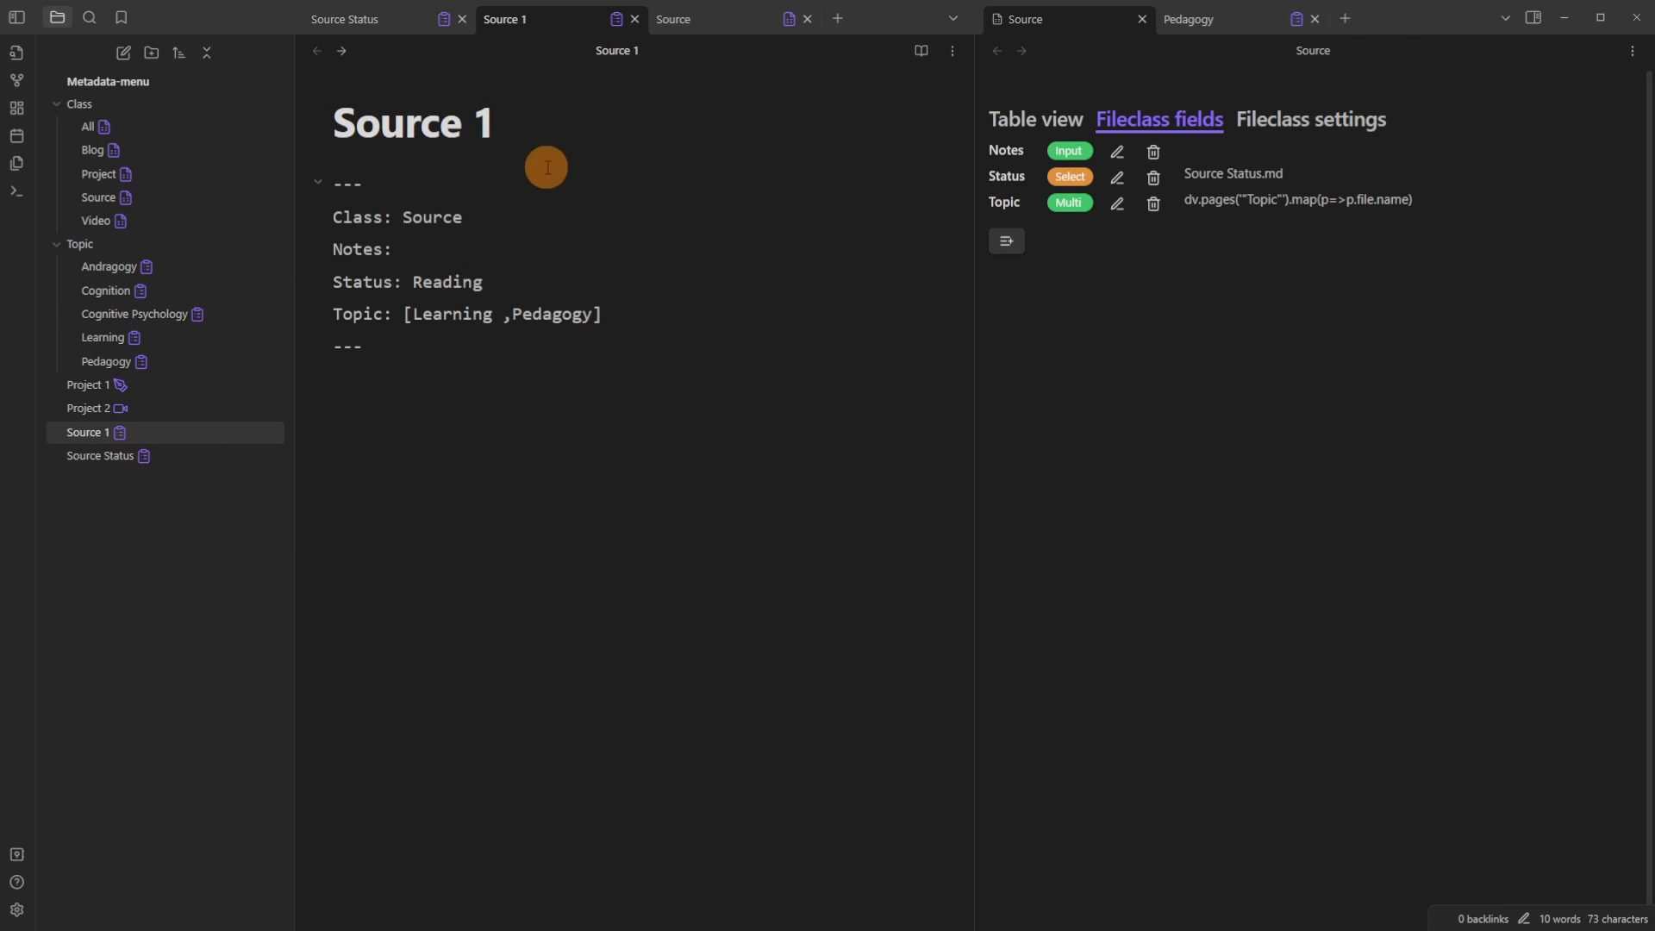
Step: Add Cognitive Psychology to the Topic values of Source 1 and remove Learning from them
{"action": "left_click", "coordinate": [617, 19]}
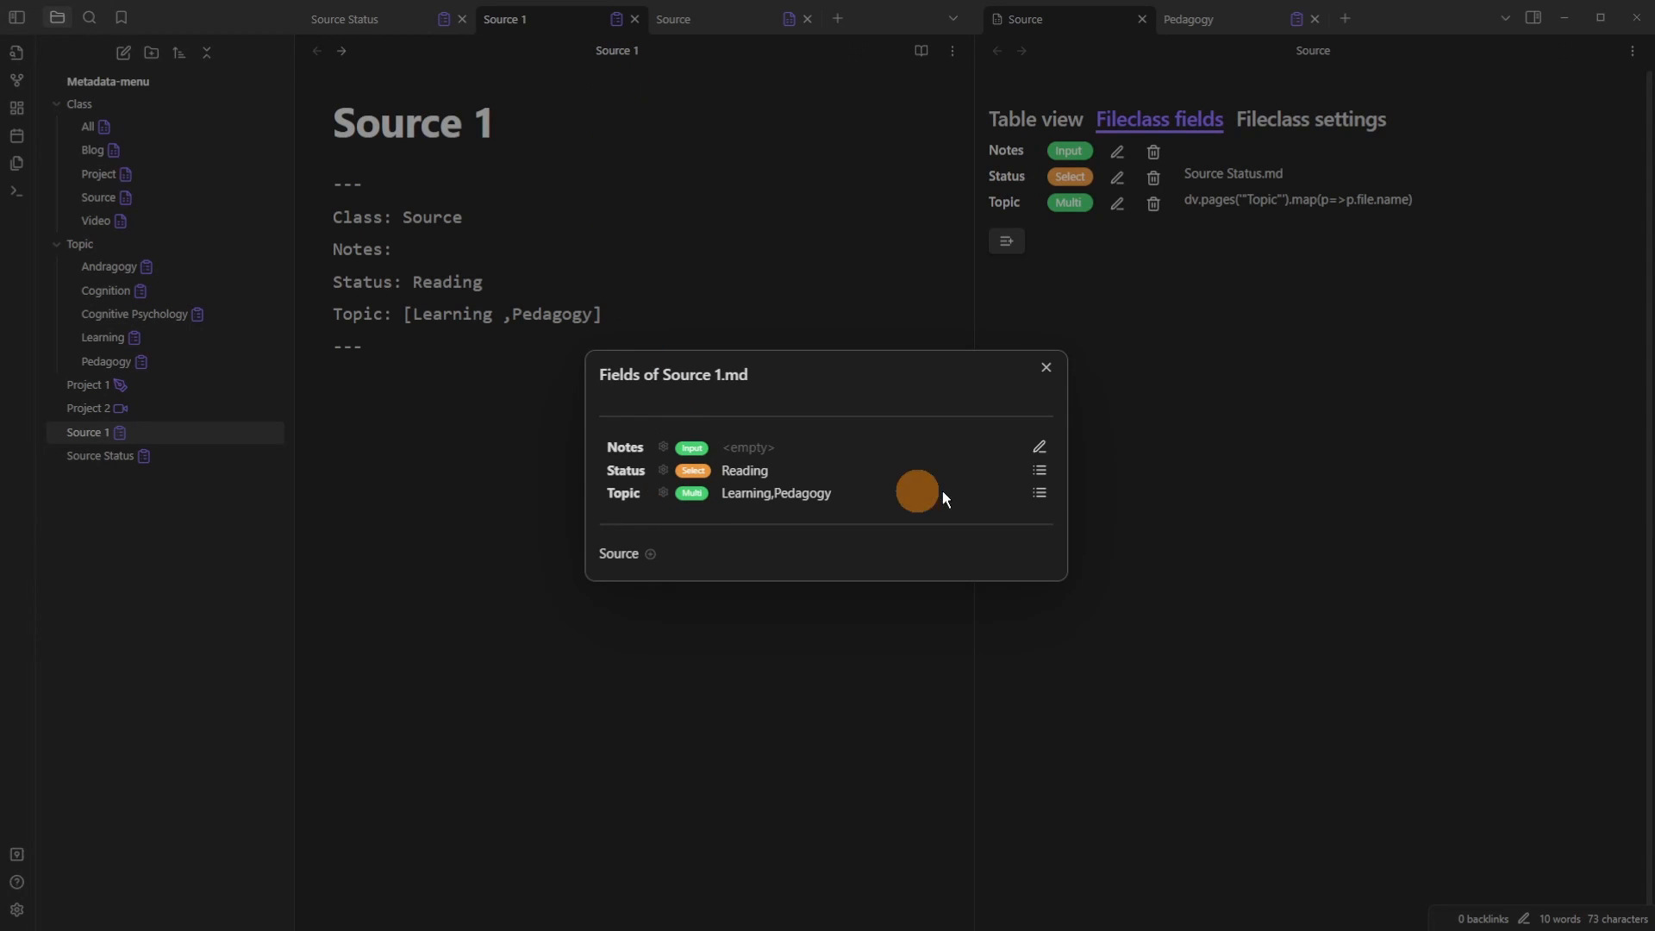
{"action": "left_click", "coordinate": [1040, 493]}
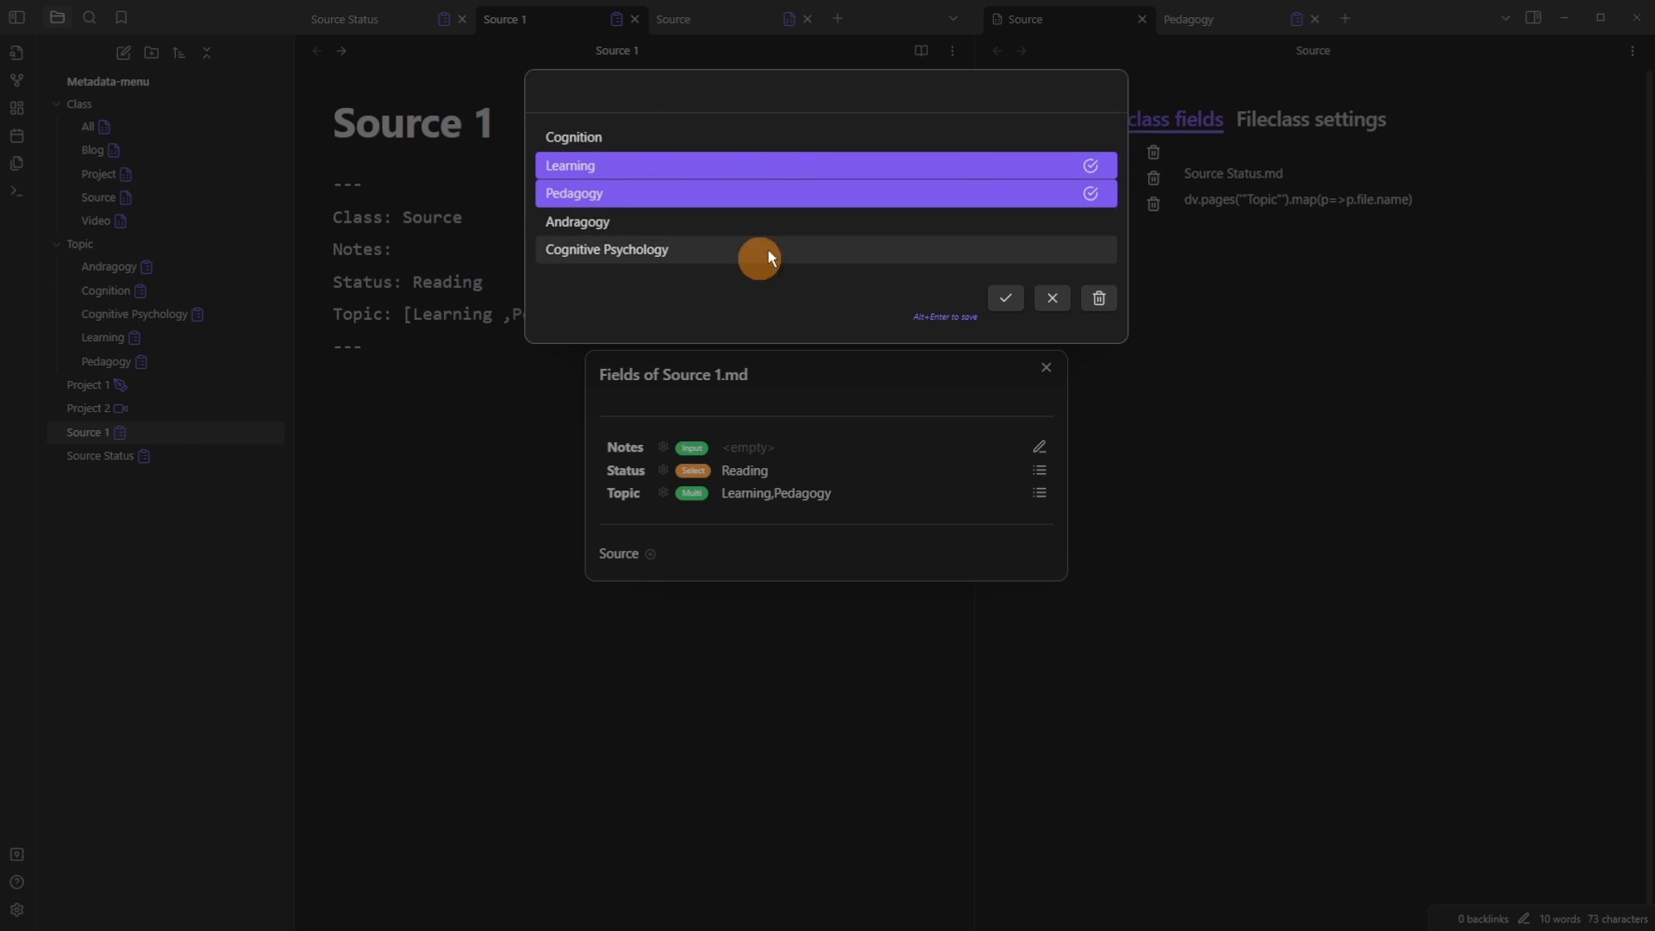
{"action": "left_click", "coordinate": [579, 250]}
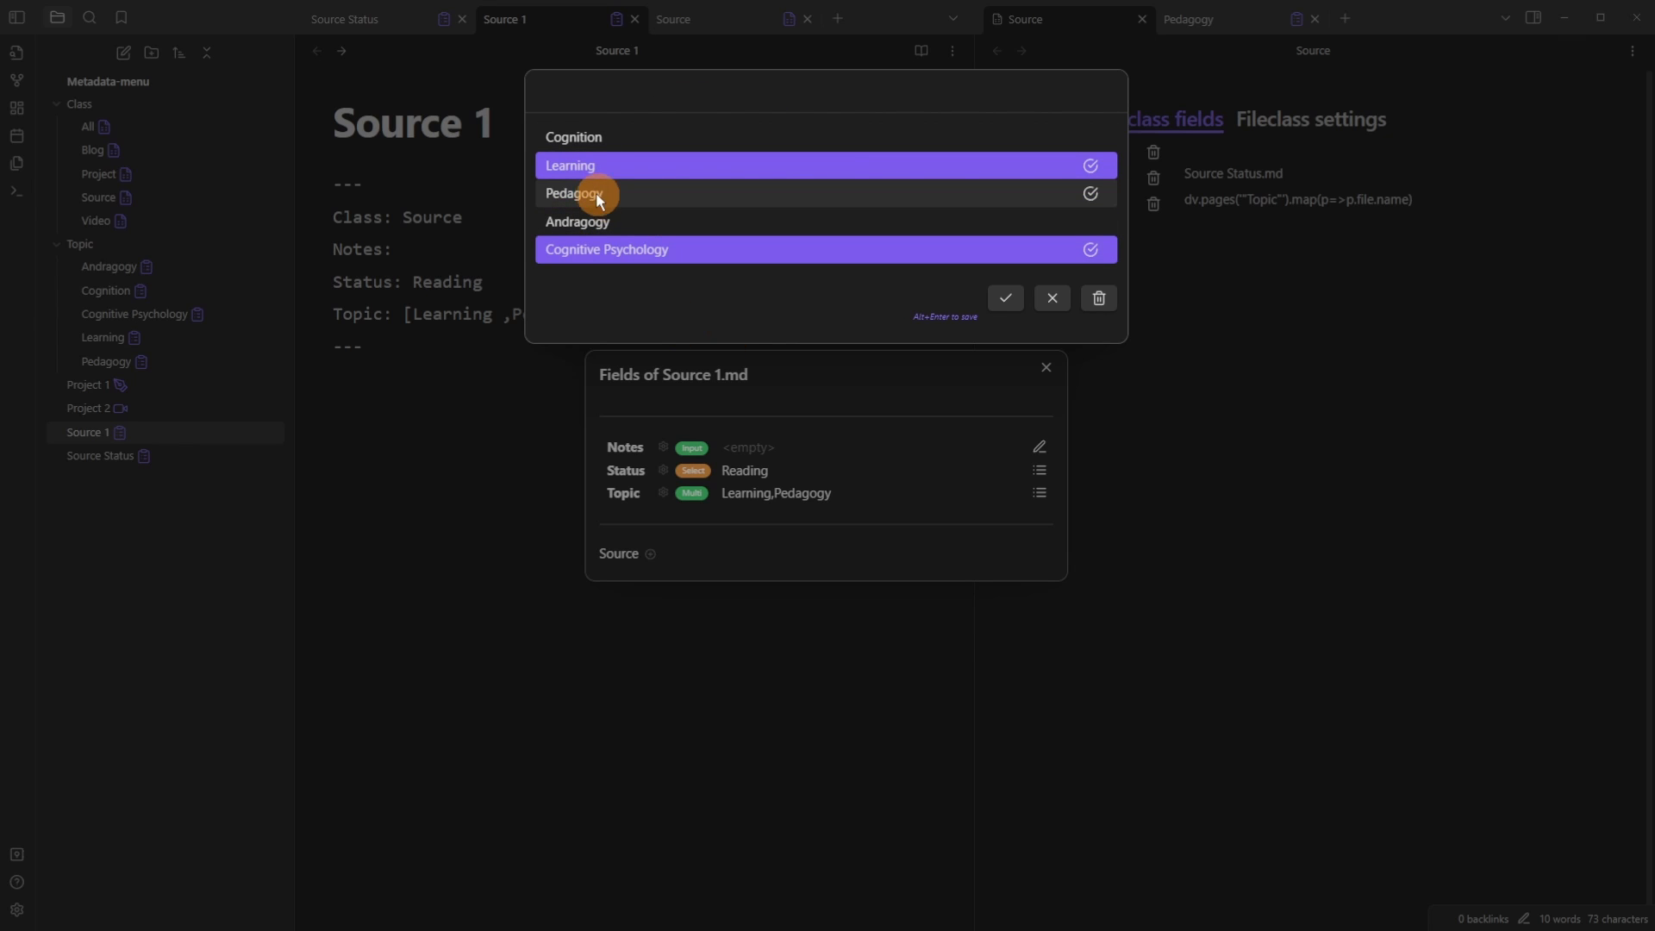
{"action": "left_click", "coordinate": [588, 171]}
{"action": "left_click", "coordinate": [1004, 298]}
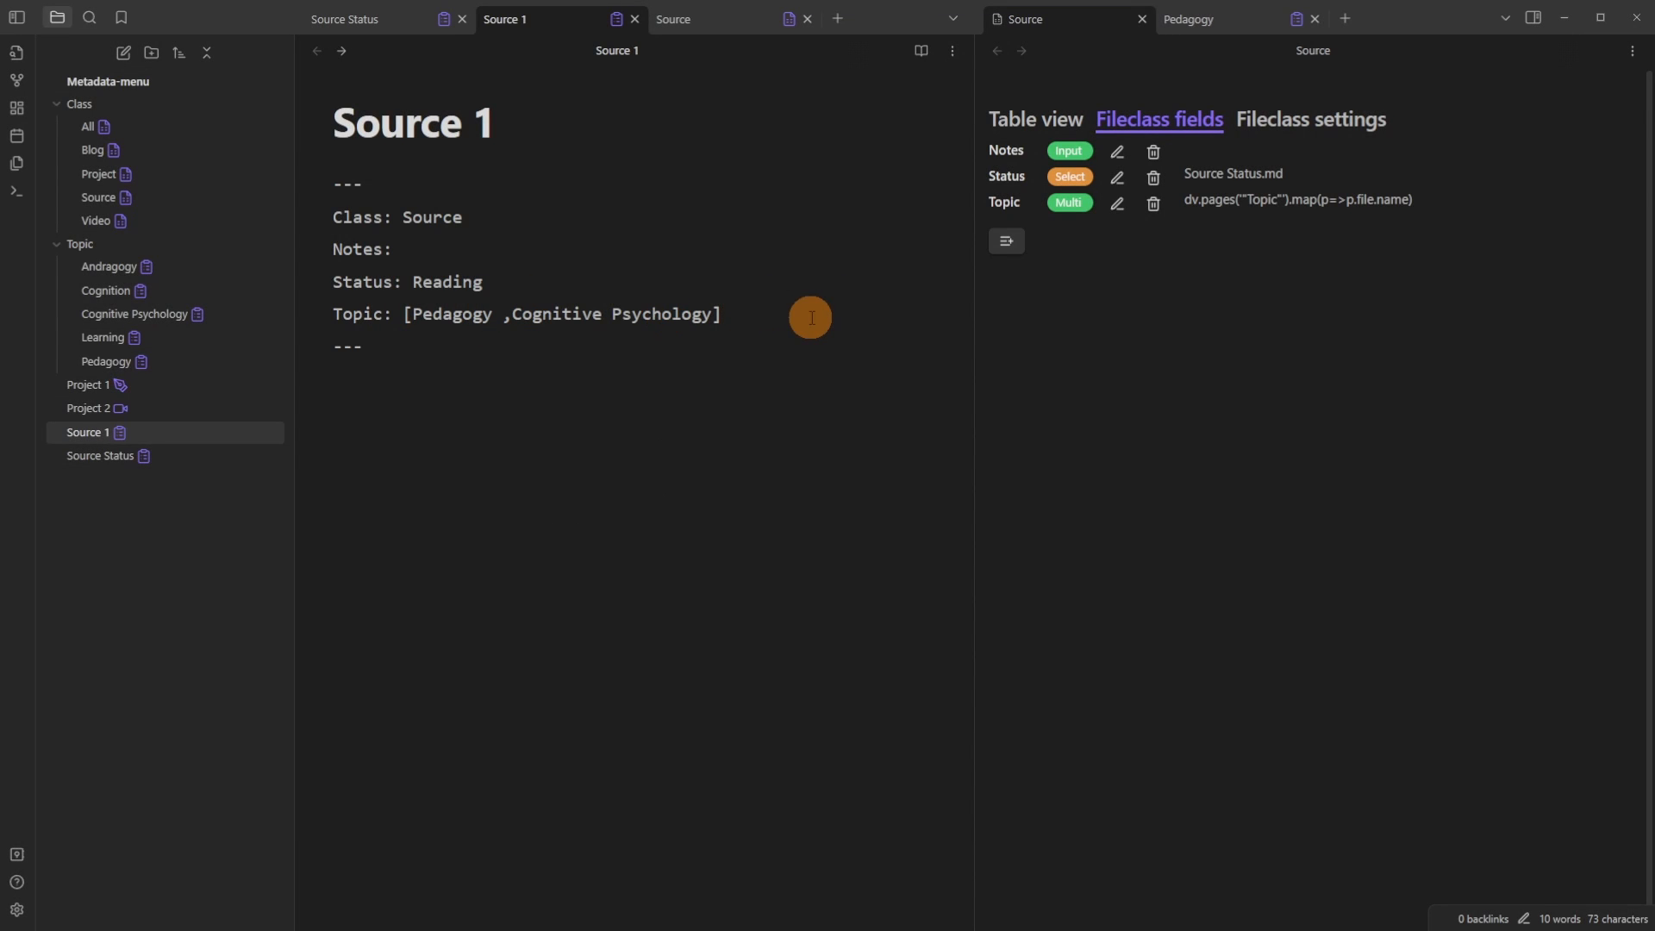
Step: Examine the frontmatter list display type options in the Source class's Topic field settings
{"action": "left_click", "coordinate": [1118, 204]}
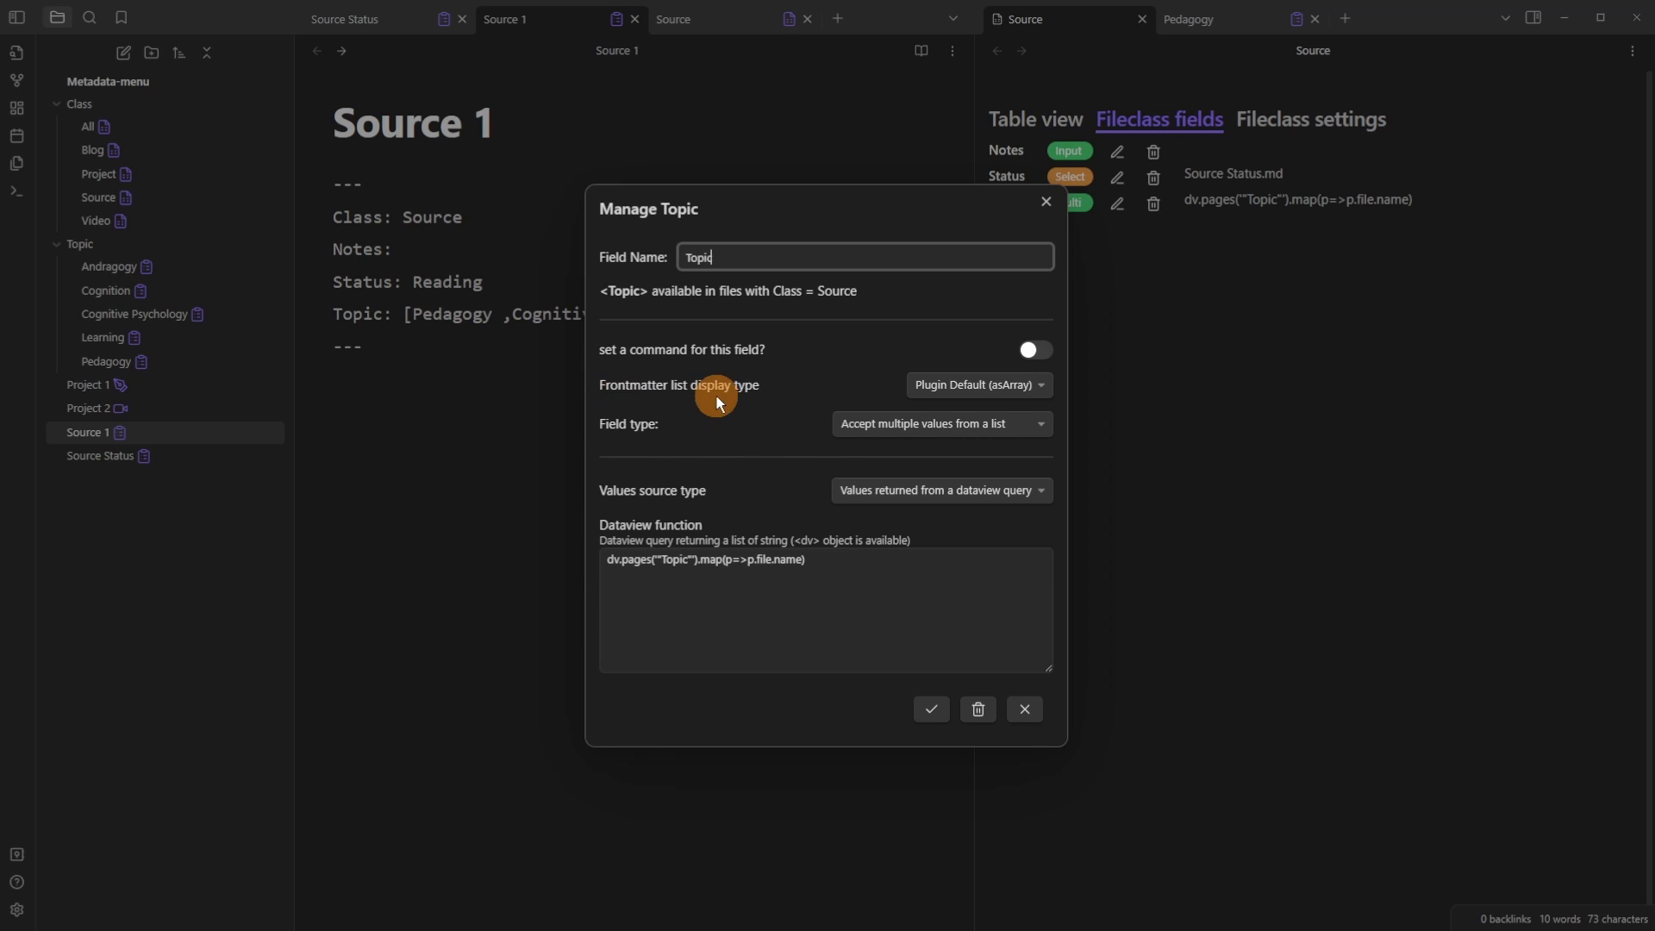
{"action": "left_click", "coordinate": [985, 392]}
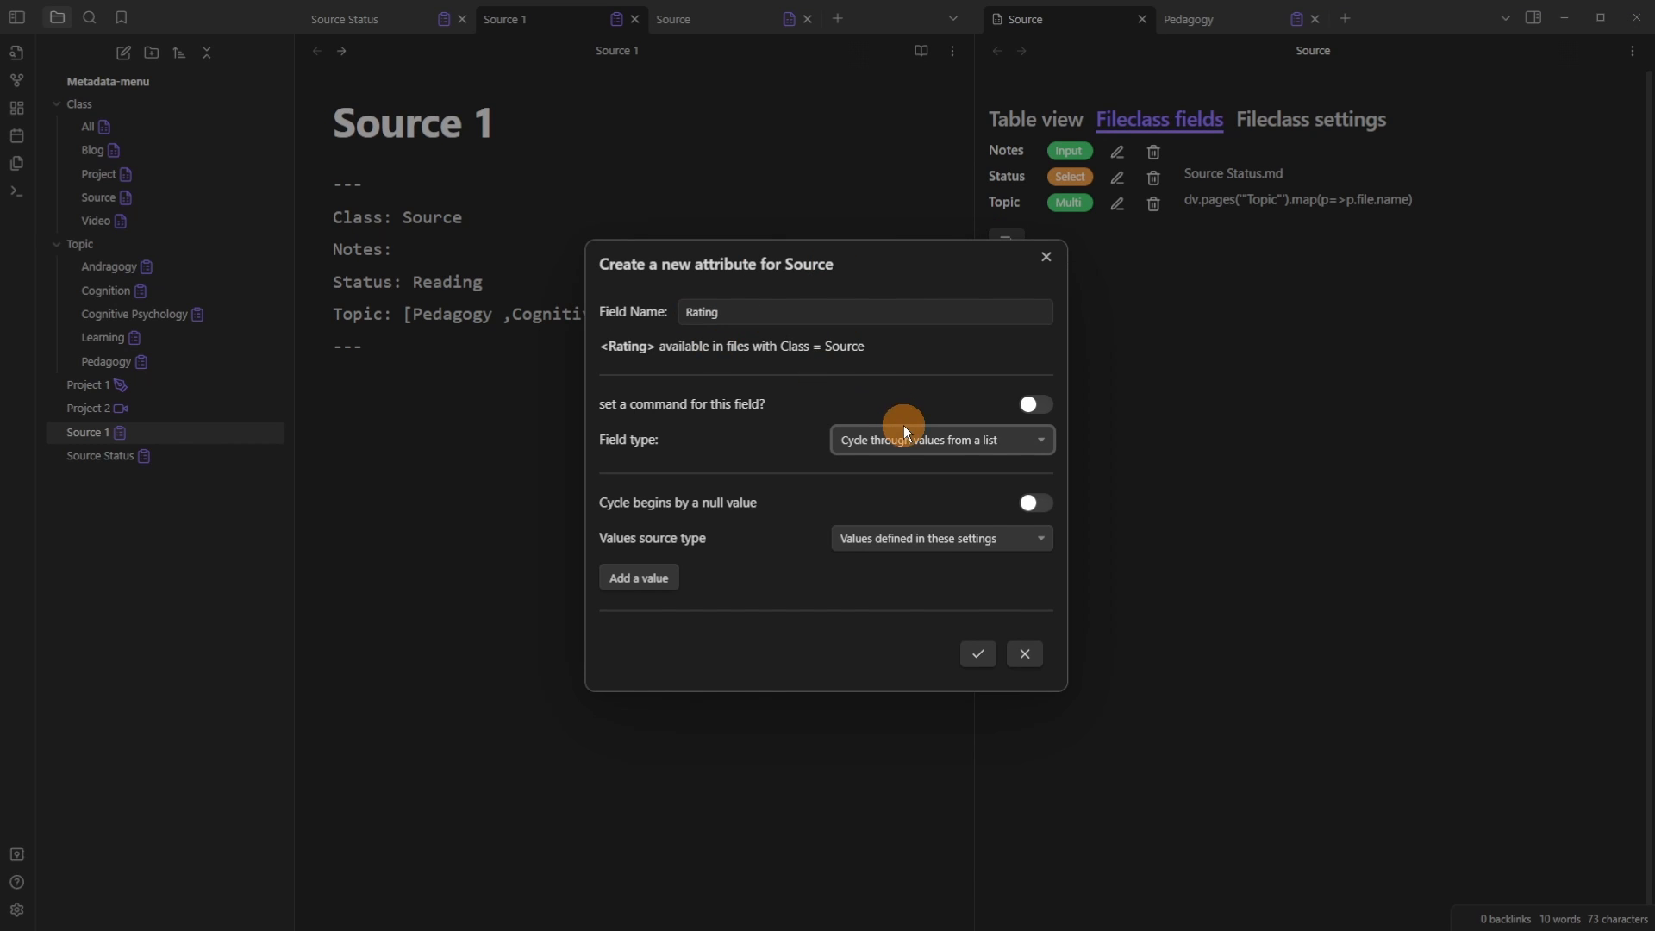
Step: Create a Rating field for the Source class that cycles through values defined in its settings, from one to five star emojis
{"action": "left_click", "coordinate": [905, 433]}
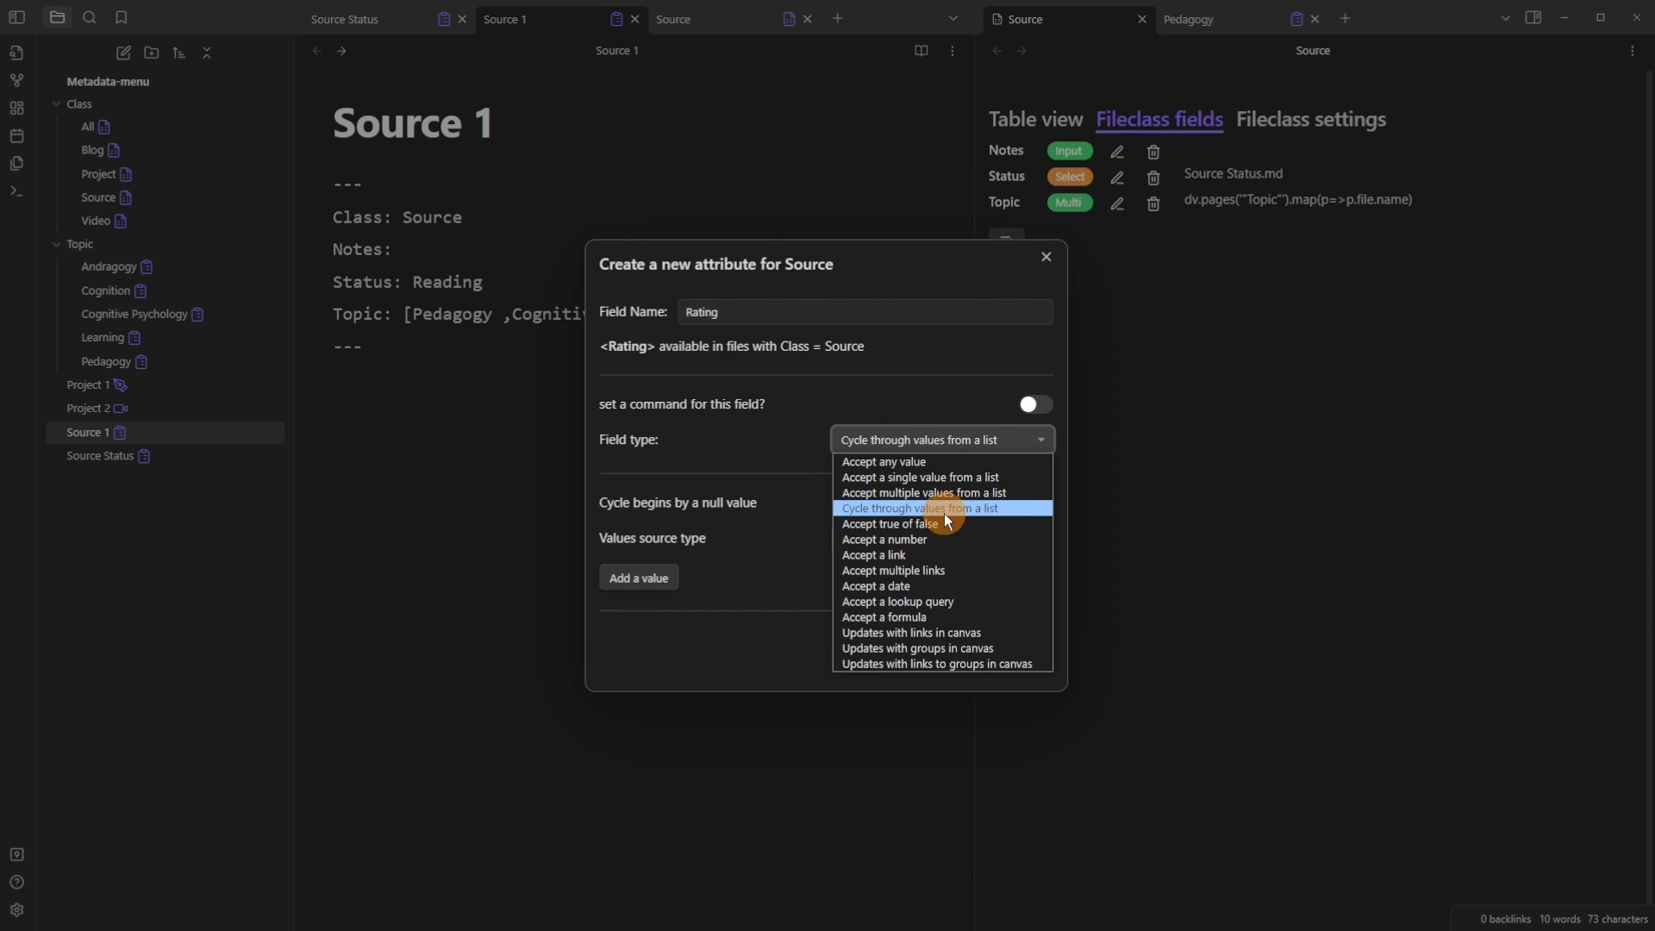
{"action": "left_click", "coordinate": [918, 509]}
{"action": "left_click", "coordinate": [1017, 538]}
{"action": "left_click", "coordinate": [785, 507]}
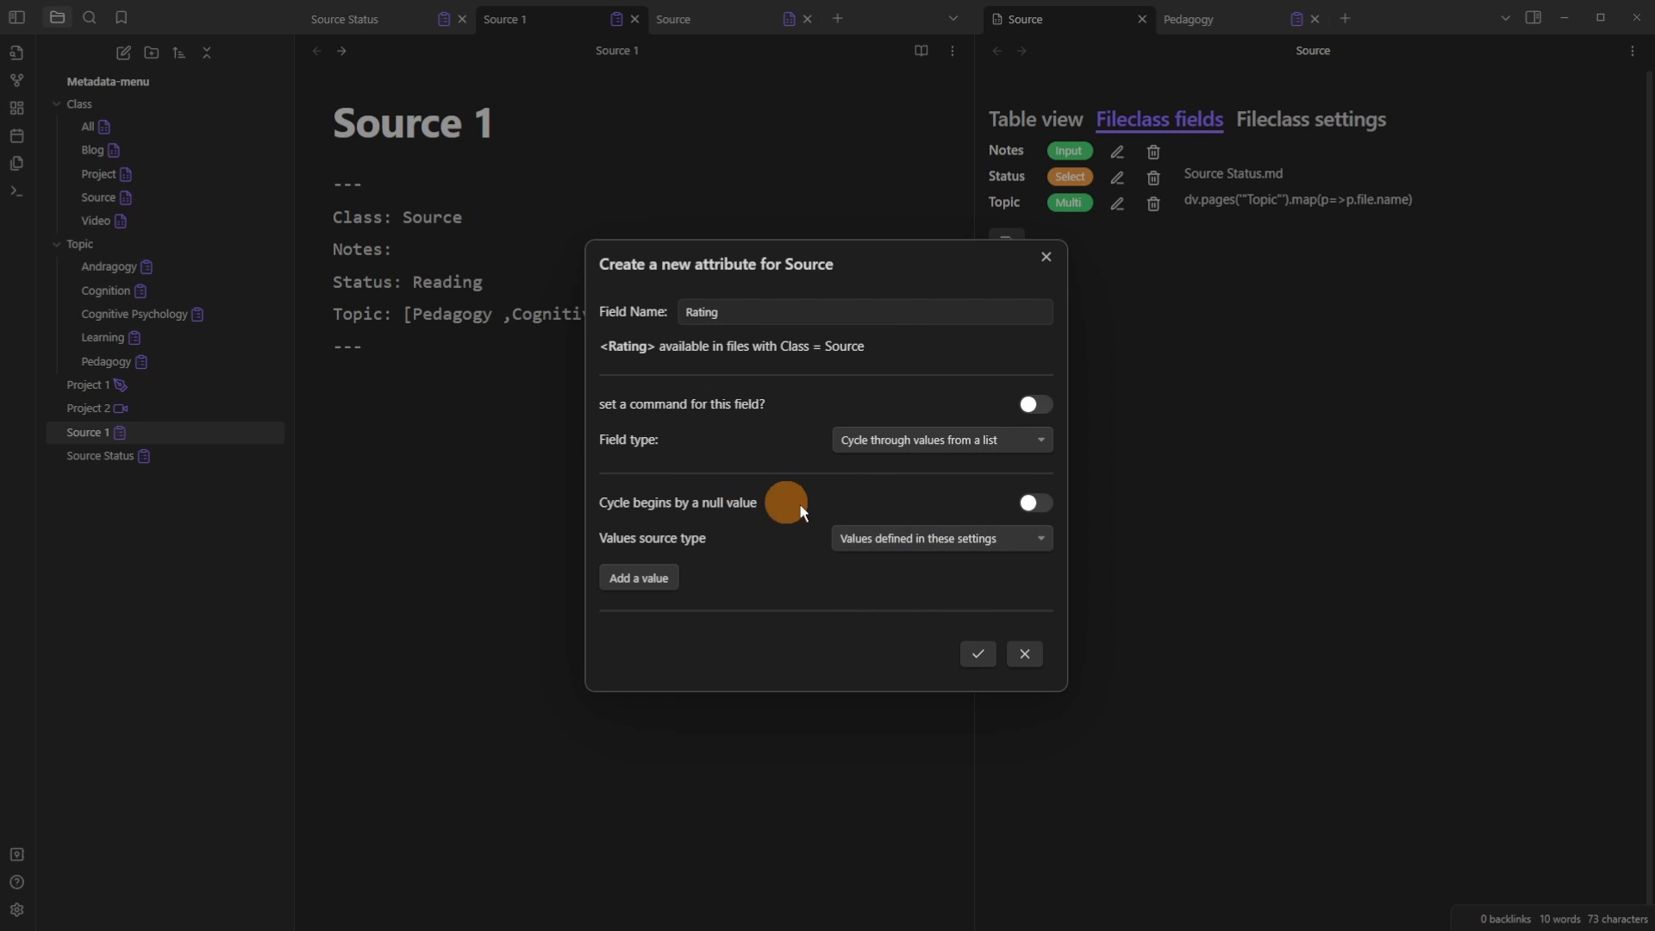
{"action": "left_click", "coordinate": [669, 570]}
{"action": "key", "text": "super+period"}
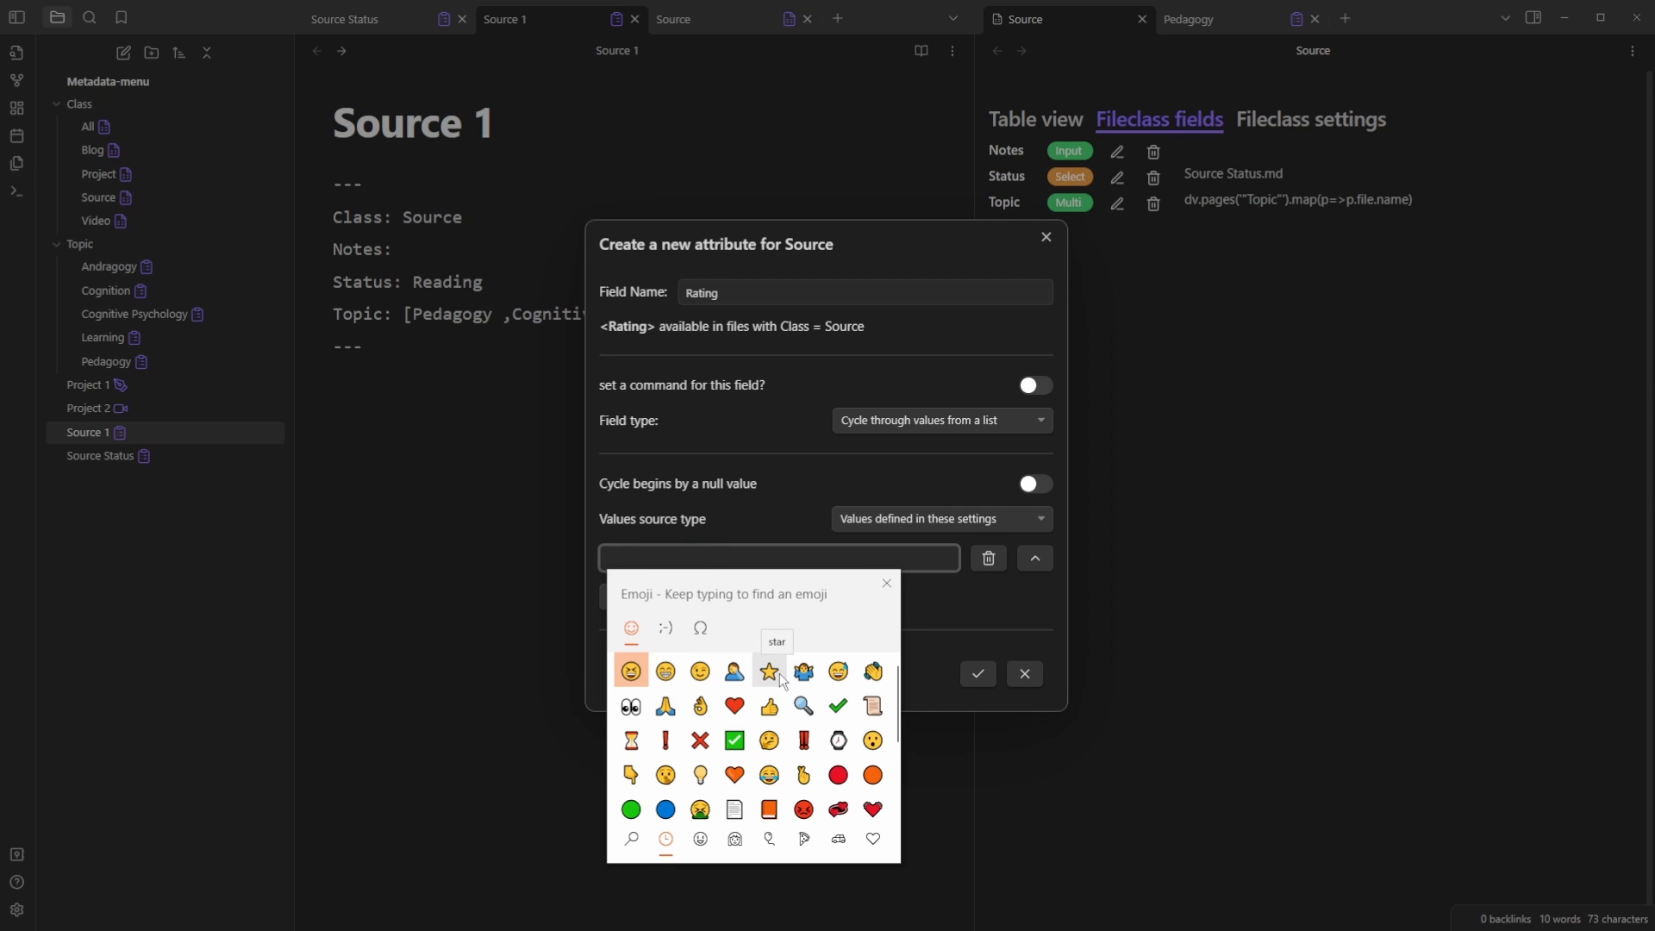
{"action": "left_click", "coordinate": [769, 671]}
{"action": "left_click", "coordinate": [723, 562]}
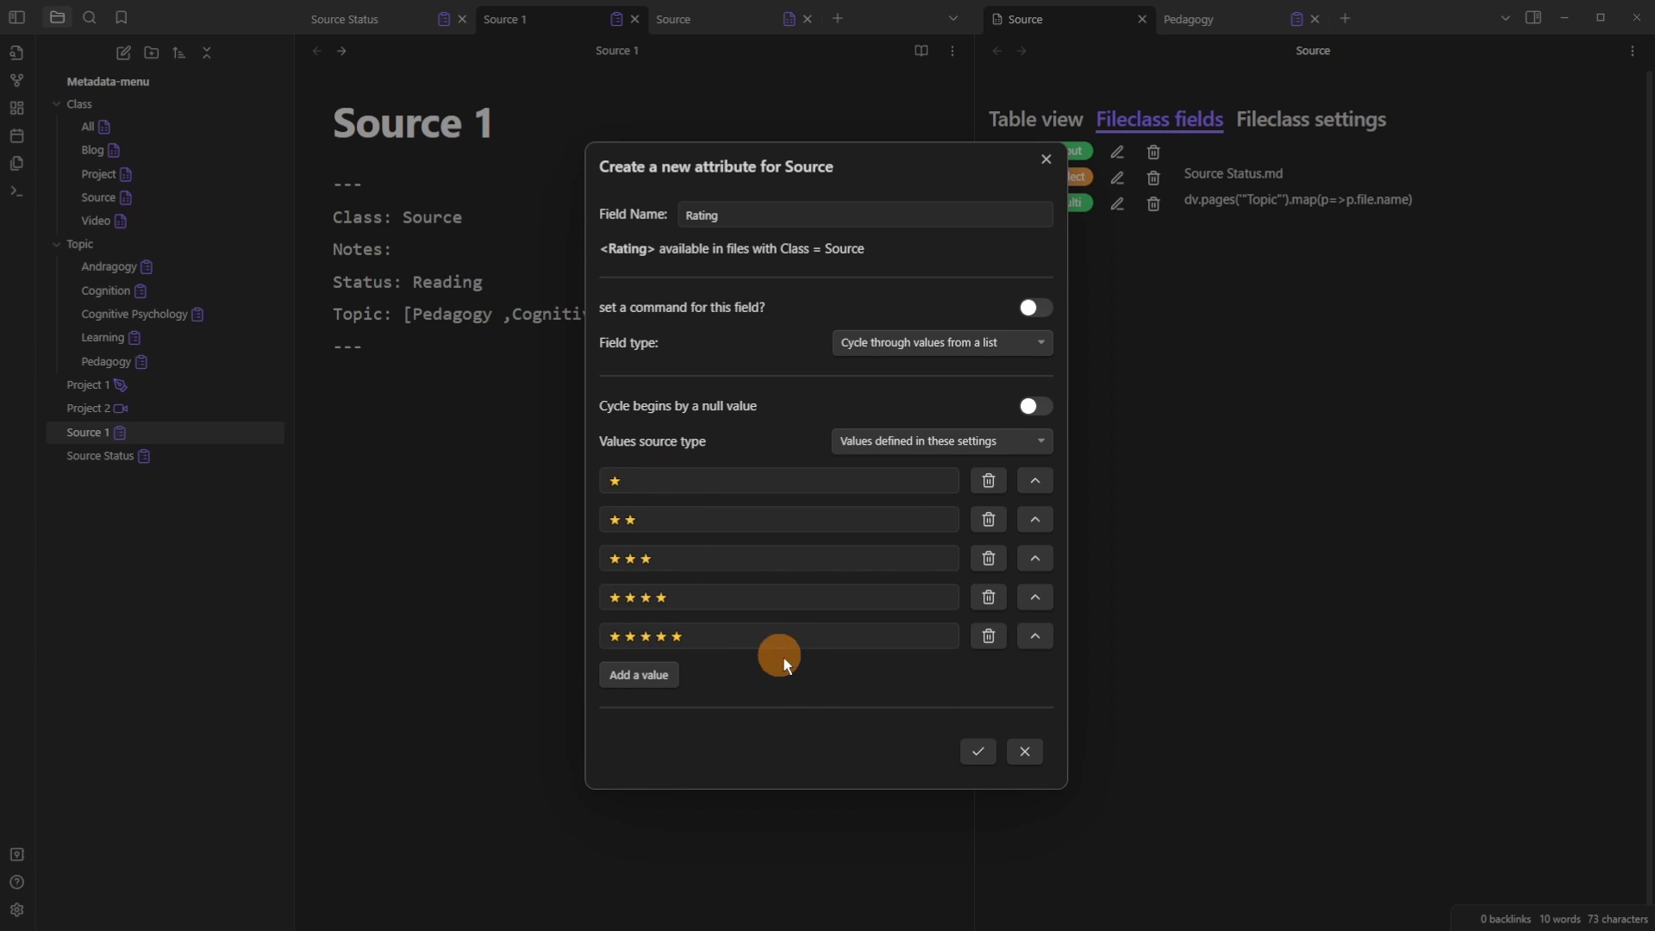
{"action": "left_click", "coordinate": [979, 752]}
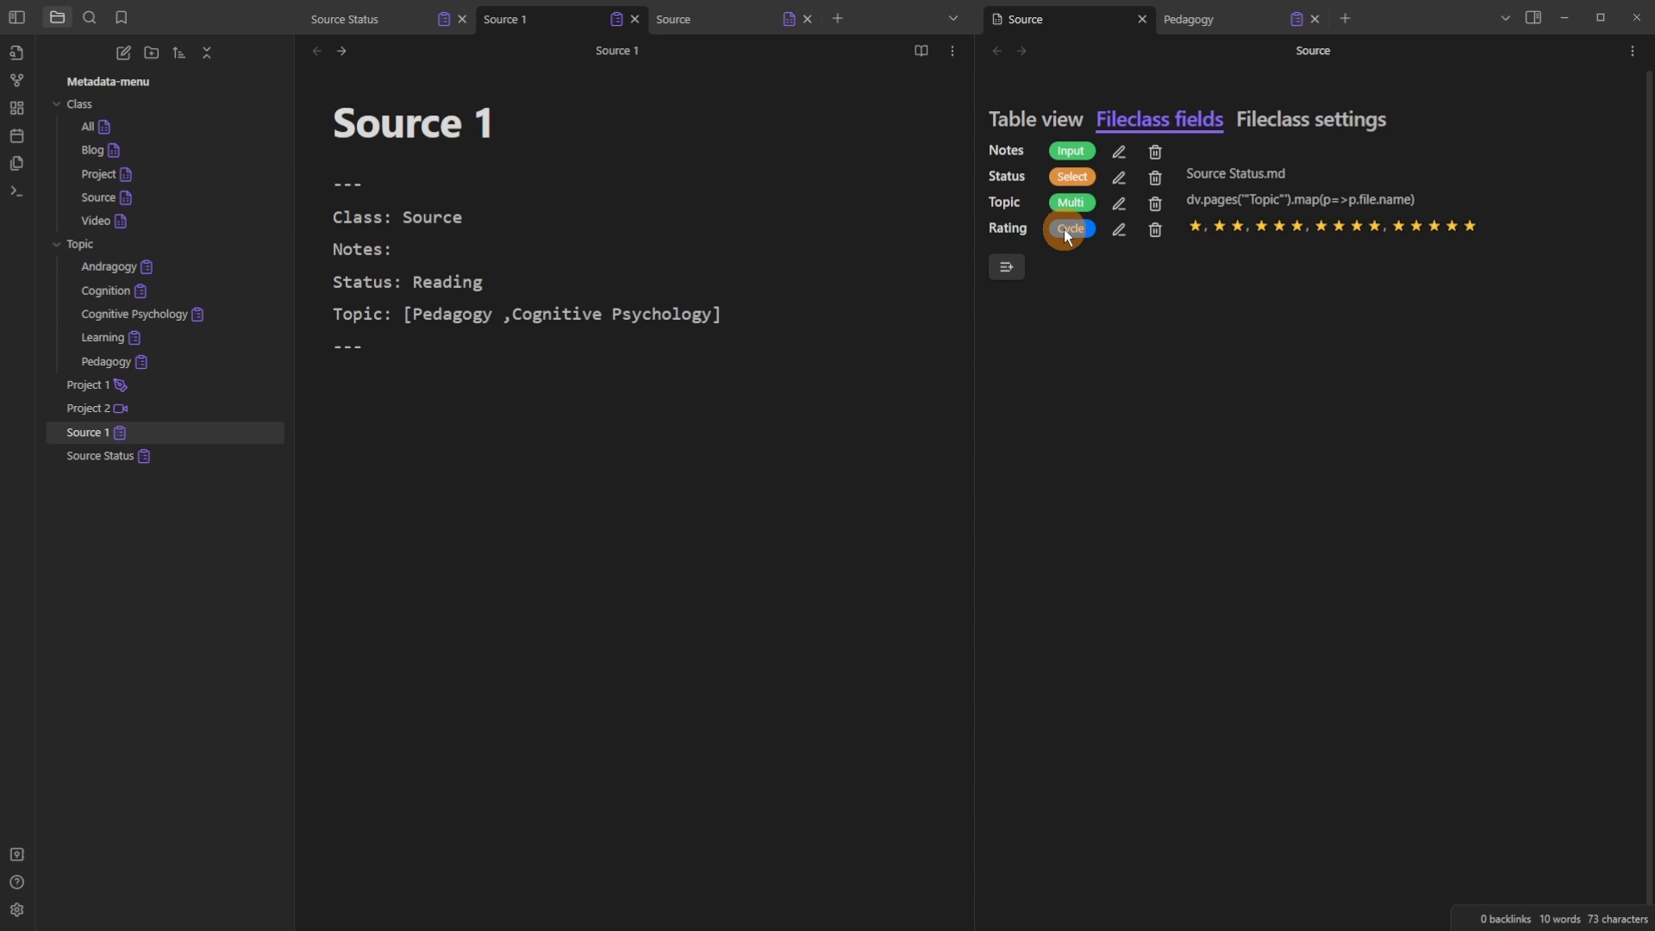
Step: Insert the missing Rating field into Source 1 and set it to one star
{"action": "key", "text": "alt+m"}
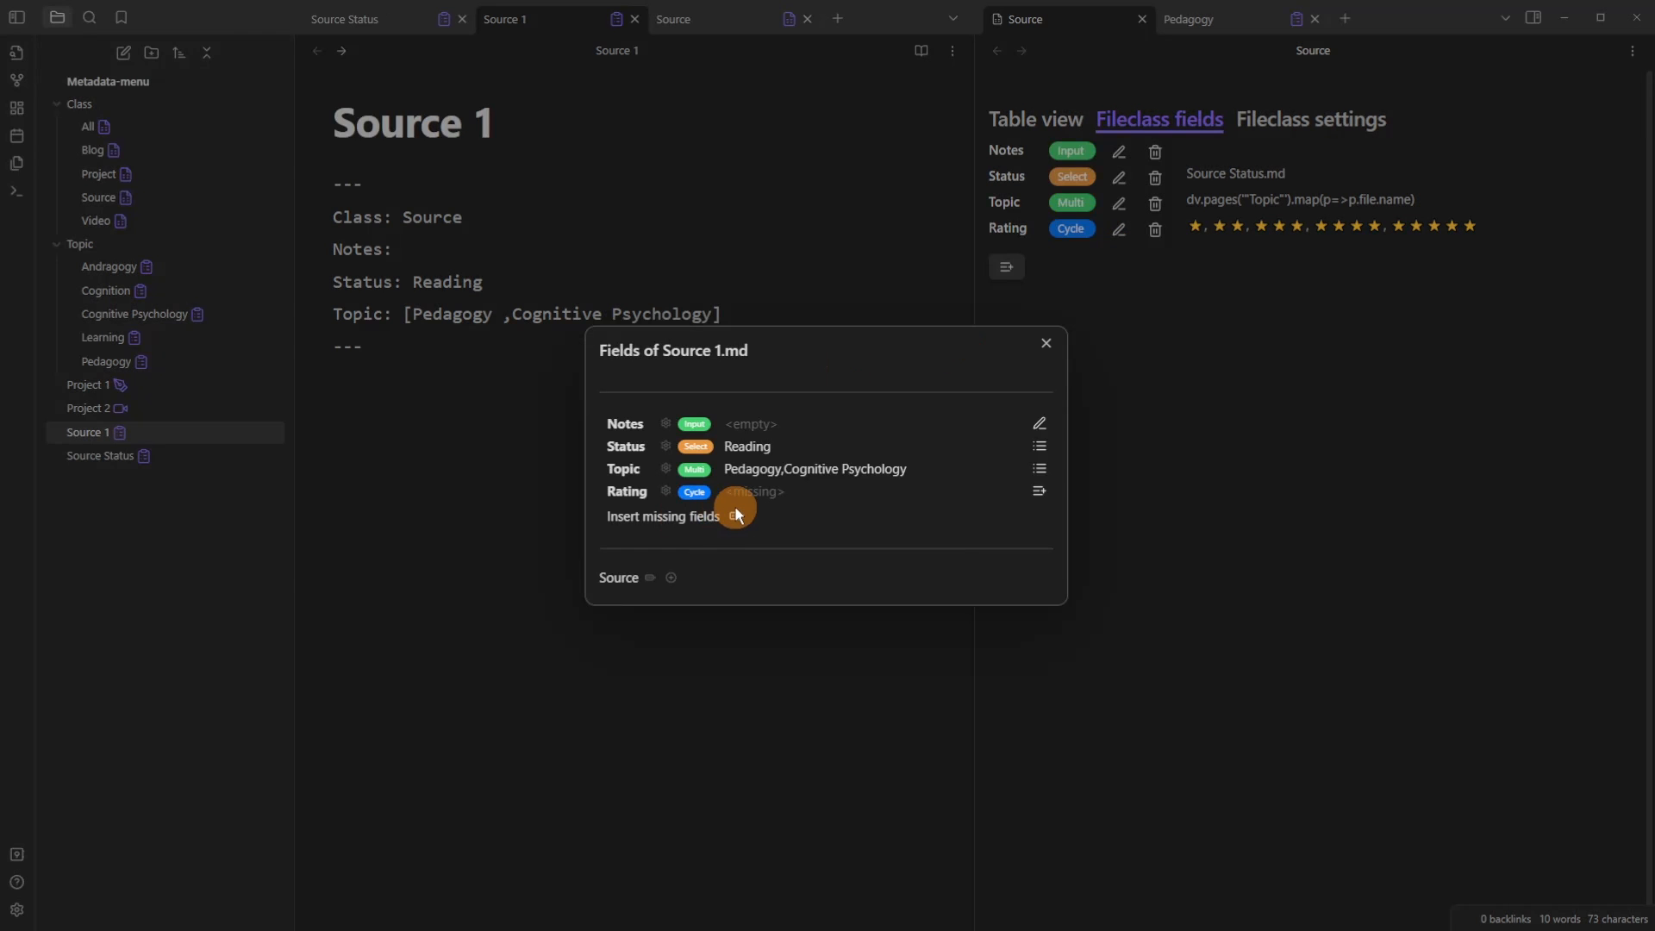
{"action": "left_click", "coordinate": [738, 519]}
{"action": "left_click", "coordinate": [1100, 93]}
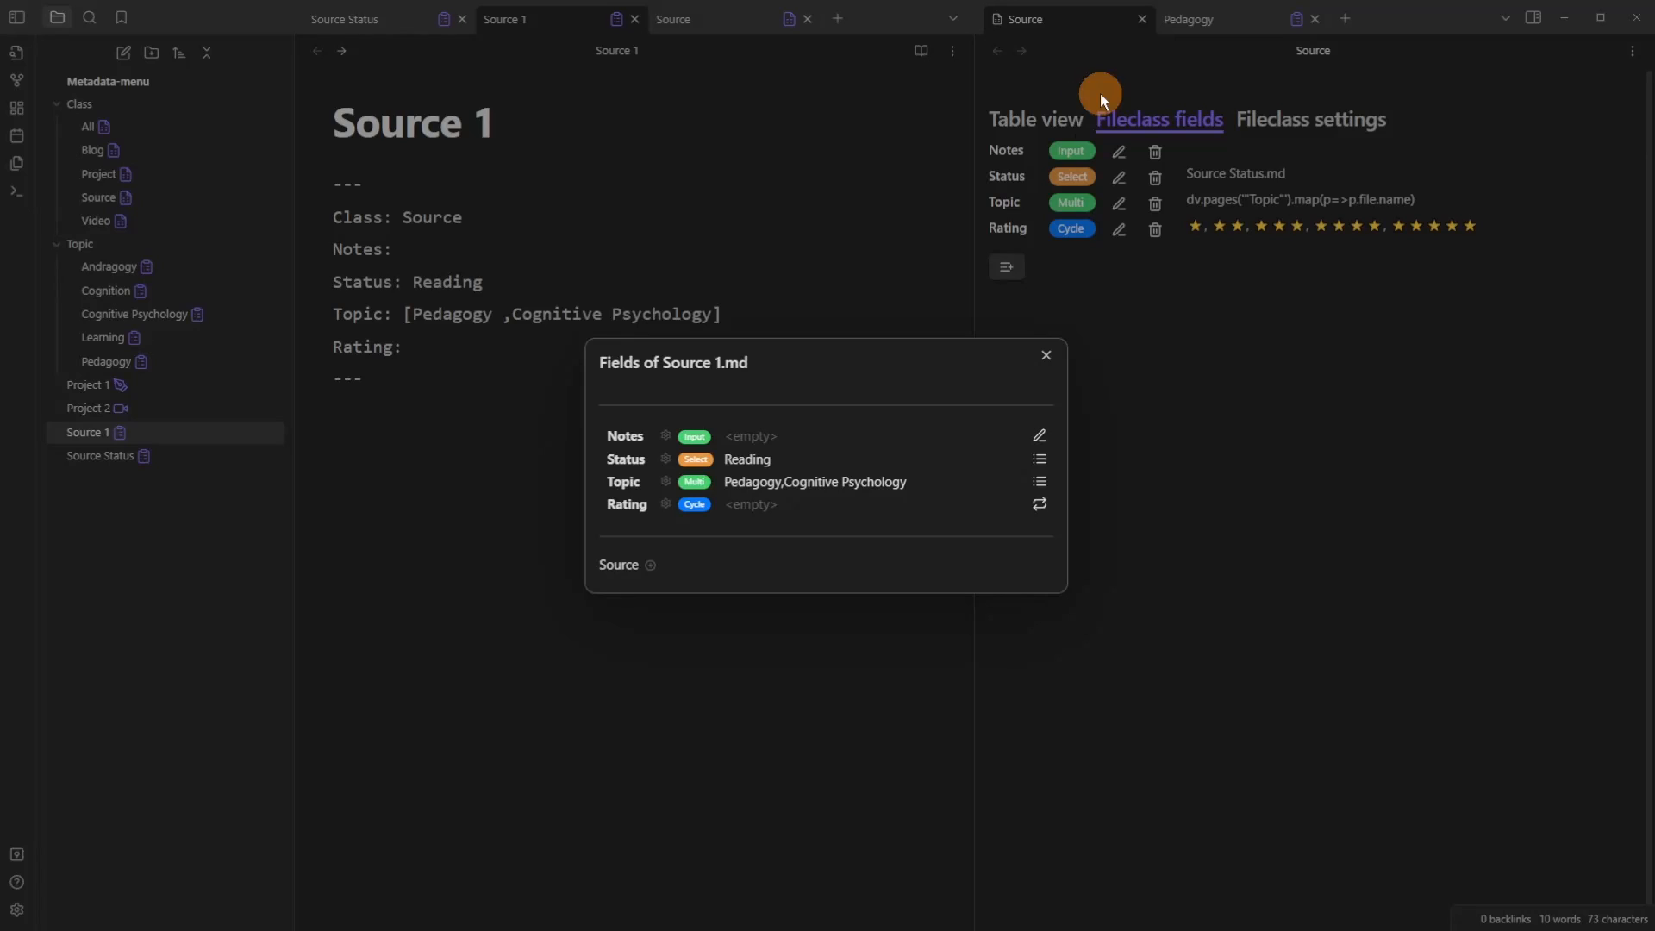
{"action": "left_click", "coordinate": [1040, 504]}
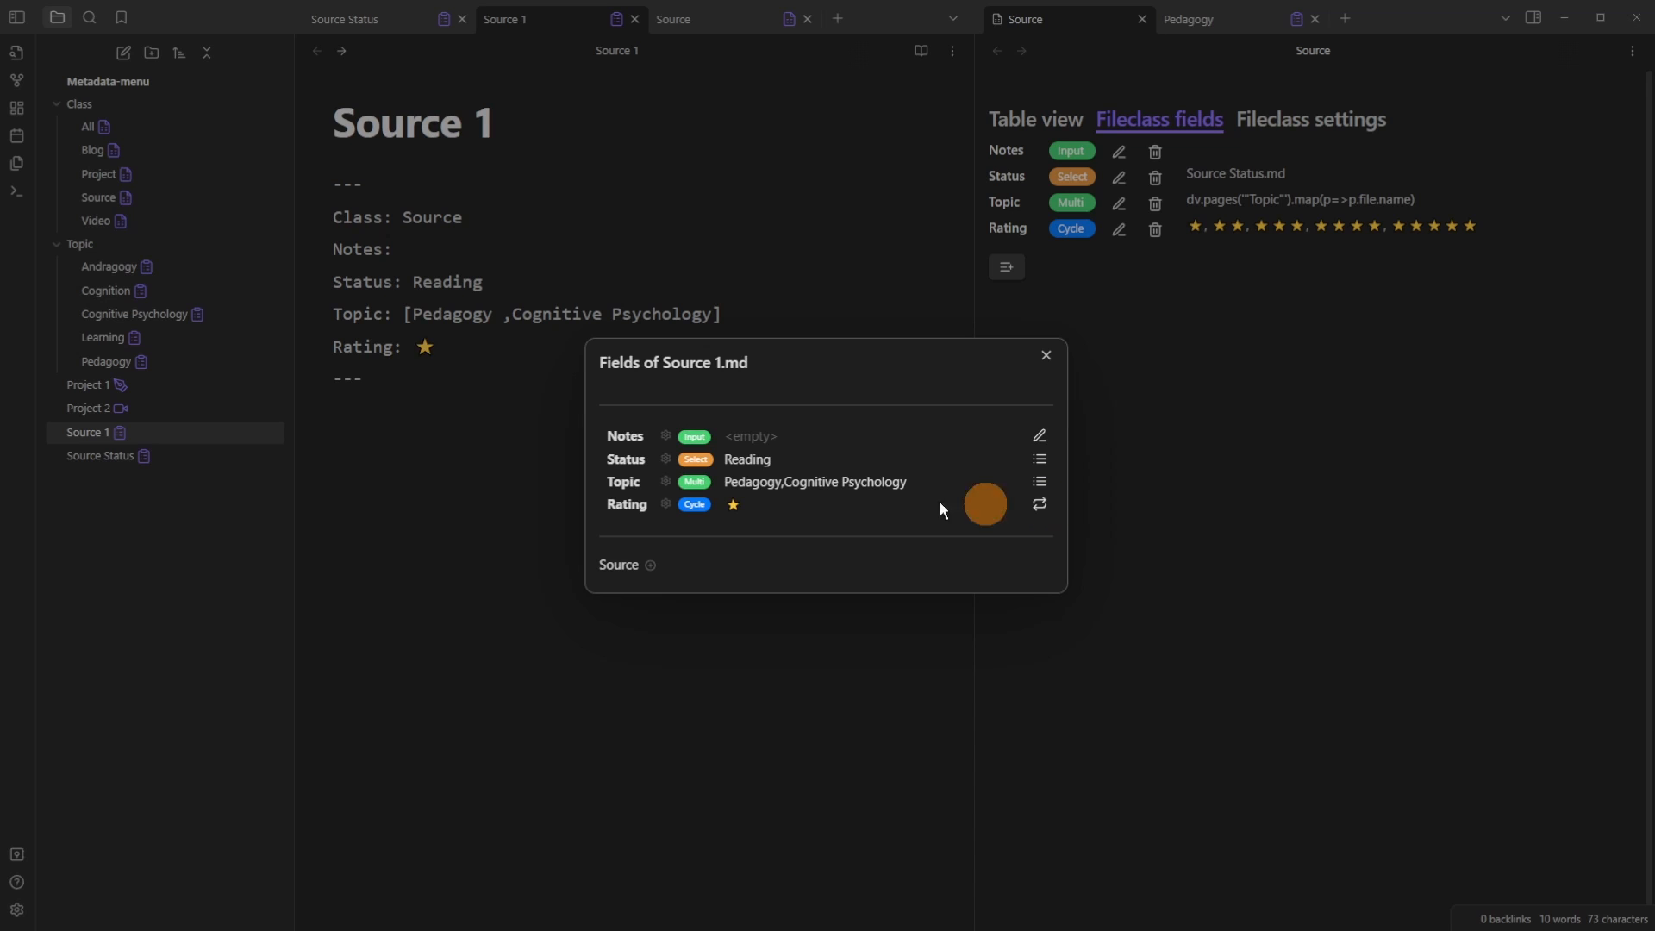
Step: Cycle the Rating of Source 1 repeatedly through all its star values, ending back at one star
{"action": "left_click", "coordinate": [1045, 507]}
{"action": "left_click", "coordinate": [1045, 507]}
{"action": "left_click", "coordinate": [1045, 506]}
{"action": "left_click", "coordinate": [1045, 505]}
{"action": "left_click", "coordinate": [1045, 505]}
{"action": "left_click", "coordinate": [1045, 506]}
{"action": "left_click", "coordinate": [1045, 505]}
{"action": "left_click", "coordinate": [1044, 505]}
{"action": "left_click", "coordinate": [1045, 505]}
{"action": "left_click", "coordinate": [1045, 506]}
{"action": "left_click", "coordinate": [1045, 505]}
{"action": "left_click", "coordinate": [1045, 505]}
{"action": "left_click", "coordinate": [1044, 505]}
{"action": "left_click", "coordinate": [1045, 505]}
{"action": "left_click", "coordinate": [1045, 505]}
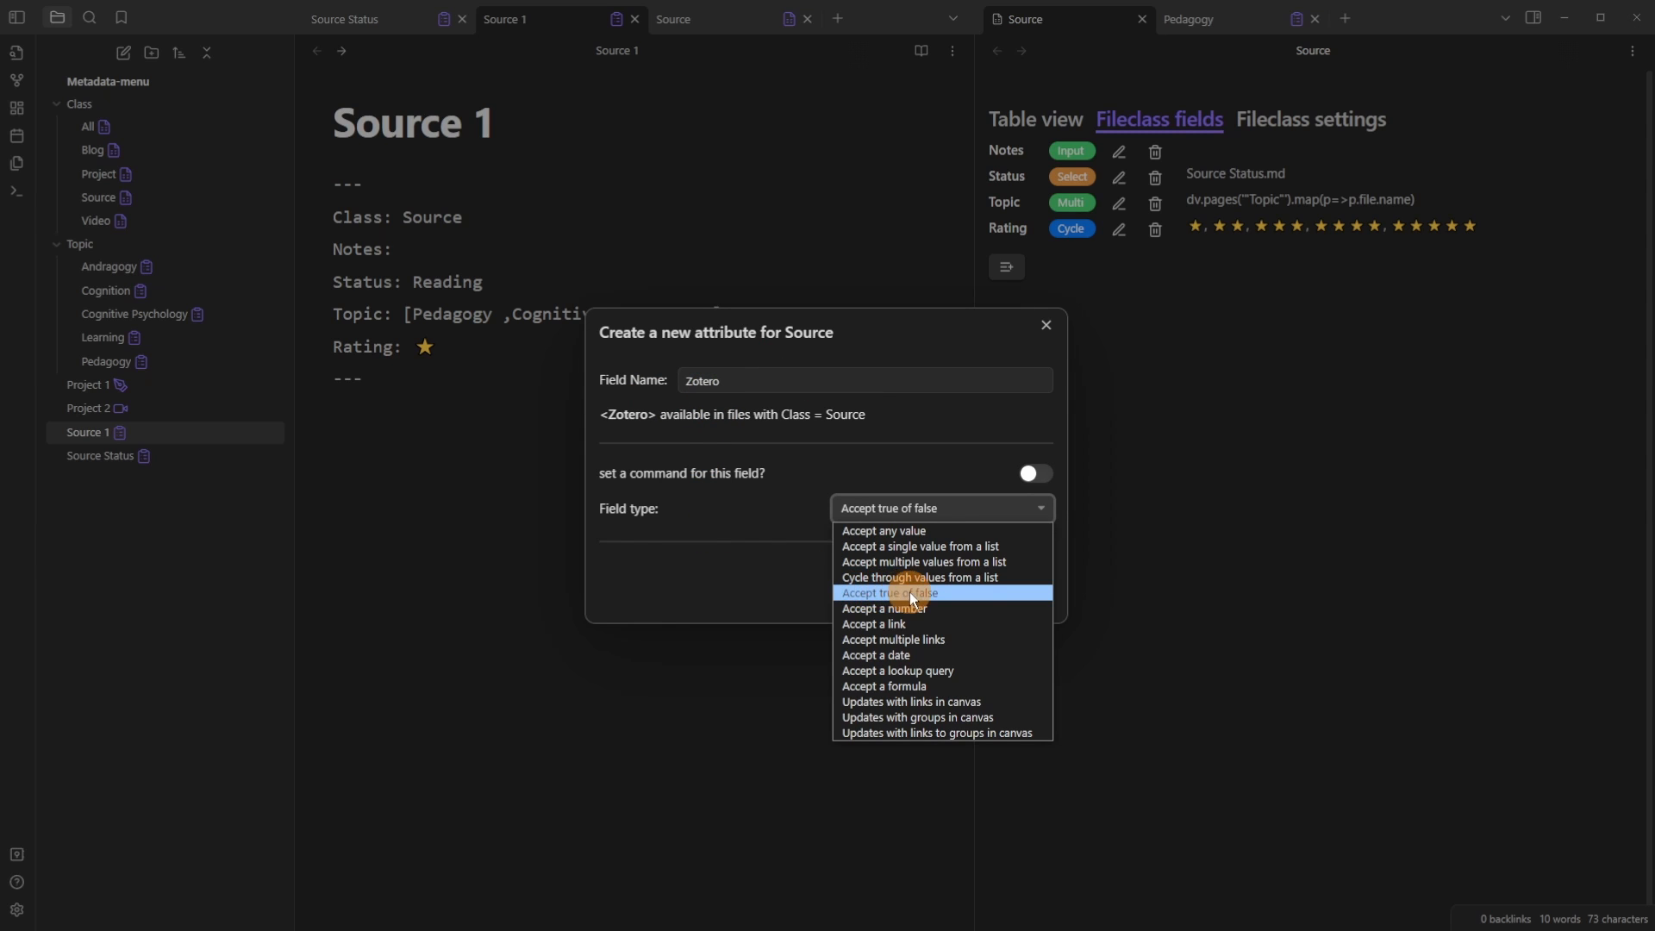
Step: Create a true-or-false Zotero field for the Source class and insert it at the end of Source 1's frontmatter with the value False
{"action": "left_click", "coordinate": [891, 594]}
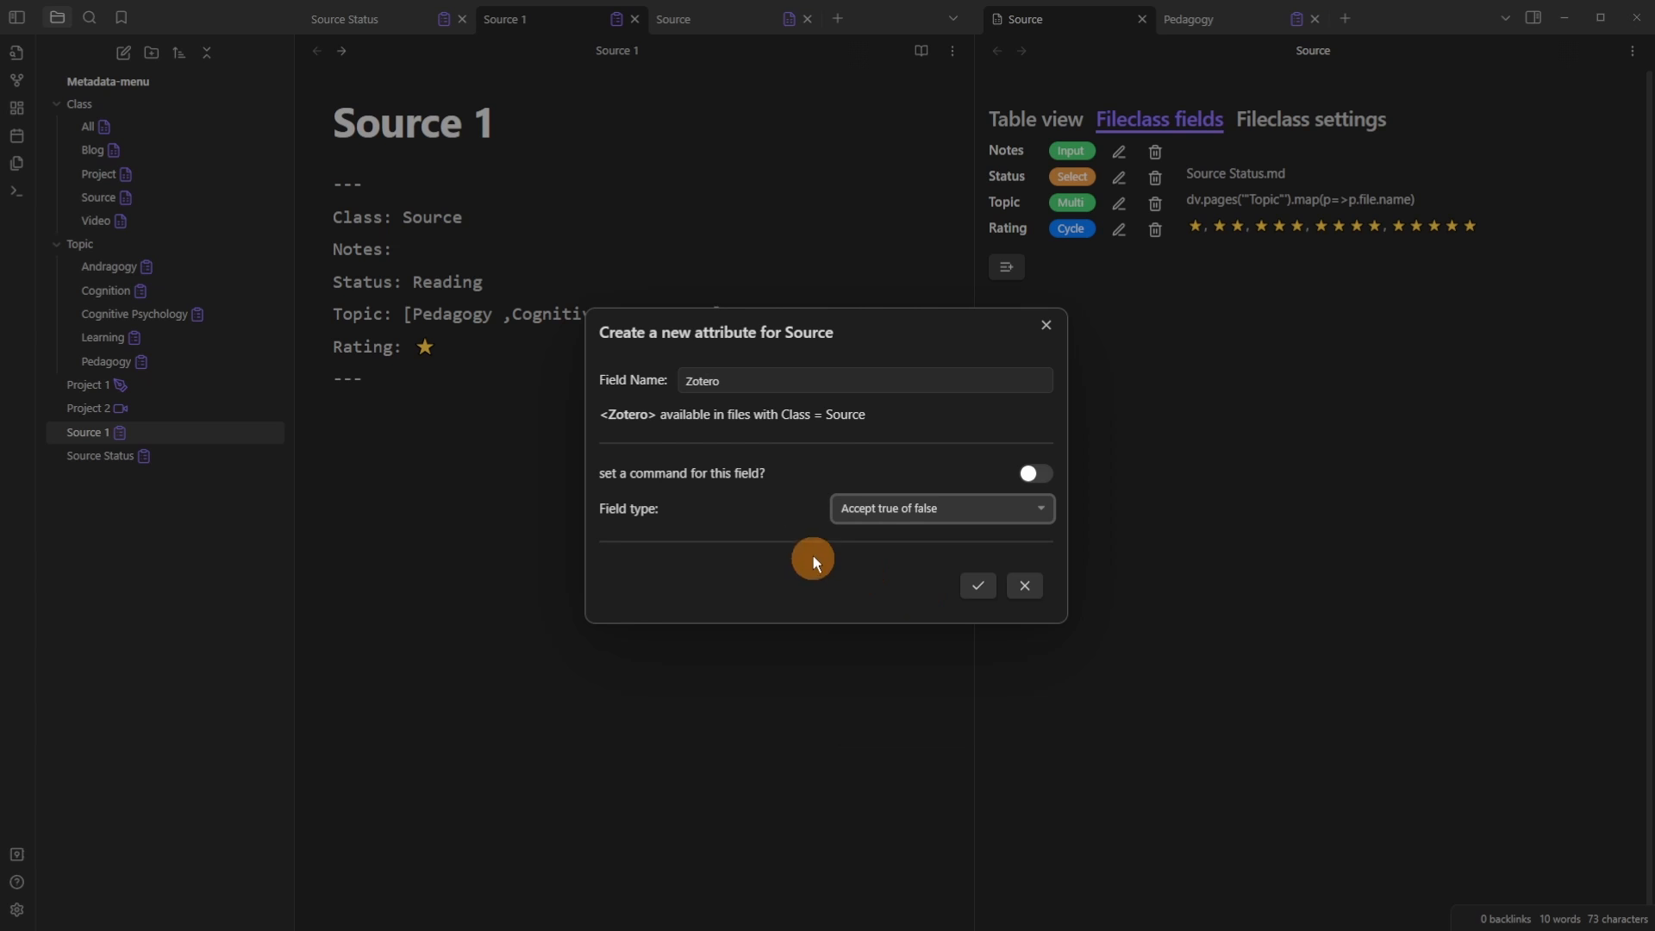
{"action": "left_click", "coordinate": [974, 586]}
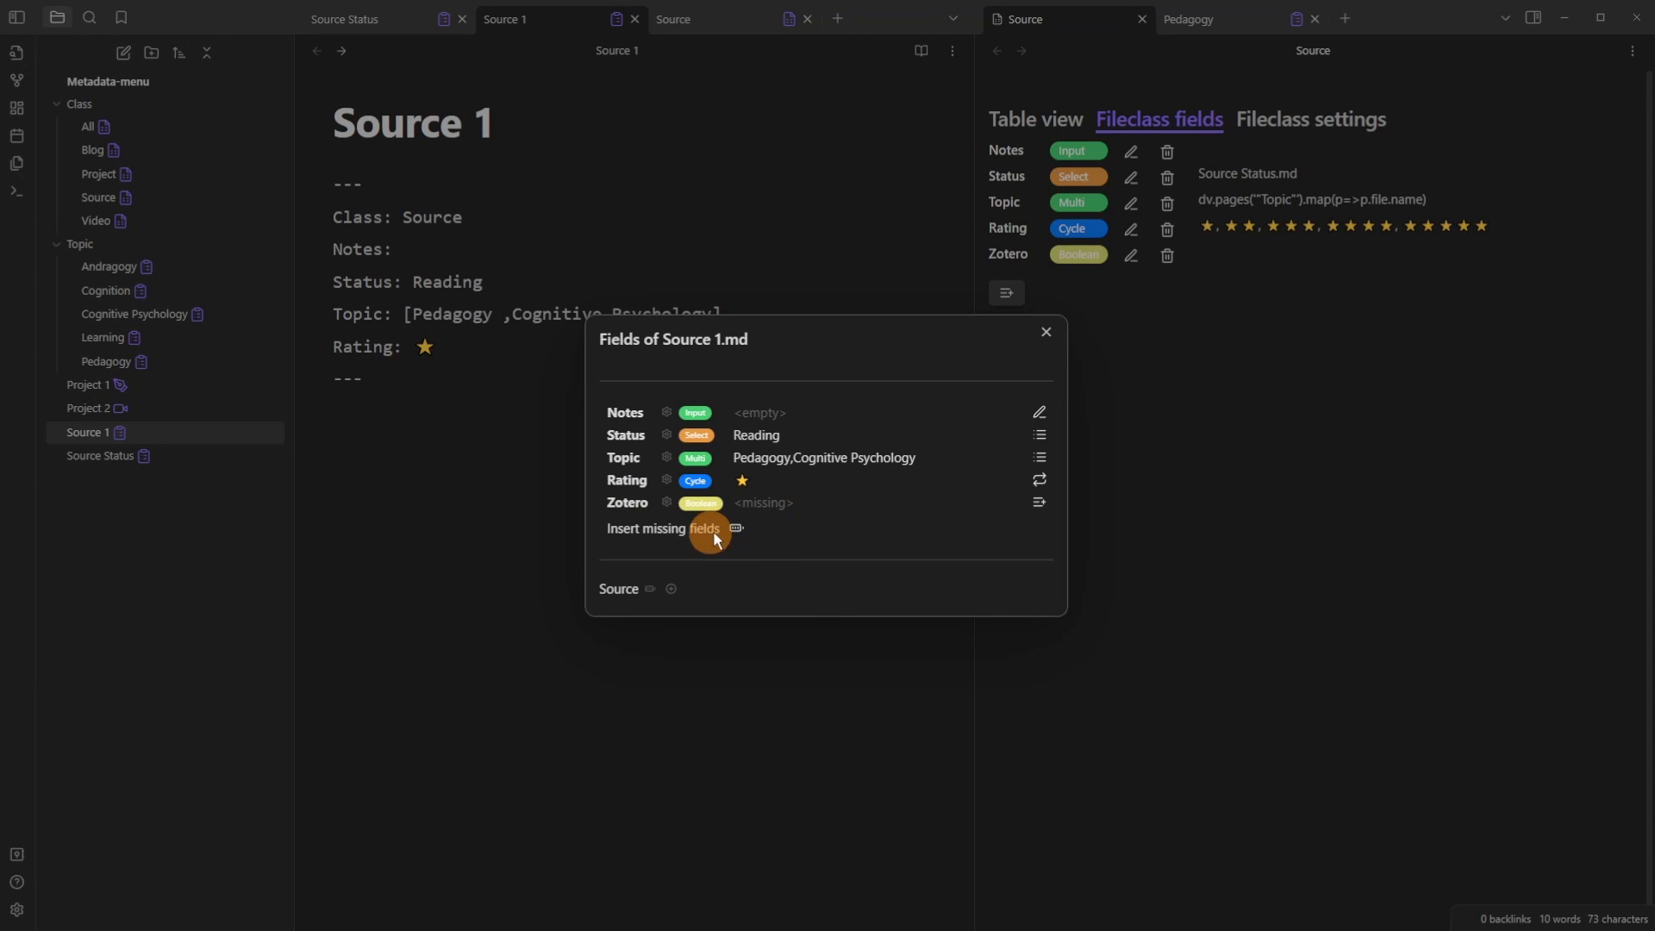
{"action": "left_click", "coordinate": [1039, 500]}
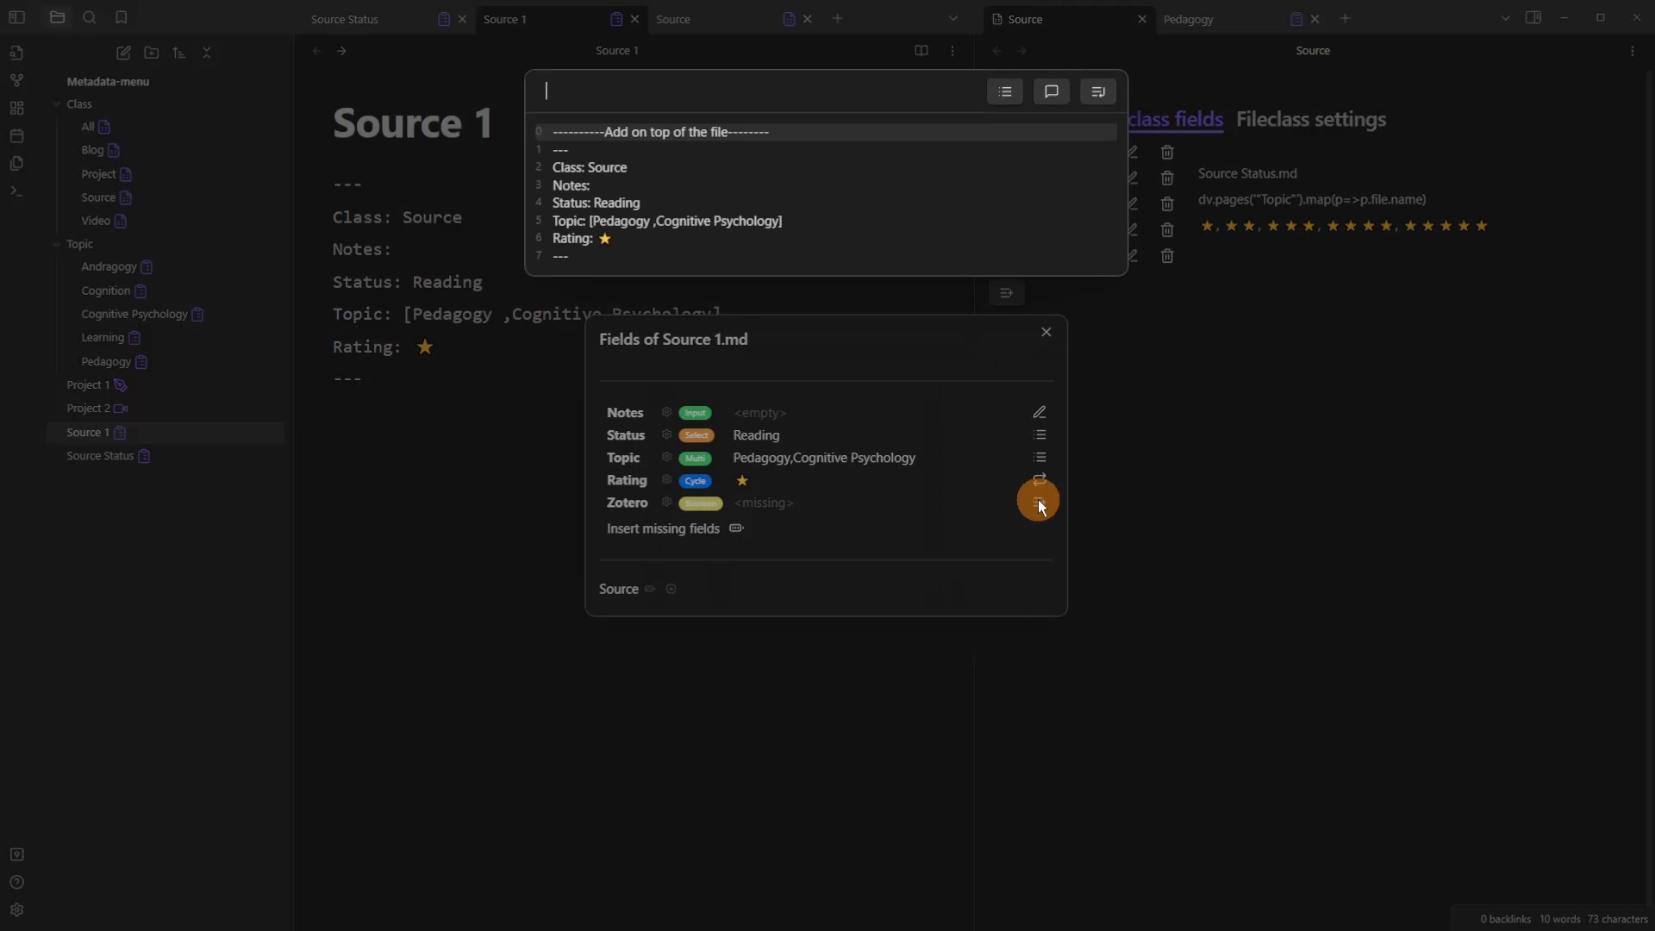
{"action": "left_click", "coordinate": [1098, 91]}
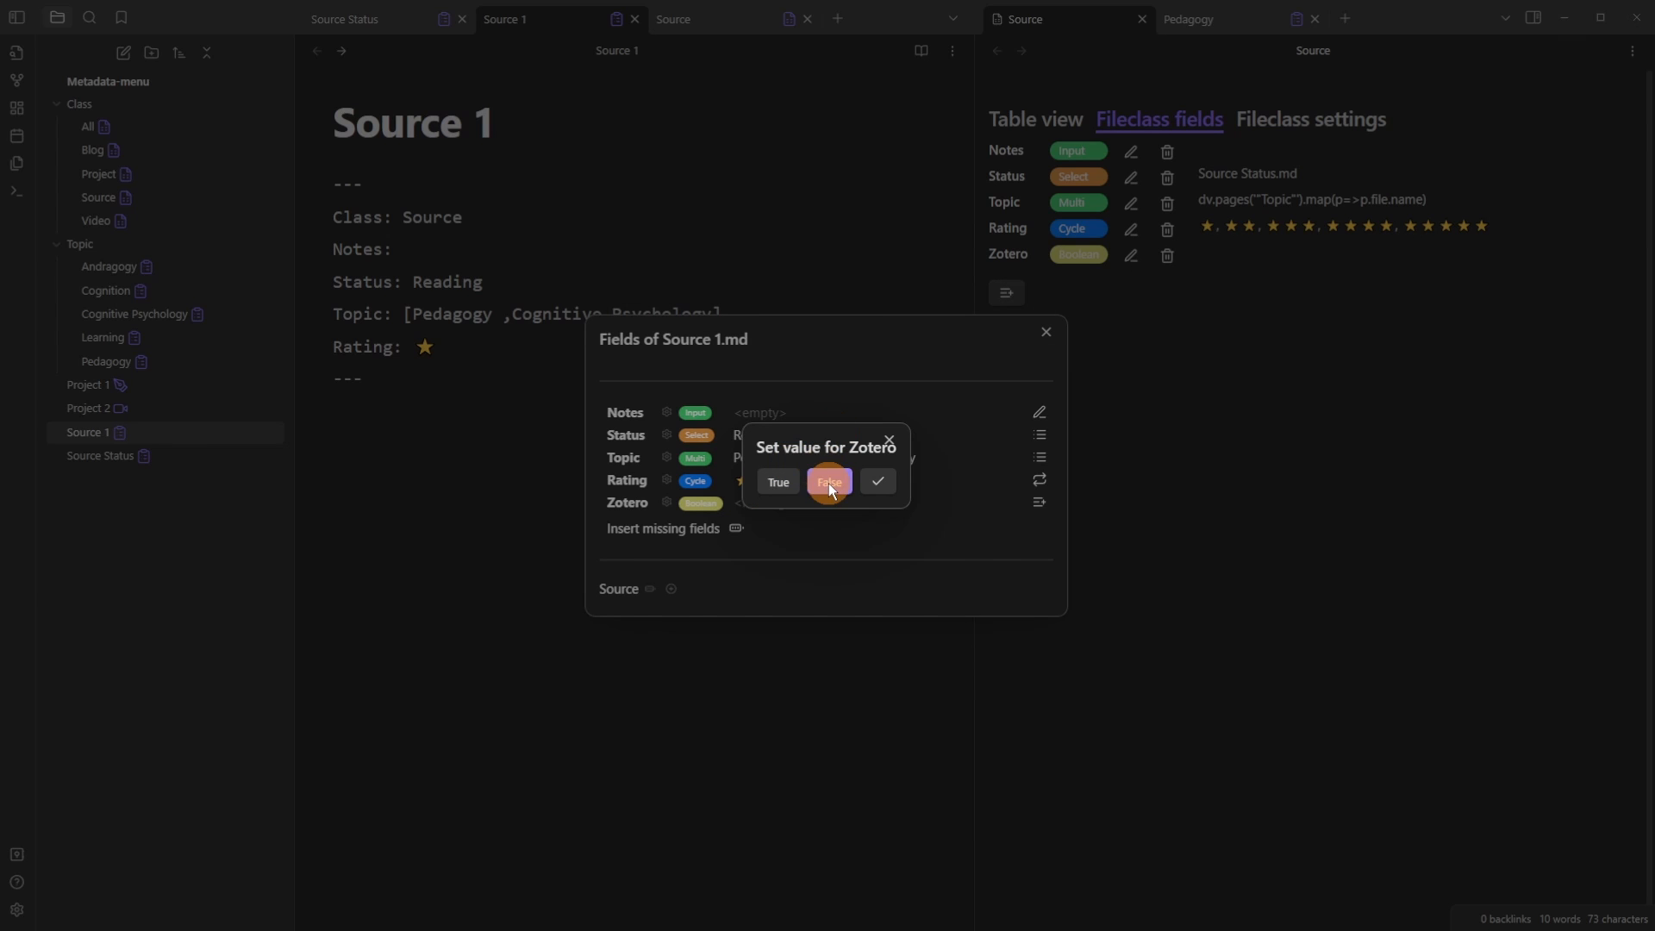
{"action": "left_click", "coordinate": [882, 479]}
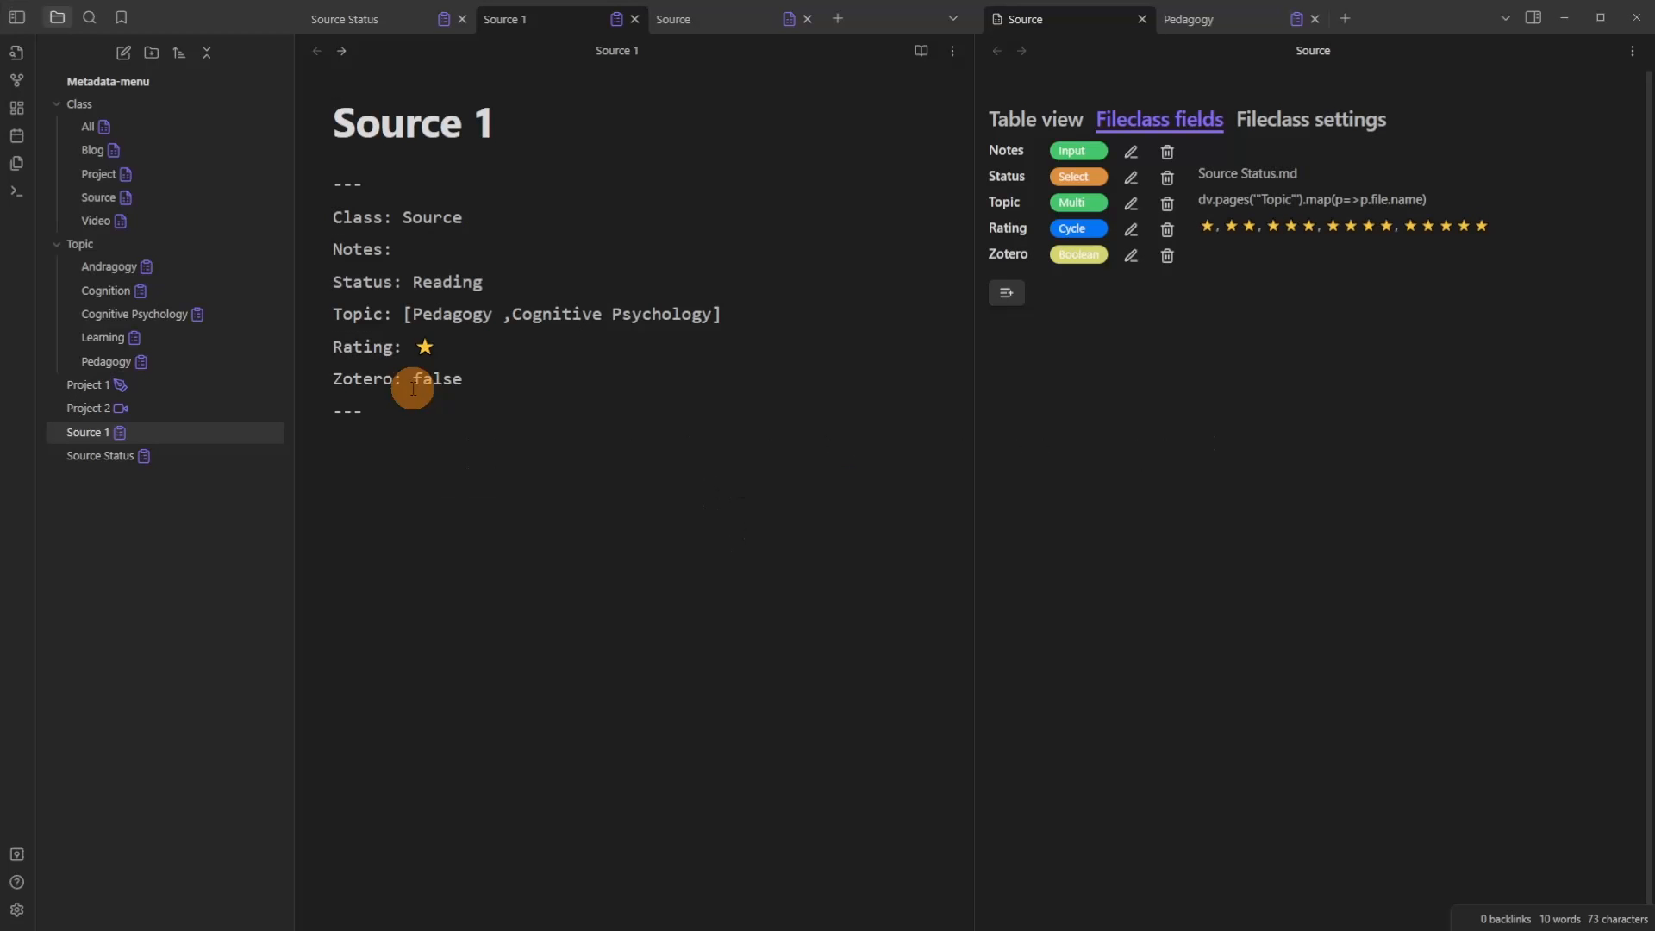
Step: Replace the Zotero value with true directly in Source 1's frontmatter text
{"action": "left_click", "coordinate": [463, 364]}
{"action": "key", "text": "ctrl+BackSpace"}
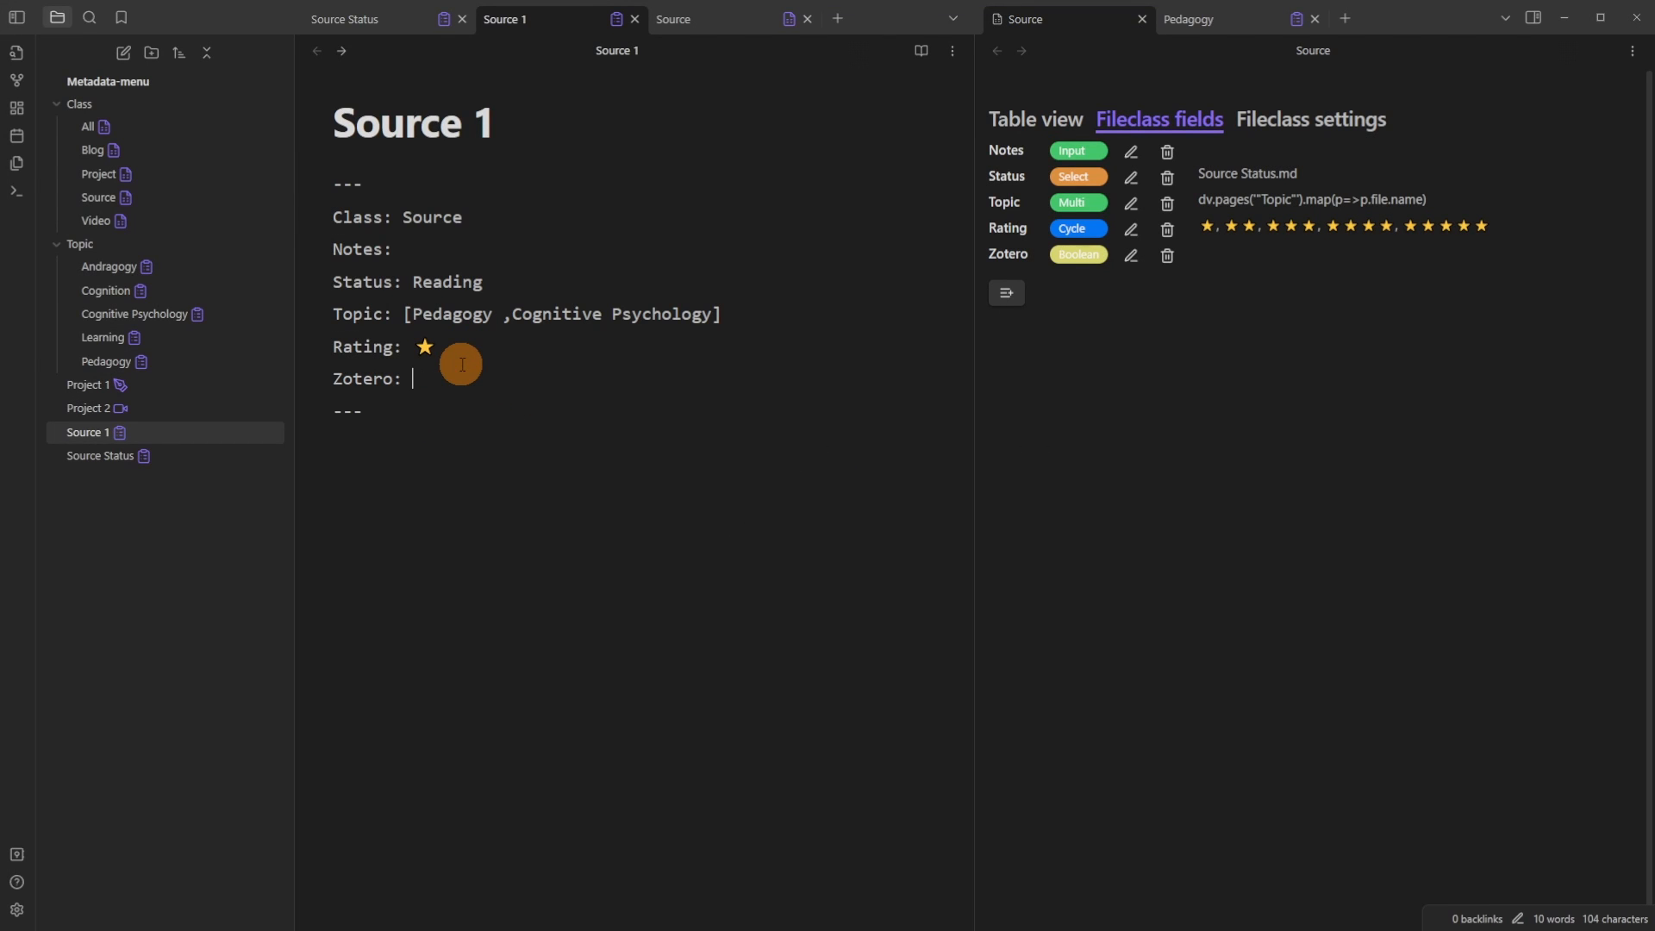
{"action": "type", "text": "true"}
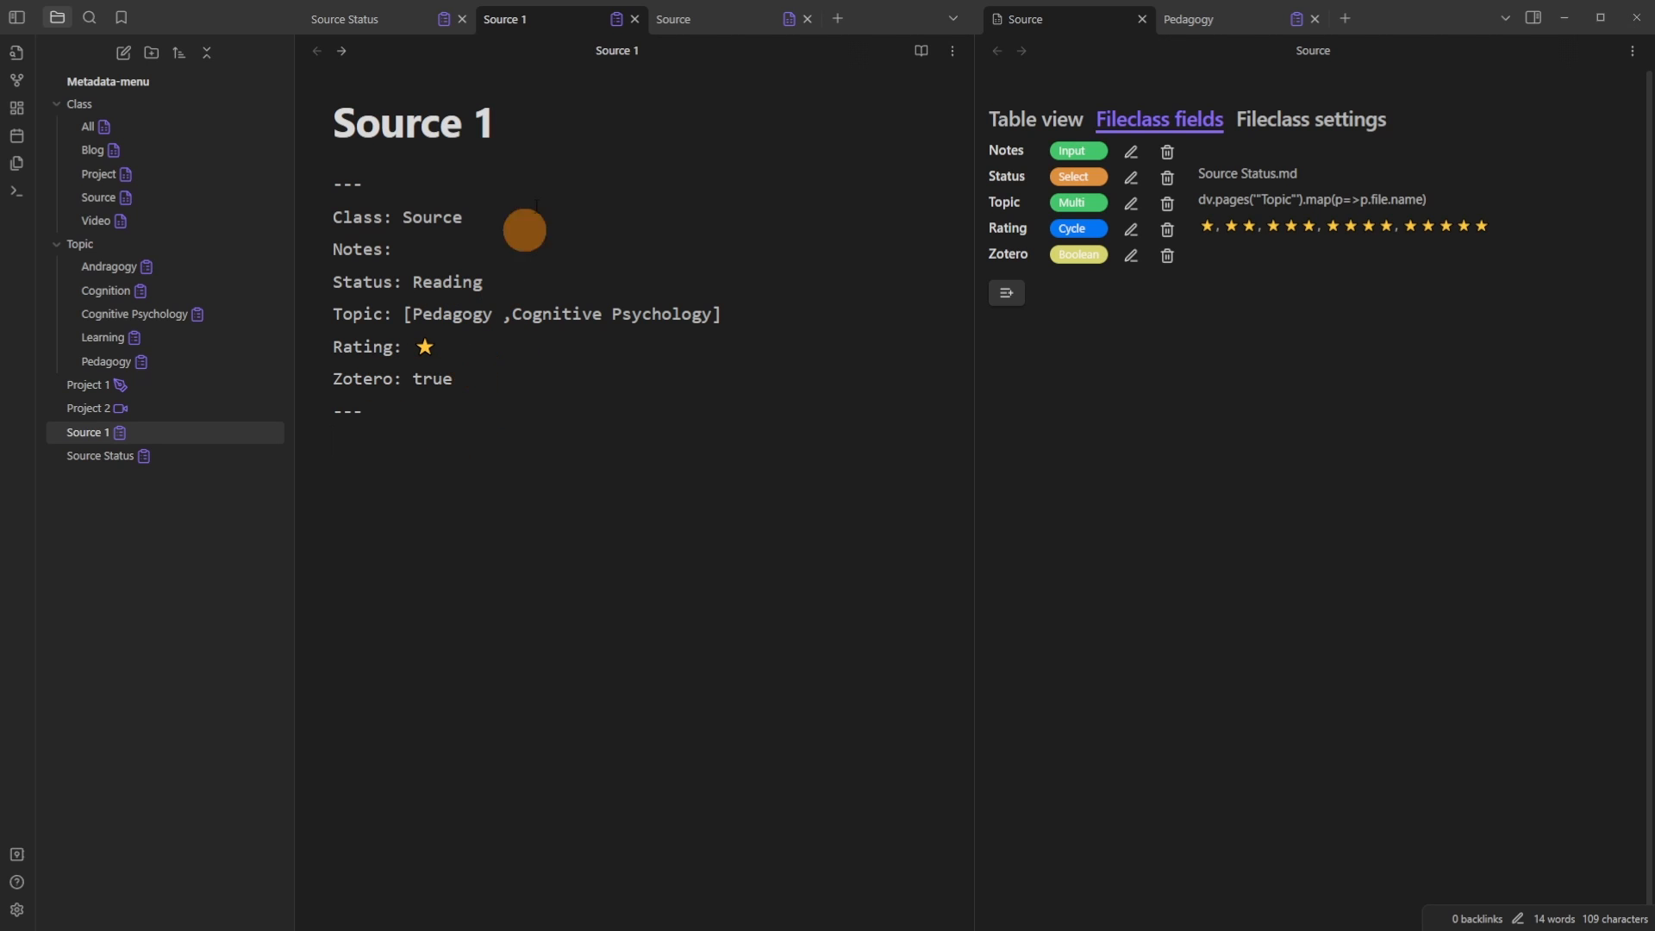
Step: Toggle the Zotero value from the fields dialog of Source 1, ending on false
{"action": "left_click", "coordinate": [617, 21]}
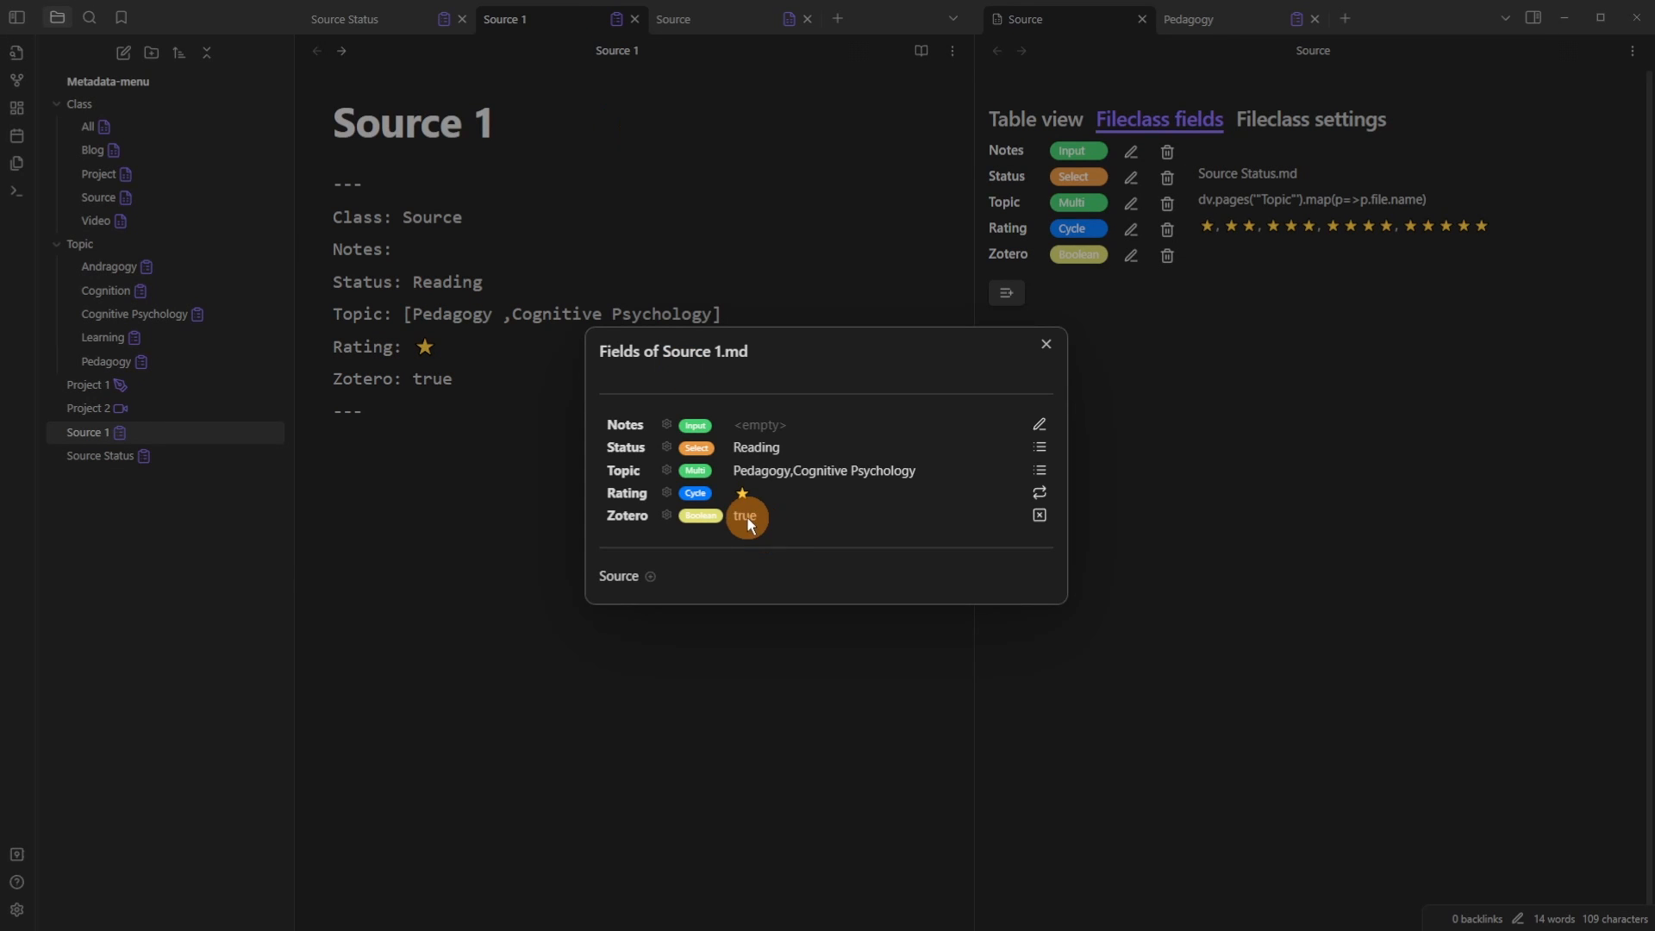
{"action": "left_click", "coordinate": [1040, 516]}
{"action": "left_click", "coordinate": [1043, 520]}
{"action": "left_click", "coordinate": [1038, 518]}
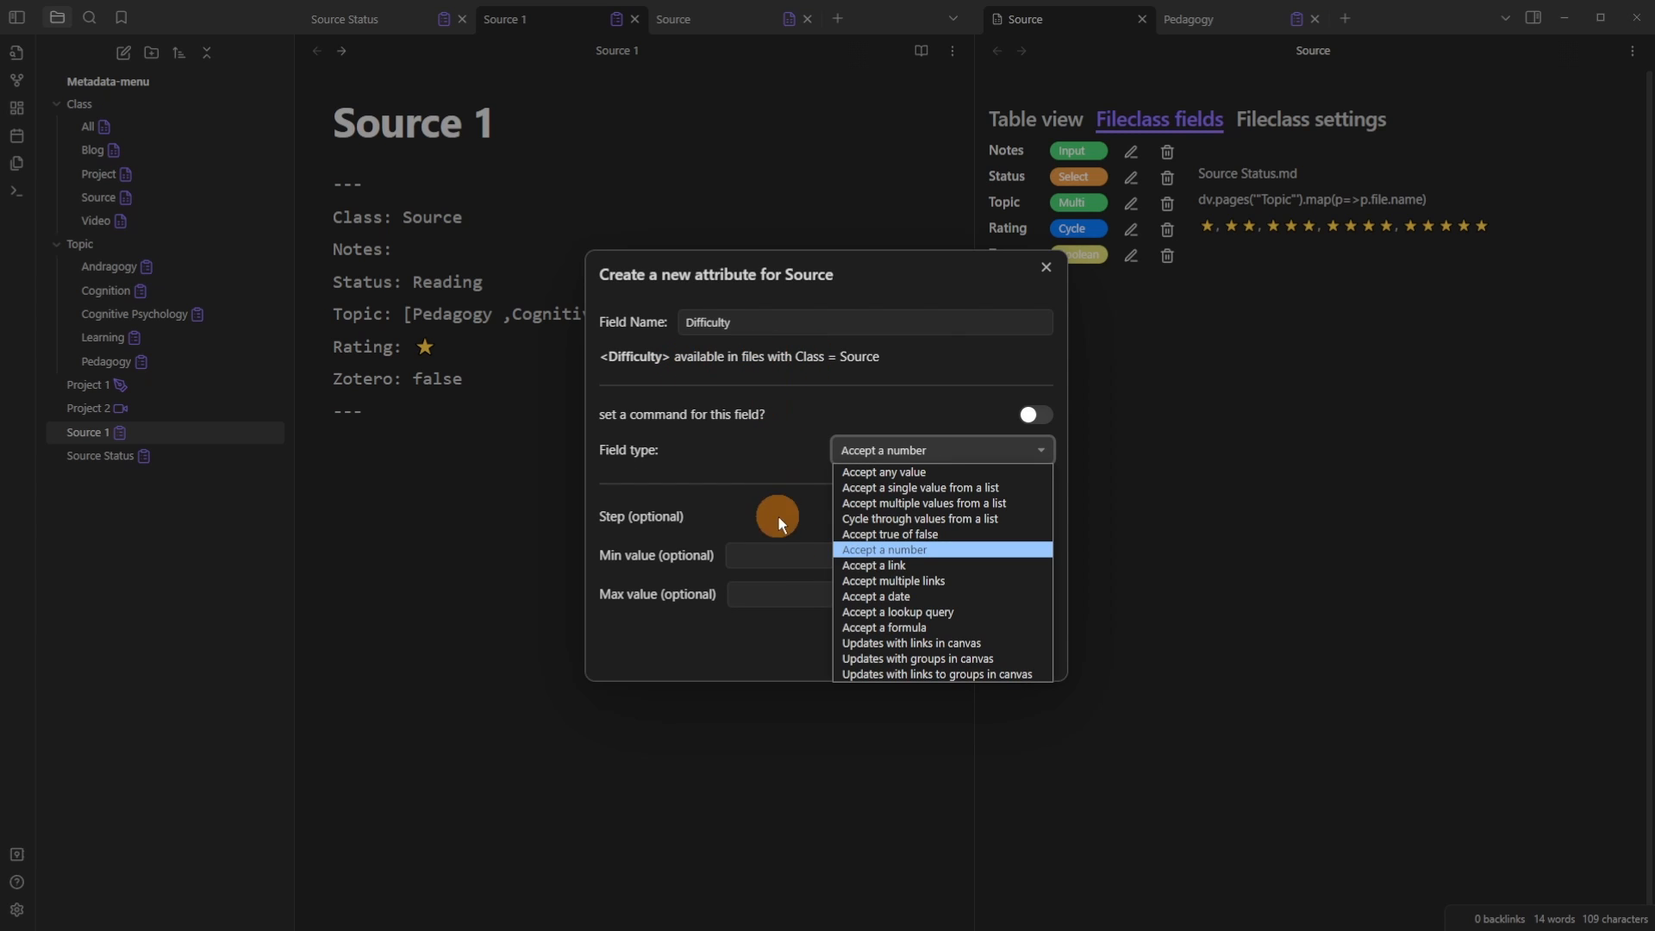
Step: Create a Difficulty field for the Source class that accepts a number, with step 5, minimum 0 and maximum 100
{"action": "left_click", "coordinate": [888, 550]}
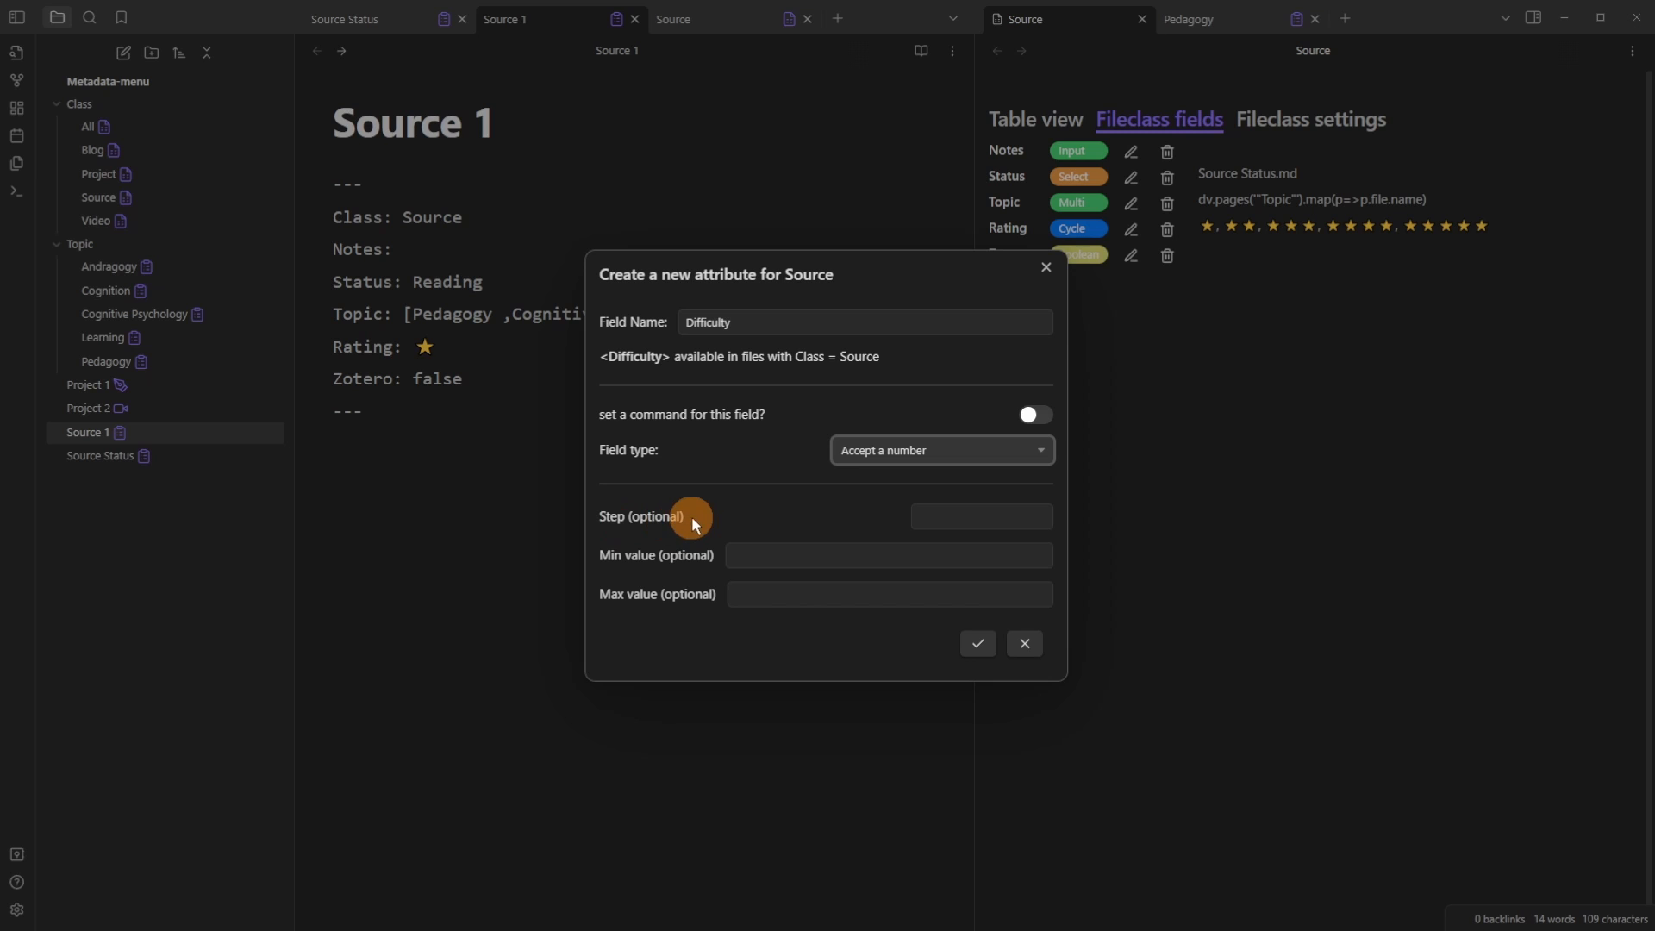
{"action": "left_click", "coordinate": [970, 514]}
{"action": "type", "text": "5"}
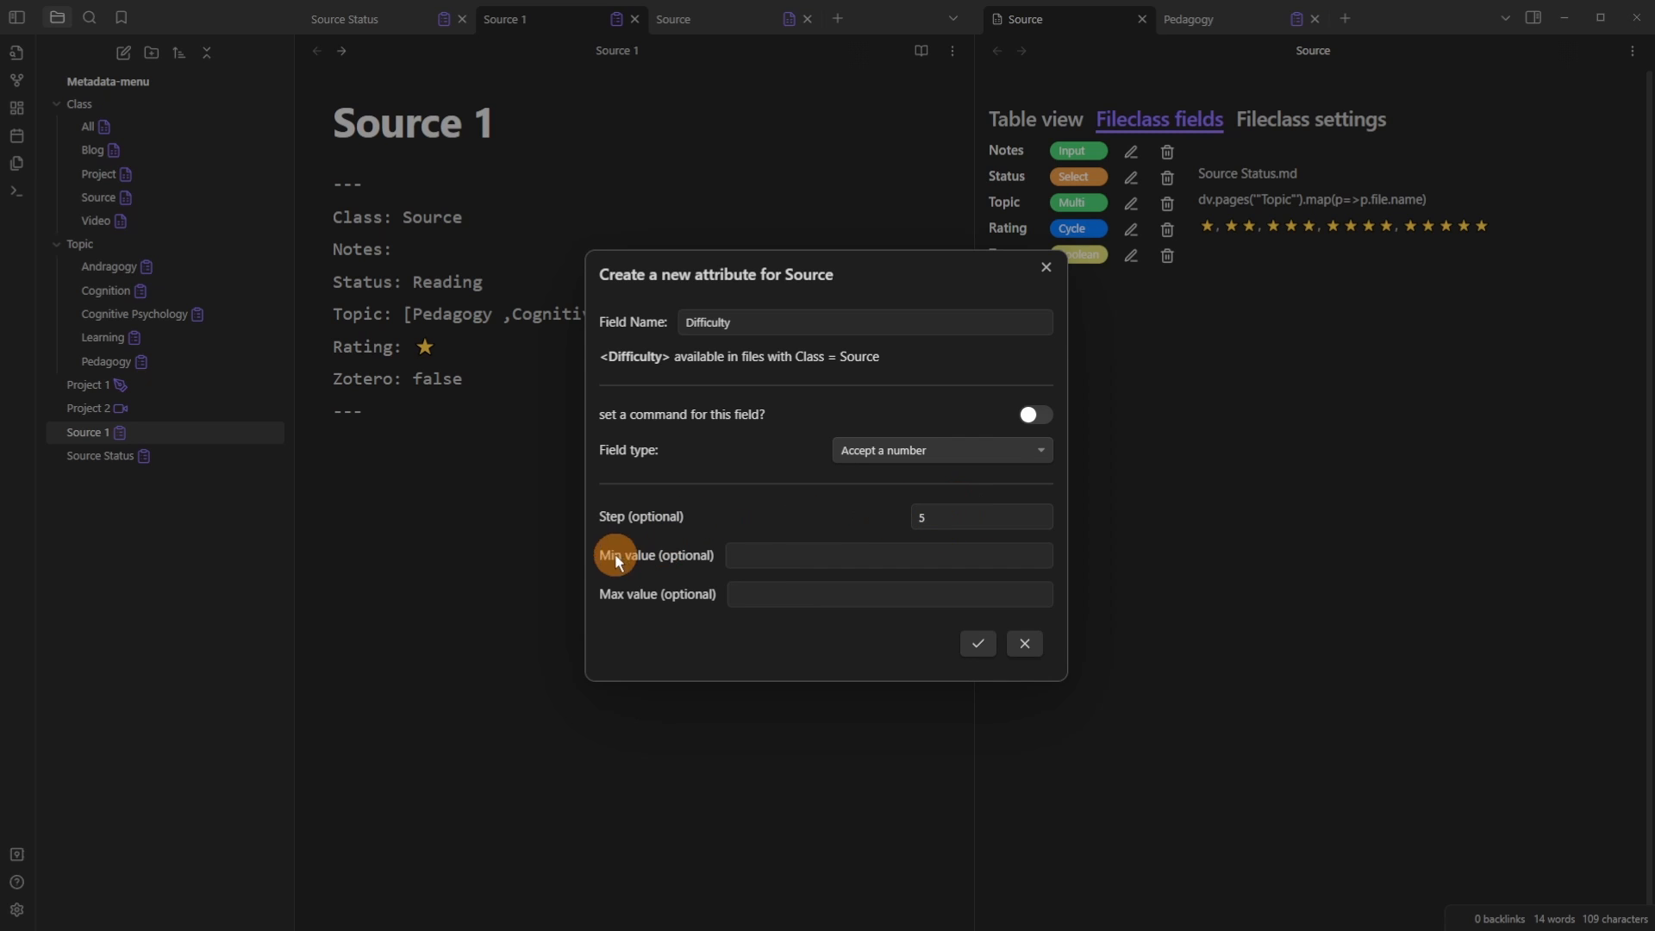
{"action": "left_click", "coordinate": [768, 555]}
{"action": "type", "text": "0"}
{"action": "left_click", "coordinate": [768, 594]}
{"action": "type", "text": "100"}
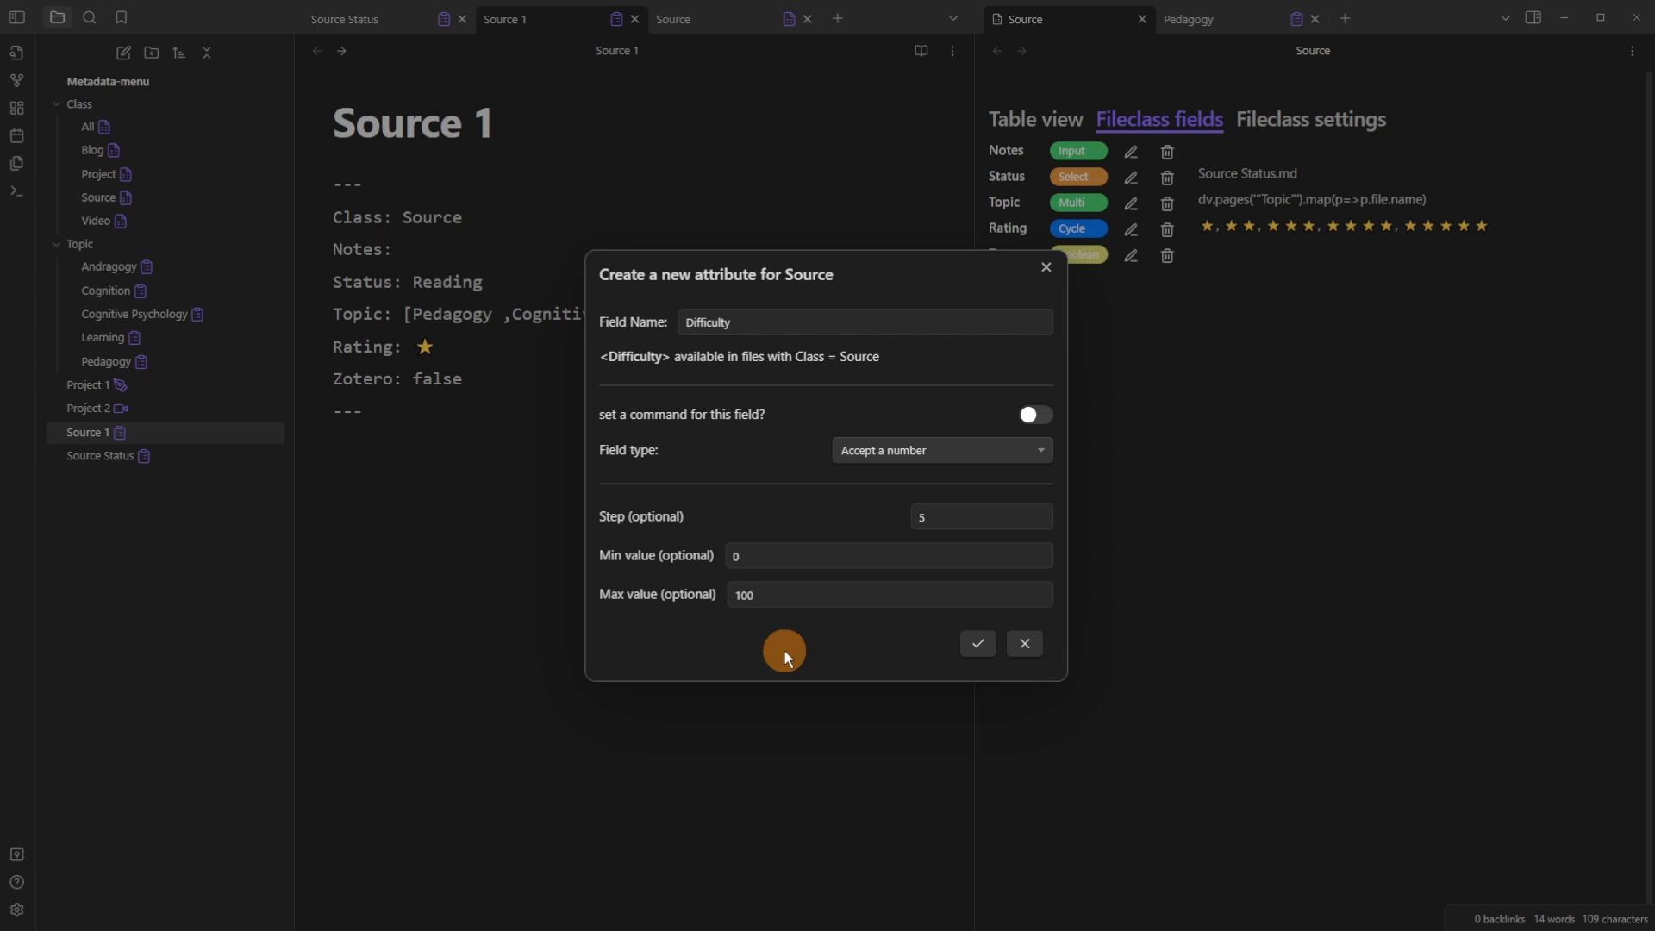
{"action": "left_click", "coordinate": [980, 643]}
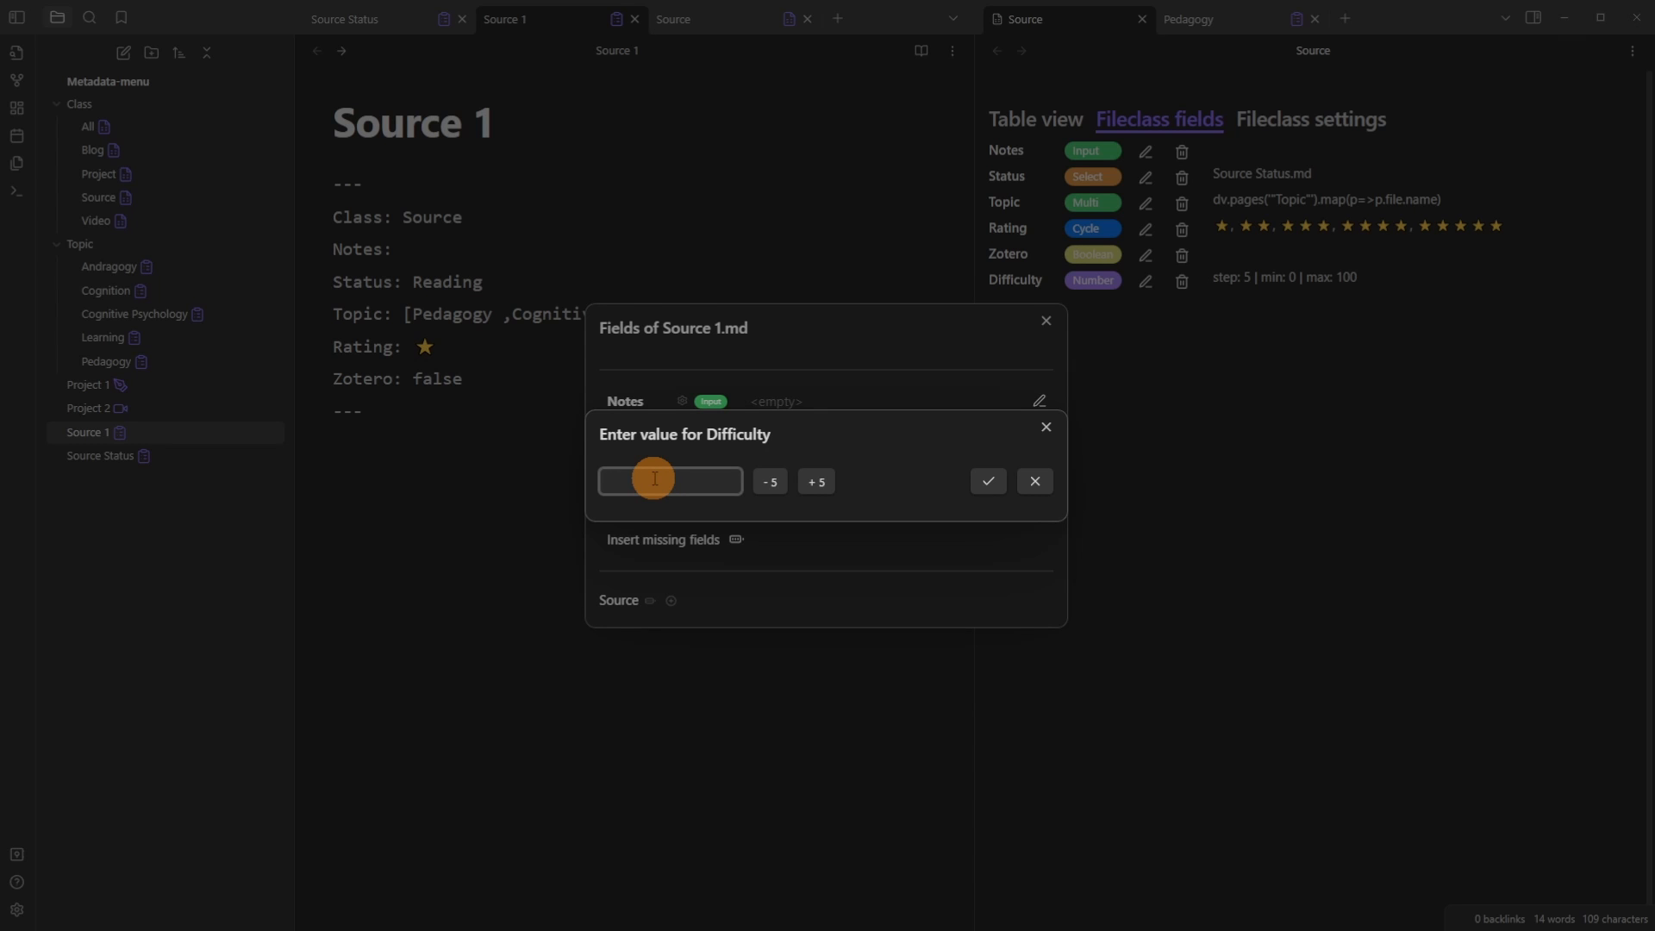
Step: Enter 10 as Source 1's Difficulty, try the 5-point steps, and adjust the saved value from the fields dialog, ending on 10
{"action": "type", "text": "10"}
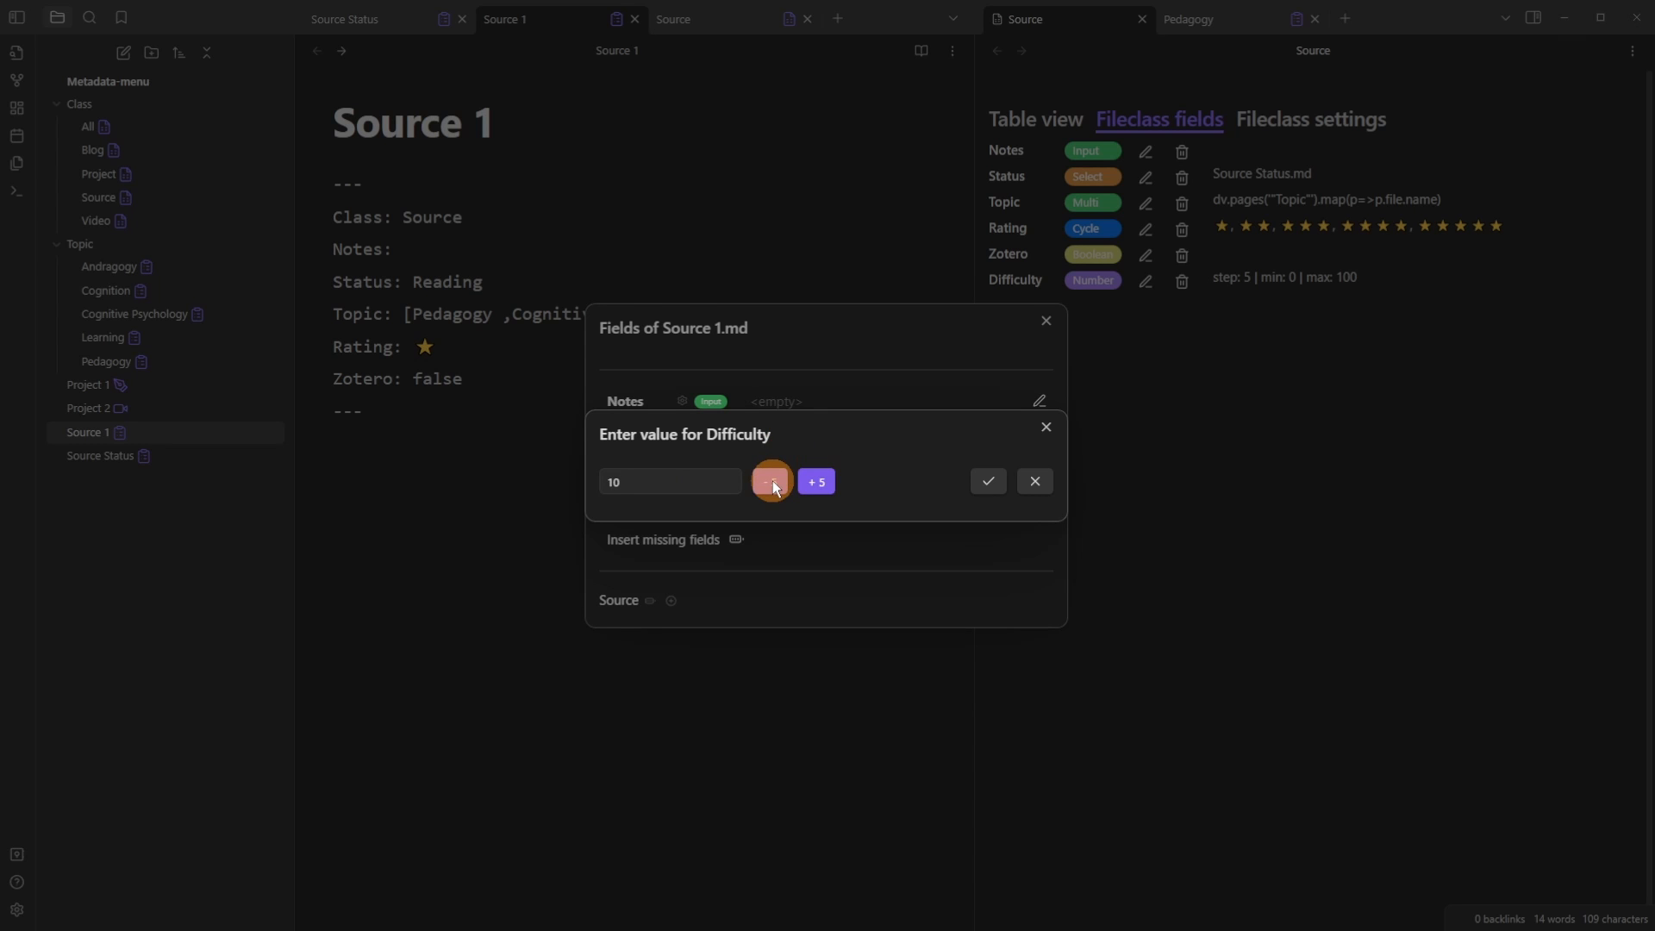
{"action": "left_click", "coordinate": [815, 480]}
{"action": "left_click", "coordinate": [989, 481]}
{"action": "left_click", "coordinate": [986, 525]}
{"action": "left_click", "coordinate": [1013, 527]}
{"action": "left_click", "coordinate": [1040, 527]}
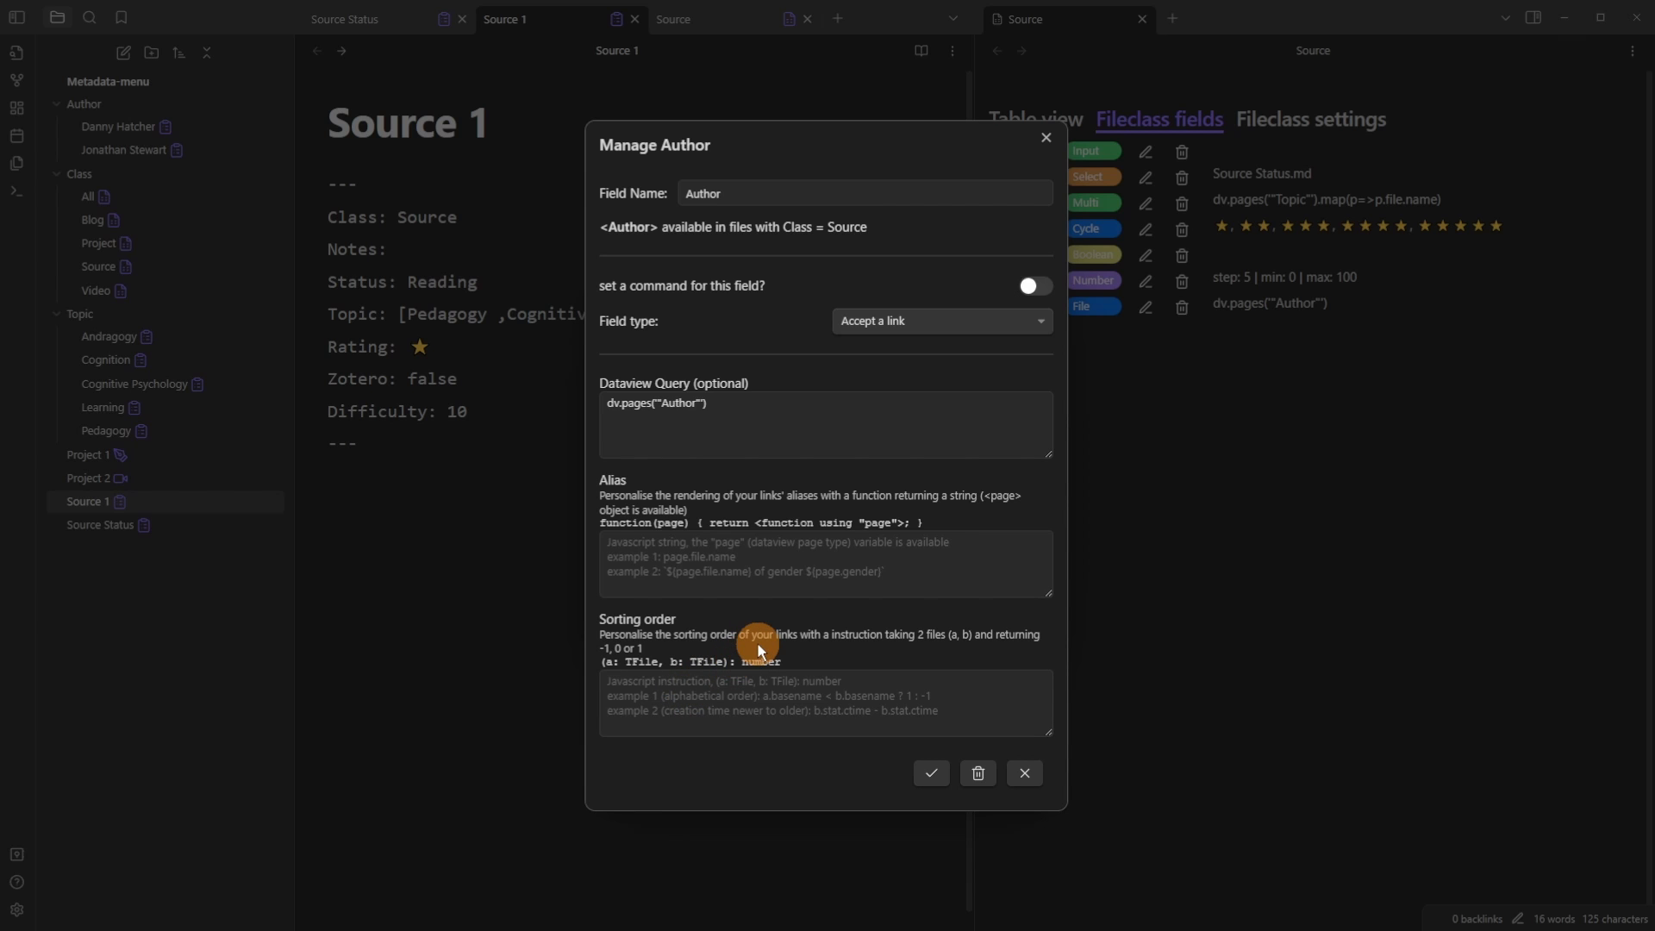
Step: Save the Author link field with the query dv.pages('"Author"') and insert it directly below Source 1's frontmatter, linked to the second listed author
{"action": "left_click", "coordinate": [933, 778]}
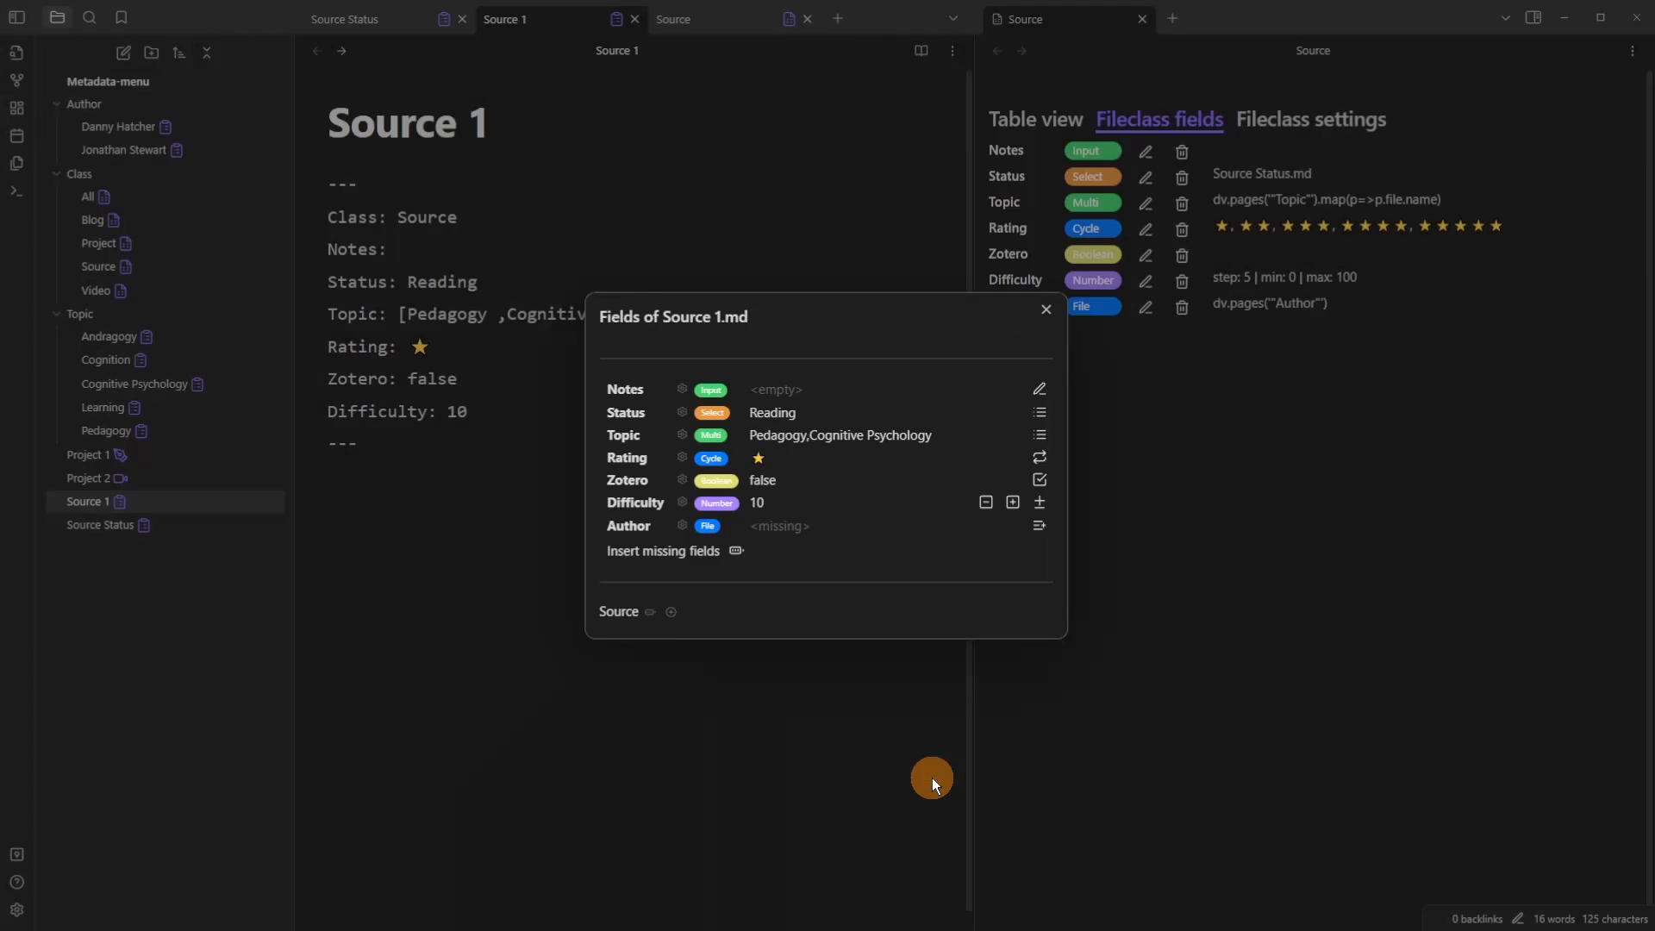
{"action": "left_click", "coordinate": [1038, 527]}
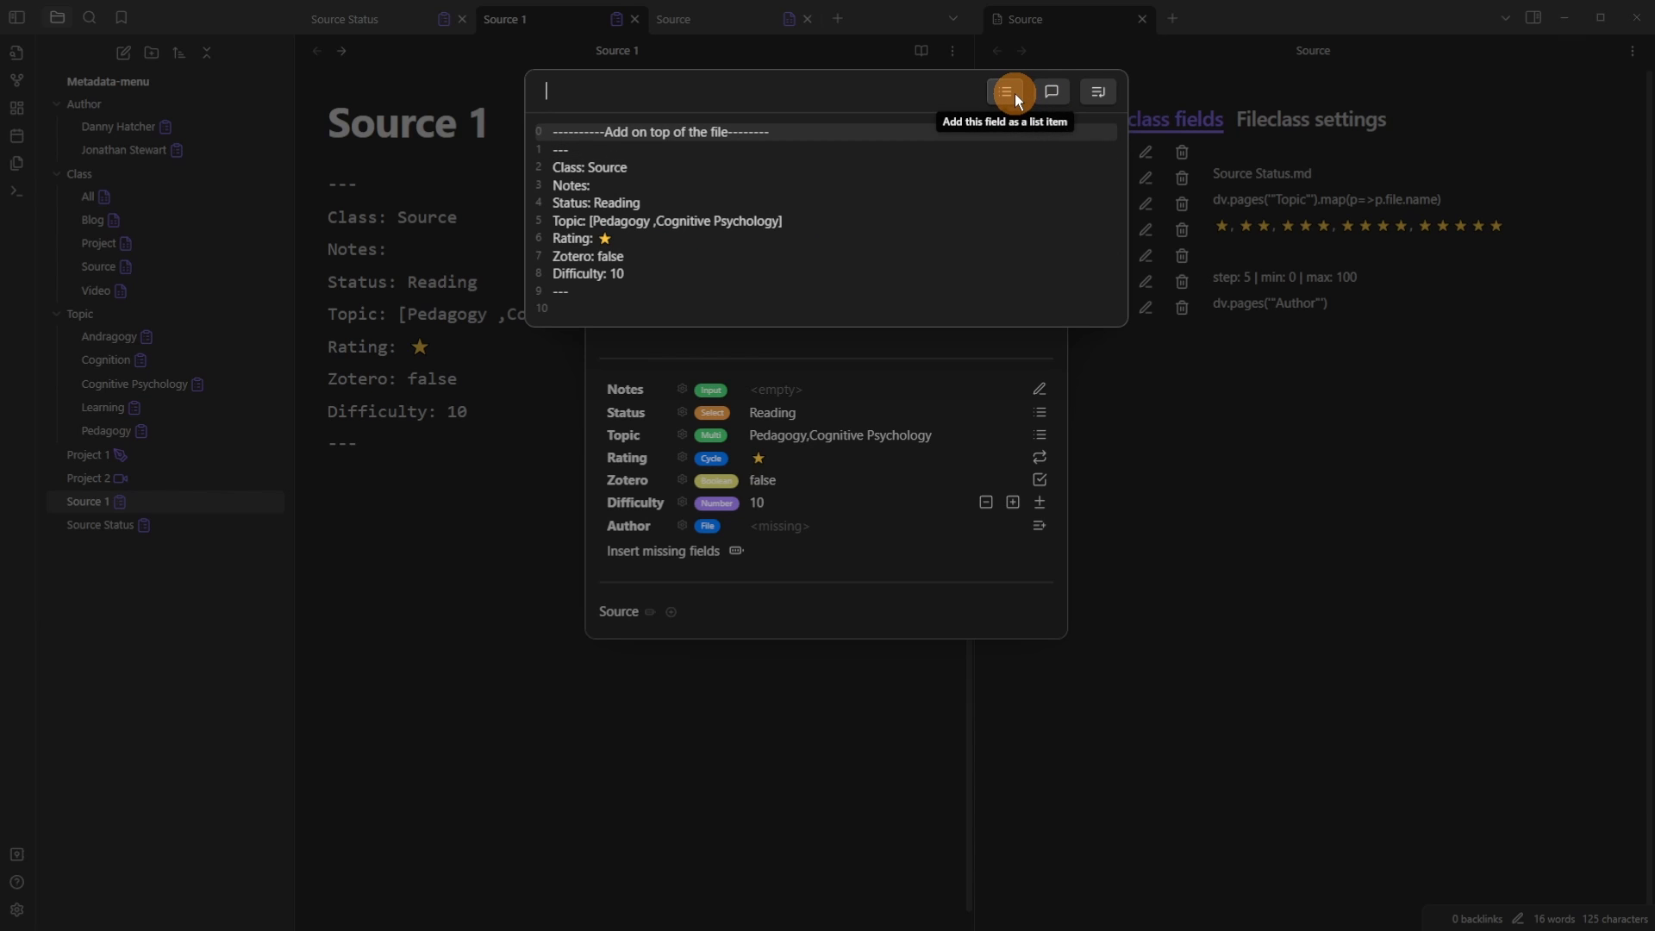
{"action": "left_click", "coordinate": [631, 309]}
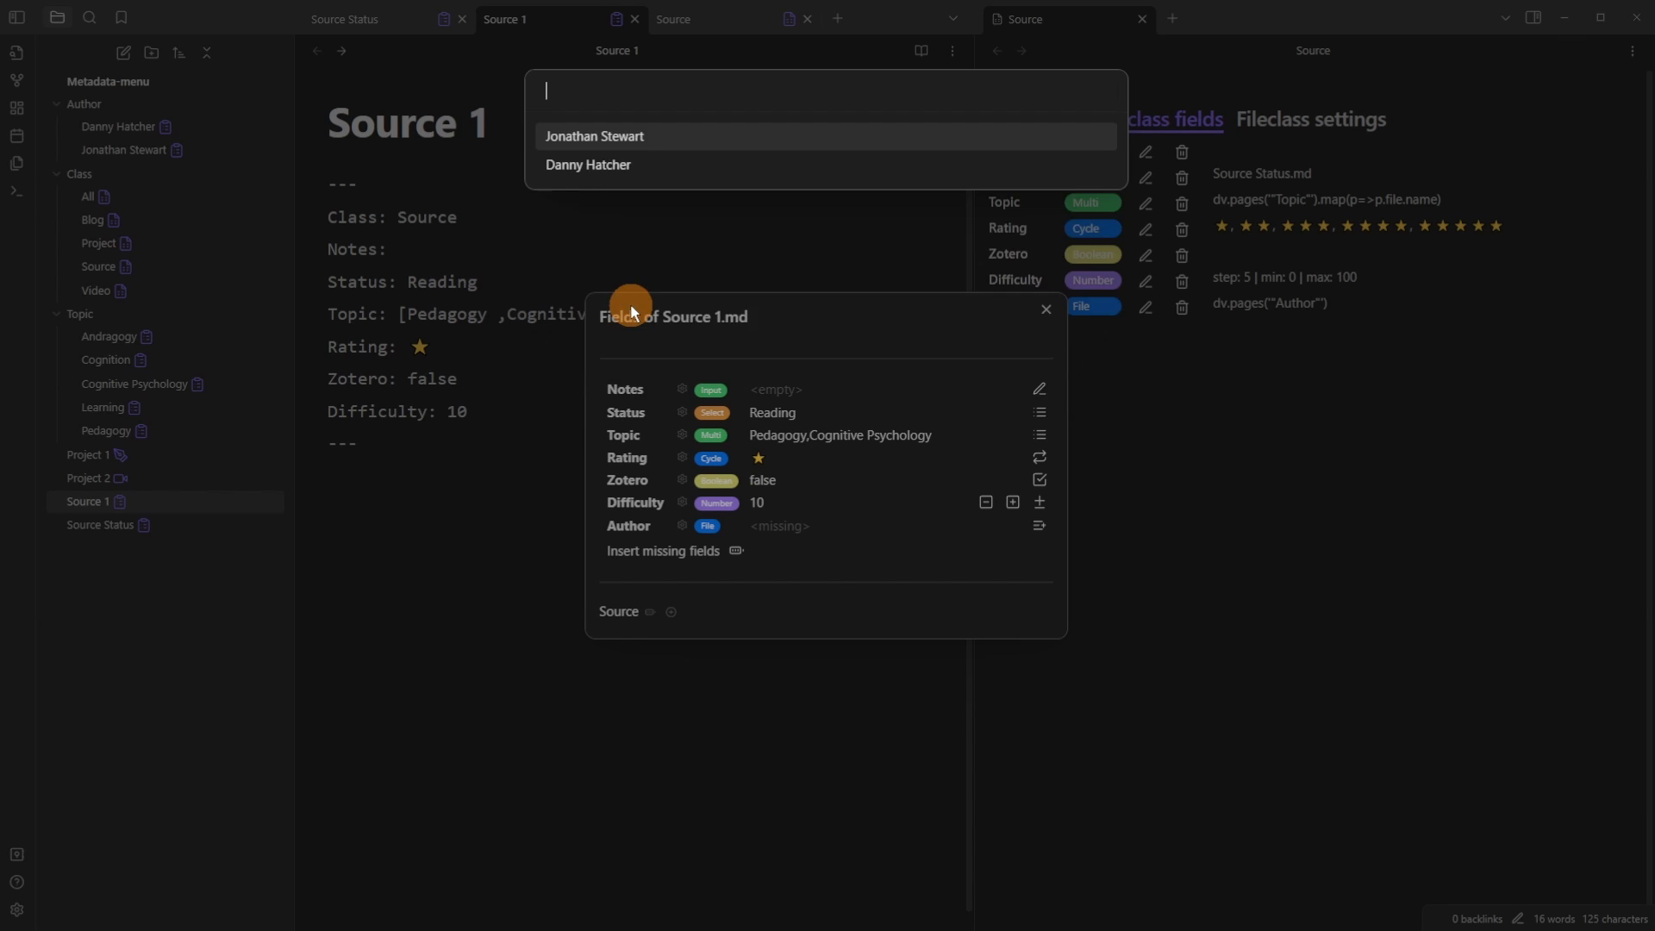
{"action": "left_click", "coordinate": [641, 169]}
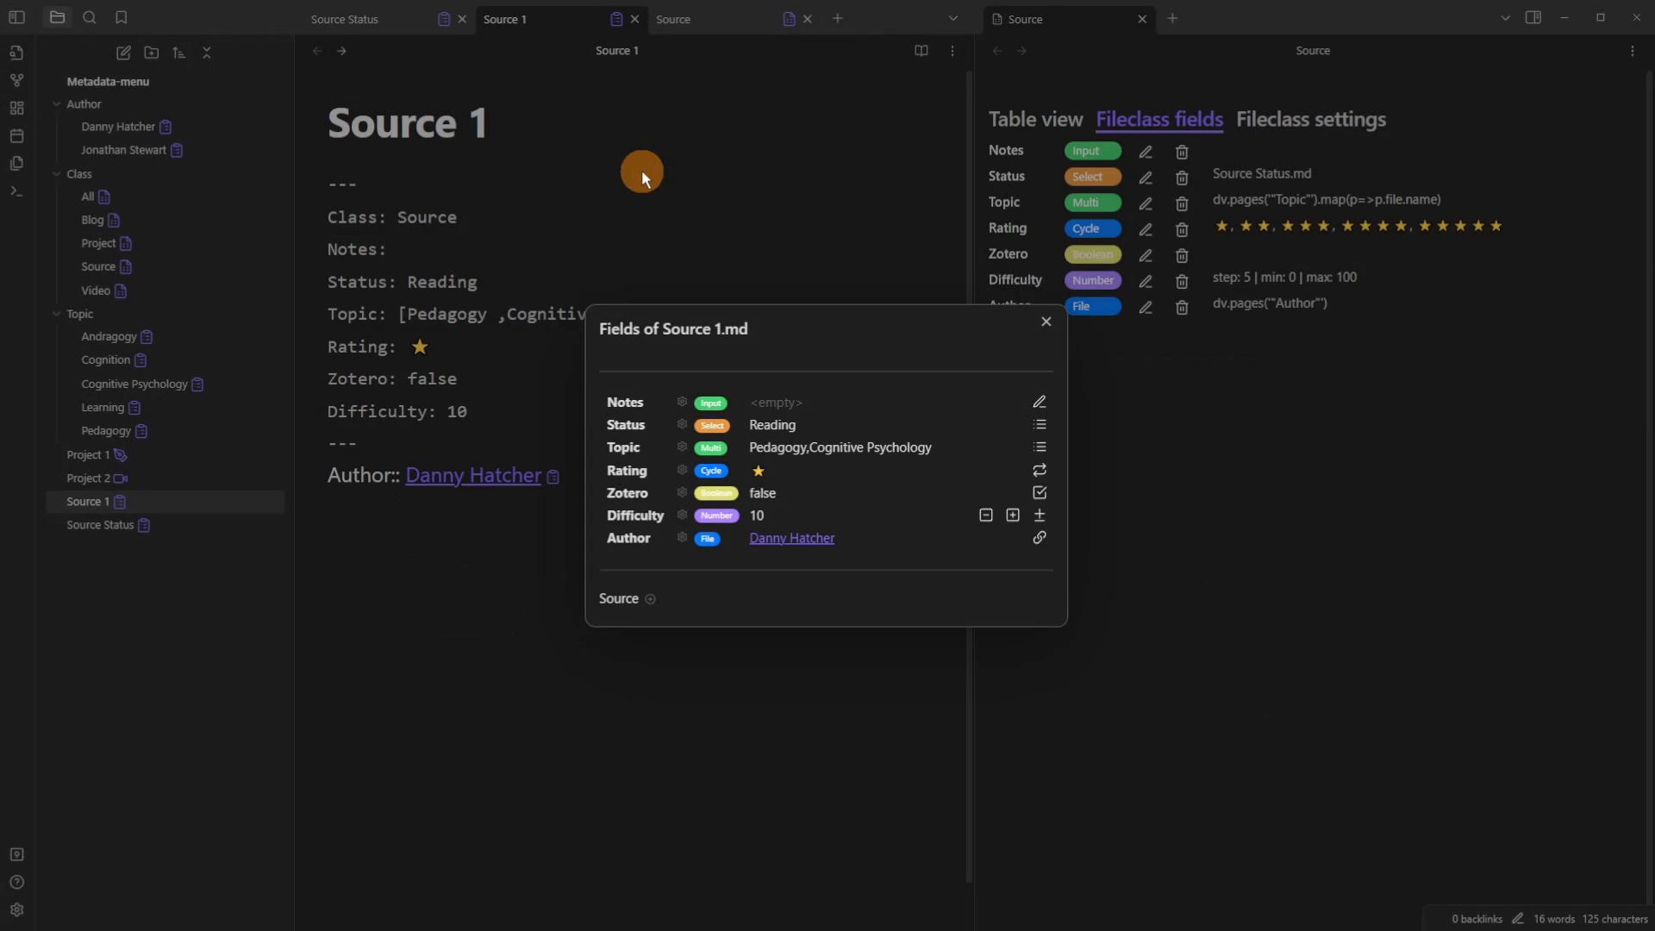
{"action": "left_click", "coordinate": [641, 169]}
{"action": "left_click", "coordinate": [354, 475]}
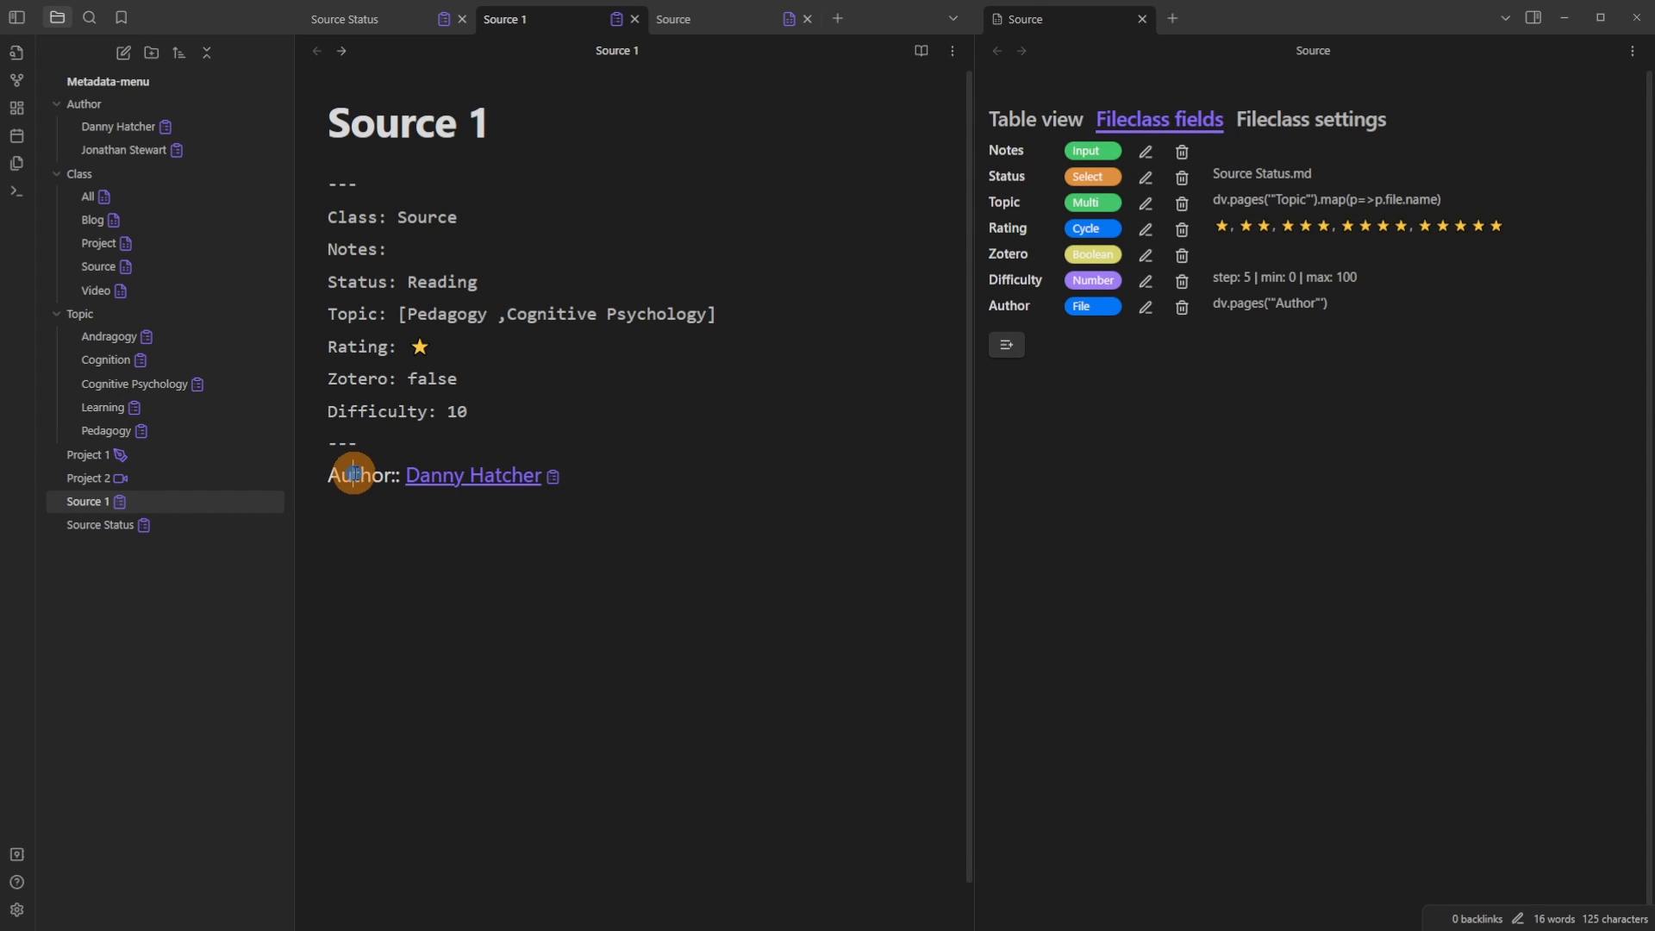
Step: Add about ten blank lines below the Author entry in Source 1 and delete the Author line
{"action": "left_click", "coordinate": [647, 476]}
{"action": "key", "text": "Return"}
{"action": "key", "text": "Return"}
{"action": "key", "text": "Return"}
{"action": "key", "text": "Return"}
{"action": "key", "text": "Return"}
{"action": "key", "text": "Return"}
{"action": "key", "text": "Return"}
{"action": "key", "text": "Return"}
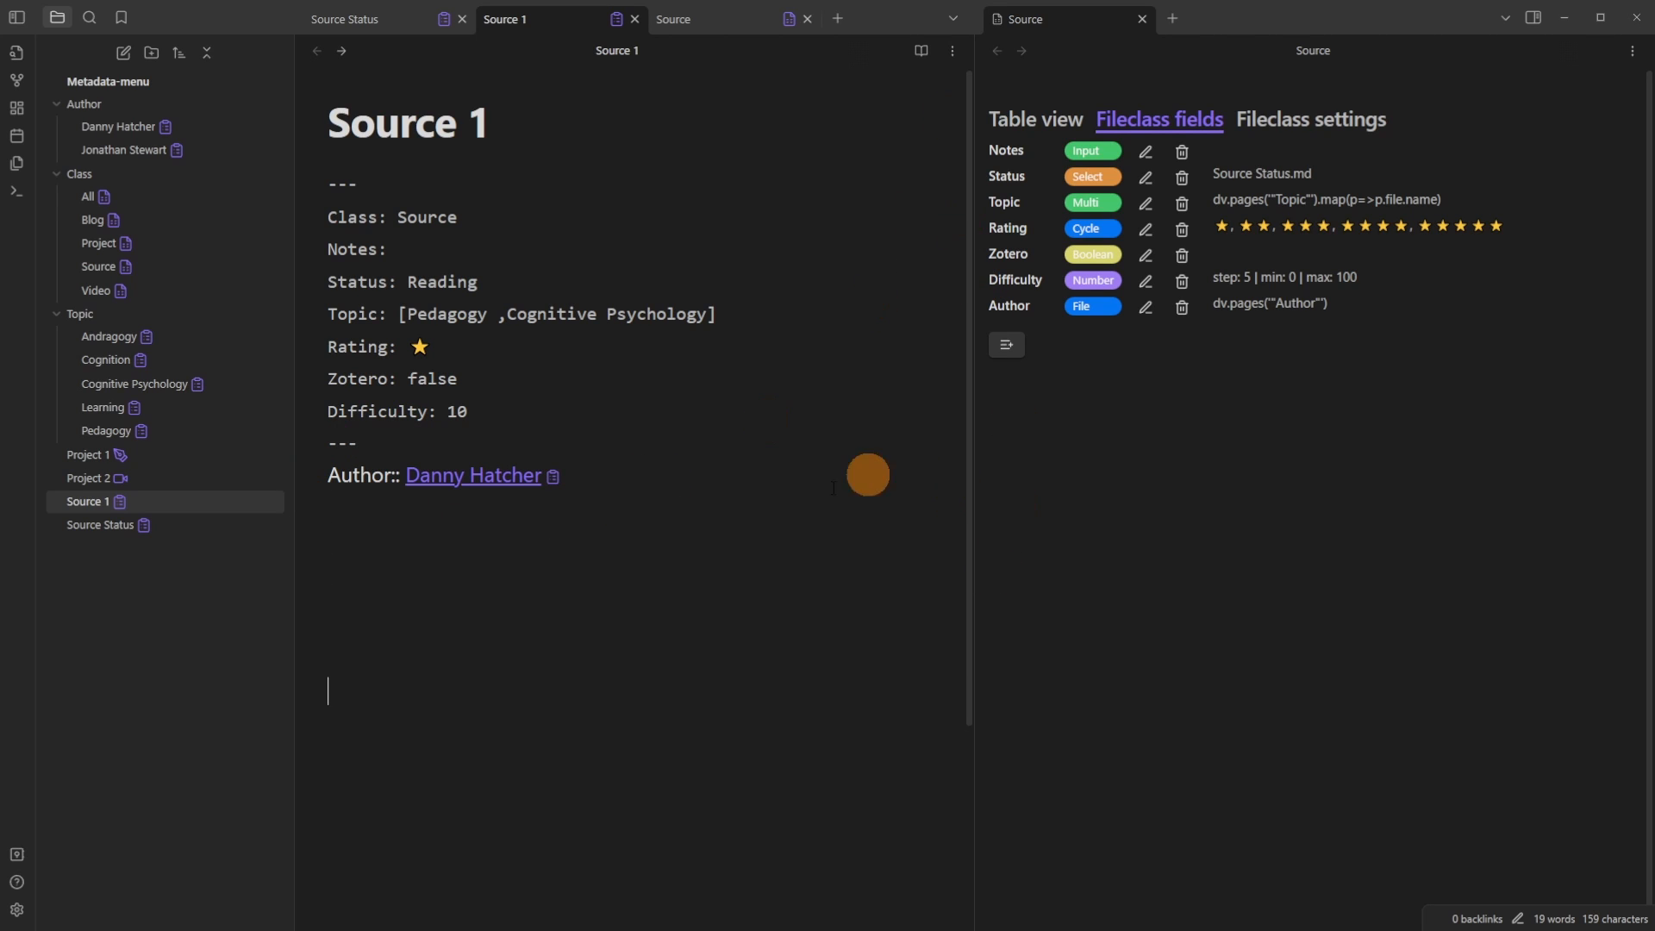
{"action": "key", "text": "Return"}
{"action": "key", "text": "Return"}
{"action": "scroll", "coordinate": [677, 591], "scroll_direction": "down", "scroll_amount": 2}
{"action": "scroll", "coordinate": [677, 590], "scroll_direction": "up", "scroll_amount": 2}
{"action": "left_click", "coordinate": [554, 491]}
{"action": "key", "text": "ctrl+d"}
Step: Insert the missing Author field on line 14 of Source 1, linked to the second listed author
{"action": "key", "text": "alt+m"}
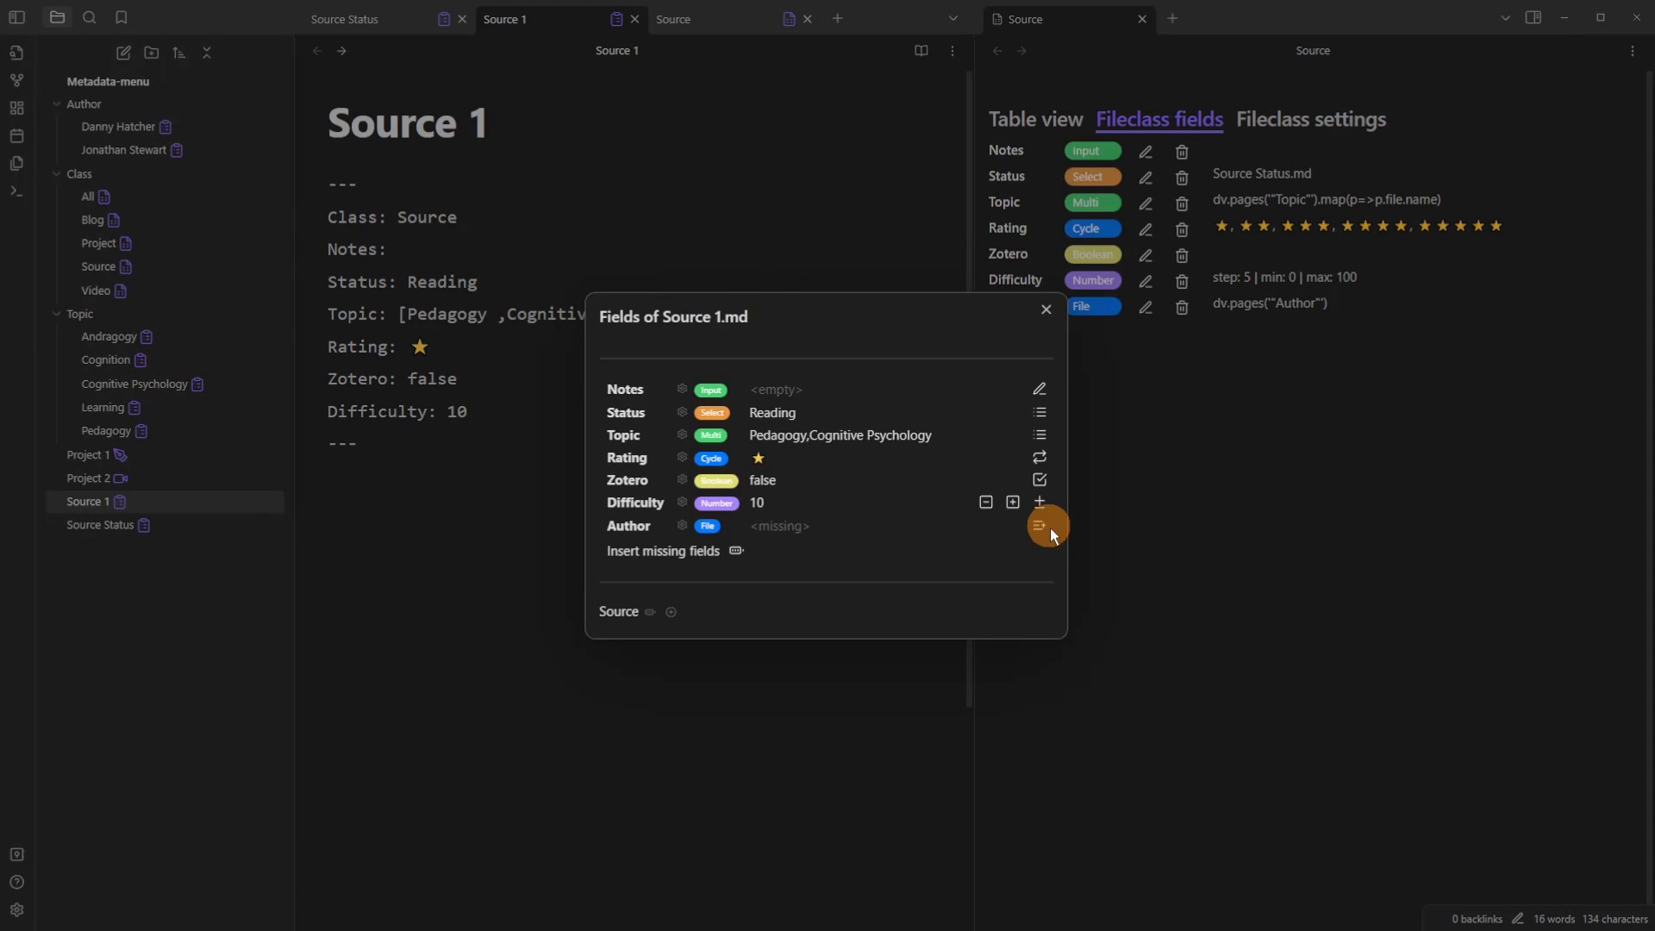
{"action": "left_click", "coordinate": [1041, 526]}
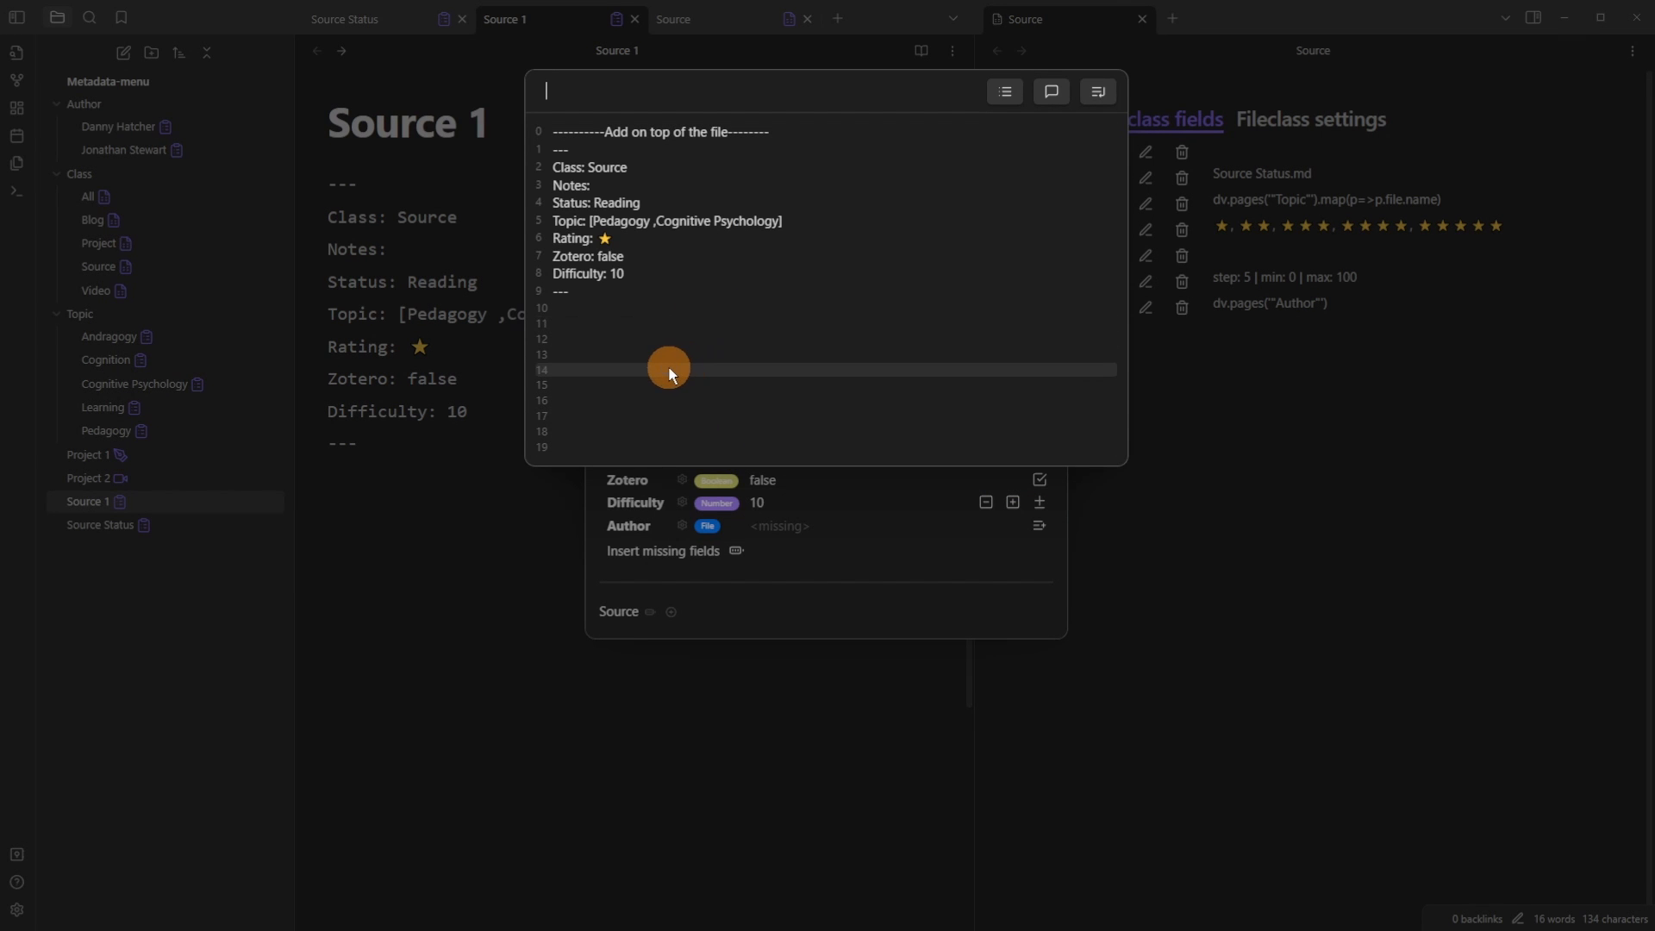
{"action": "left_click", "coordinate": [669, 366]}
{"action": "left_click", "coordinate": [598, 171]}
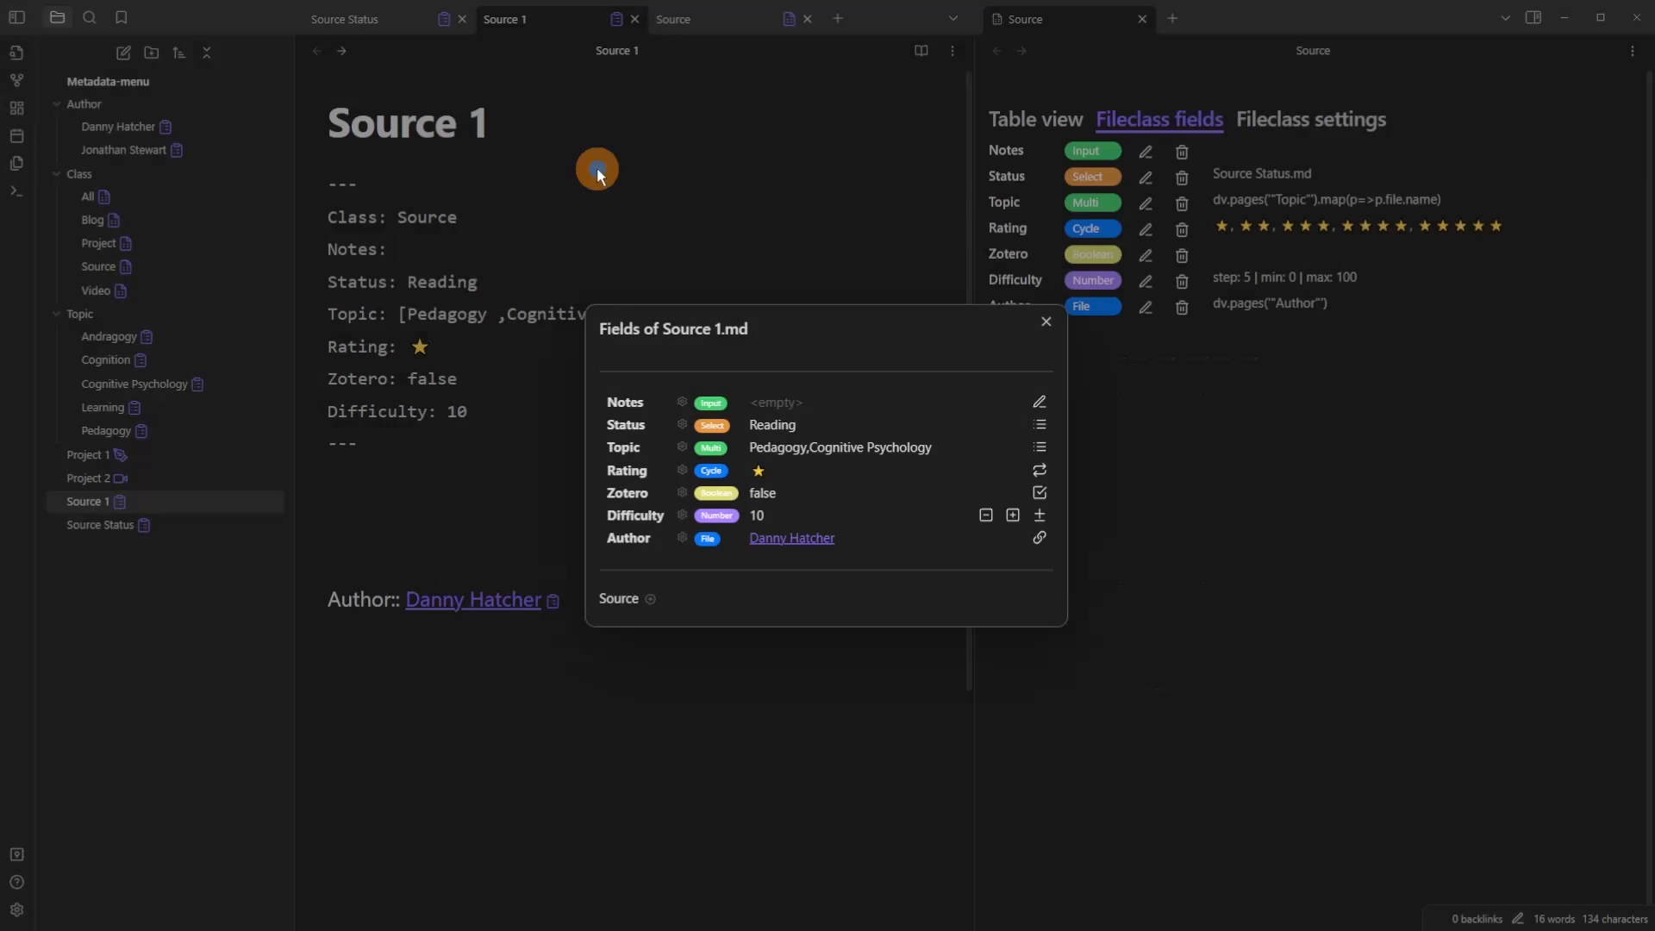
{"action": "left_click", "coordinate": [458, 500]}
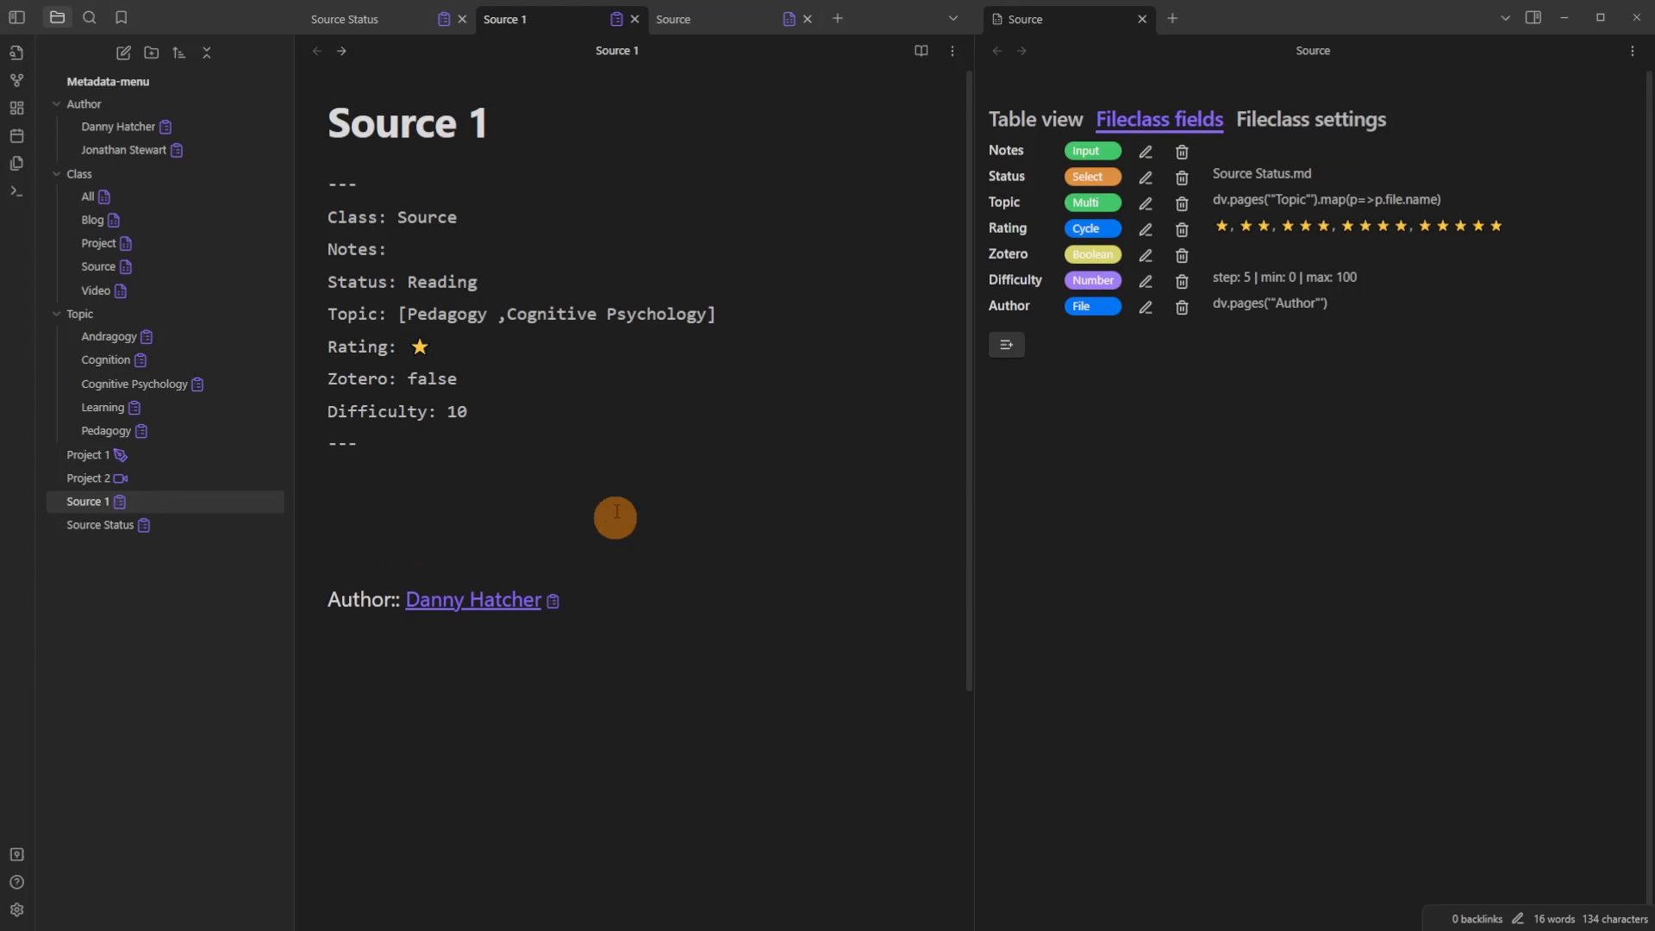
{"action": "left_click", "coordinate": [497, 607]}
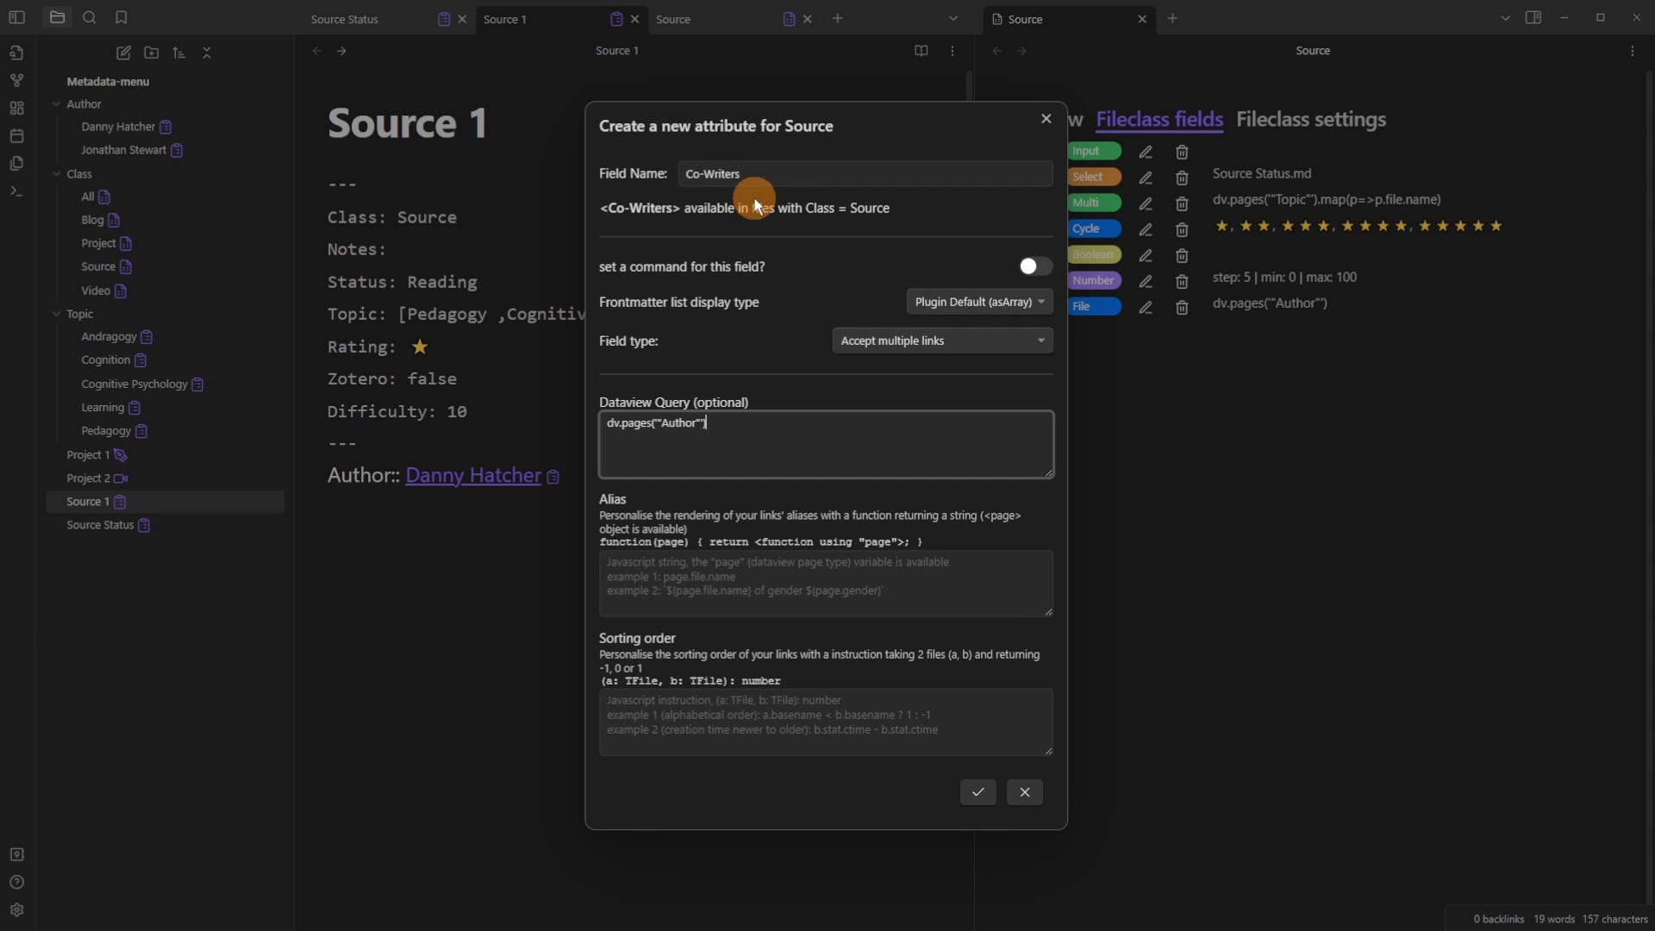
Step: Create a Co-Writers field for the Source class that accepts multiple links from dv.pages('"Author"'), keeping the Plugin Default (asArray) list display
{"action": "left_click", "coordinate": [949, 299]}
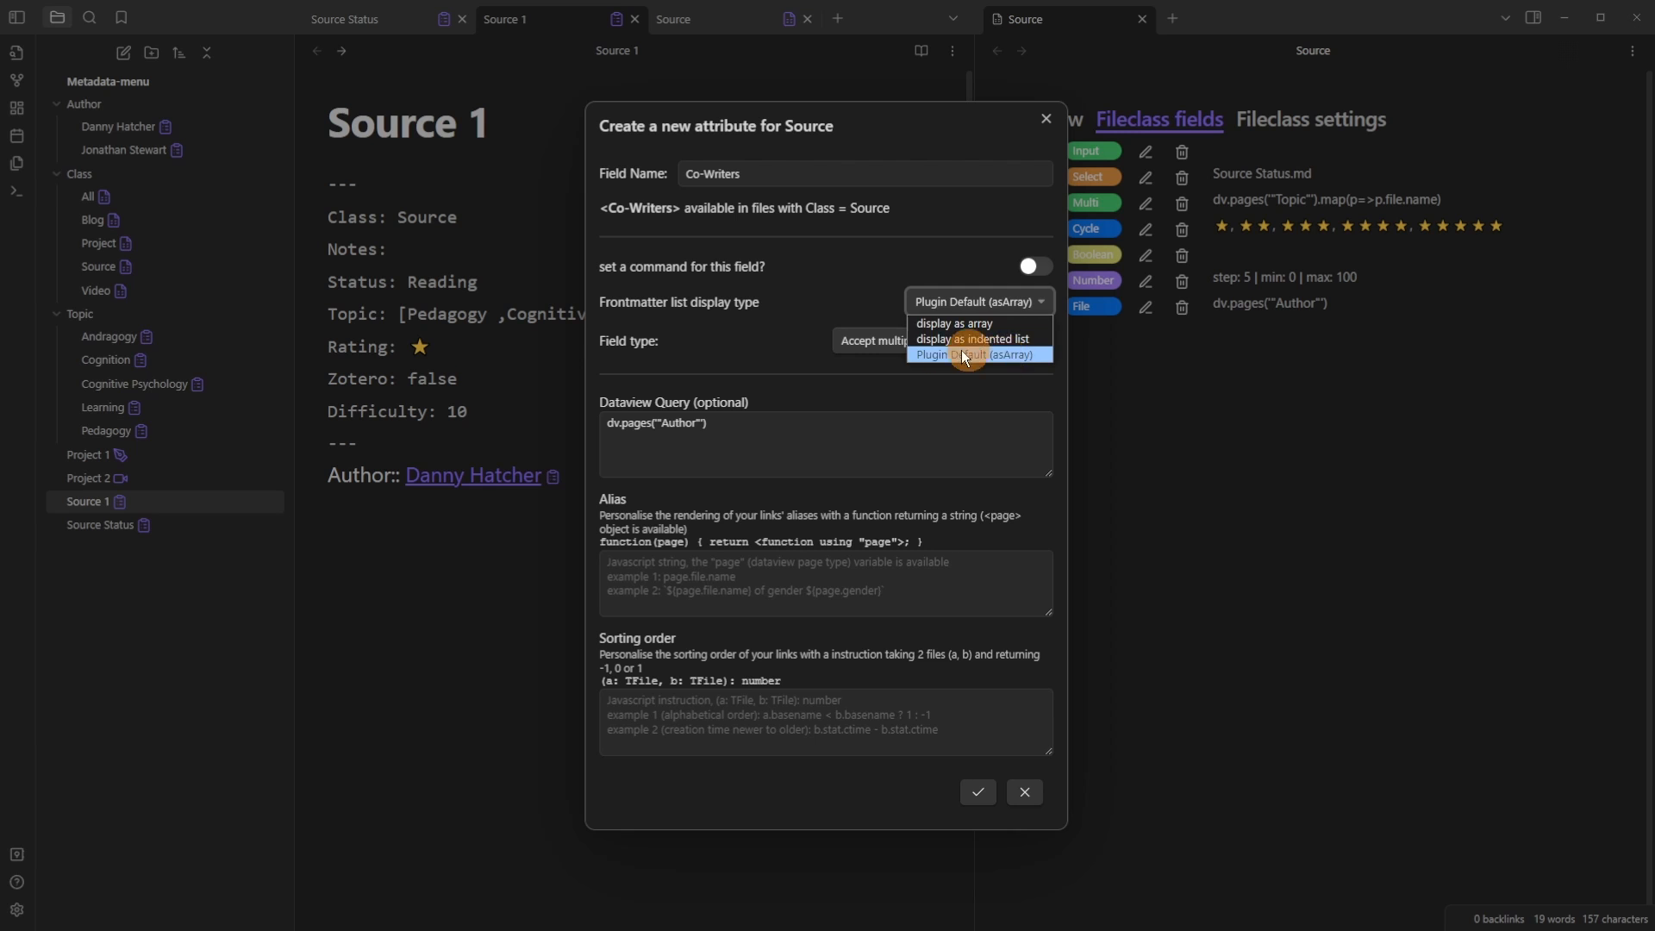
{"action": "left_click", "coordinate": [814, 314]}
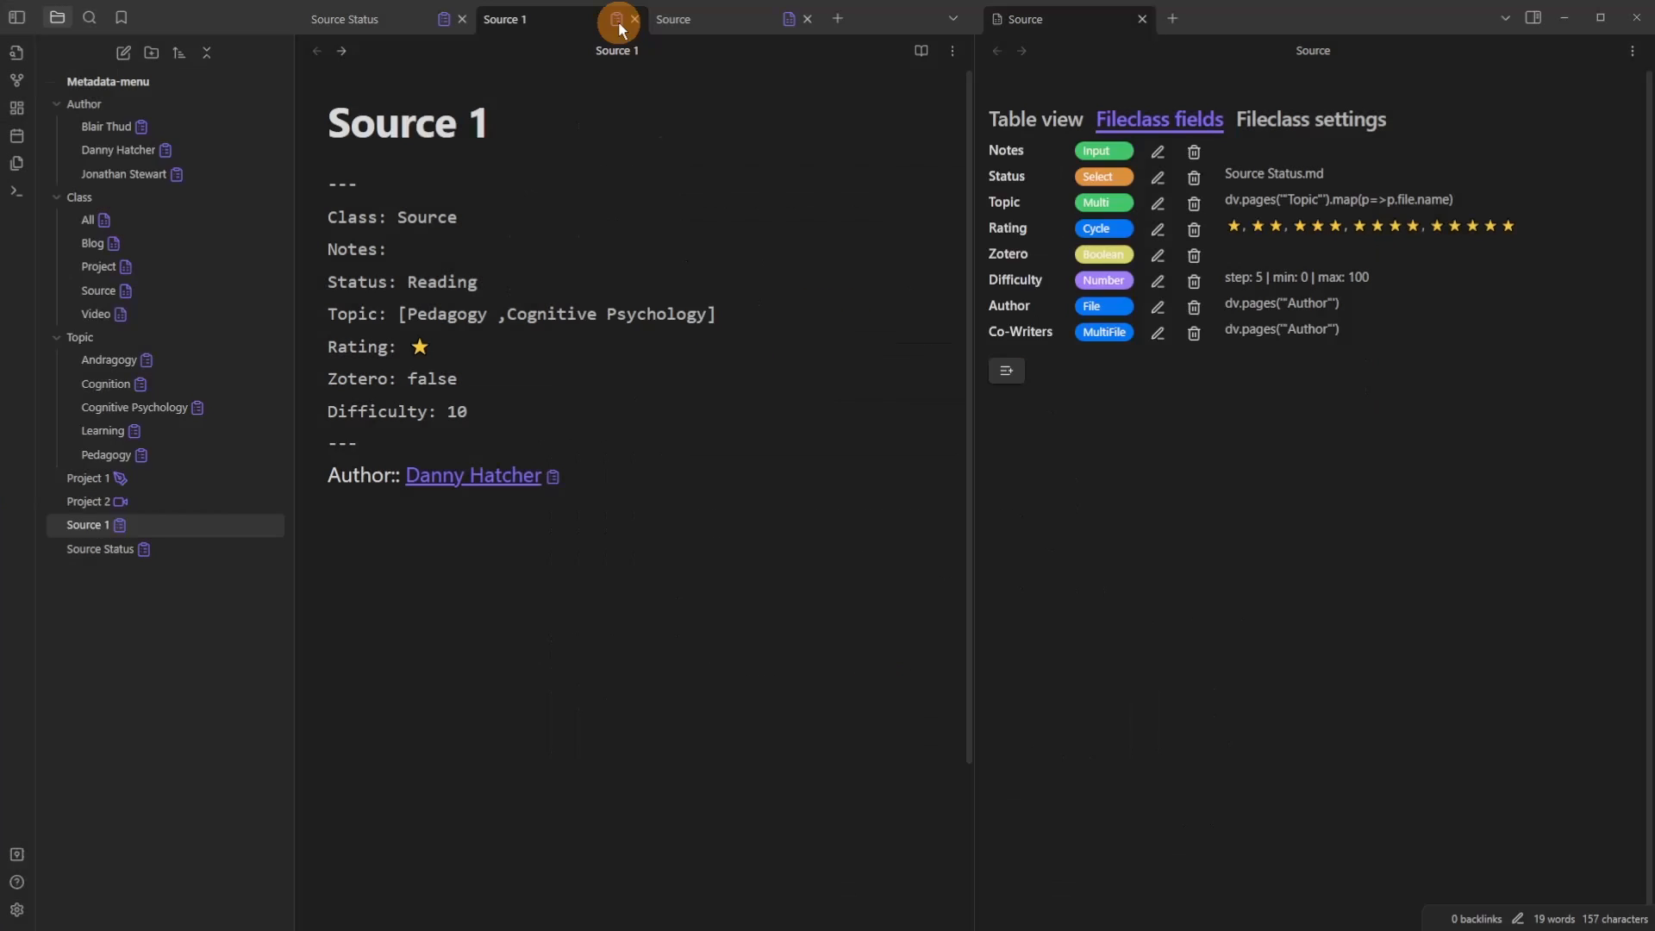
Step: Insert Co-Writers into Source 1 as a blockquote below the Author line, linking the first two listed authors
{"action": "left_click", "coordinate": [618, 21]}
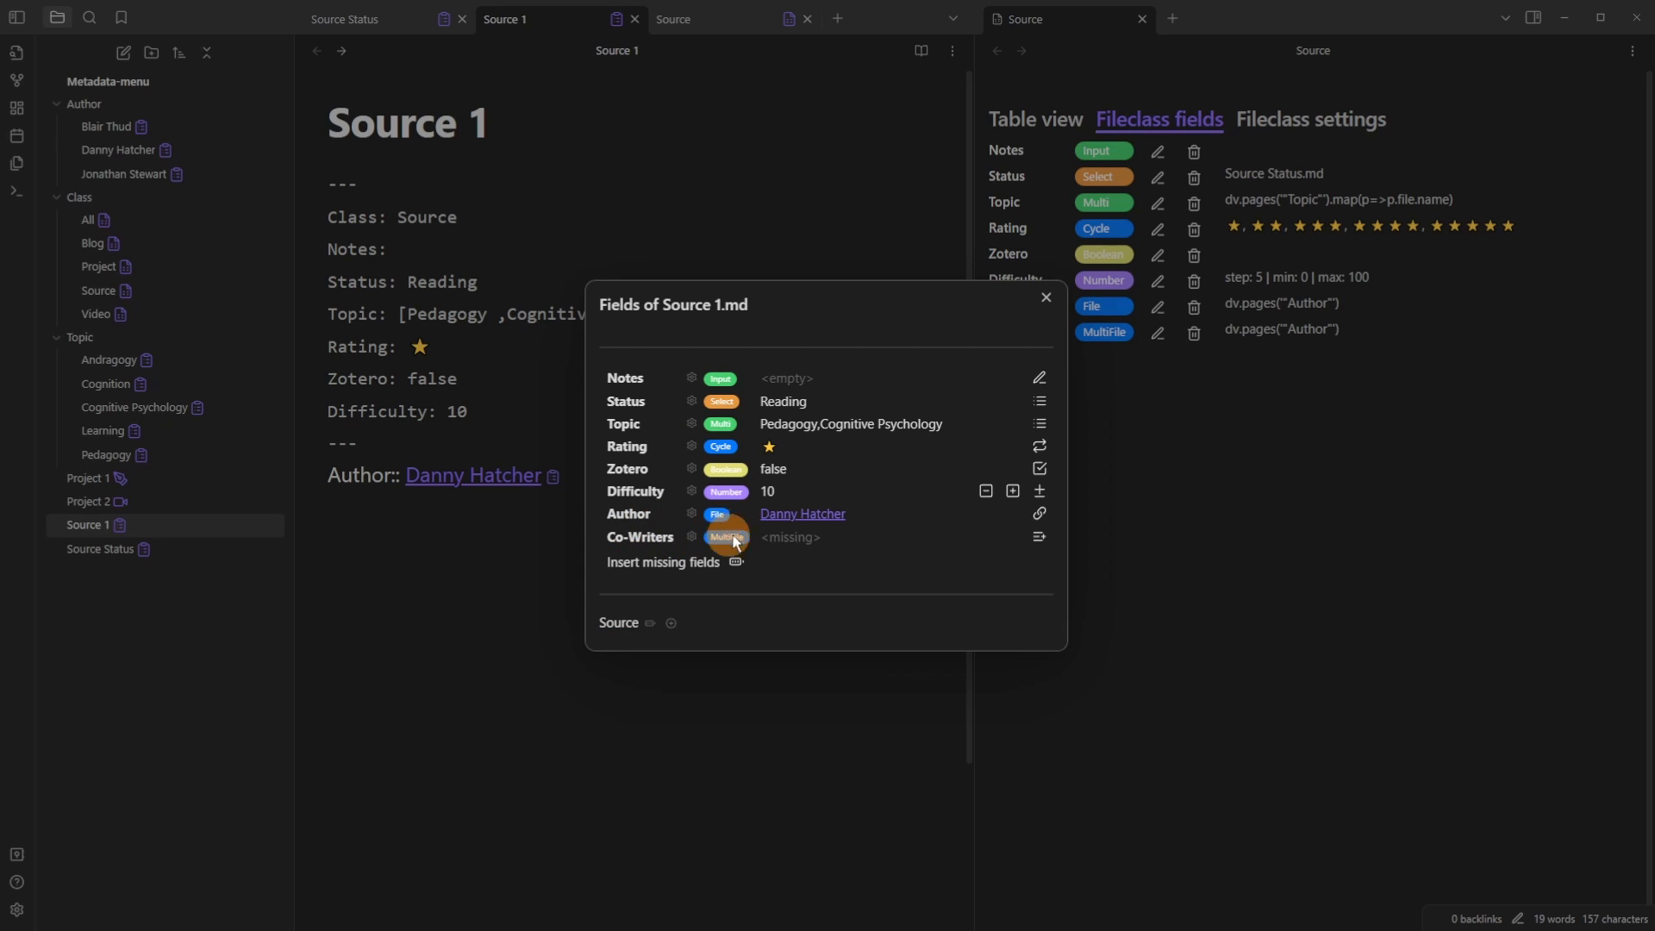
{"action": "left_click", "coordinate": [1039, 540]}
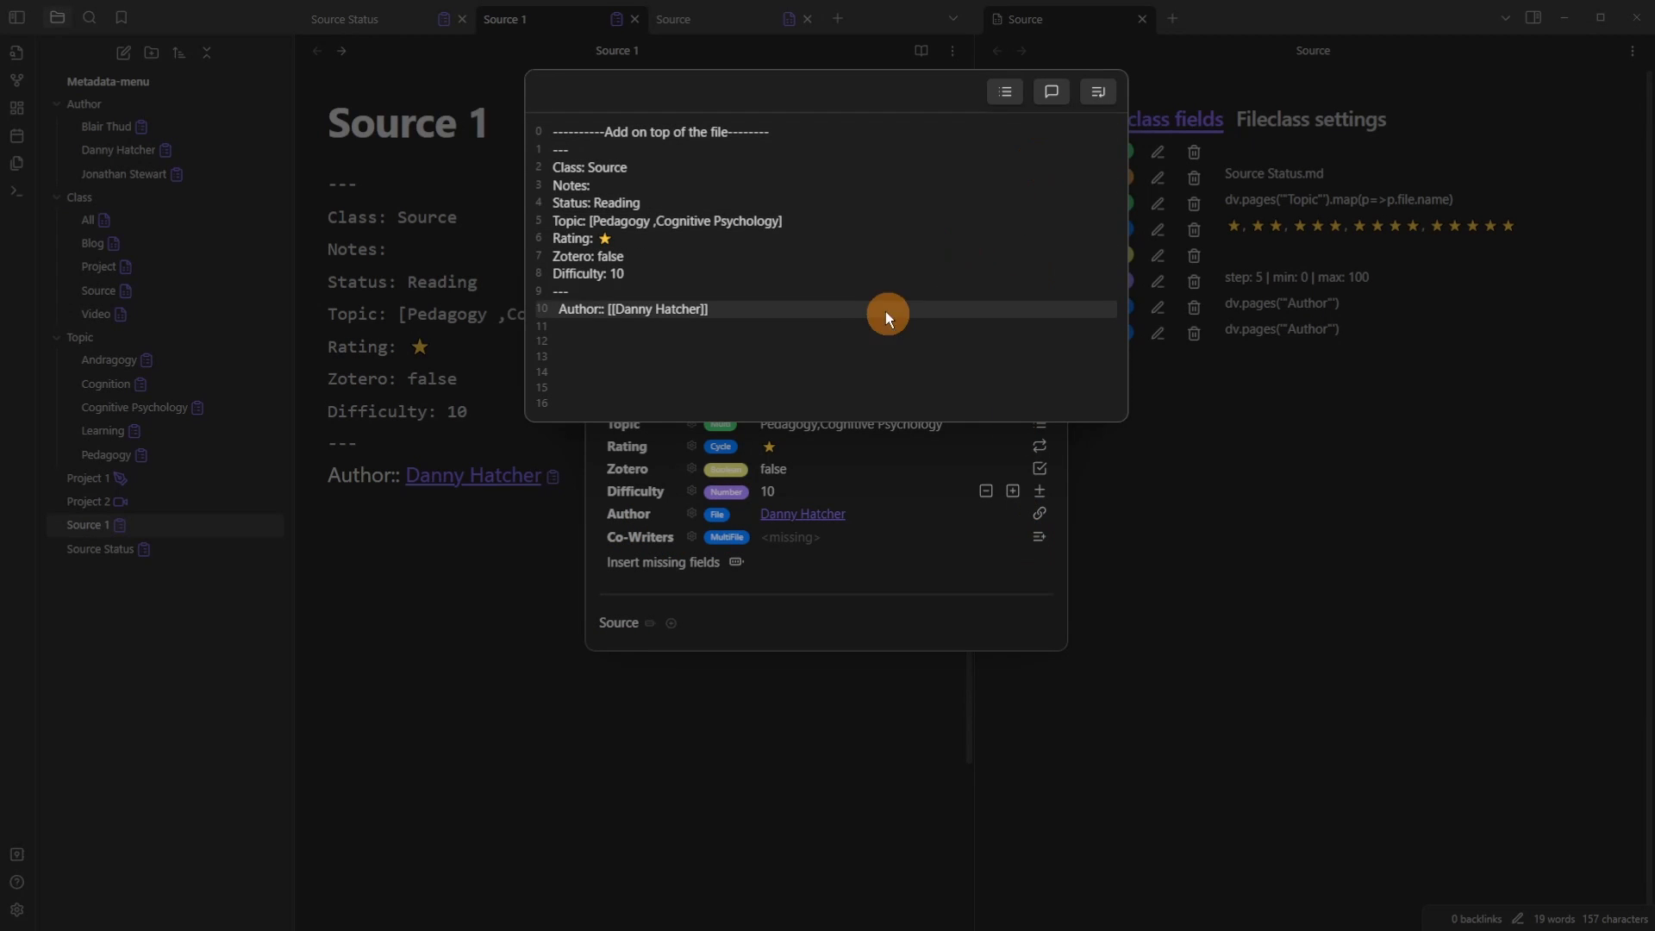
{"action": "left_click", "coordinate": [1051, 92]}
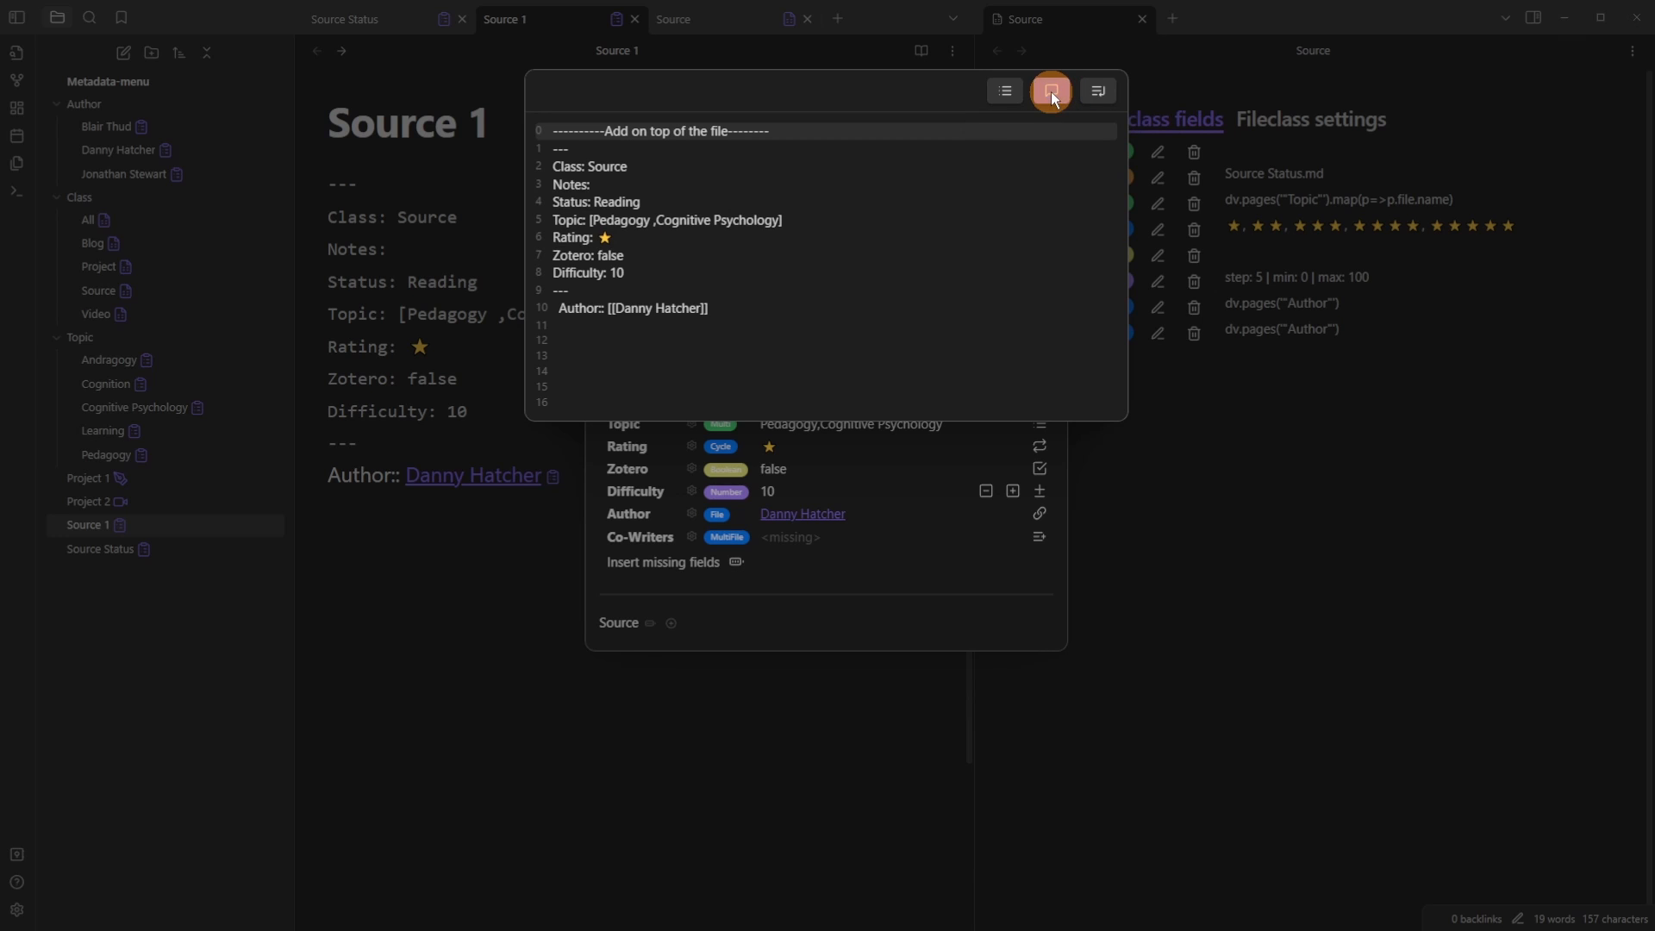
{"action": "left_click", "coordinate": [617, 357]}
{"action": "left_click", "coordinate": [613, 146]}
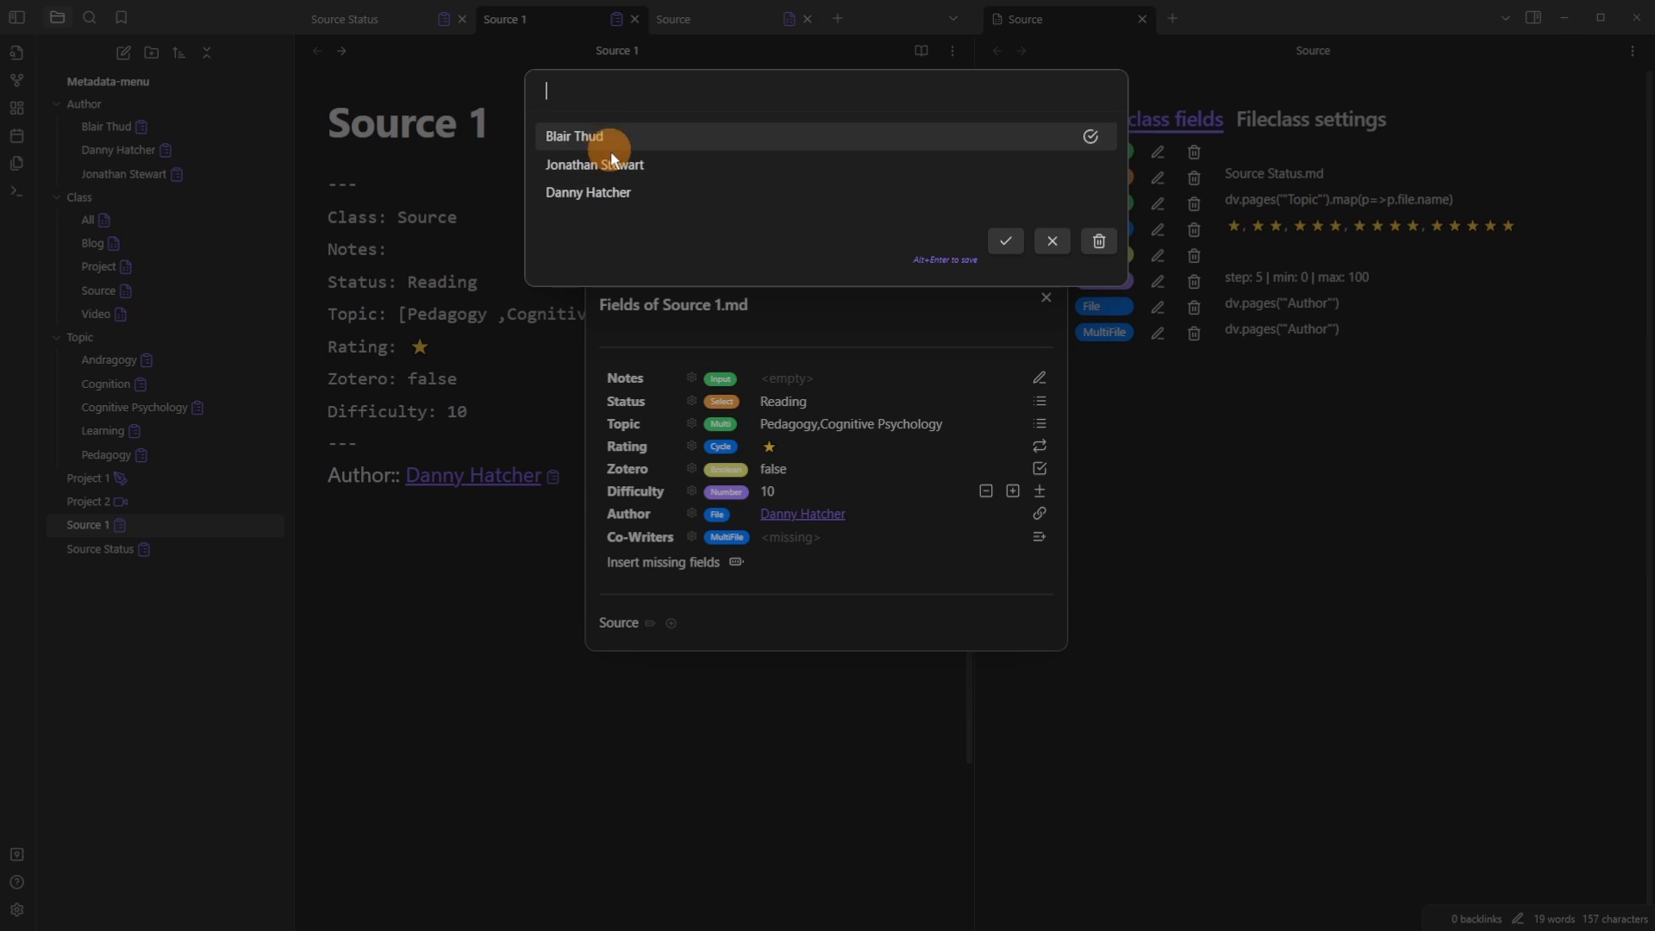
{"action": "left_click", "coordinate": [613, 162]}
{"action": "left_click", "coordinate": [1004, 241]}
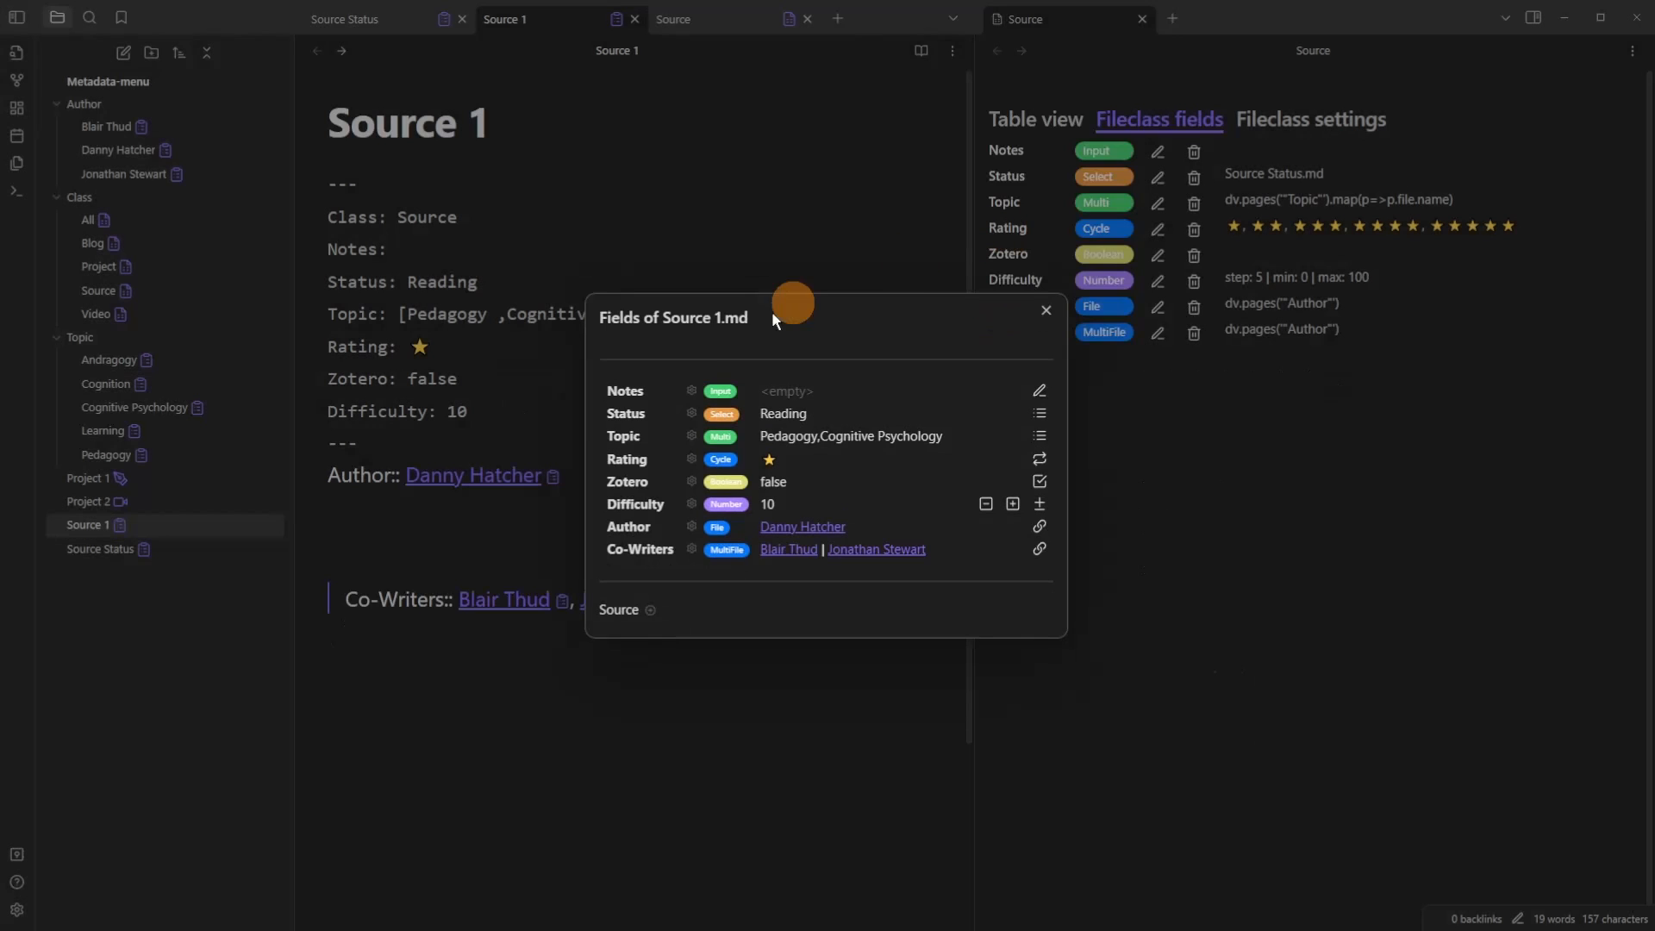
{"action": "left_click", "coordinate": [460, 553]}
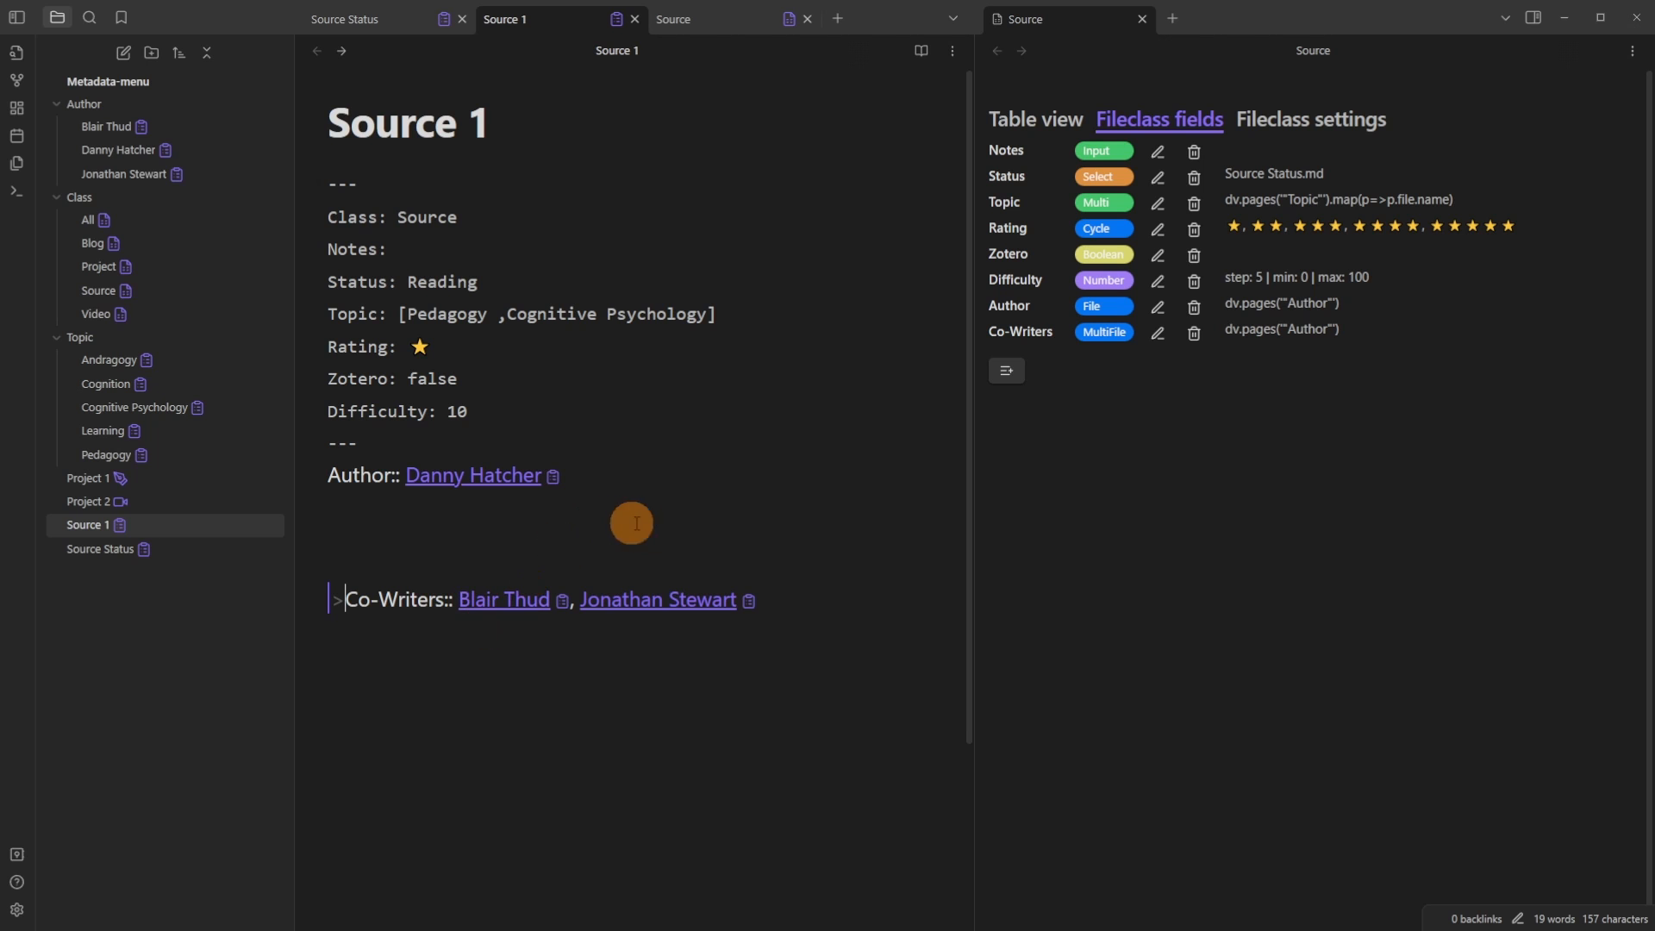
Step: Insert Co-Writers into Source 1 as a list item below the Author line, linking the first two listed authors
{"action": "left_click", "coordinate": [614, 19]}
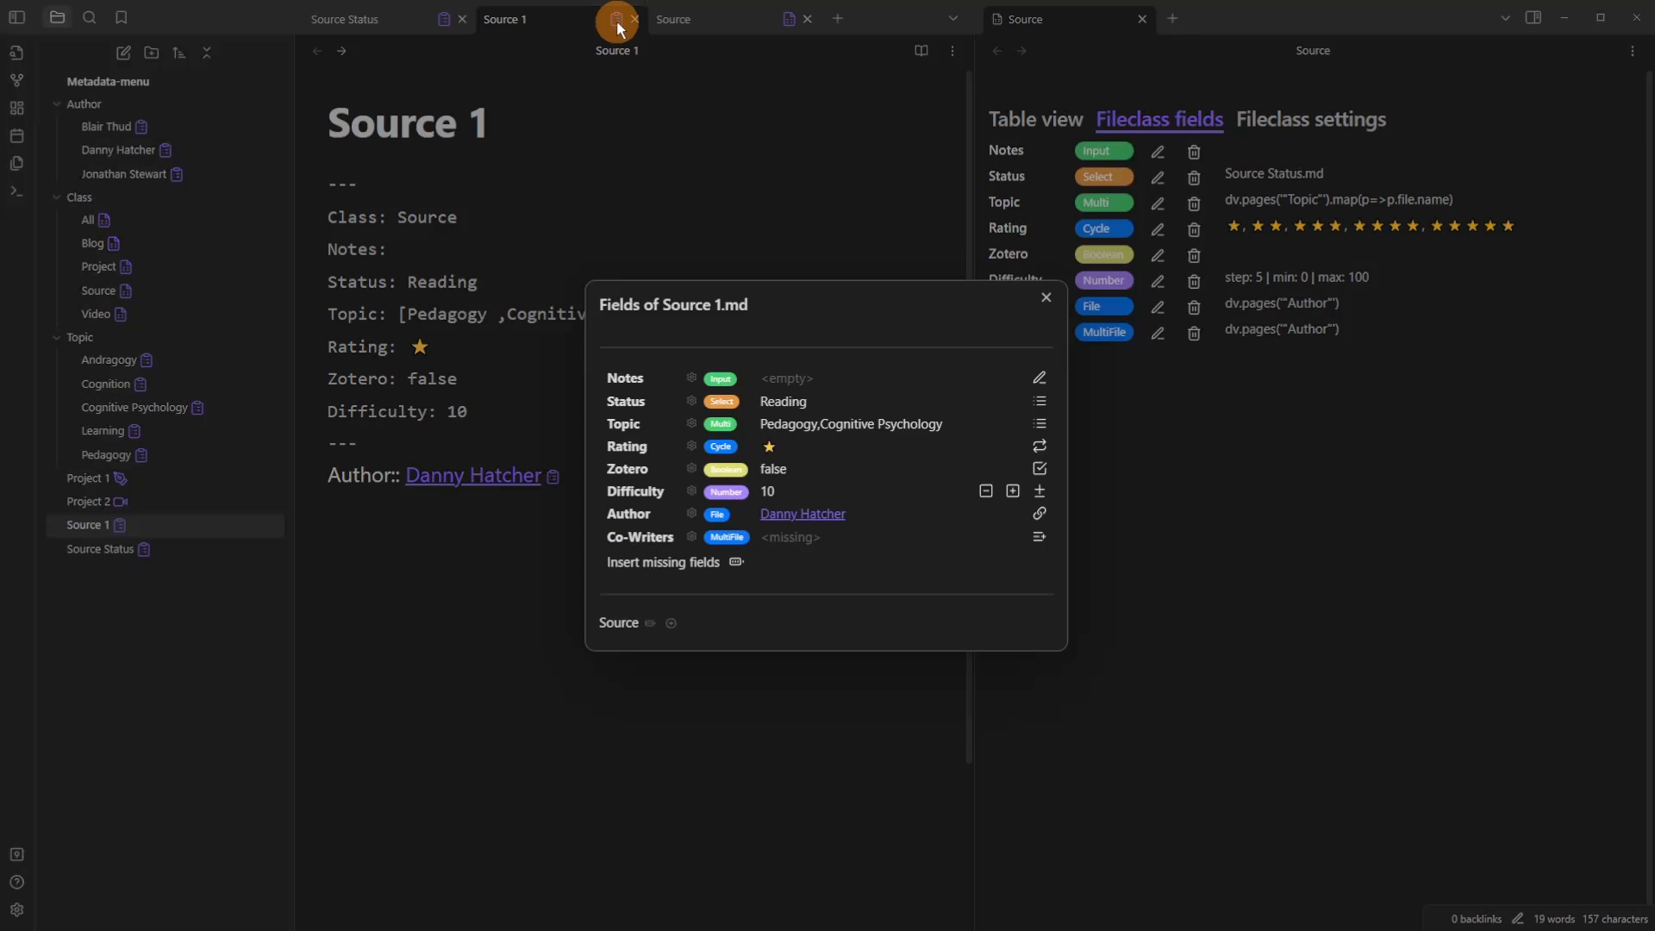
{"action": "left_click", "coordinate": [1040, 540]}
{"action": "left_click", "coordinate": [1006, 90]}
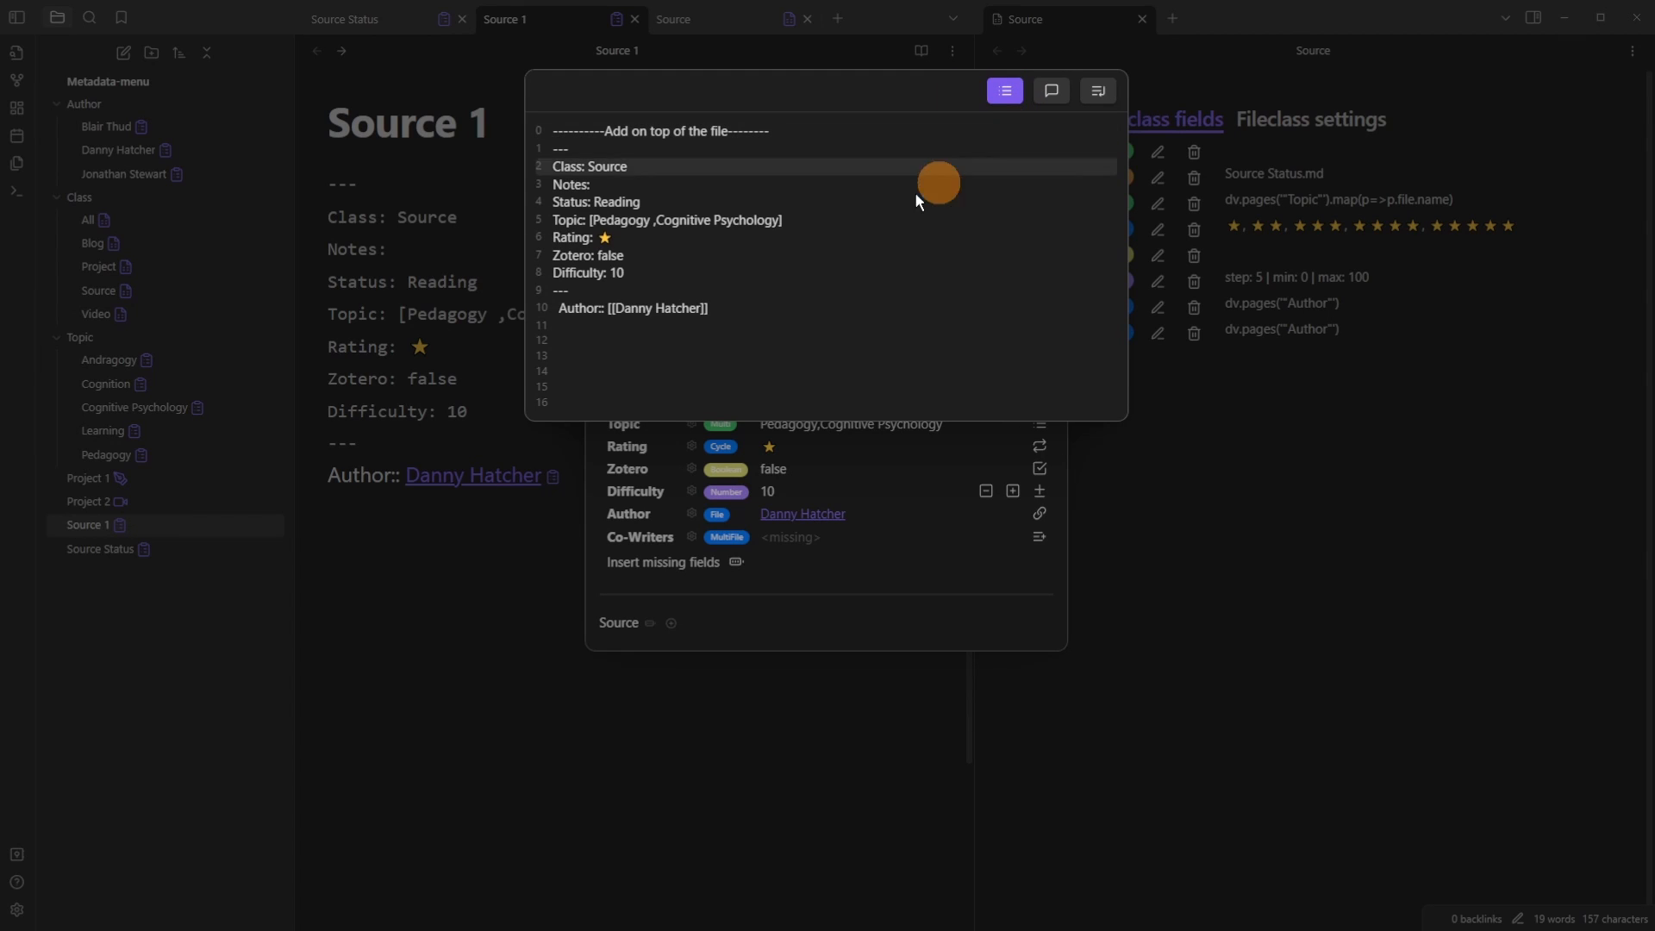
{"action": "left_click", "coordinate": [638, 138]}
{"action": "left_click", "coordinate": [681, 165]}
{"action": "left_click", "coordinate": [1007, 243]}
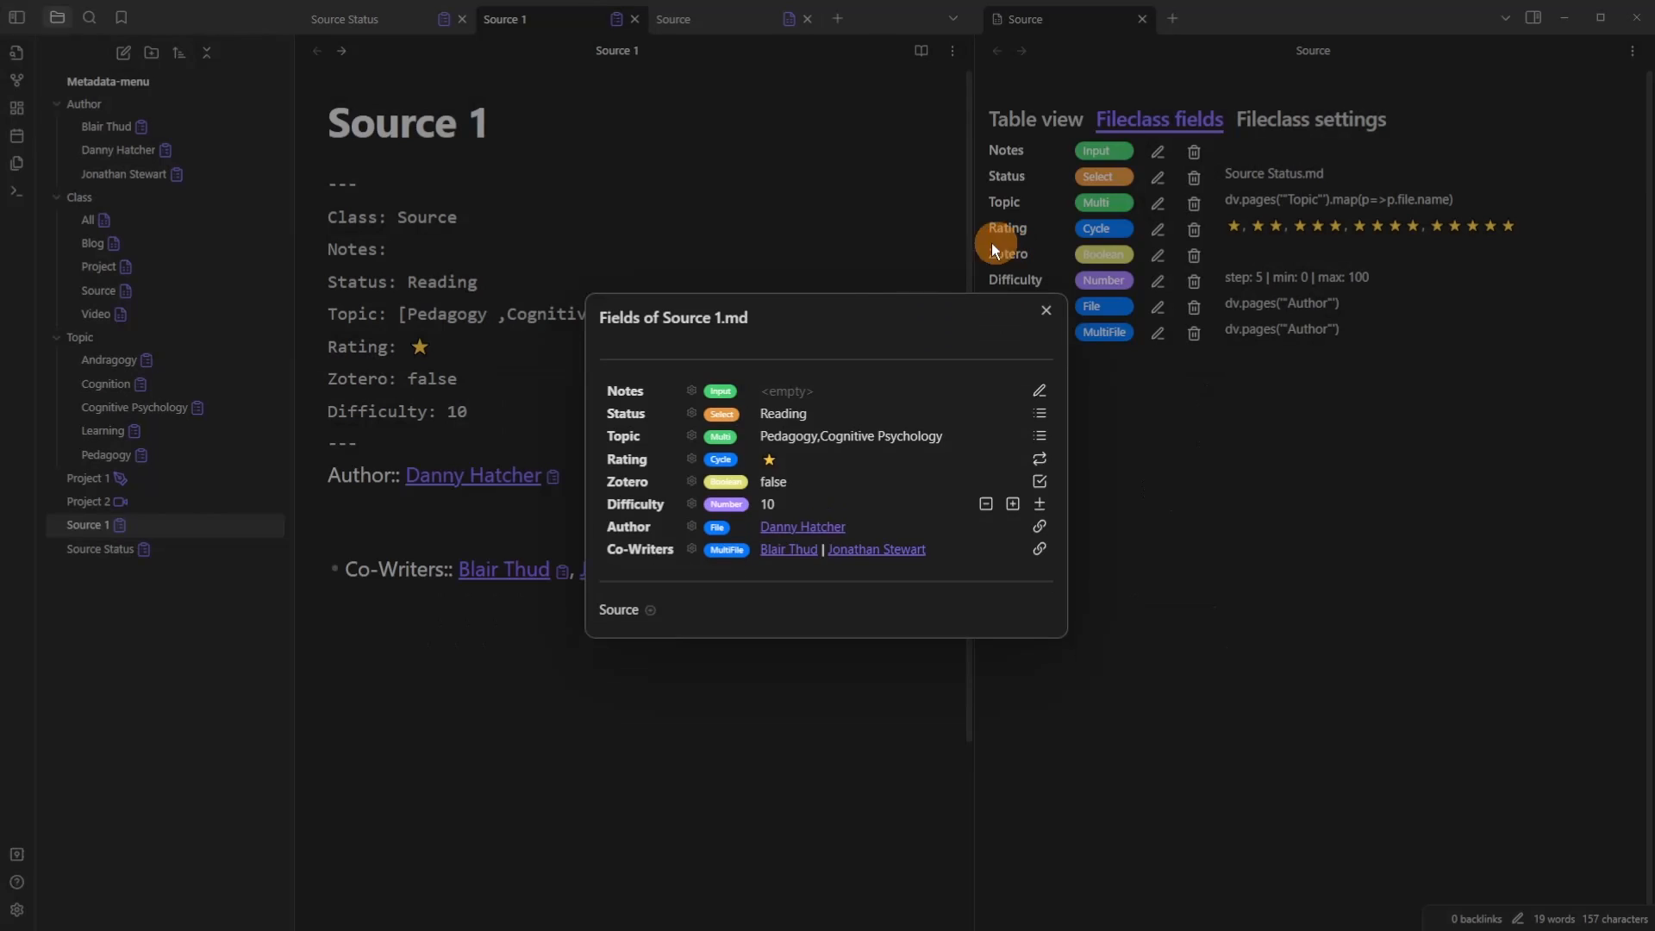
{"action": "left_click", "coordinate": [504, 495]}
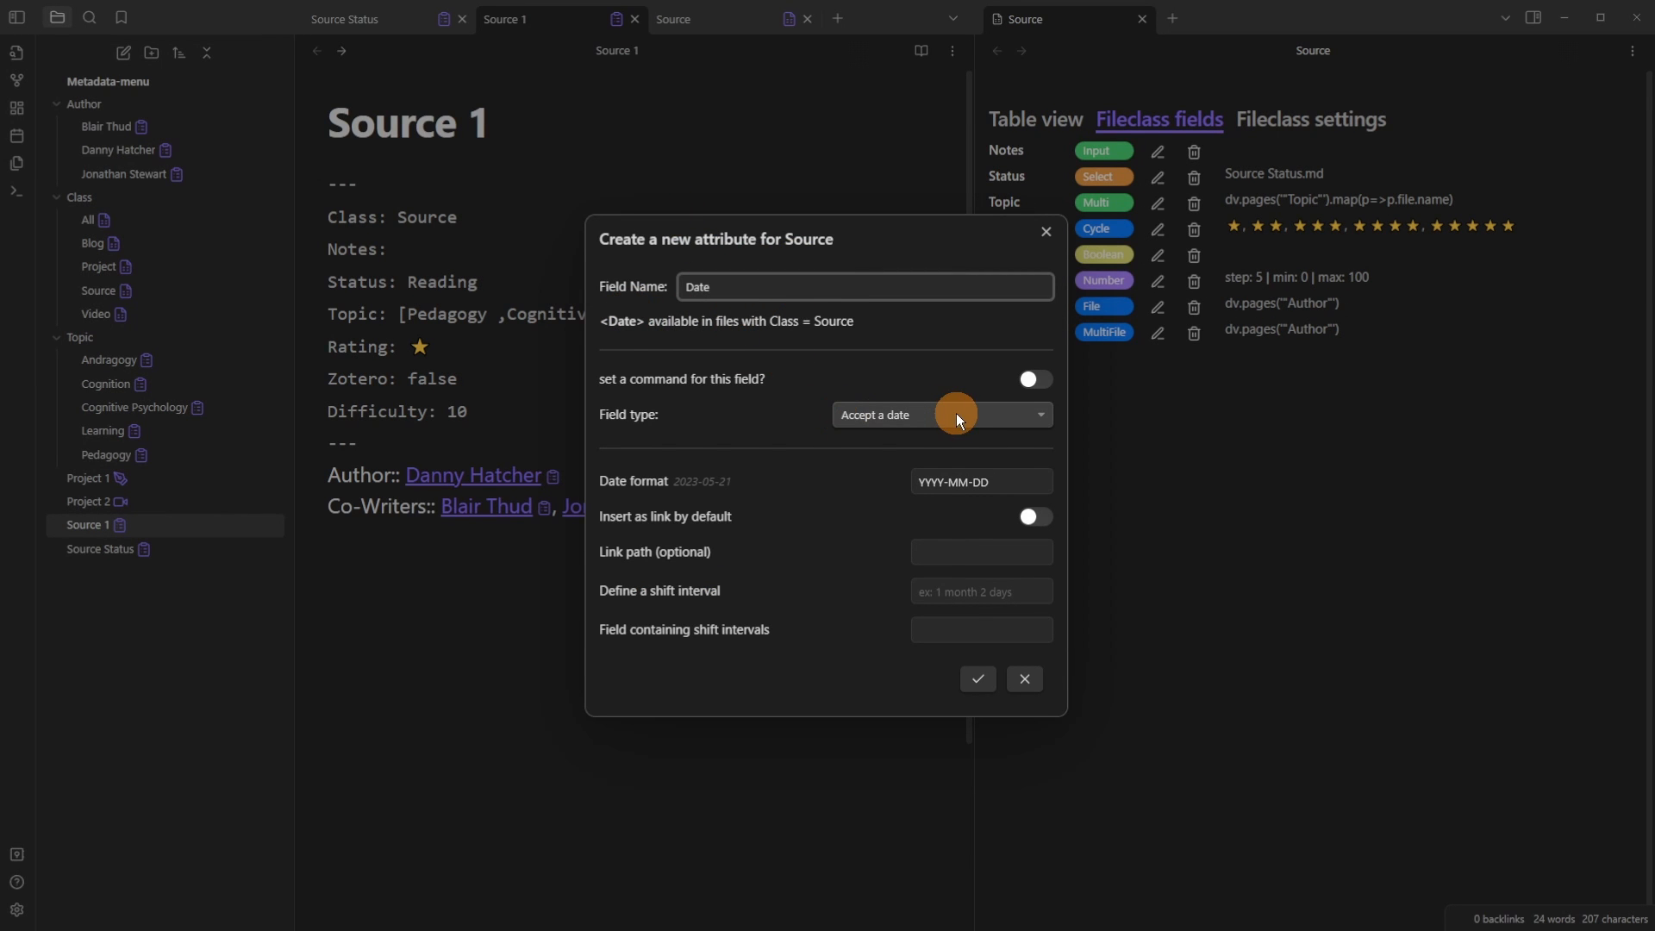
Step: Examine the date format tokens in the Moment.js format reference linked from the Daily notes settings, and return to the Date field's setup in Obsidian
{"action": "left_click", "coordinate": [1009, 481]}
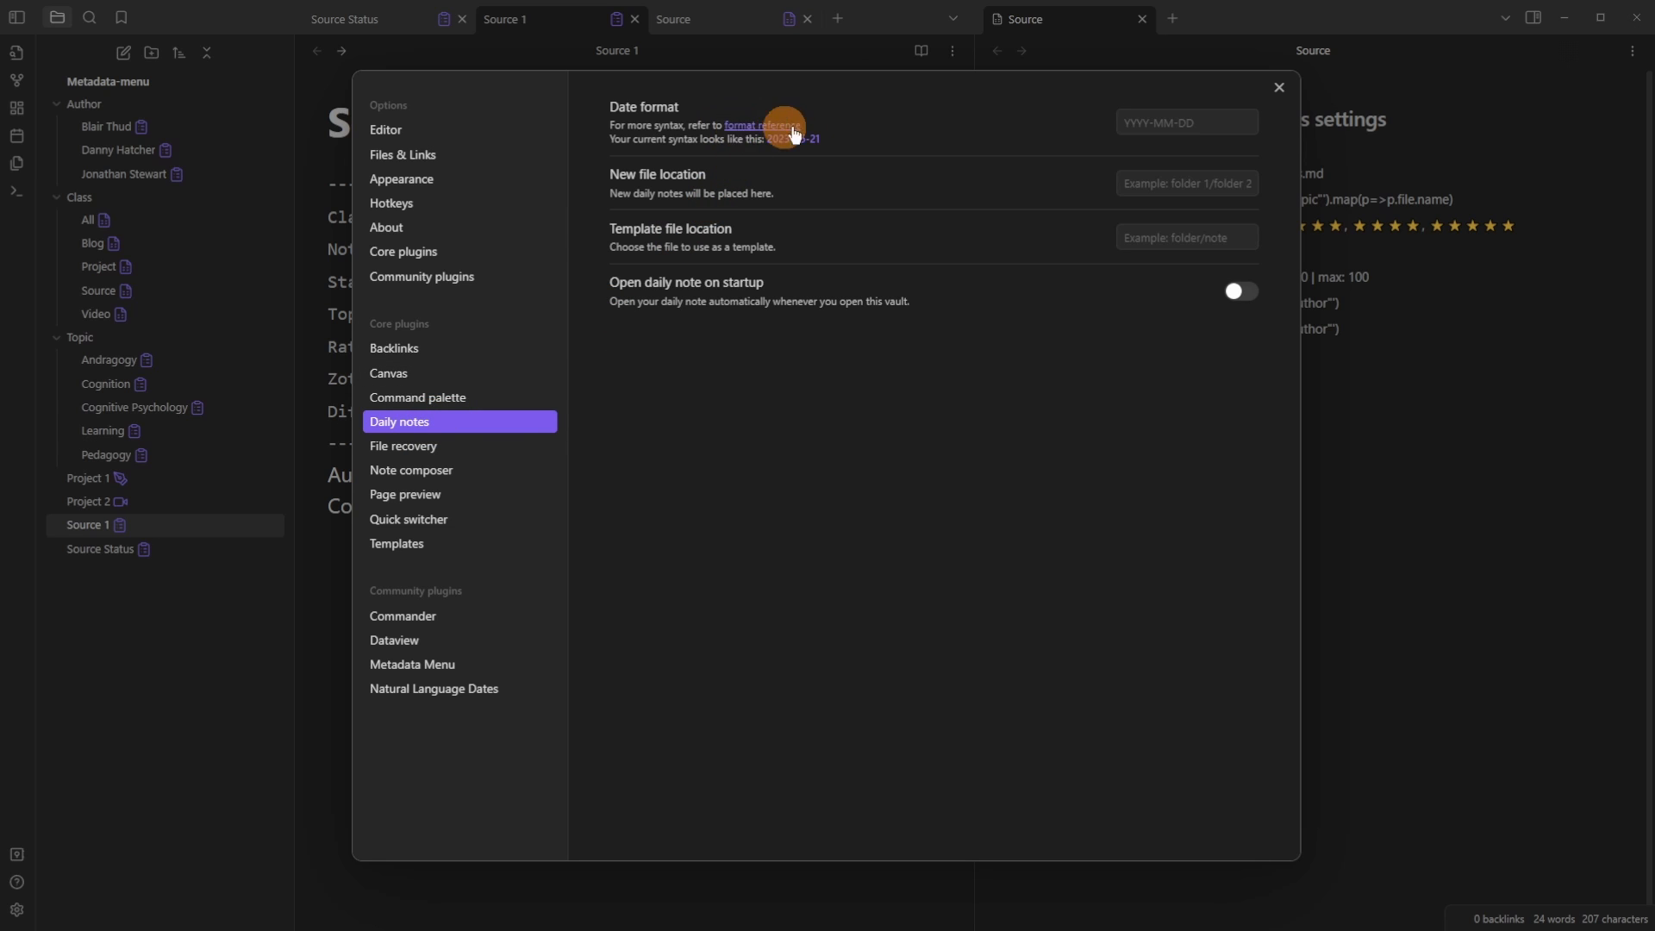
{"action": "left_click", "coordinate": [760, 130]}
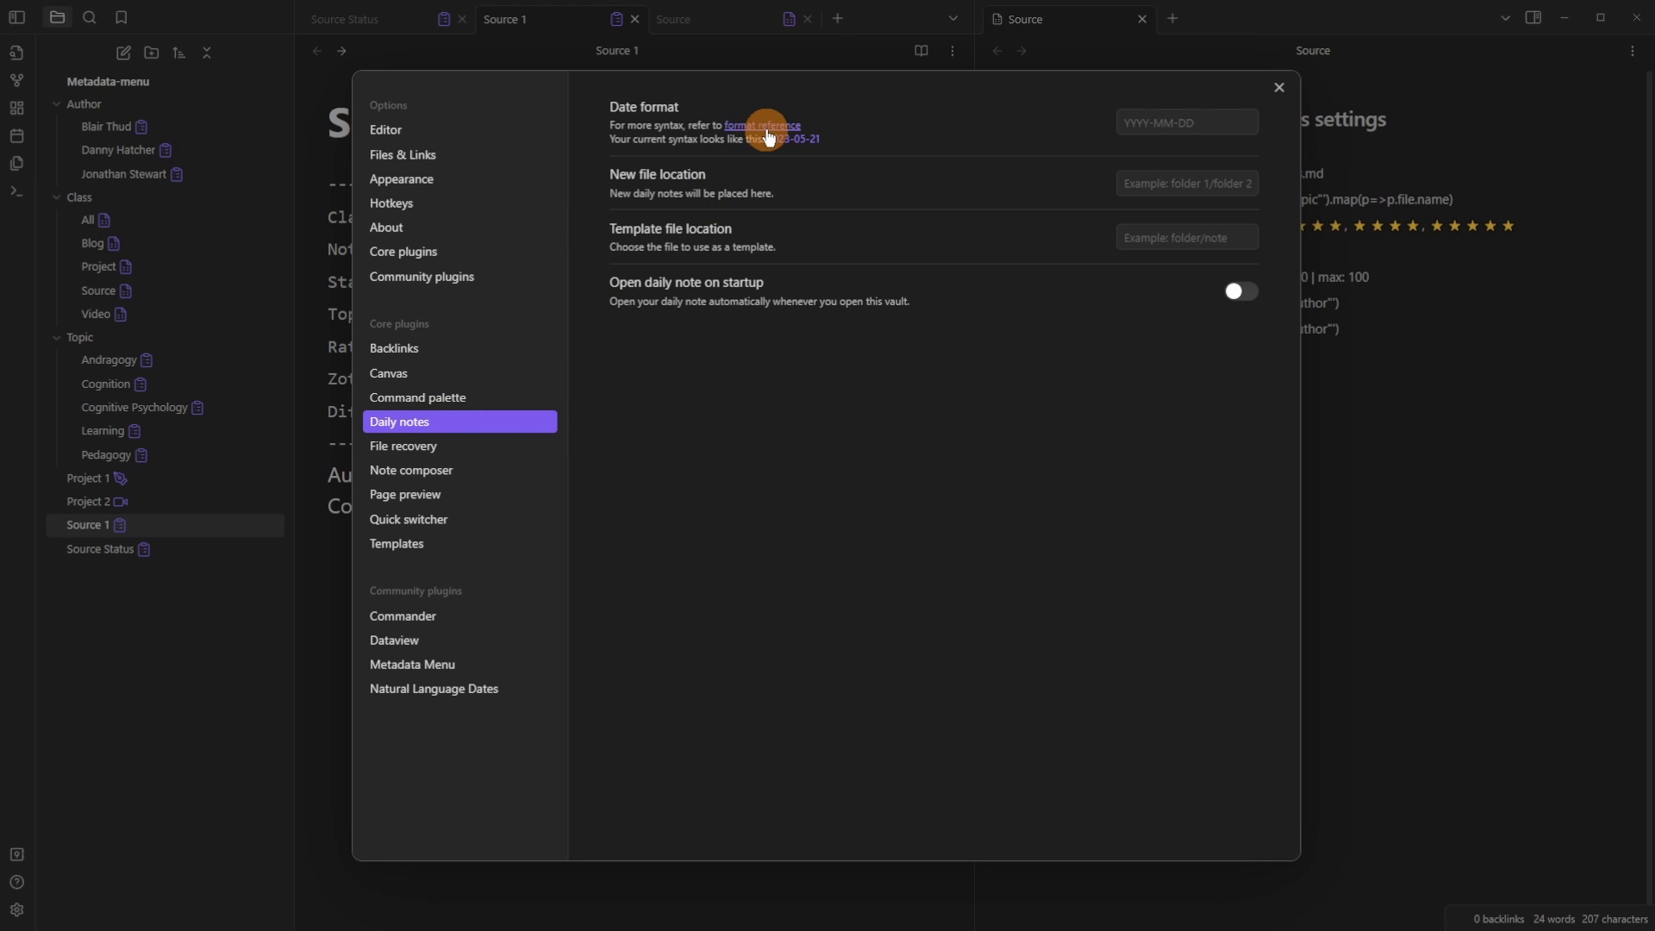
{"action": "scroll", "coordinate": [819, 443], "scroll_direction": "down", "scroll_amount": 5}
{"action": "scroll", "coordinate": [819, 442], "scroll_direction": "down", "scroll_amount": 10}
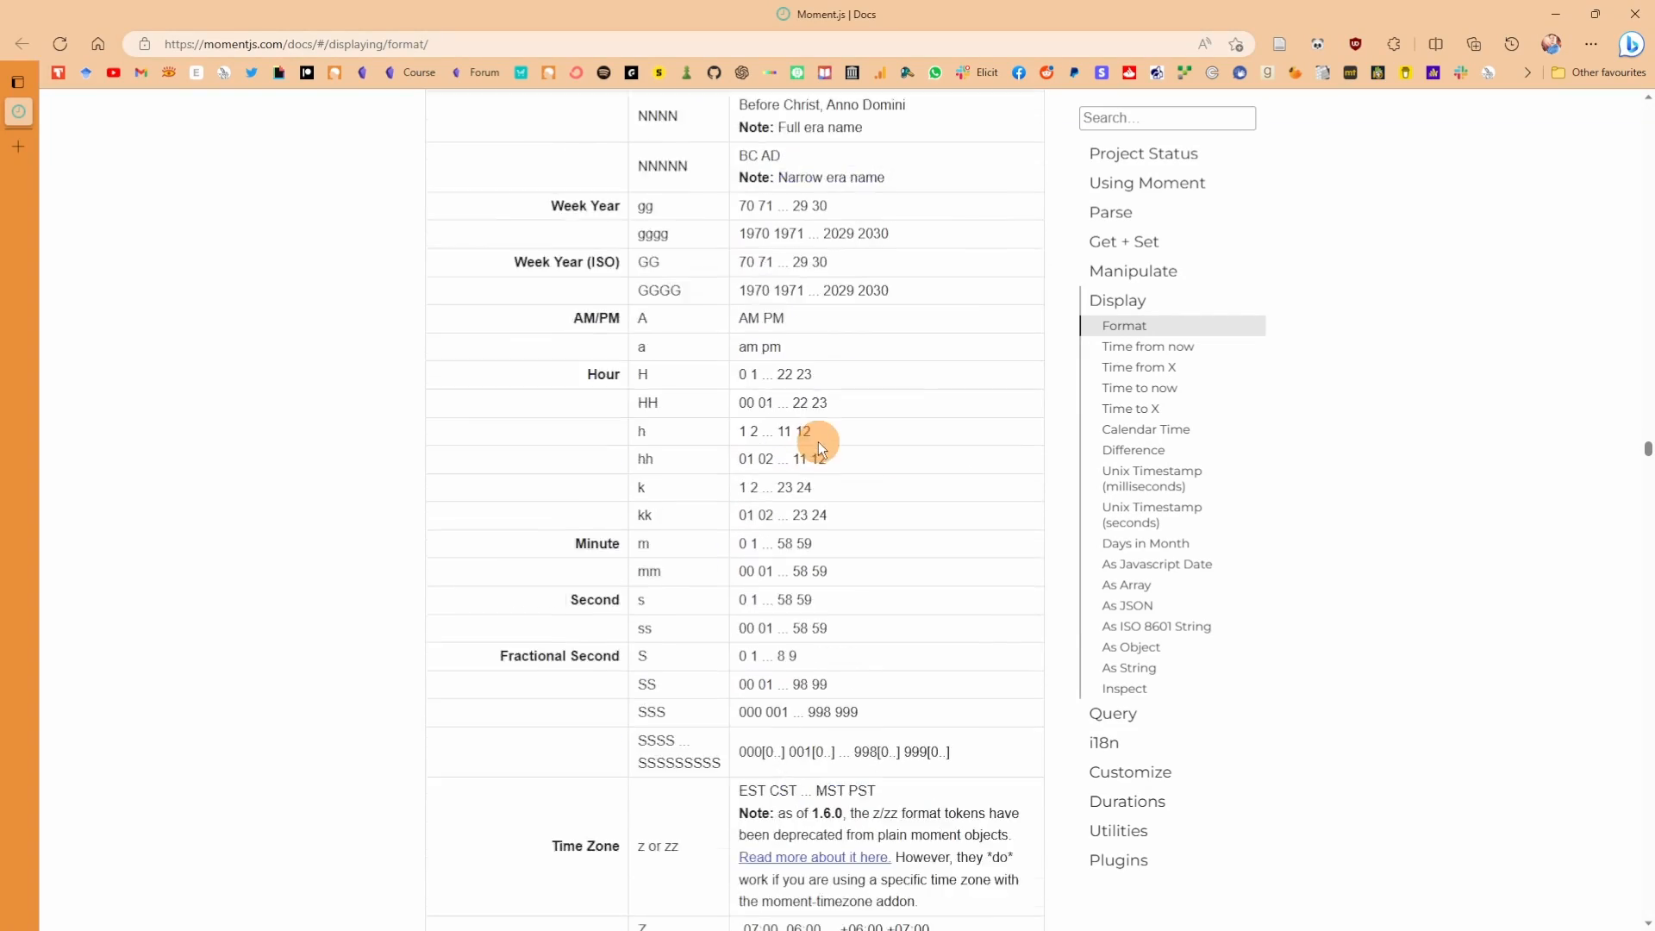
{"action": "scroll", "coordinate": [815, 441], "scroll_direction": "up", "scroll_amount": 12}
{"action": "scroll", "coordinate": [811, 441], "scroll_direction": "up", "scroll_amount": 10}
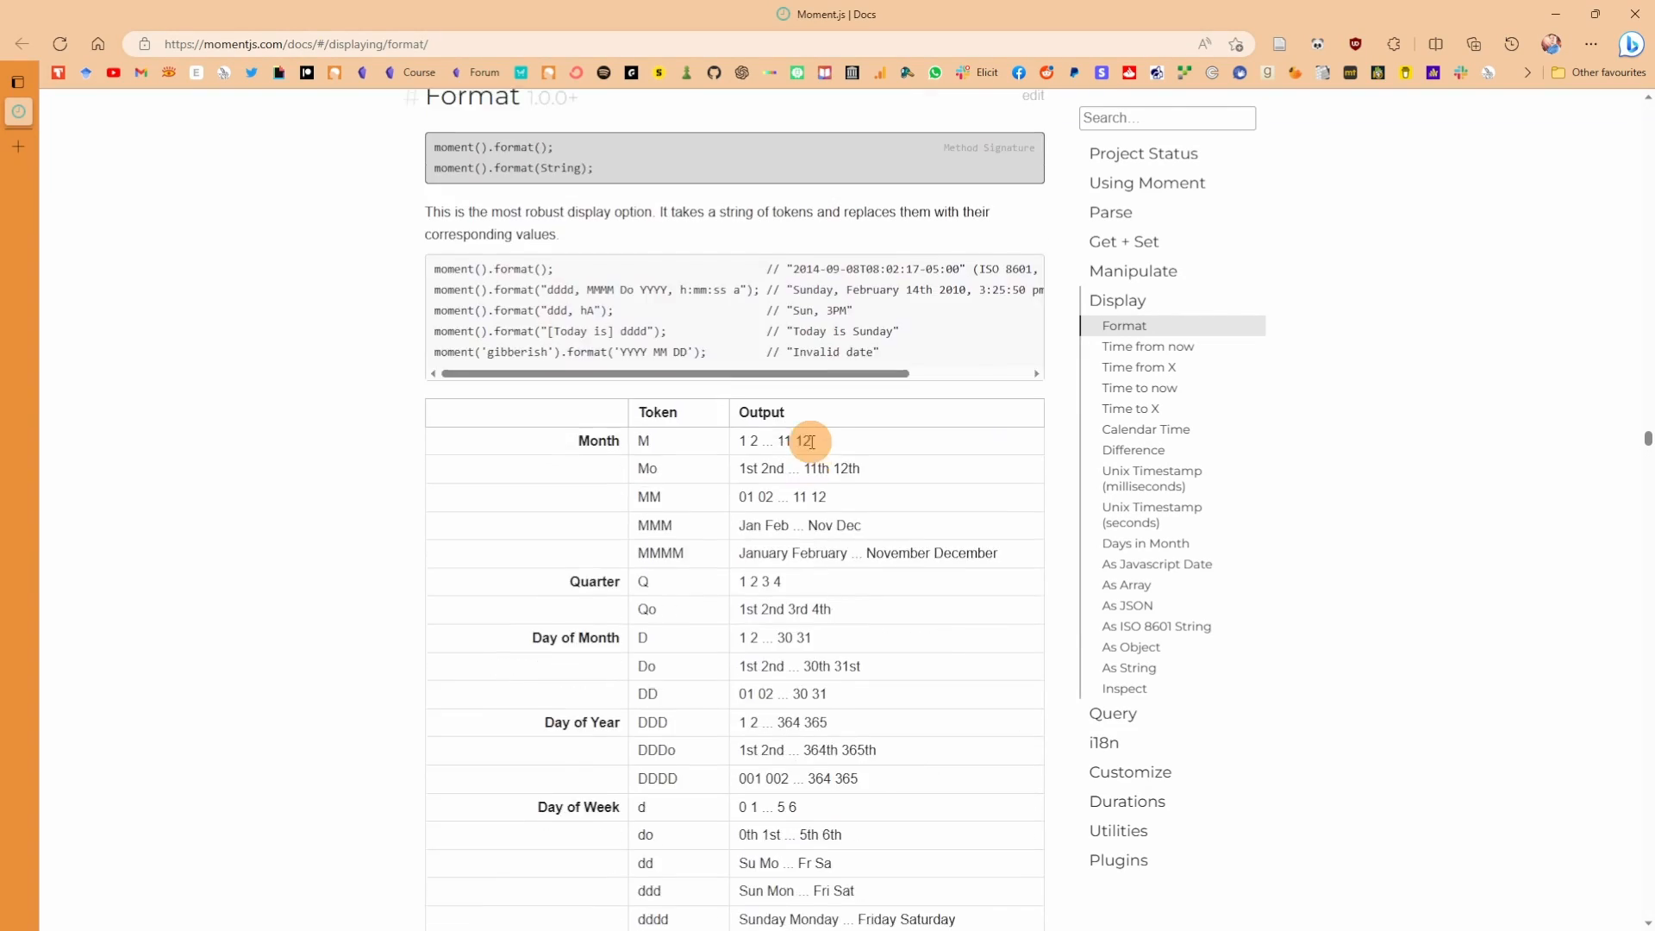
{"action": "key", "text": "alt+Tab"}
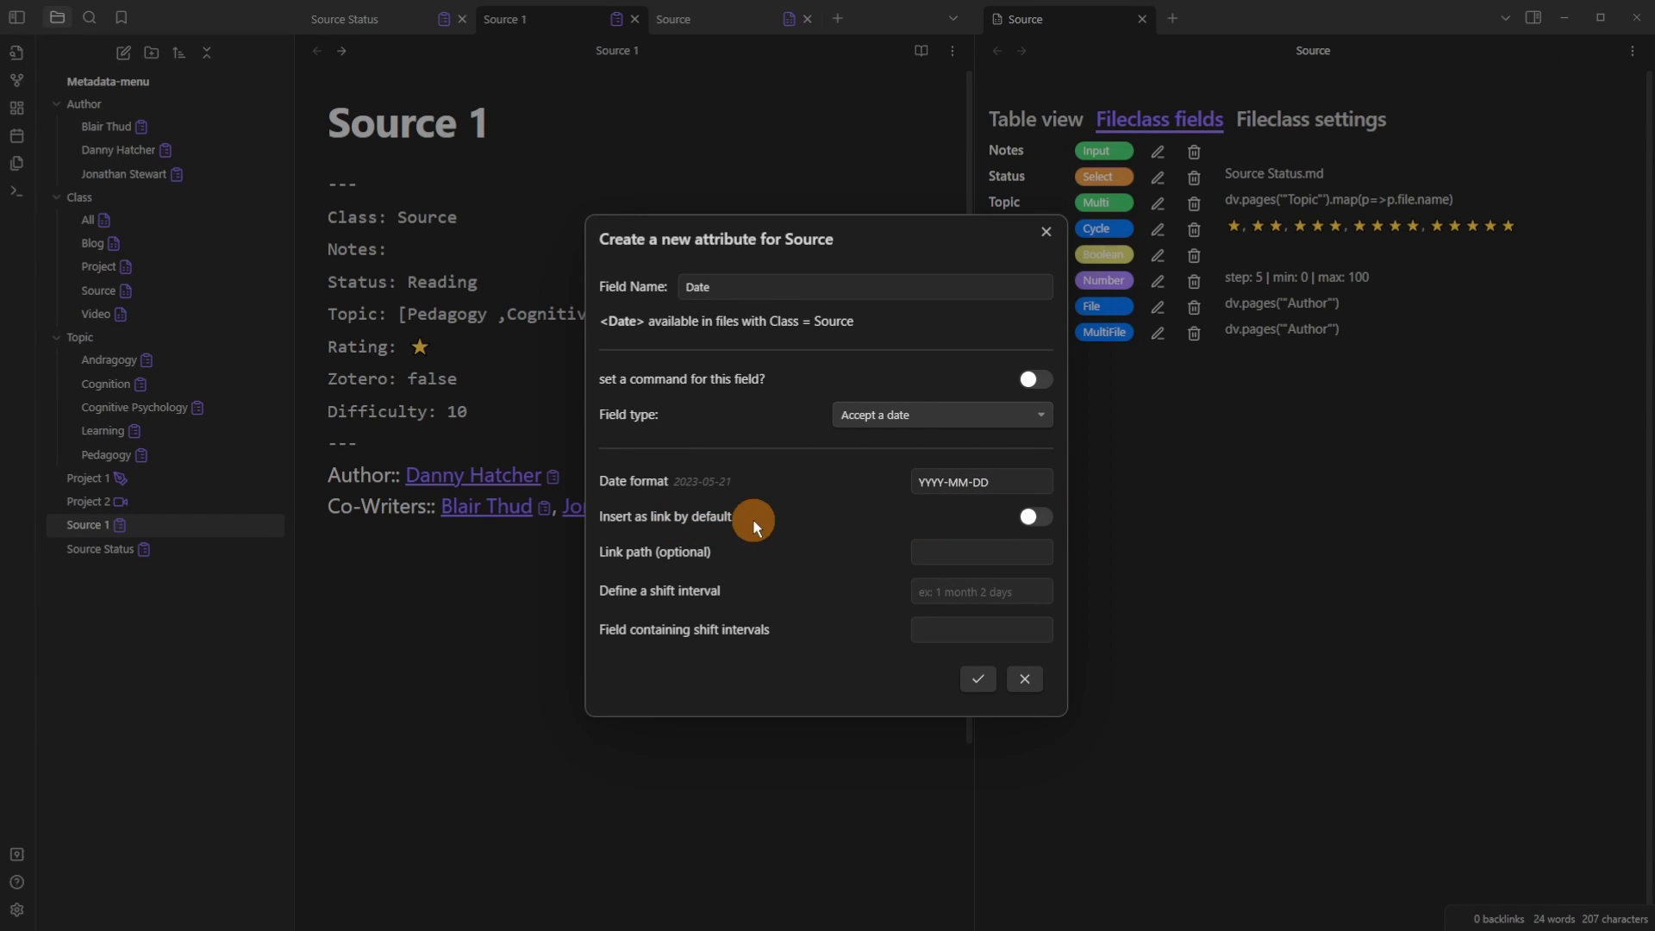
Step: Set the Source class's Date field to insert as a link by default with a shift interval of 2 days, and save it
{"action": "left_click", "coordinate": [1033, 521]}
{"action": "left_click", "coordinate": [983, 591]}
{"action": "type", "text": "2 days"}
{"action": "left_click", "coordinate": [981, 679]}
Step: Insert the Date field below the Co-Writers line in Source 1 with the calendar date 2023-05-19
{"action": "left_click", "coordinate": [1039, 548]}
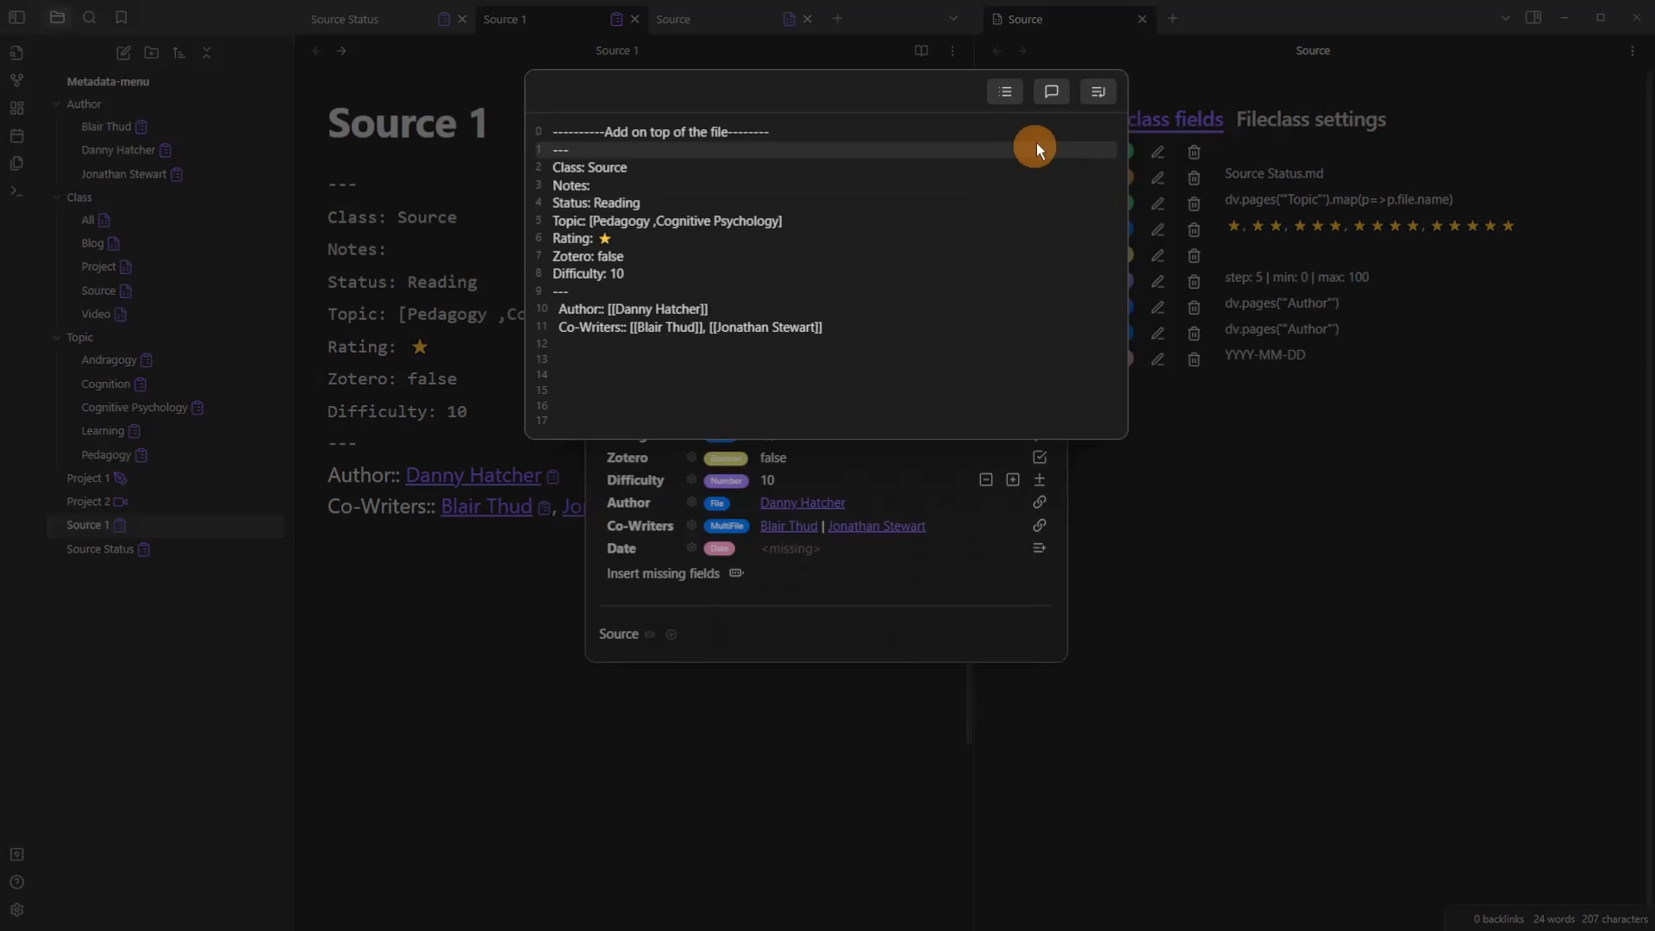
{"action": "left_click", "coordinate": [600, 343]}
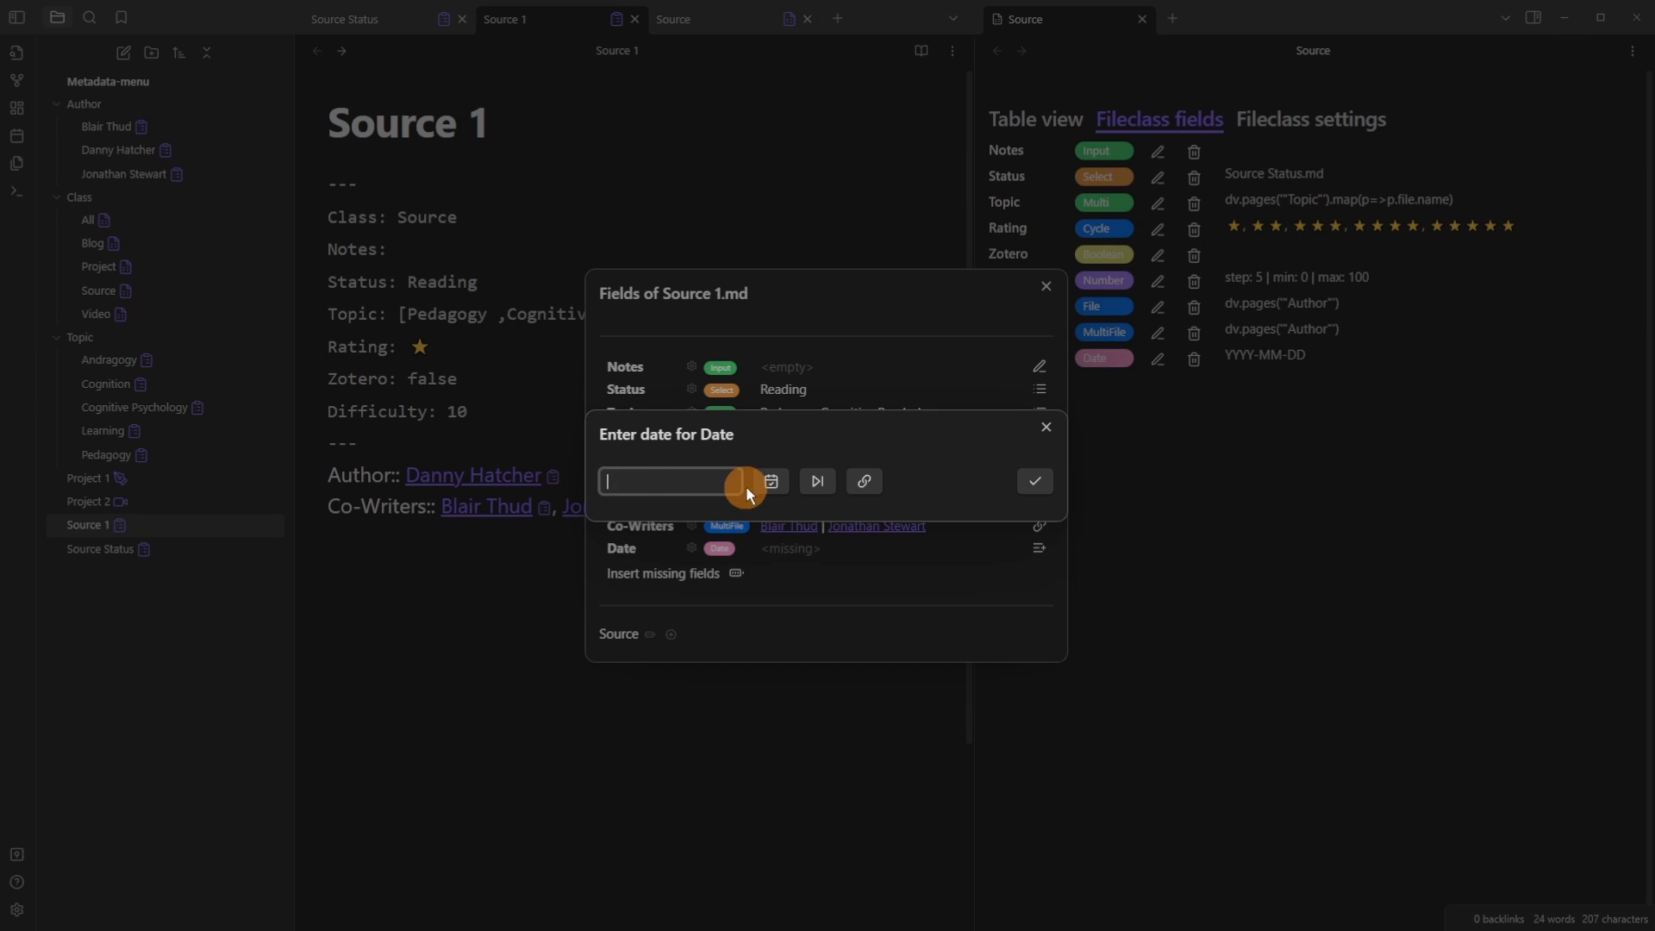
{"action": "left_click", "coordinate": [769, 481]}
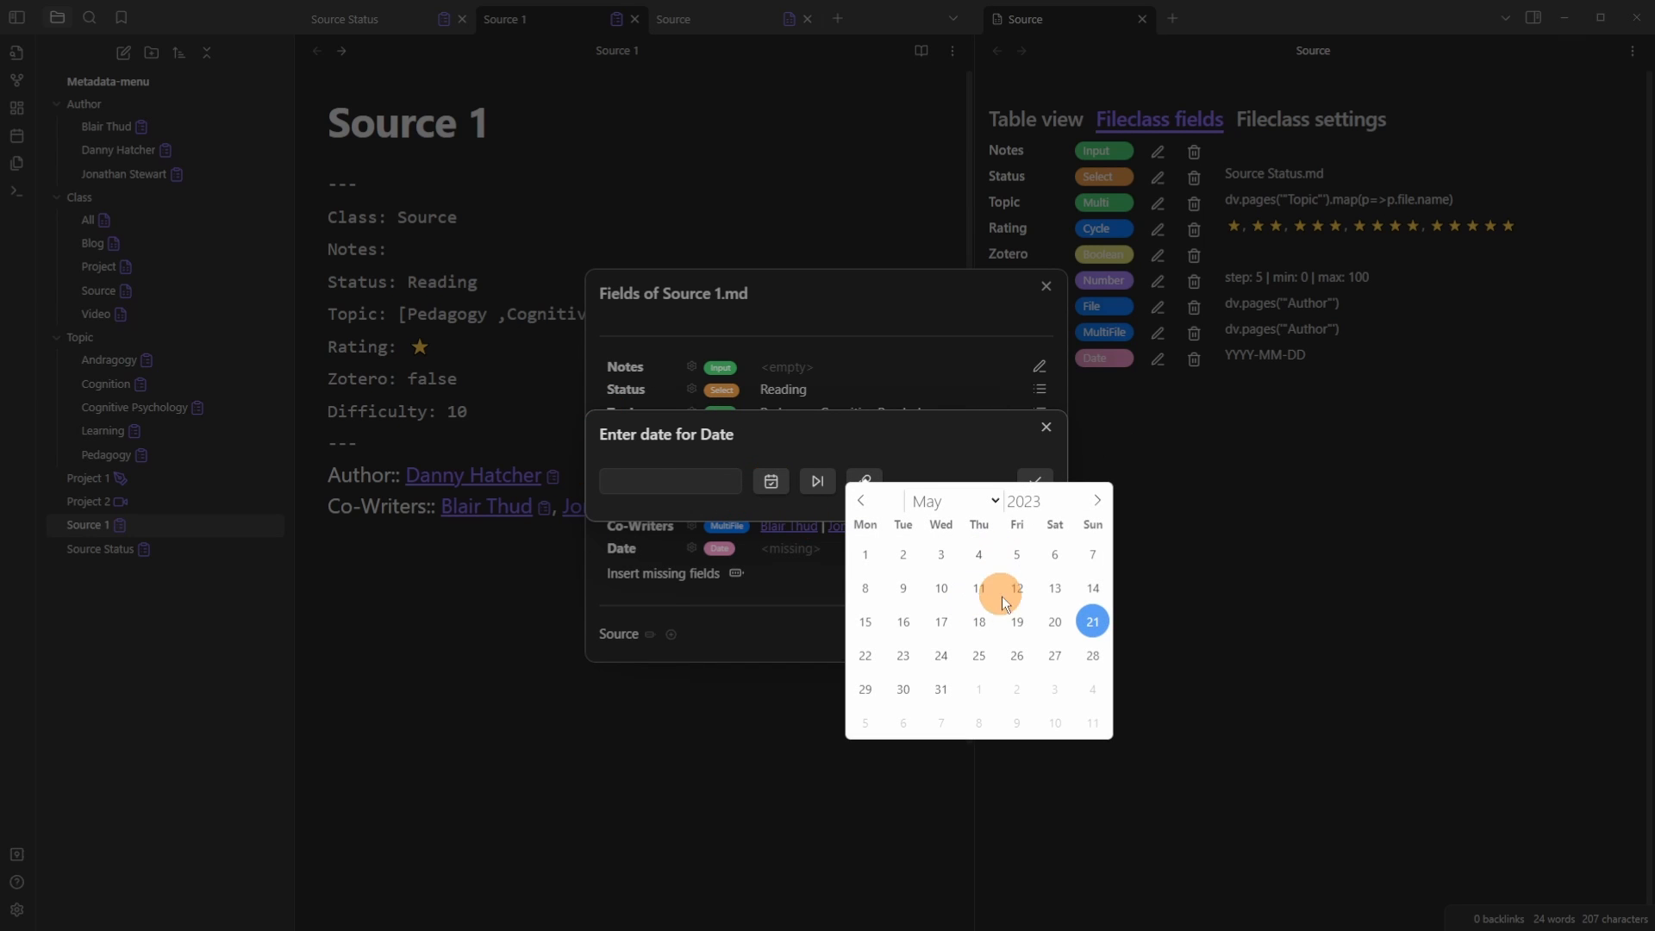
{"action": "left_click", "coordinate": [1002, 595]}
{"action": "left_click", "coordinate": [808, 488]}
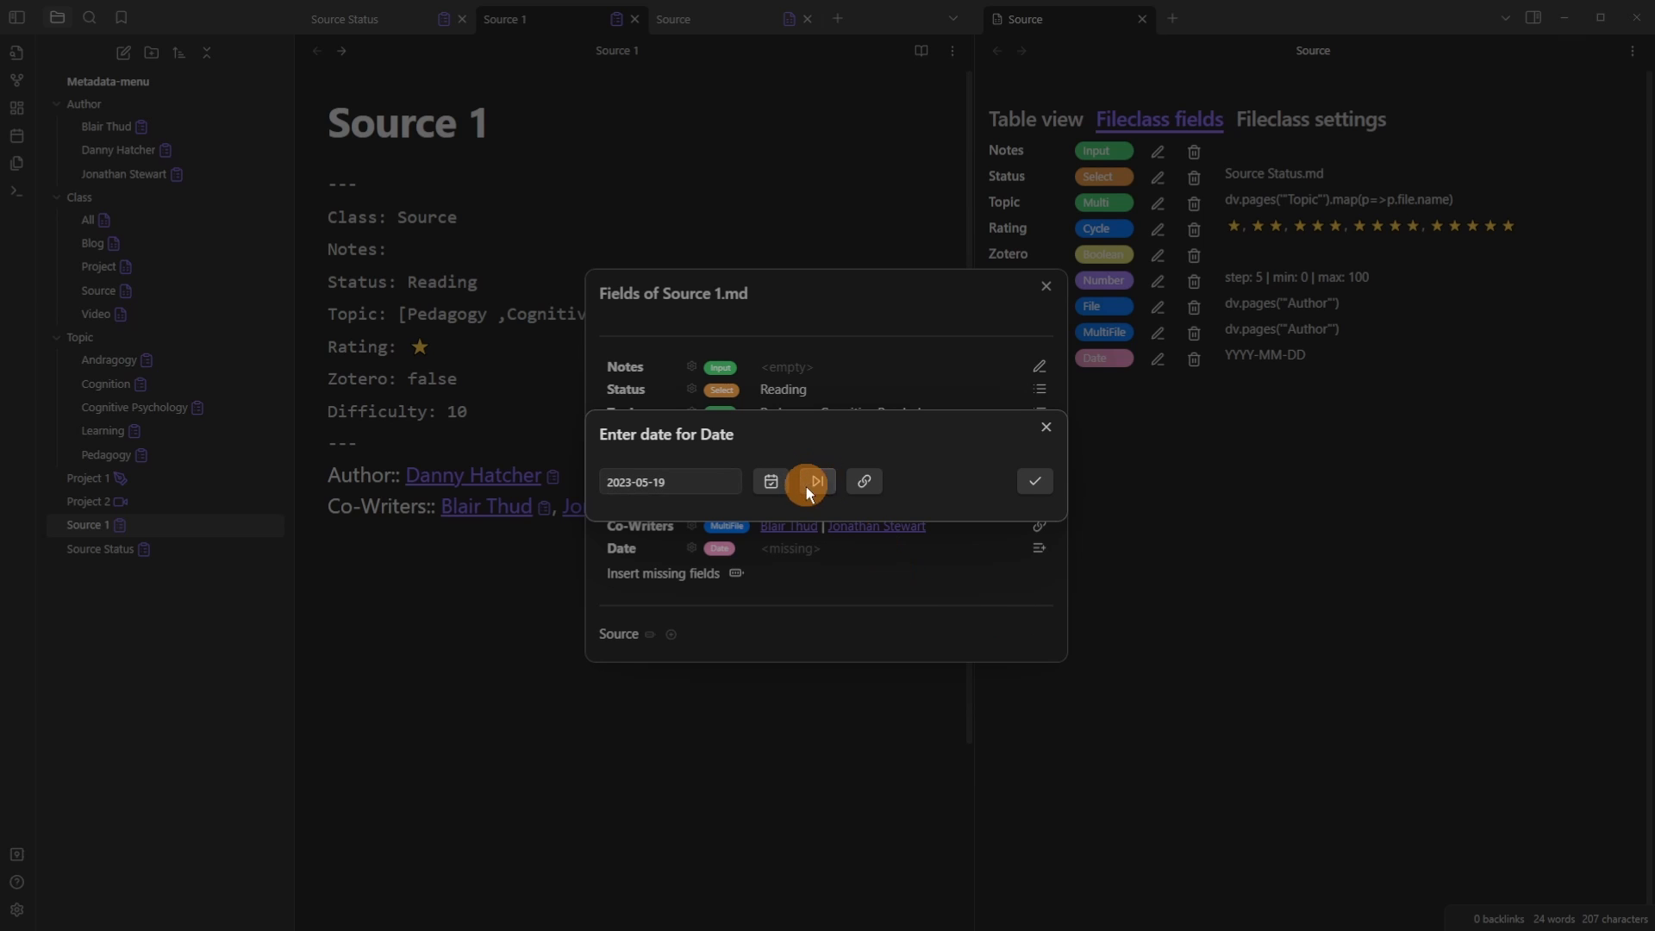
{"action": "left_click", "coordinate": [1028, 483]}
{"action": "left_click", "coordinate": [567, 624]}
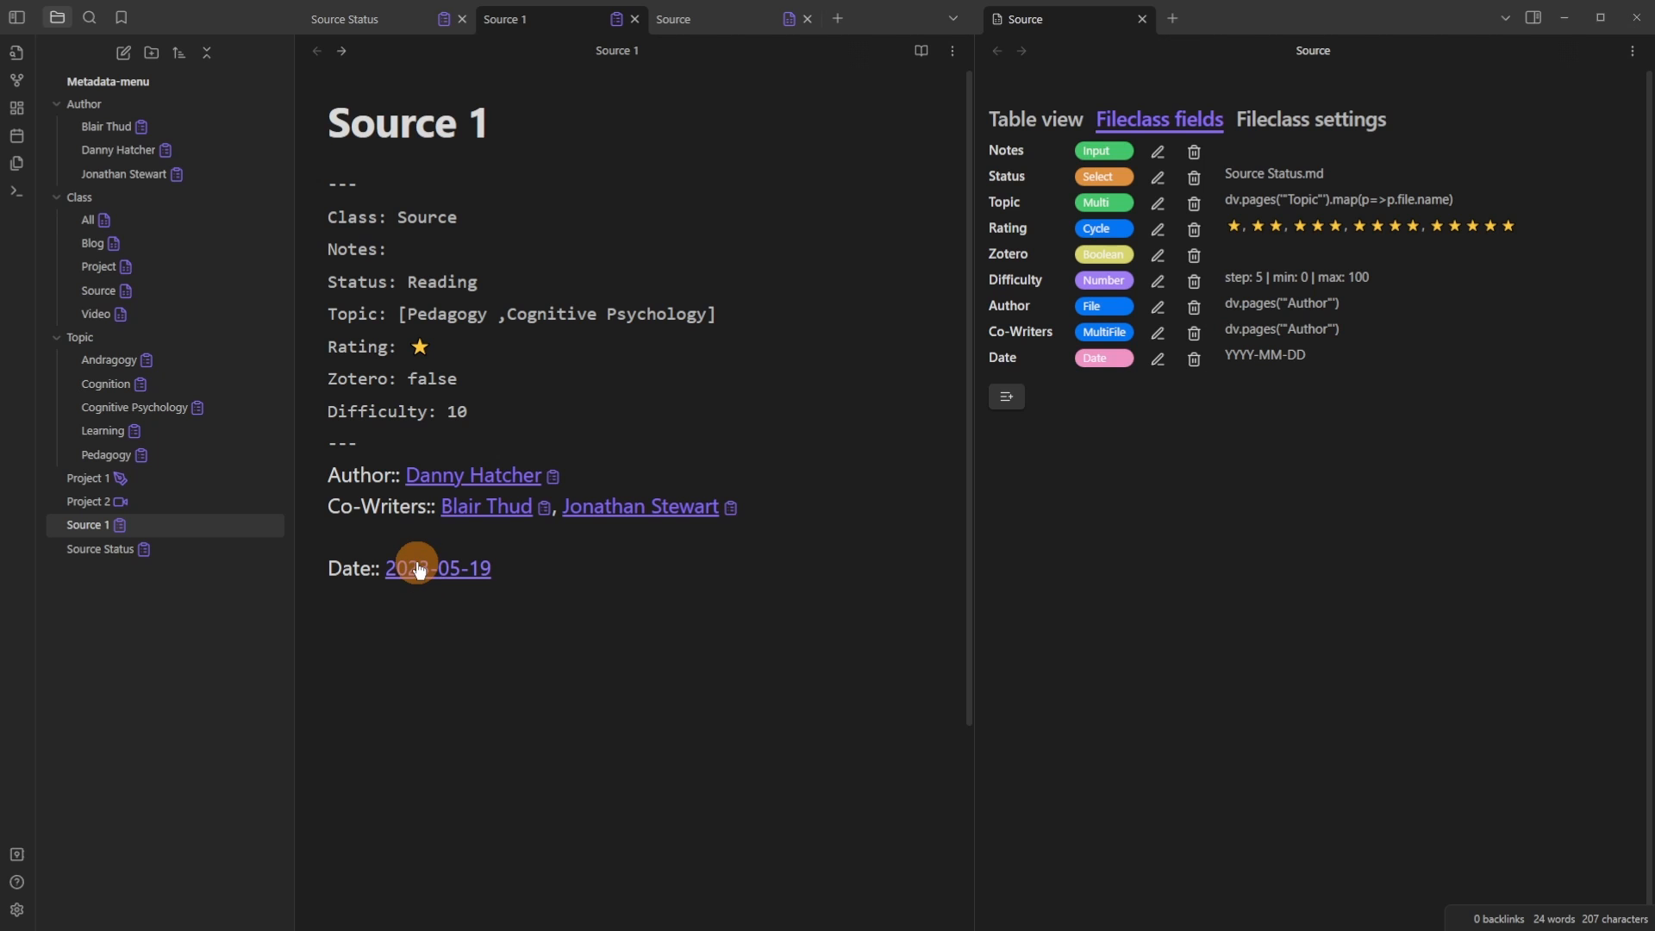
Step: Advance Source 1's Date twice by its shift interval and open the Date field's settings
{"action": "left_click", "coordinate": [17, 910]}
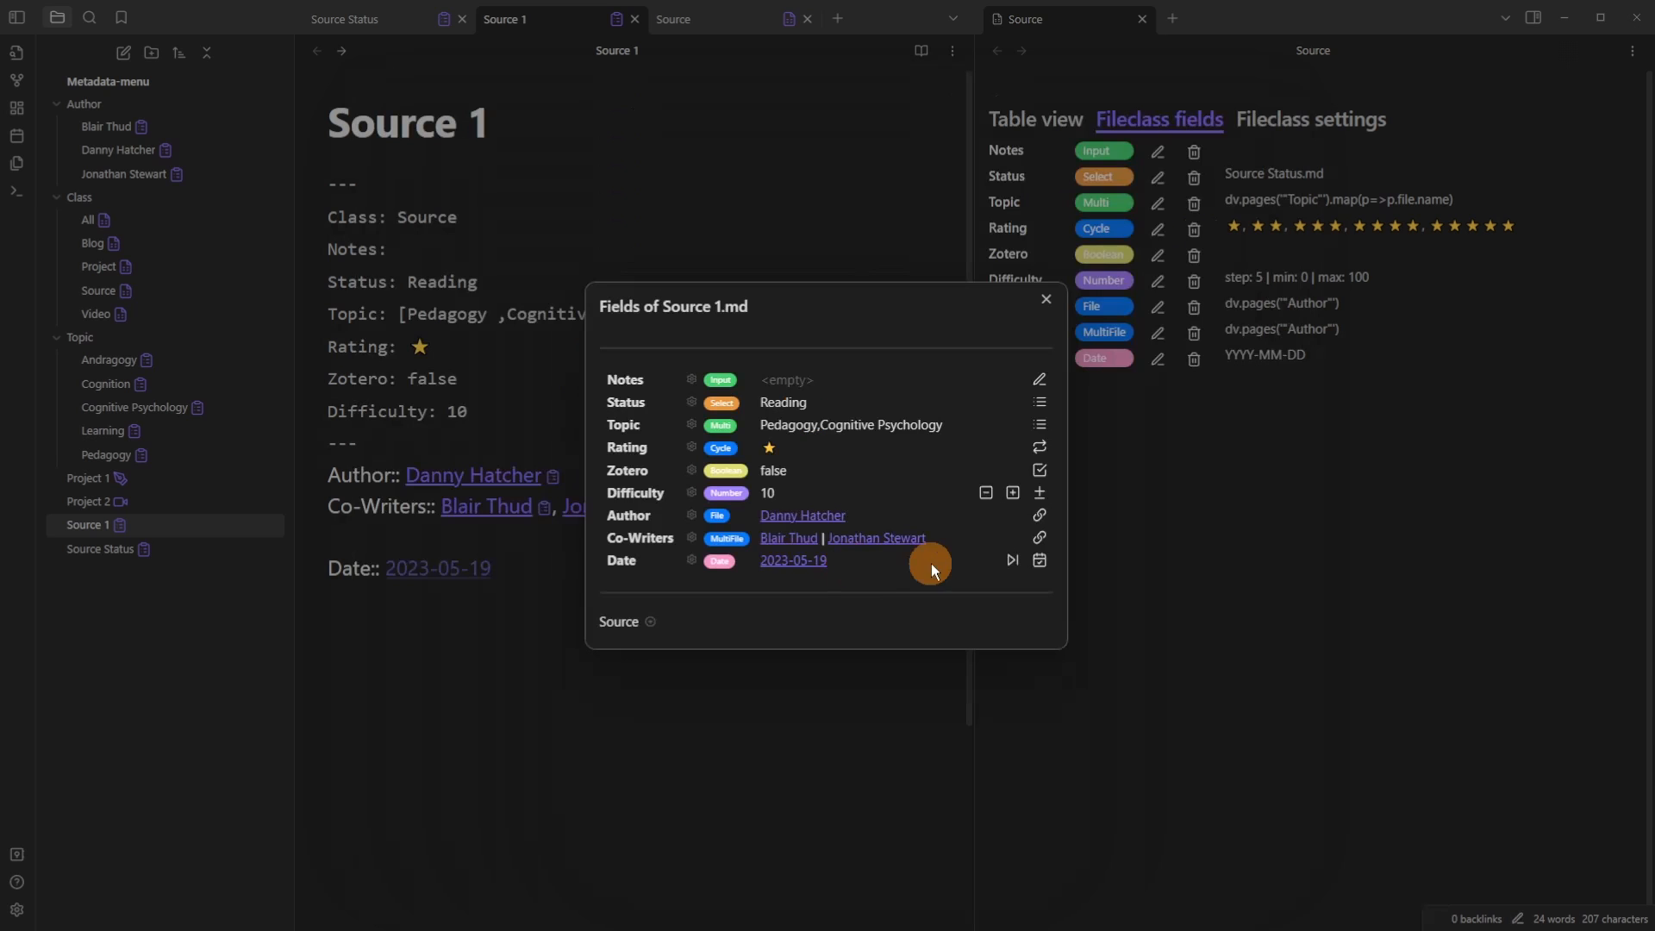
{"action": "left_click", "coordinate": [1011, 561]}
{"action": "left_click", "coordinate": [1012, 560]}
{"action": "left_click", "coordinate": [690, 557]}
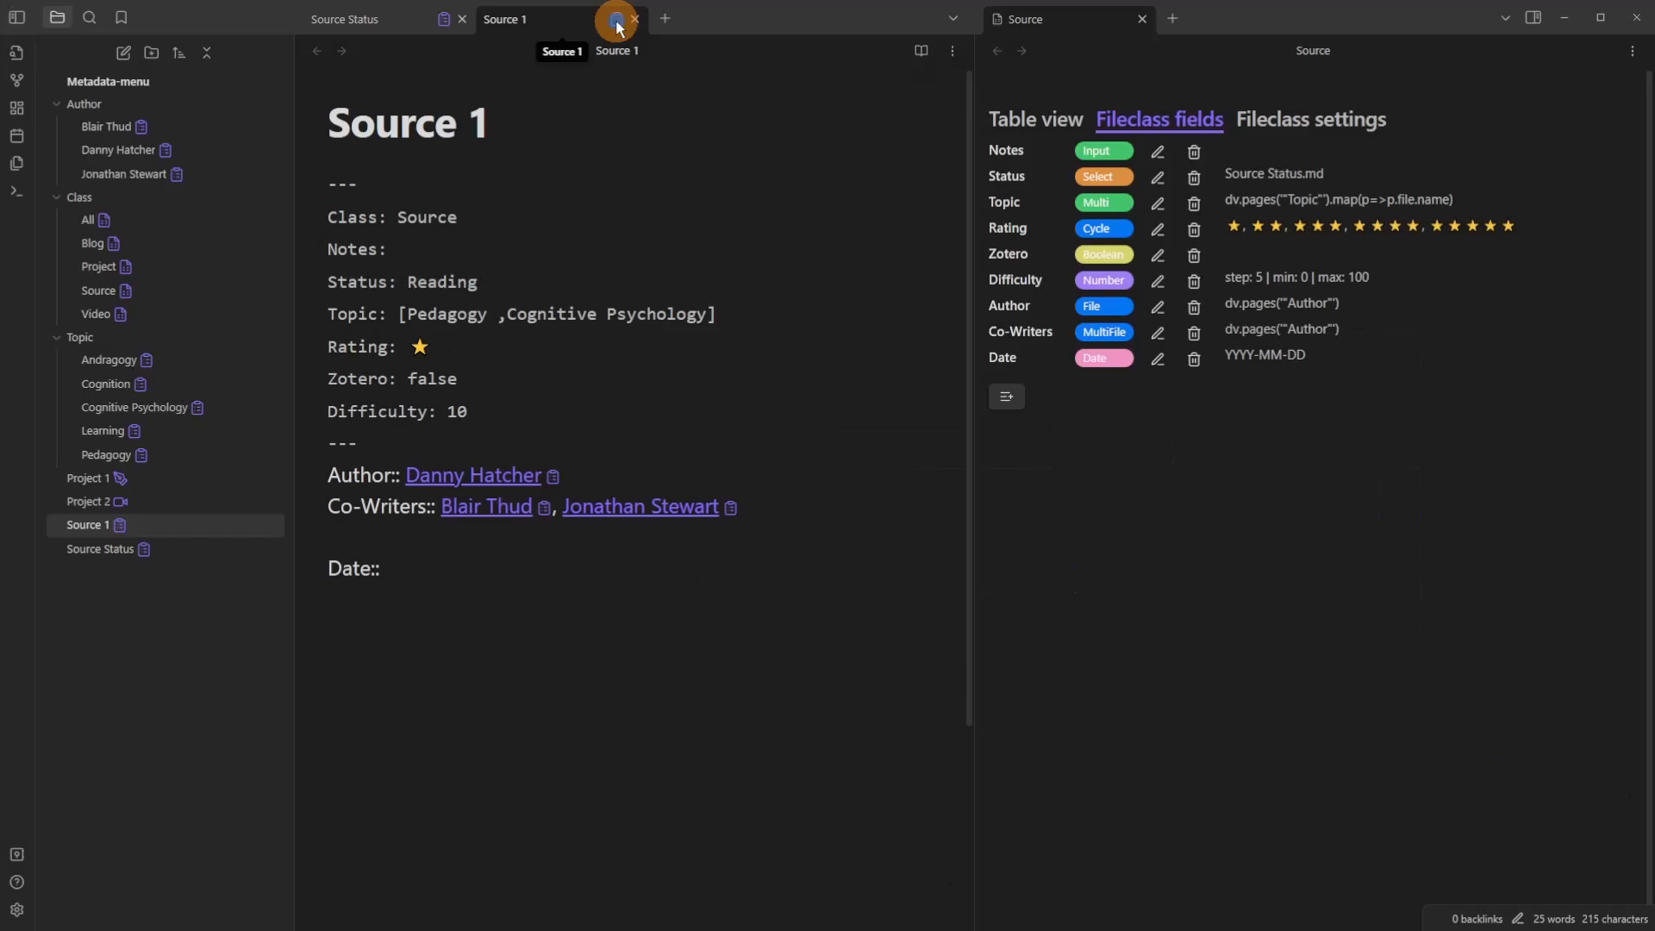
Step: Fill Source 1's Date using the natural-language phrase "in 3 days"
{"action": "left_click", "coordinate": [617, 19]}
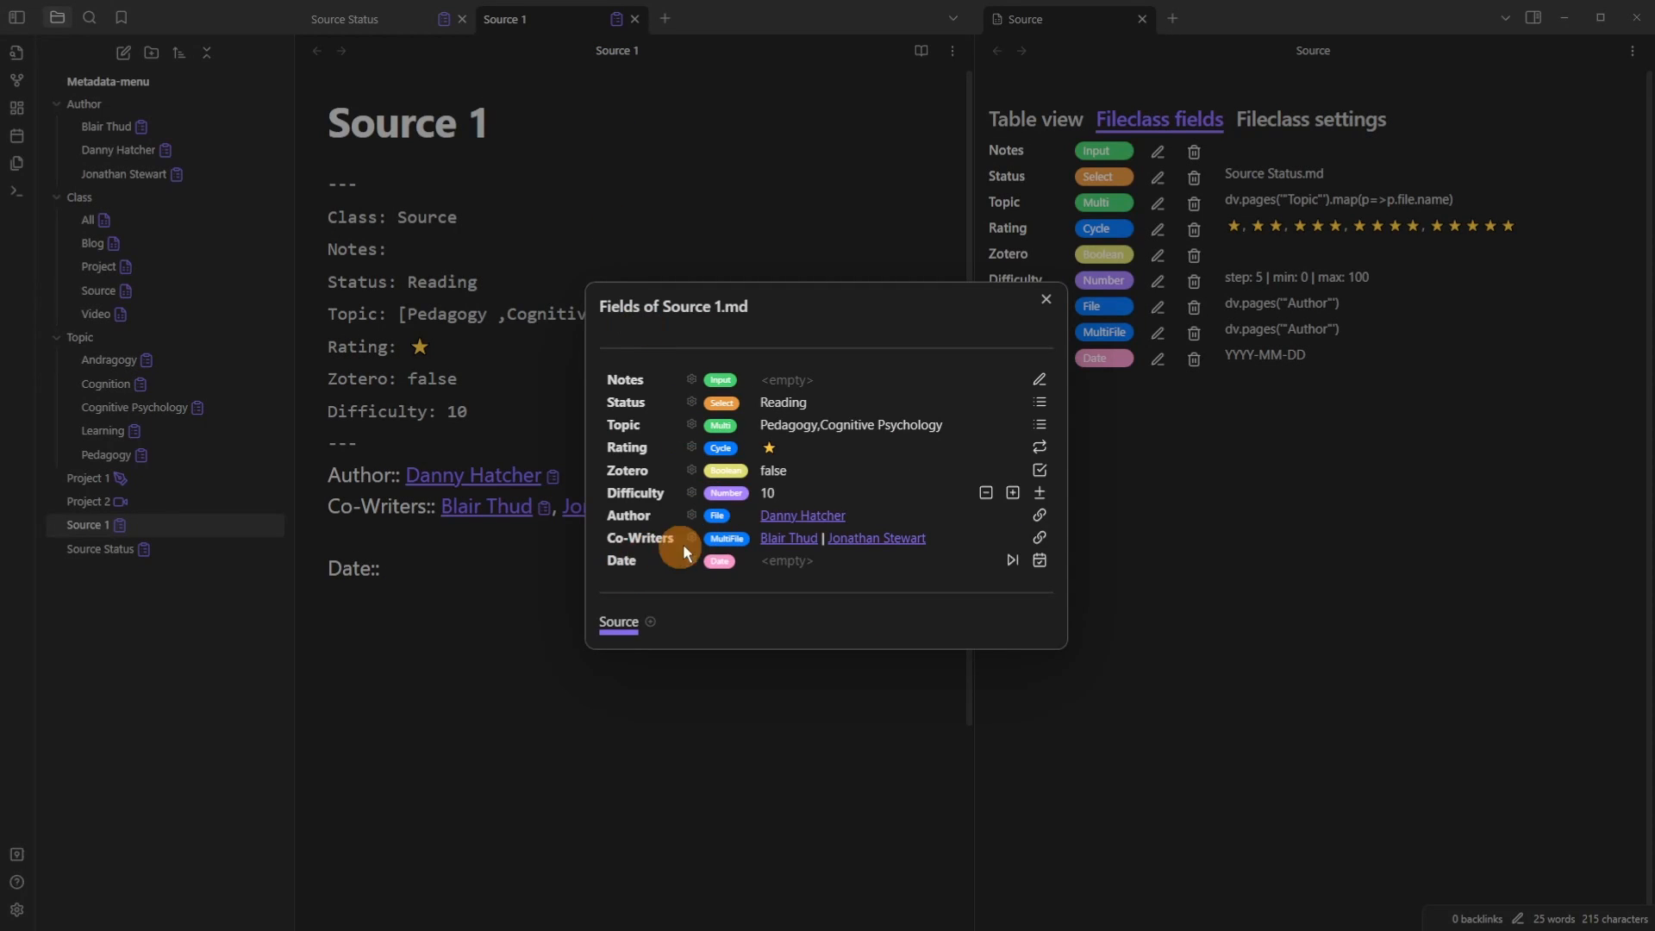
{"action": "left_click", "coordinate": [1040, 560]}
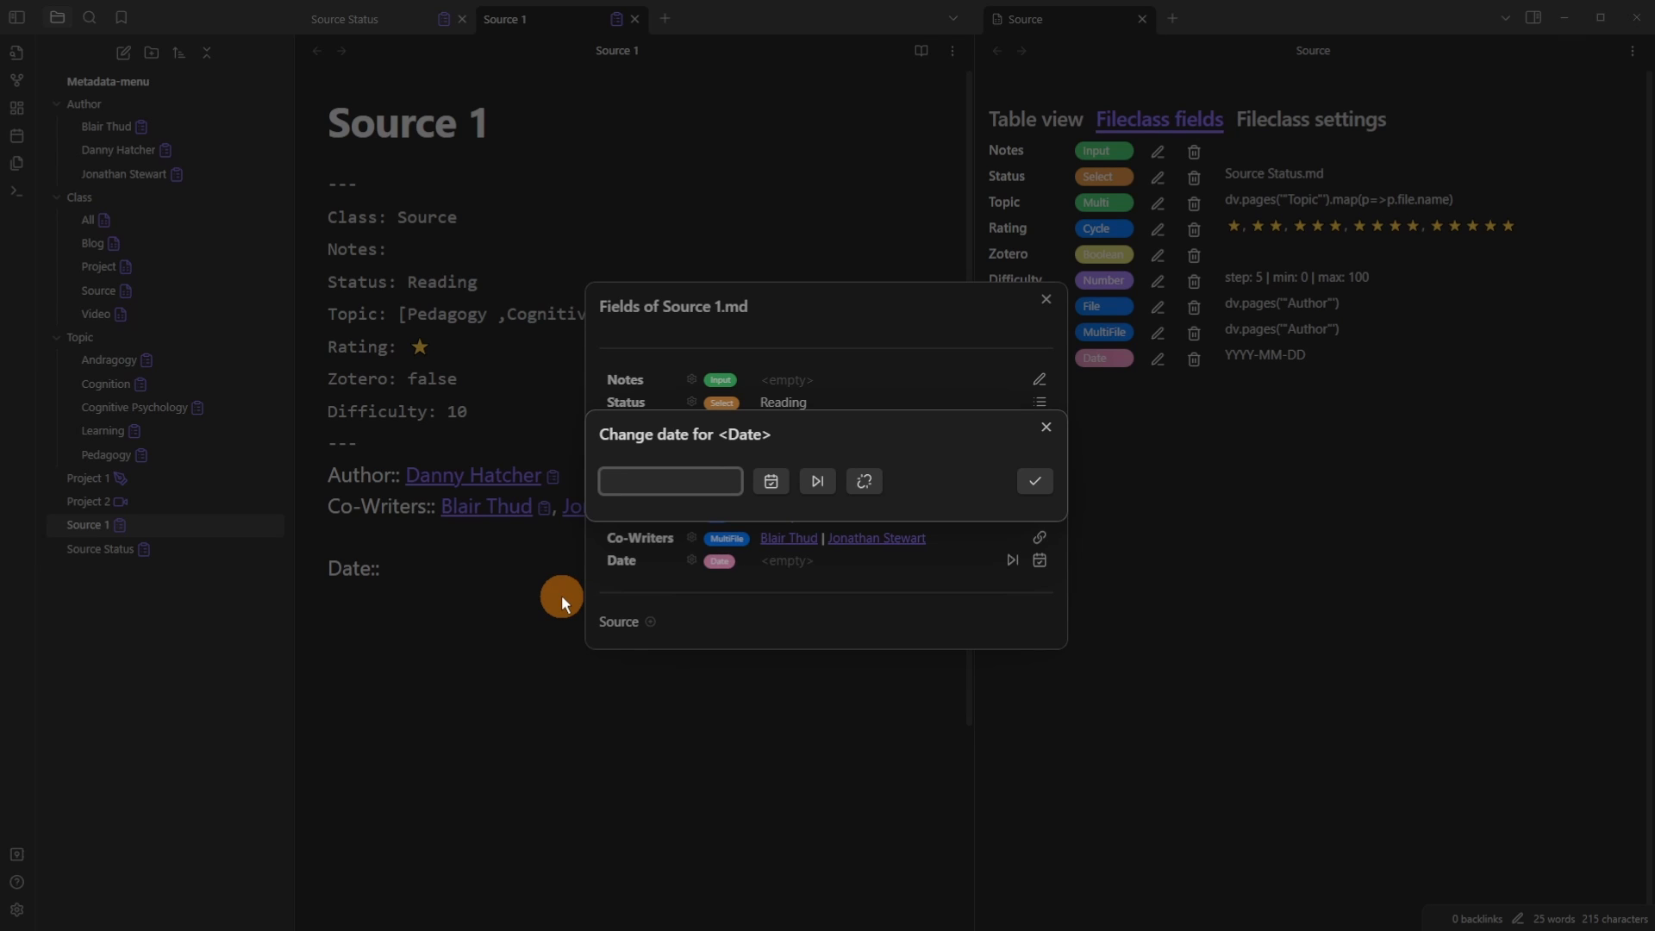
{"action": "type", "text": "in 3 days"}
{"action": "left_click", "coordinate": [1032, 483]}
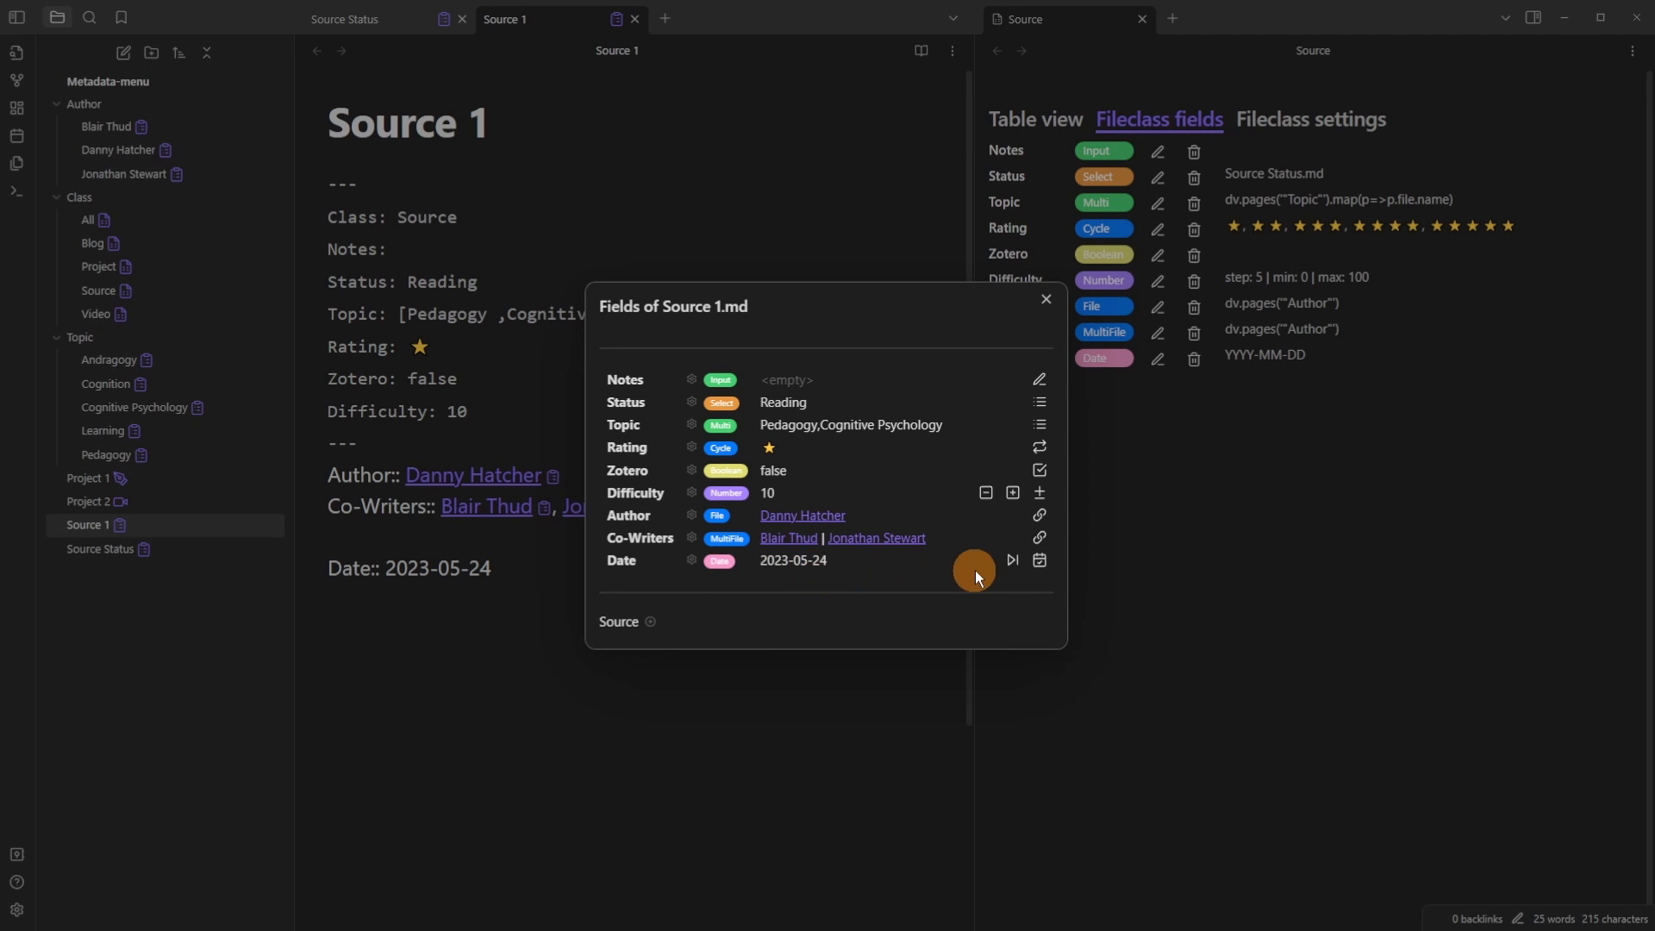
Step: Change Source 1's Date using the phrase "in 2 weeks" and close the note's fields
{"action": "left_click", "coordinate": [1041, 561]}
{"action": "type", "text": "in 2 weeks"}
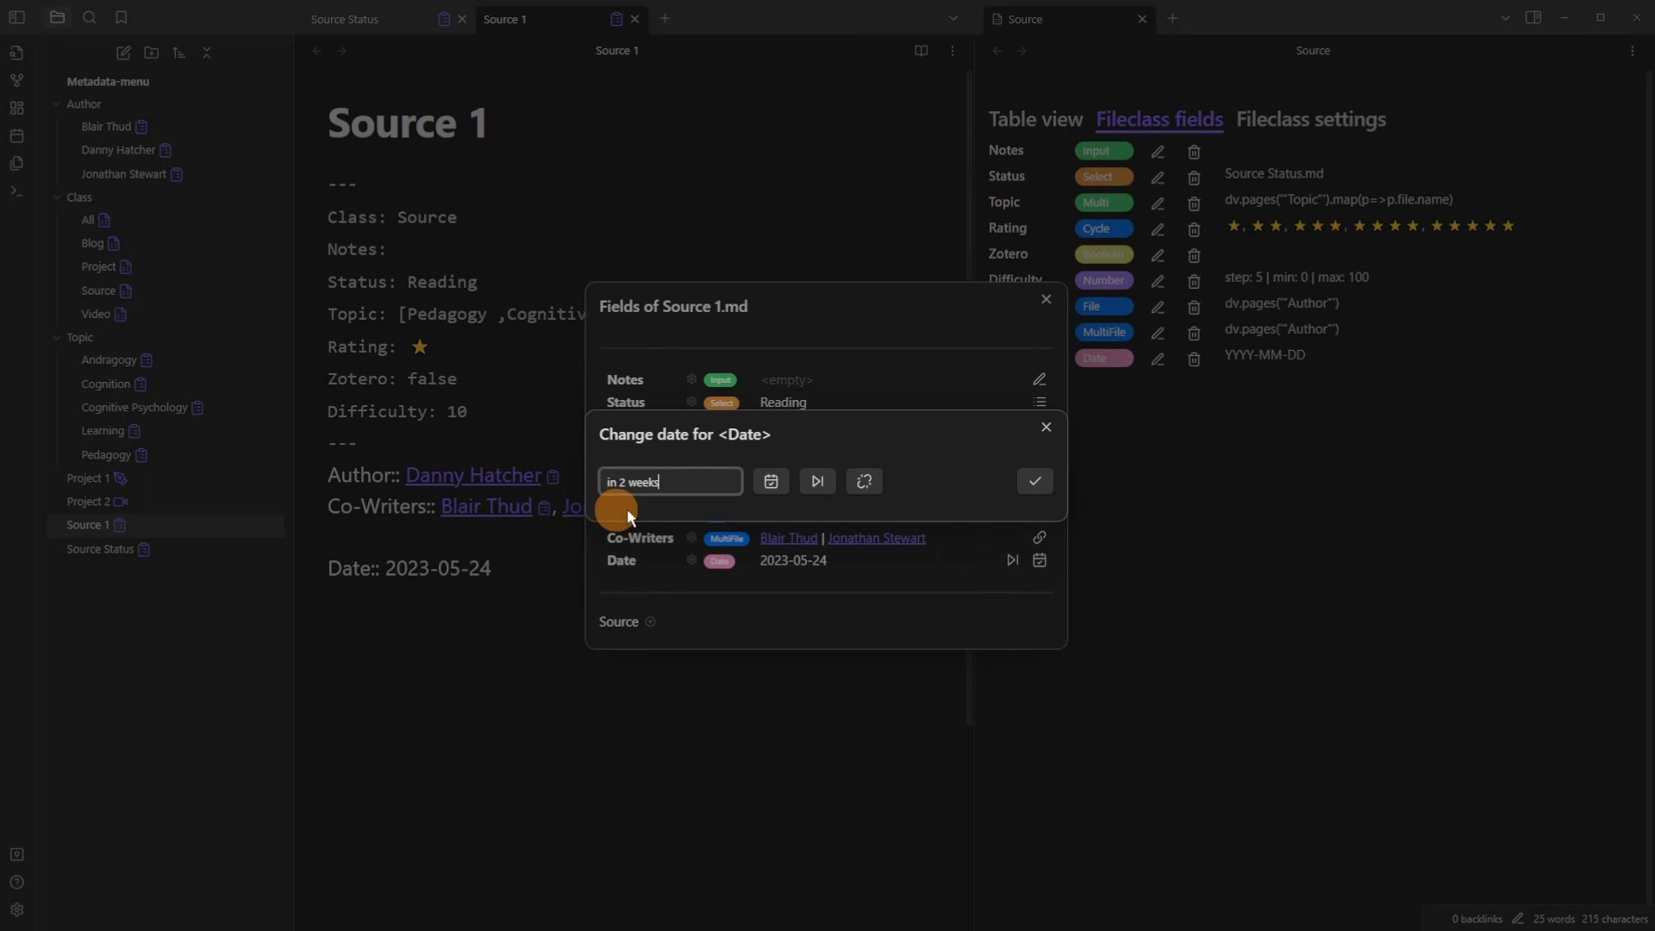
{"action": "left_click", "coordinate": [1033, 488]}
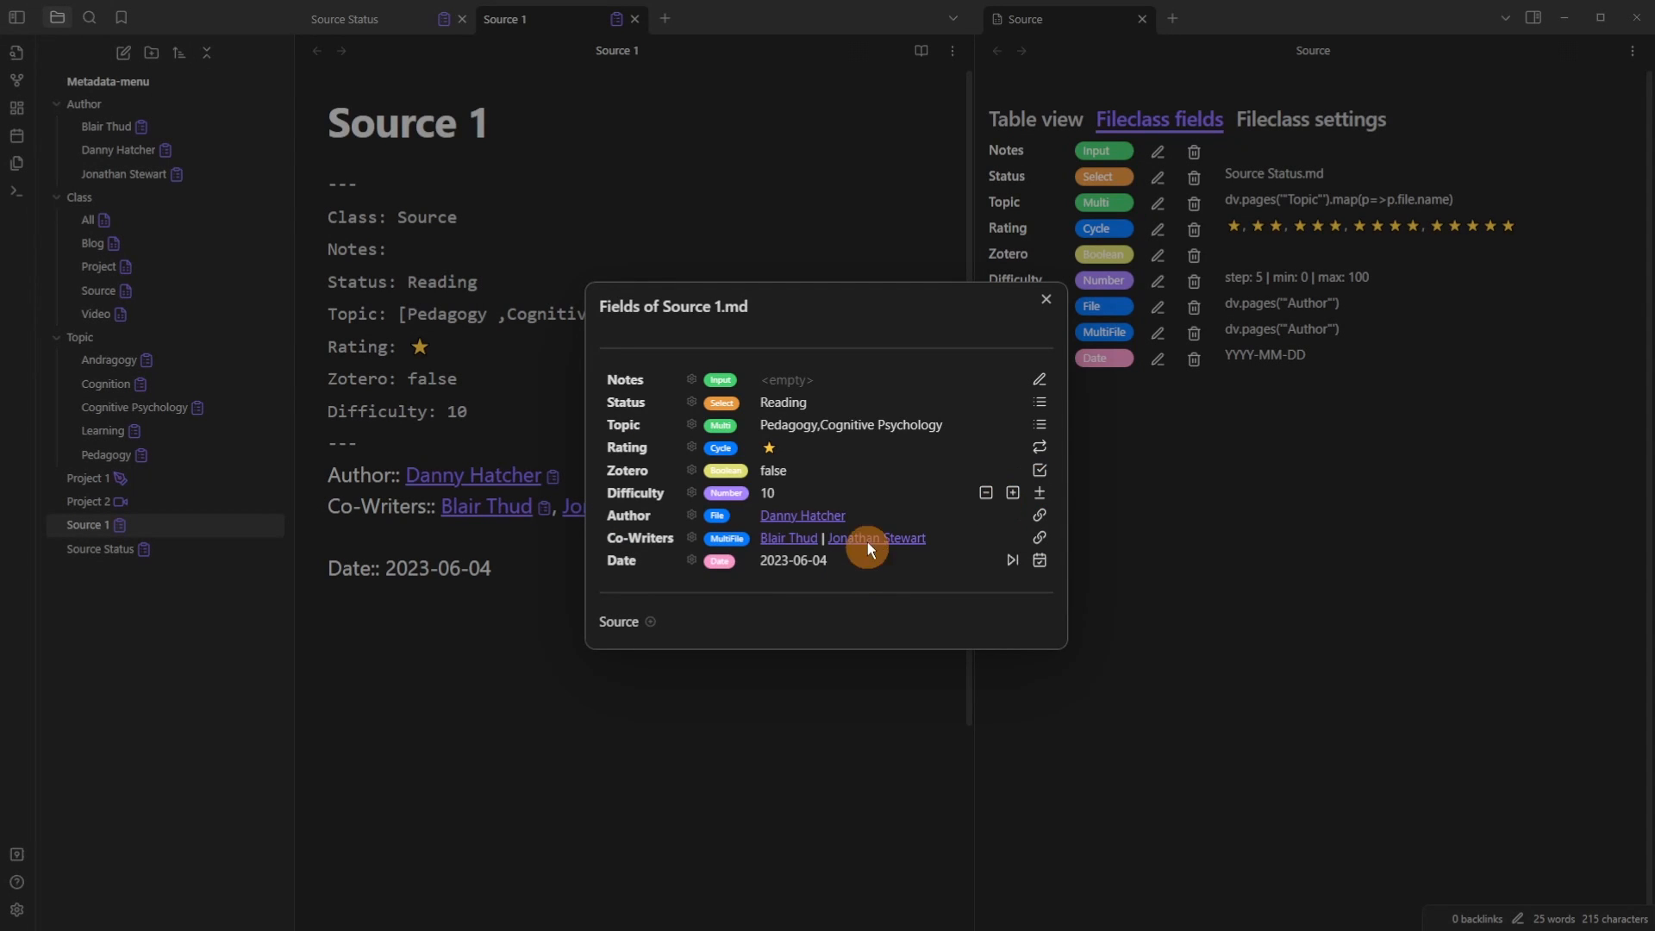
{"action": "key", "text": "Escape"}
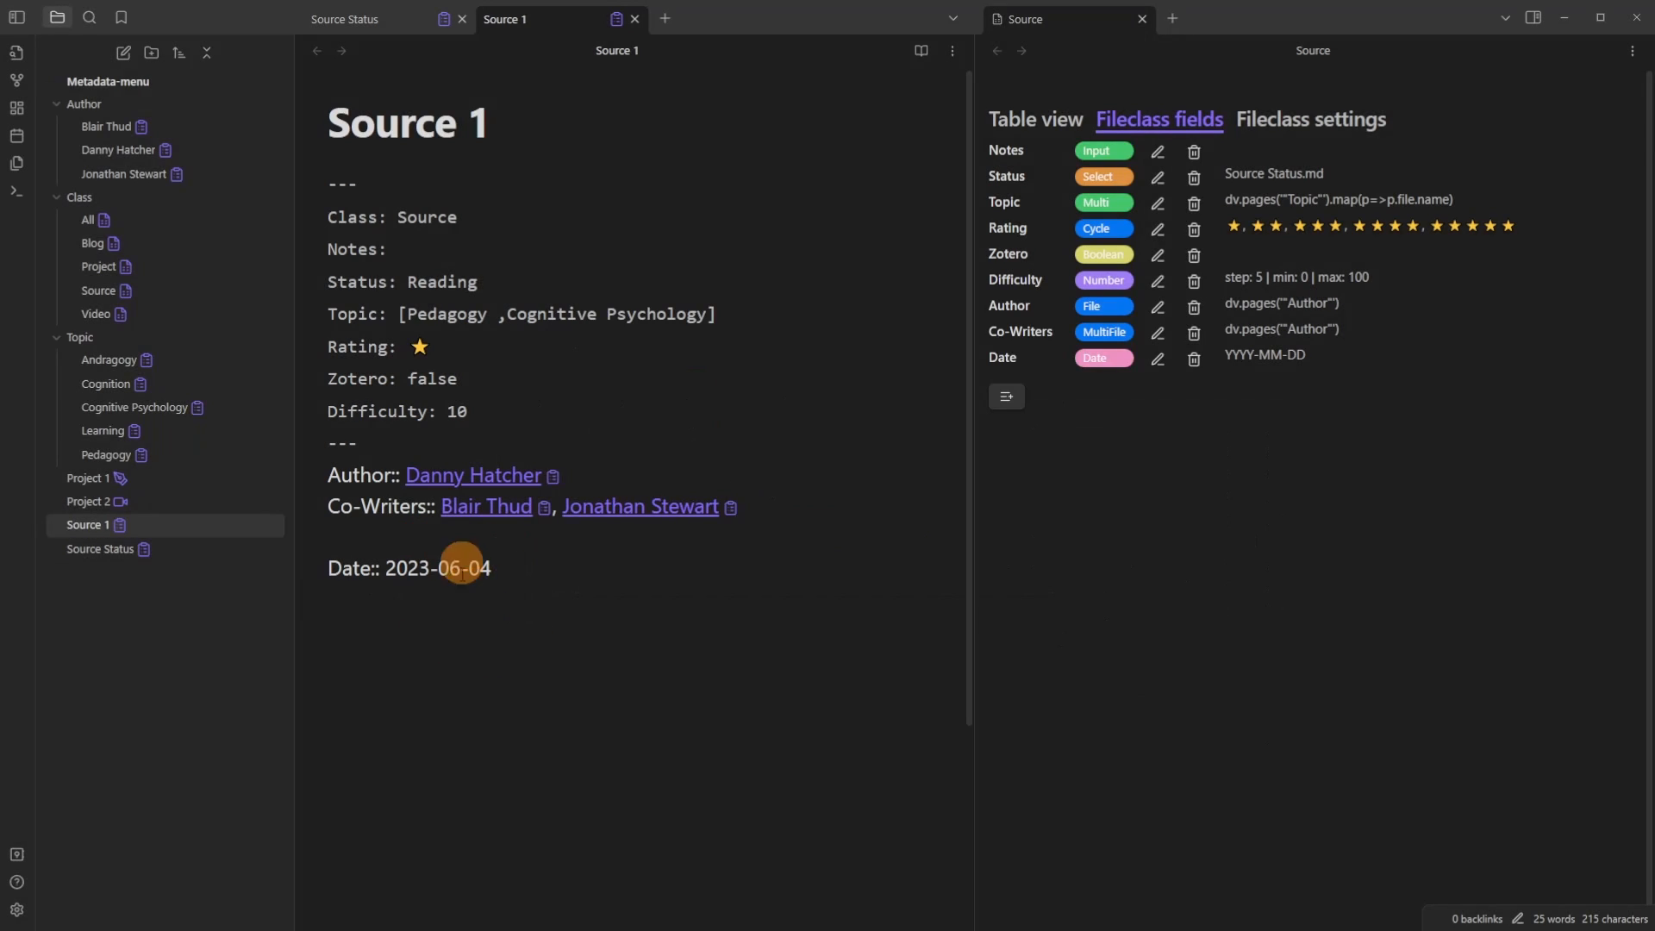
Step: Review the Natural Language Dates plugin's date format and week-start options, keeping YYYY-MM-DD and Monday
{"action": "key", "text": "ctrl+comma"}
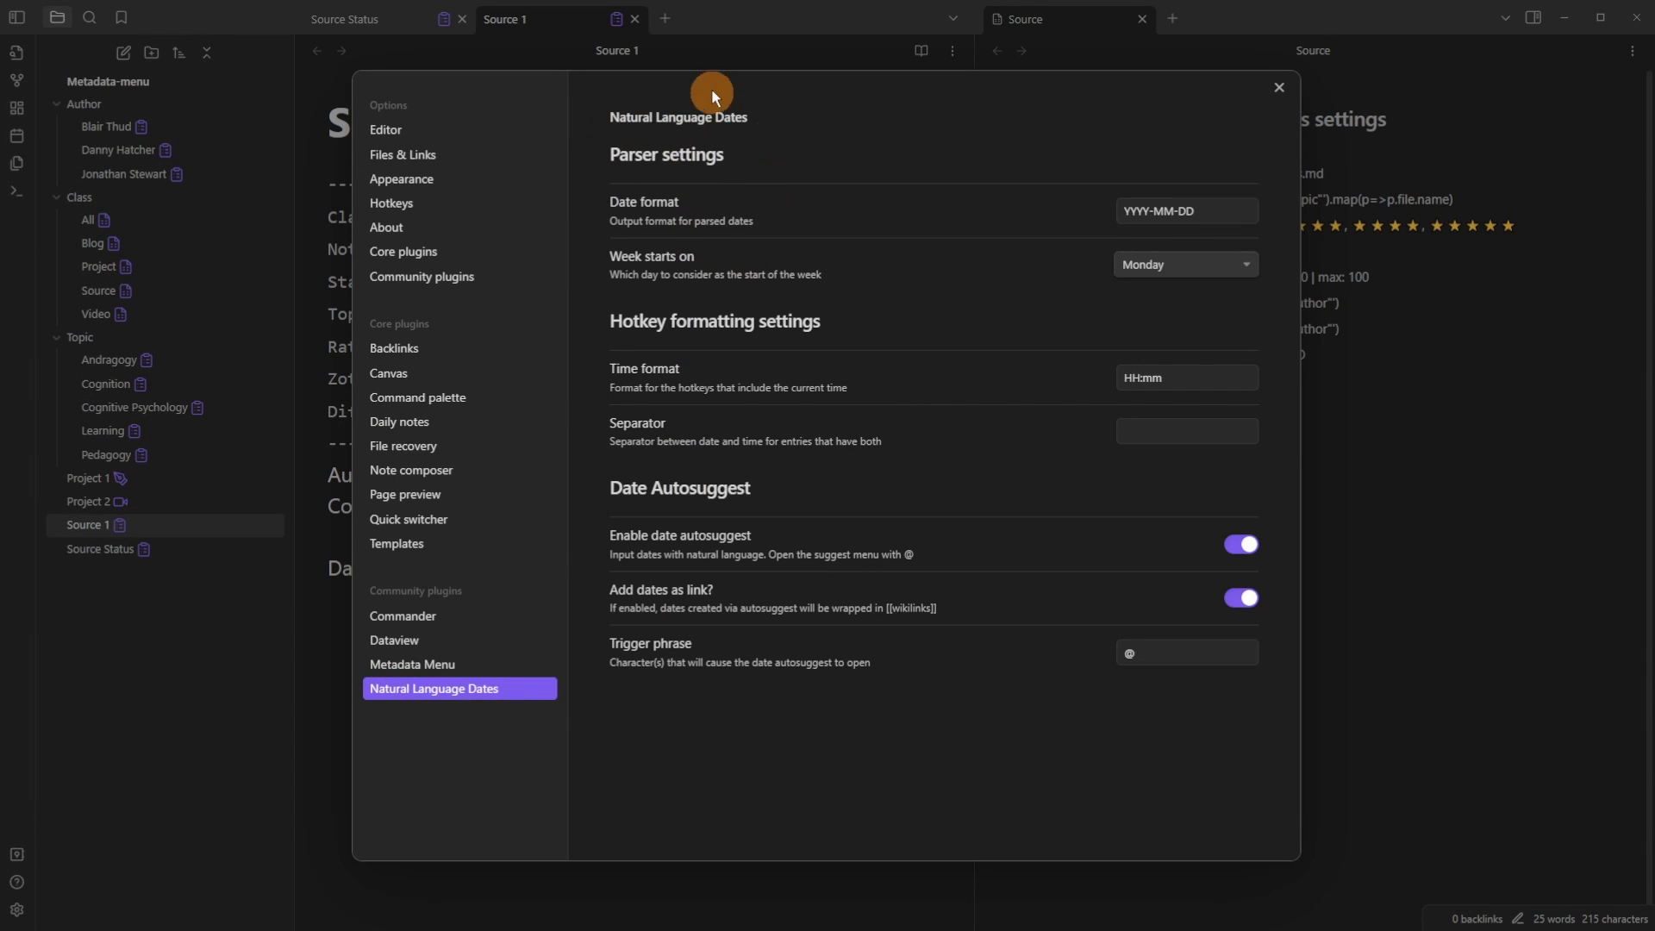
{"action": "left_click", "coordinate": [1202, 267]}
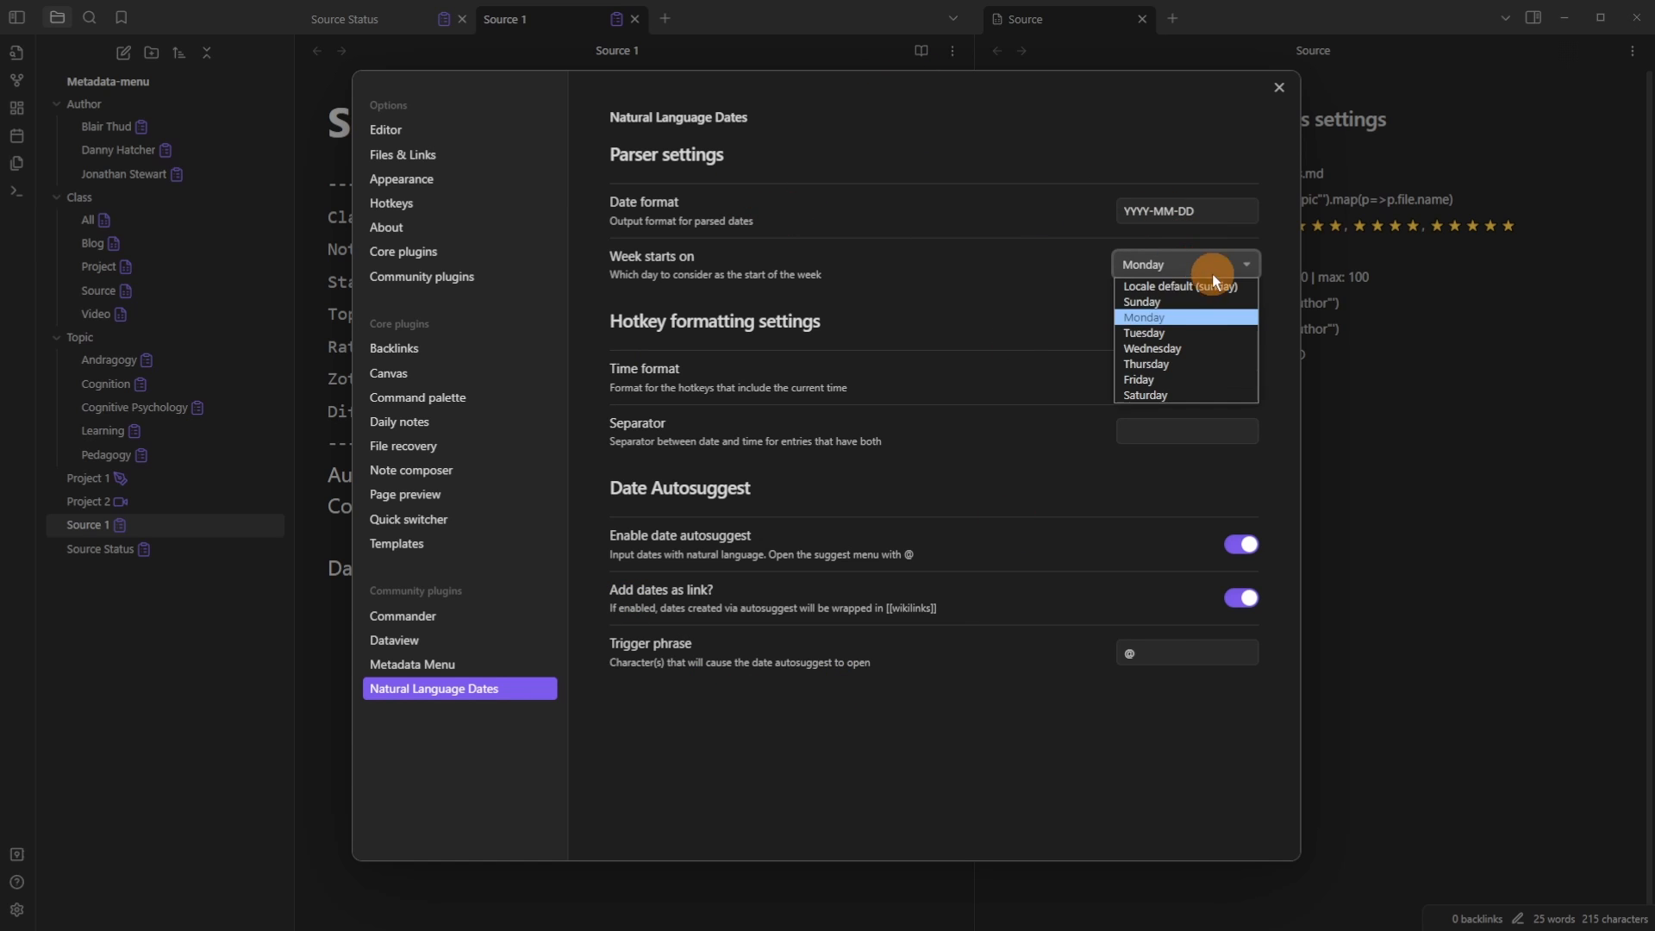
{"action": "left_click", "coordinate": [1174, 316]}
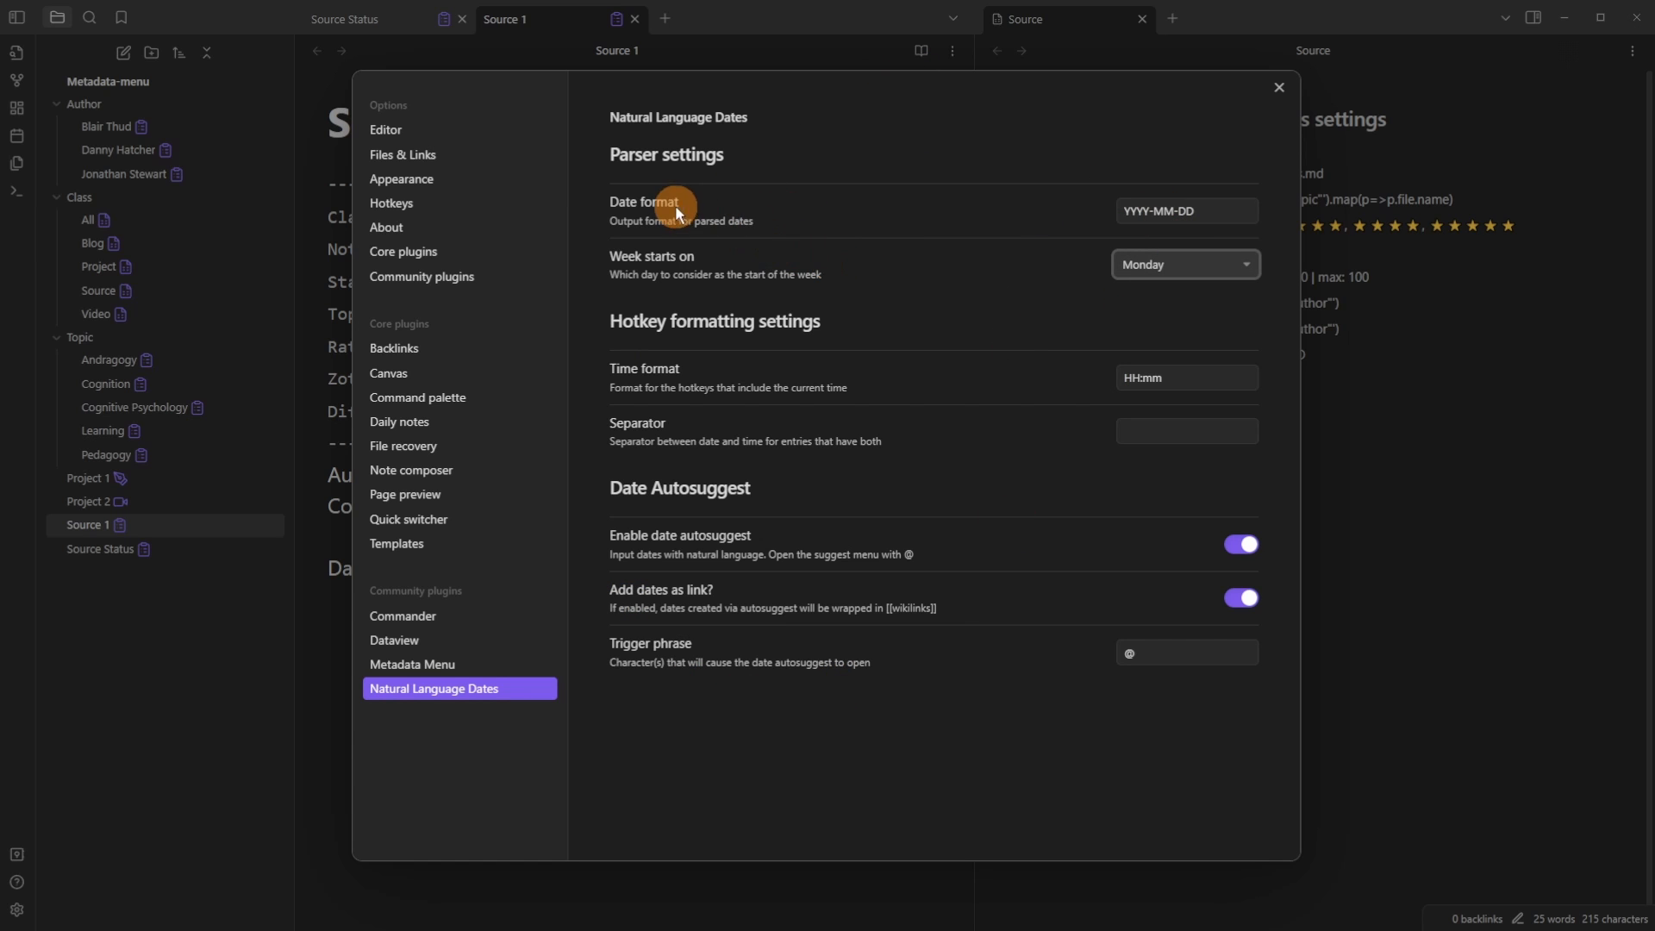
{"action": "left_click", "coordinate": [1216, 212]}
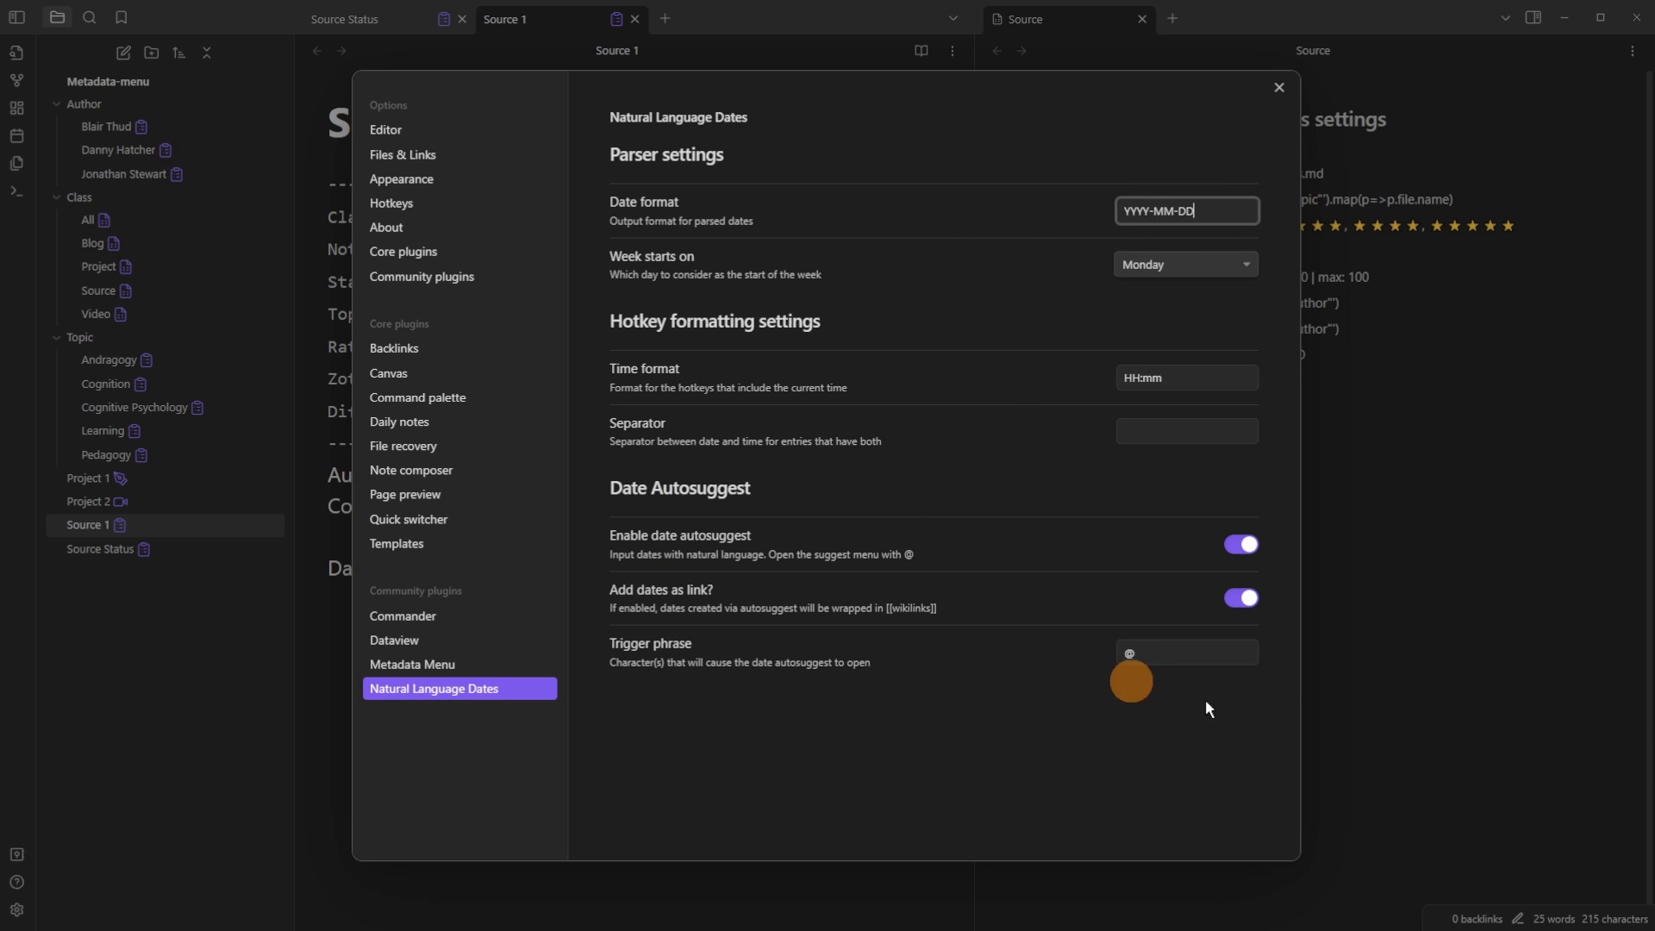
{"action": "left_click", "coordinate": [1410, 528]}
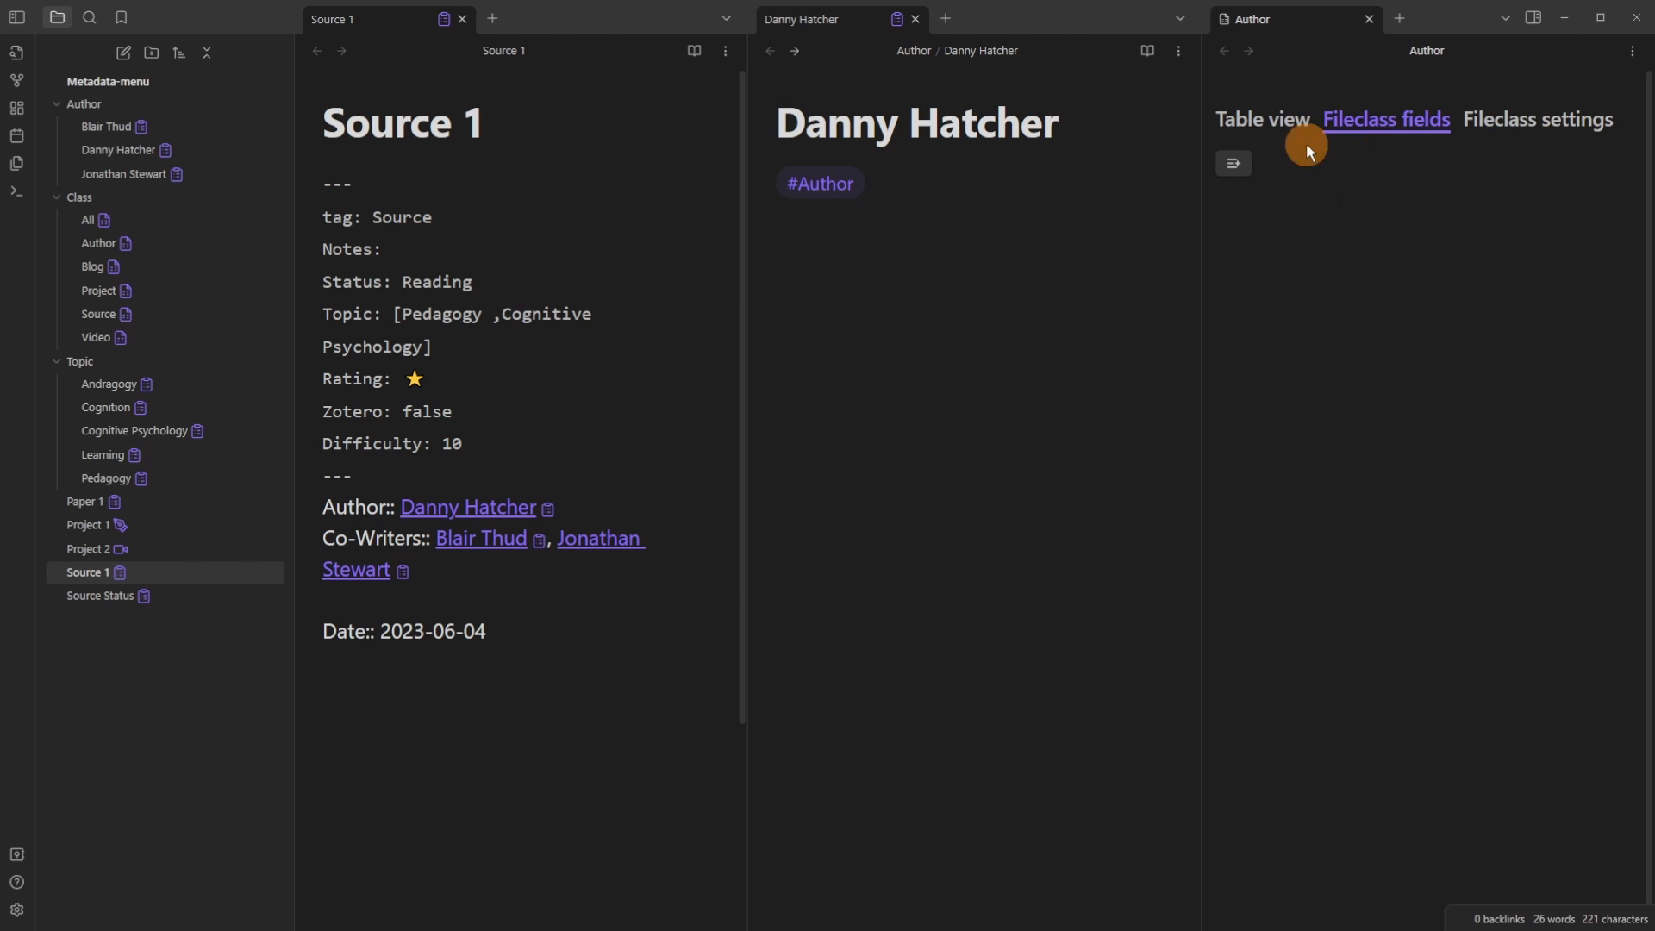
Step: Create a Papers lookup field in the Author fileclass querying dv.pages('#source') with related field Author and inline links output
{"action": "left_click", "coordinate": [1233, 163]}
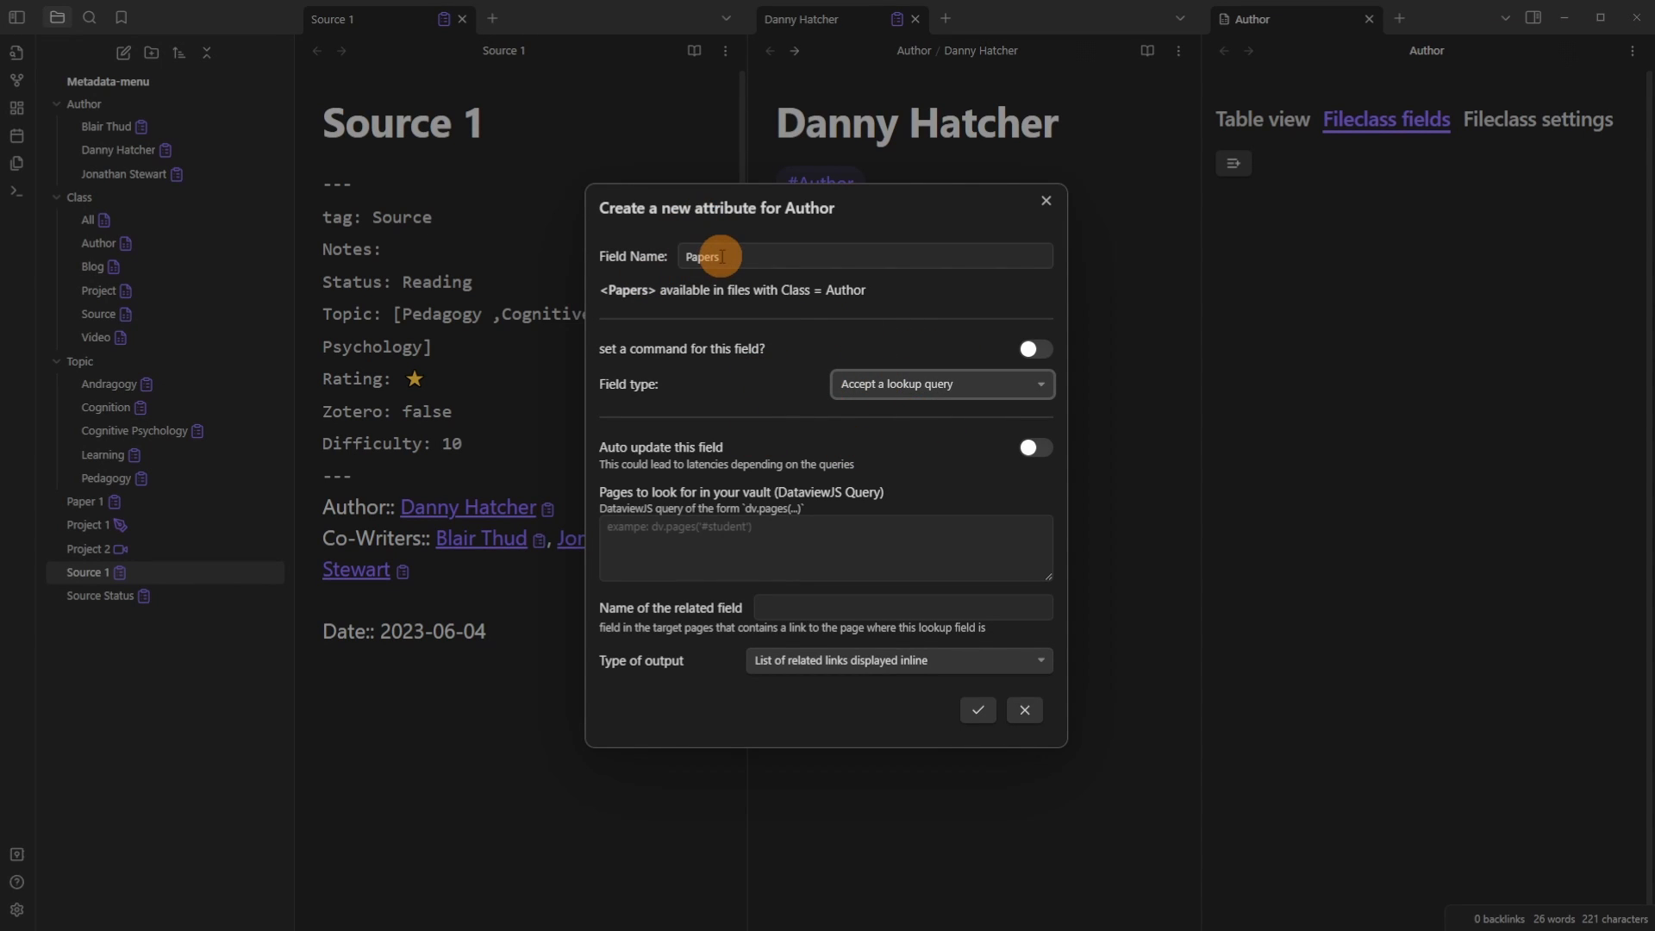
{"action": "left_click", "coordinate": [700, 528]}
{"action": "type", "text": "dv.pages('#source')"}
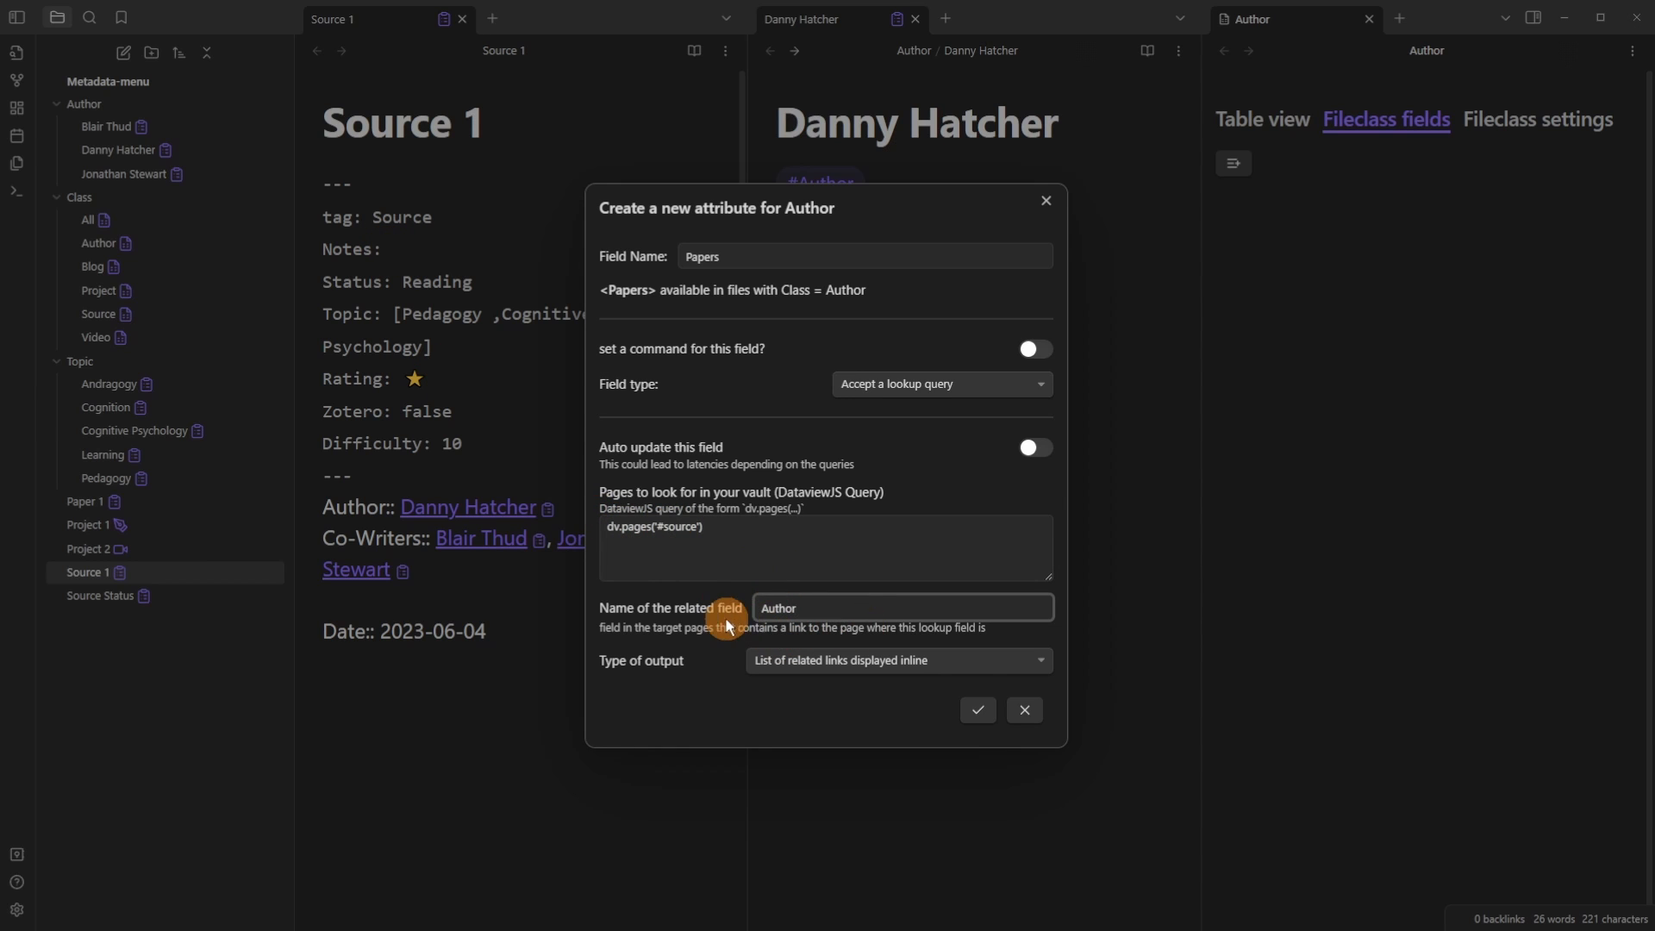
{"action": "left_click", "coordinate": [720, 623]}
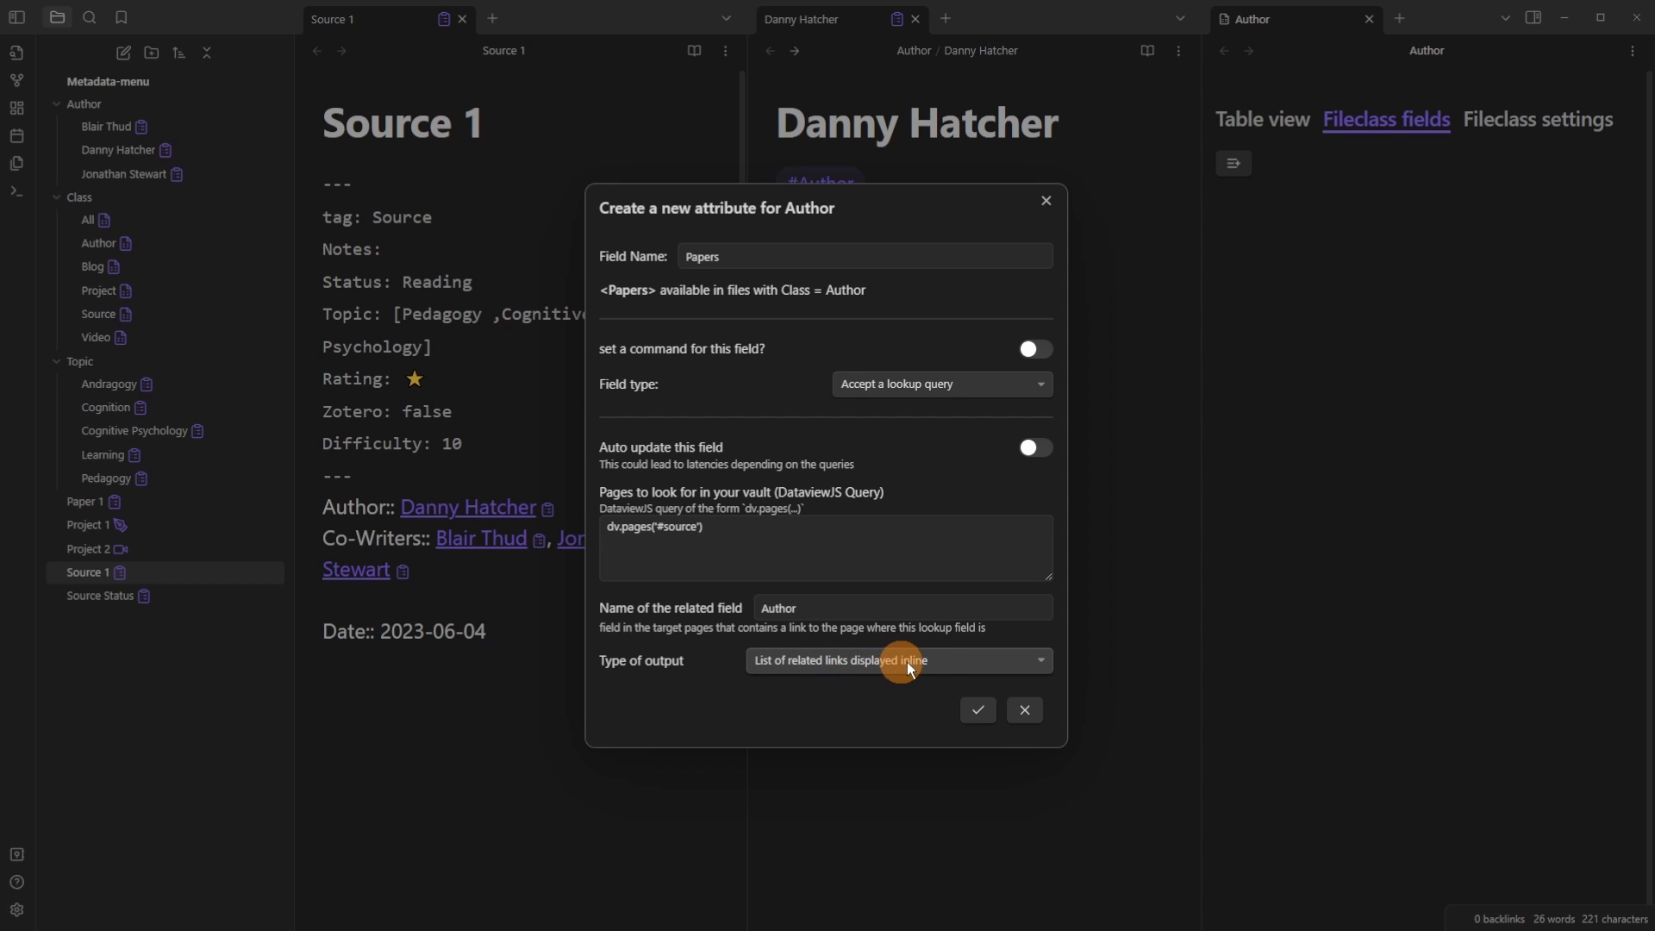
{"action": "left_click", "coordinate": [980, 713]}
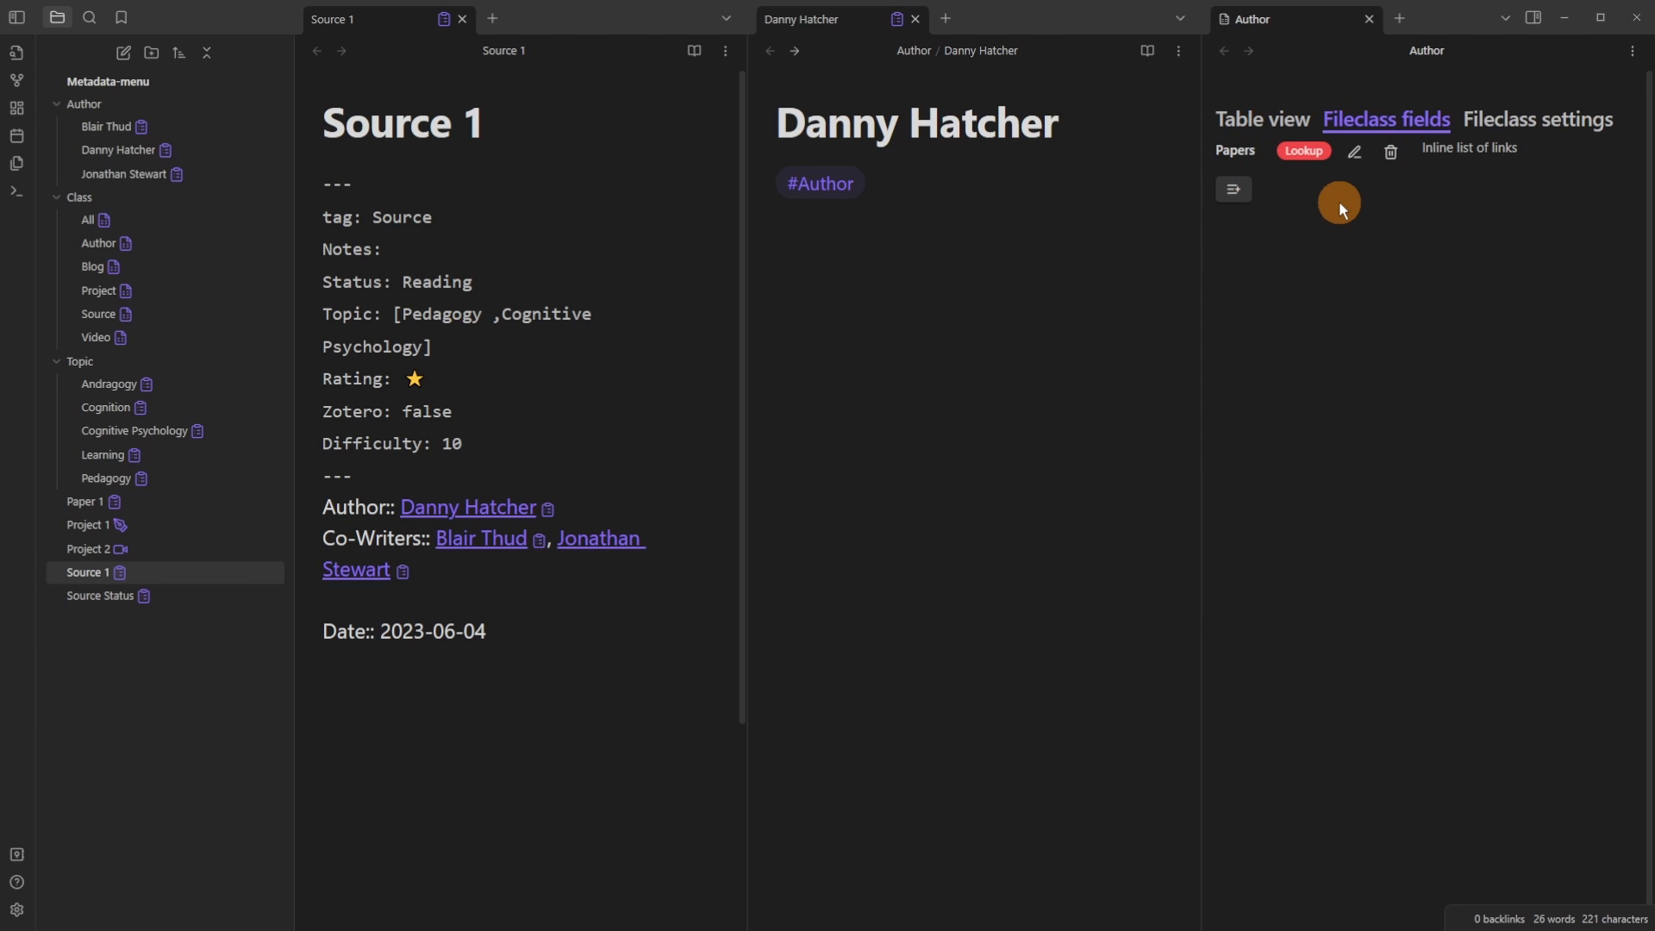
Step: Insert the missing Papers field below the #Author tag in the open author note
{"action": "left_click", "coordinate": [924, 139]}
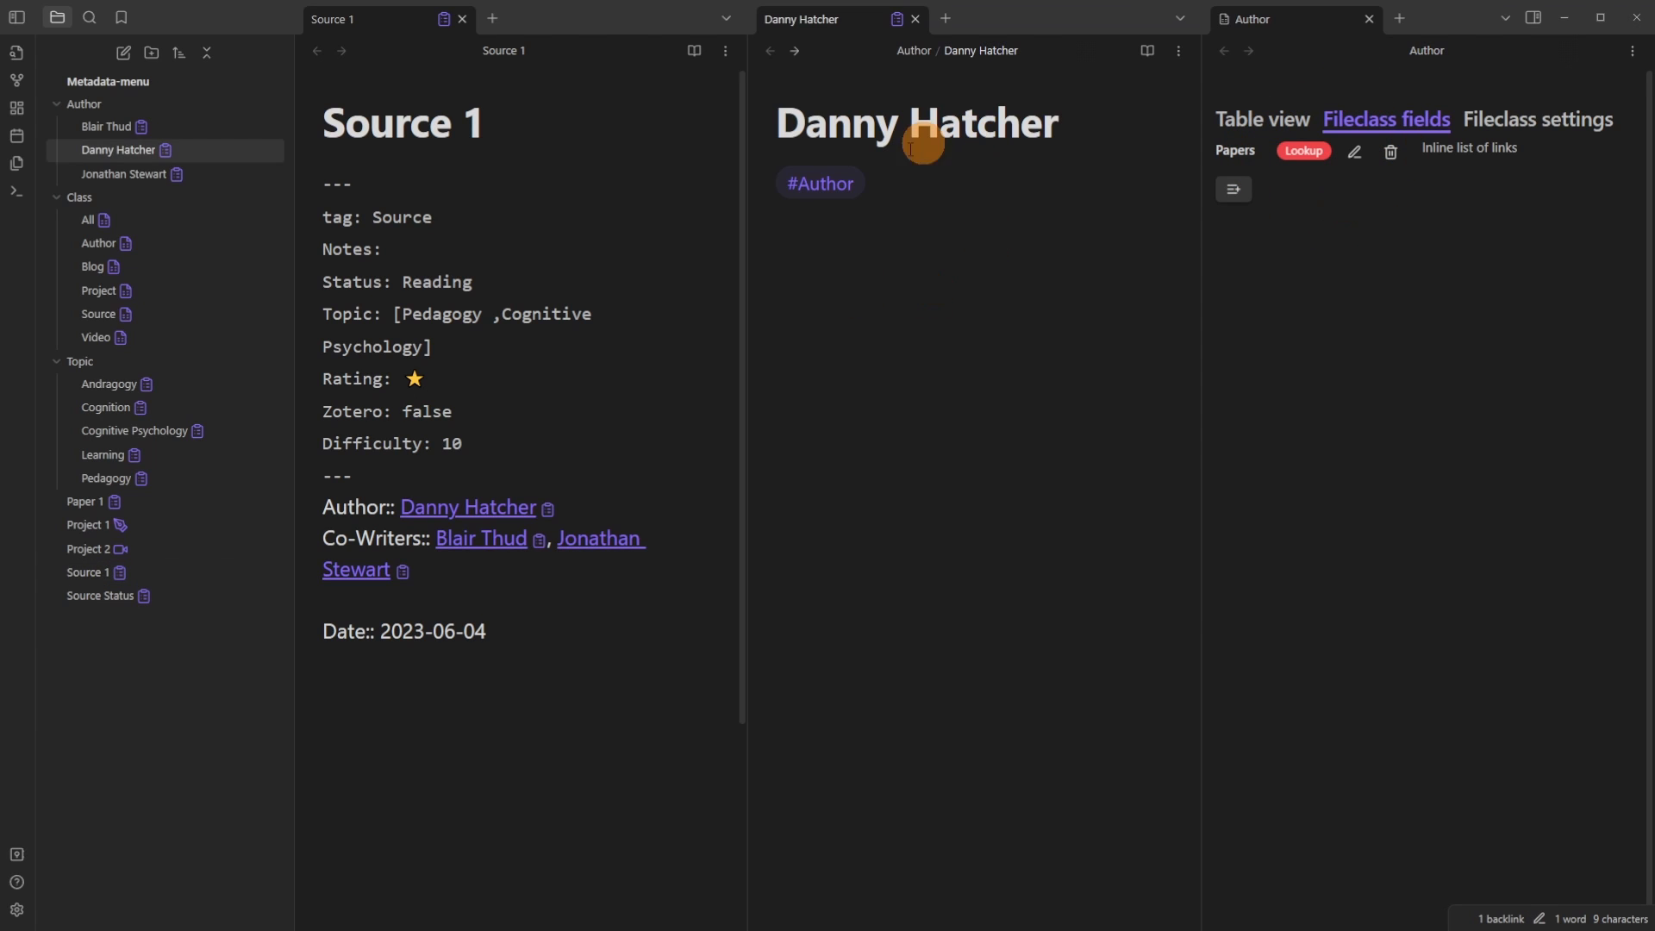
{"action": "left_click", "coordinate": [897, 22]}
{"action": "left_click", "coordinate": [1036, 460]}
{"action": "left_click", "coordinate": [608, 168]}
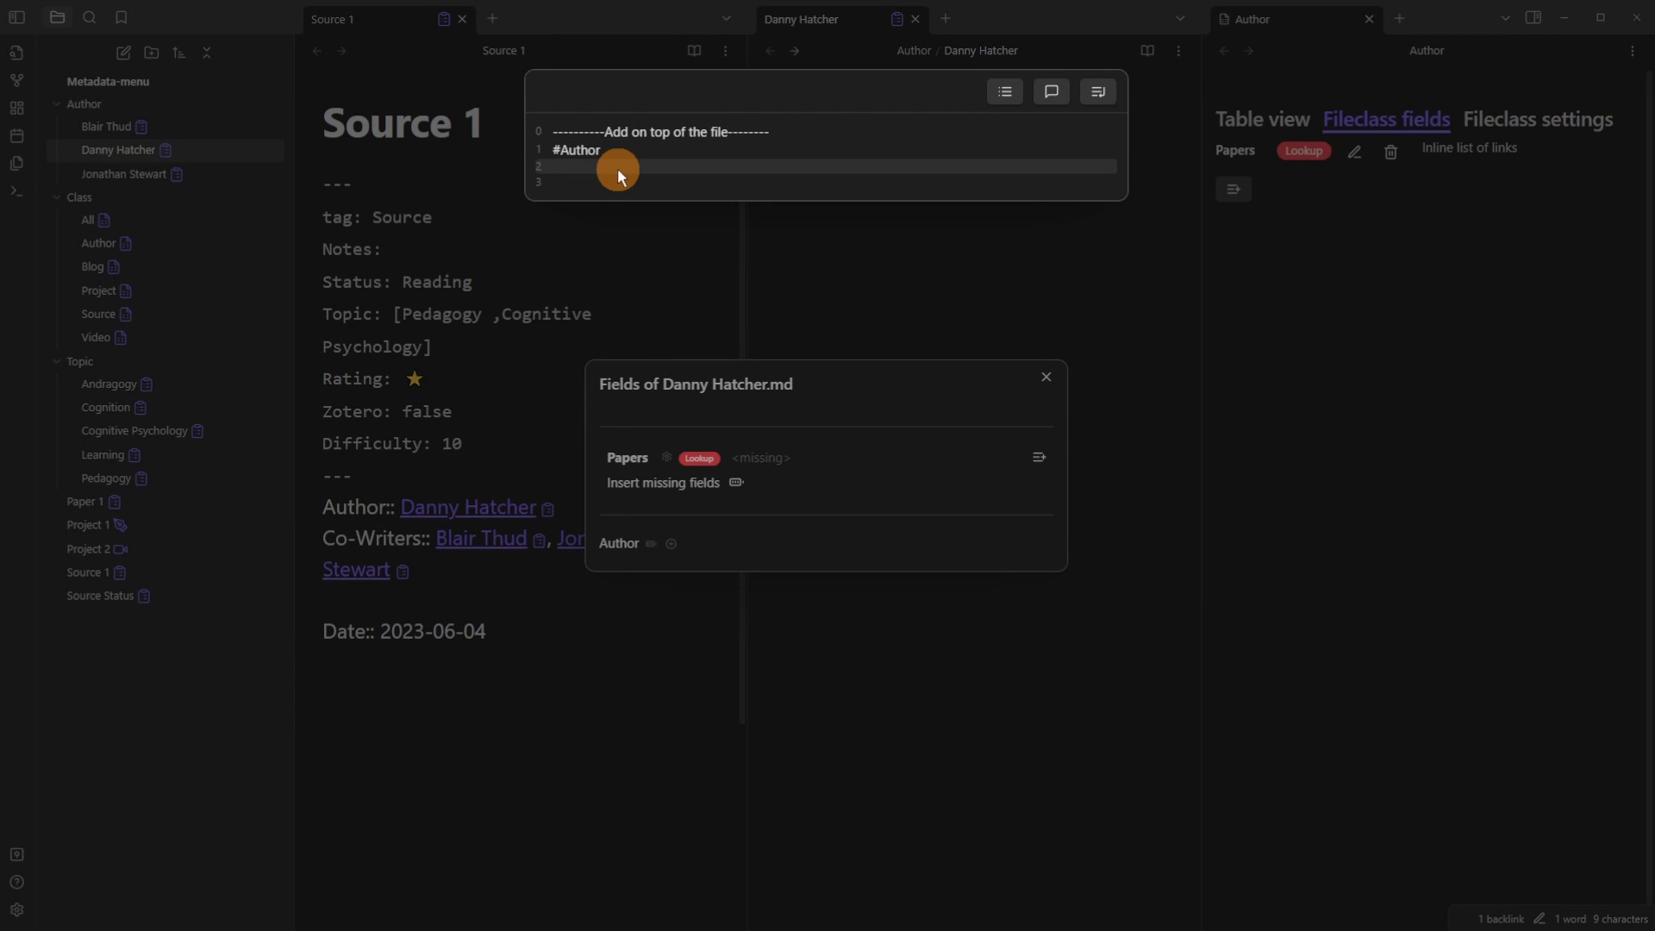
{"action": "left_click", "coordinate": [618, 168]}
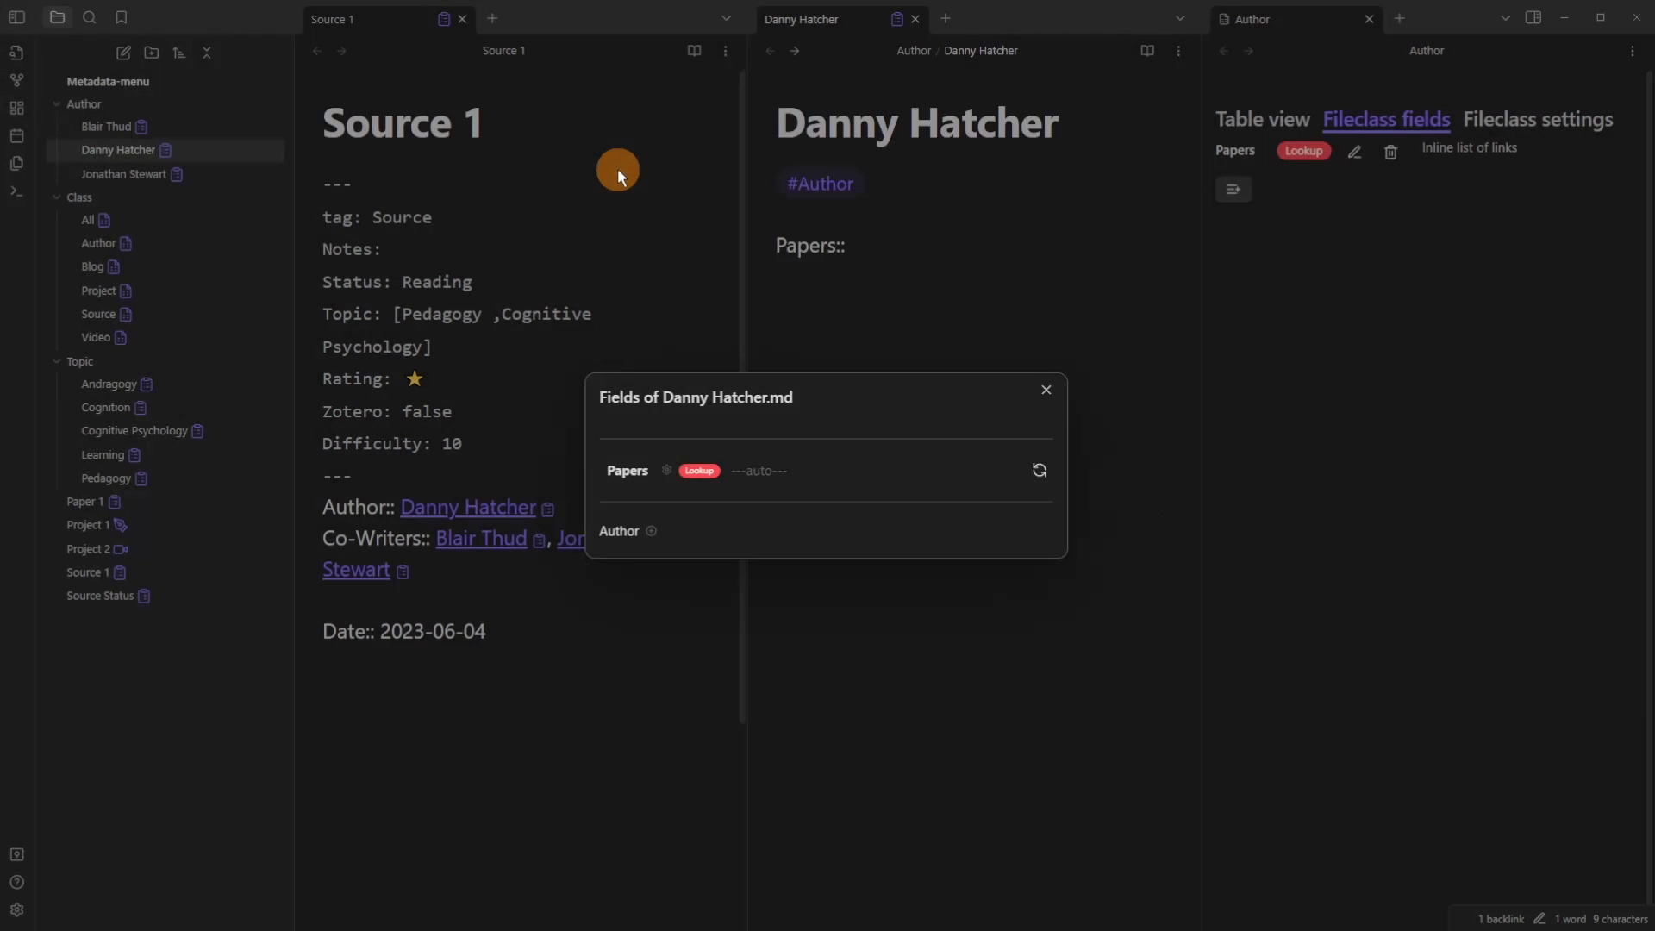
Step: Update the author note's Papers lookup, and turn on auto update for the Papers field in the Author class
{"action": "left_click", "coordinate": [1041, 471]}
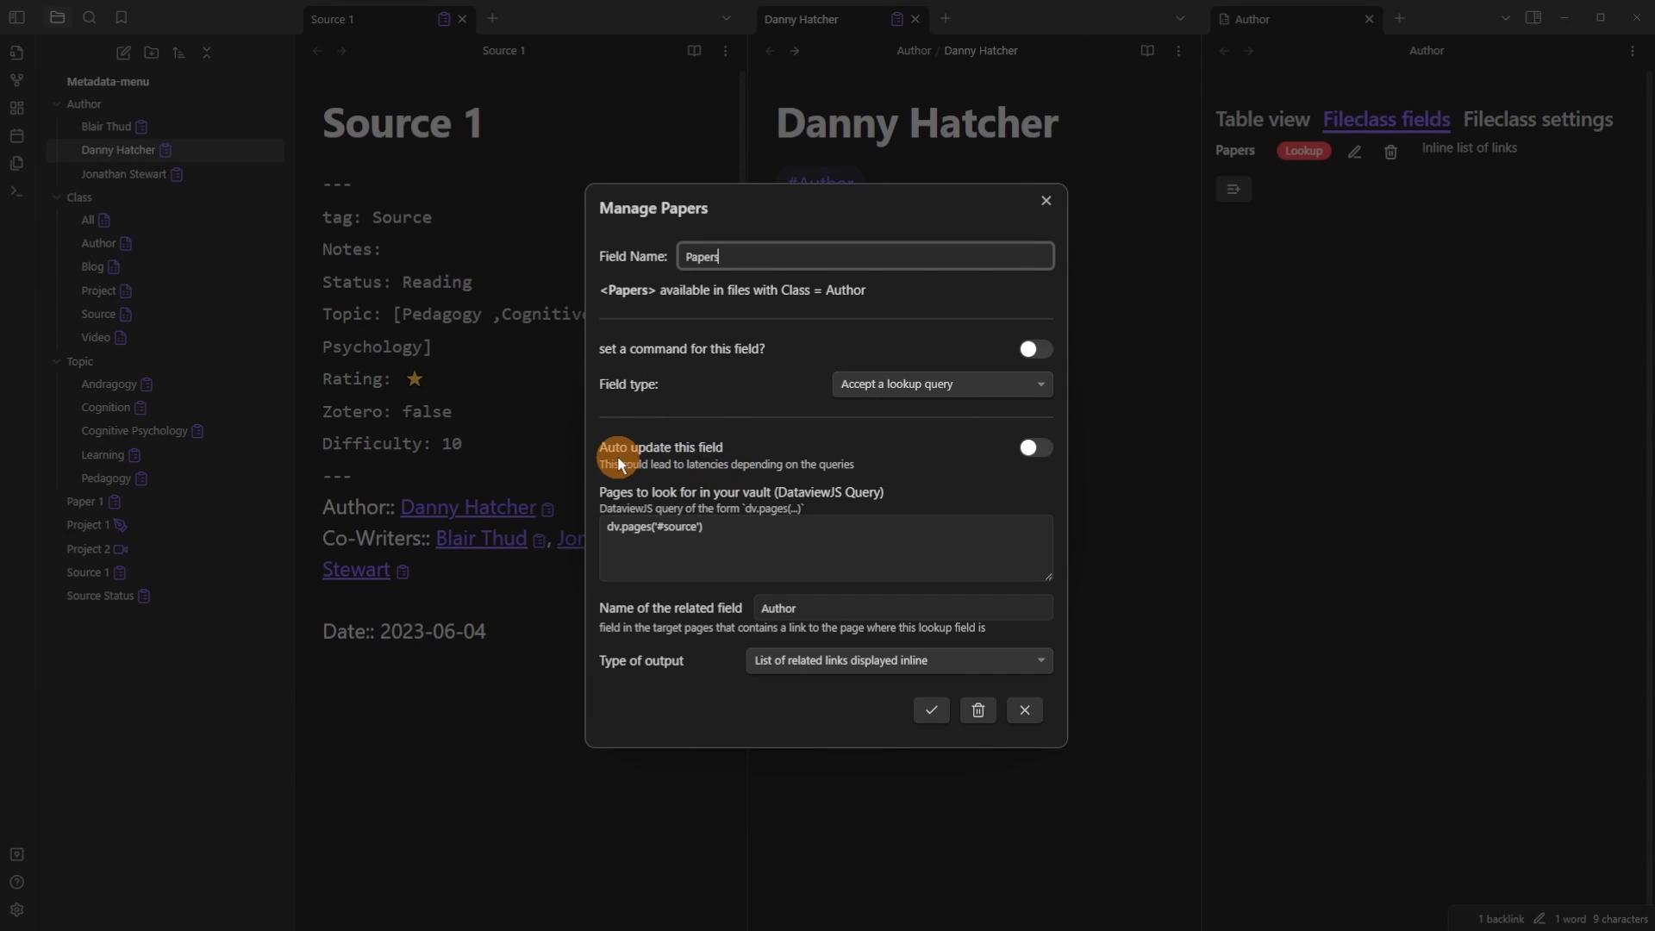
{"action": "left_click", "coordinate": [1036, 451]}
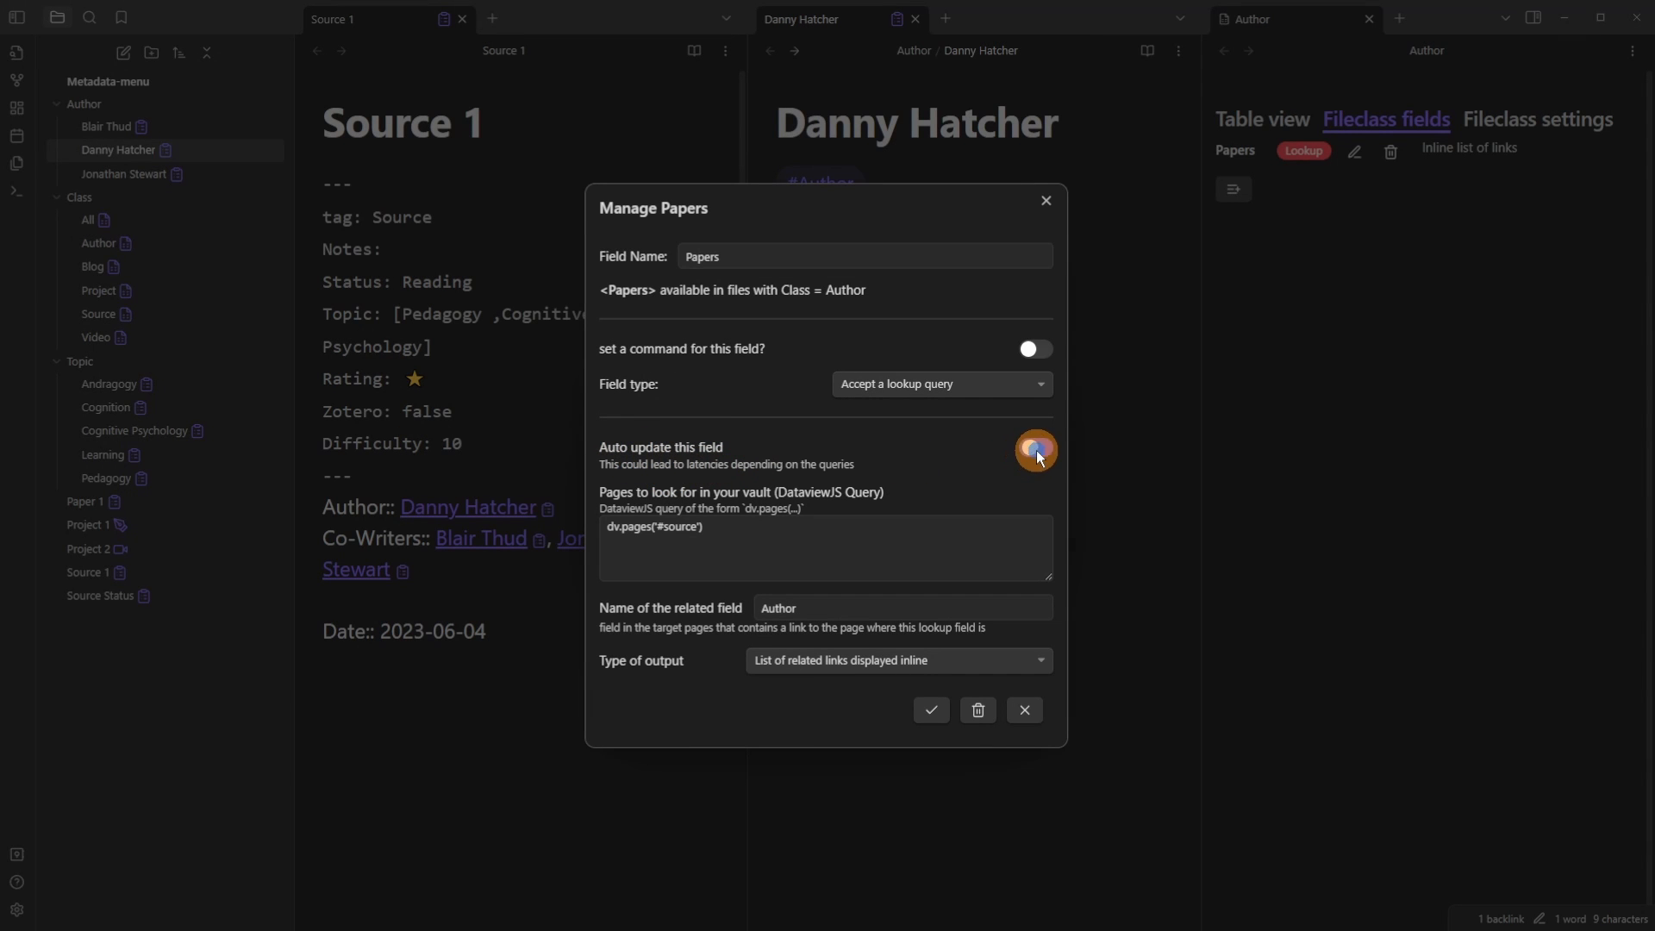
{"action": "left_click", "coordinate": [931, 709]}
Step: Remove the linked author from Source 1's Author line
{"action": "left_click", "coordinate": [344, 125]}
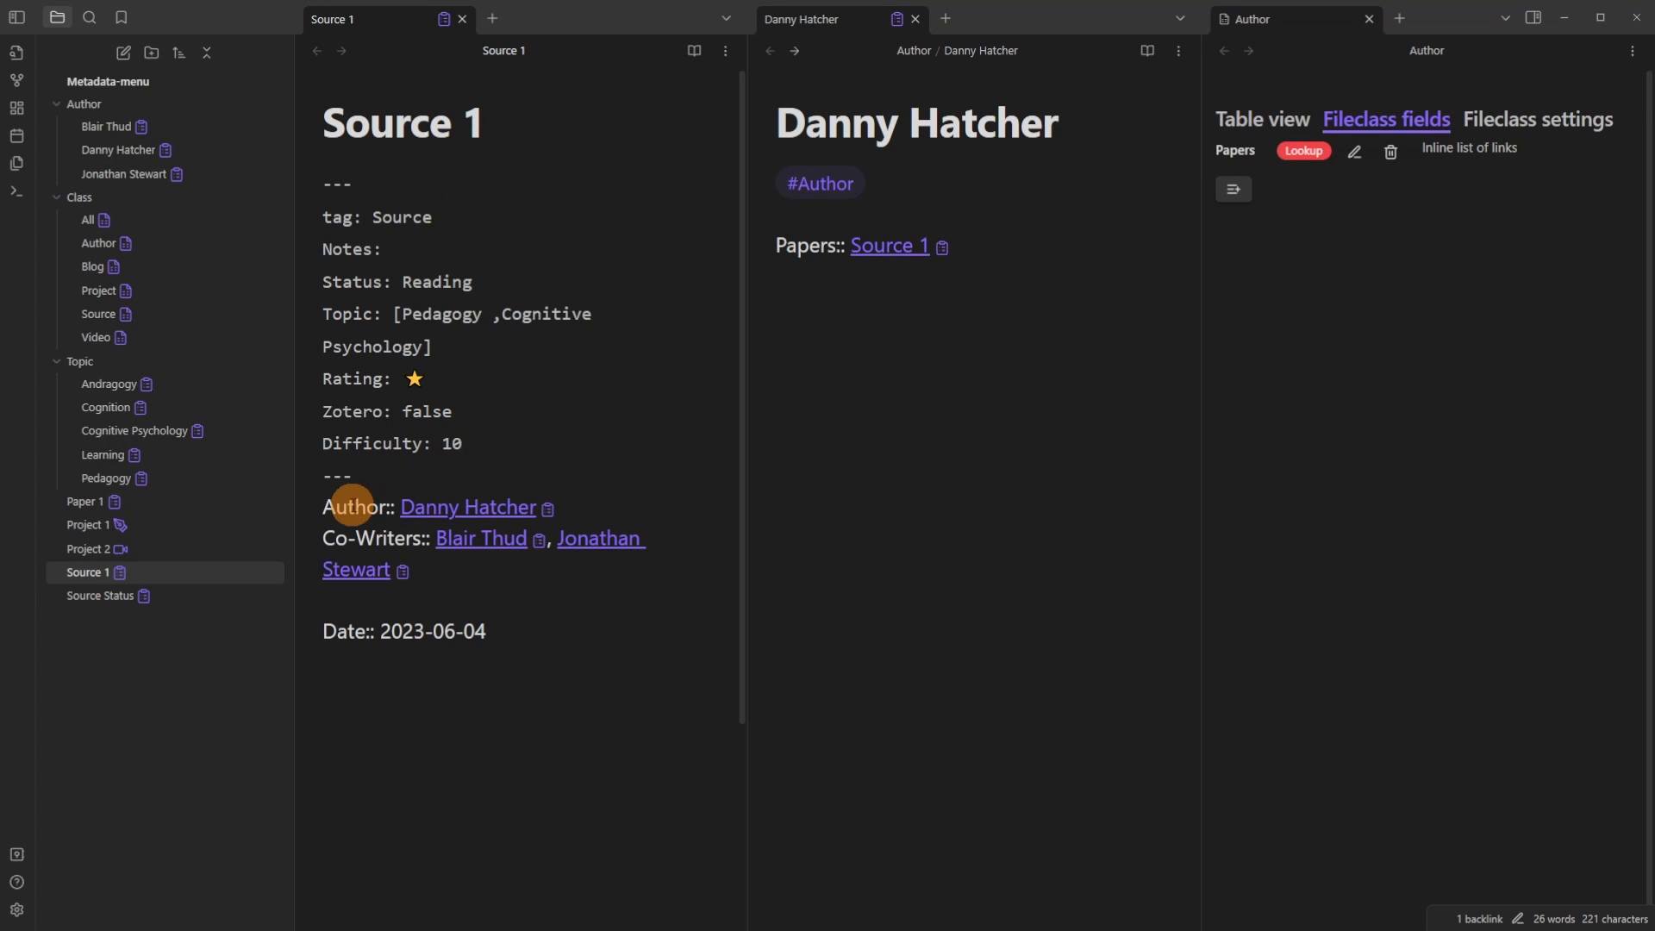
{"action": "left_click", "coordinate": [538, 510]}
{"action": "left_click_drag", "start_coordinate": [602, 507], "coordinate": [403, 518]}
{"action": "key", "text": "BackSpace"}
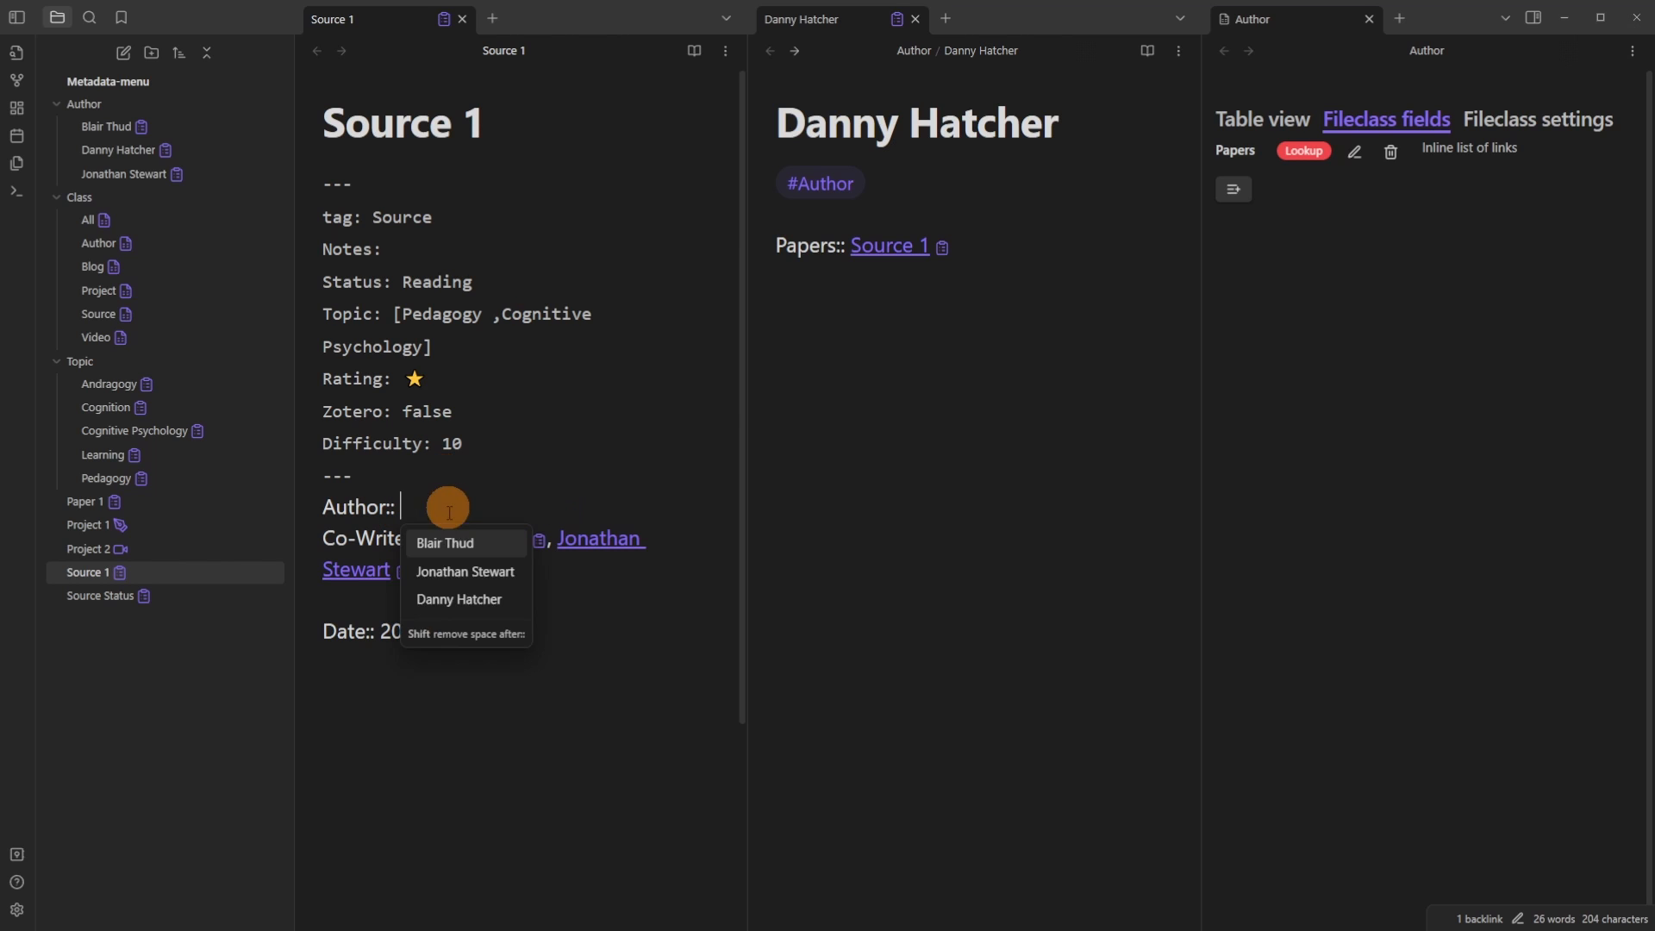
{"action": "left_click", "coordinate": [362, 662]}
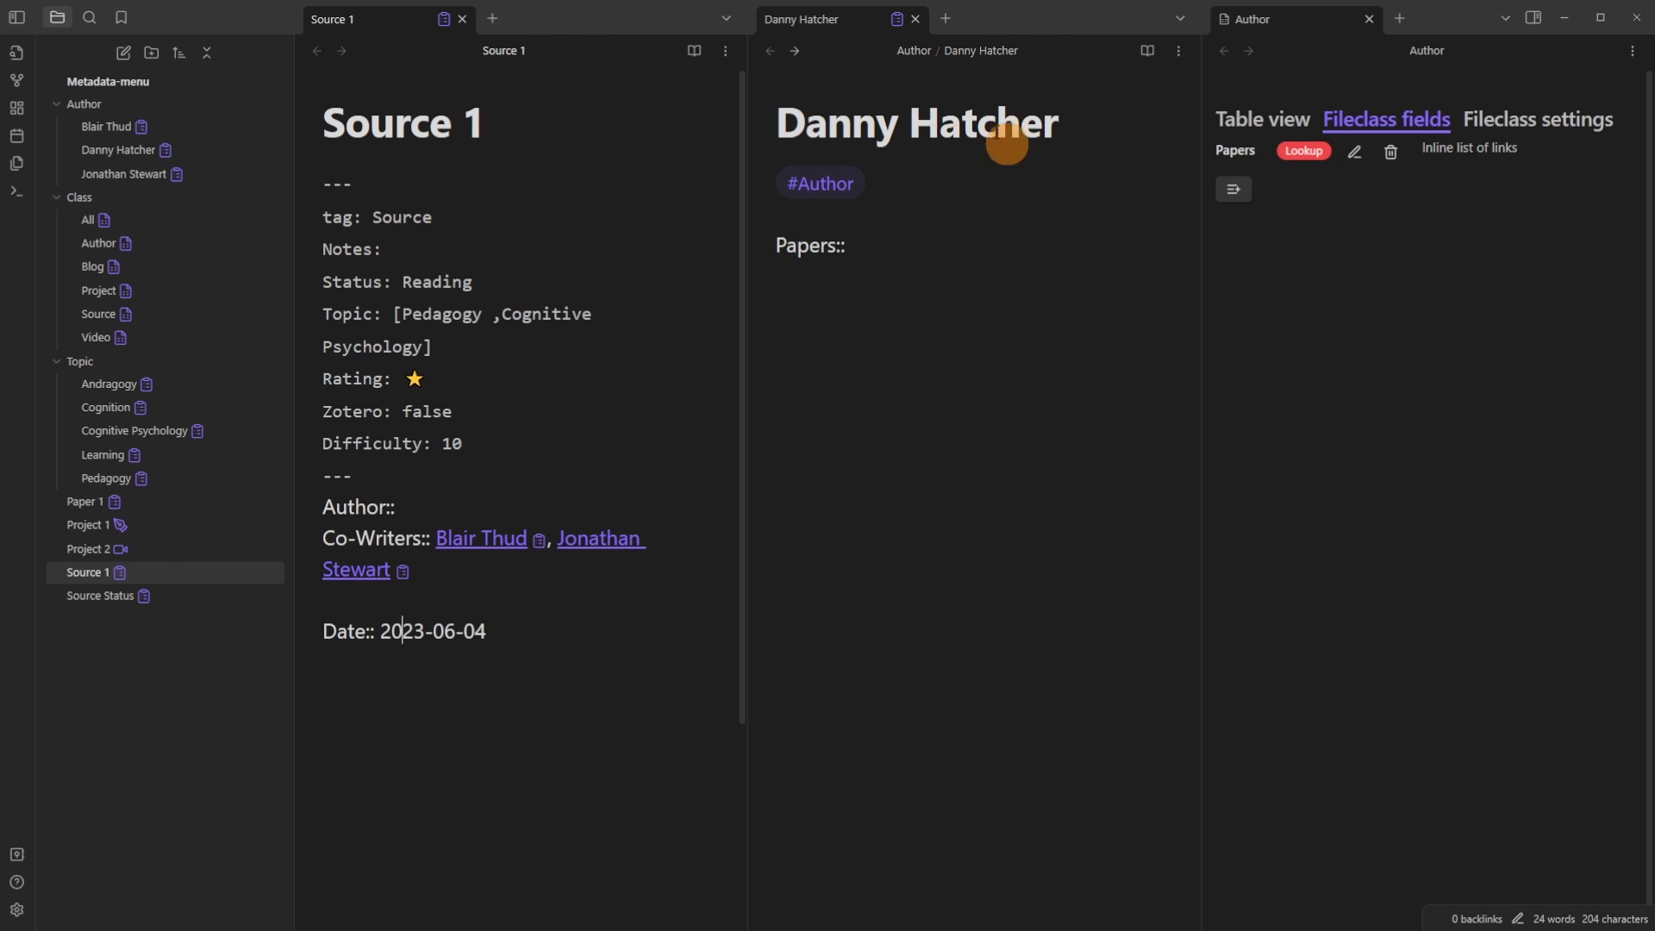
Step: Link the open author note in Source 1's empty Author line using a wikilink
{"action": "left_click", "coordinate": [451, 506]}
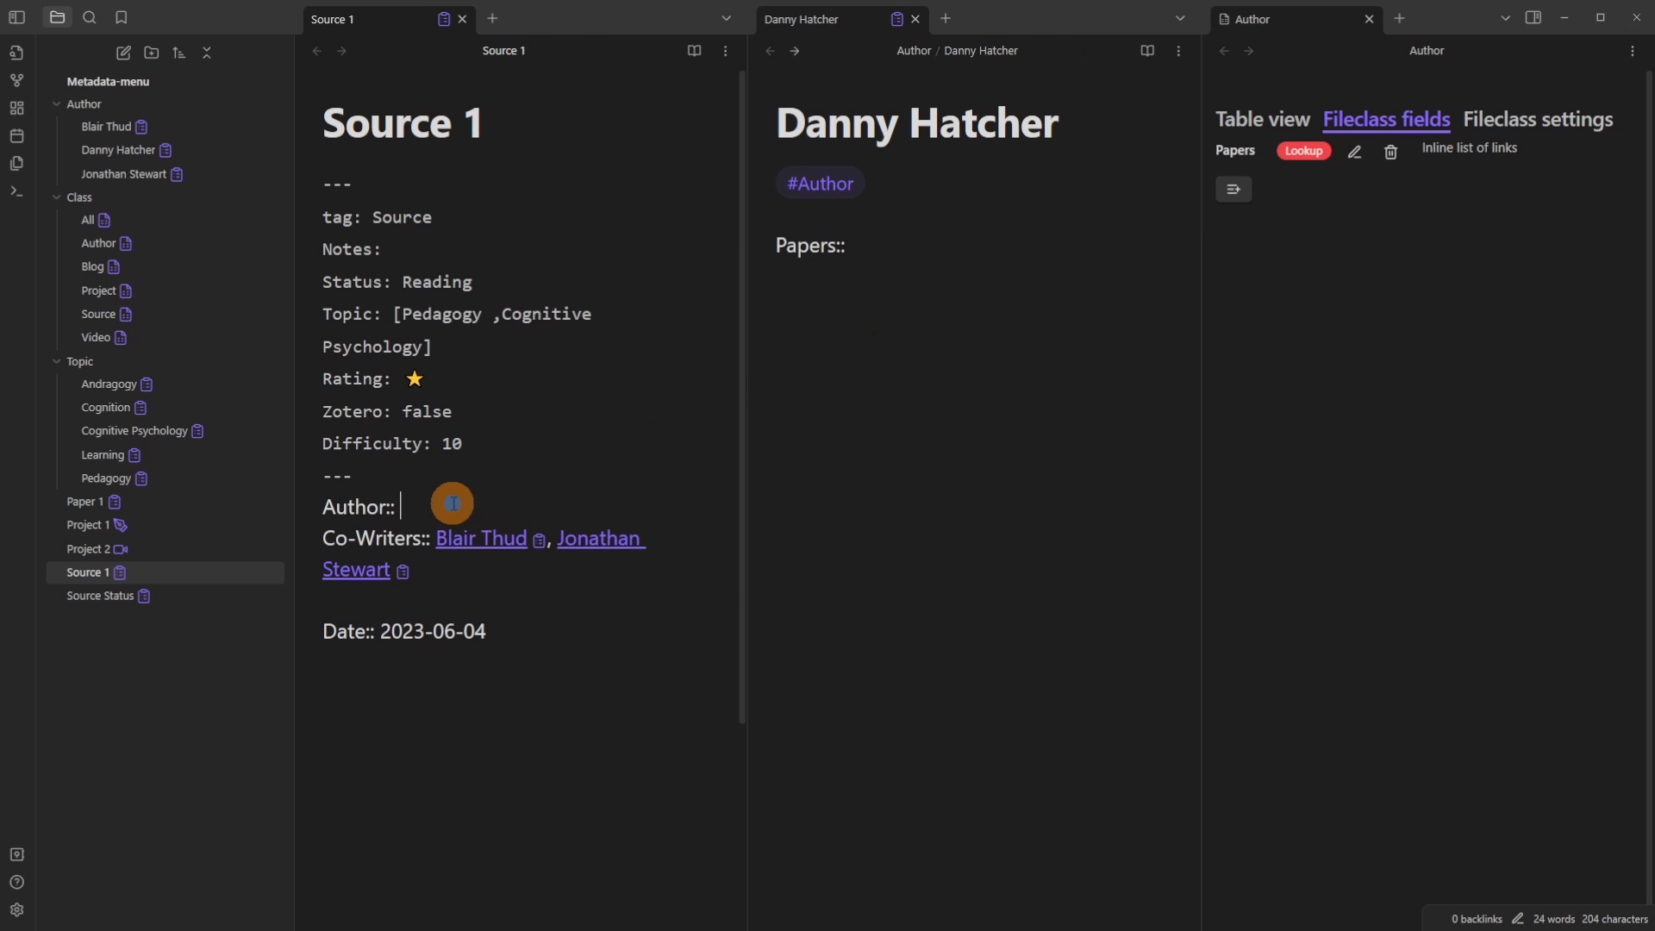
{"action": "type", "text": "[["}
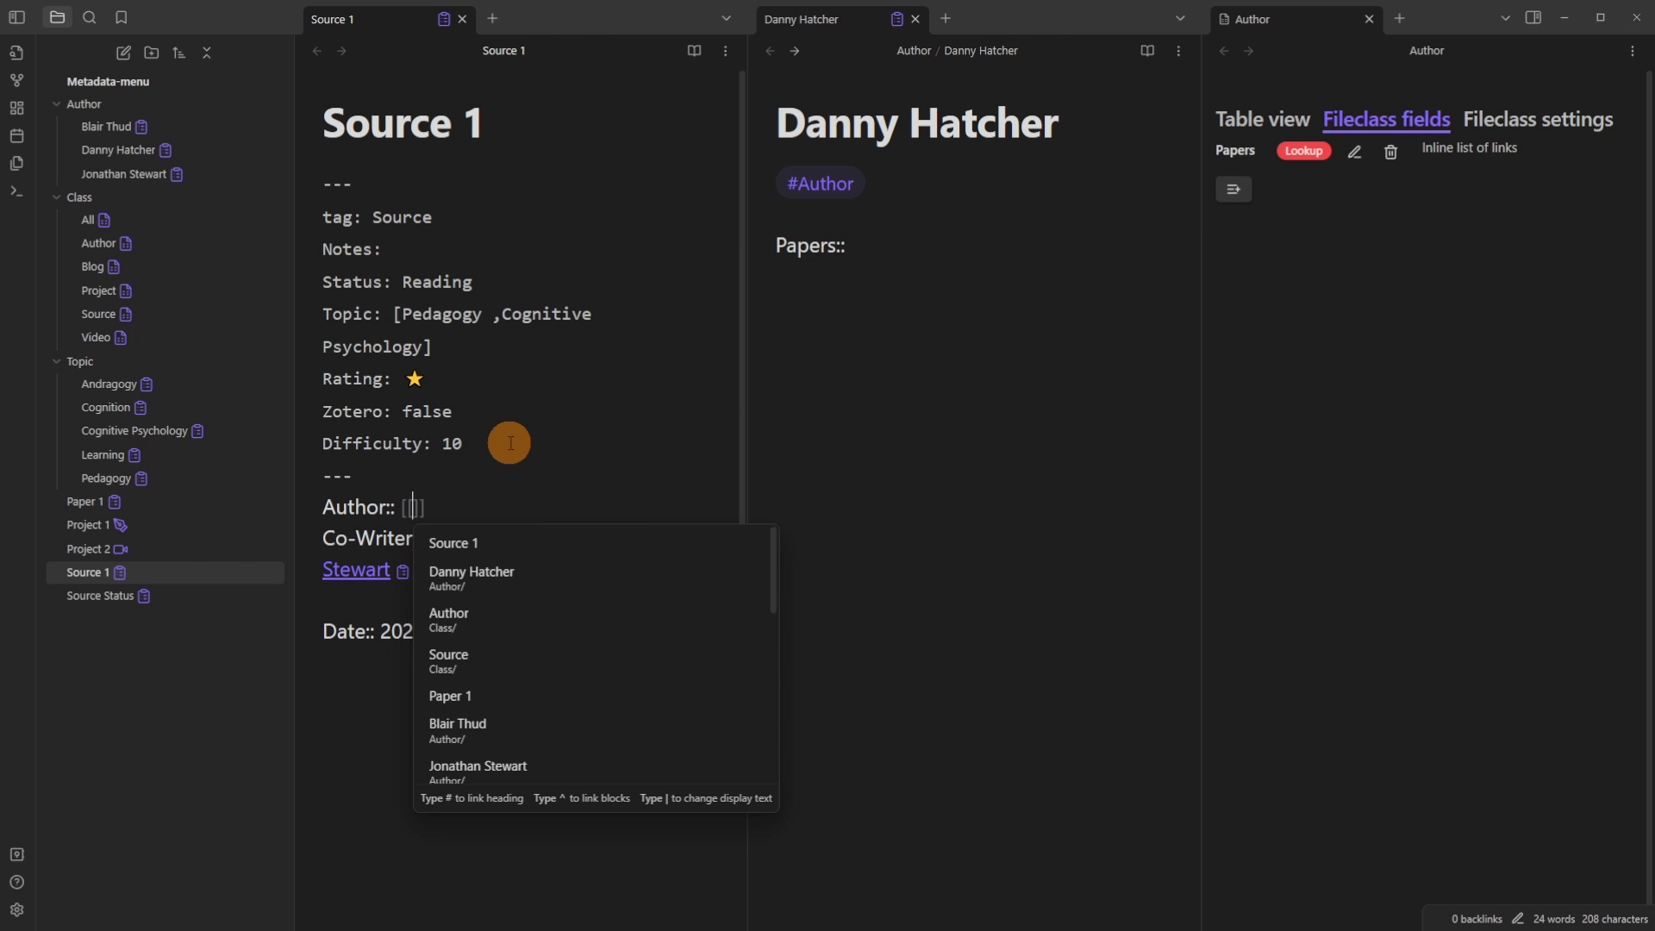
{"action": "key", "text": "Down"}
{"action": "key", "text": "Return"}
{"action": "left_click", "coordinate": [515, 644]}
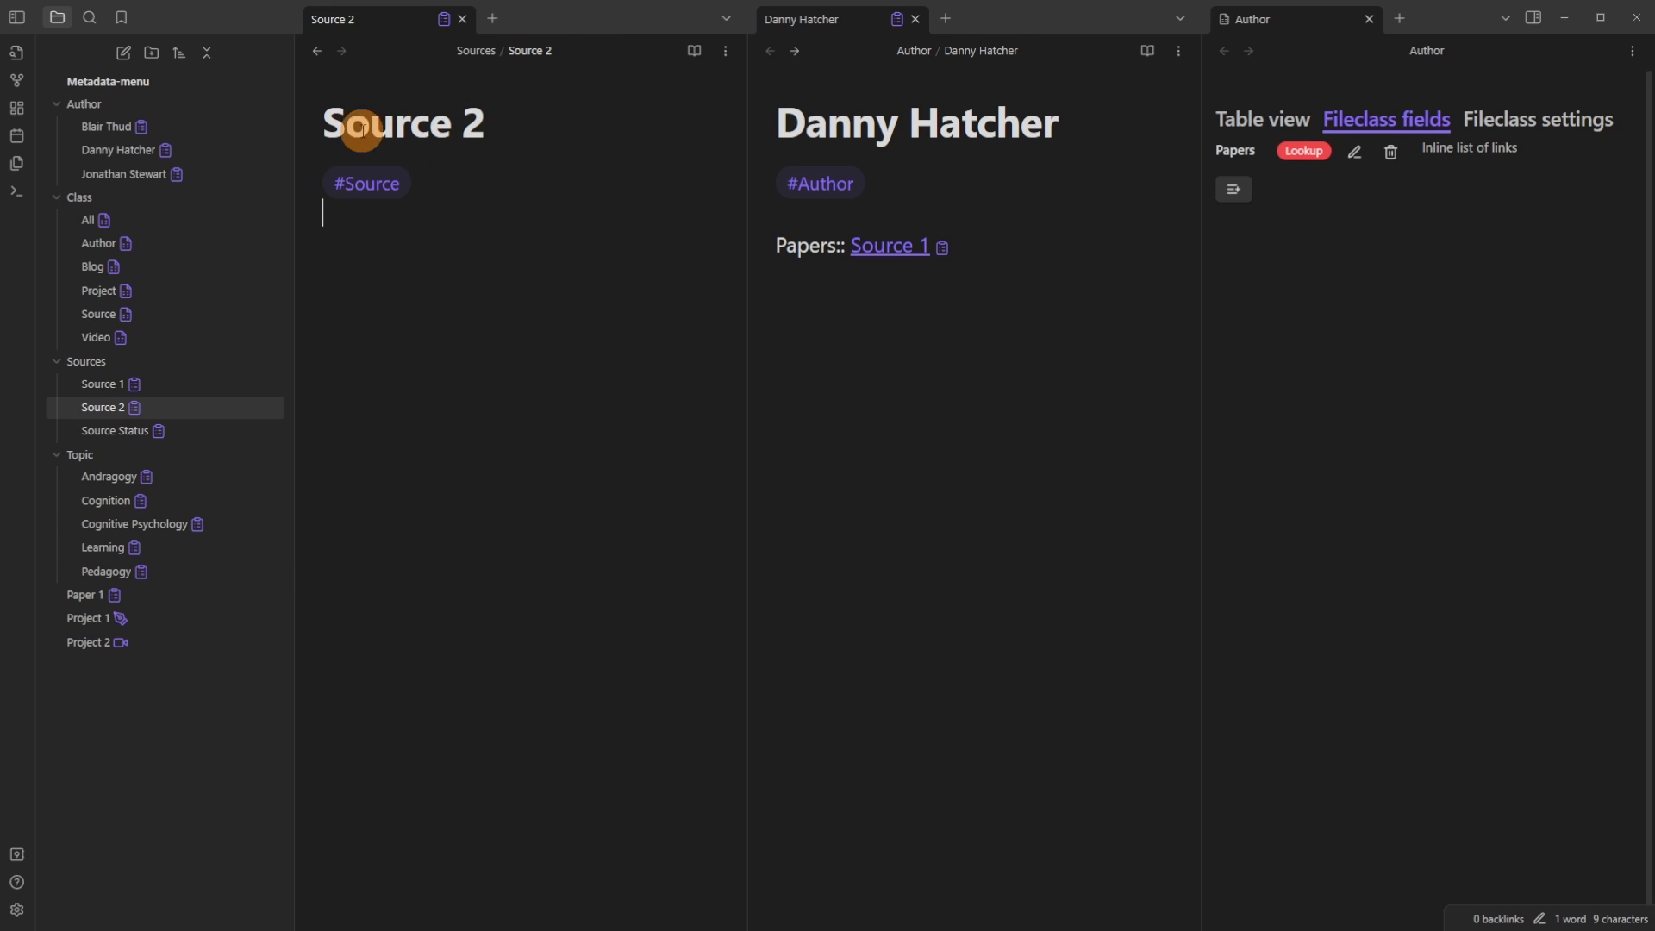
Step: Insert the Author field below the #Source tag in Source 2, linking the same author as in Source 1
{"action": "left_click", "coordinate": [444, 19]}
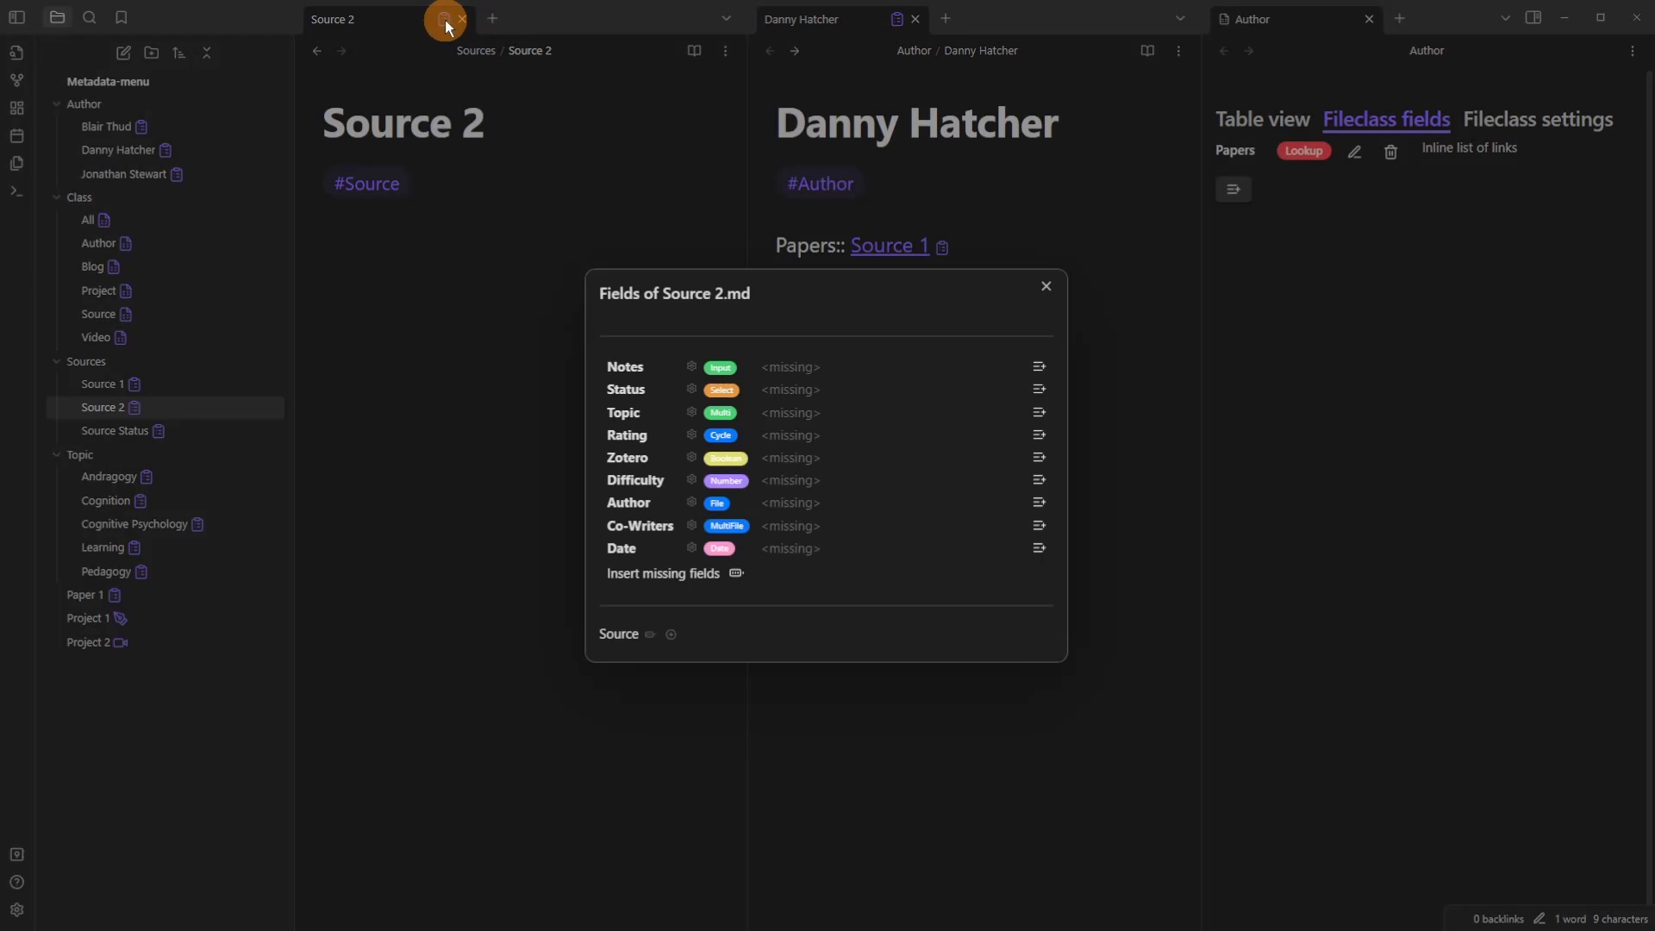
{"action": "left_click", "coordinate": [692, 506]}
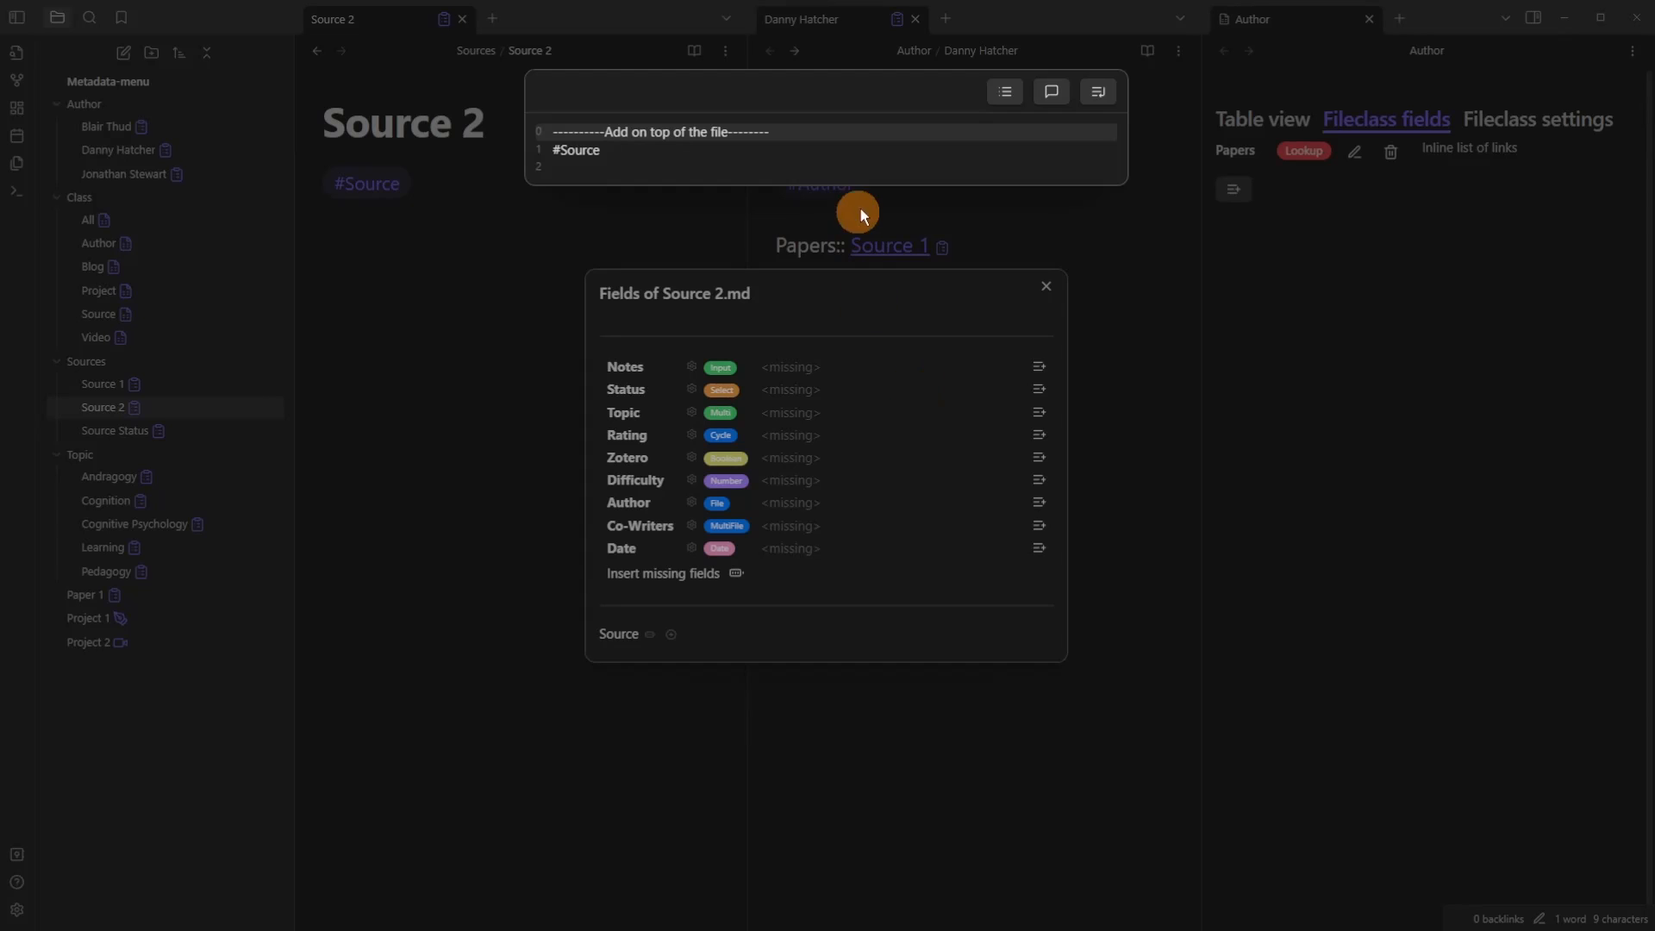
{"action": "left_click", "coordinate": [773, 169]}
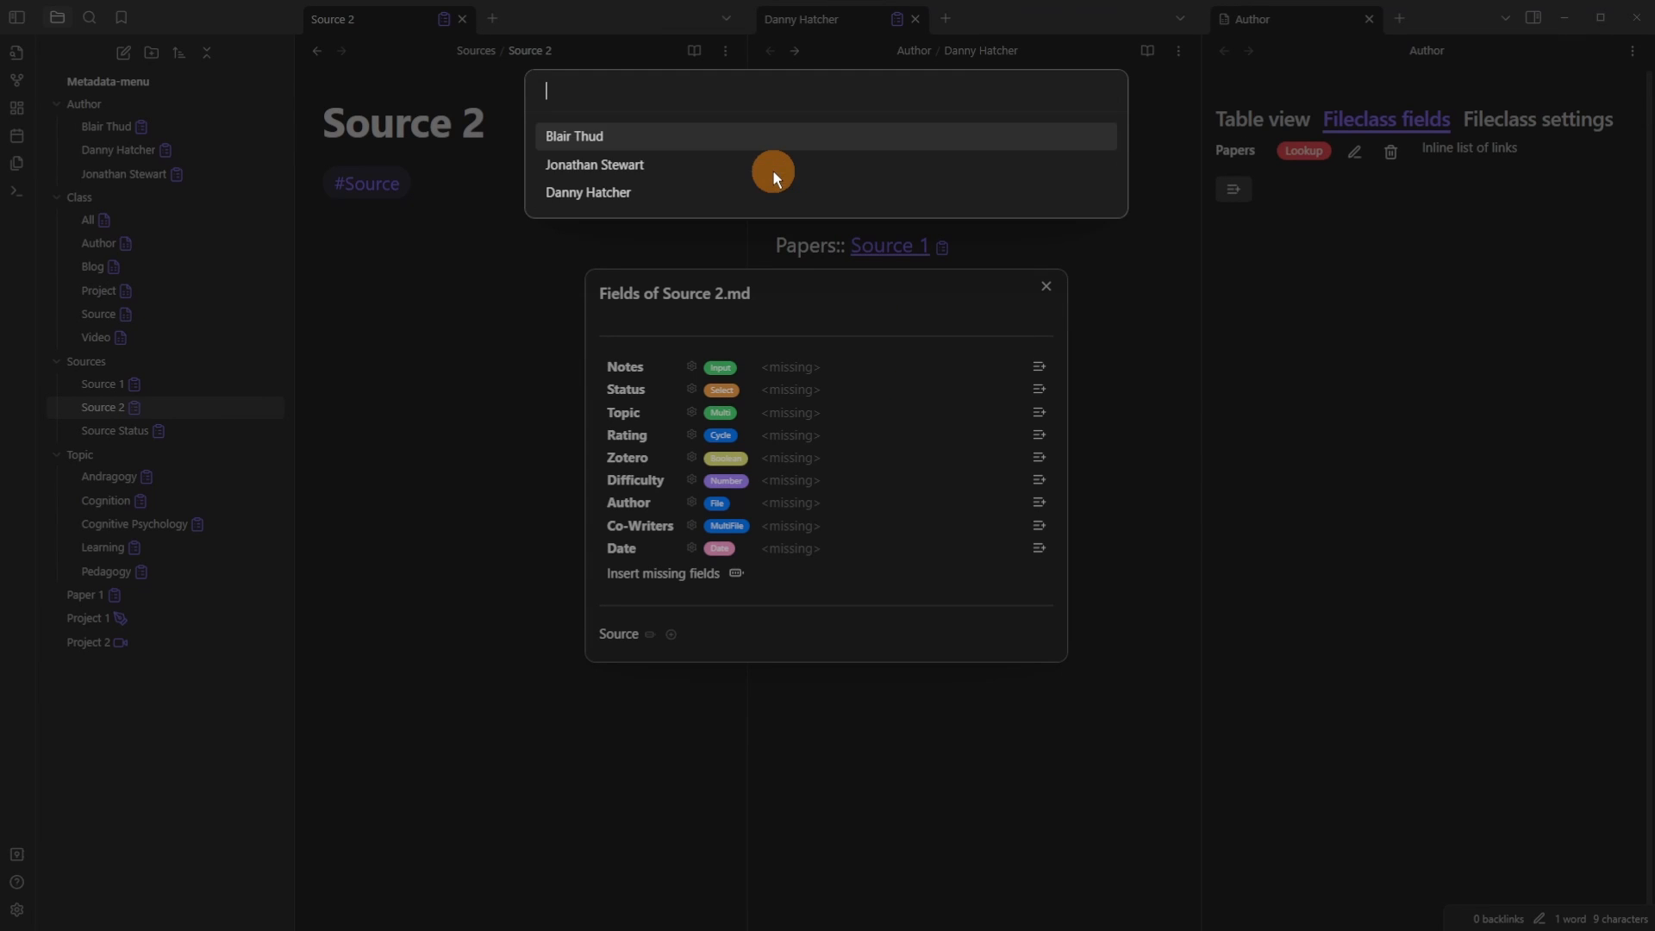
{"action": "left_click", "coordinate": [599, 192]}
{"action": "left_click", "coordinate": [435, 307]}
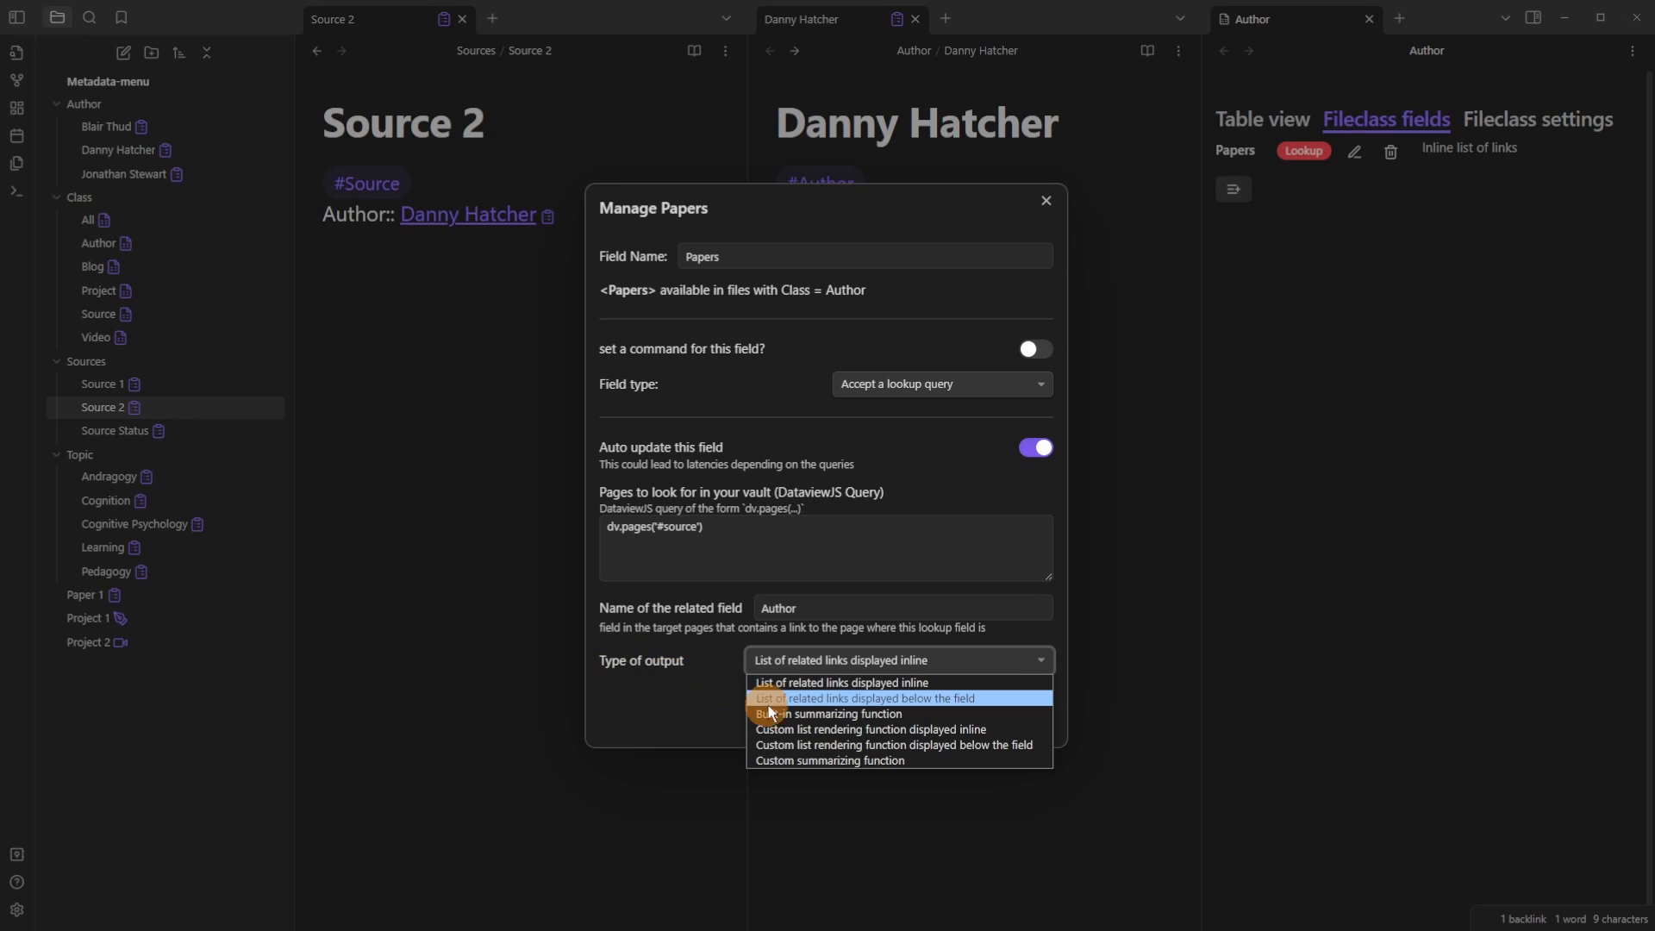
Step: Set the Papers field's output type to "List of related links displayed below the field" and save it
{"action": "left_click", "coordinate": [946, 703]}
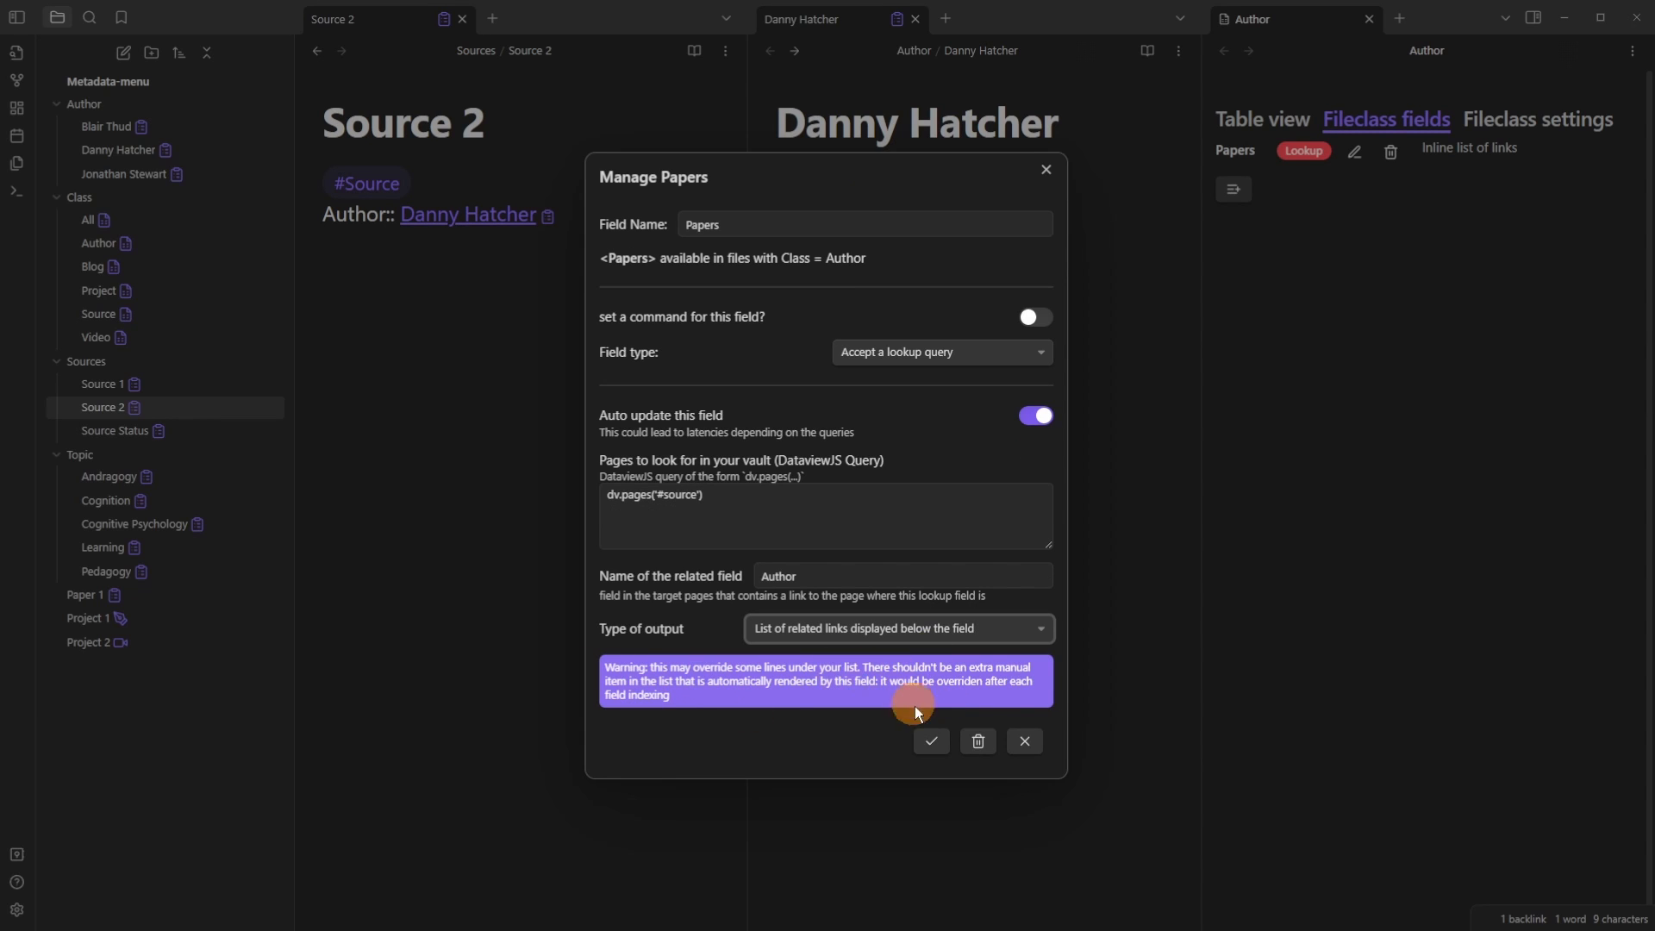
{"action": "left_click", "coordinate": [927, 740]}
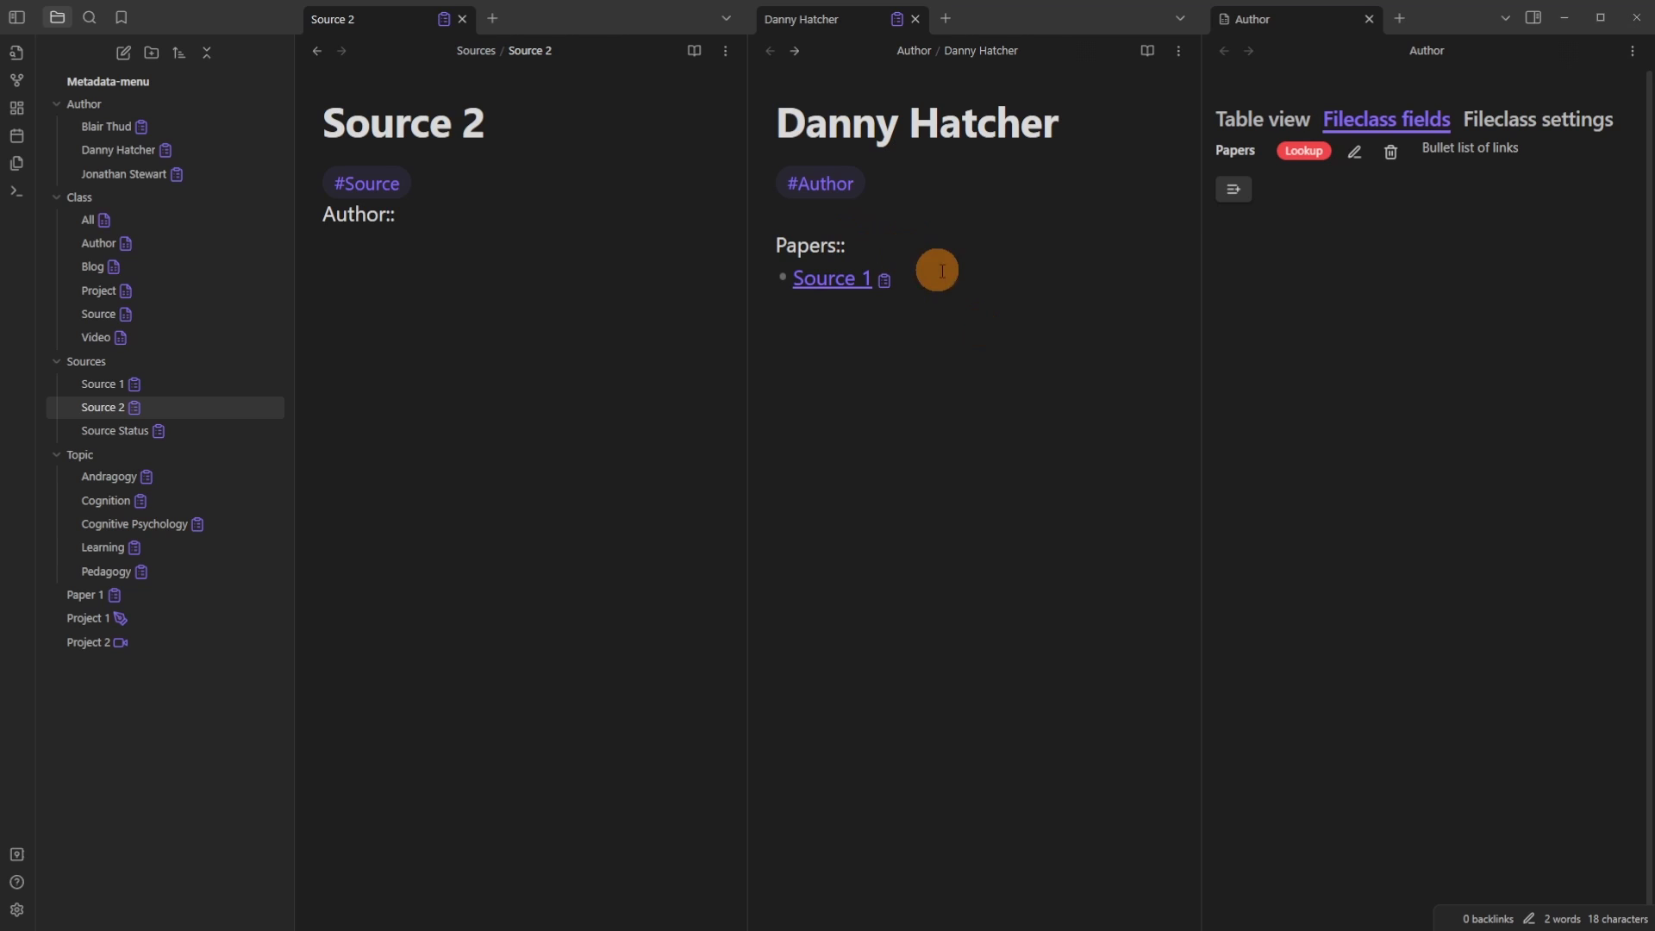
Step: Link the open author note in Source 2's empty Author line using a wikilink
{"action": "left_click", "coordinate": [473, 213]}
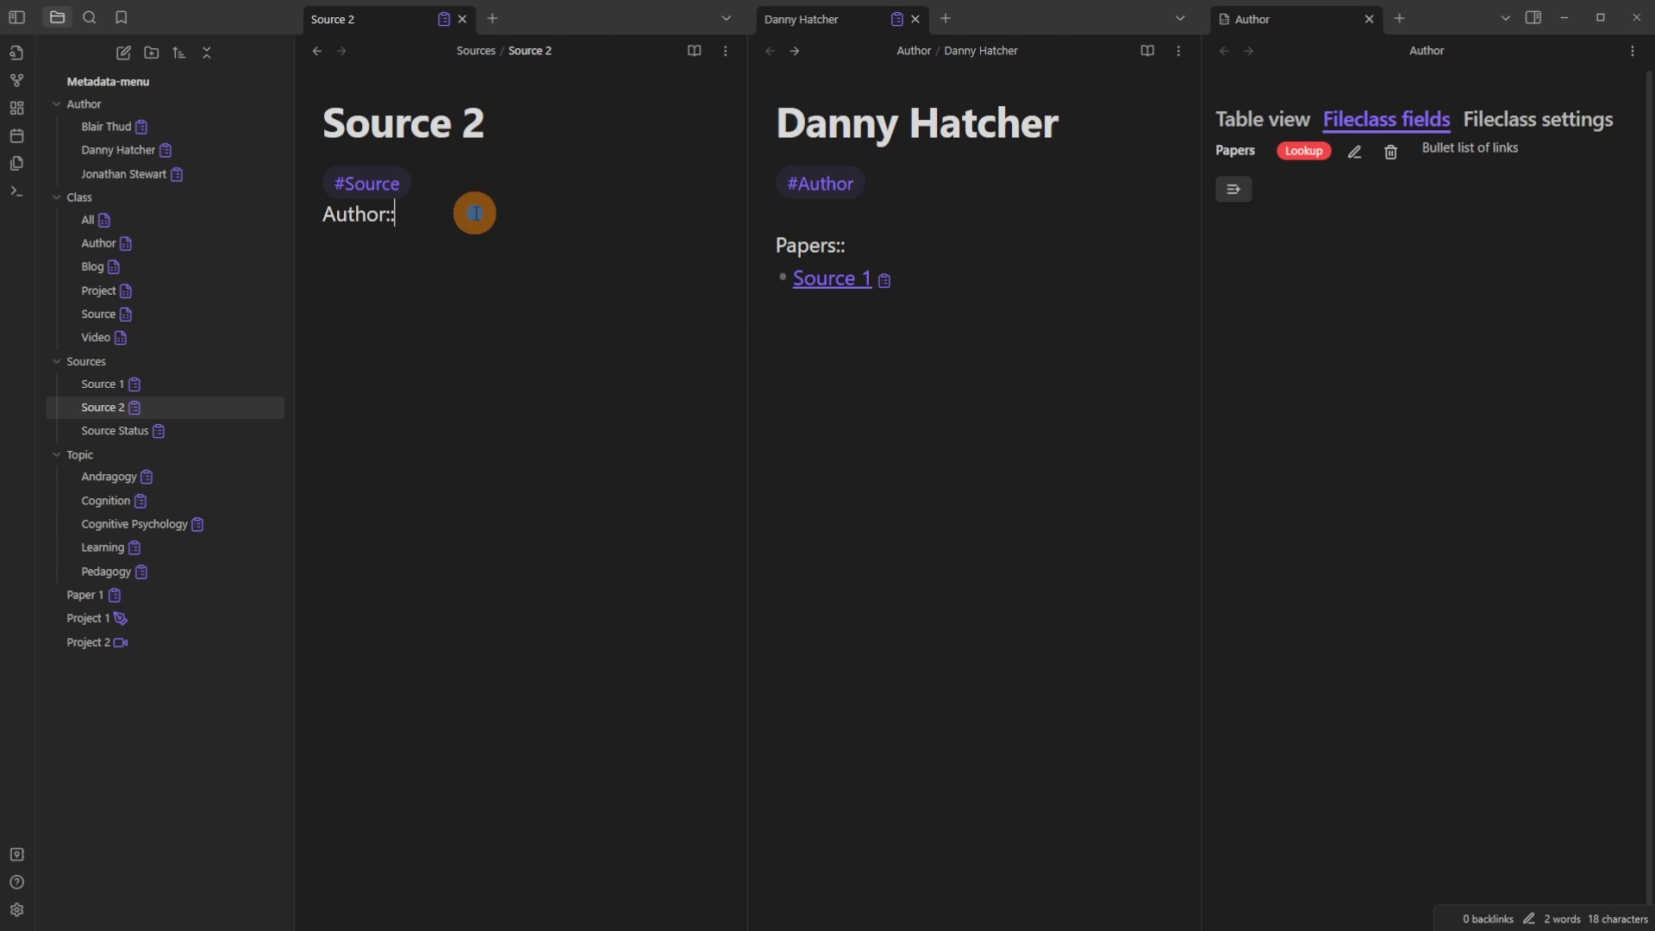
{"action": "type", "text": "[[Danny Hatcher]]"}
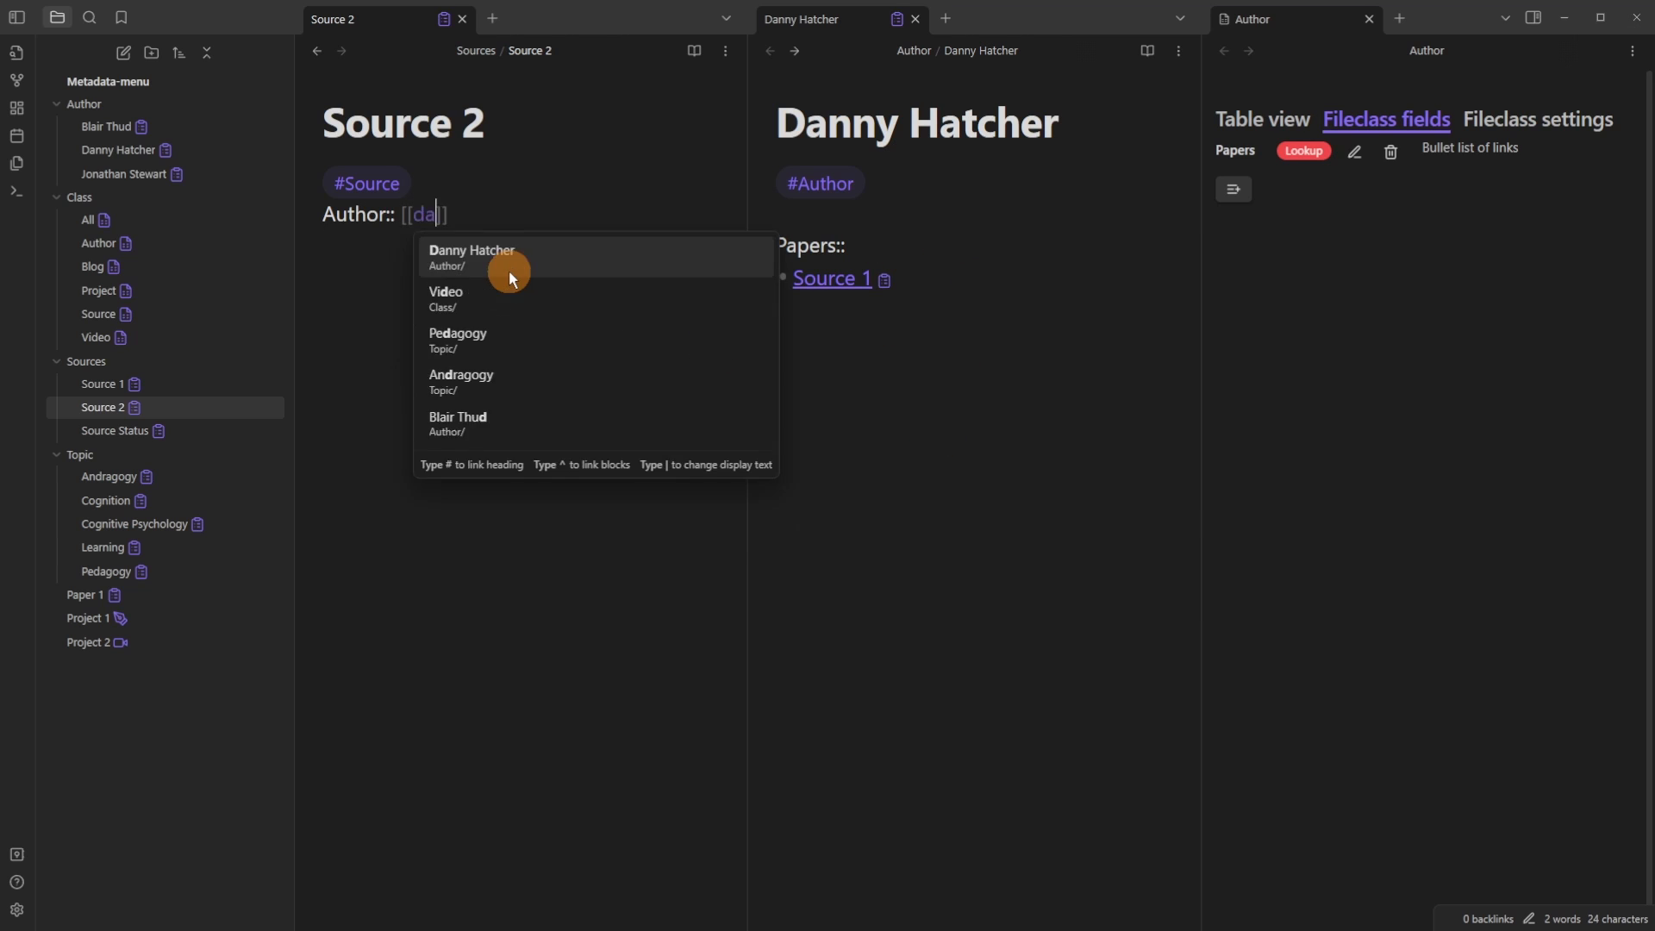
{"action": "key", "text": "Return"}
{"action": "key", "text": "Return"}
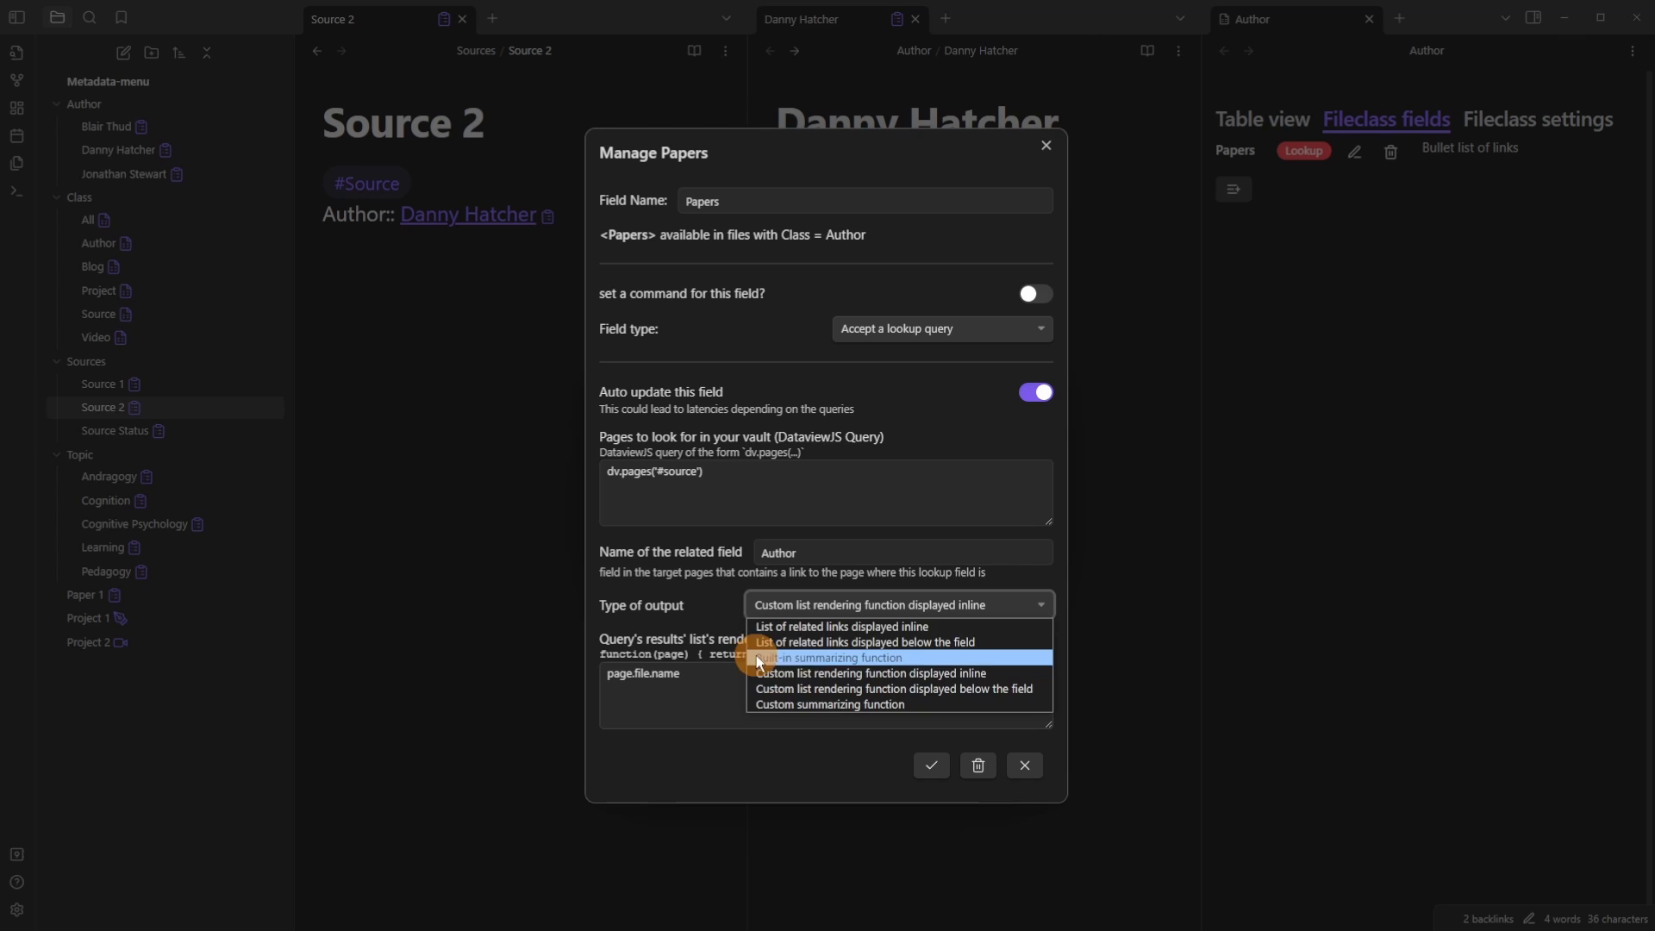
Step: Set the Papers field's output type to "Built-in summarizing function" with Sum of the Pages field, and save it
{"action": "left_click", "coordinate": [608, 625]}
{"action": "left_click", "coordinate": [892, 603]}
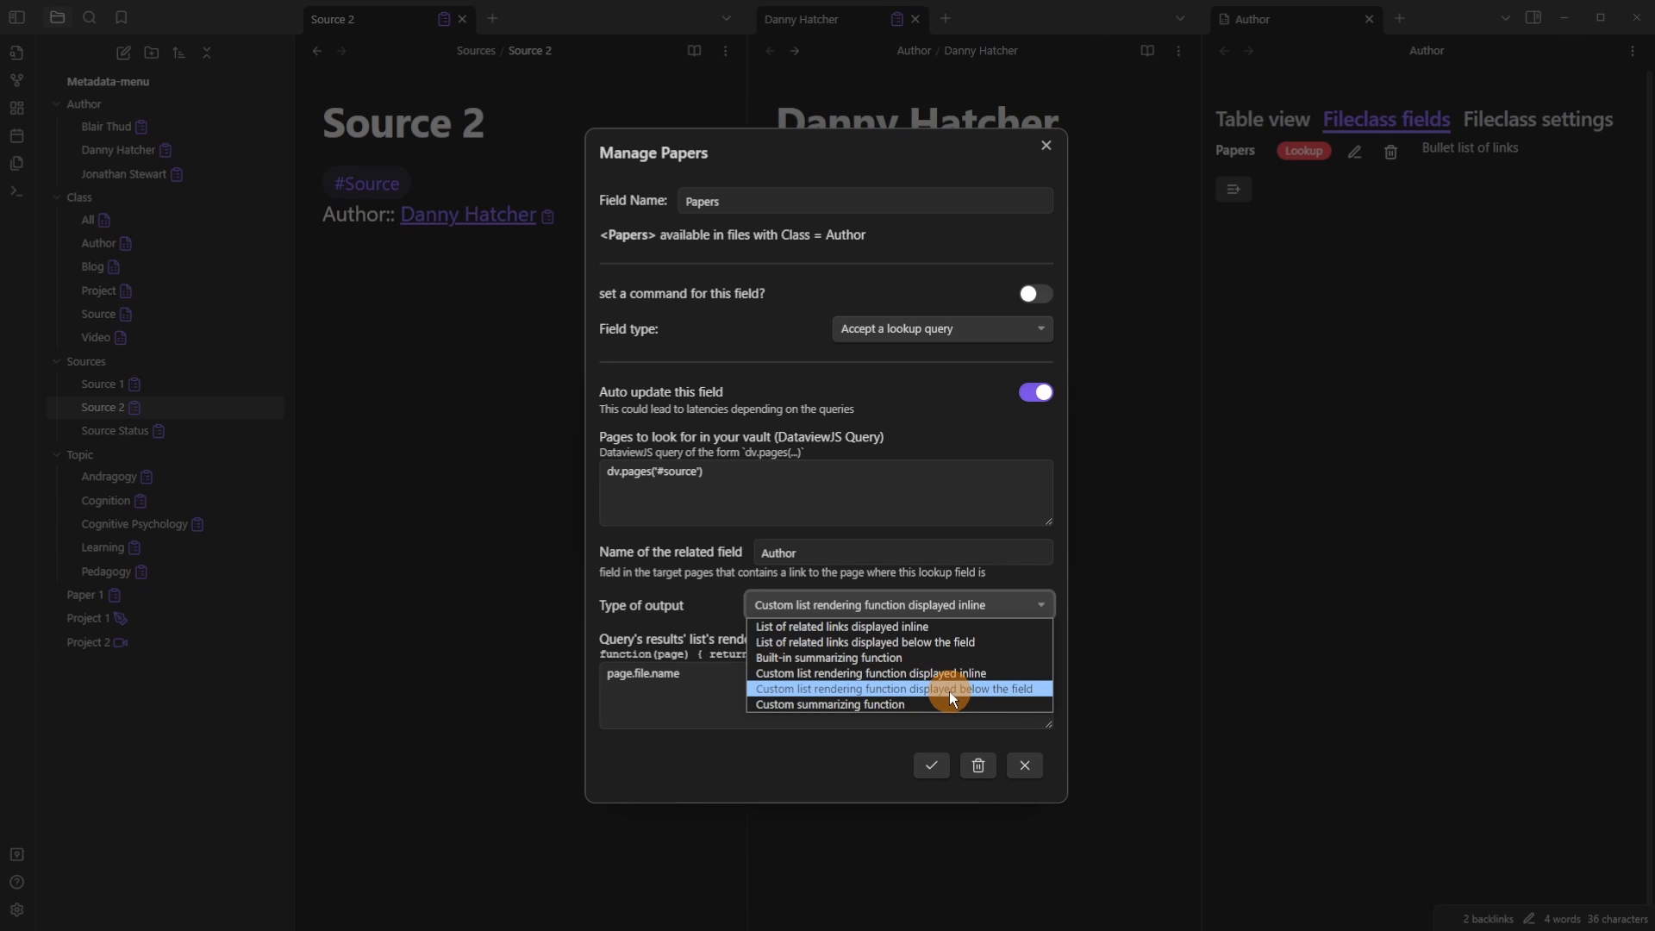
{"action": "left_click", "coordinate": [813, 661]}
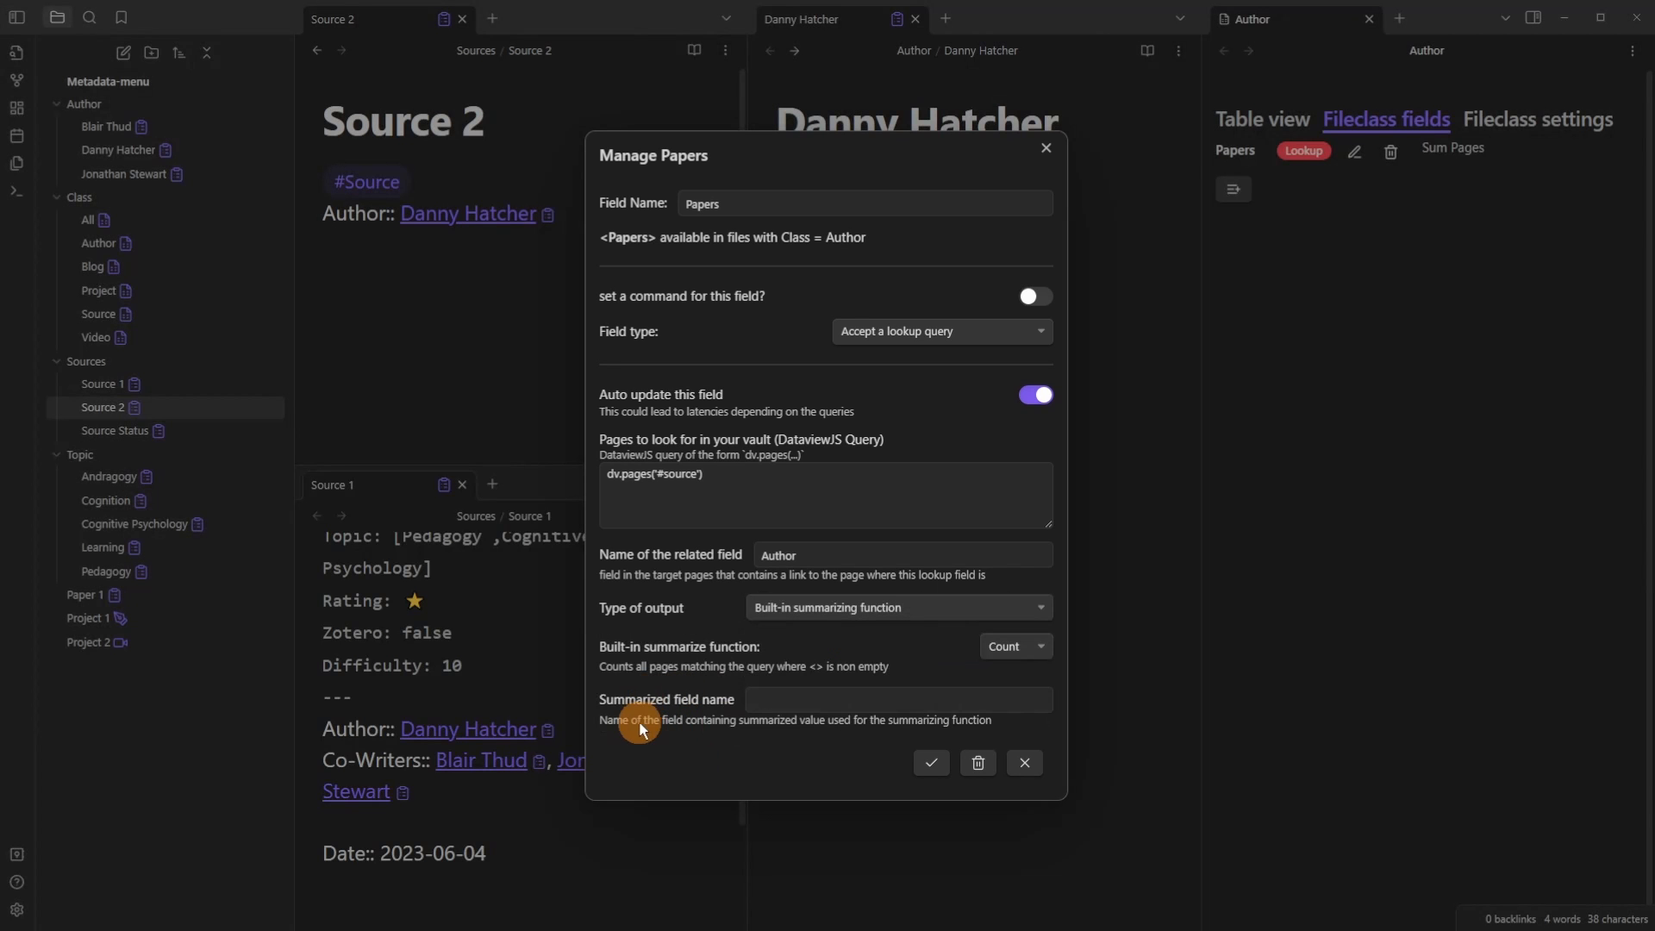
{"action": "left_click", "coordinate": [794, 700]}
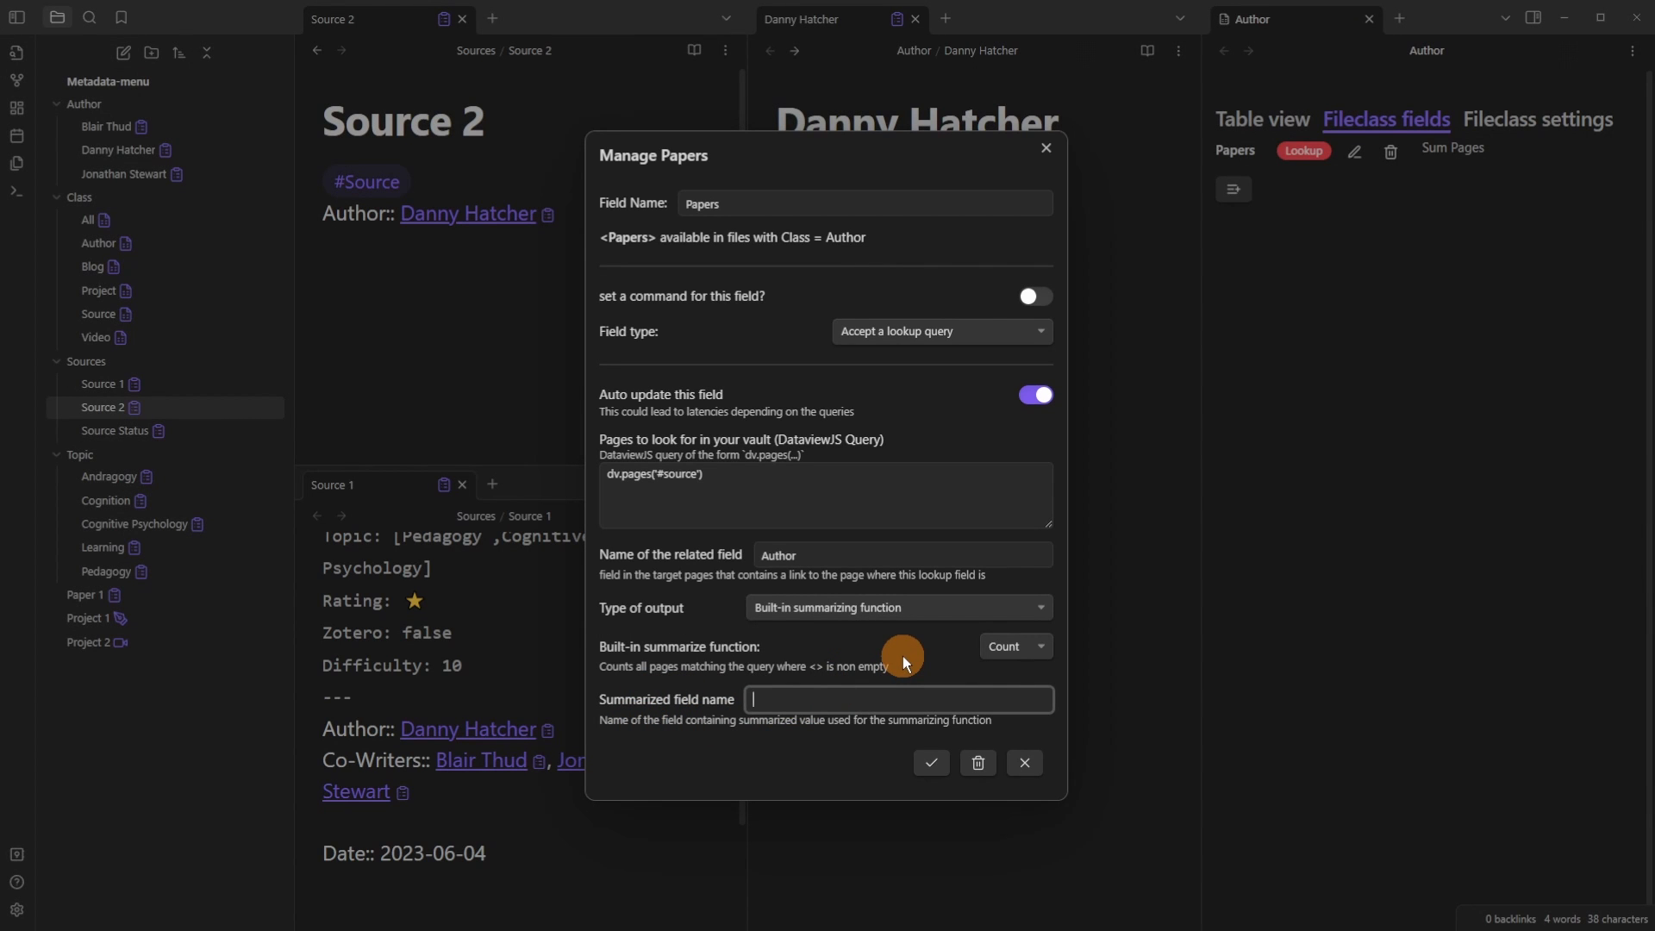
{"action": "type", "text": "Pages"}
{"action": "left_click", "coordinate": [1010, 646]}
{"action": "left_click", "coordinate": [1022, 671]}
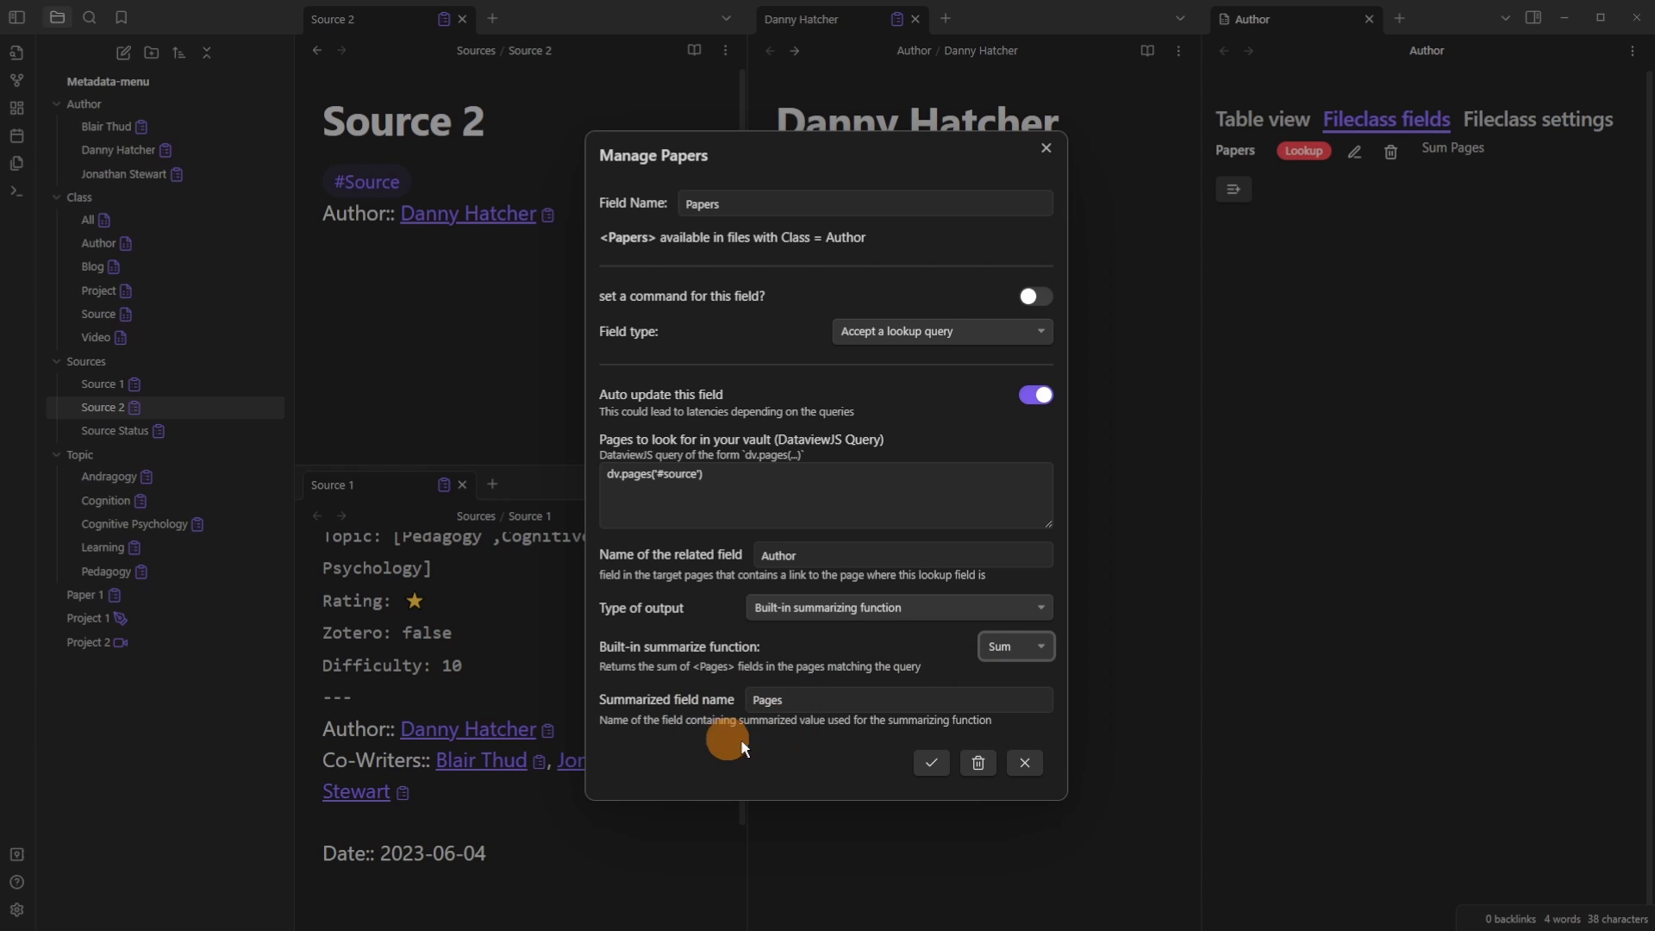
{"action": "left_click", "coordinate": [929, 763]}
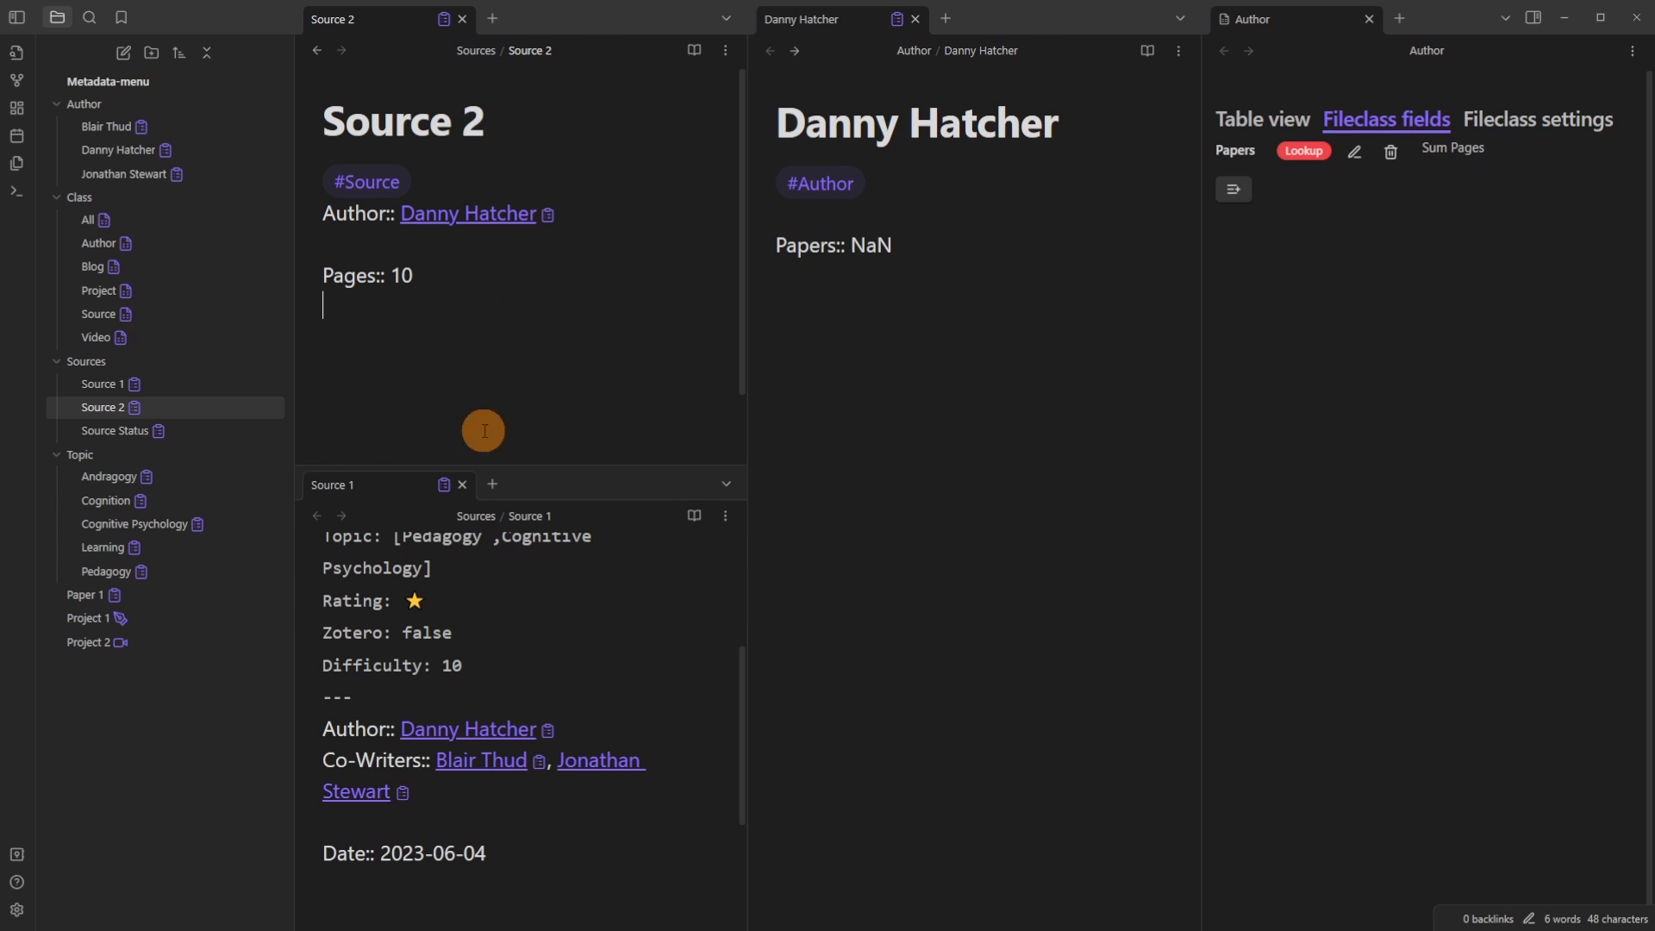
Step: Add an inline Pages field with the value 5 below the Date line in Source 1
{"action": "left_click", "coordinate": [469, 853]}
{"action": "scroll", "coordinate": [477, 819], "scroll_direction": "down", "scroll_amount": 1}
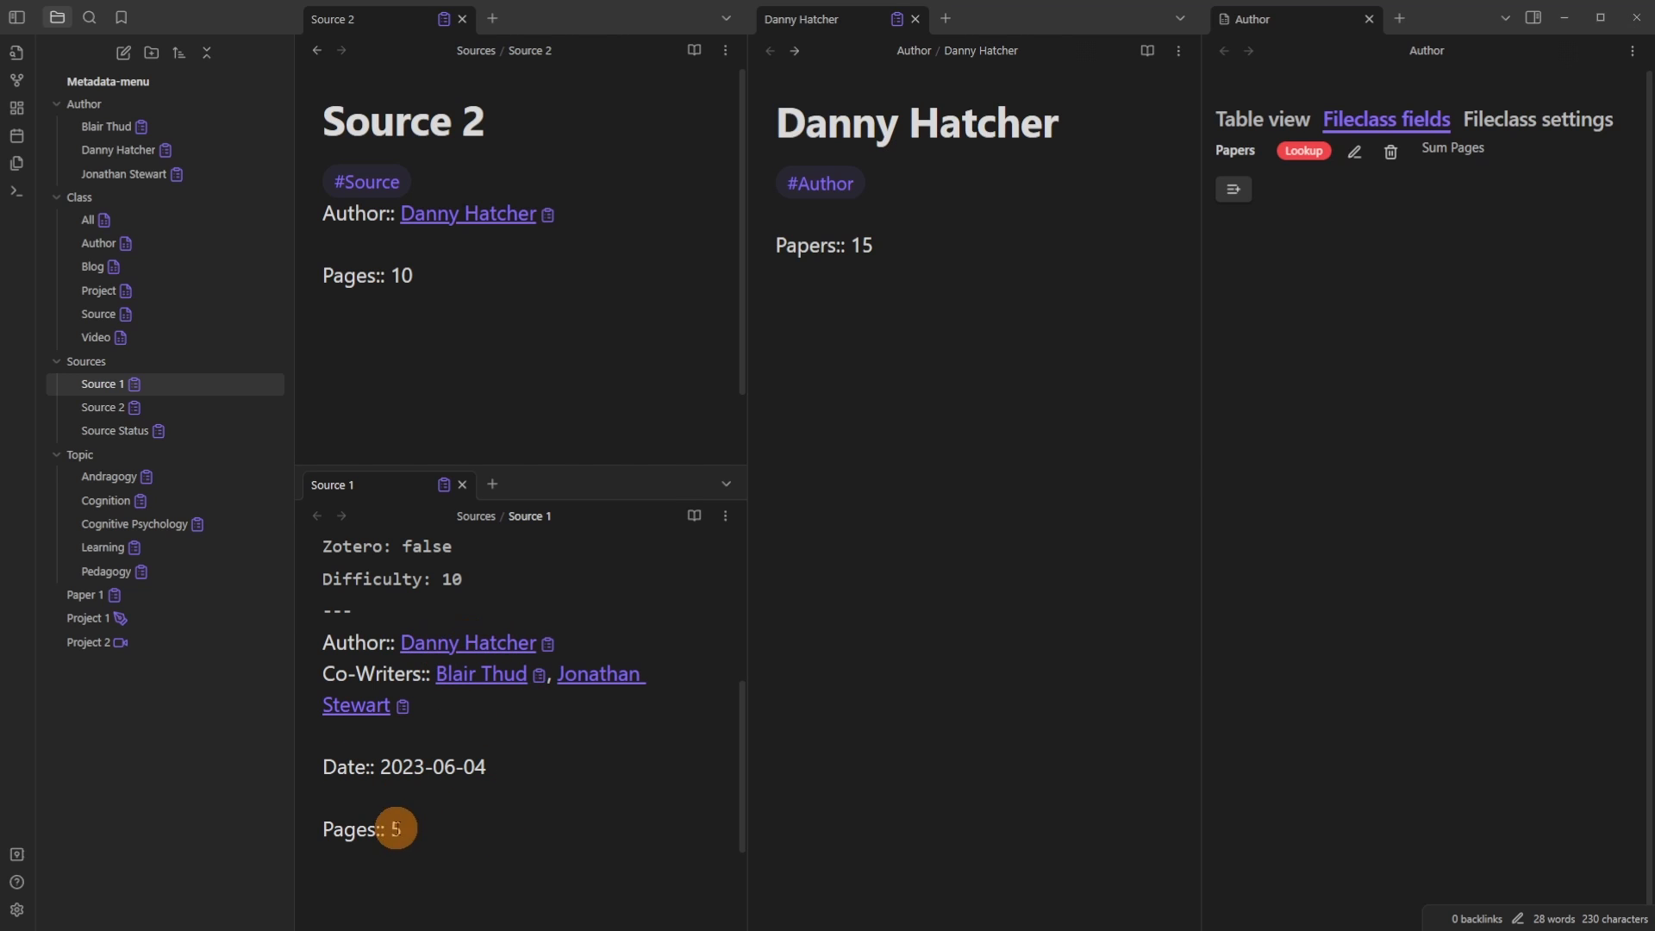
Step: Change the Papers field's built-in summarize function to Count and save it
{"action": "left_click", "coordinate": [940, 250]}
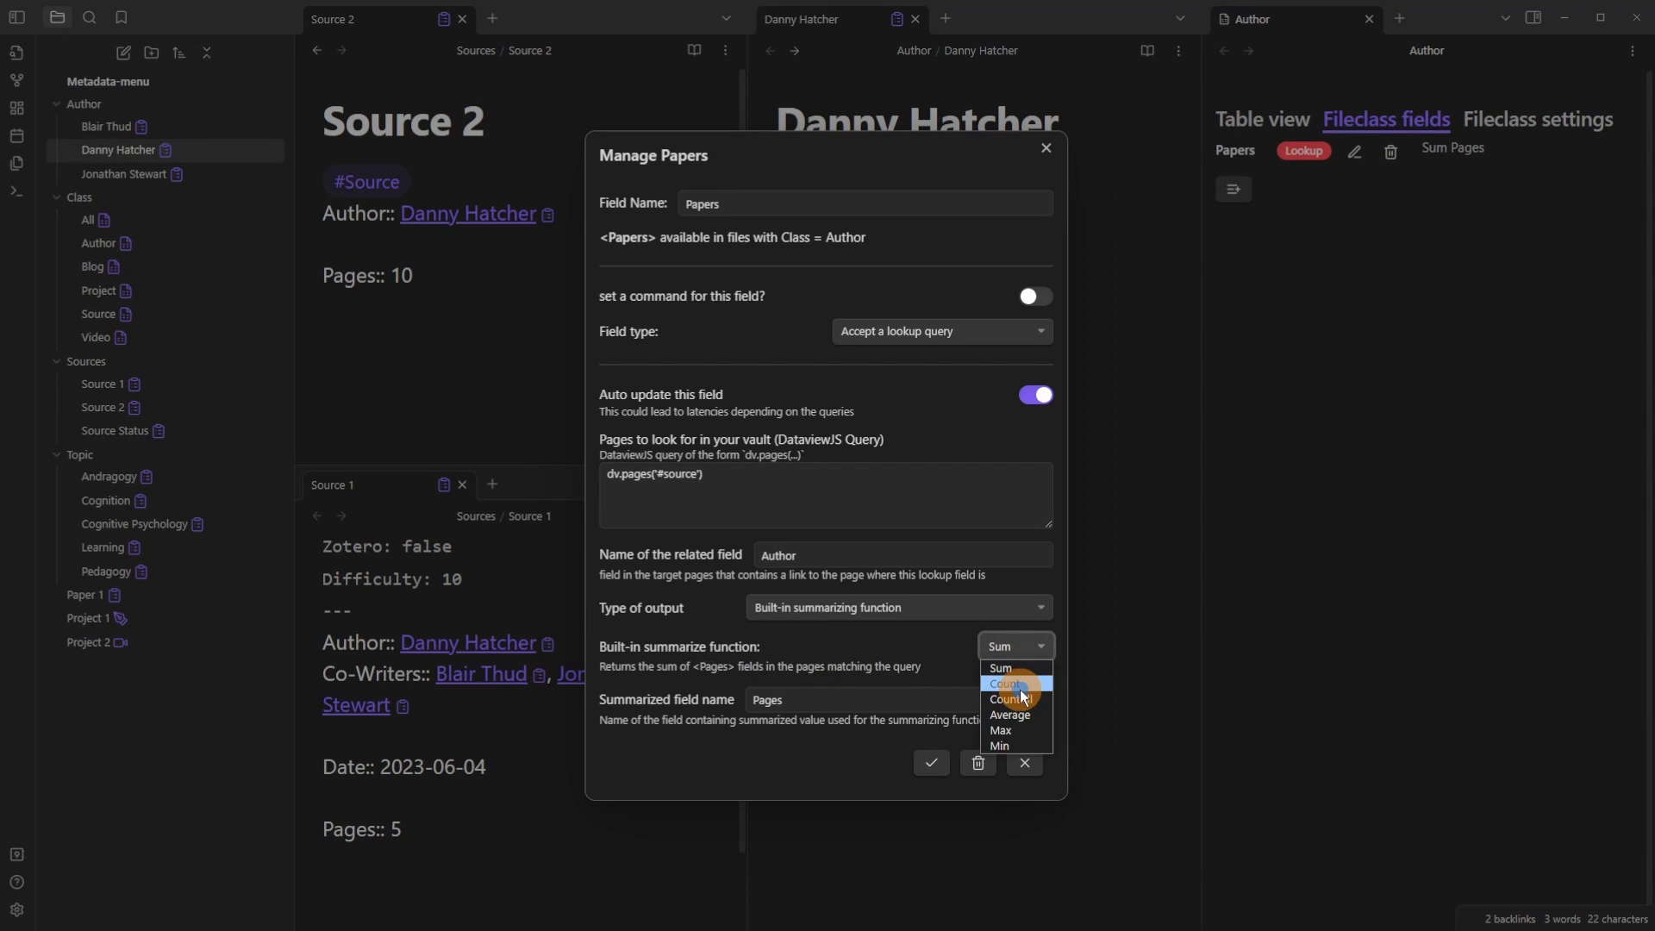
{"action": "left_click", "coordinate": [1008, 684]}
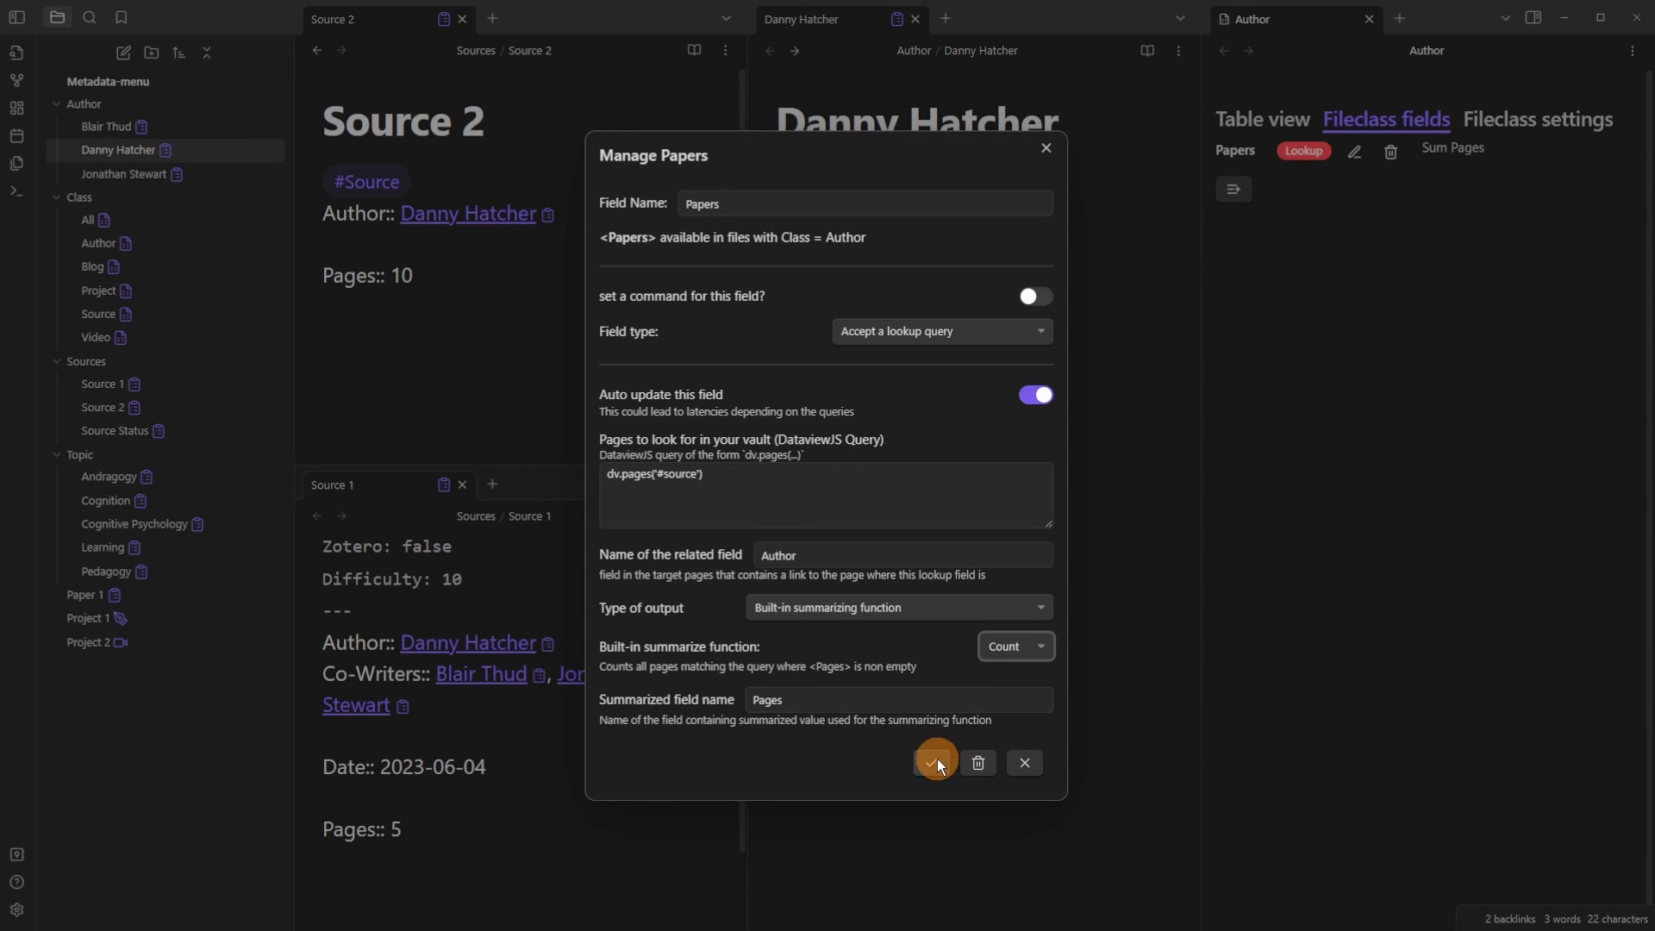
{"action": "left_click", "coordinate": [933, 762]}
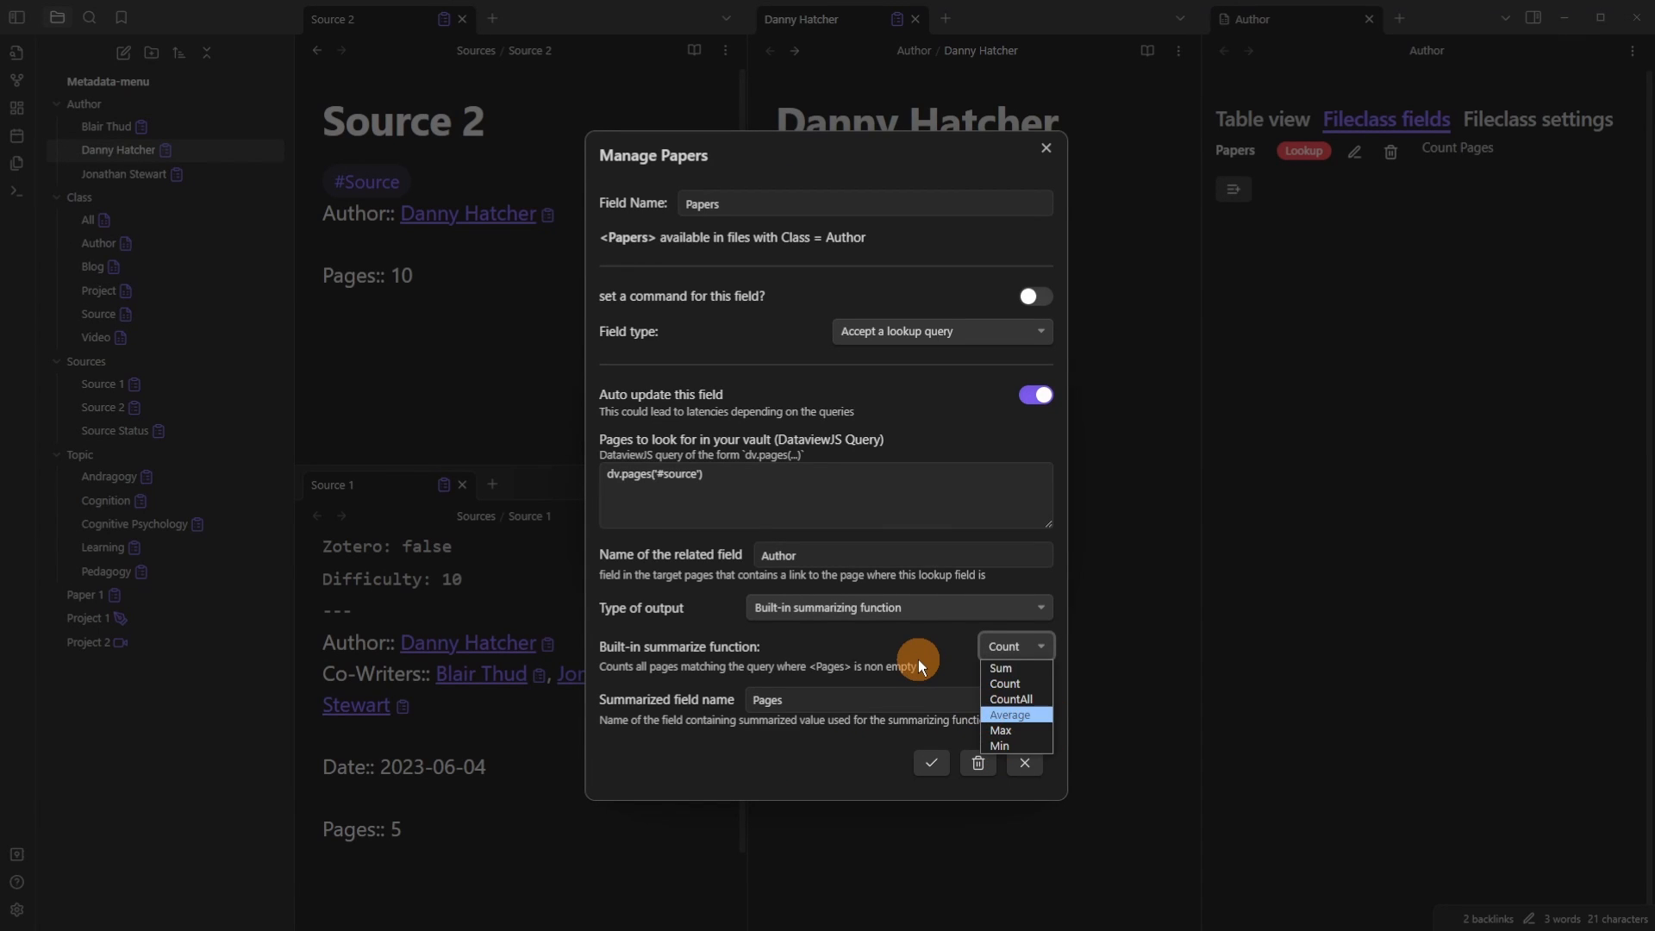
{"action": "left_click", "coordinate": [918, 660]}
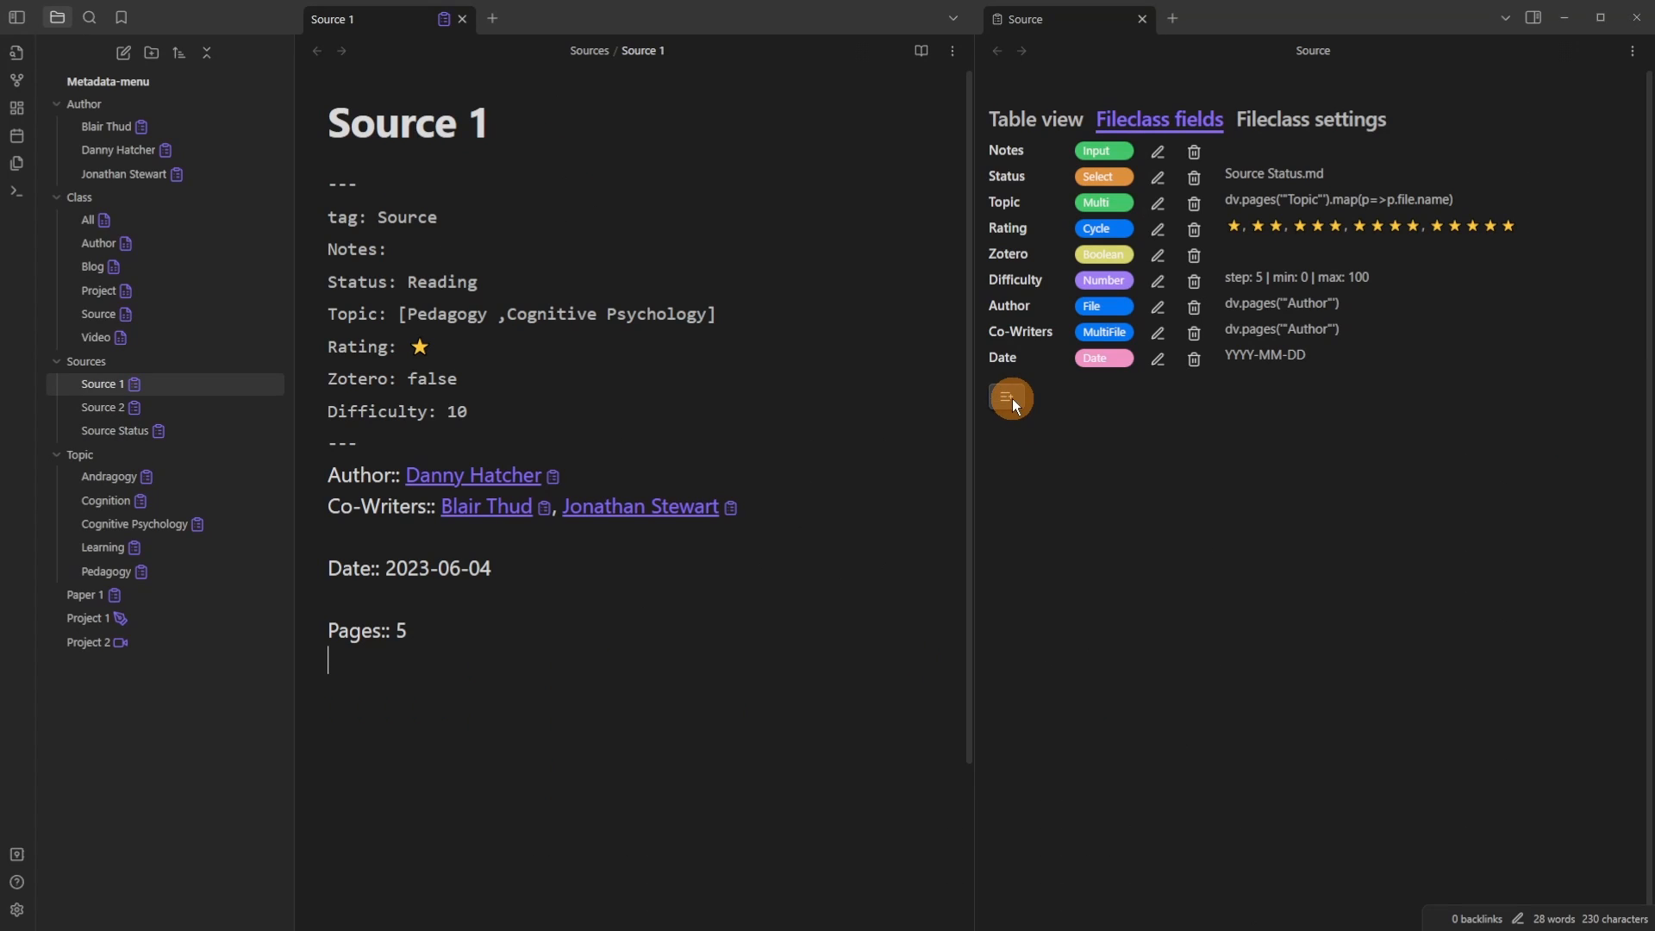
Step: Create a formula field named Fruit in the Source fileclass with the formula "current.apple + current.banana" and save it
{"action": "left_click", "coordinate": [1012, 398]}
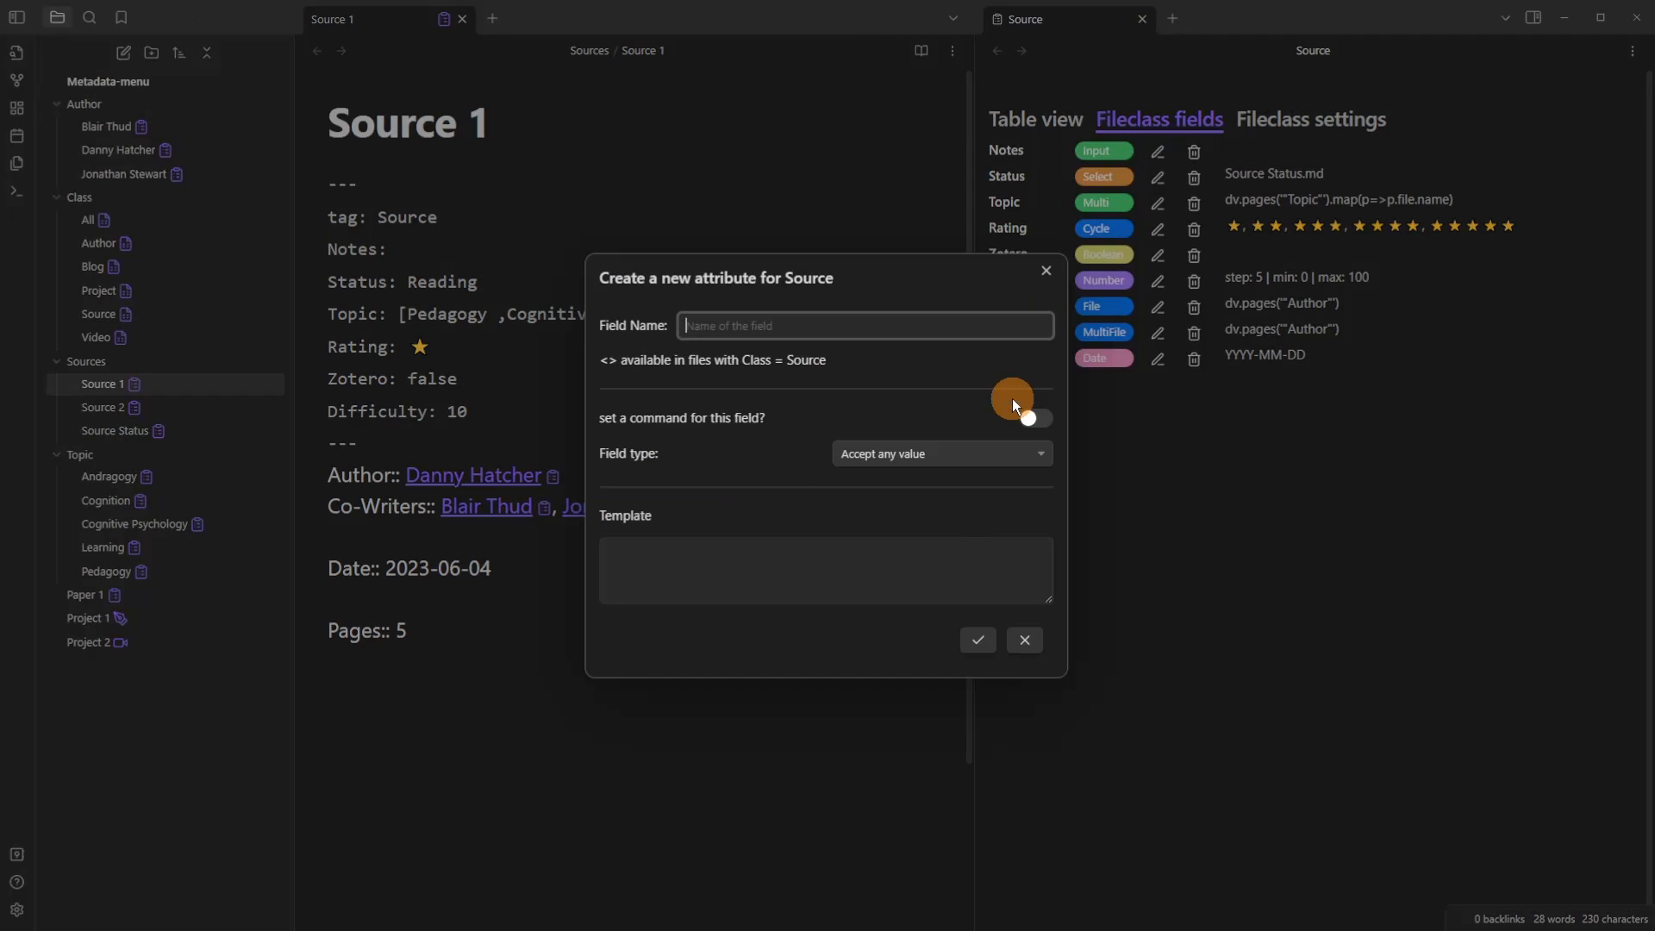
{"action": "left_click", "coordinate": [921, 450]}
{"action": "left_click", "coordinate": [931, 629]}
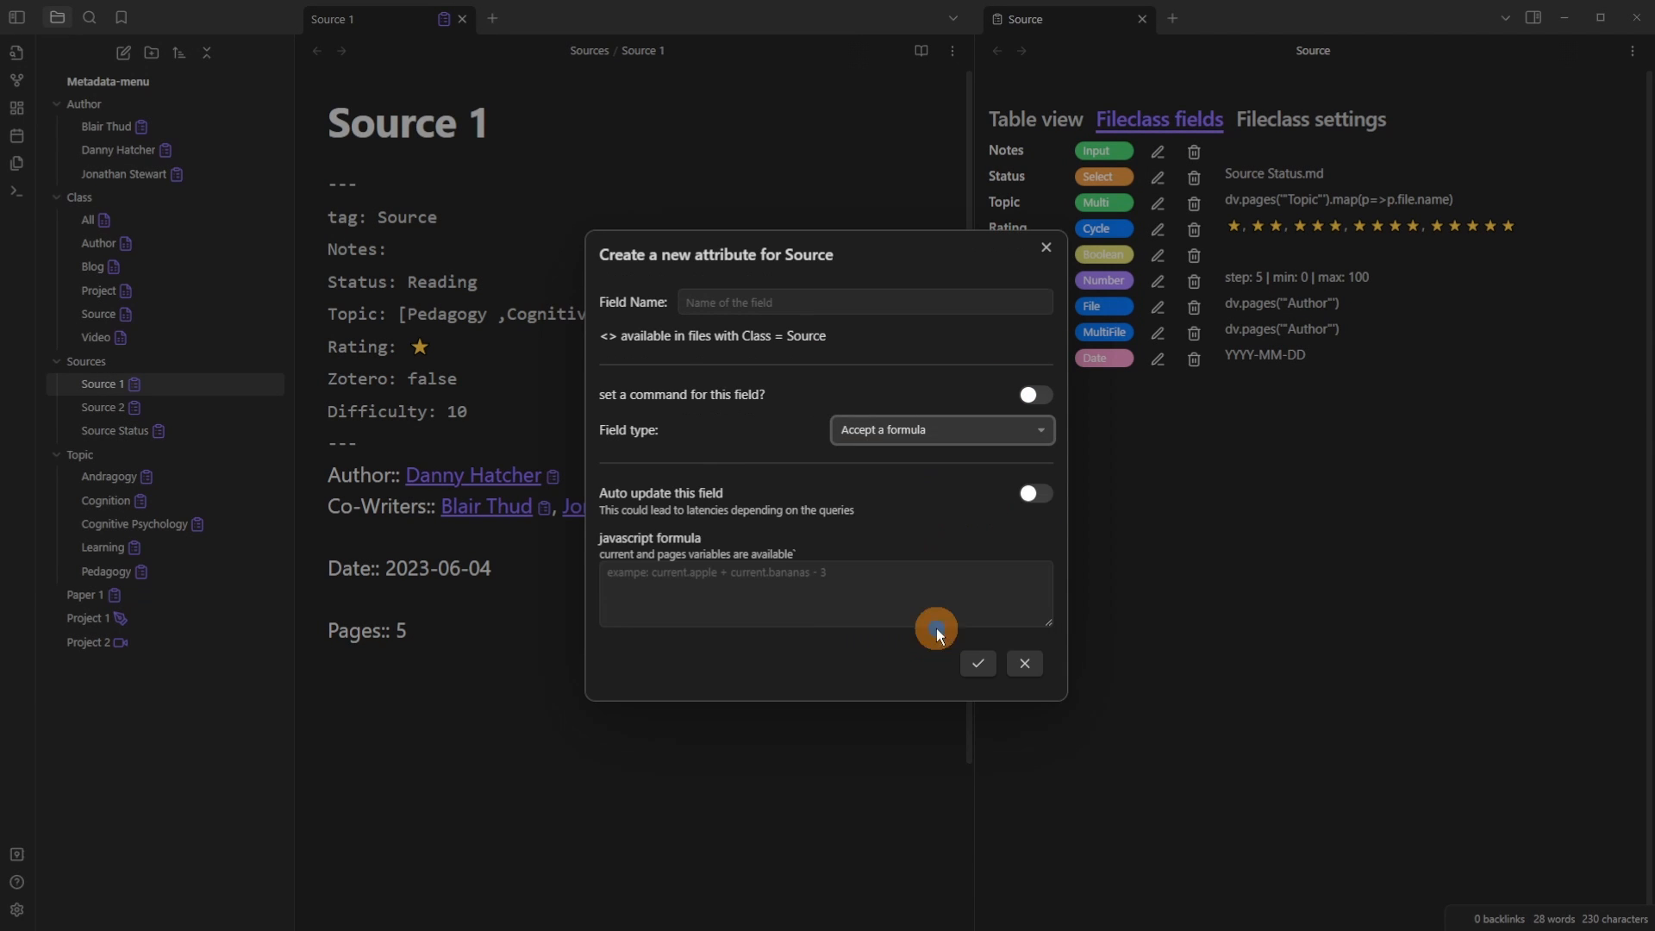
{"action": "left_click", "coordinate": [747, 576]}
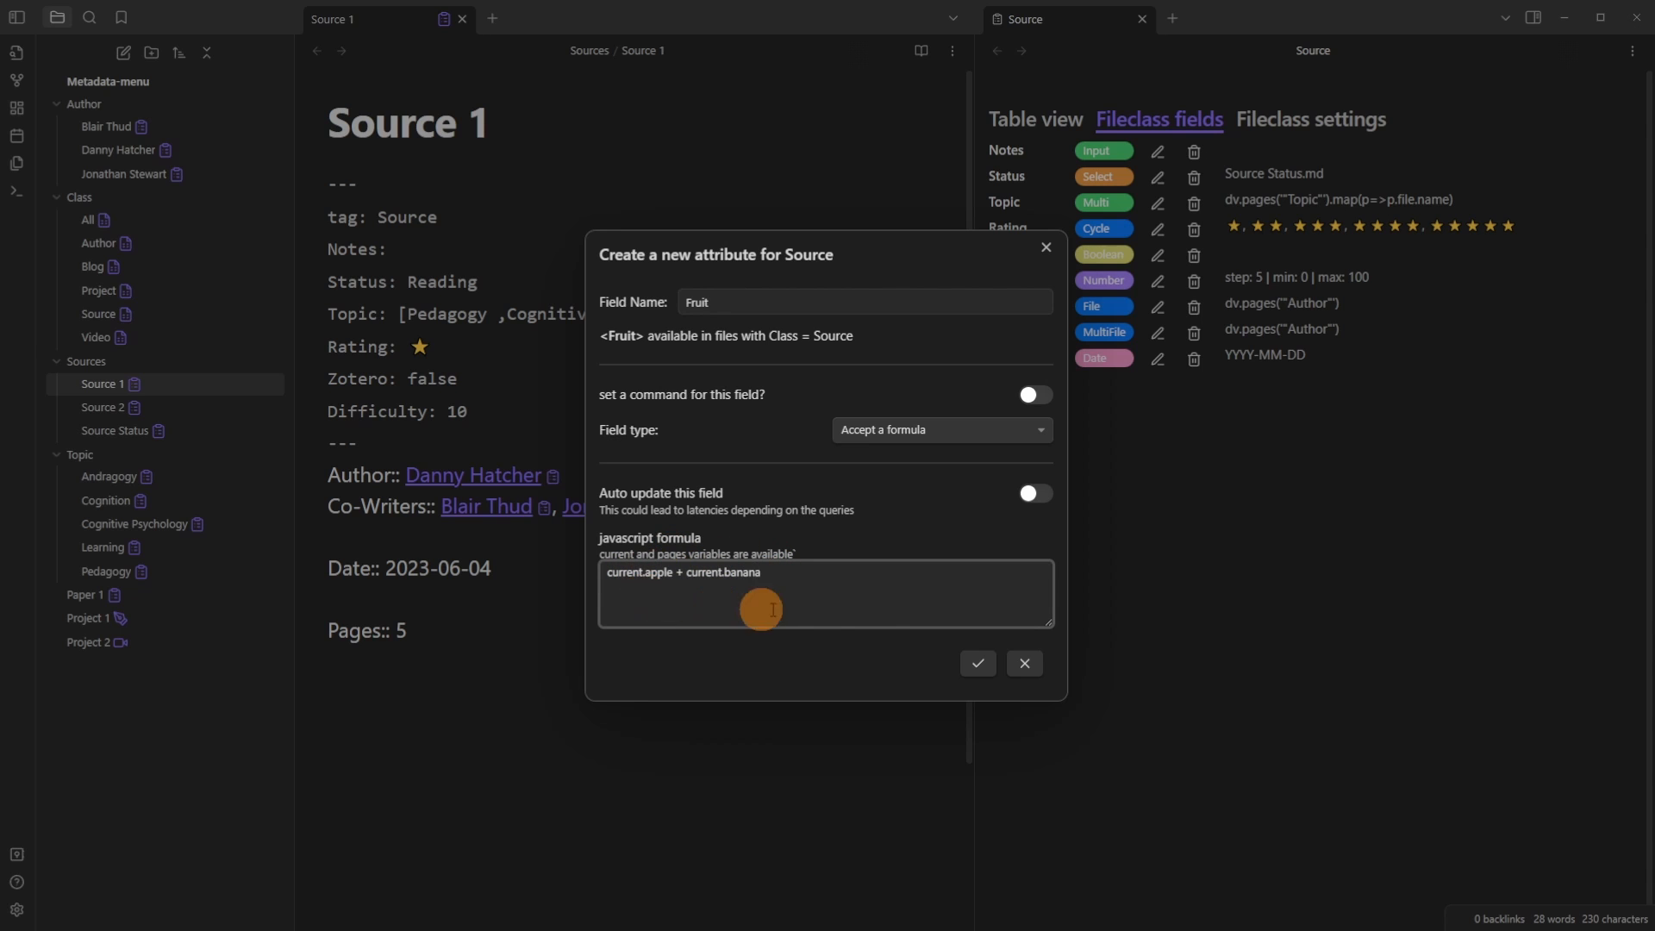
{"action": "left_click", "coordinate": [981, 664]}
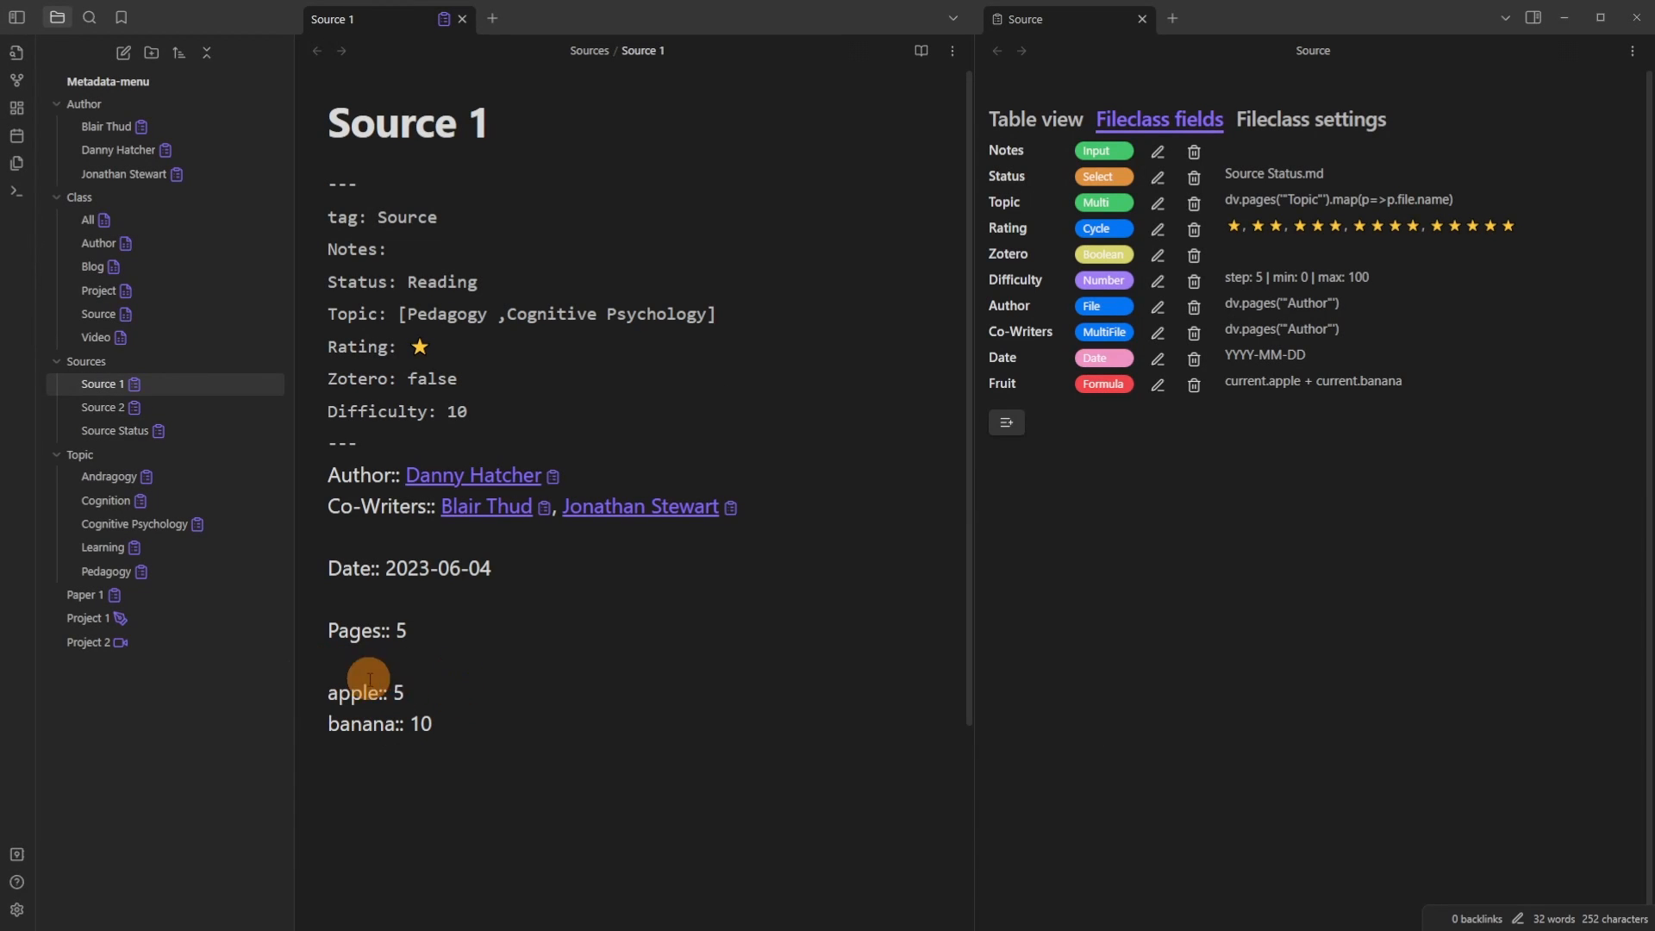
Step: Insert the missing Fruit field above the apple line in Source 1 and calculate its formula value
{"action": "left_click", "coordinate": [444, 19]}
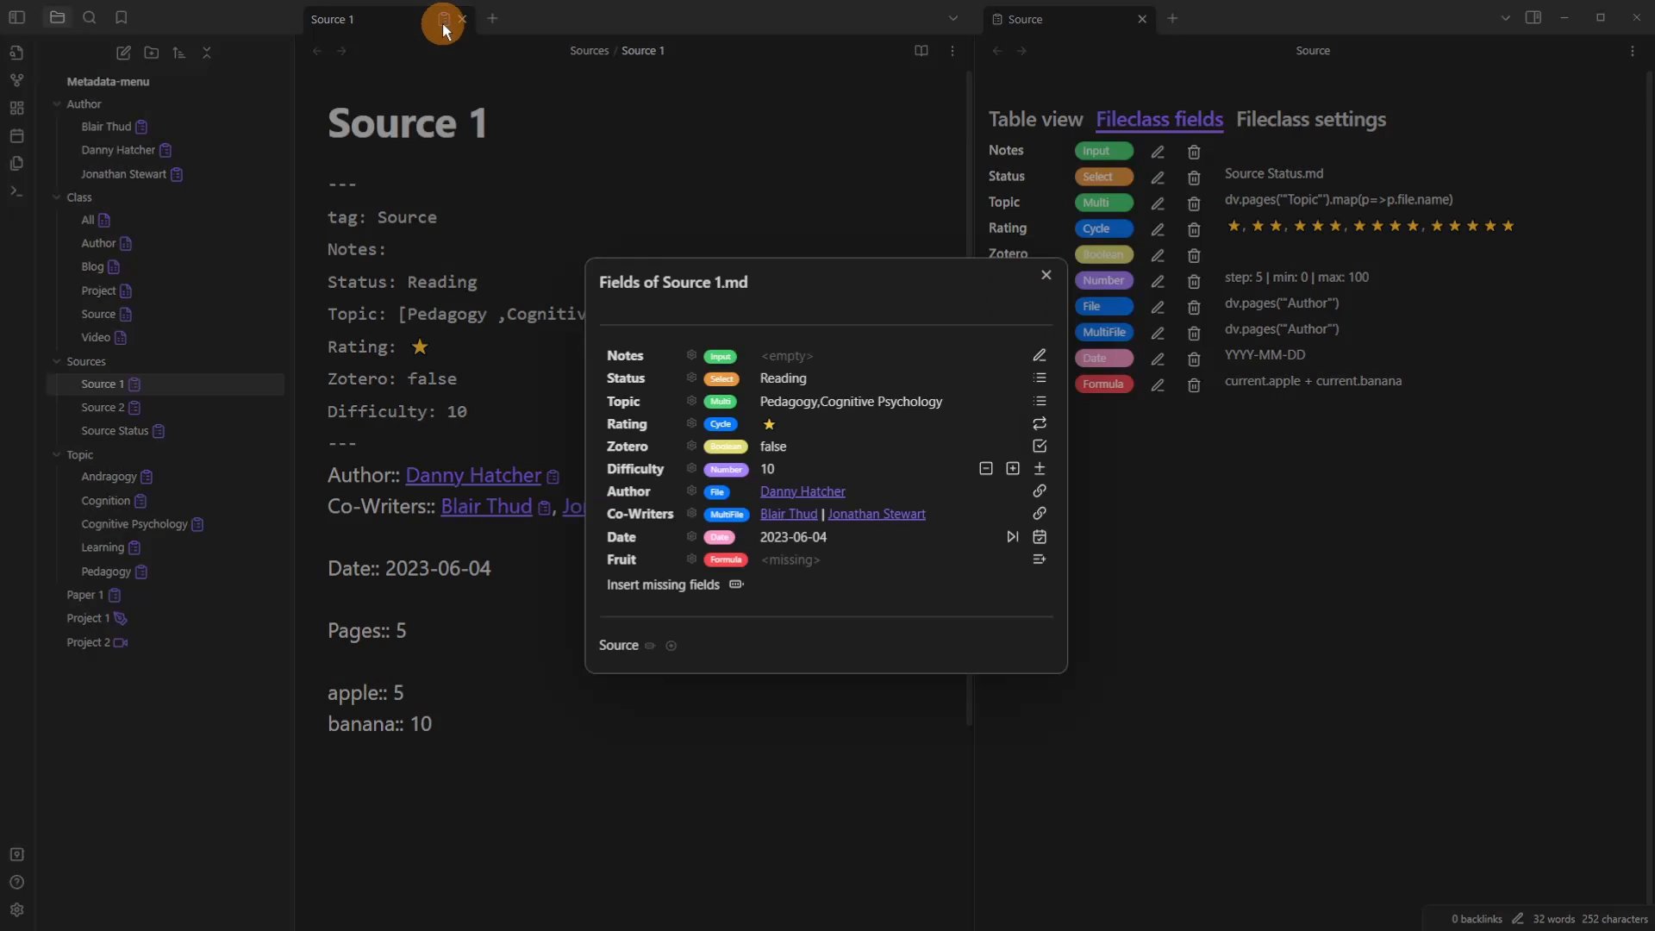
{"action": "left_click", "coordinate": [1042, 559]}
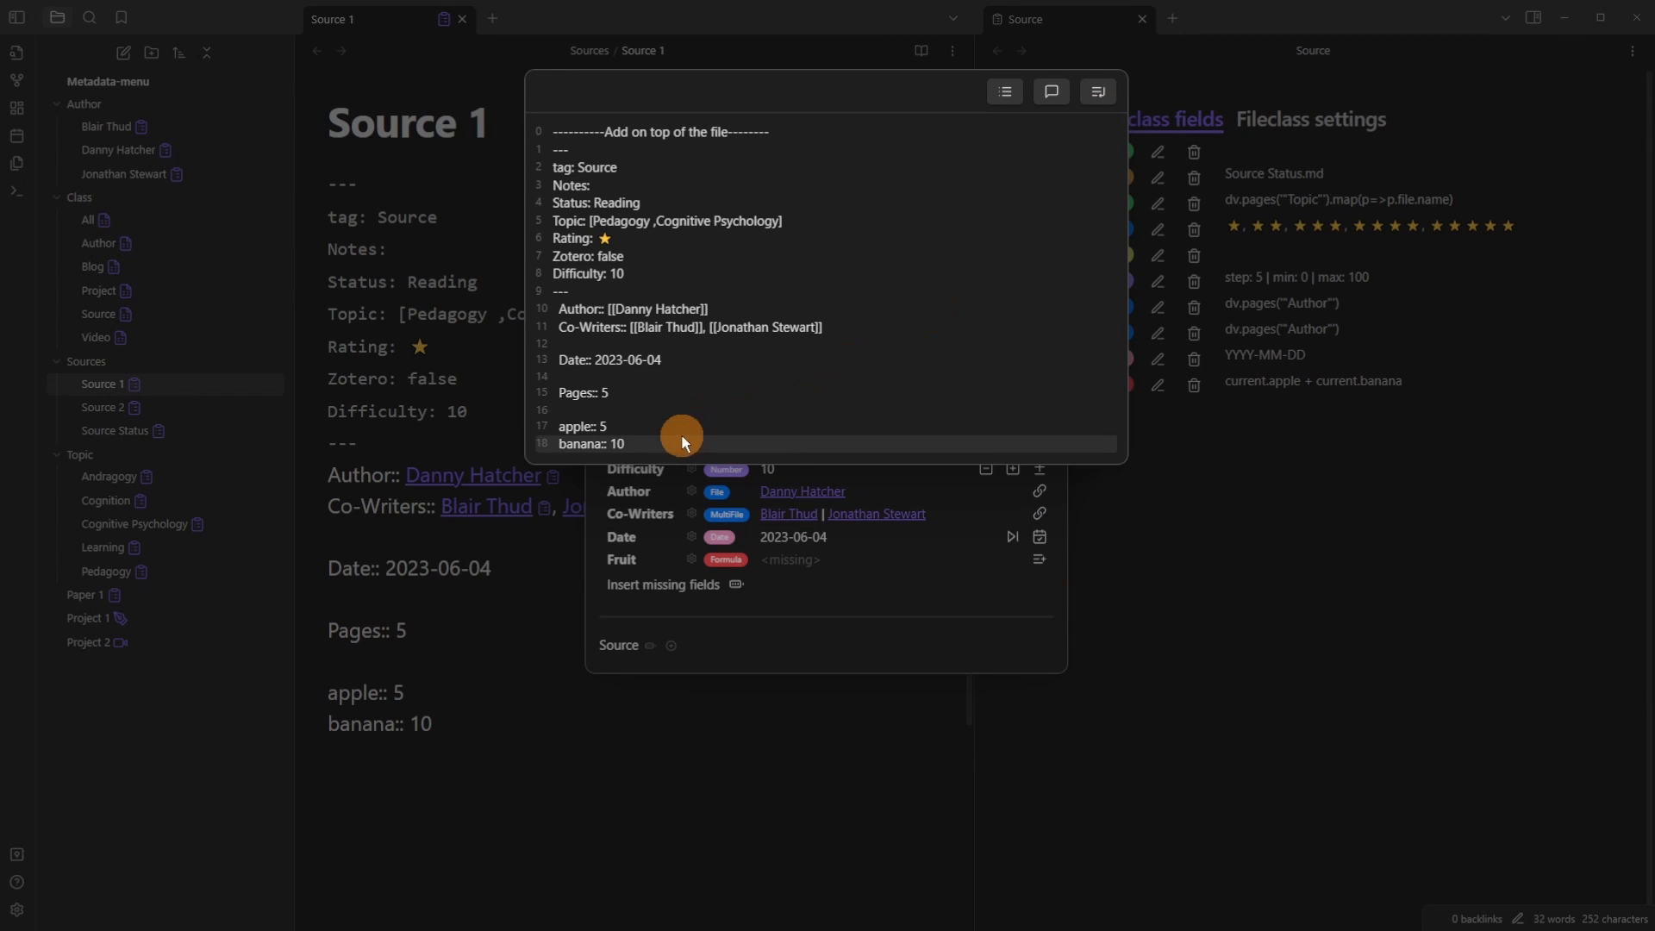
{"action": "left_click", "coordinate": [634, 412]}
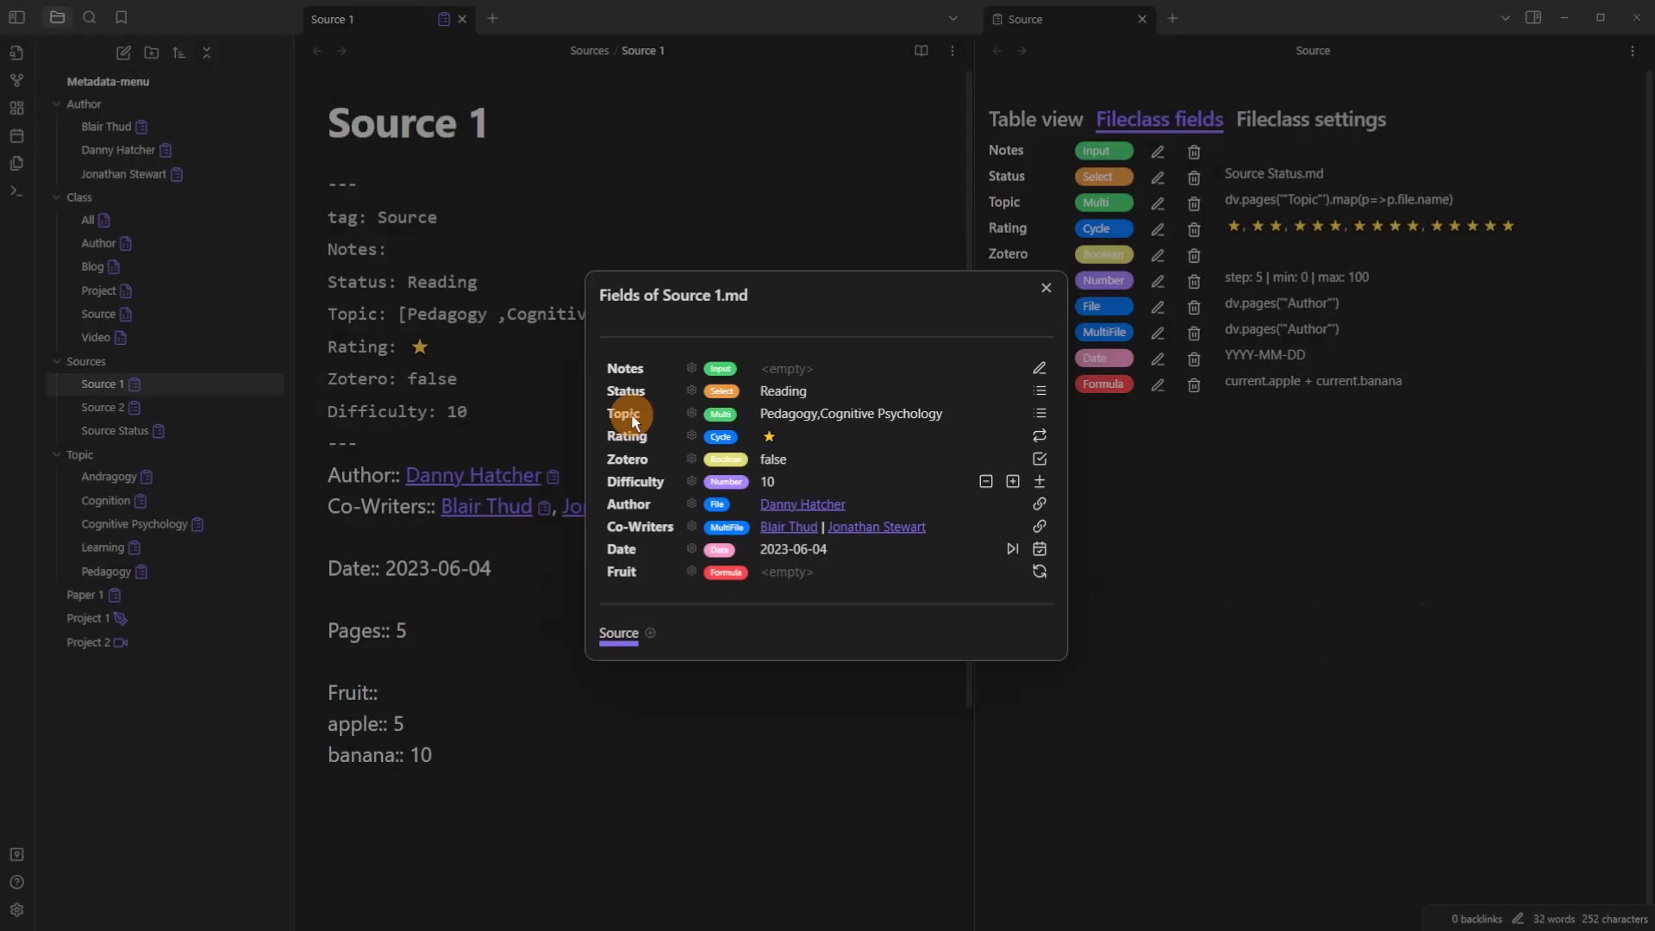
{"action": "left_click", "coordinate": [1041, 576]}
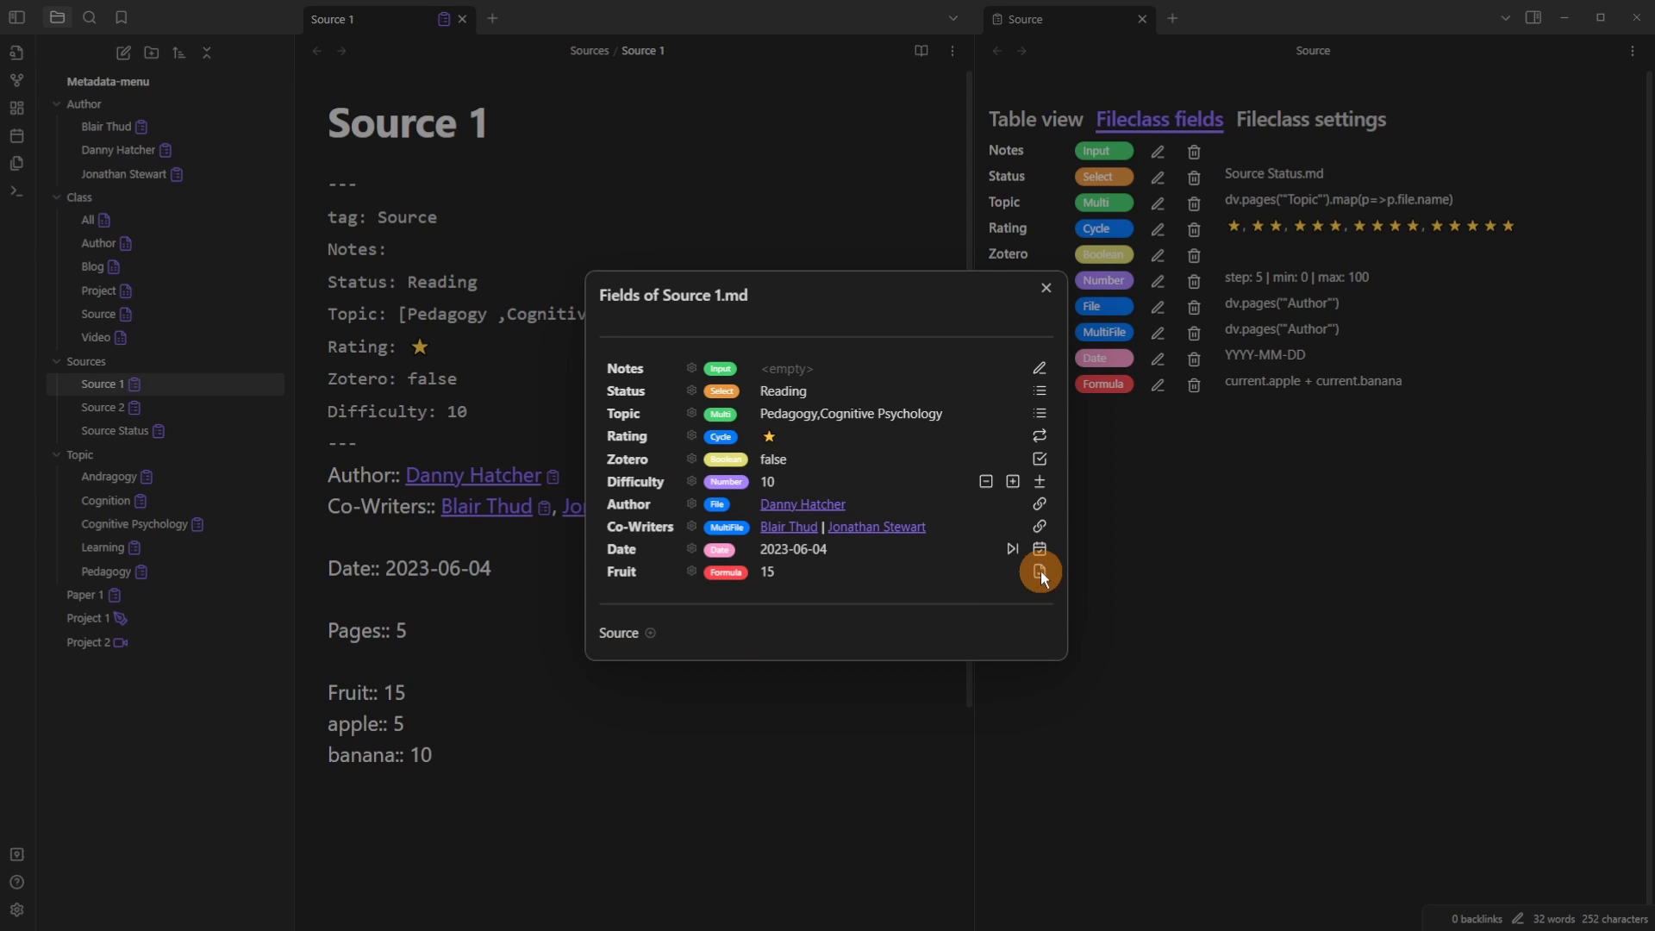
{"action": "left_click", "coordinate": [429, 696]}
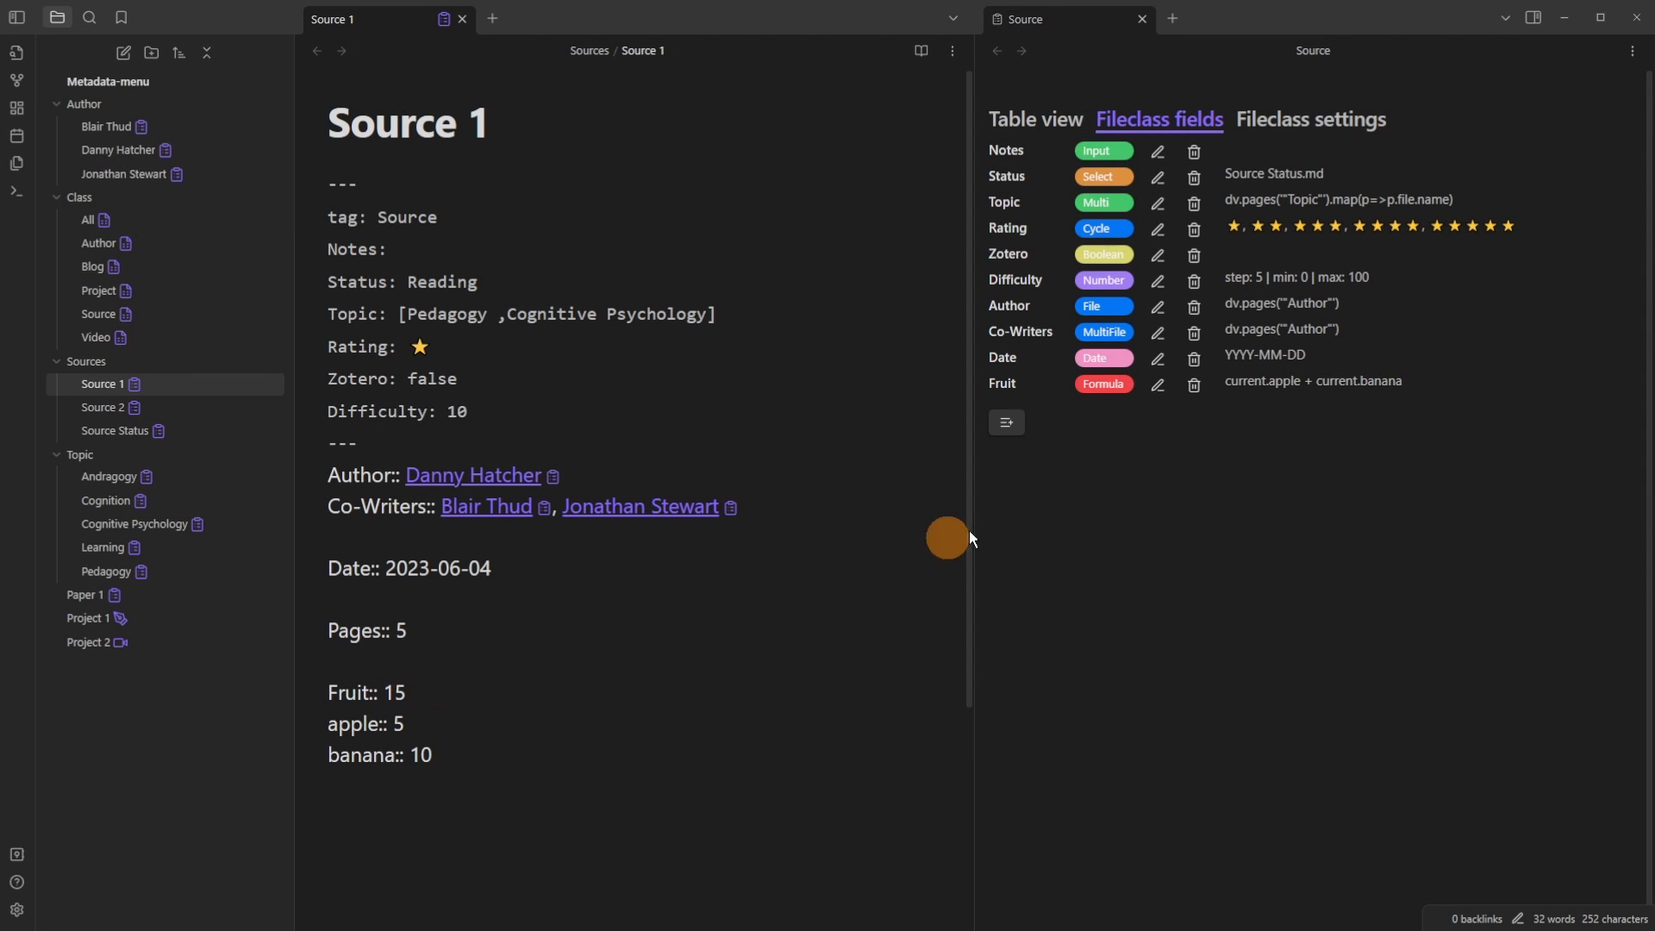
Step: Turn on auto update for the Fruit field, save it, and change the apple value to 7 in Source 1
{"action": "left_click", "coordinate": [1160, 390]}
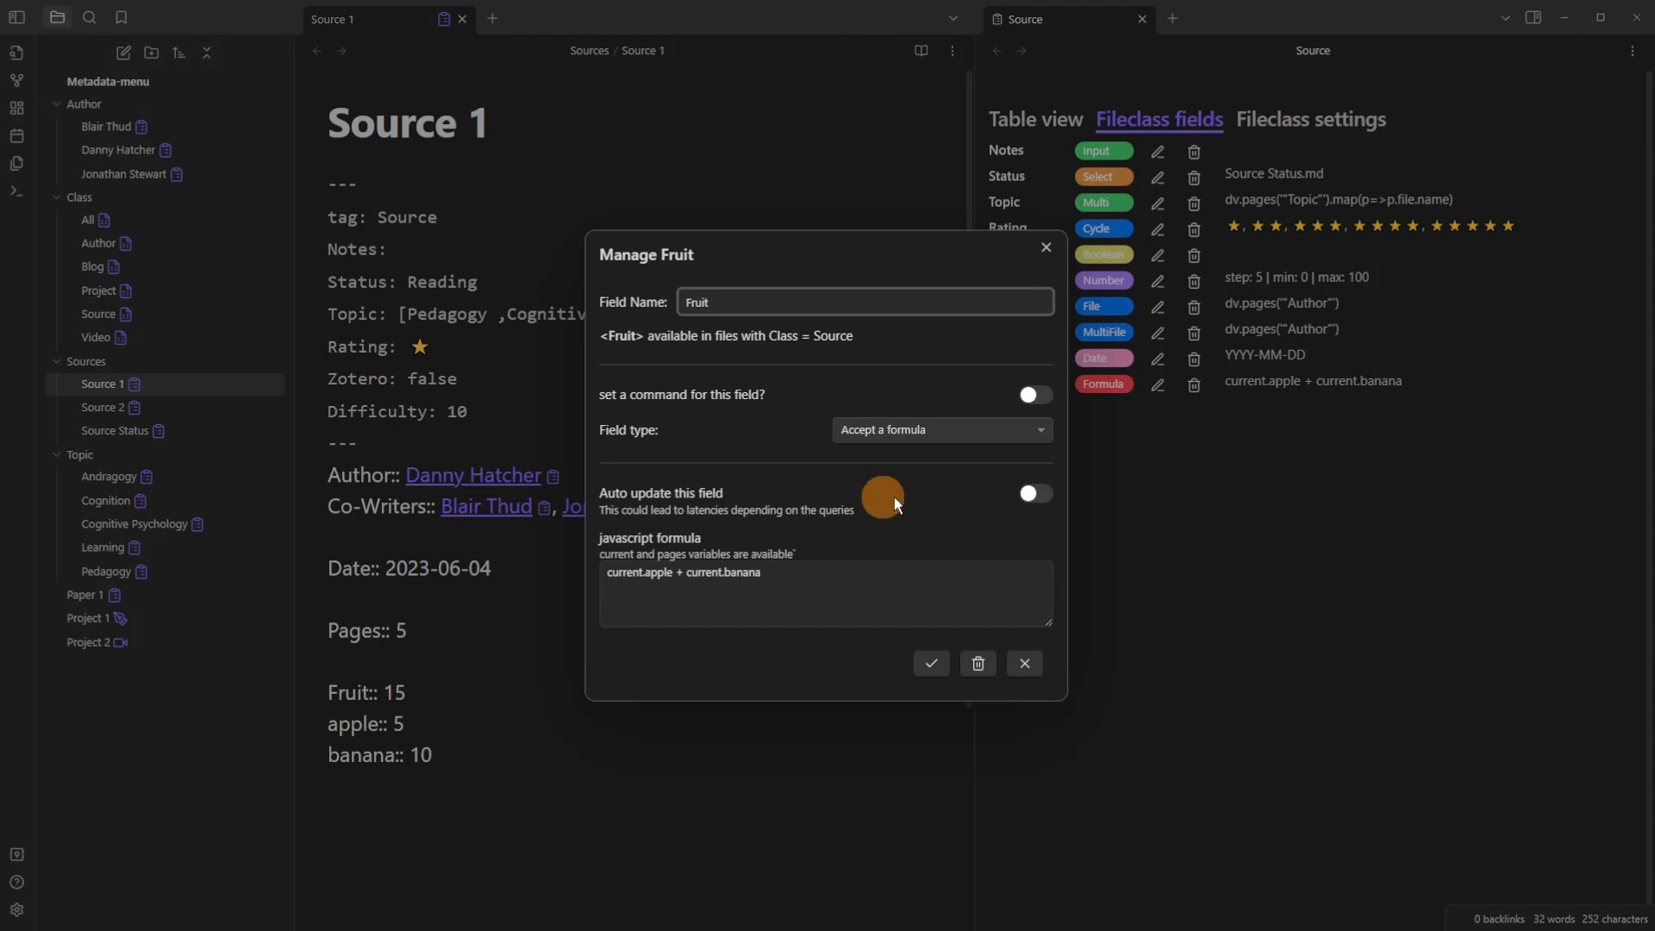
{"action": "left_click", "coordinate": [1035, 494]}
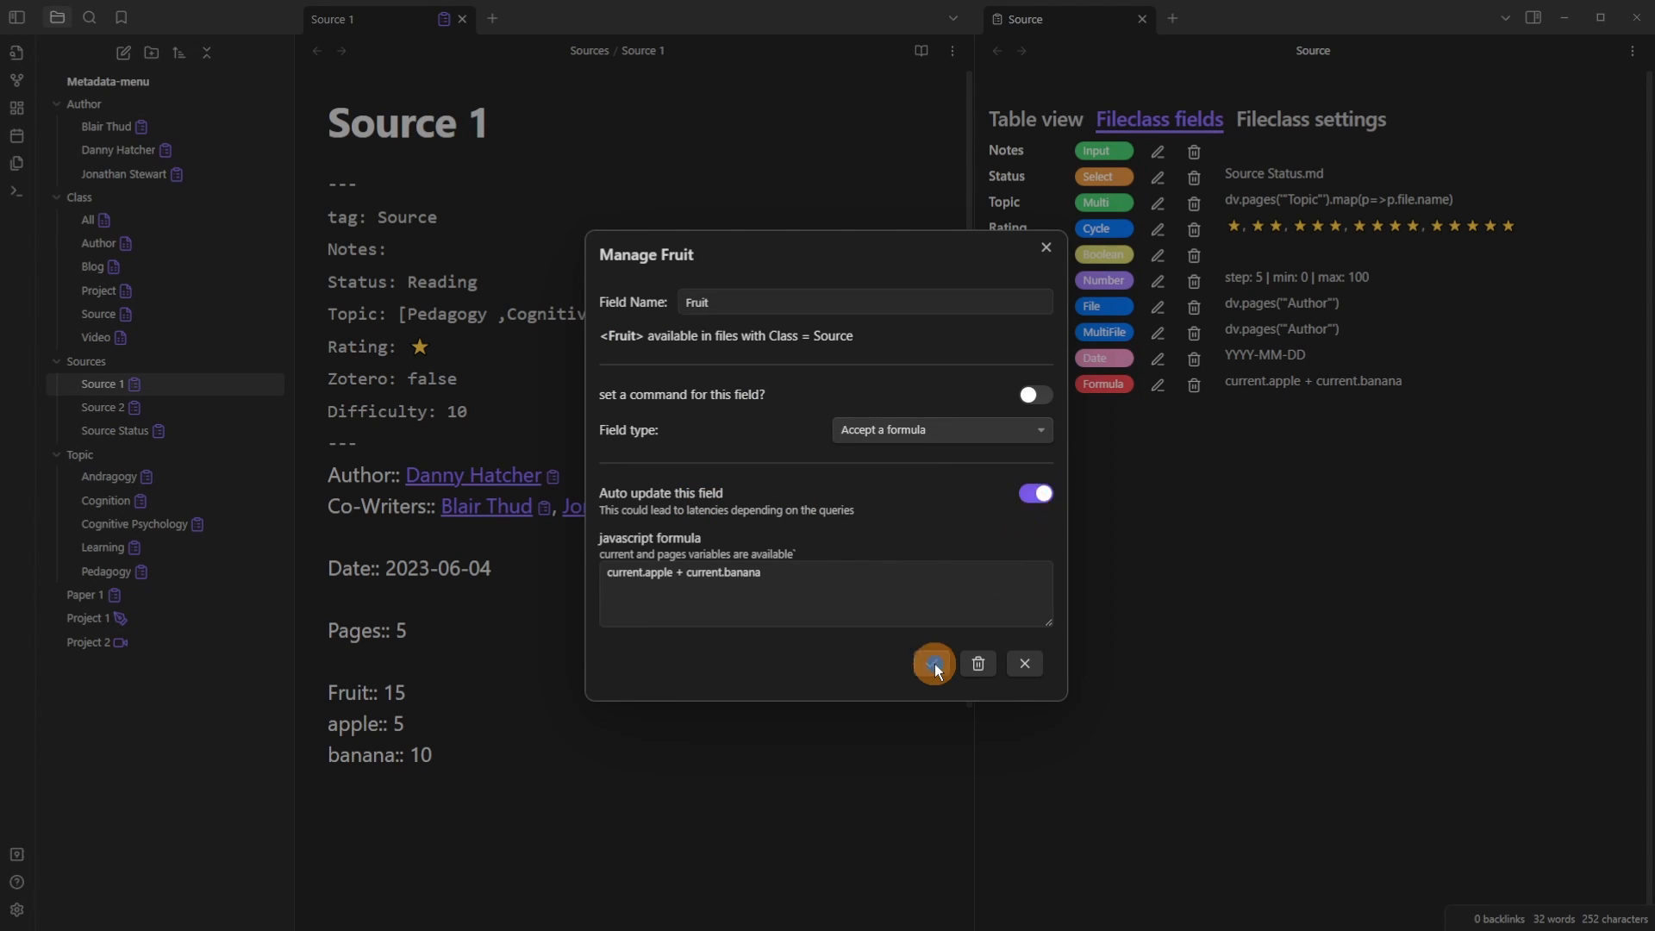
{"action": "left_click", "coordinate": [932, 663]}
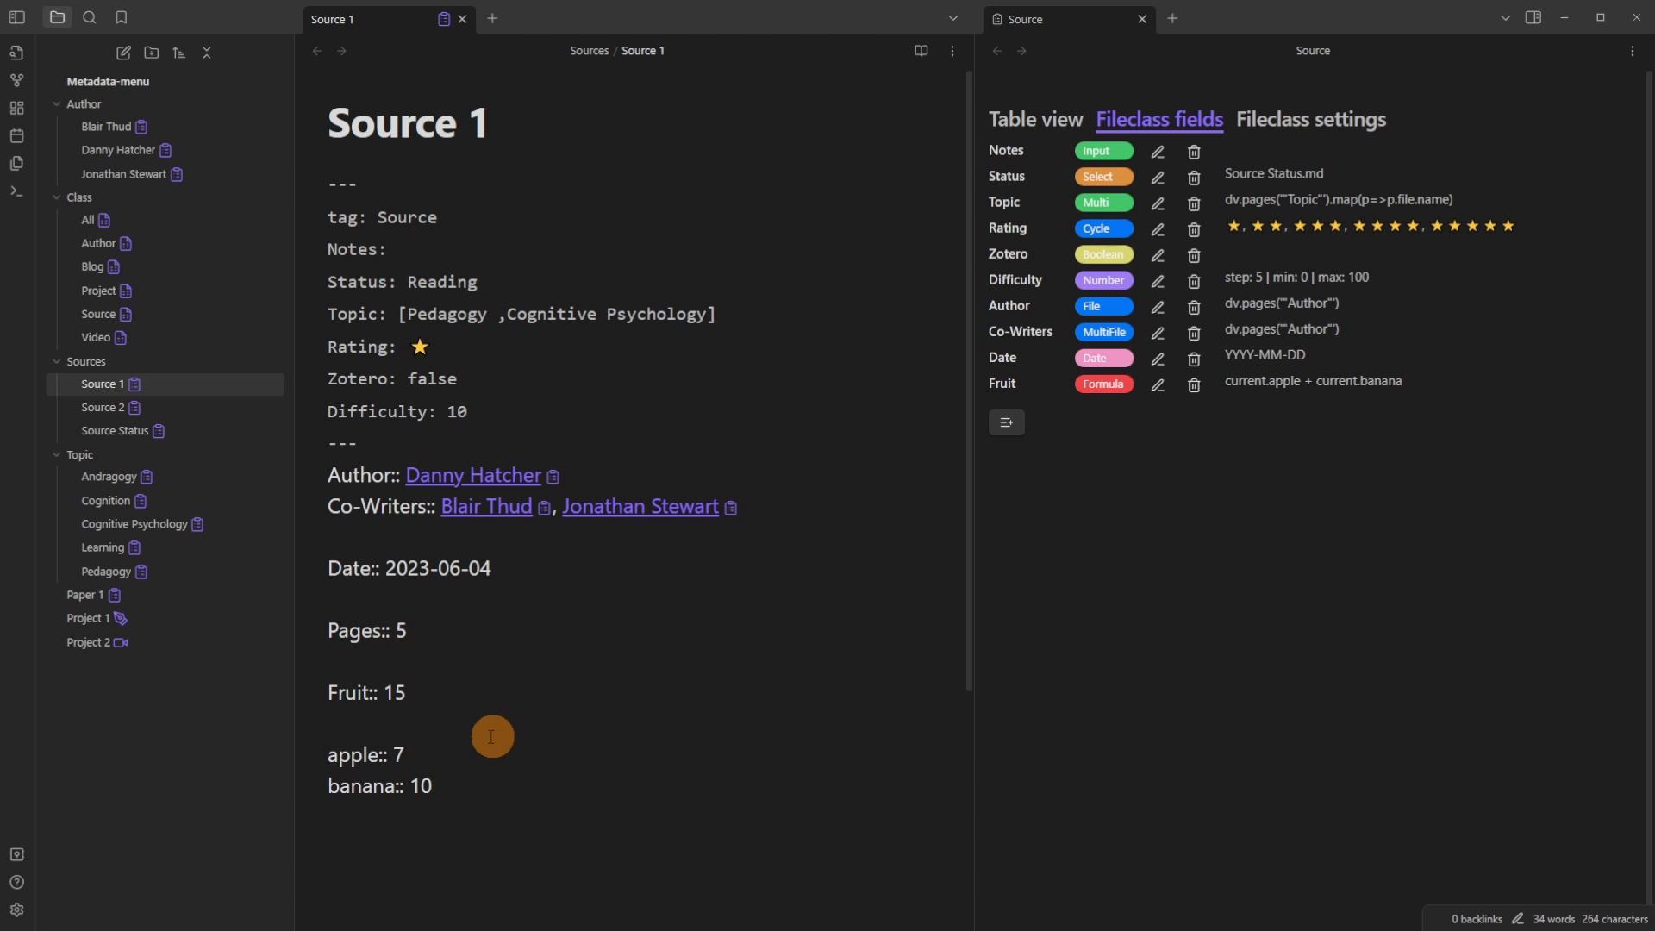
{"action": "left_click", "coordinate": [439, 723]}
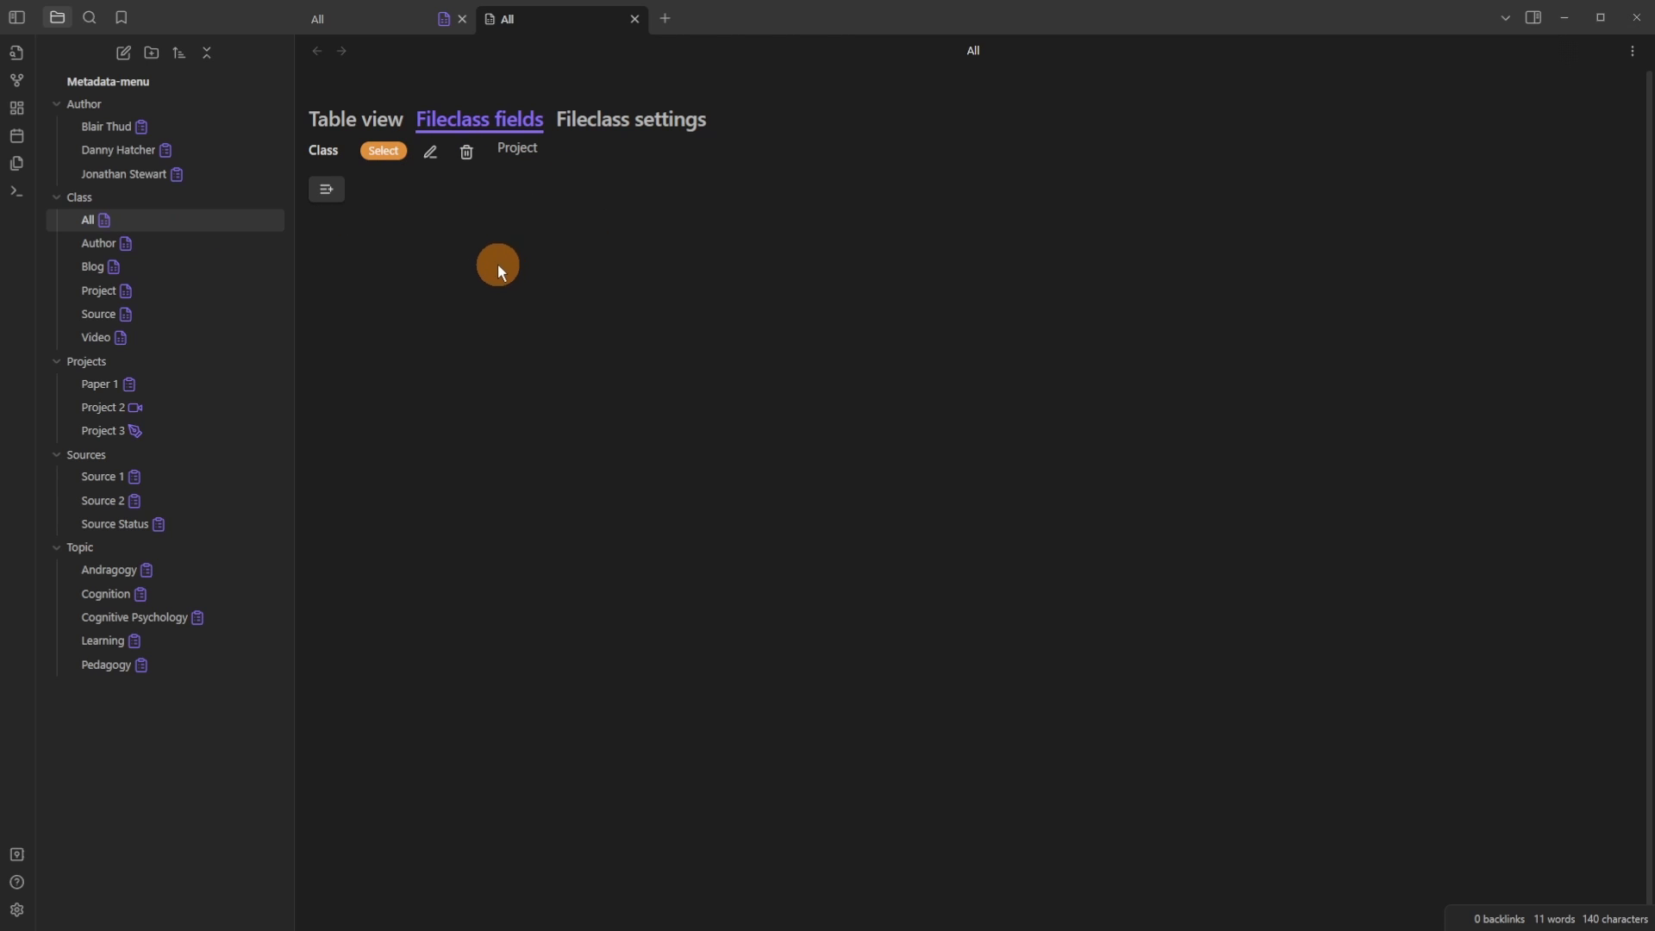
Step: Make the All fileclass's Class field take its values from the Dataview query dv.pages('"Class"') and save it
{"action": "left_click", "coordinate": [429, 157]}
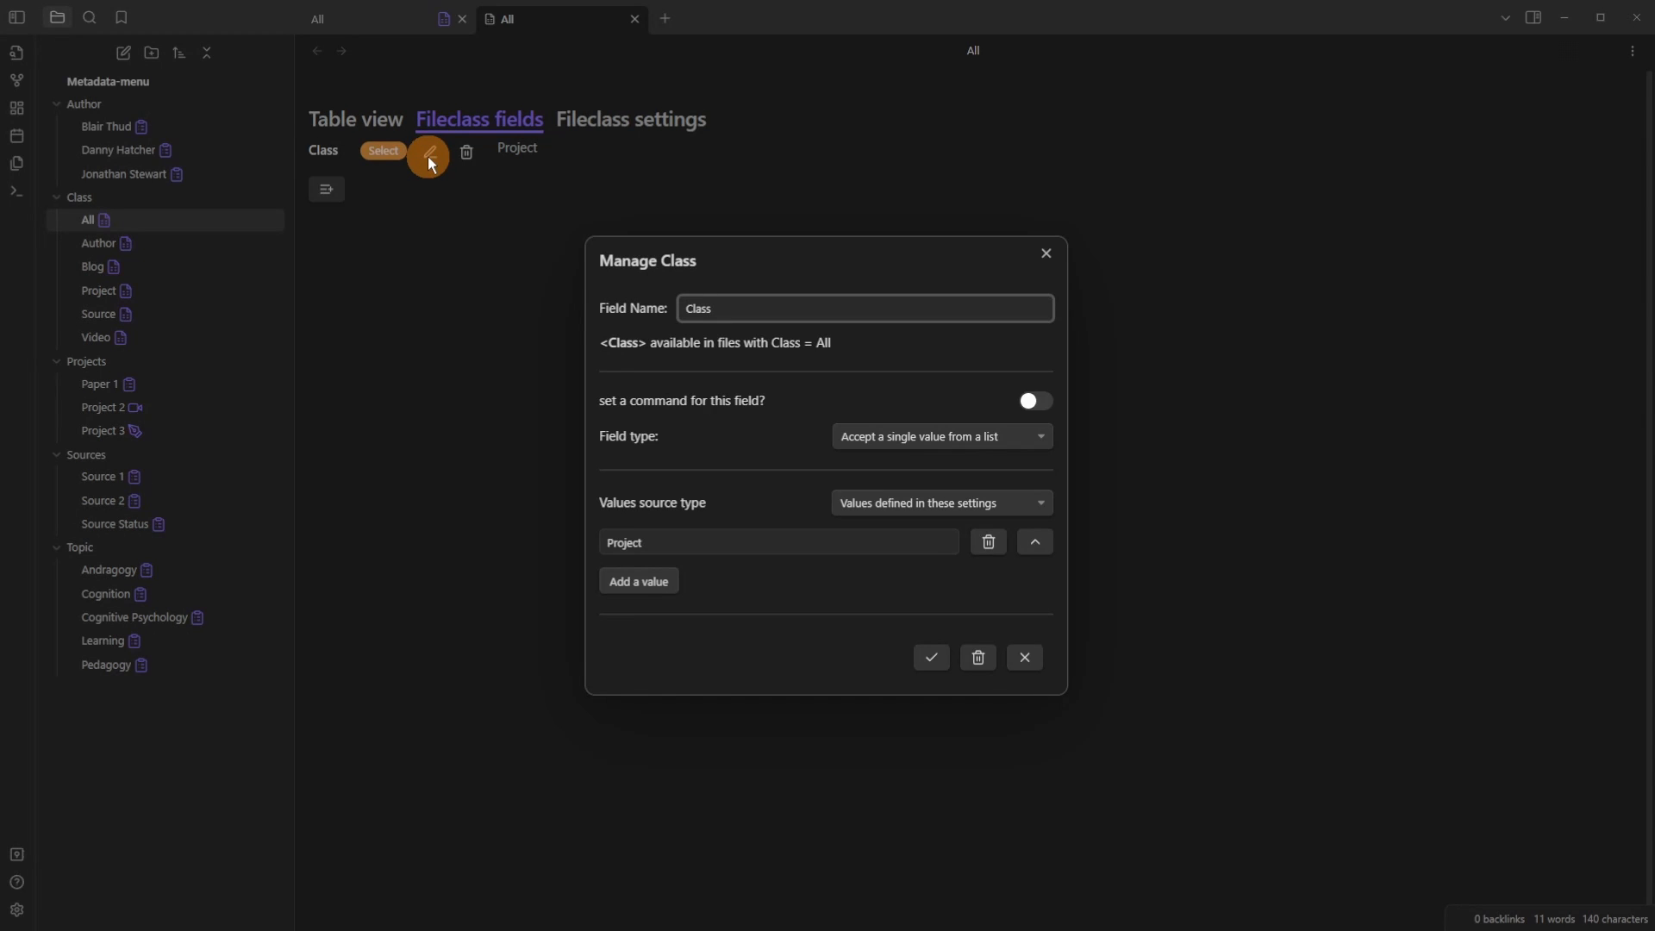
{"action": "left_click", "coordinate": [940, 504]}
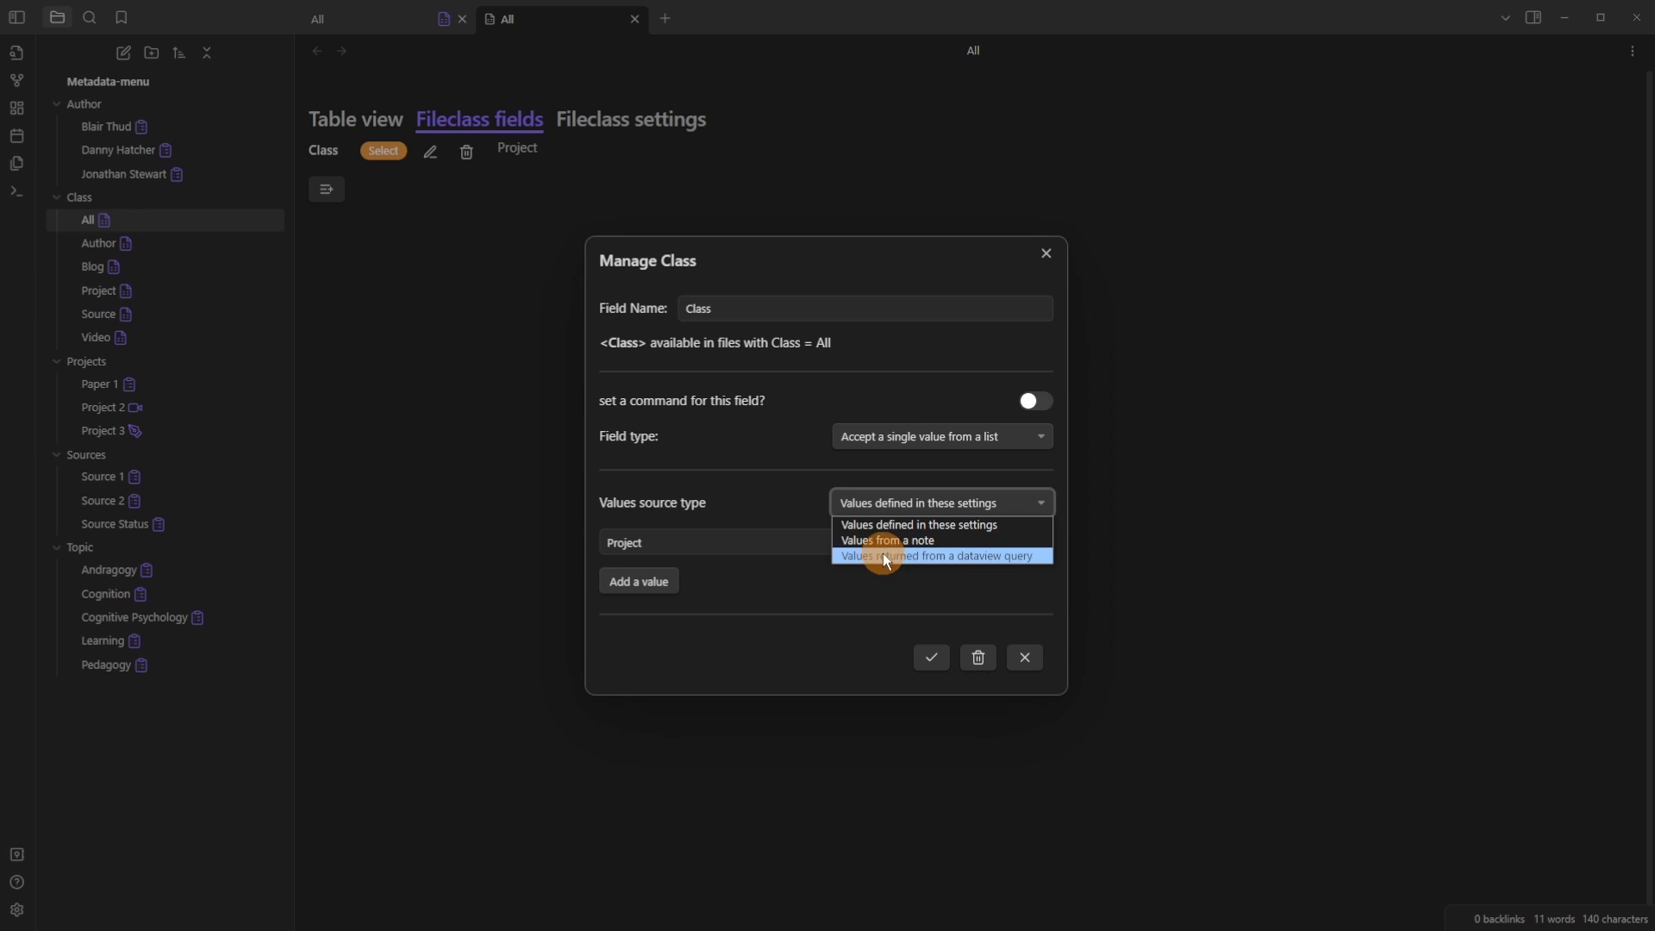
{"action": "left_click", "coordinate": [938, 555]}
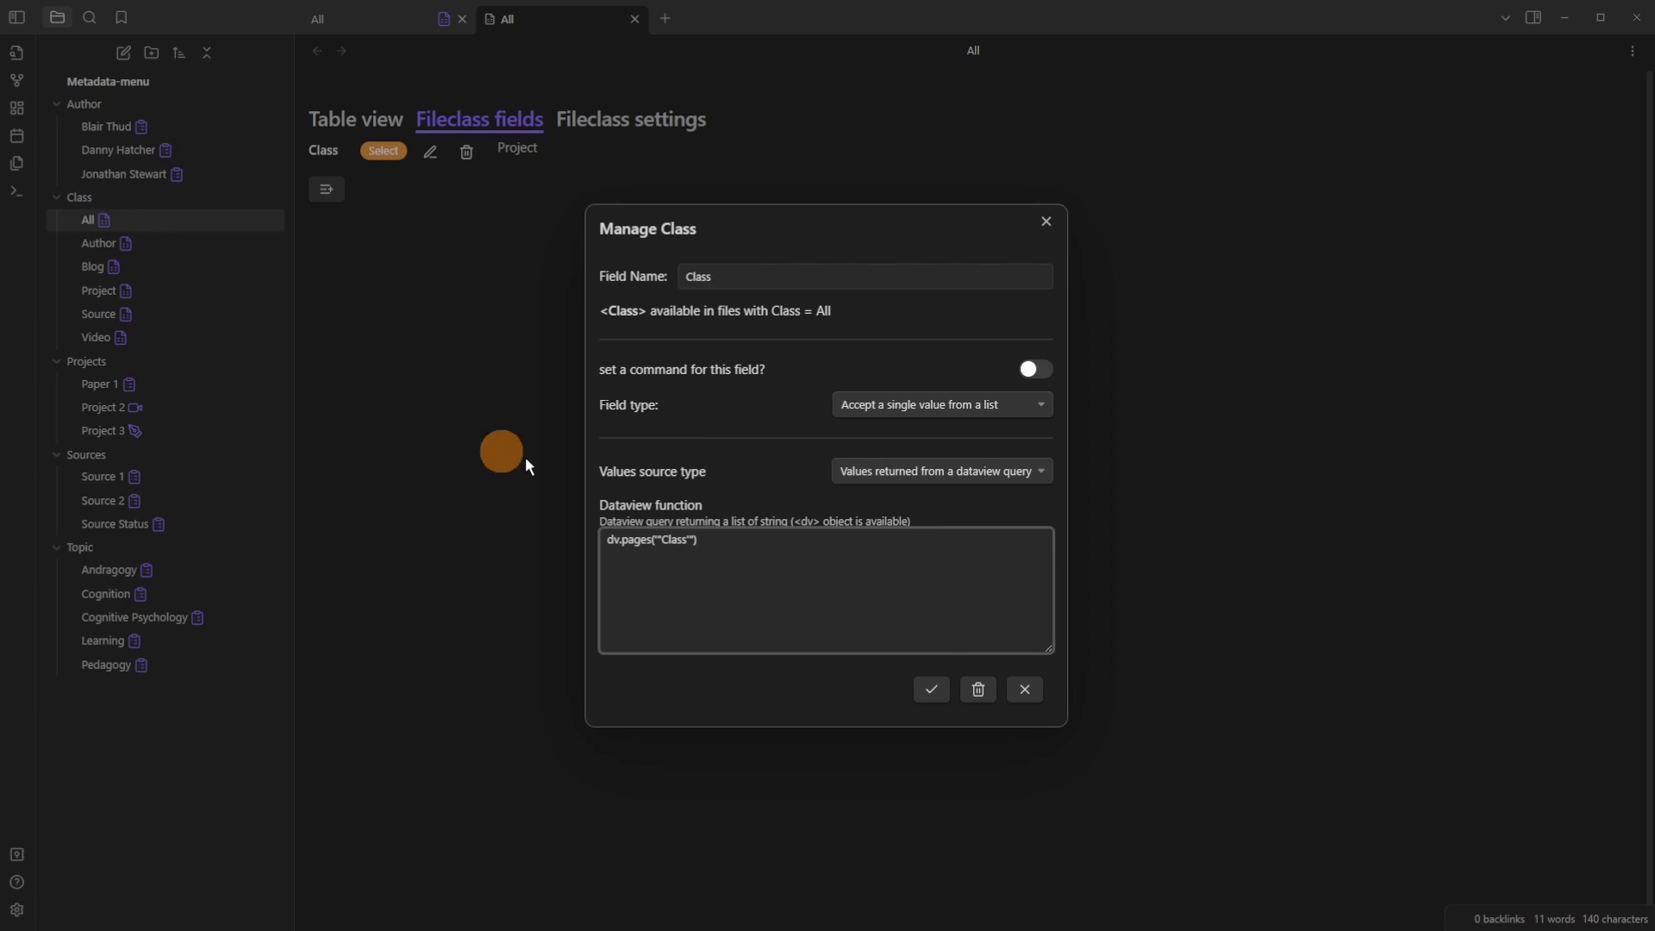
{"action": "left_click", "coordinate": [936, 690]}
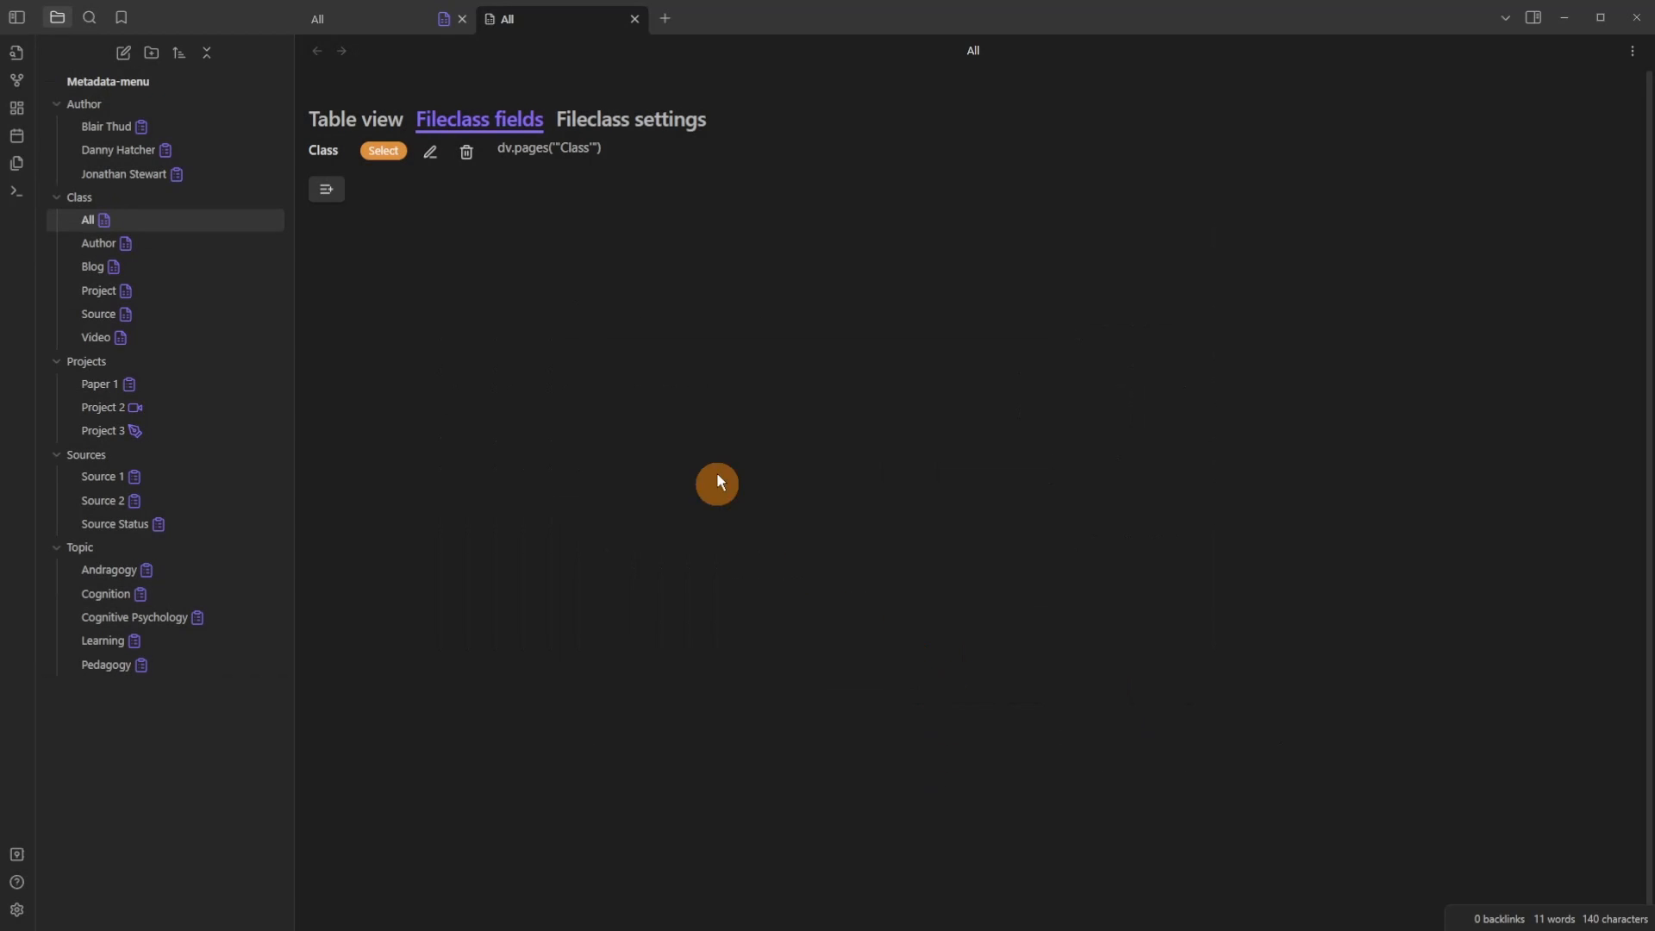
Step: Collapse the Author, Class, Projects, Sources and Topic folders in the file list
{"action": "left_click", "coordinate": [84, 107]}
{"action": "left_click", "coordinate": [122, 130]}
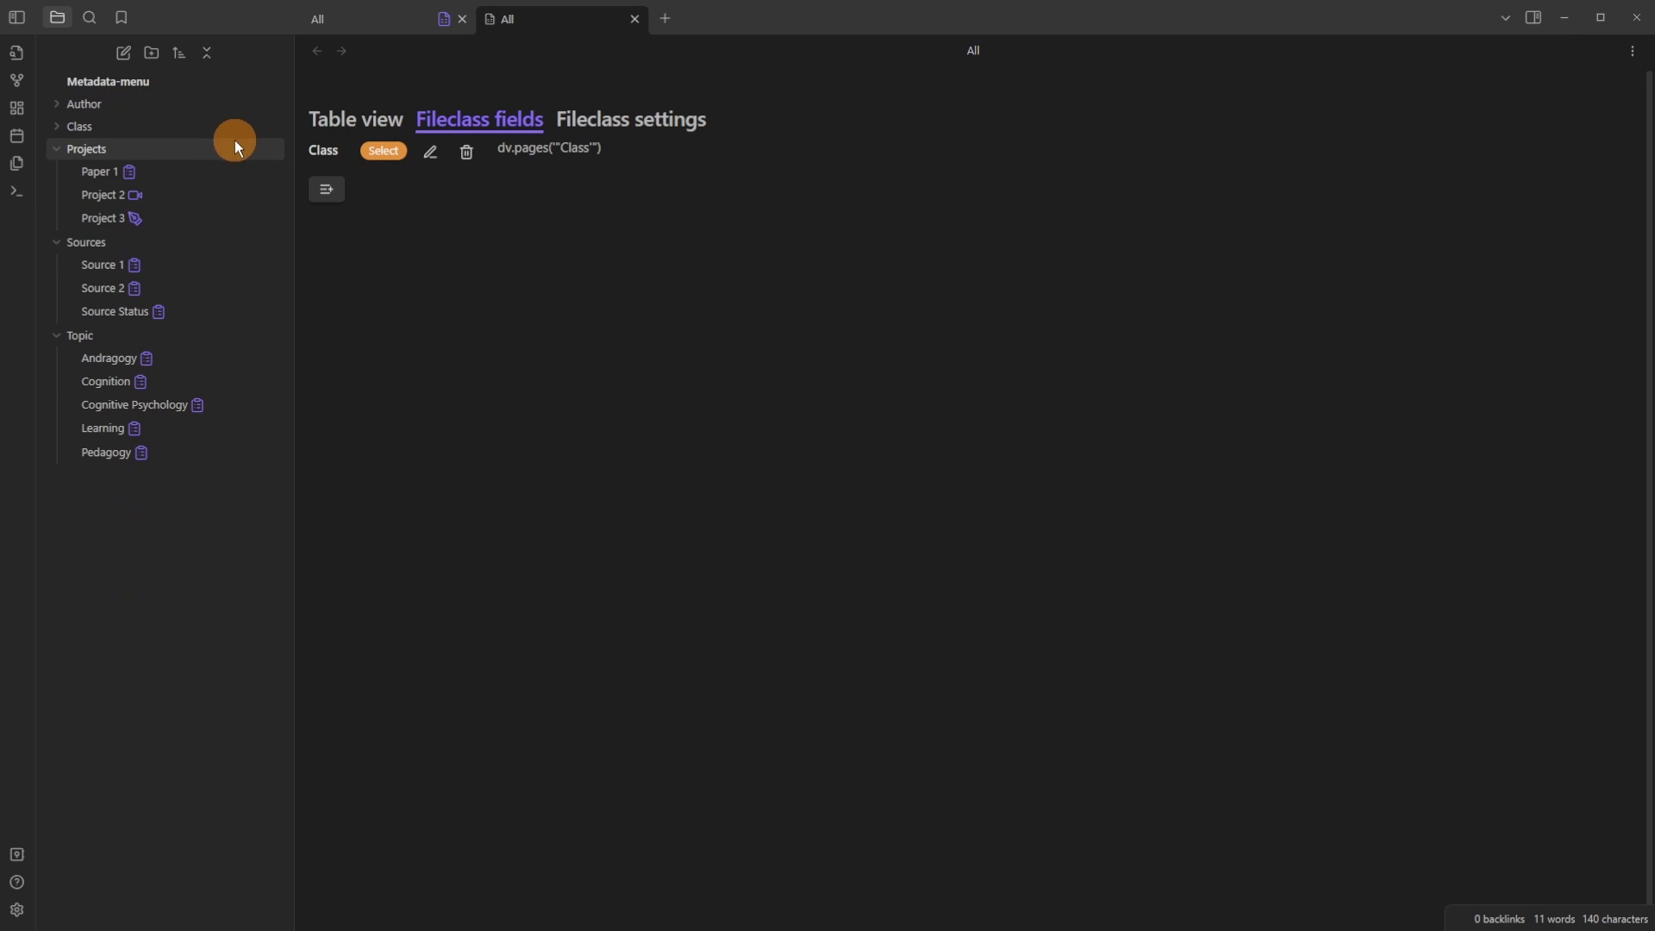
{"action": "left_click", "coordinate": [101, 150]}
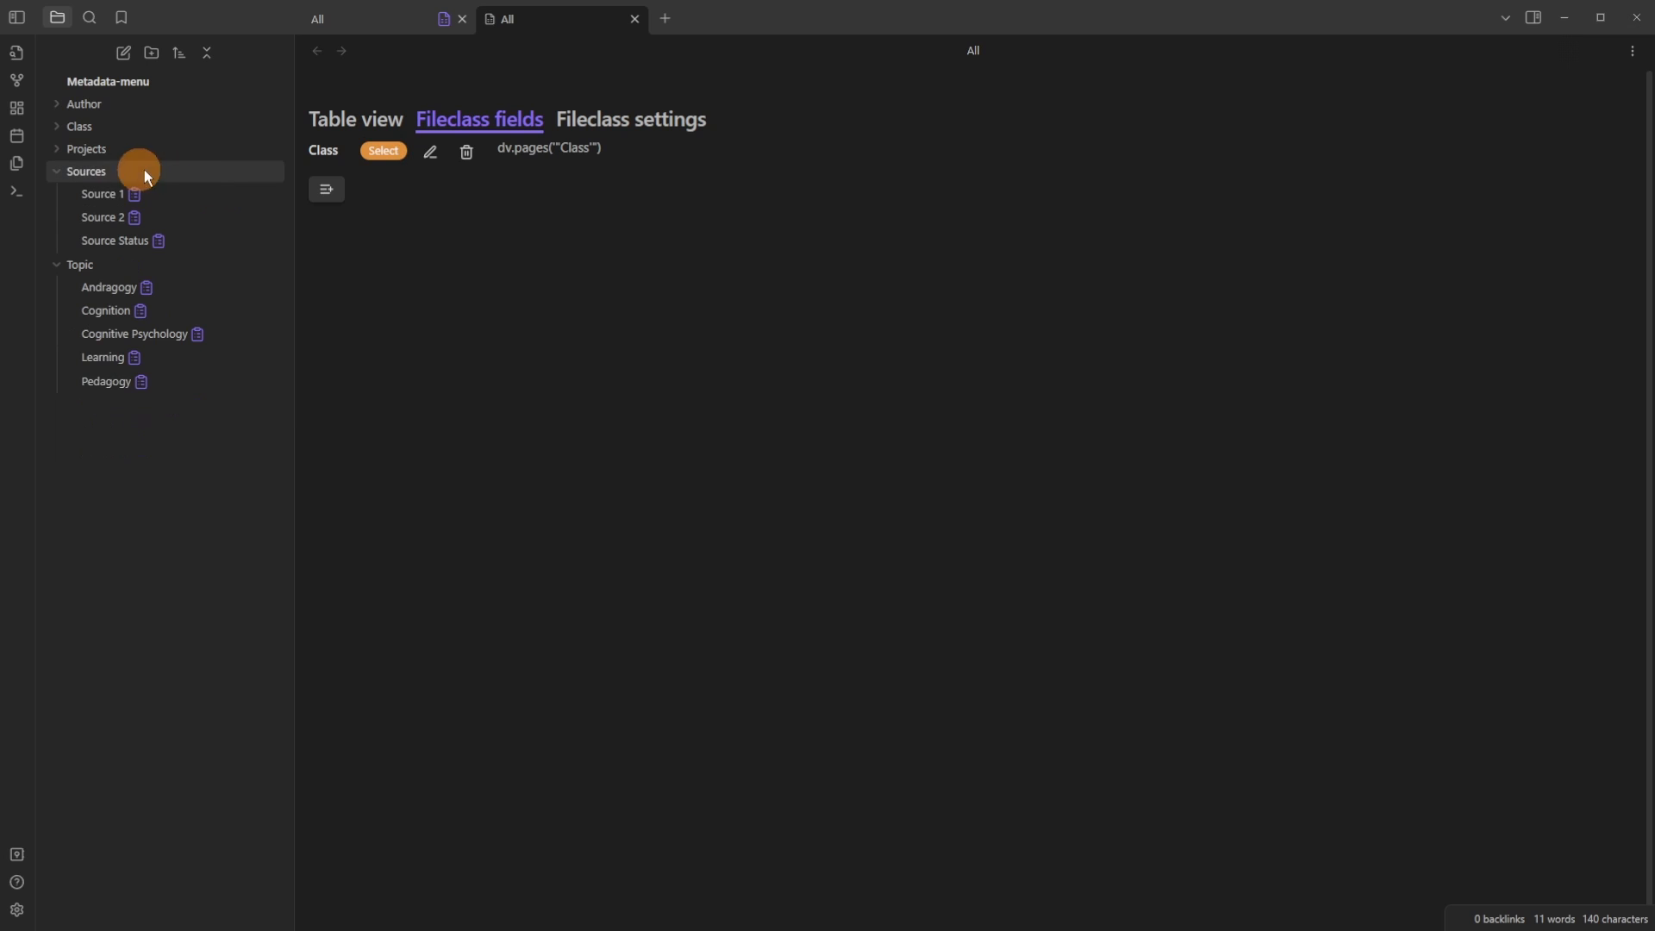
{"action": "left_click", "coordinate": [166, 178]}
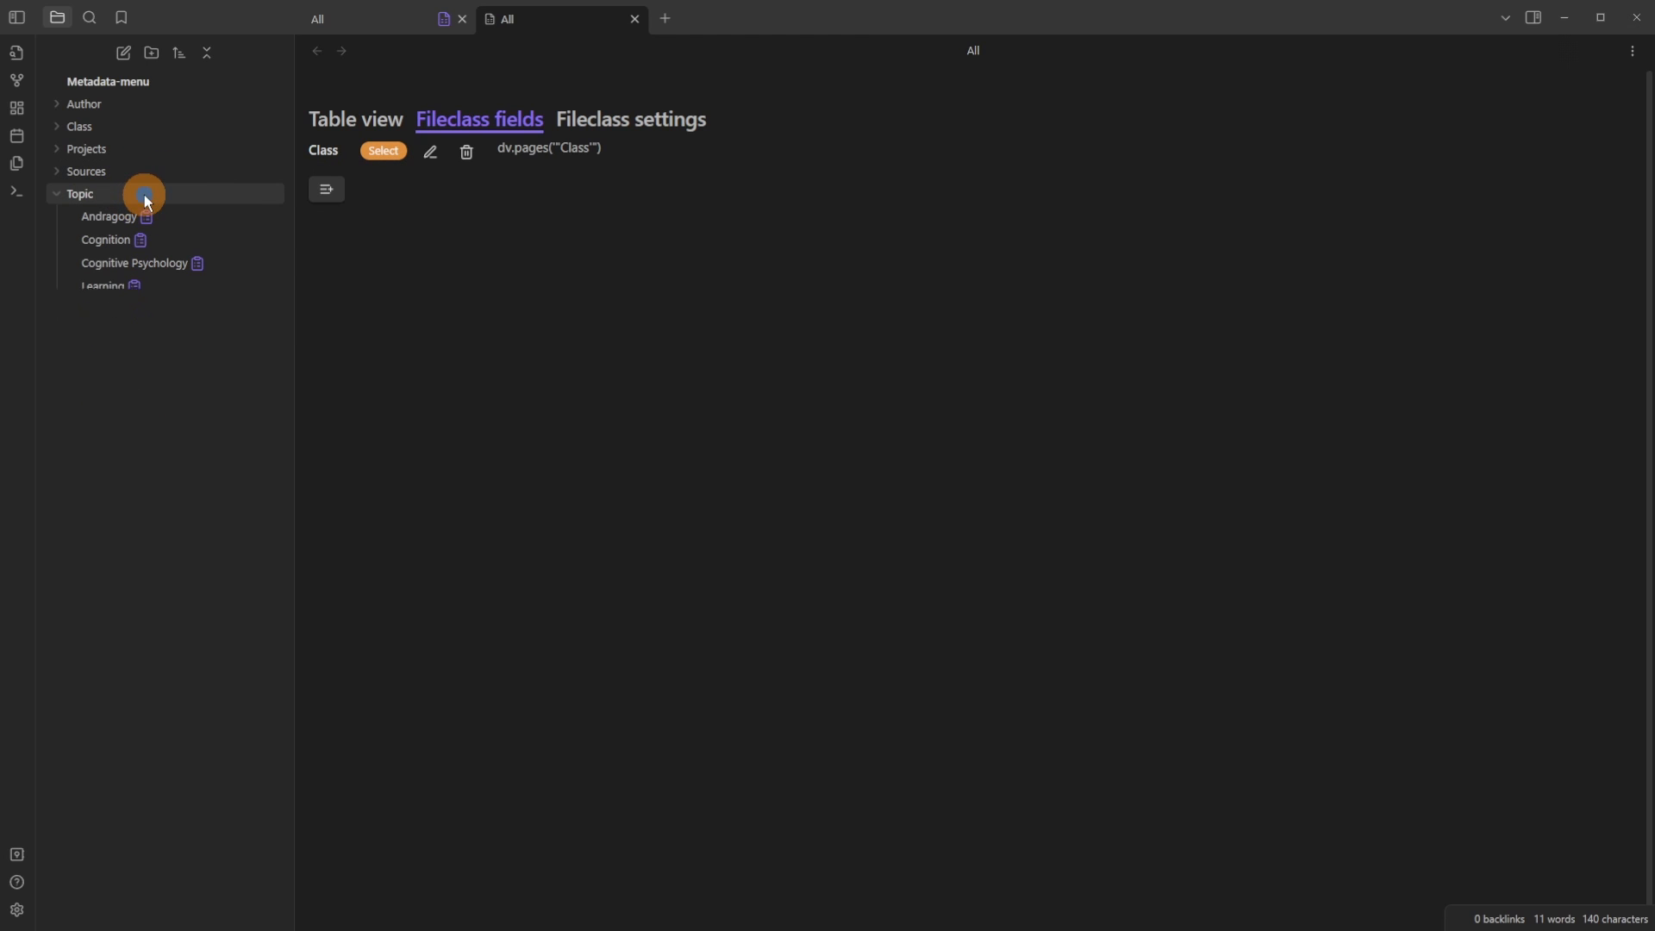
{"action": "left_click", "coordinate": [146, 198]}
Step: Create a new note and set its missing Class field to Source from the queried values
{"action": "left_click", "coordinate": [124, 53]}
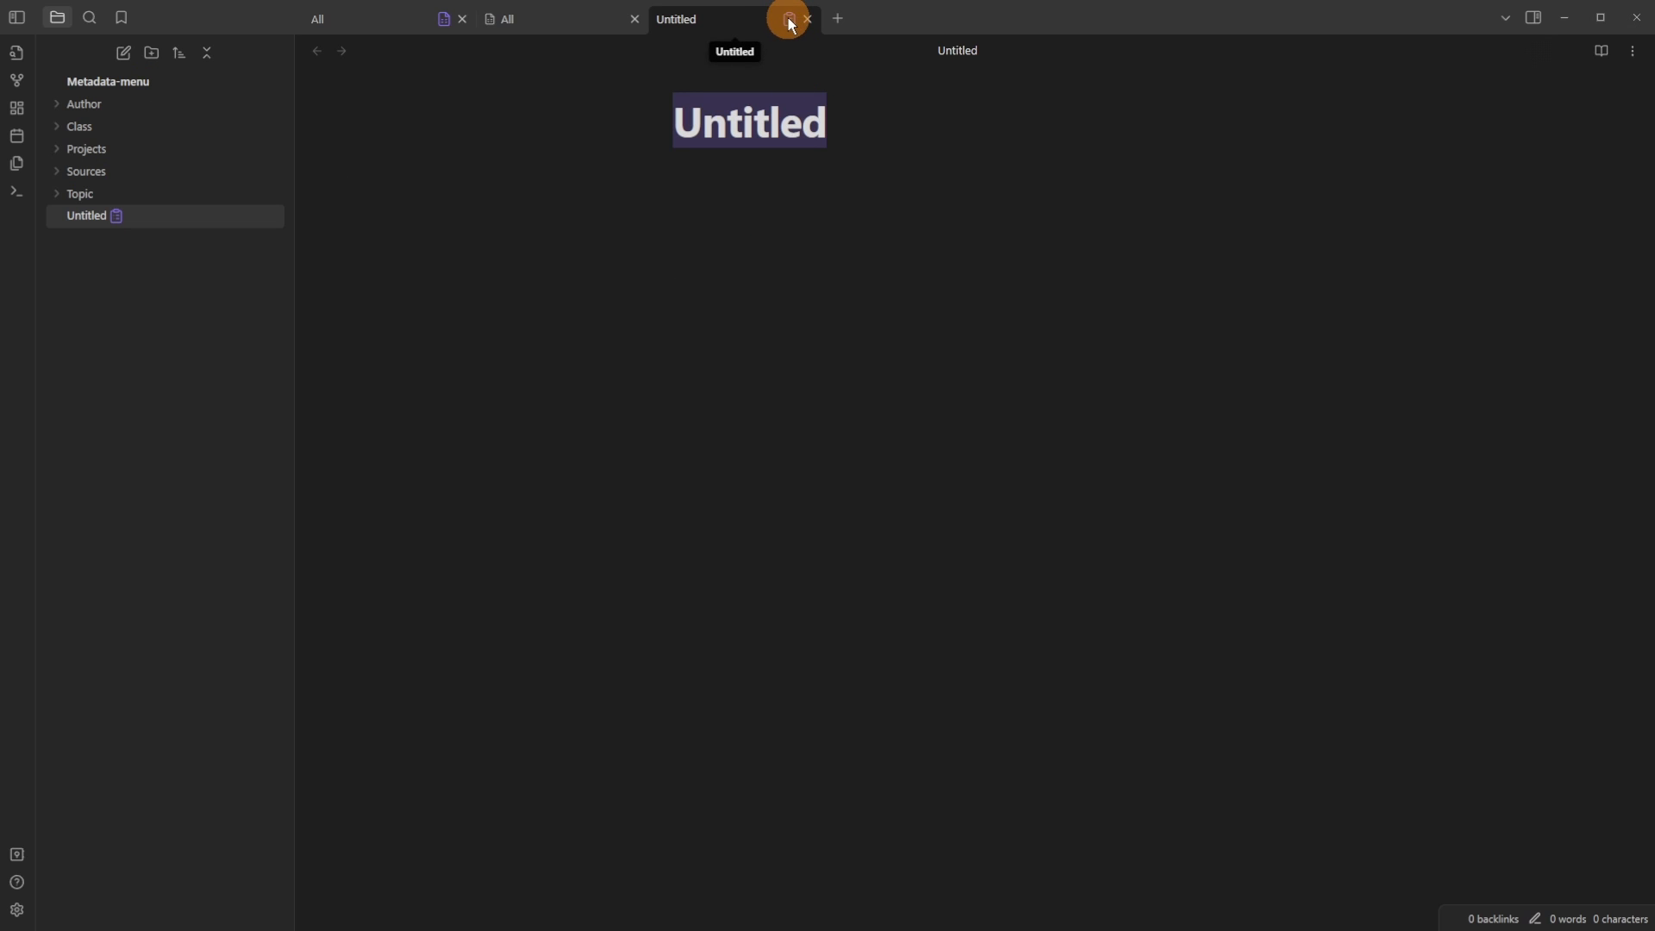
{"action": "left_click", "coordinate": [790, 21]}
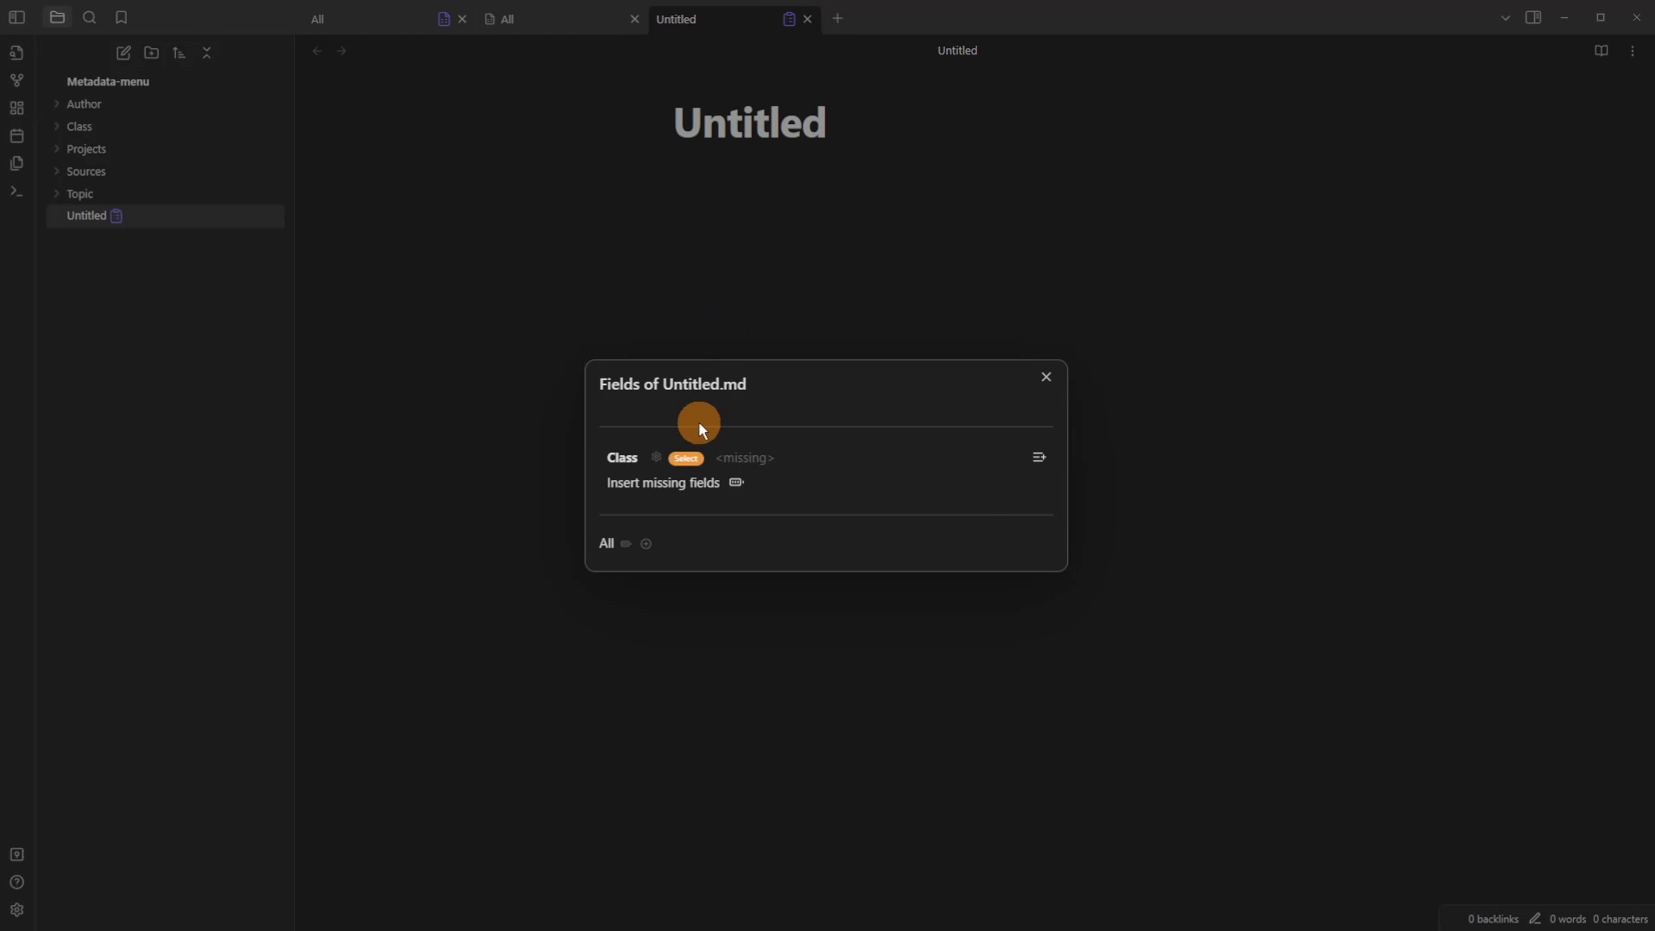
{"action": "left_click", "coordinate": [1041, 455]}
{"action": "left_click", "coordinate": [672, 150]}
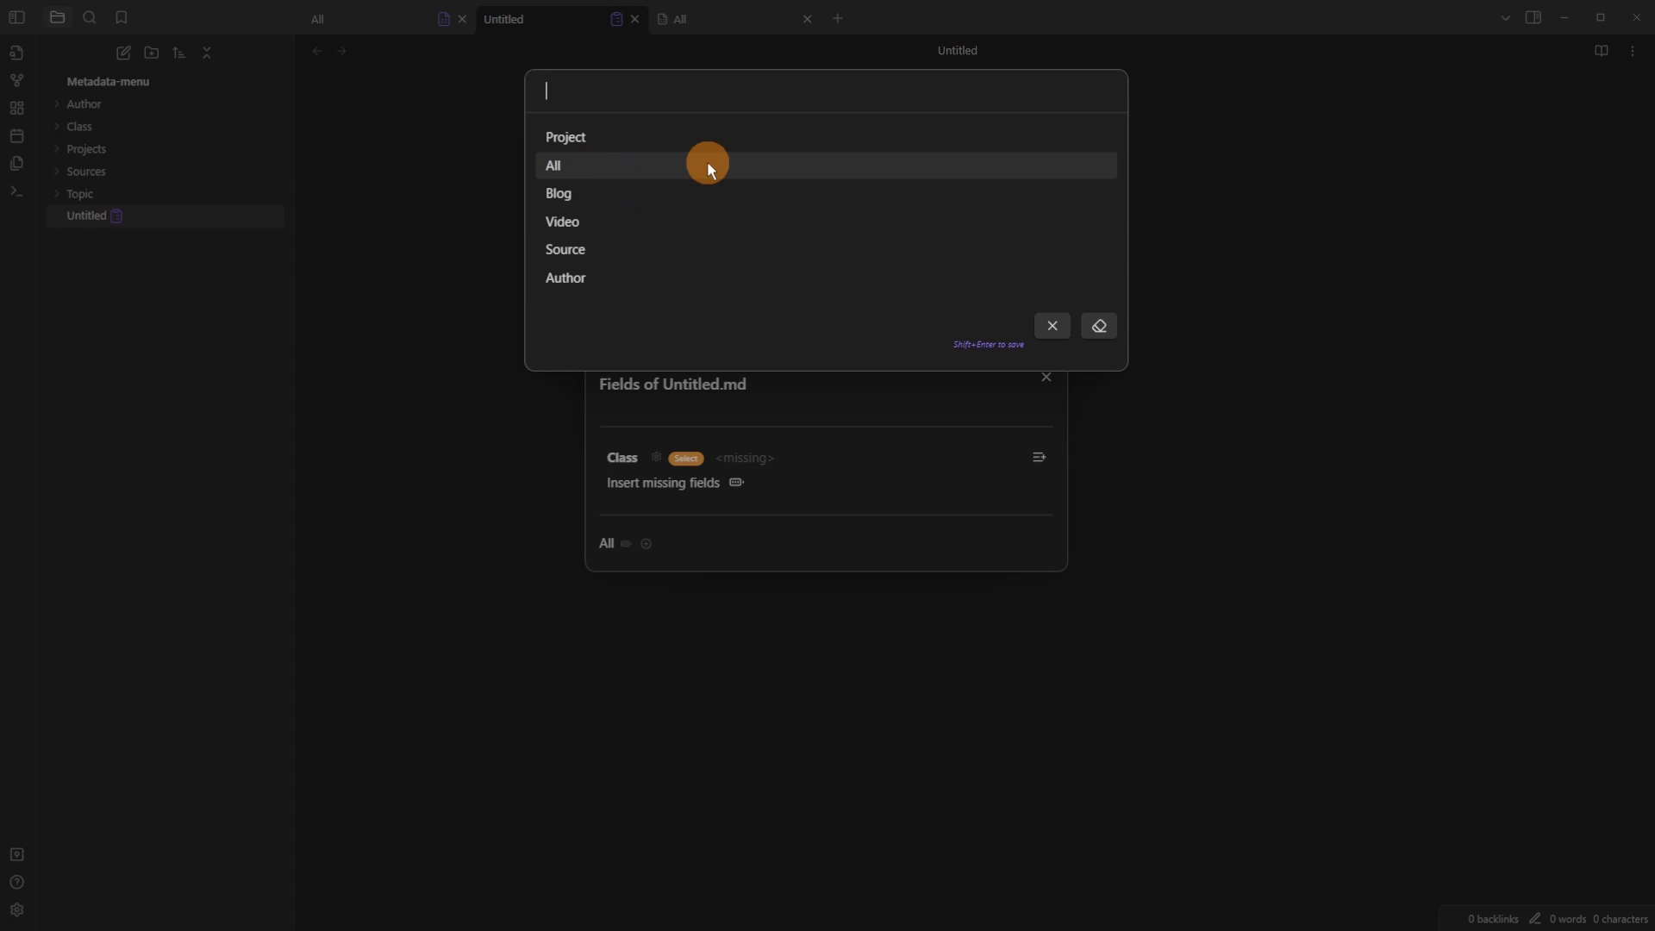
{"action": "left_click", "coordinate": [609, 254]}
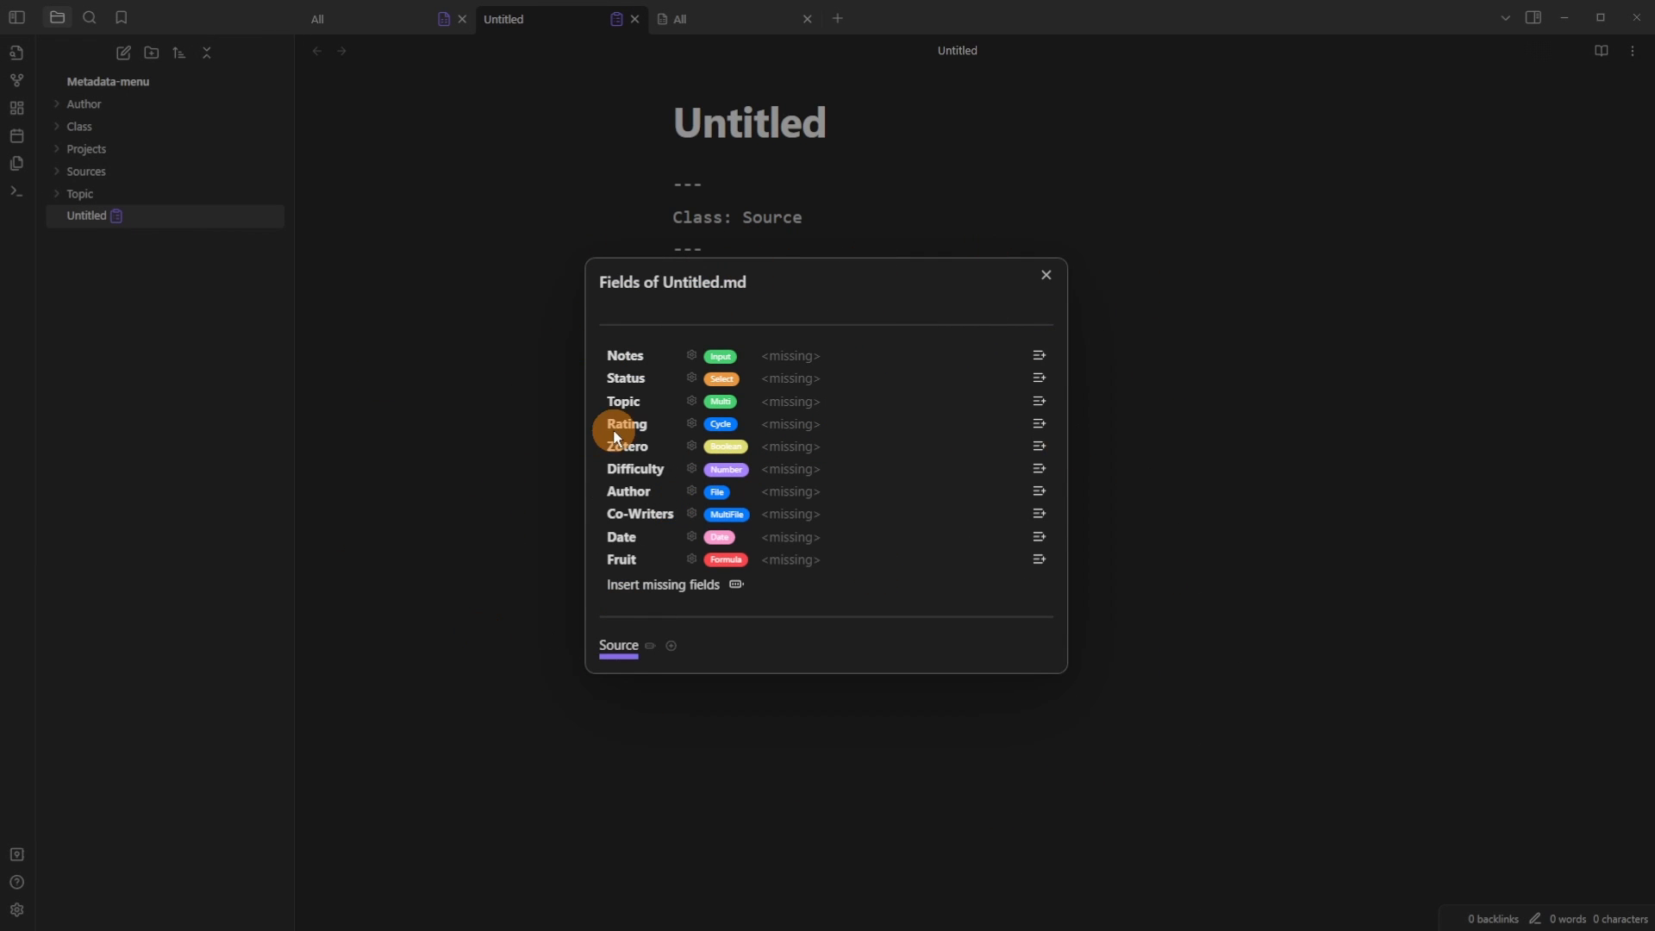
Step: Review the Dataview query dv.pages('"Class"').map(p=>p.file.name) in the All fileclass's Class field settings
{"action": "left_click", "coordinate": [789, 234]}
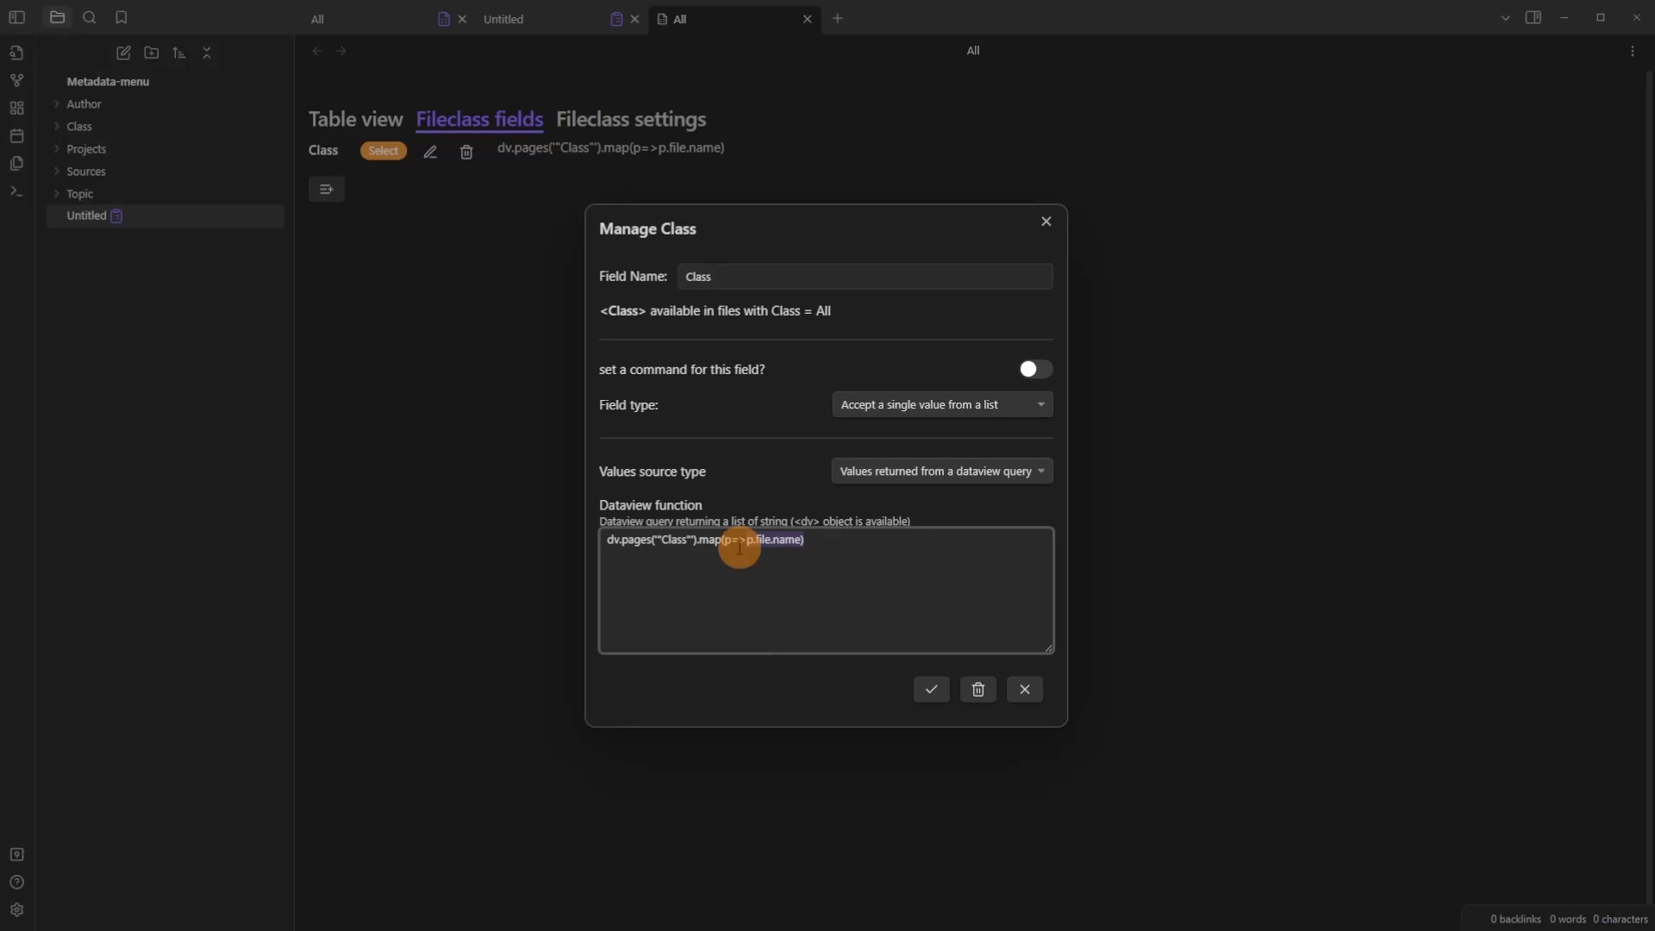
{"action": "left_click", "coordinate": [685, 552]}
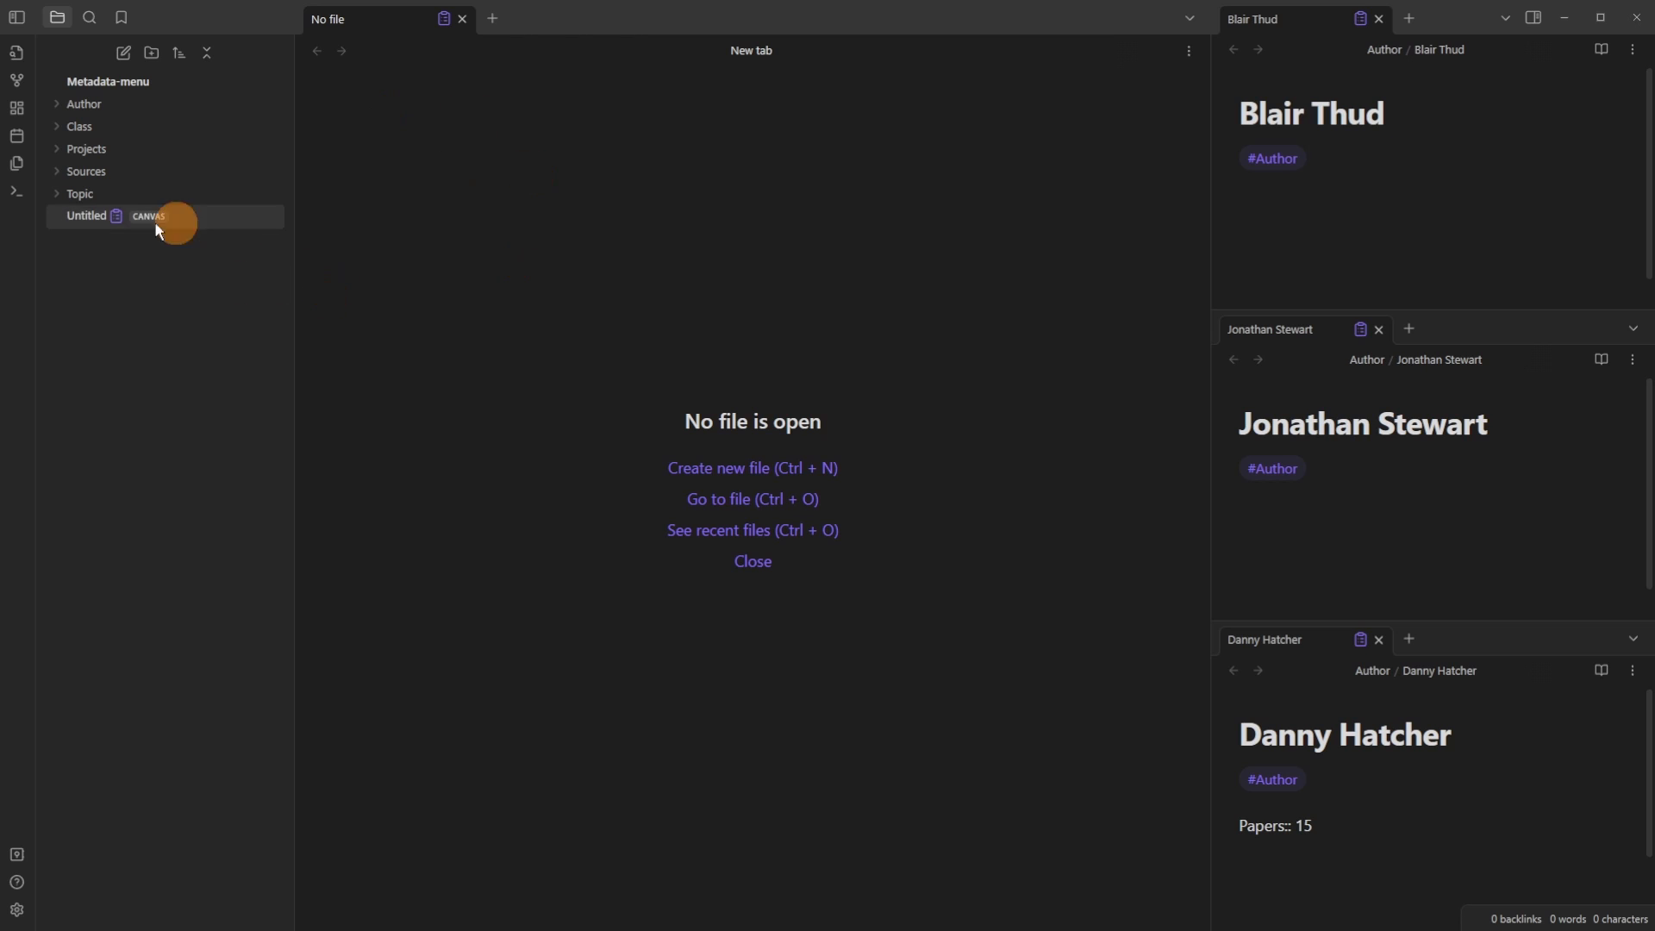
Step: Open the Untitled canvas and search the available commands for "canvas"
{"action": "left_click", "coordinate": [90, 221]}
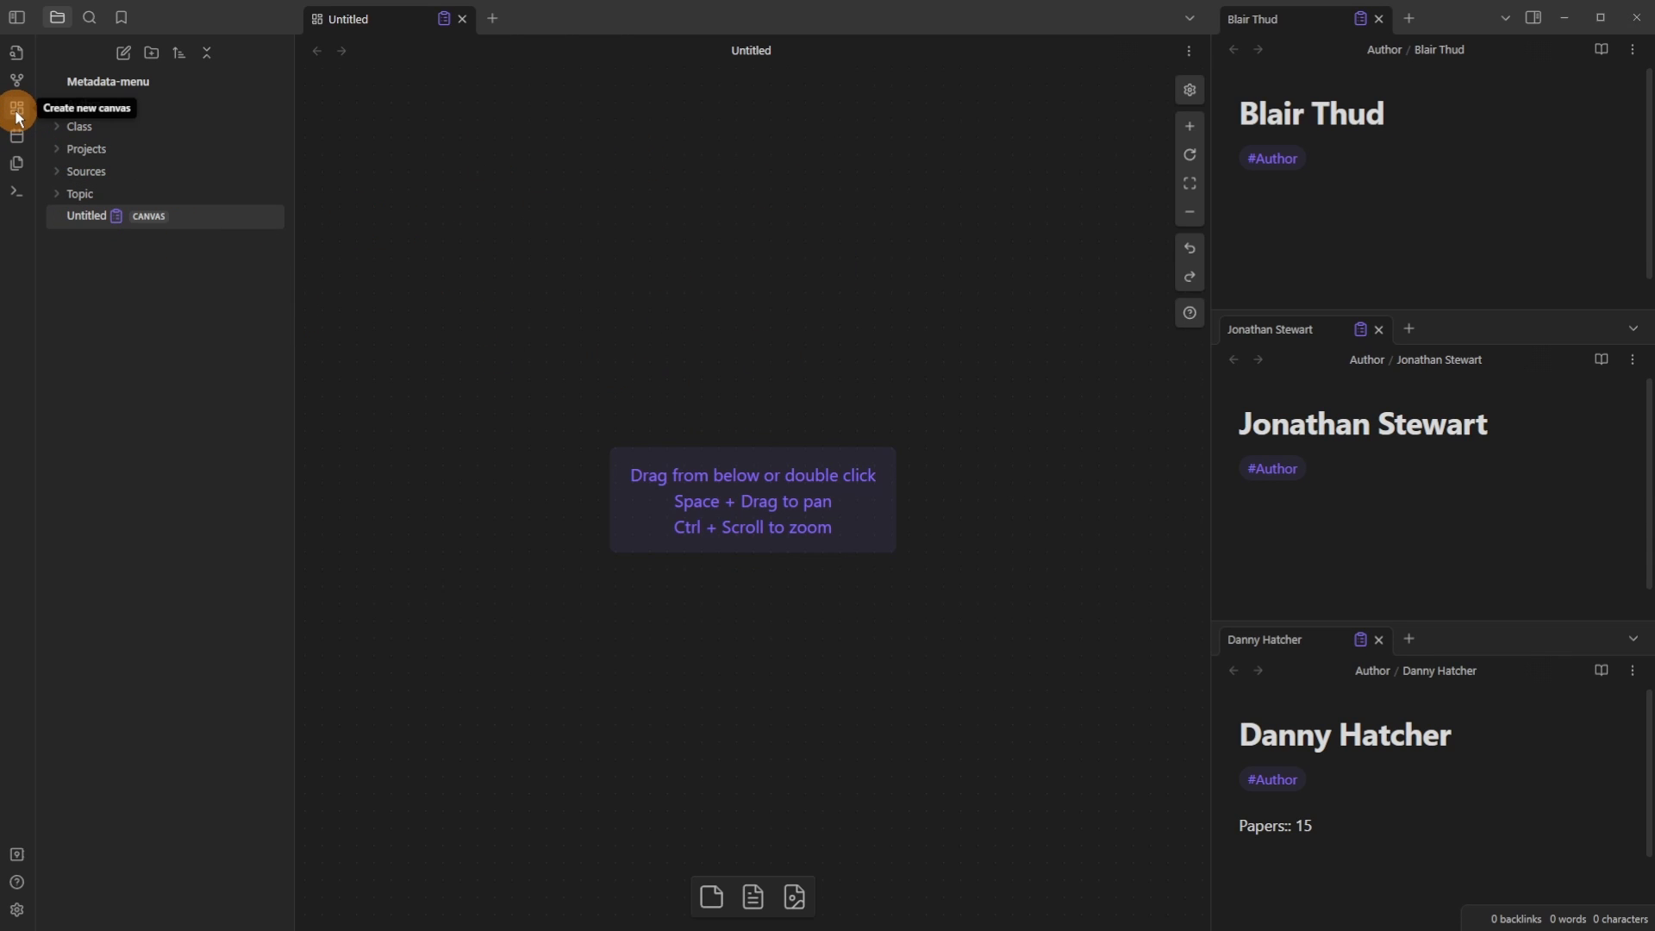
{"action": "key", "text": "ctrl+p"}
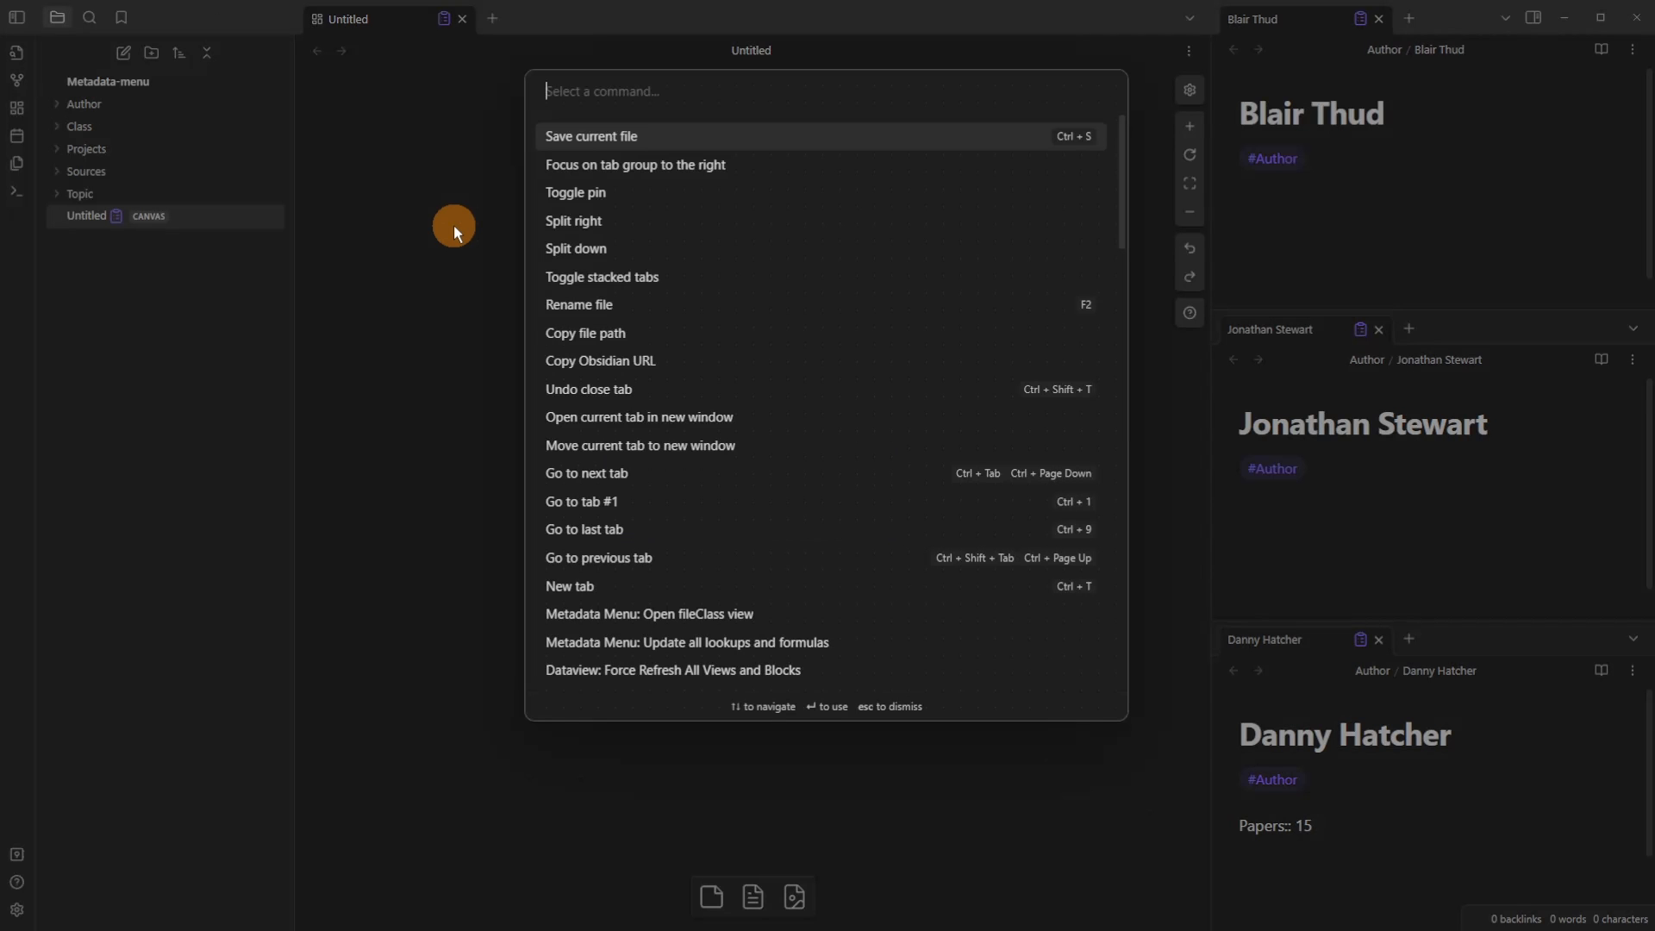
{"action": "type", "text": "canvas"}
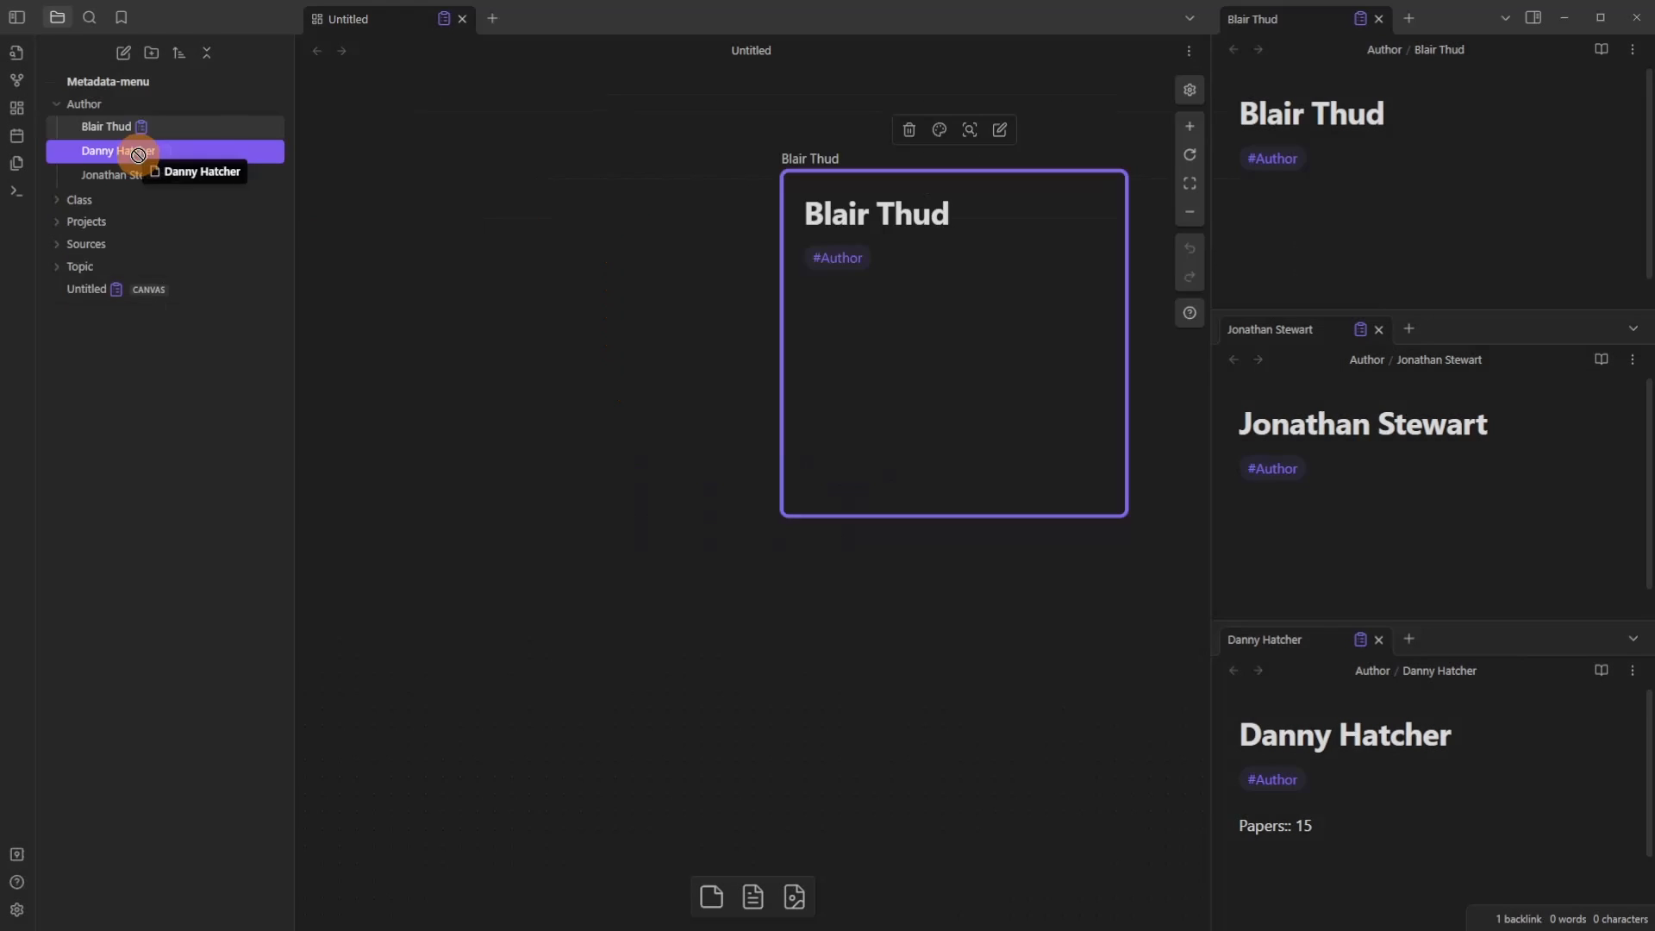
Step: Place the Author notes on the canvas and arrange the three cards as two above and one centred below
{"action": "mouse_move", "coordinate": [138, 154]}
{"action": "left_mouse_down"}
{"action": "mouse_move", "coordinate": [626, 202]}
{"action": "mouse_move", "coordinate": [263, 276]}
{"action": "mouse_move", "coordinate": [786, 705]}
{"action": "mouse_move", "coordinate": [873, 707]}
{"action": "left_mouse_up"}
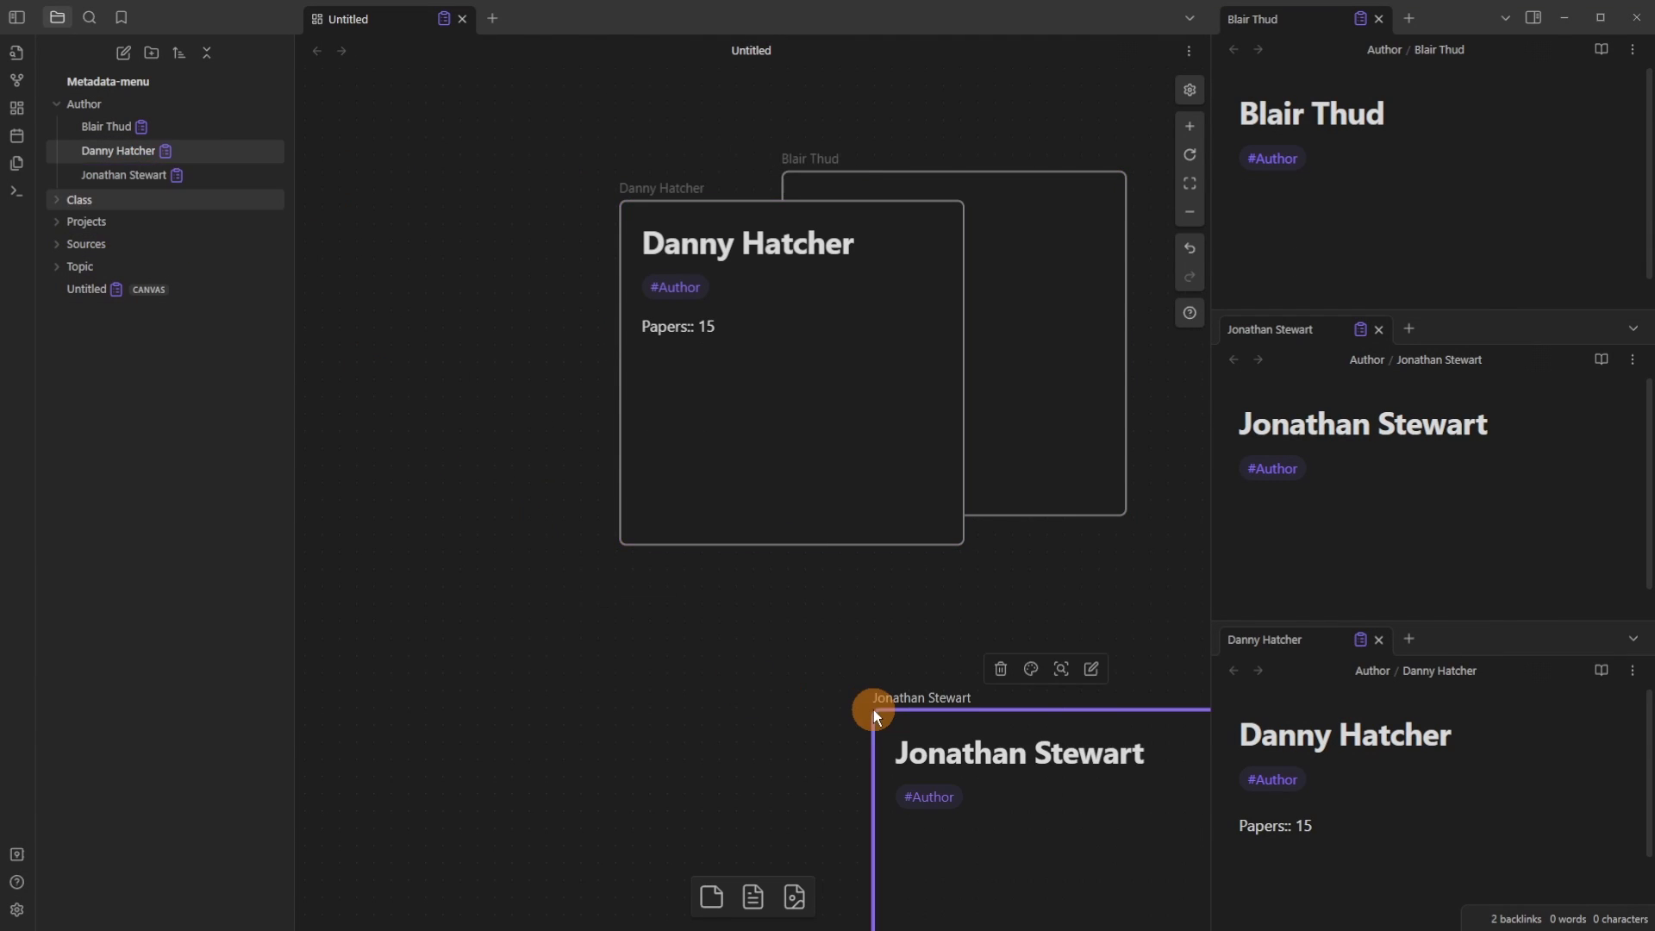
{"action": "scroll", "coordinate": [865, 569], "scroll_direction": "down", "scroll_amount": 3}
{"action": "left_click_drag", "start_coordinate": [805, 483], "coordinate": [602, 385]}
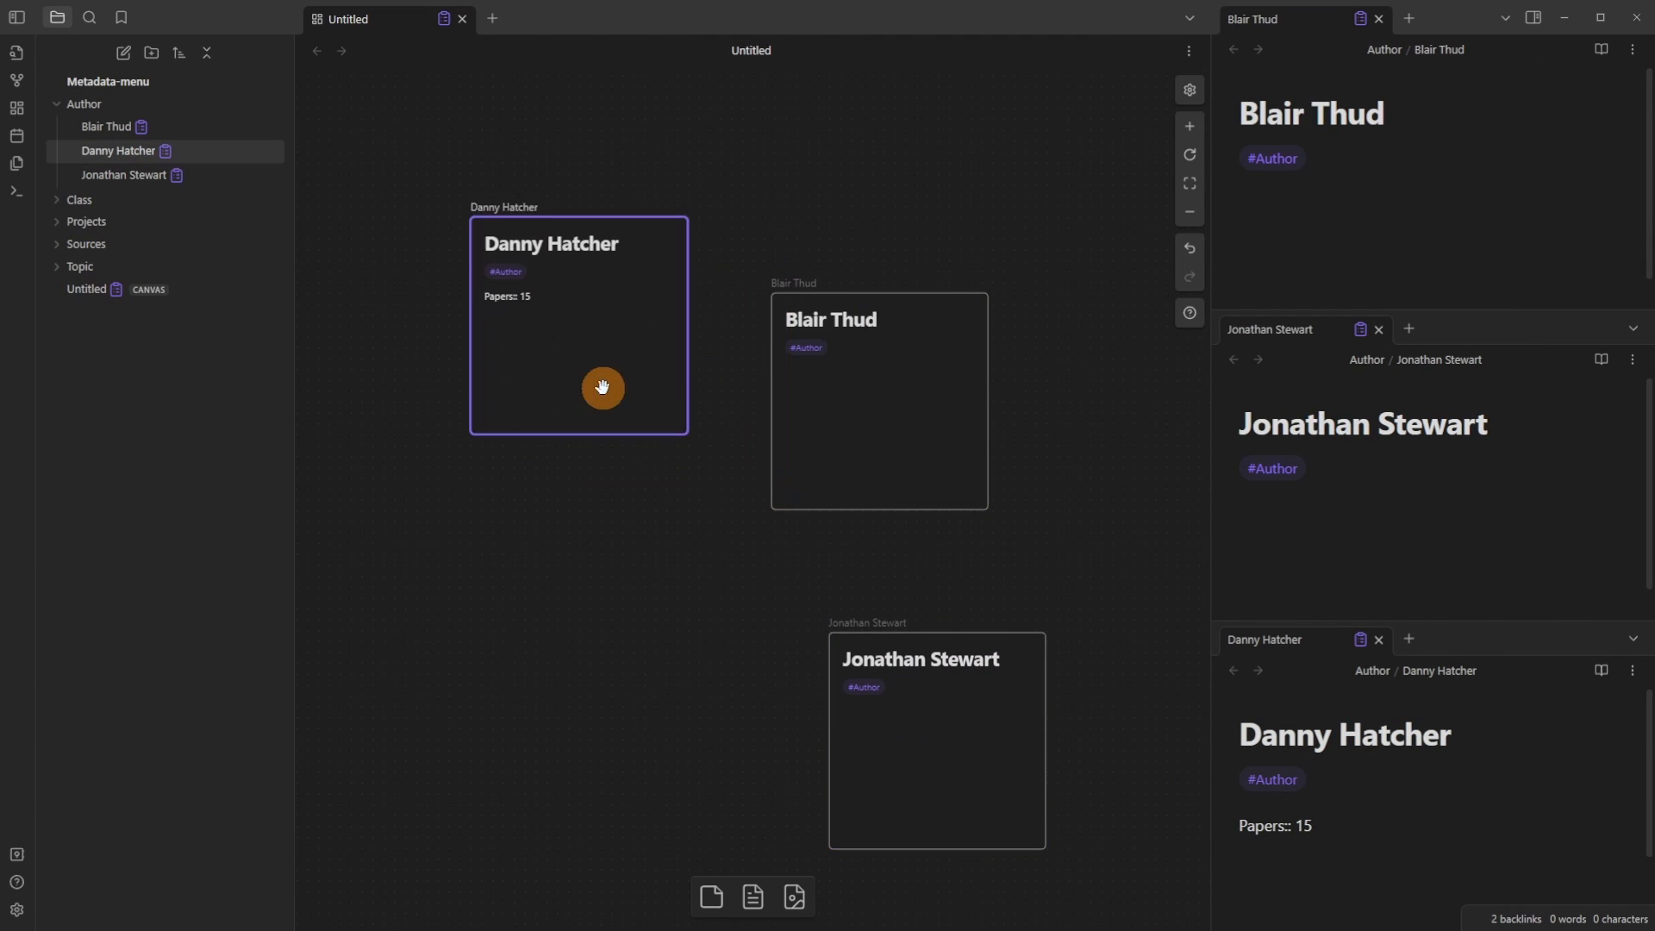
{"action": "left_click_drag", "start_coordinate": [869, 417], "coordinate": [906, 318]}
{"action": "left_click_drag", "start_coordinate": [948, 711], "coordinate": [740, 613]}
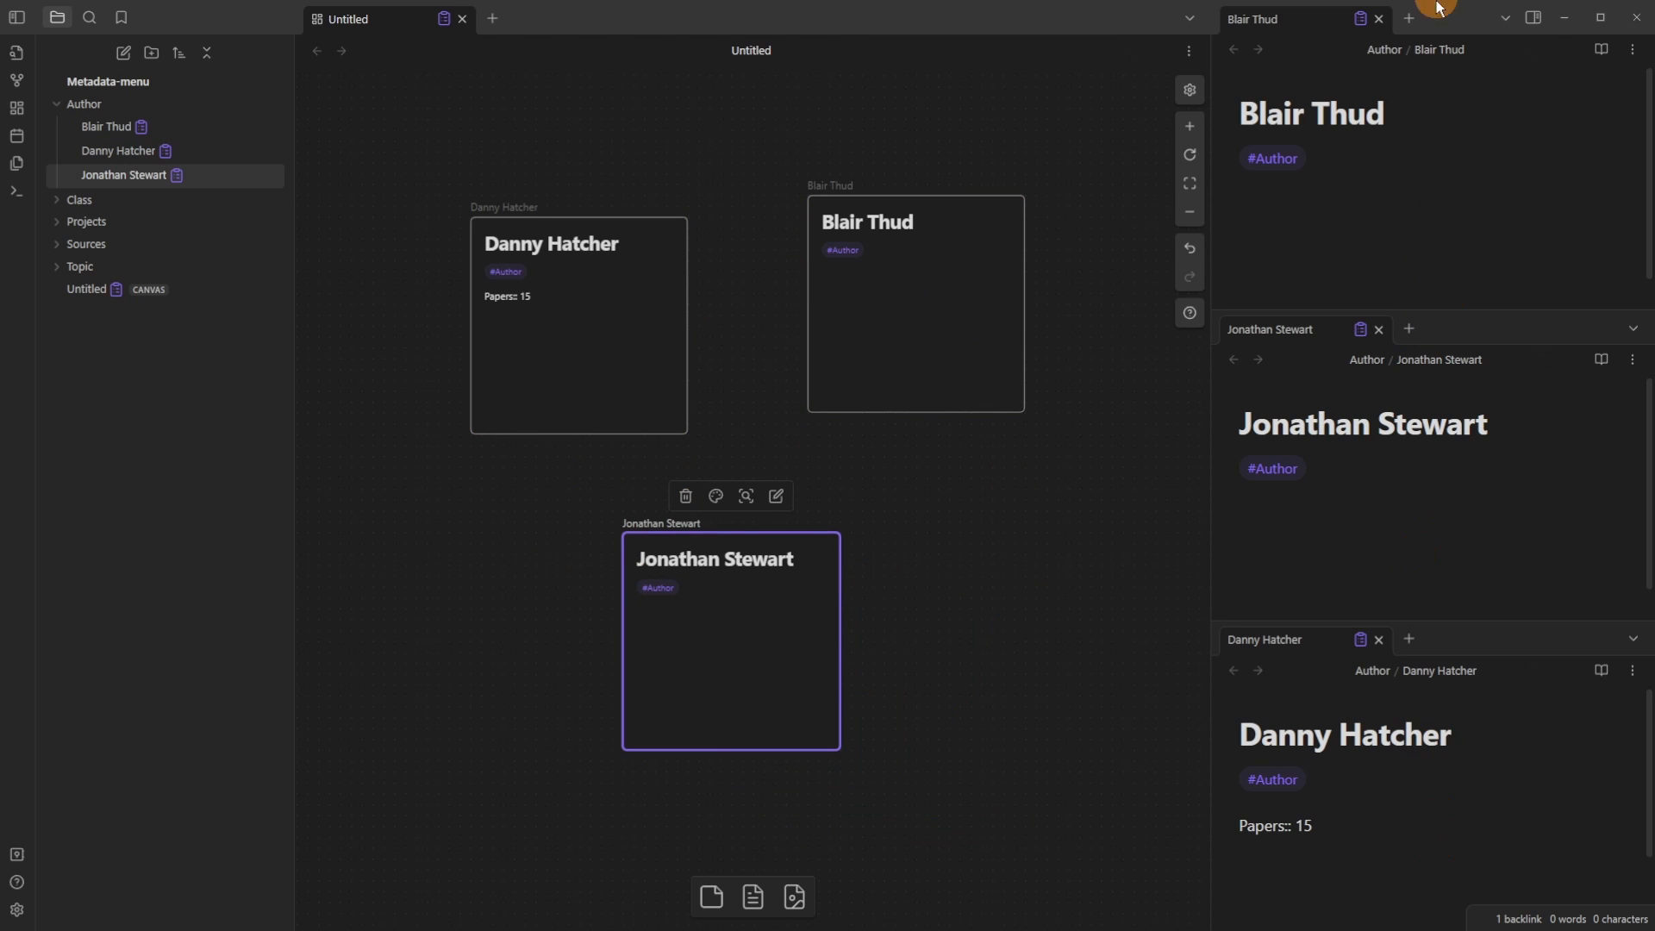
Step: Add a Co-Worker field to the Author fileclass with the field type "Updates with links in canvas"
{"action": "left_click", "coordinate": [1361, 19]}
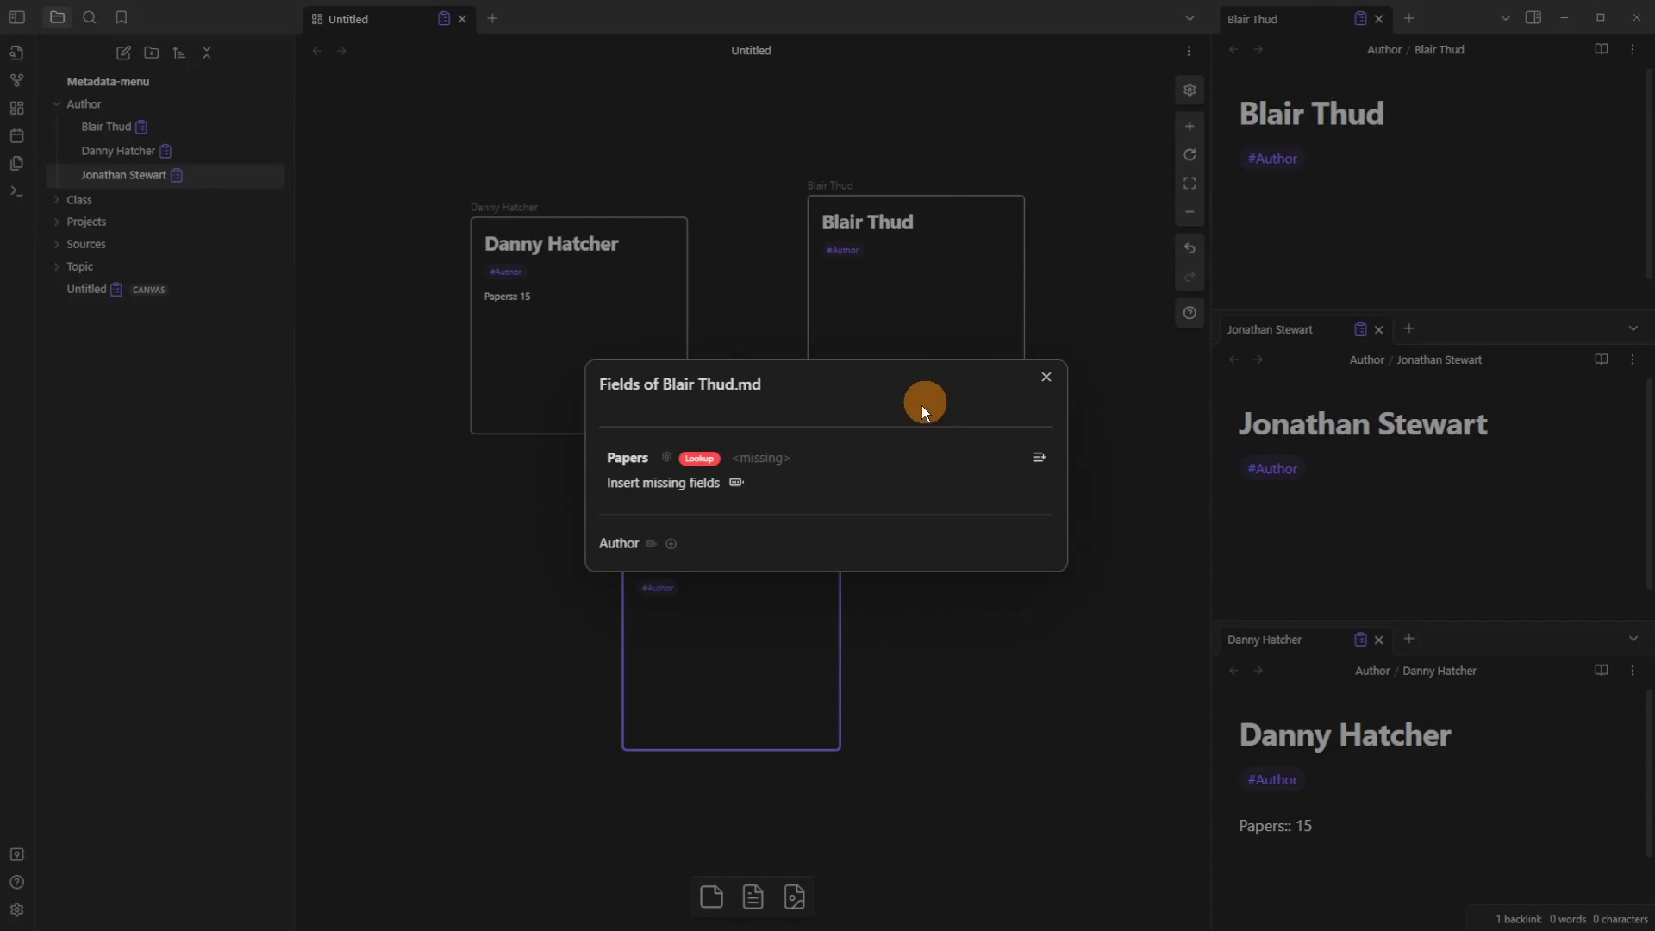
{"action": "left_click", "coordinate": [671, 545]}
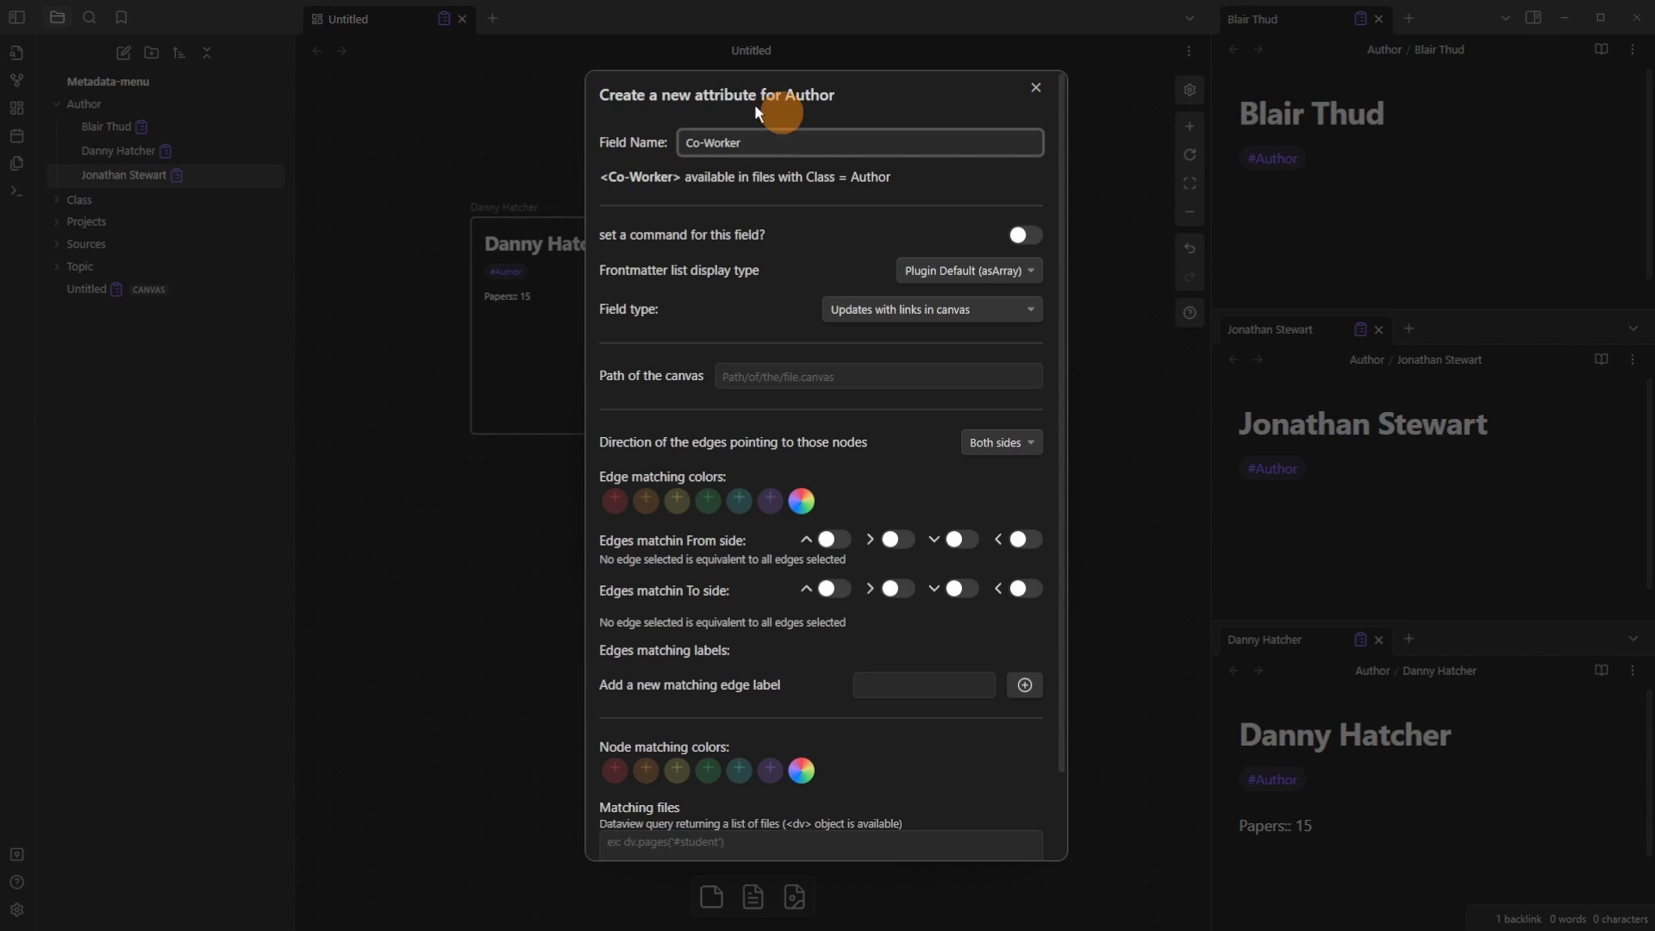
{"action": "left_click", "coordinate": [721, 156]}
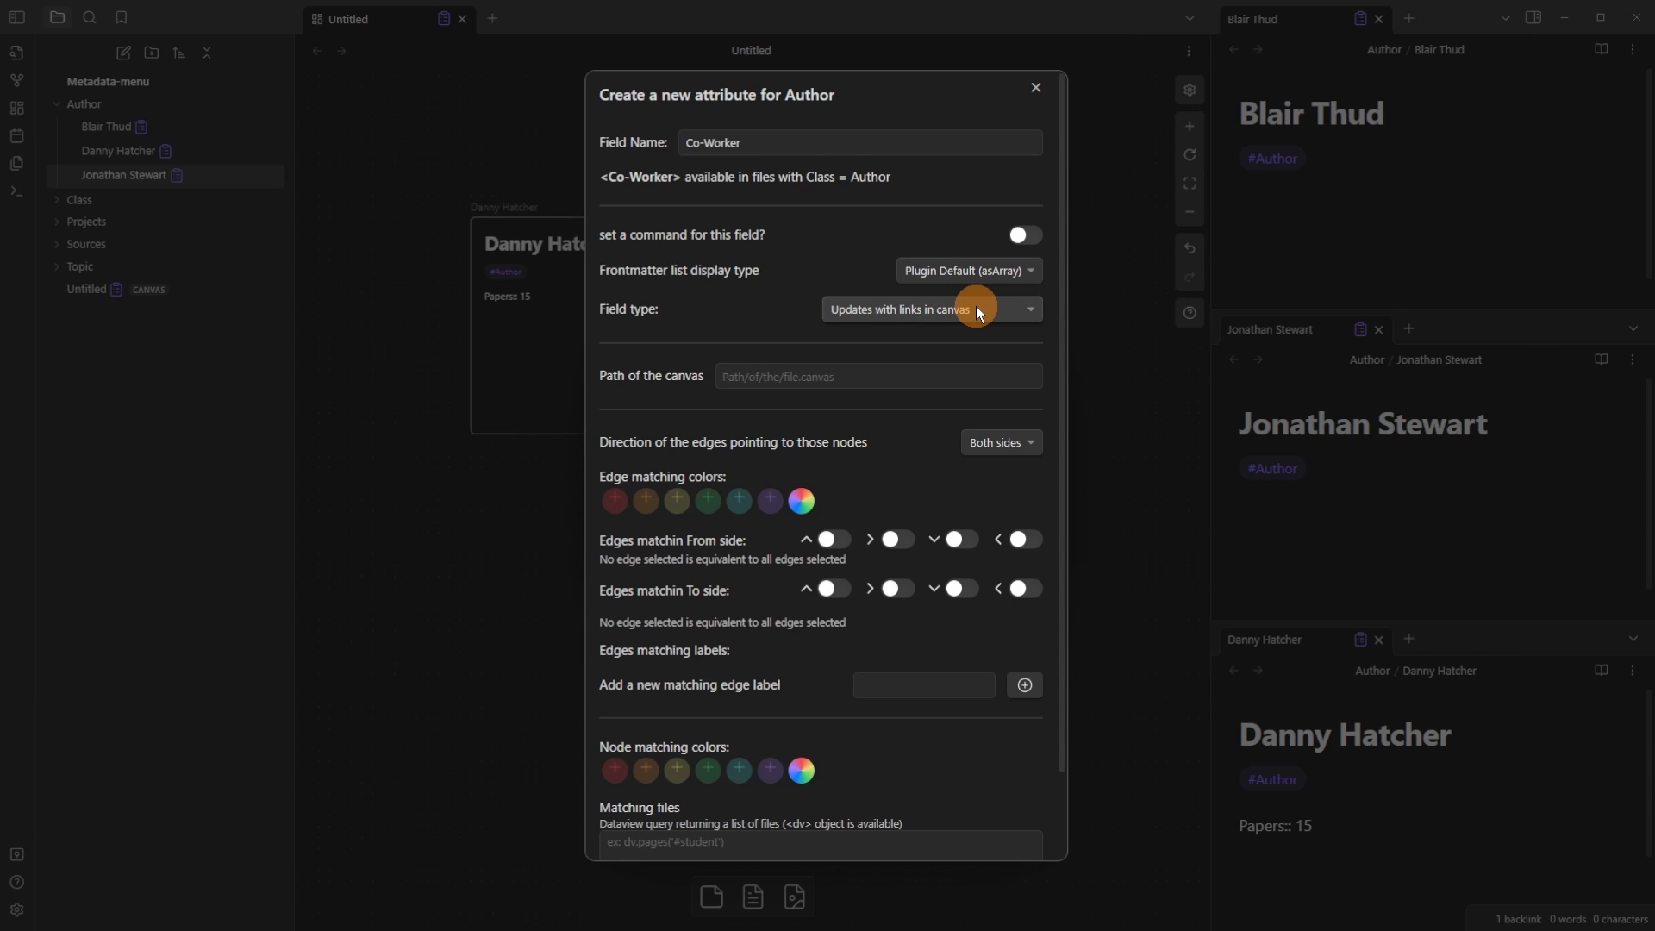
{"action": "scroll", "coordinate": [976, 306], "scroll_direction": "down", "scroll_amount": 2}
Step: Set the Co-Worker field's canvas path to Untitled.canvas with edge direction Both sides, and save the field
{"action": "left_click", "coordinate": [789, 282]}
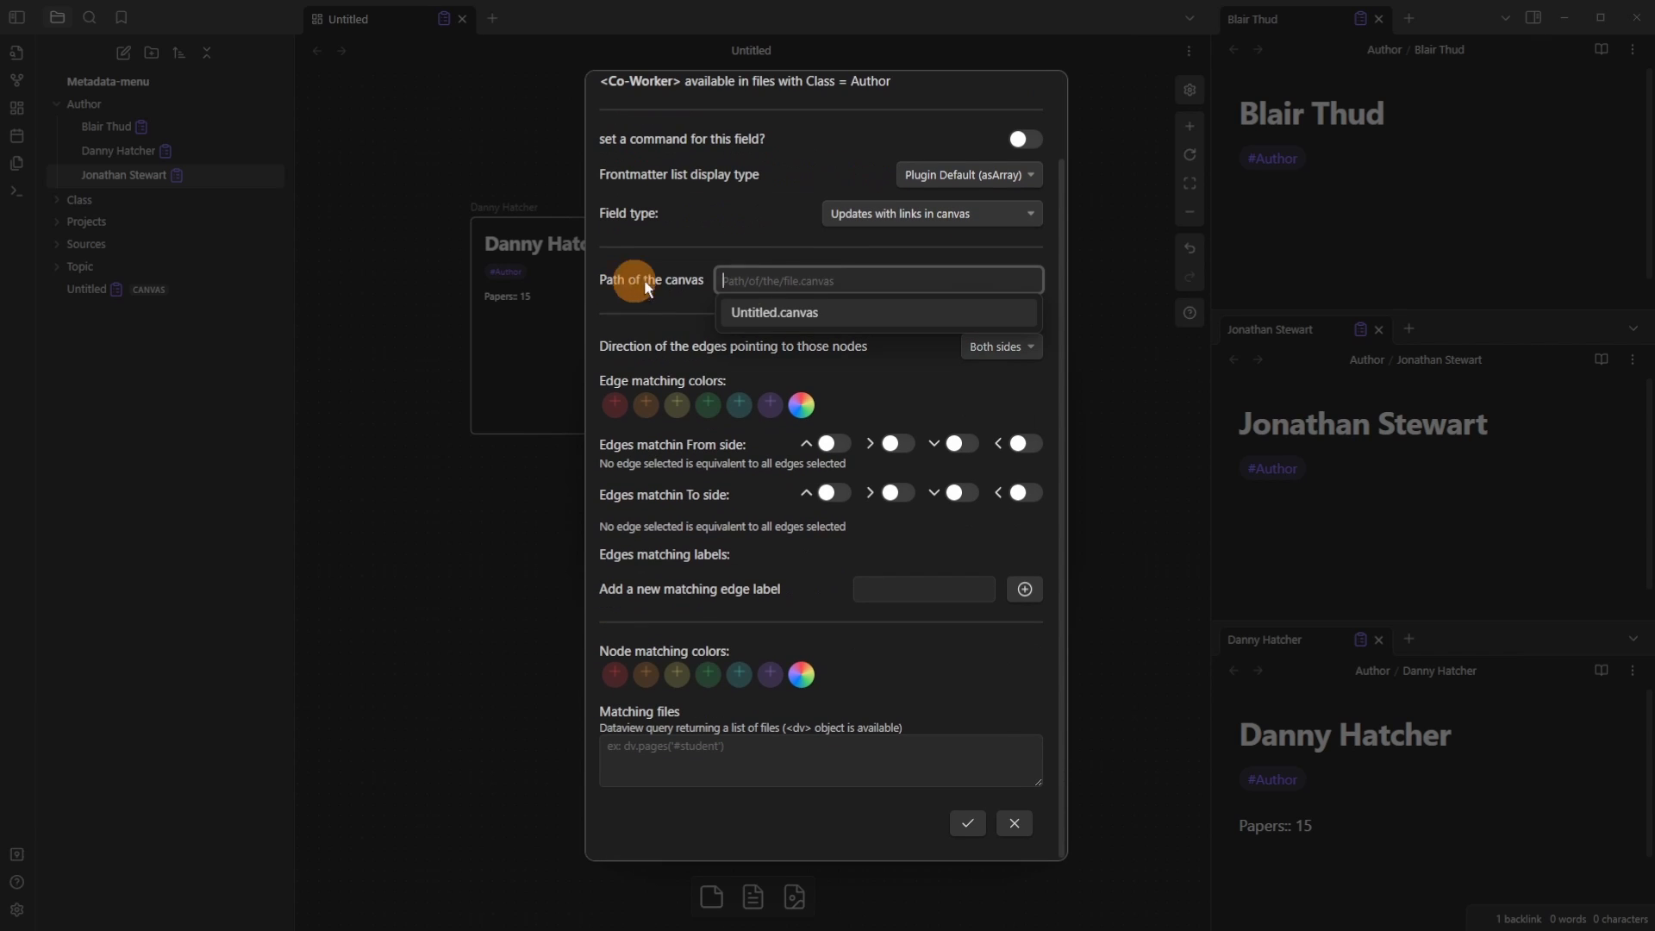
{"action": "left_click", "coordinate": [804, 313]}
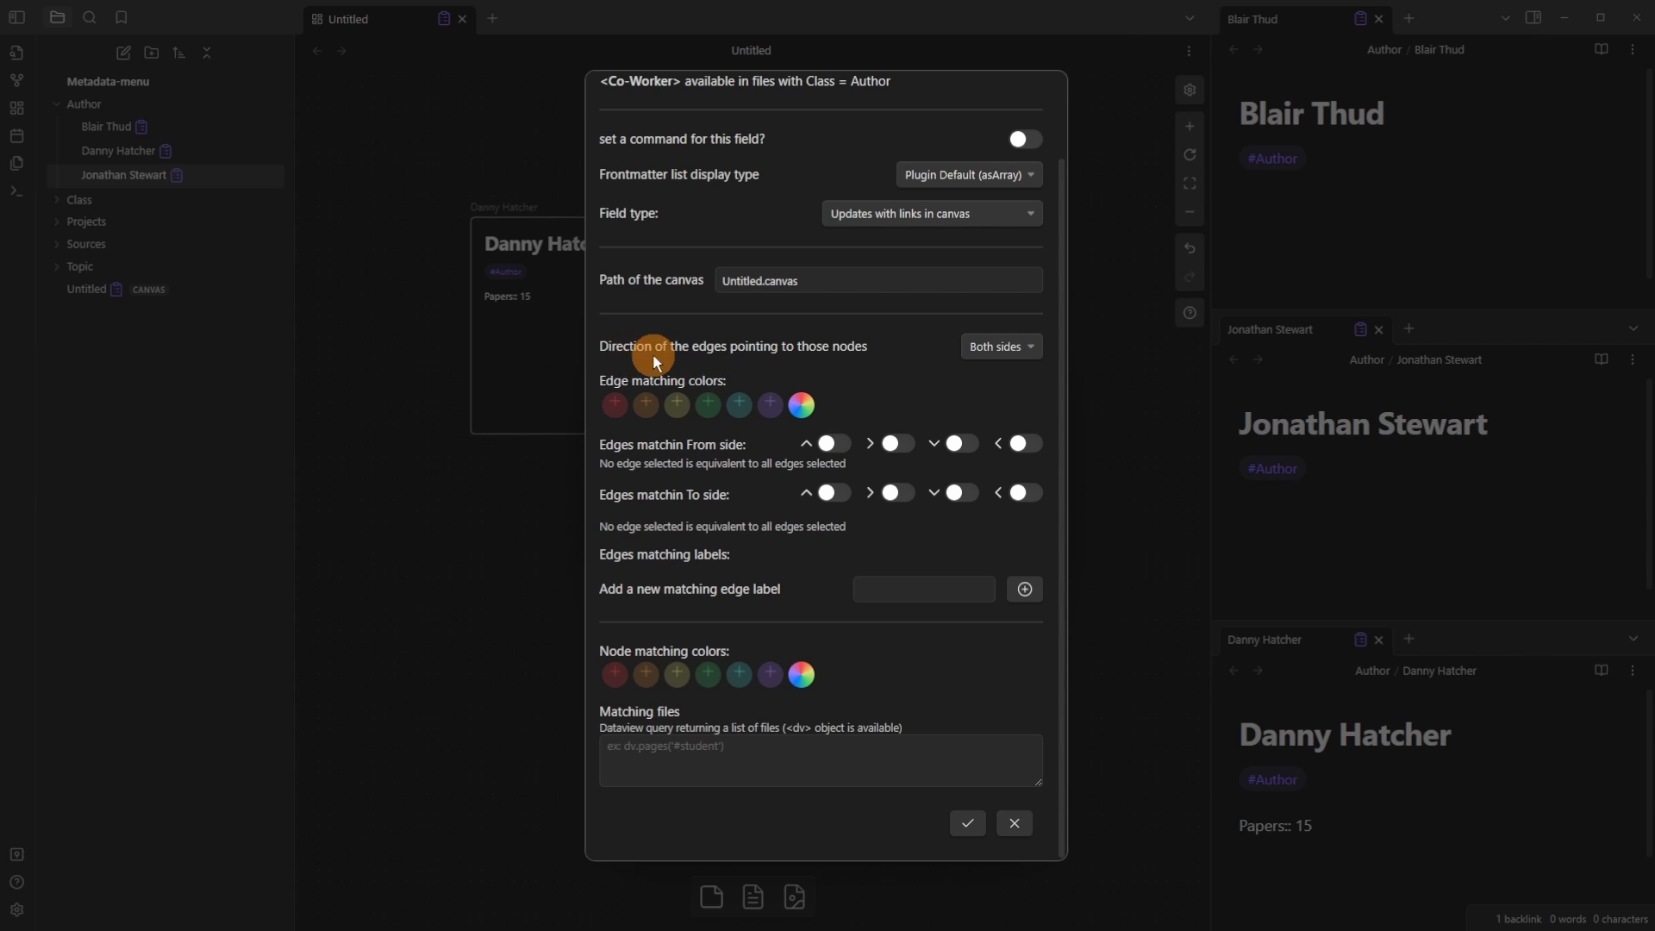
{"action": "left_click", "coordinate": [1003, 349]}
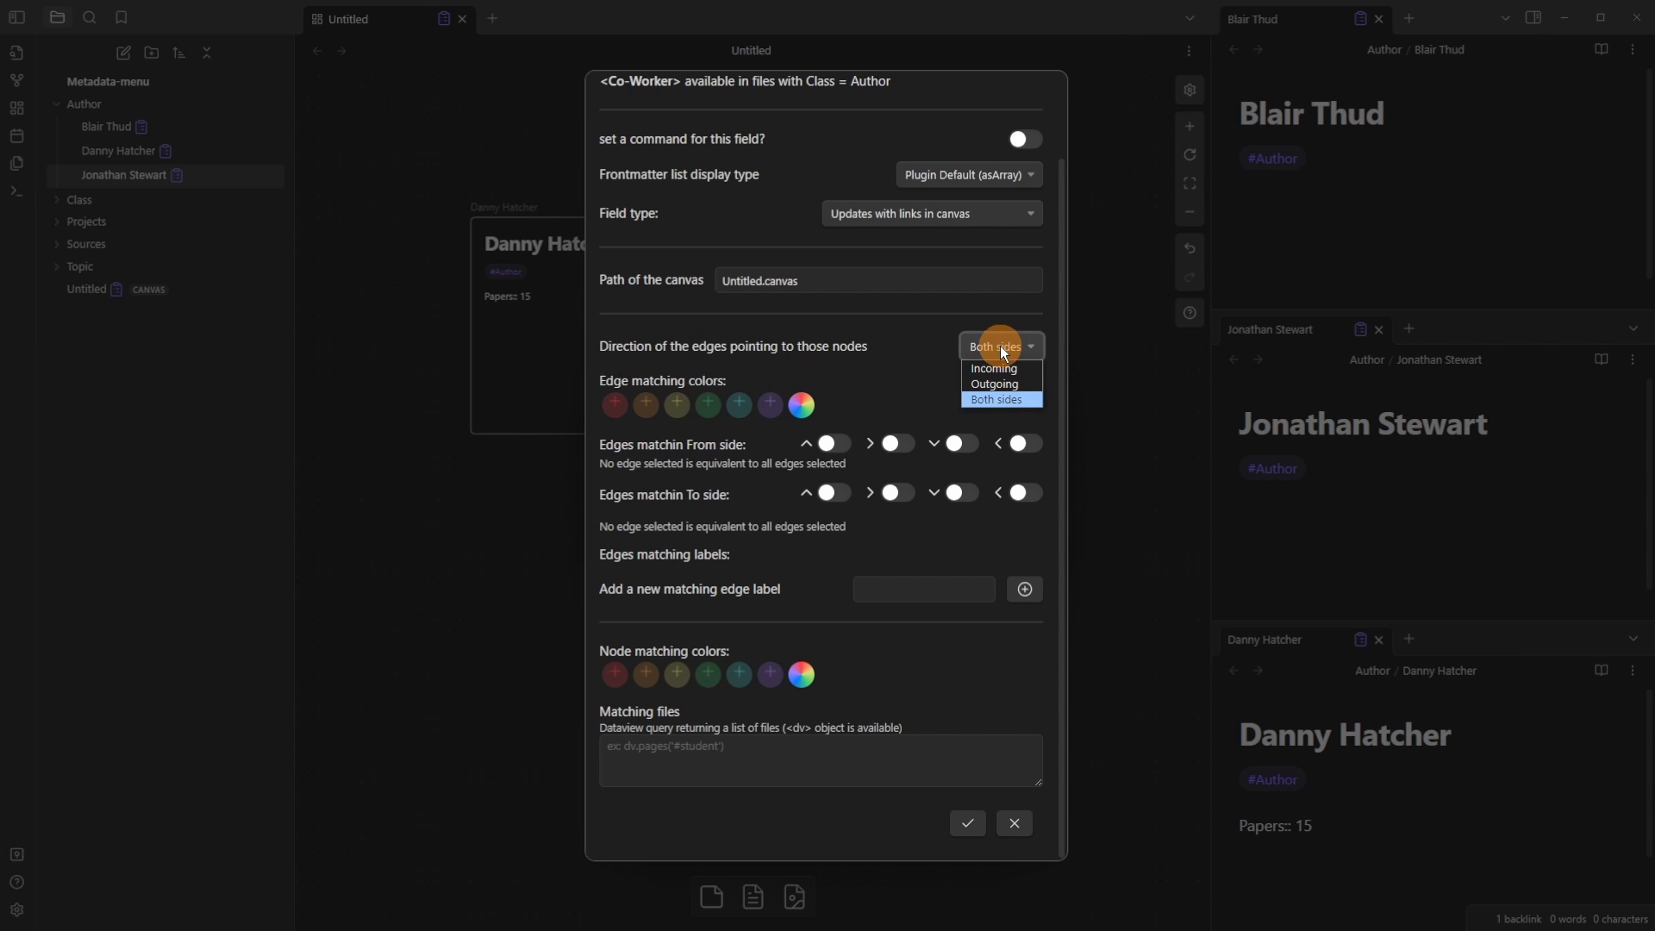
{"action": "left_click", "coordinate": [1013, 400]}
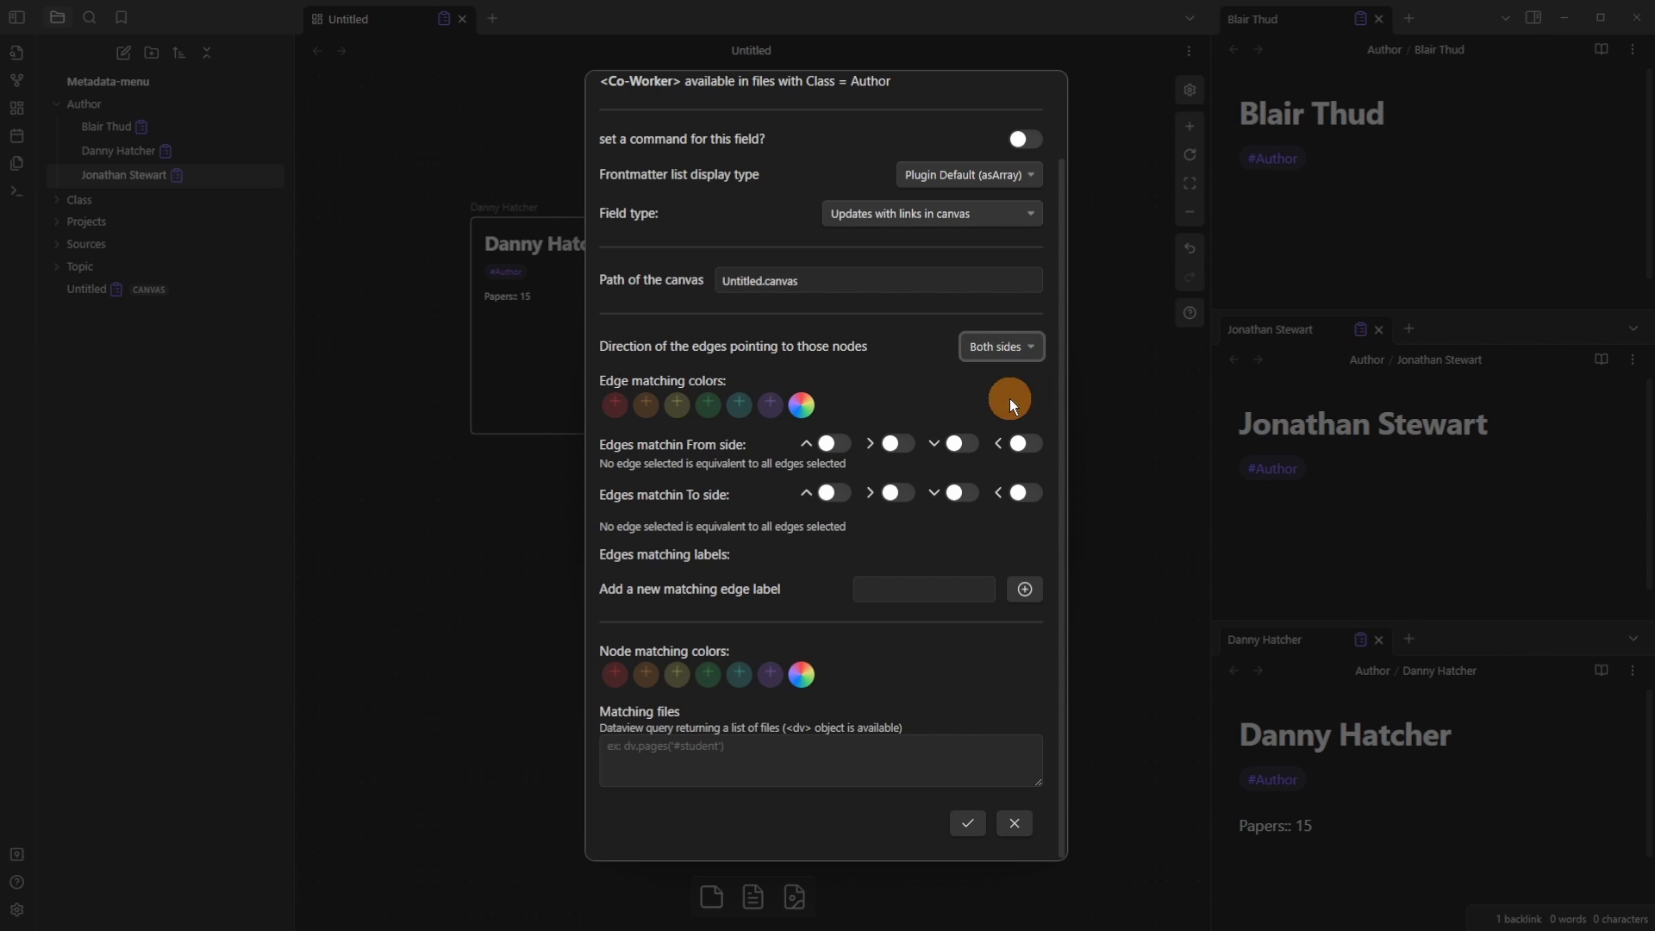
{"action": "left_click", "coordinate": [969, 826]}
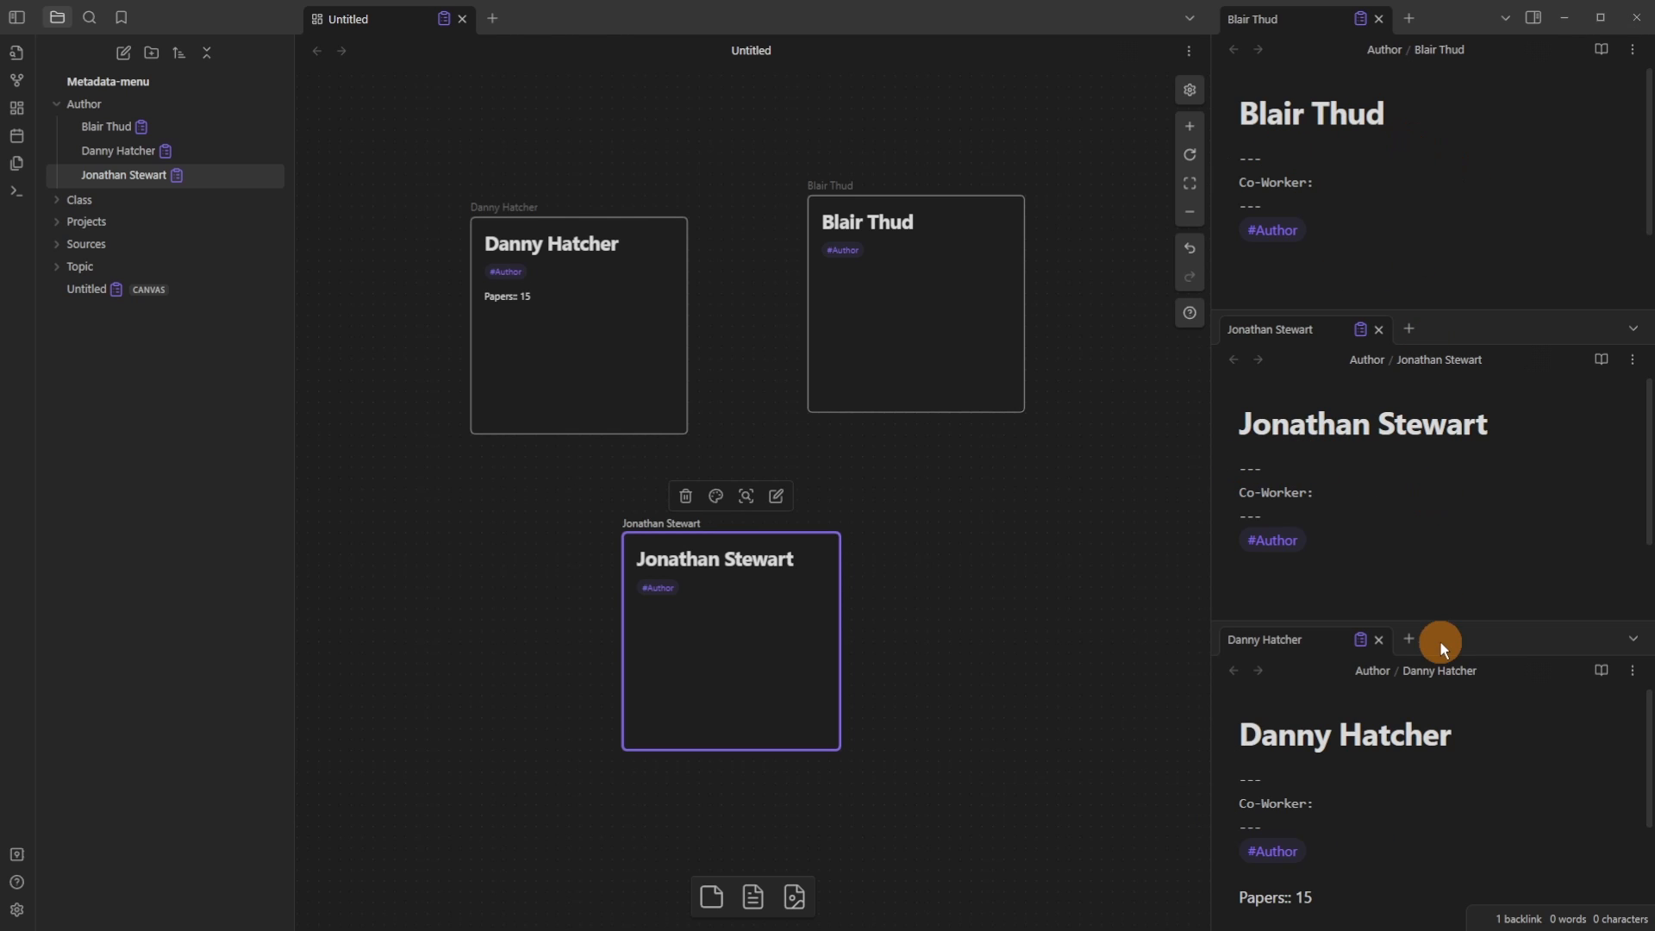
Step: Spread the two upper author cards apart and connect the card with the Papers value to the lower card
{"action": "left_click_drag", "start_coordinate": [957, 329], "coordinate": [1042, 260]}
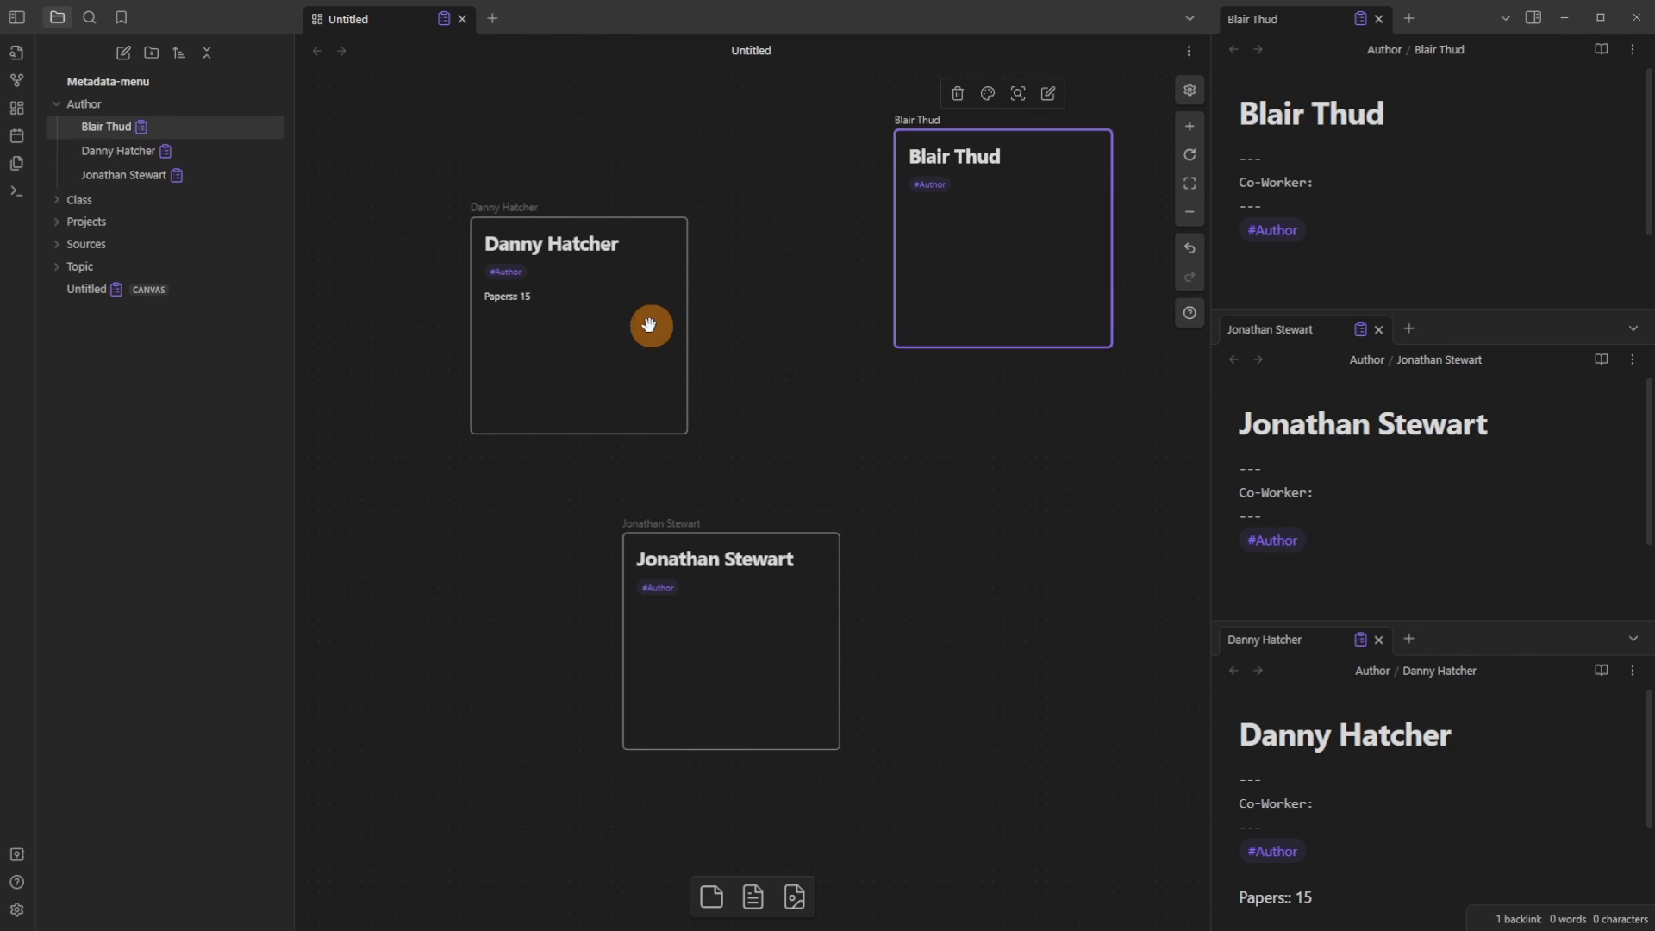
{"action": "left_click_drag", "start_coordinate": [650, 325], "coordinate": [617, 238]}
{"action": "mouse_move", "coordinate": [544, 349]}
{"action": "left_mouse_down"}
{"action": "mouse_move", "coordinate": [547, 639]}
{"action": "mouse_move", "coordinate": [620, 662]}
{"action": "left_mouse_up"}
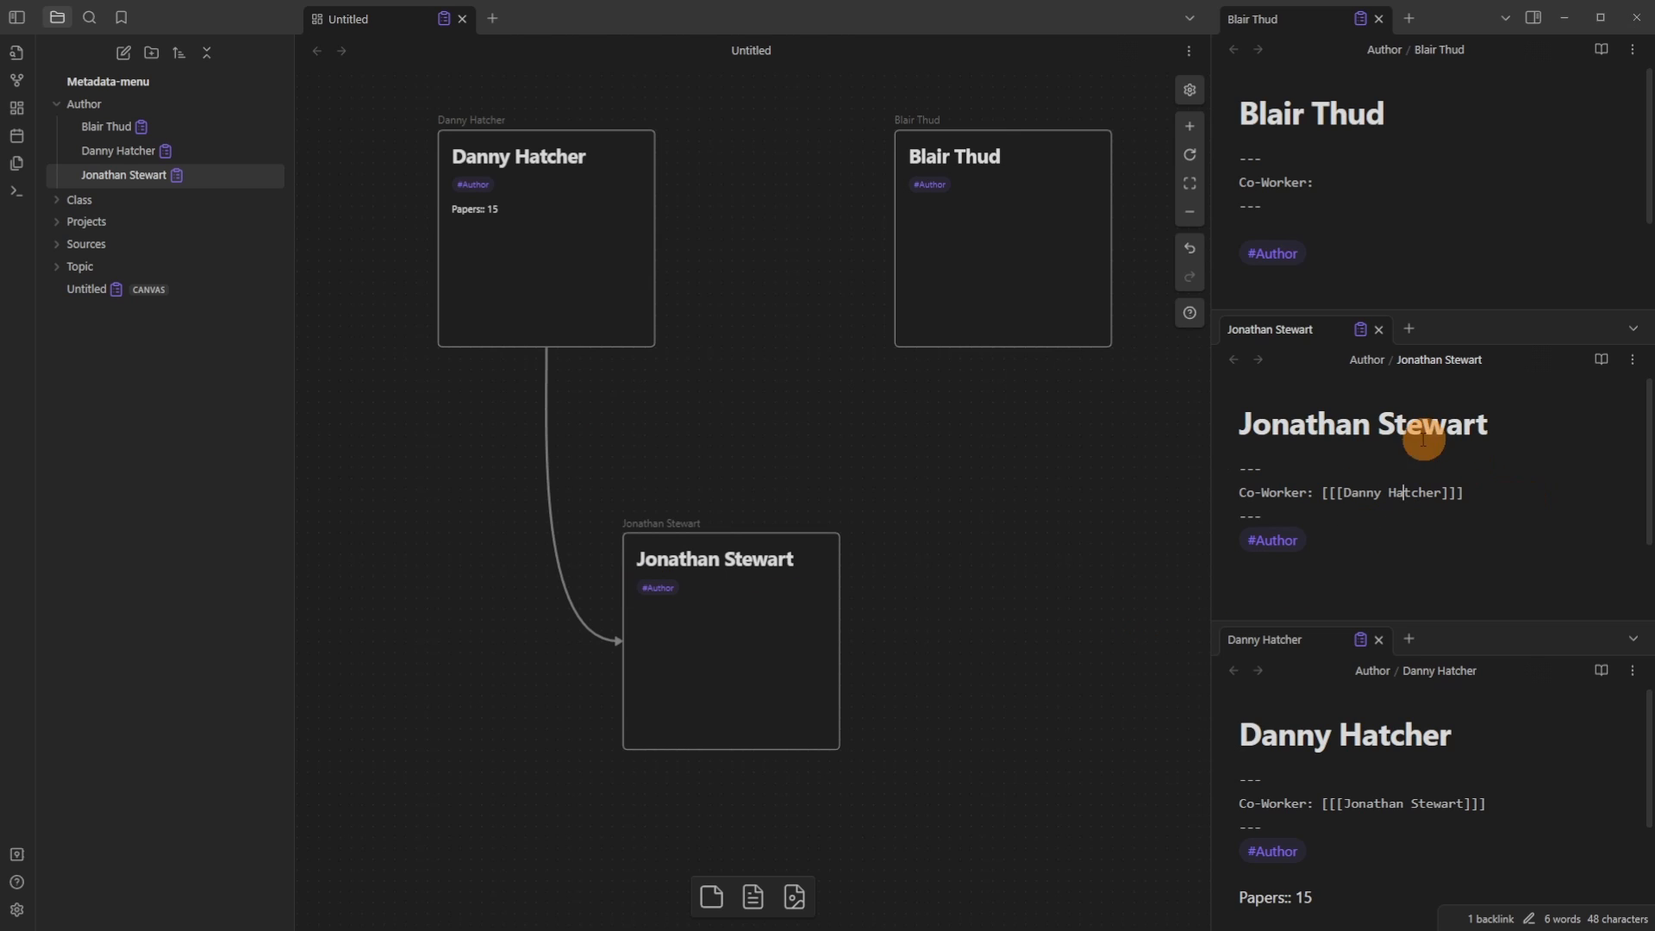
{"action": "left_click", "coordinate": [1407, 802]}
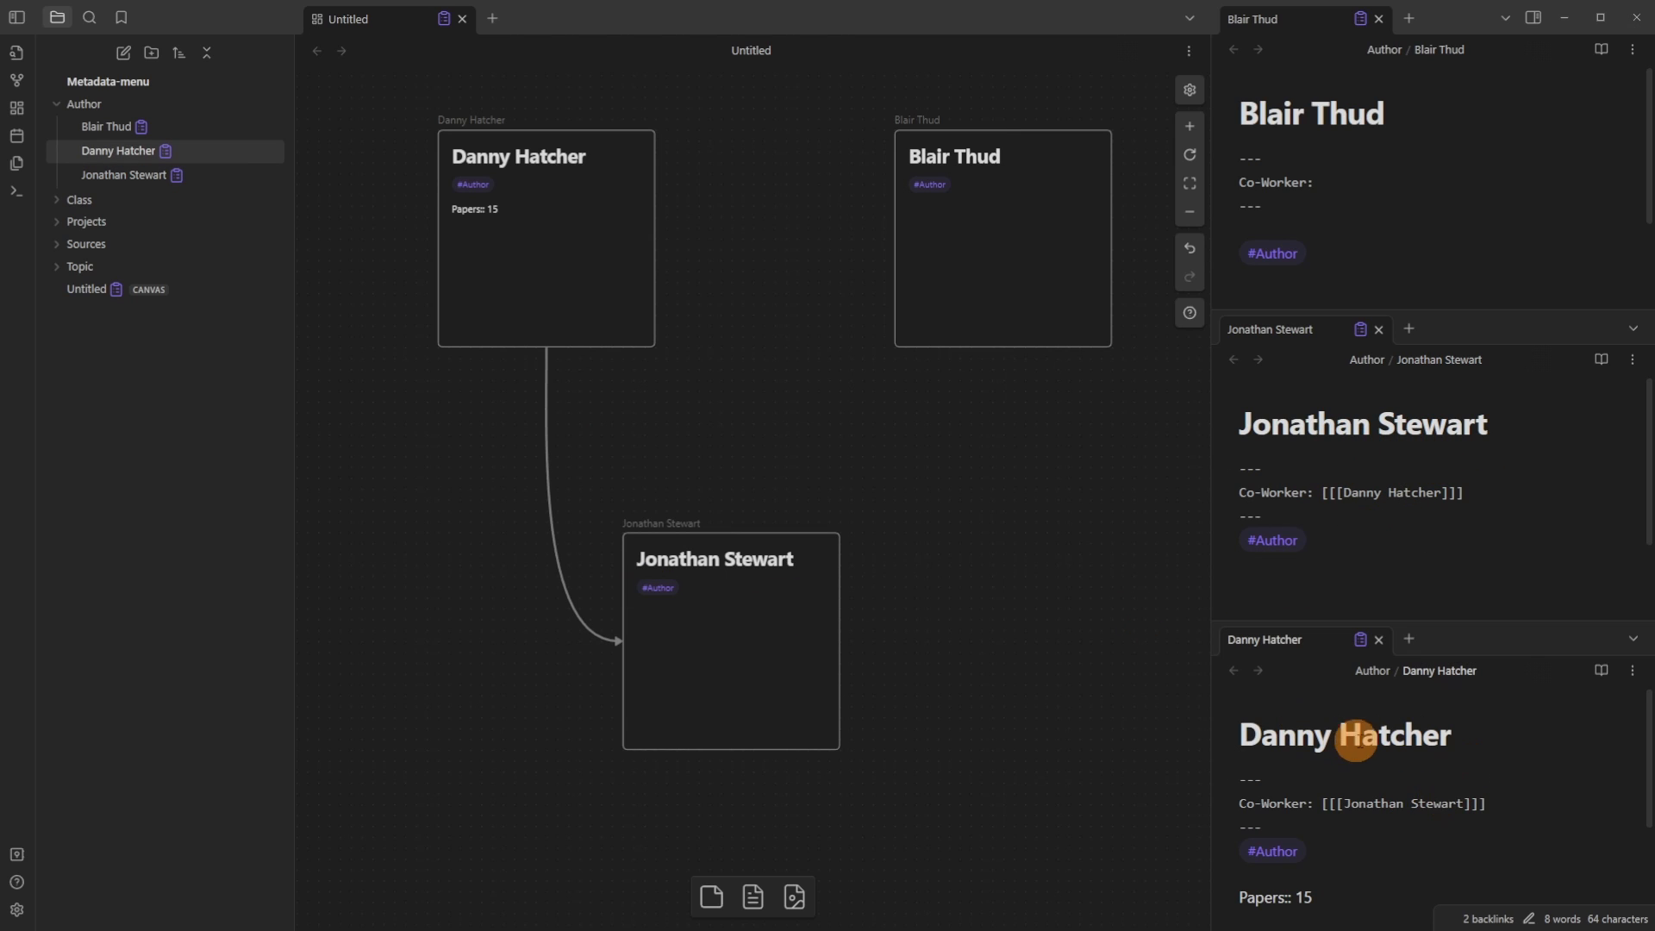
Step: Reattach the arrow end of the edge to the upper-right author card and check that note's Co-Worker value
{"action": "mouse_move", "coordinate": [603, 634]}
{"action": "left_mouse_down"}
{"action": "mouse_move", "coordinate": [584, 517]}
{"action": "mouse_move", "coordinate": [794, 450]}
{"action": "mouse_move", "coordinate": [1026, 321]}
{"action": "left_mouse_up"}
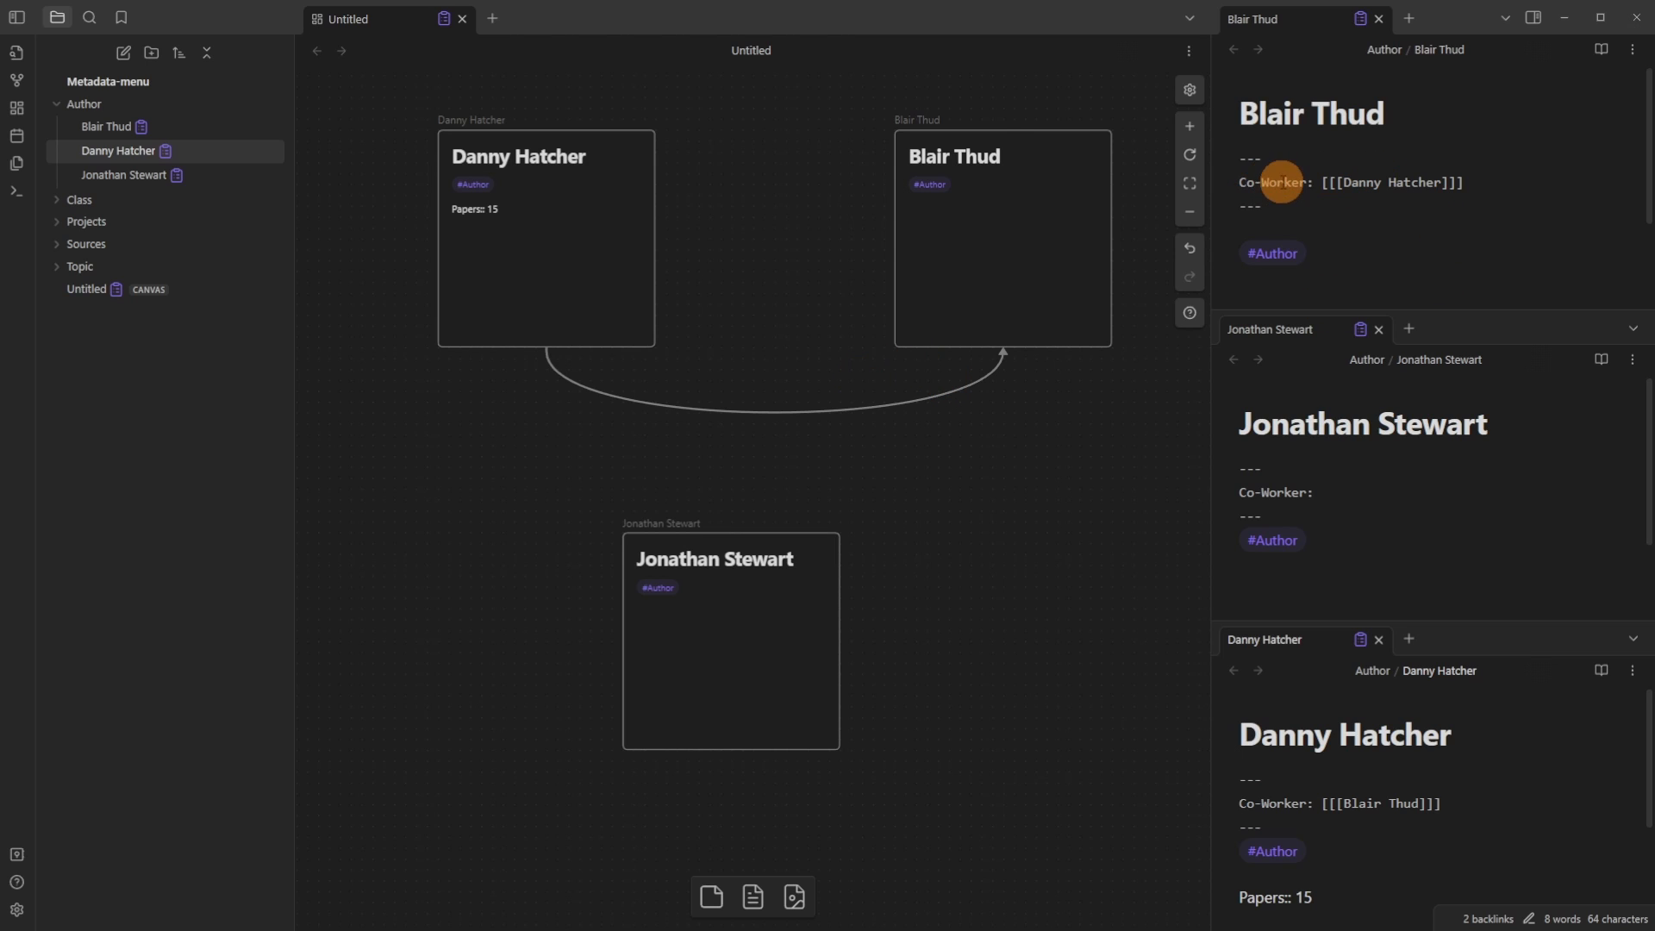
{"action": "left_click", "coordinate": [1282, 182]}
{"action": "left_click", "coordinate": [1382, 182]}
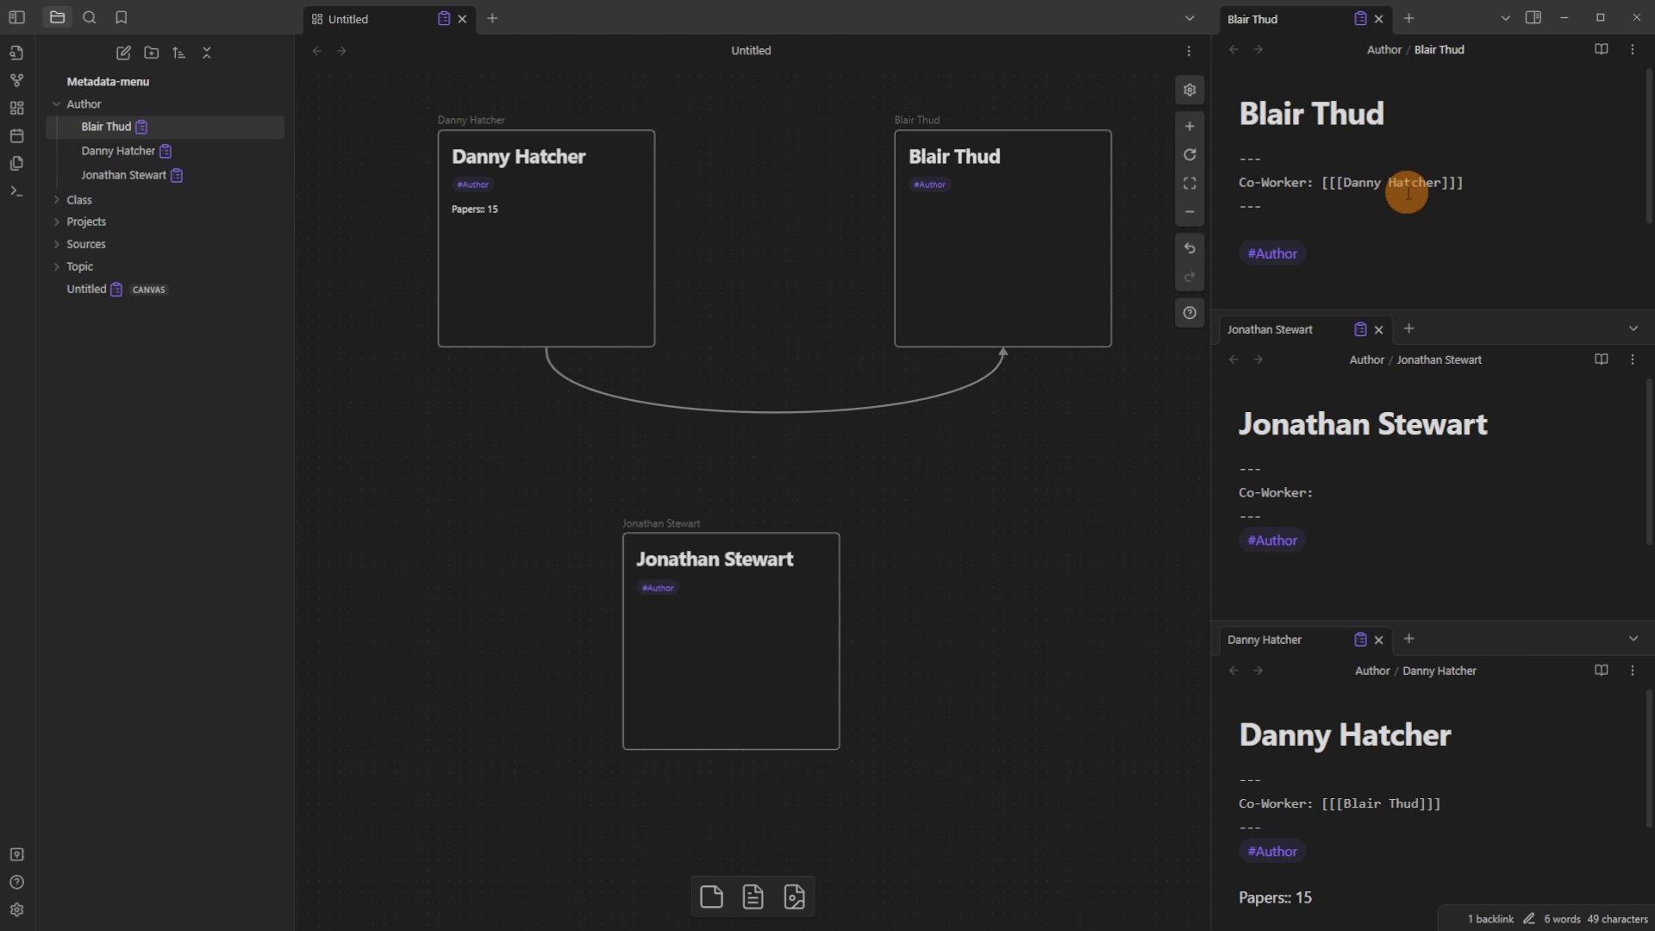
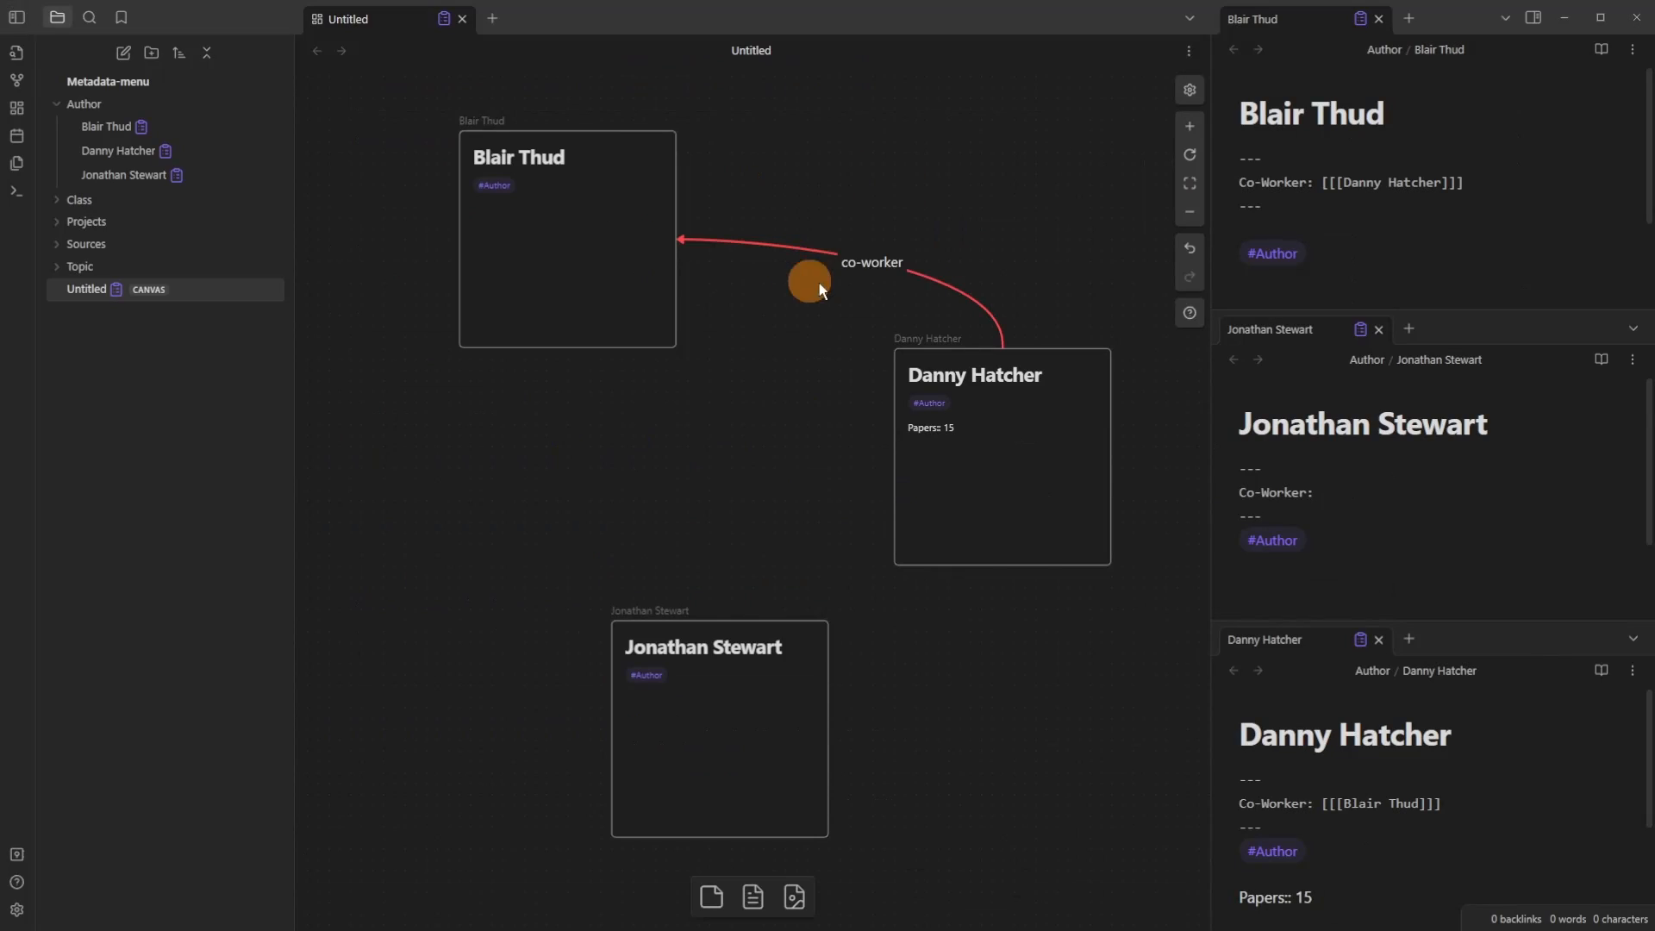
Step: Connect the lower card's top to the upper-left card's right side with a red edge labelled "co-worker"
{"action": "left_click", "coordinate": [811, 251]}
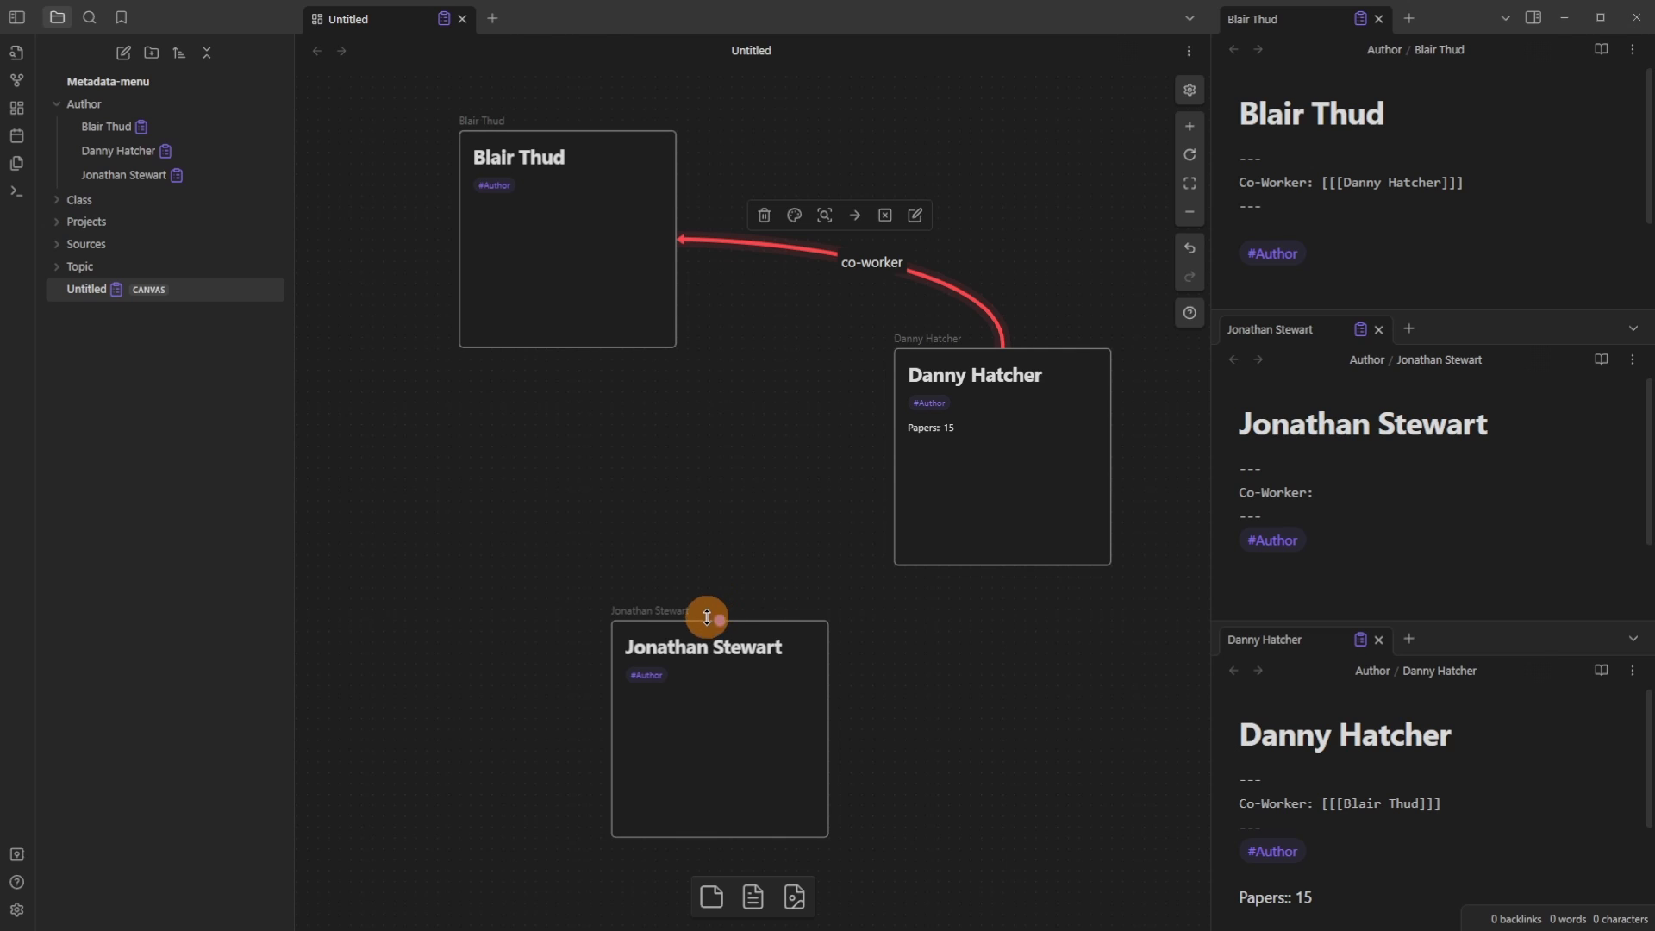
{"action": "left_click_drag", "start_coordinate": [721, 617], "coordinate": [677, 251]}
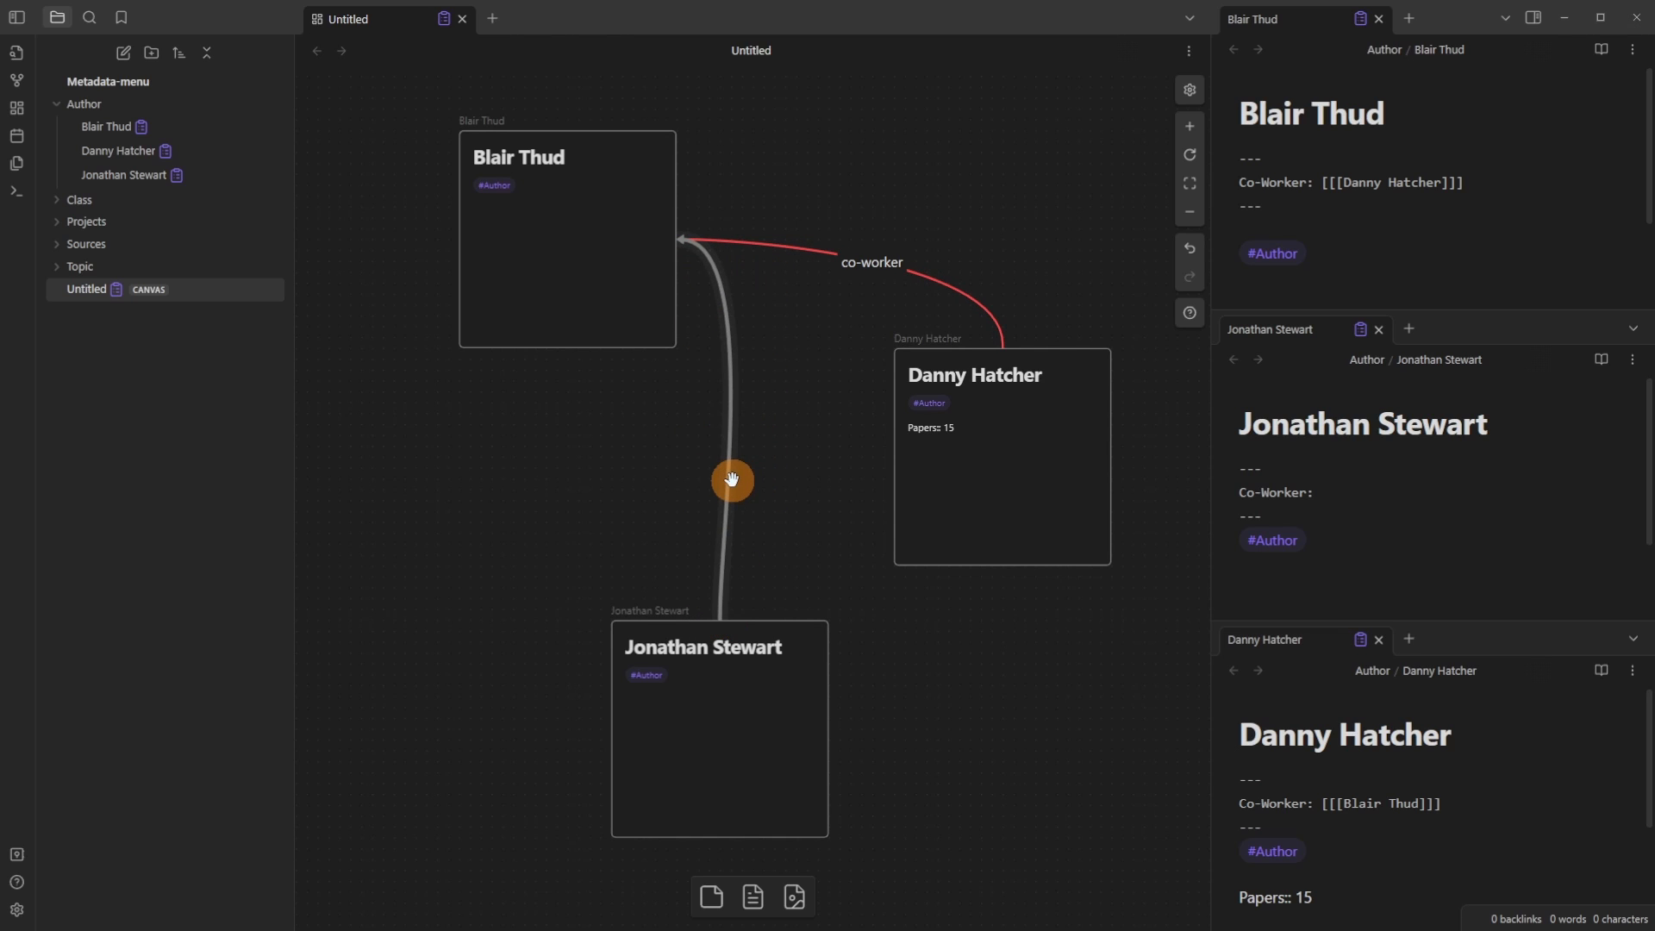
{"action": "left_click", "coordinate": [732, 480]}
{"action": "left_click", "coordinate": [669, 216]}
{"action": "left_click", "coordinate": [636, 252]}
{"action": "left_click", "coordinate": [757, 216]}
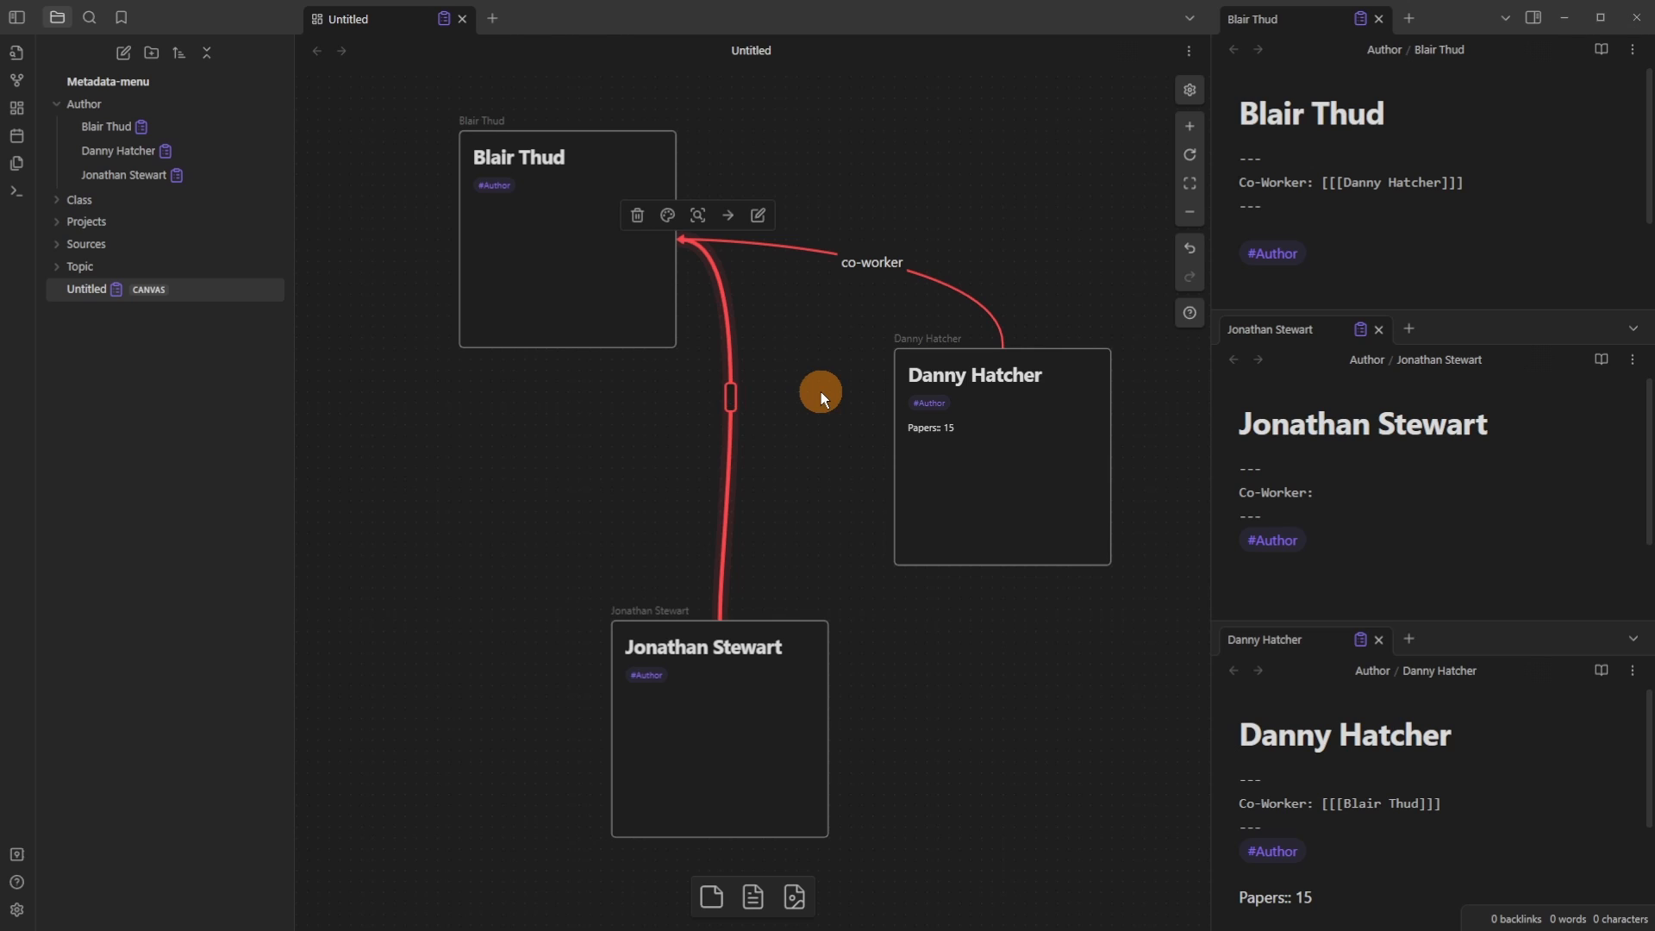
{"action": "type", "text": "co-worker"}
{"action": "left_click", "coordinate": [820, 394]}
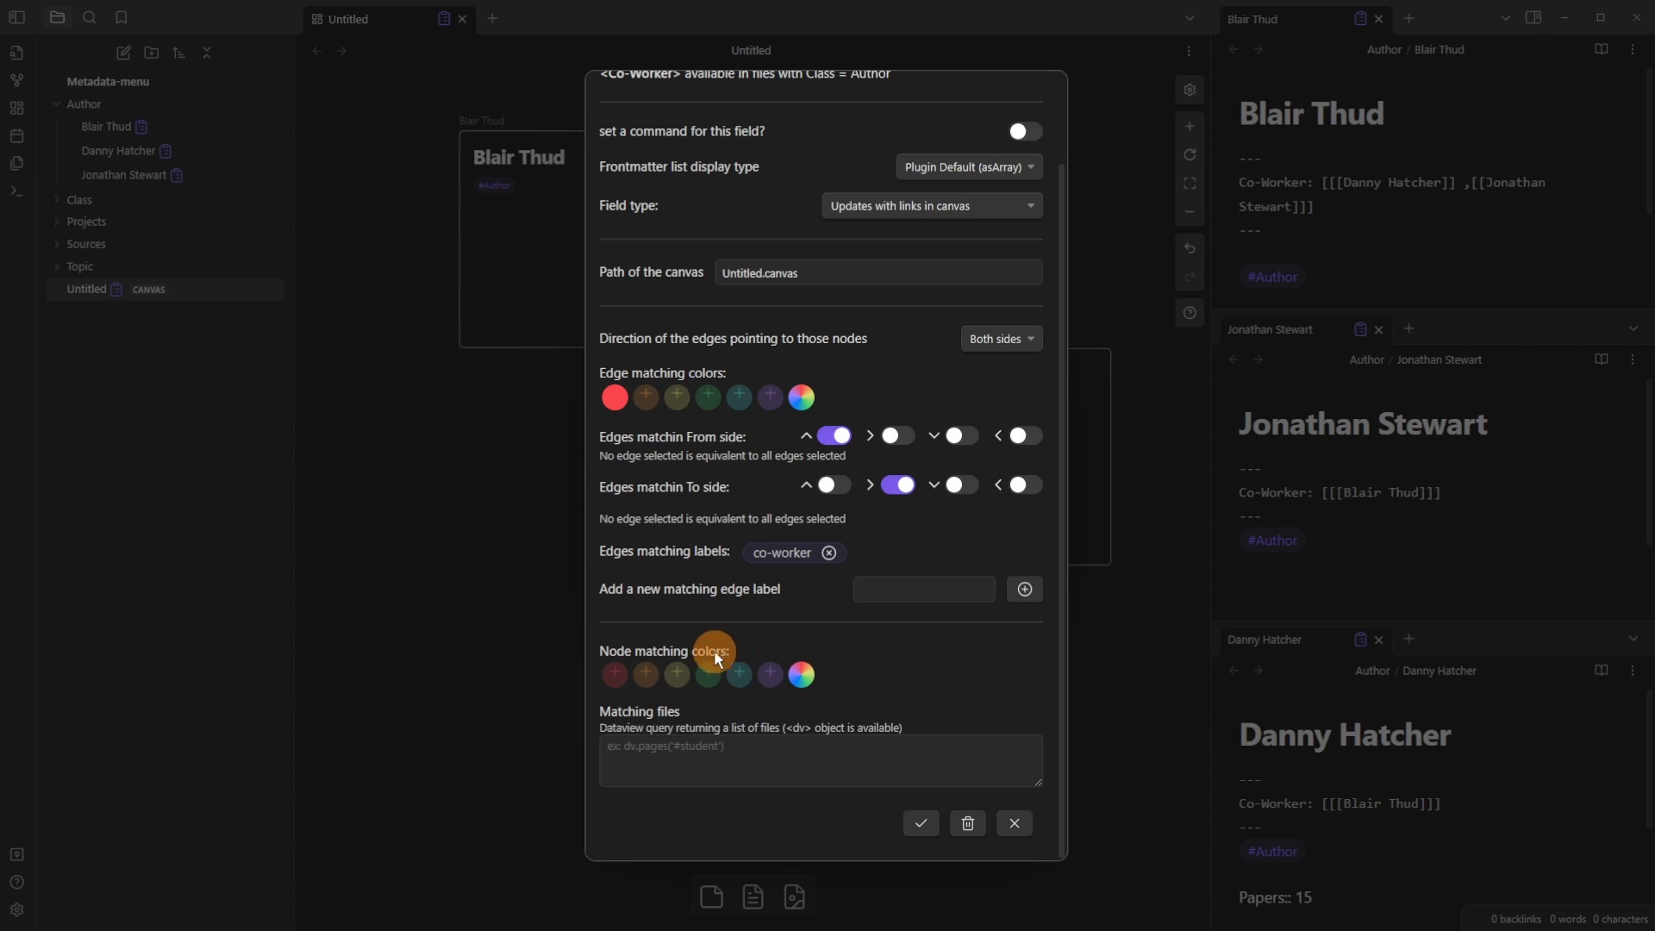
Step: Add yellow as a node matching color for the Co-Worker field, save it and close the fields dialog
{"action": "left_click", "coordinate": [733, 766]}
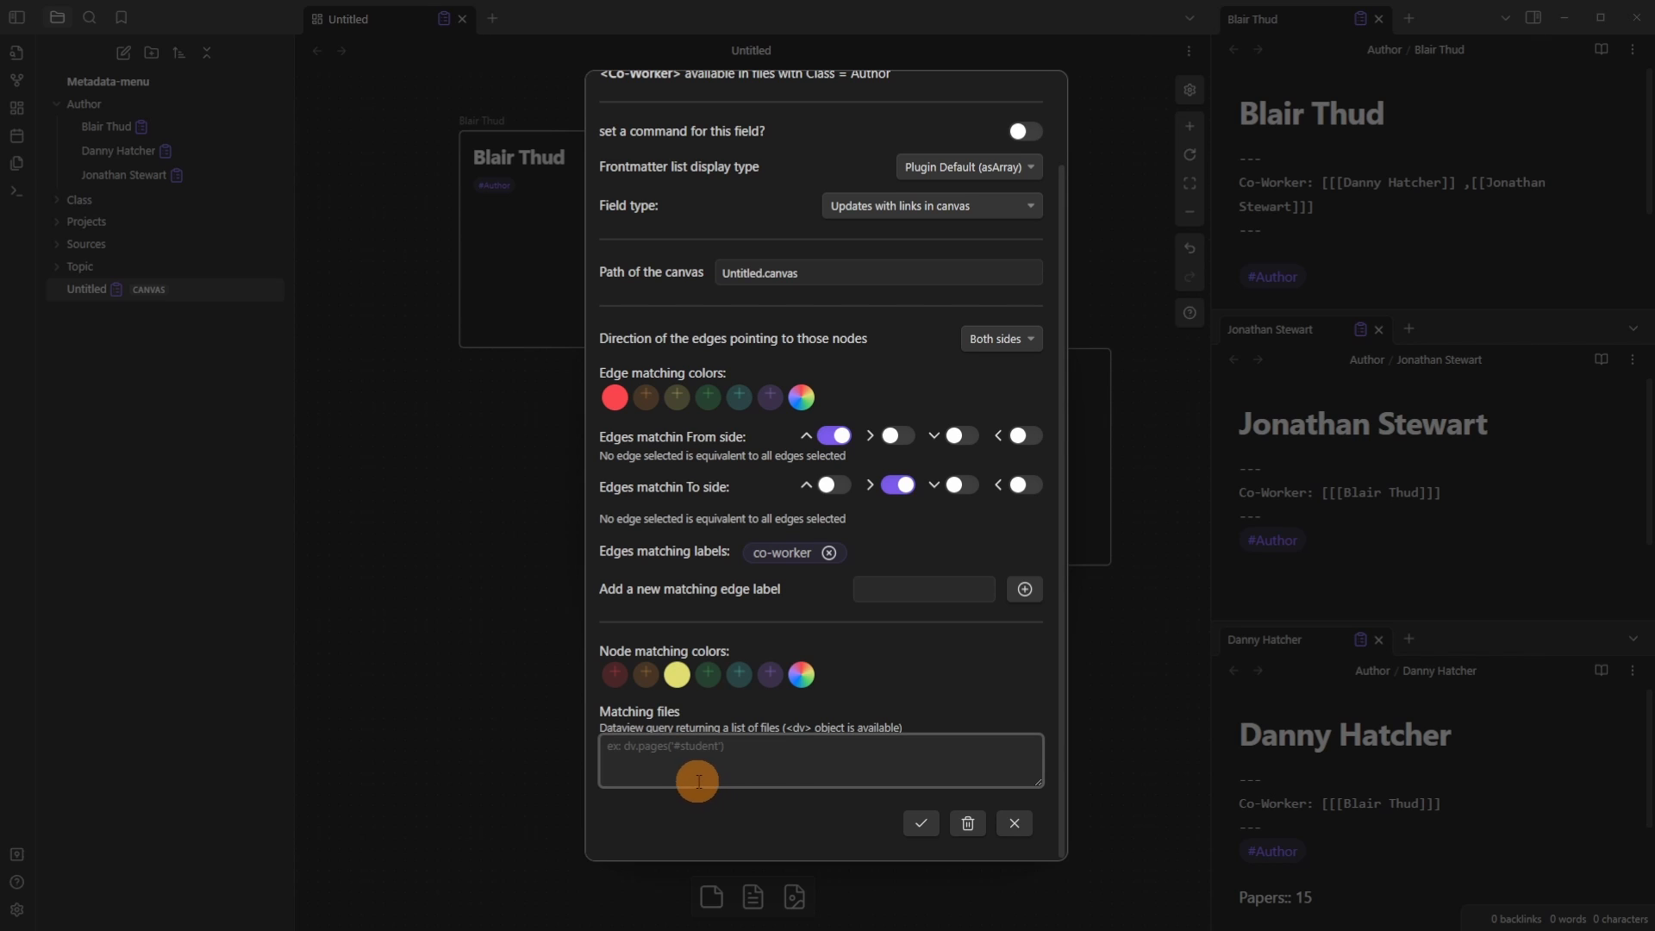
{"action": "left_click", "coordinate": [919, 826]}
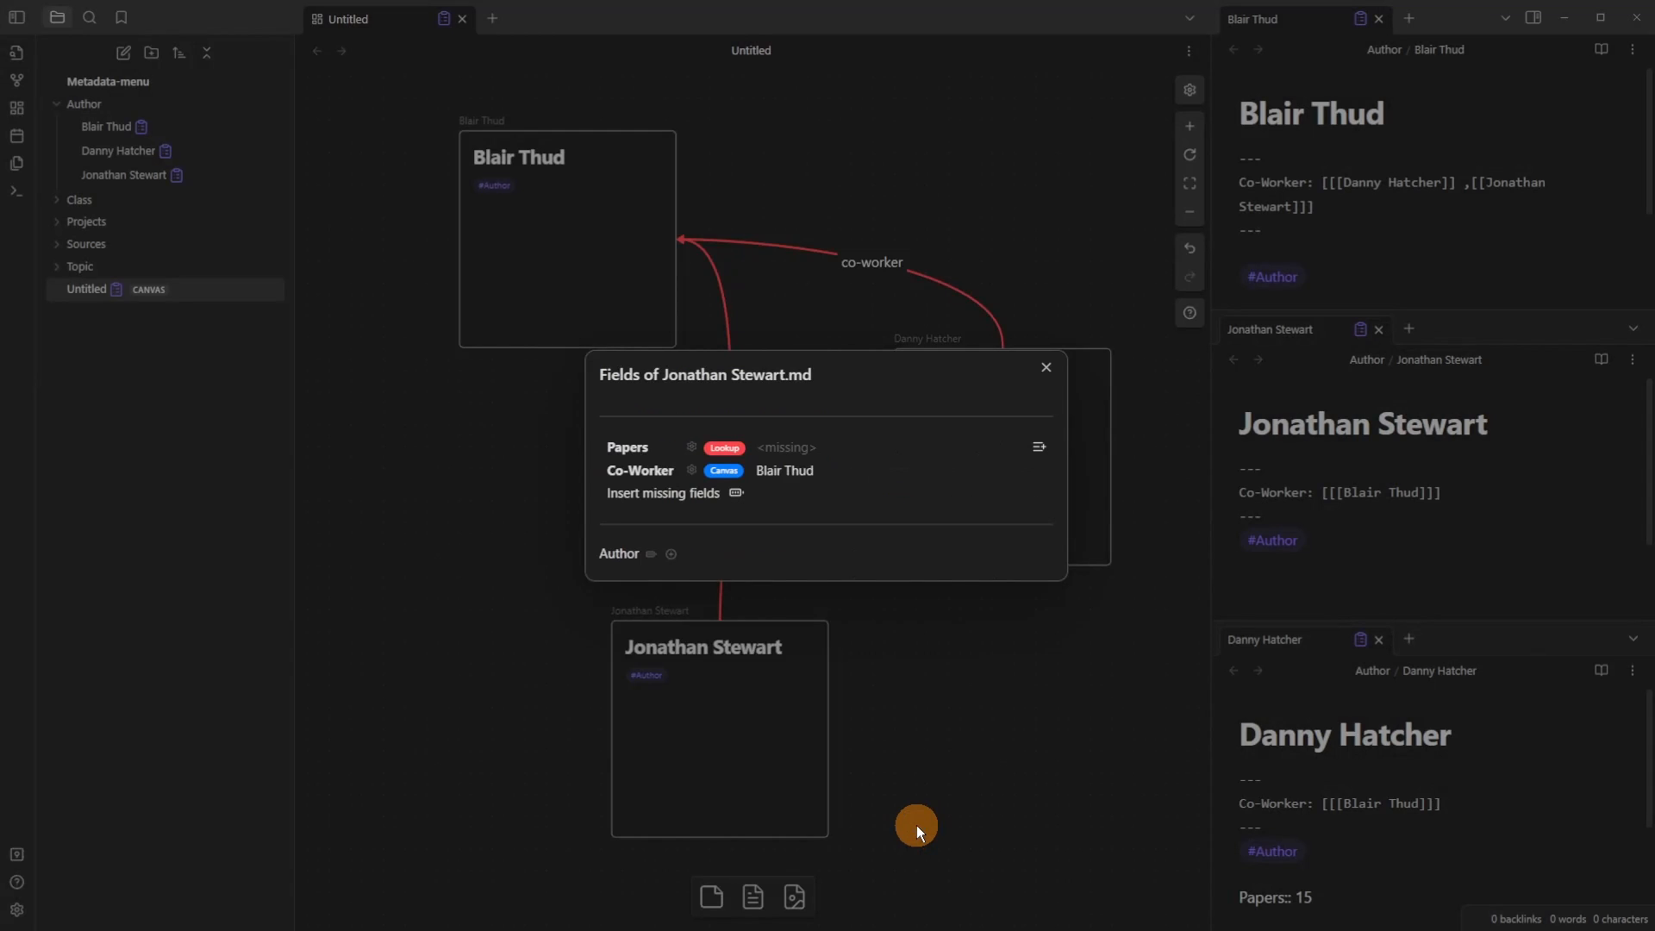
{"action": "left_click", "coordinate": [935, 692]}
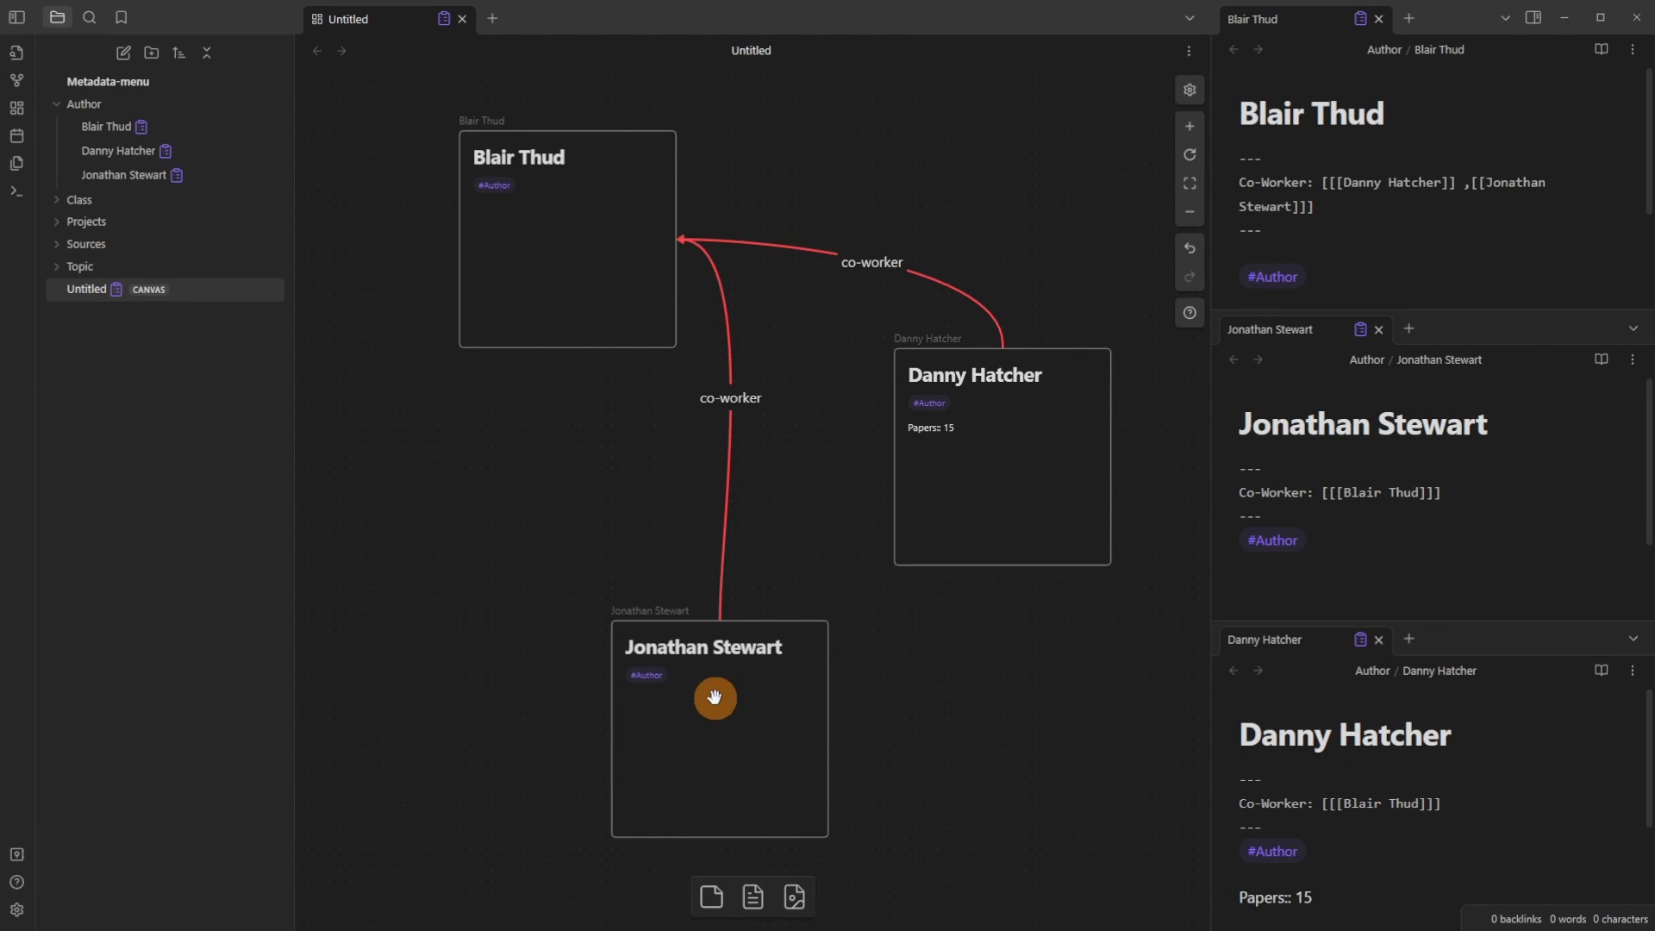
Step: Color the author card with the Papers value yellow and select the upper-left author card
{"action": "left_click", "coordinate": [1008, 484]}
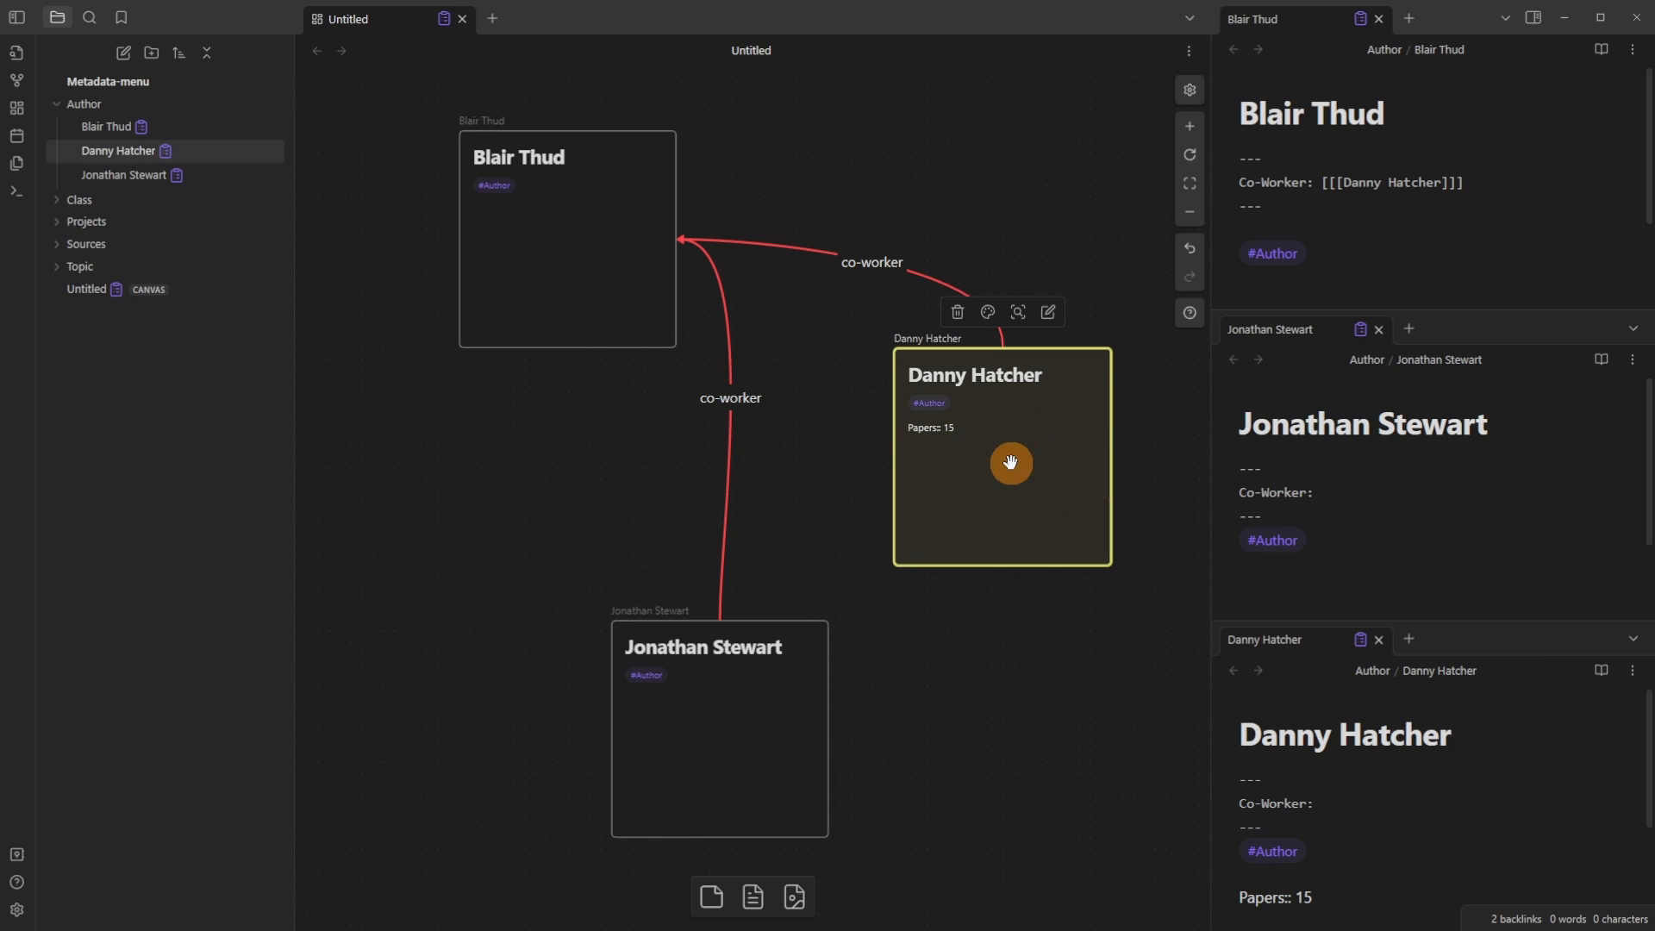
{"action": "left_click", "coordinate": [558, 219]}
{"action": "left_click", "coordinate": [1013, 408]}
{"action": "left_click", "coordinate": [582, 278]}
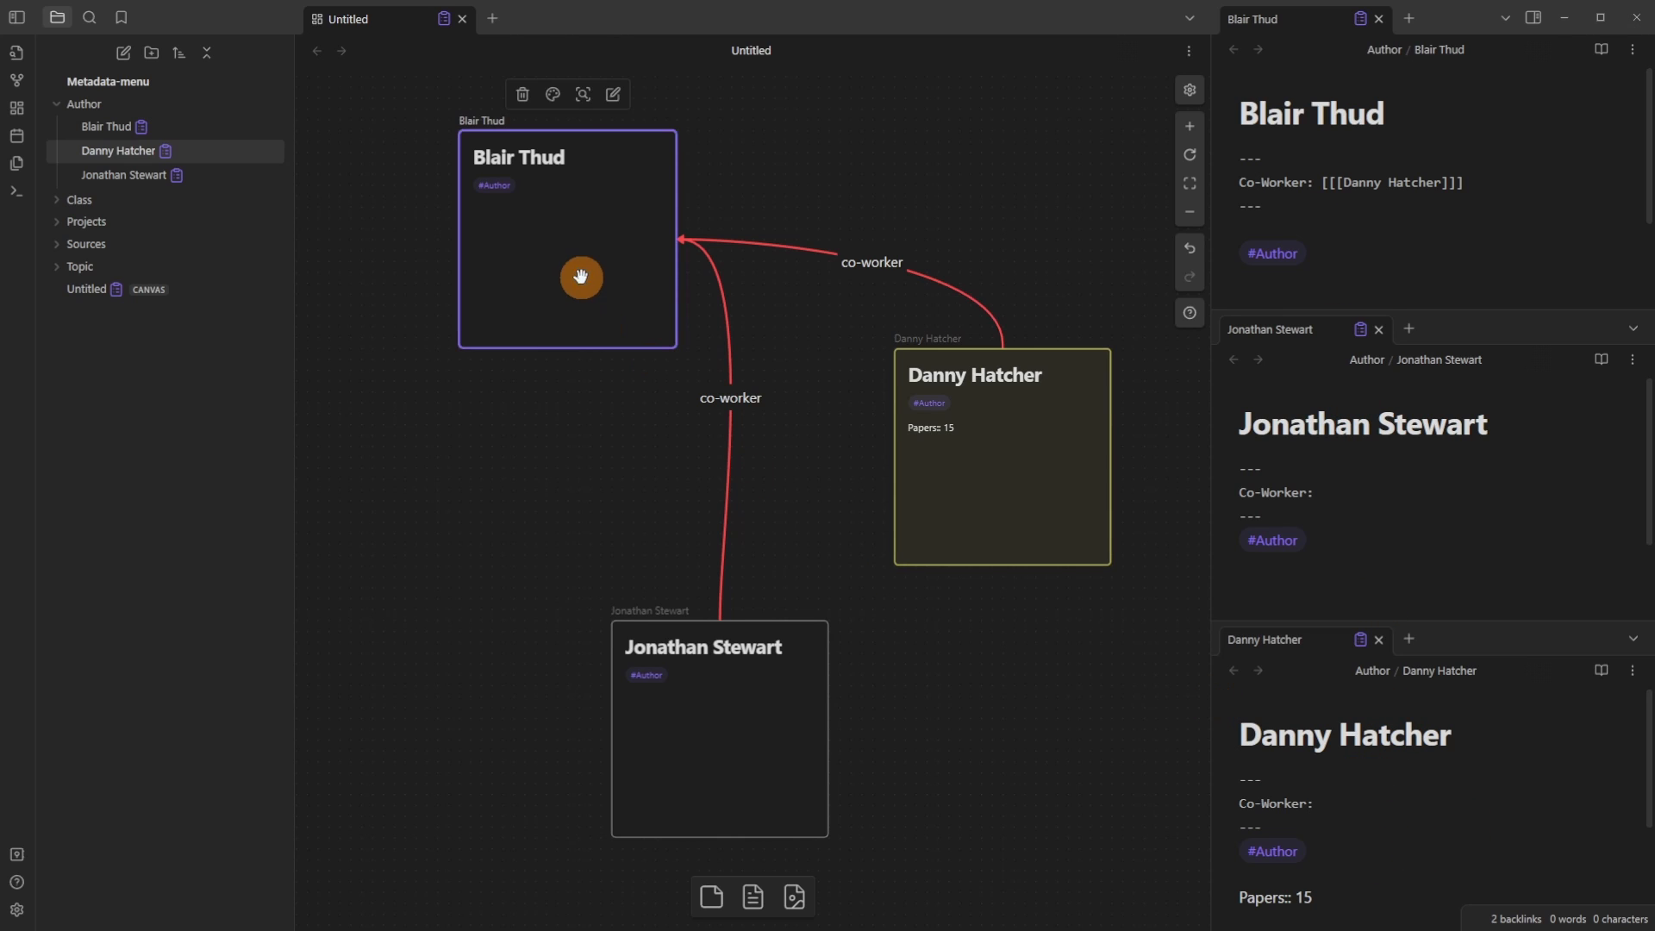
Step: Color the upper-left and lower author cards yellow and check the authors' Co-Worker values
{"action": "left_click", "coordinate": [554, 93]}
{"action": "left_click", "coordinate": [555, 143]}
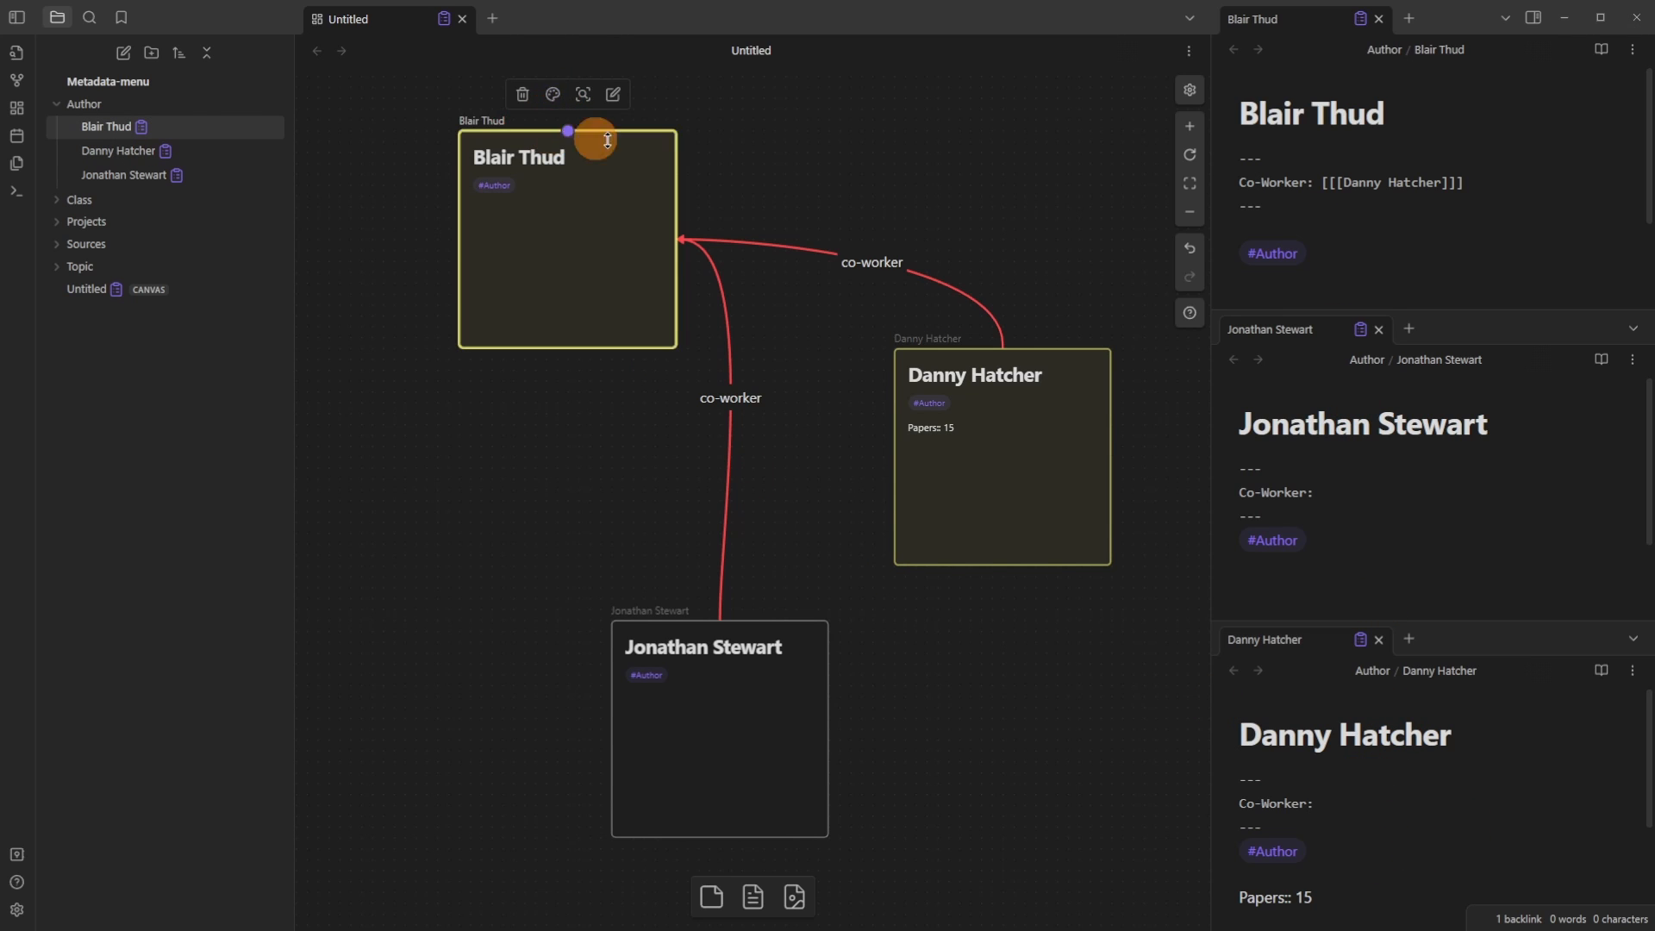
{"action": "left_click", "coordinate": [779, 166]}
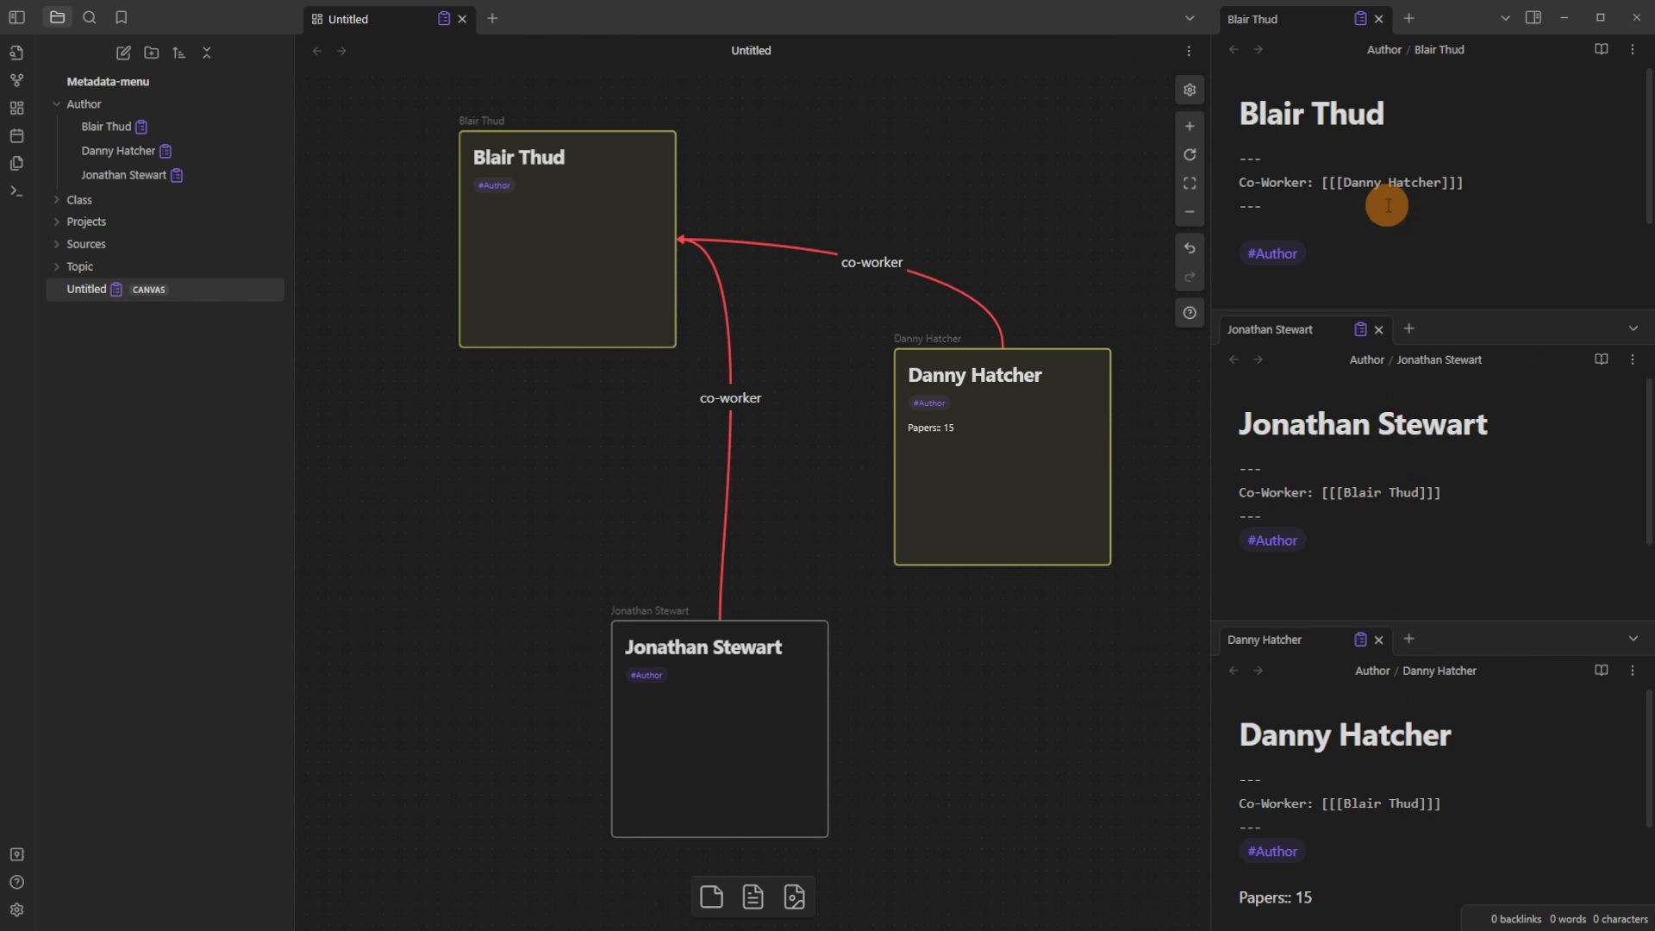
{"action": "left_click", "coordinate": [798, 748]}
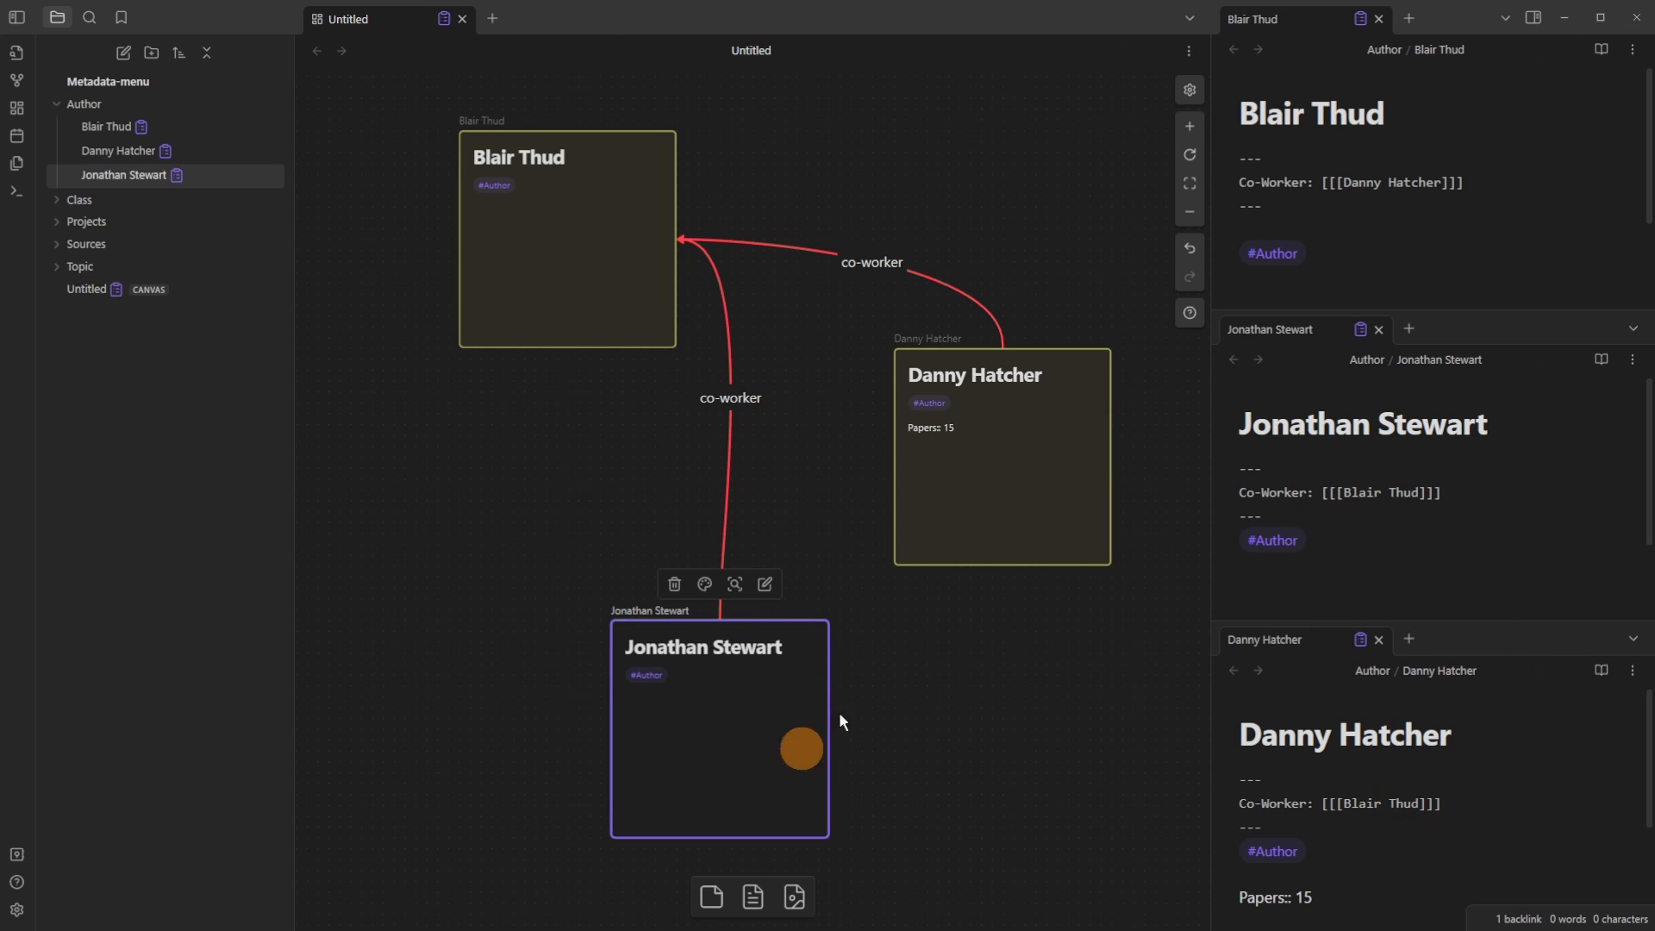
{"action": "left_click", "coordinate": [572, 281]}
{"action": "left_click", "coordinate": [723, 690]}
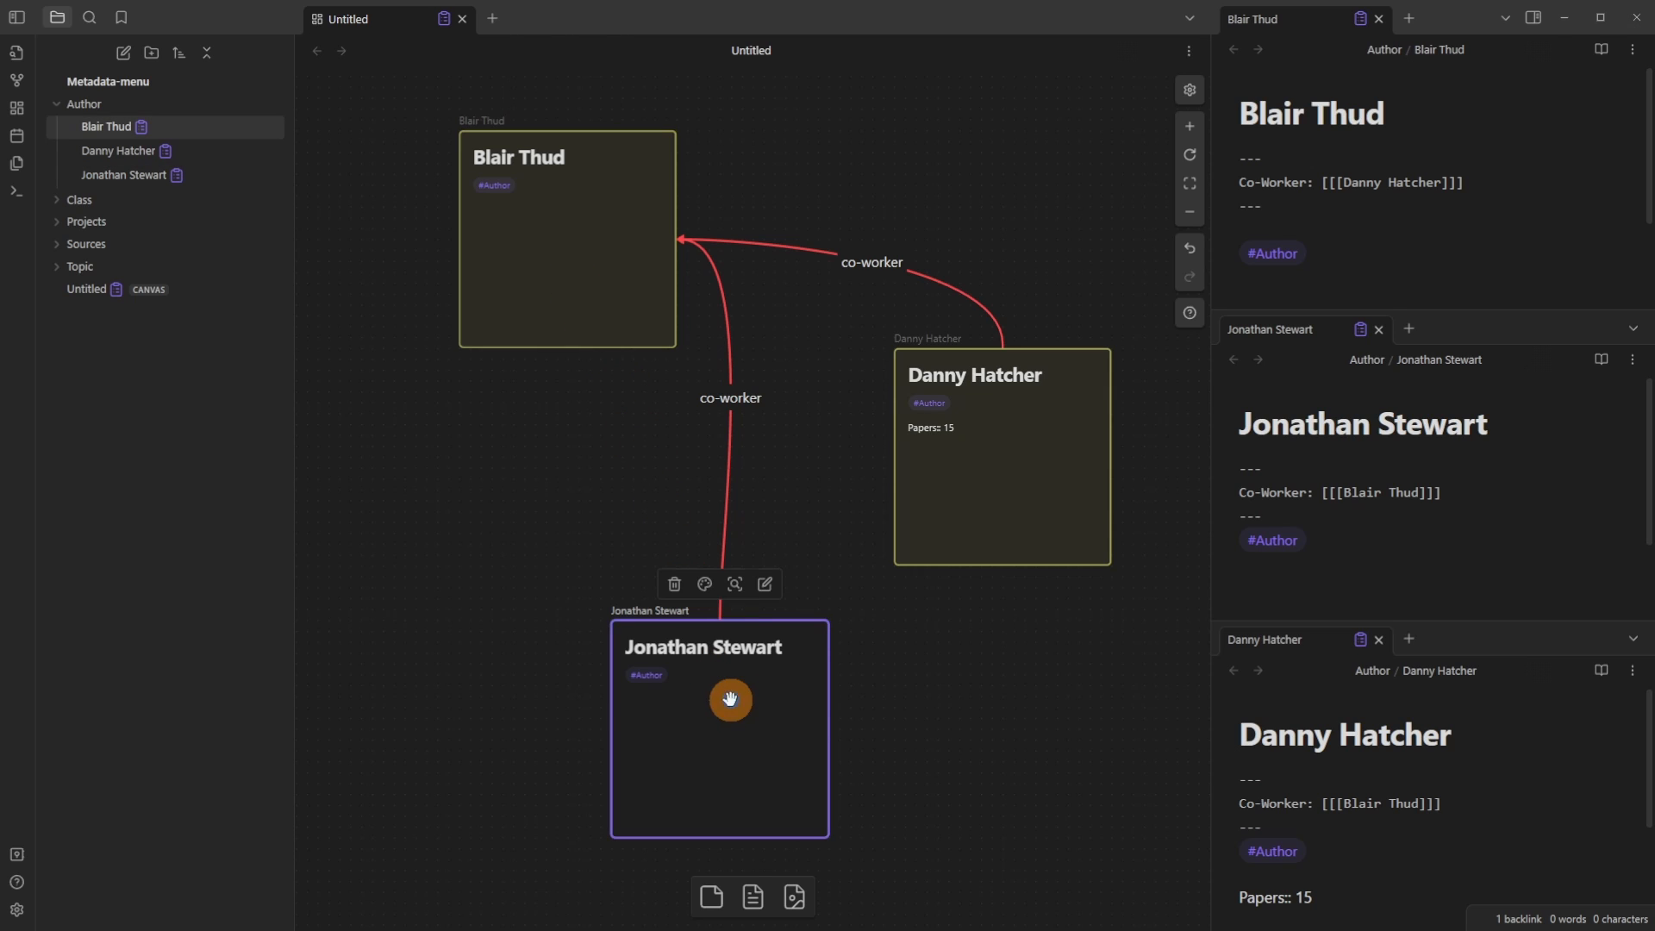
{"action": "left_click", "coordinate": [705, 584]}
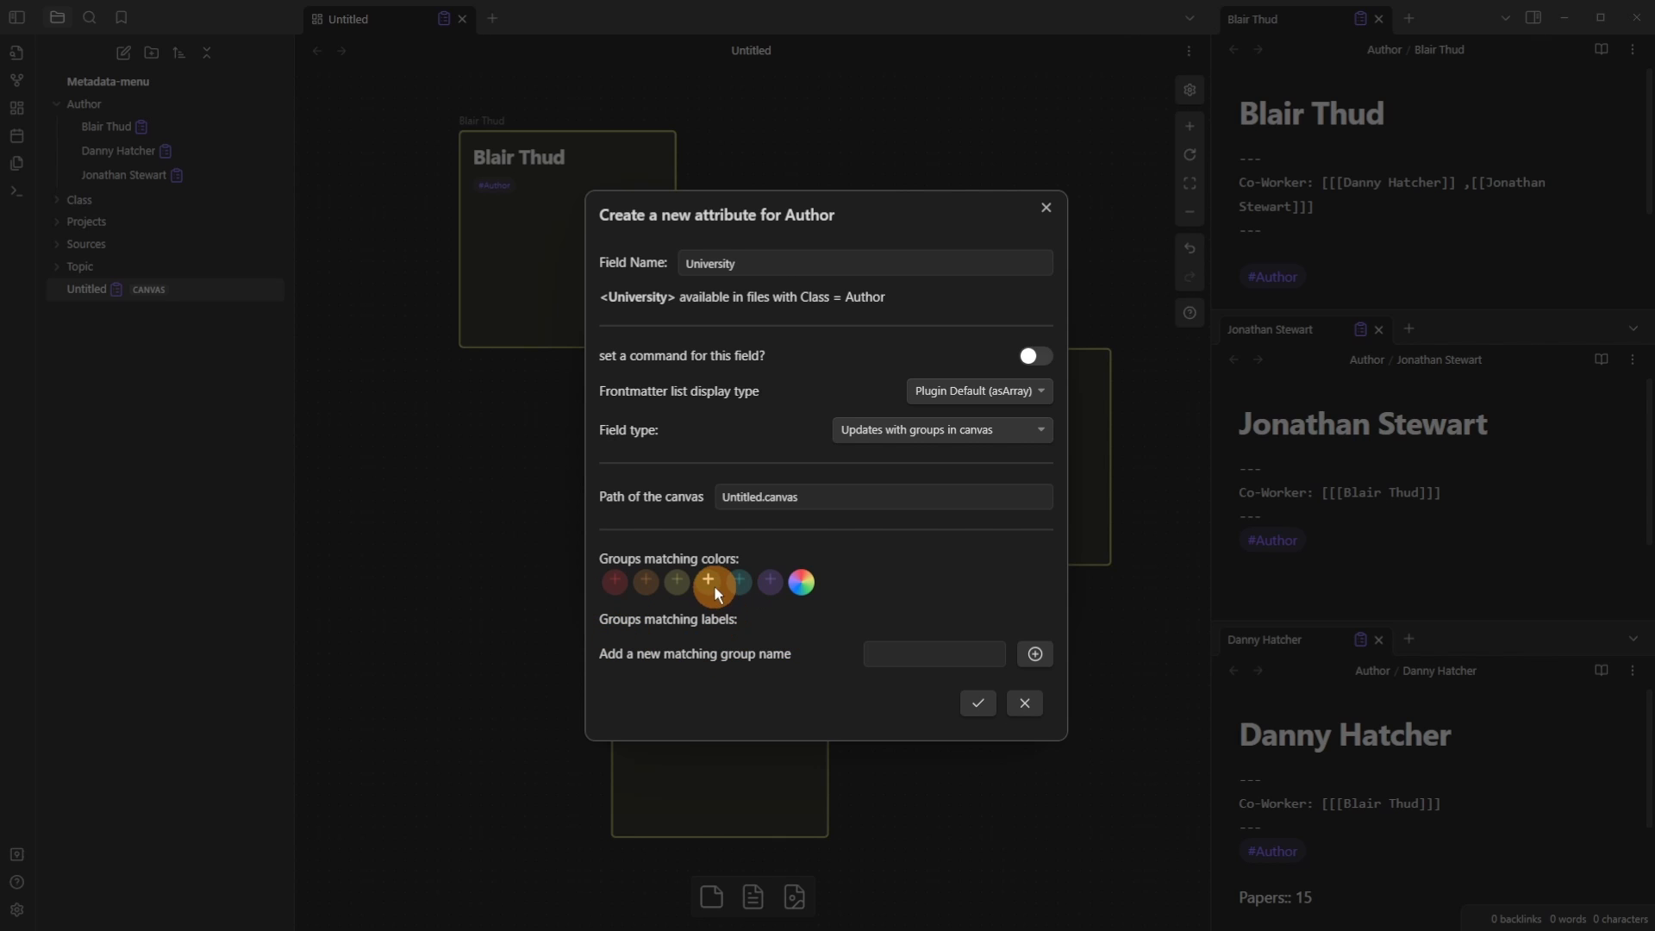
Step: Save Author's University field updating with groups in Untitled.canvas, and create a green group labelled UK around two author cards
{"action": "left_click", "coordinate": [975, 706]}
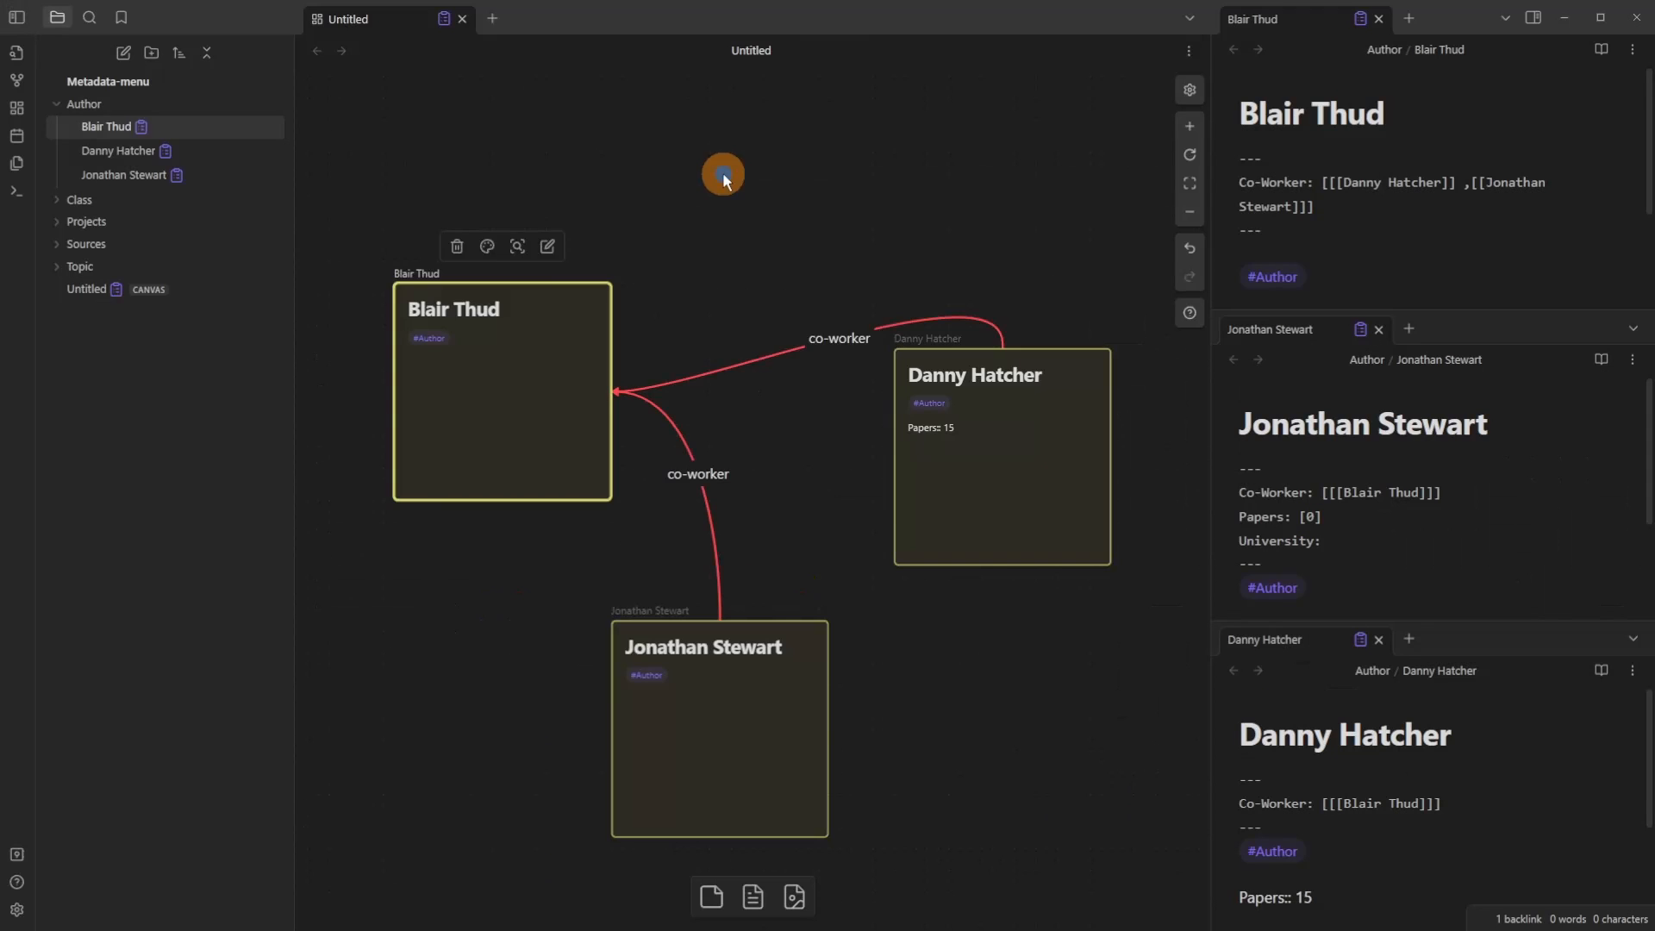
{"action": "right_click", "coordinate": [722, 172]}
{"action": "left_click", "coordinate": [800, 272]}
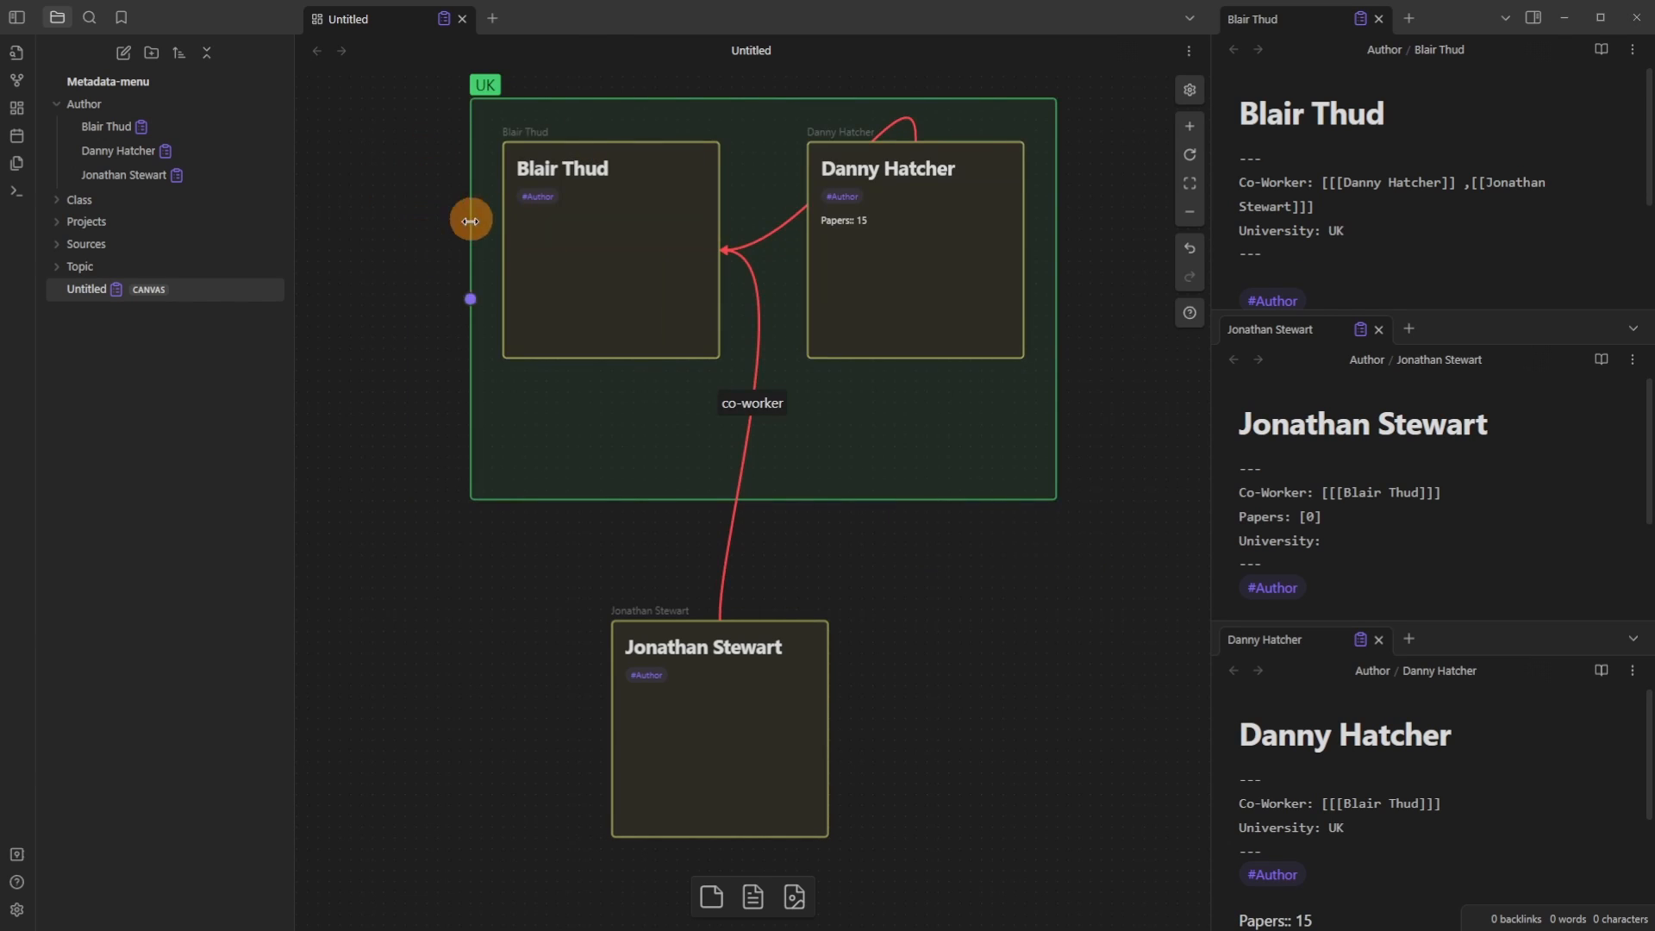
{"action": "left_click", "coordinate": [569, 210]}
{"action": "left_click", "coordinate": [902, 285]}
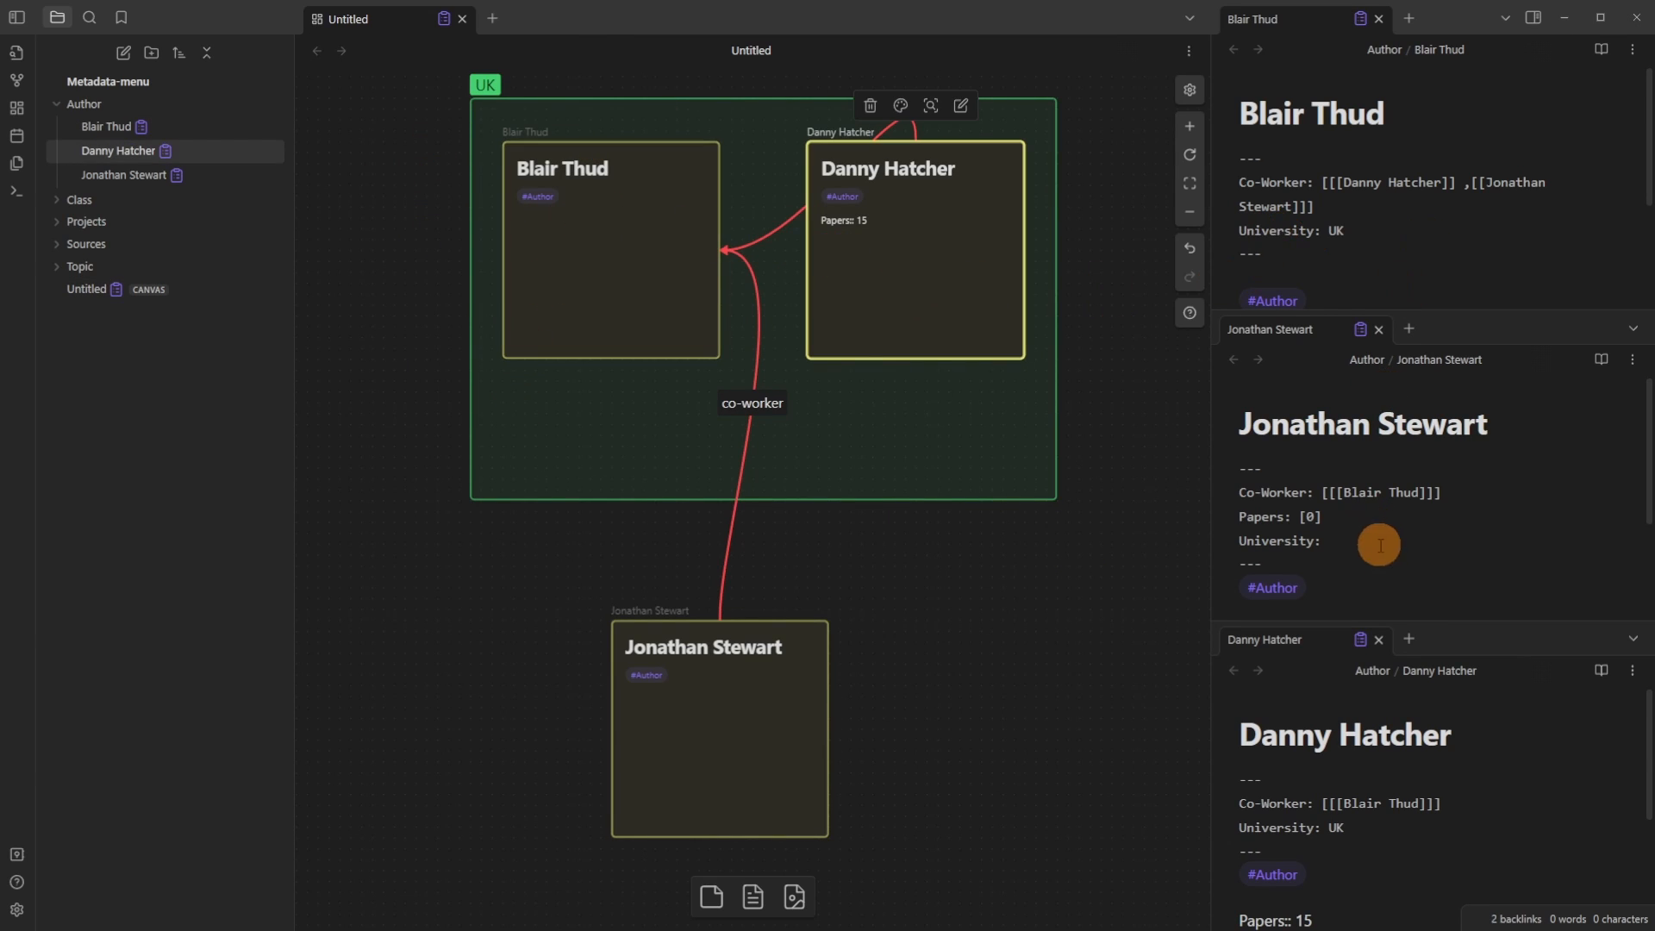
Step: Enclose the lower author card in a group labelled Germany and check that note's University value
{"action": "left_click", "coordinate": [735, 753]}
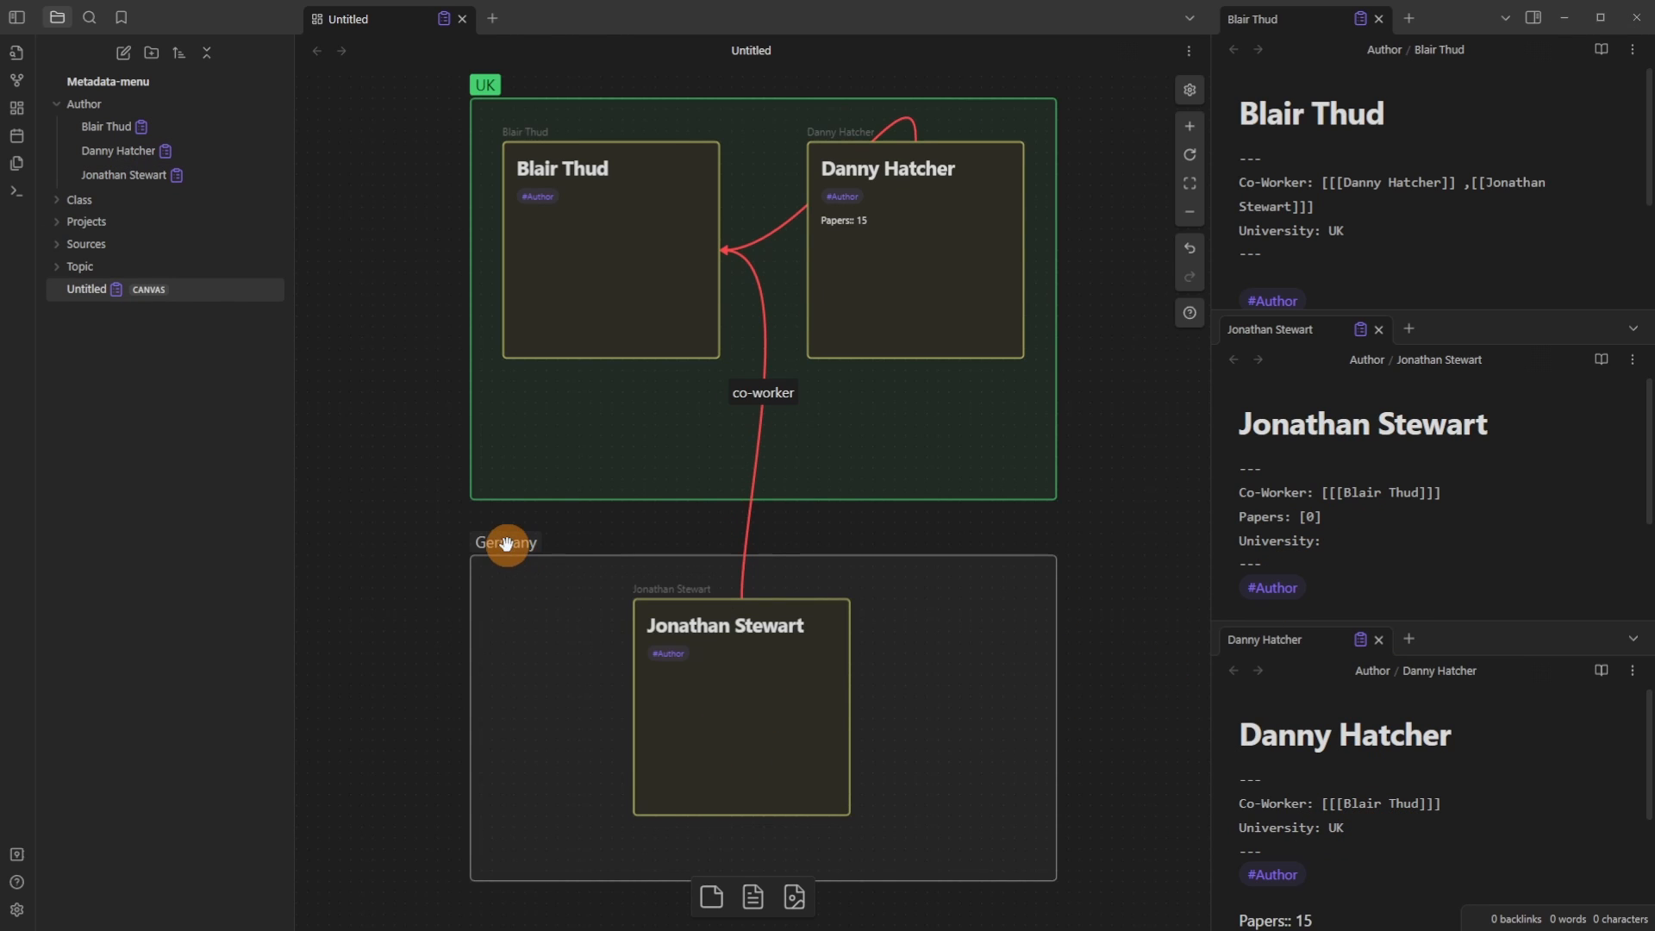
{"action": "left_click", "coordinate": [507, 546]}
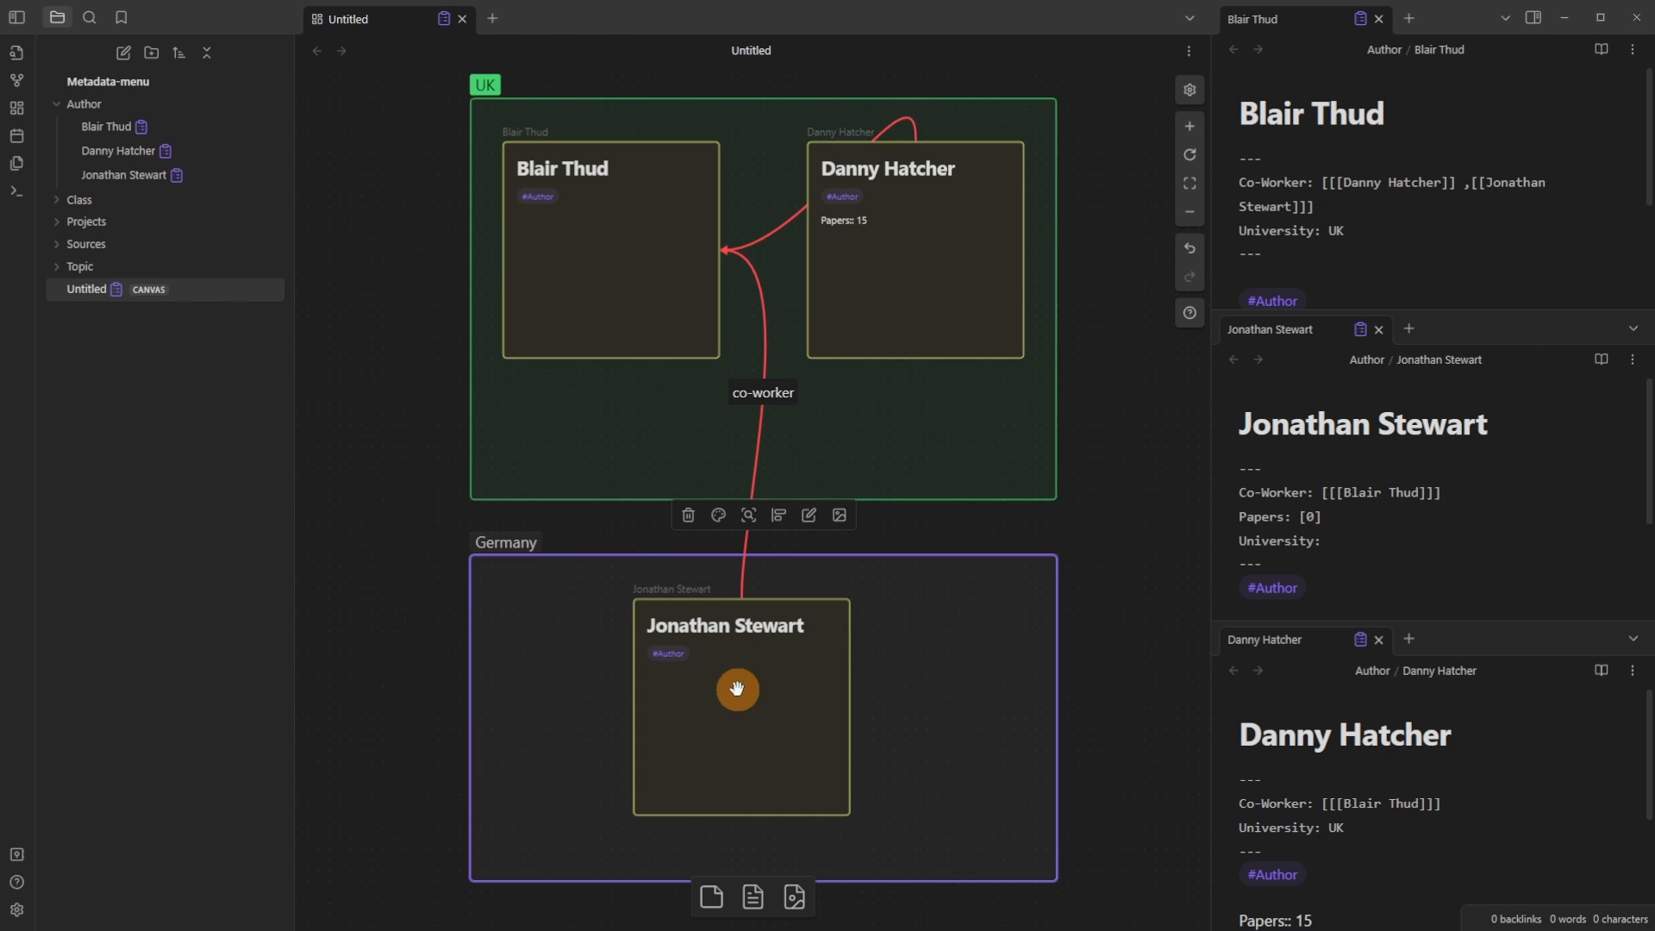
{"action": "left_click", "coordinate": [1332, 542]}
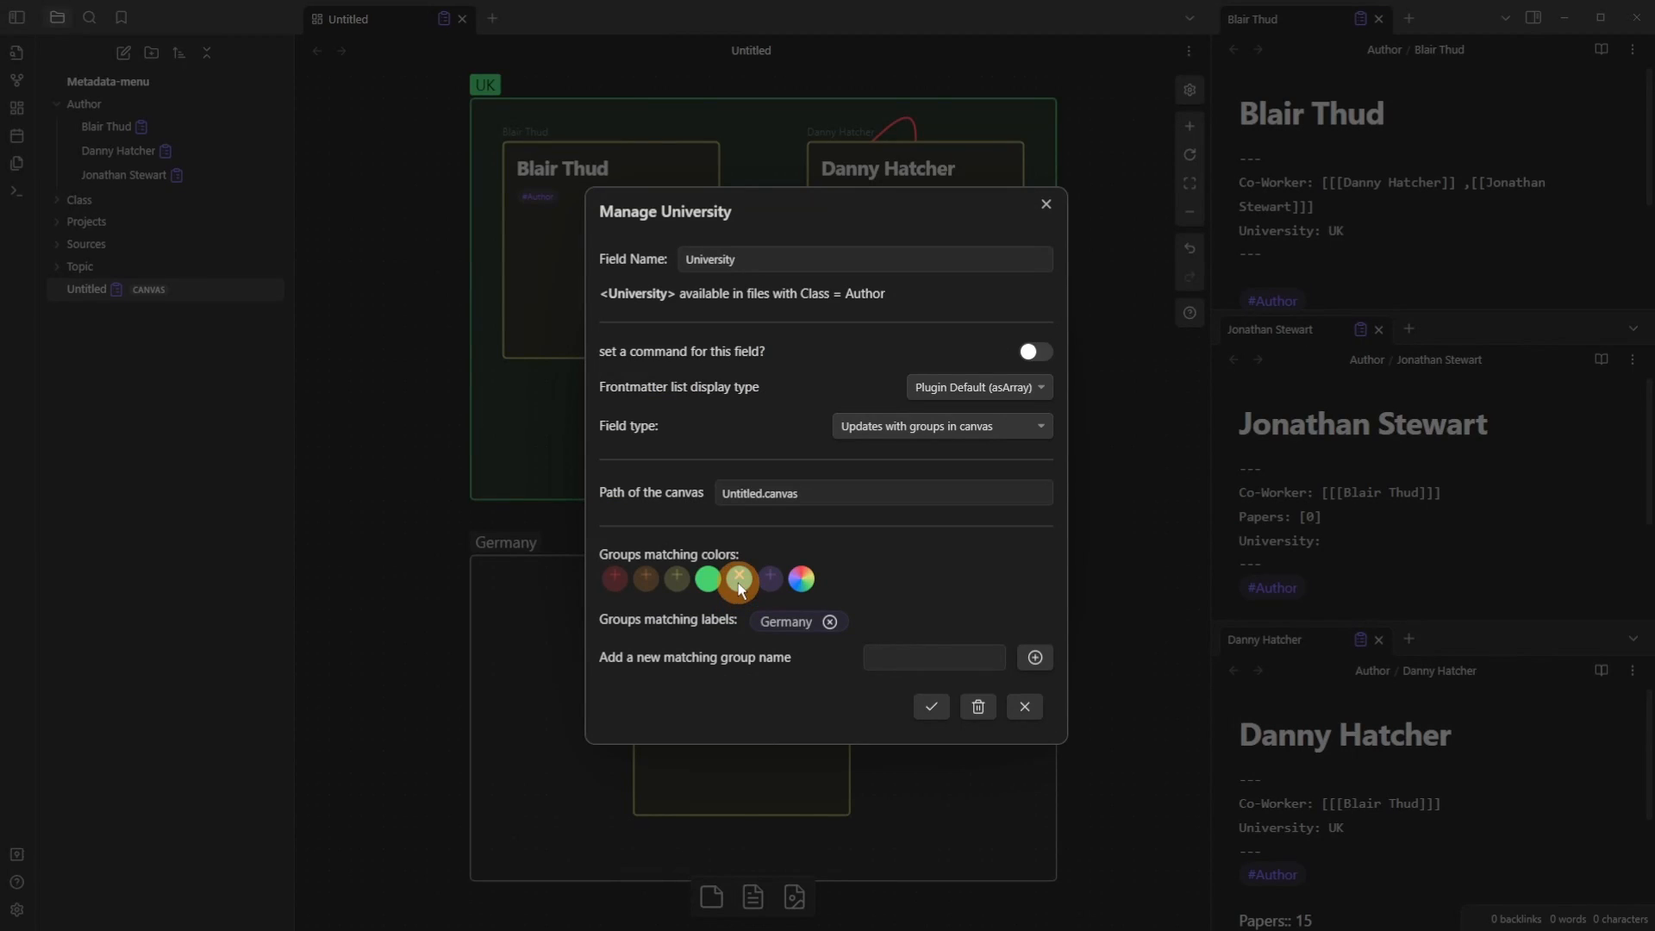
Step: Save cyan and the label Germany as group matches for the University field and check the authors' University values
{"action": "left_click", "coordinate": [932, 706]}
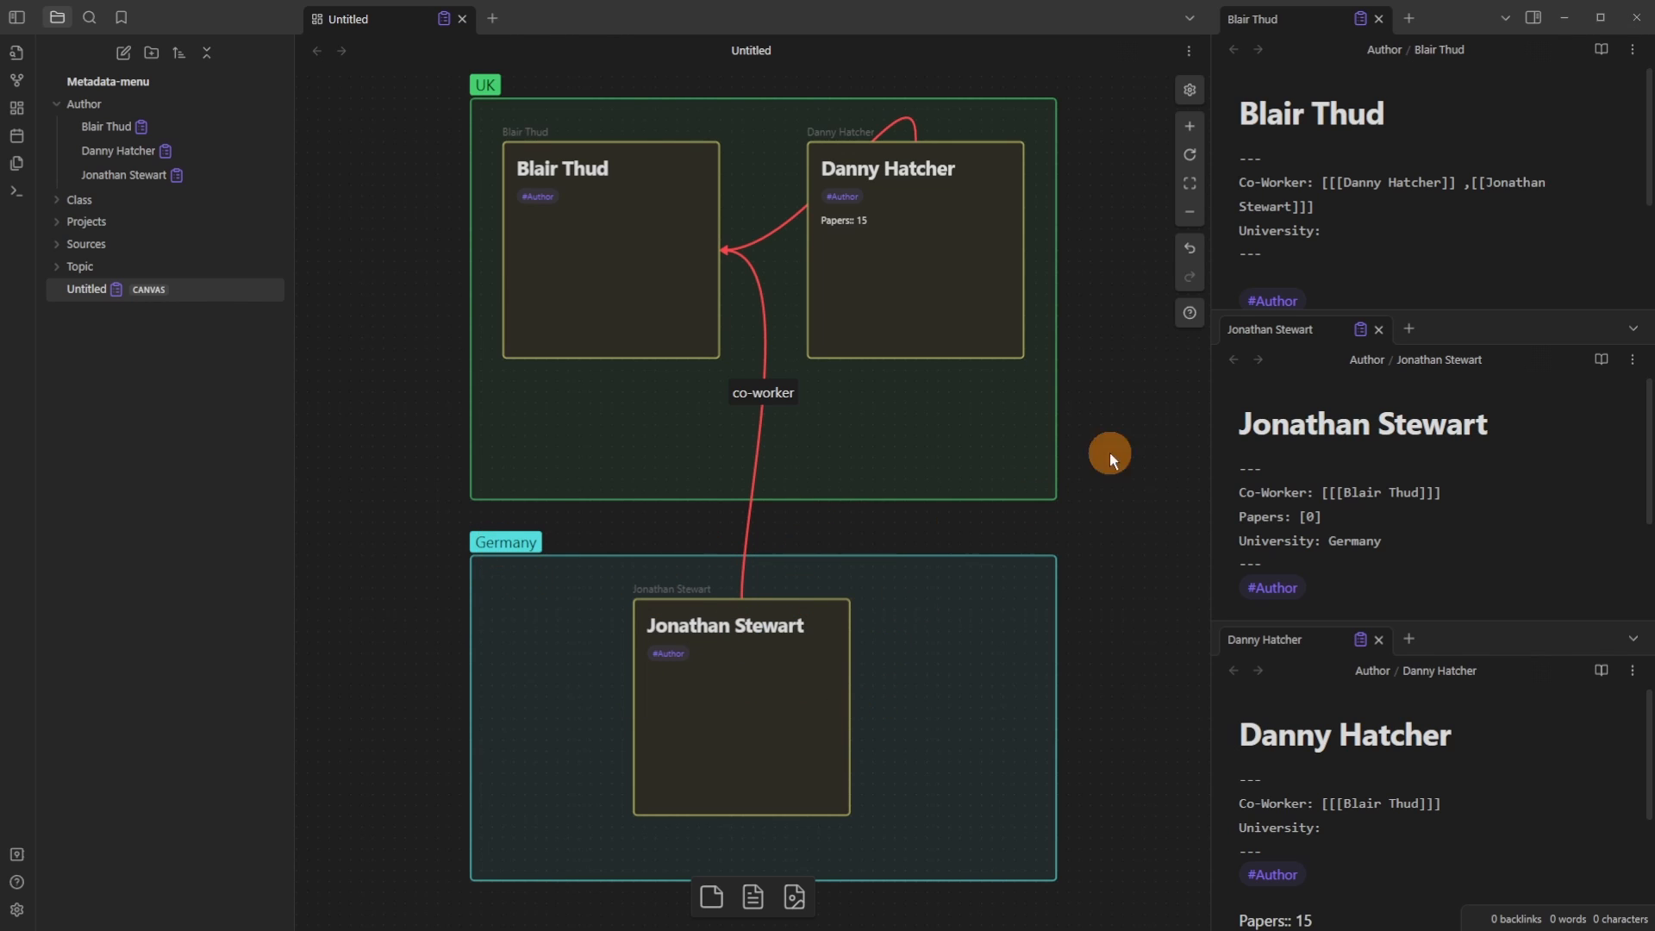
{"action": "left_click", "coordinate": [1340, 224]}
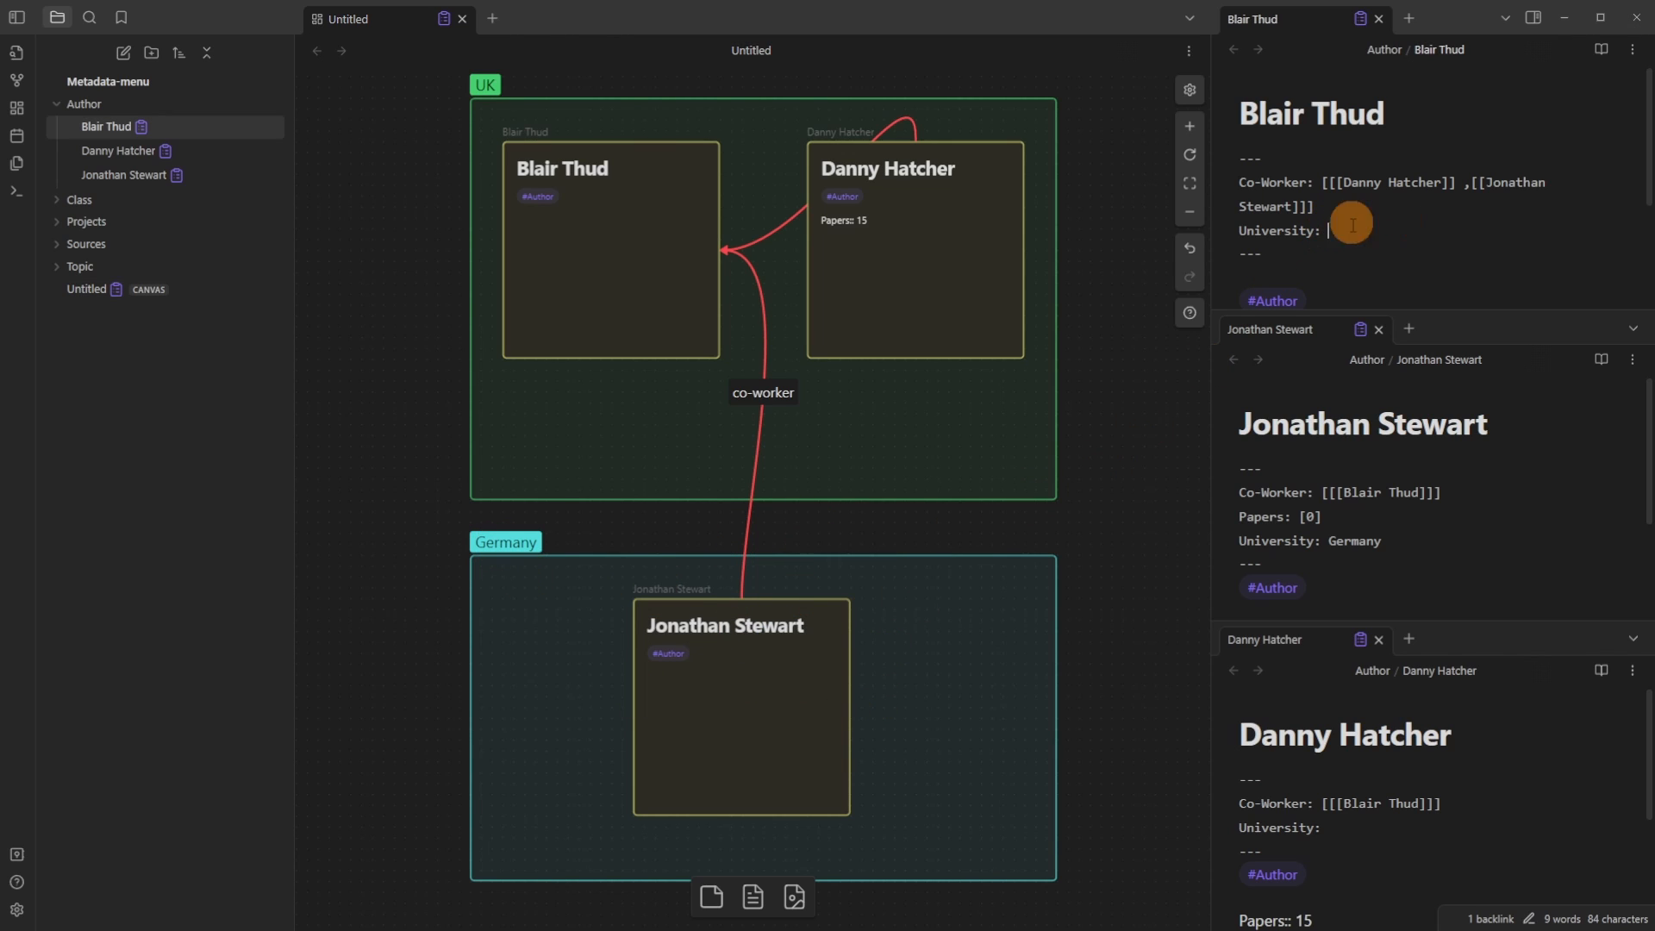
{"action": "left_click", "coordinate": [1369, 833]}
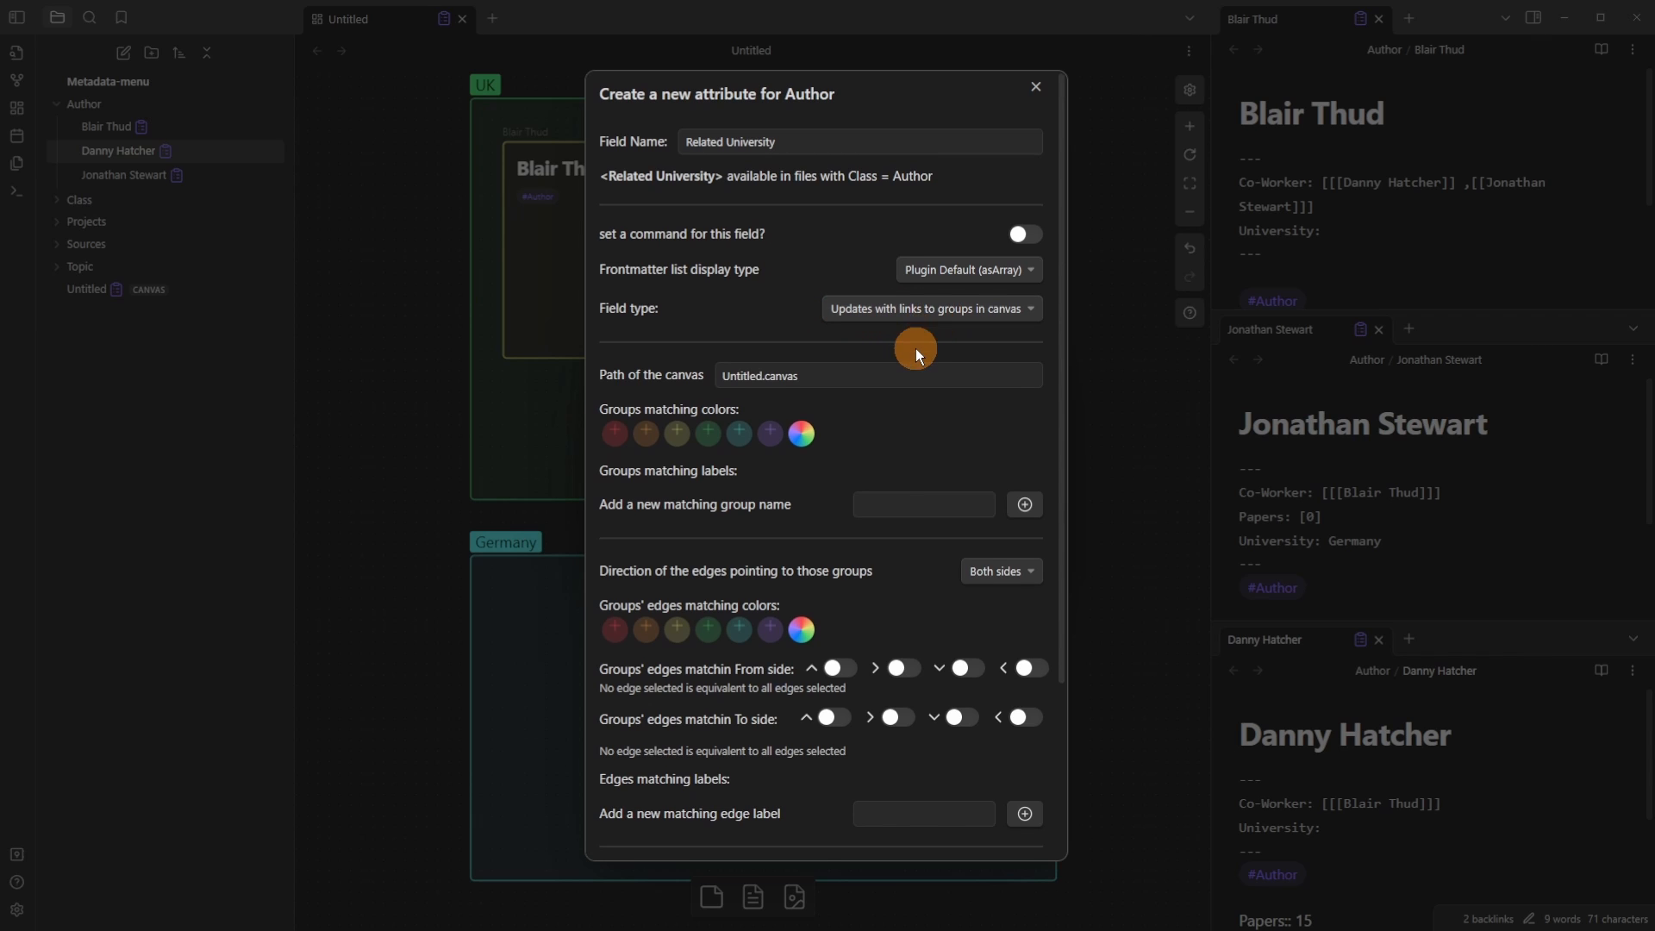
Step: Save a new Author field Related University of type "Updates with links to groups in canvas" using Untitled.canvas
{"action": "scroll", "coordinate": [888, 336], "scroll_direction": "down", "scroll_amount": 1}
{"action": "scroll", "coordinate": [758, 291], "scroll_direction": "down", "scroll_amount": 1}
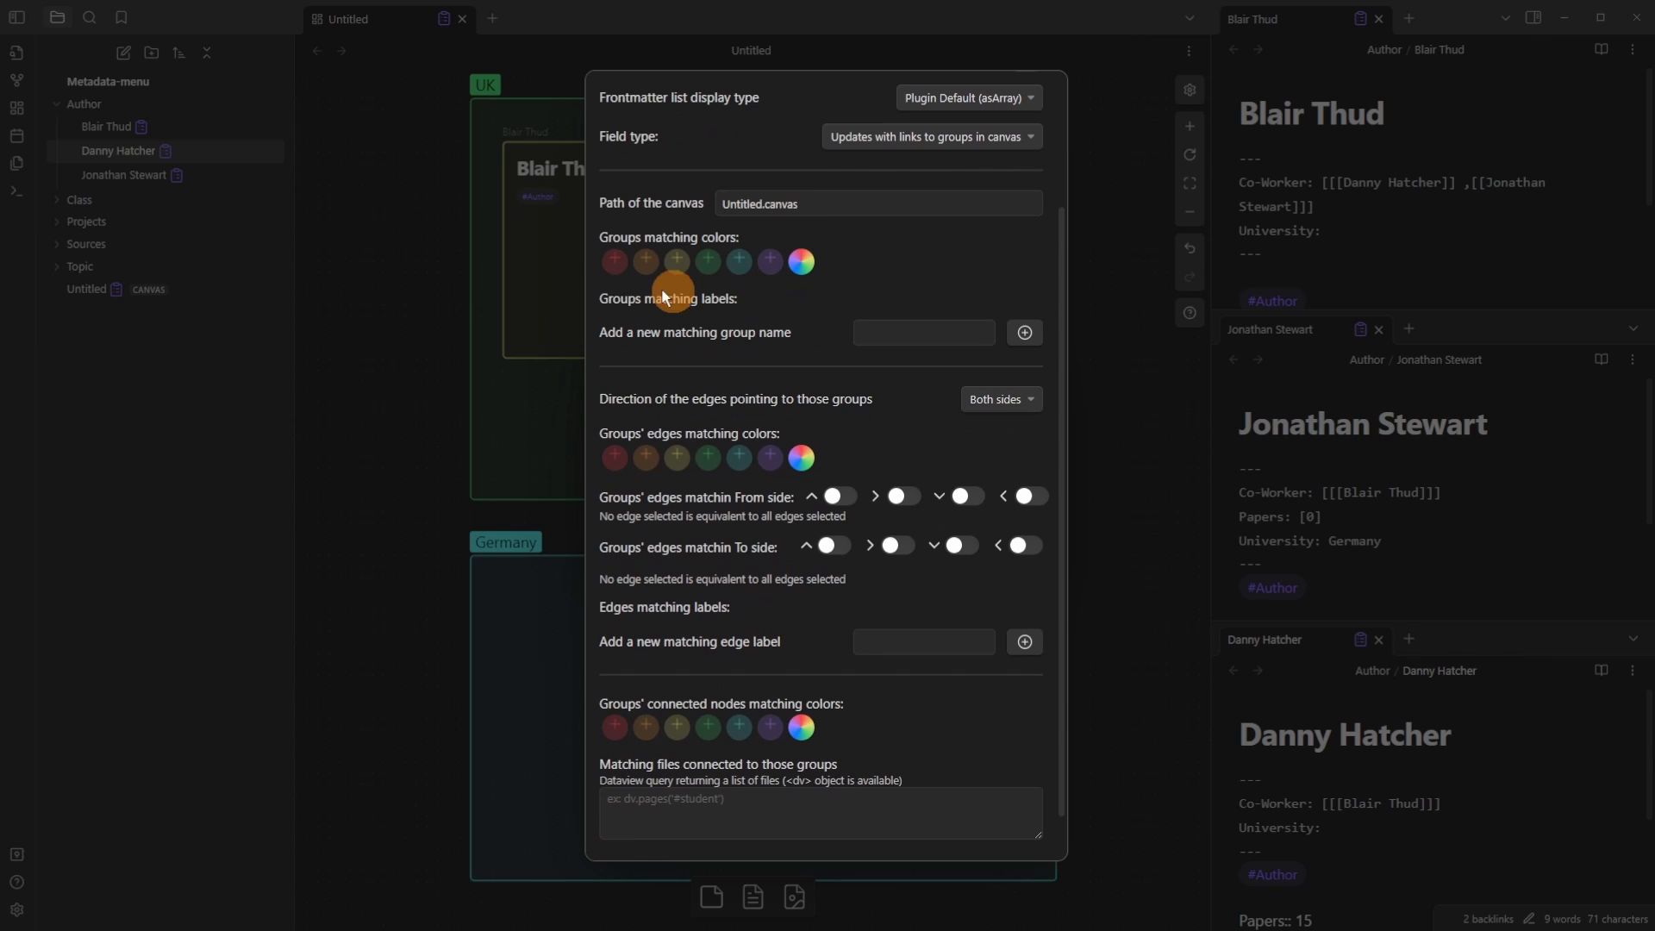
{"action": "scroll", "coordinate": [780, 505], "scroll_direction": "down", "scroll_amount": 1}
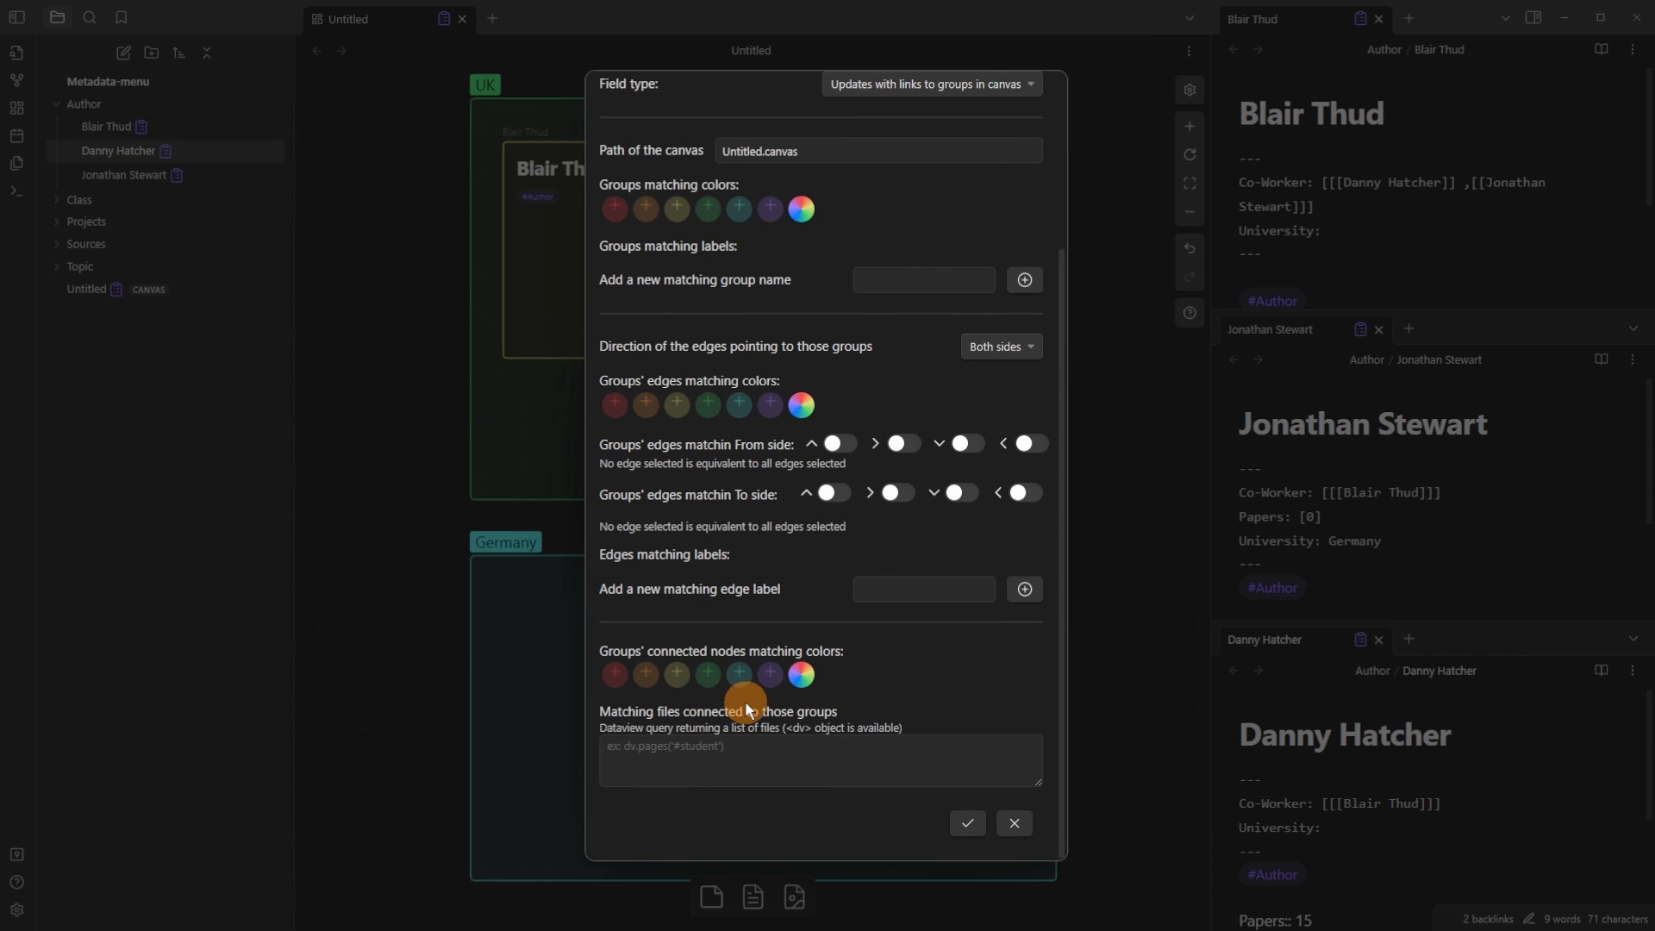
{"action": "left_click", "coordinate": [969, 826]}
Step: Connect the bottom of the UK group to the right side of the Germany author card and check the Related University values
{"action": "left_click_drag", "start_coordinate": [766, 497], "coordinate": [846, 863]}
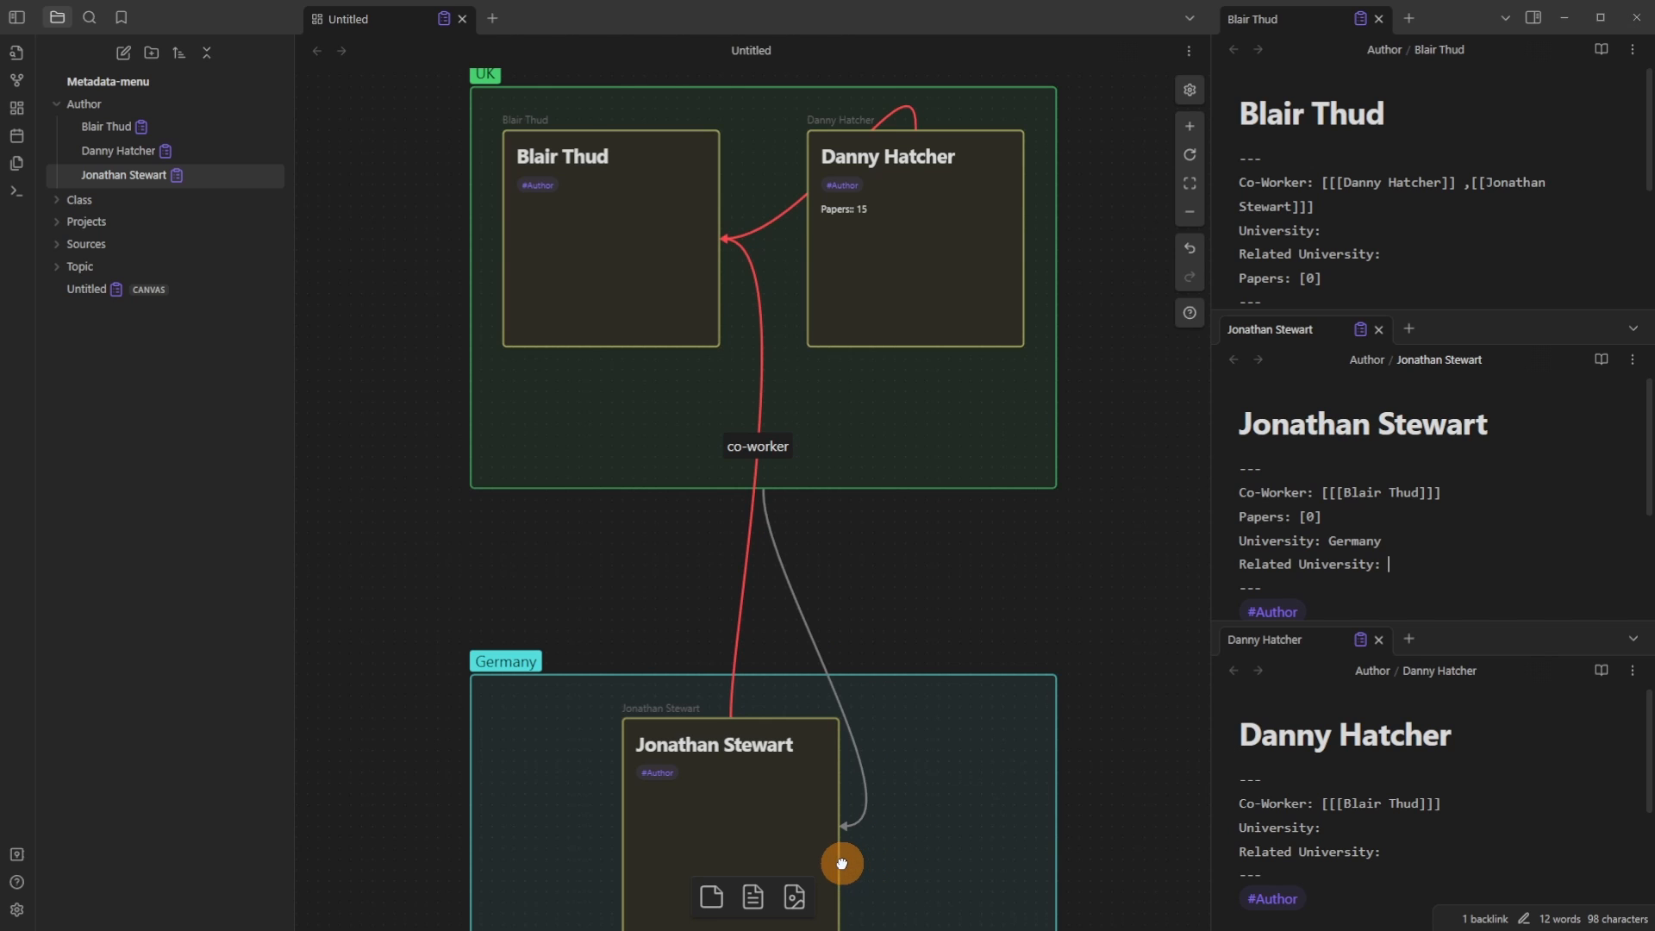
{"action": "scroll", "coordinate": [939, 561], "scroll_direction": "down", "scroll_amount": 3}
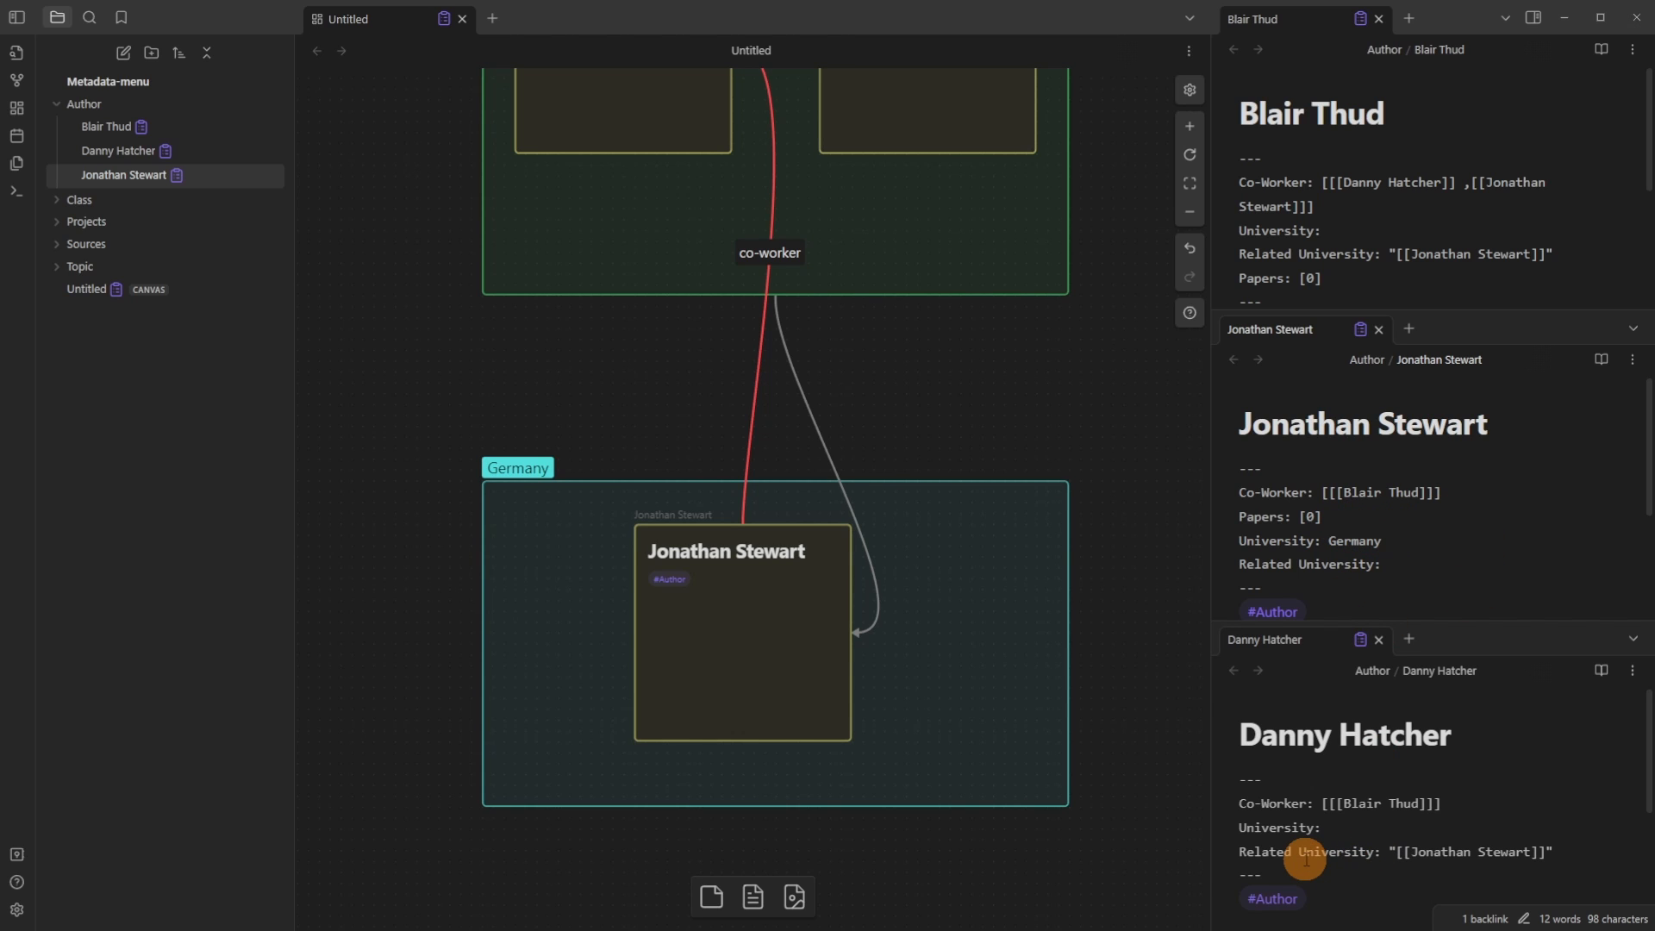
{"action": "left_click", "coordinate": [1435, 853]}
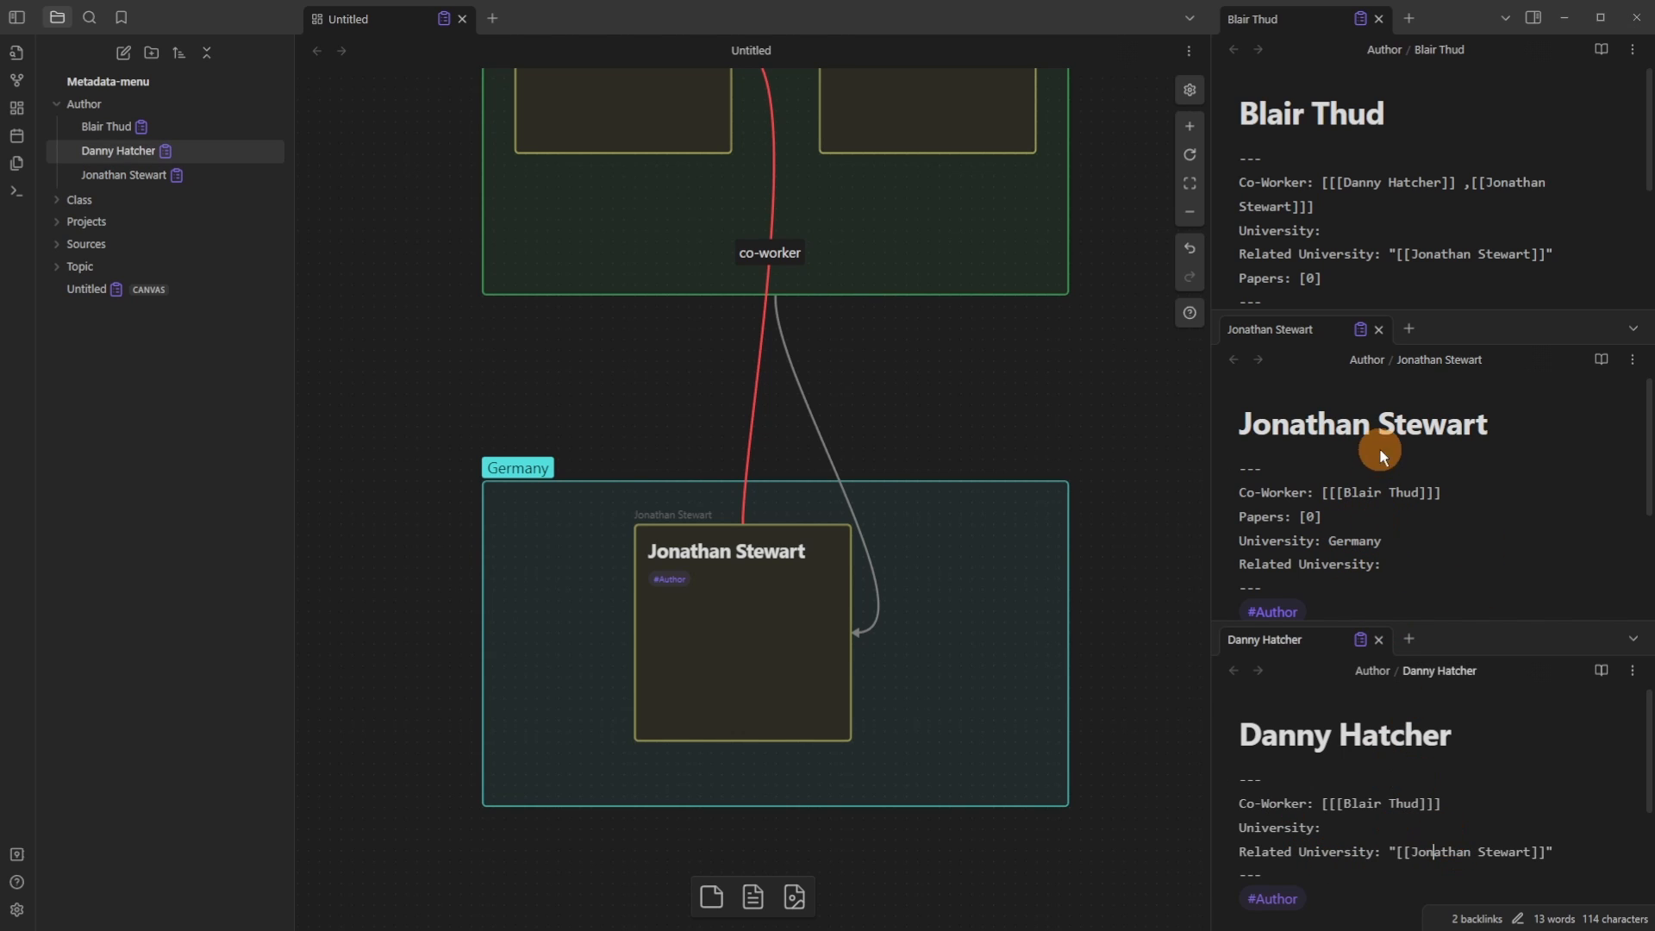
{"action": "left_click", "coordinate": [1389, 226]}
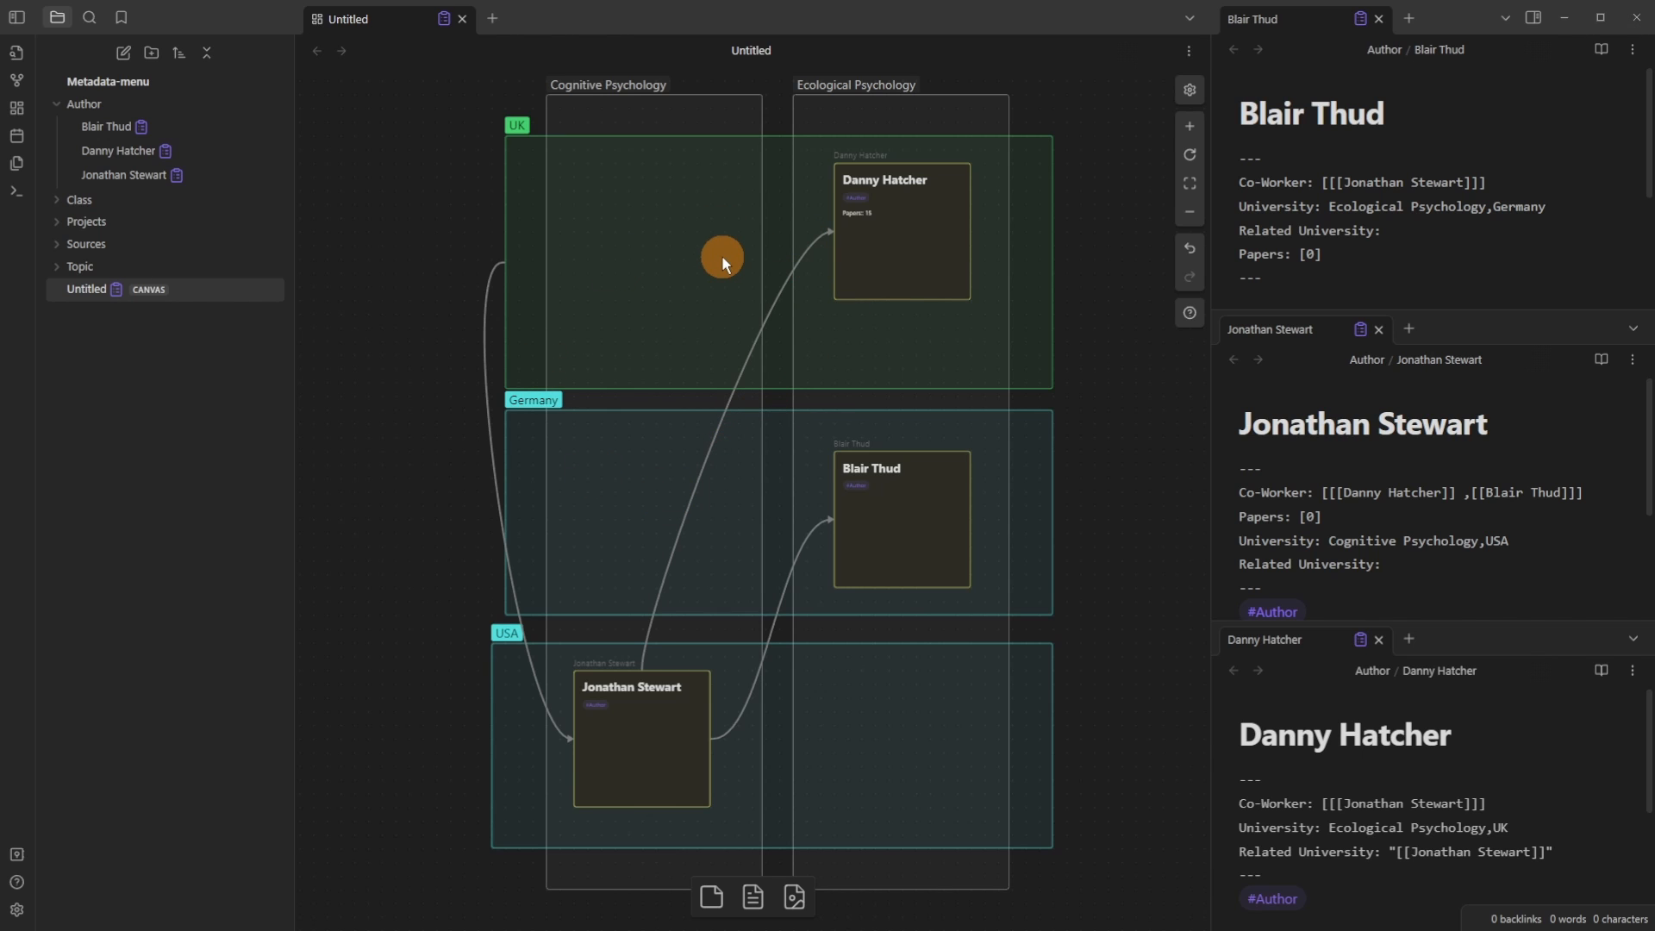
Step: Examine the overlapping canvas groups Cognitive Psychology, Ecological Psychology, UK, Germany and USA
{"action": "mouse_move", "coordinate": [865, 418]}
{"action": "left_mouse_down"}
{"action": "mouse_move", "coordinate": [965, 451]}
{"action": "mouse_move", "coordinate": [827, 491]}
{"action": "mouse_move", "coordinate": [899, 440]}
{"action": "mouse_move", "coordinate": [879, 444]}
{"action": "left_mouse_up"}
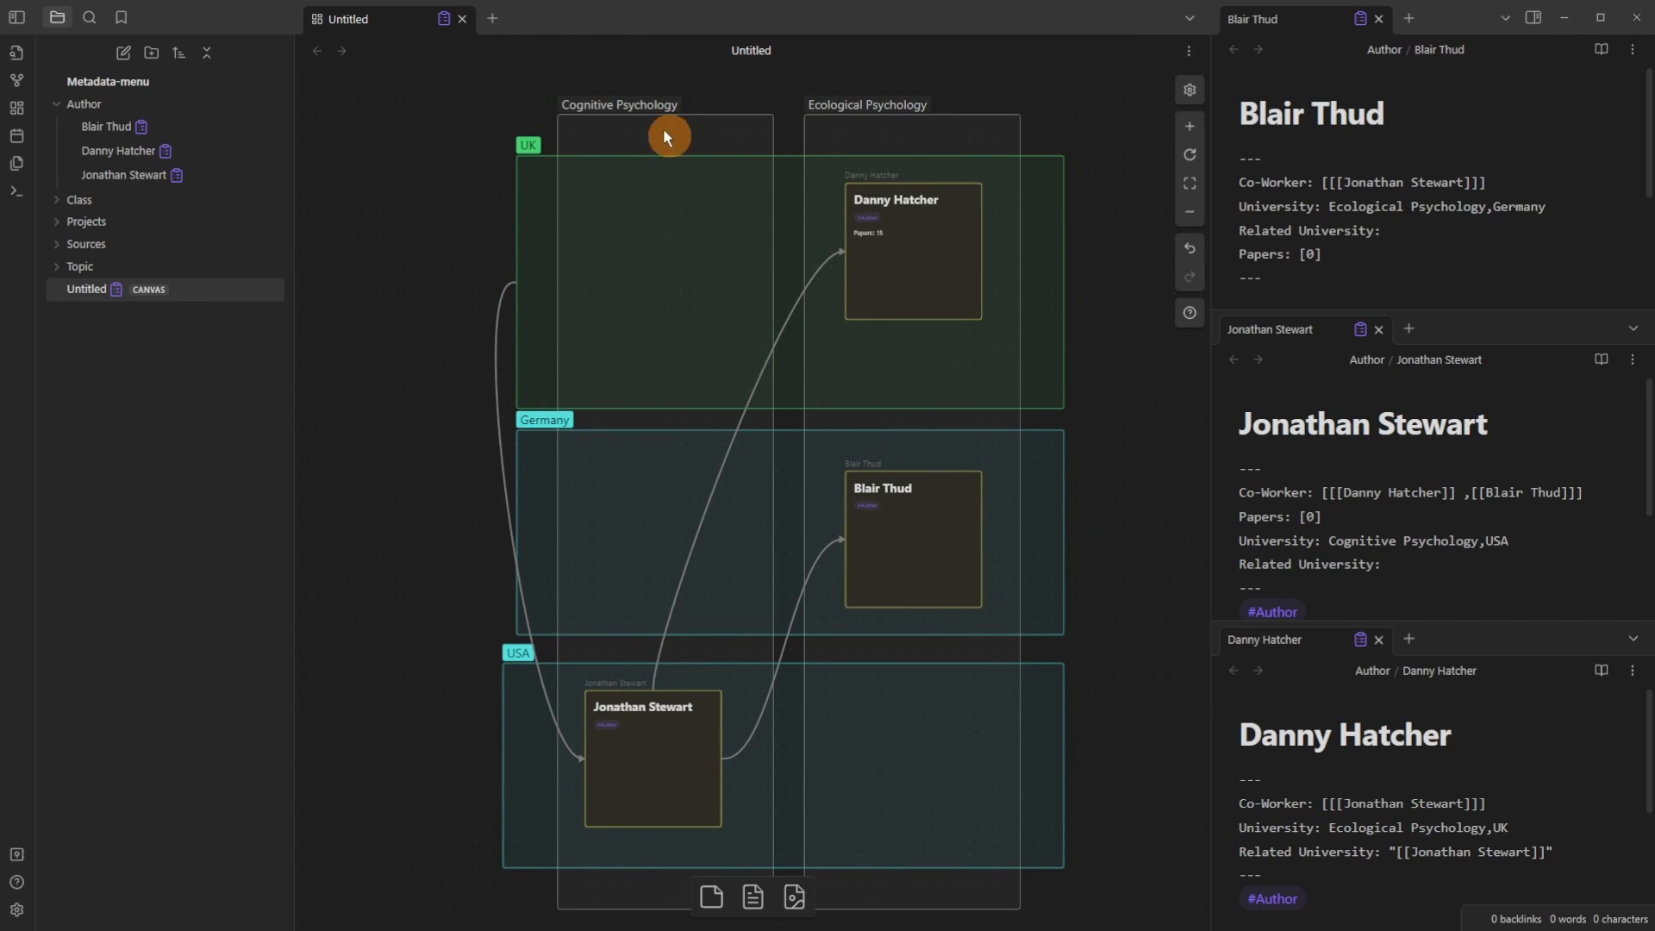
{"action": "left_click", "coordinate": [607, 108]}
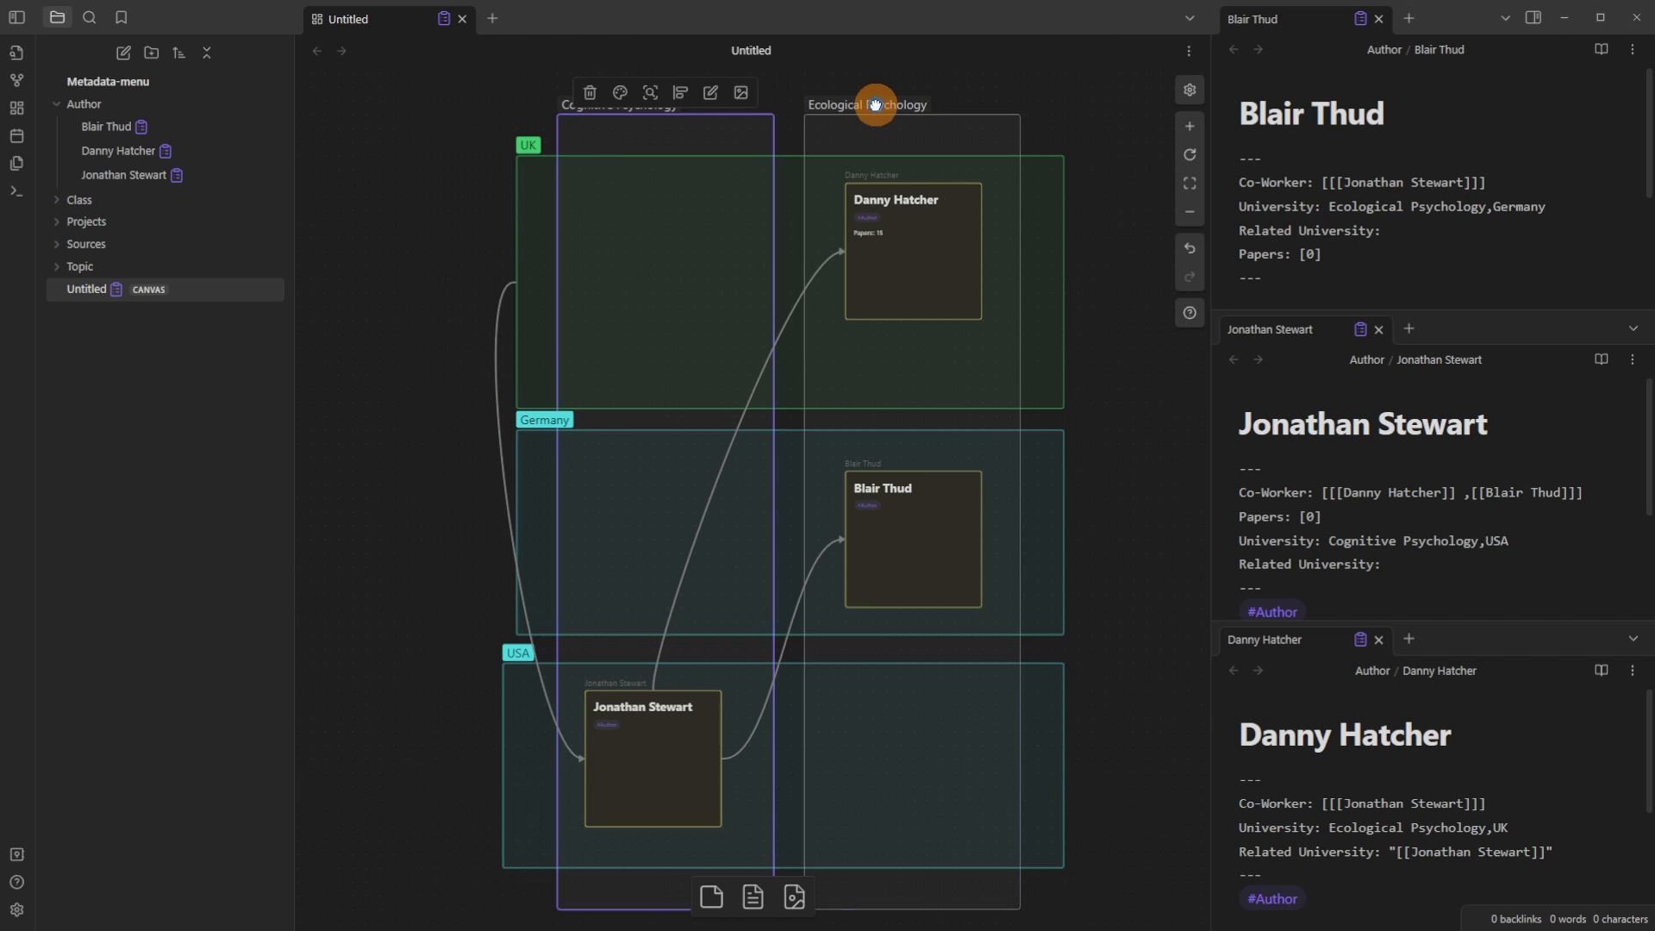
{"action": "left_click", "coordinate": [875, 104]}
{"action": "left_click", "coordinate": [726, 122]}
{"action": "left_click", "coordinate": [536, 142]}
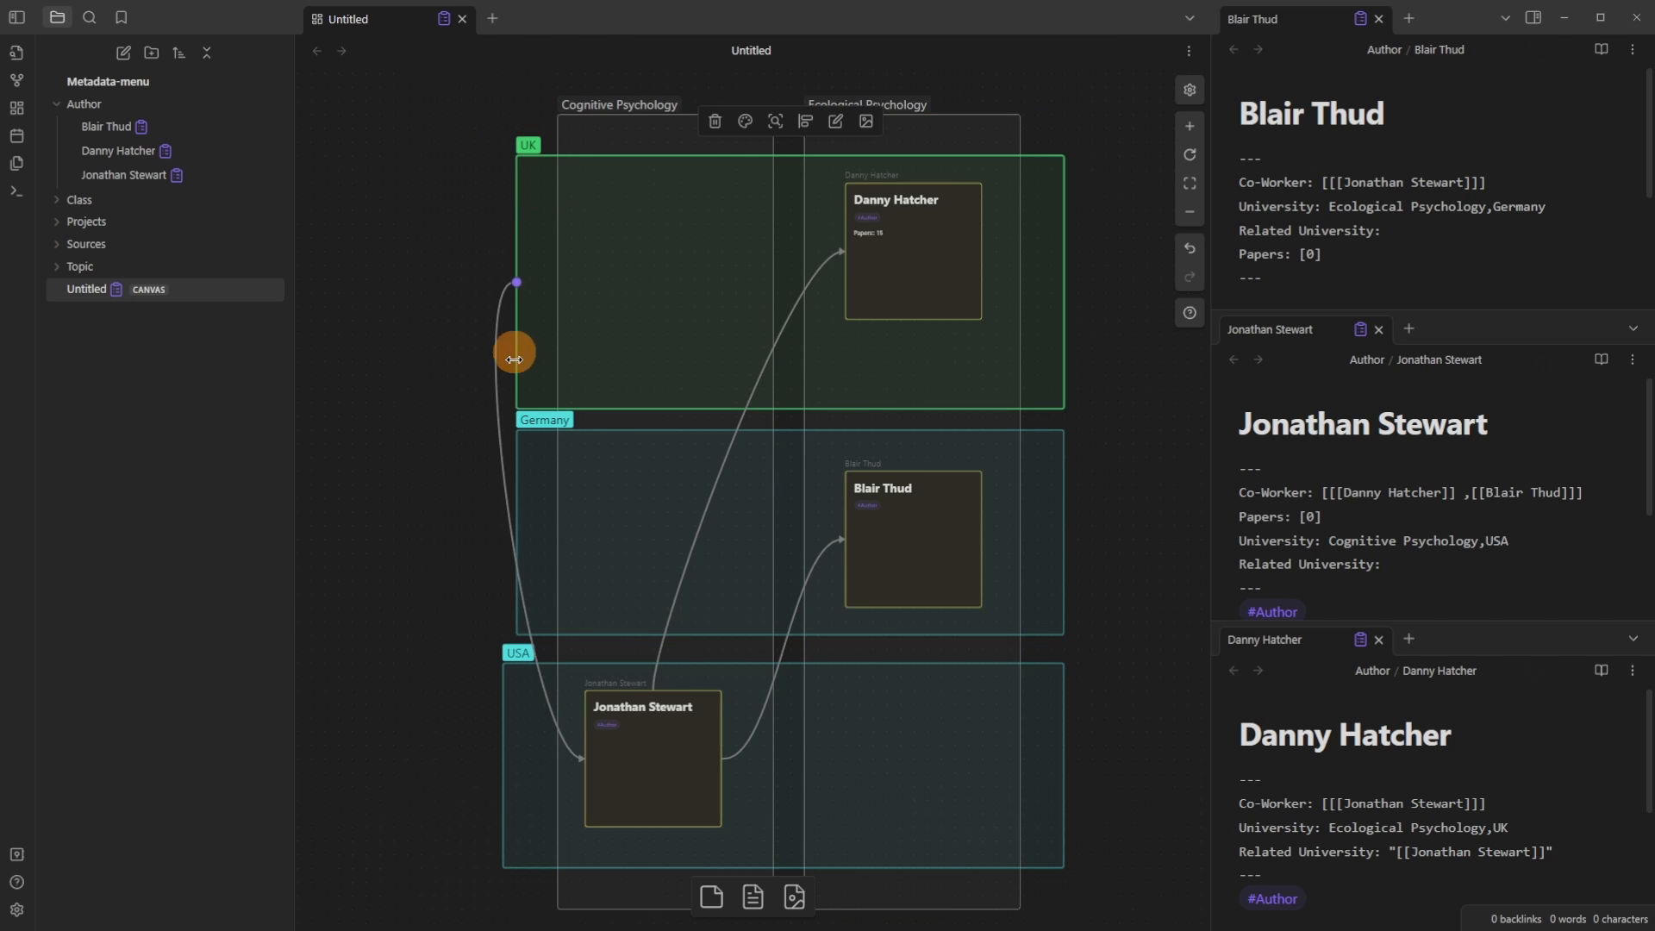
{"action": "left_click", "coordinate": [539, 419]}
{"action": "left_click", "coordinate": [520, 649]}
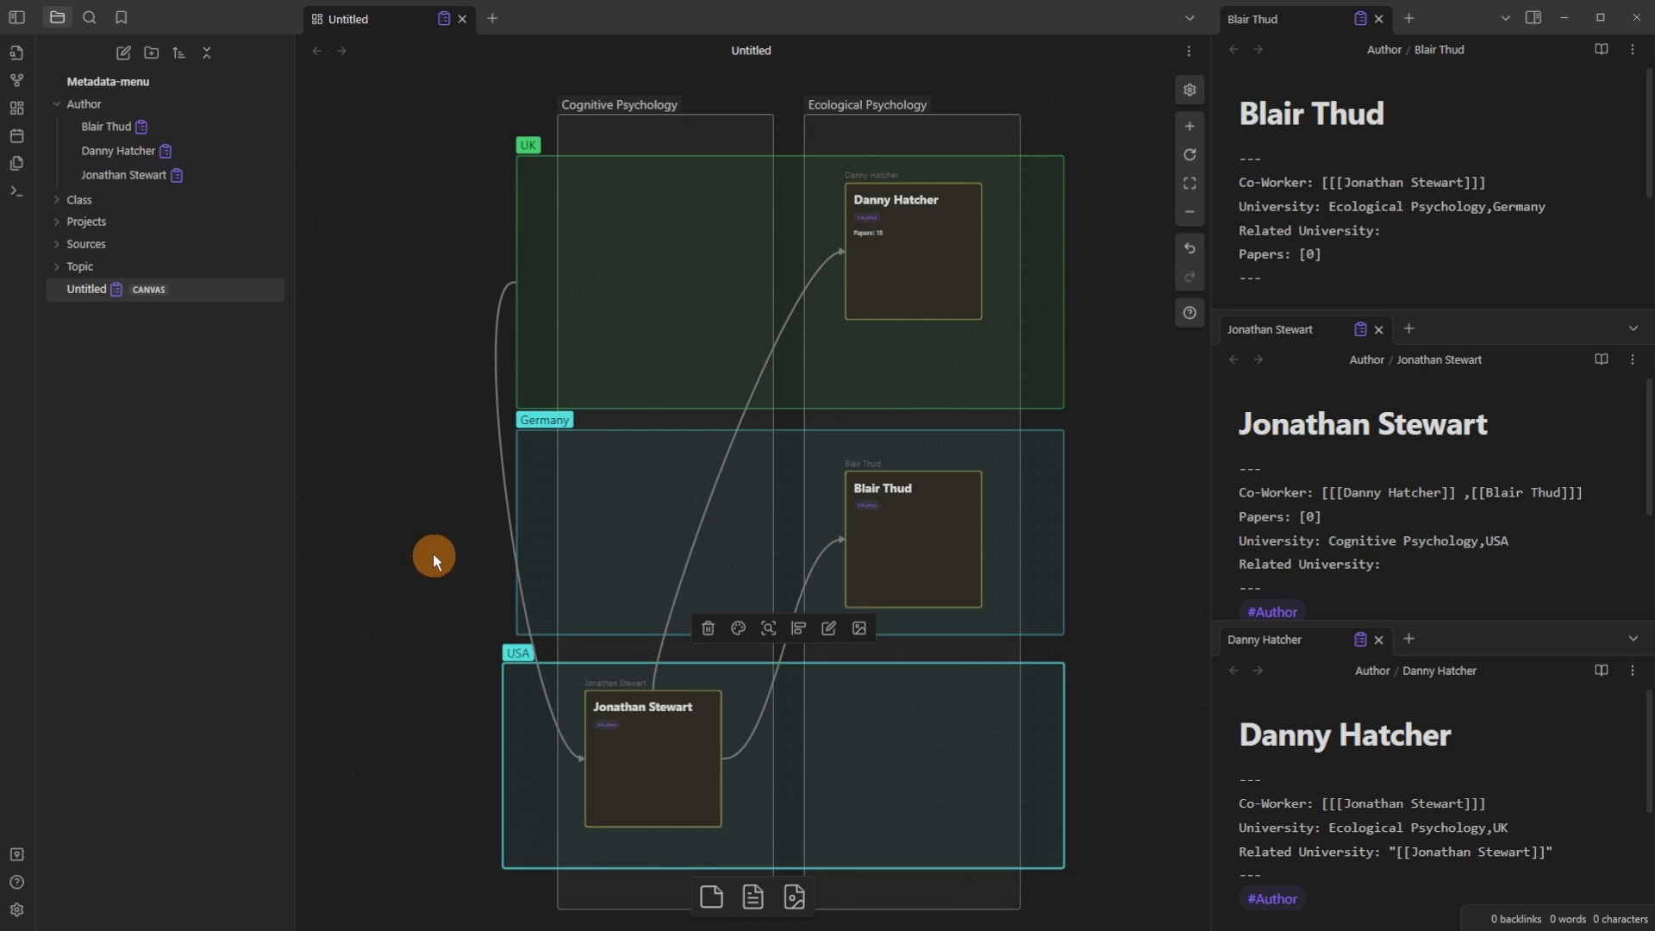
Step: Select the author card in the USA group and review that note's Co-Worker, Papers, University and Related University values
{"action": "left_click", "coordinate": [660, 764]}
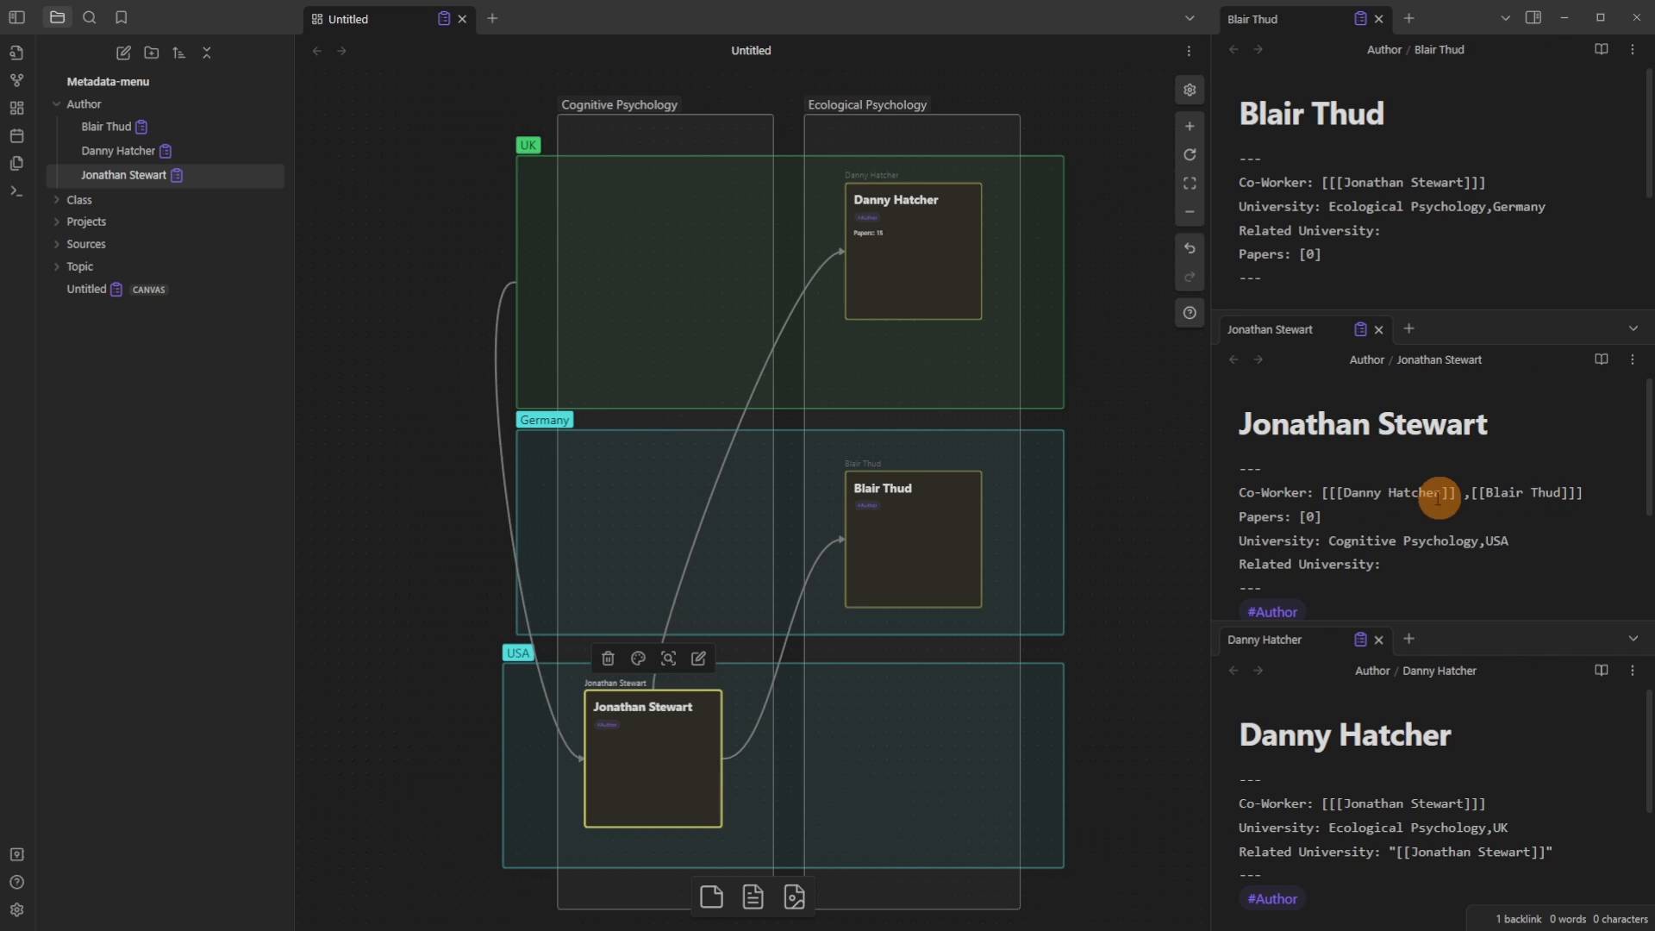
{"action": "left_click", "coordinate": [1331, 521]}
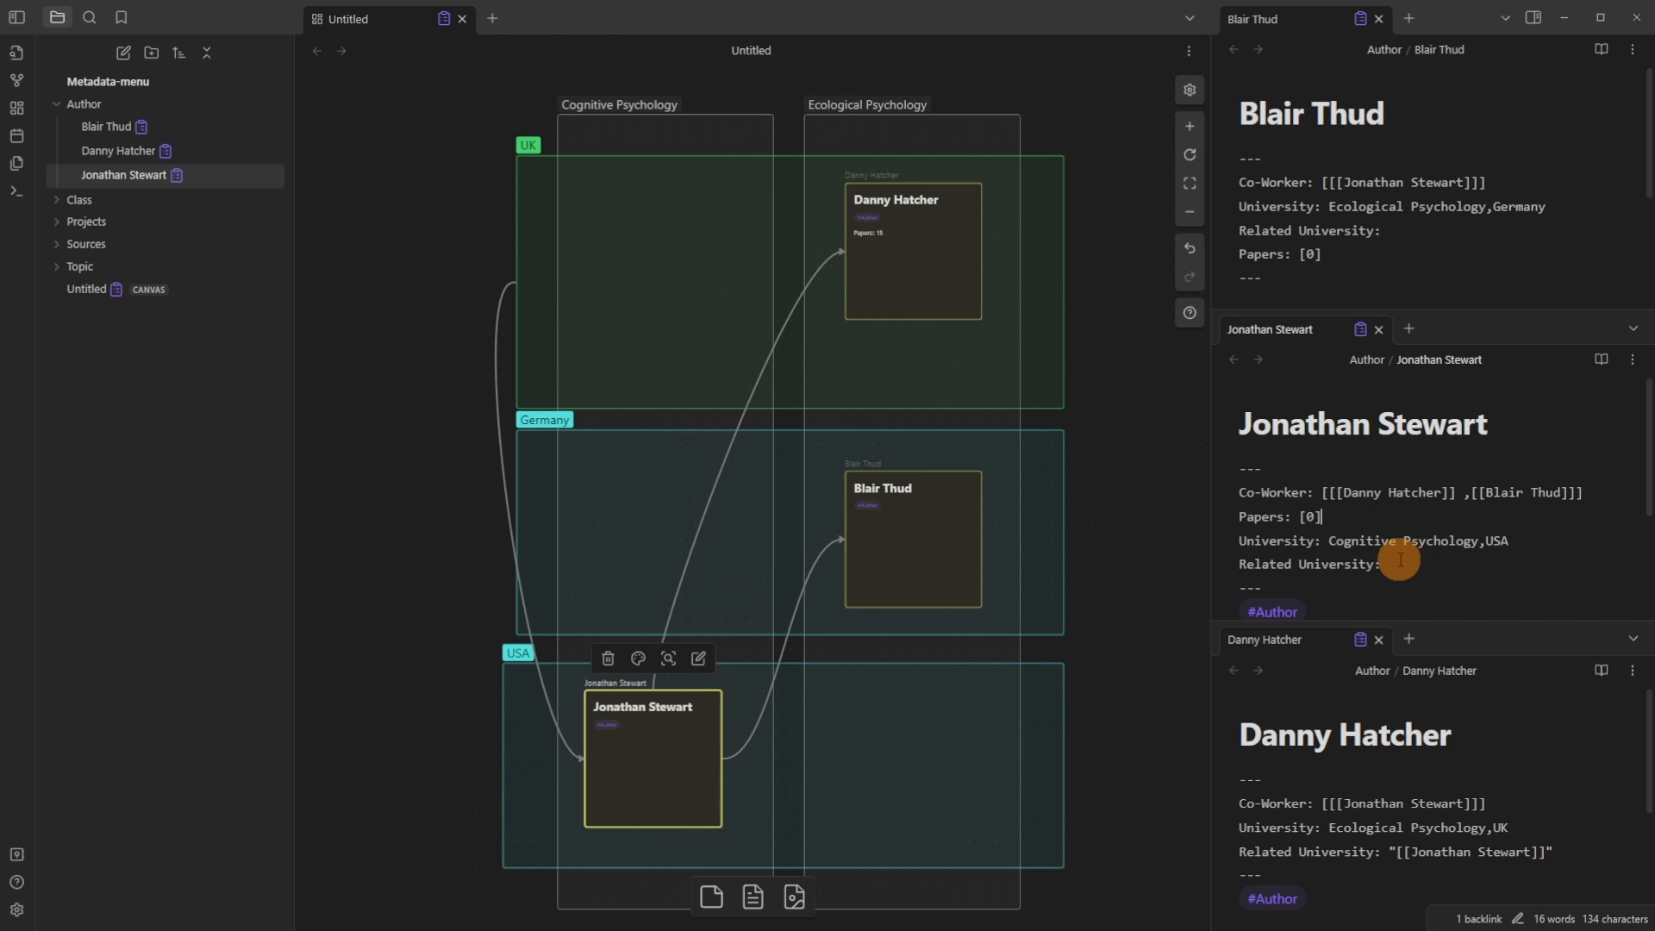
{"action": "scroll", "coordinate": [1374, 551], "scroll_direction": "down", "scroll_amount": 2}
{"action": "scroll", "coordinate": [1372, 512], "scroll_direction": "up", "scroll_amount": 2}
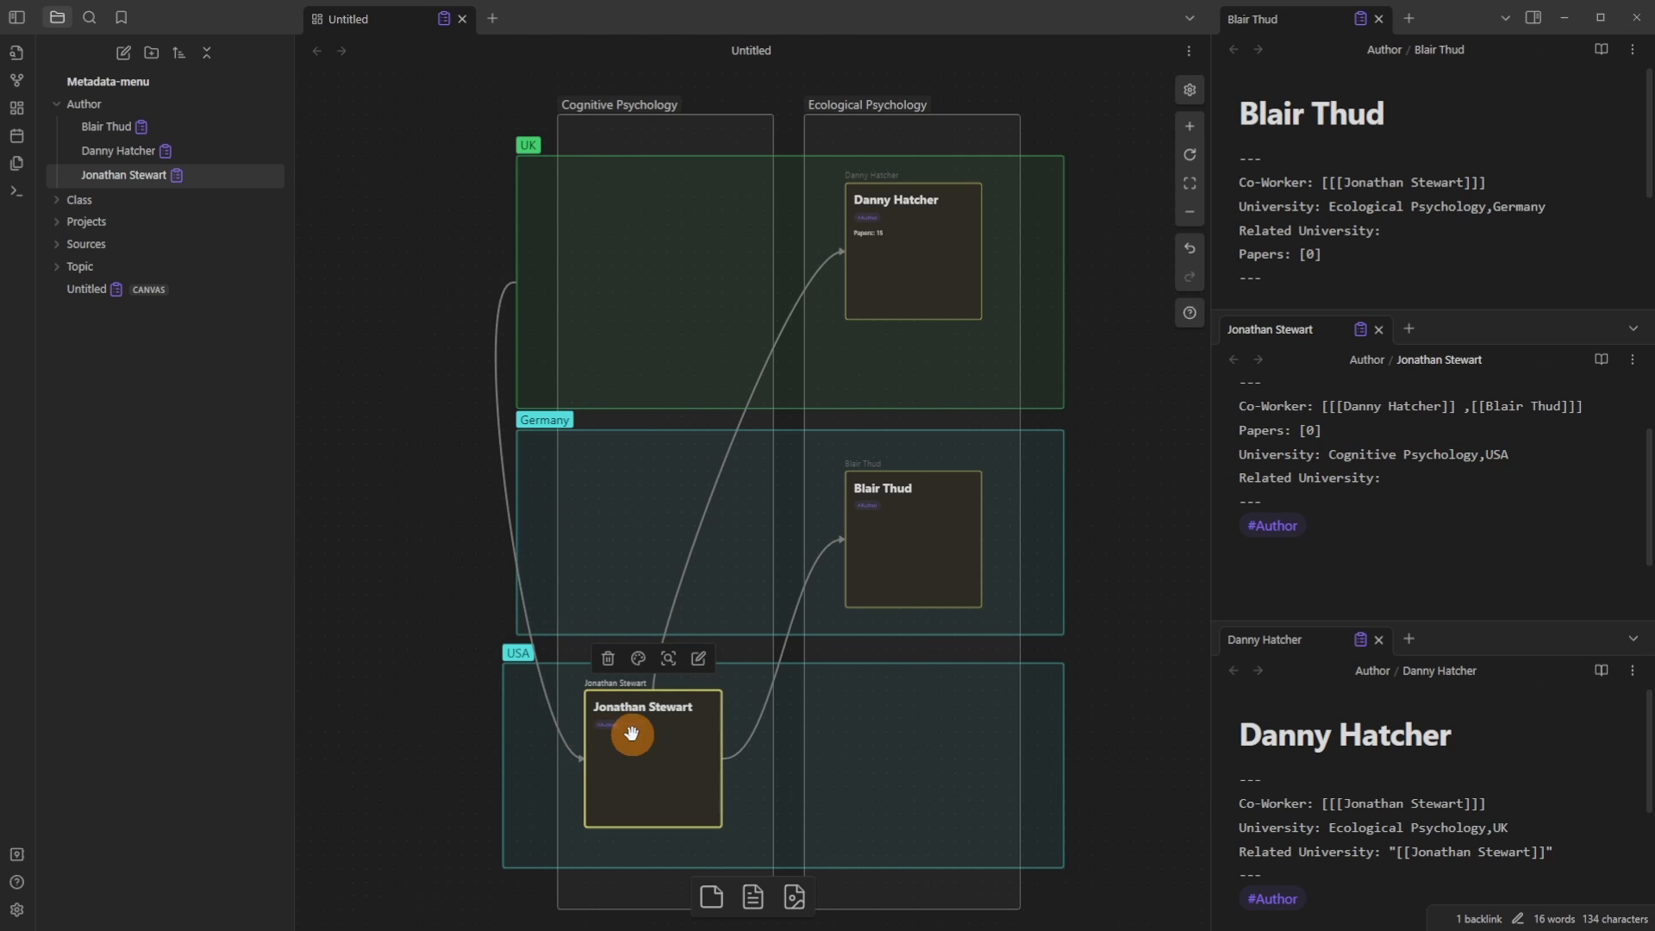
Step: Compare the University and Related University values of the UK and Germany authors' notes with their canvas placement
{"action": "left_click", "coordinate": [1362, 826]}
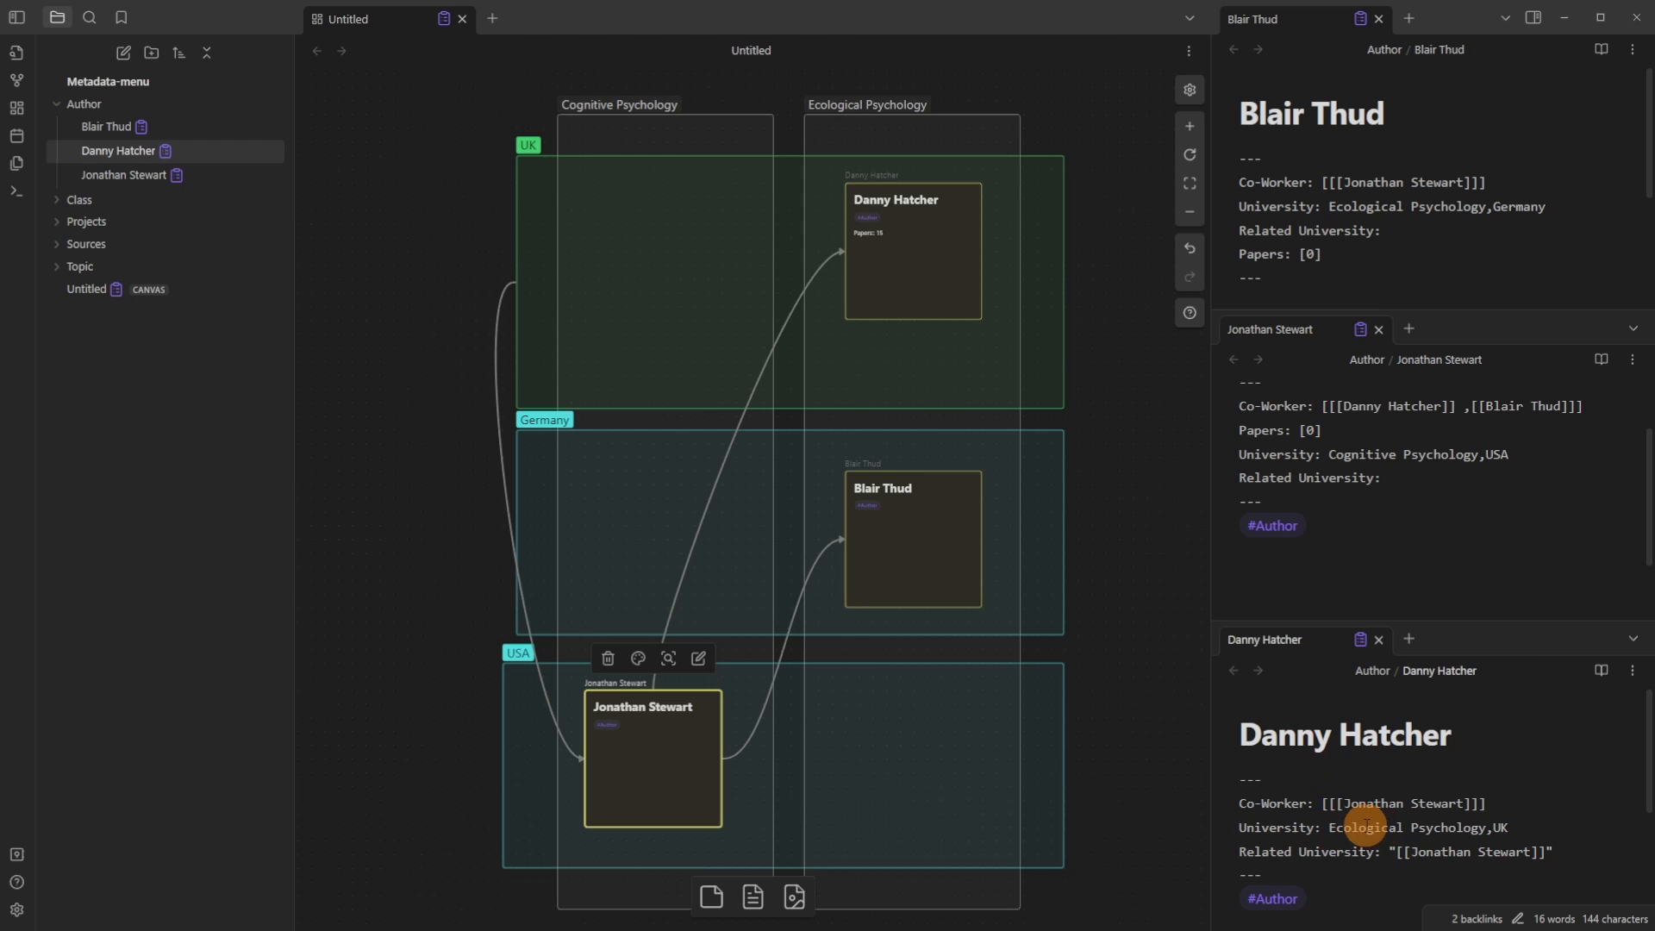
{"action": "left_click", "coordinate": [1501, 828]}
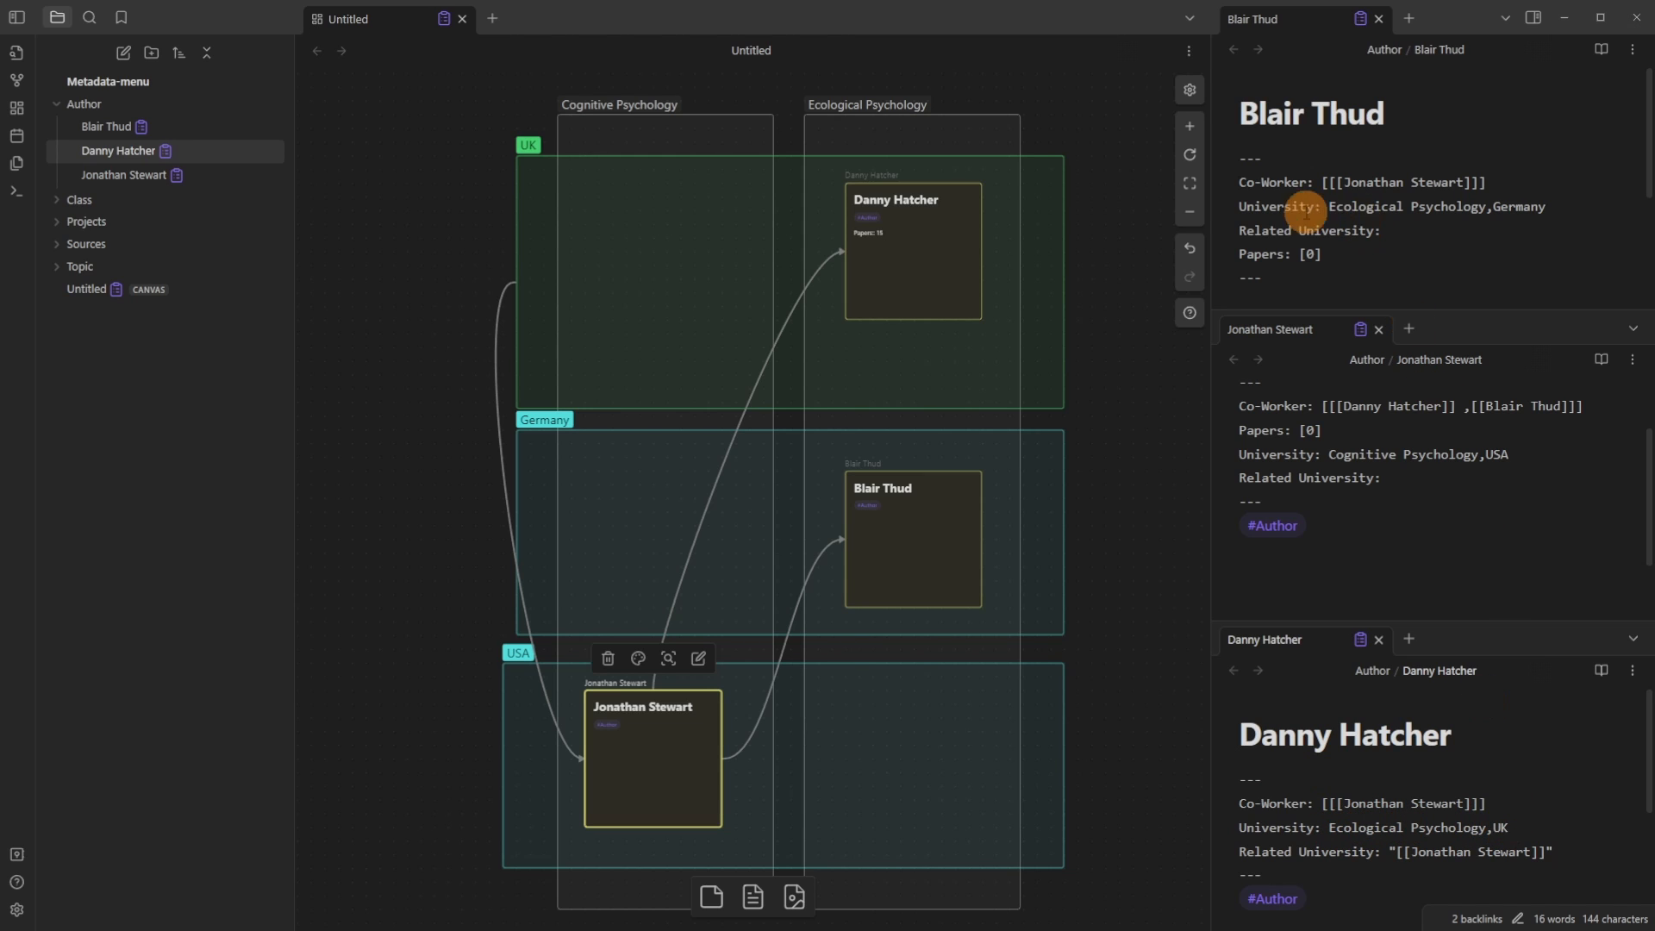
{"action": "left_click", "coordinate": [1364, 206]}
{"action": "left_click", "coordinate": [1515, 206]}
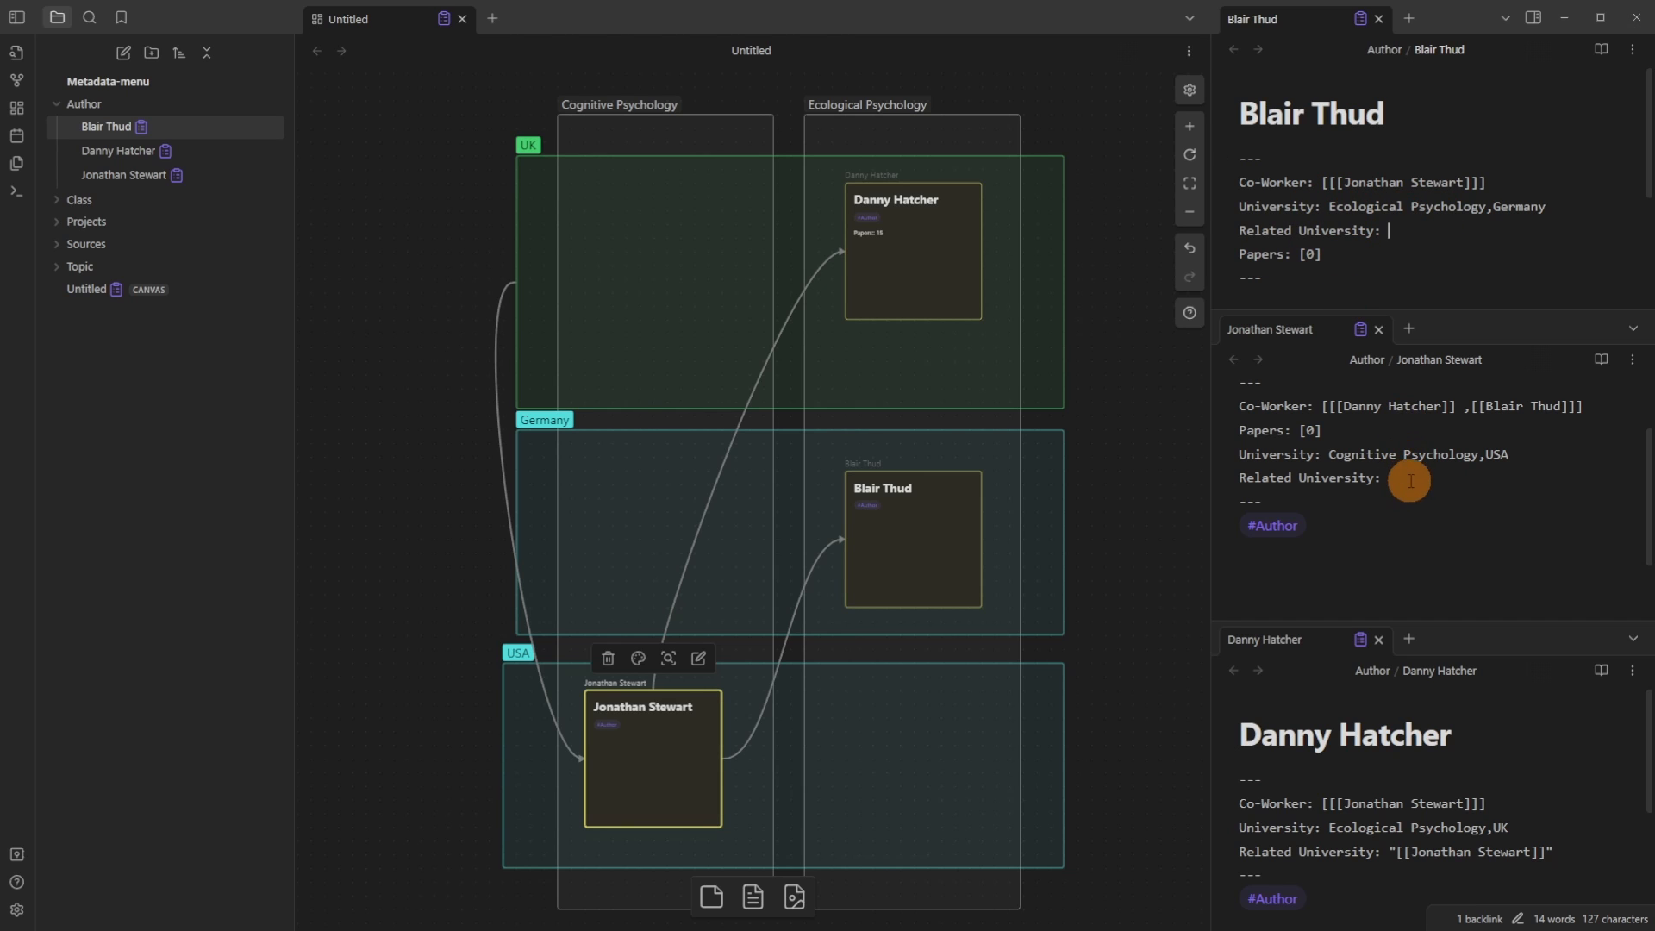
{"action": "left_click", "coordinate": [1418, 840]}
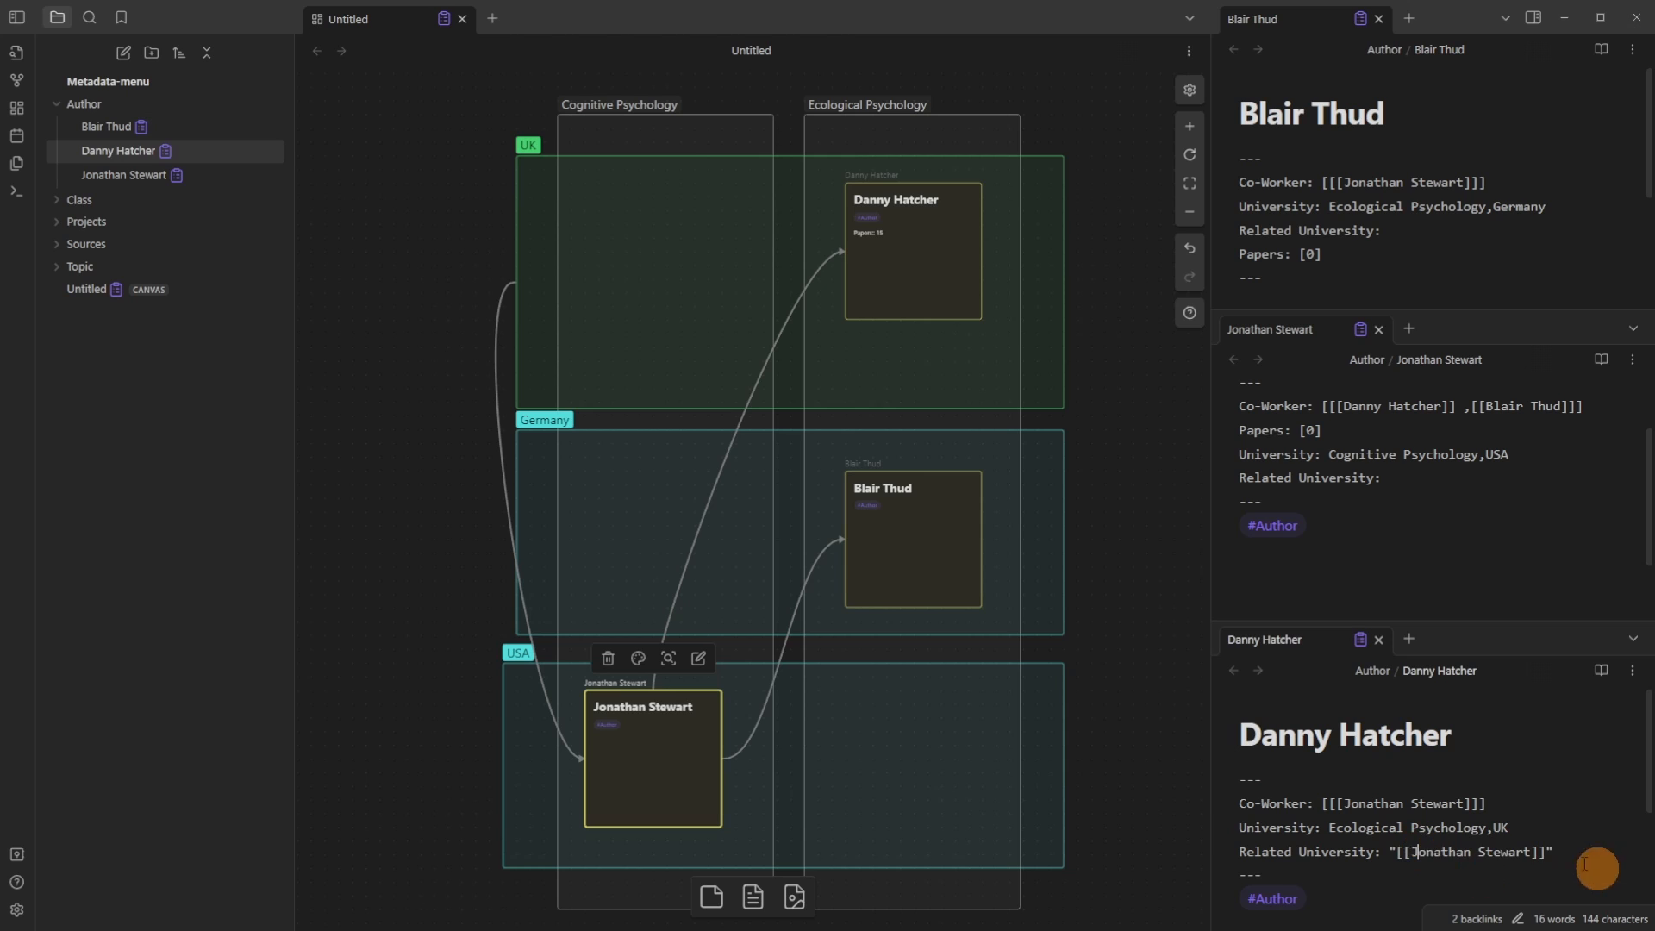
{"action": "left_click", "coordinate": [653, 749]}
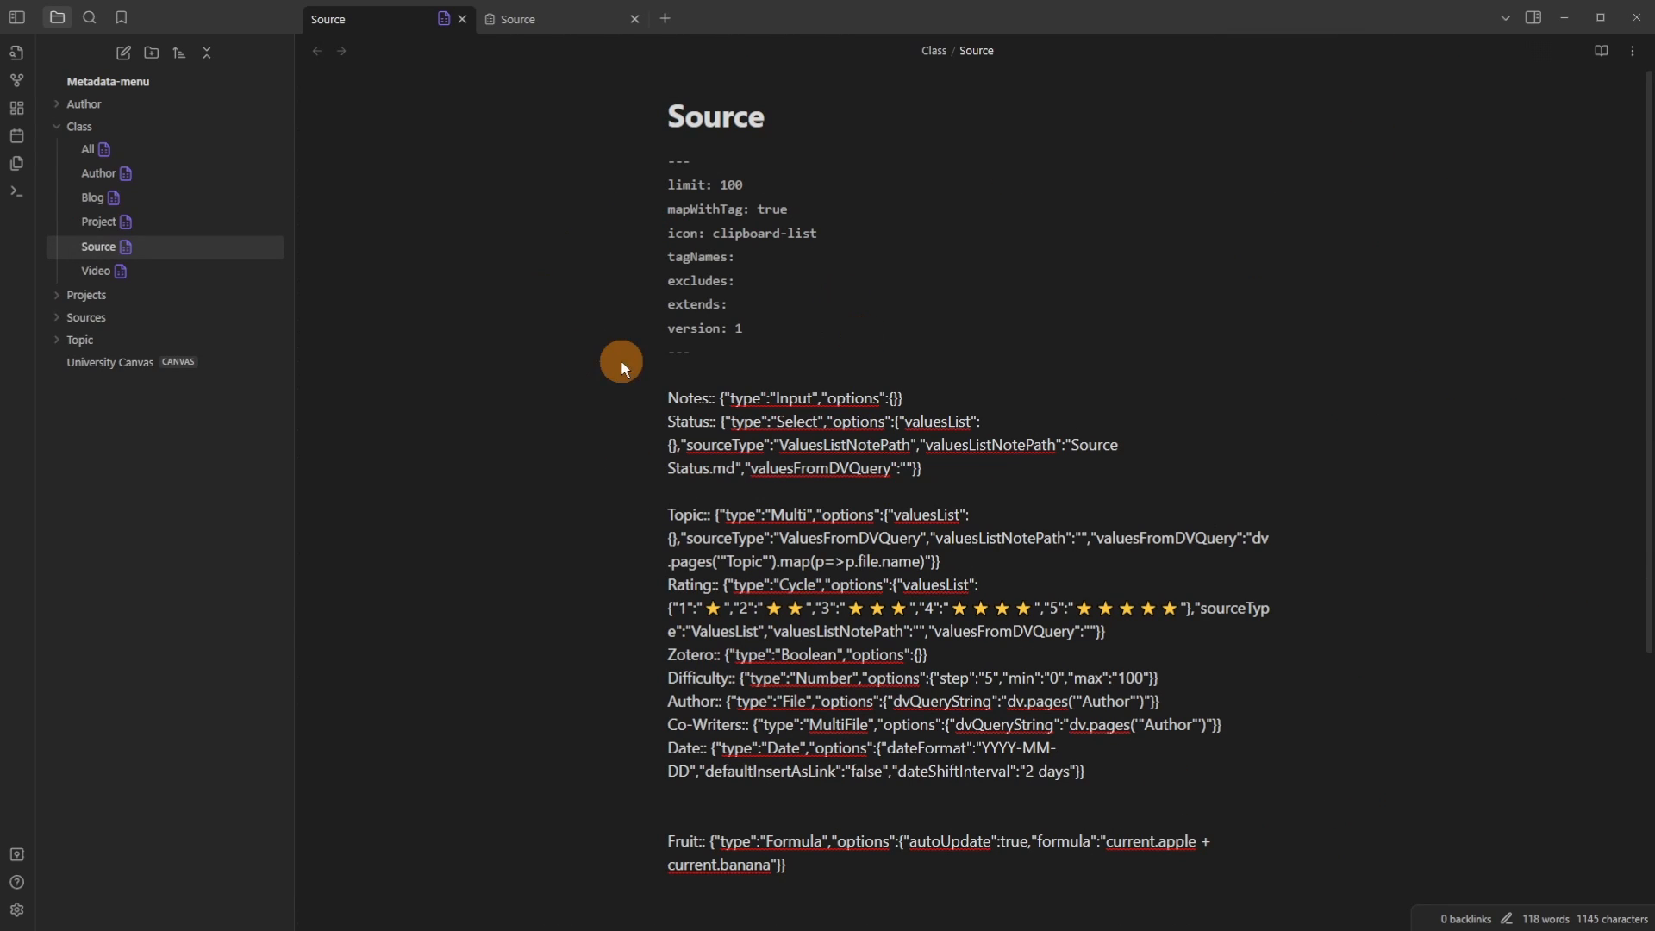
Step: View the Source fileclass table and its results-per-page setting, and open the Video class note
{"action": "left_click", "coordinate": [533, 19]}
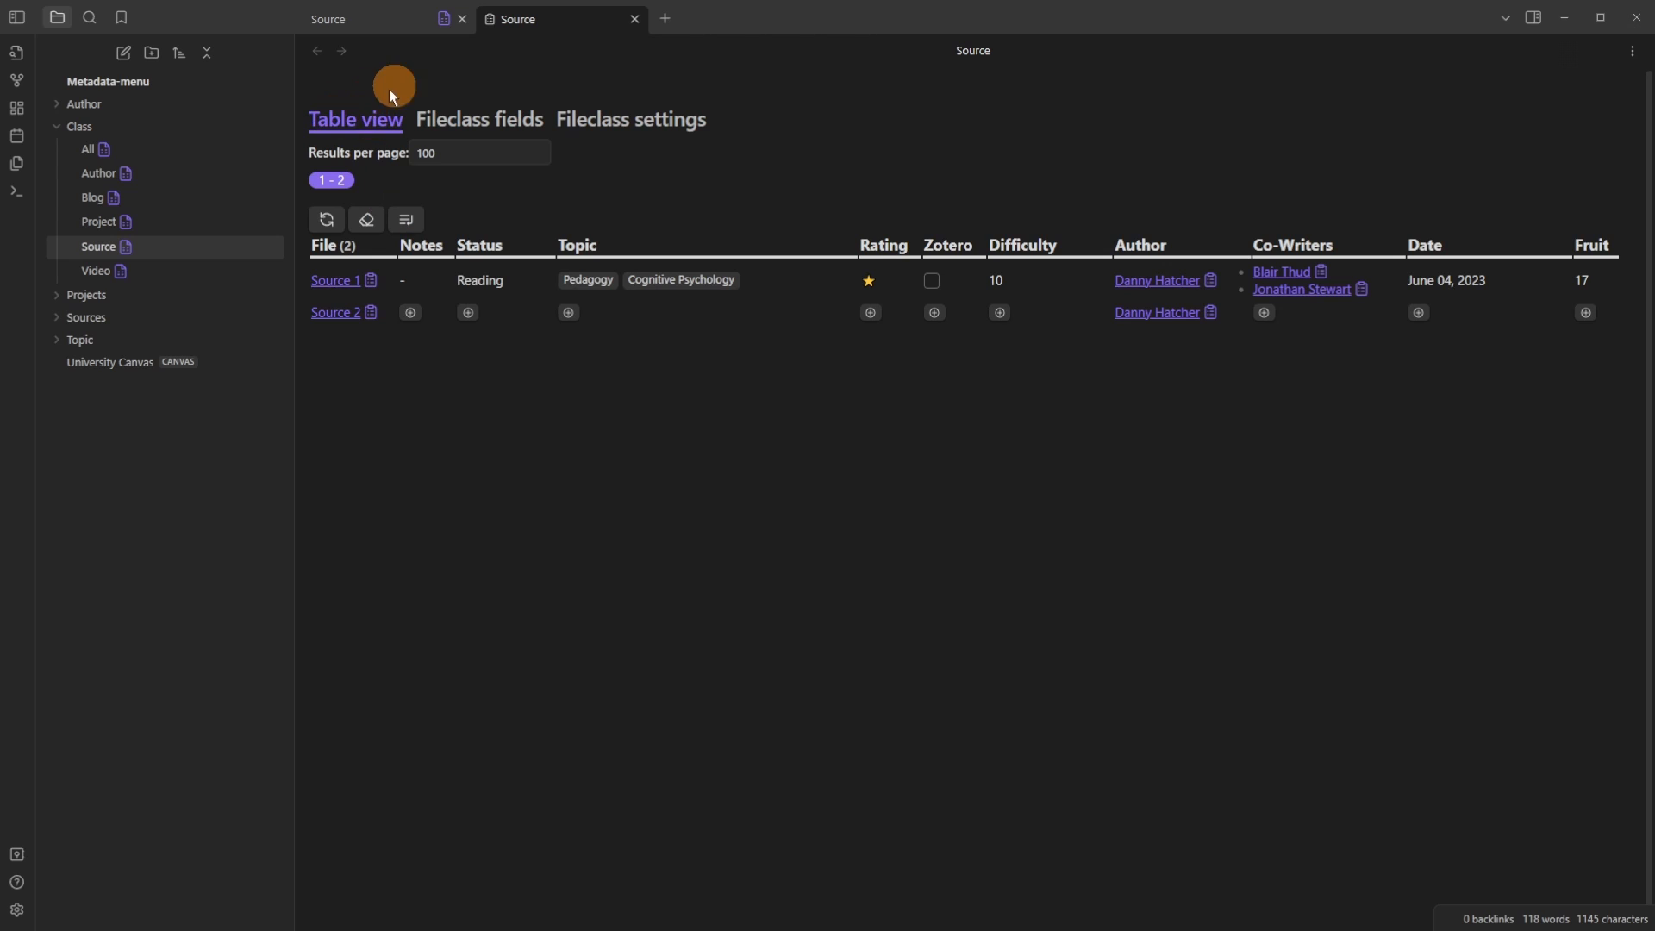
{"action": "left_click", "coordinate": [458, 151]}
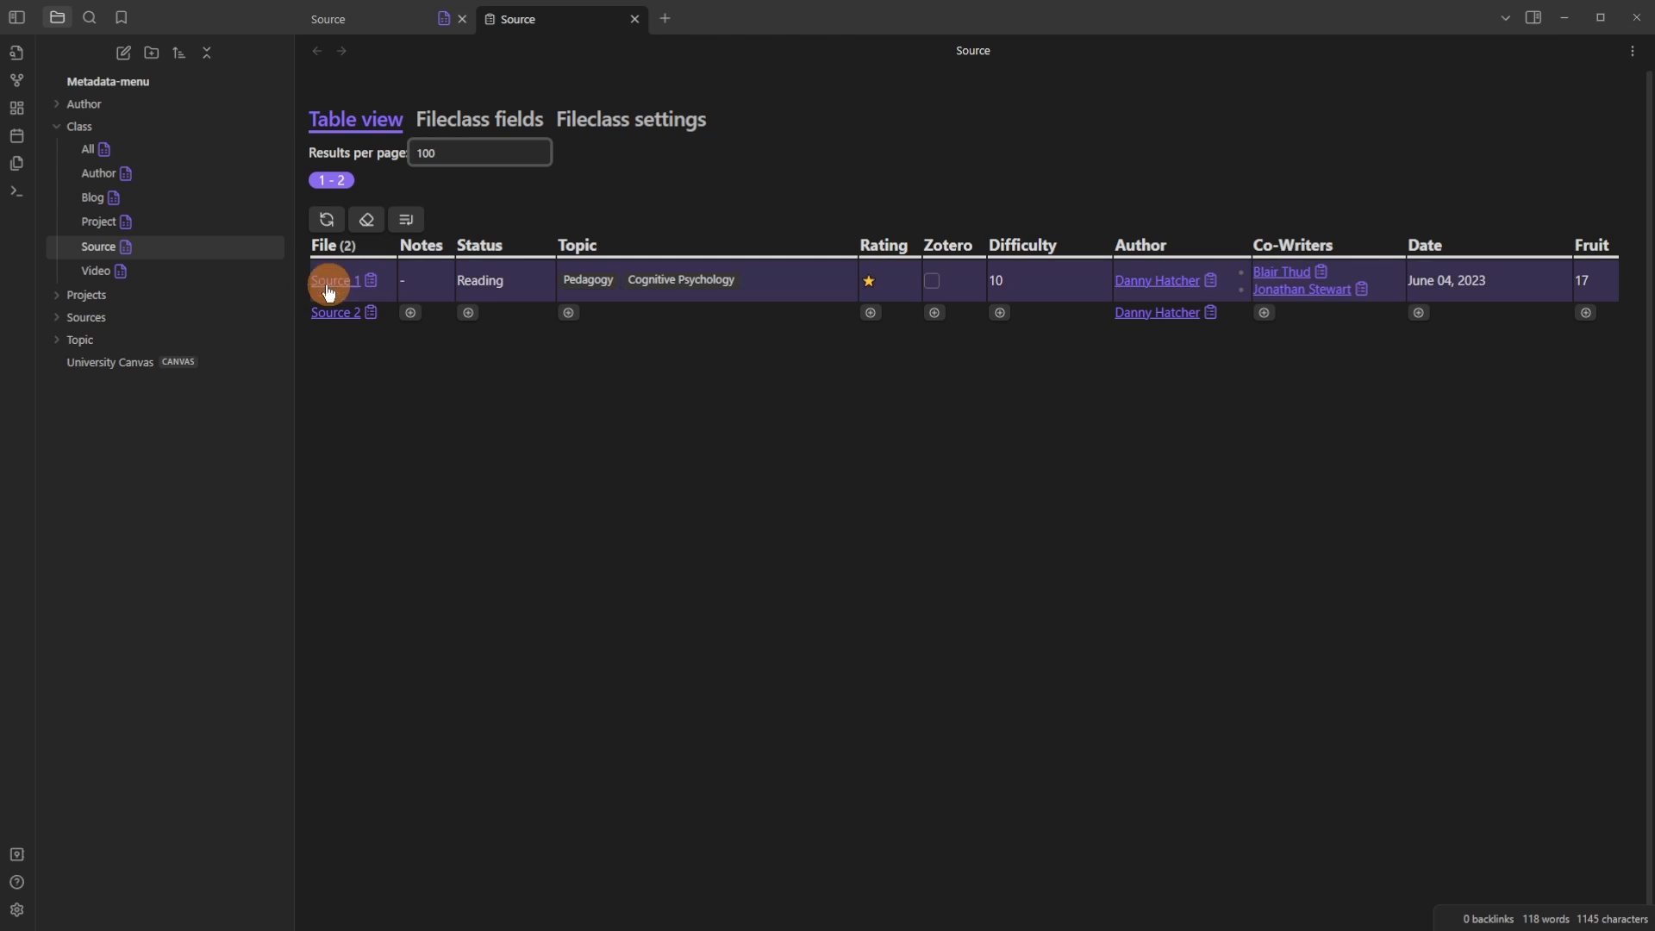
{"action": "left_click", "coordinate": [172, 274]}
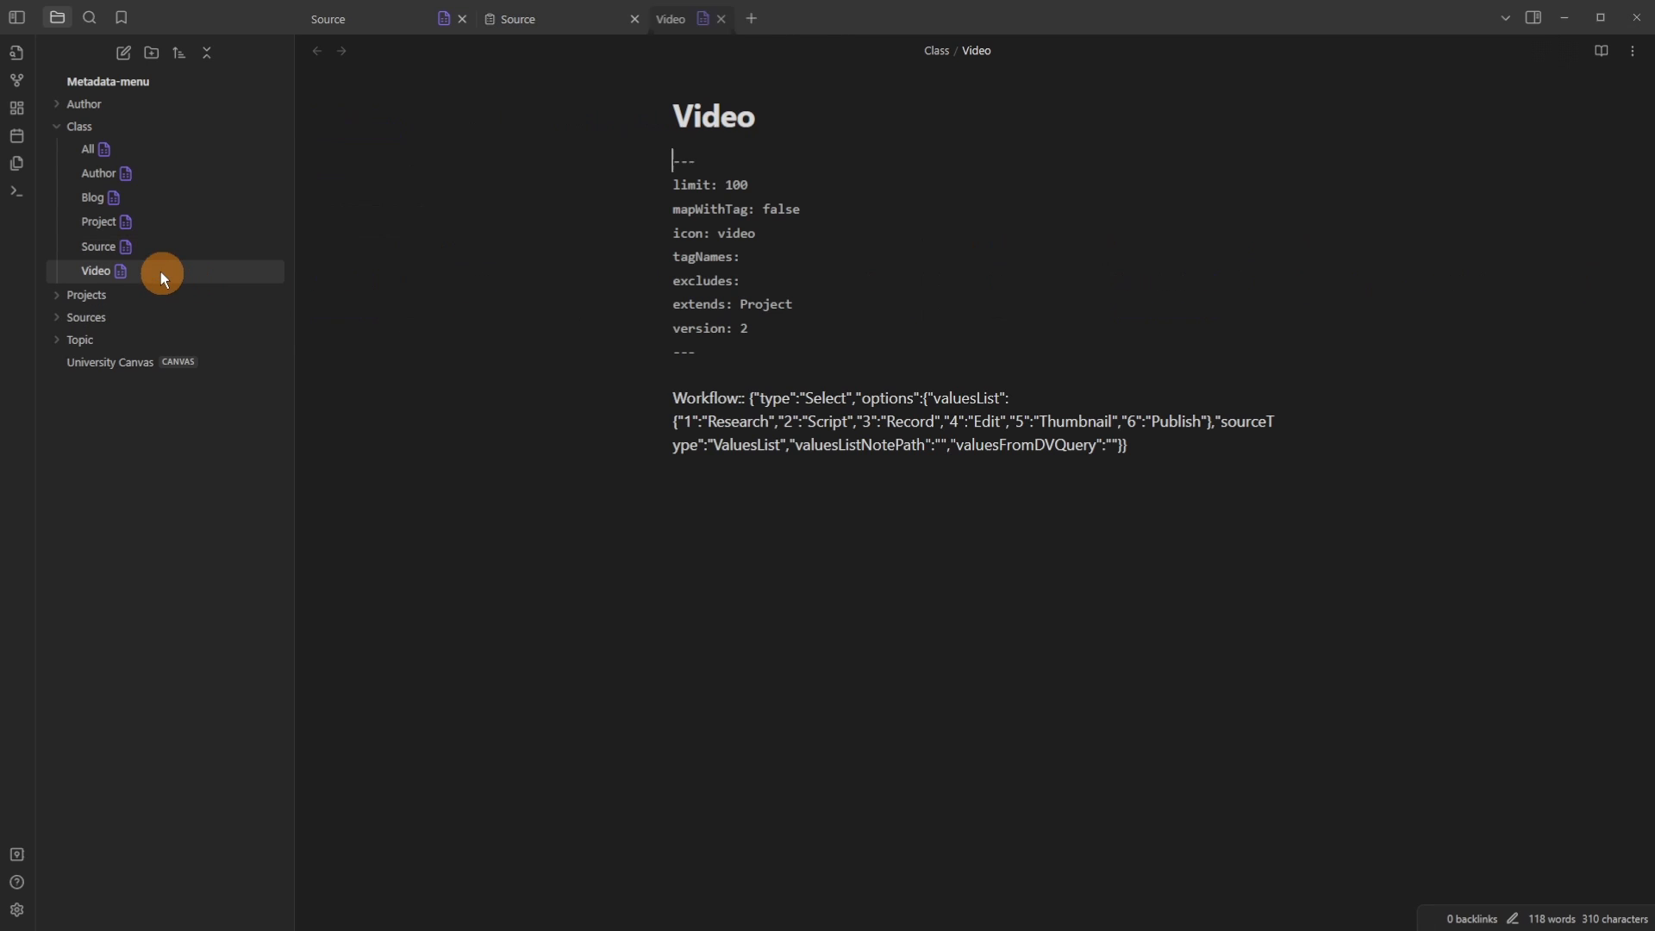
Step: View the Video fileclass, open the Source 2 note beside the Source table, and review the note's metadata fields
{"action": "left_click", "coordinate": [119, 272]}
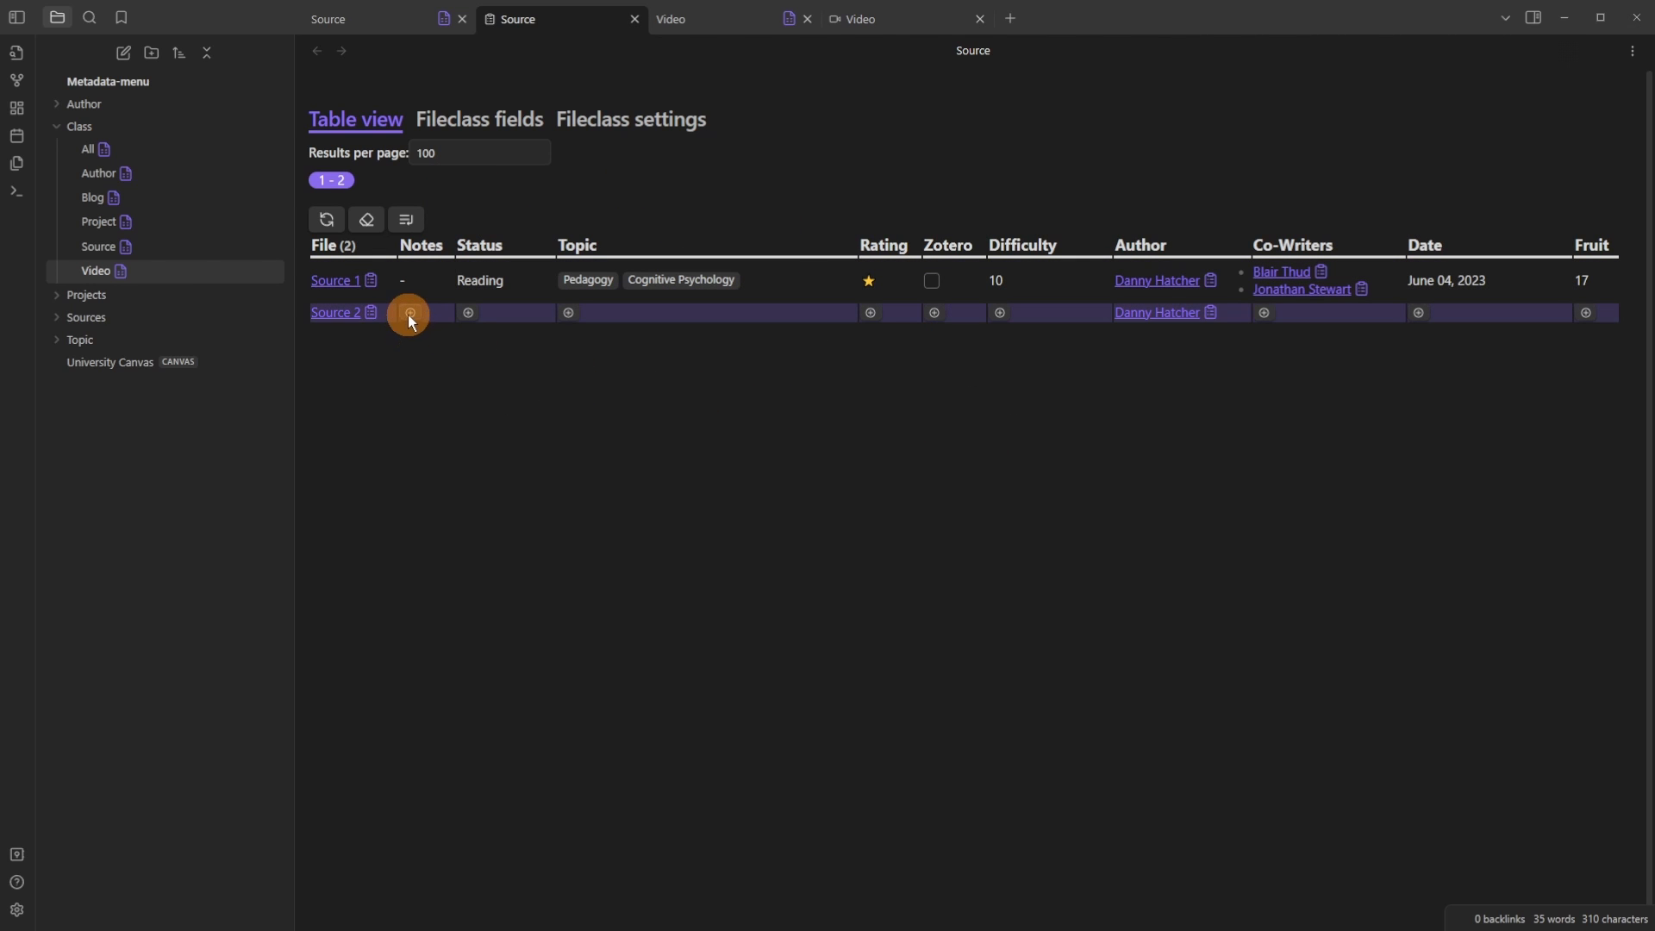
{"action": "left_click", "coordinate": [344, 322], "text": "ctrl+alt"}
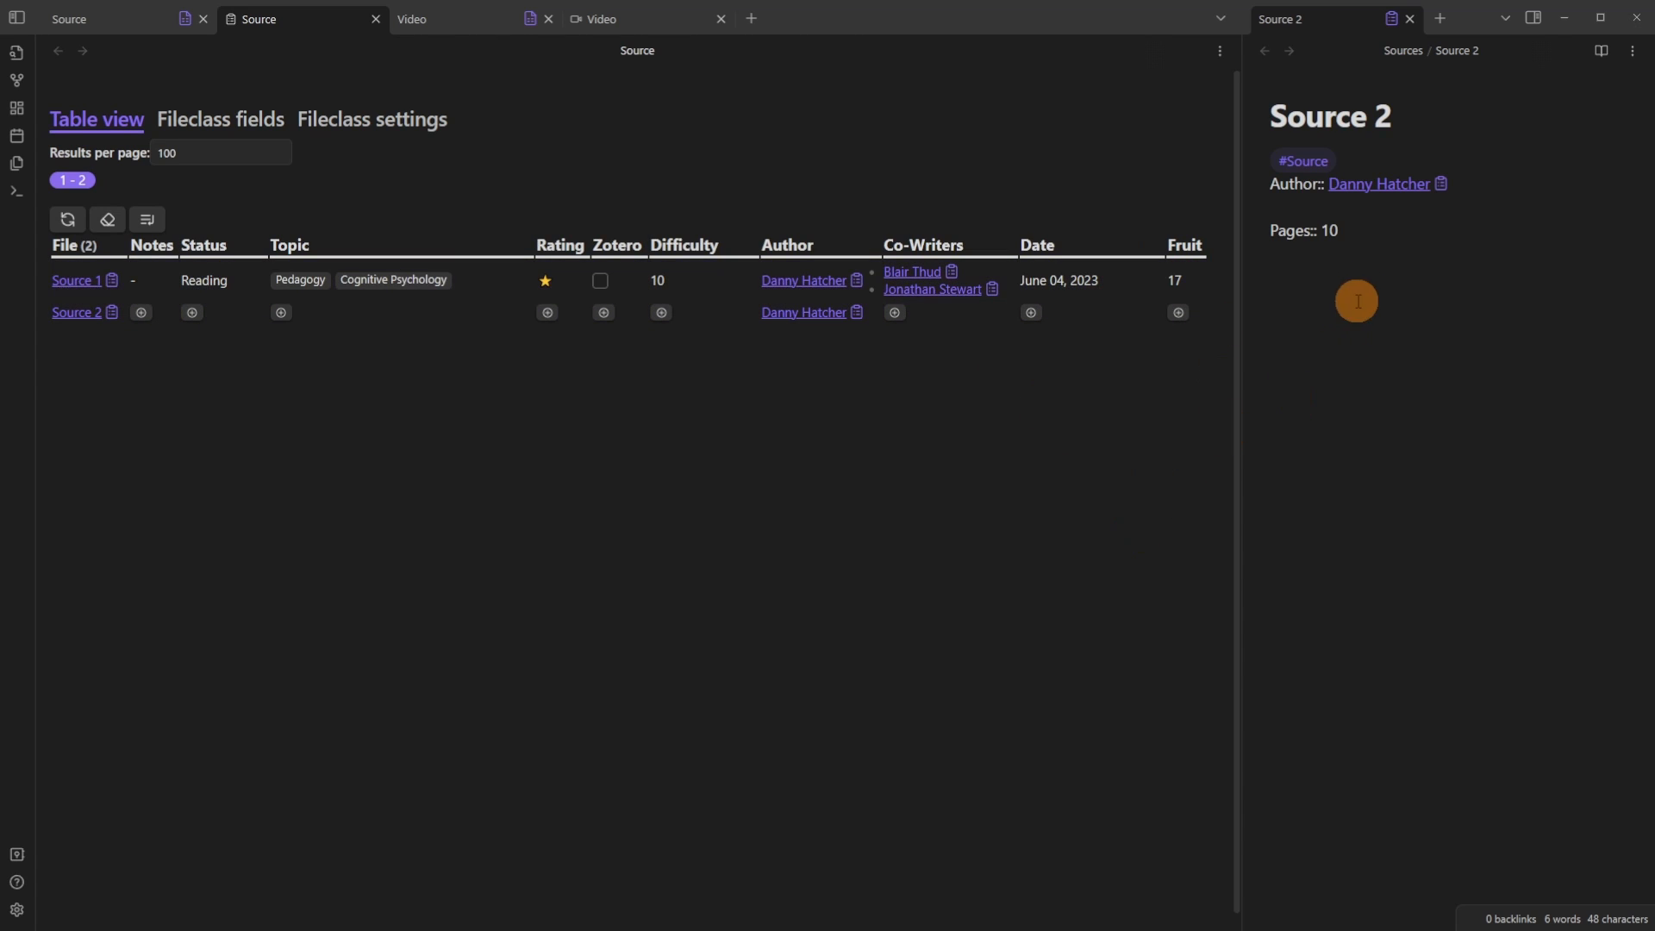
{"action": "left_click", "coordinate": [1361, 222]}
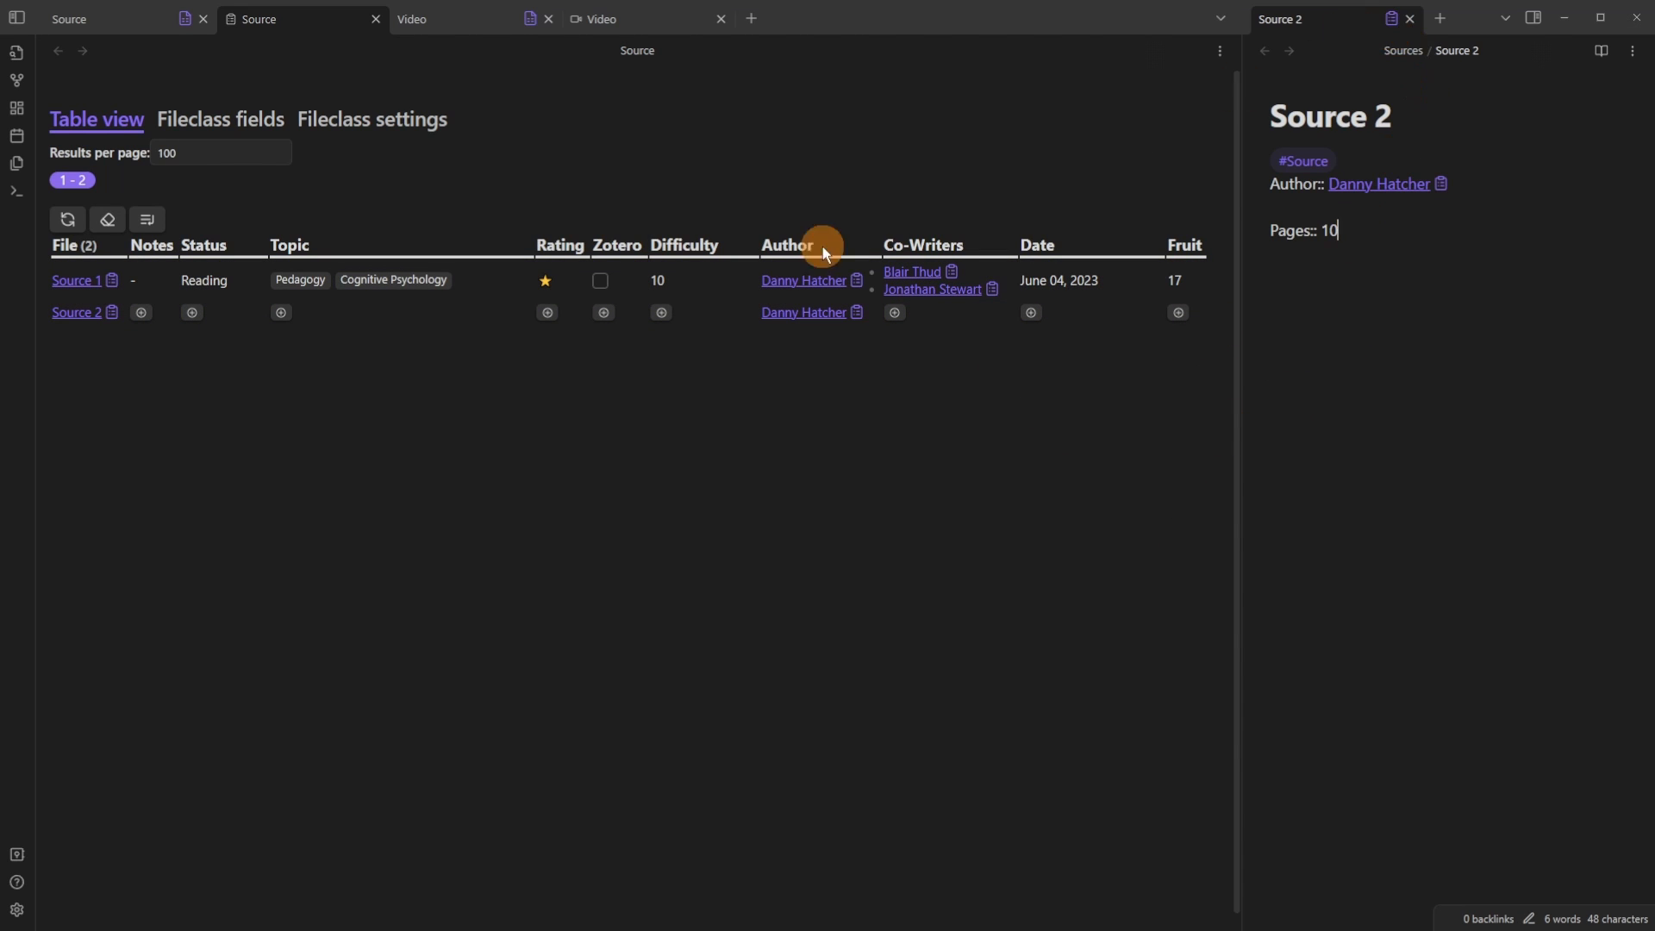
{"action": "left_click", "coordinate": [1391, 18]}
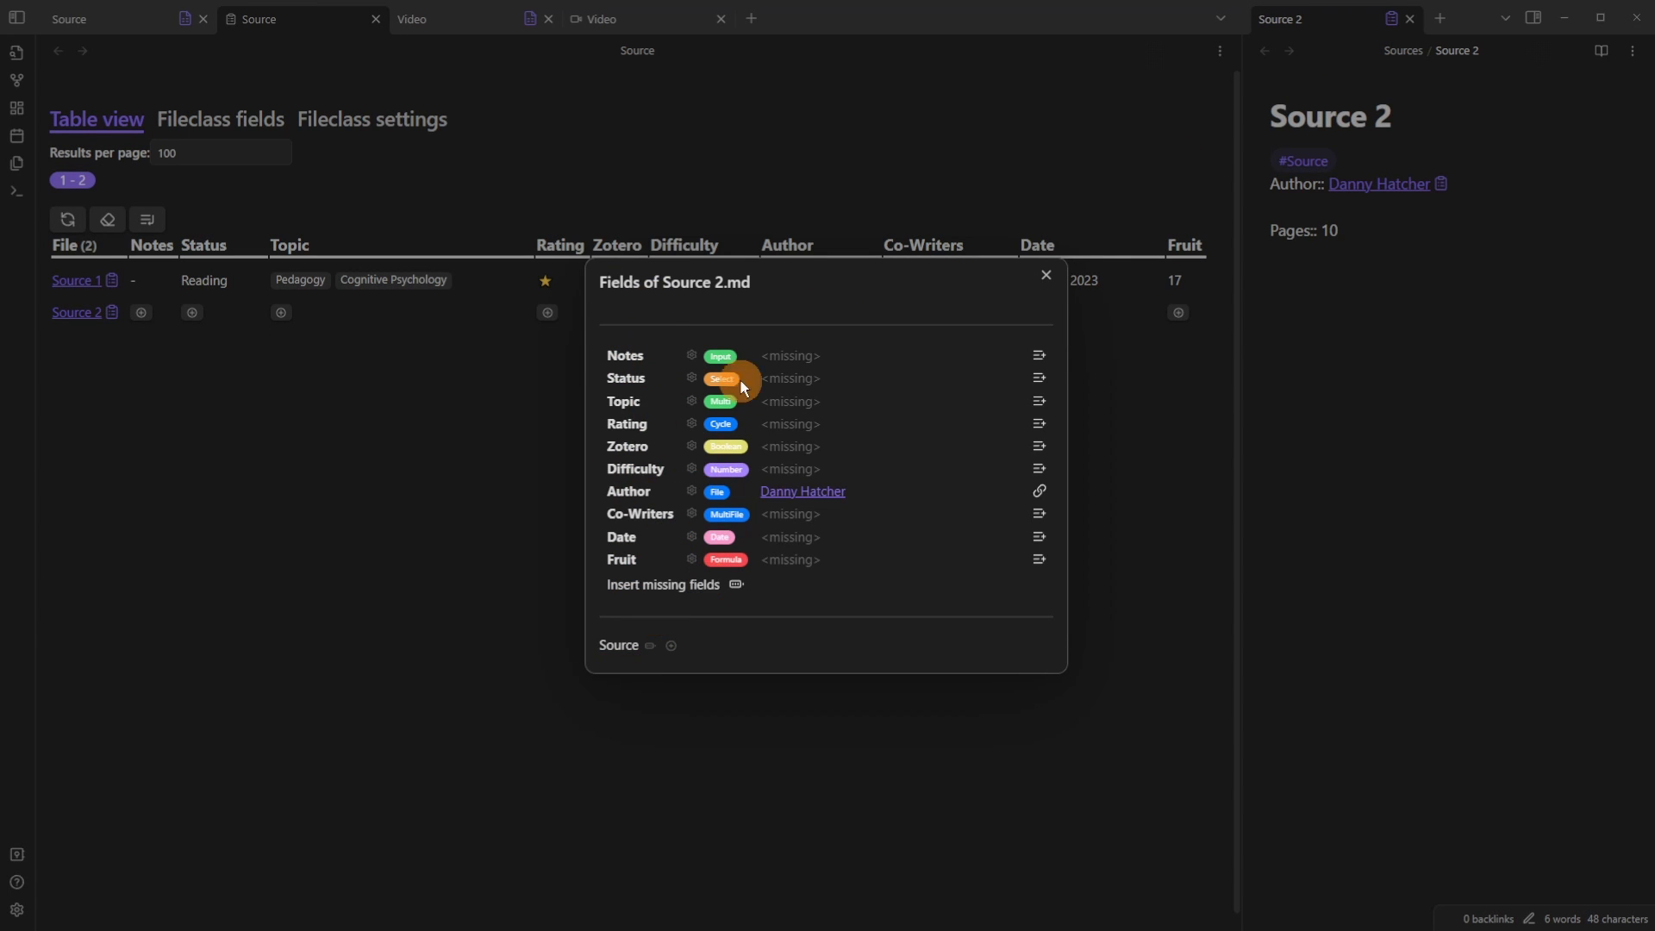
{"action": "left_click", "coordinate": [399, 167]}
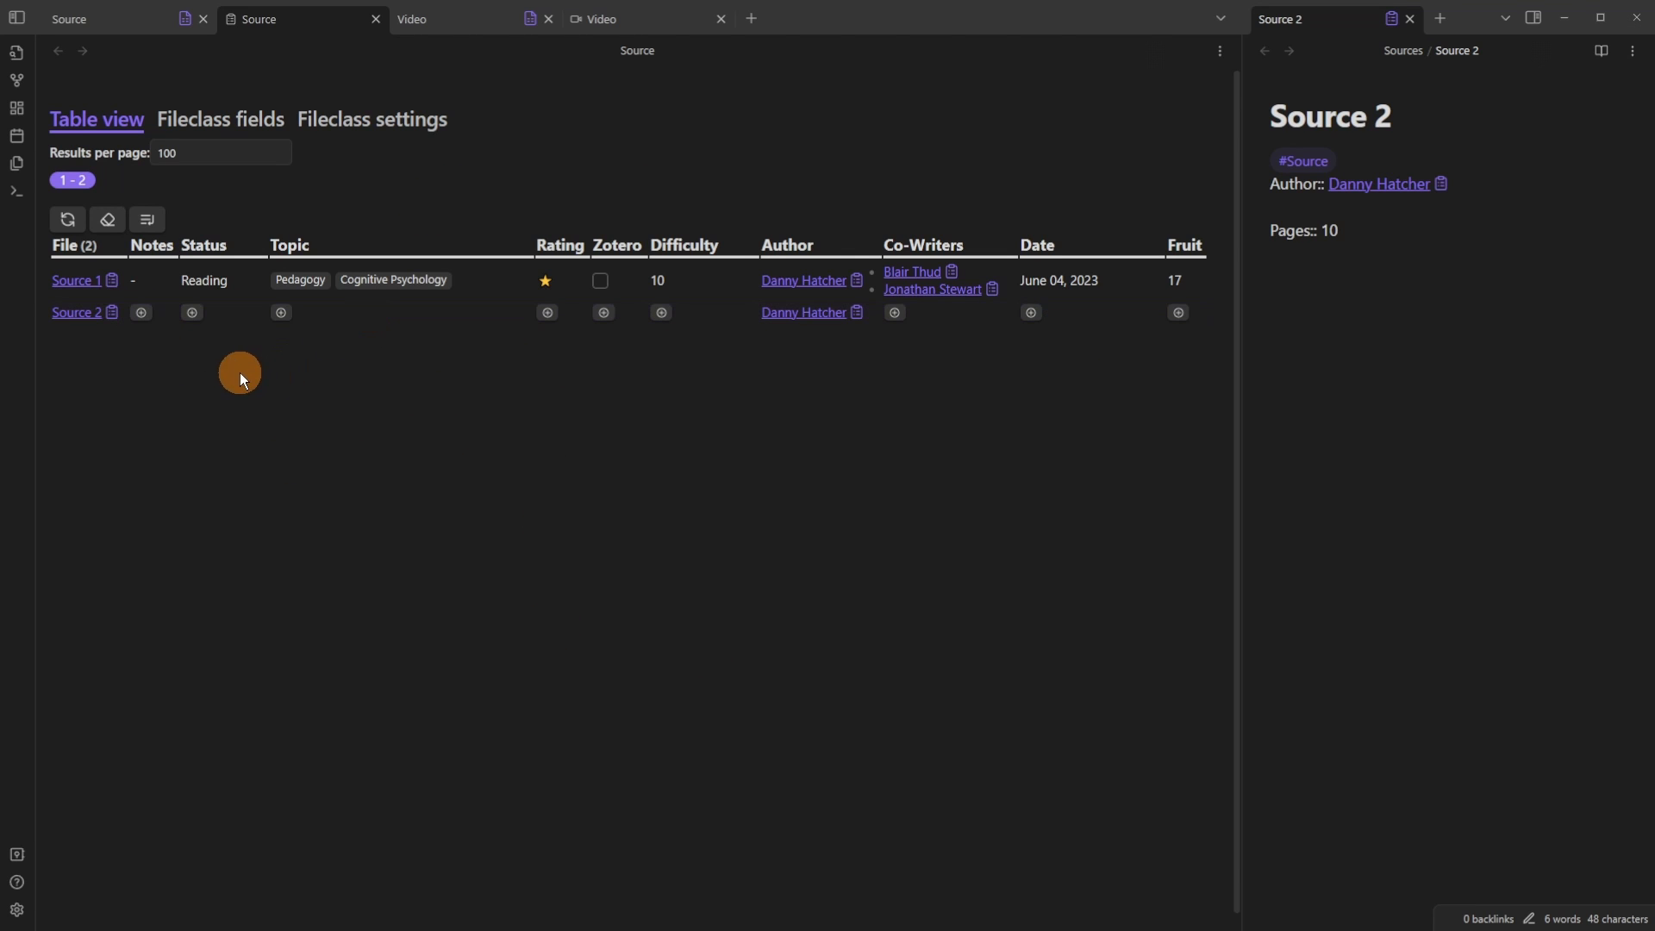
Step: Set Source 2's Status to Processing from the Source table, storing the field in the note's frontmatter
{"action": "left_click", "coordinate": [195, 312]}
{"action": "left_click", "coordinate": [1100, 92]}
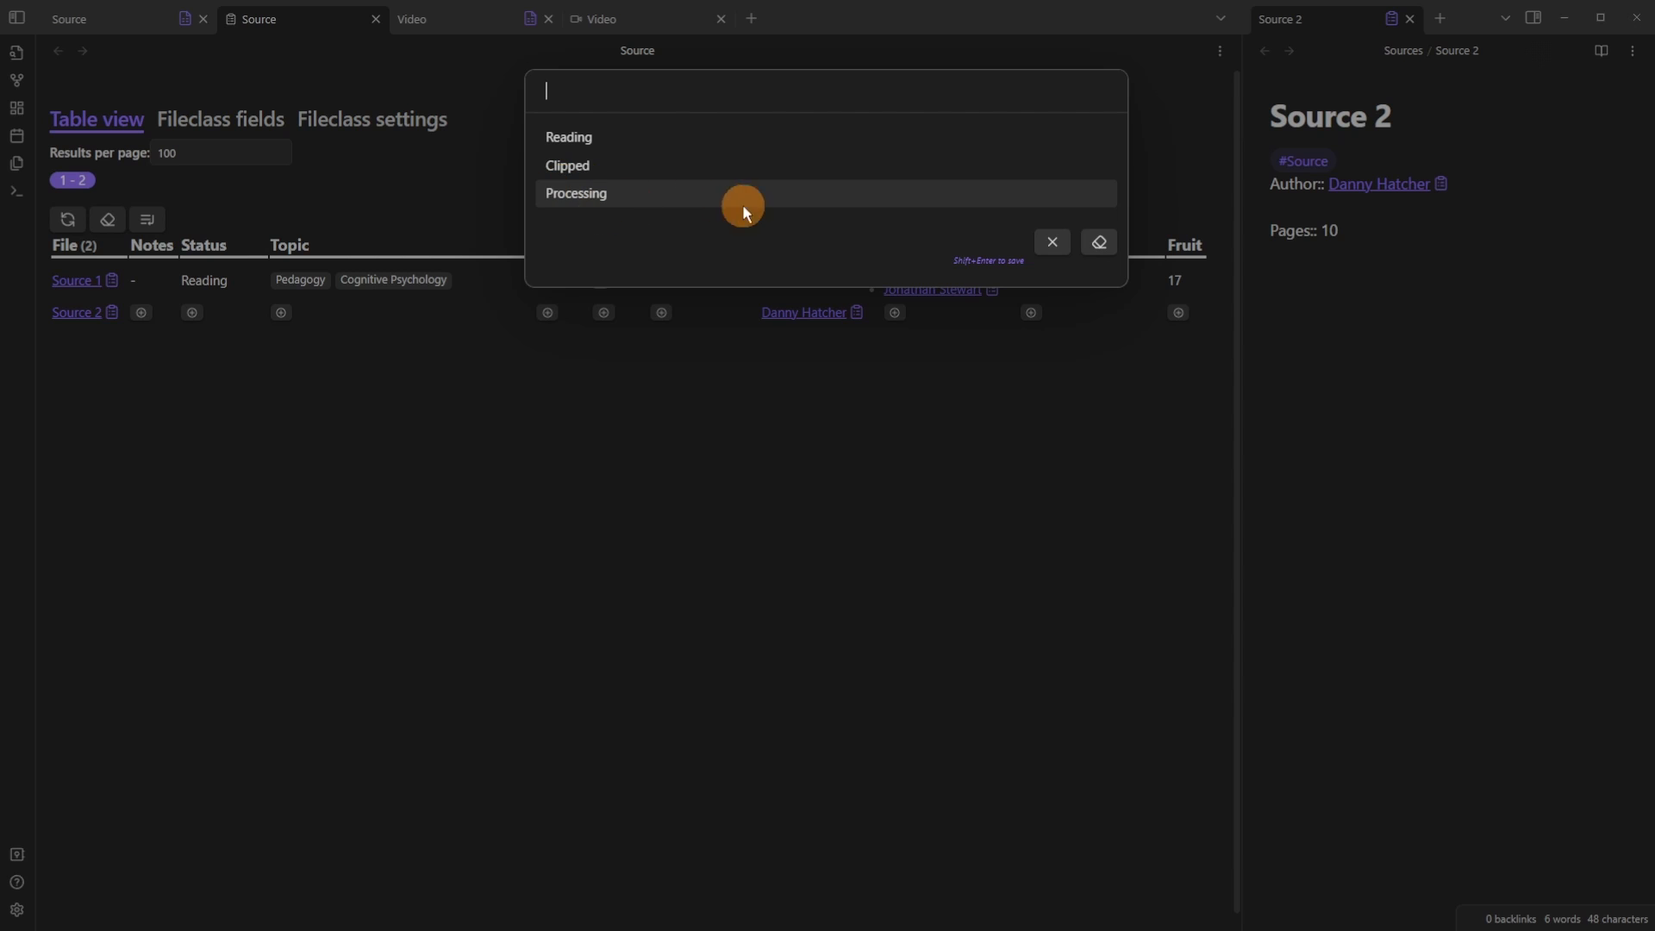
{"action": "left_click", "coordinate": [616, 198]}
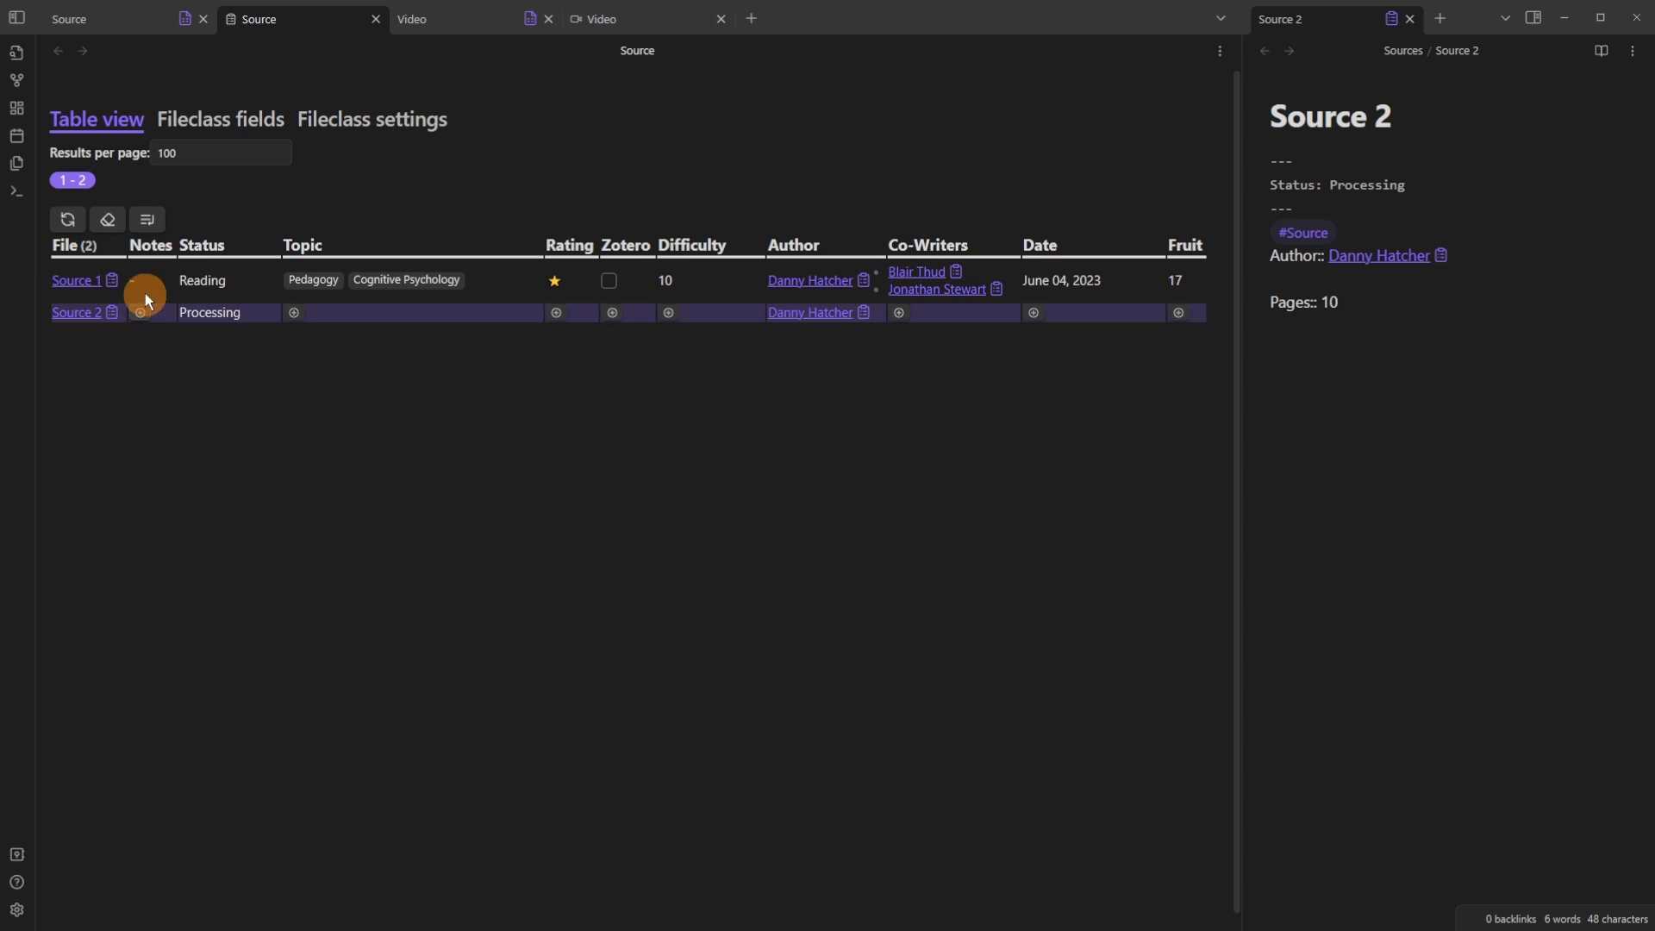
Step: Show the Source table's column filters and filter the Status column by "reading"
{"action": "left_click", "coordinate": [146, 220]}
{"action": "left_click", "coordinate": [274, 230]}
{"action": "left_click", "coordinate": [399, 231]}
{"action": "left_click", "coordinate": [562, 230]}
{"action": "left_click", "coordinate": [681, 231]}
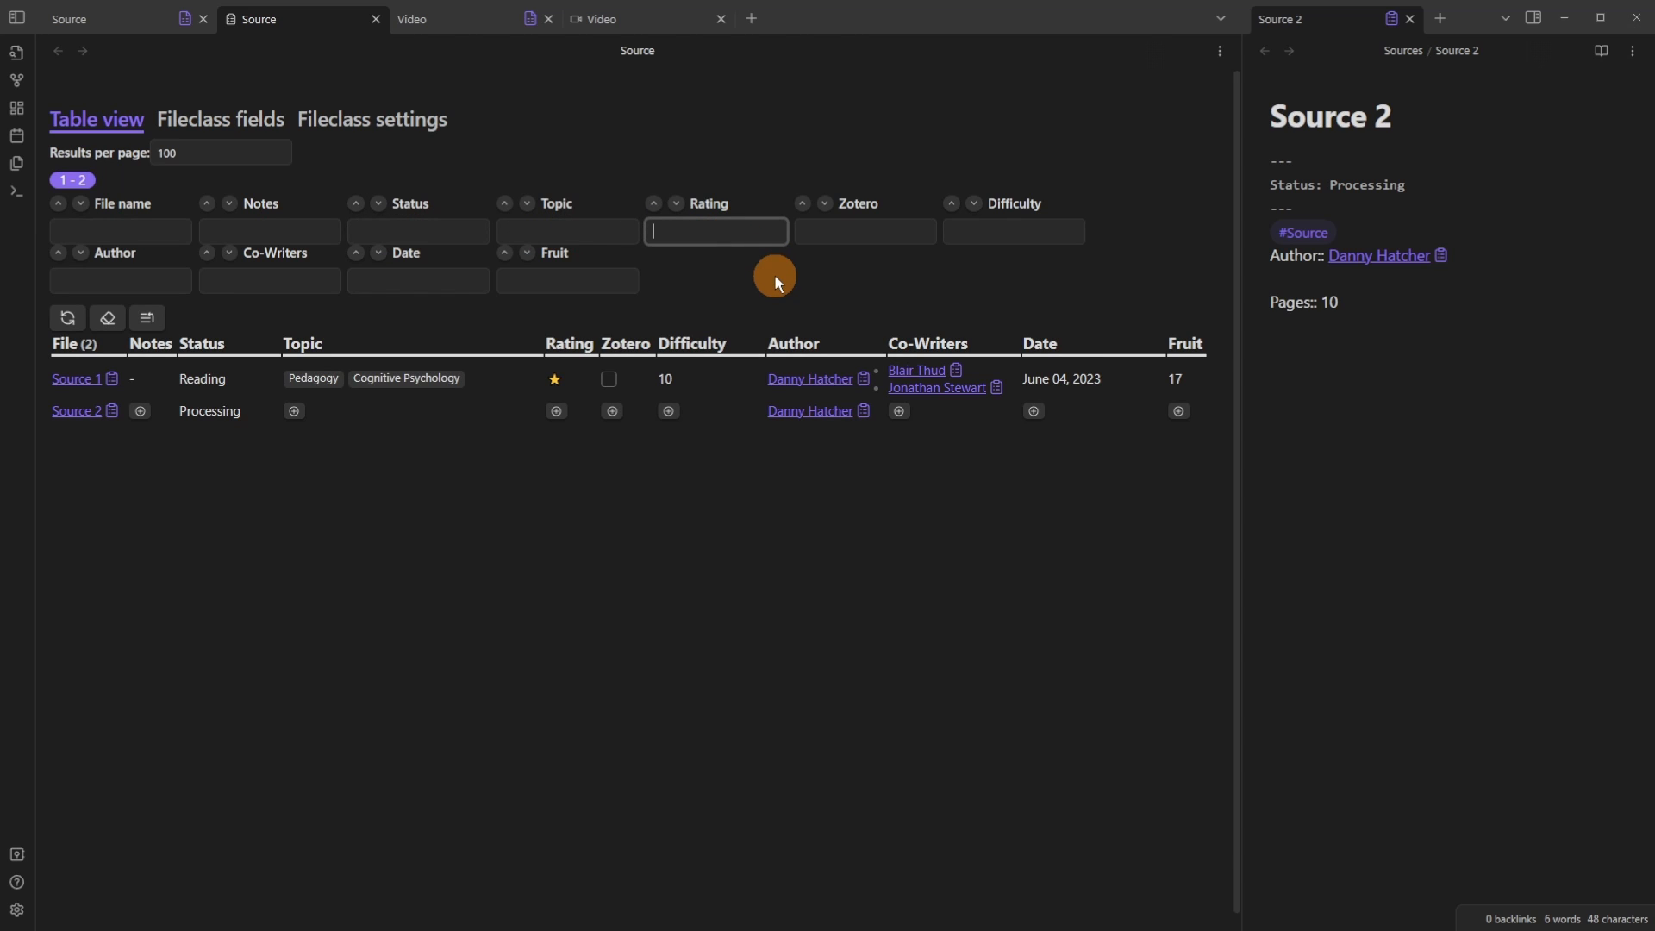
{"action": "left_click", "coordinate": [101, 230]}
{"action": "left_click", "coordinate": [258, 233]}
{"action": "left_click", "coordinate": [420, 229]}
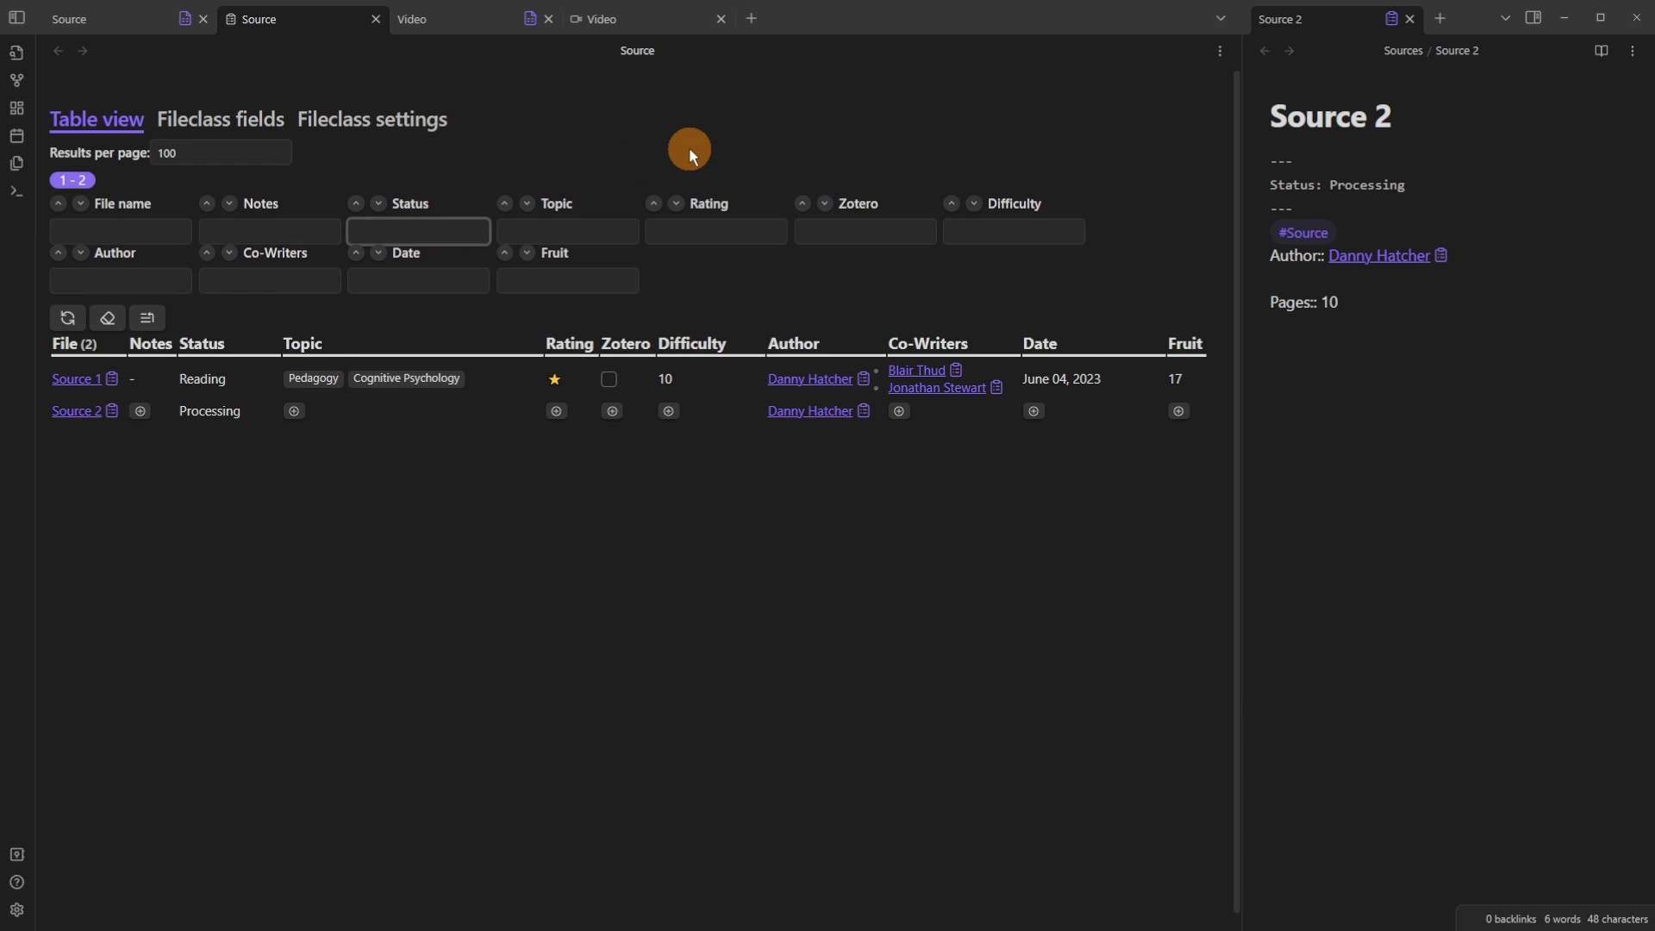
{"action": "type", "text": "reading"}
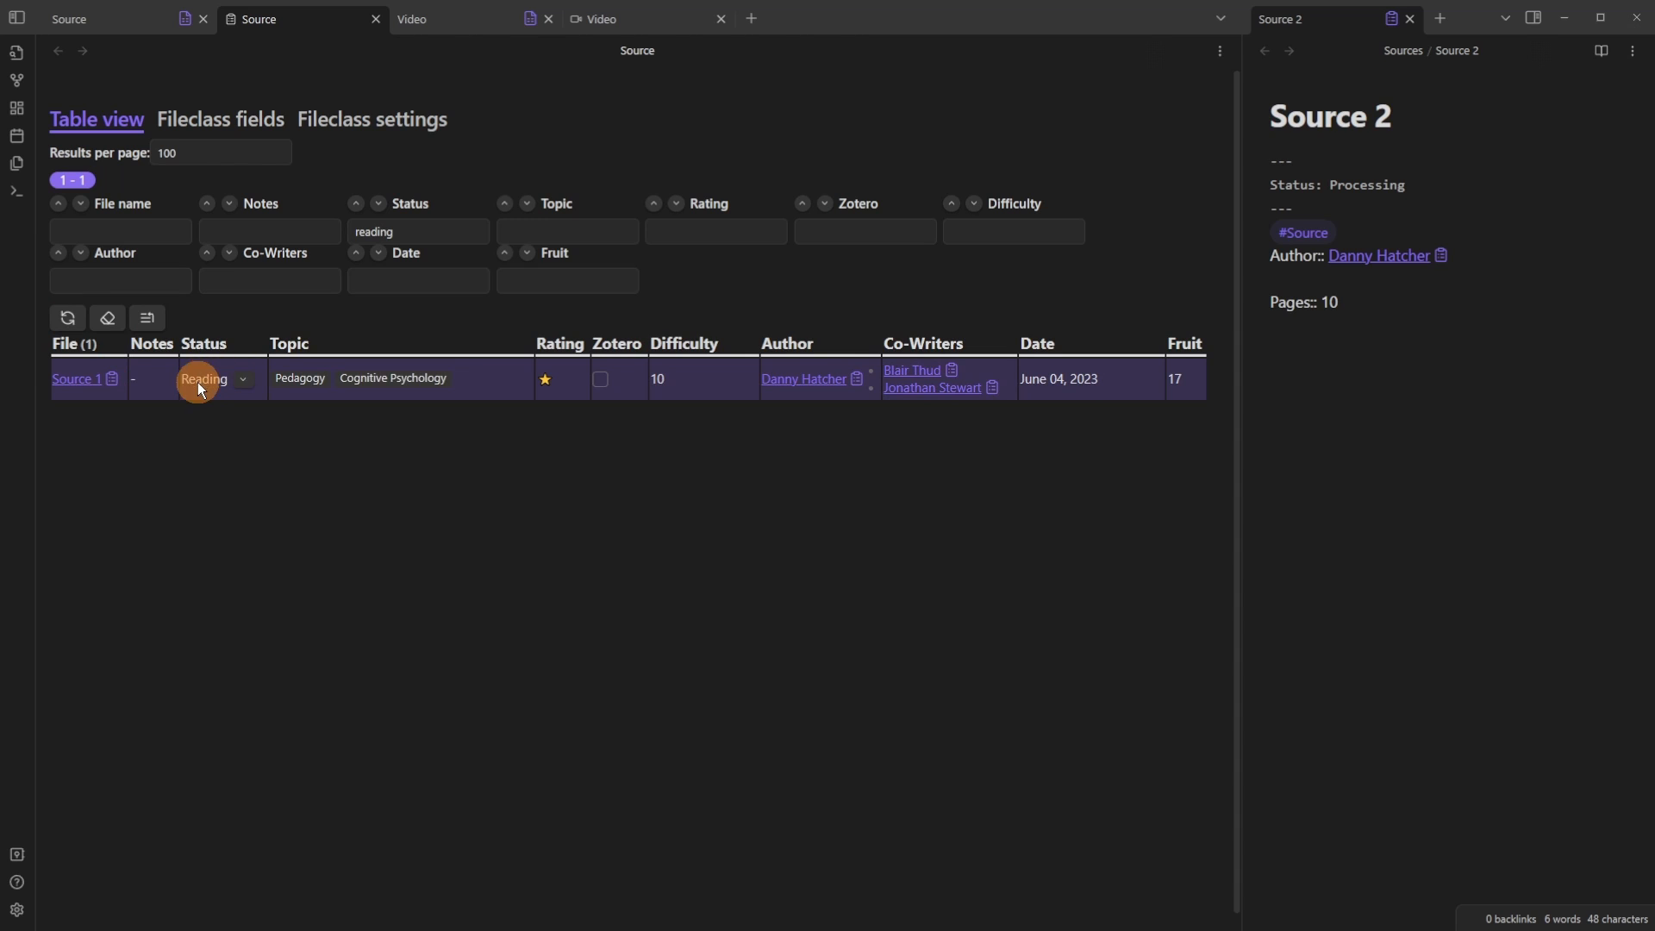
Step: Clear the Status filter and refresh the Source table
{"action": "left_click", "coordinate": [423, 229]}
{"action": "key", "text": "BackSpace"}
{"action": "key", "text": "BackSpace"}
{"action": "key", "text": "BackSpace"}
{"action": "key", "text": "BackSpace"}
{"action": "key", "text": "BackSpace"}
{"action": "key", "text": "BackSpace"}
{"action": "key", "text": "BackSpace"}
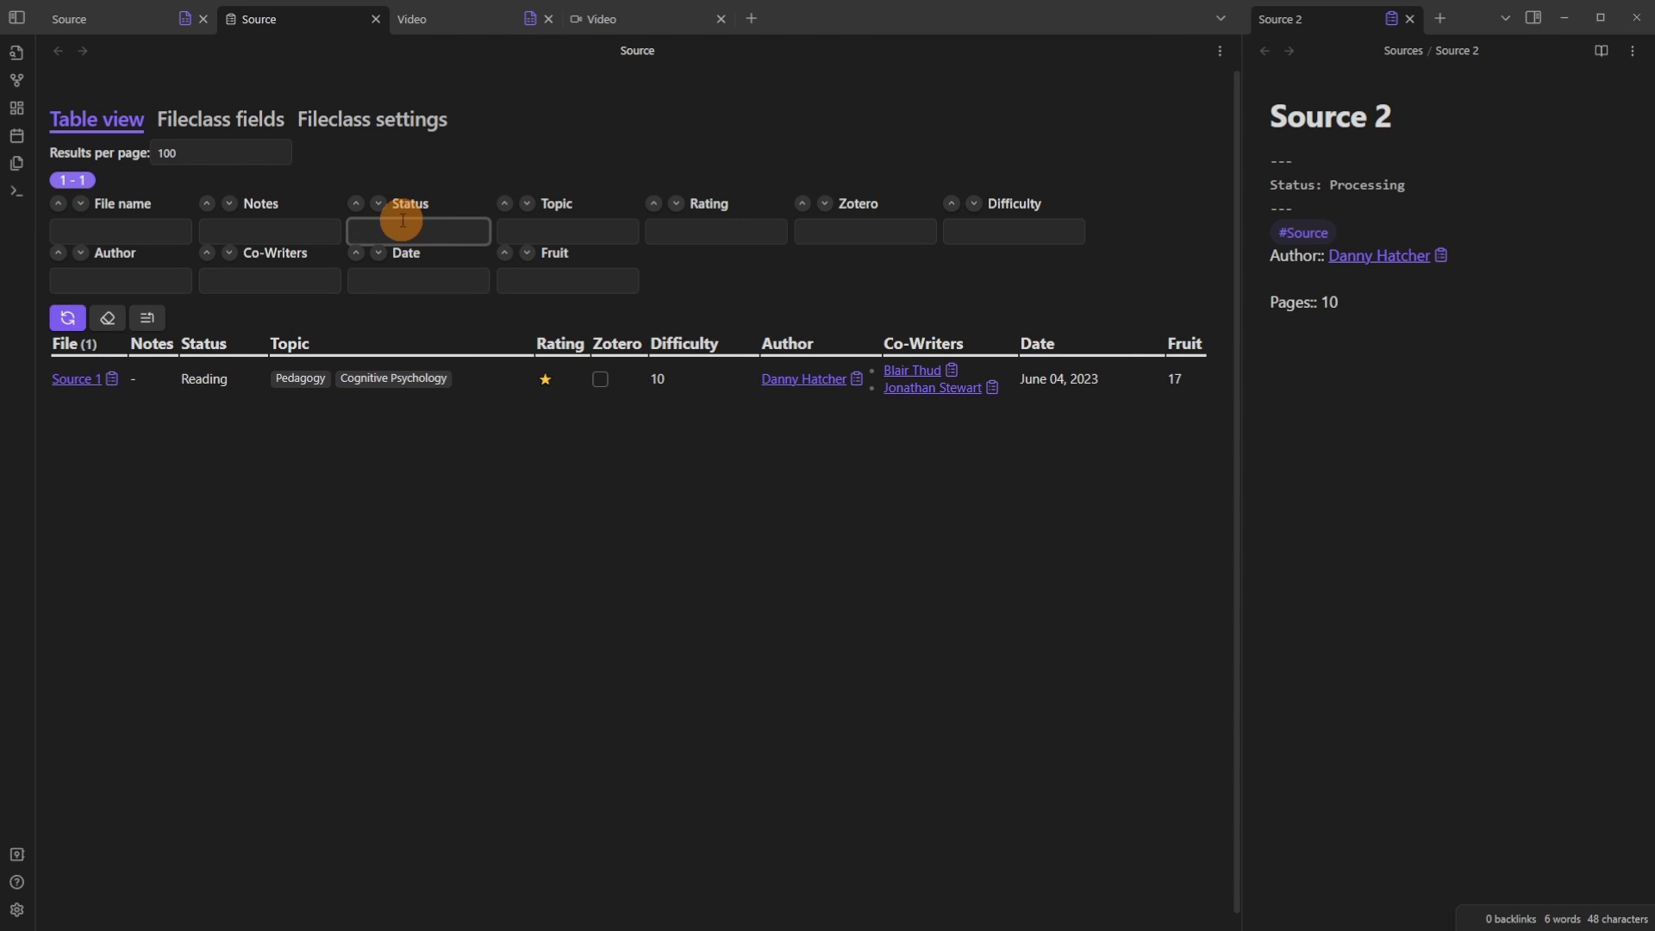
{"action": "left_click", "coordinate": [68, 318]}
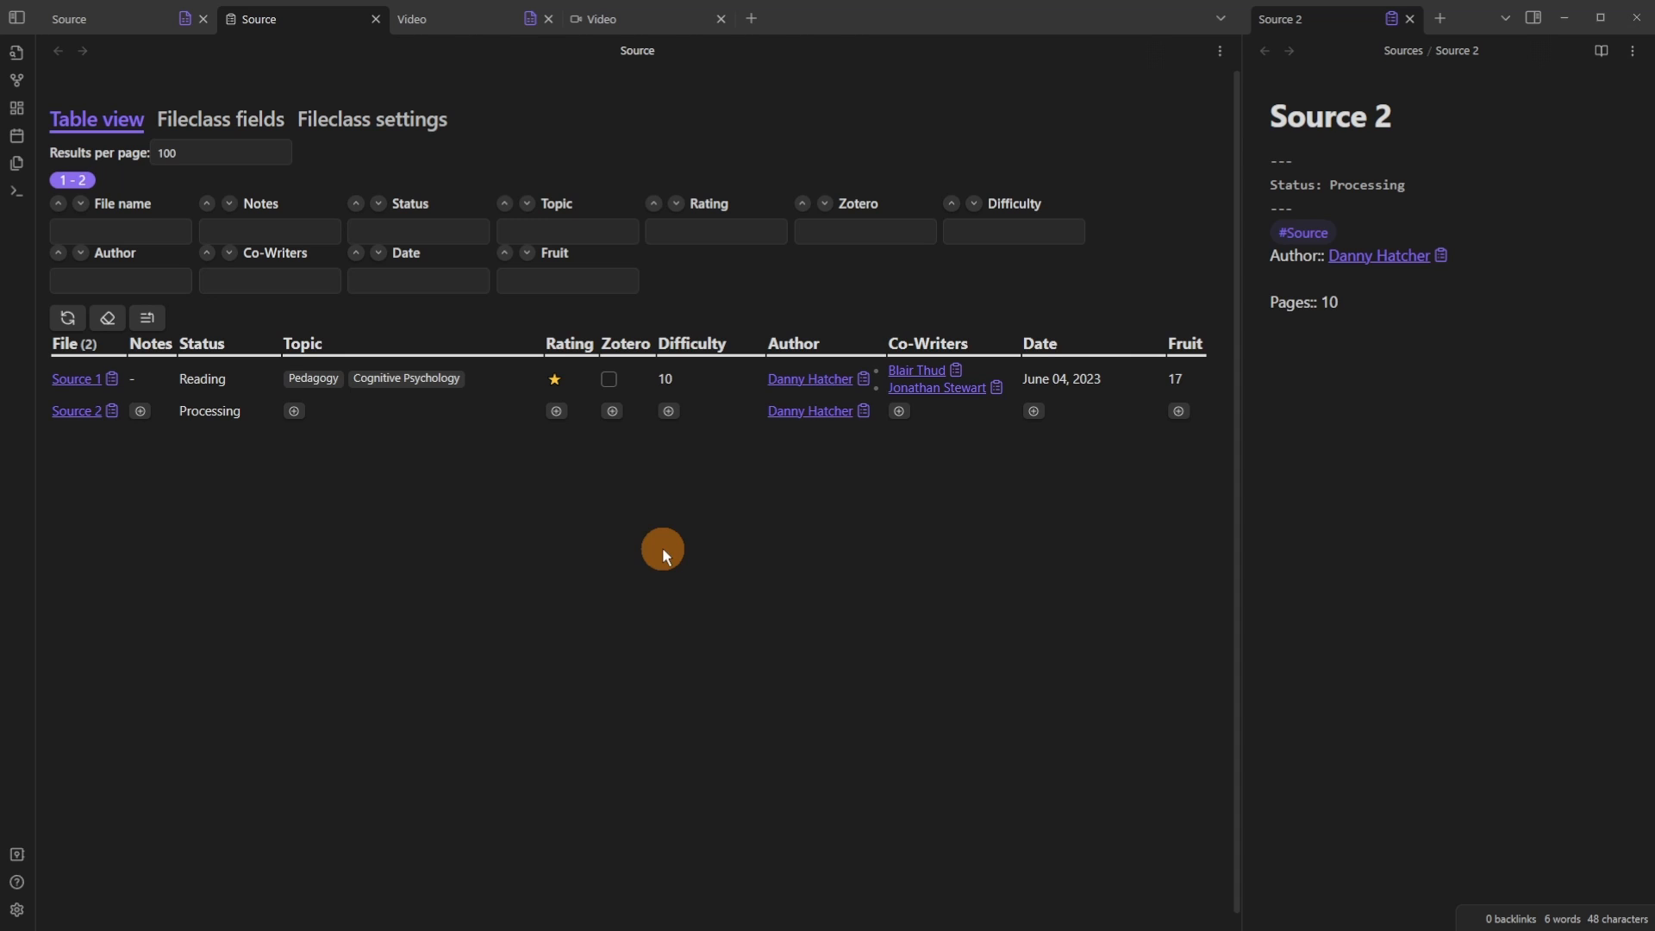
Step: Set Source 2's Rating to four stars in its frontmatter and sort the Source table by Rating
{"action": "left_click", "coordinate": [556, 411]}
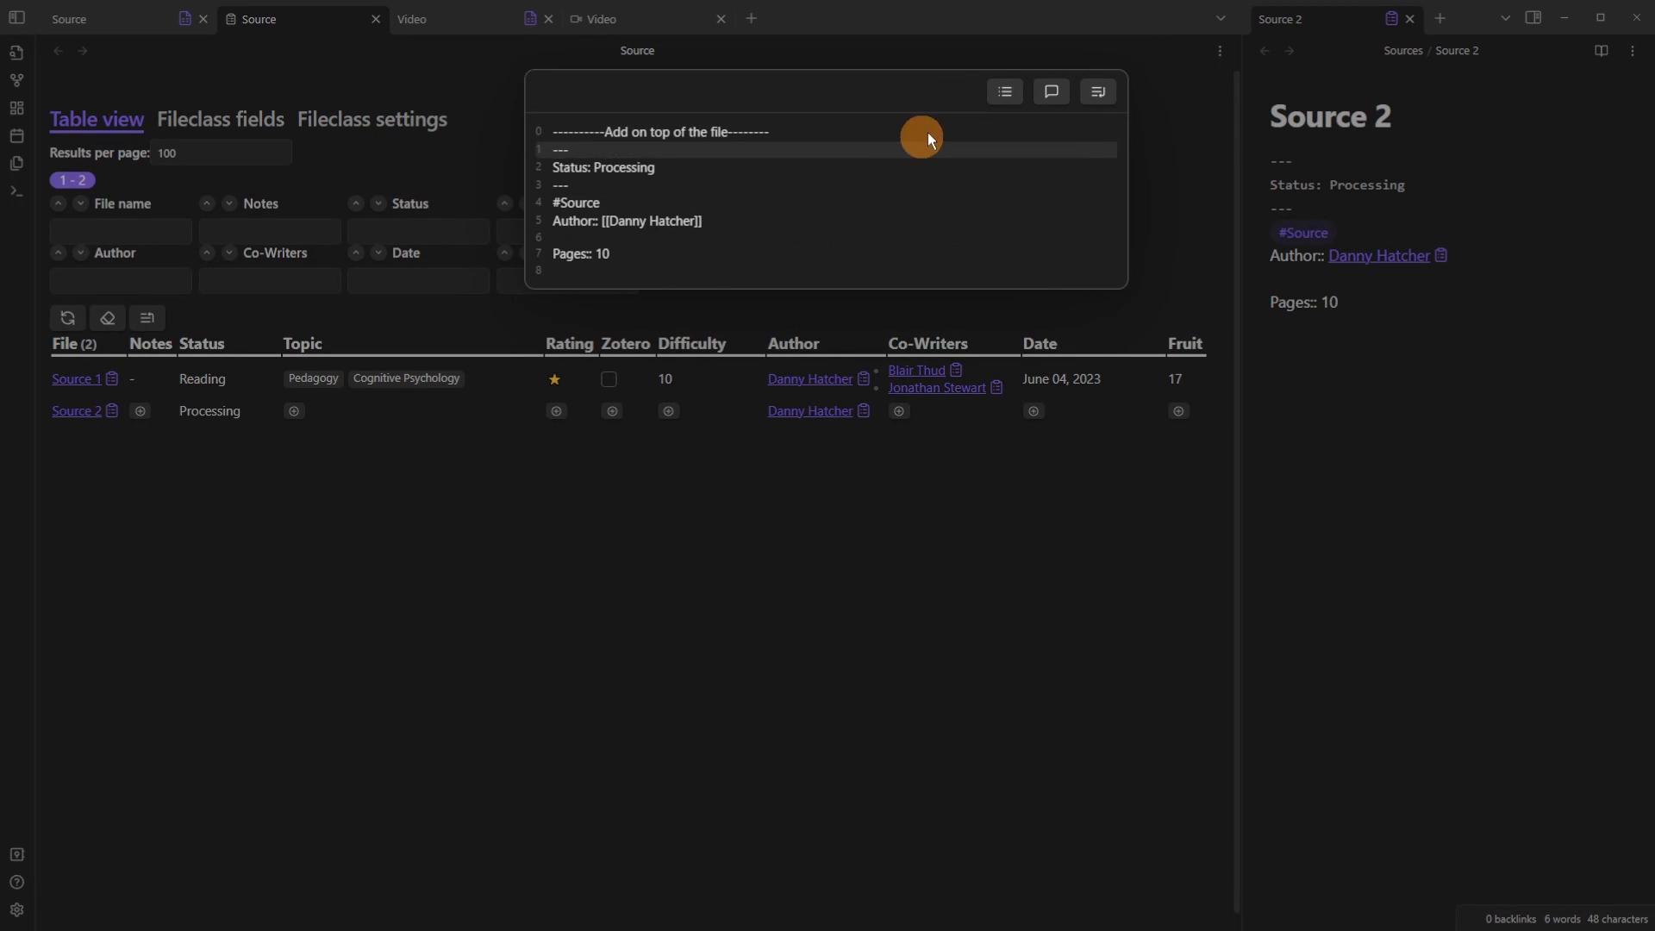
{"action": "left_click", "coordinate": [1097, 91]}
{"action": "left_click", "coordinate": [693, 218]}
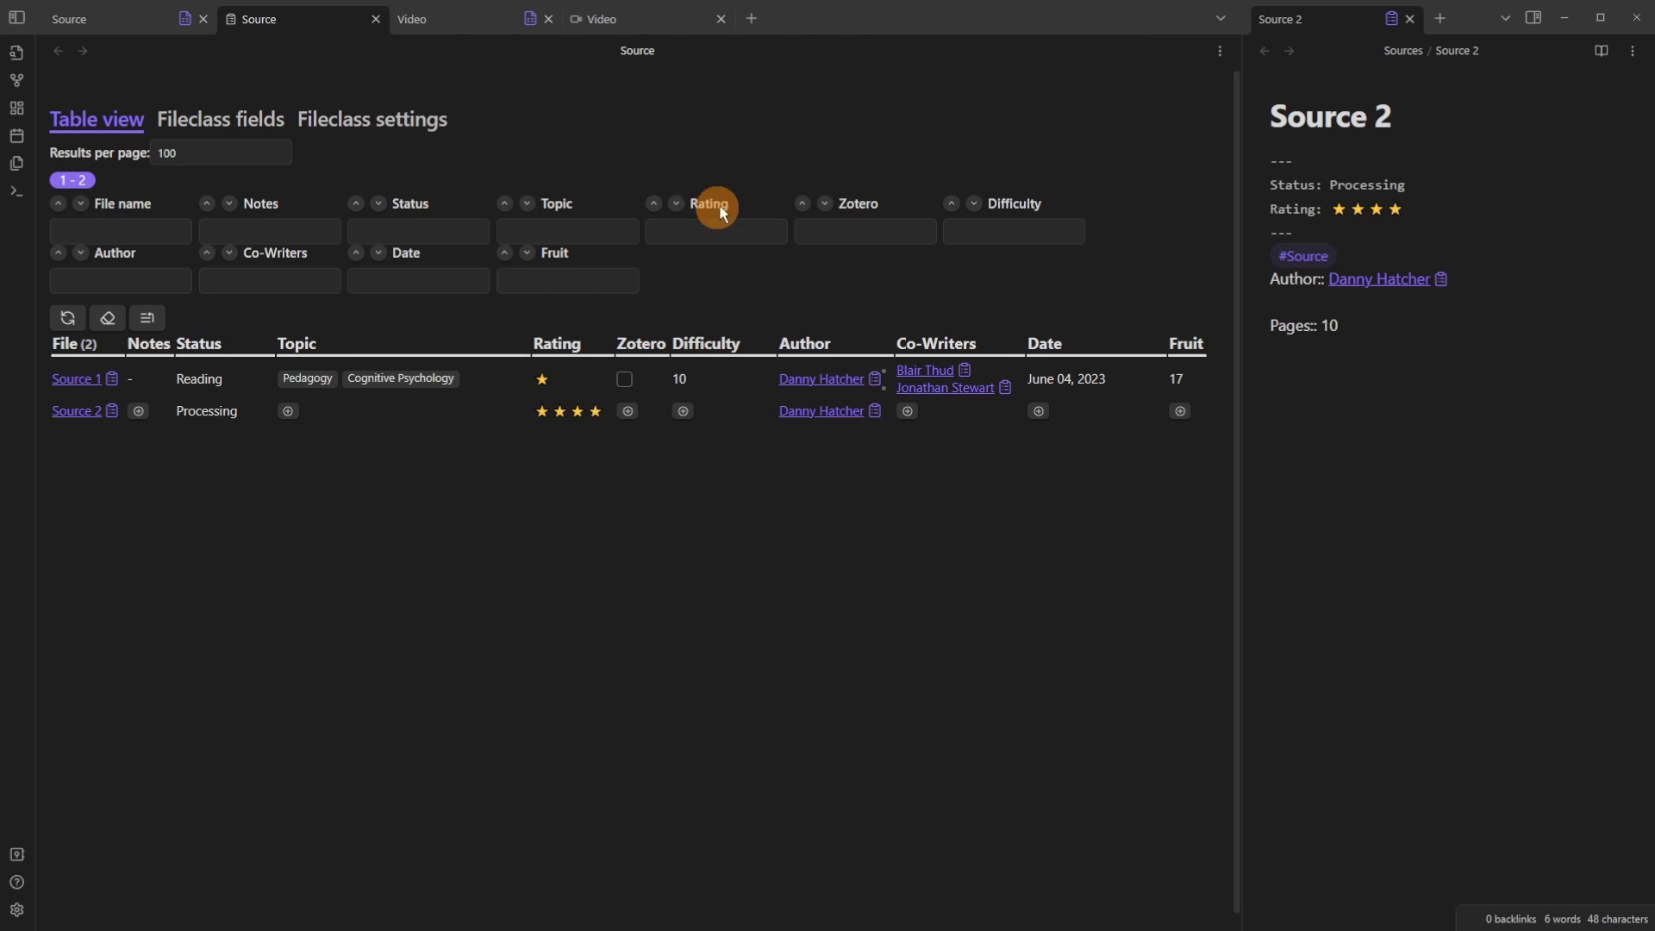
{"action": "left_click", "coordinate": [677, 203]}
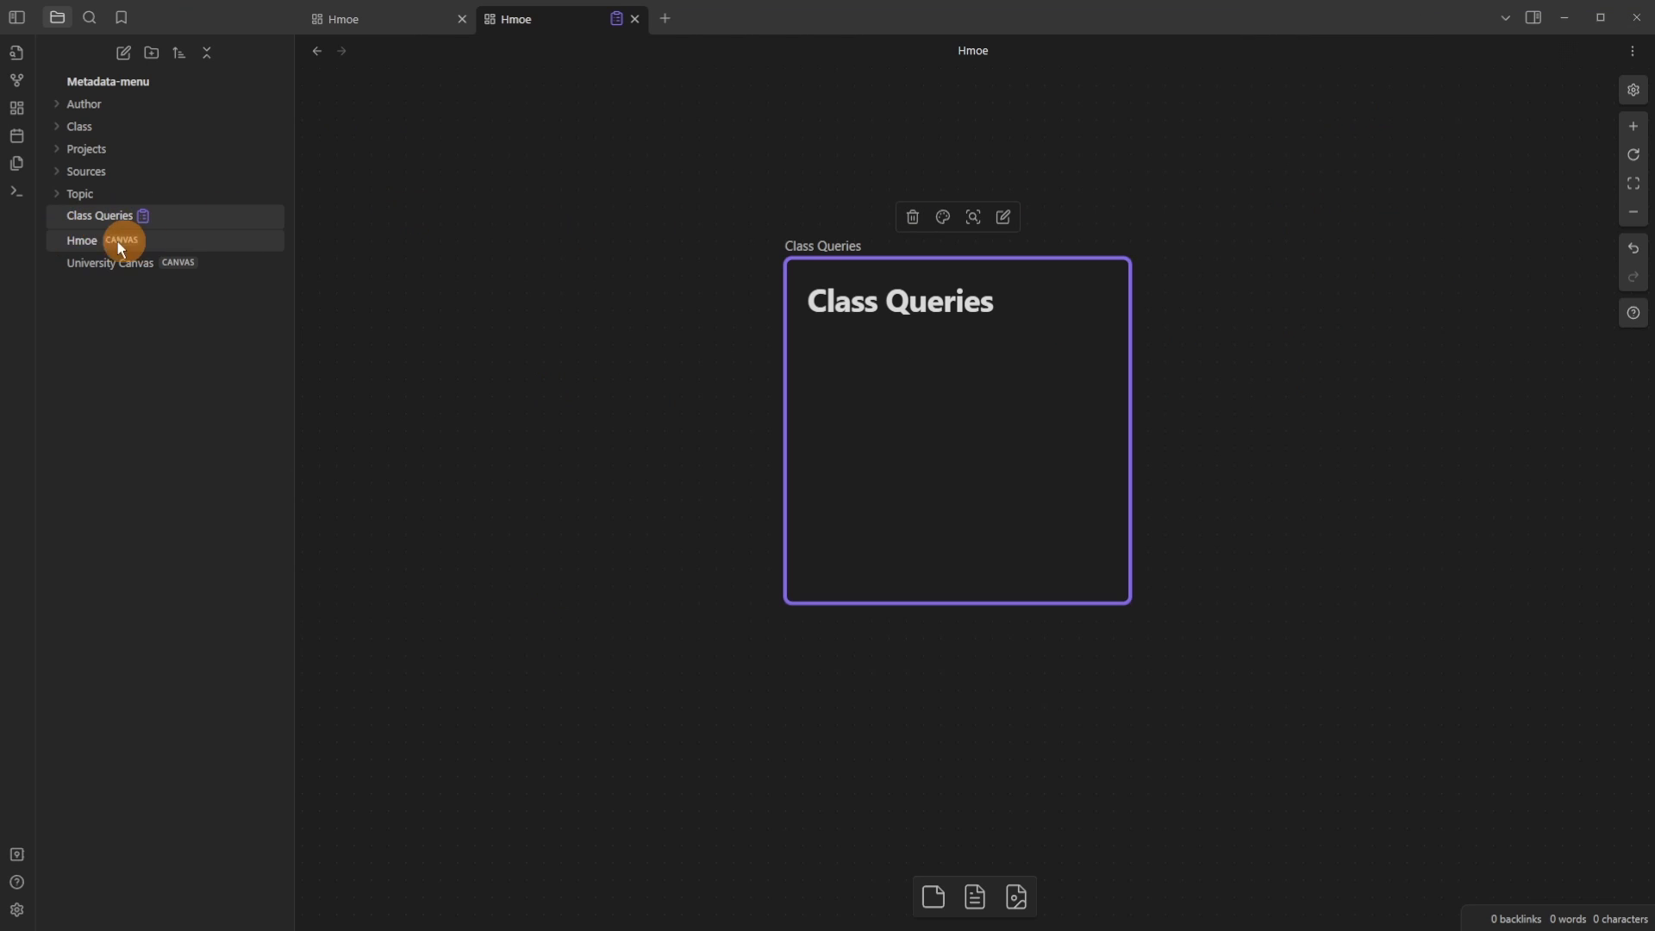
Step: Move the Class Queries card slightly up and left on the Hmoe canvas and select it
{"action": "left_click", "coordinate": [474, 148]}
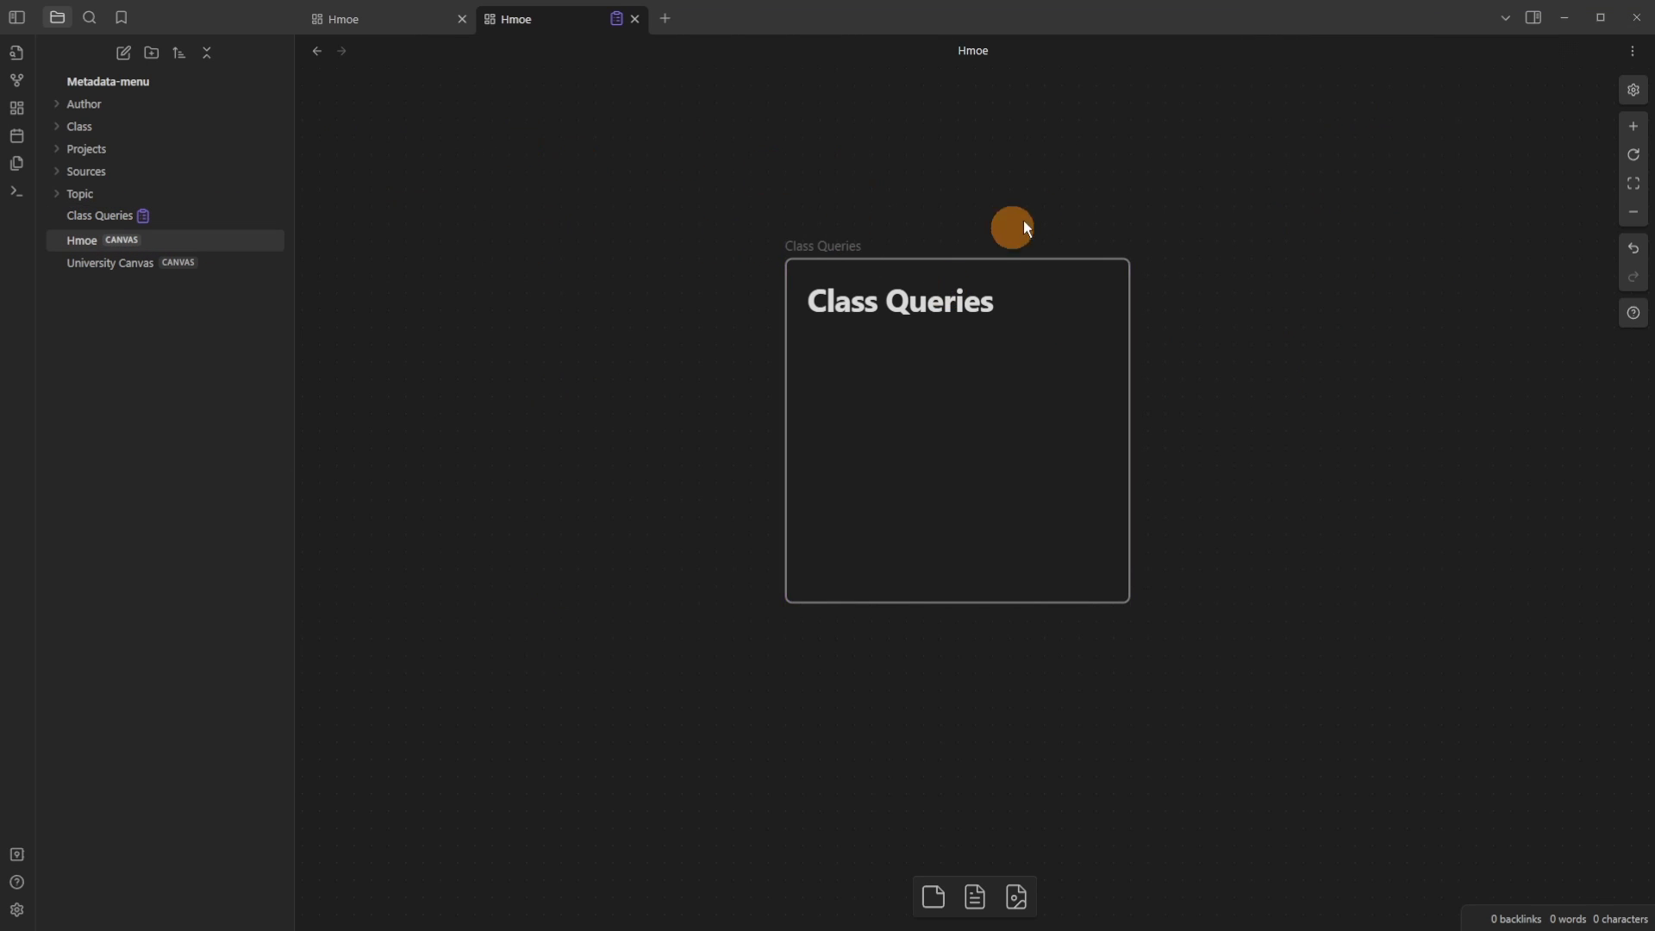
{"action": "left_click_drag", "start_coordinate": [946, 399], "coordinate": [900, 365]}
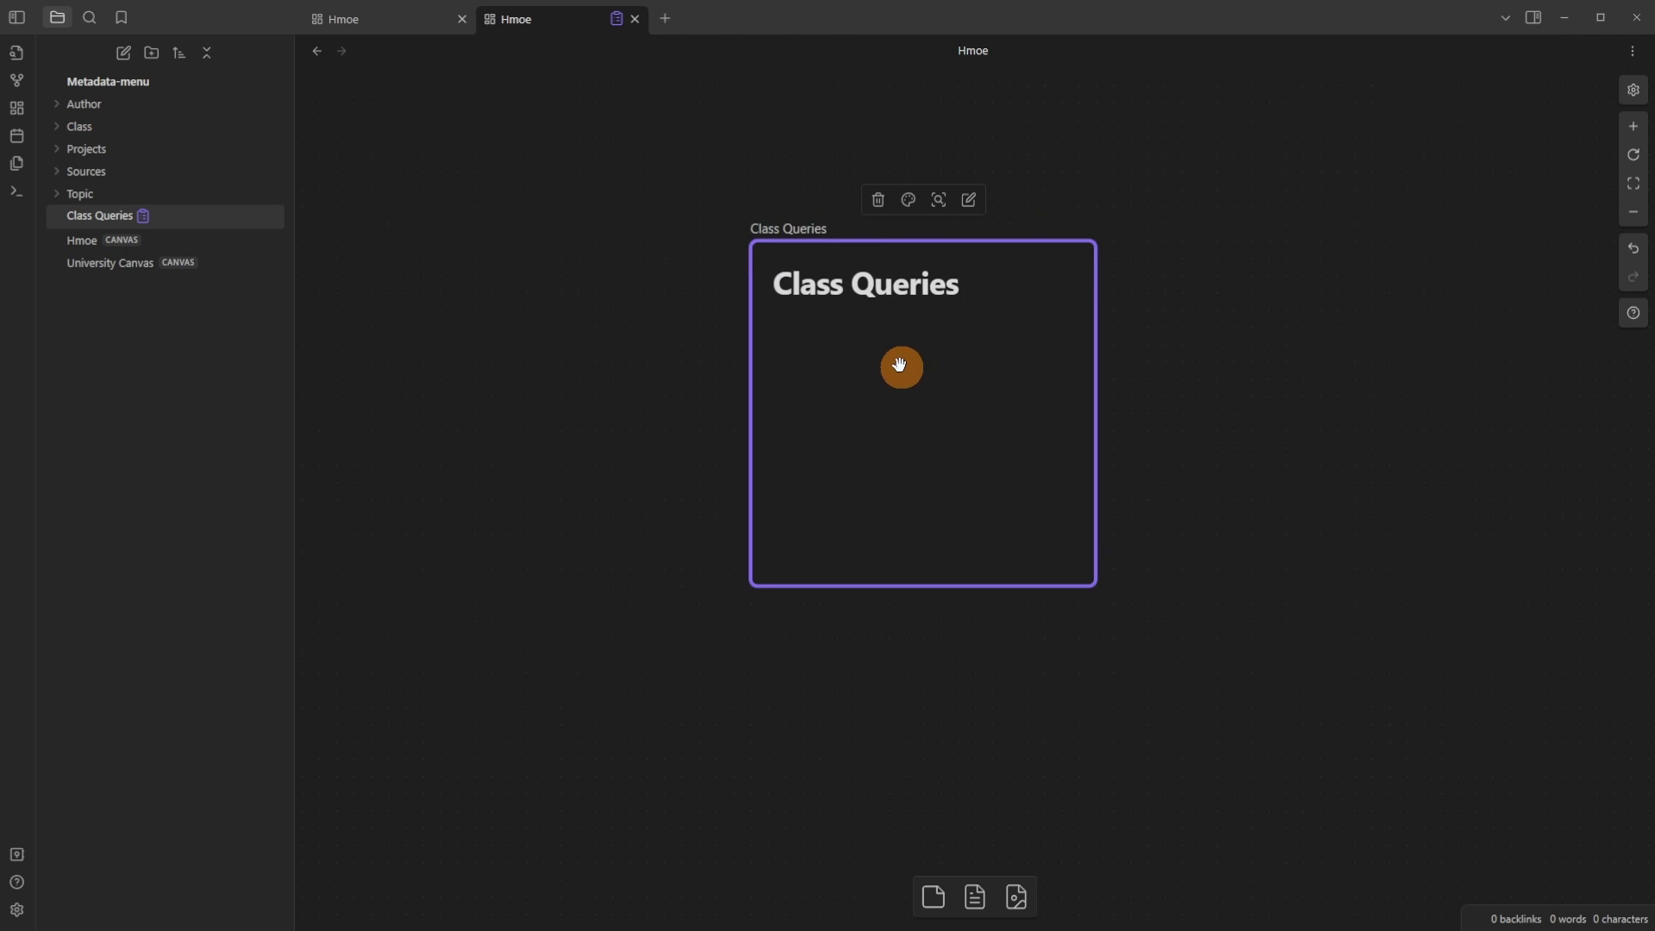
{"action": "left_click", "coordinate": [799, 229]}
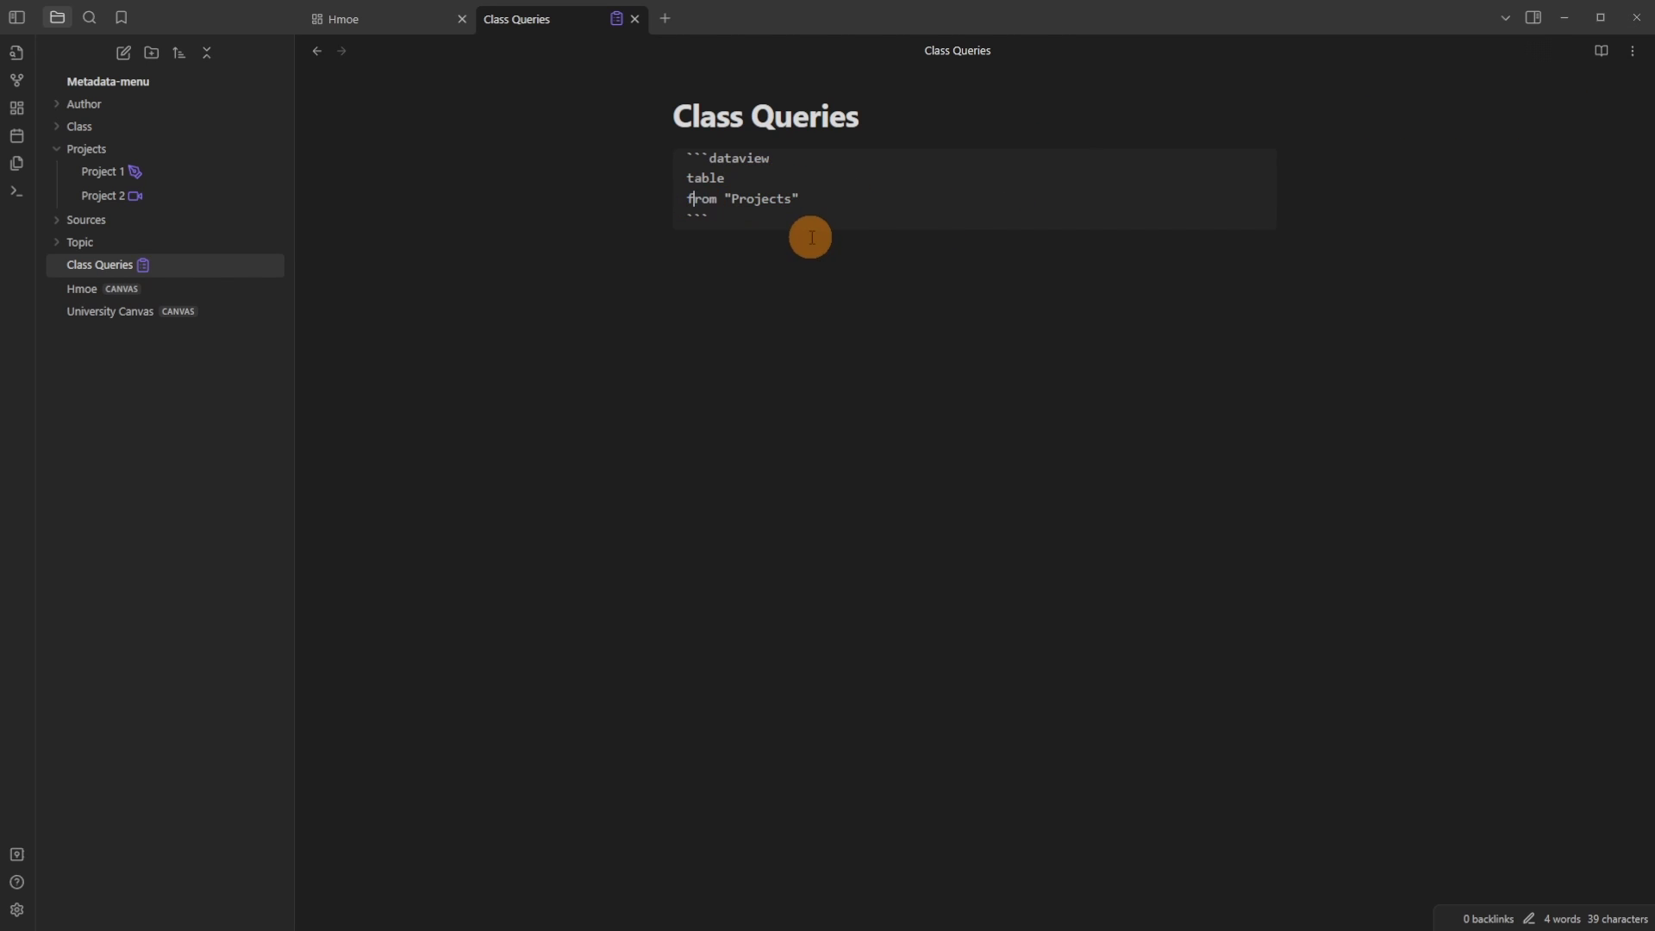
Step: Examine the "Projects" source in the Class Queries note's Dataview query and render its table
{"action": "left_click", "coordinate": [746, 200]}
{"action": "left_click_drag", "start_coordinate": [834, 199], "coordinate": [725, 196]}
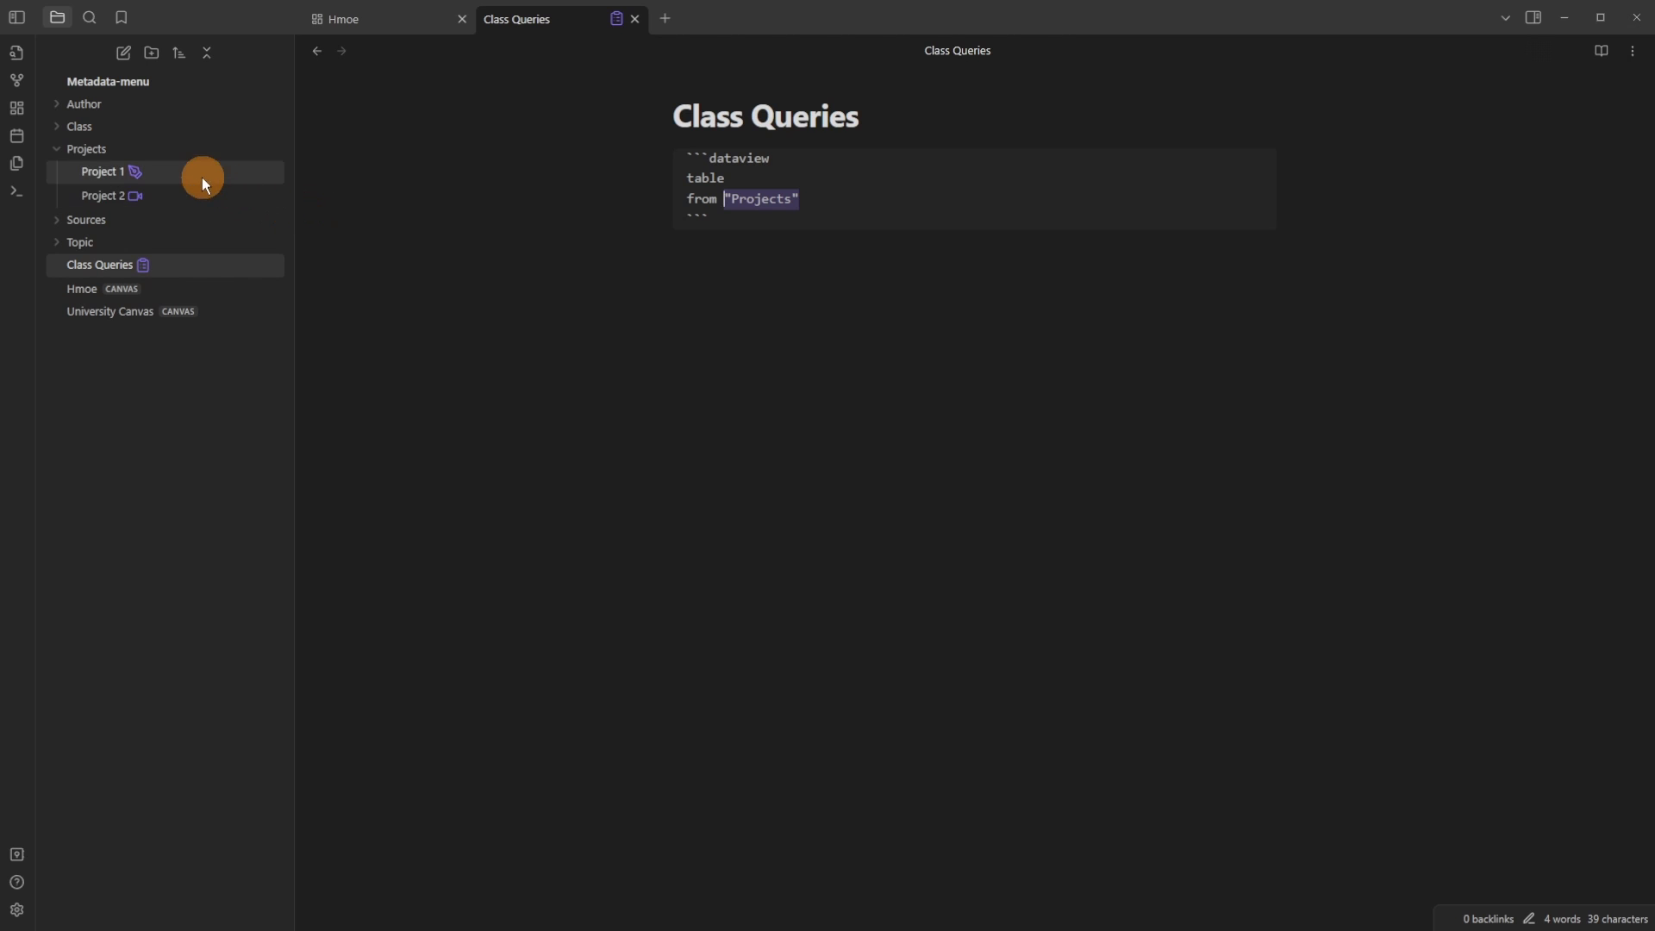
{"action": "left_click", "coordinate": [778, 286]}
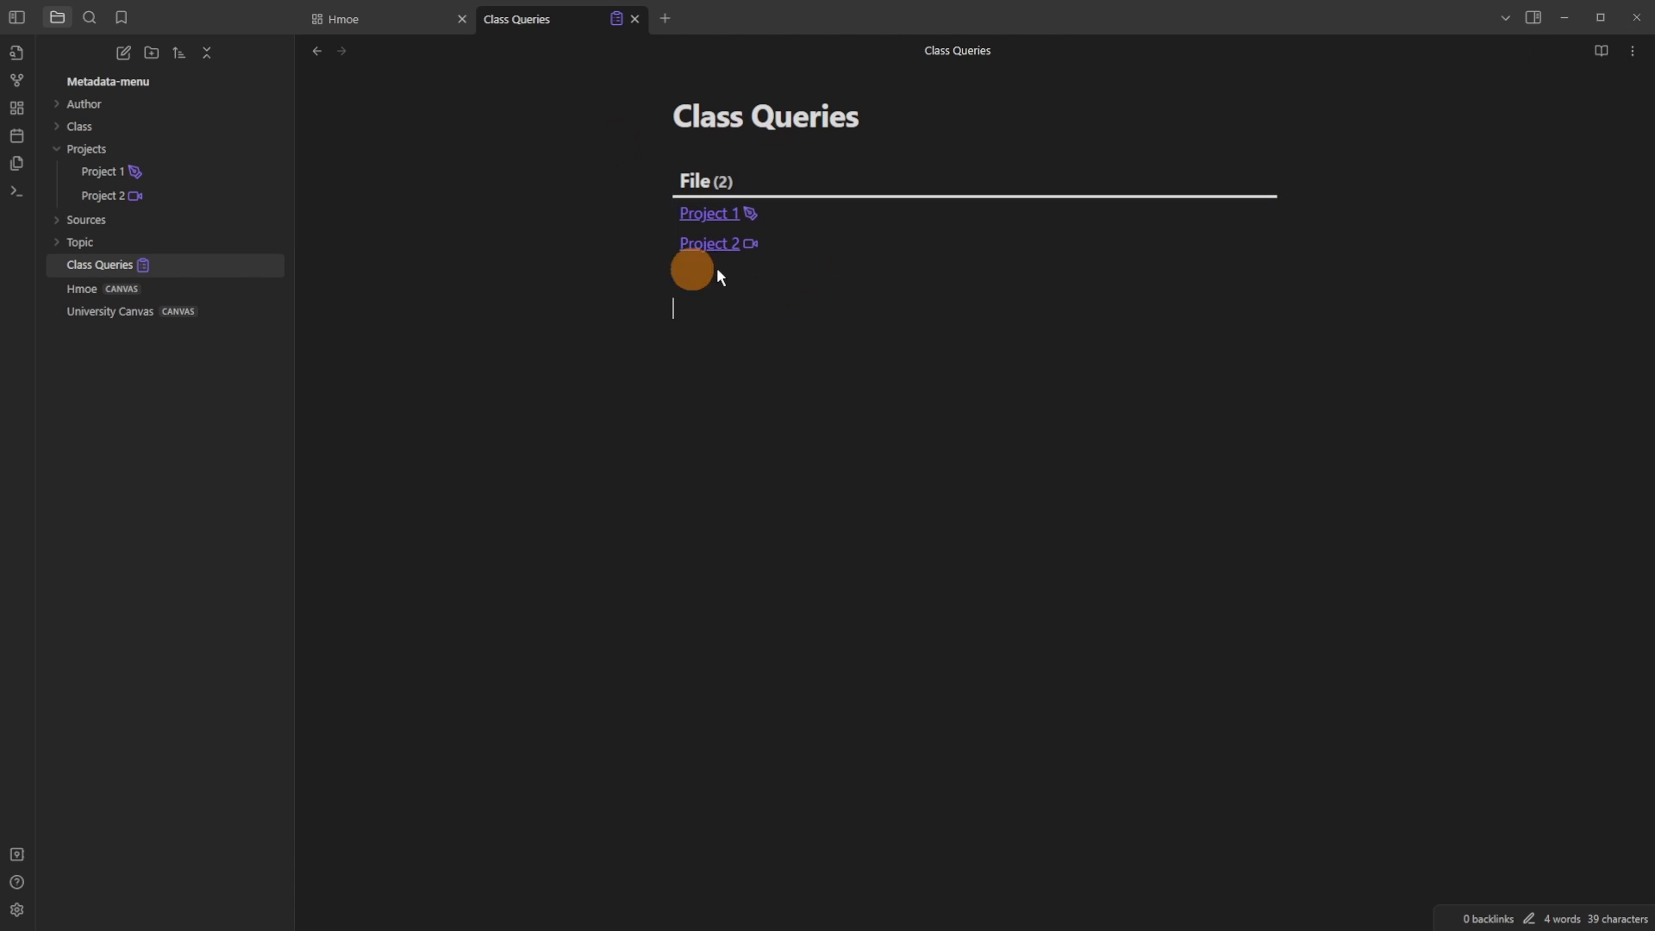
Step: Review the Workflow, Status and Priority fields of Project 1 and Project 2 from the query table
{"action": "left_click", "coordinate": [751, 213]}
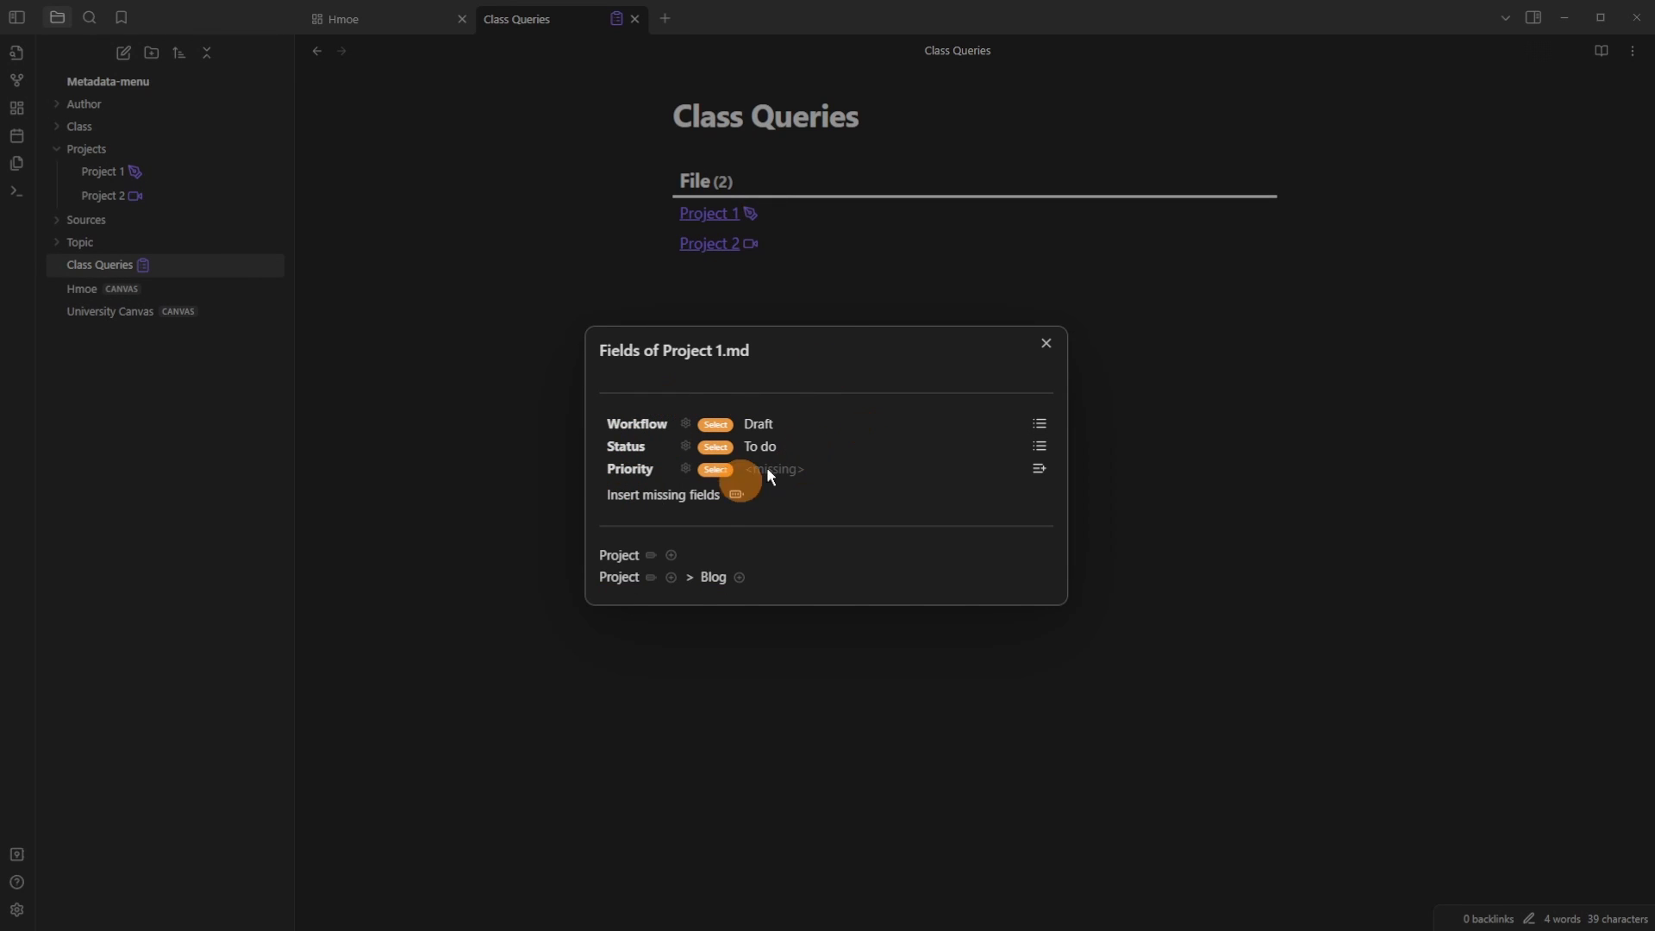
{"action": "left_click", "coordinate": [806, 300]}
{"action": "left_click", "coordinate": [749, 243]}
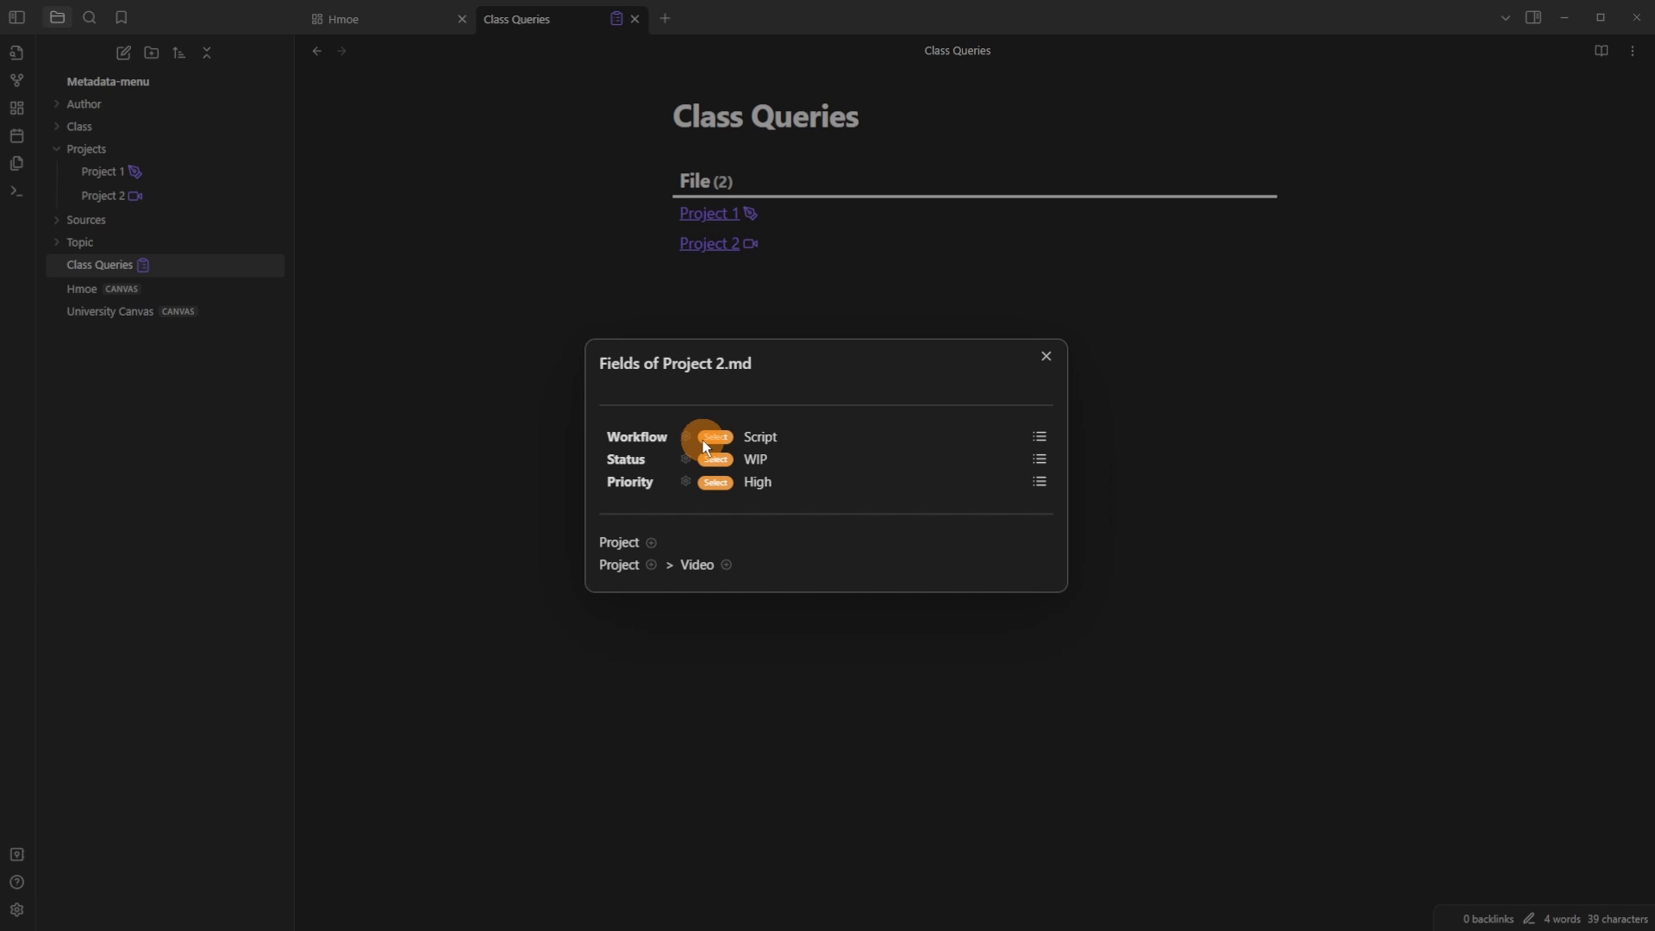
{"action": "left_click", "coordinate": [809, 304]}
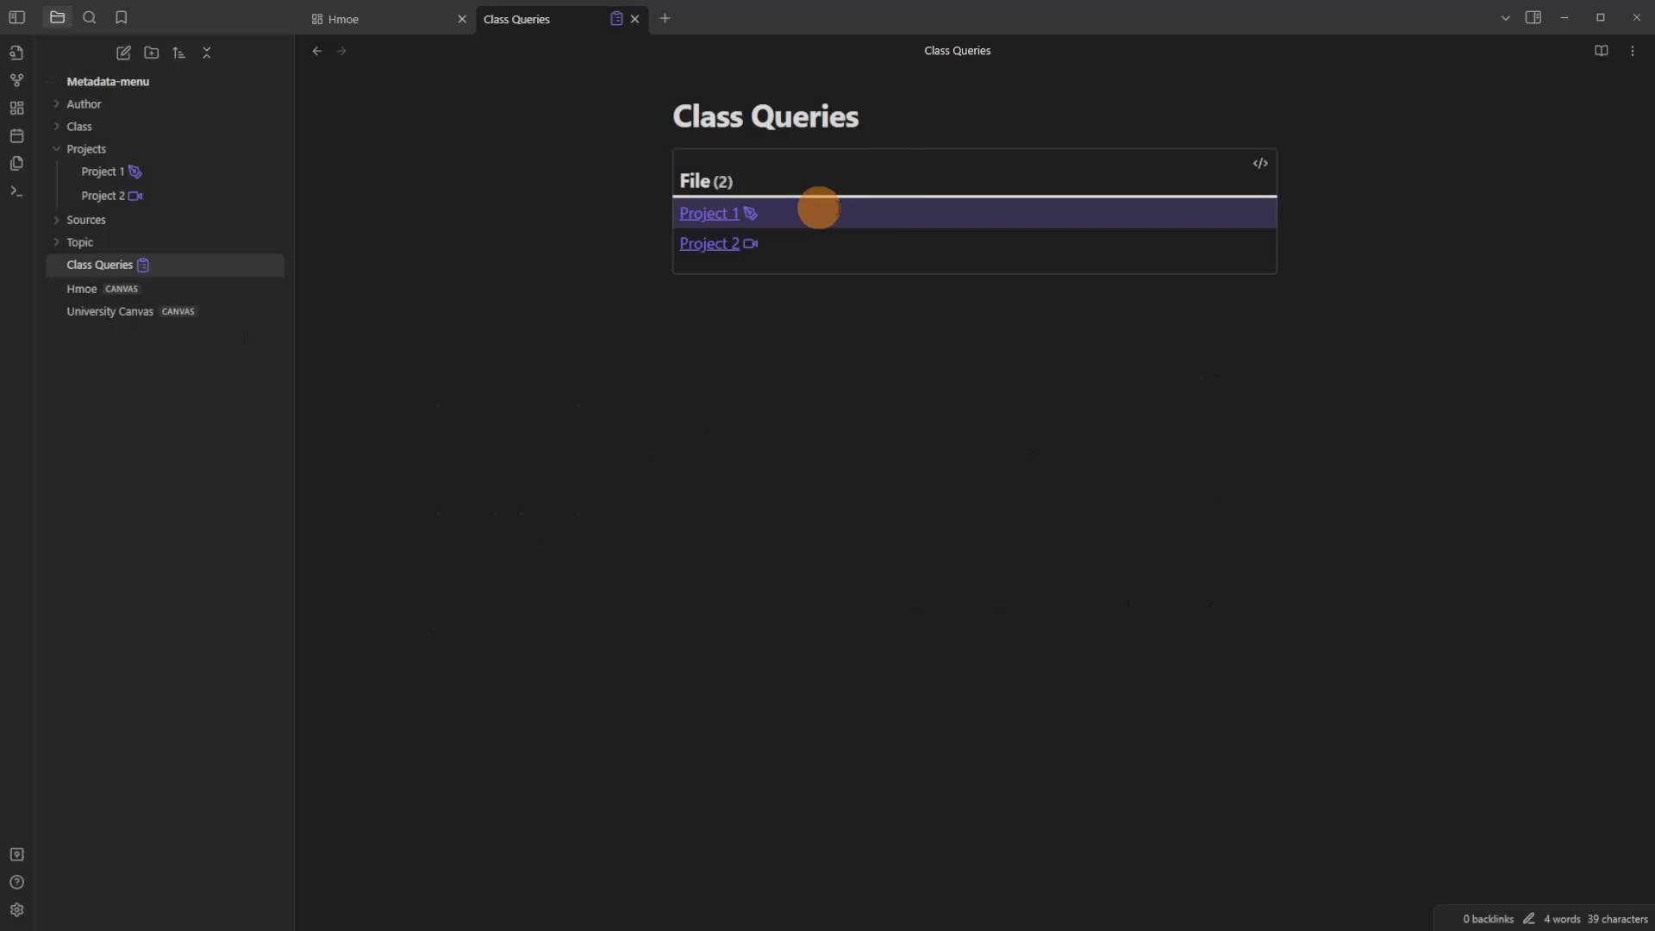
Step: Add the Status, Priority and Workflow columns to the Projects Dataview query and render the table
{"action": "left_click", "coordinate": [1264, 162]}
{"action": "left_click", "coordinate": [813, 177]}
{"action": "left_click", "coordinate": [889, 178]}
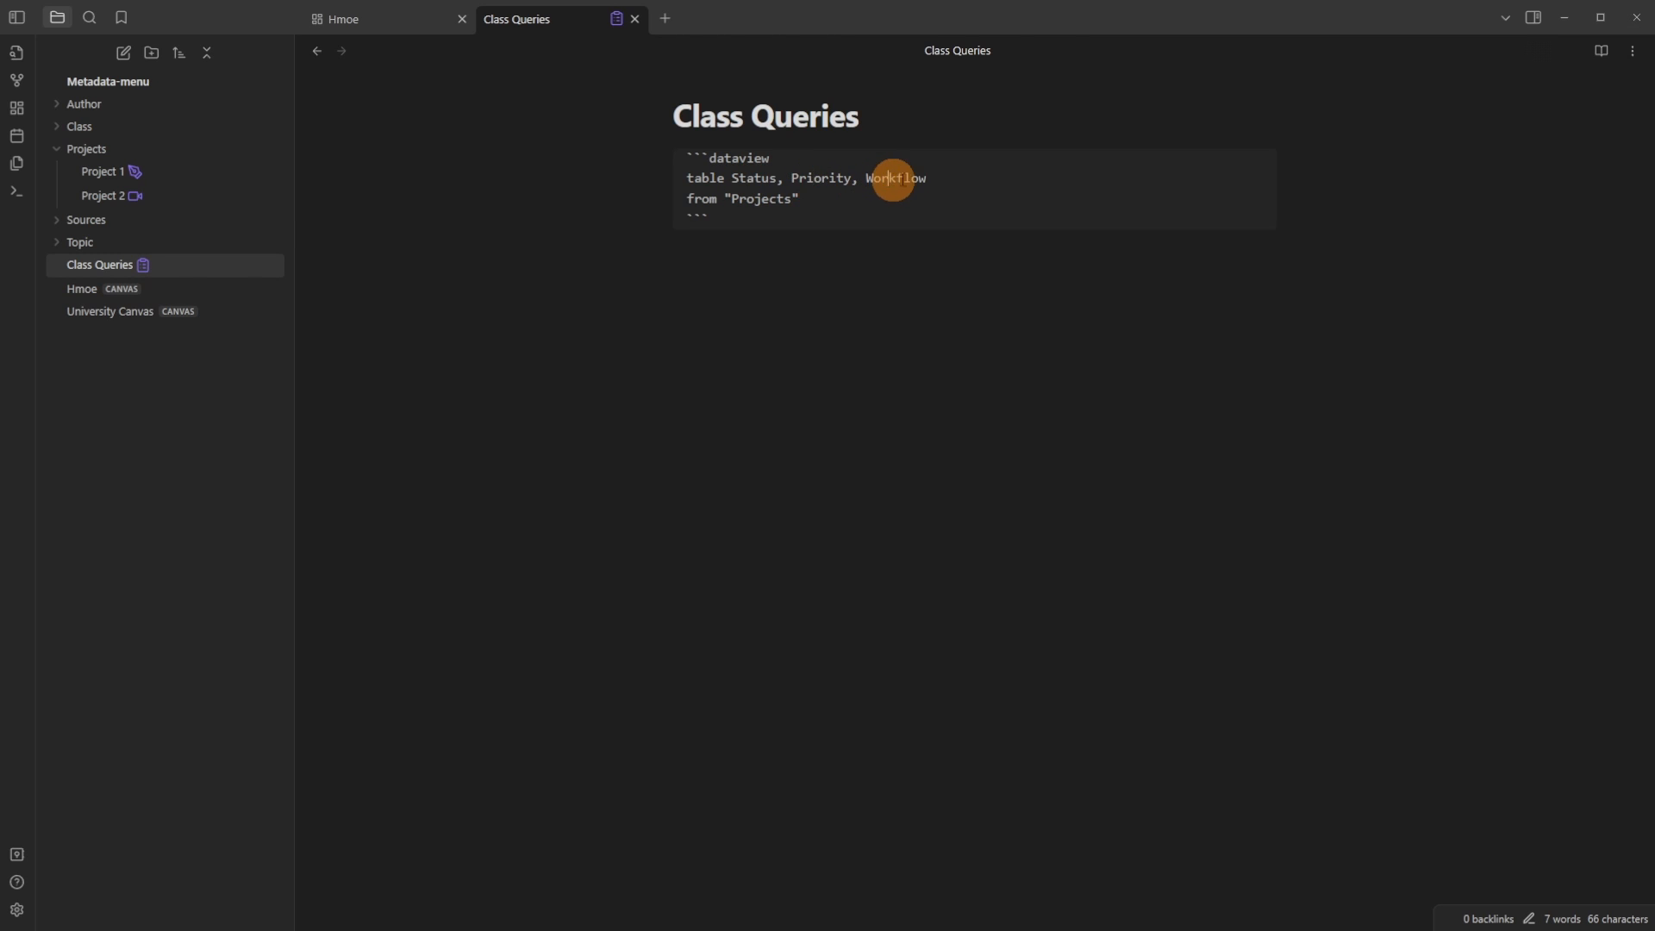
{"action": "key", "text": "Return"}
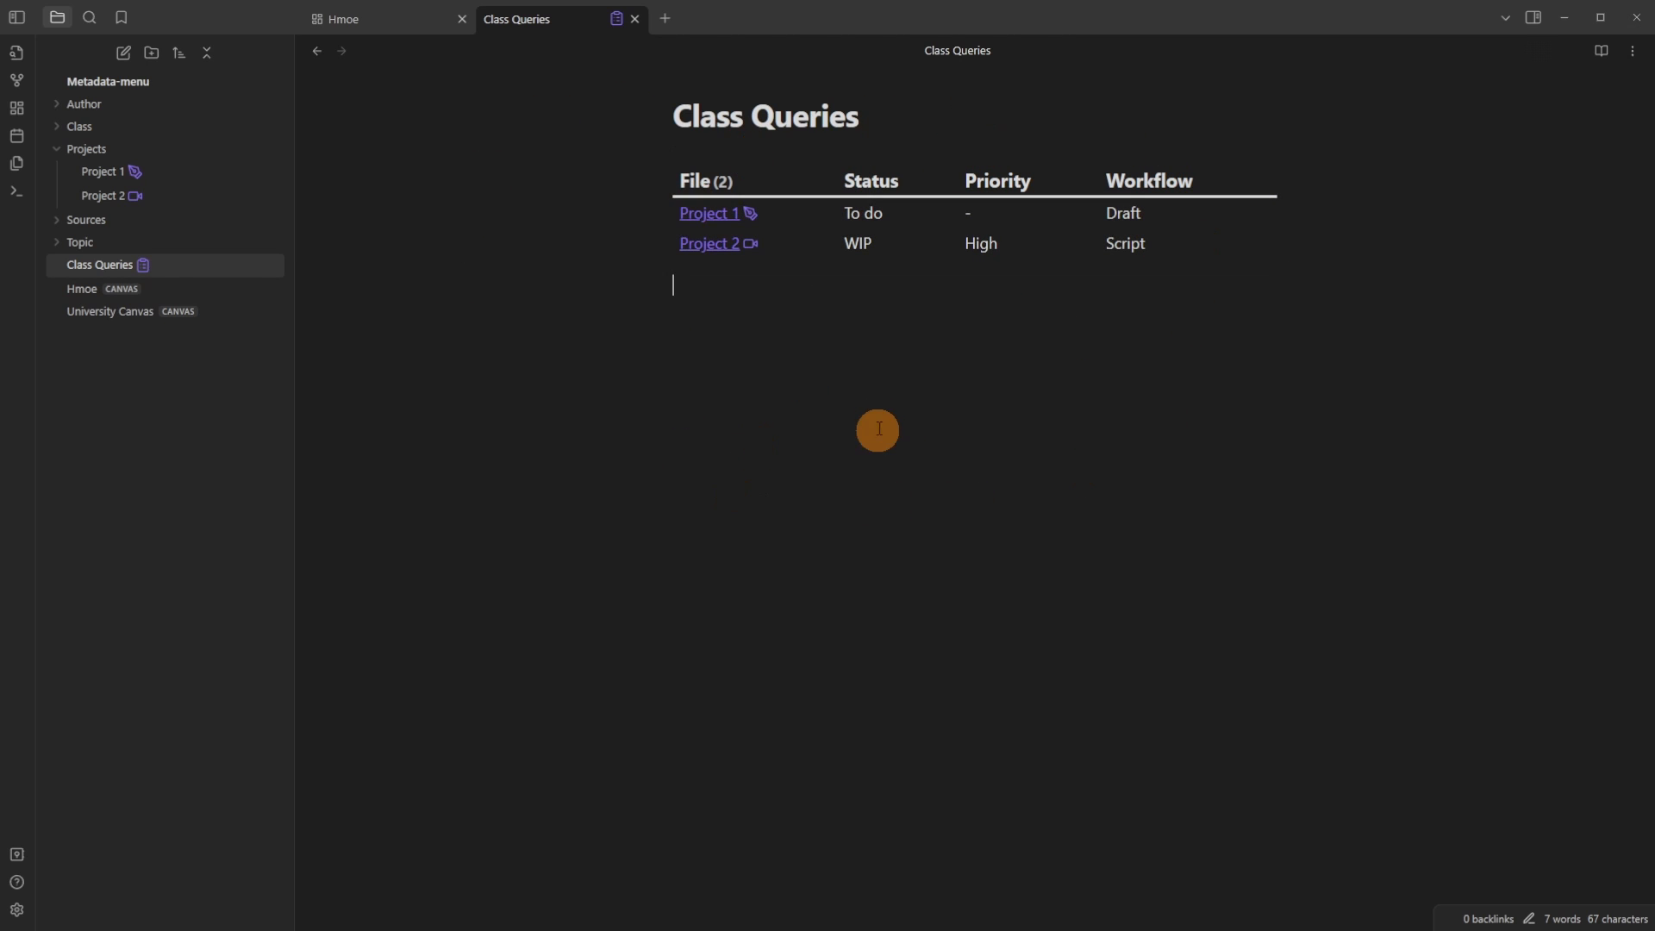
Step: Add a dataviewjs block below the Dataview table that builds a Project, Status, Priority and Workflow table from the "Projects" pages
{"action": "key", "text": "Up"}
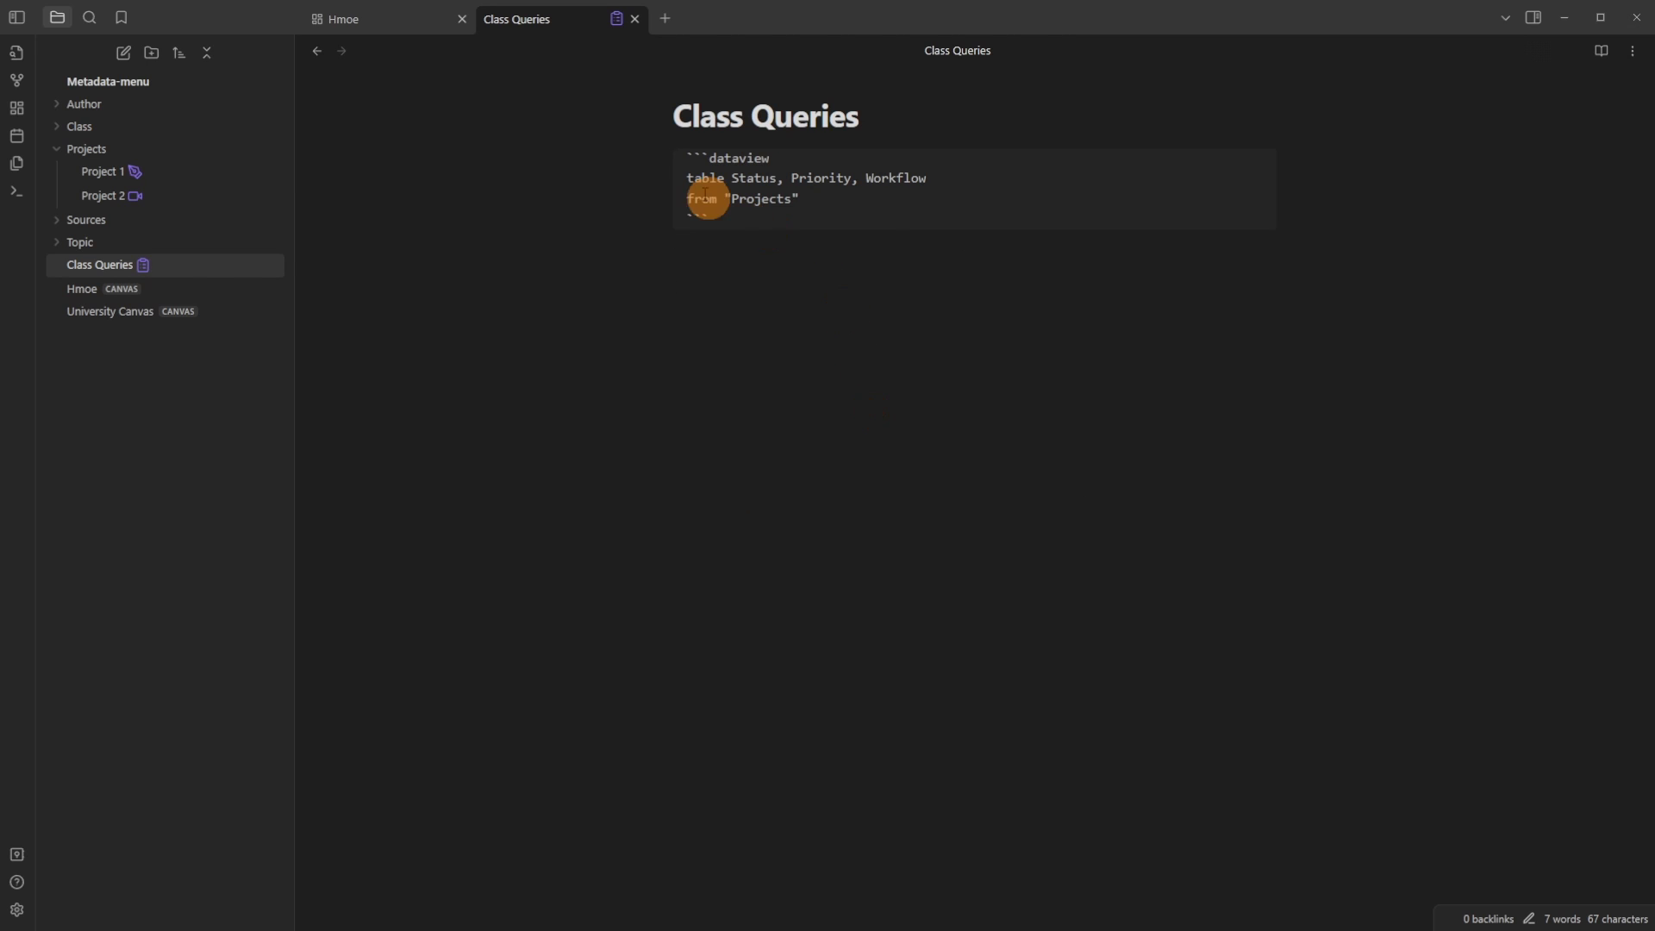
{"action": "left_click", "coordinate": [831, 205]}
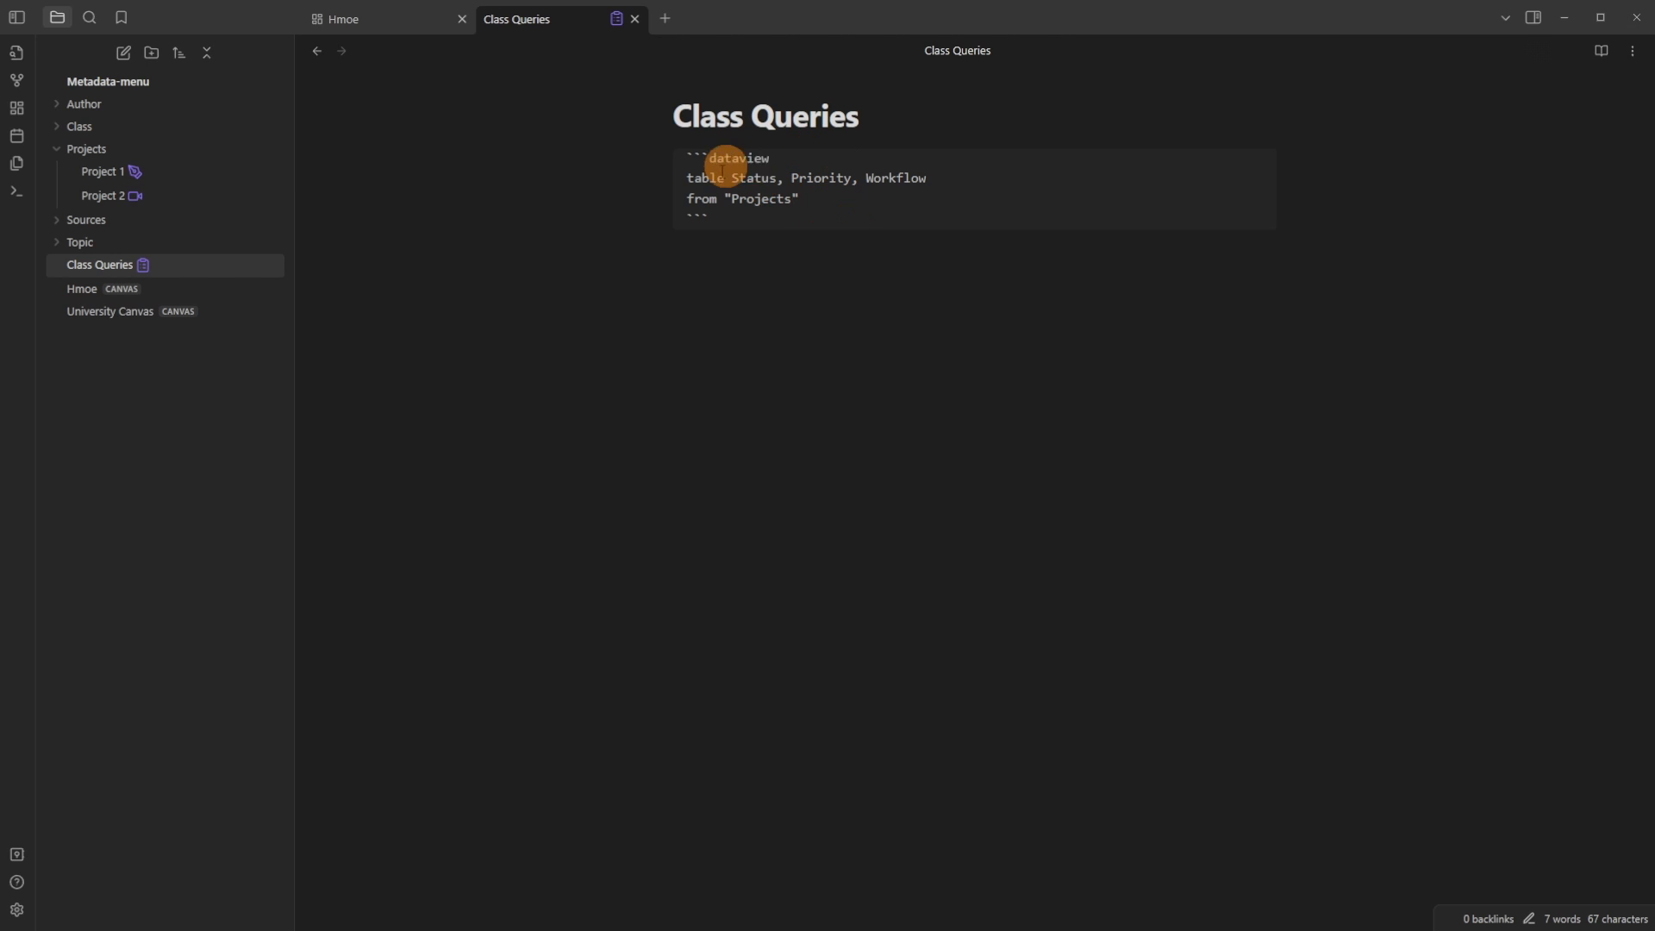
{"action": "left_click", "coordinate": [817, 285]}
{"action": "type", "text": "```dataviewjs  ```"}
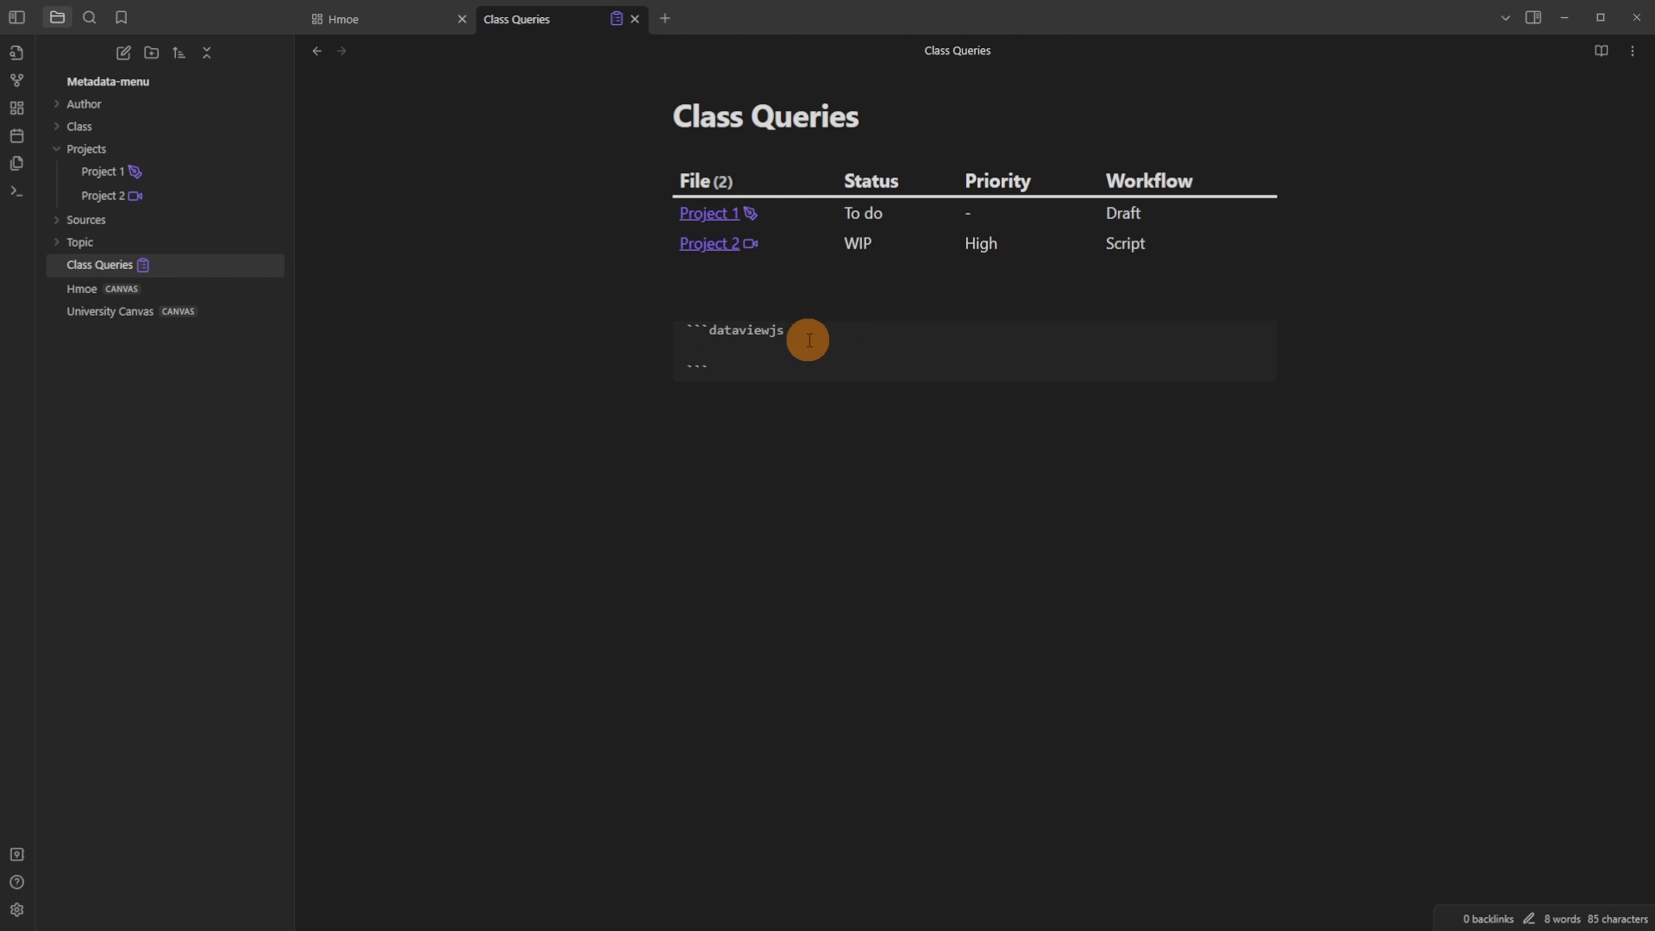
{"action": "type", "text": "dv.table([\"Project\", \"Status\", \"Priority\", \"Workflow\"], dv.pages('\"Projects\"').map(p => [ \tp.file.link, \tp.Status, \tp.Priority, \tp.Workflow]) )"}
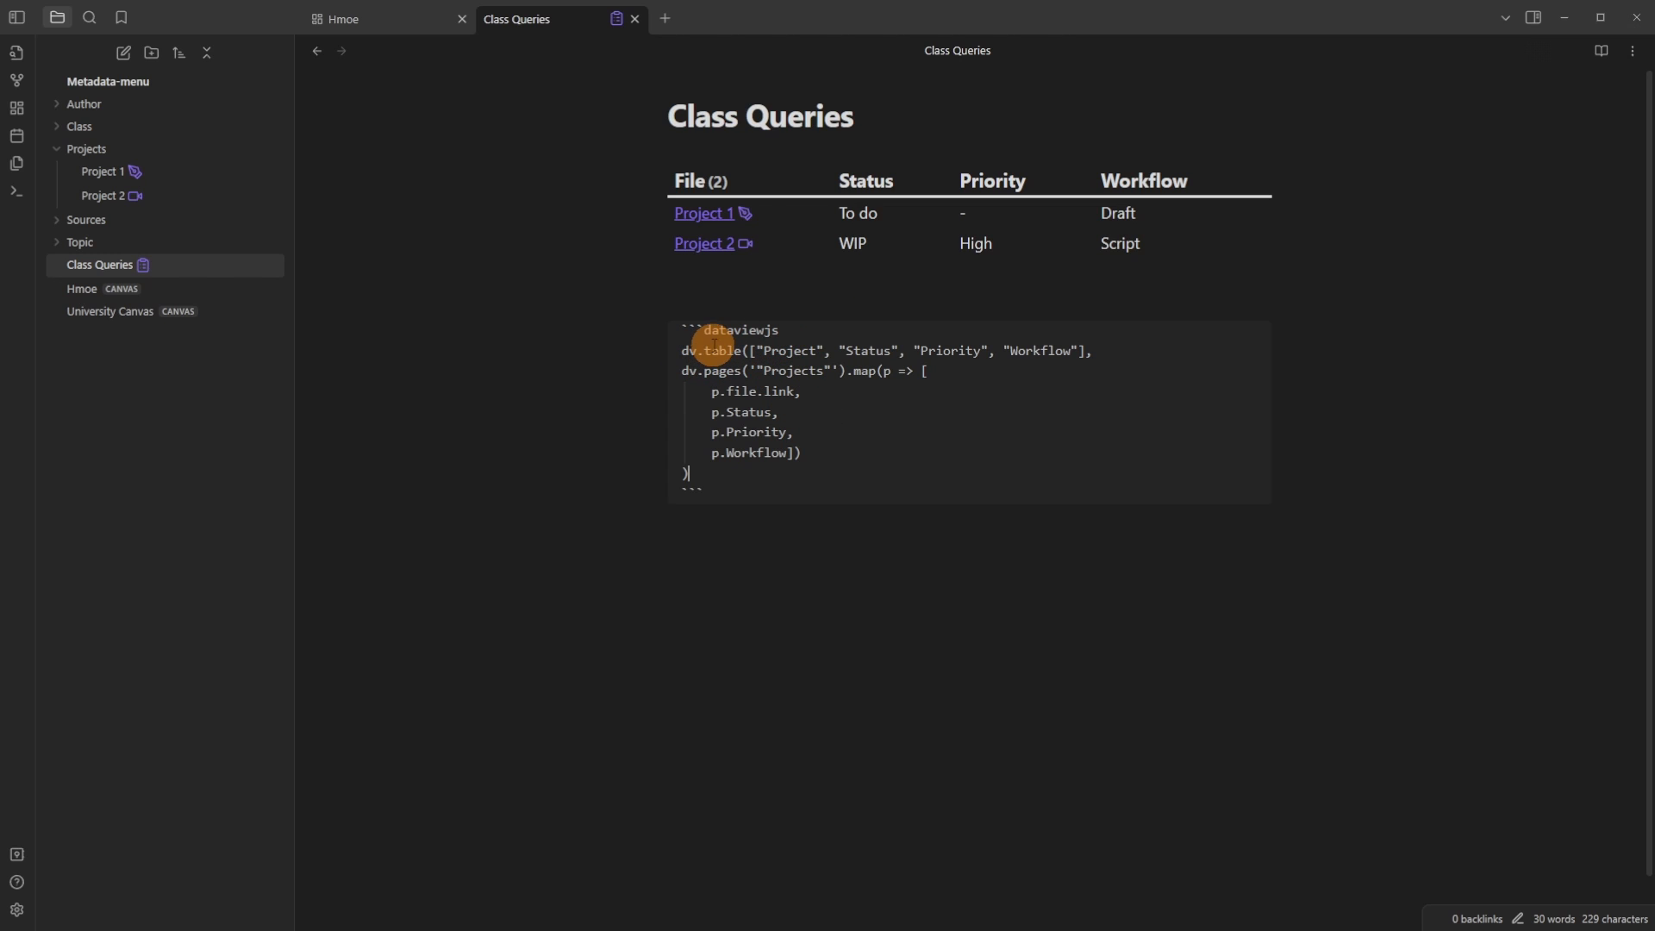
Step: Examine the dataviewjs code's column headers, "Projects" source and mapped page fields, and render its table
{"action": "left_click", "coordinate": [776, 352]}
{"action": "left_click", "coordinate": [853, 351]}
{"action": "left_click", "coordinate": [935, 351]}
{"action": "left_click", "coordinate": [1031, 351]}
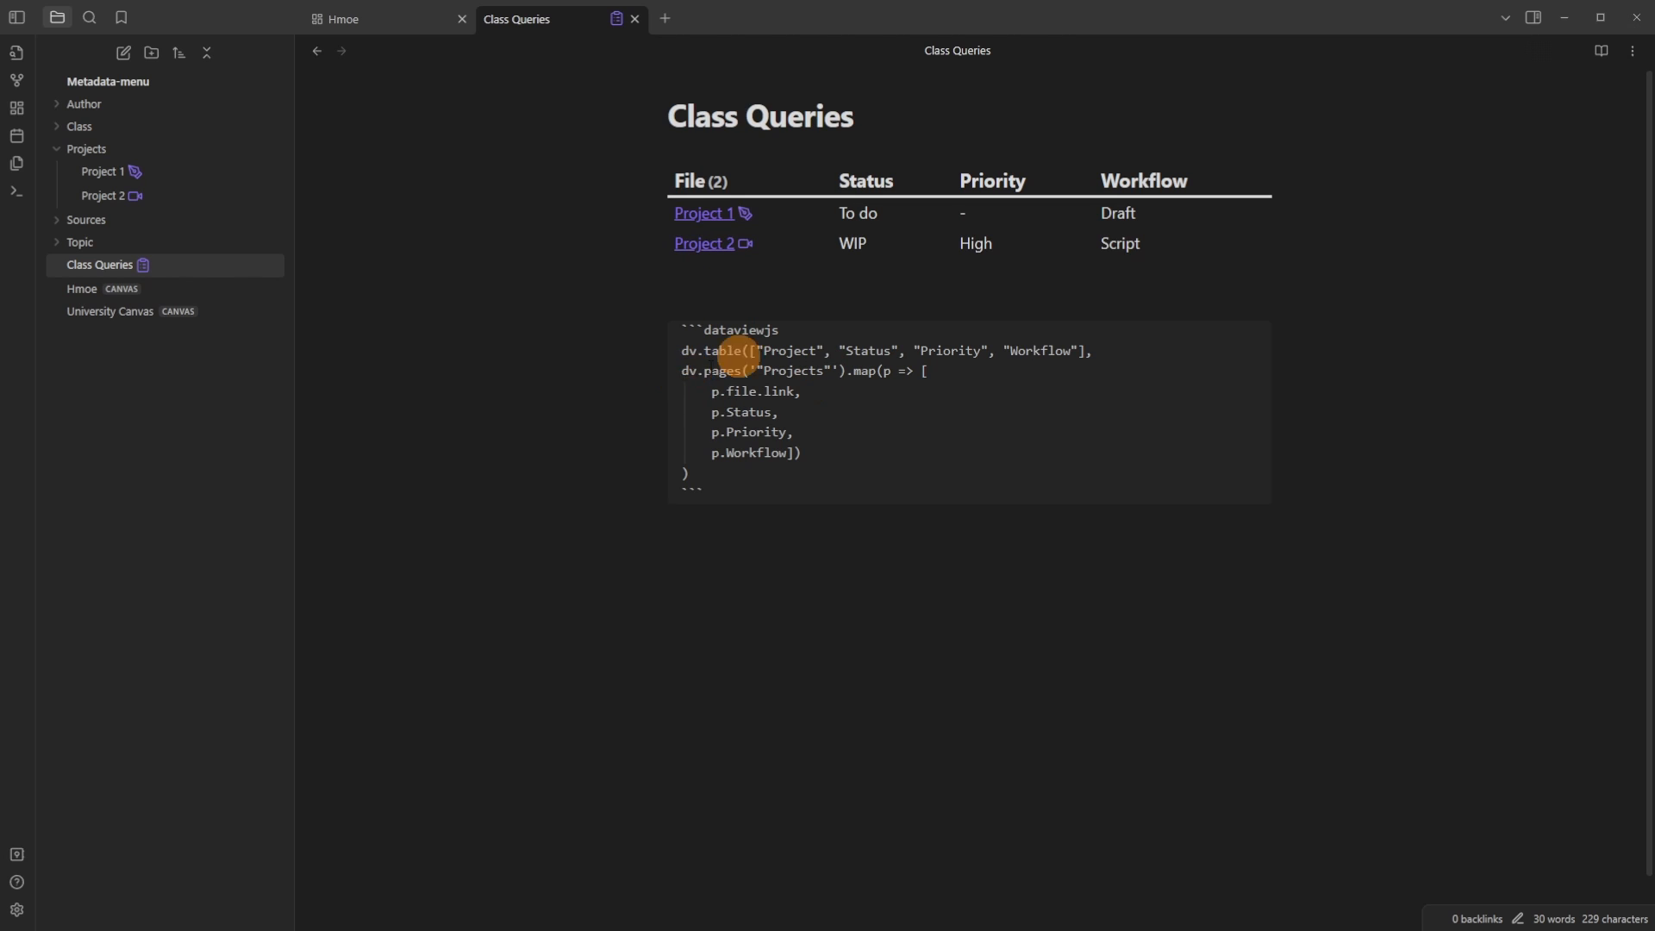
{"action": "left_click_drag", "start_coordinate": [748, 371], "coordinate": [831, 372]}
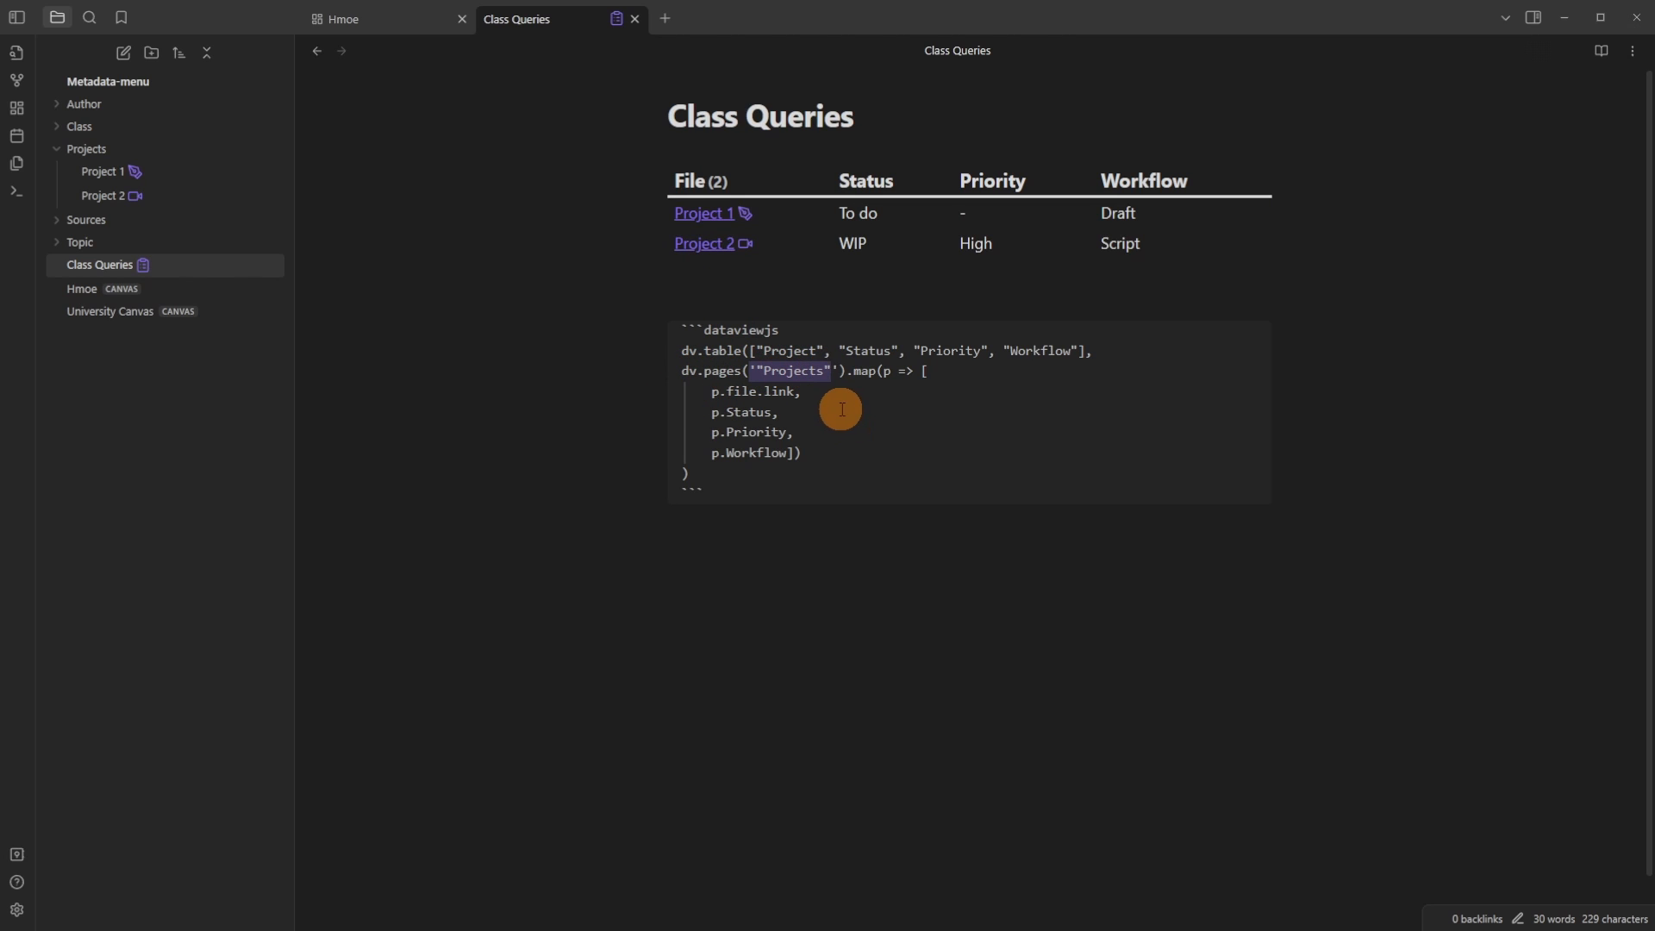
{"action": "left_click", "coordinate": [844, 412]}
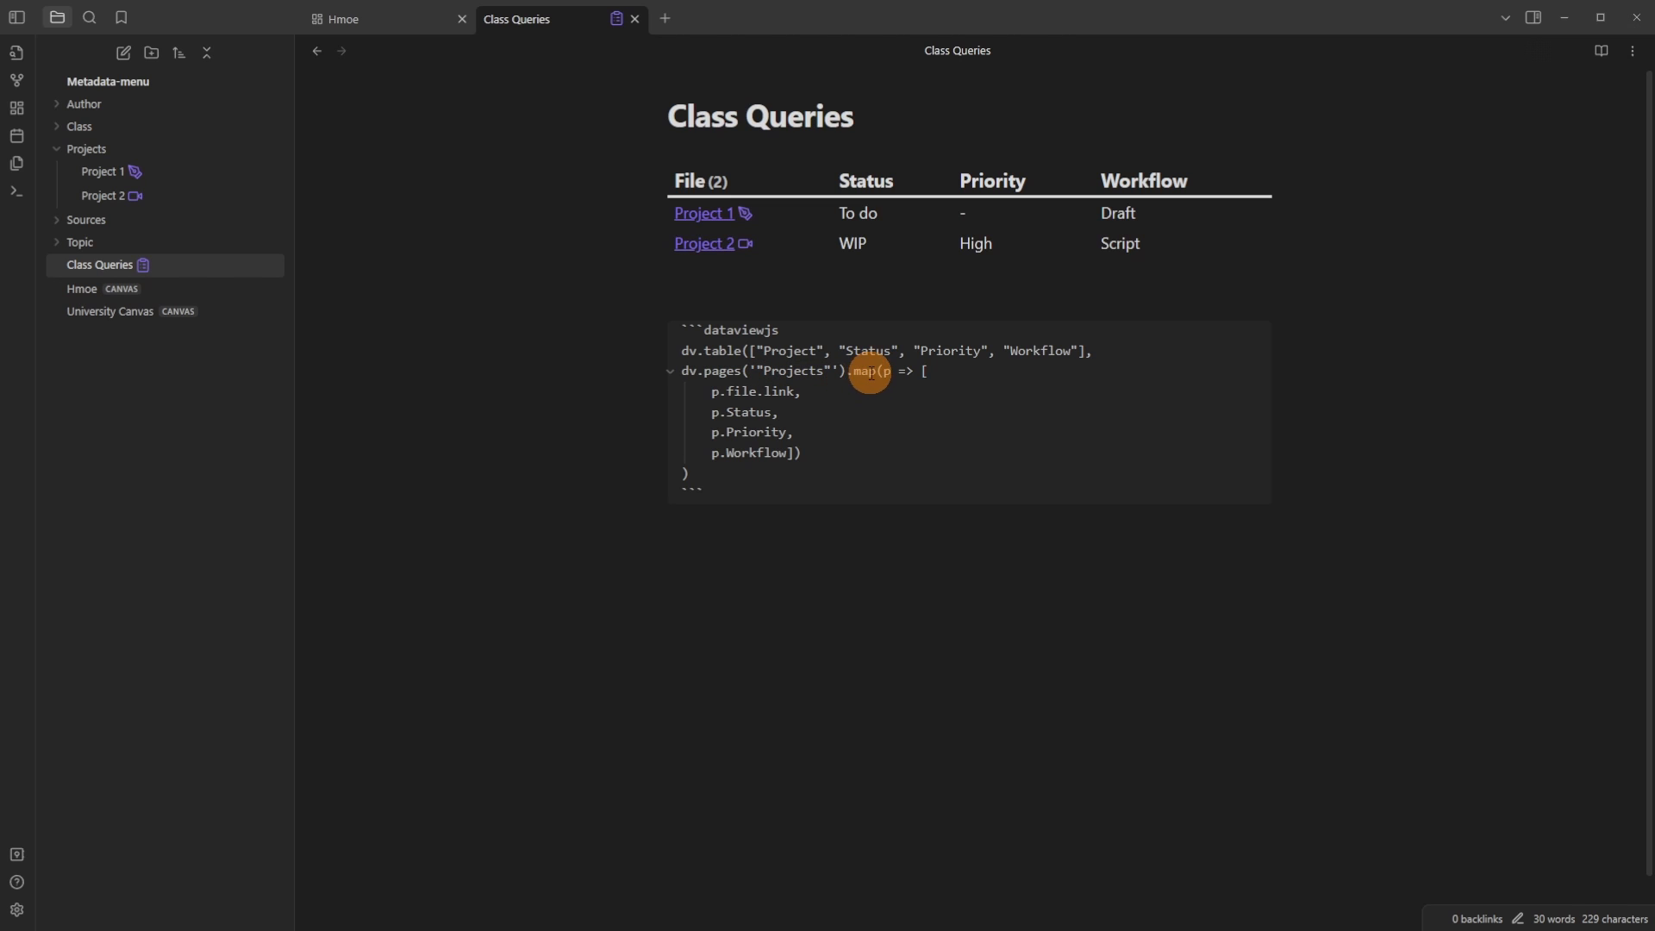
{"action": "left_click_drag", "start_coordinate": [714, 392], "coordinate": [787, 392]}
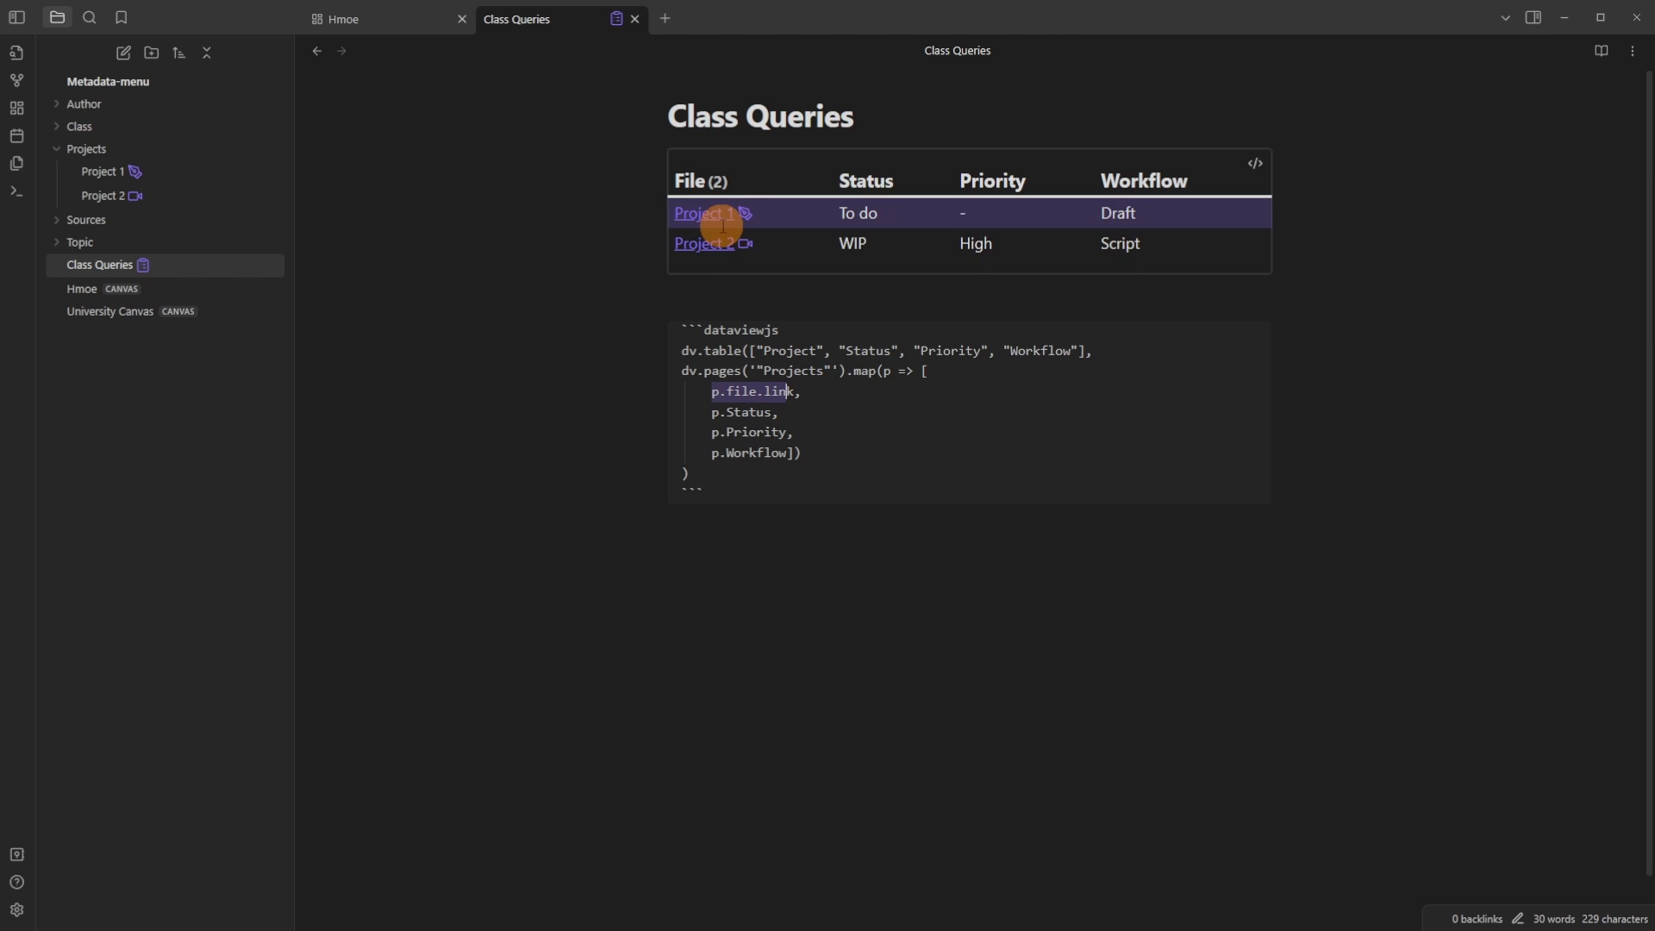
{"action": "left_click", "coordinate": [747, 431]}
{"action": "left_click", "coordinate": [764, 452]}
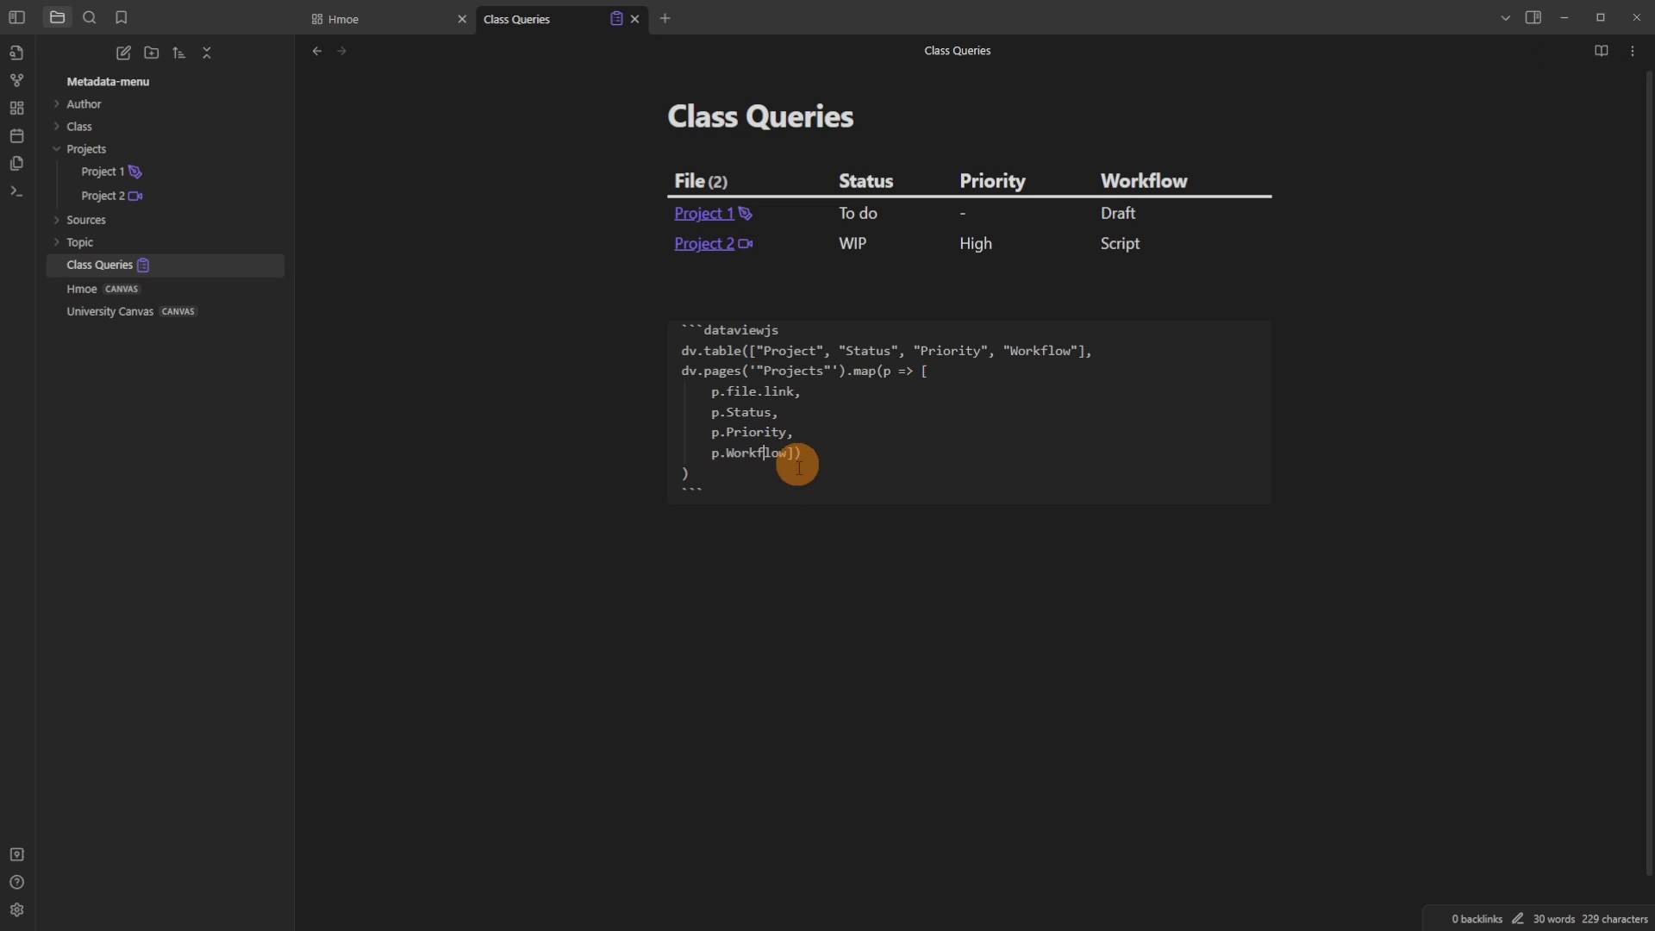
{"action": "left_click", "coordinate": [746, 538]}
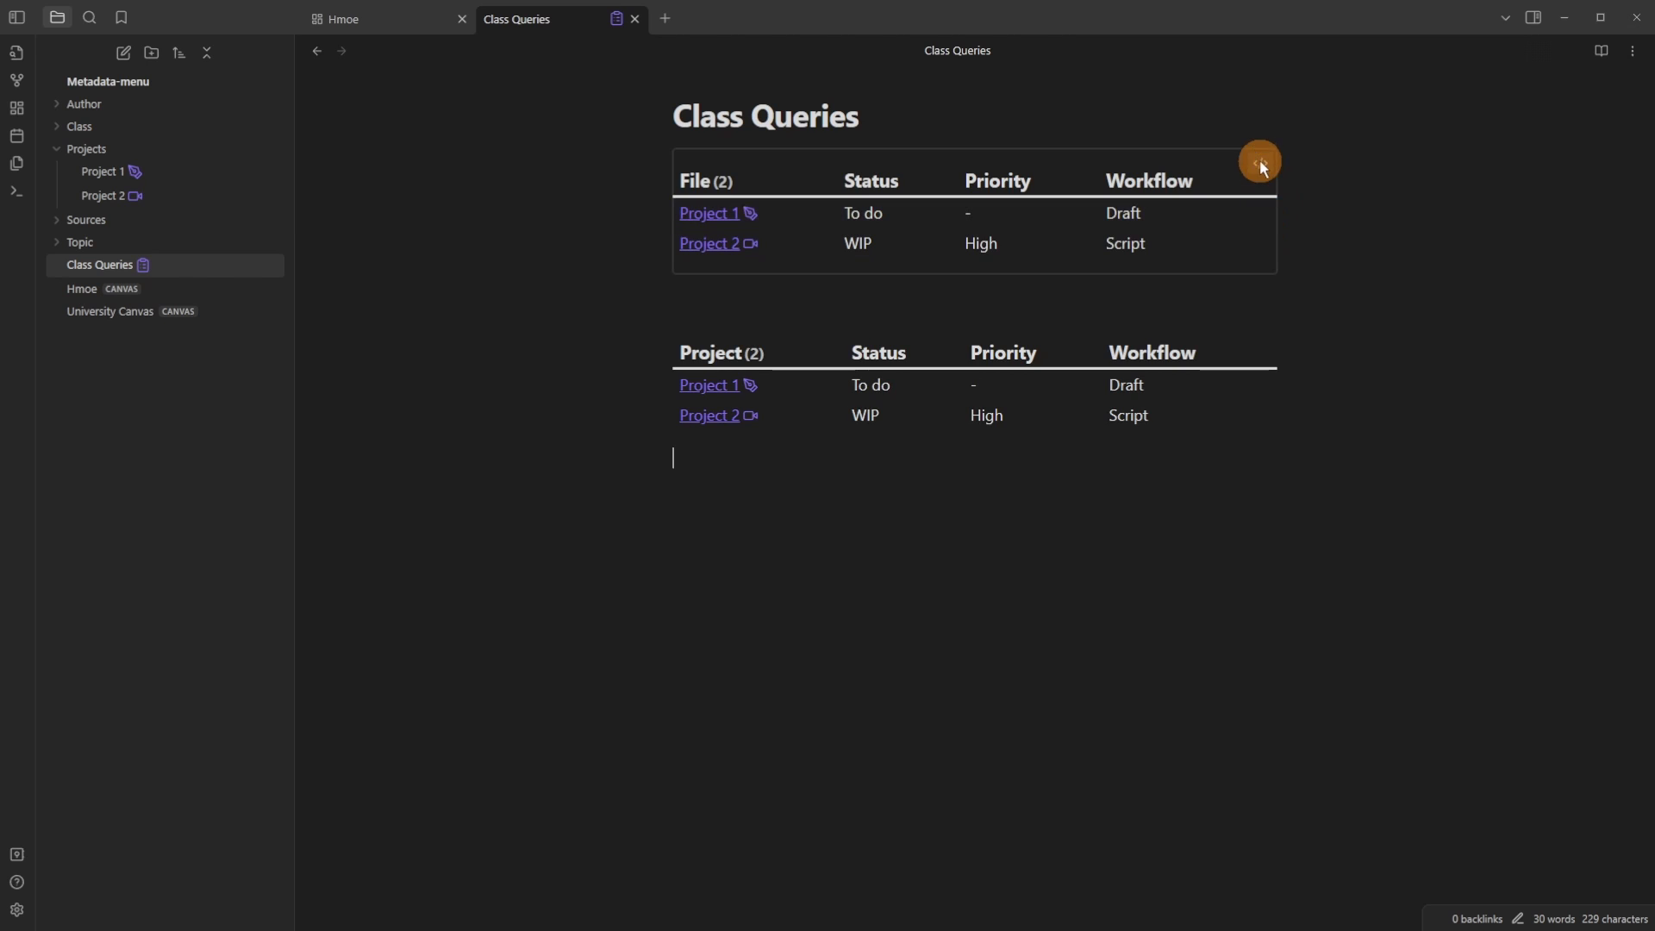
Step: Review the source of the Dataview and dataviewjs tables and return both to their rendered view
{"action": "left_click", "coordinate": [1260, 163]}
{"action": "left_click", "coordinate": [1260, 291]}
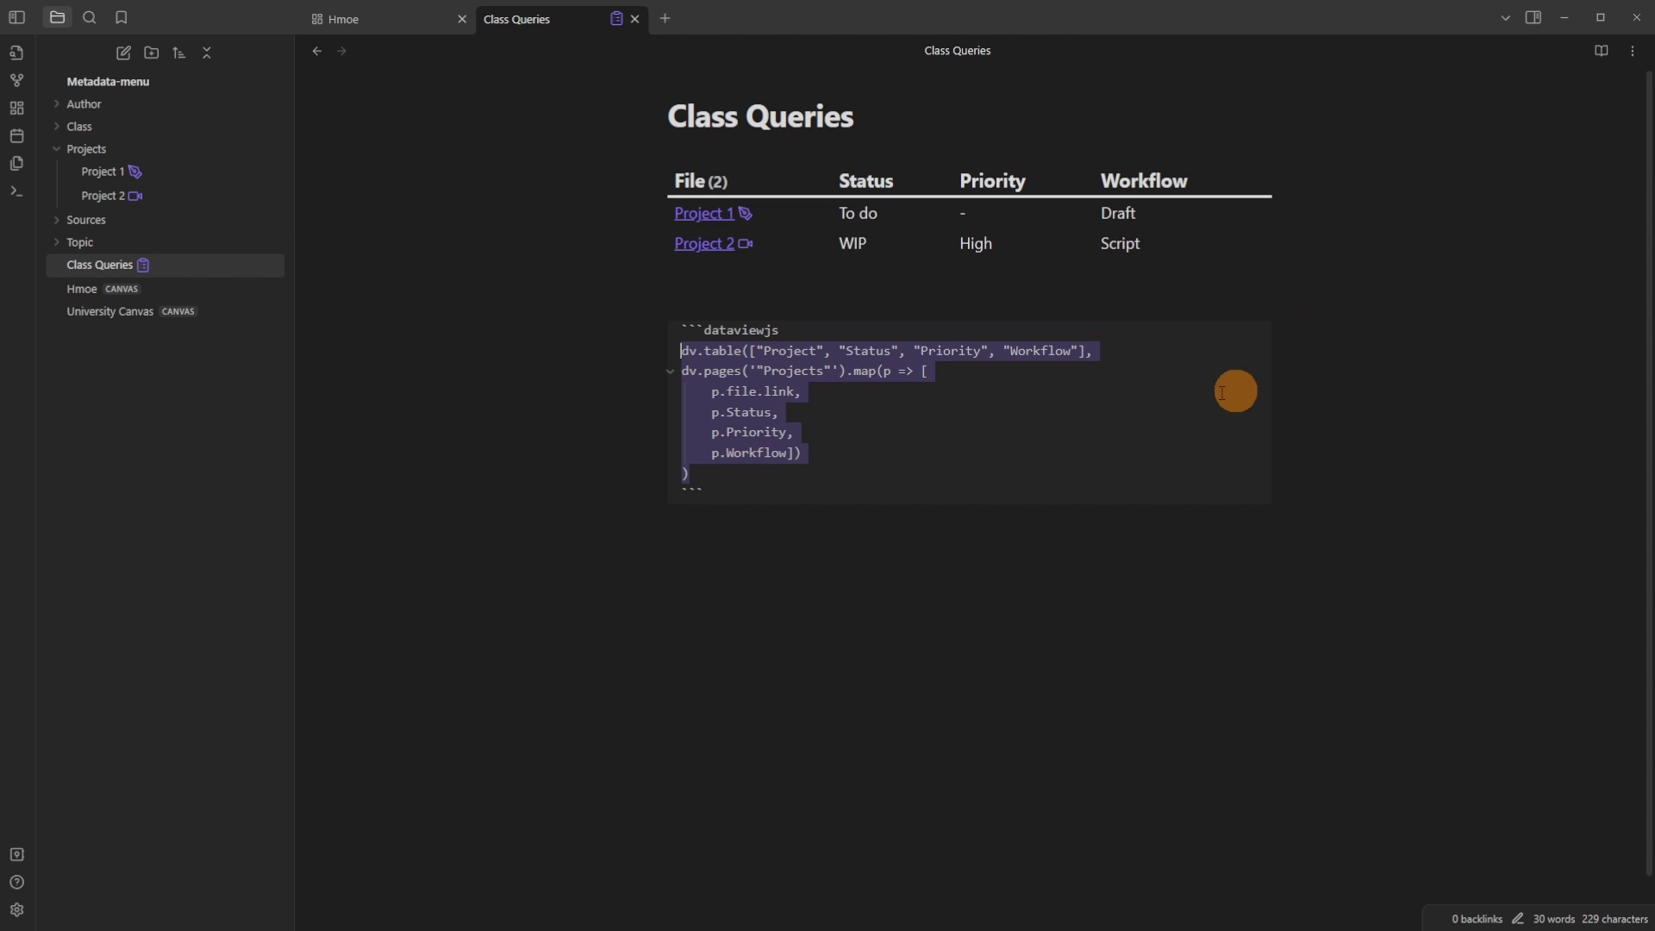
{"action": "left_click", "coordinate": [1144, 409]}
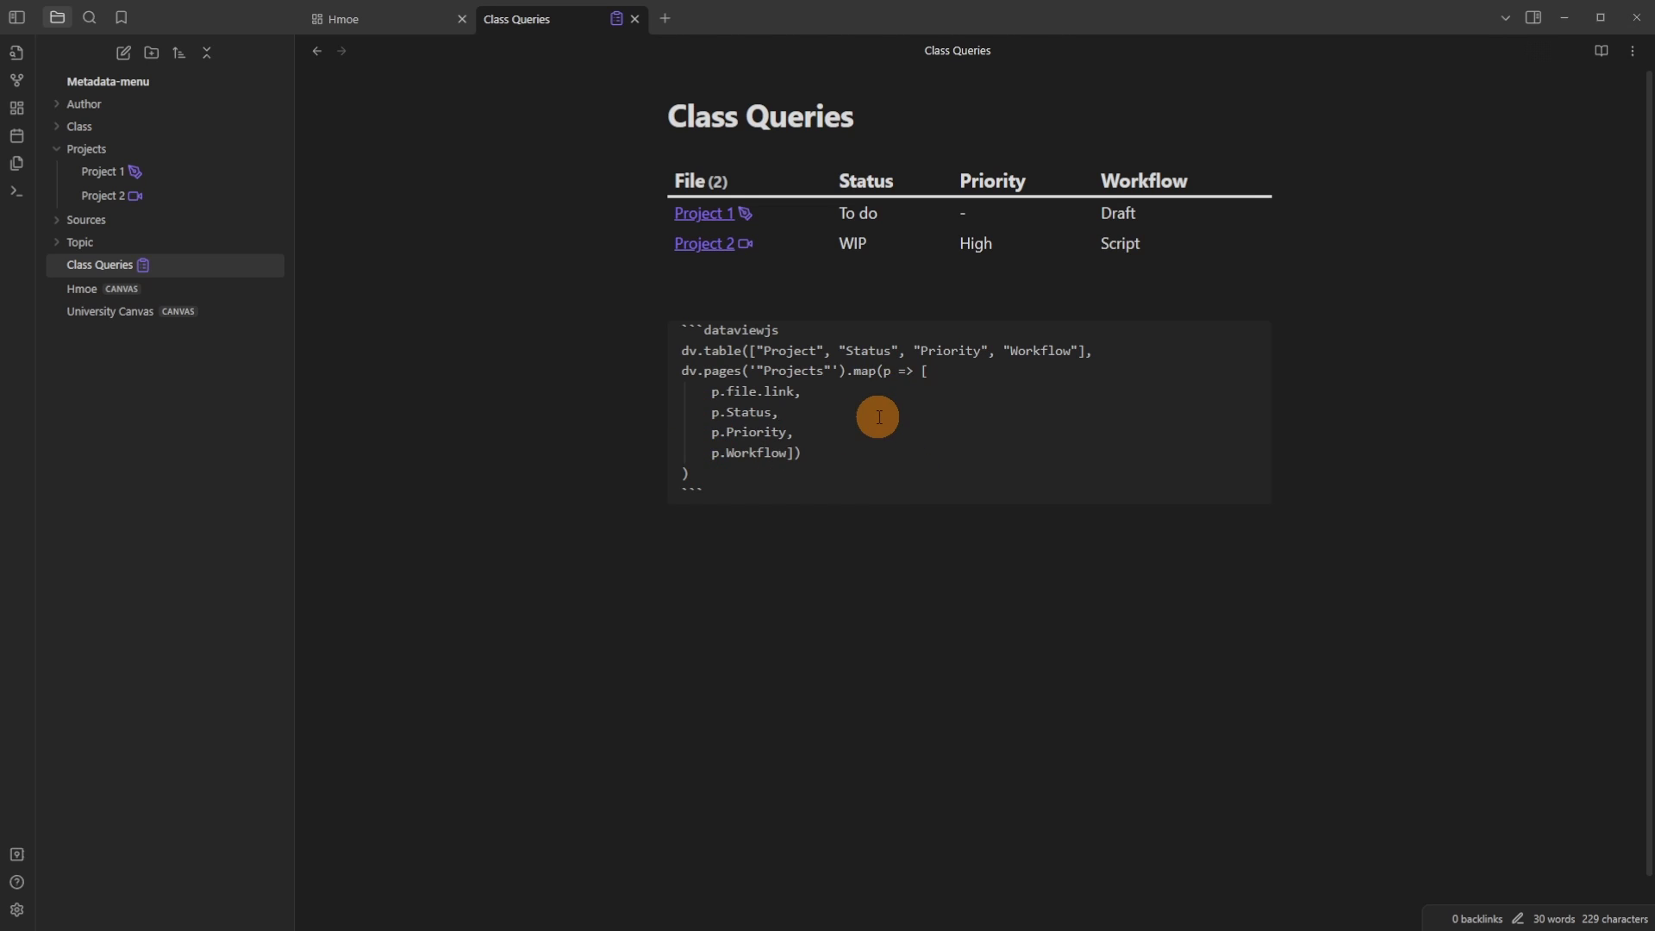
{"action": "key", "text": "ctrl+e"}
Step: Turn on a command for the Workflow field from Project 1's fields, using the list-plus icon, and save it
{"action": "left_click", "coordinate": [751, 385]}
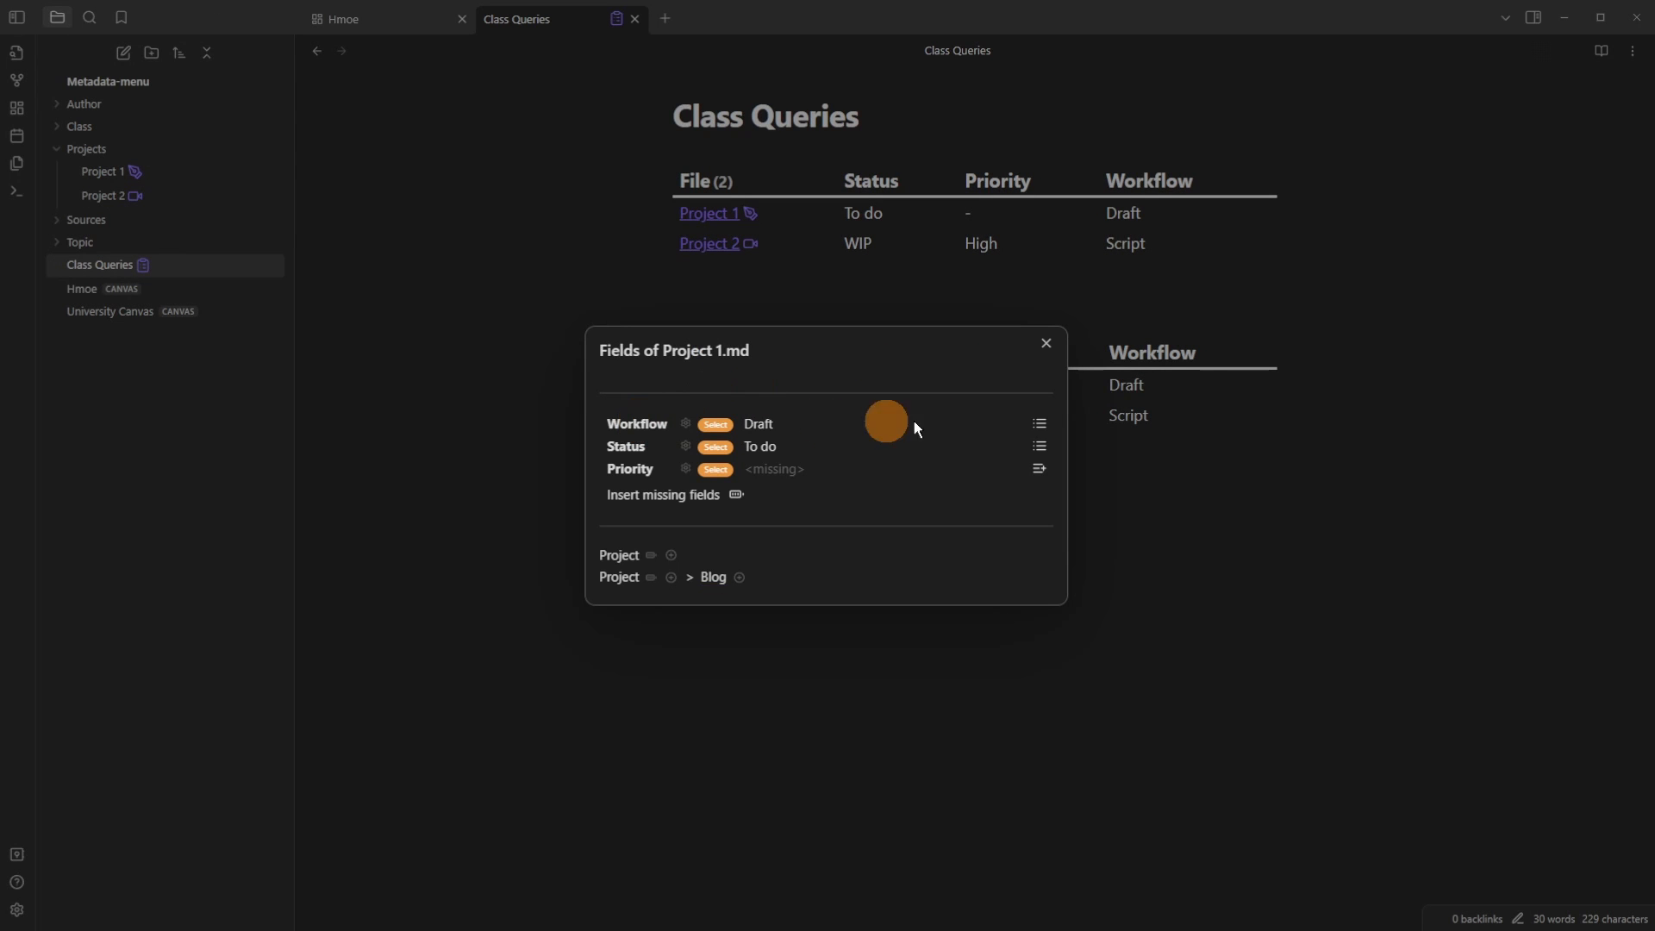
{"action": "left_click", "coordinate": [686, 424]}
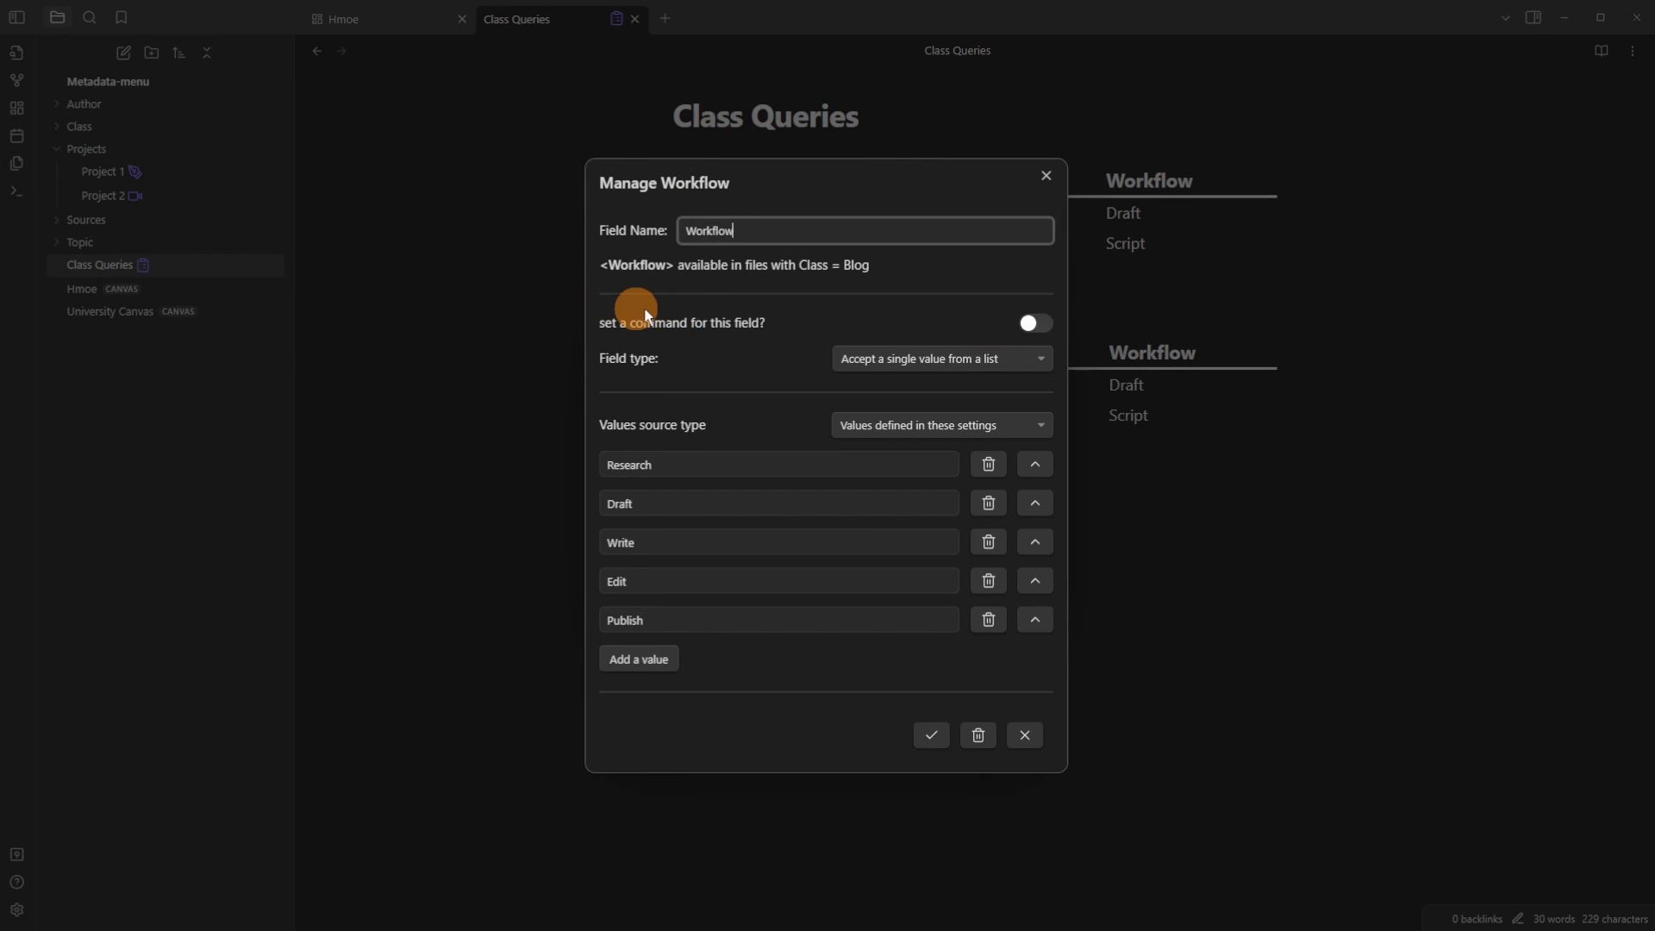
{"action": "left_click", "coordinate": [1034, 324]}
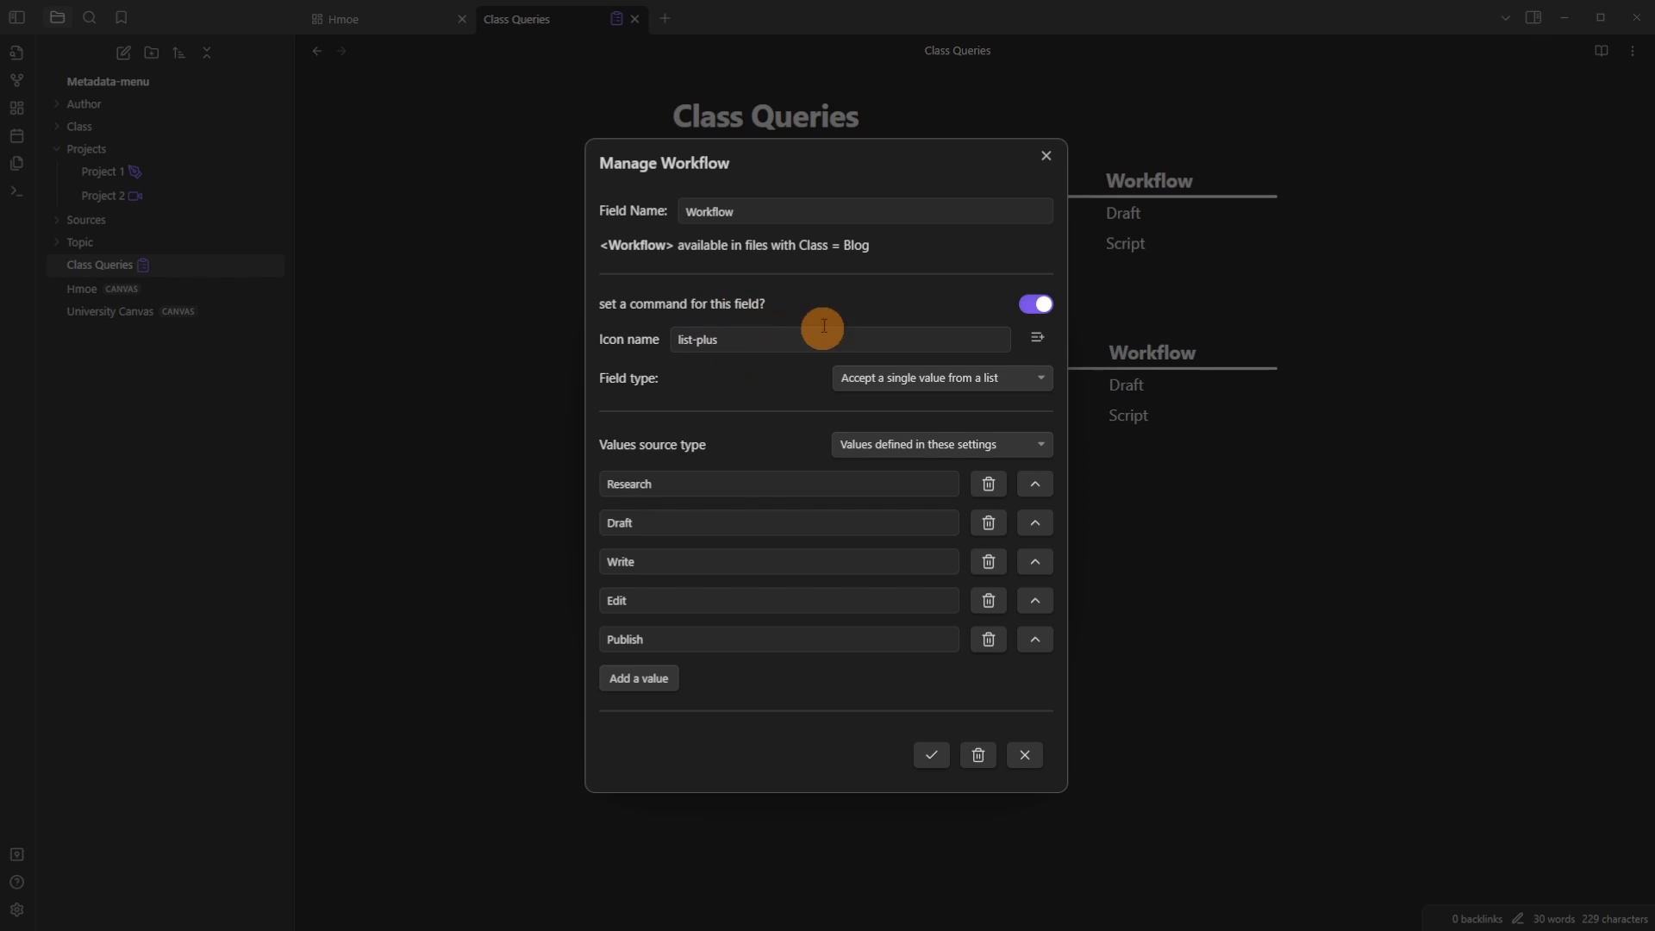
{"action": "left_click", "coordinate": [934, 756]}
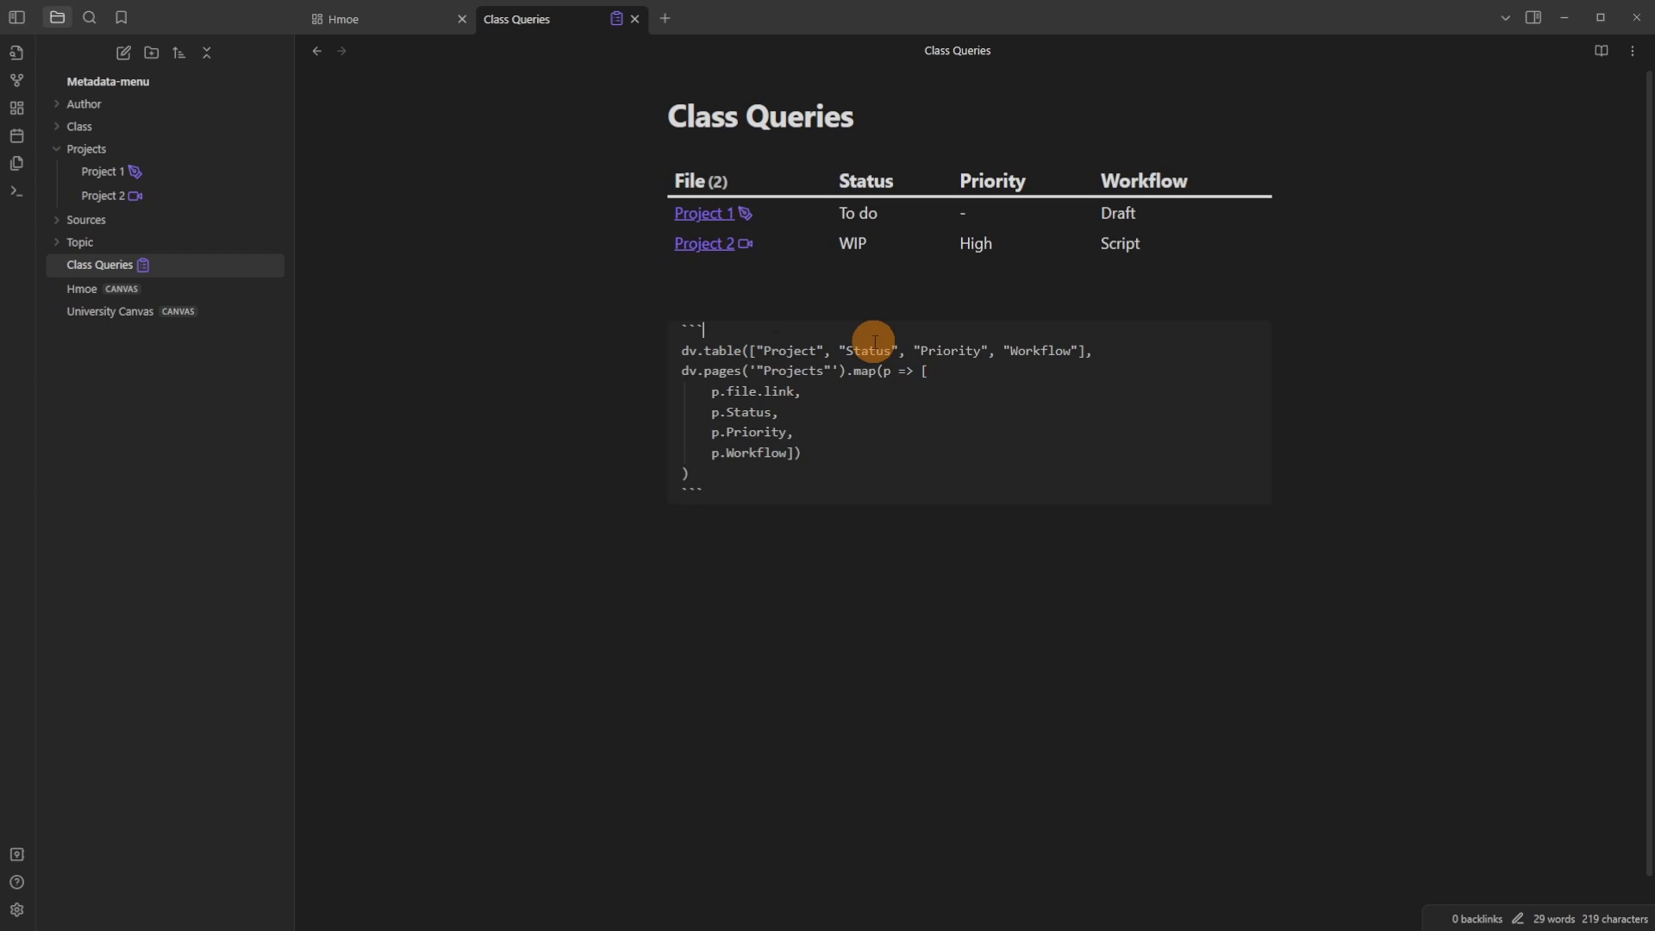
Step: Insert const {fieldModifier: f} = this.app.plugins.plugins["metadata-menu"].api; above the dv.table call, with a blank line between them
{"action": "left_click", "coordinate": [850, 307]}
{"action": "left_click_drag", "start_coordinate": [681, 351], "coordinate": [1248, 351]}
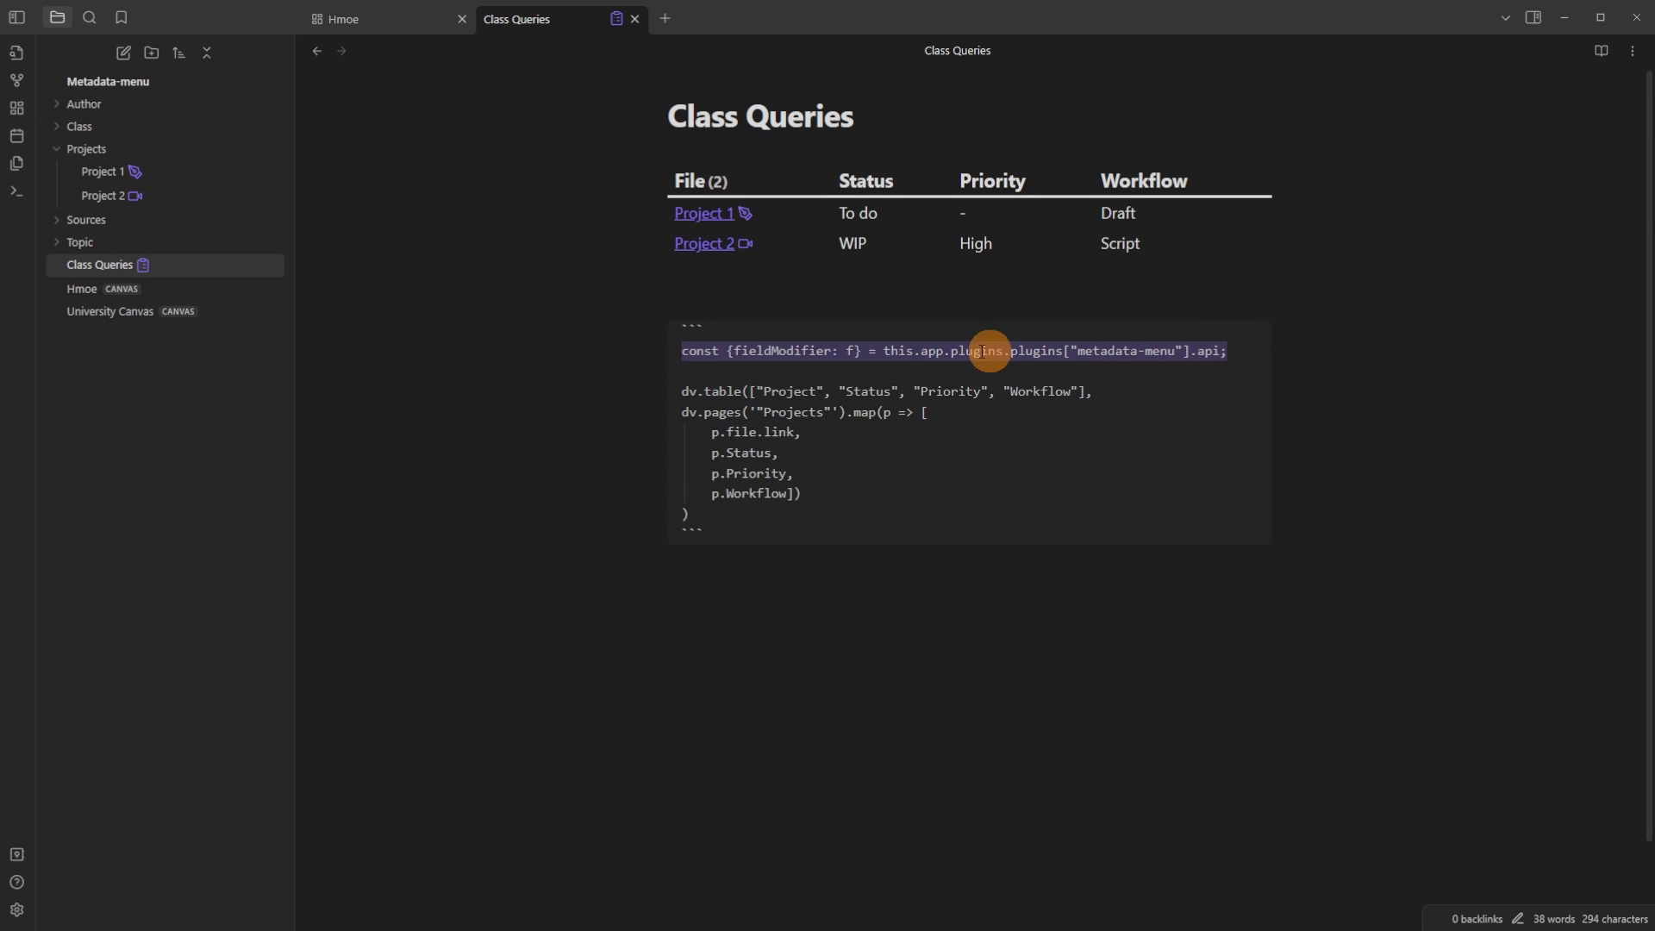
{"action": "left_click", "coordinate": [929, 351]}
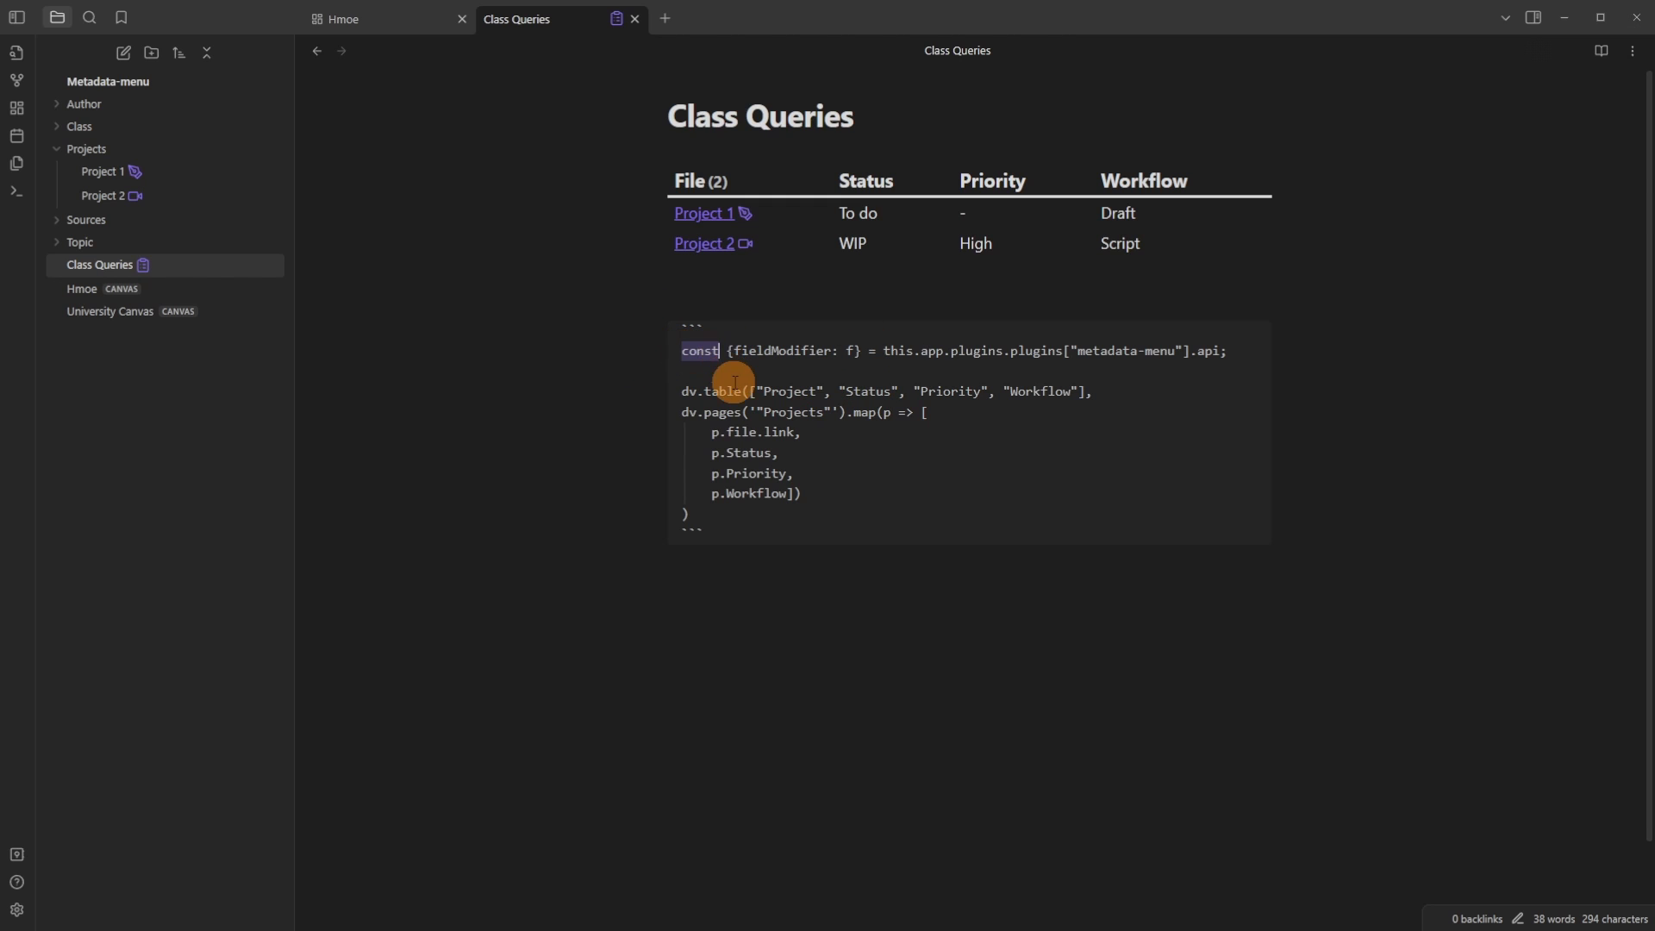
{"action": "left_click_drag", "start_coordinate": [725, 349], "coordinate": [1232, 354]}
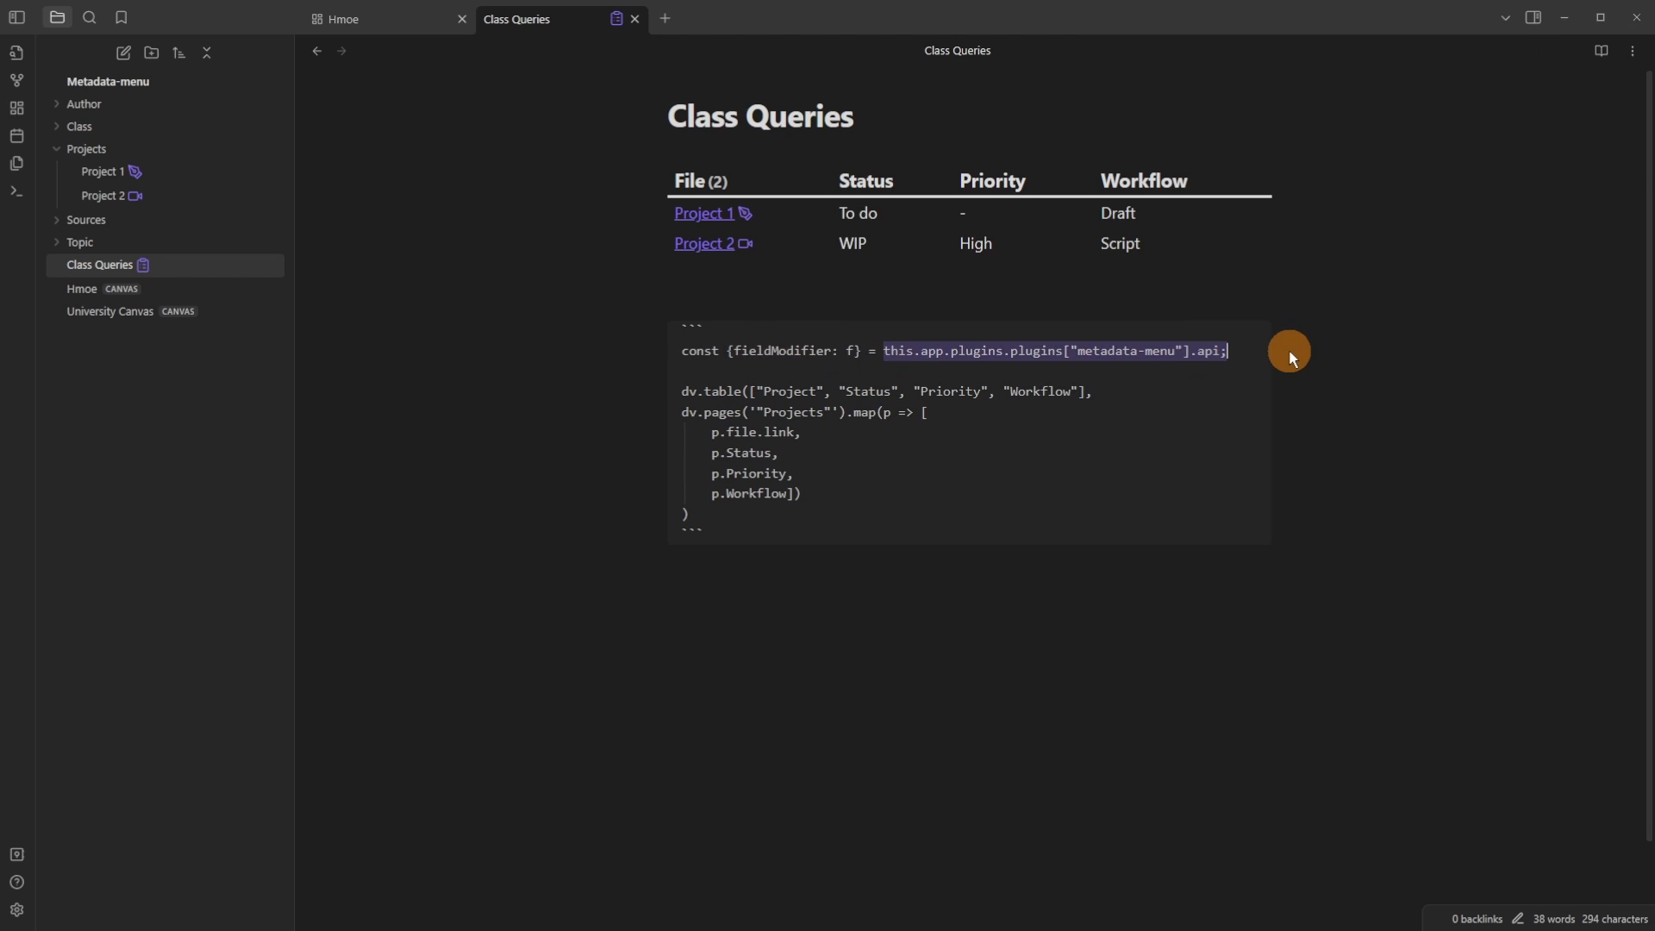
{"action": "left_click", "coordinate": [1151, 353]}
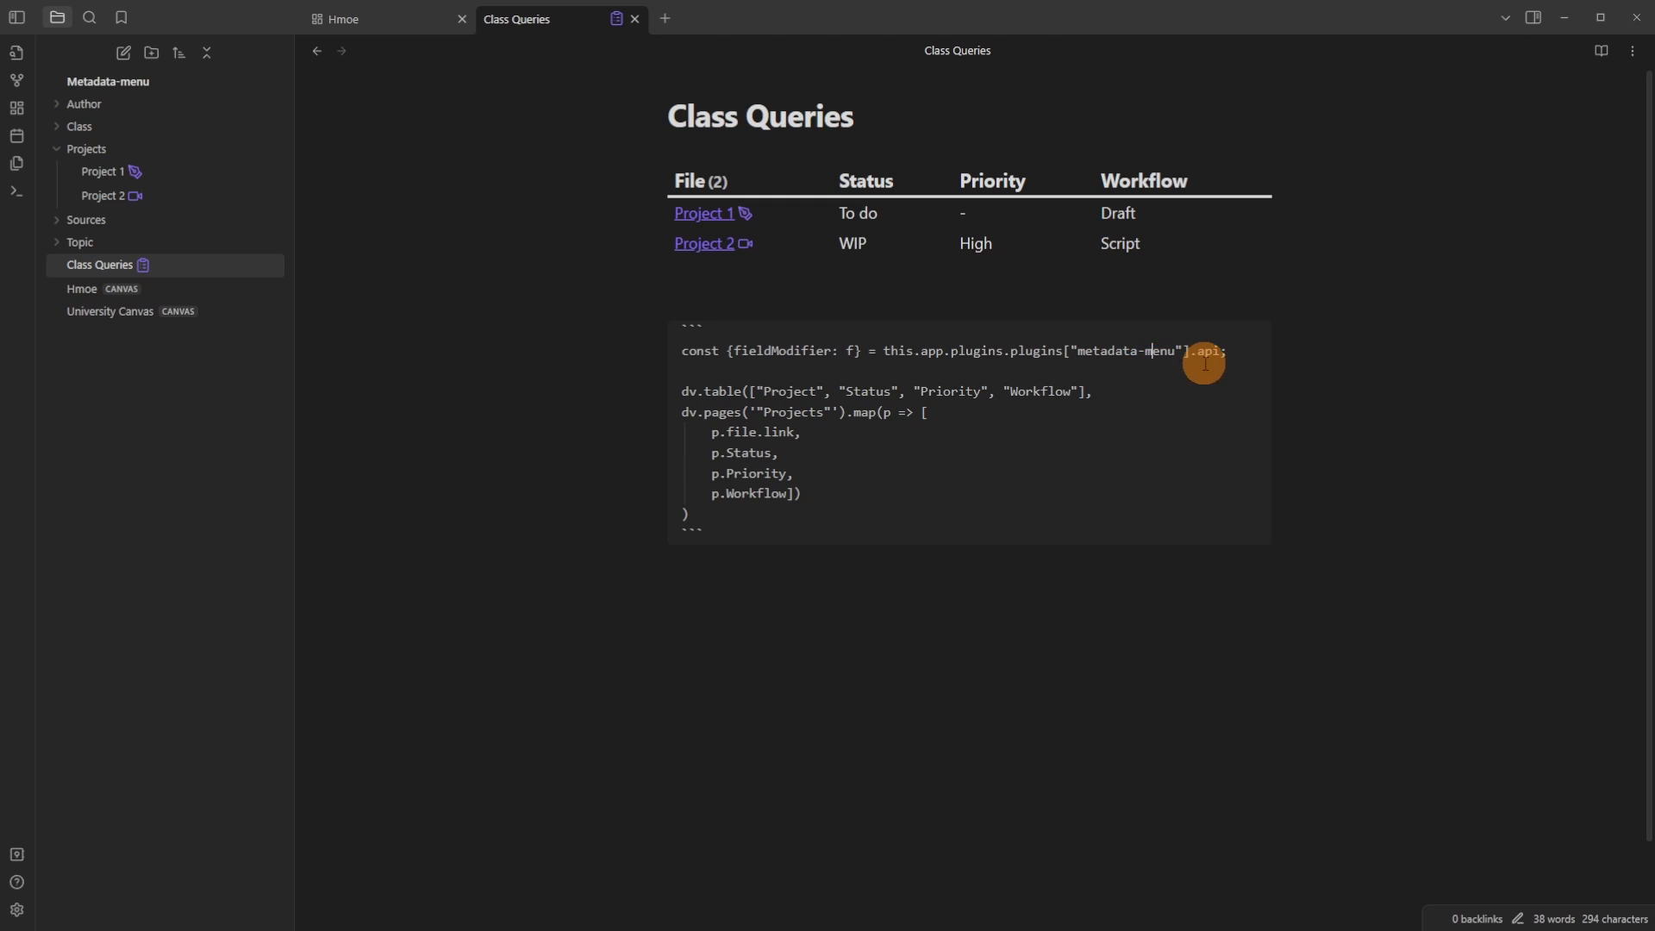
Step: Wrap the dv.pages mapping in await Promise.all( ) with its closing parenthesis and make the map callback async
{"action": "left_click", "coordinate": [690, 421]}
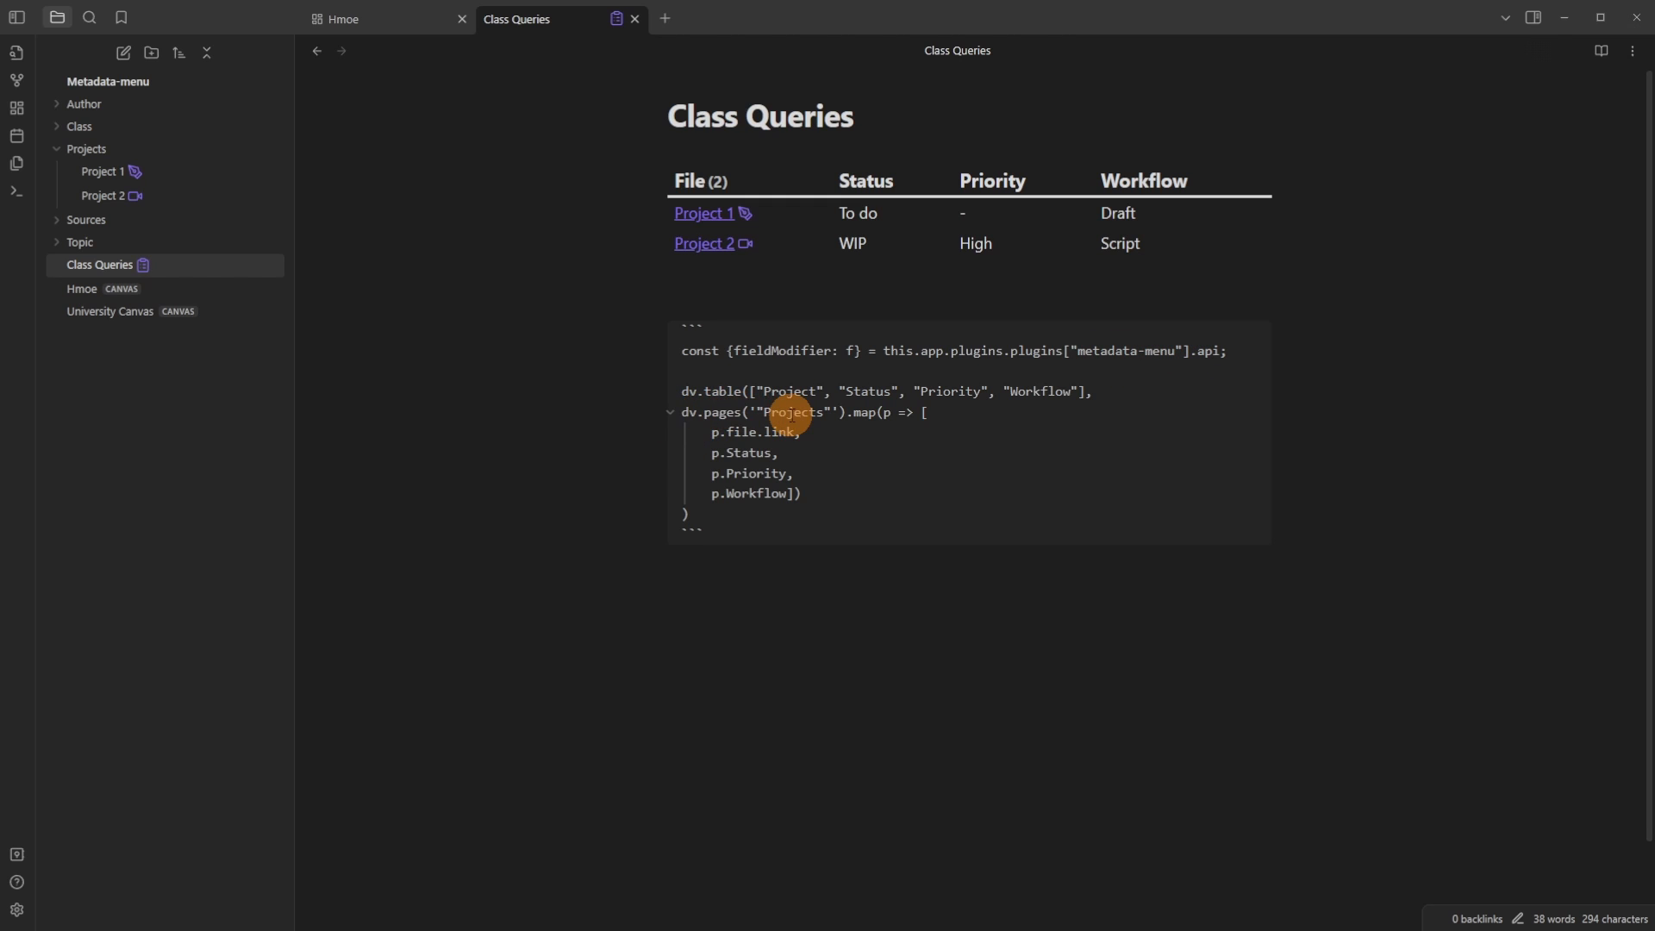
{"action": "type", "text": "await "}
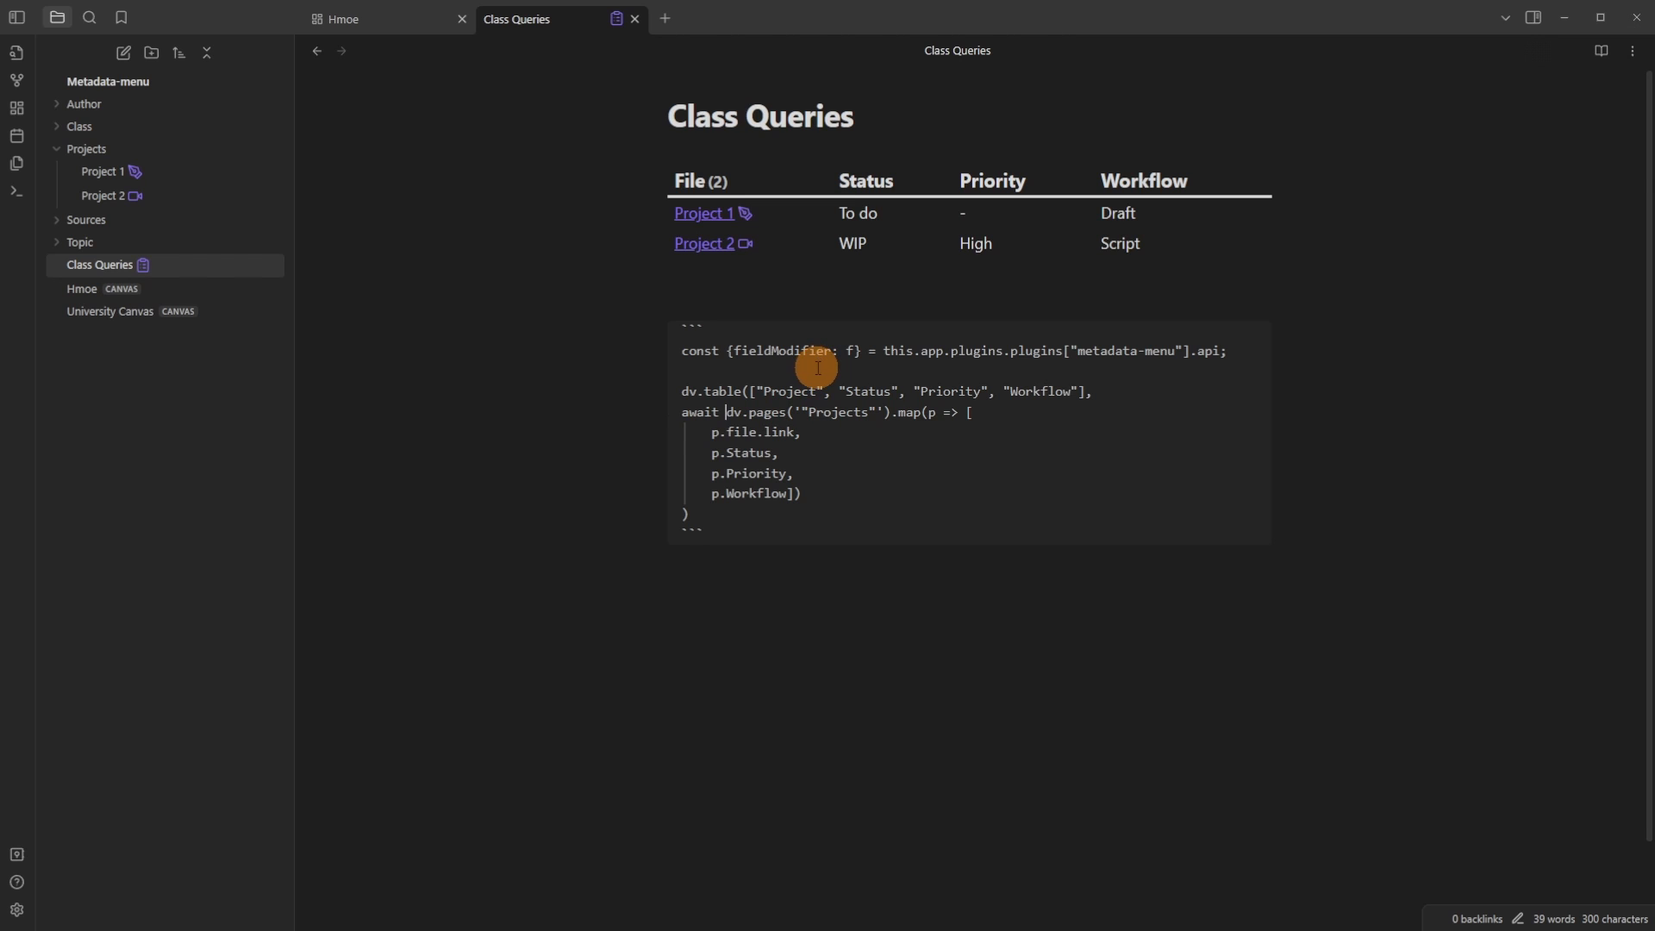
{"action": "type", "text": "Promise.all("}
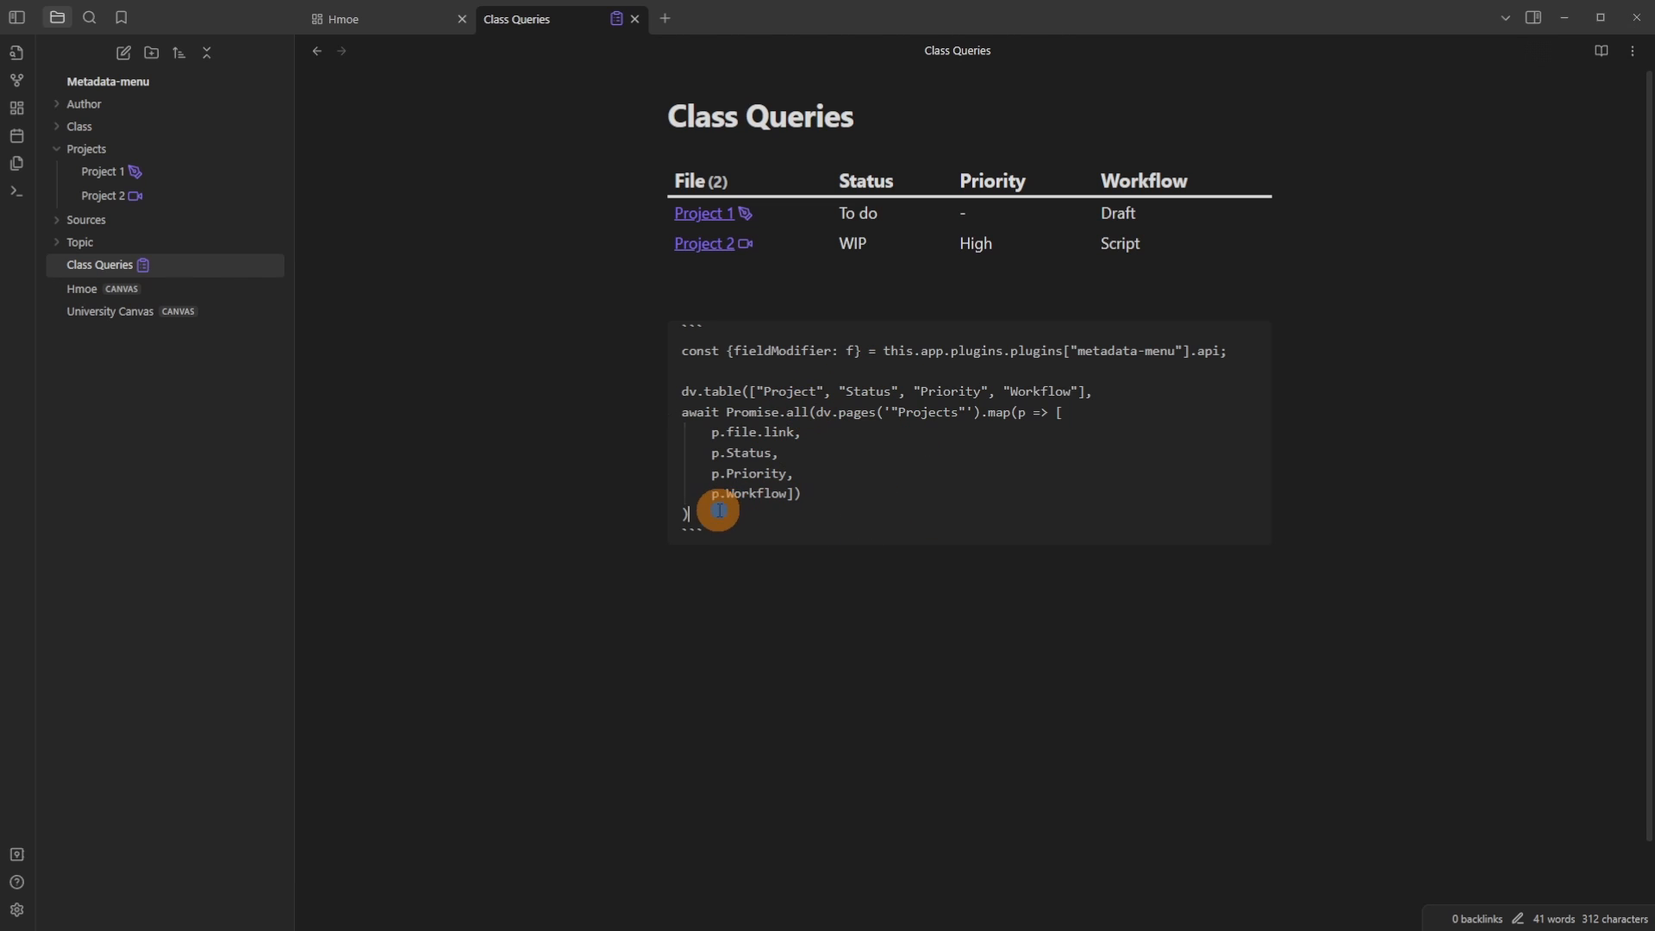
{"action": "type", "text": ")"}
{"action": "left_click", "coordinate": [1019, 412]}
{"action": "type", "text": "async"}
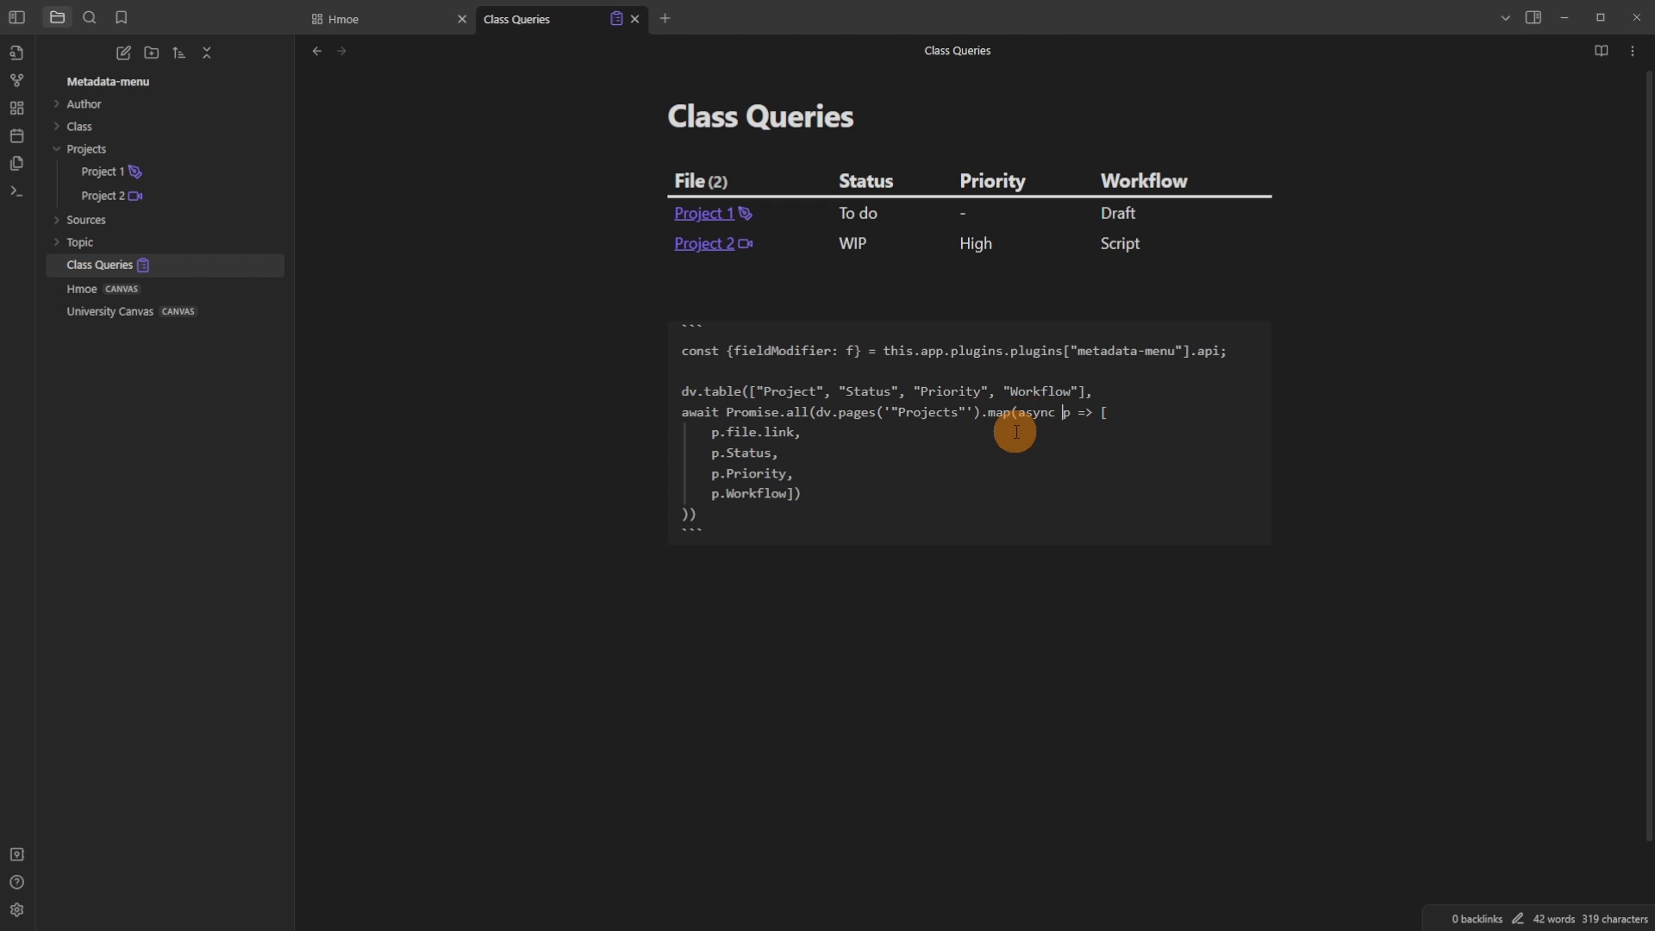
Step: Replace p.Workflow with await f(dv,p, "Workflow"), restore the dataviewjs tag on the code block and render the table
{"action": "left_click", "coordinate": [710, 493]}
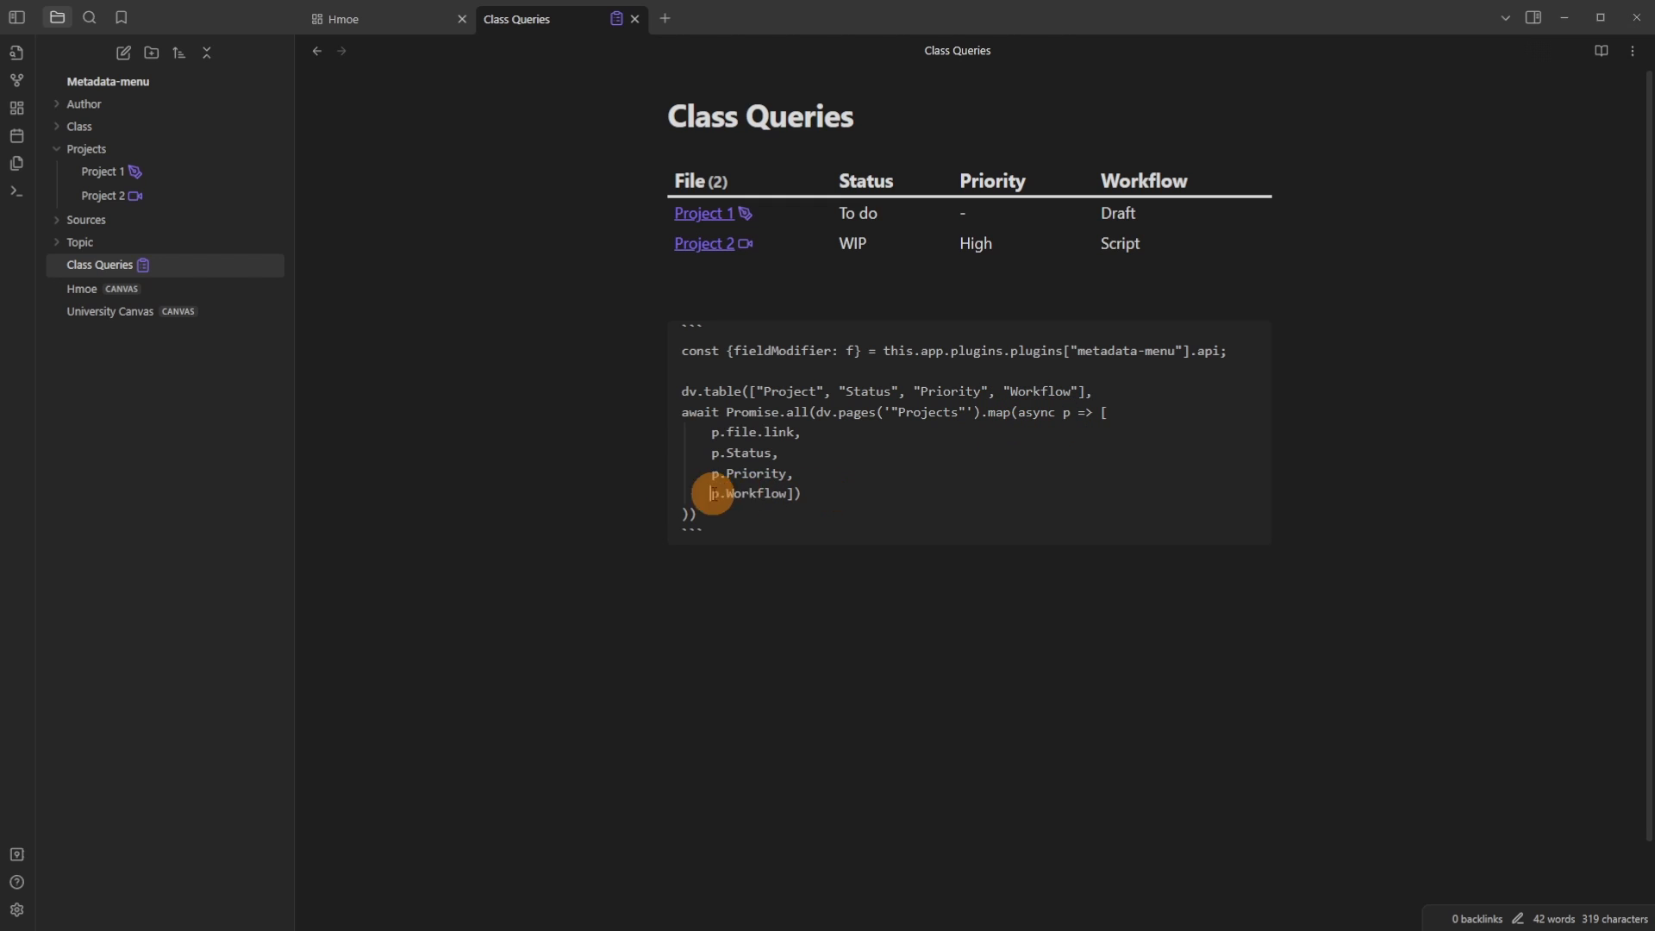
{"action": "key", "text": "ctrl+v"}
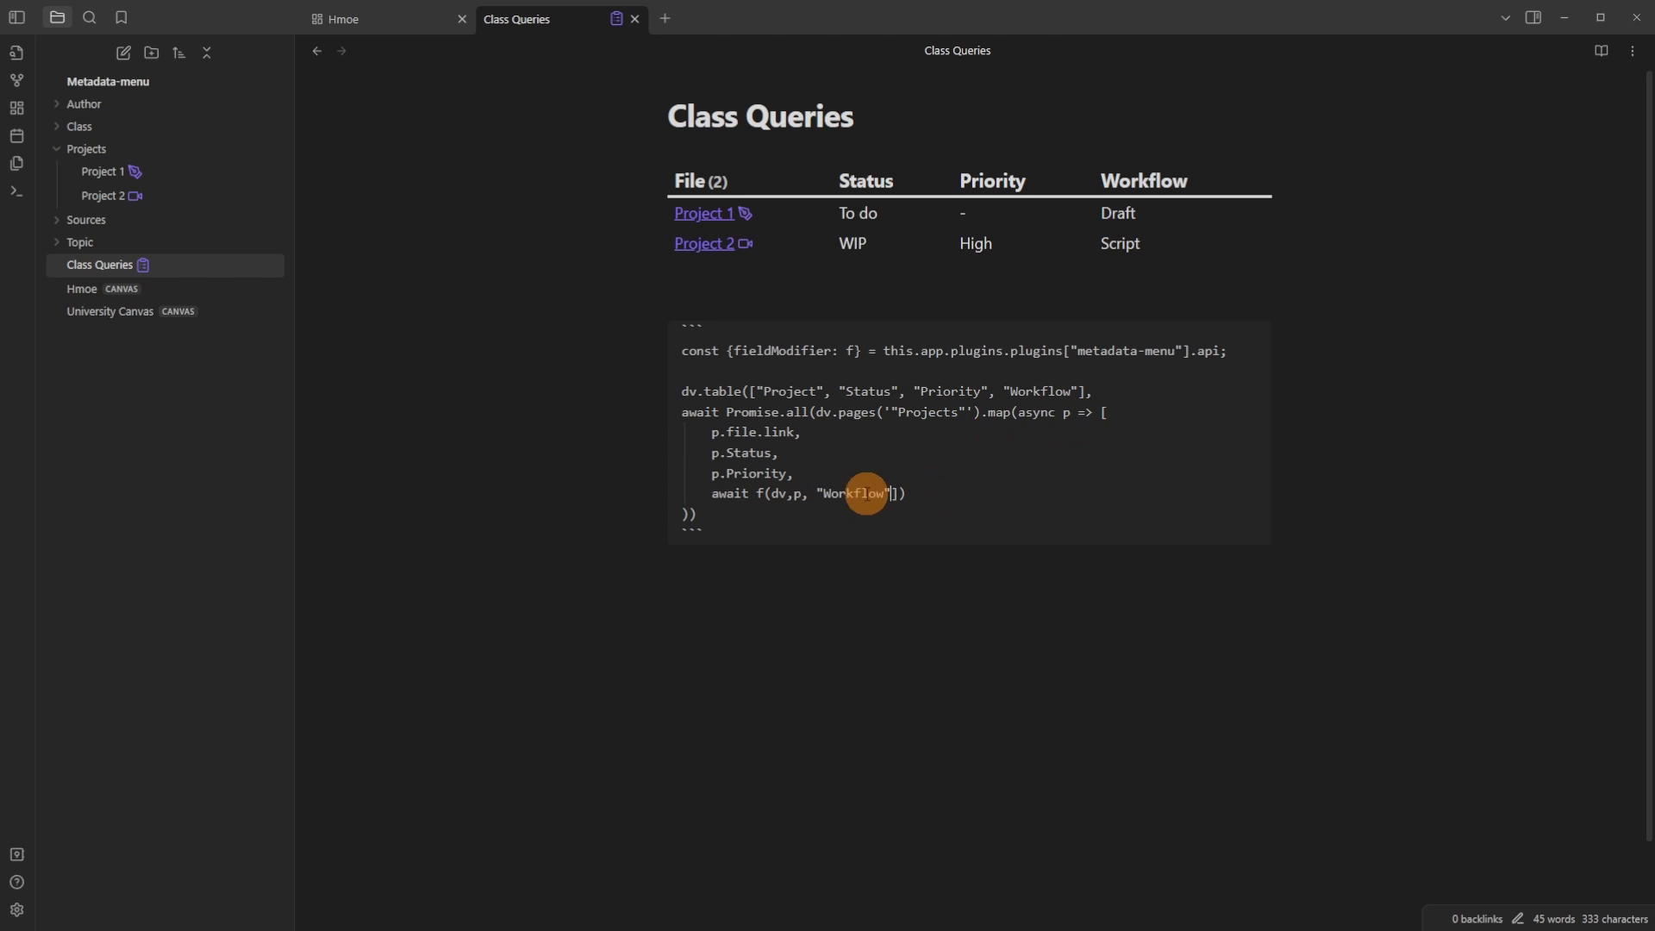
{"action": "left_click", "coordinate": [783, 584]}
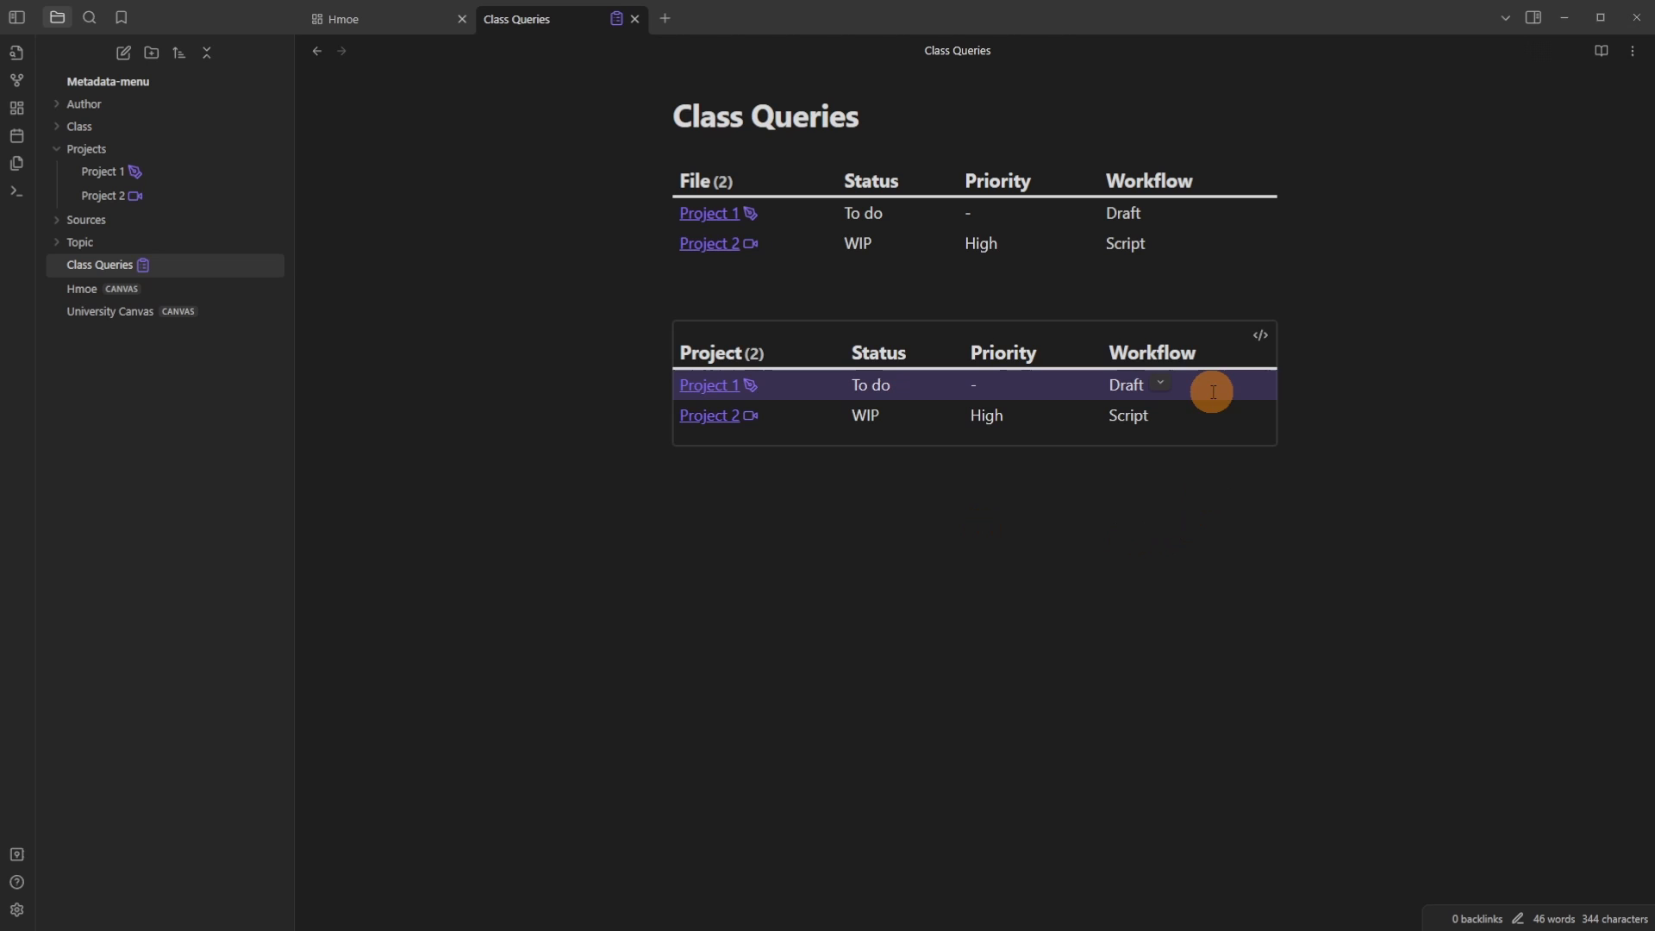
Step: Set Project 1's Workflow to Write directly in the dataviewjs table
{"action": "left_click", "coordinate": [1162, 383]}
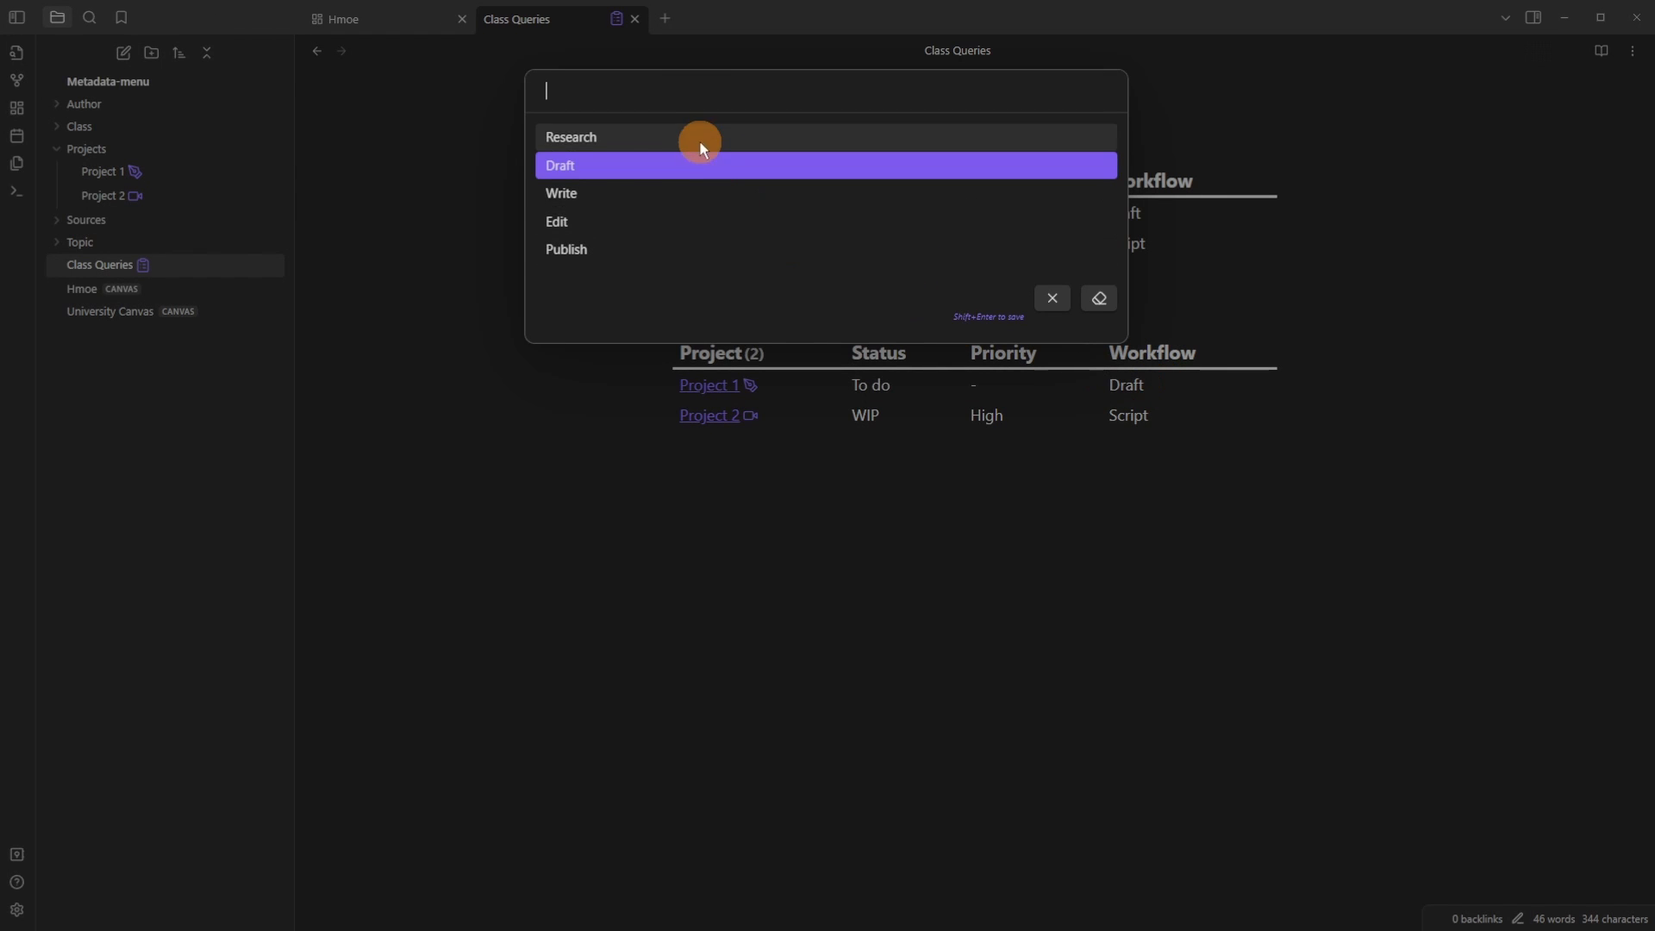
{"action": "left_click", "coordinate": [660, 193]}
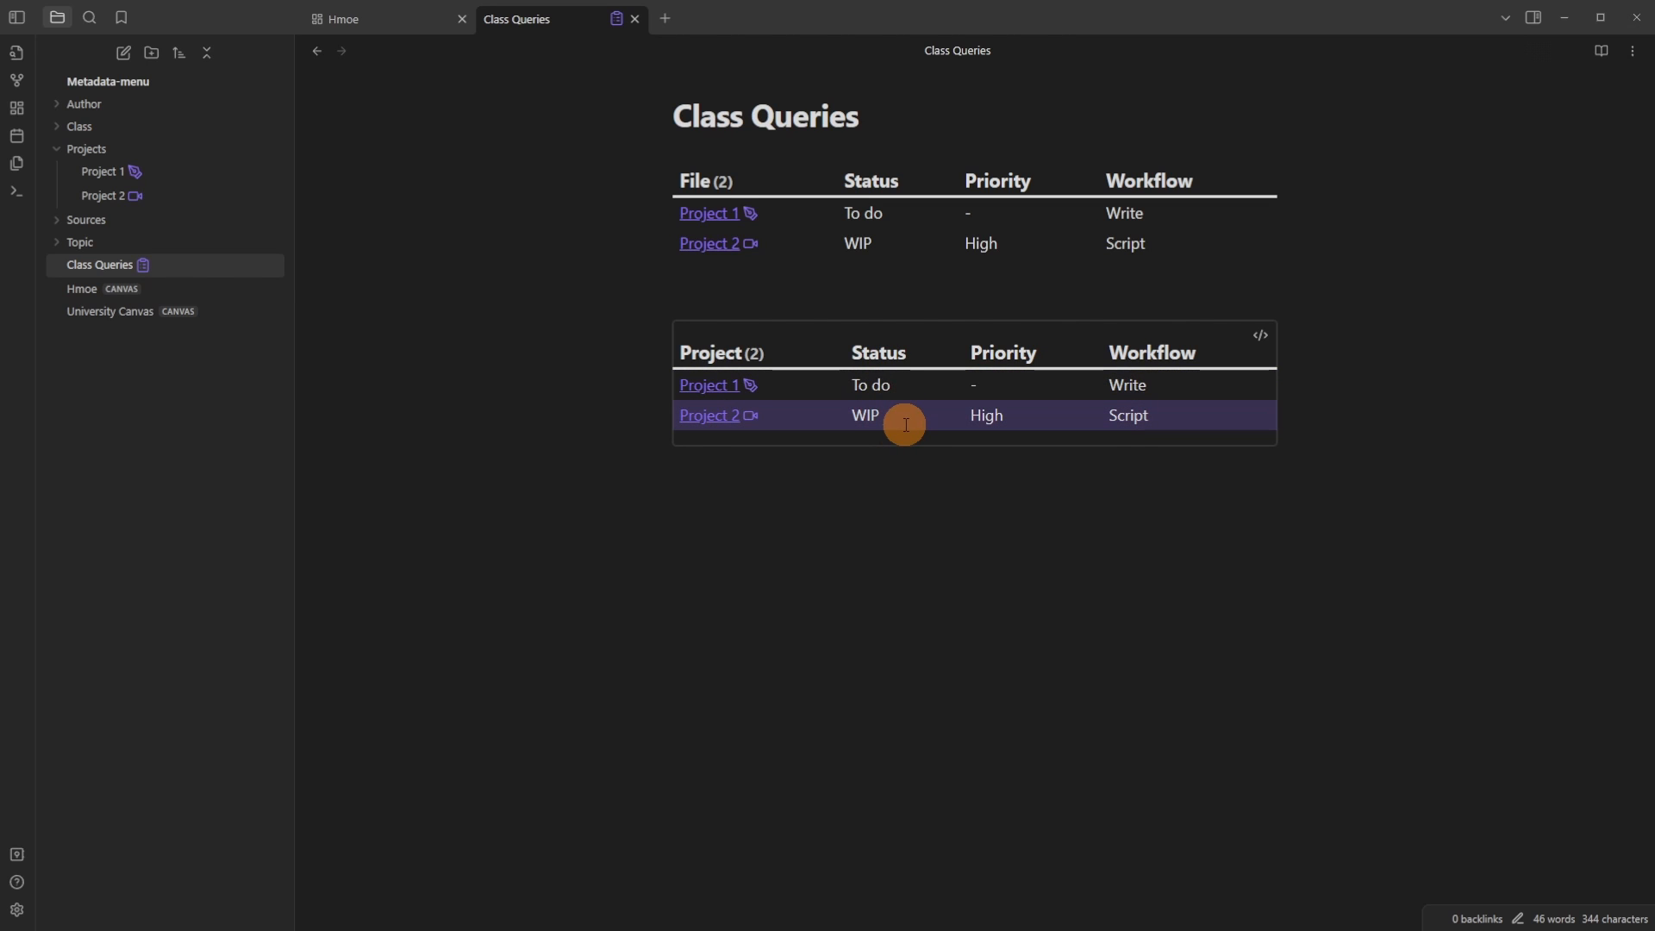
Step: Turn on a command for both the Status and Priority fields from Project 2's fields, using the list-plus icon, and save them
{"action": "left_click", "coordinate": [753, 418]}
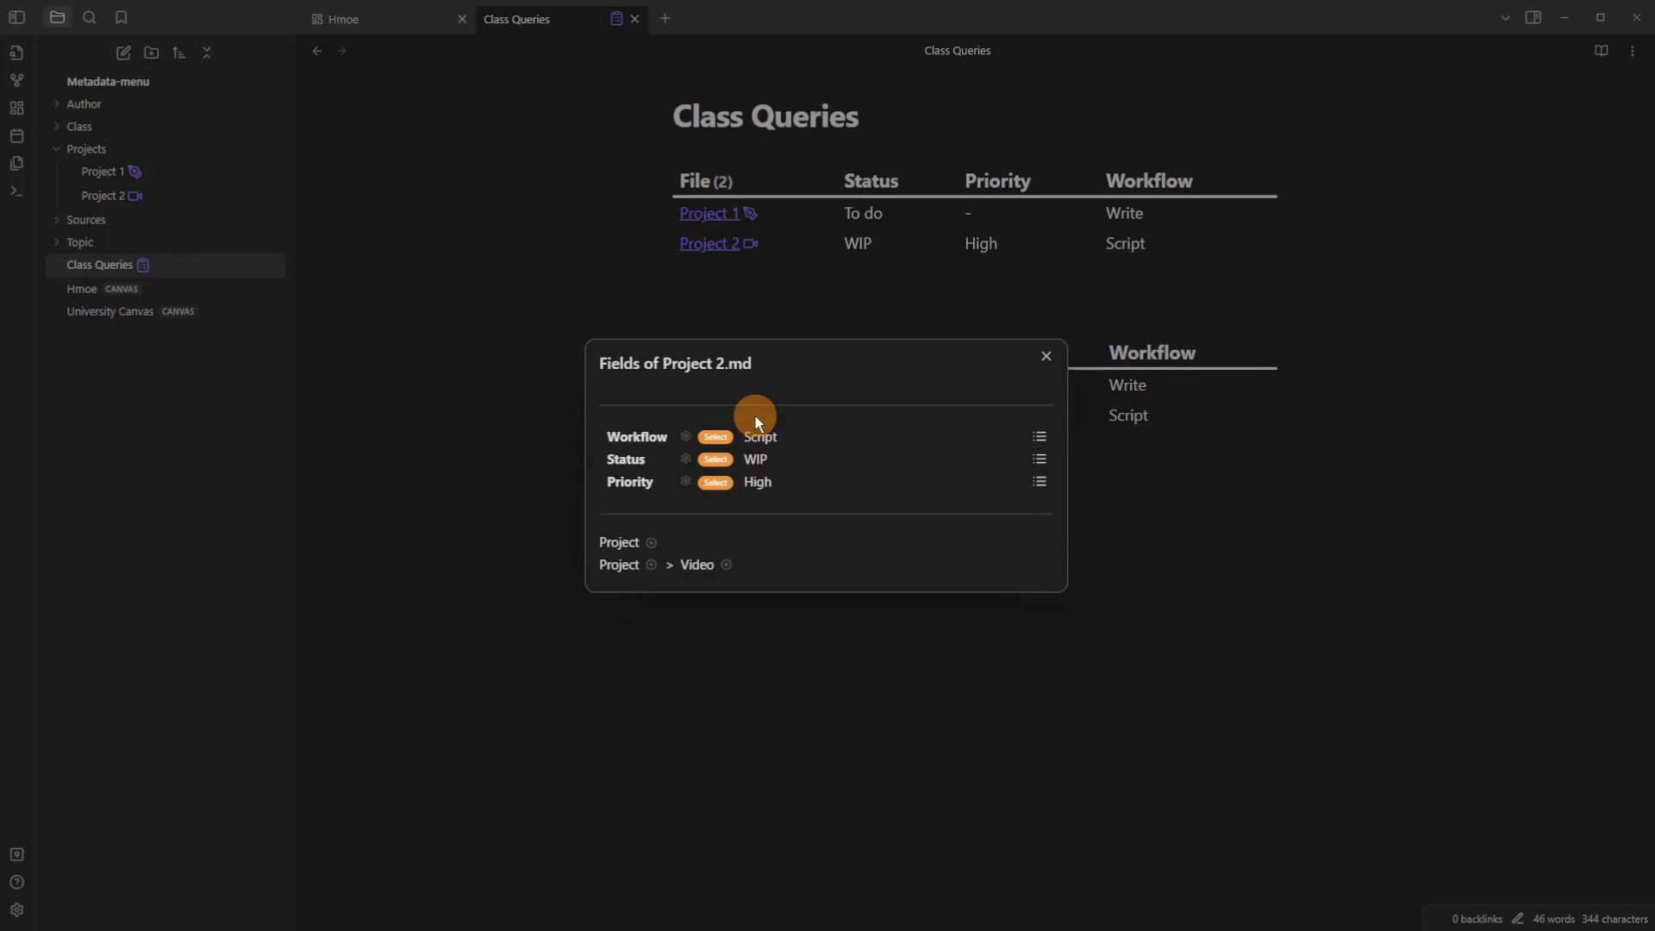
{"action": "left_click", "coordinate": [700, 461]}
{"action": "left_click", "coordinate": [1039, 359]}
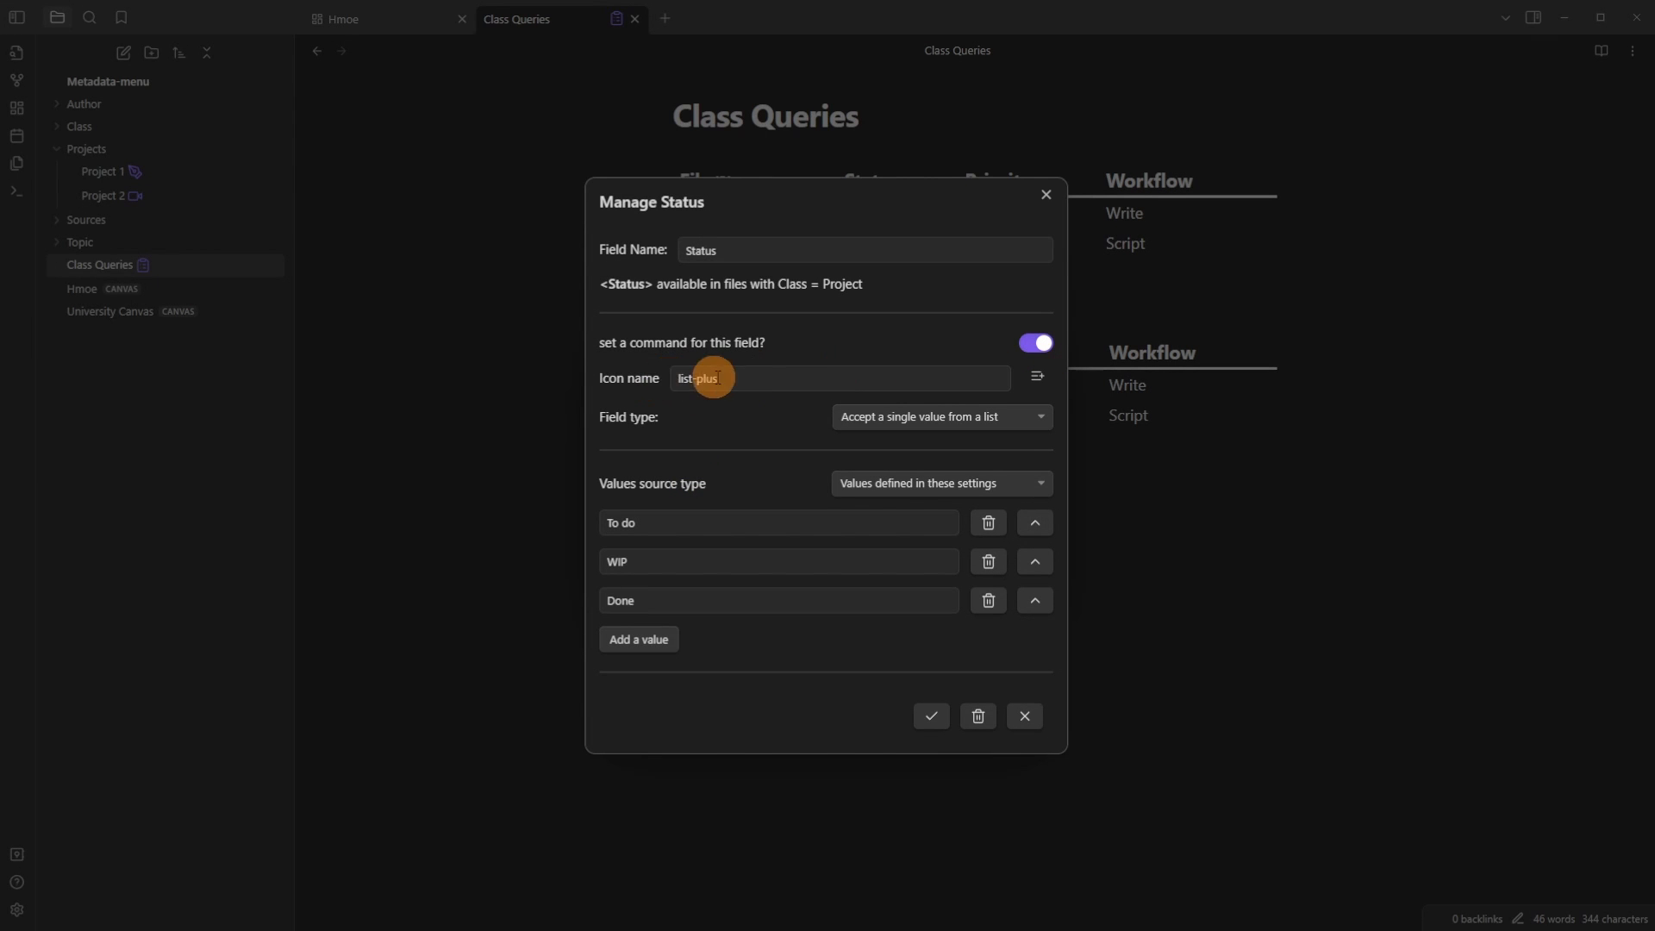
{"action": "left_click", "coordinate": [933, 719]}
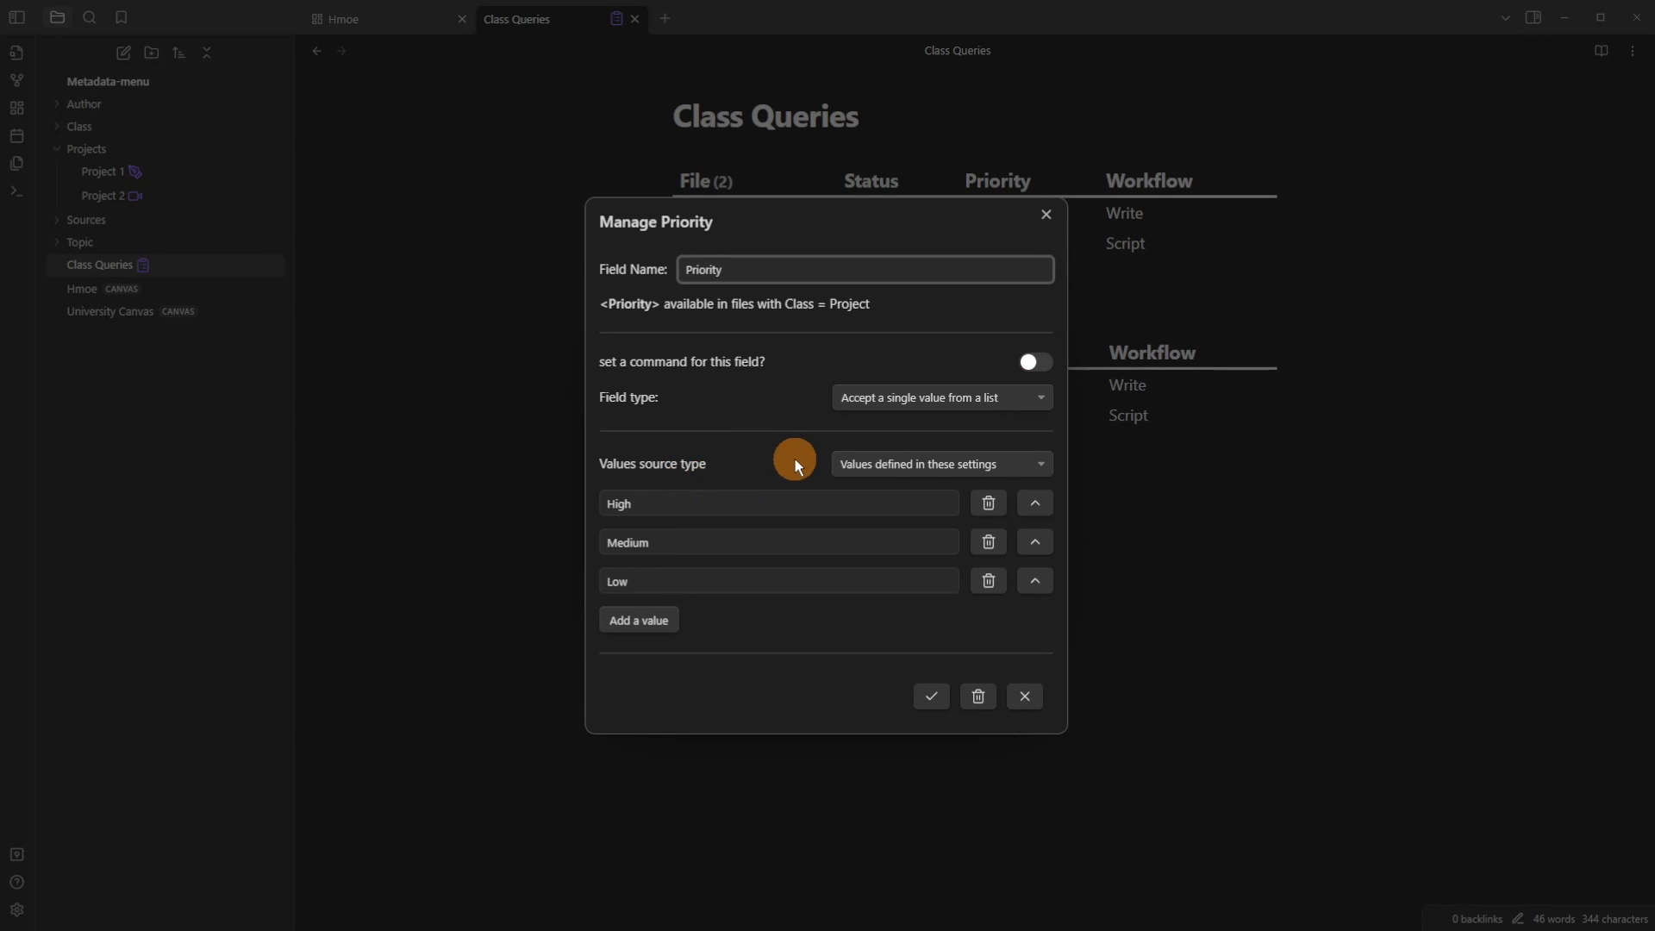
{"action": "left_click", "coordinate": [1038, 355]}
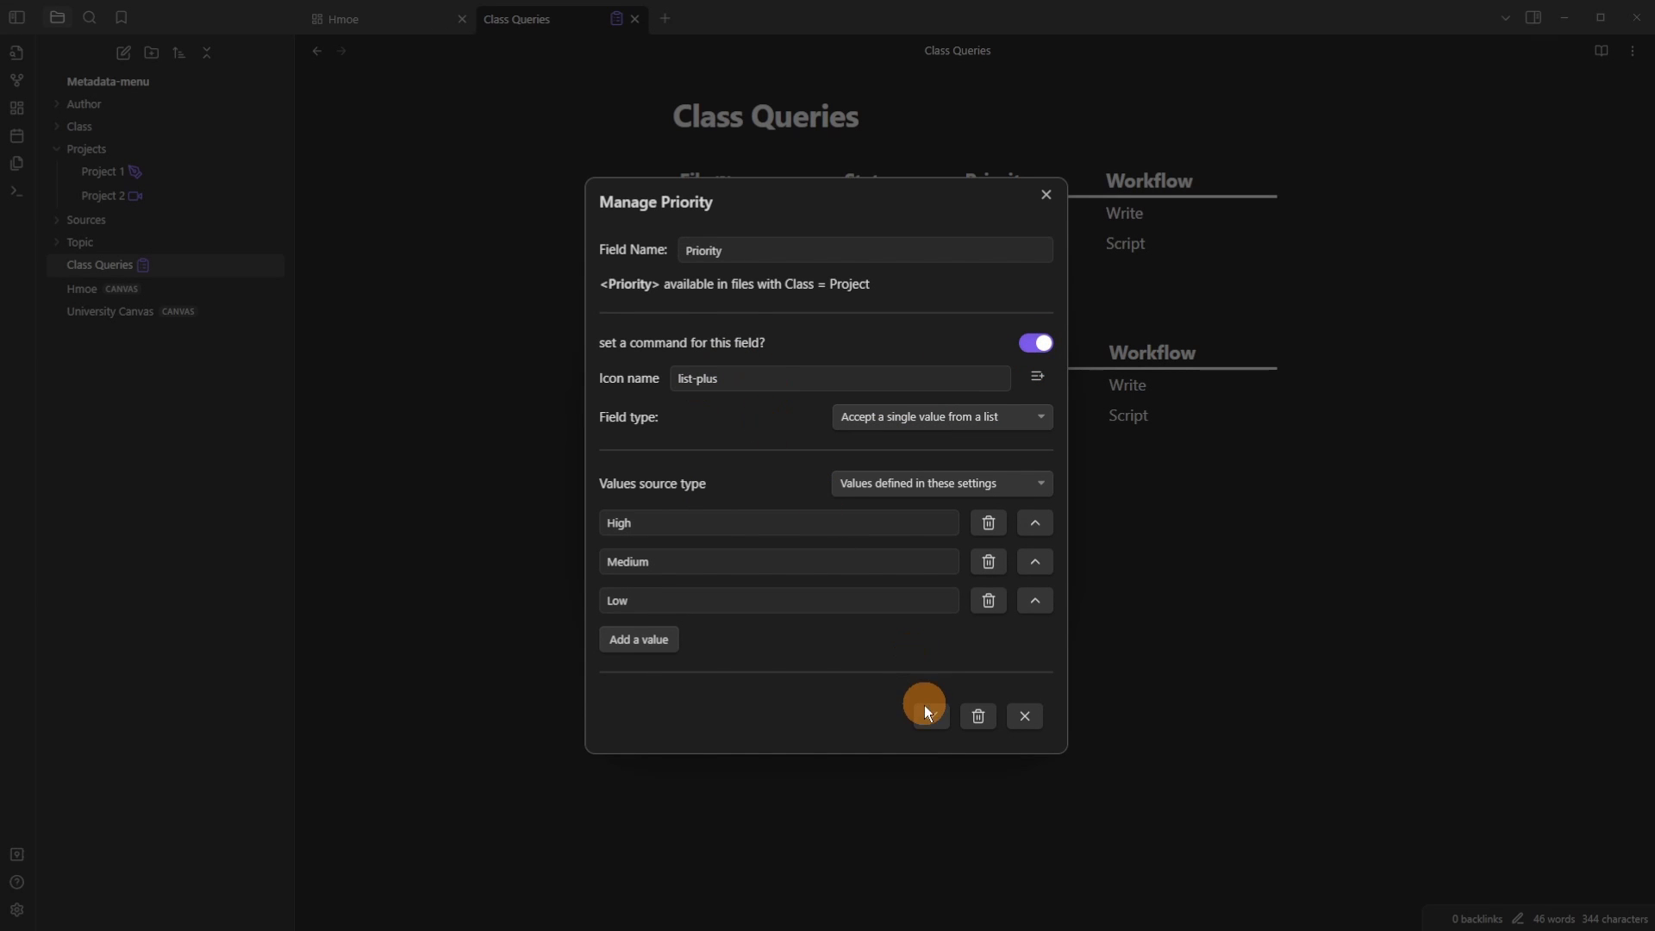
{"action": "left_click", "coordinate": [929, 713]}
Step: Replace p.Status and p.Priority with await f(dv,p, "Status") and await f(dv,p, "Priority") in the dataviewjs block and render the table
{"action": "left_click", "coordinate": [955, 394]}
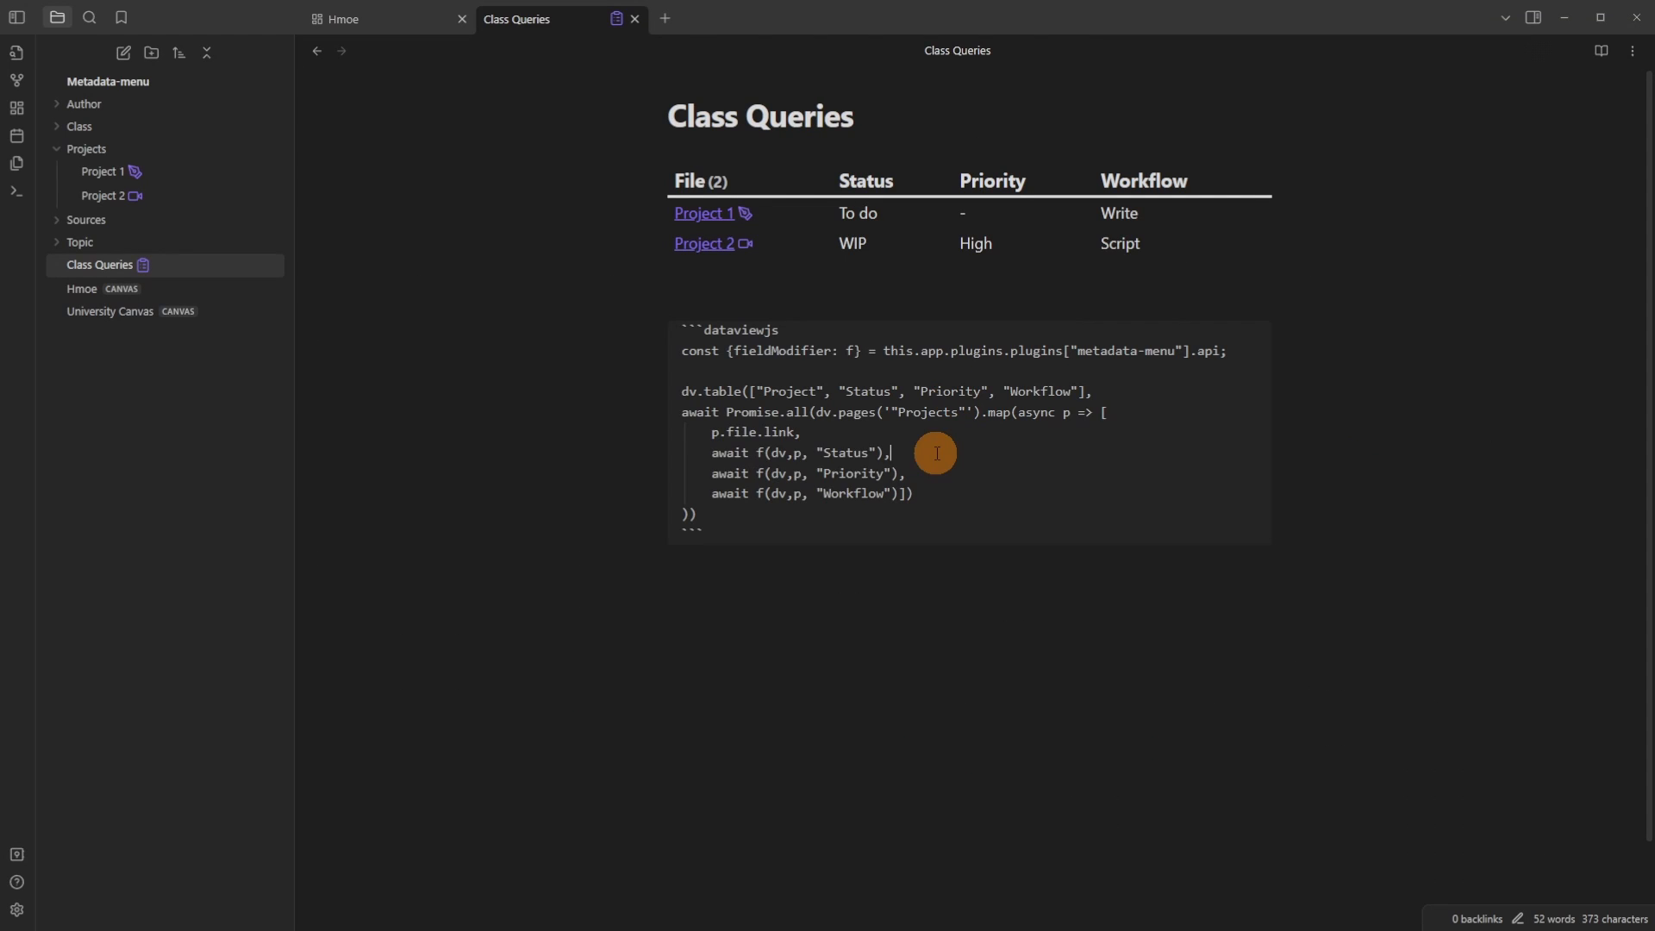
{"action": "left_click_drag", "start_coordinate": [935, 452], "coordinate": [681, 454]}
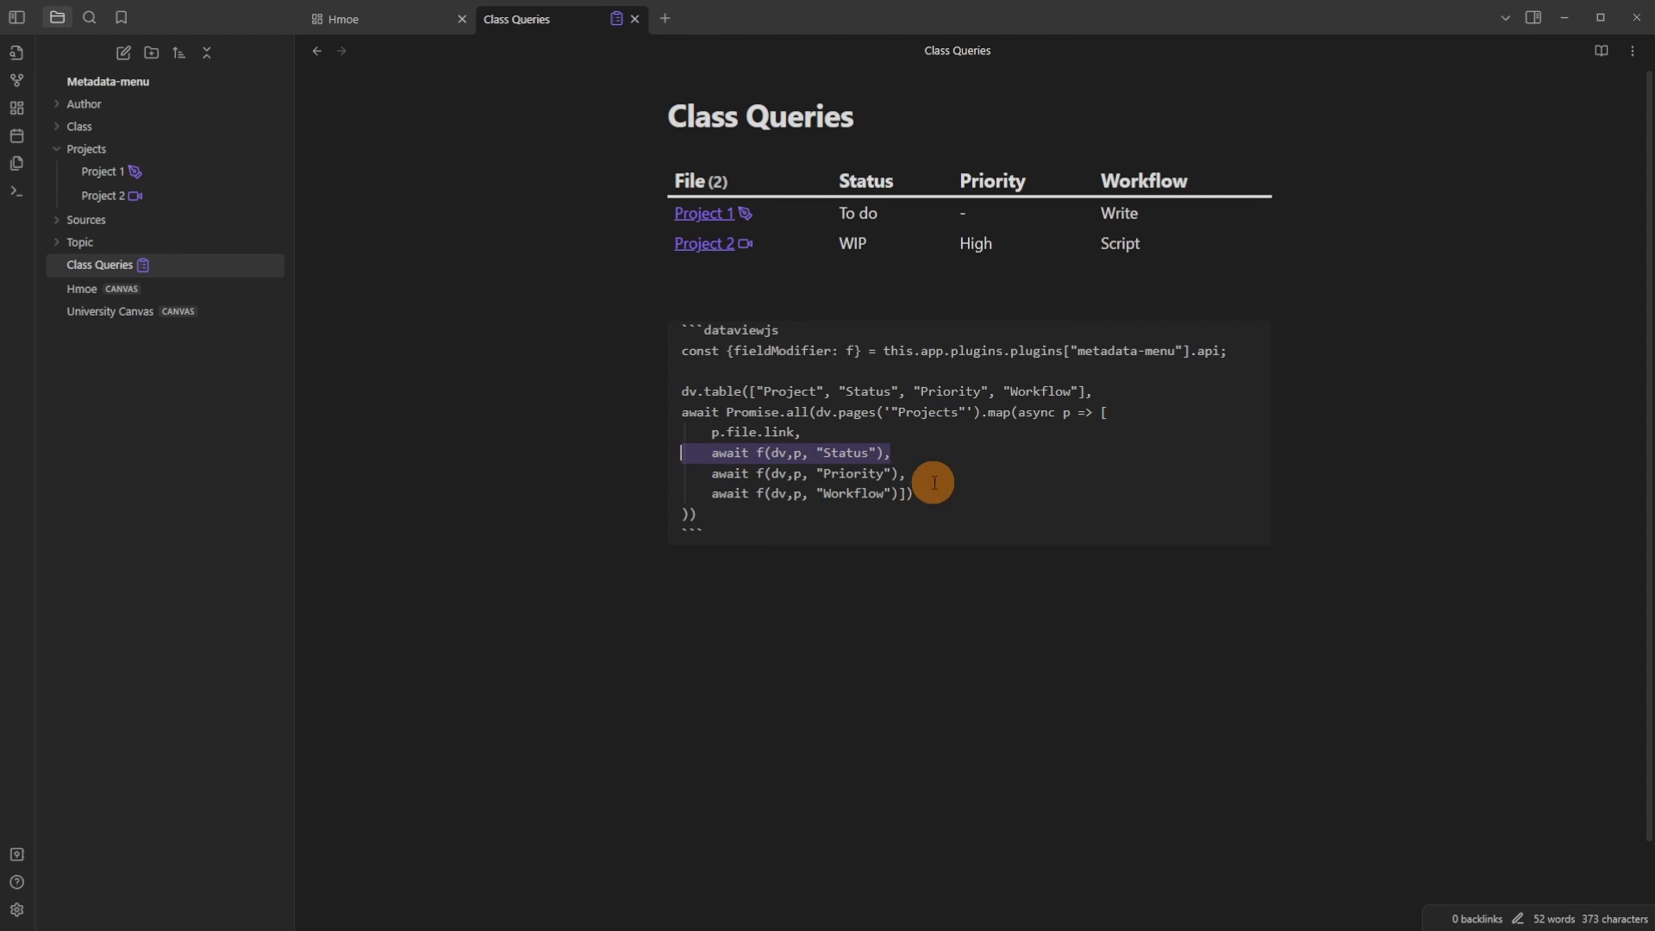
{"action": "left_click_drag", "start_coordinate": [945, 473], "coordinate": [676, 474]}
{"action": "left_click", "coordinate": [816, 473]}
{"action": "left_click_drag", "start_coordinate": [914, 493], "coordinate": [681, 493]}
{"action": "left_click", "coordinate": [828, 494]}
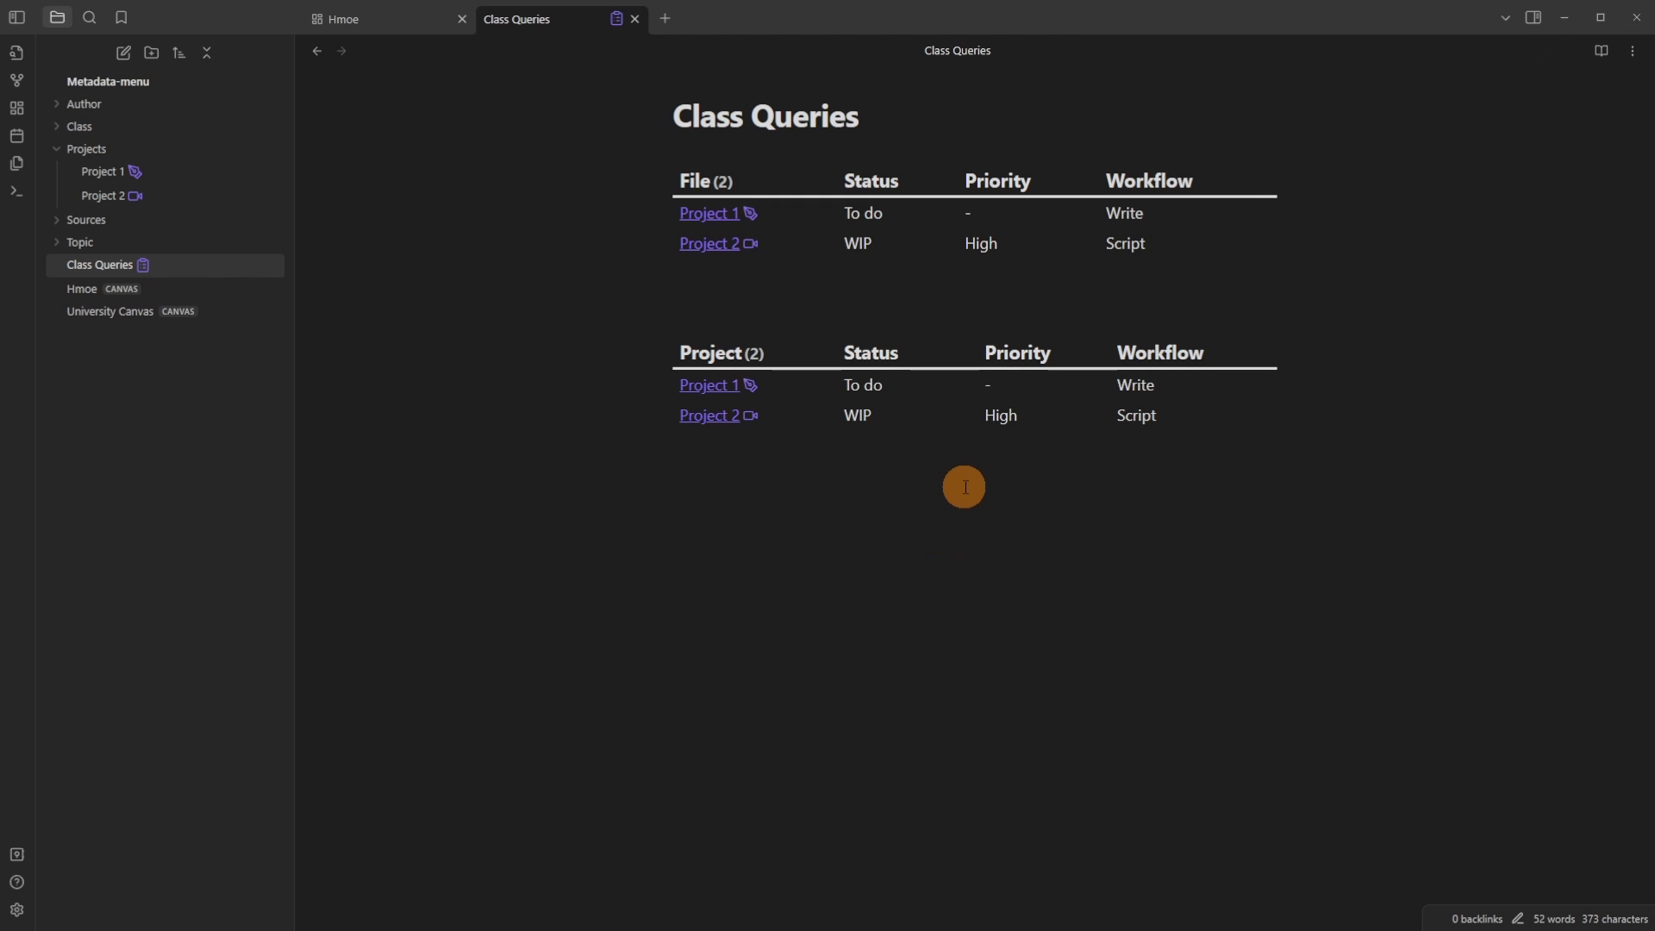
Step: Set Project 1's Status to WIP and Project 2's Status to Done directly in the dataviewjs table
{"action": "left_click", "coordinate": [900, 384]}
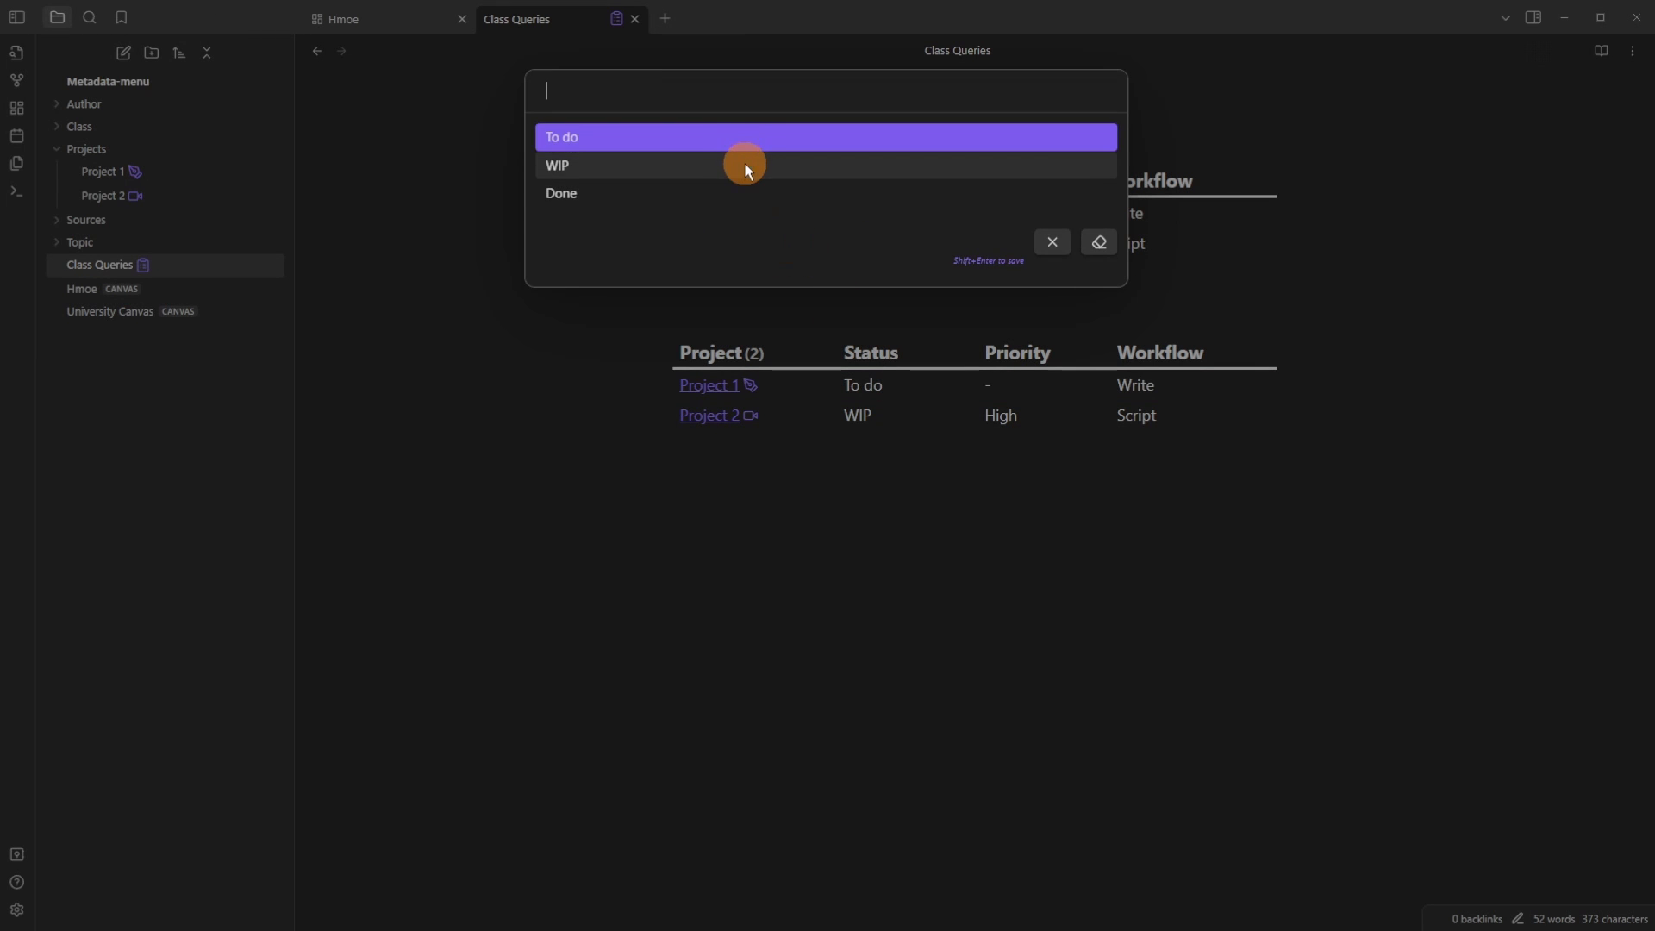
{"action": "left_click", "coordinate": [745, 165]}
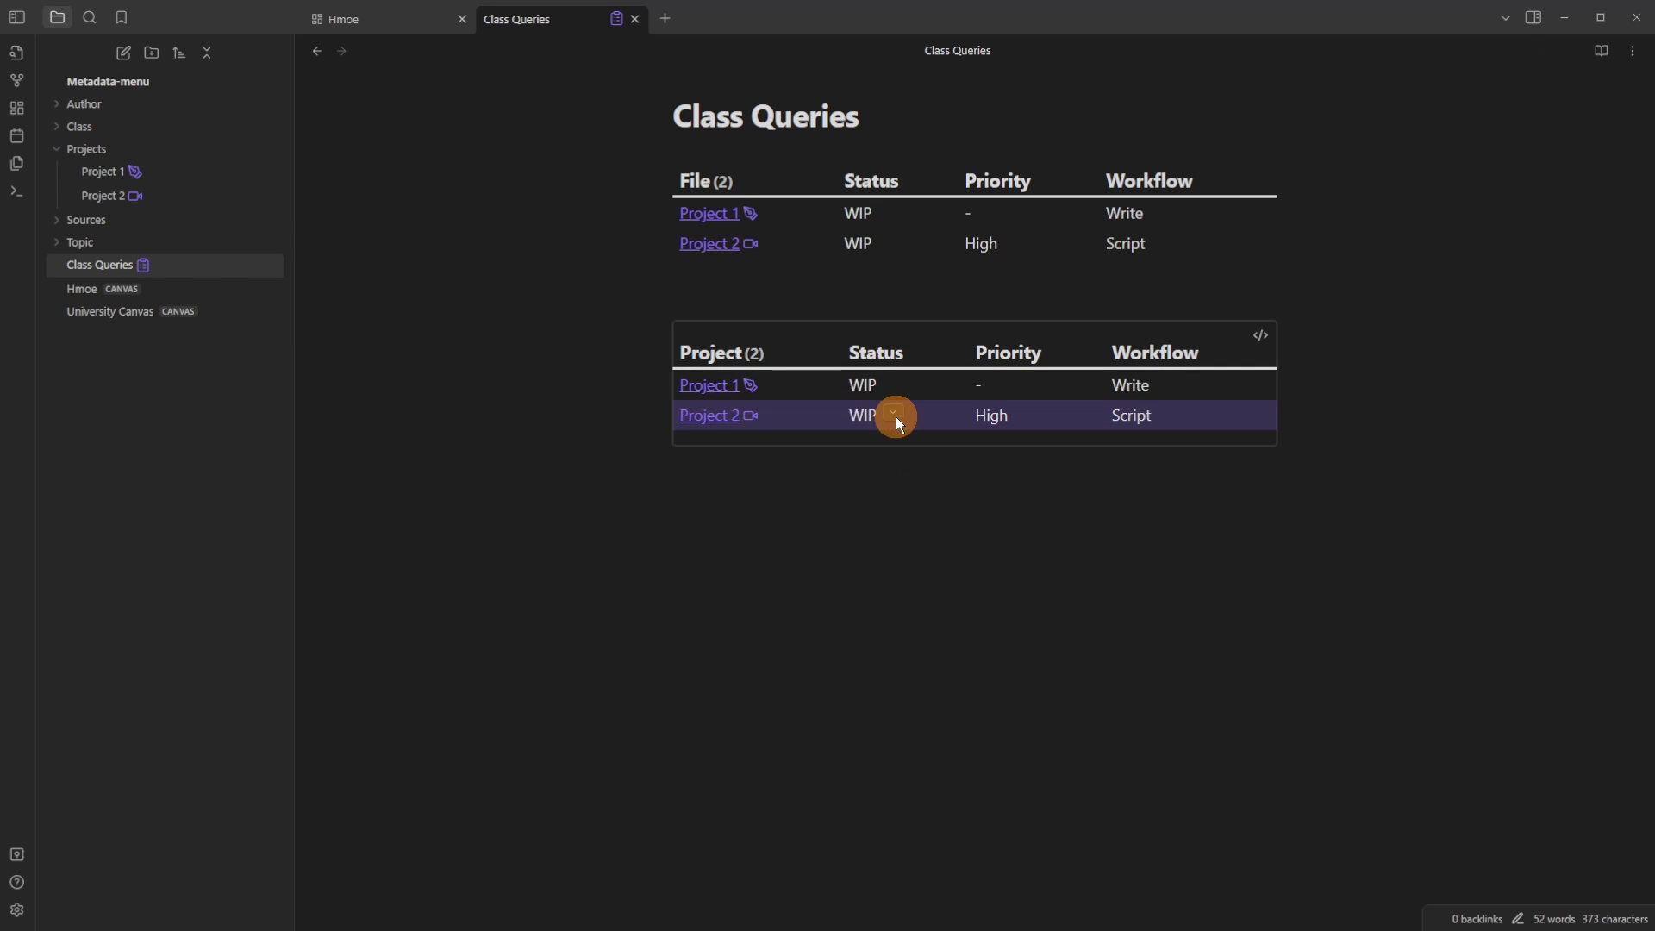
{"action": "left_click", "coordinate": [897, 416]}
{"action": "left_click", "coordinate": [639, 194]}
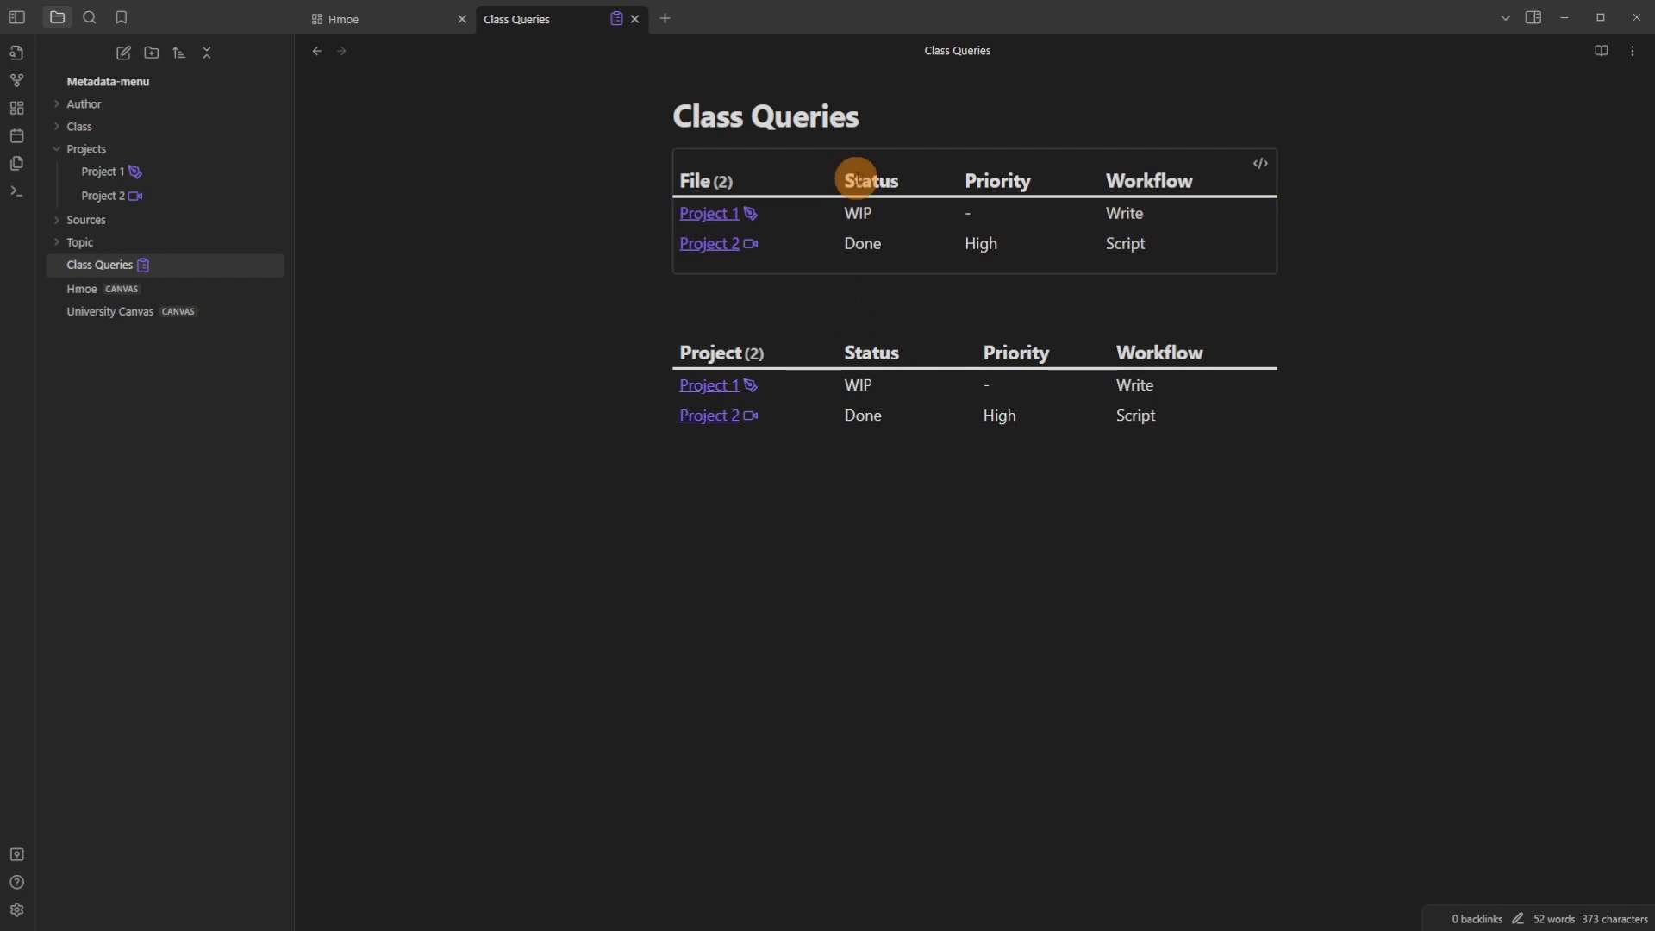
Step: Compare the source of the plain Dataview query with that of the editable dataviewjs table
{"action": "left_click", "coordinate": [1198, 196]}
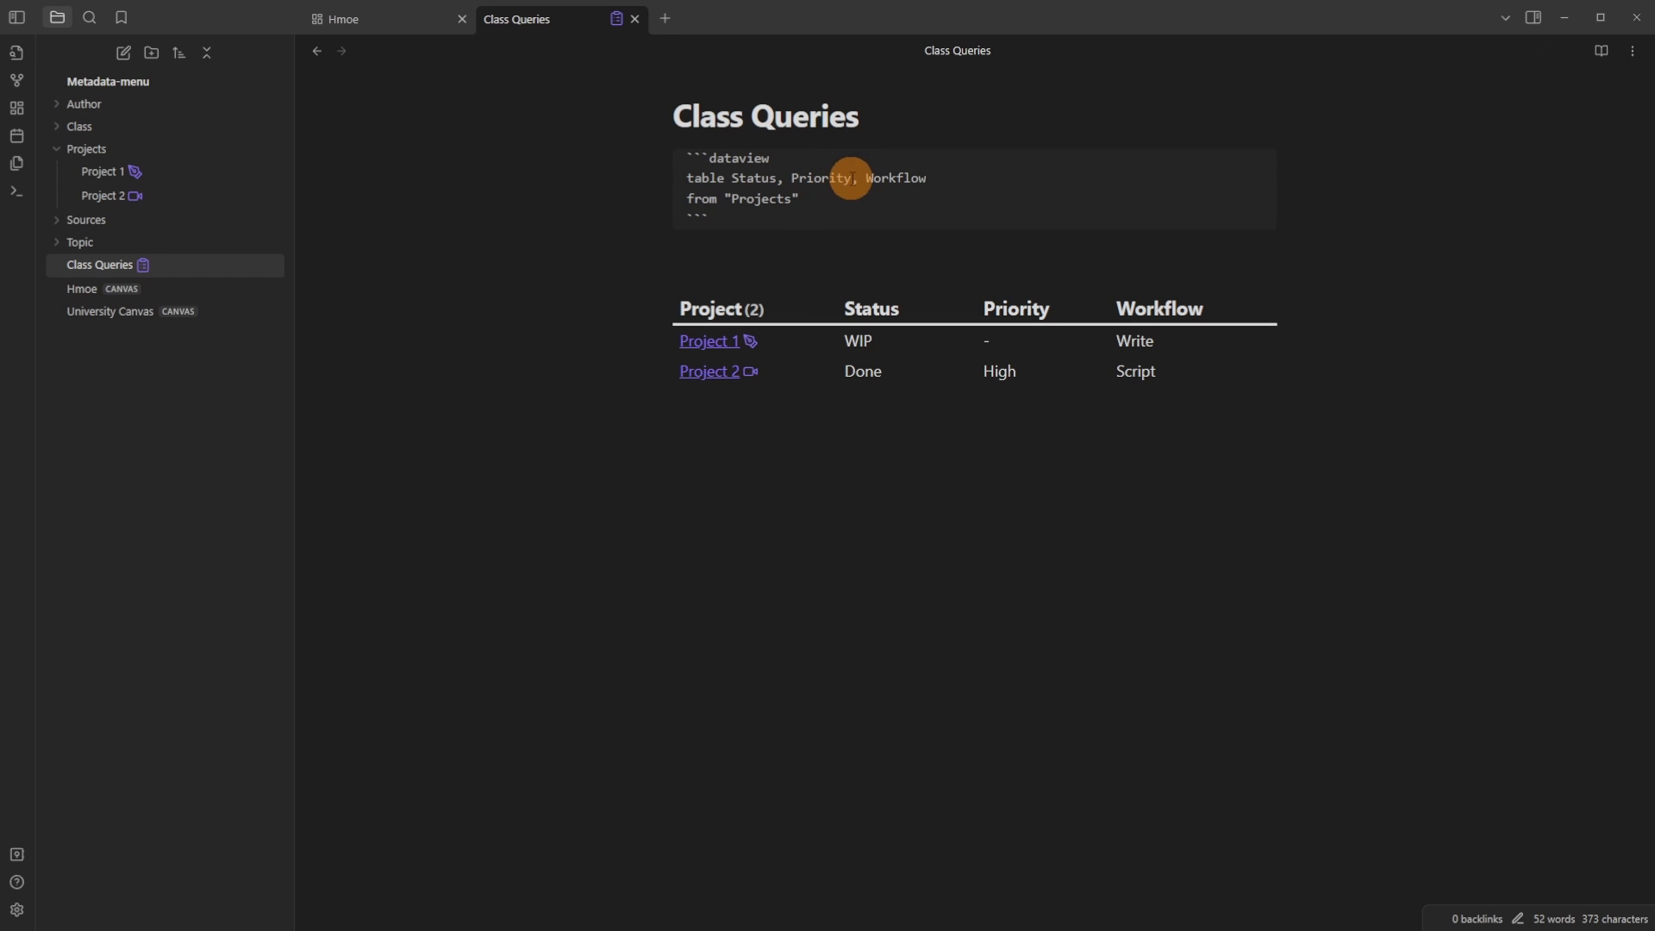
{"action": "left_click", "coordinate": [697, 343]}
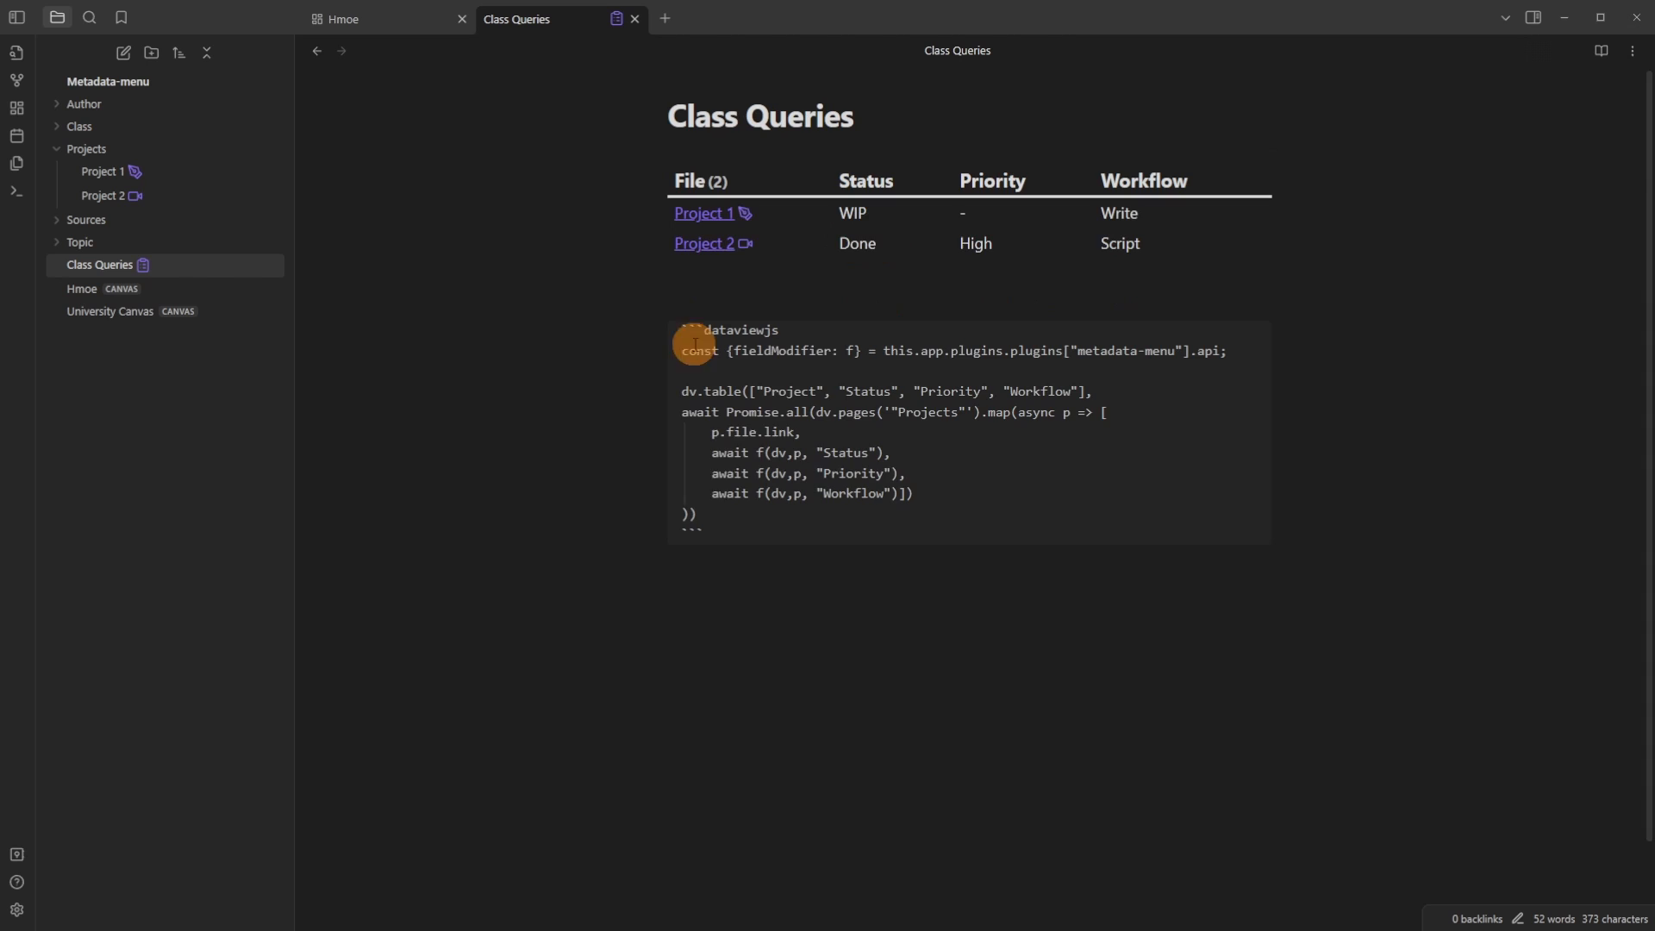
{"action": "left_click", "coordinate": [944, 306]}
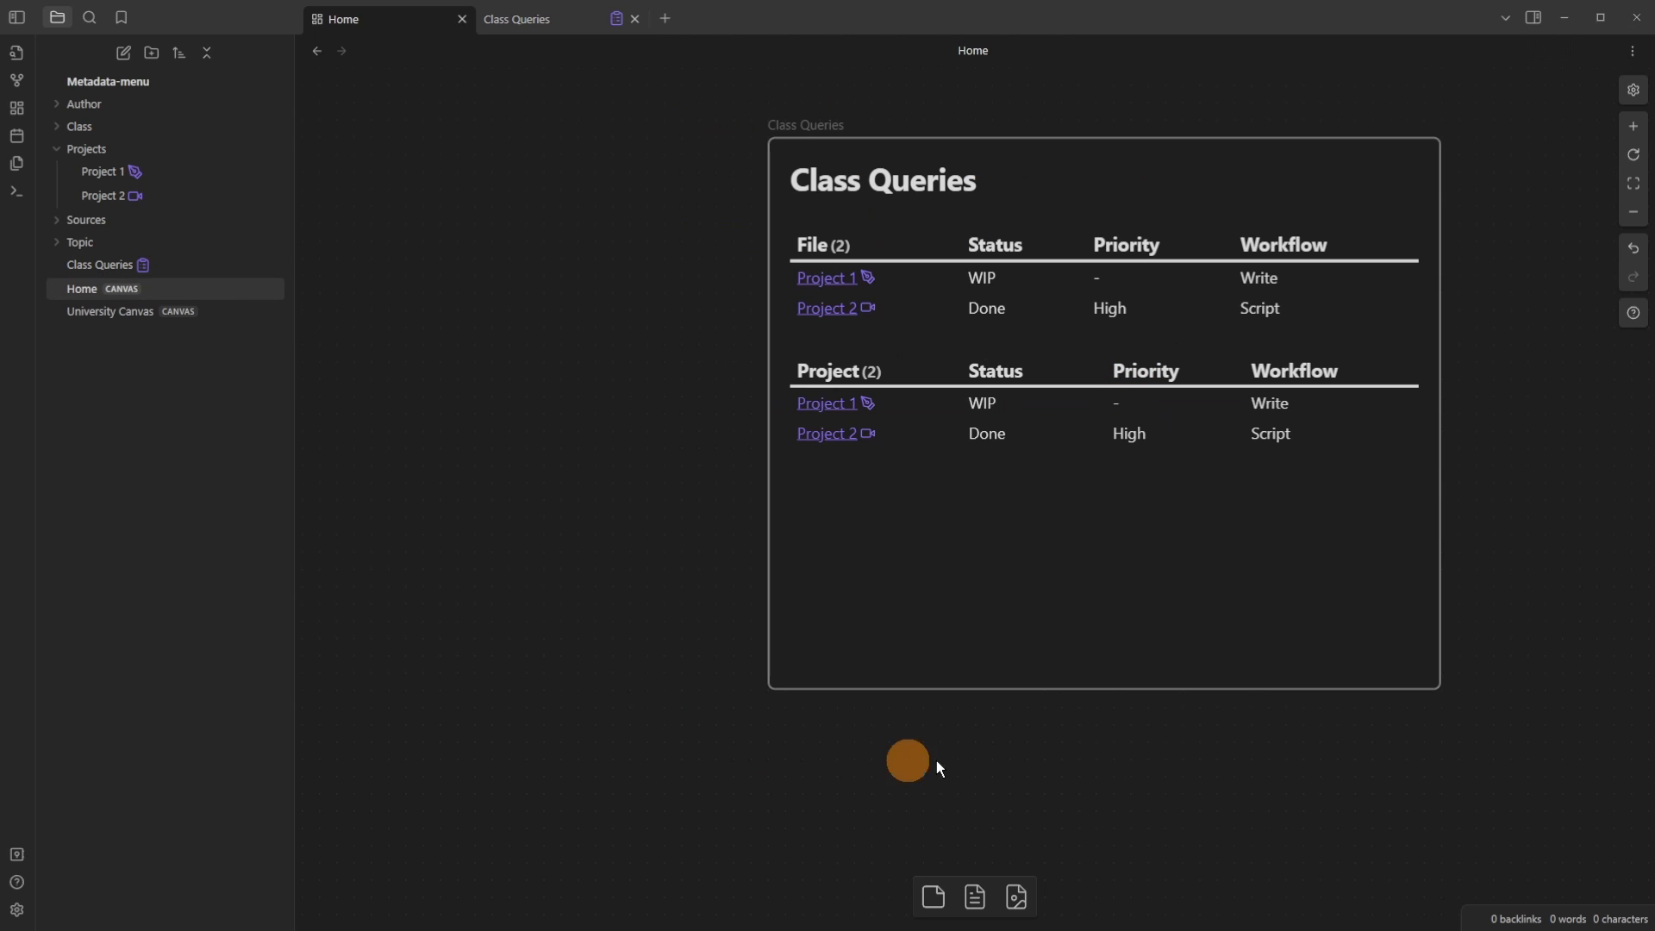
Step: Set Project 1's Status to To do from the dataviewjs table in the Home canvas's Class Queries card
{"action": "left_click", "coordinate": [1072, 563]}
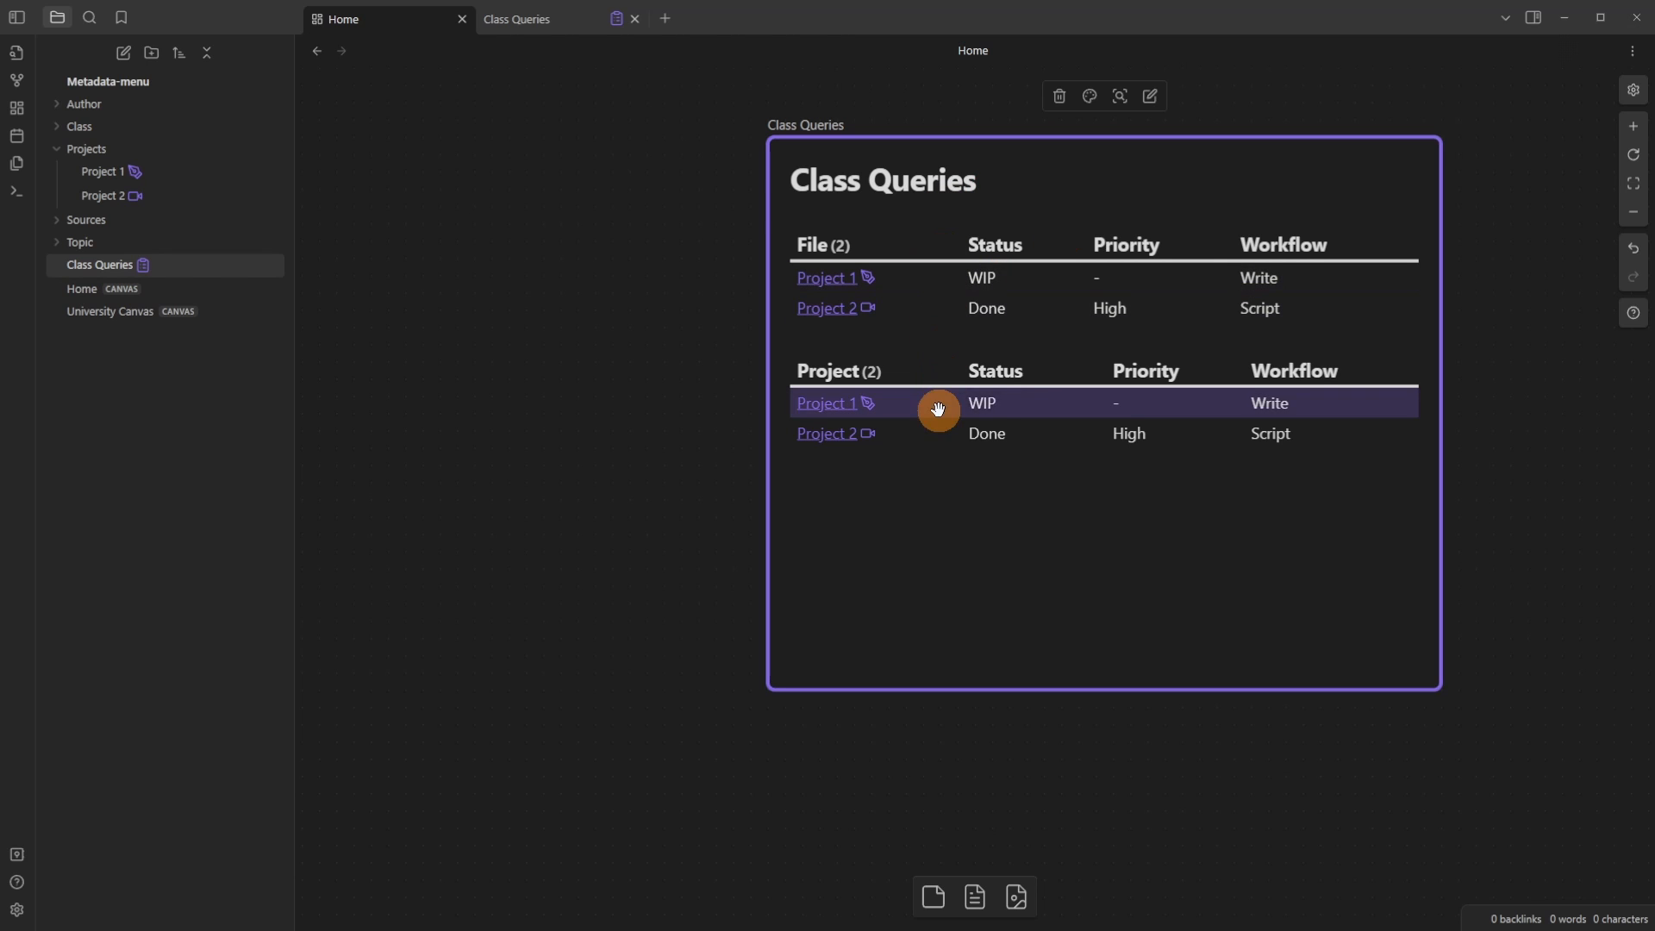
{"action": "left_click", "coordinate": [1014, 401]}
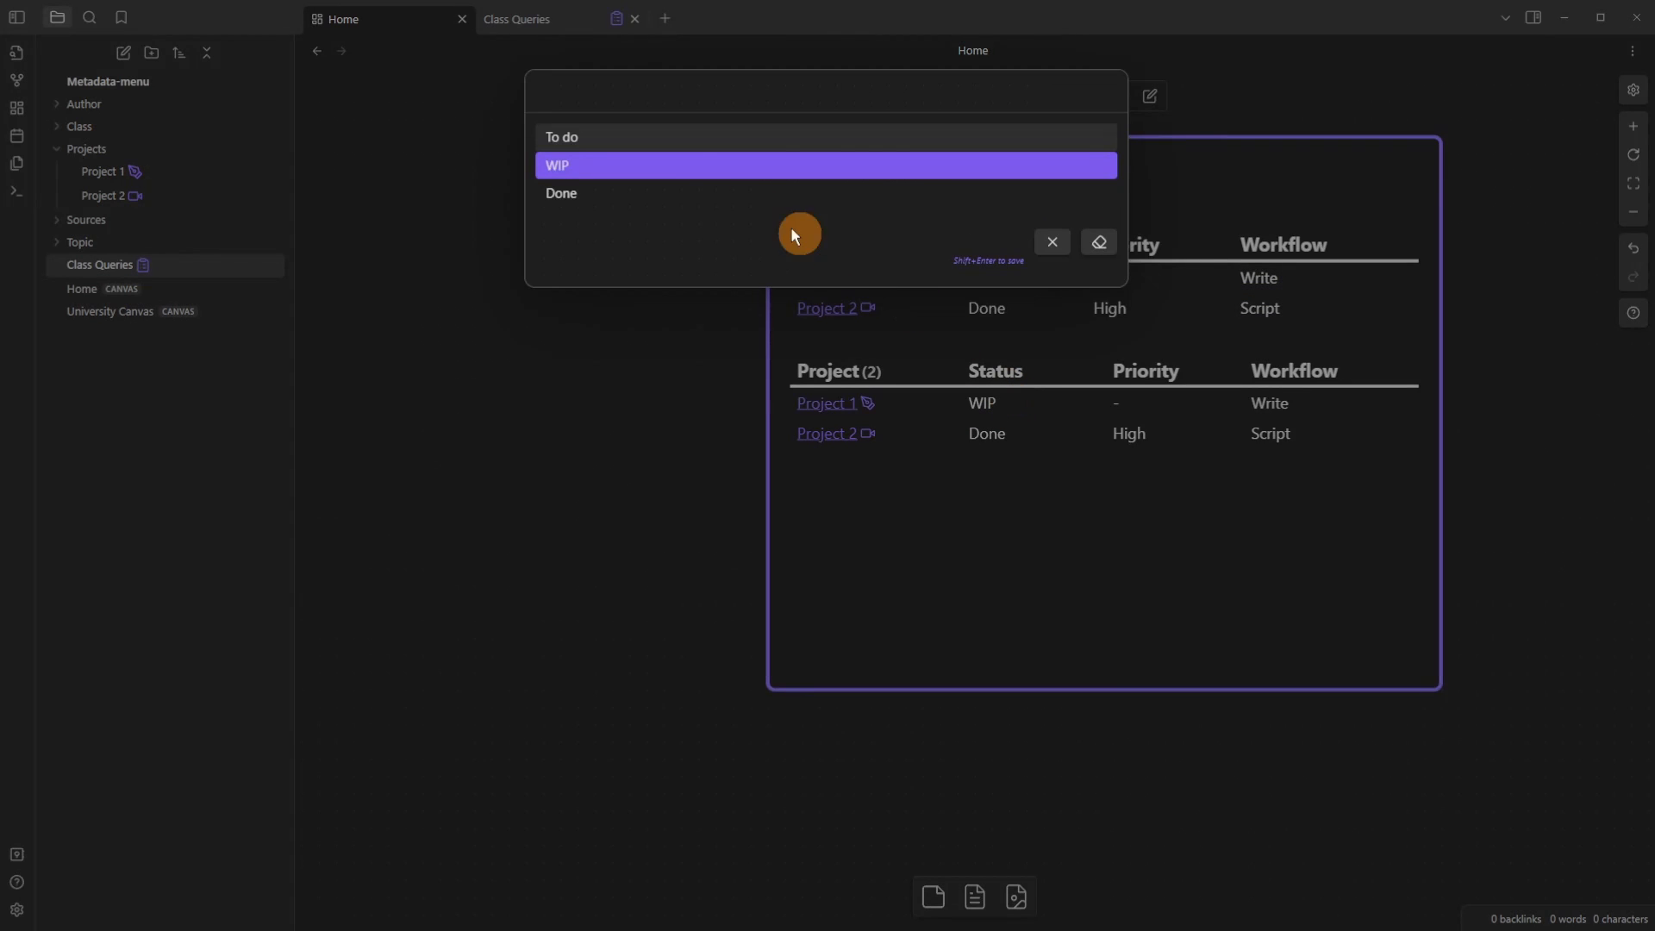
{"action": "left_click", "coordinate": [639, 156]}
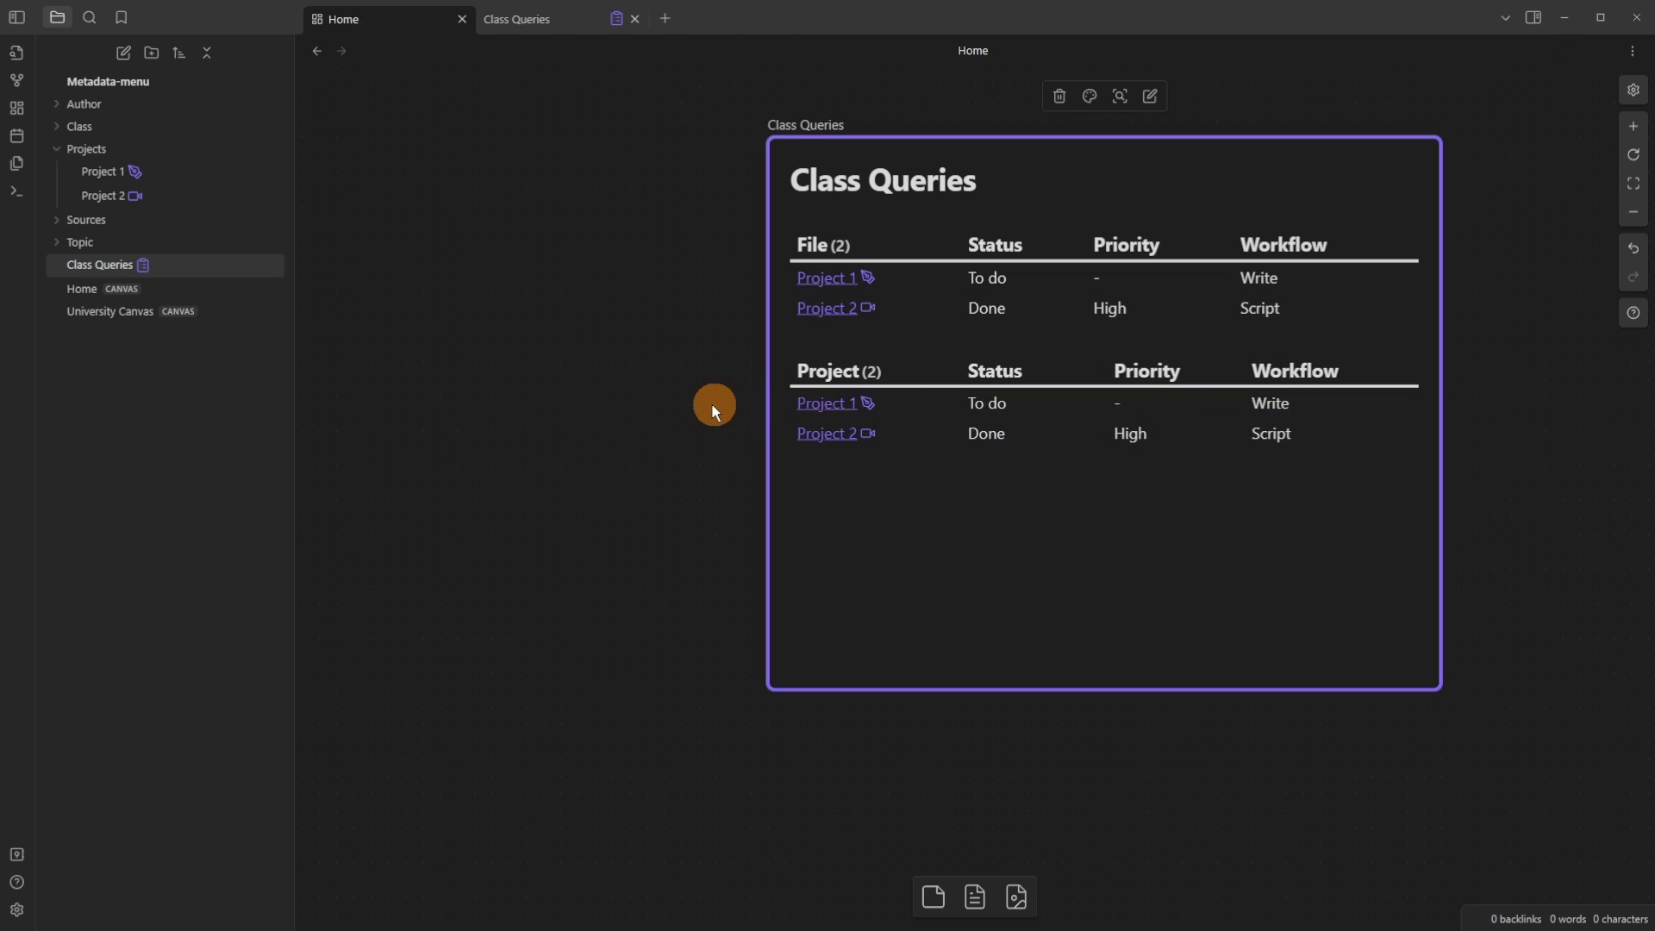
{"action": "scroll", "coordinate": [695, 406], "scroll_direction": "down", "scroll_amount": 3}
{"action": "left_click_drag", "start_coordinate": [716, 355], "coordinate": [879, 347]}
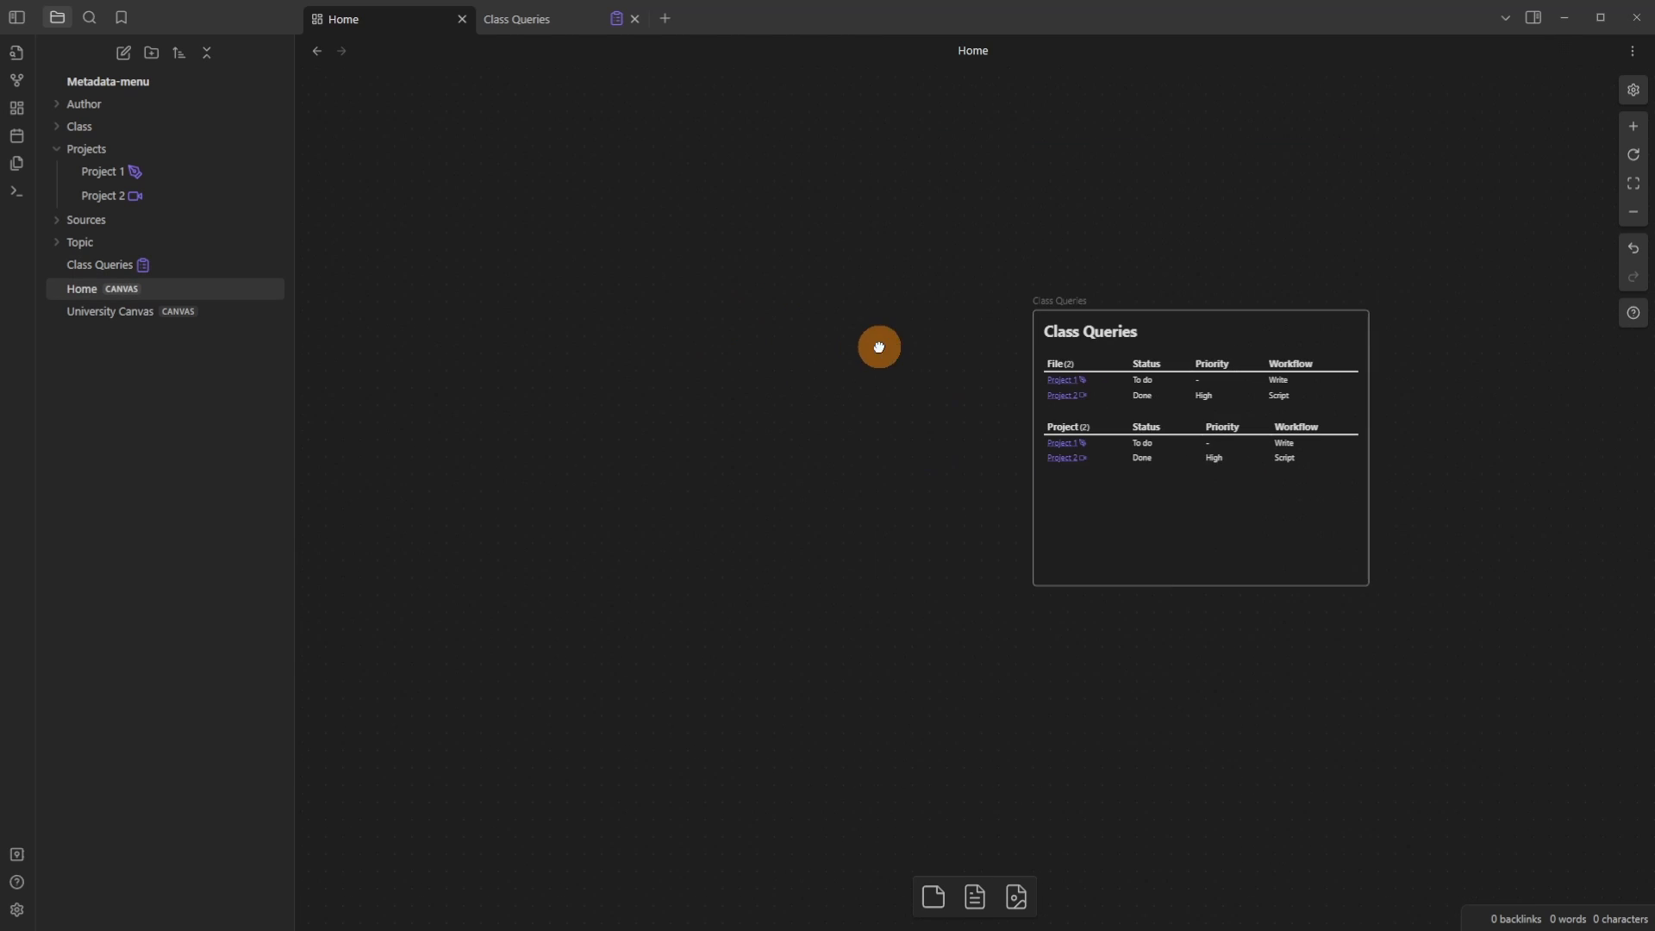
{"action": "left_click", "coordinate": [1177, 558]}
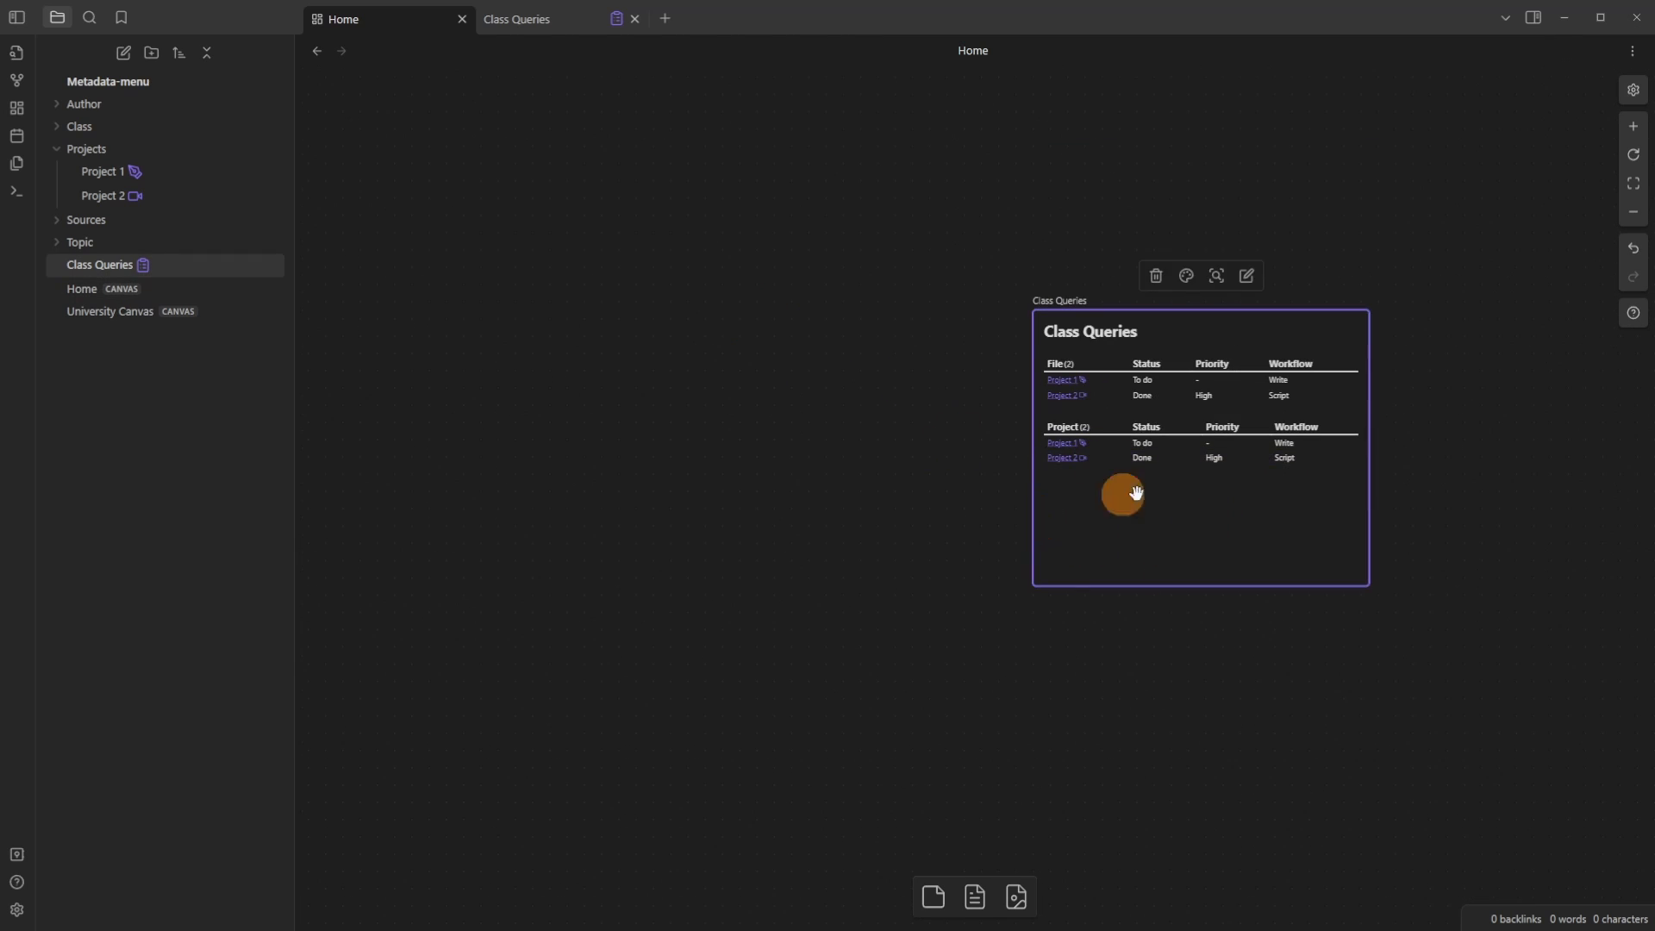